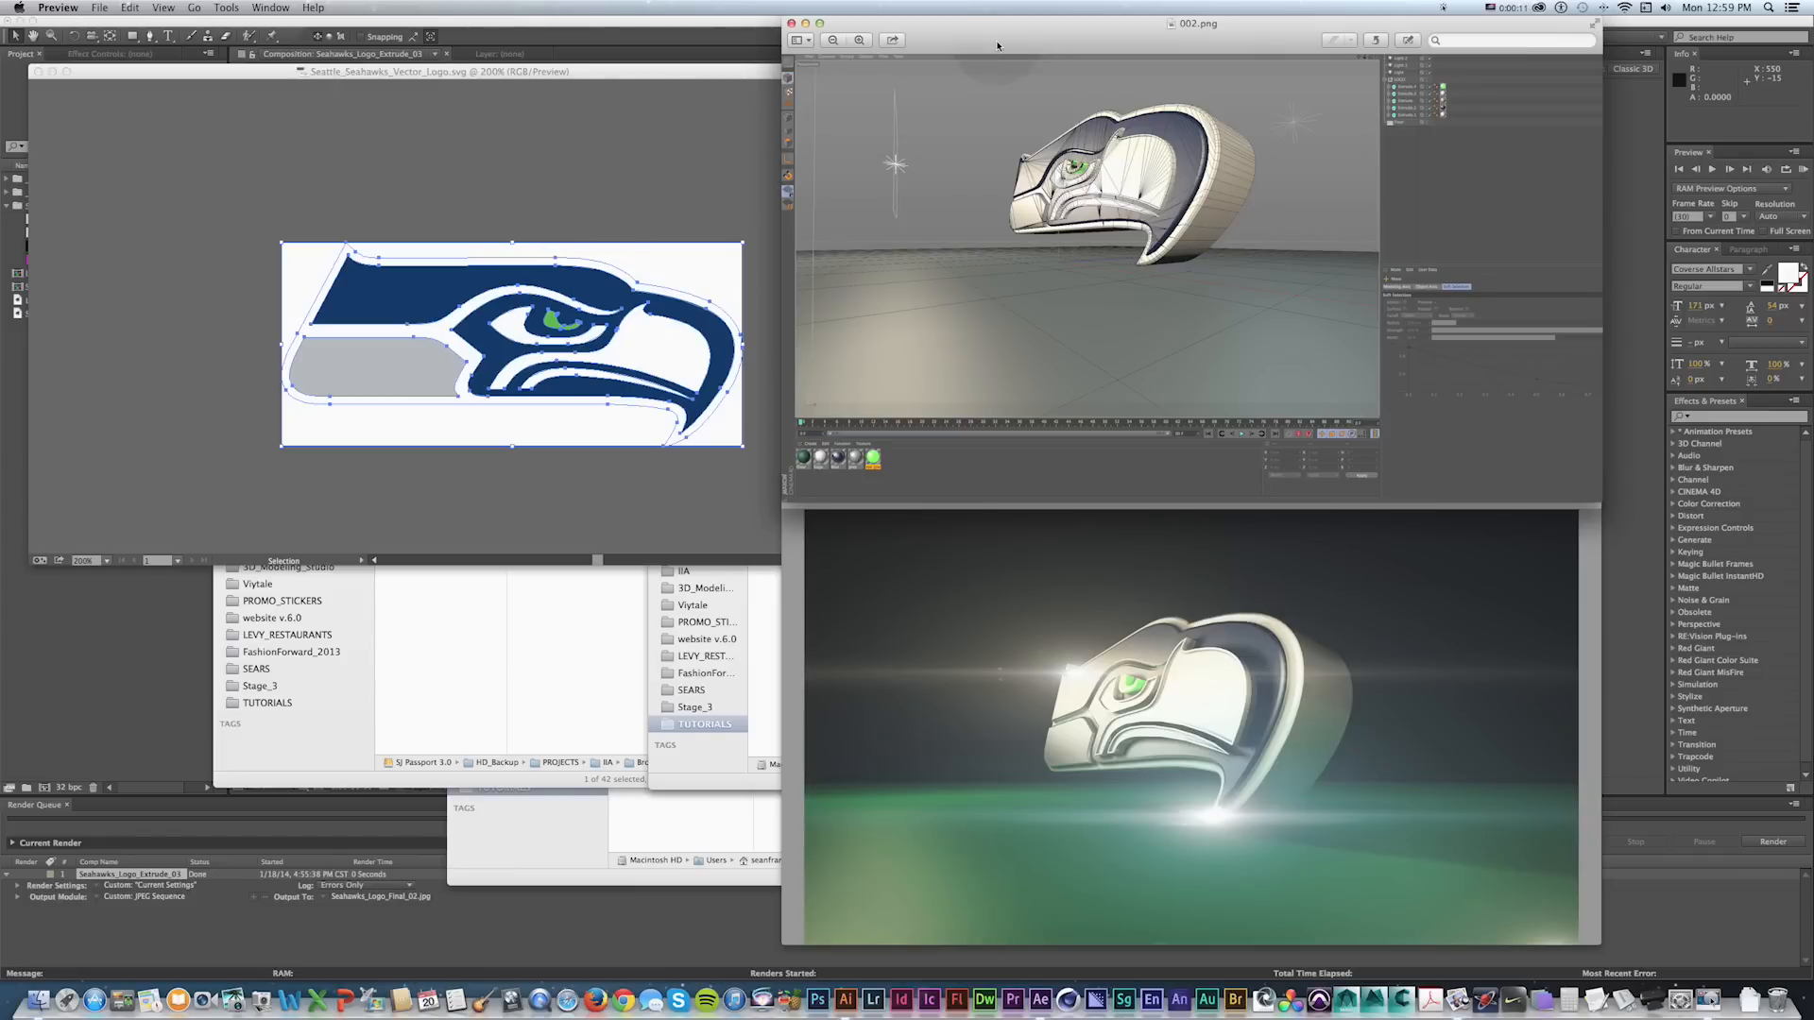
Look over the two reference renders and switch to the Seahawks vector logo in Illustrator, leaving nothing selected.
drag(996, 44, 993, 46)
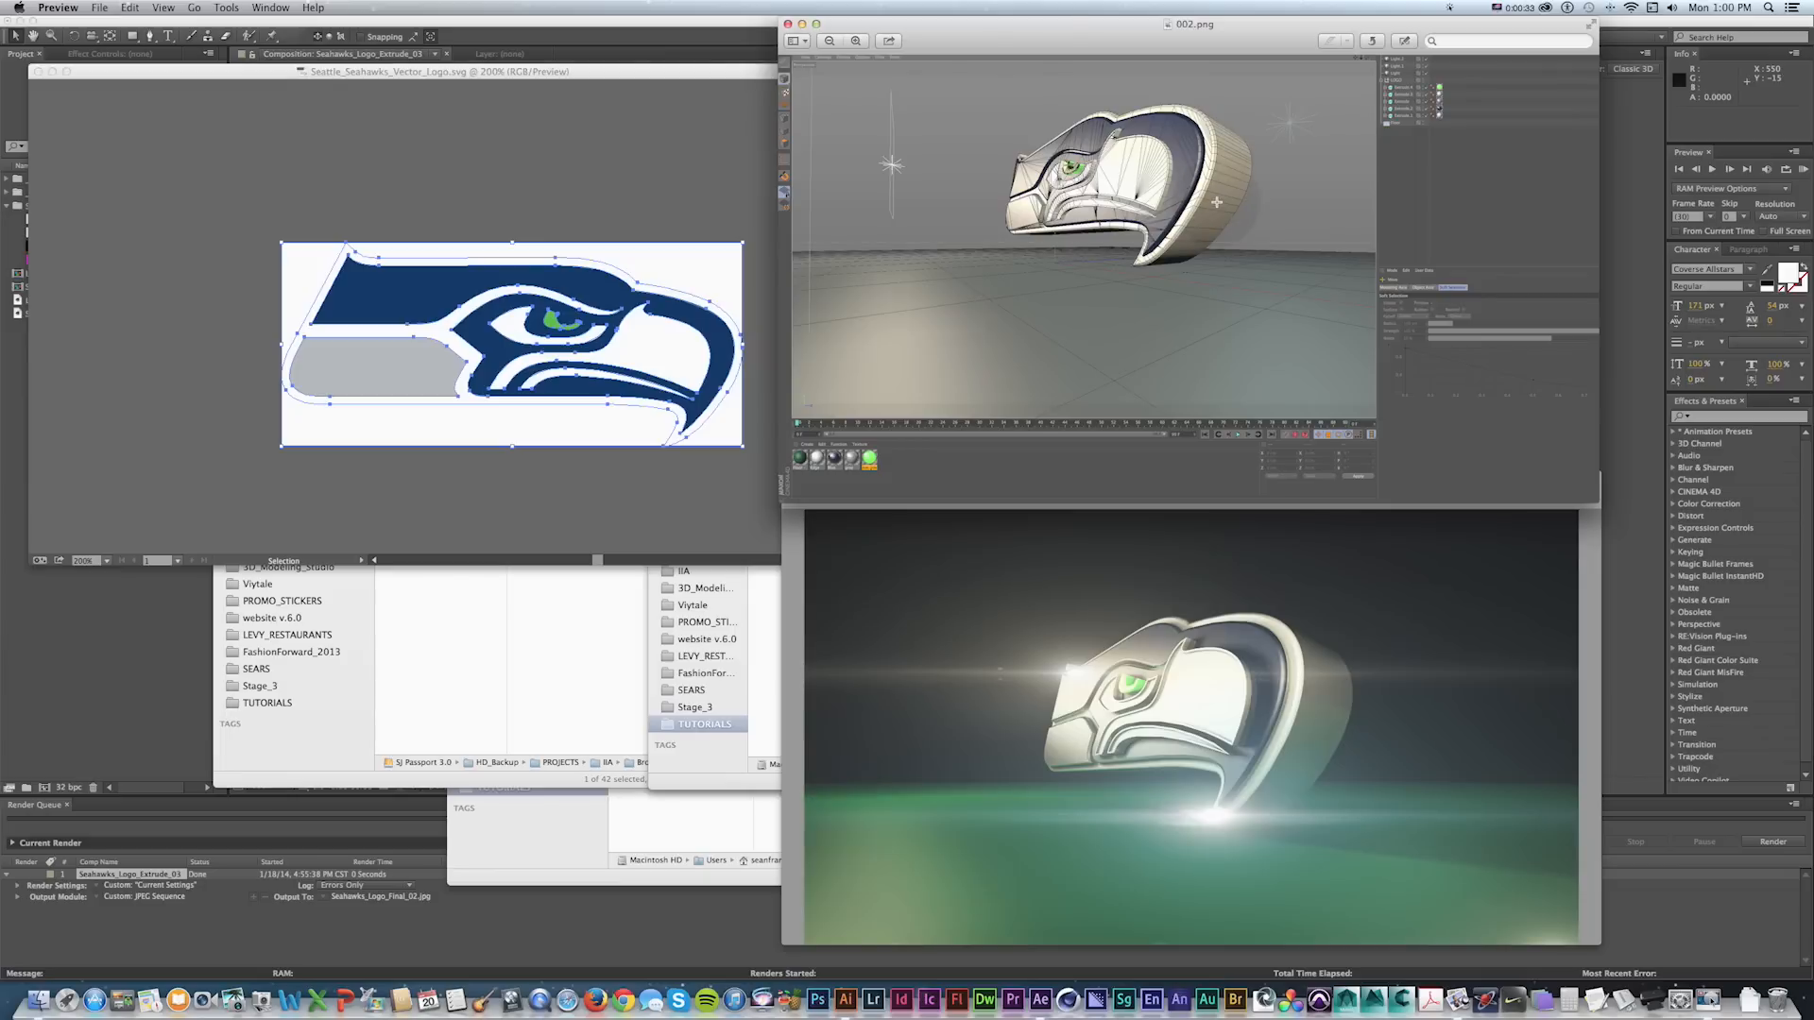
click(1215, 599)
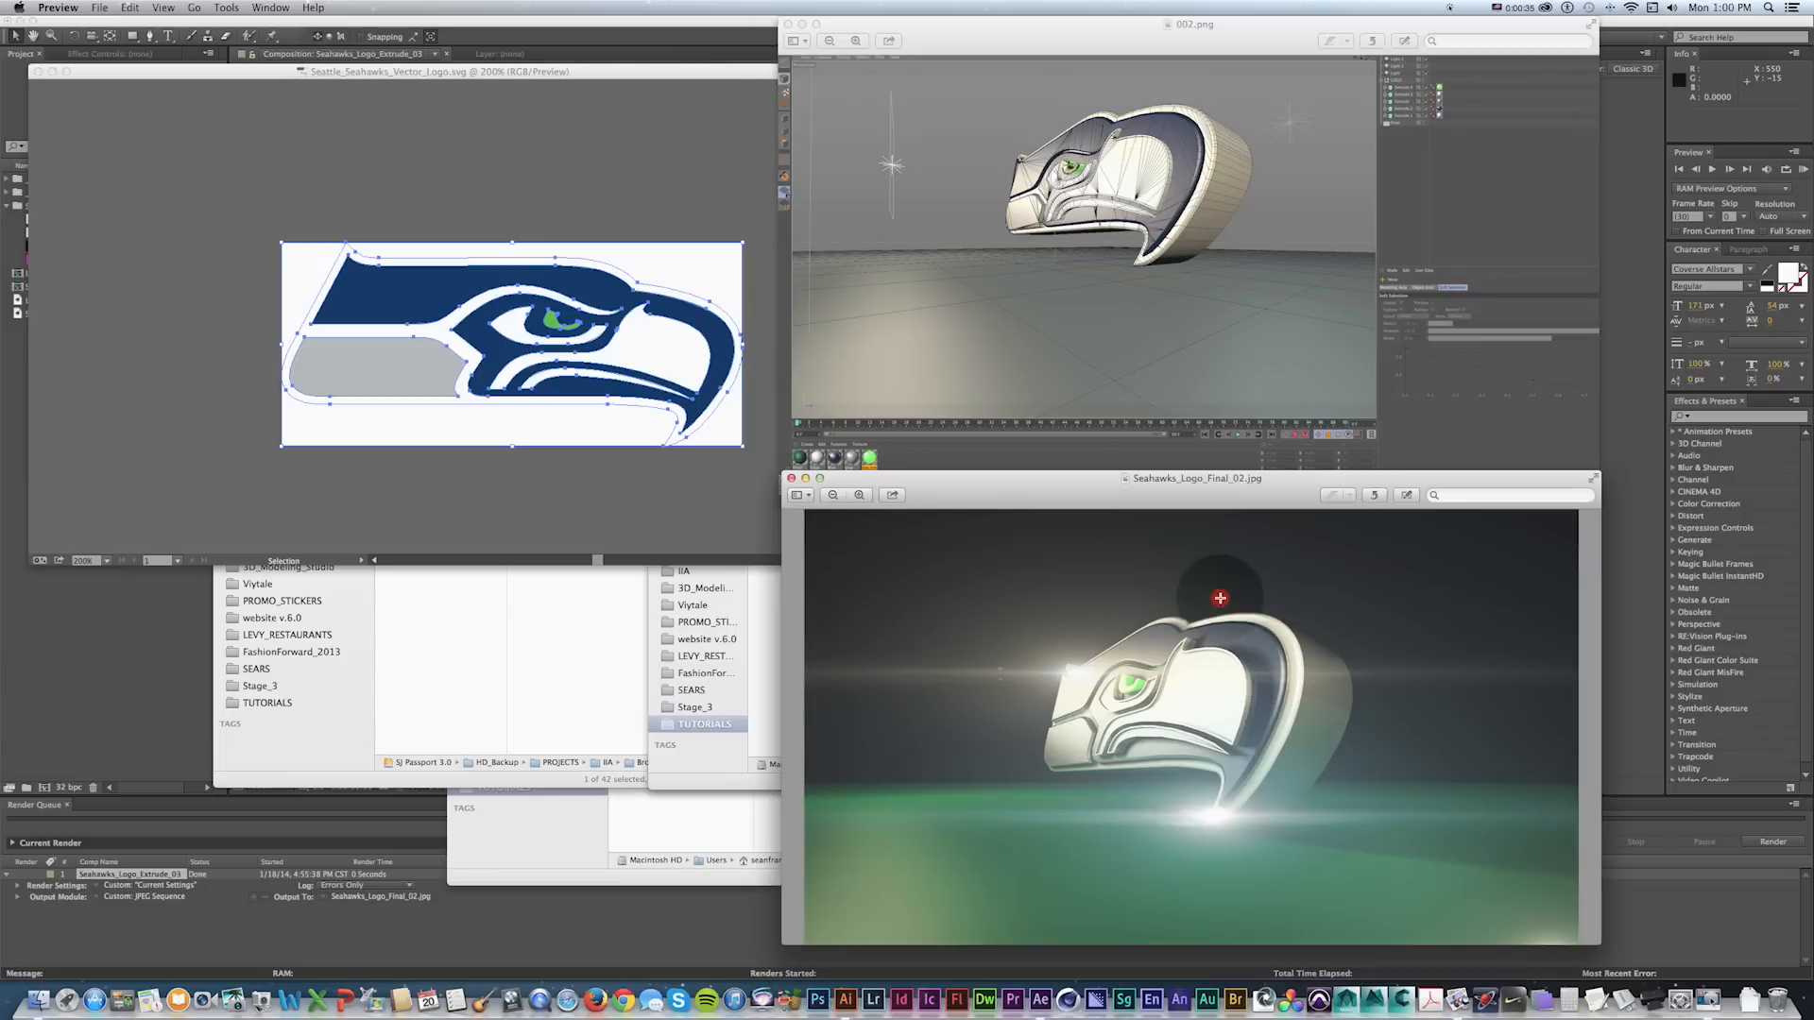
mouse_move(1077, 488)
mouse_down()
mouse_move(1101, 487)
mouse_move(1082, 496)
mouse_up()
click(557, 156)
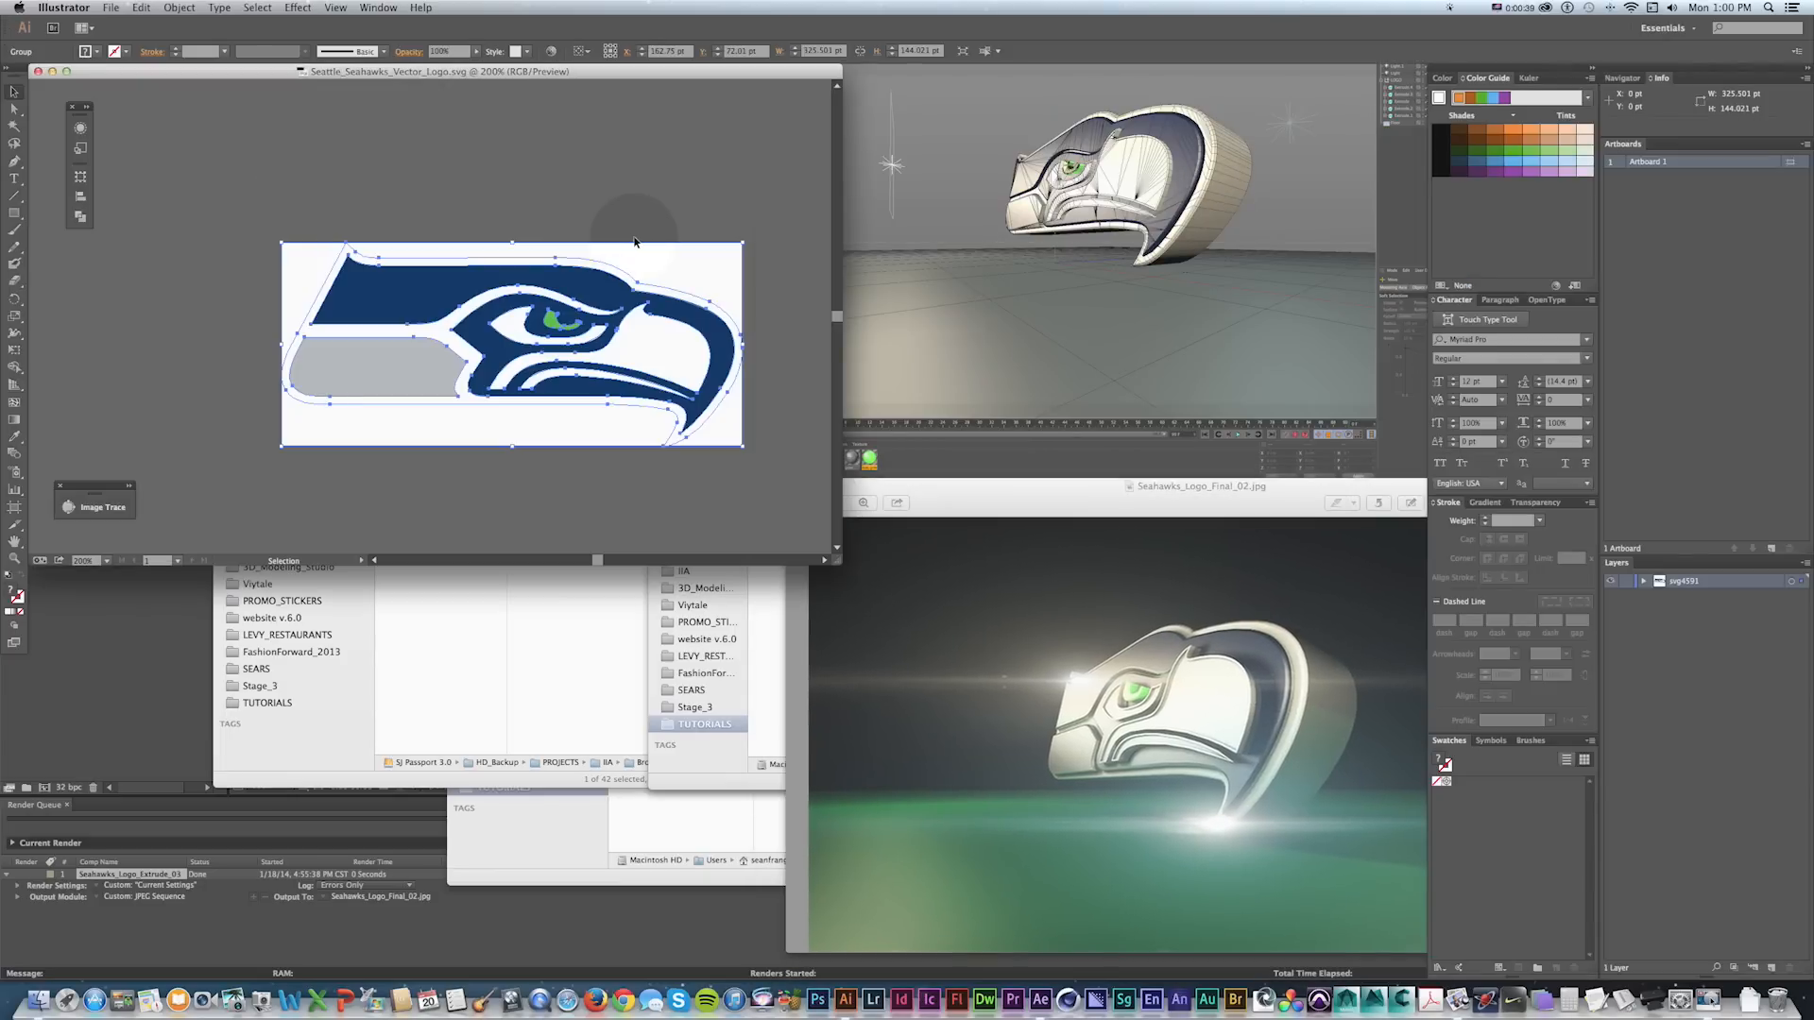
key(space)
drag(700, 260, 1012, 421)
key(z)
click(885, 475)
key(v)
click(567, 210)
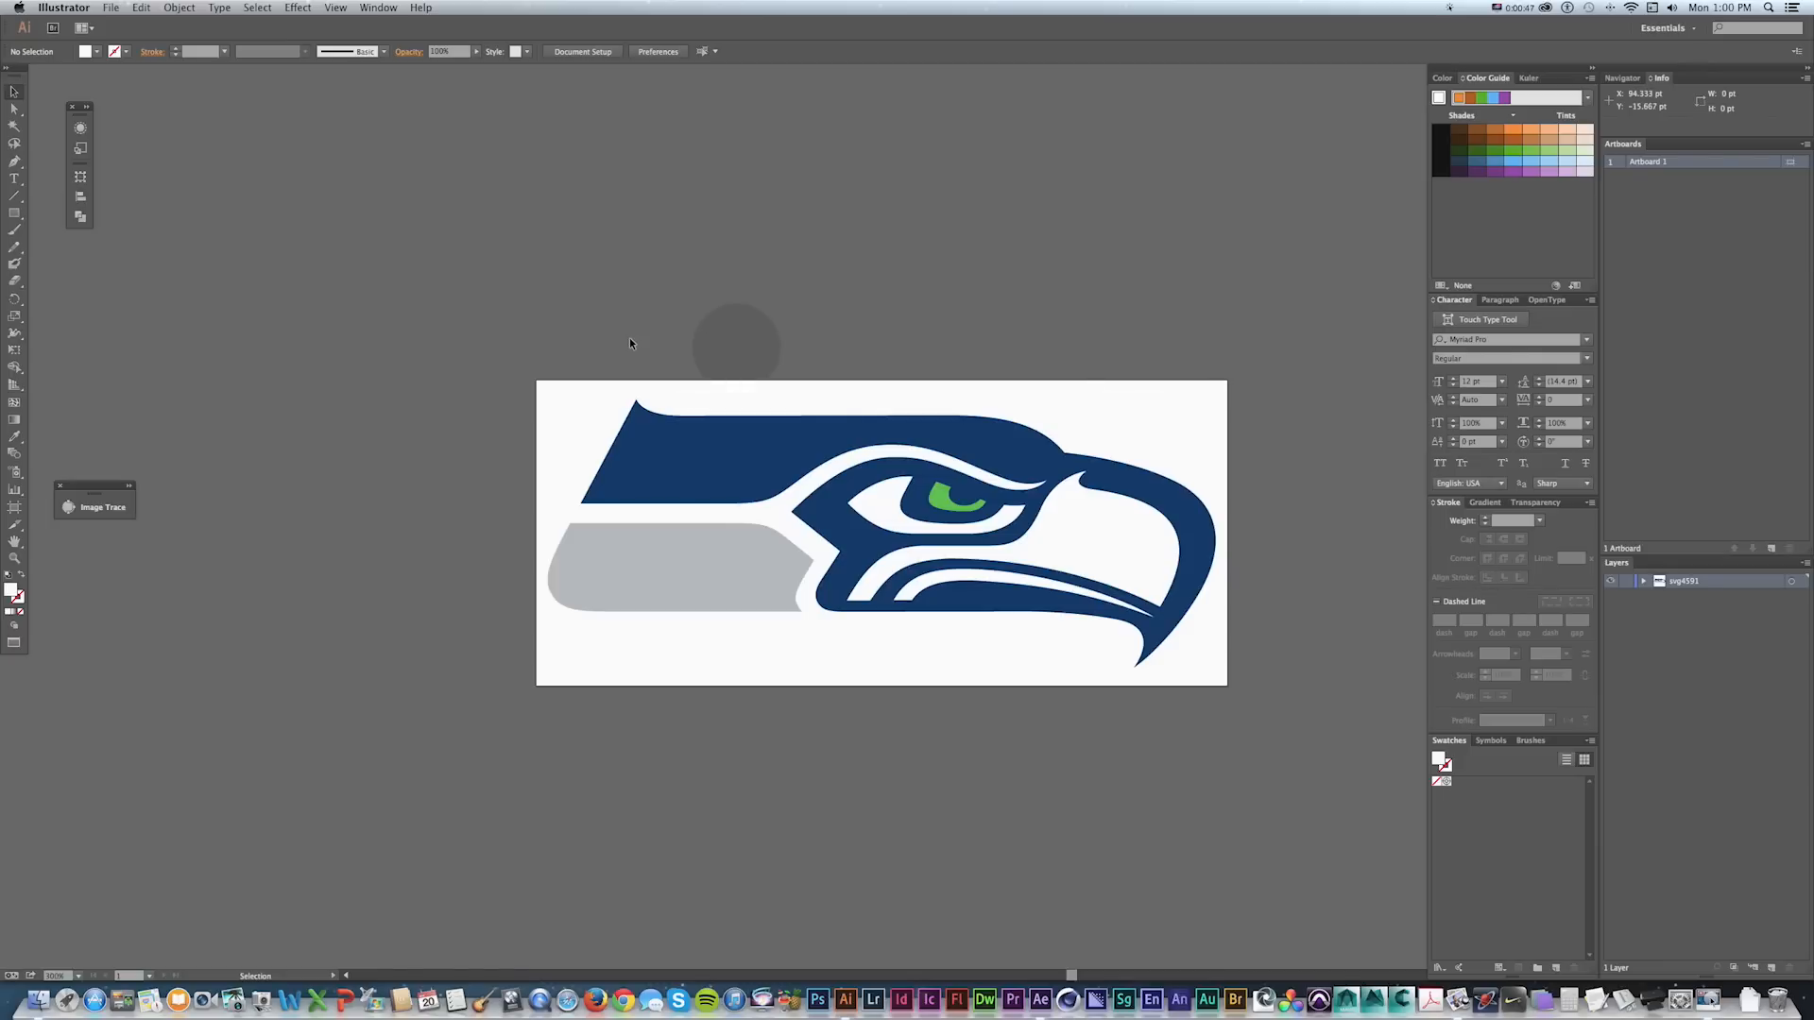
Examine the vector paths and anchor points of the whole Seahawks logo group.
key(space)
drag(646, 432, 696, 404)
drag(455, 346, 1266, 746)
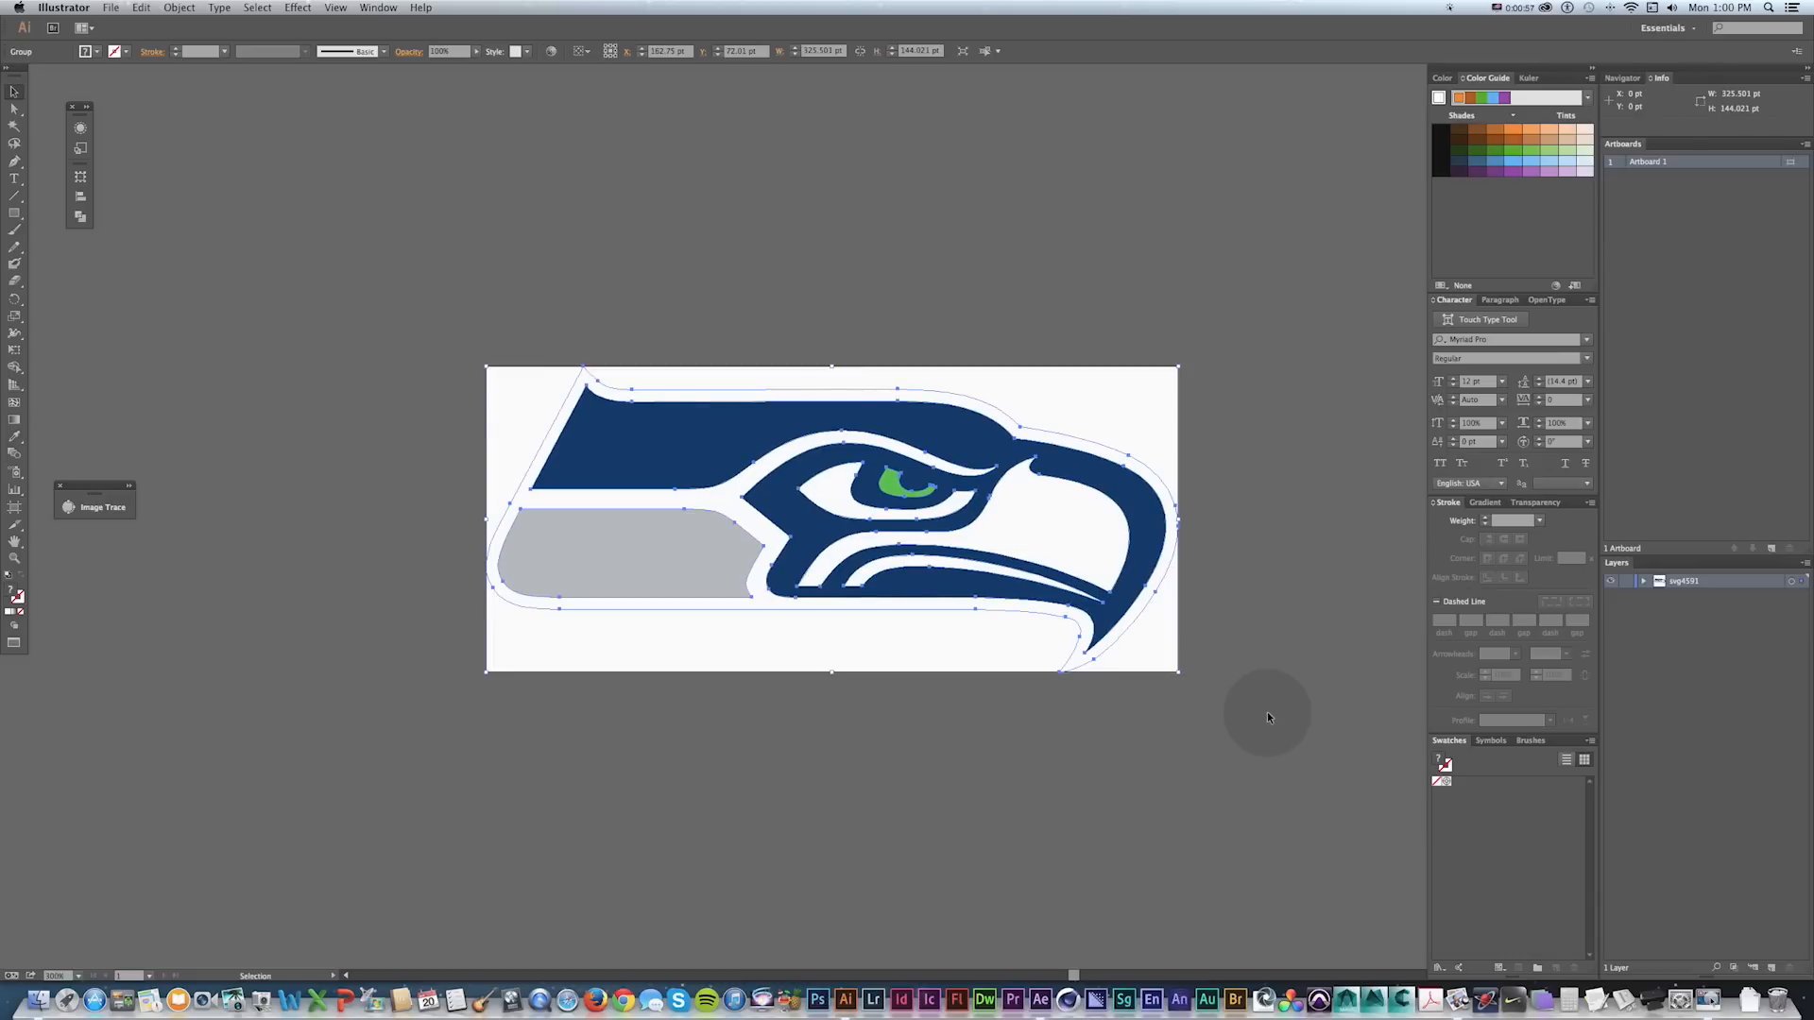
click(1264, 716)
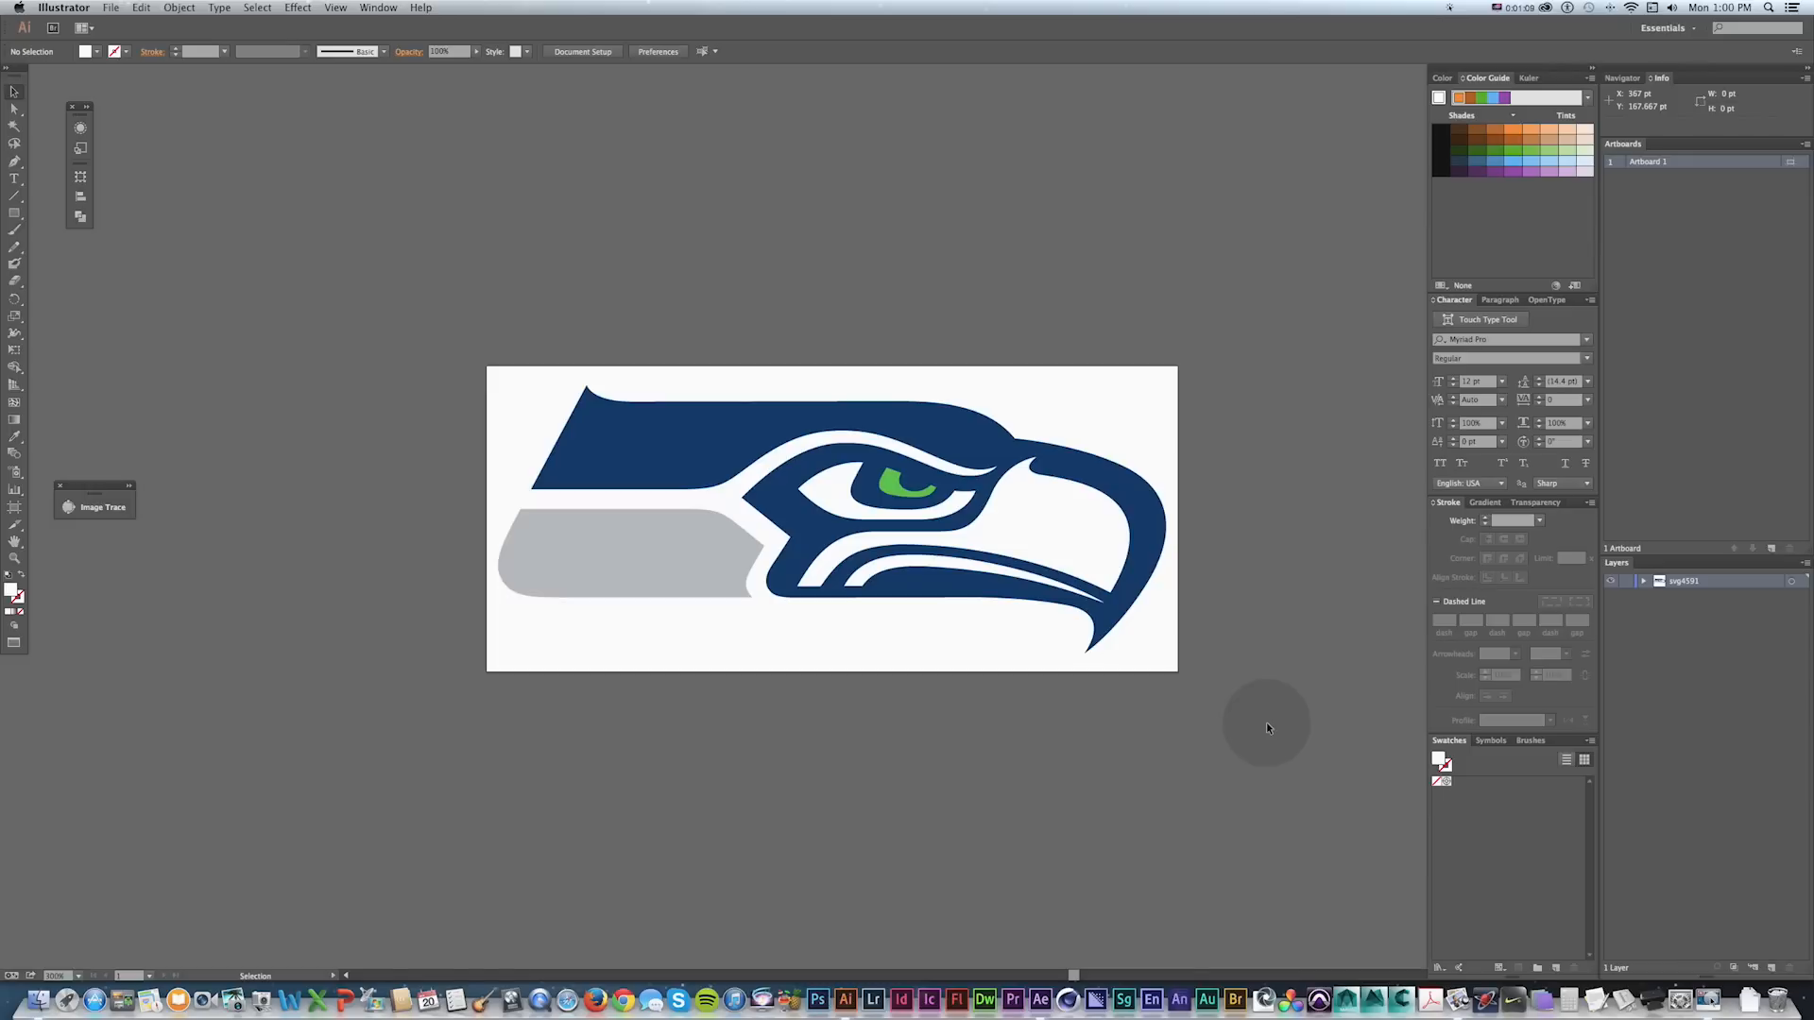
key(space)
drag(1168, 546, 1188, 538)
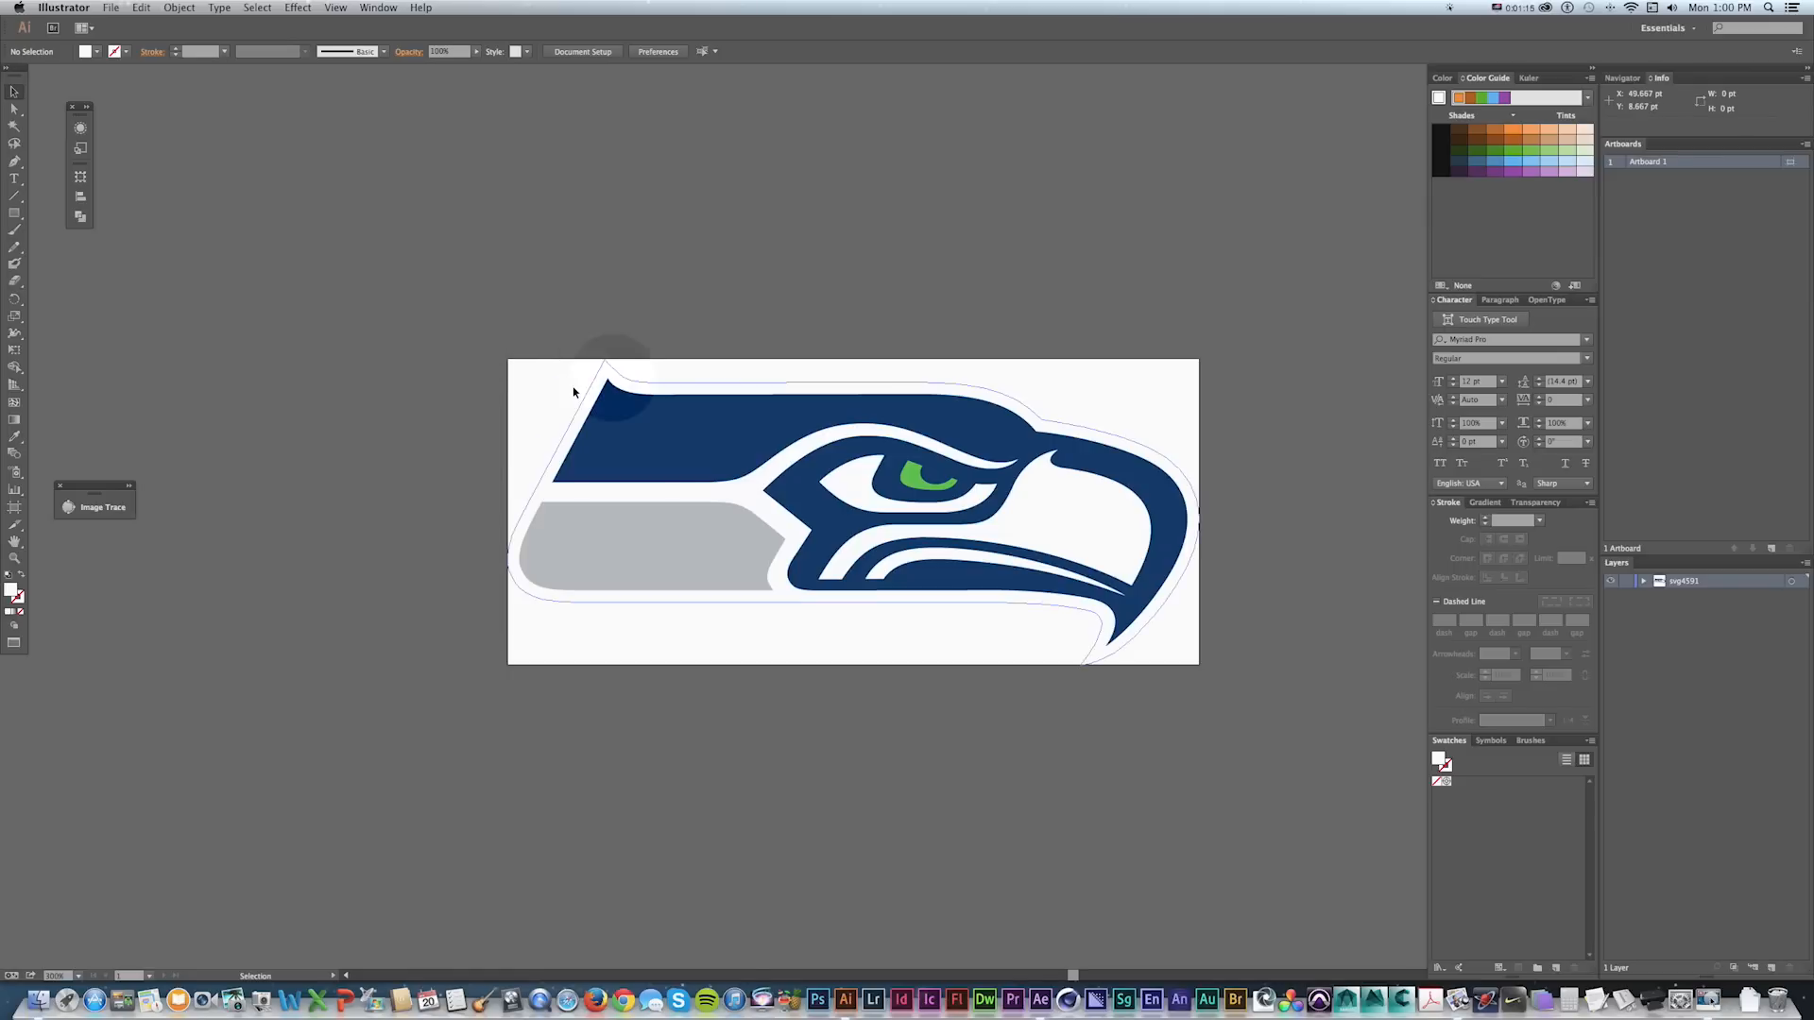
drag(501, 322, 1261, 711)
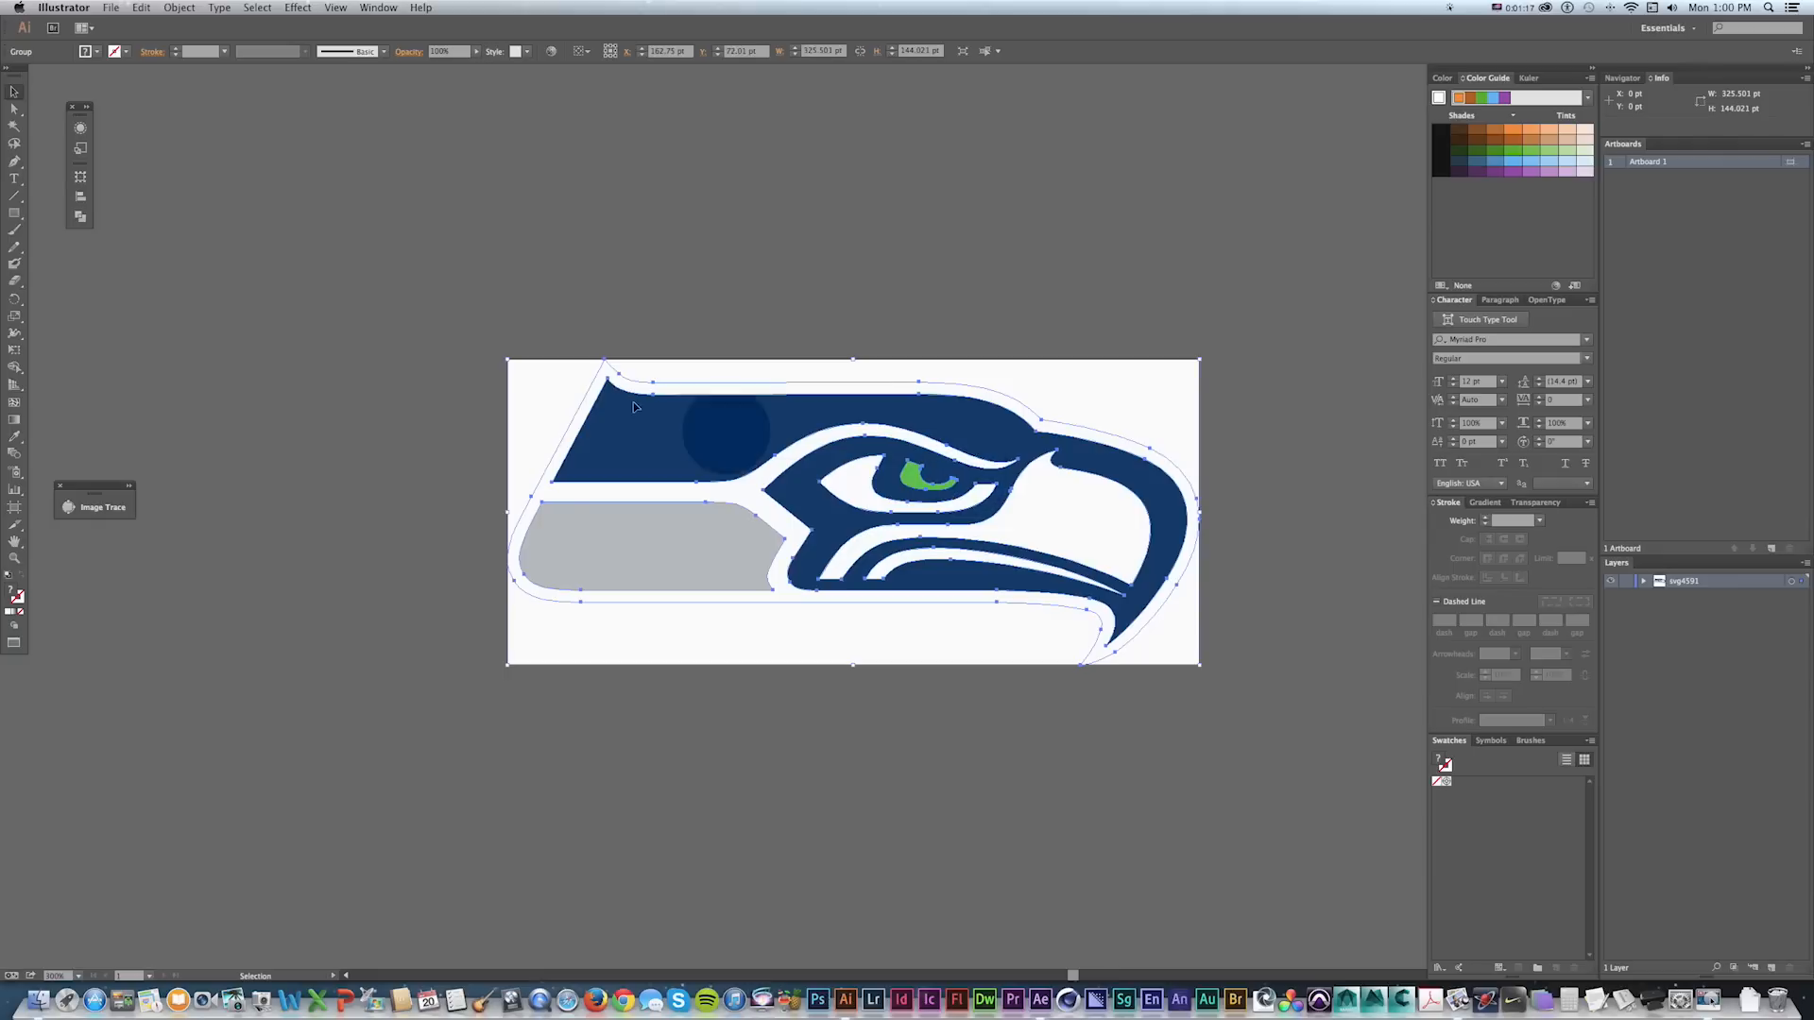
key(z)
click(652, 432)
click(931, 563)
key(space)
drag(855, 441, 733, 508)
key(v)
key(space)
drag(836, 592, 315, 457)
drag(680, 455, 818, 414)
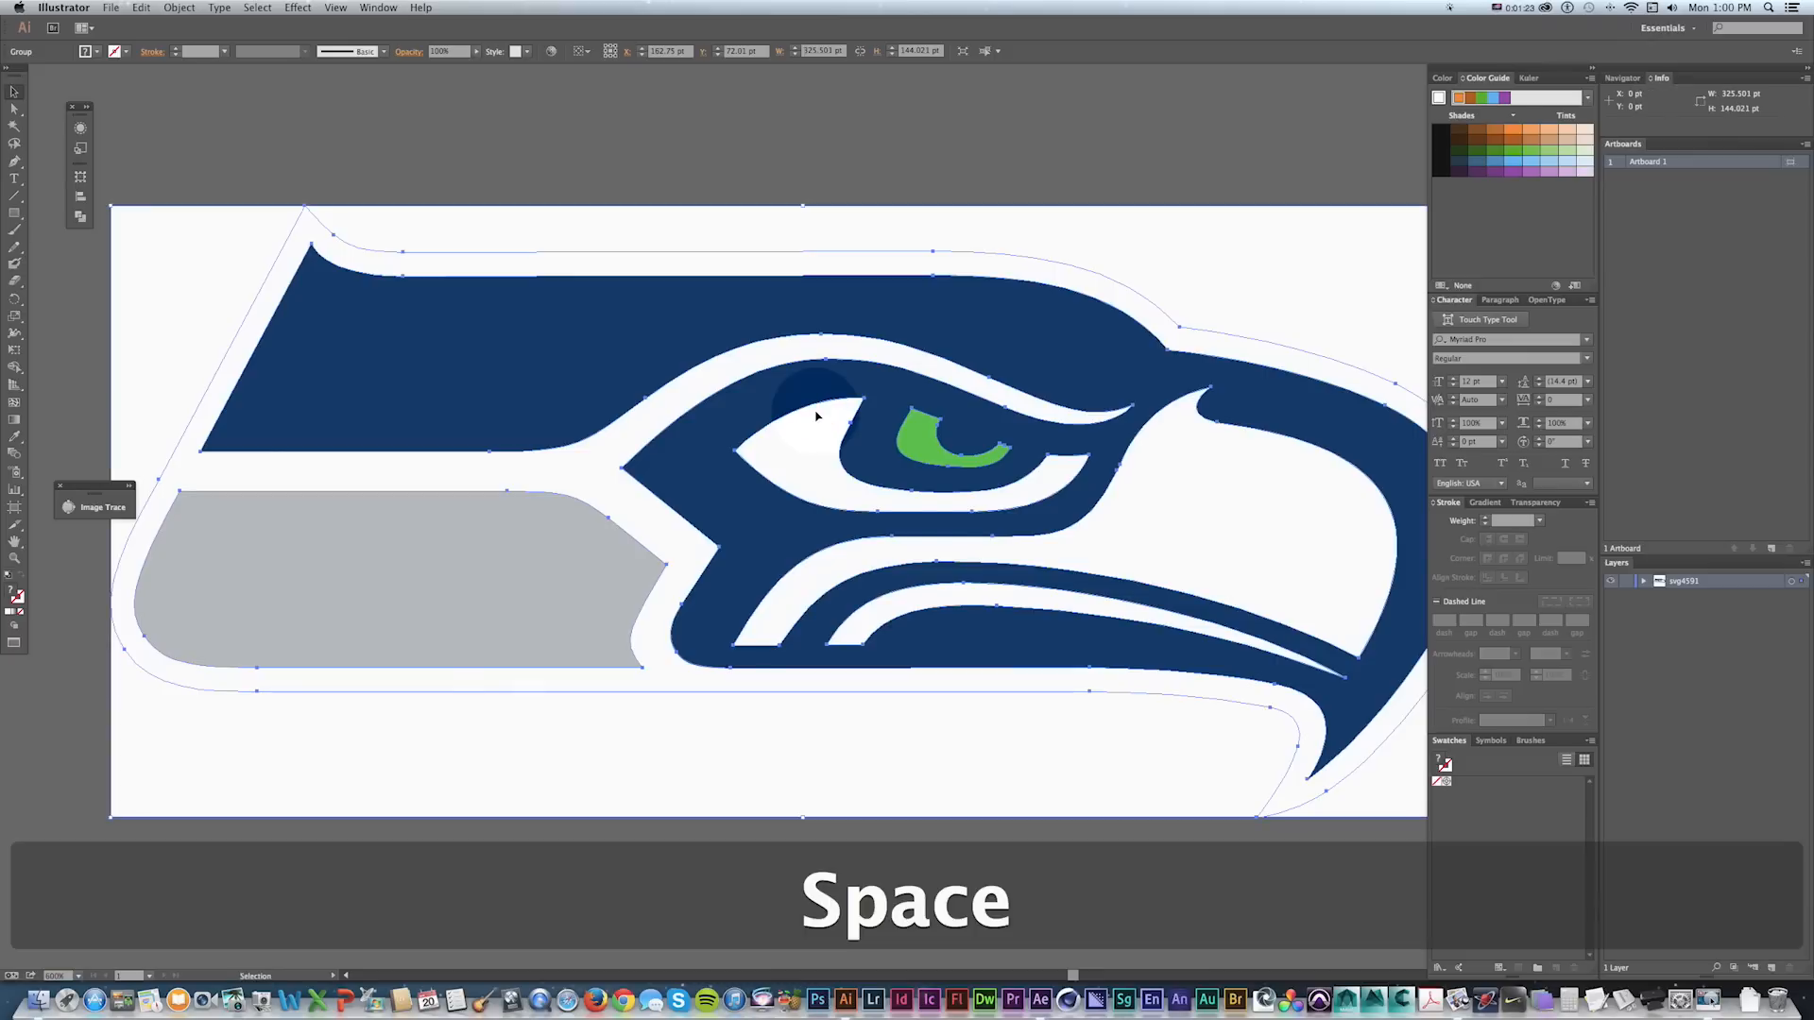
key(super+minus)
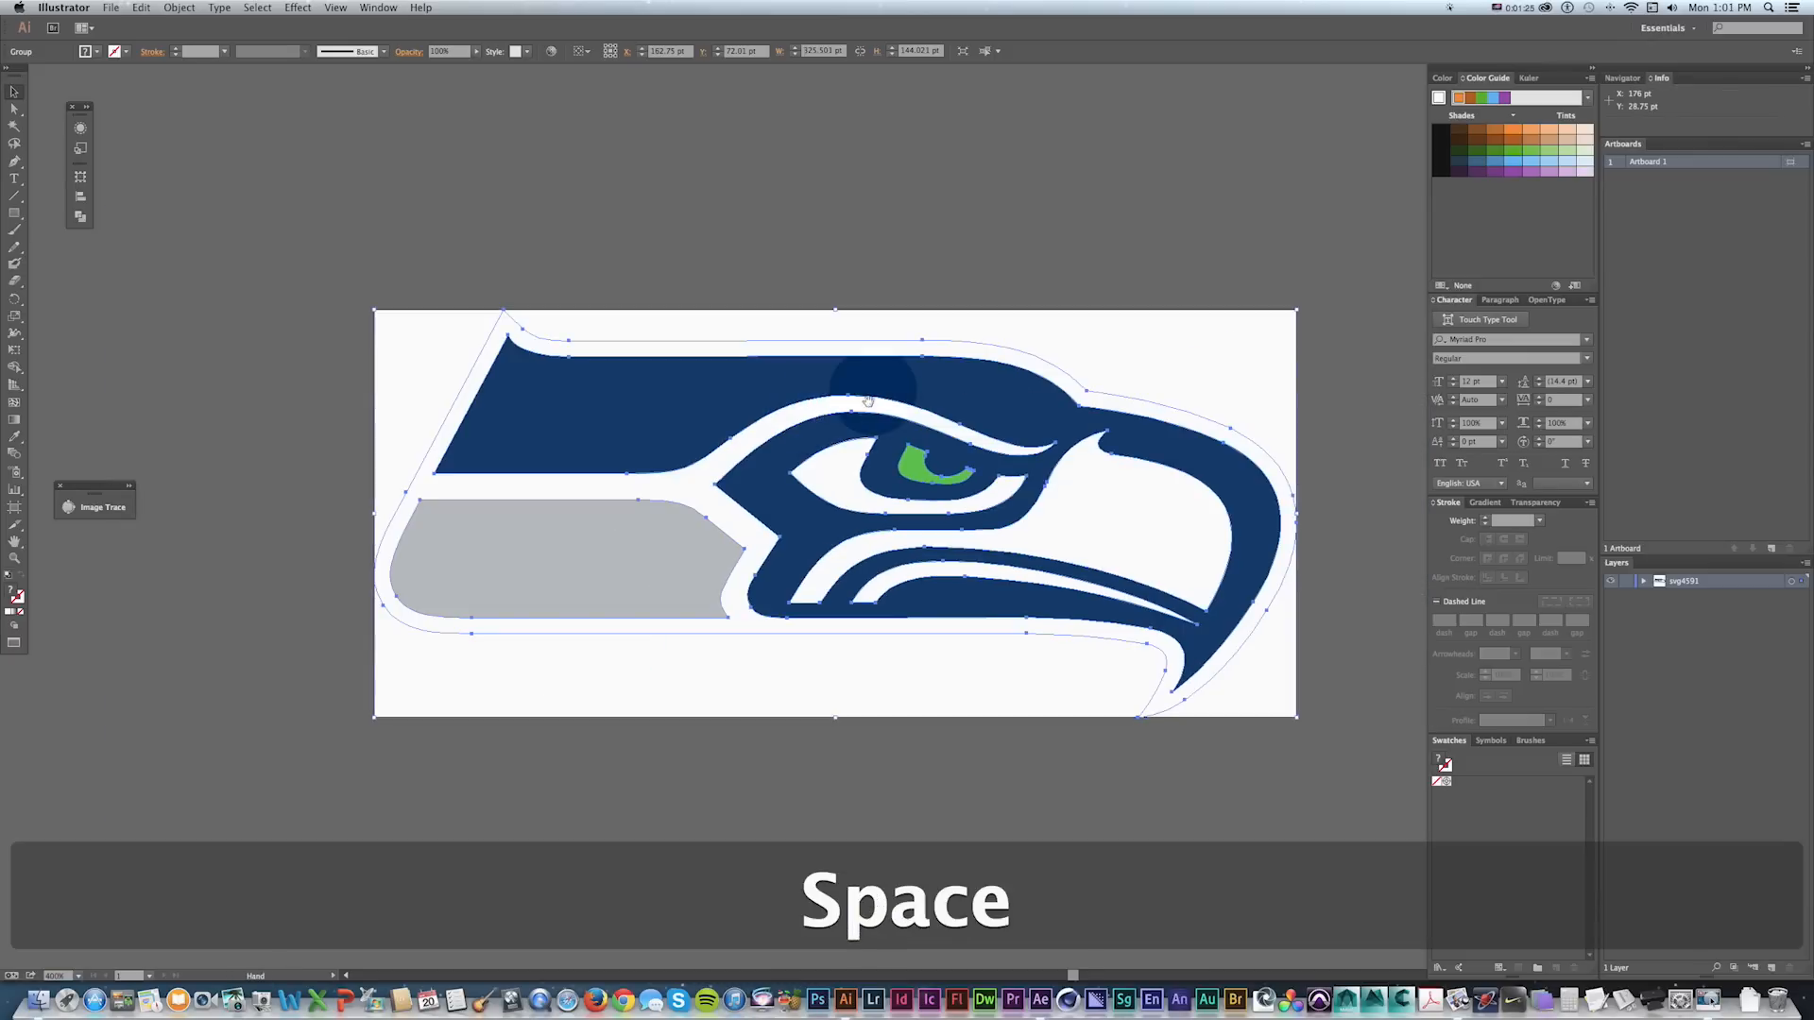
key(space)
drag(817, 416, 797, 444)
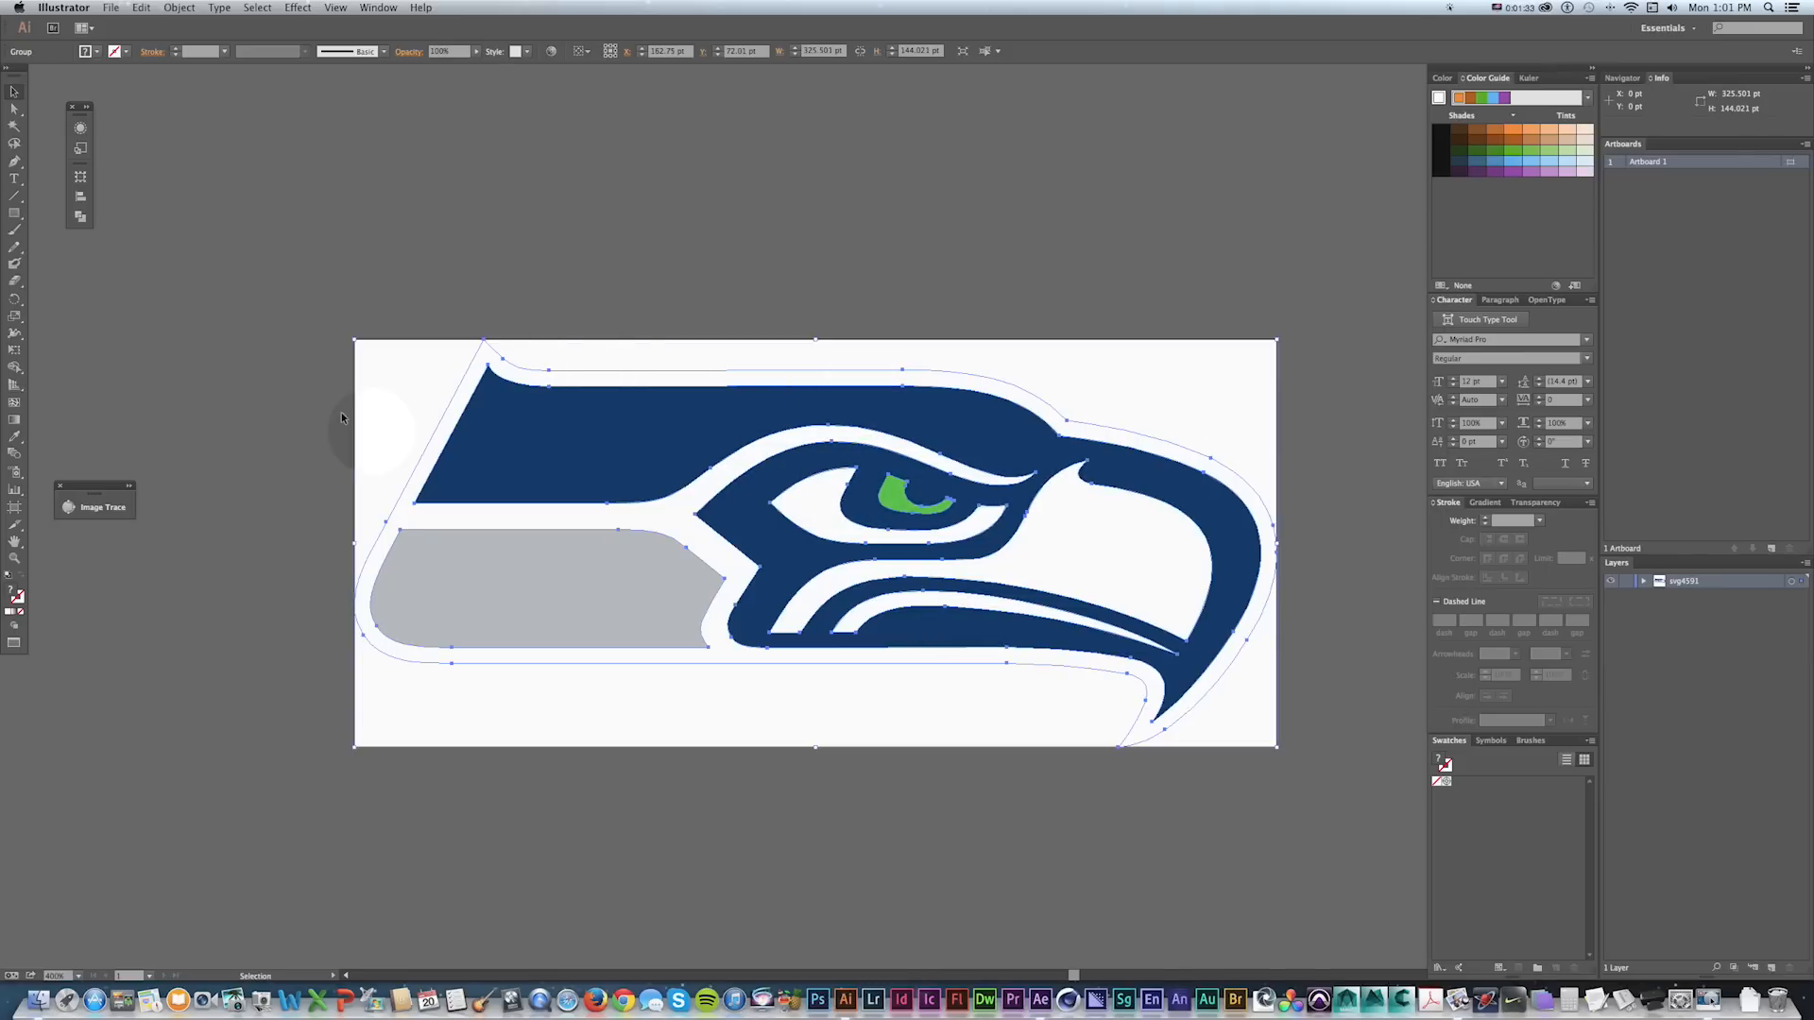
key(v)
click(1031, 301)
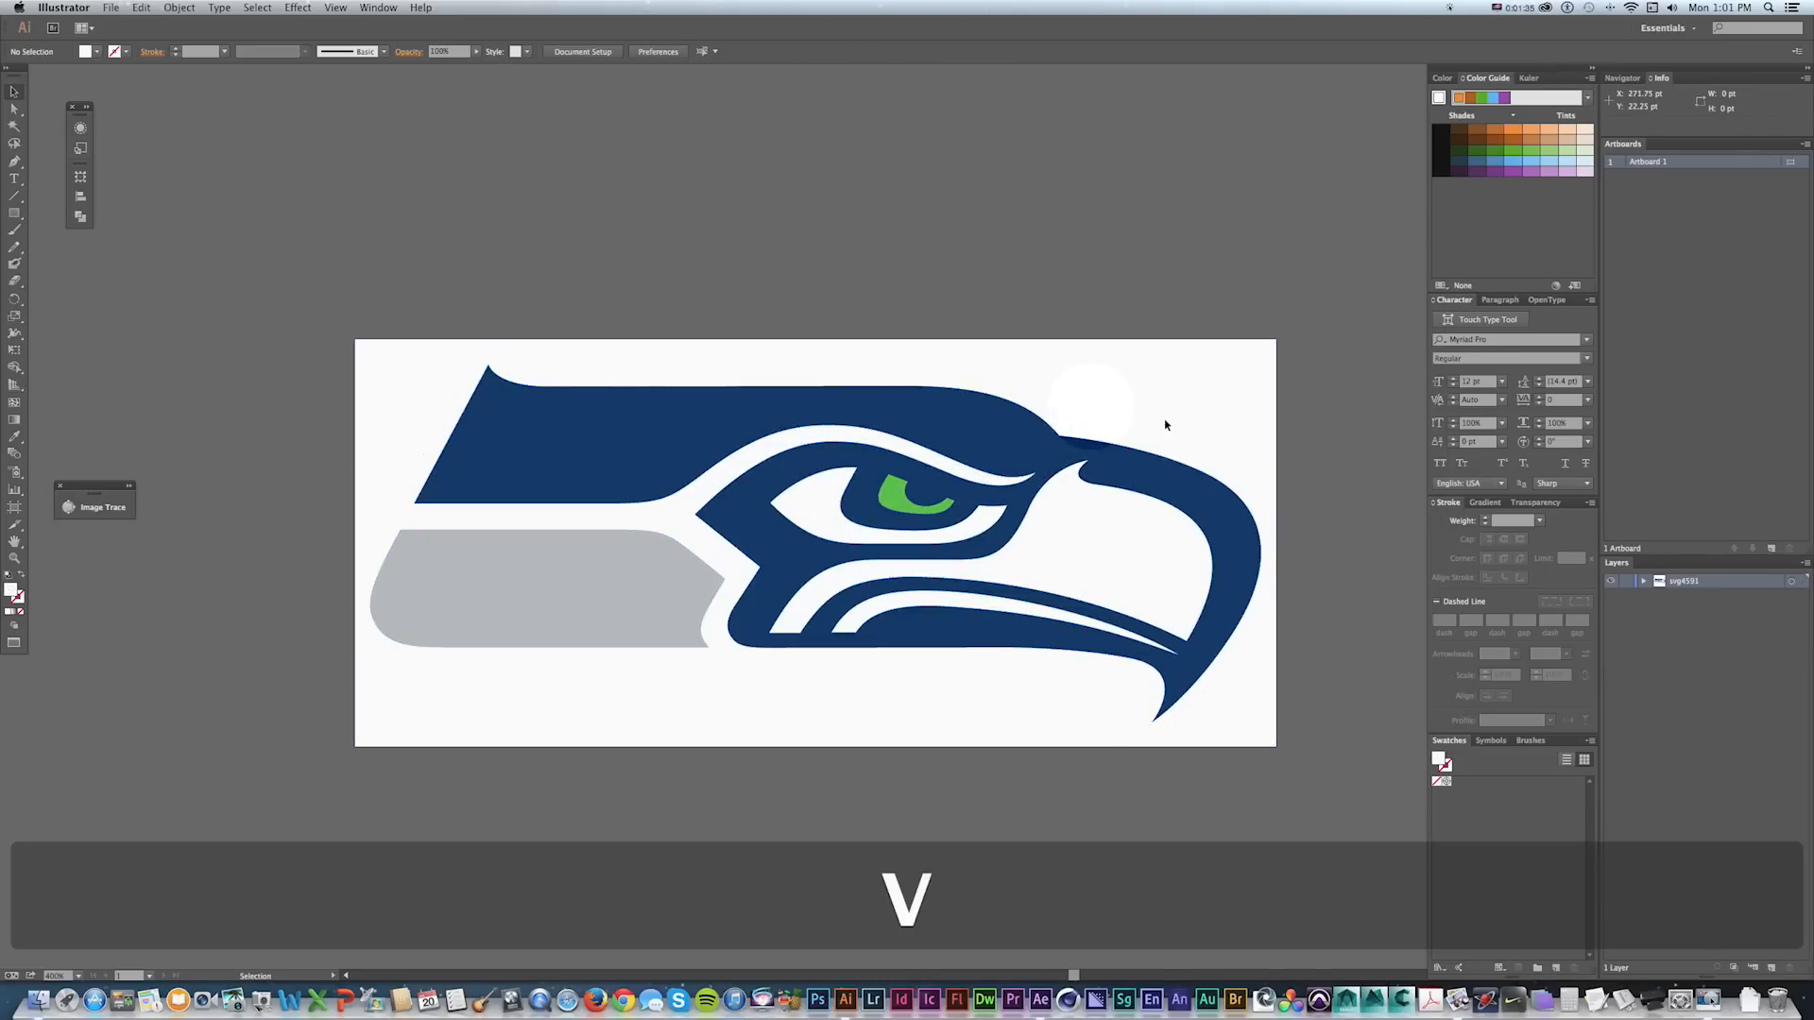
Fill the entire logo group with black and swap fill and stroke so it has only black outlines.
drag(299, 300, 1301, 753)
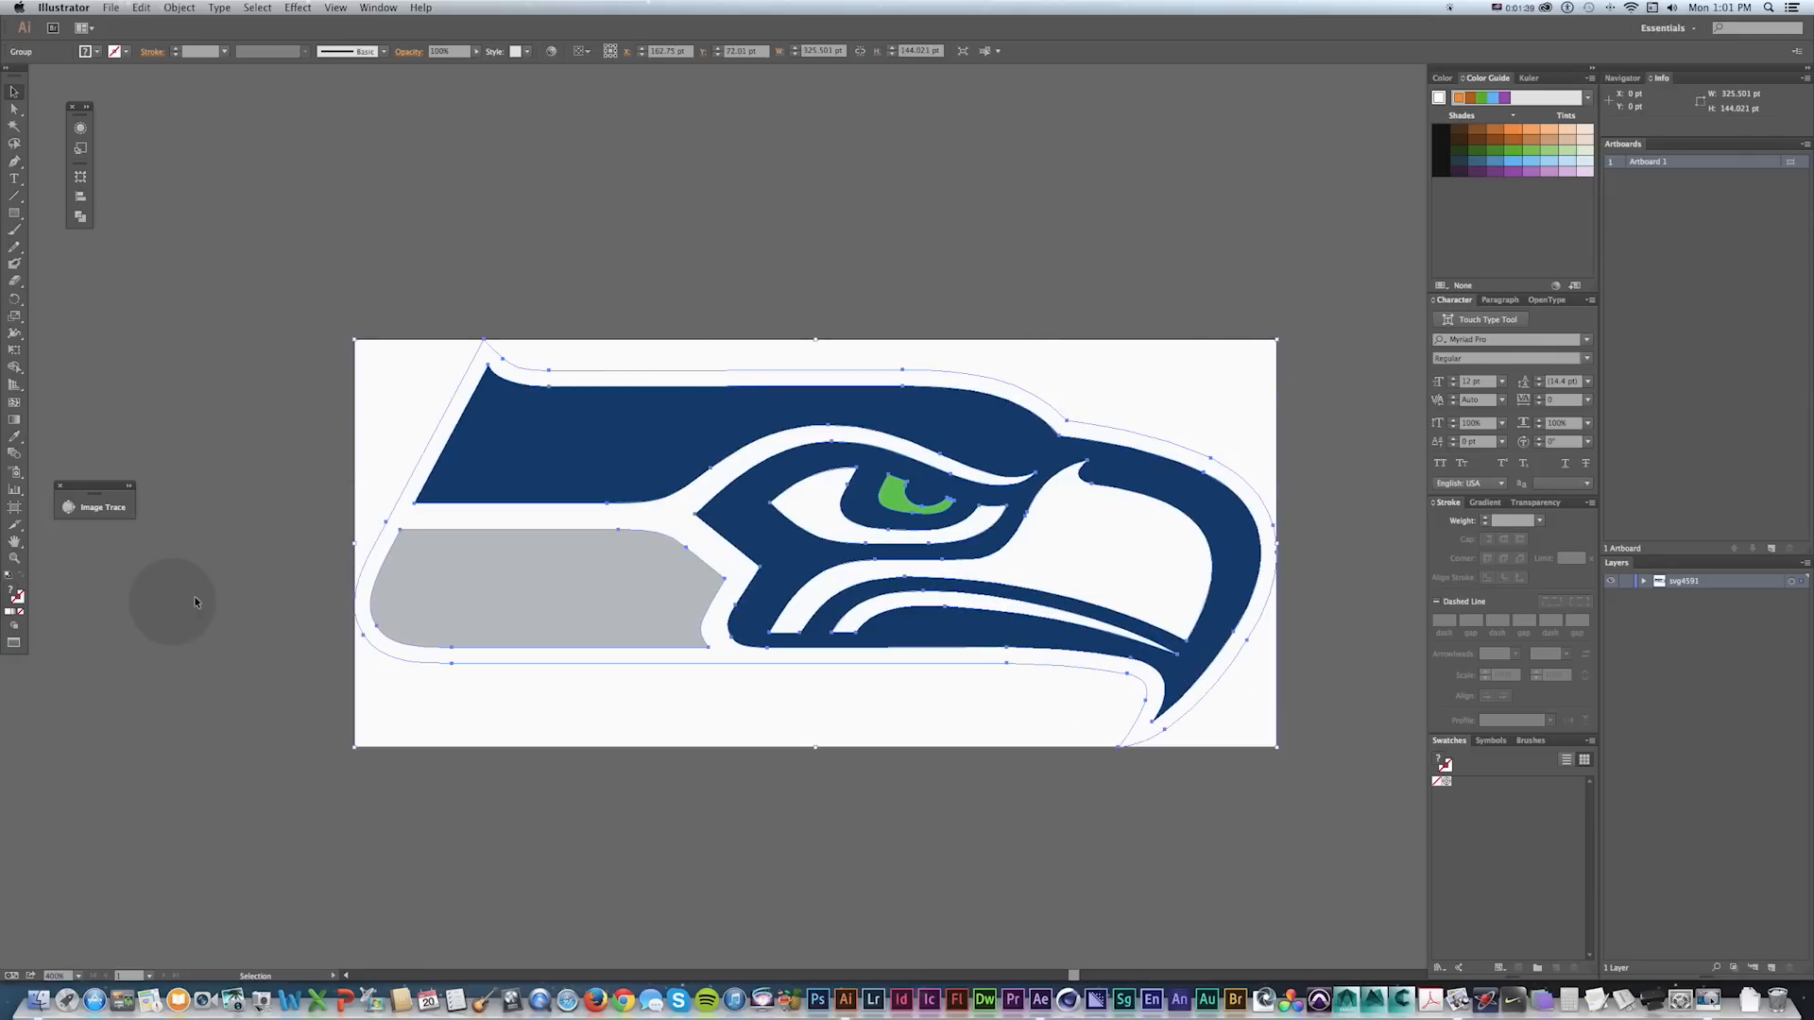
click(1442, 167)
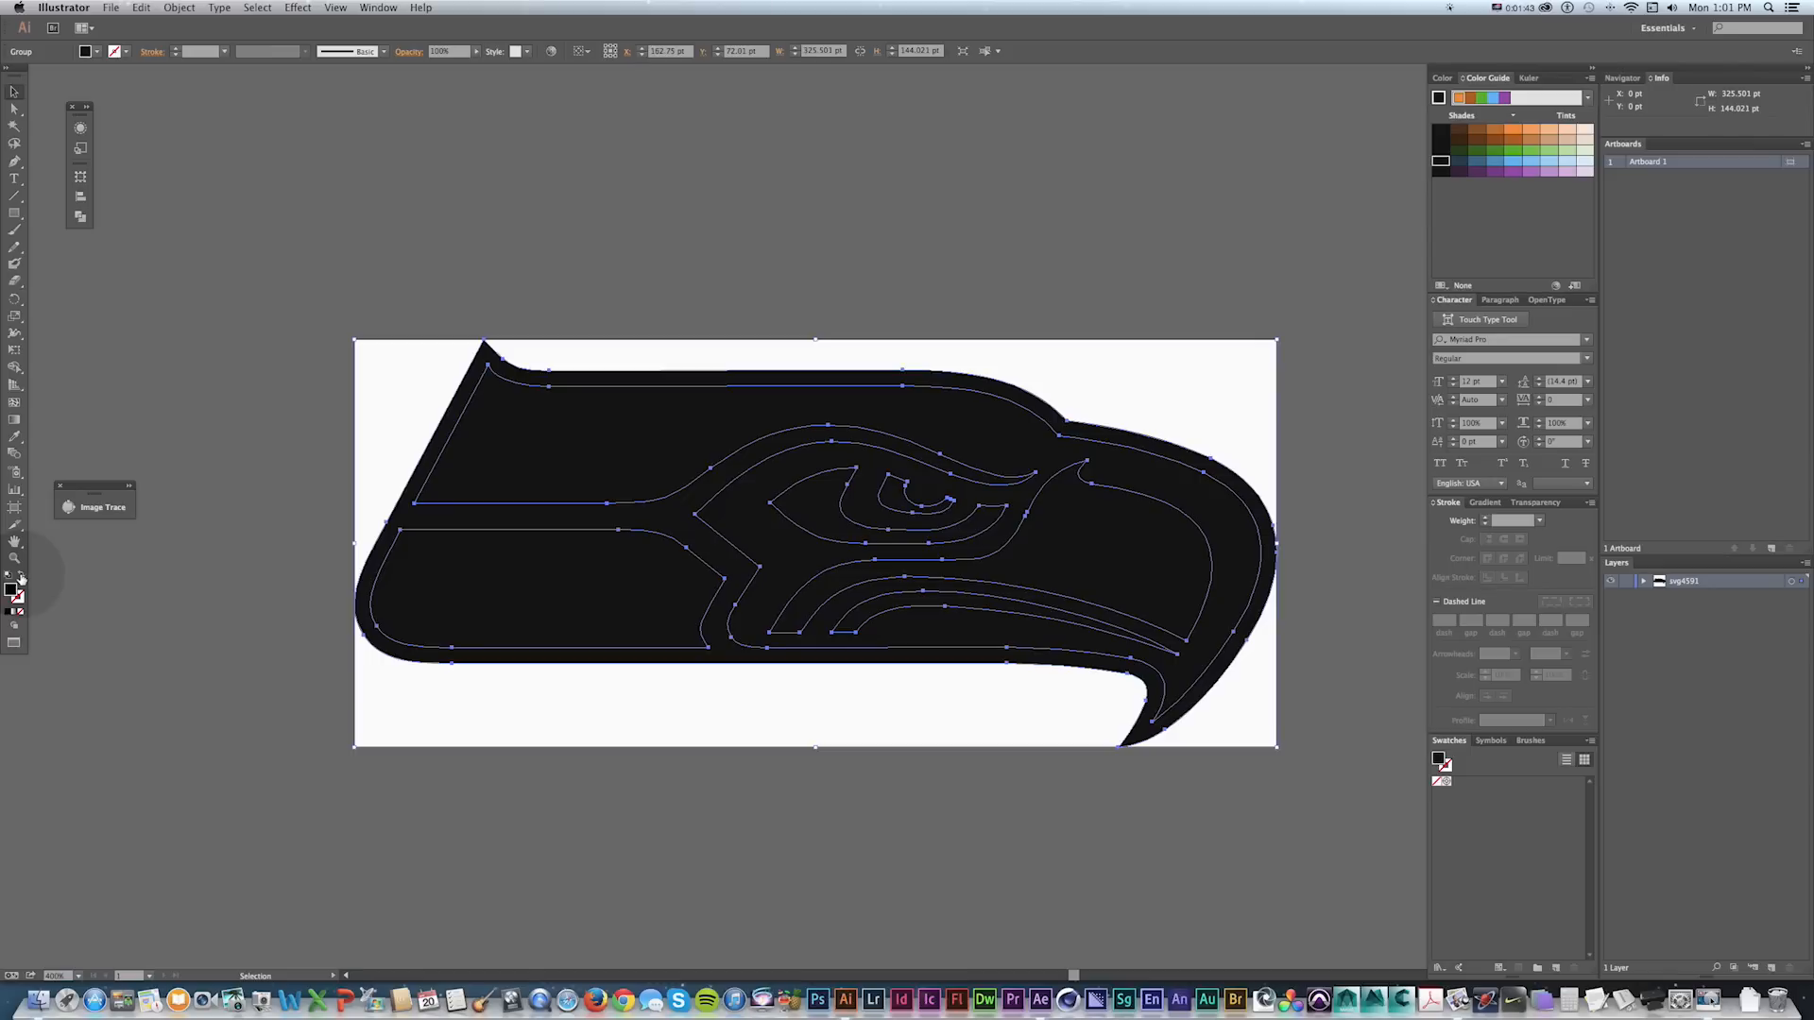
click(21, 577)
key(shift+x)
key(shift+x)
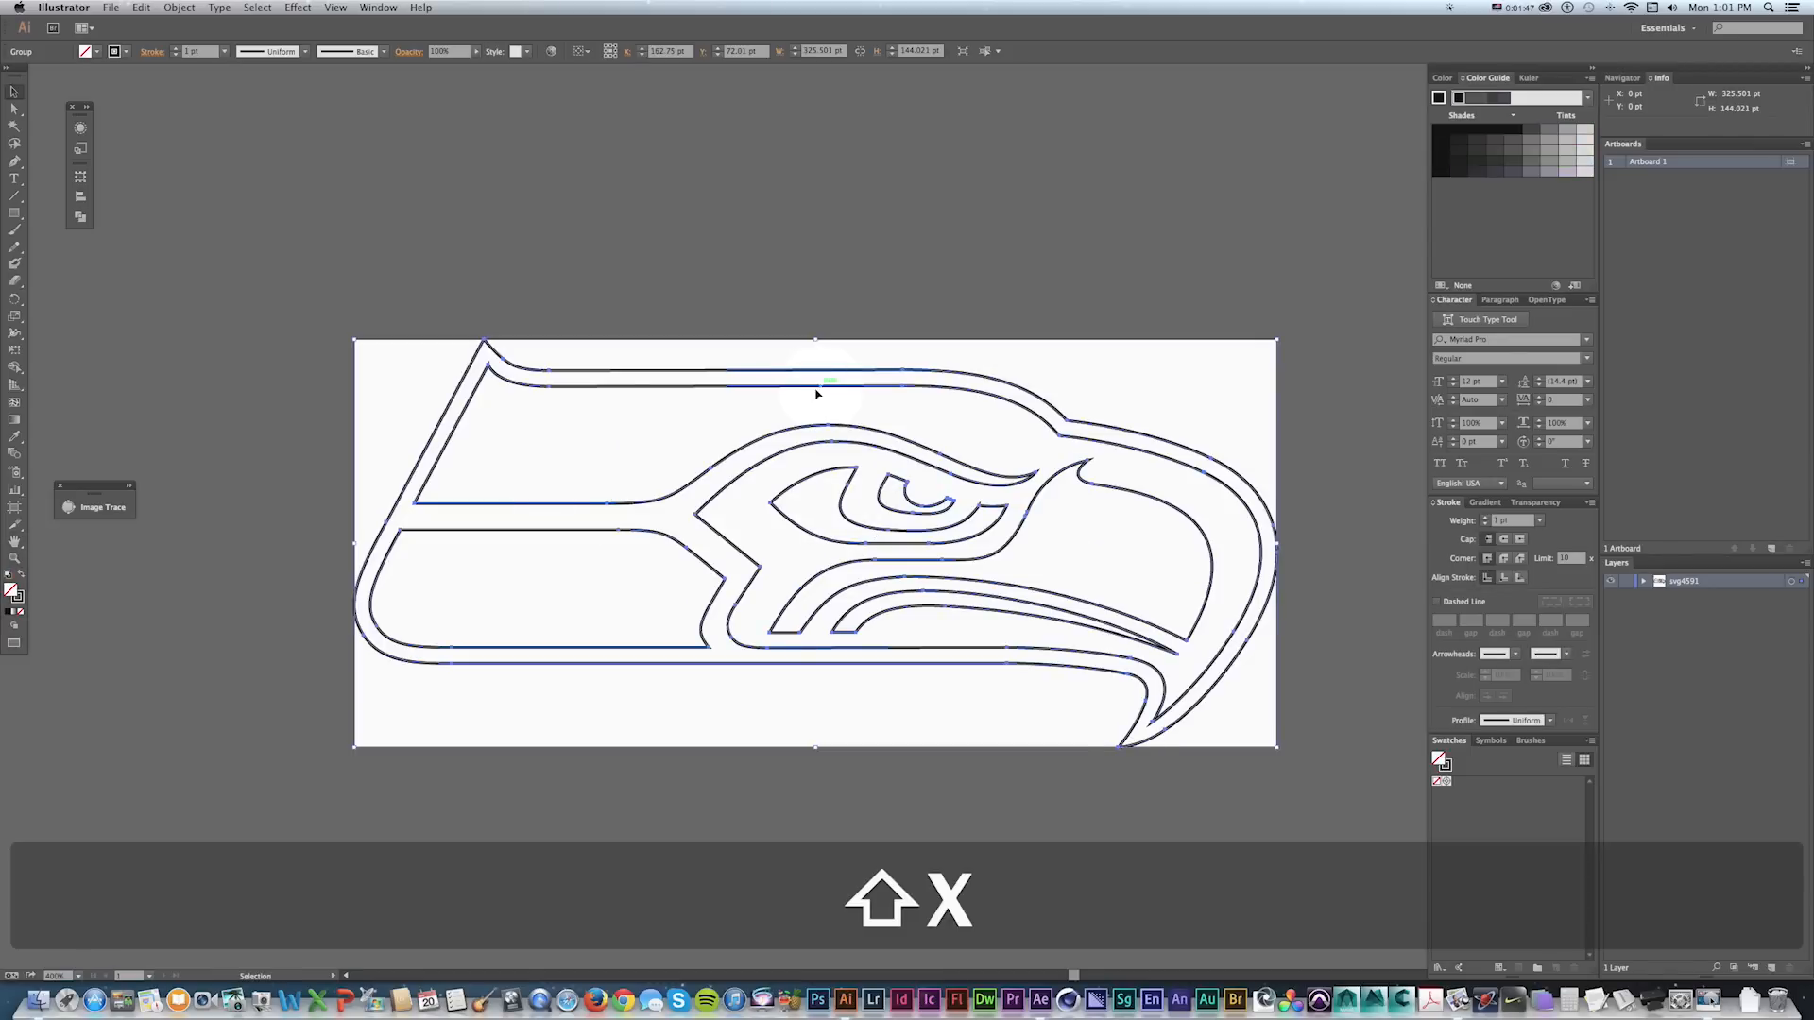
key(v)
click(599, 296)
key(space)
drag(942, 510, 939, 490)
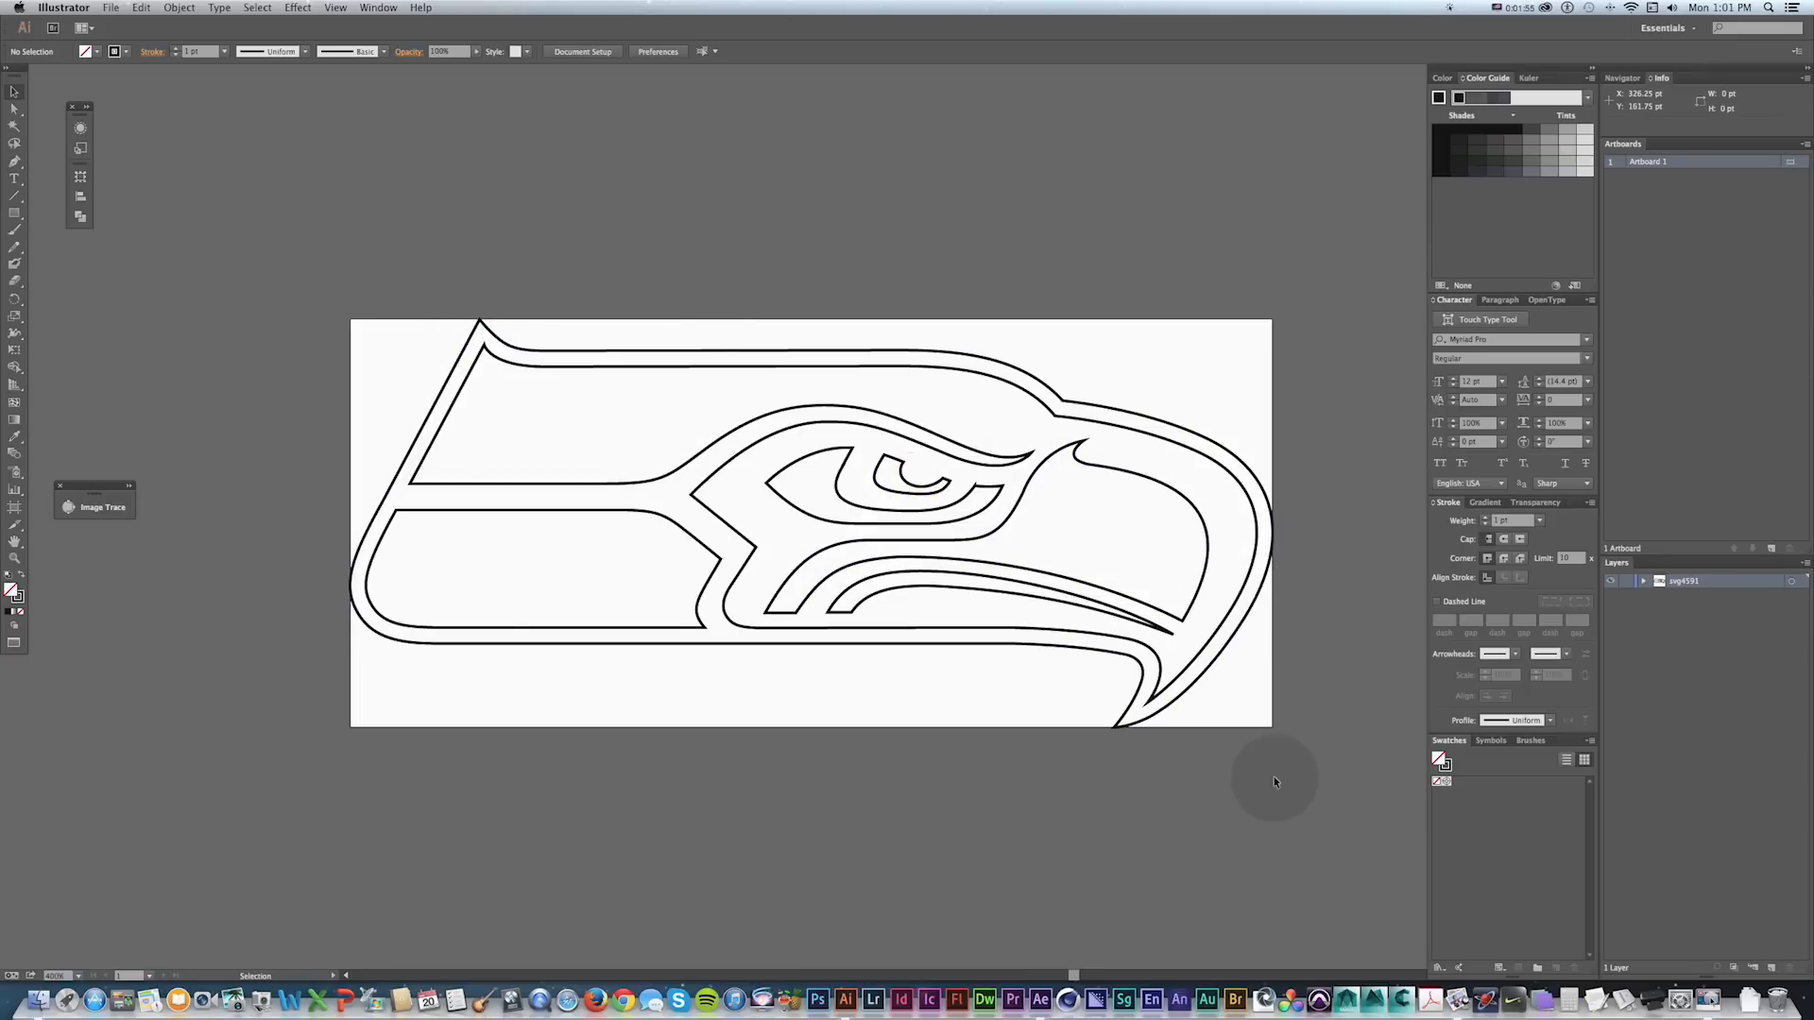
Select the outlined logo again and swap its black stroke back to a fill.
drag(1332, 781, 266, 173)
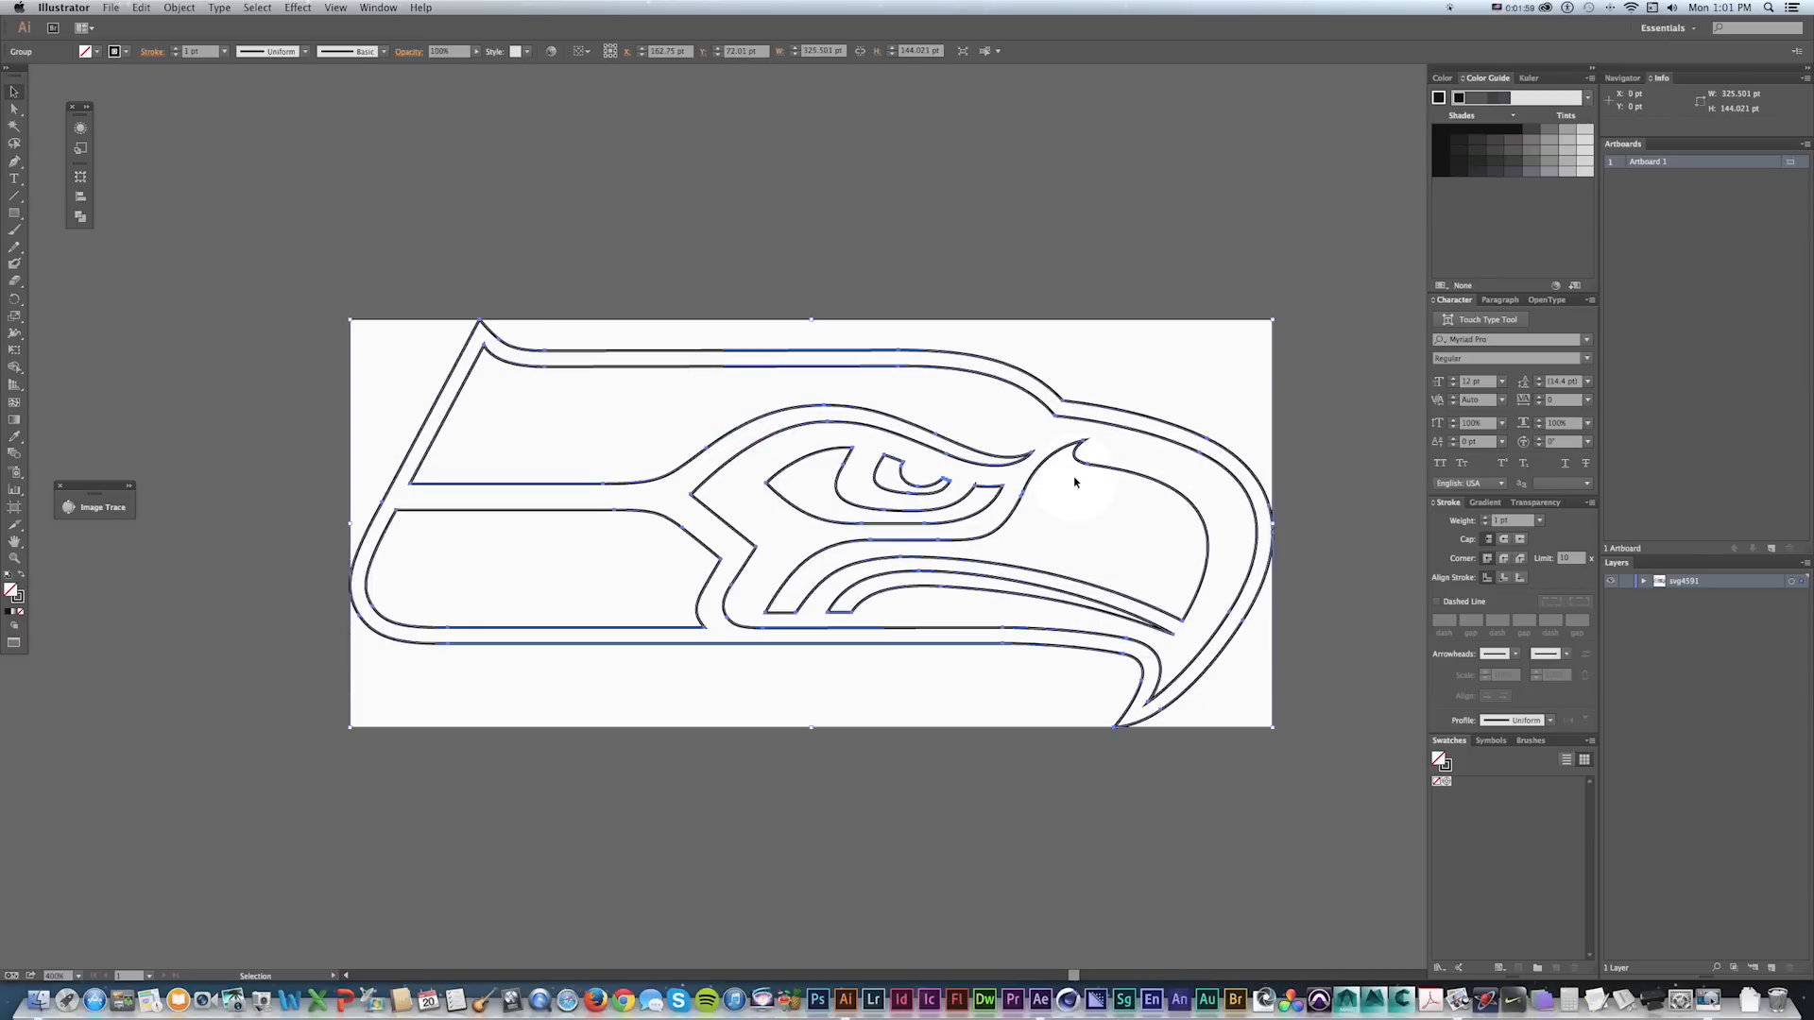
key(shift+x)
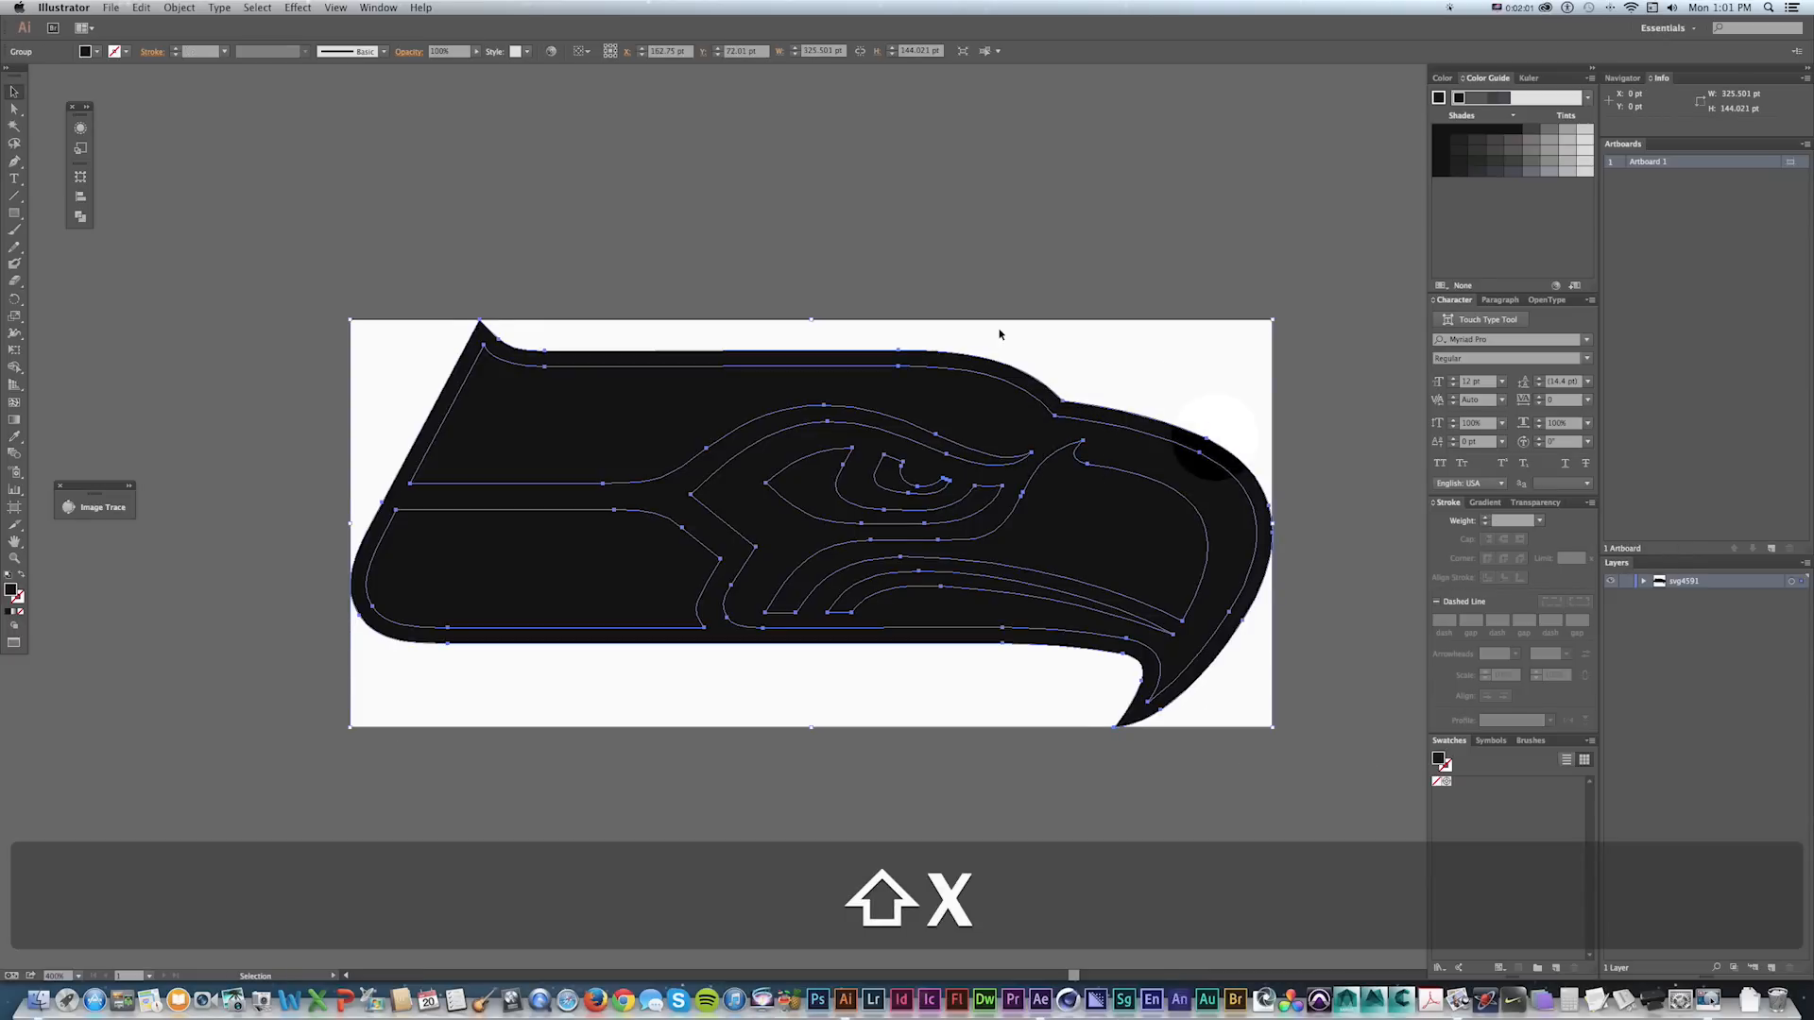
drag(857, 254, 862, 271)
Undo the black recolouring and the fill and stroke swaps on the logo, and deselect it.
key(super+z)
key(super+z)
key(super+z)
key(super+z)
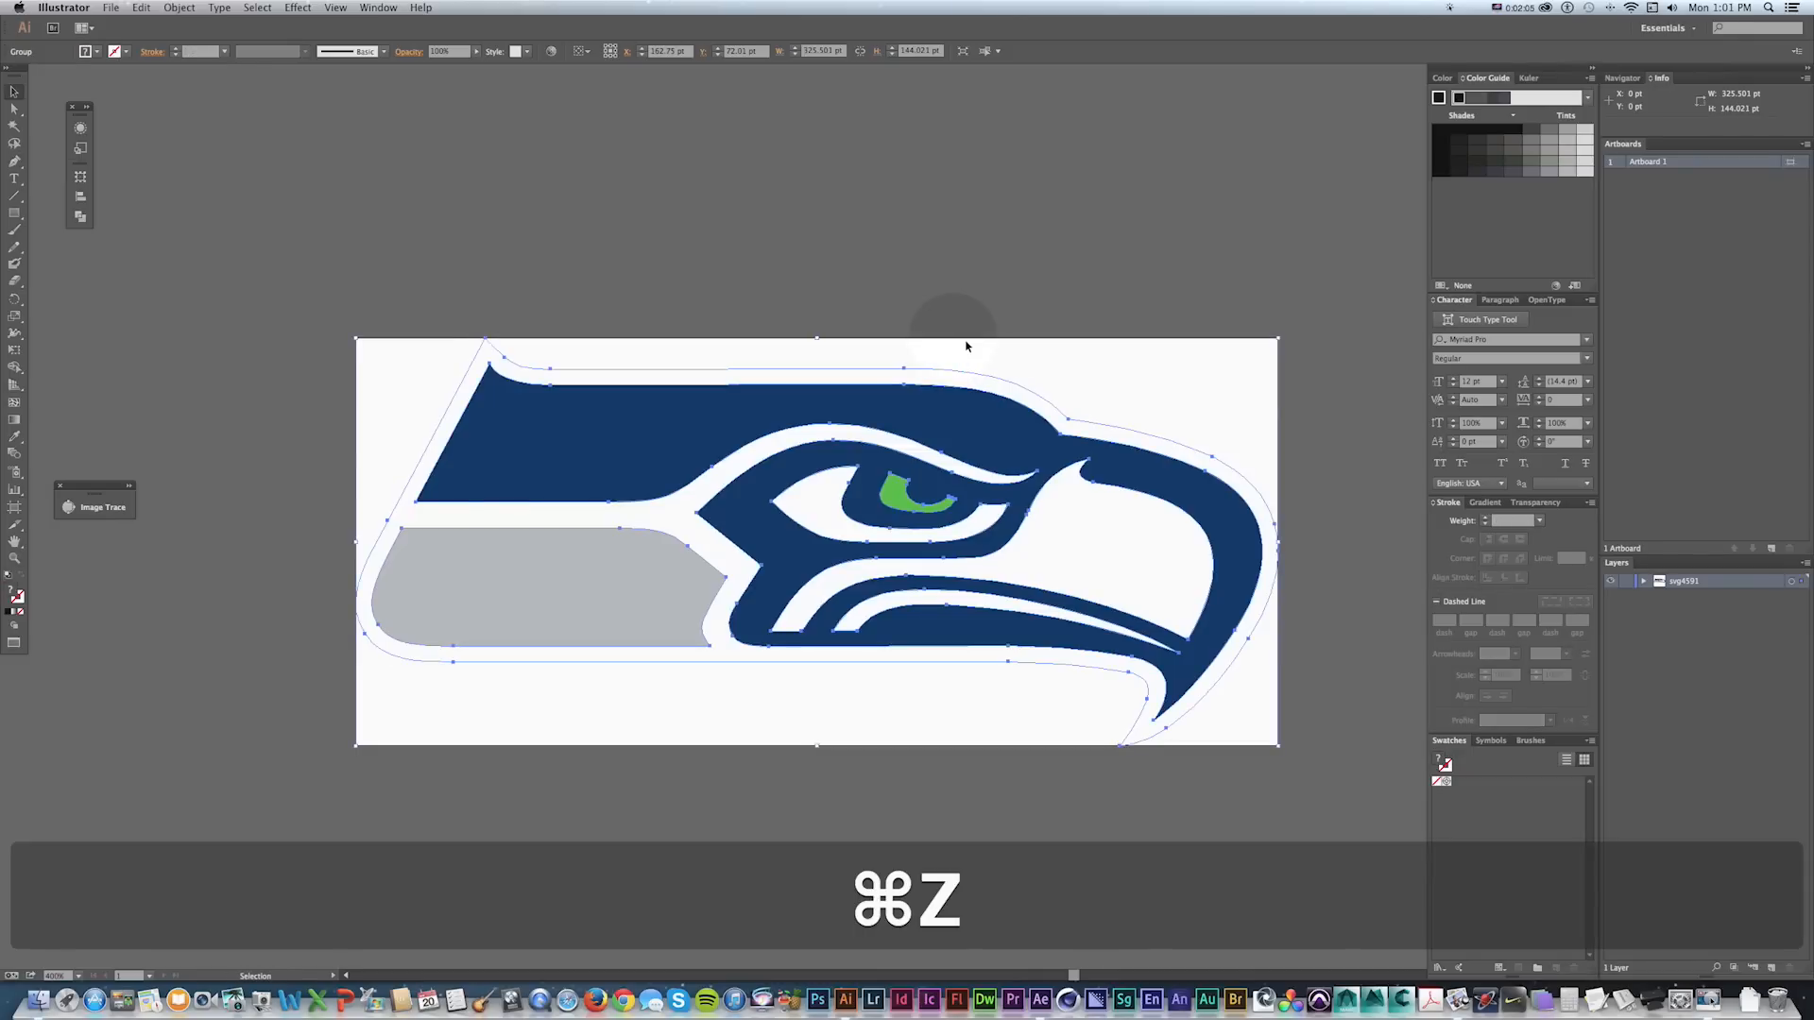
drag(966, 346, 992, 438)
drag(923, 304, 816, 298)
key(v)
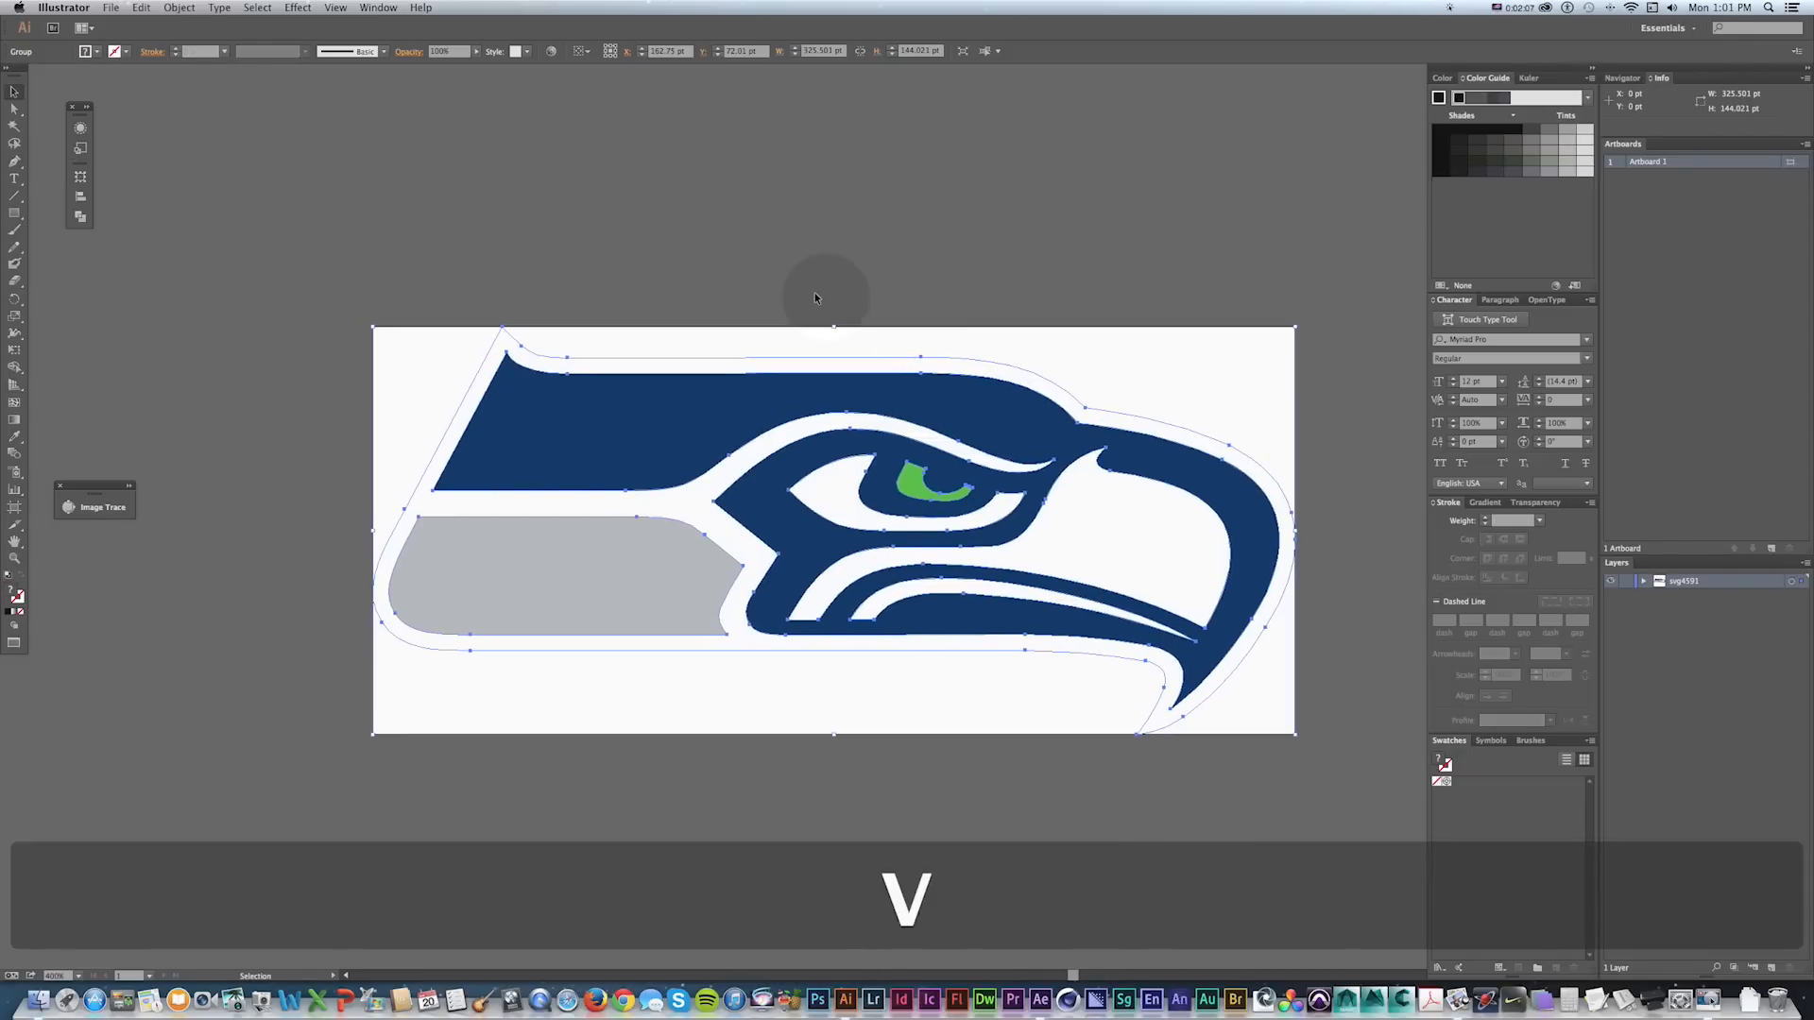
click(816, 298)
Save the logo as Seahawks_Logo in the _logos folder, using the Adobe Illustrator file format.
click(110, 8)
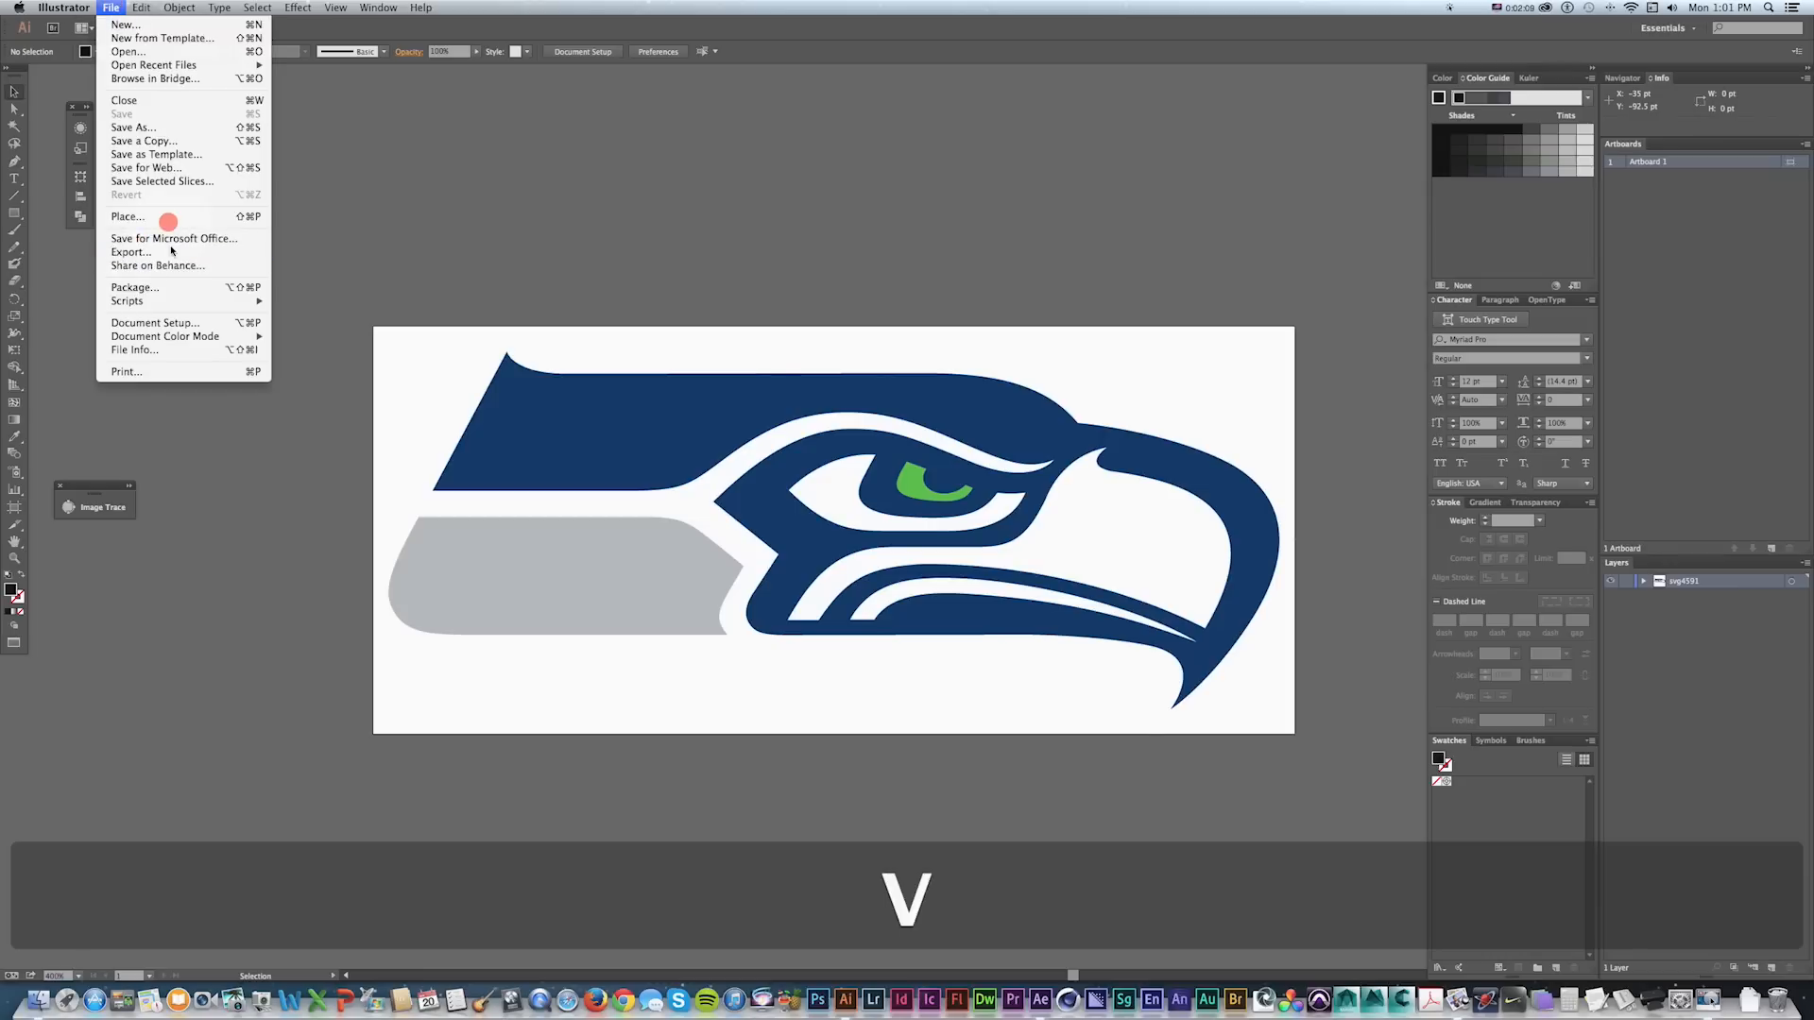
click(155, 128)
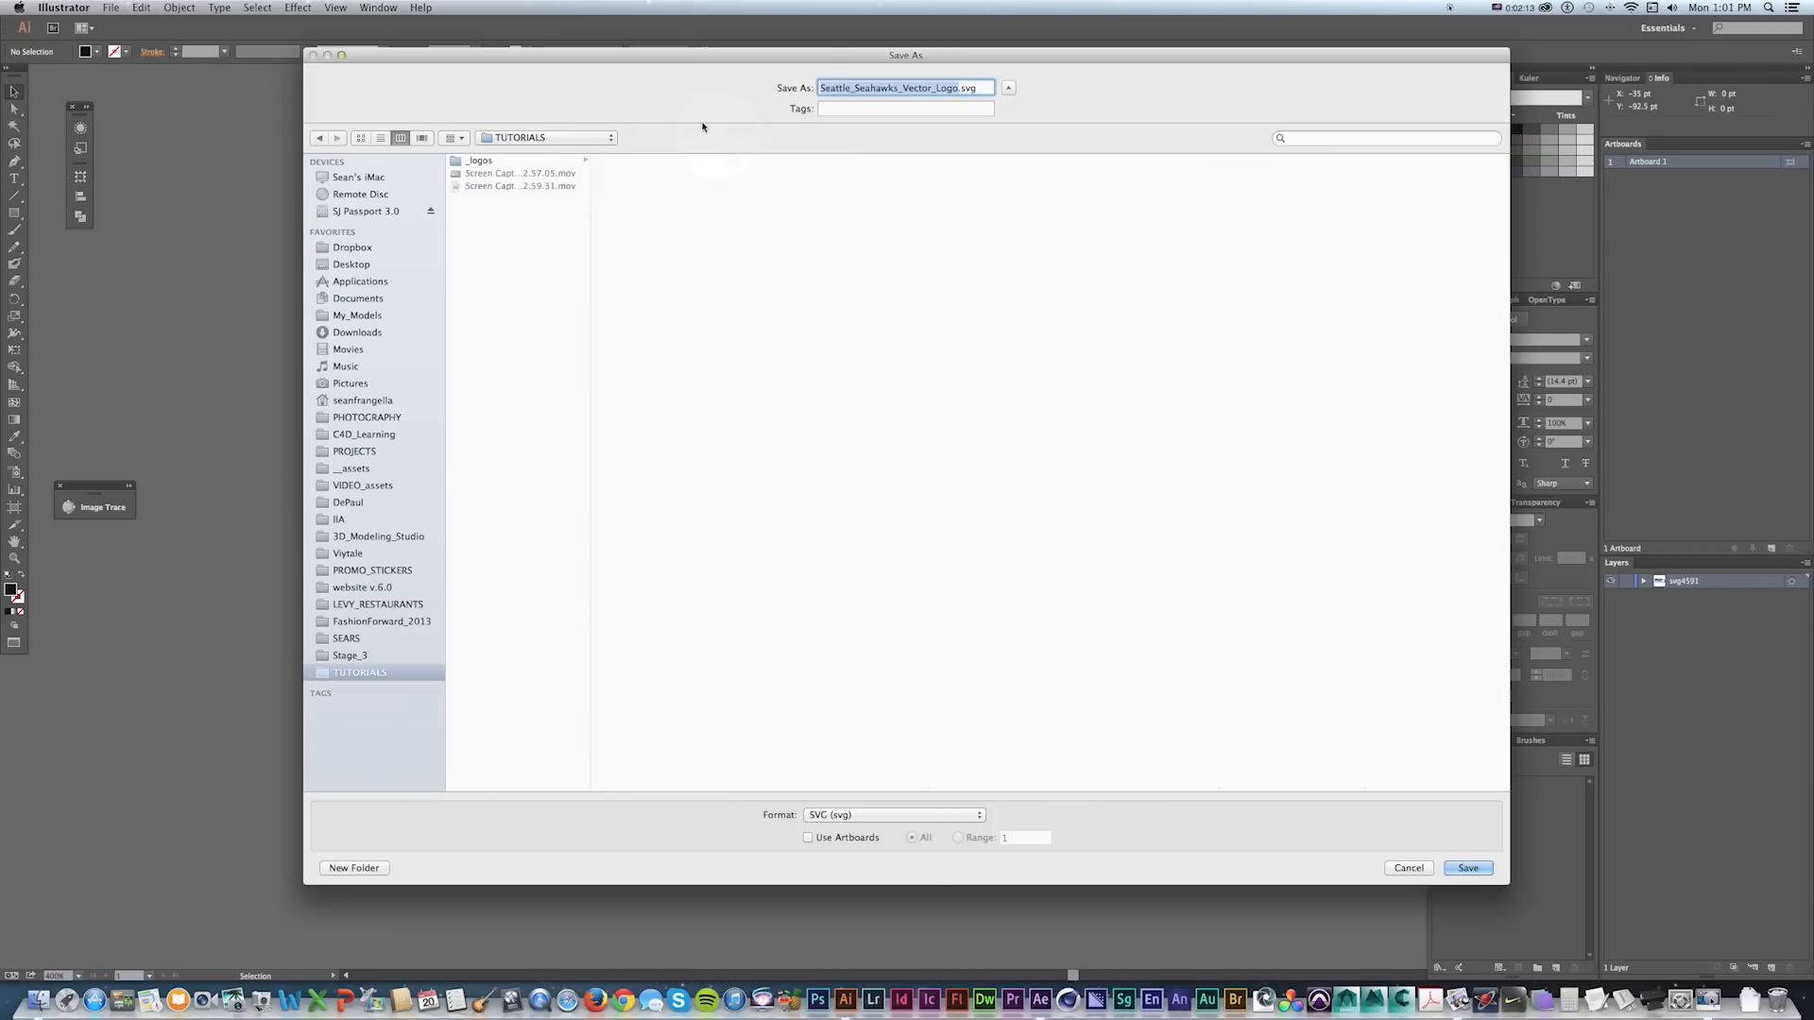
click(512, 163)
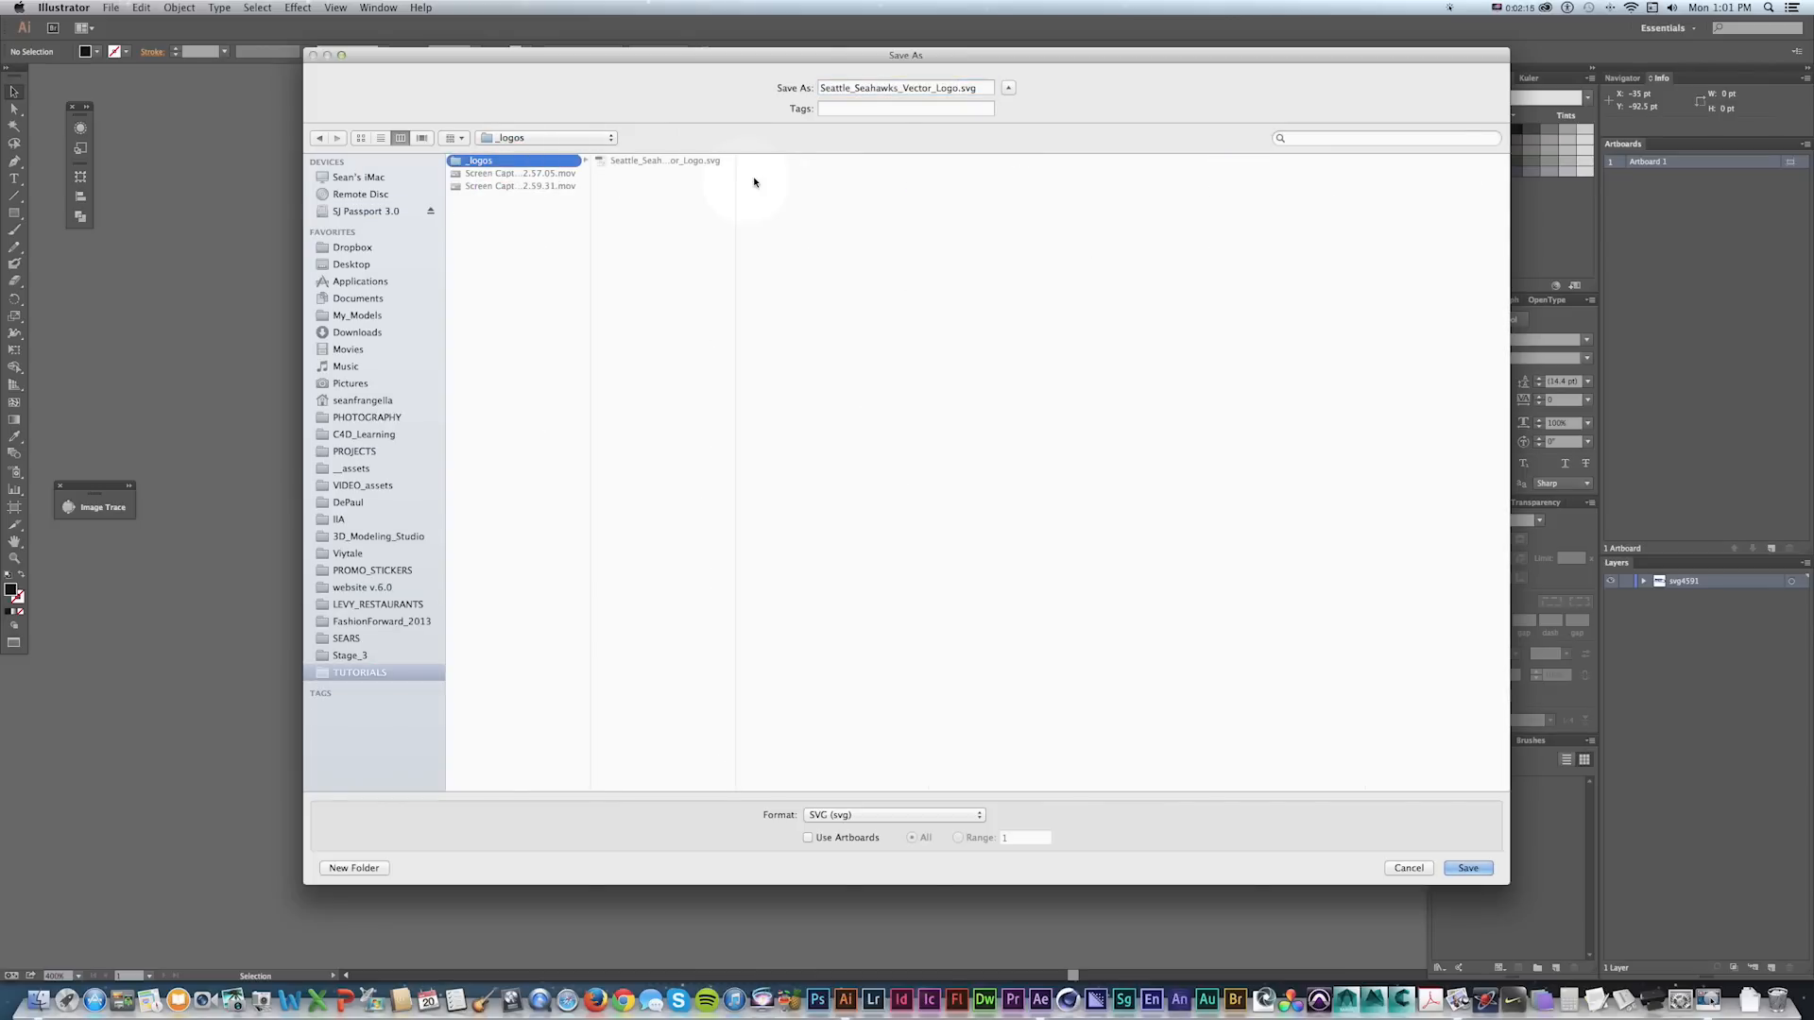
double_click(960, 87)
text(Seahawks)
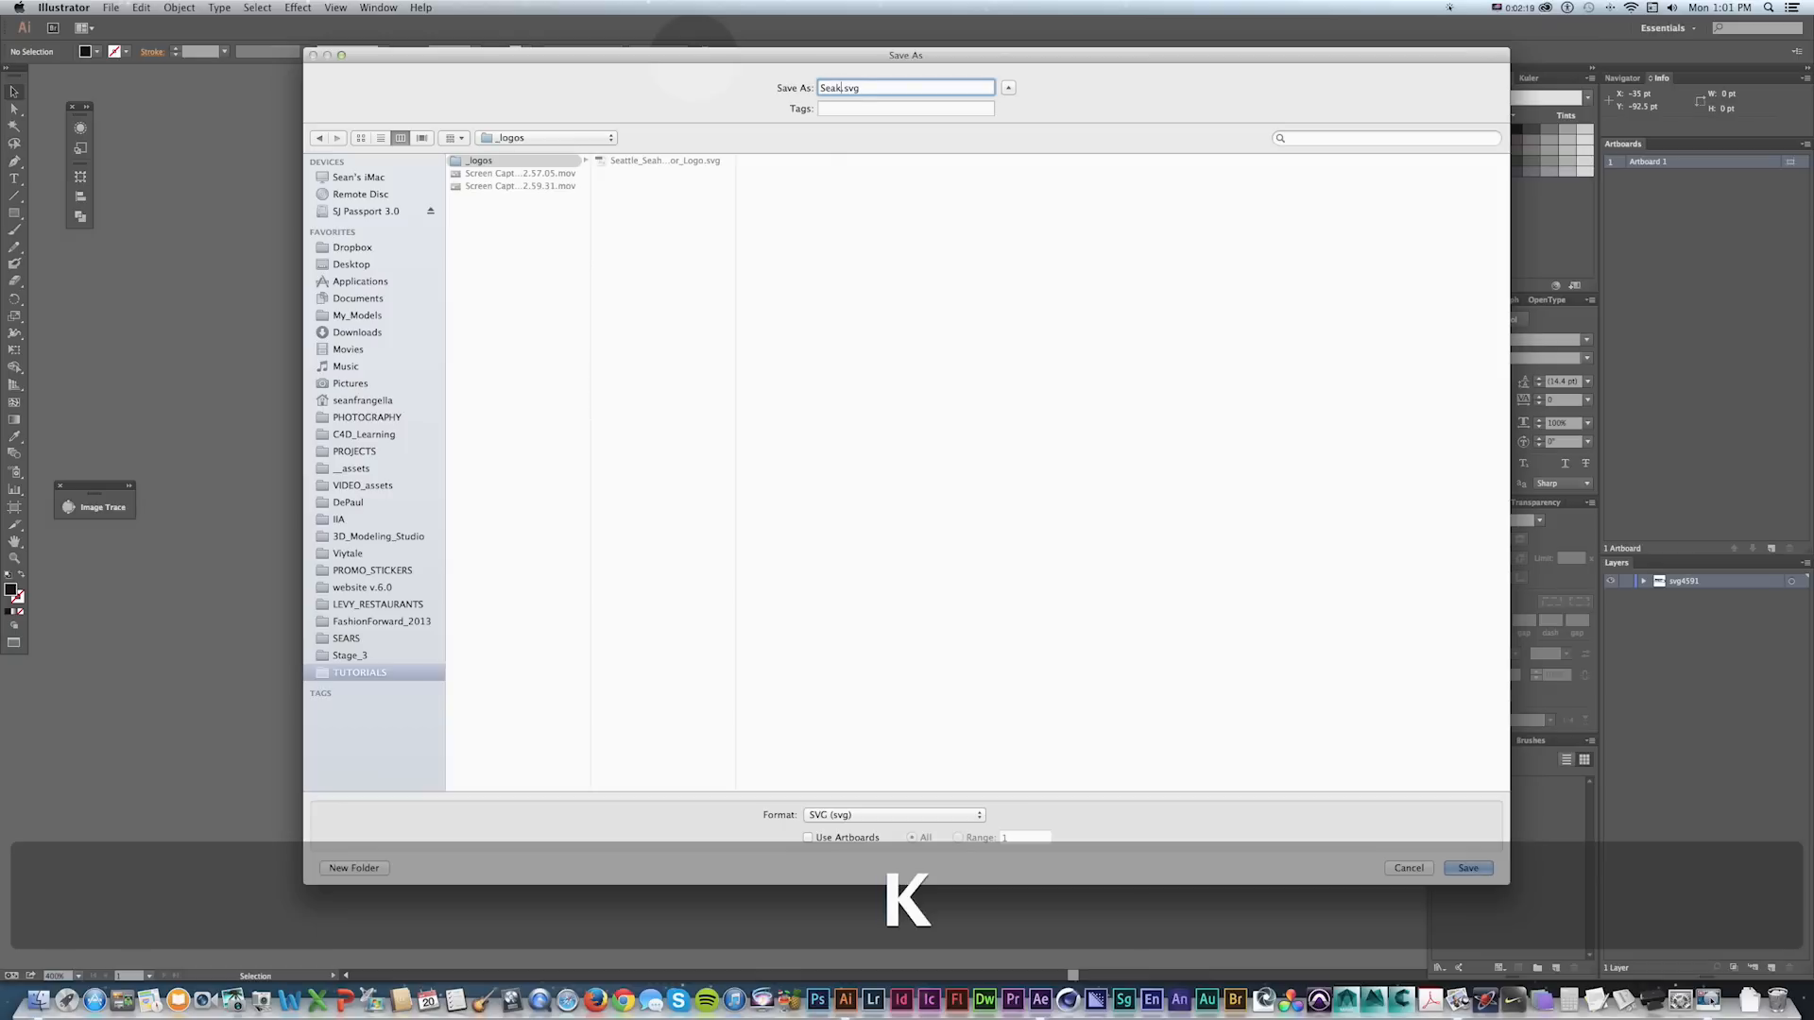
text(_Logo)
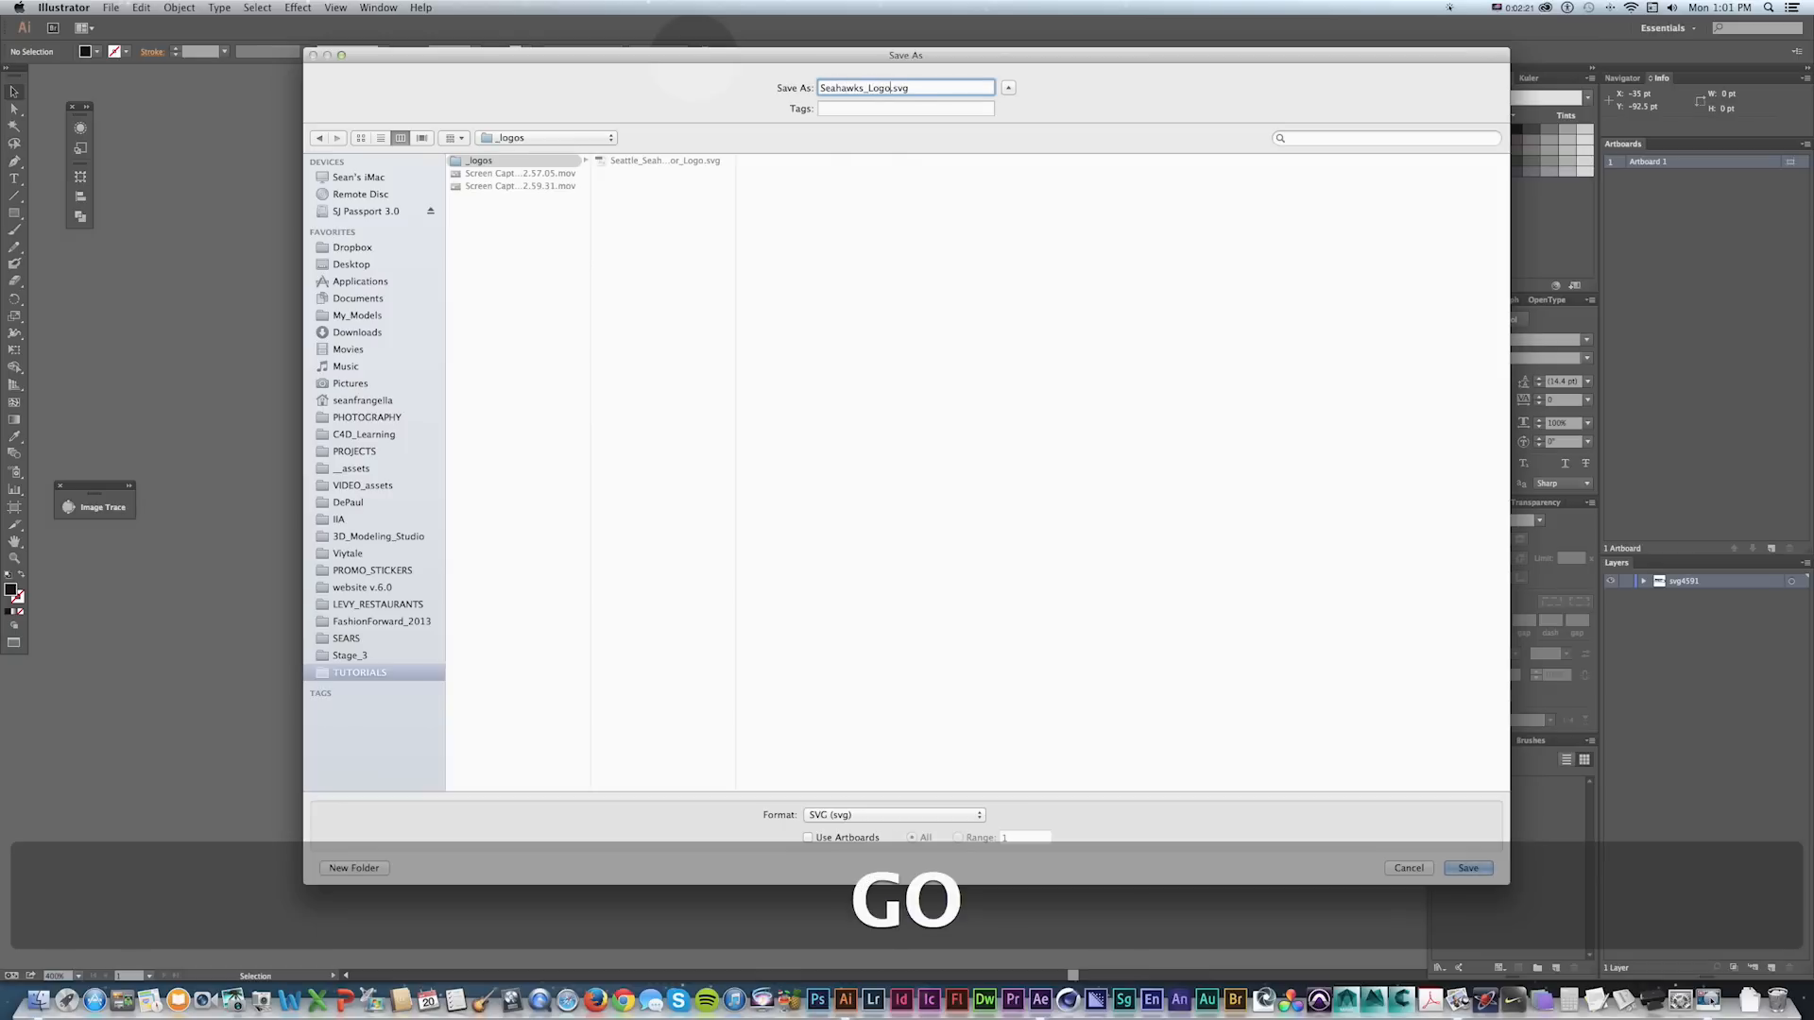
click(893, 814)
click(855, 749)
click(1468, 867)
Set the saved file's version to Illustrator 8 and accept saving in the older format.
drag(907, 251, 714, 167)
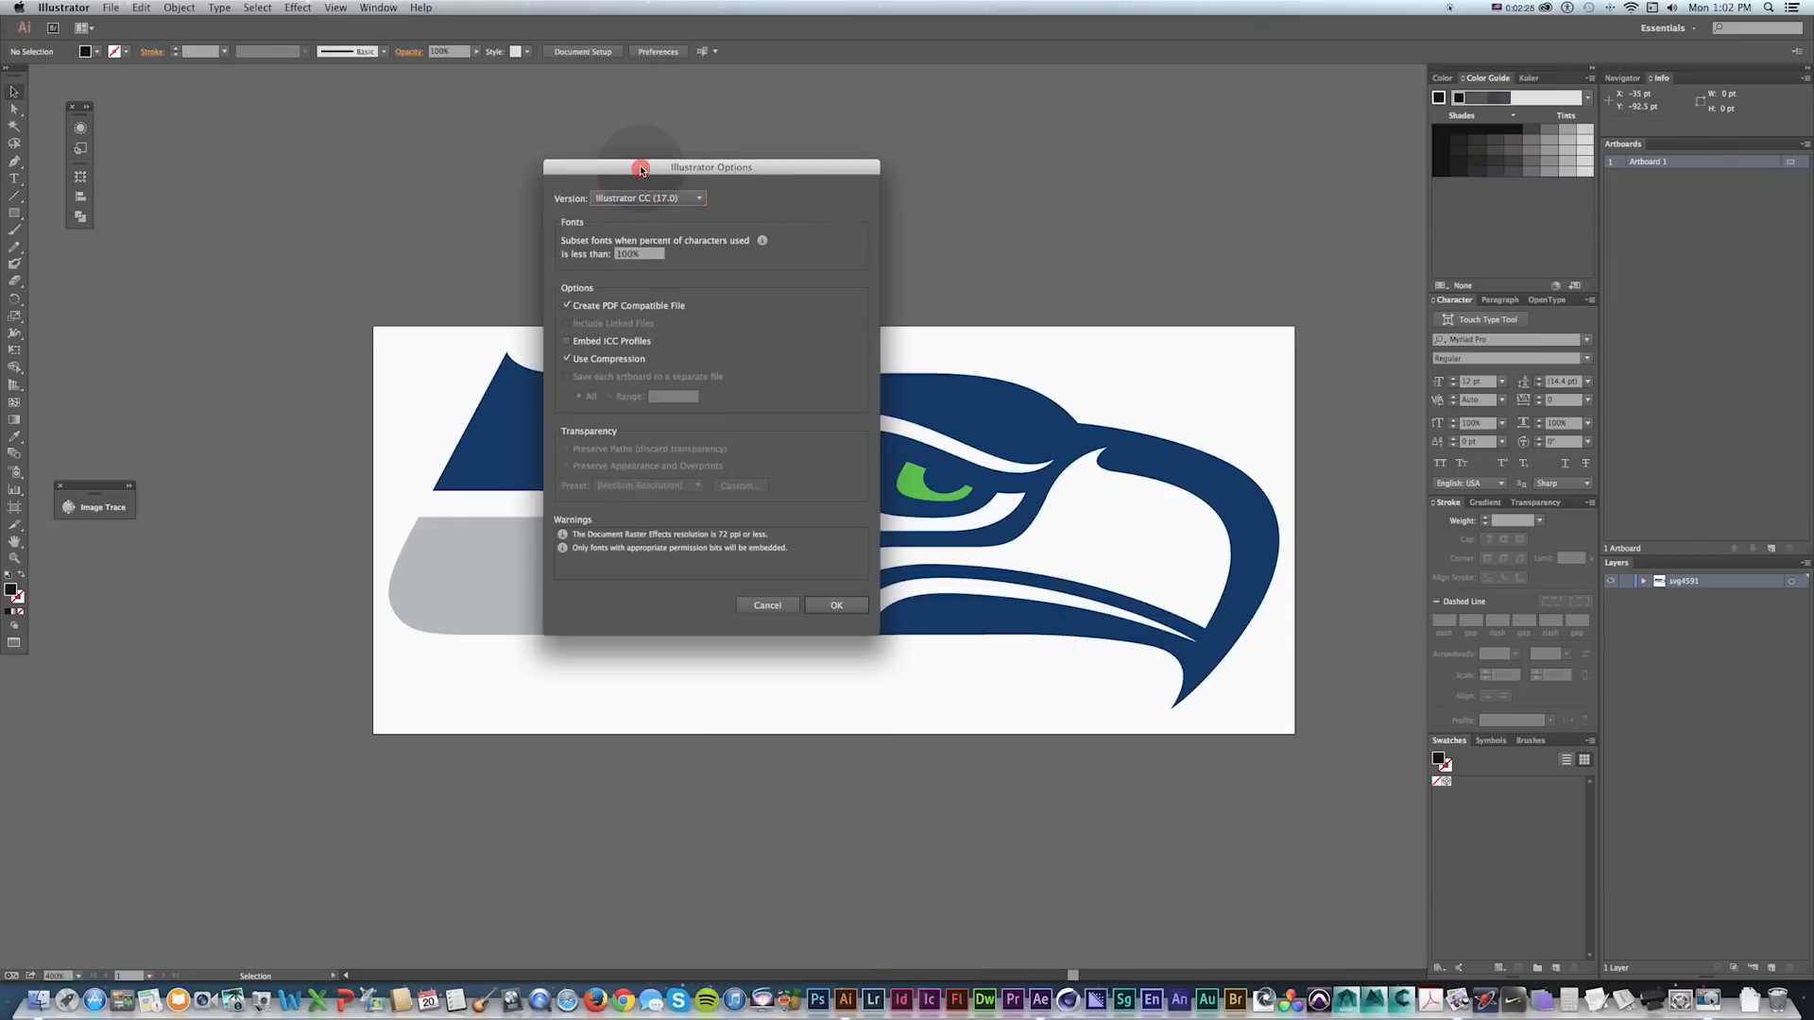
click(668, 198)
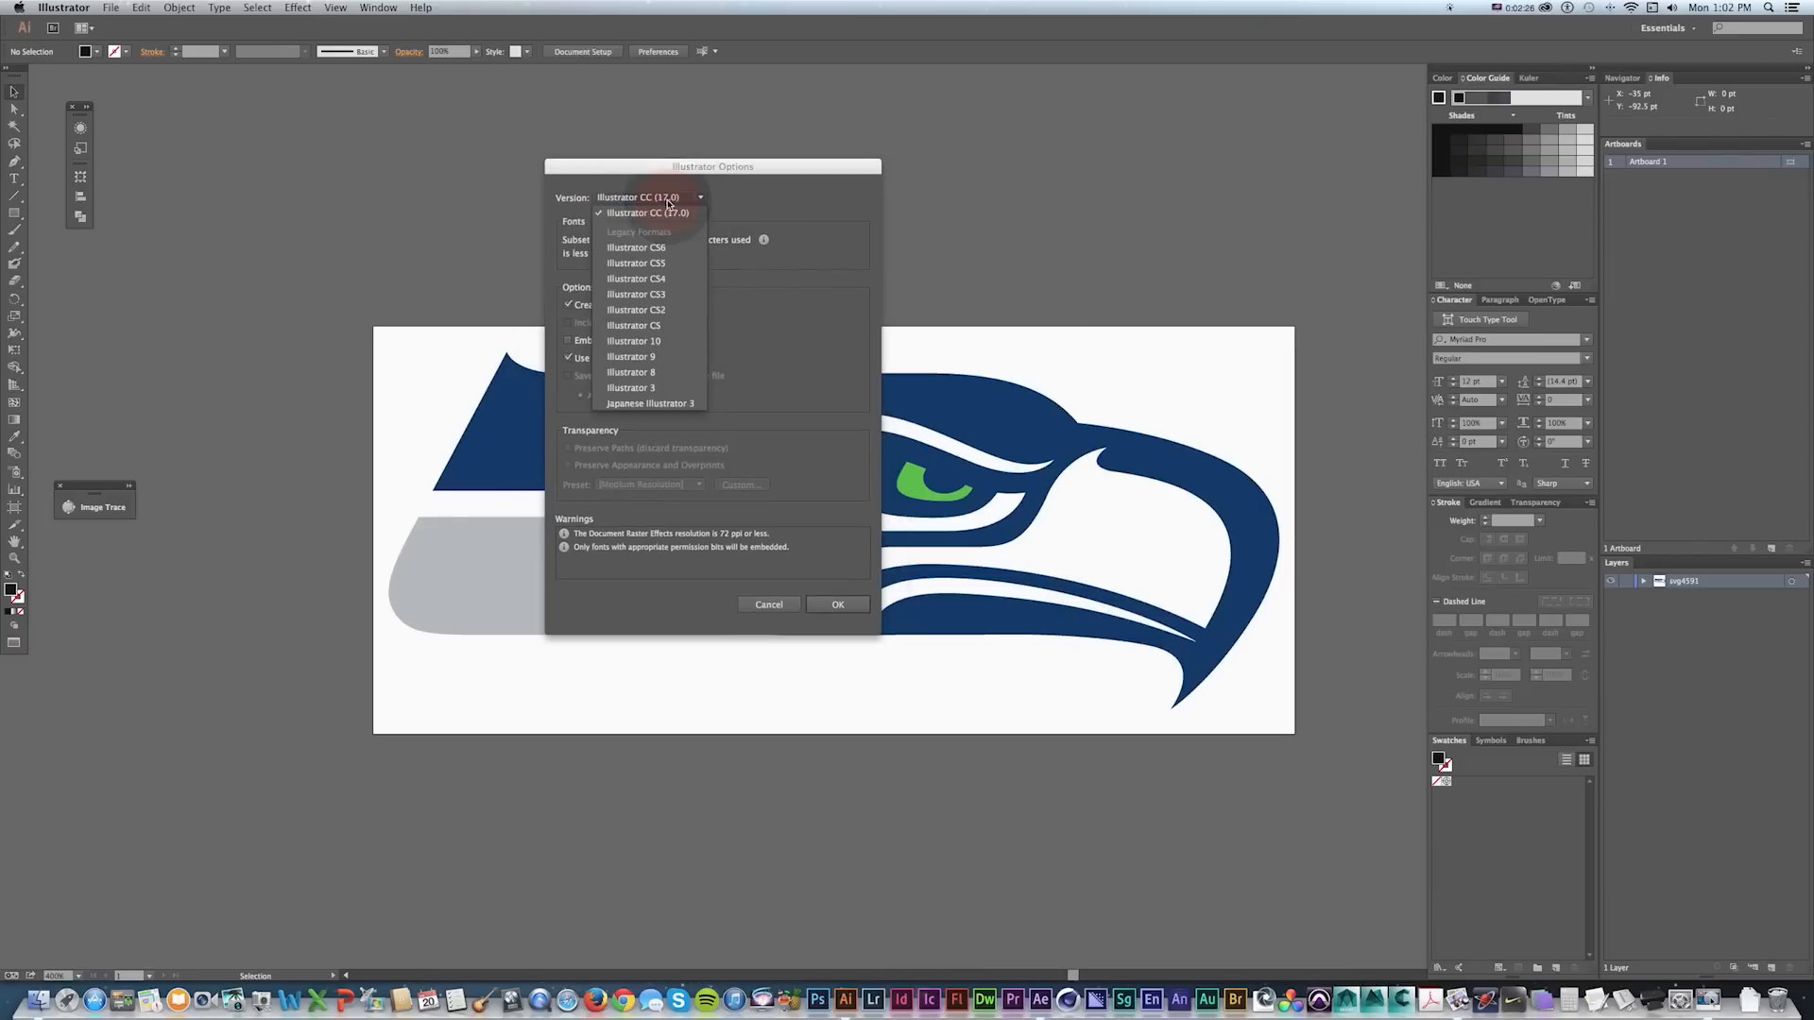
click(656, 376)
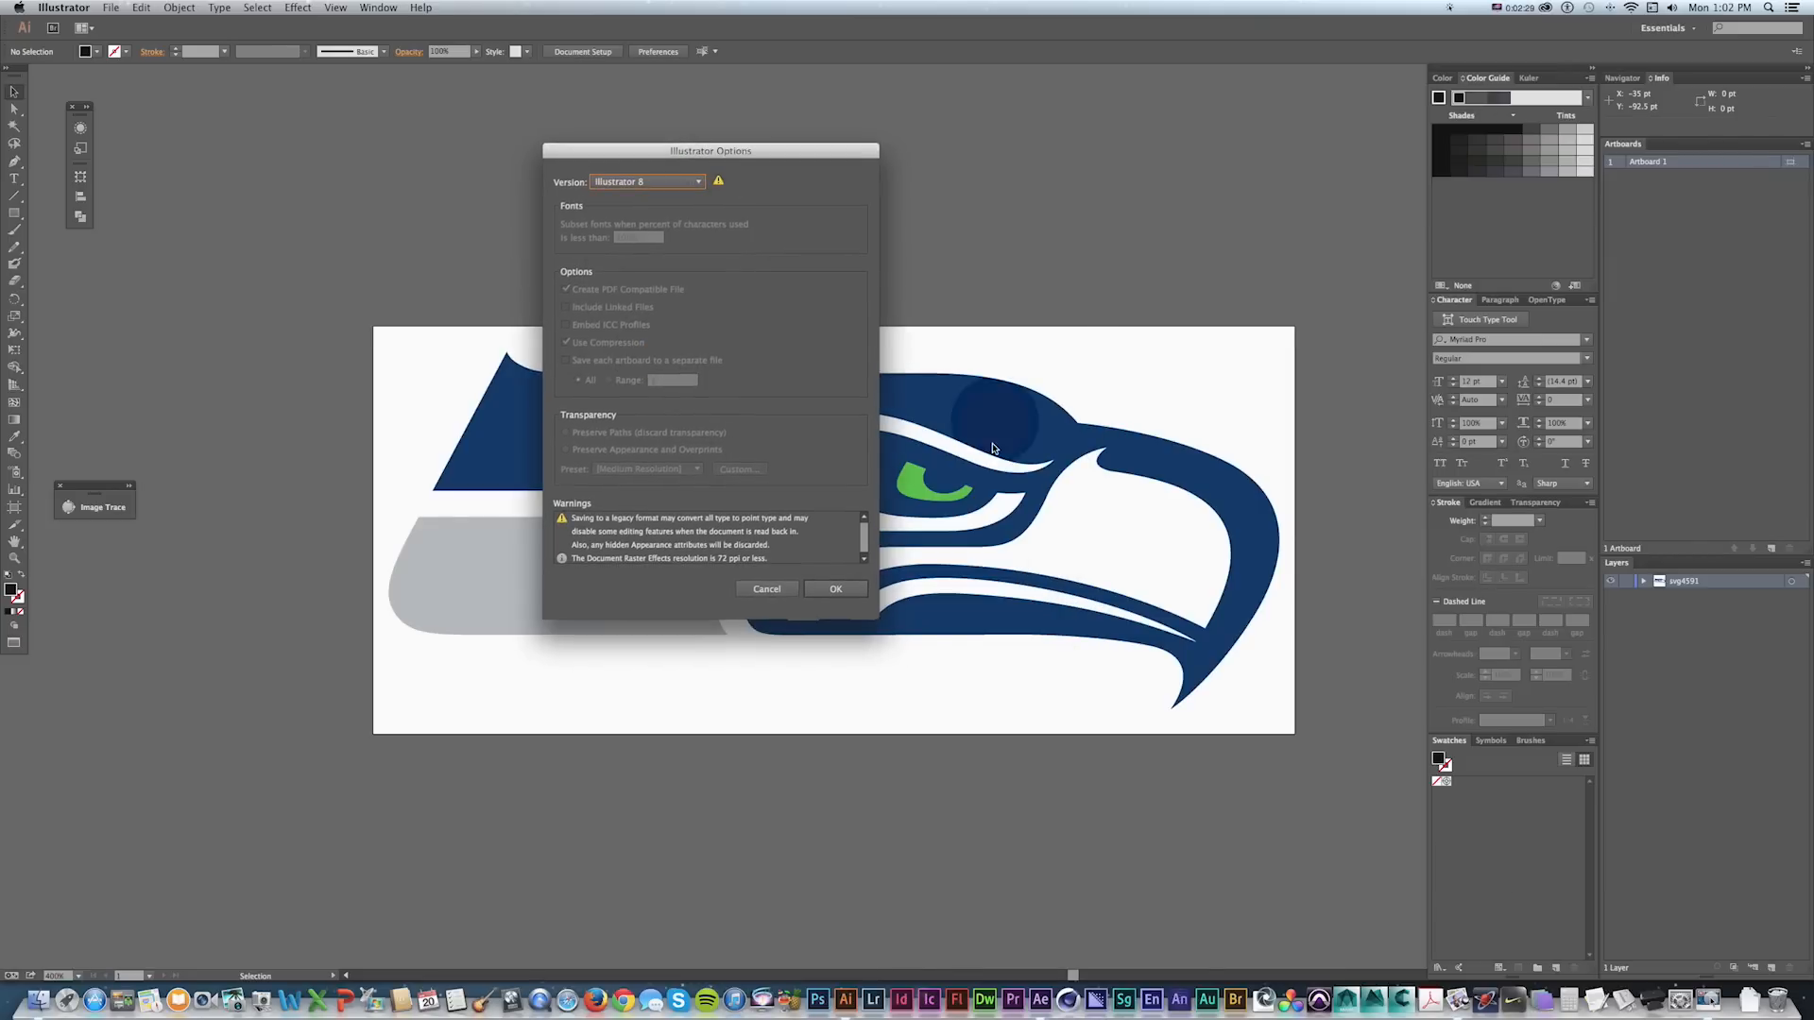
click(825, 590)
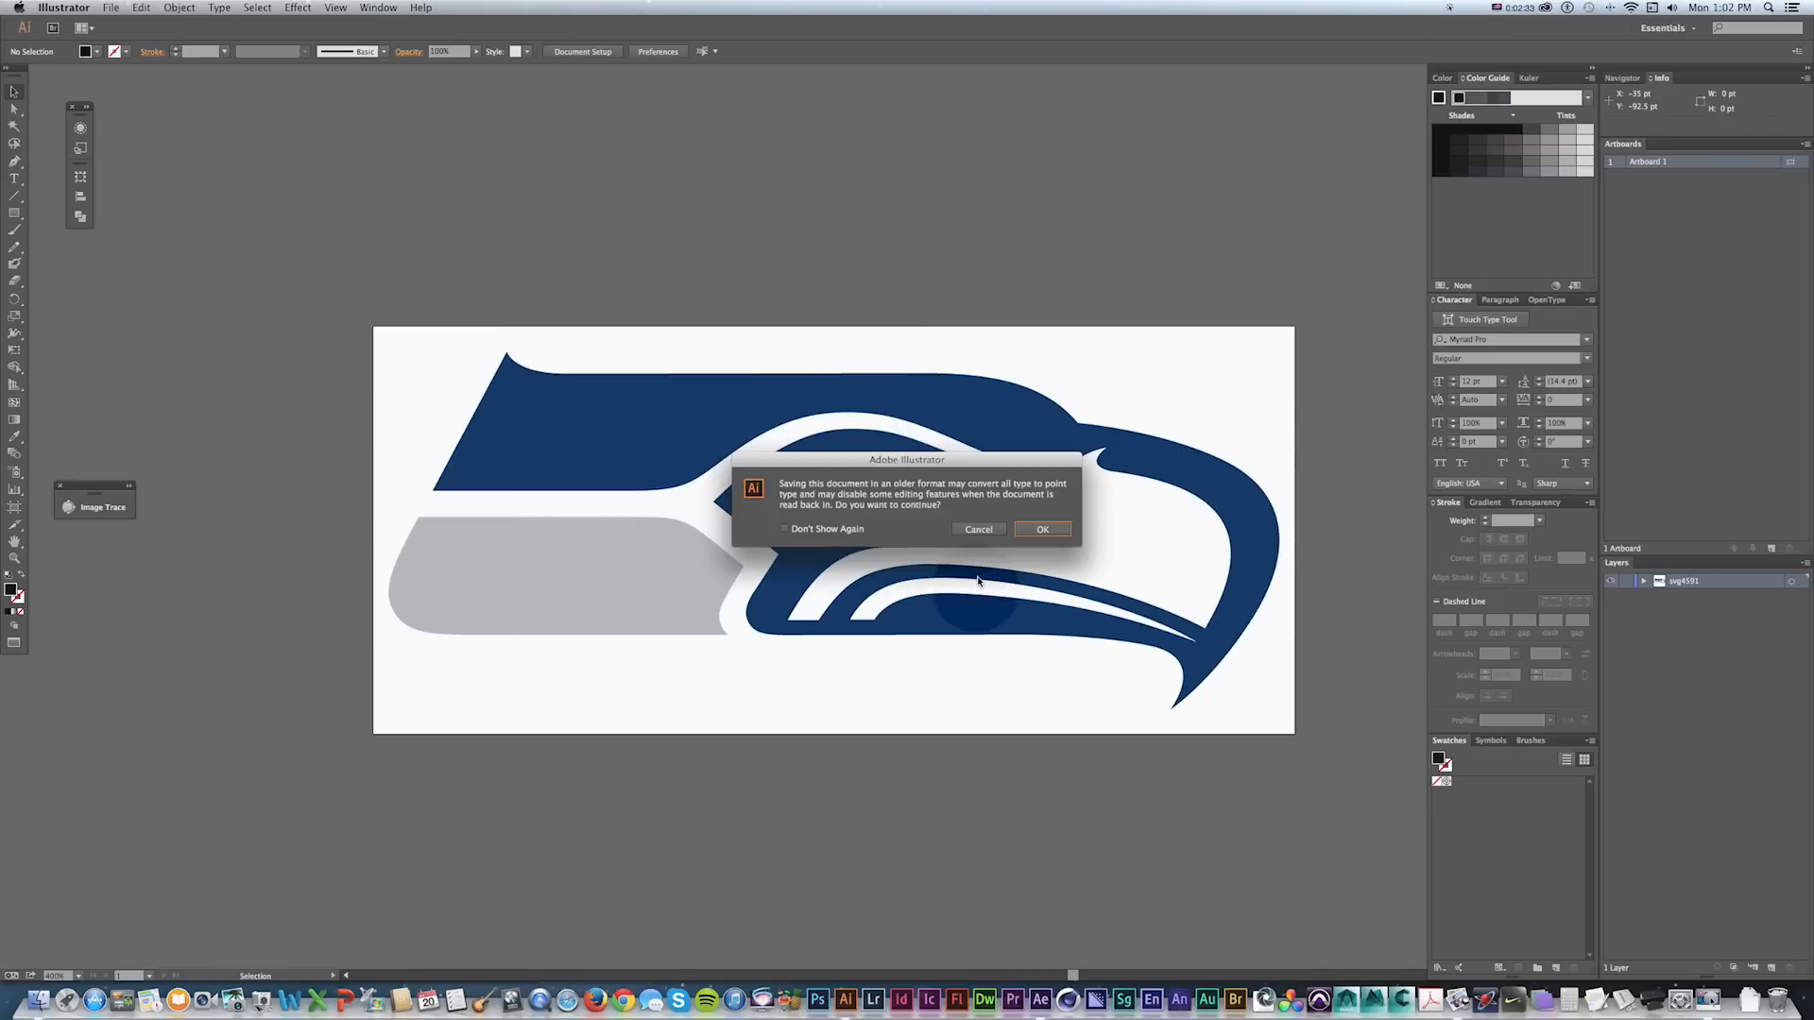
click(1047, 528)
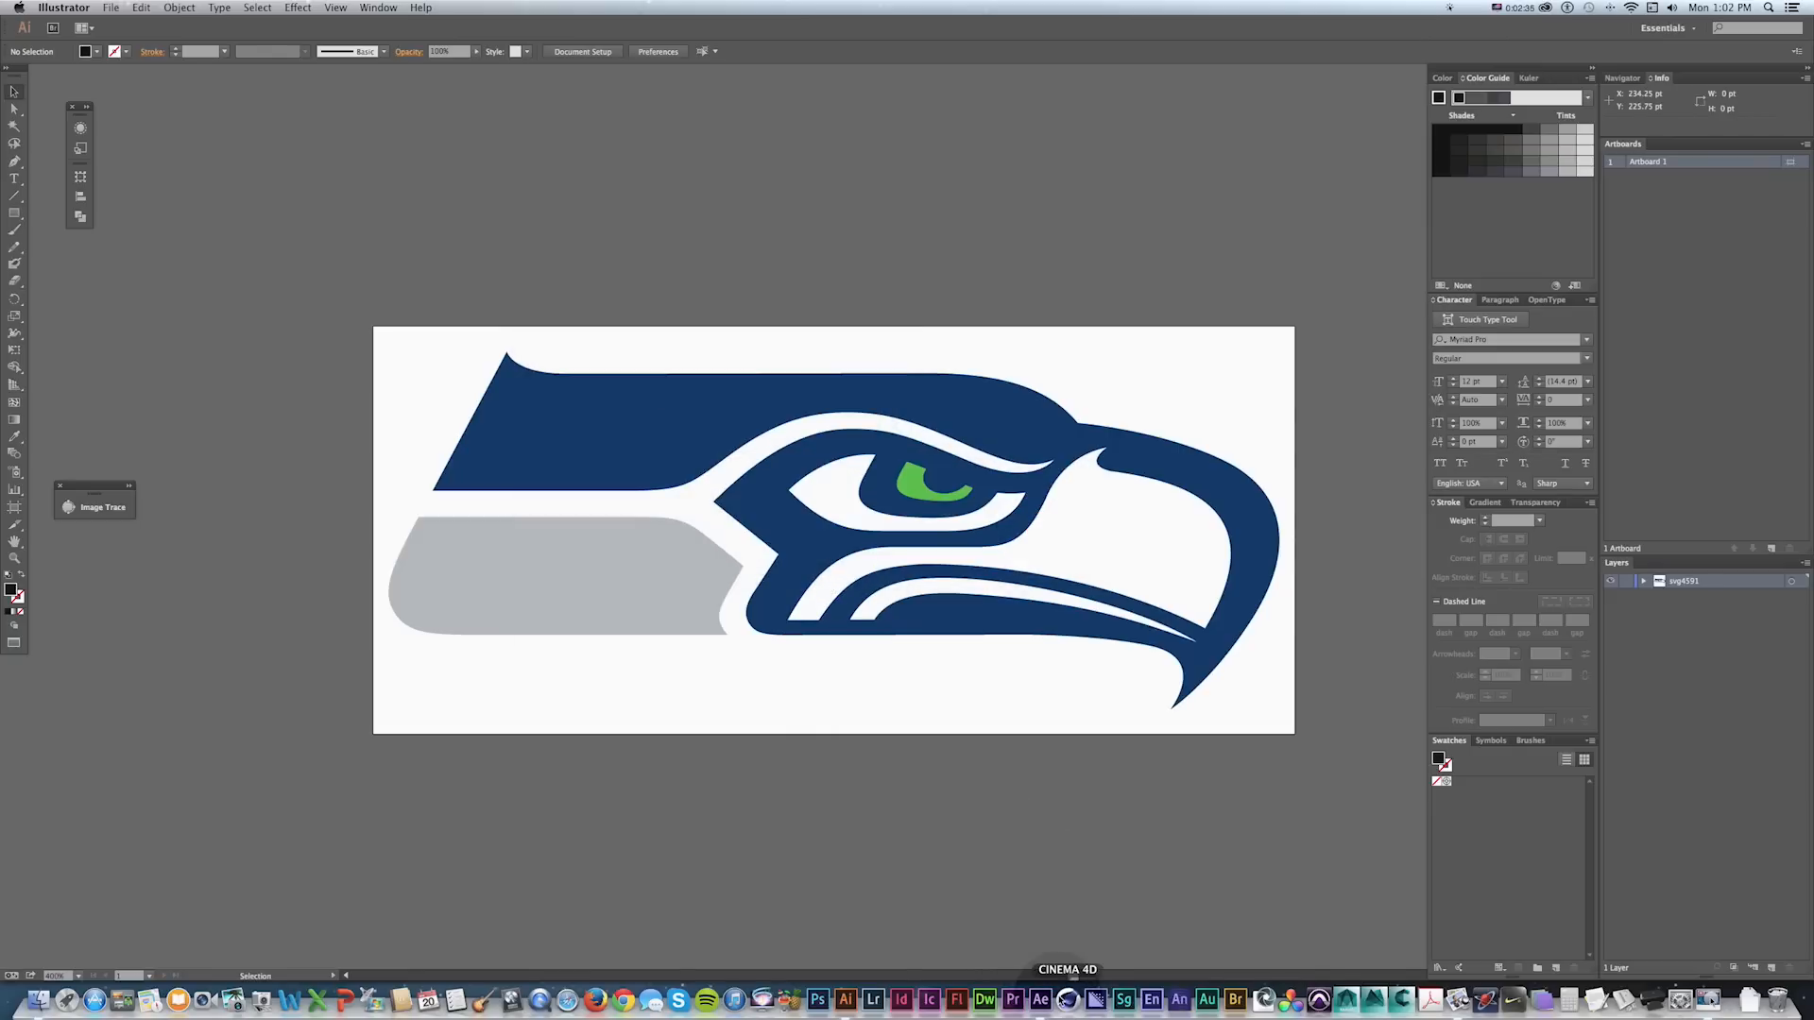
Switch to Cinema 4D, look at the finished 3D logo scene and return to the empty Untitled 1 project.
click(1065, 999)
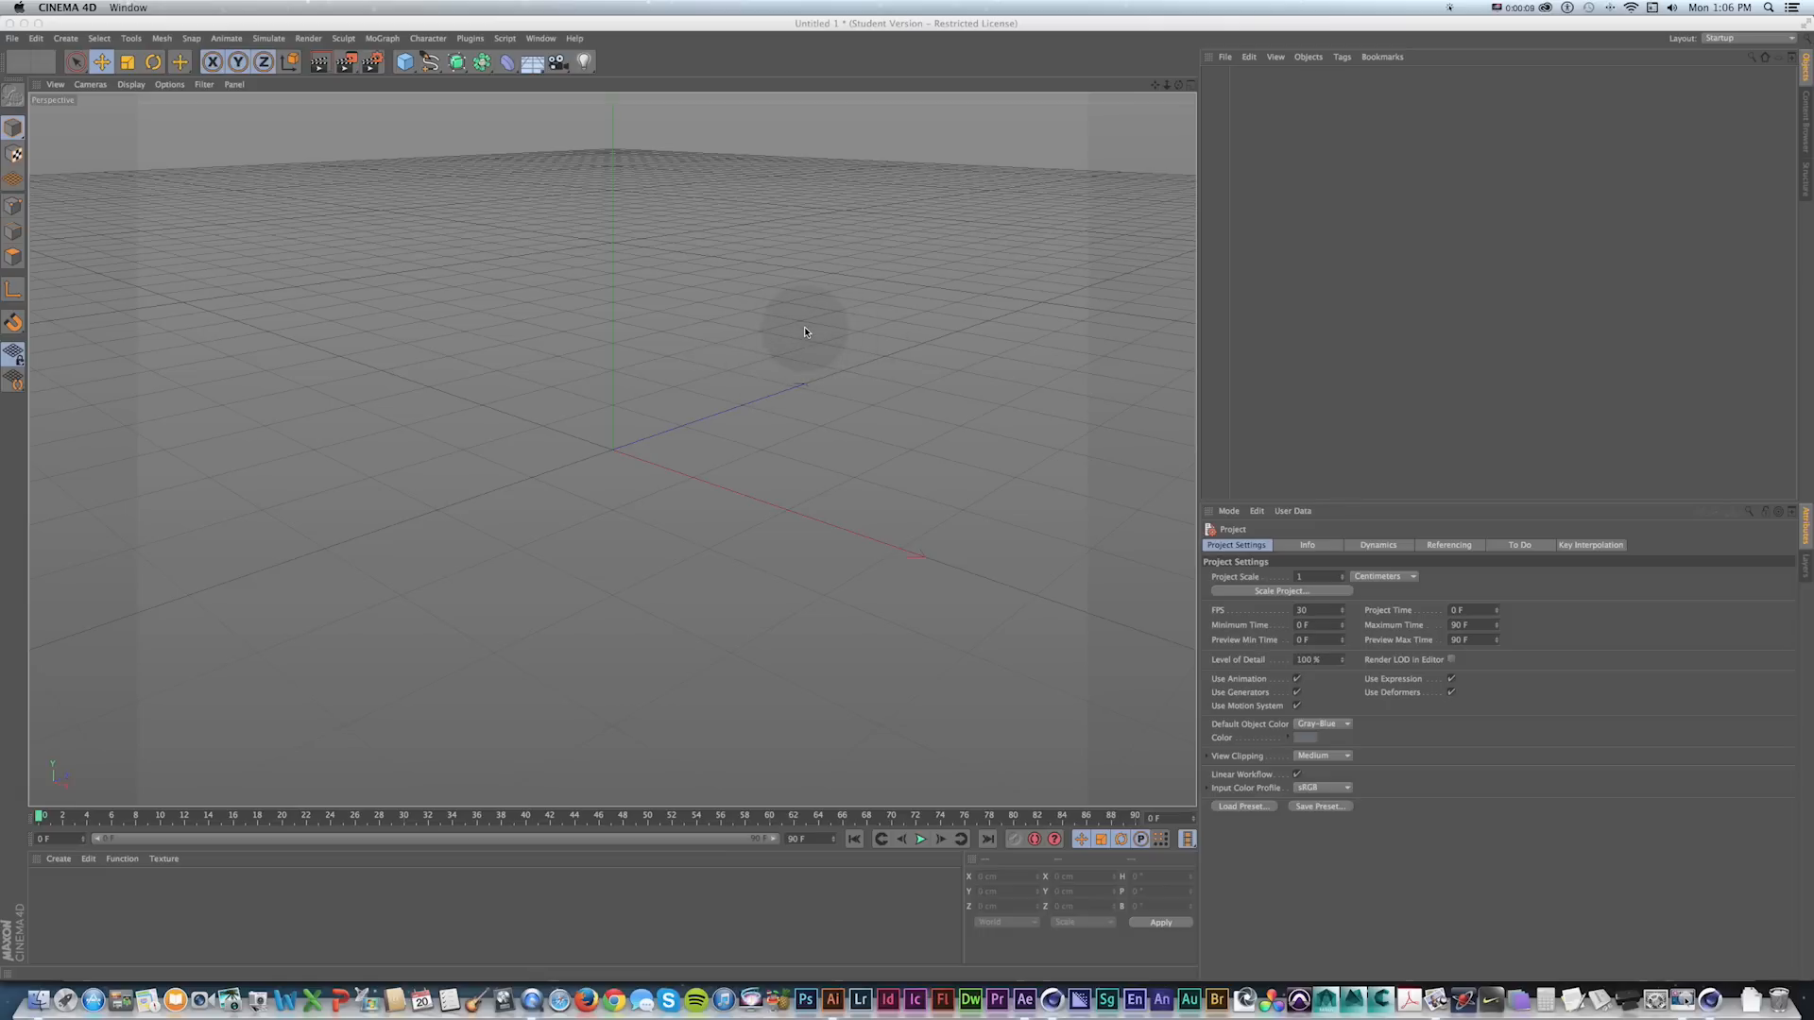
key(super+Tab)
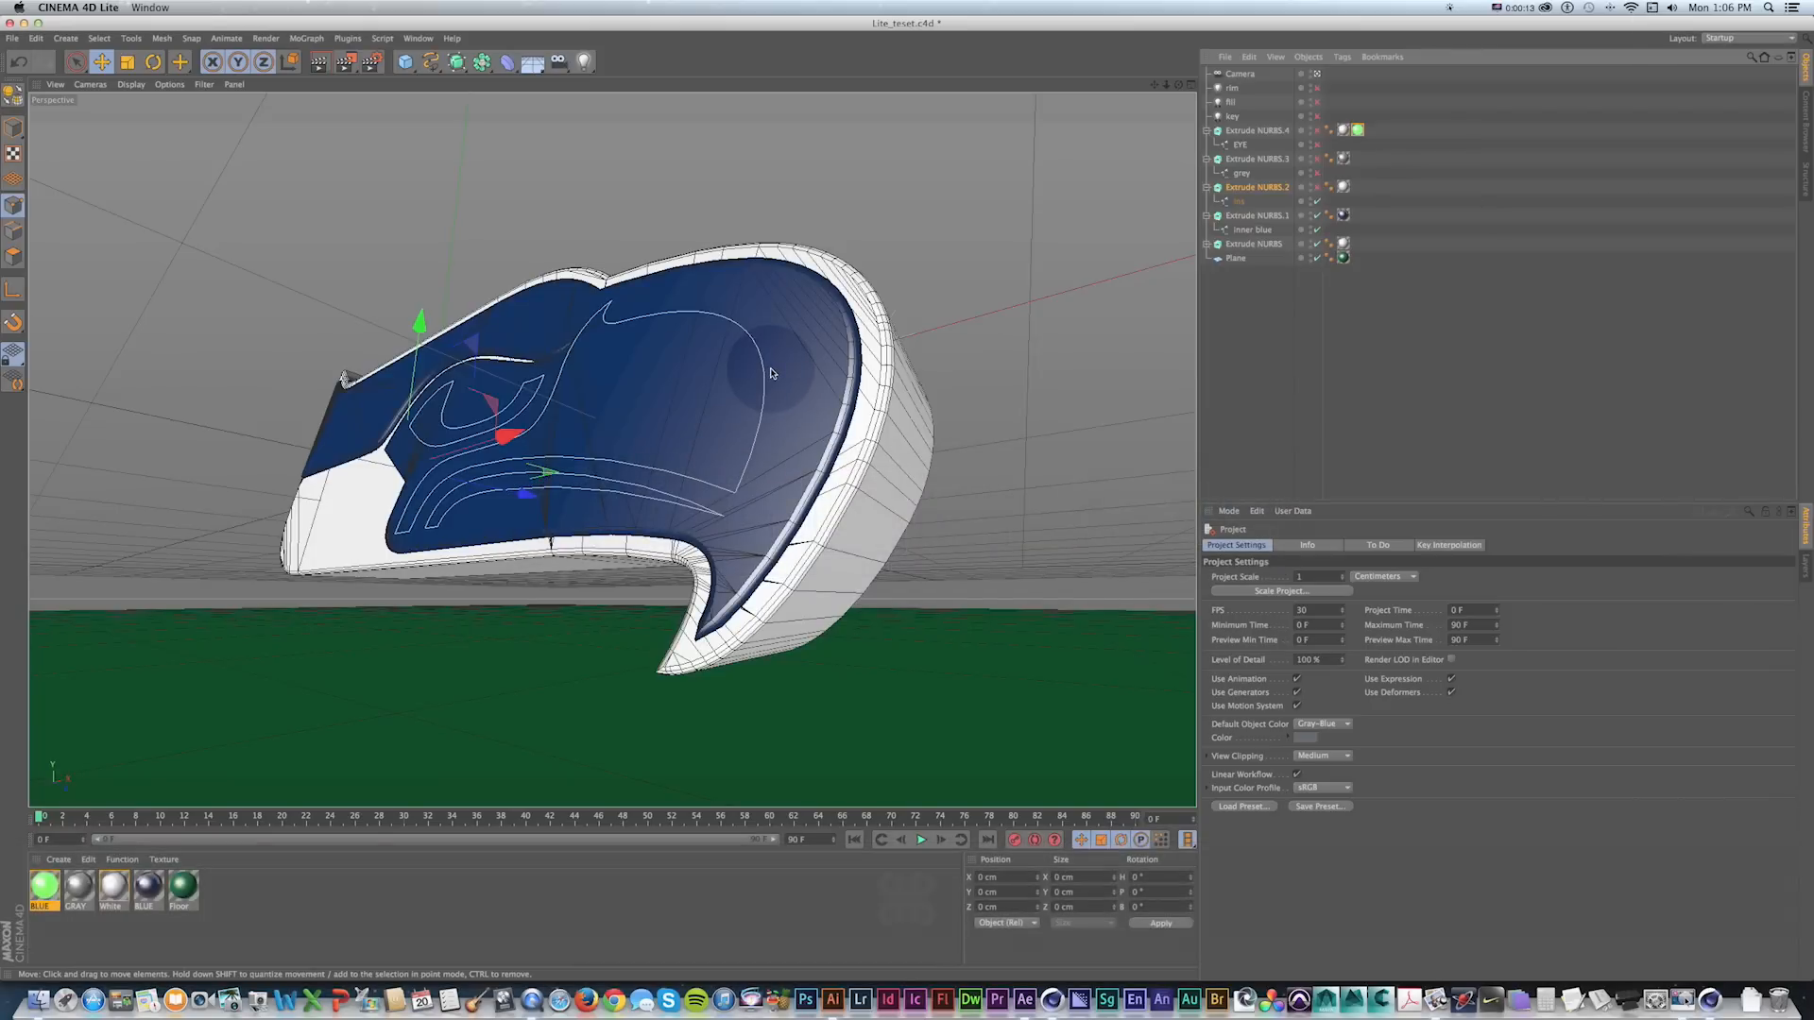
key(super+Tab)
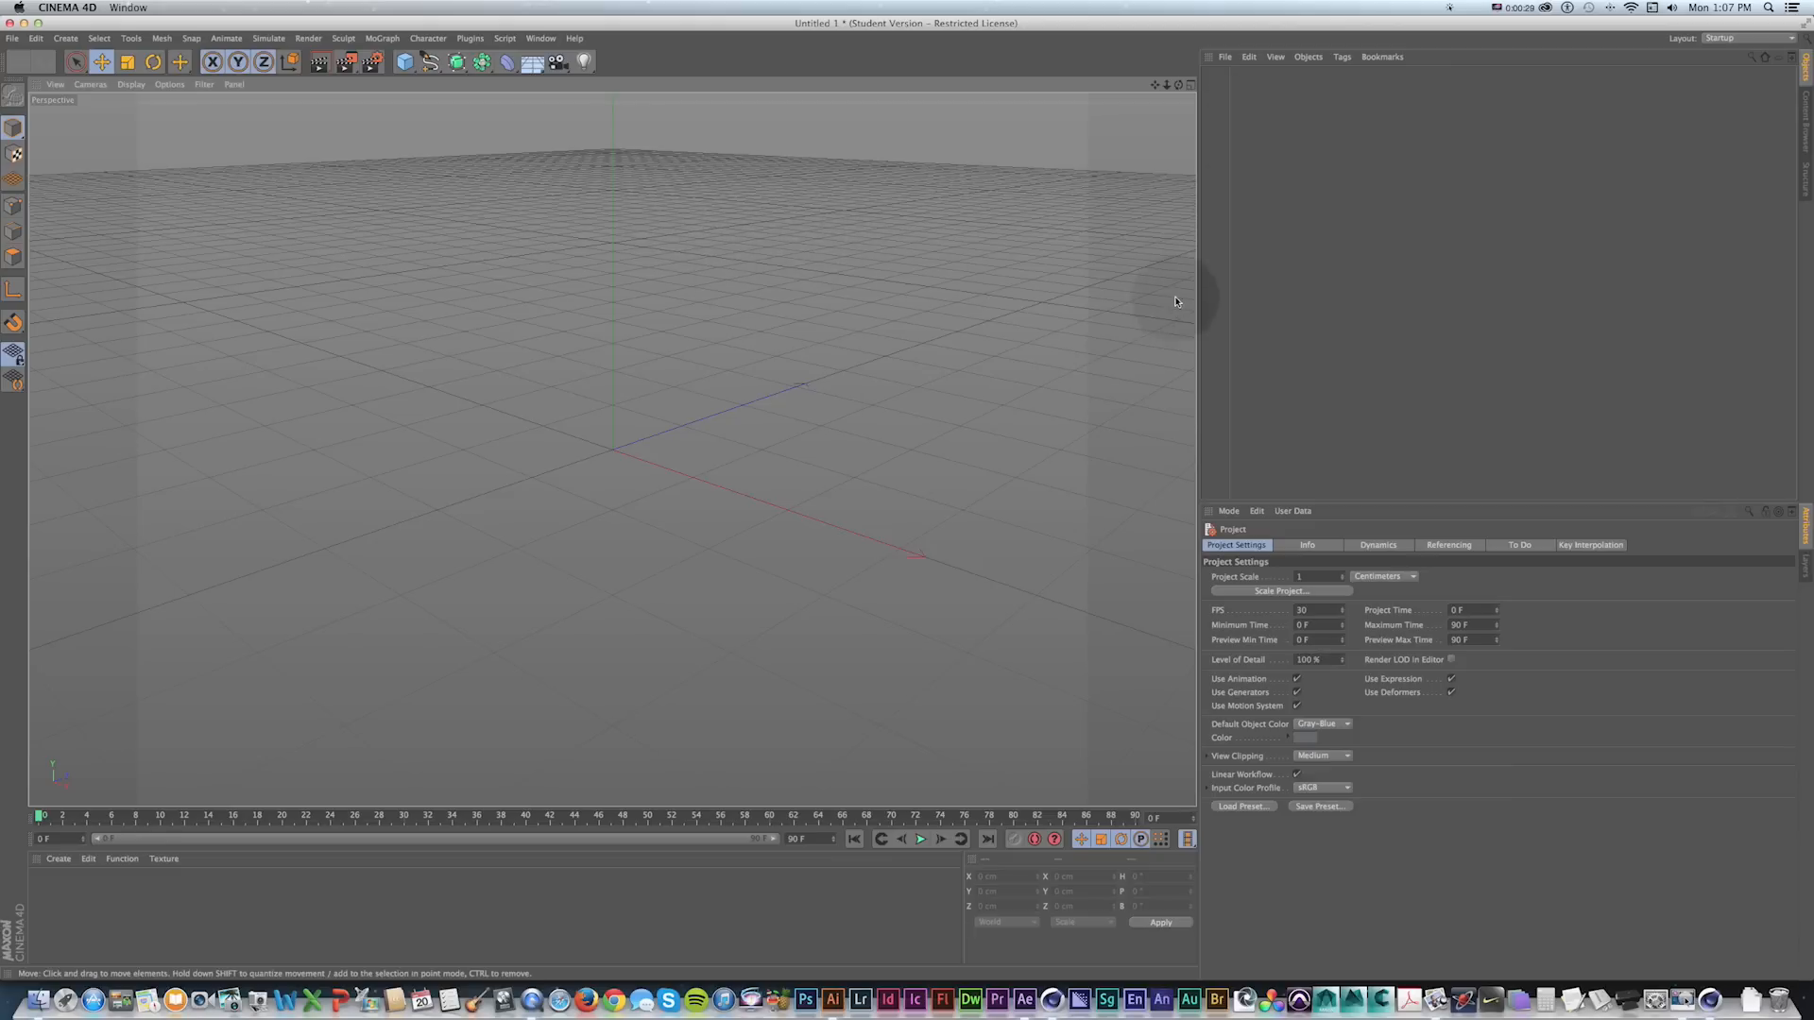
Merge Seahawks_Logo.ai from the _logos folder in TUTORIALS into the project, accepting the Illustrator import at a scale of 1 centimeter.
click(1227, 57)
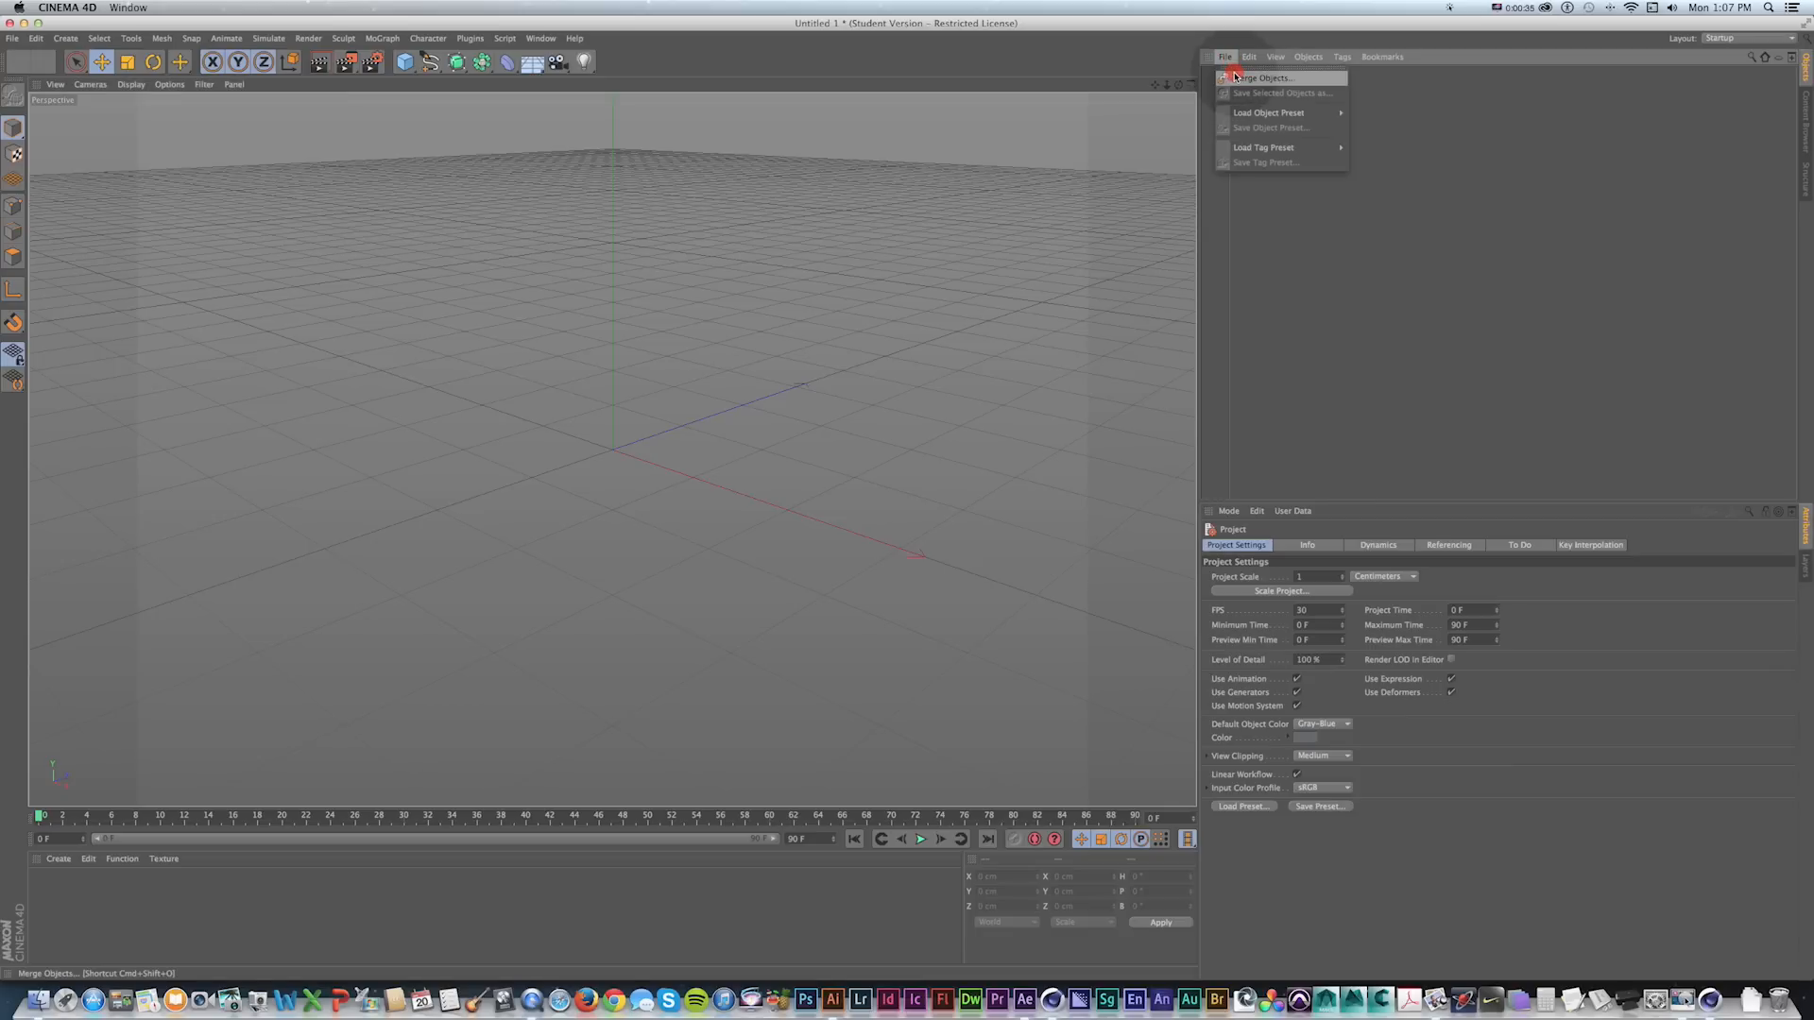
click(1251, 80)
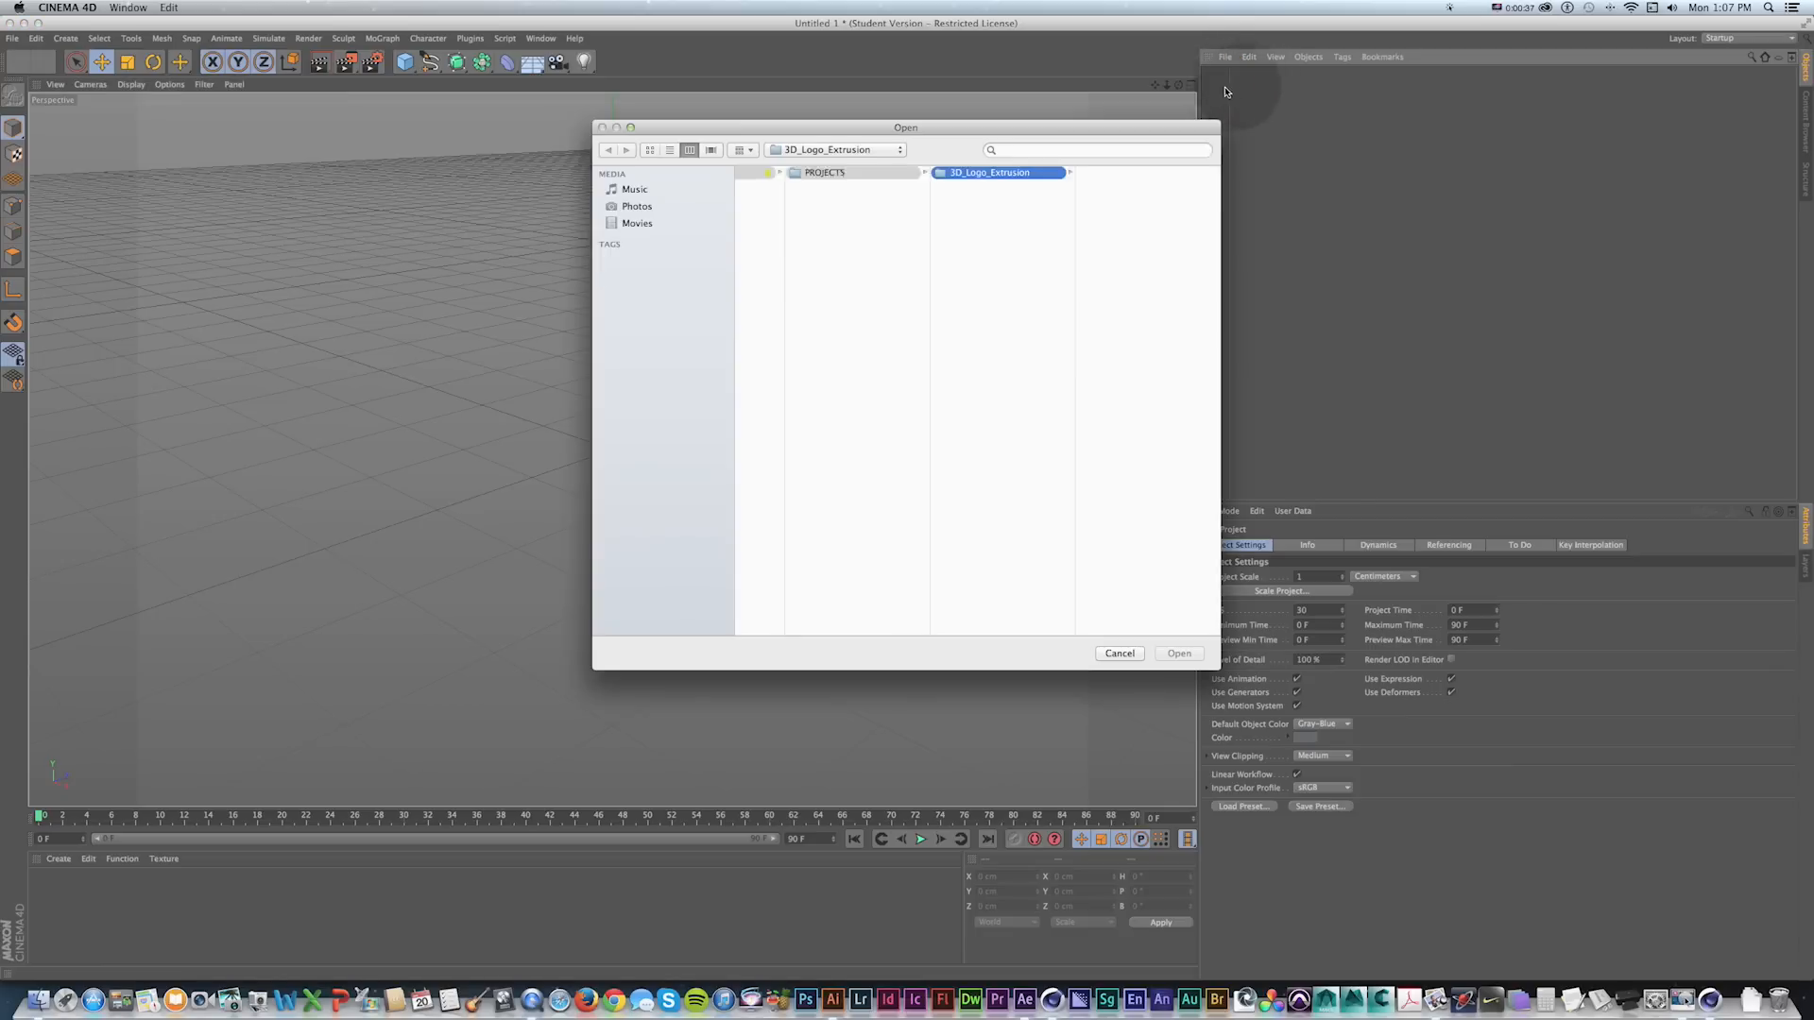
scroll(650, 559, down, 2)
scroll(650, 559, down, 3)
click(673, 545)
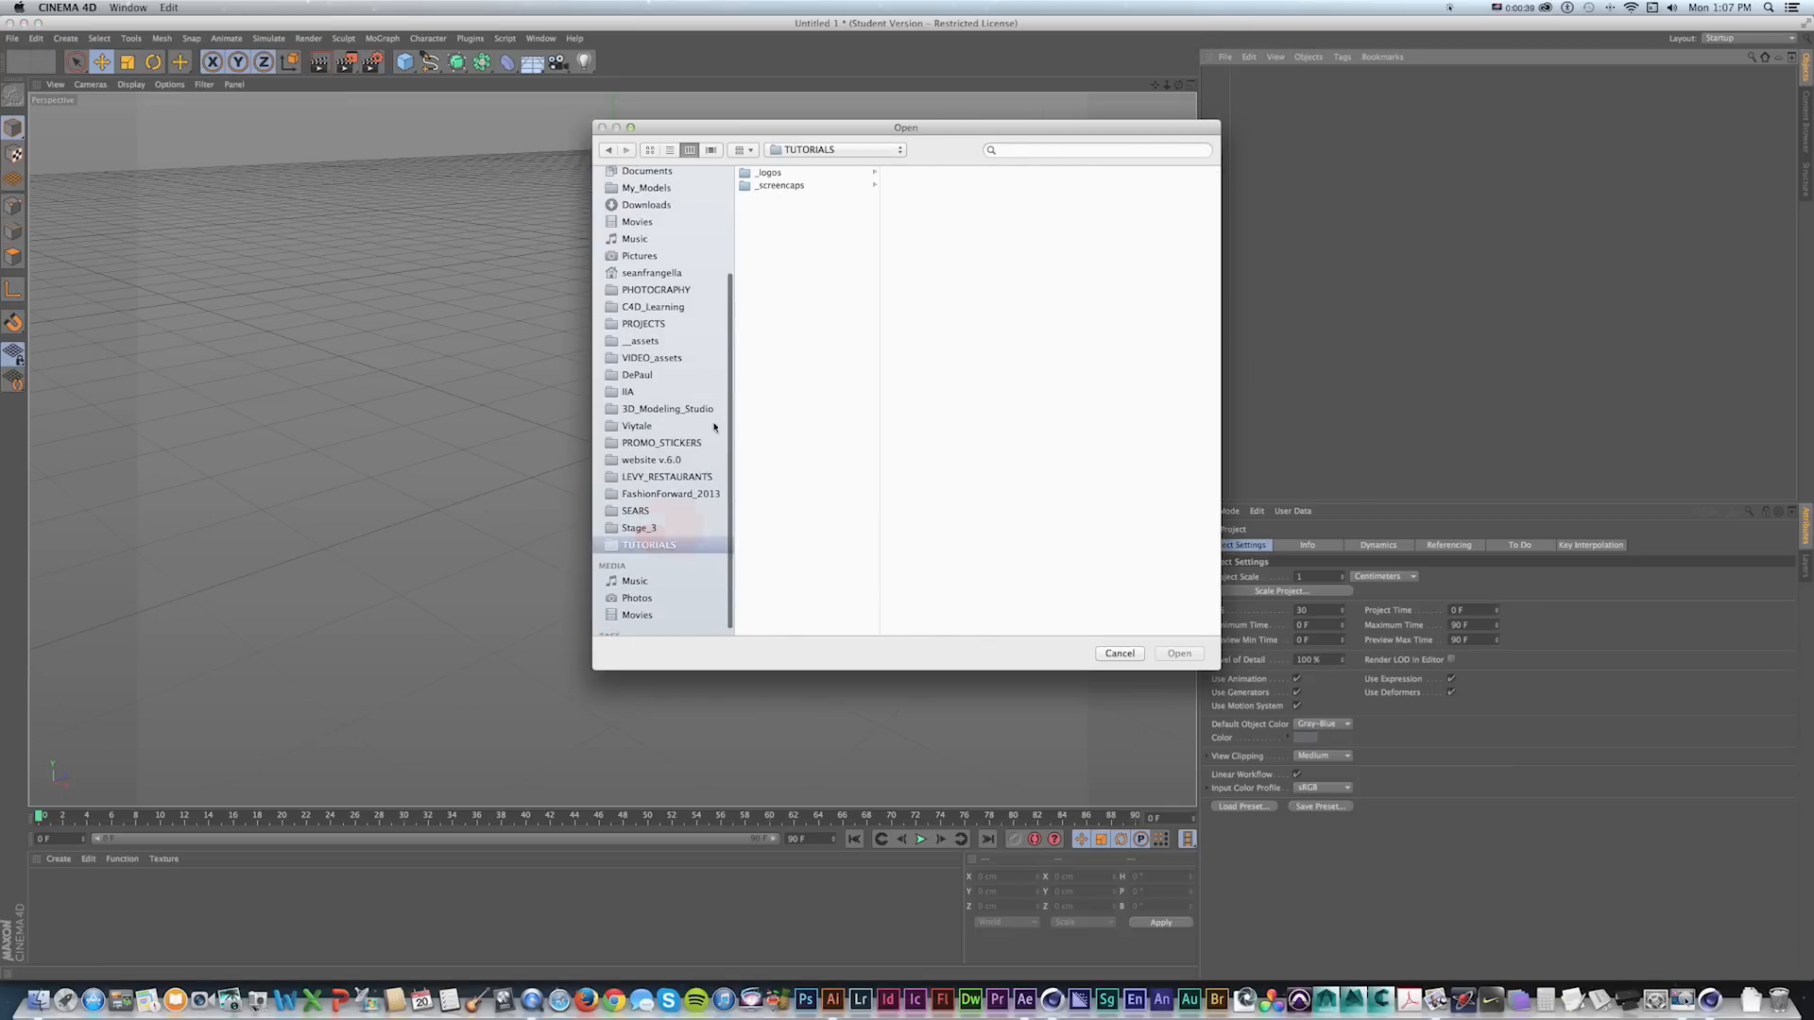
click(769, 172)
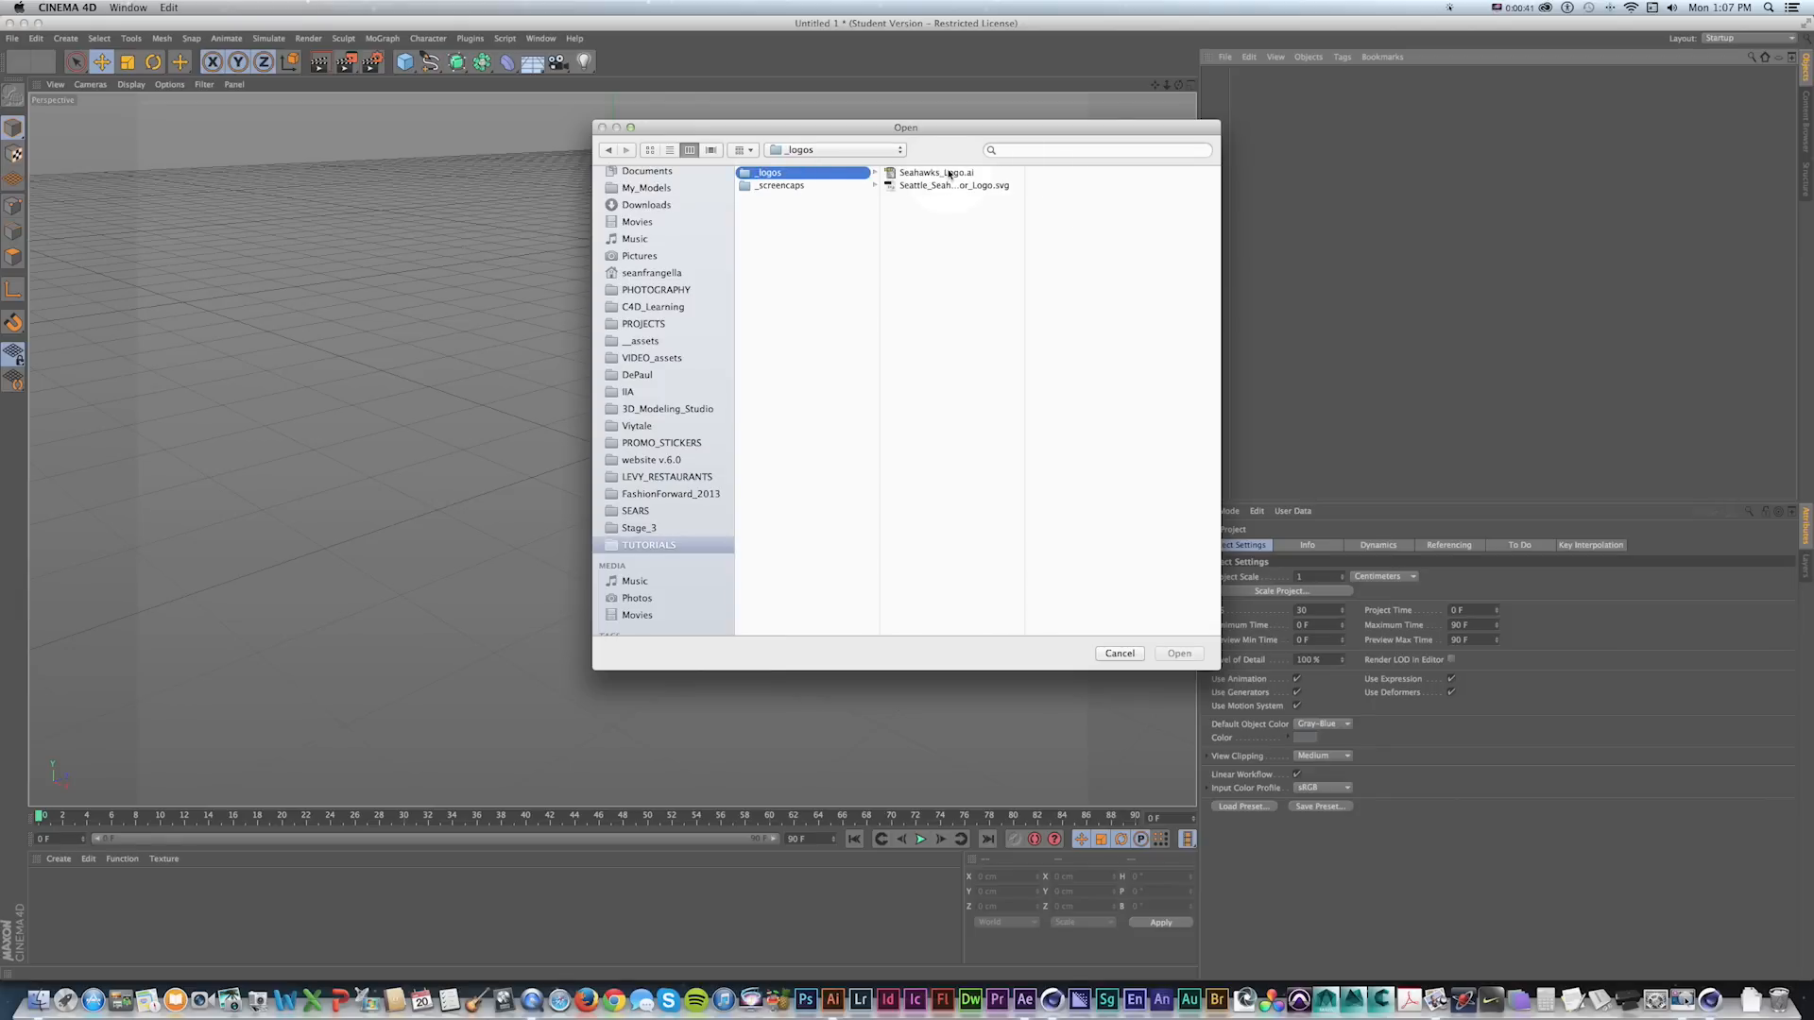
click(948, 174)
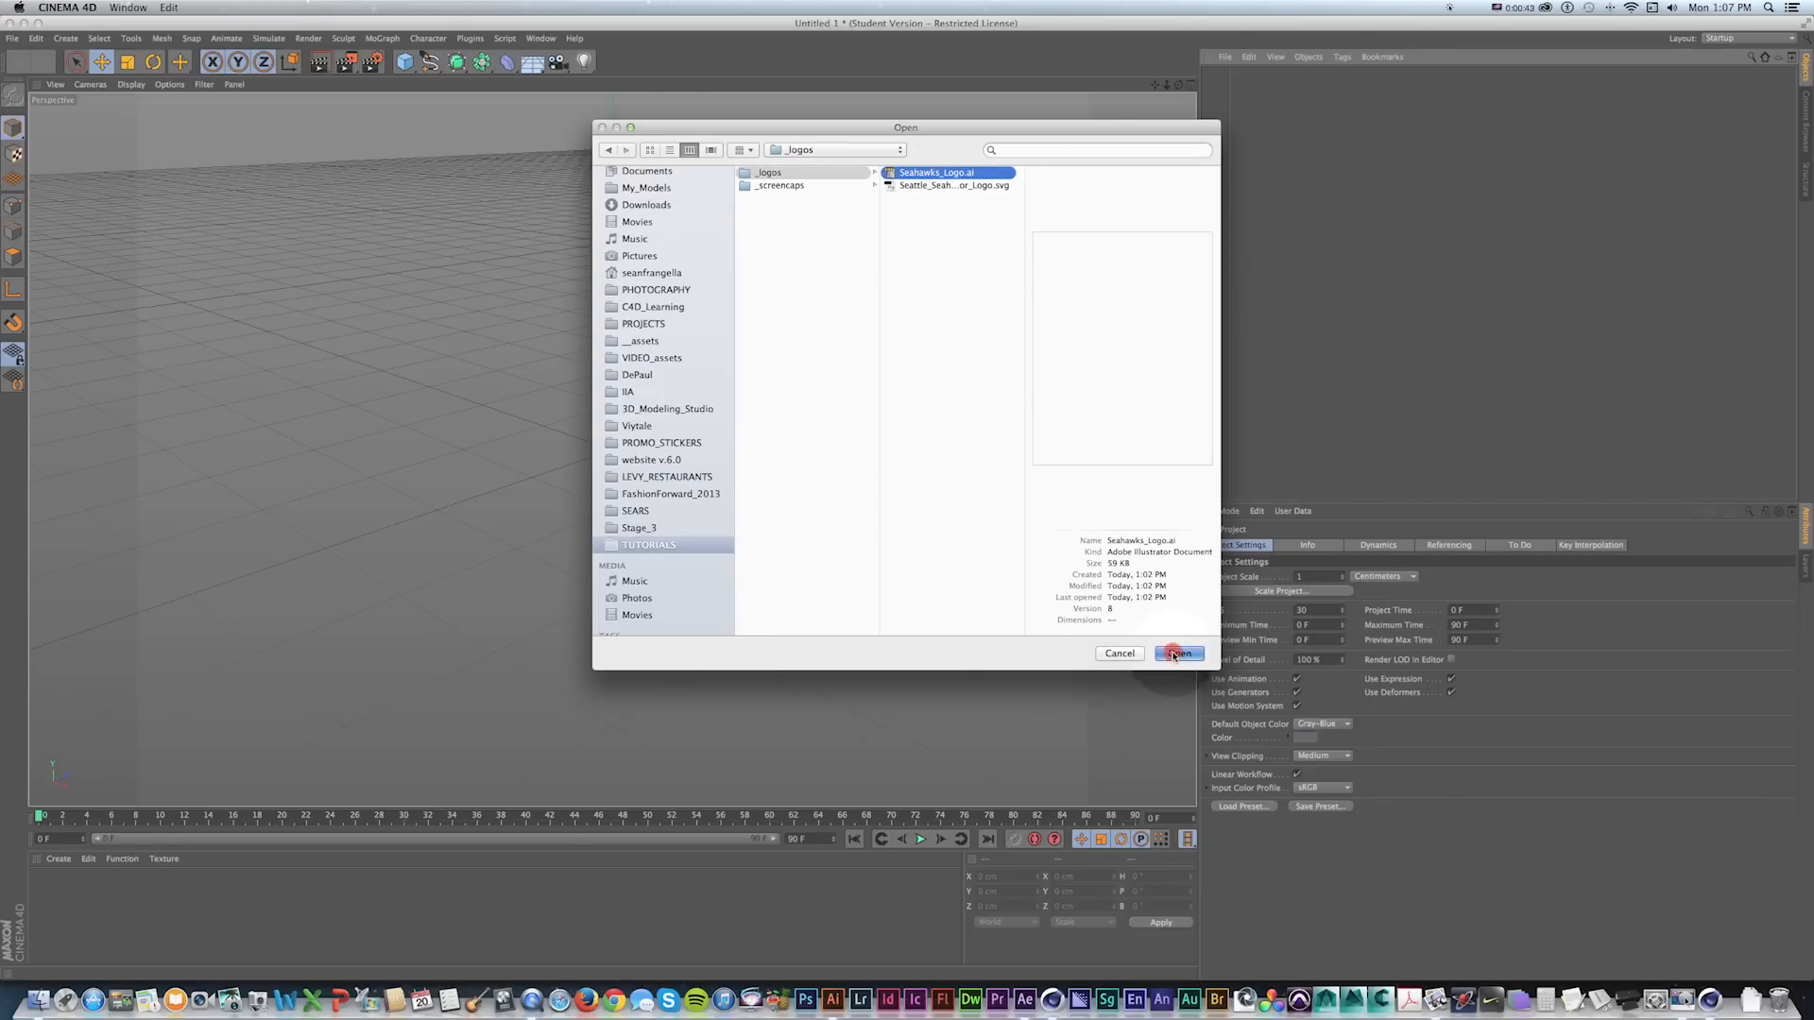
click(1173, 655)
drag(1101, 515, 744, 279)
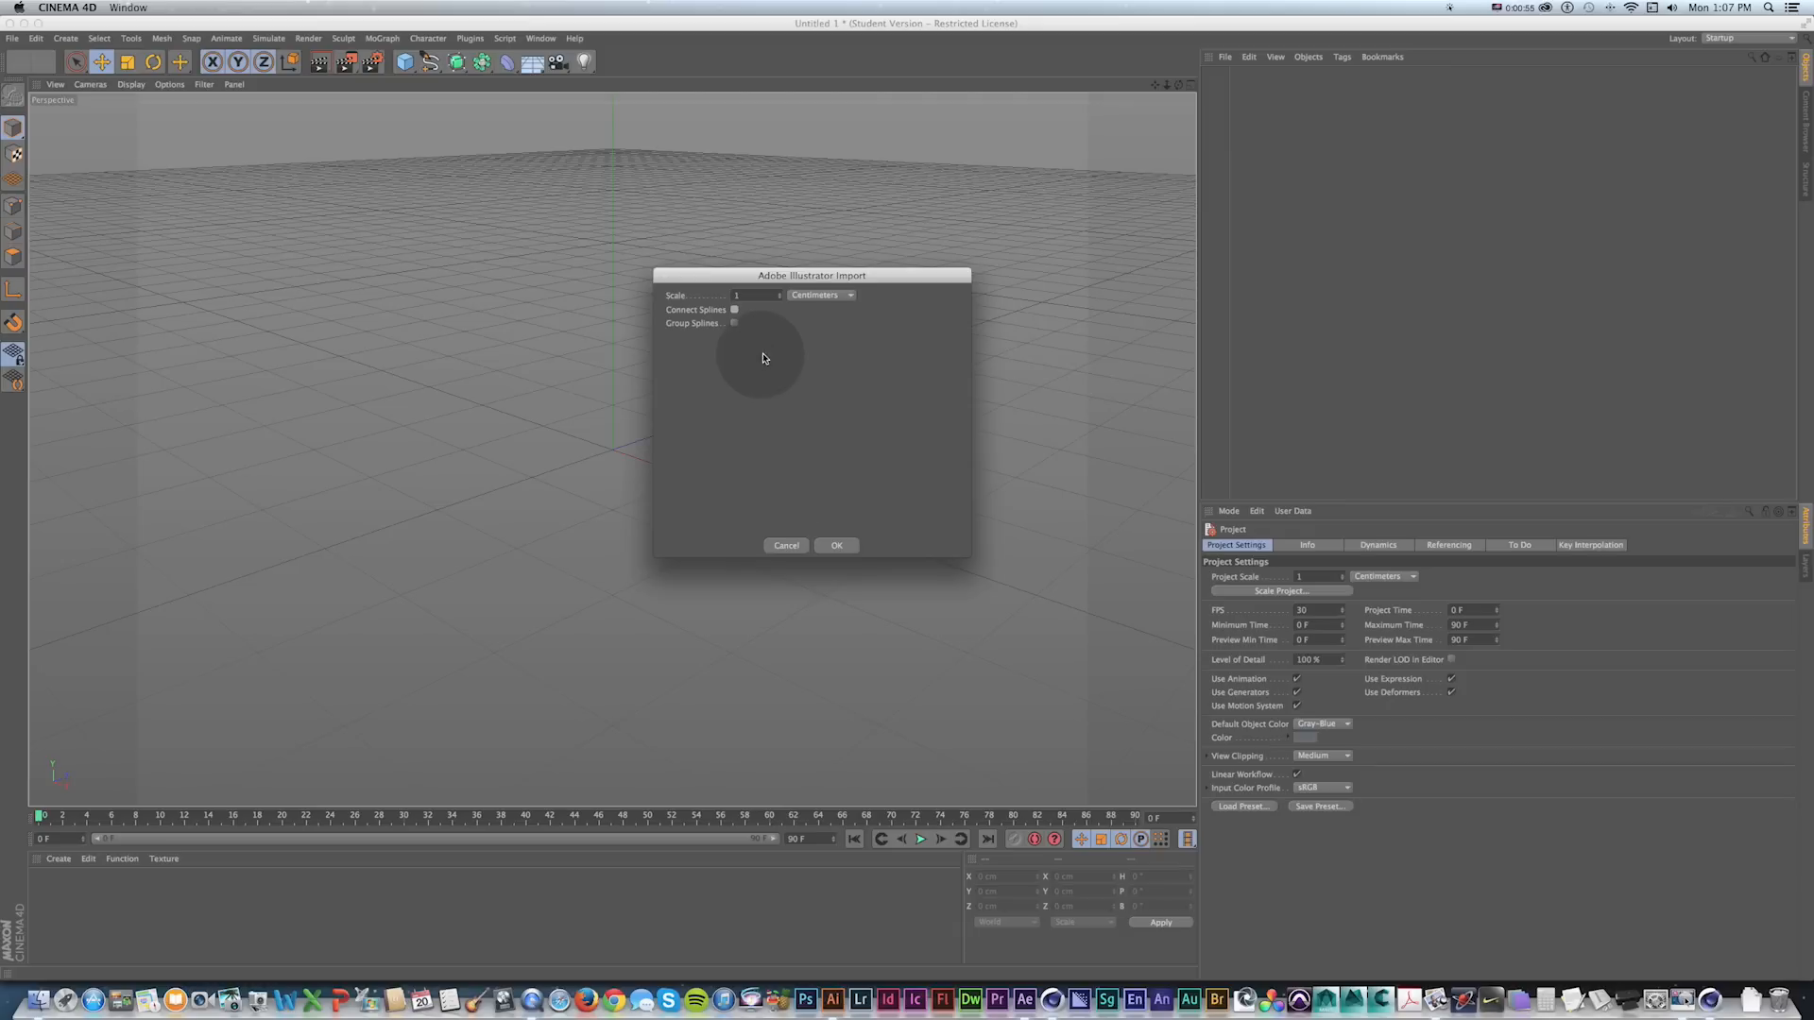
drag(742, 274, 778, 256)
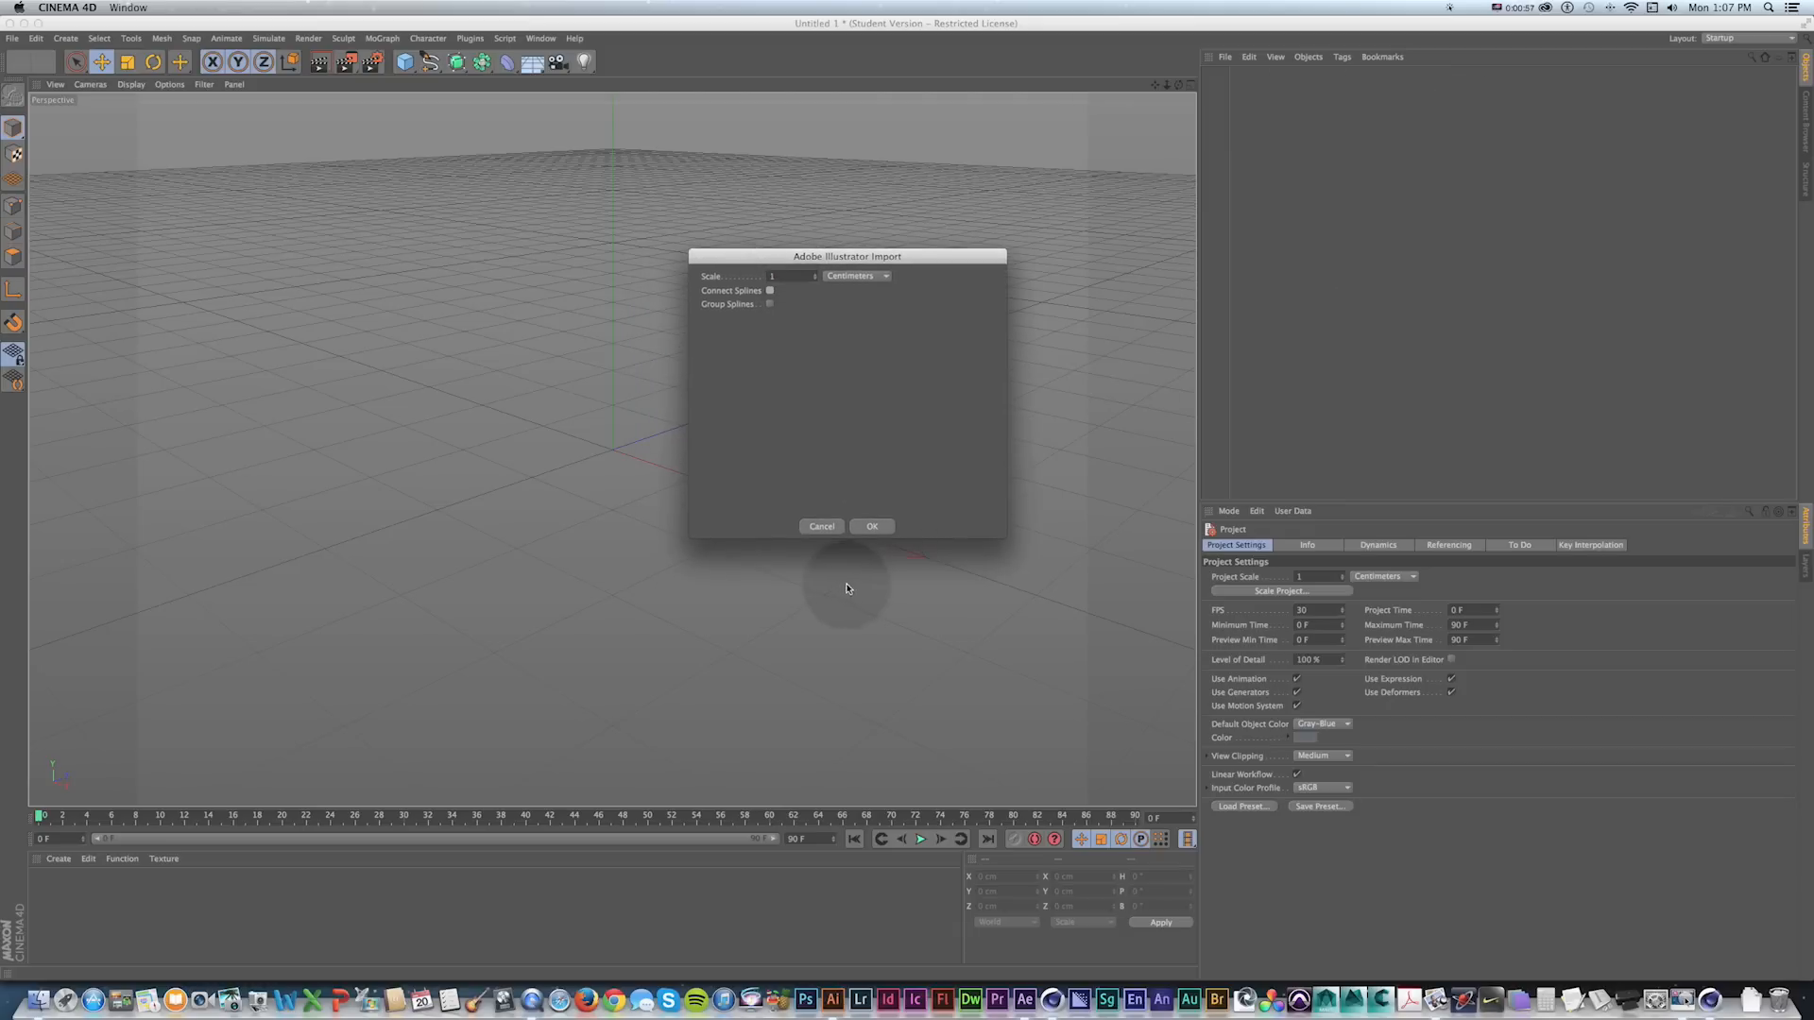
click(871, 526)
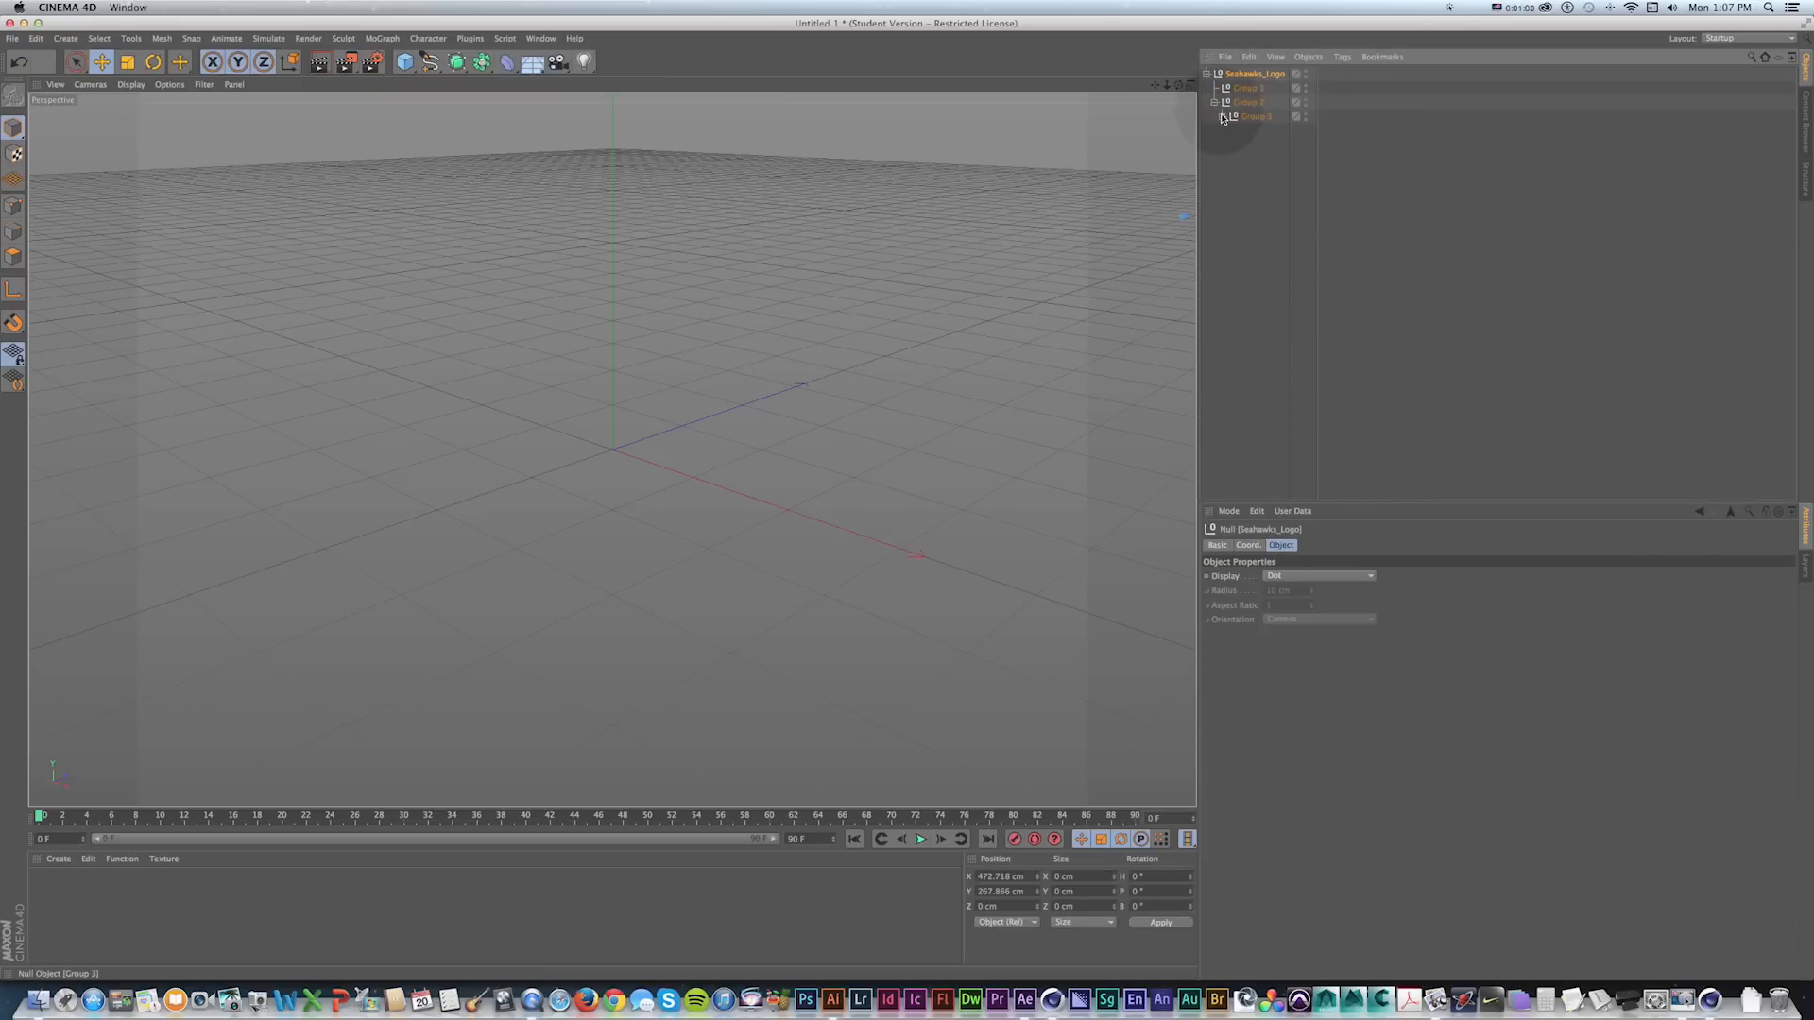
Expand Group 3 of the imported logo and examine its spline paths in the perspective view.
click(1220, 115)
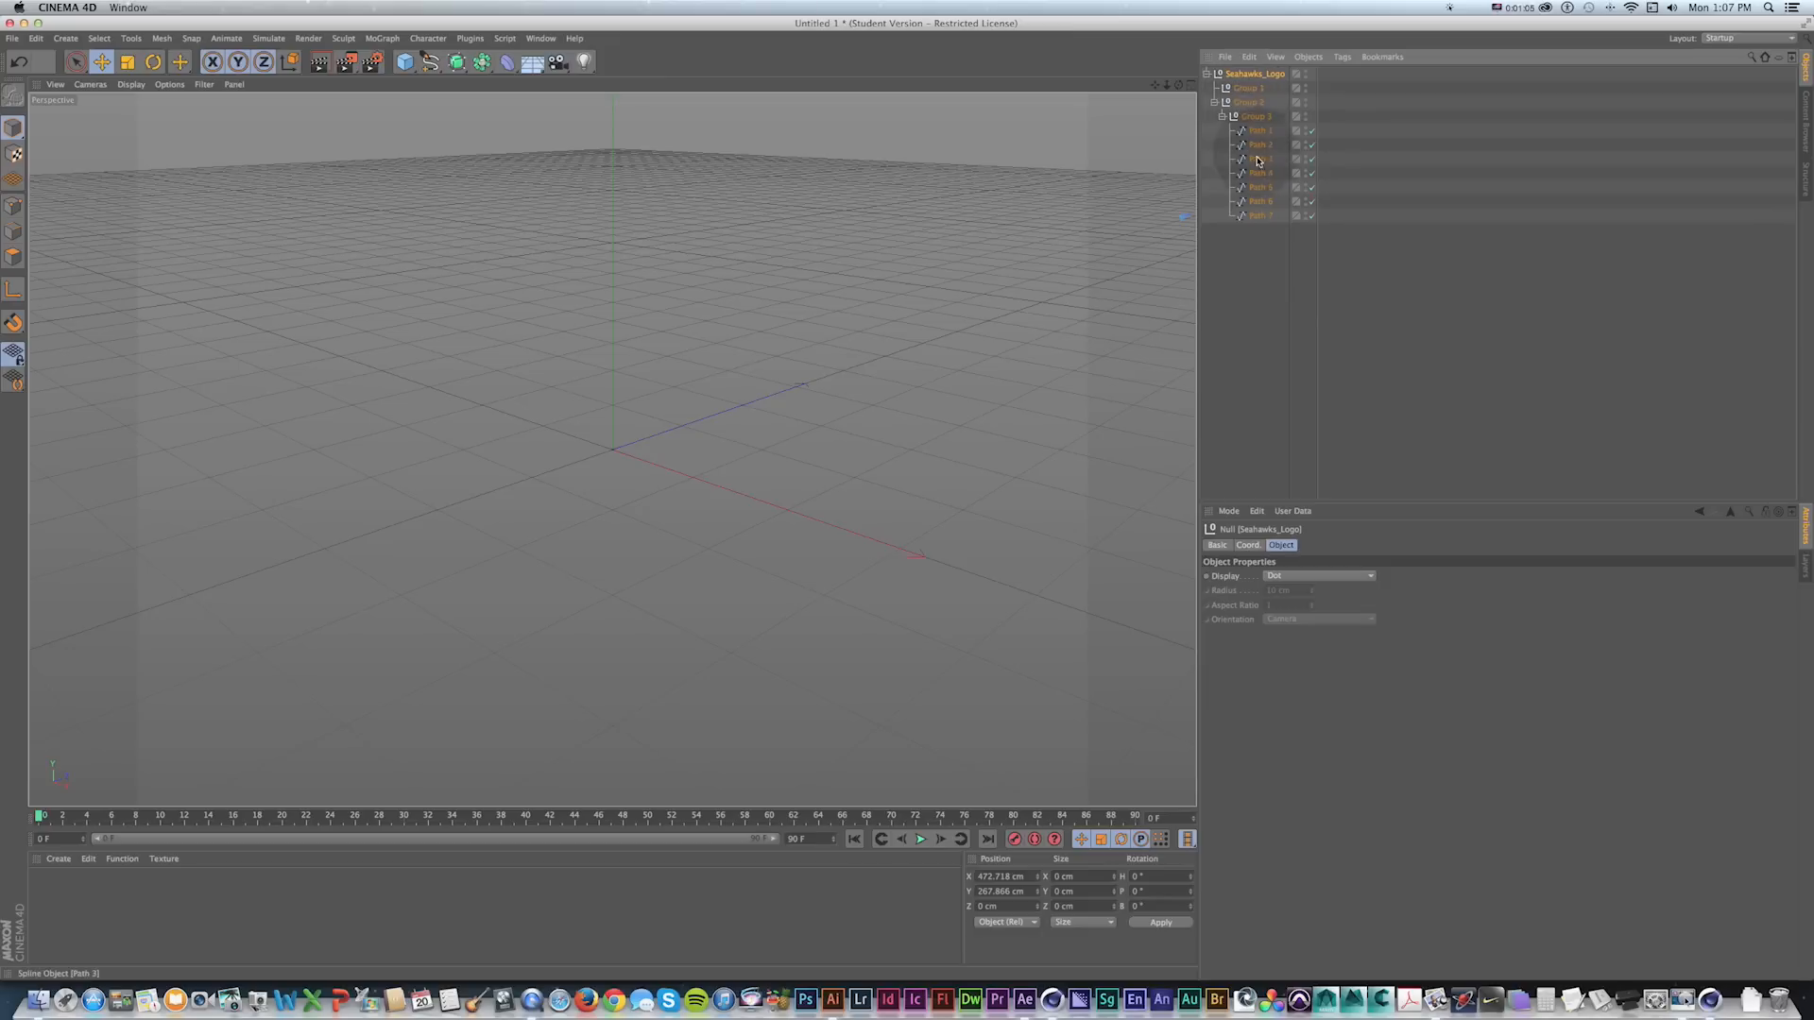
drag(1279, 274, 1257, 137)
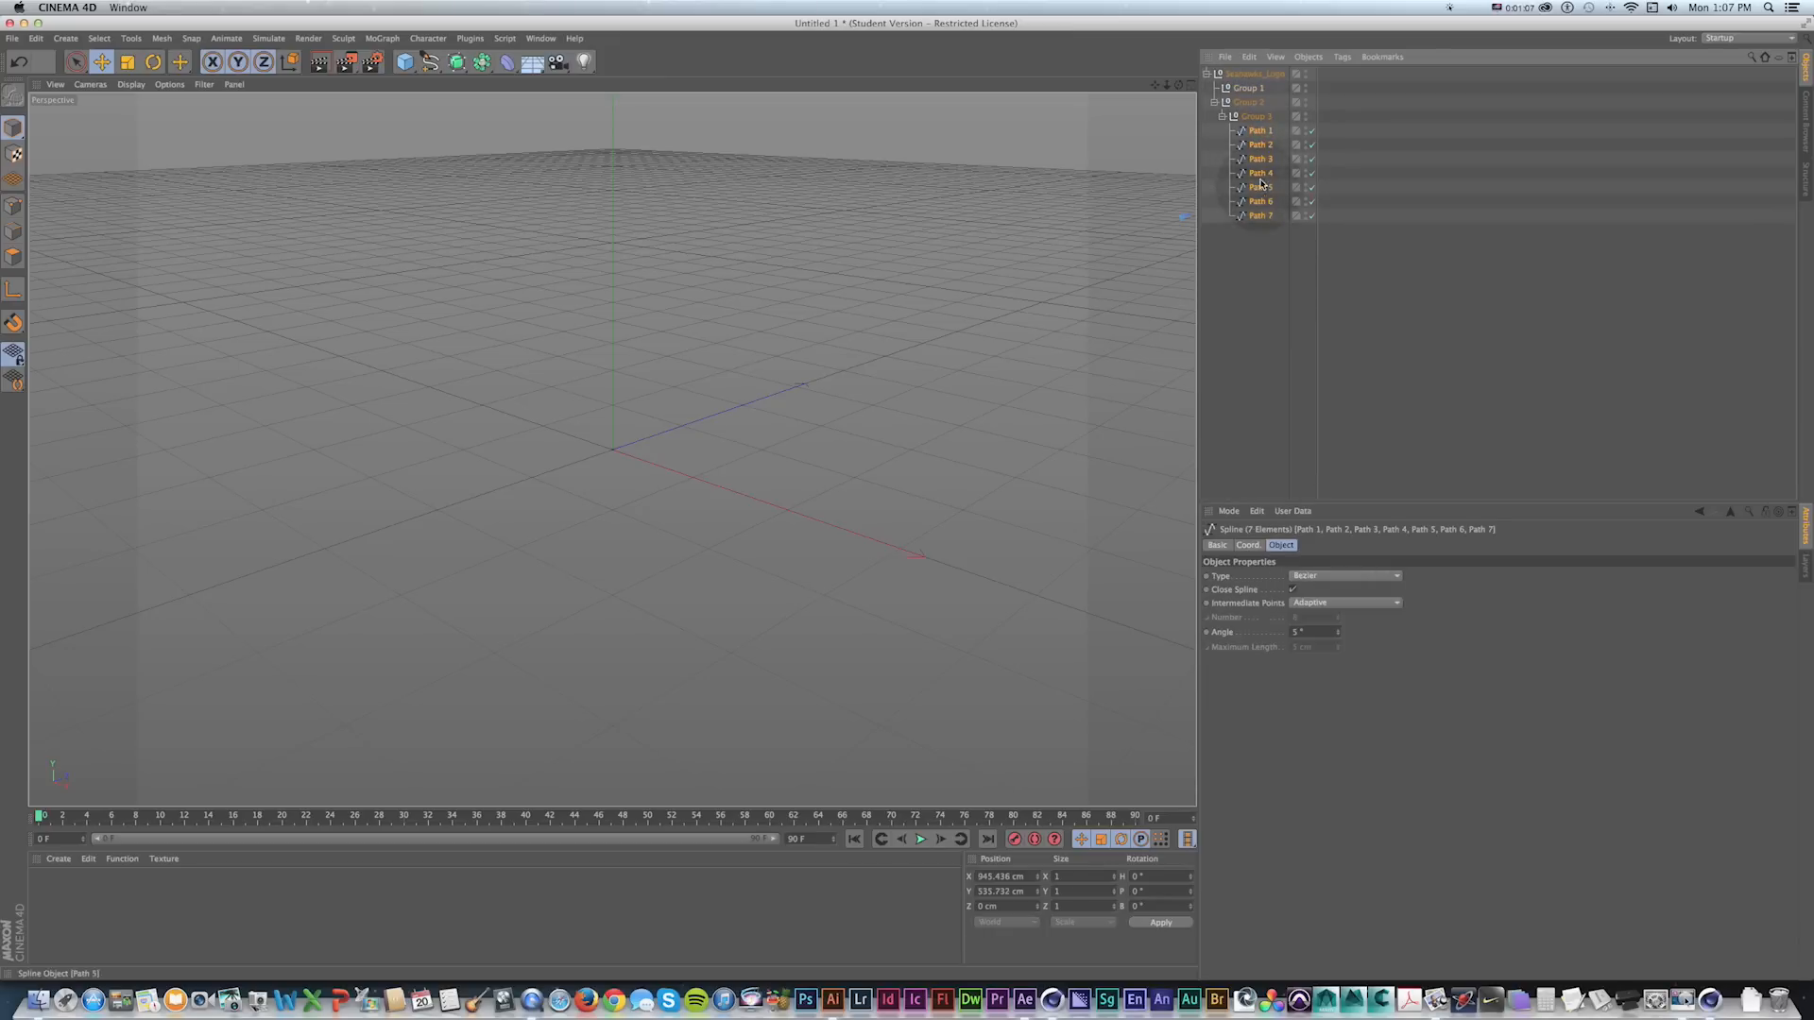
click(1258, 150)
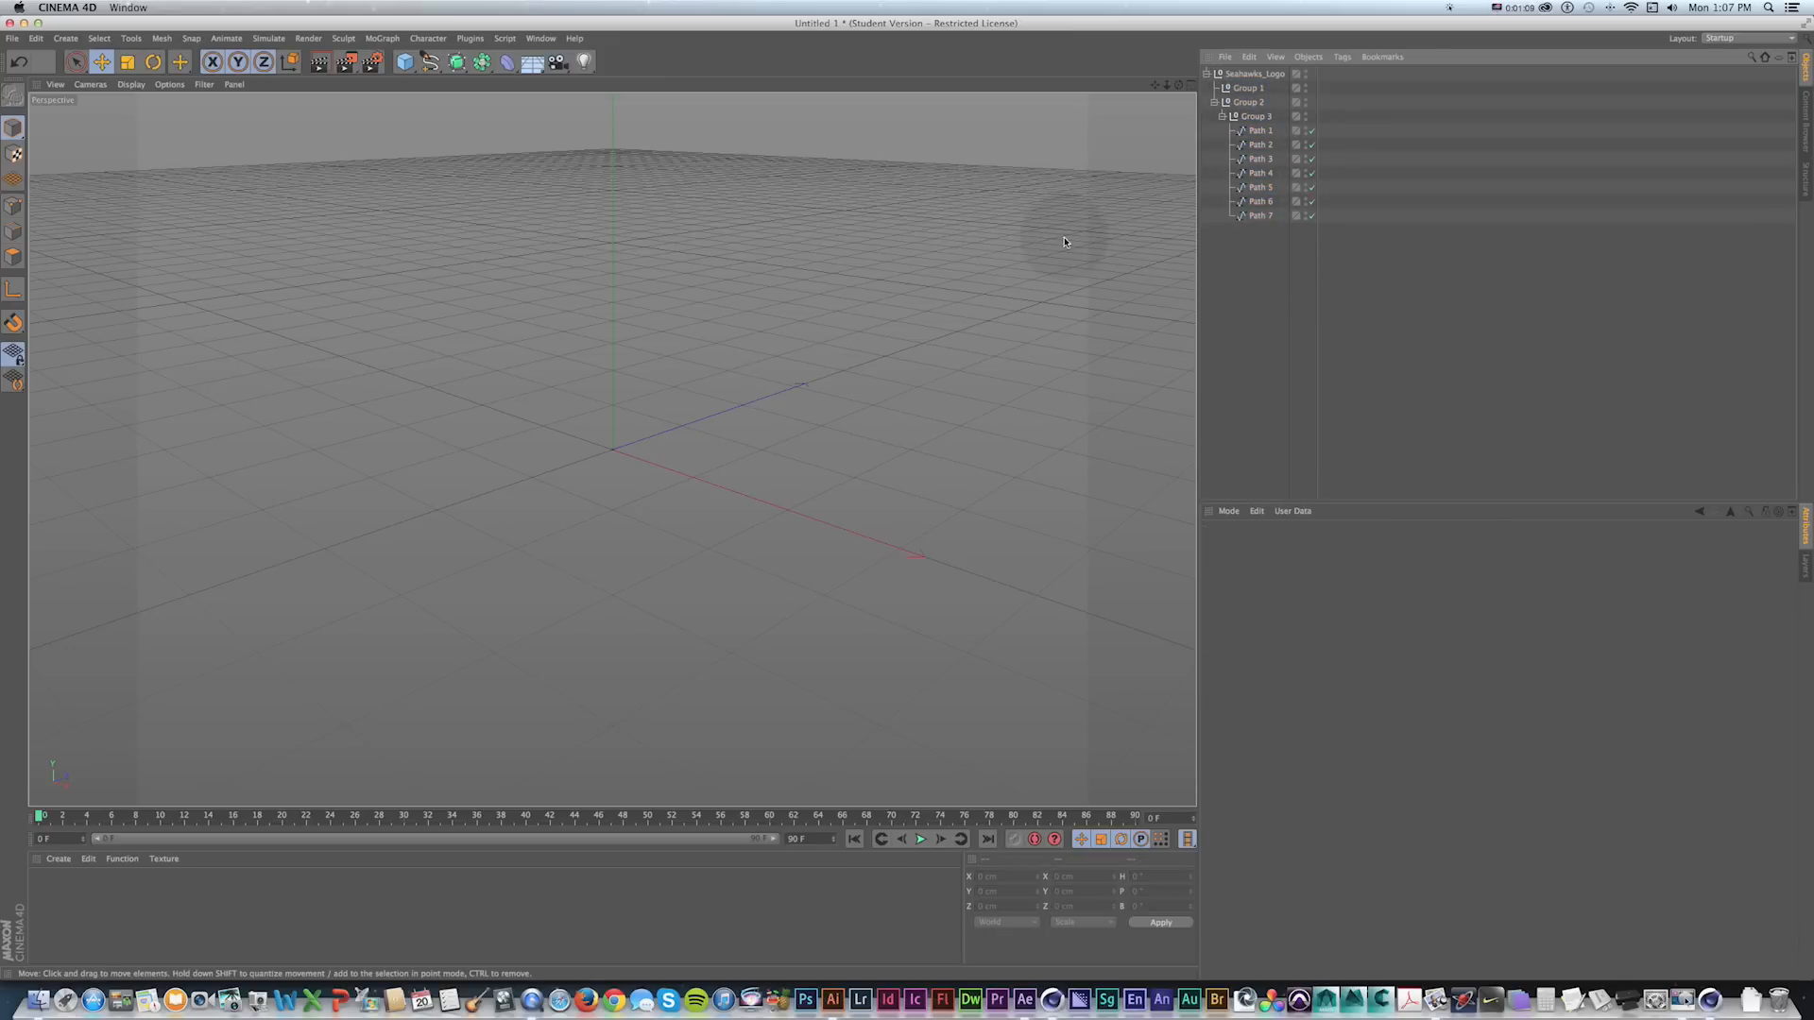
key(1)
drag(964, 292, 451, 410)
drag(781, 348, 623, 372)
scroll(623, 372, down, 8)
drag(423, 383, 663, 449)
scroll(689, 456, up, 8)
alt+drag(469, 432, 588, 424)
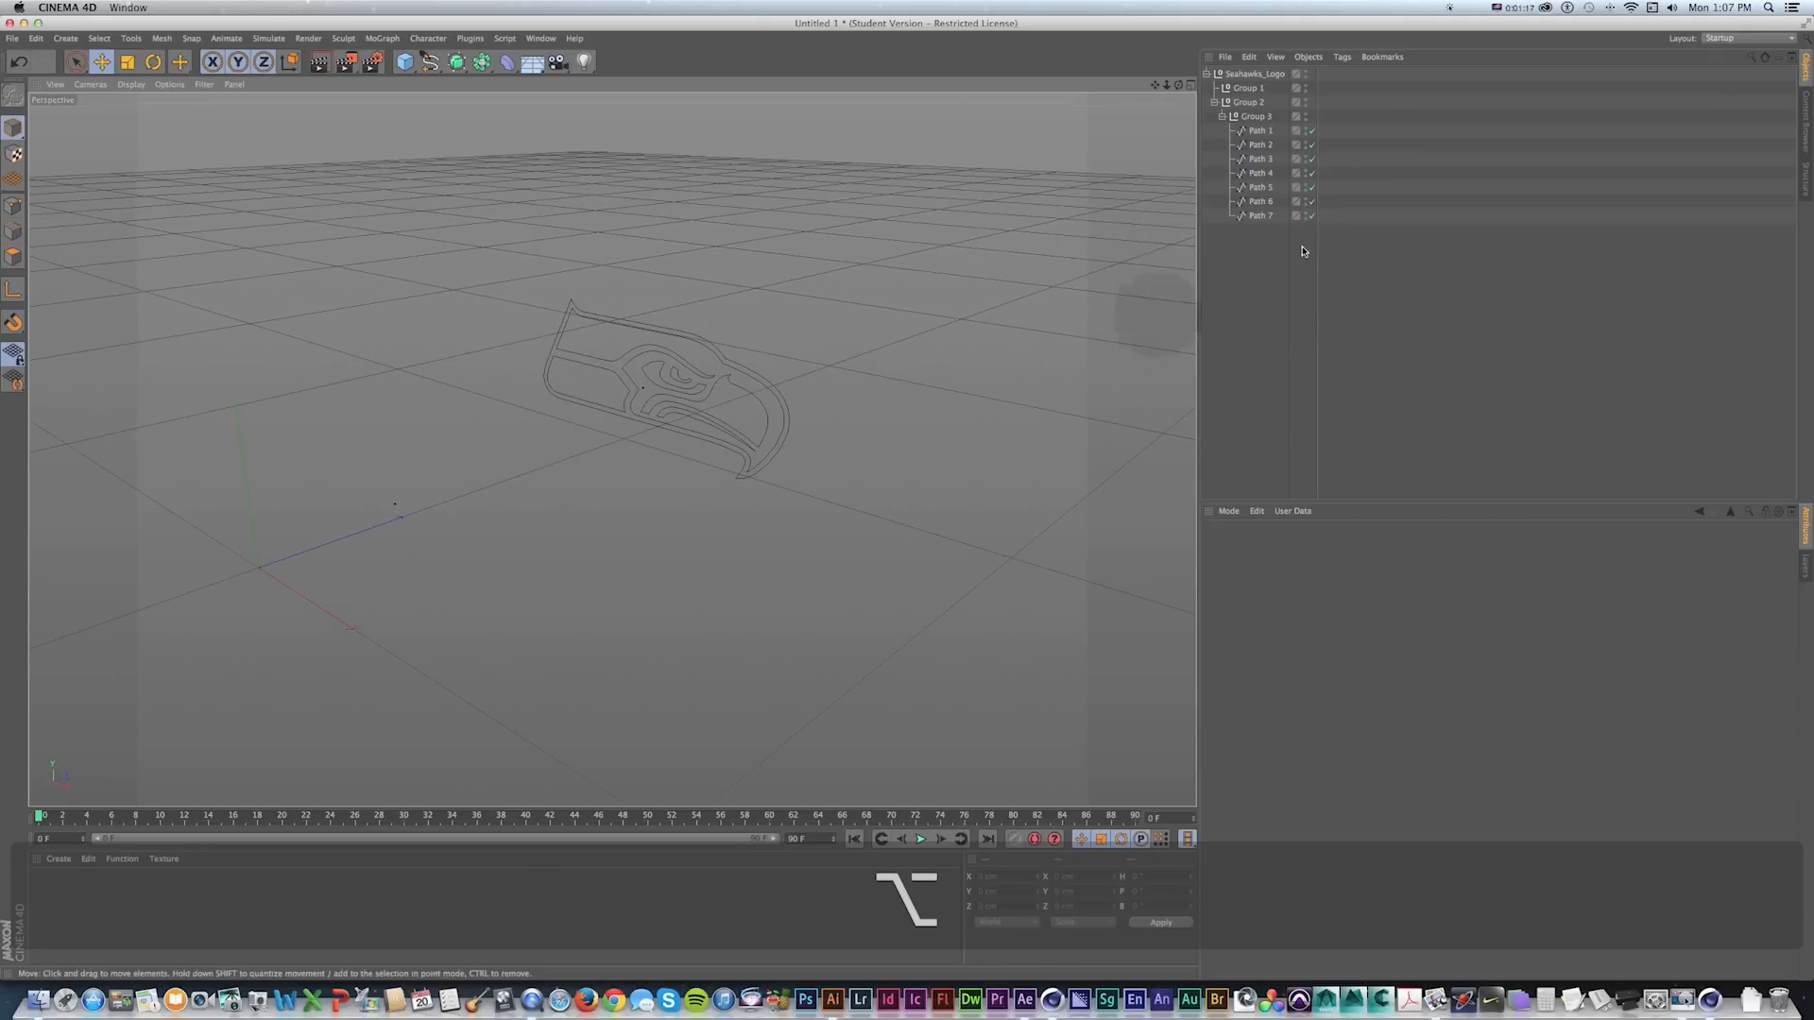
Move Path 1 through Path 7 out of Group 3 to the top level and delete the empty Seahawks_Logo group hierarchy.
drag(1279, 253, 1259, 129)
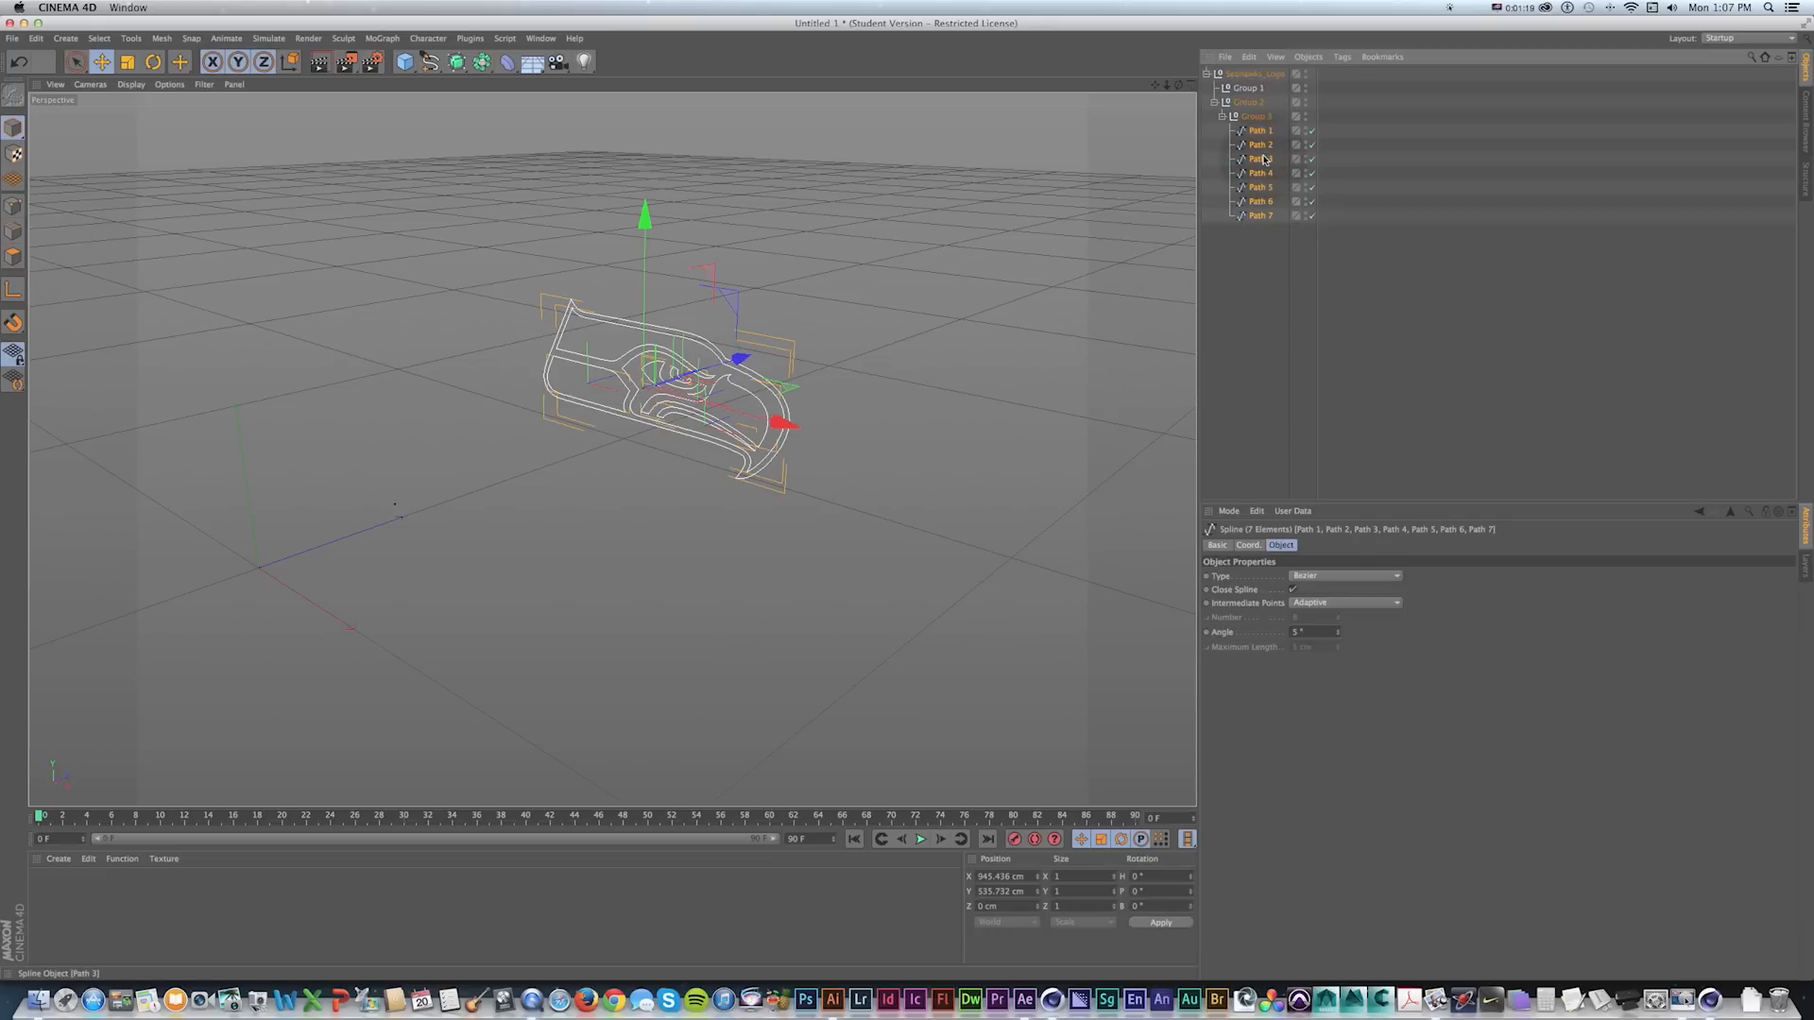
drag(1261, 230, 1259, 292)
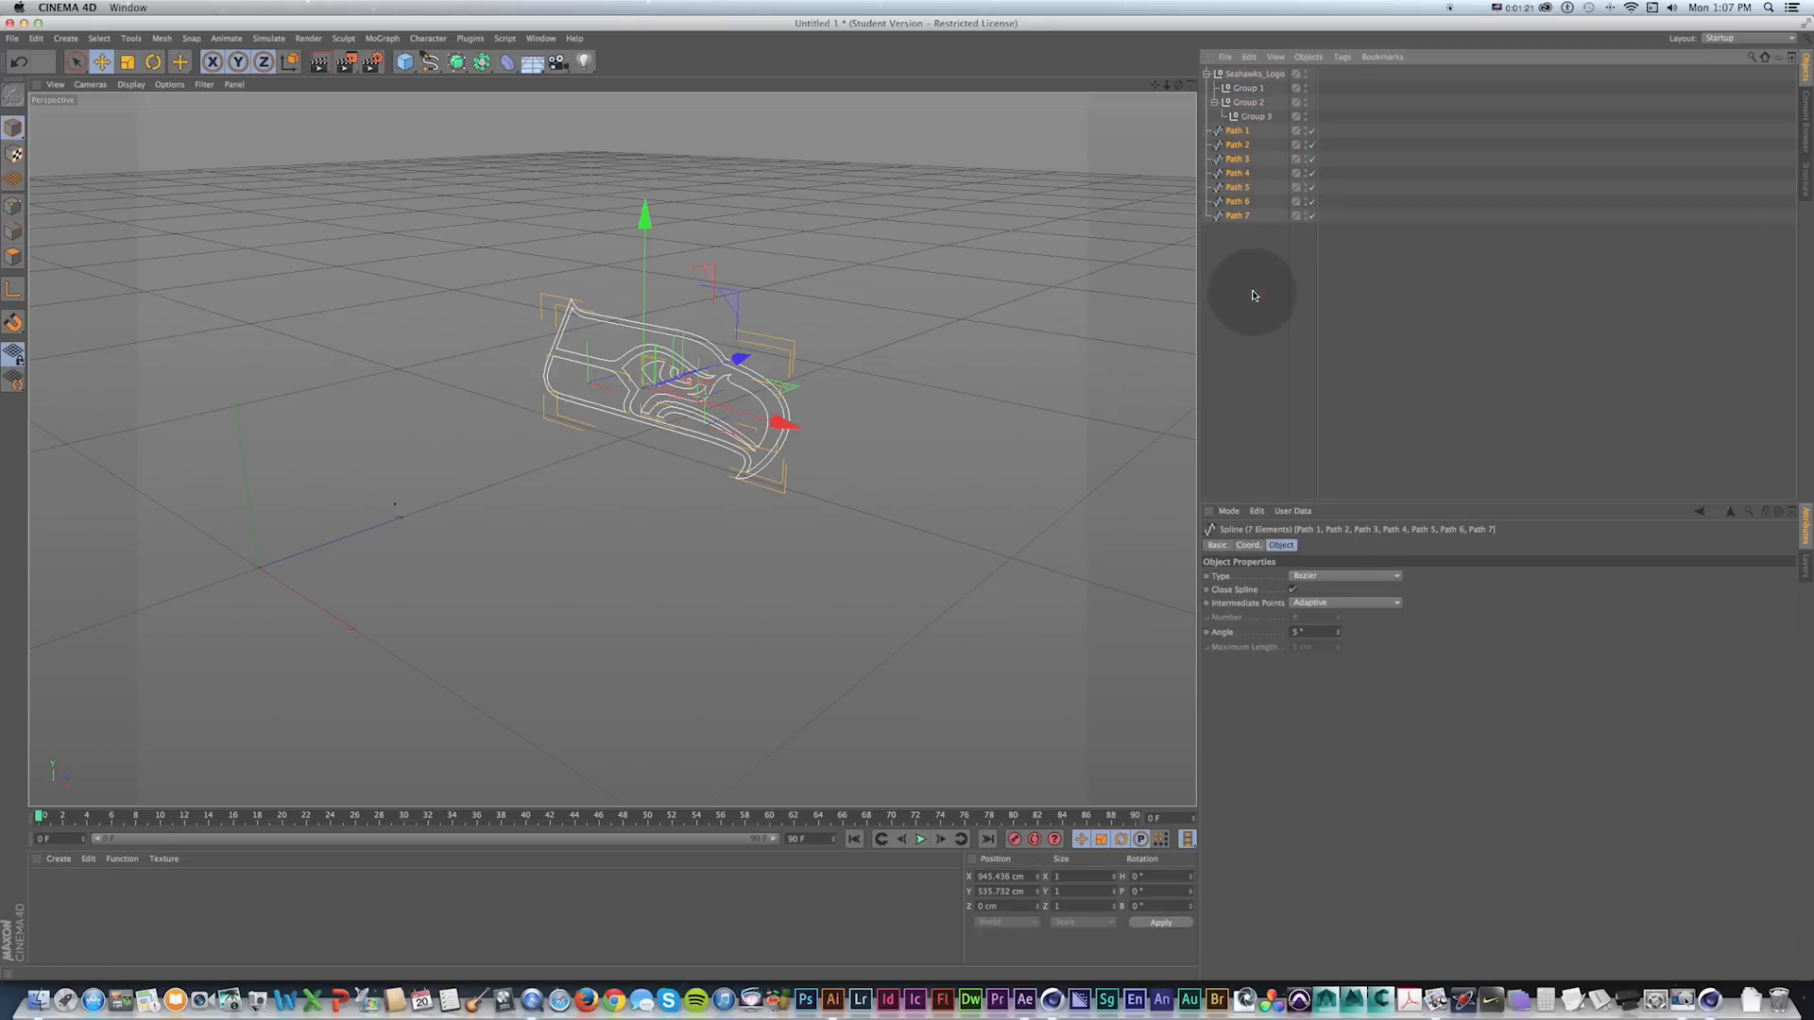
click(1255, 116)
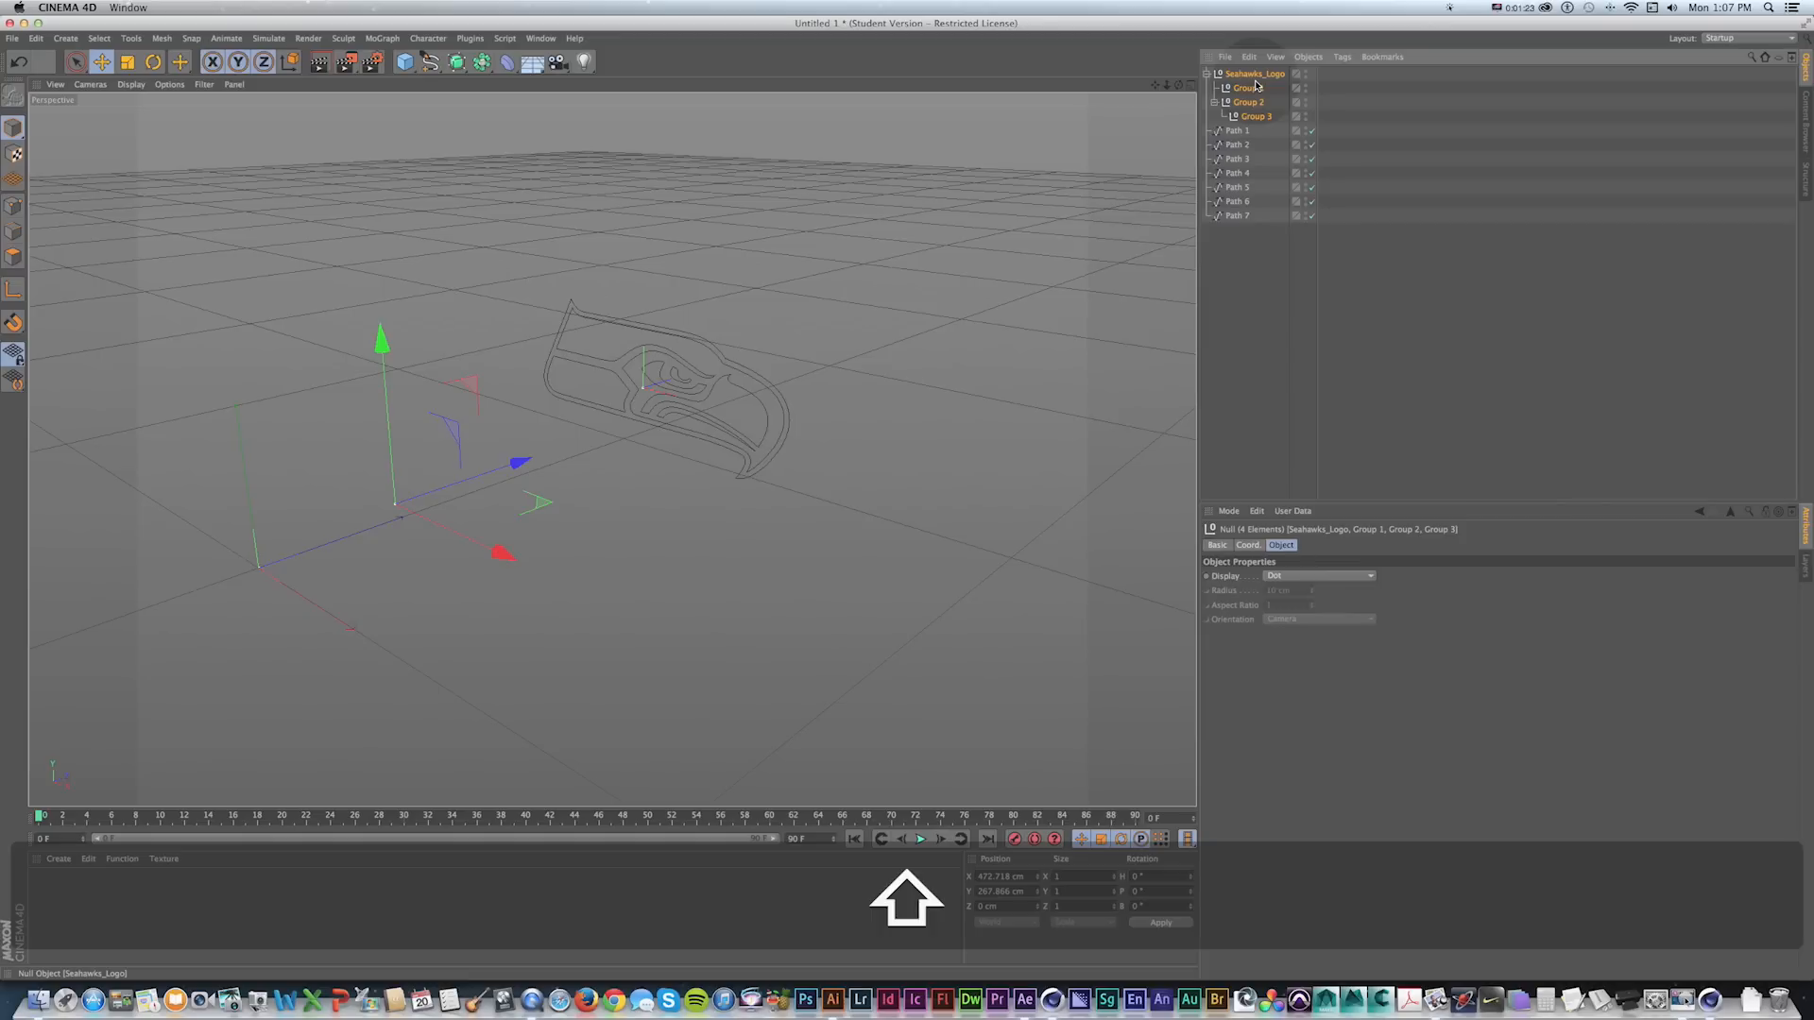
key(Delete)
Centre all seven paths at the world origin by setting their X and Y positions to 0 cm.
drag(1237, 196, 1233, 72)
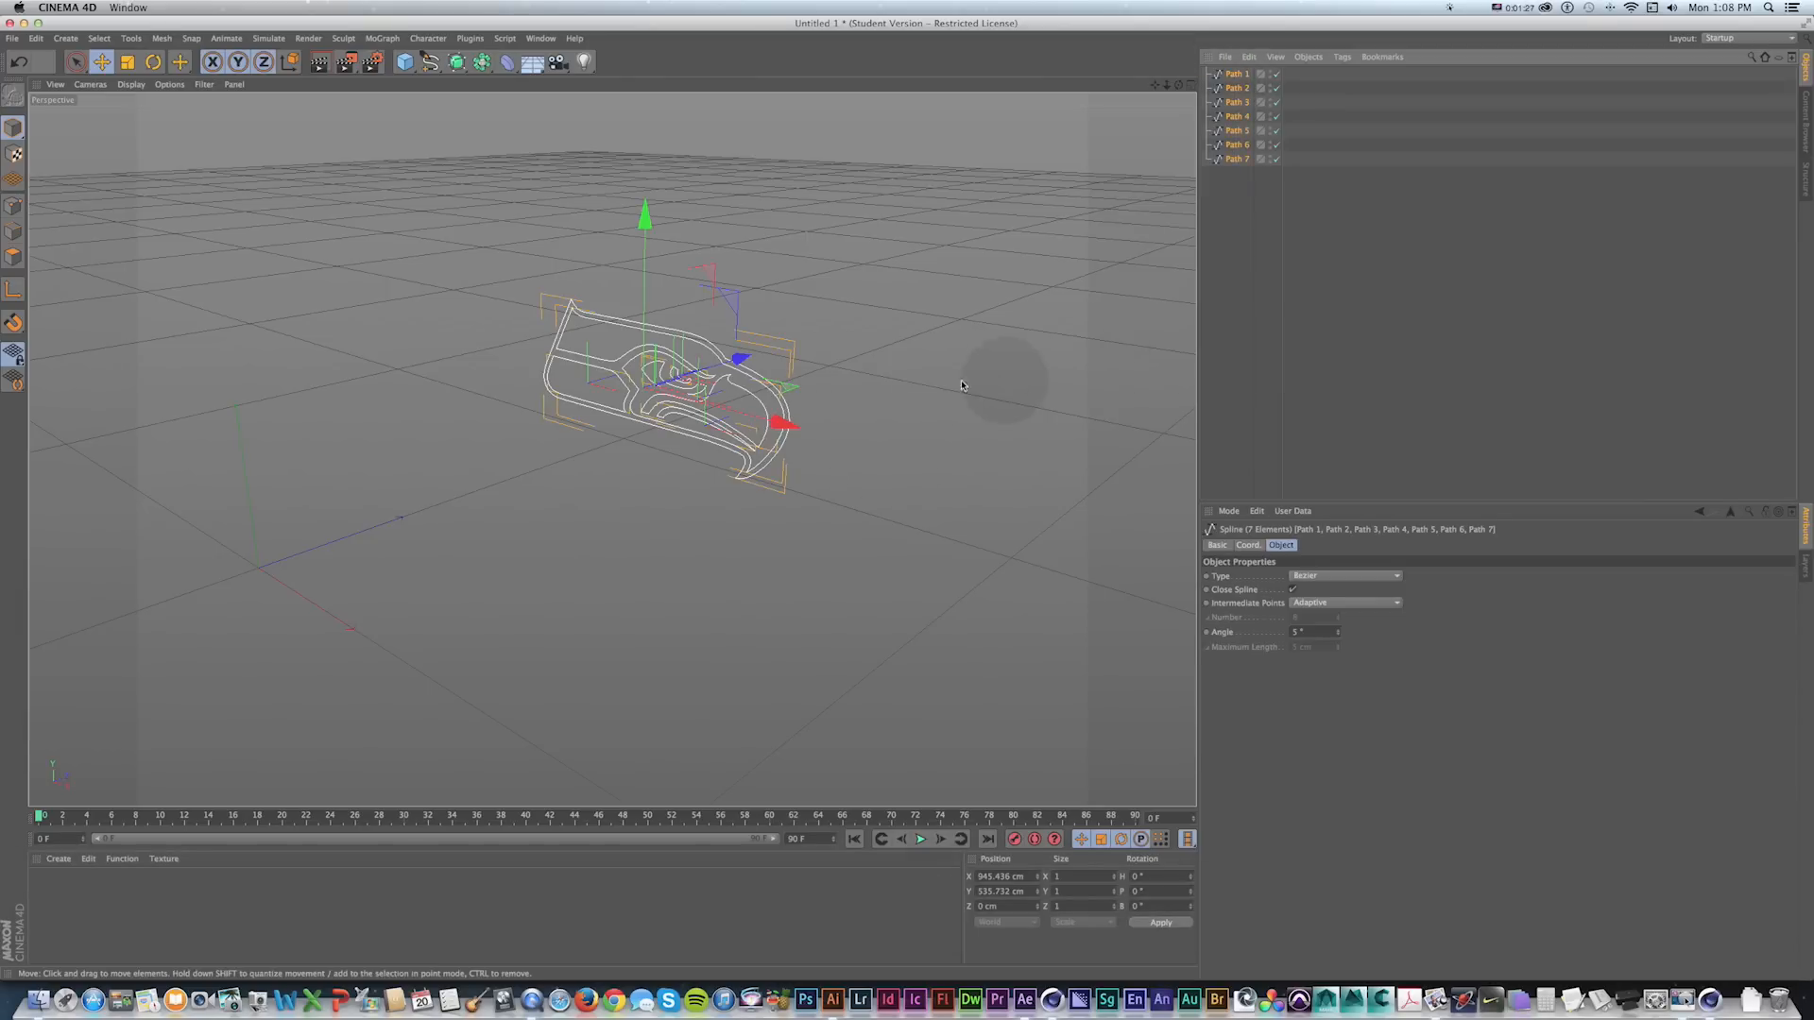
click(1002, 877)
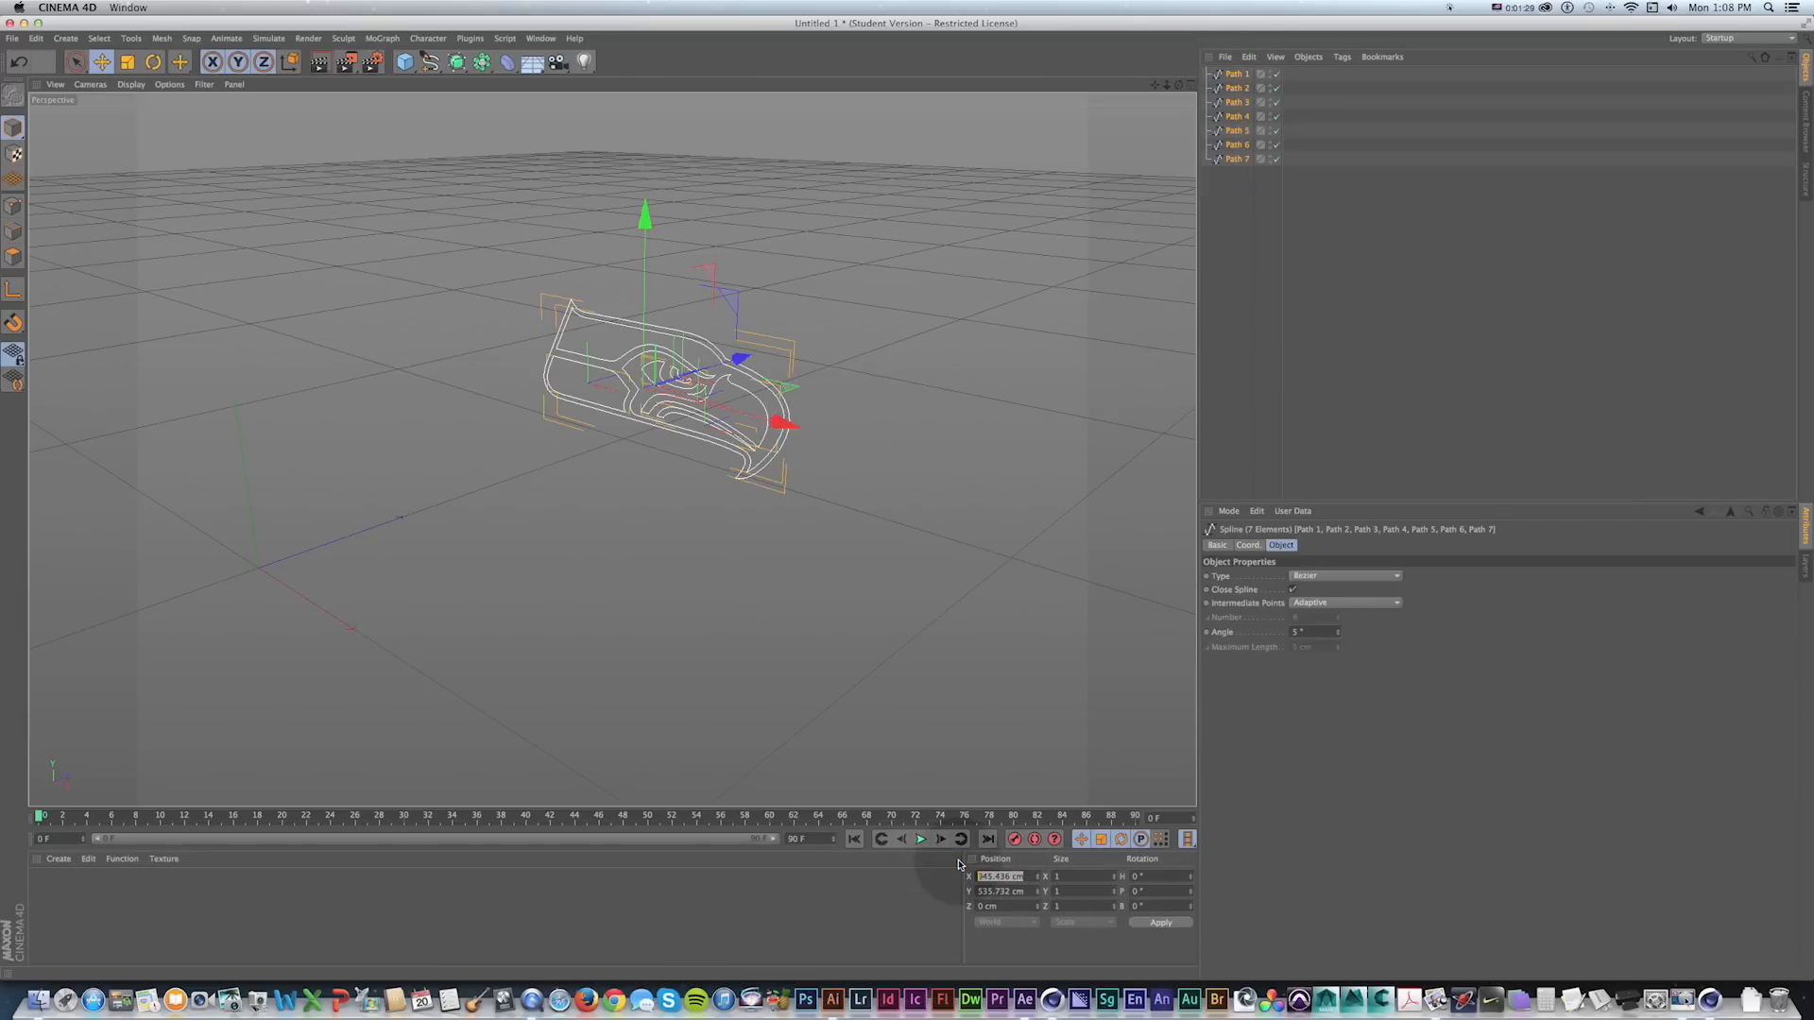
text(0)
key(Return)
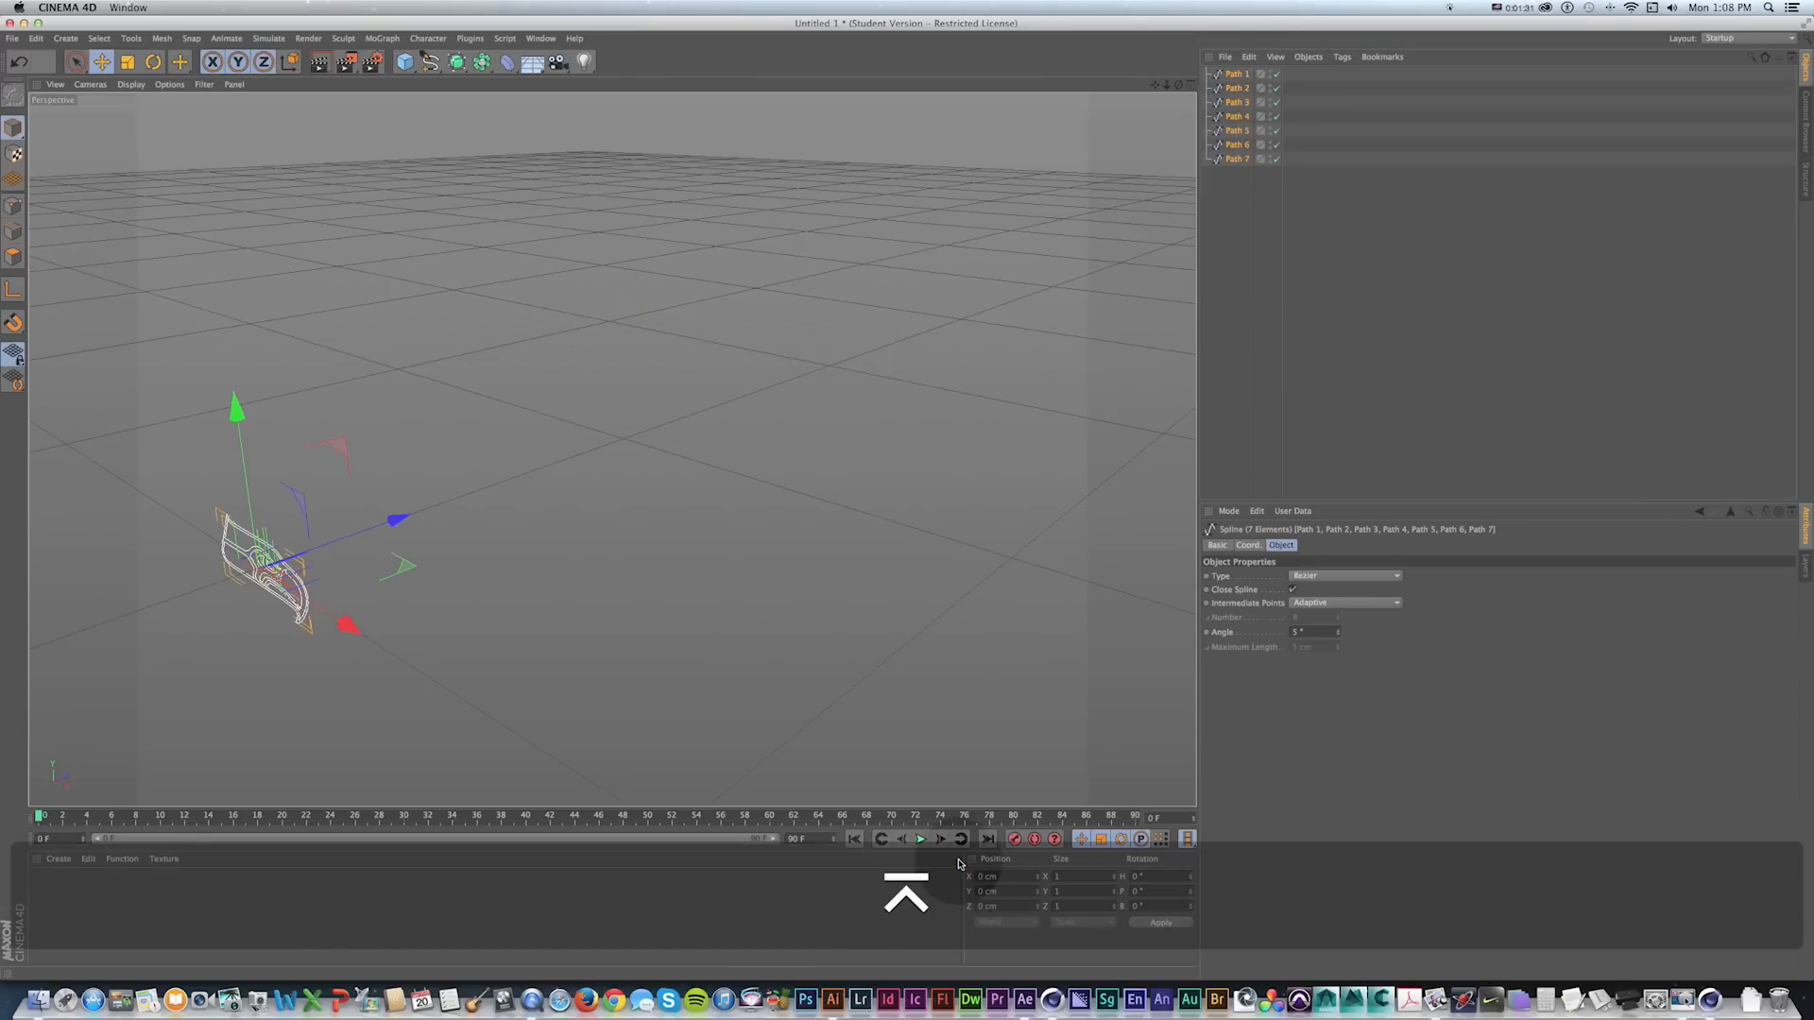
key(1)
drag(472, 463, 717, 385)
scroll(519, 525, up, 10)
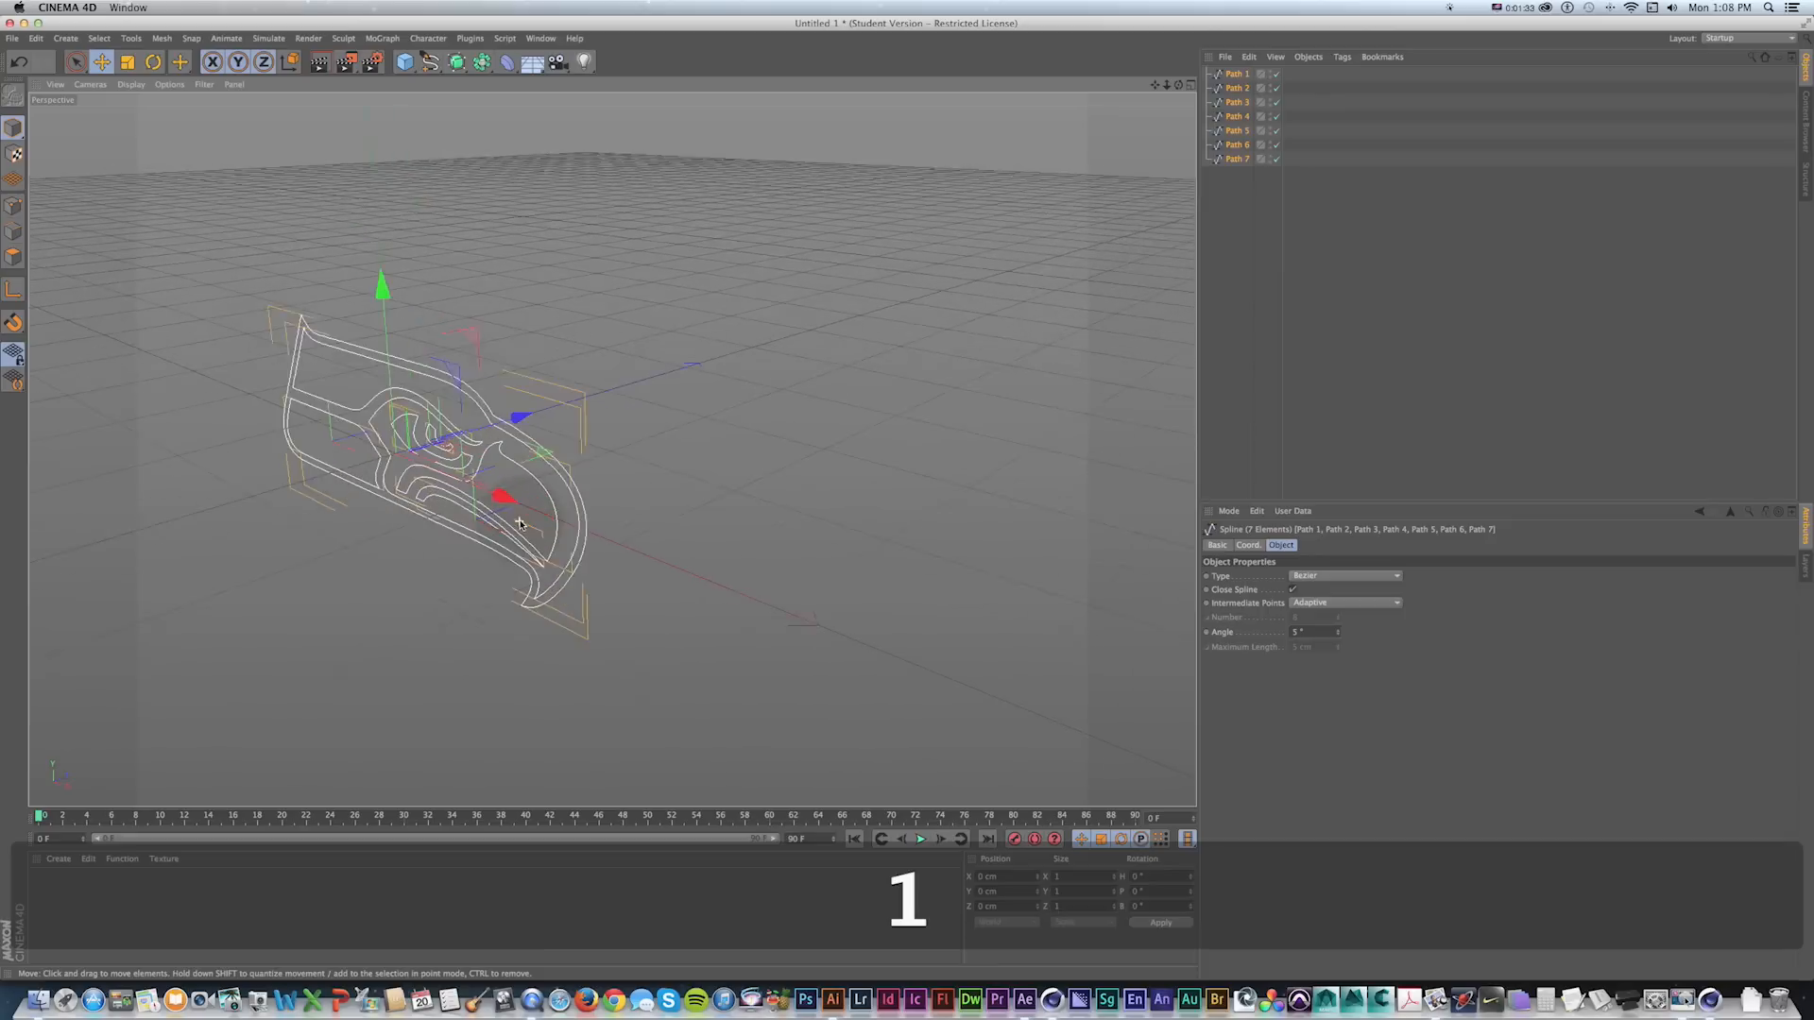
alt+drag(538, 518, 748, 432)
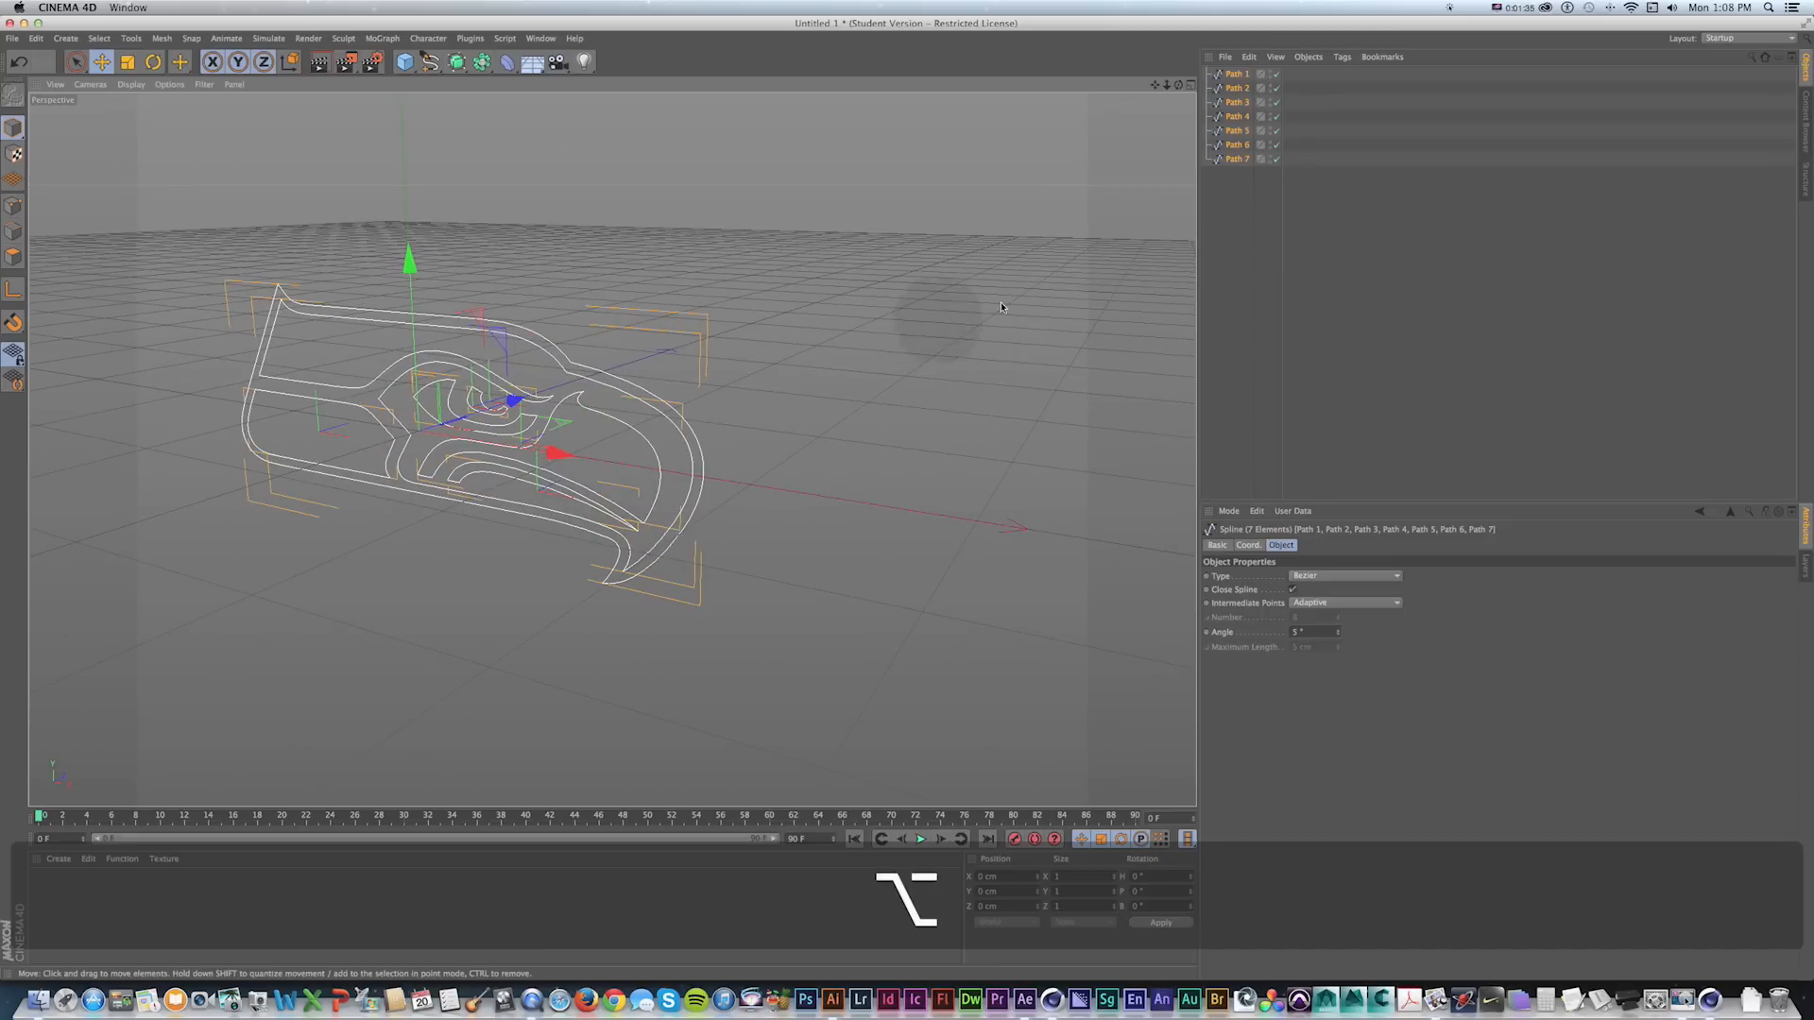
Disable Path 2 through Path 7 so that only the outer outline, Path 1, stays enabled.
click(1237, 188)
drag(1275, 146, 1275, 75)
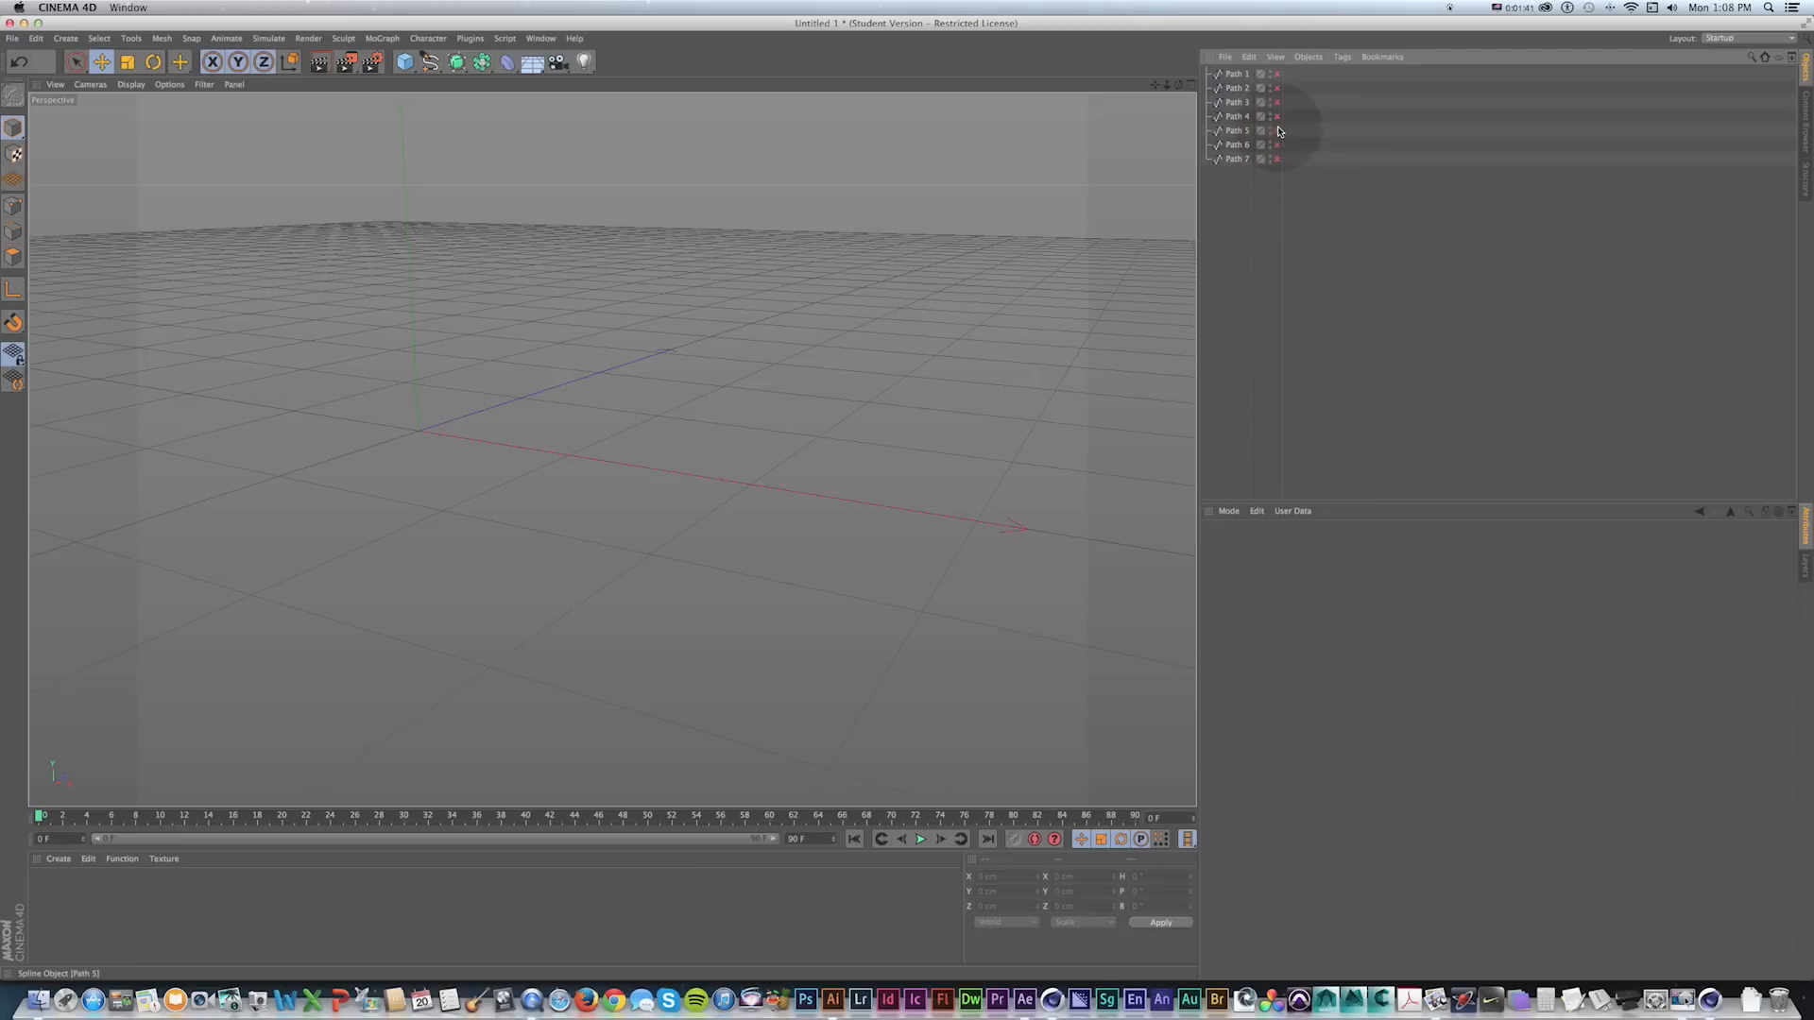
key(1)
drag(526, 365, 725, 373)
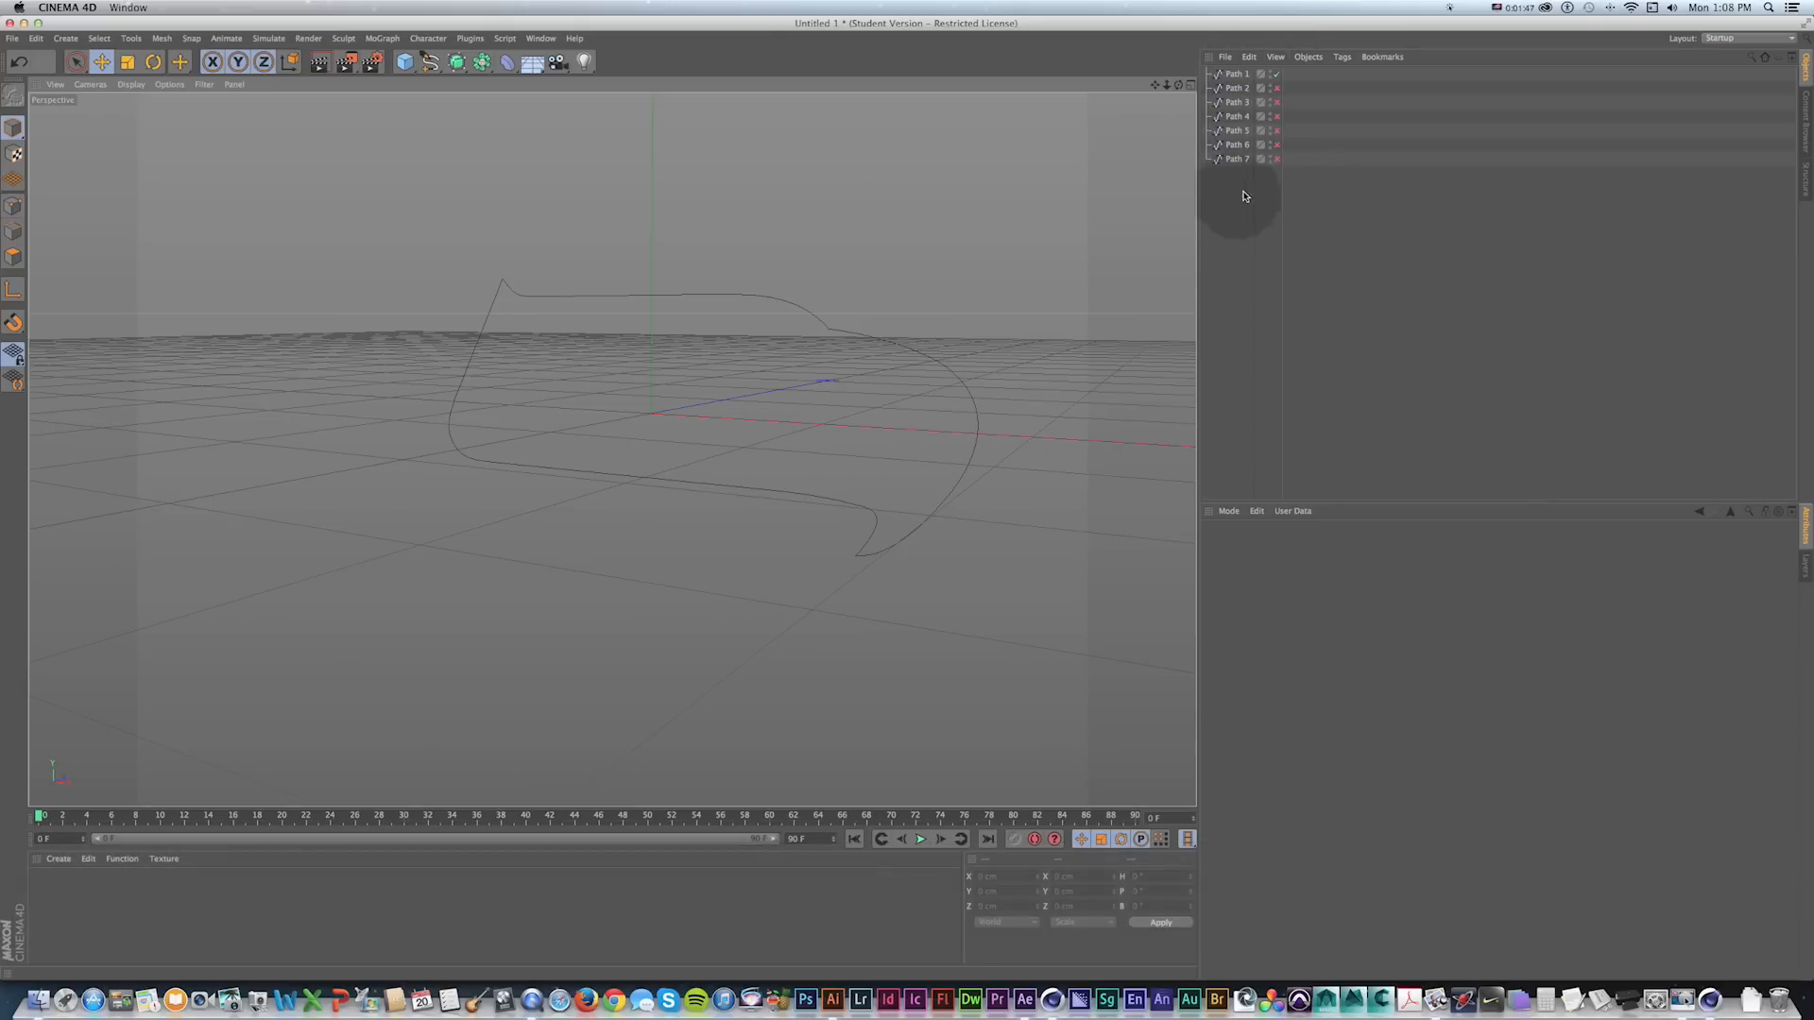
alt+drag(712, 372, 1029, 245)
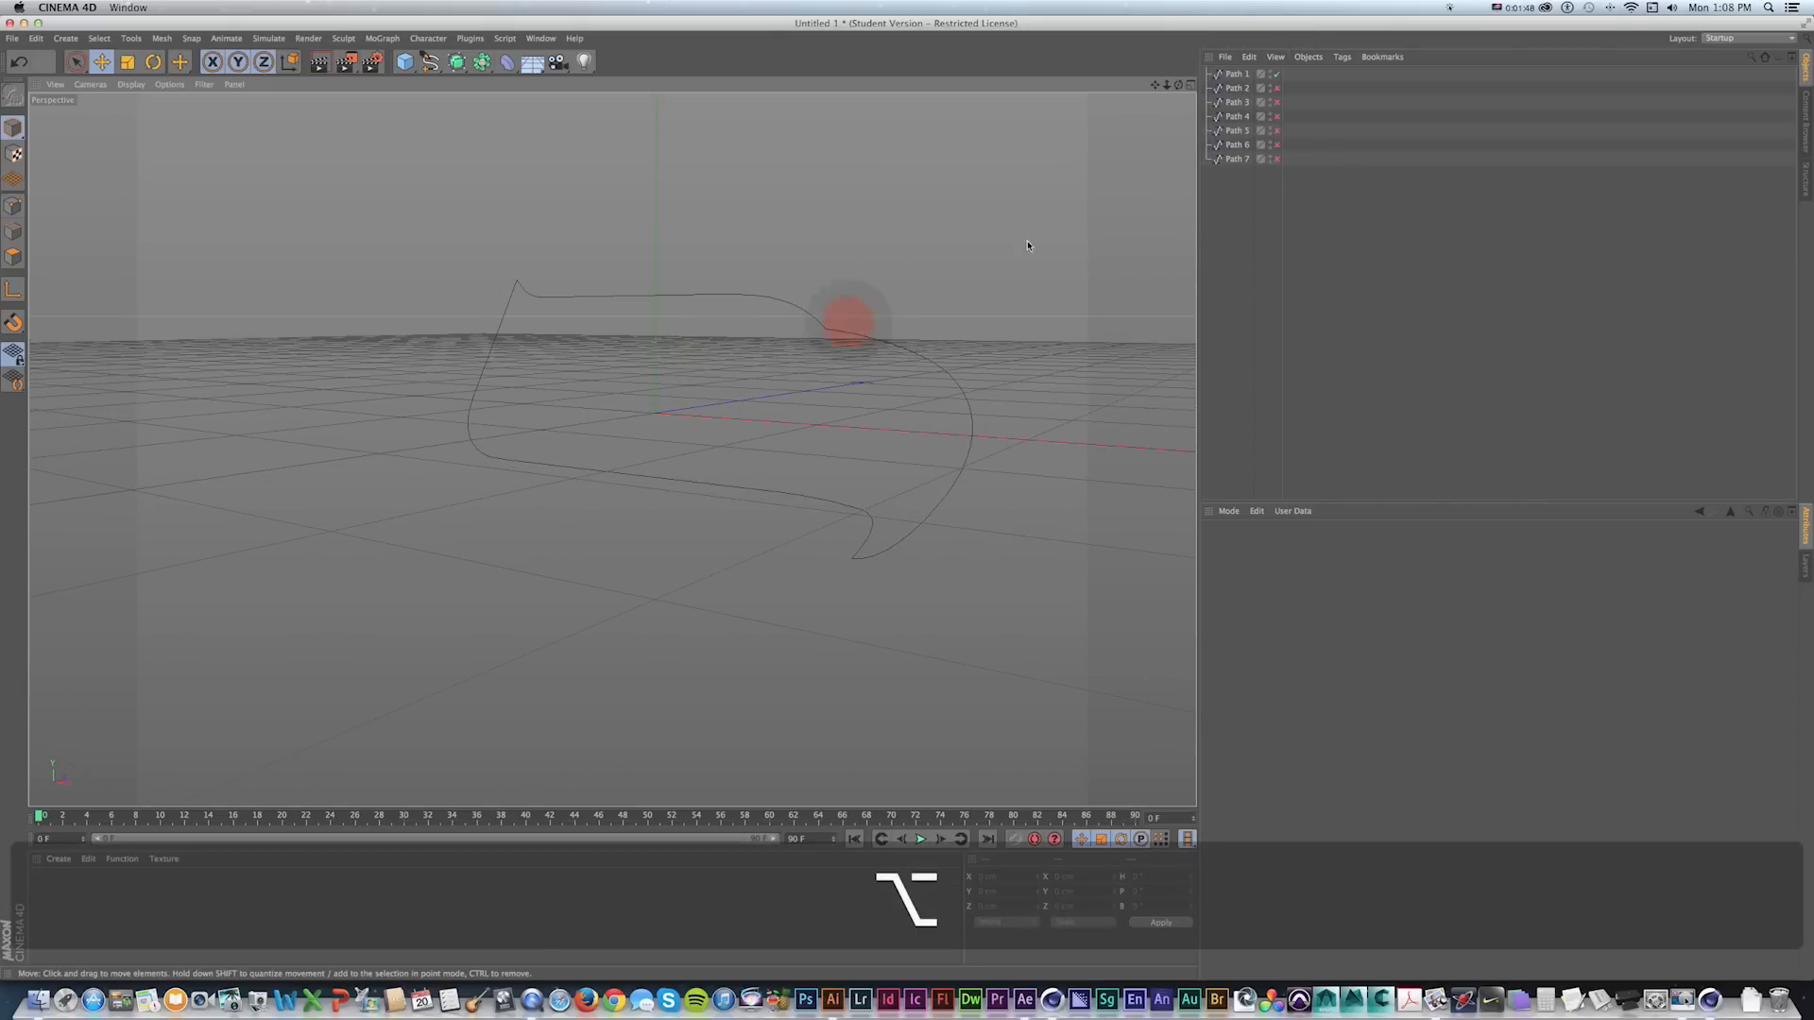
Rename Path 1 as white and deselect it.
double_click(1238, 74)
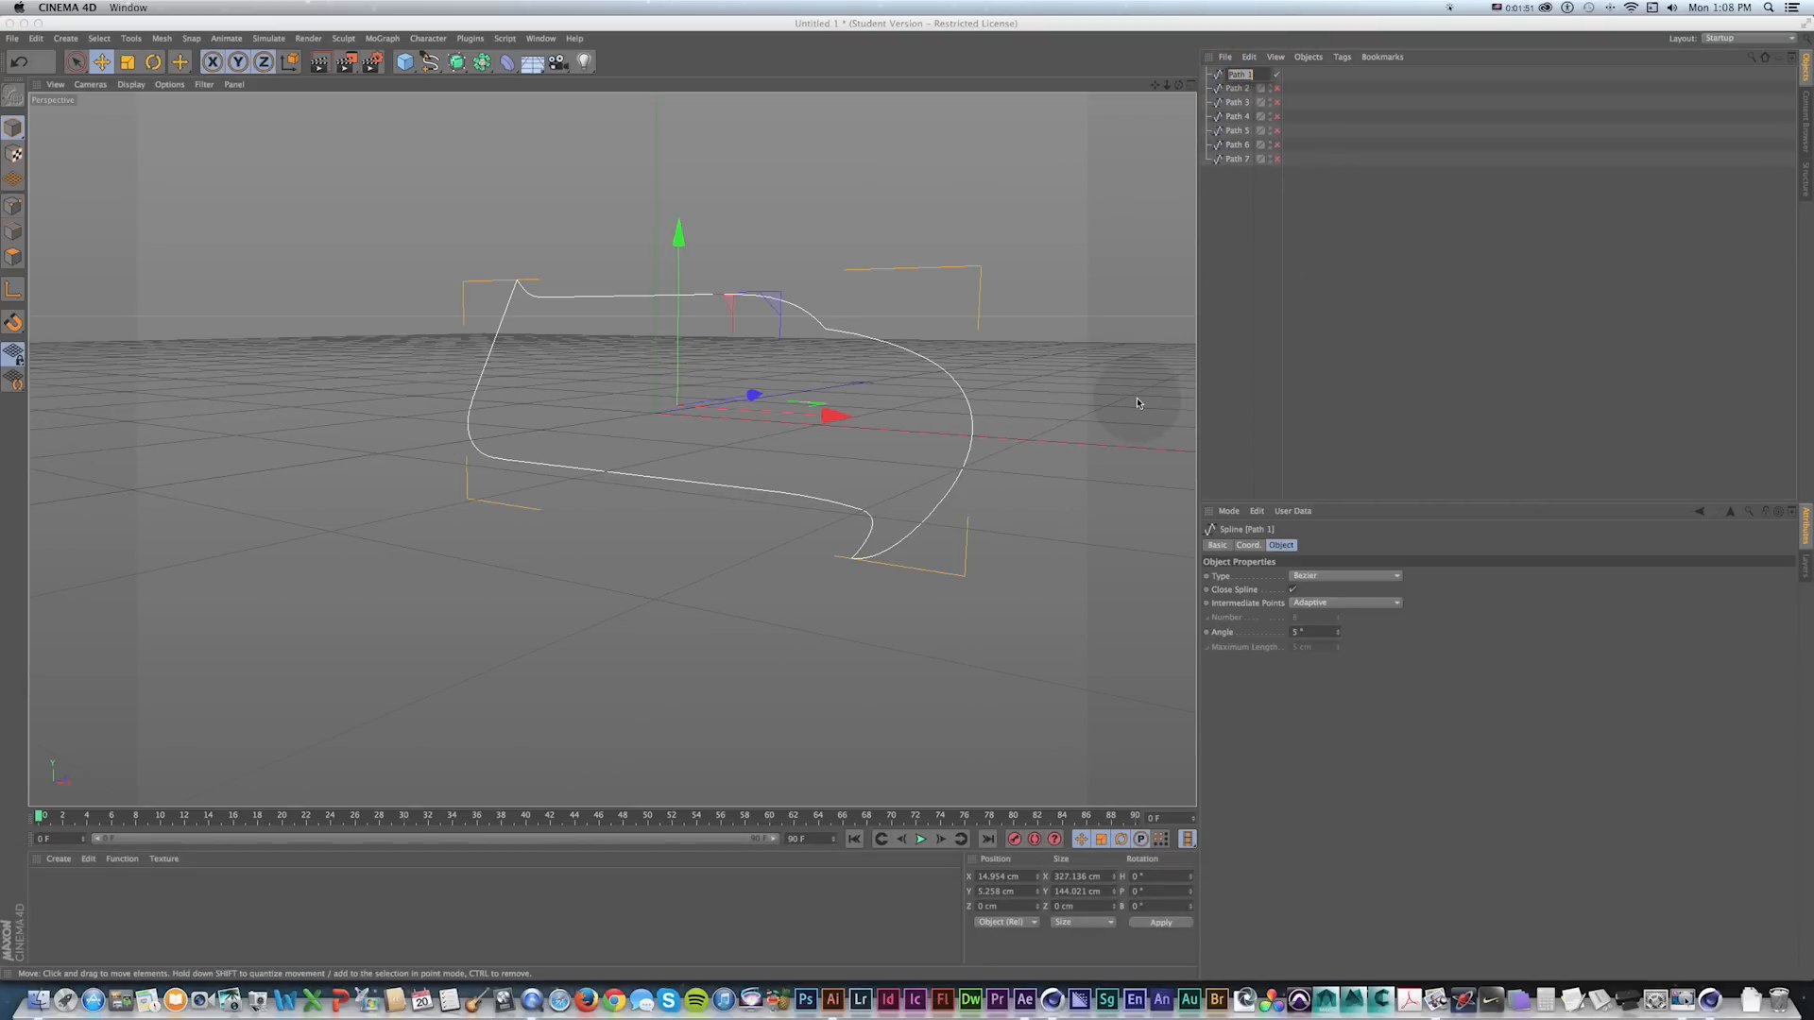
text(white)
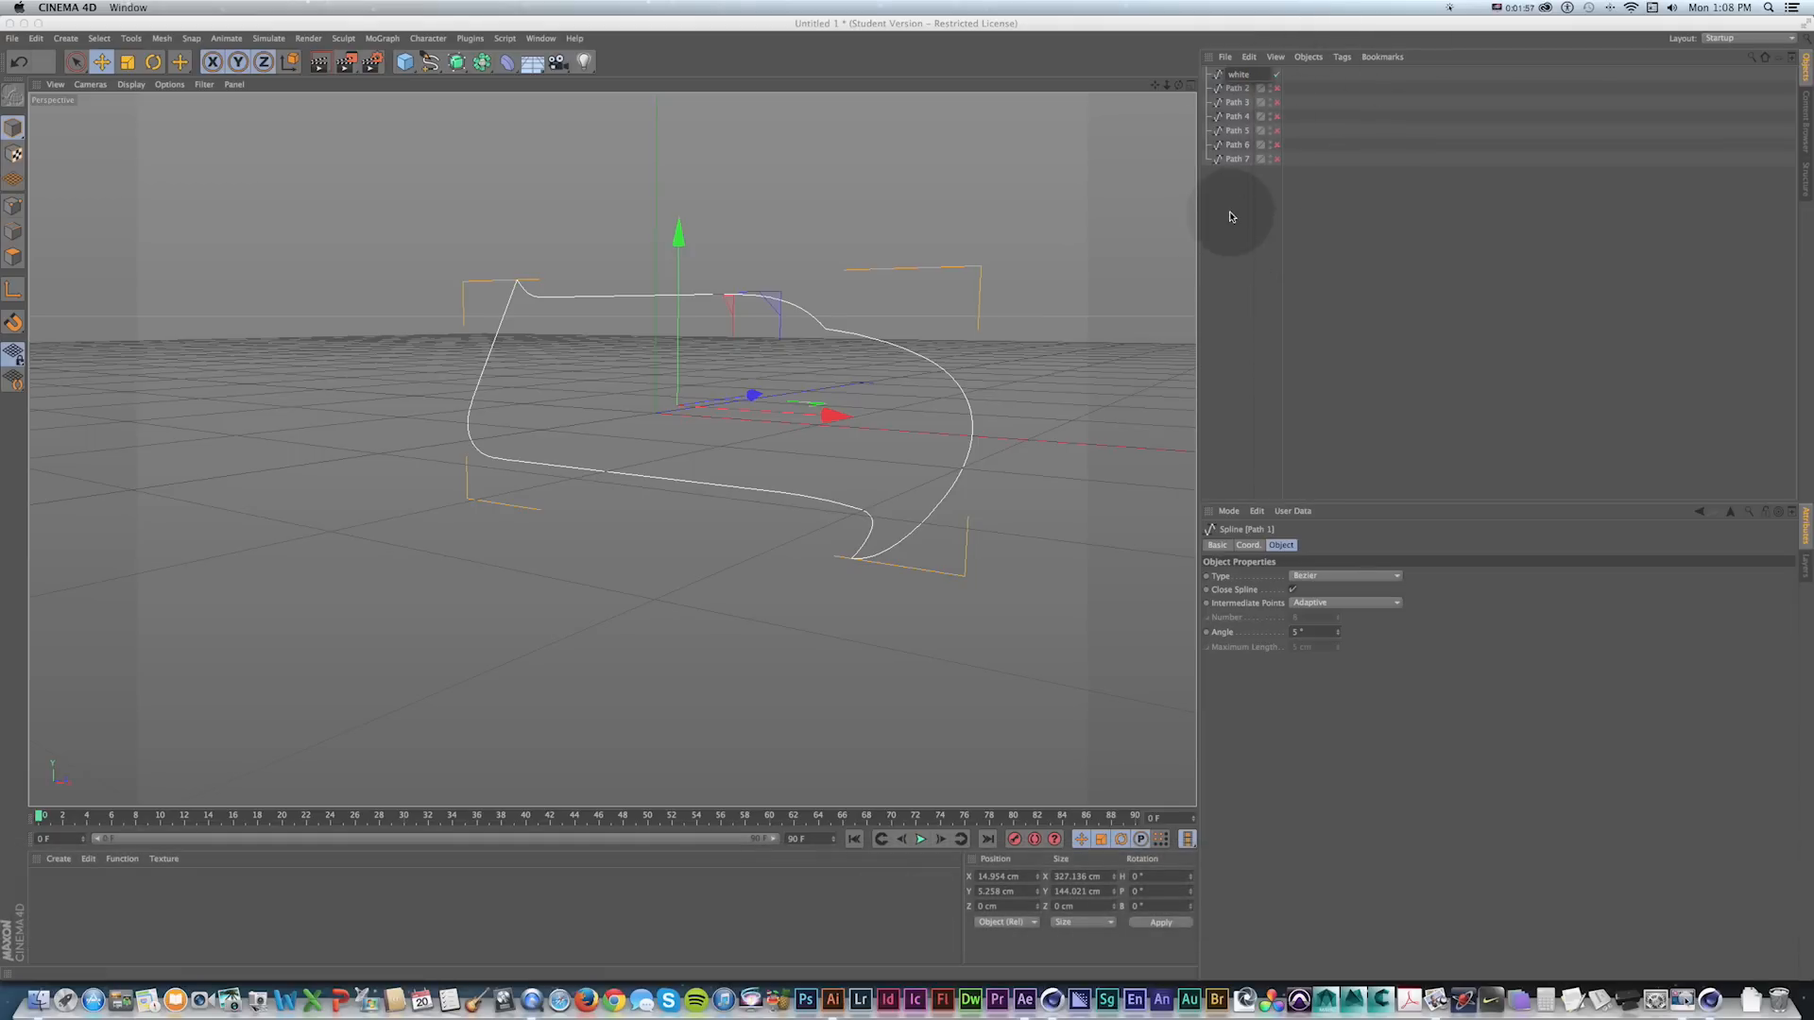
click(1241, 208)
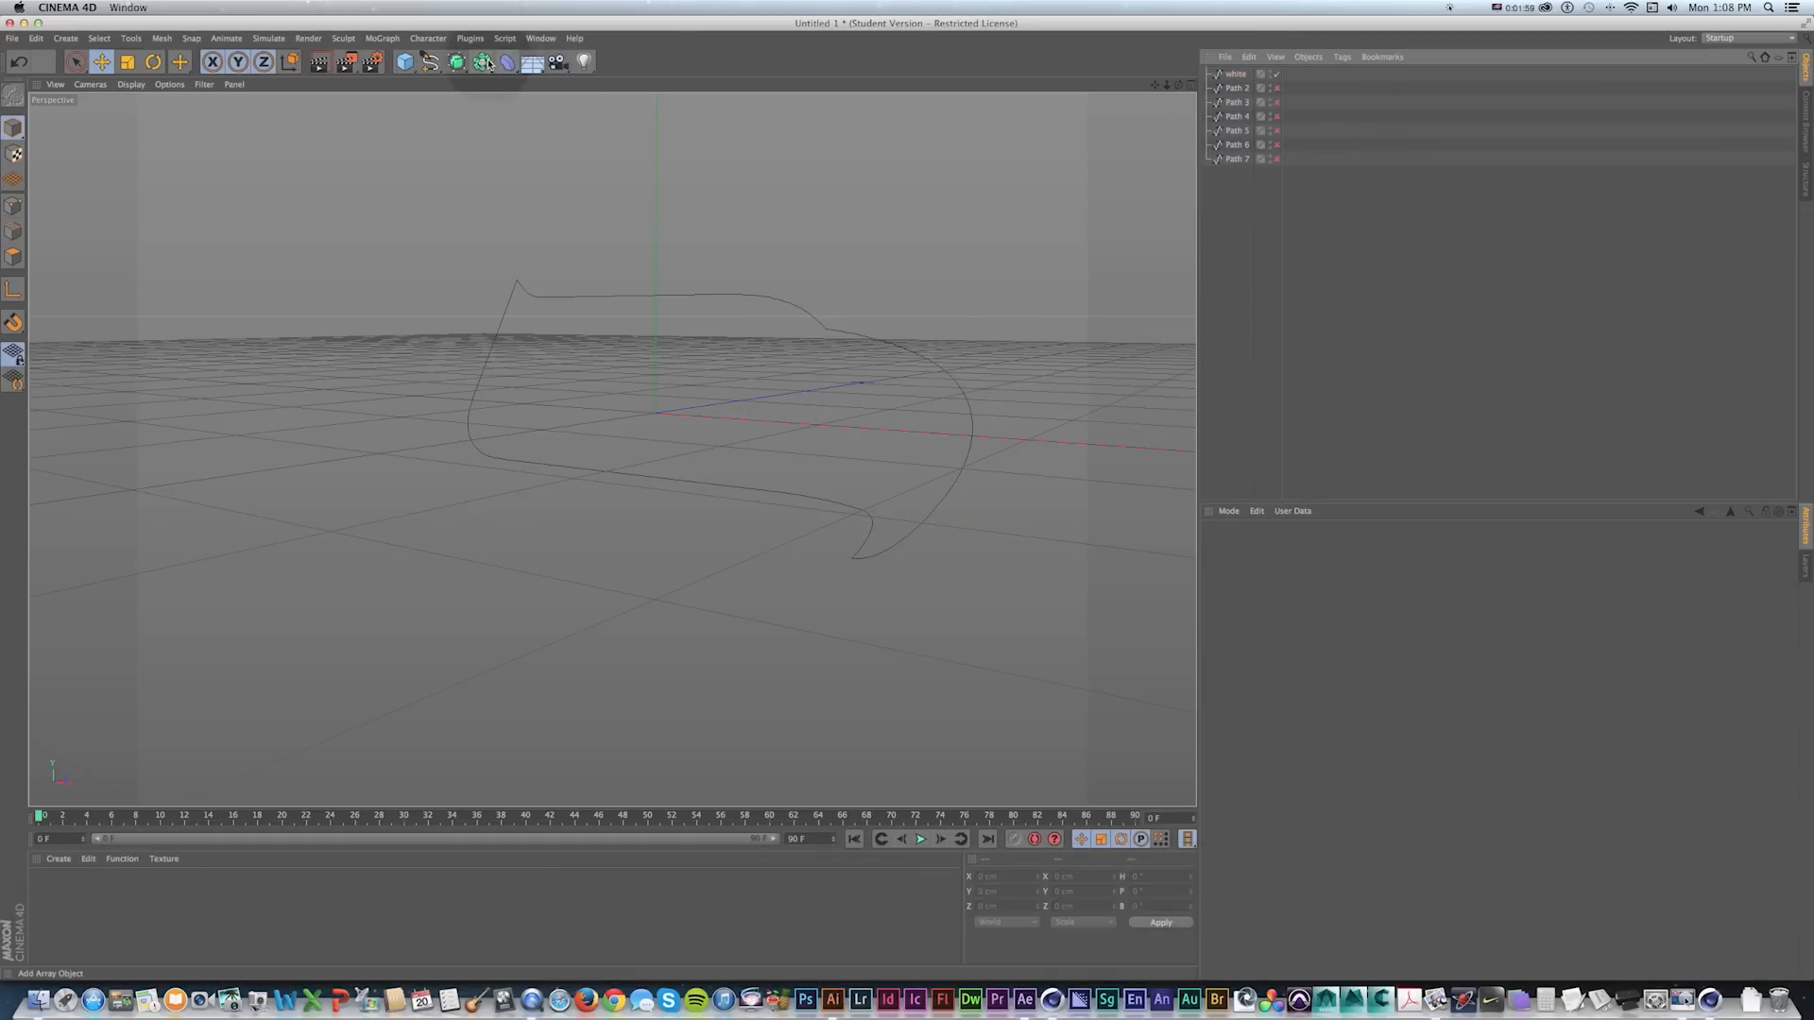
Add an Extrude object and nest the white spline inside it at the end of the object list.
drag(460, 64, 646, 85)
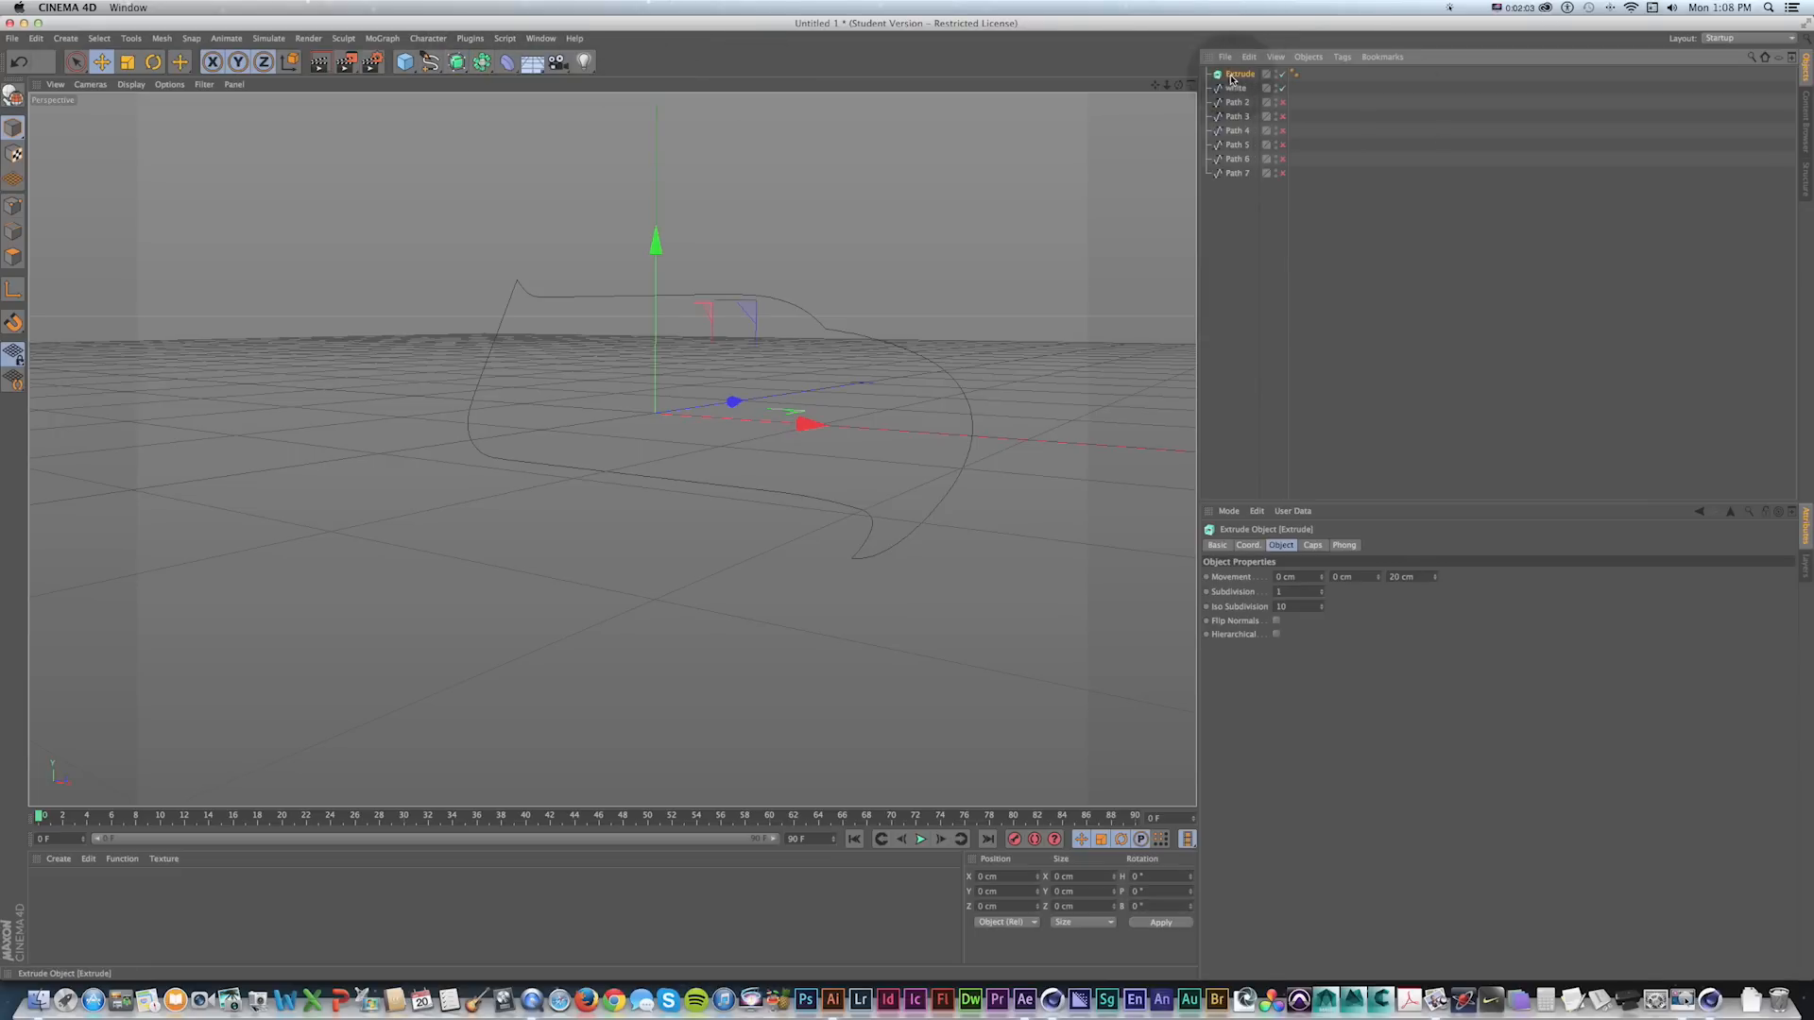
drag(1240, 80, 1245, 278)
key(1)
drag(792, 427, 883, 384)
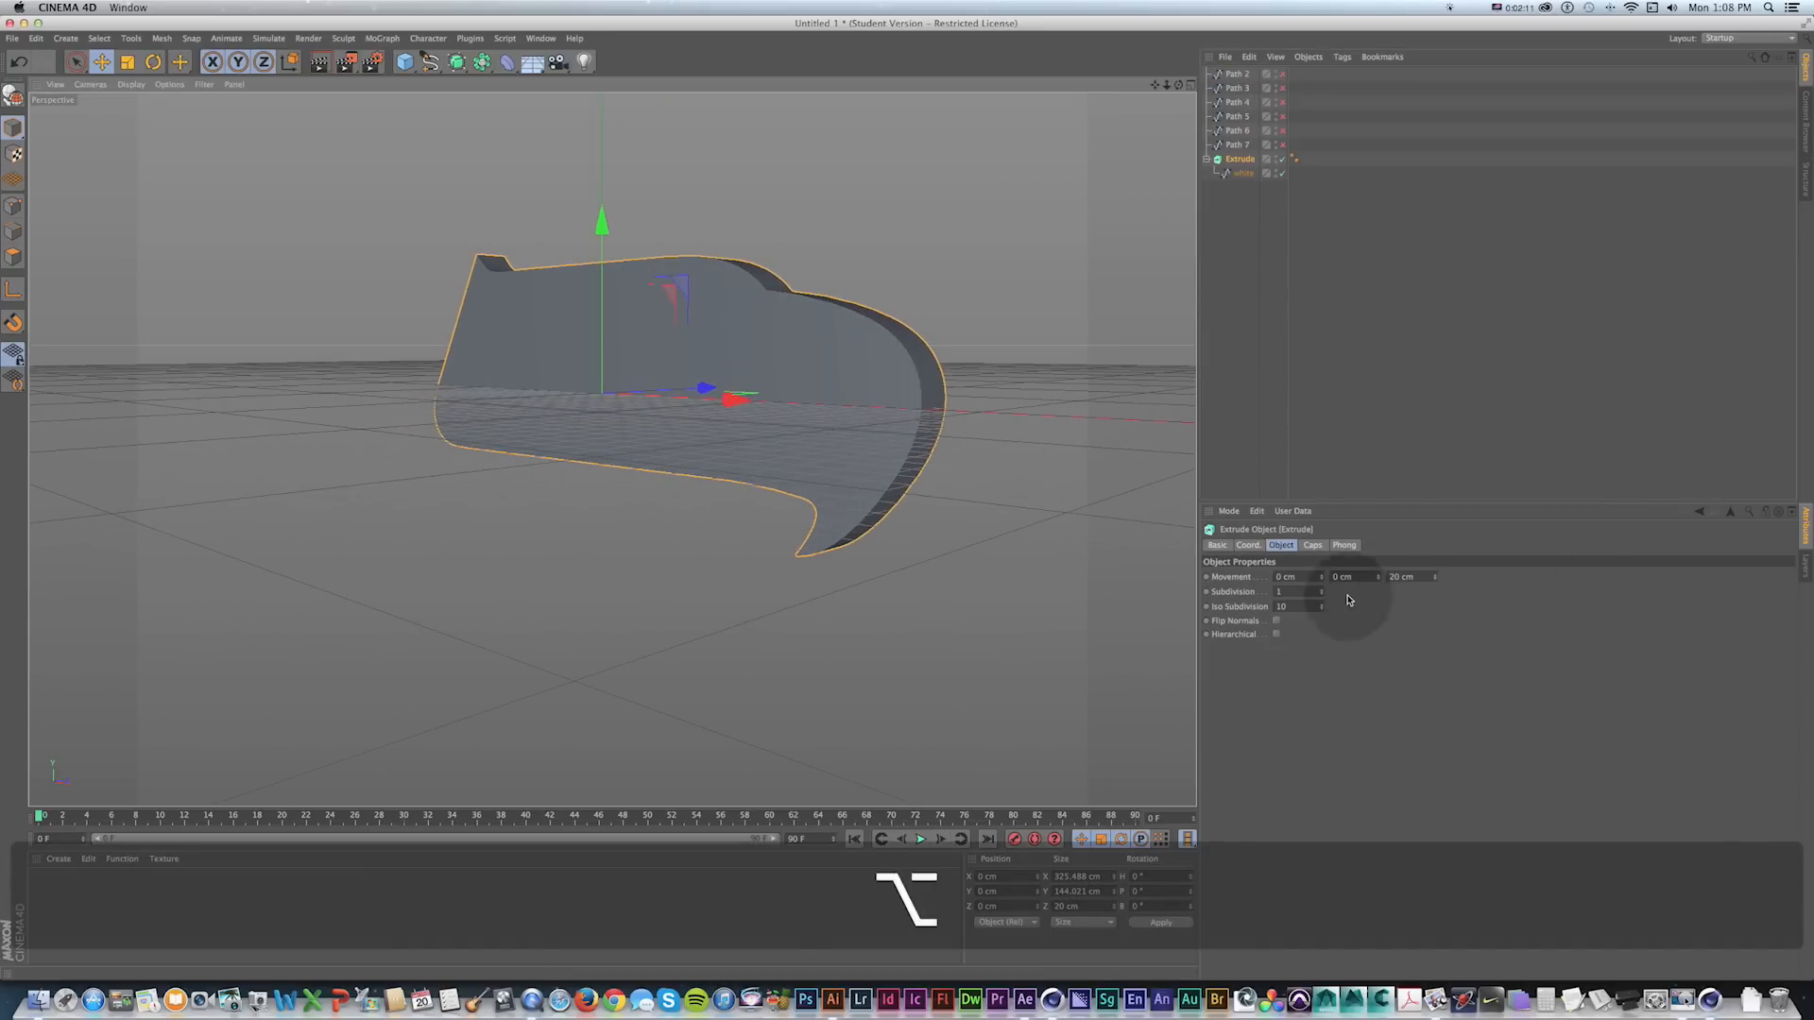
Set the Extrude object's Z movement to 60 cm.
double_click(1401, 576)
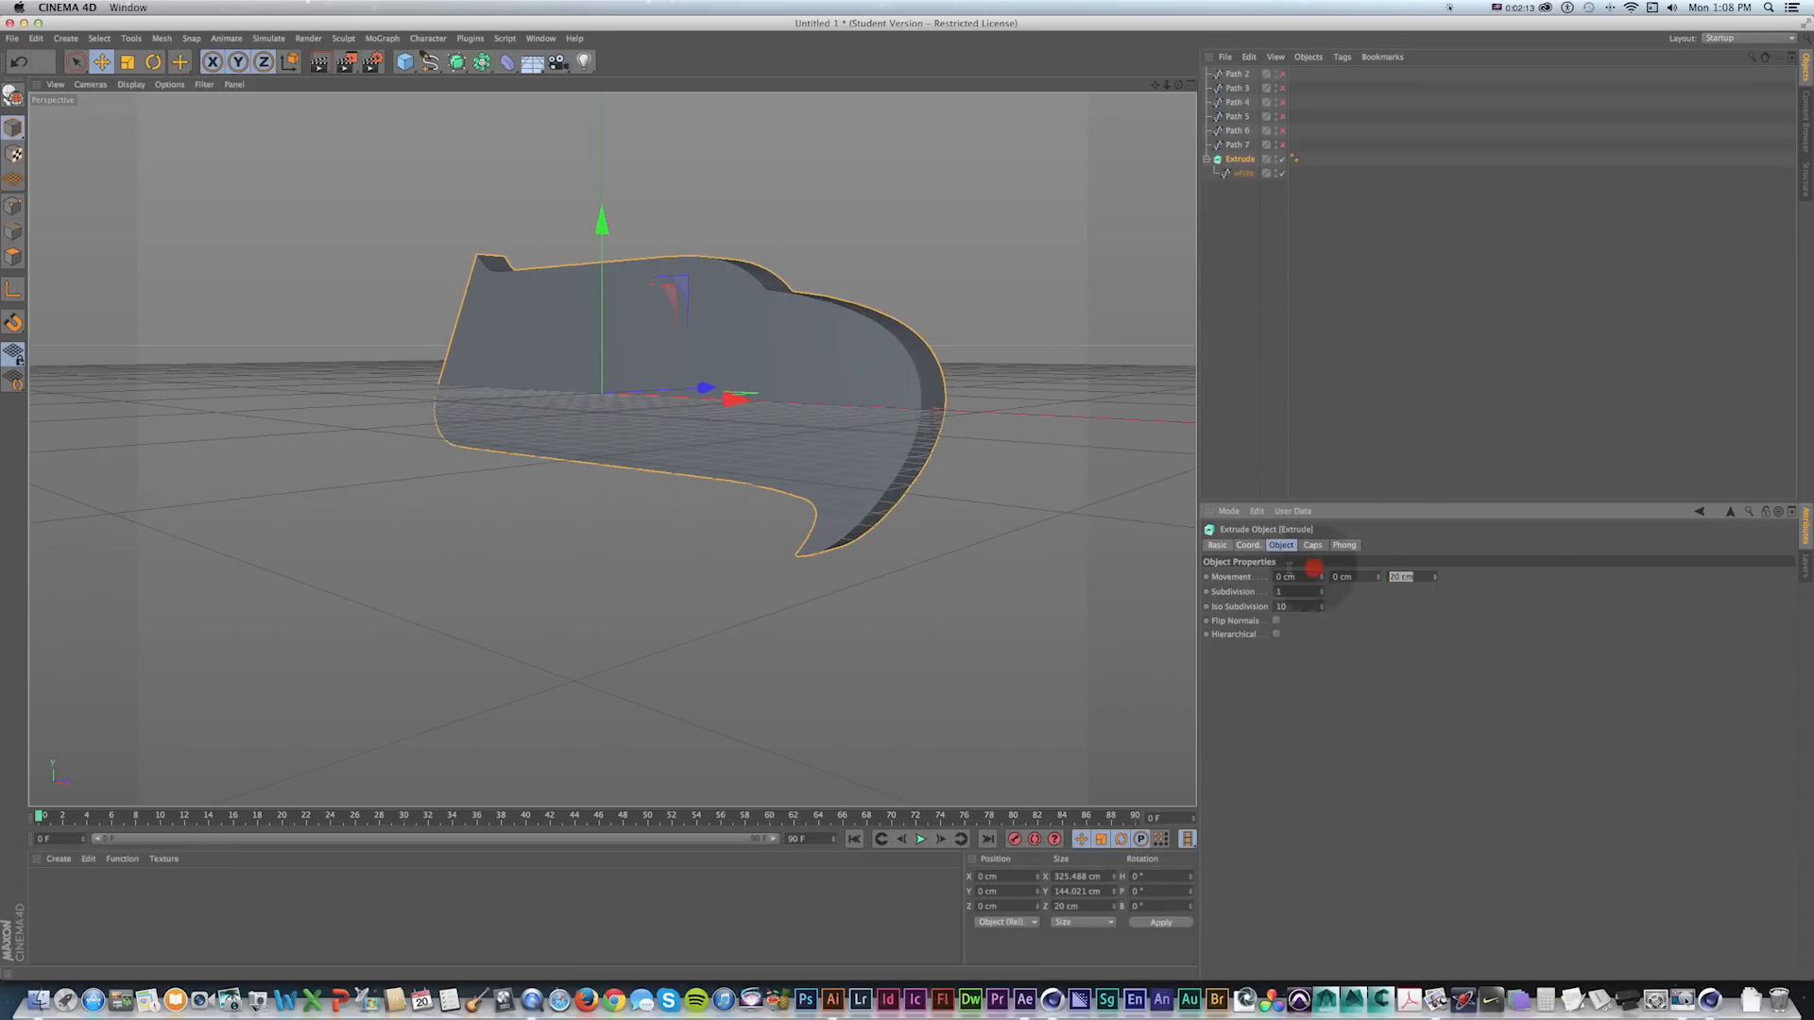
text(60)
key(Return)
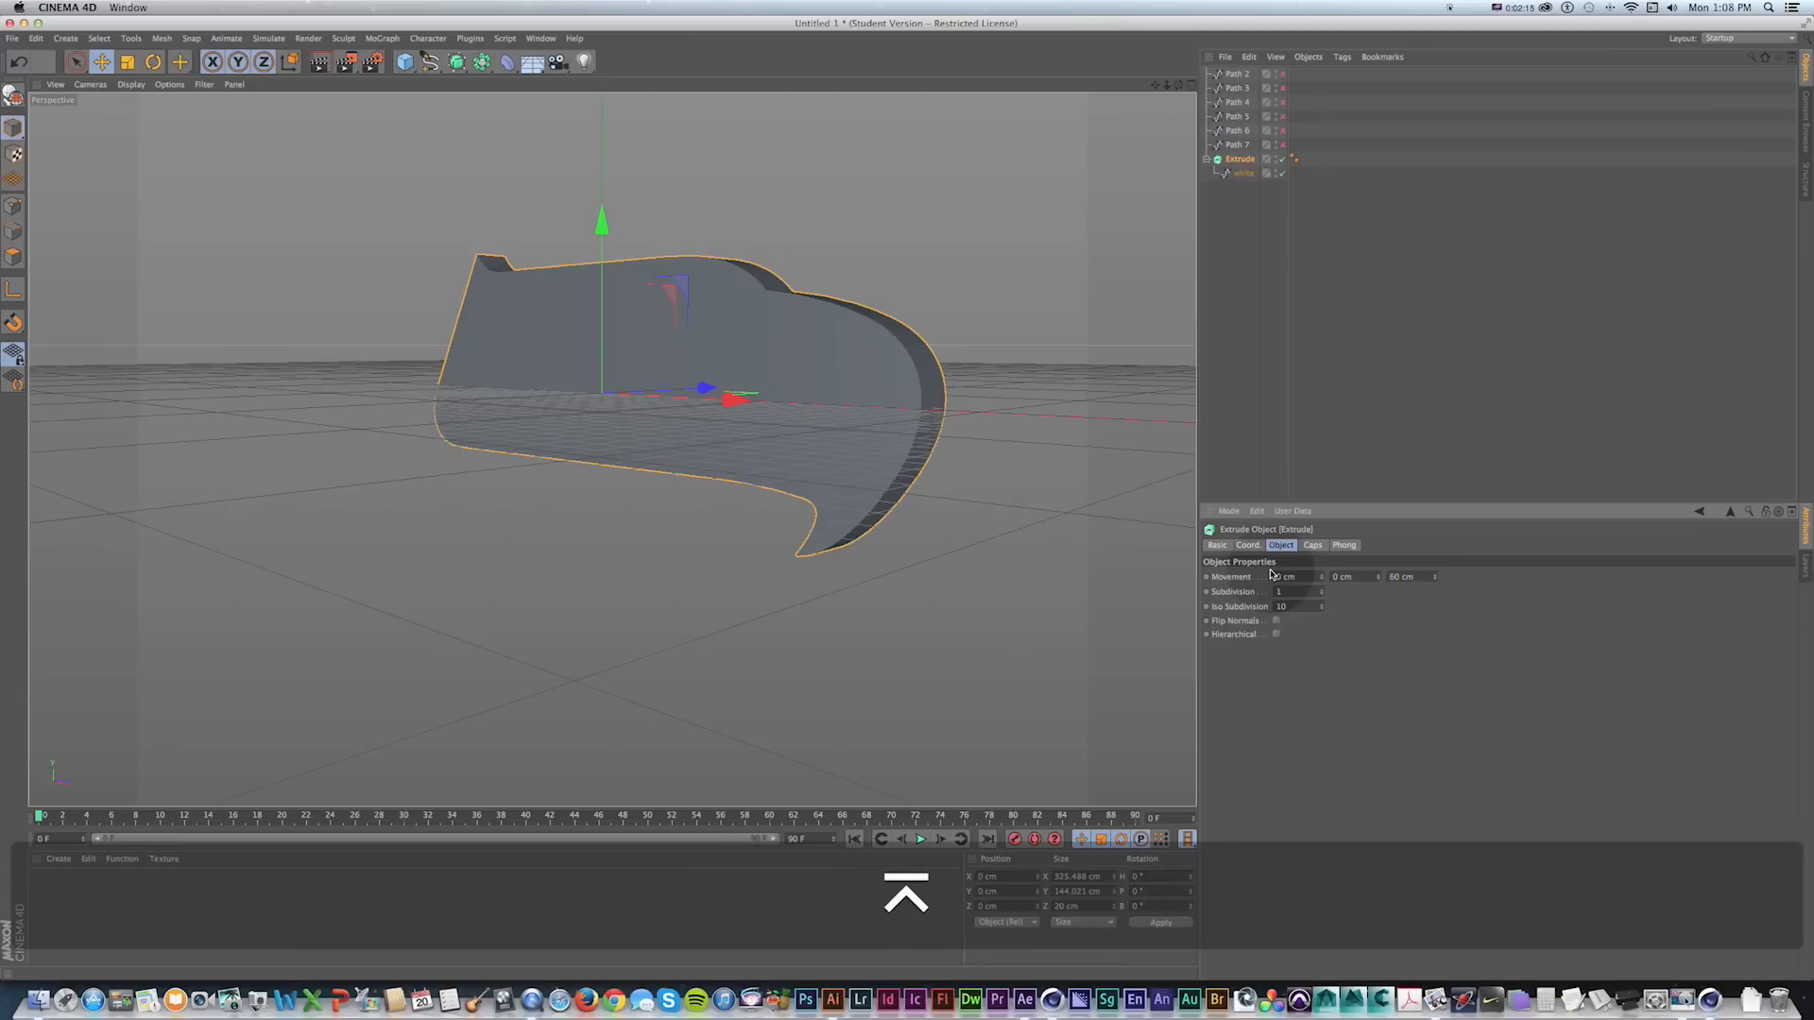
mouse_move(962, 406)
alt+mouse_down()
mouse_move(972, 344)
mouse_move(953, 418)
mouse_move(959, 401)
alt+mouse_up()
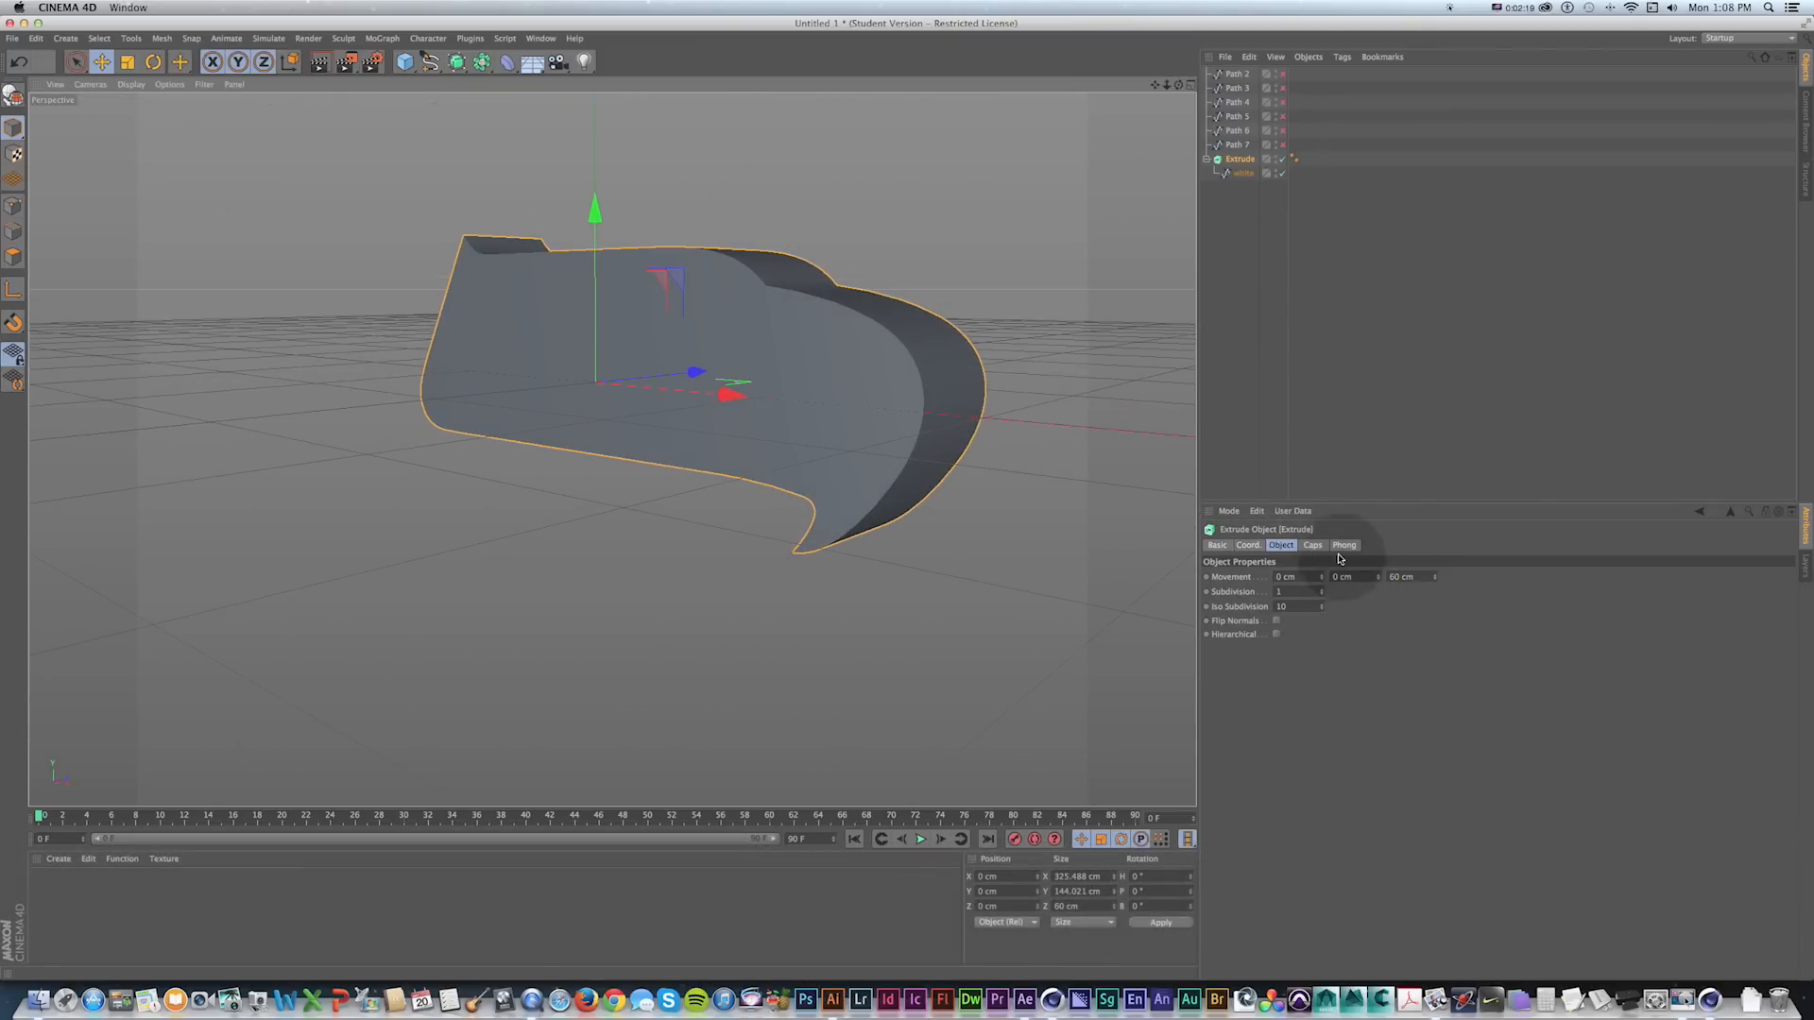
Set both the start and end caps of the Extrude object to Fillet Cap.
click(1313, 545)
click(1305, 574)
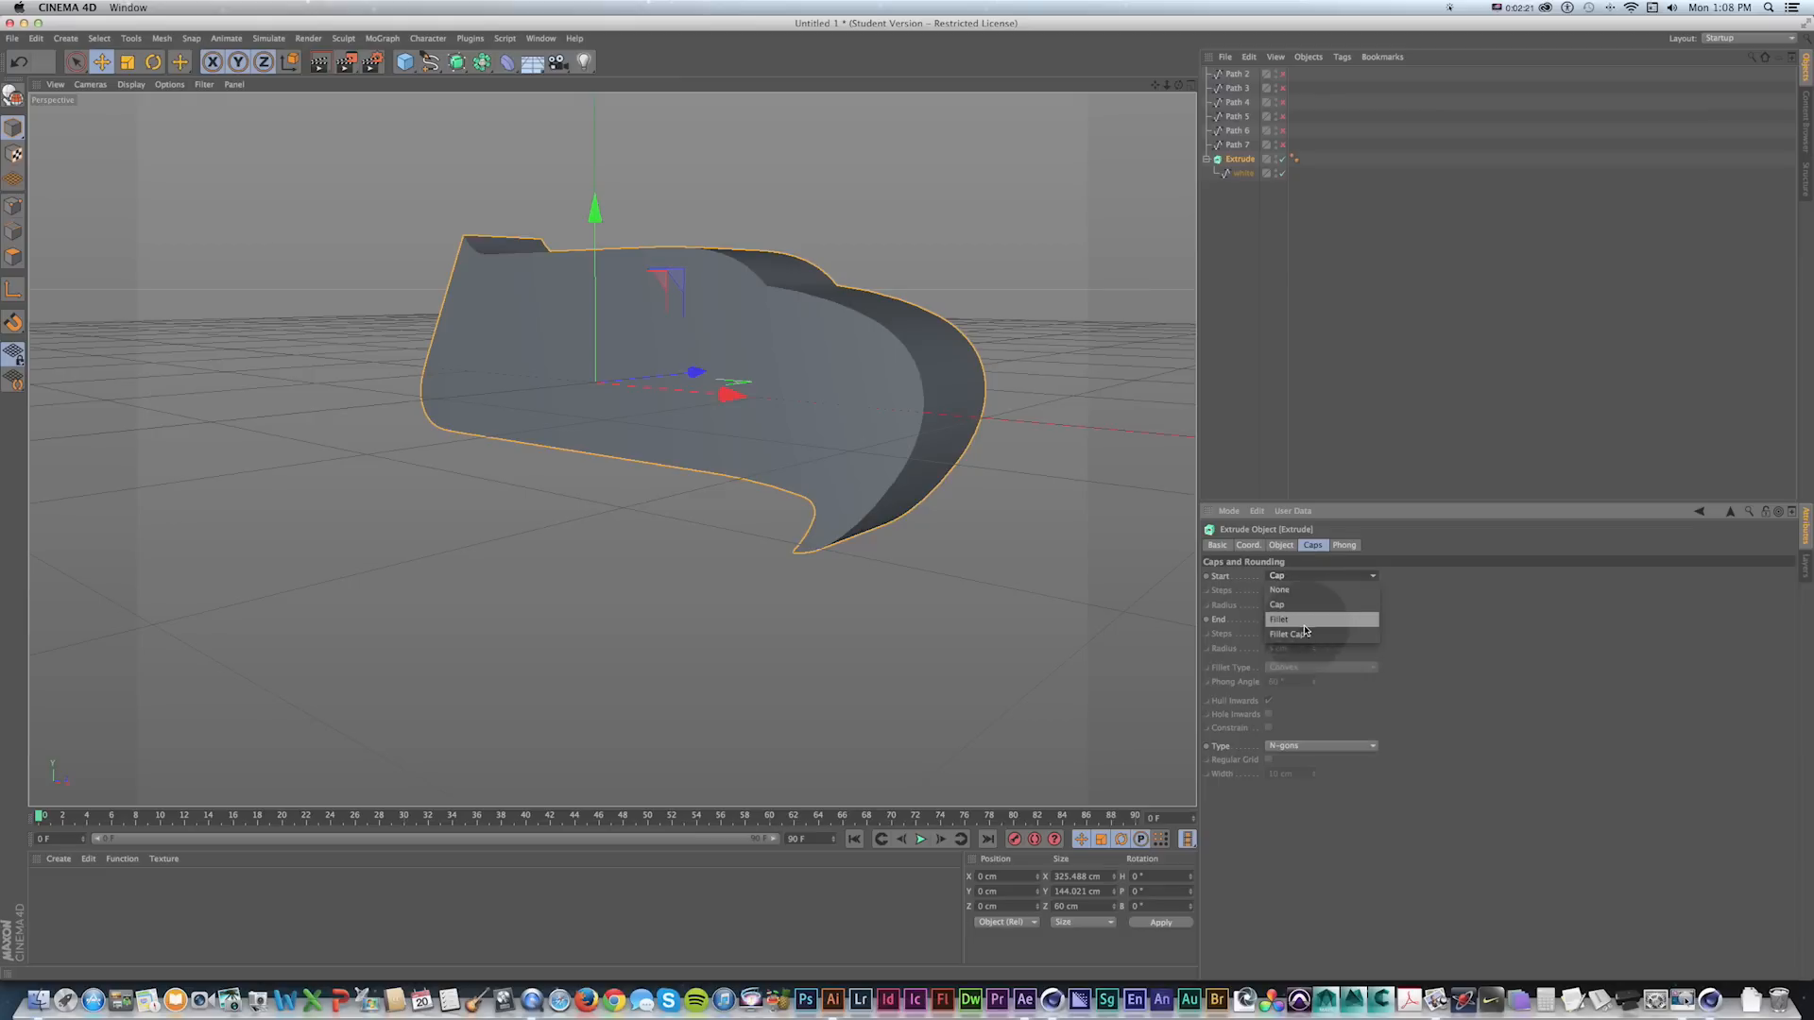
click(1305, 633)
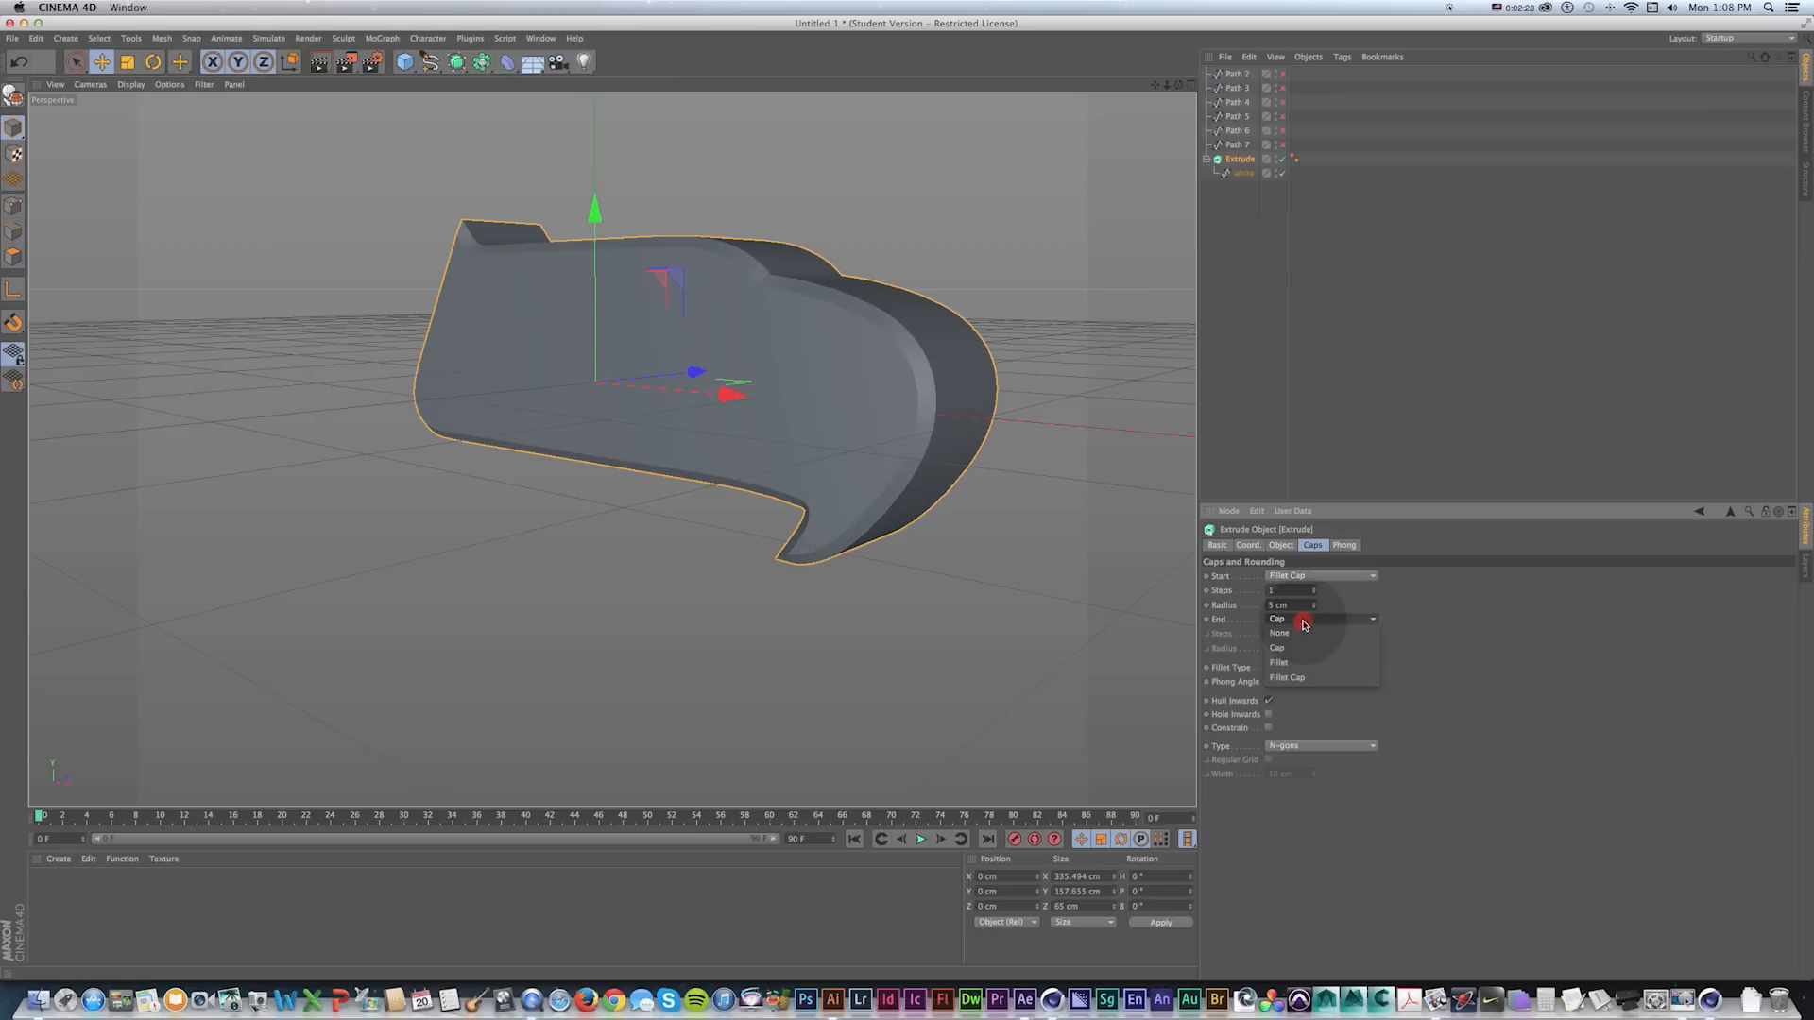
click(1288, 677)
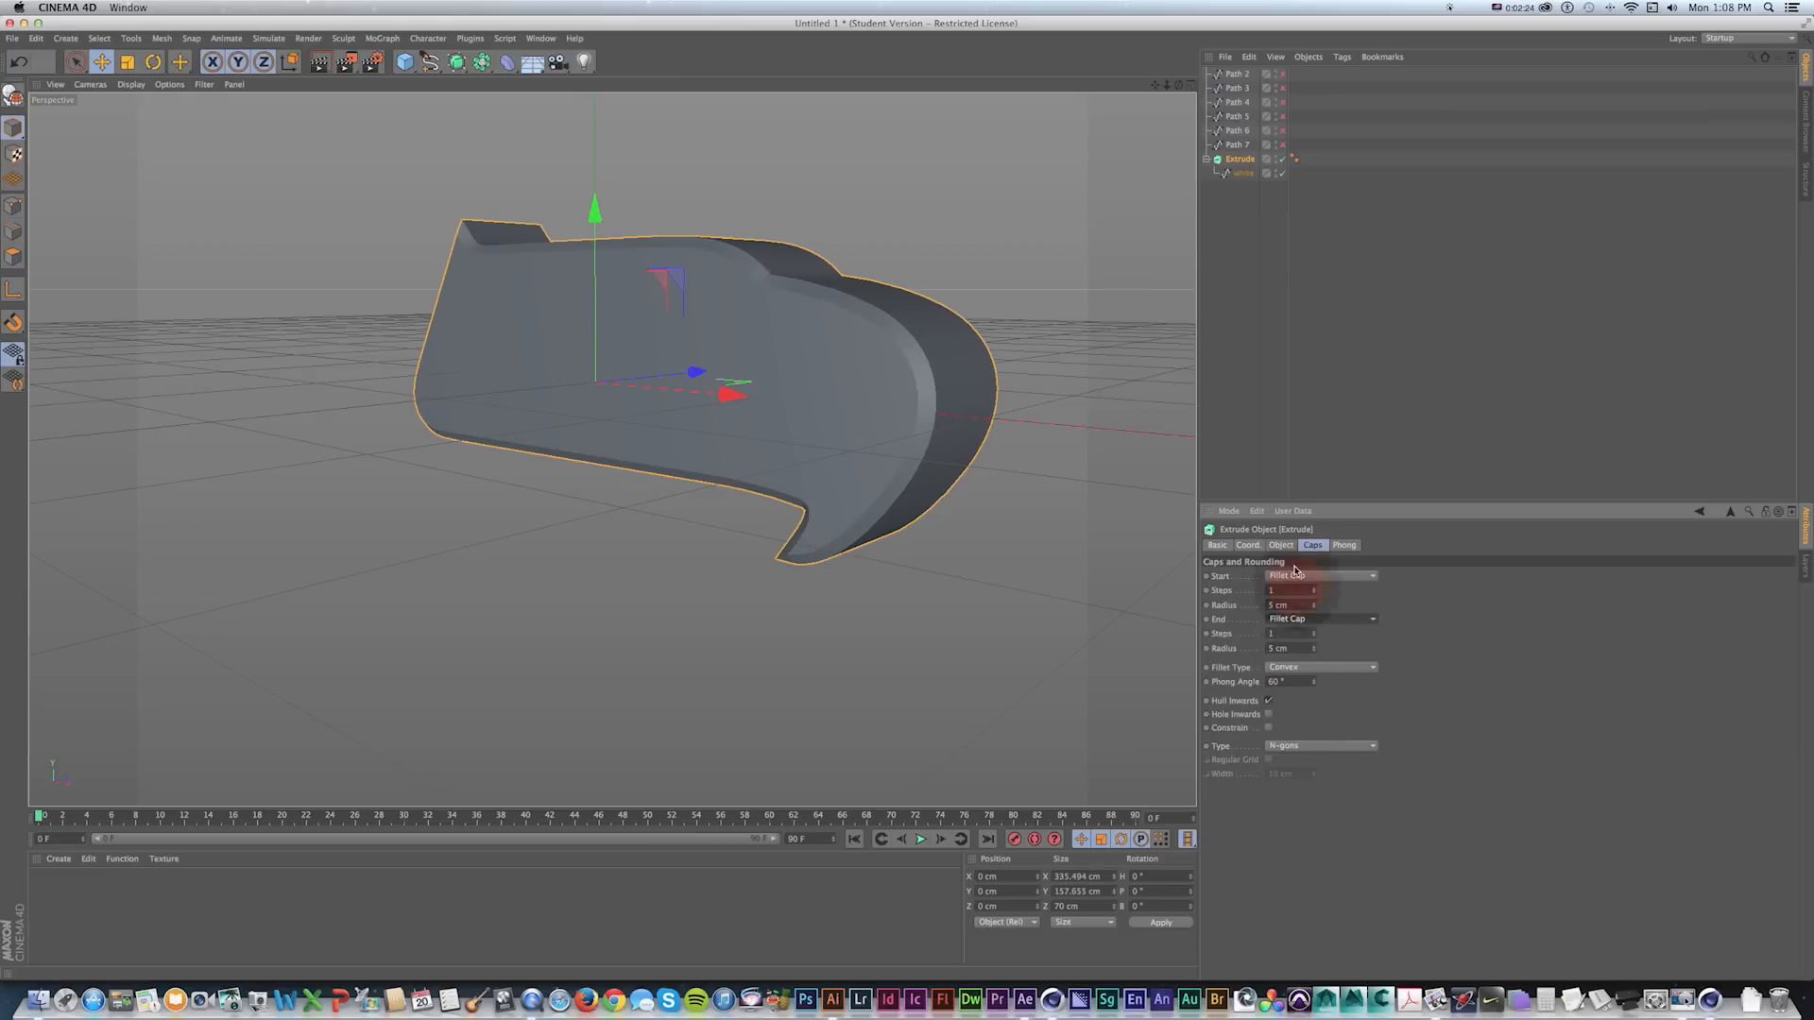
Give the start and end fillet caps 2 steps and a radius of 2 cm each.
click(1293, 667)
click(1273, 590)
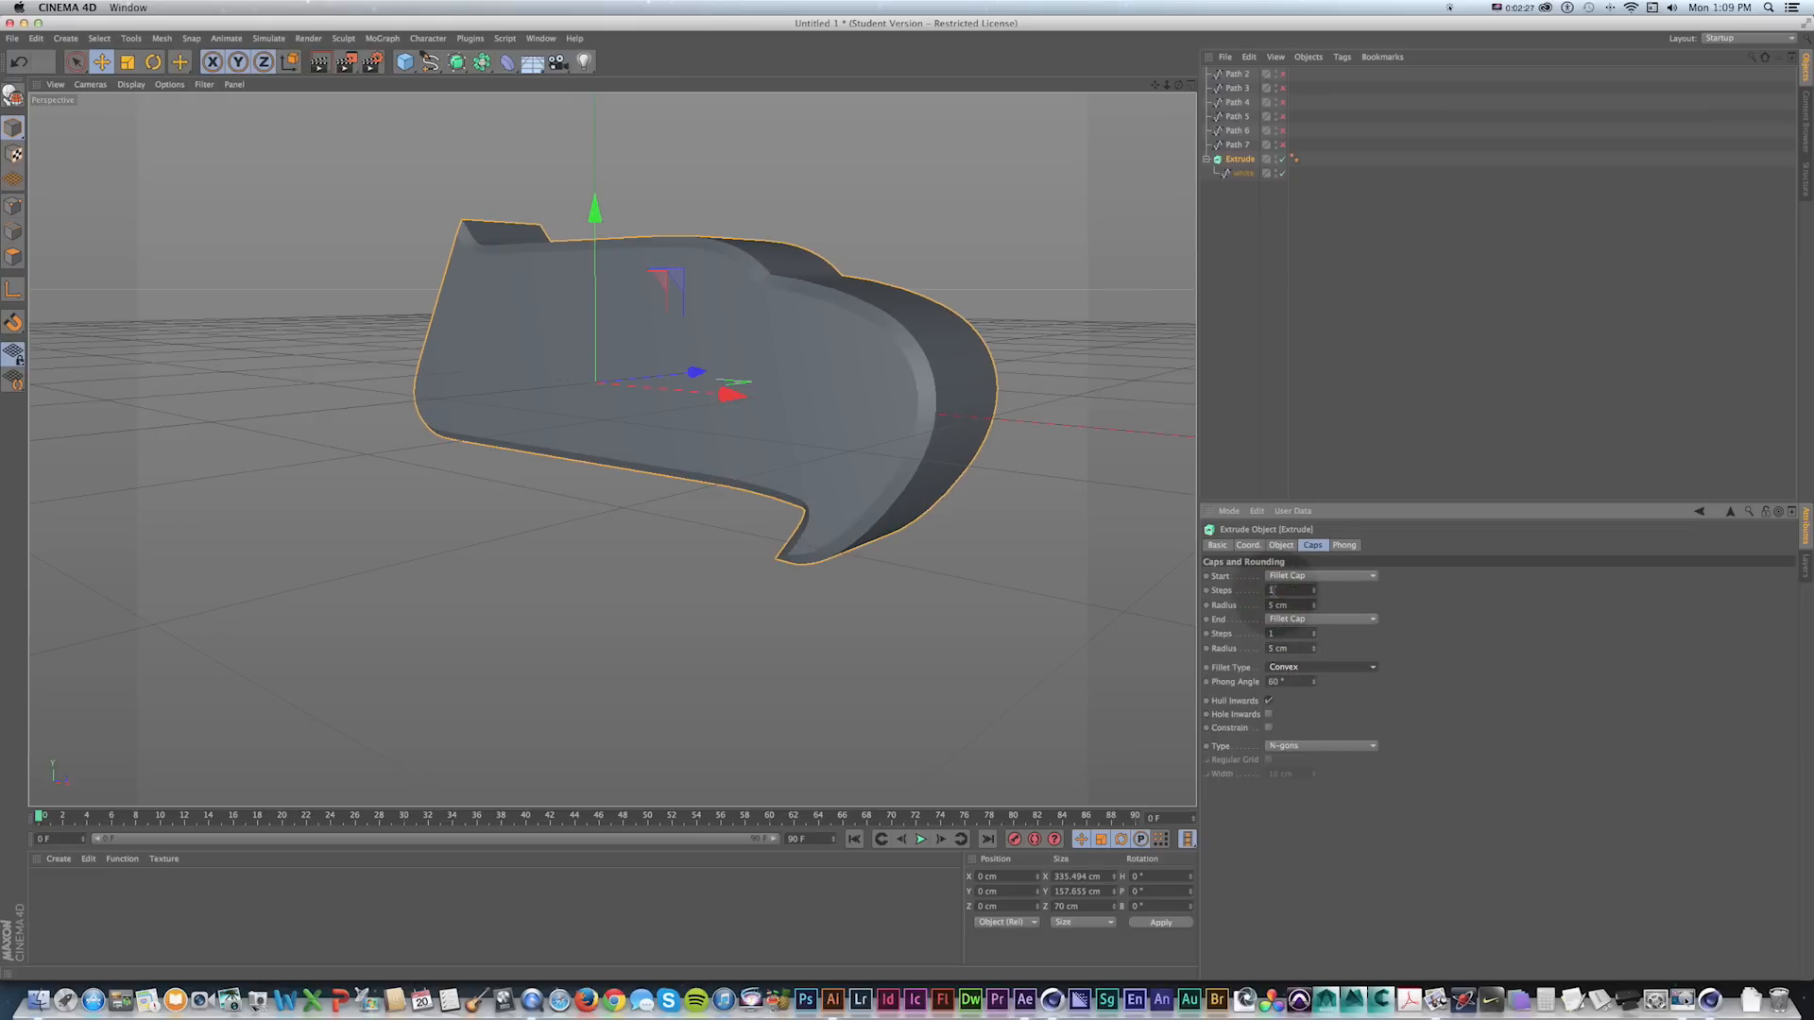
click(1277, 606)
text(22)
click(1277, 648)
text(2)
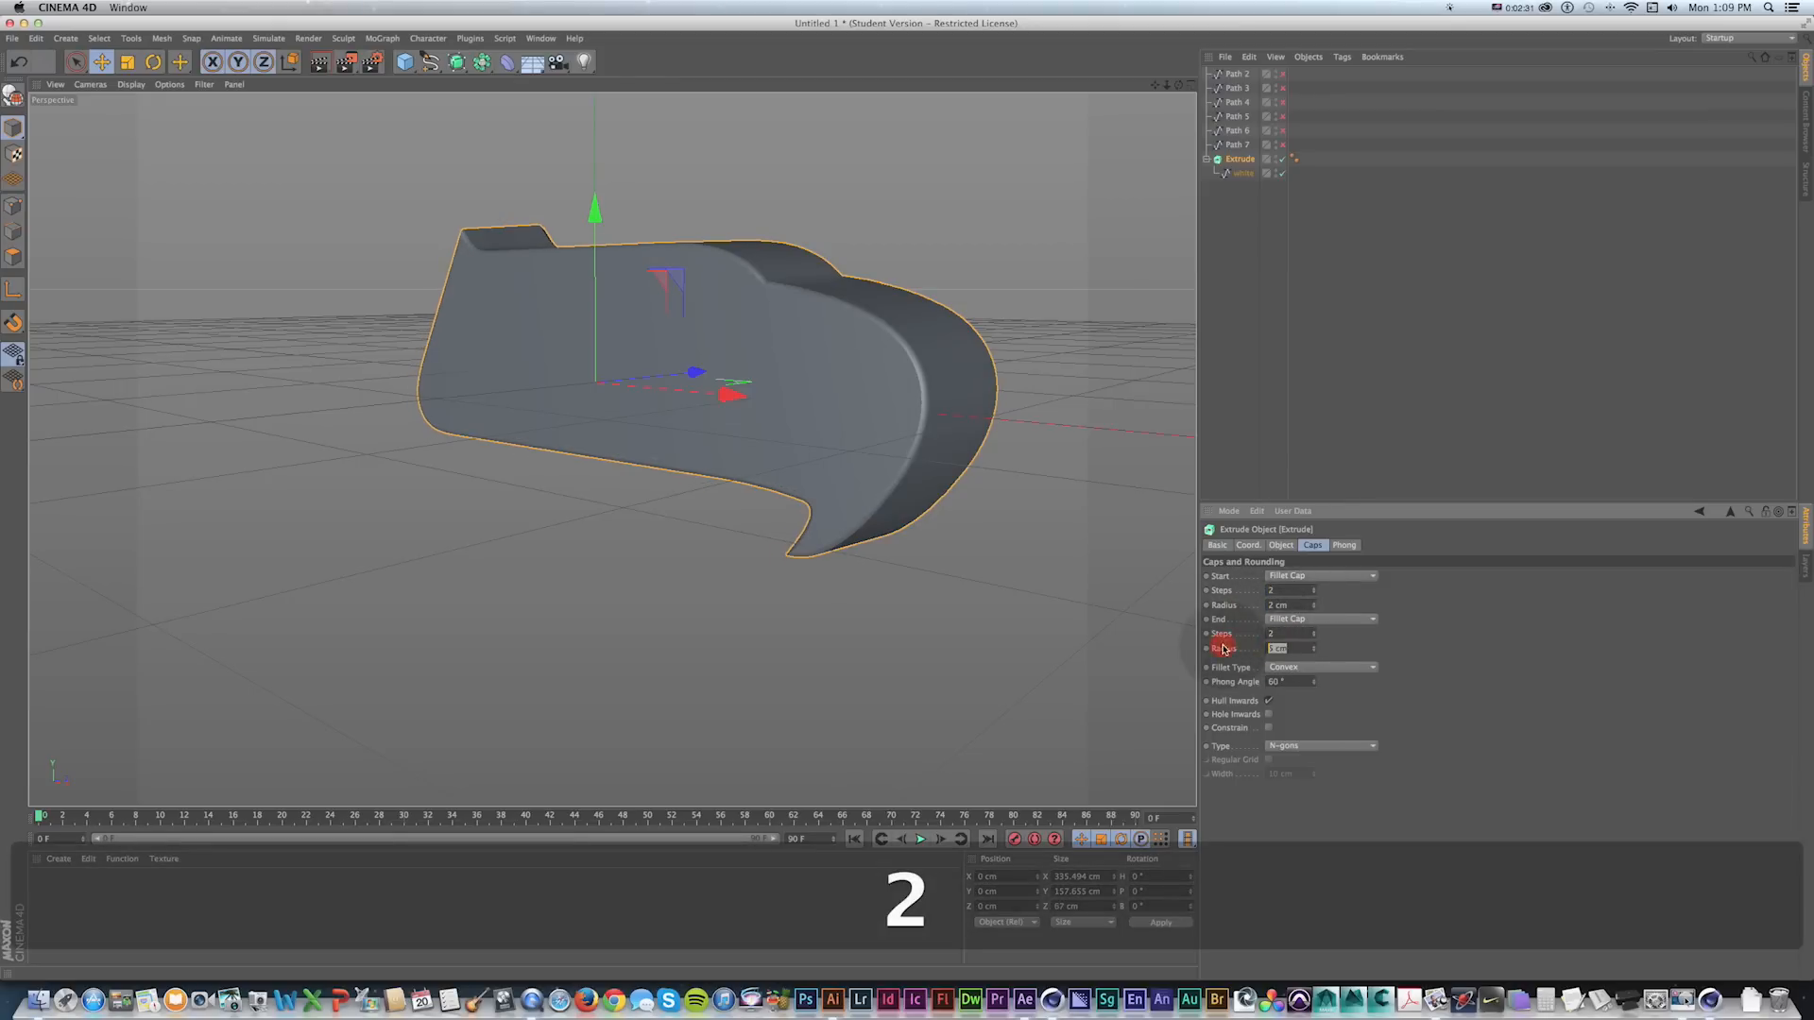
Try the Concave, Half Circle and 1 Step fillet types on the extrusion's caps and return to Convex.
alt+drag(899, 453, 834, 457)
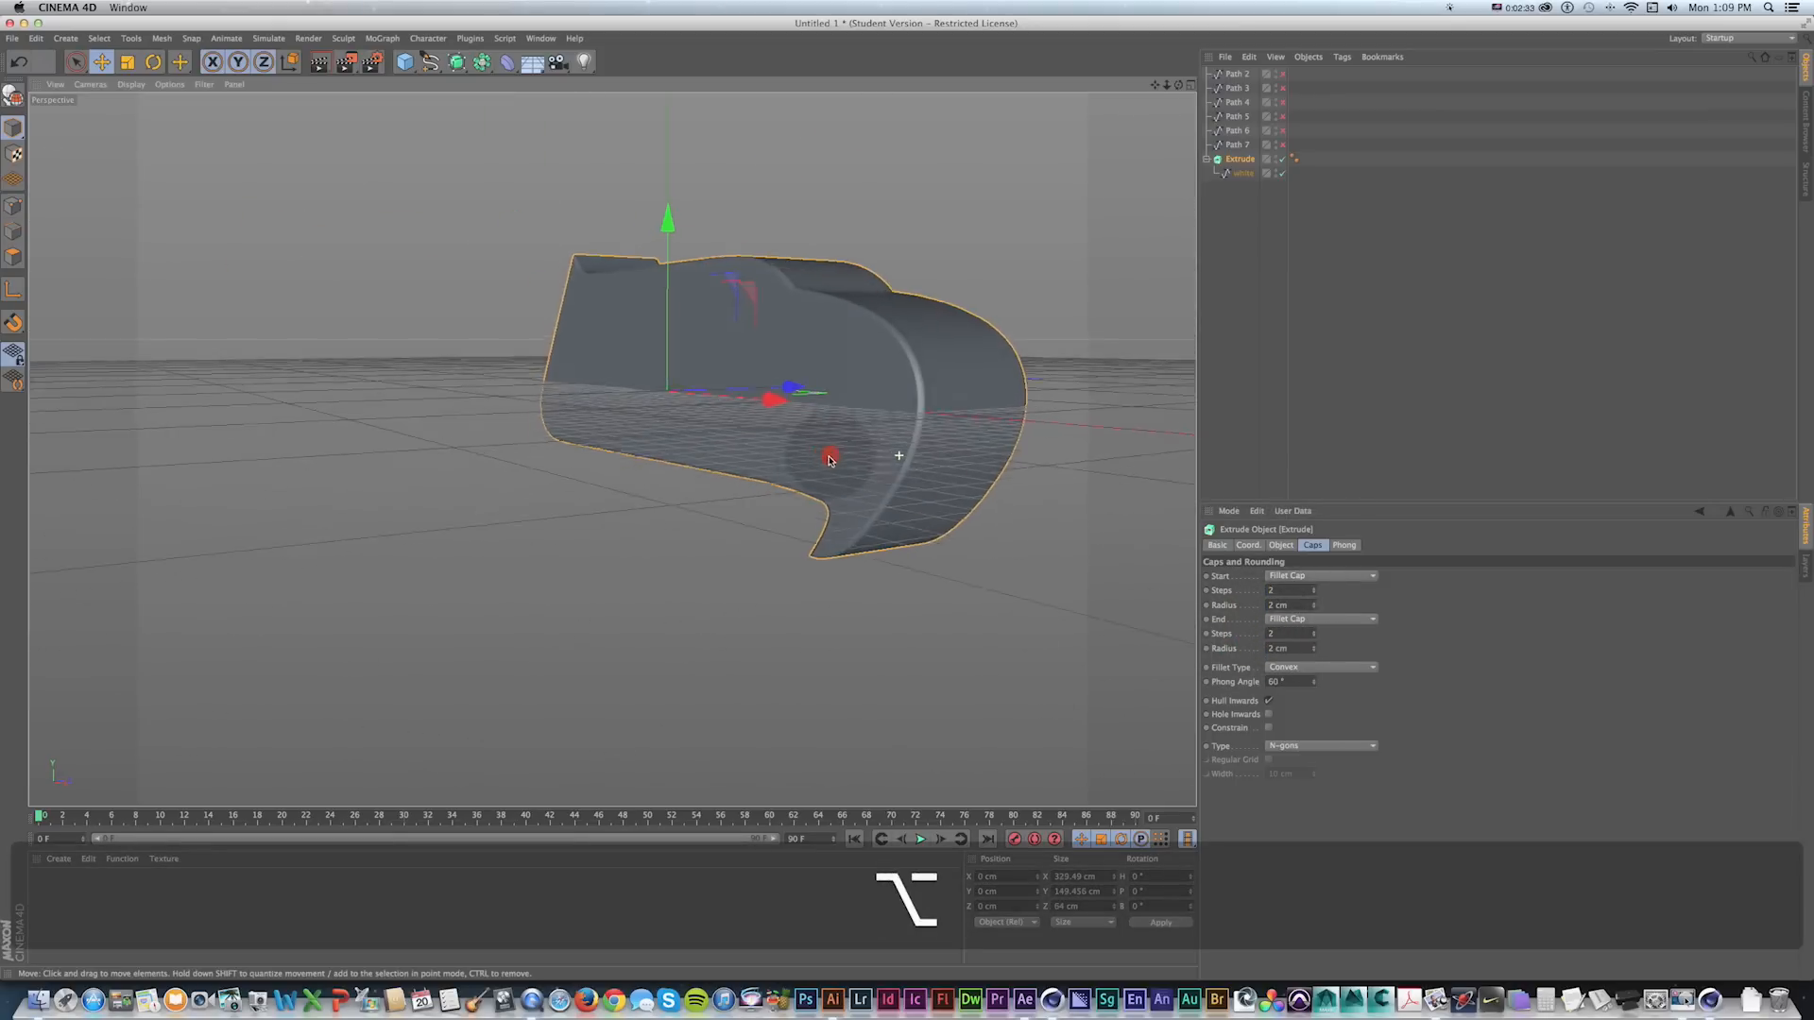
scroll(975, 392, up, 4)
scroll(890, 386, up, 2)
scroll(890, 385, up, 1)
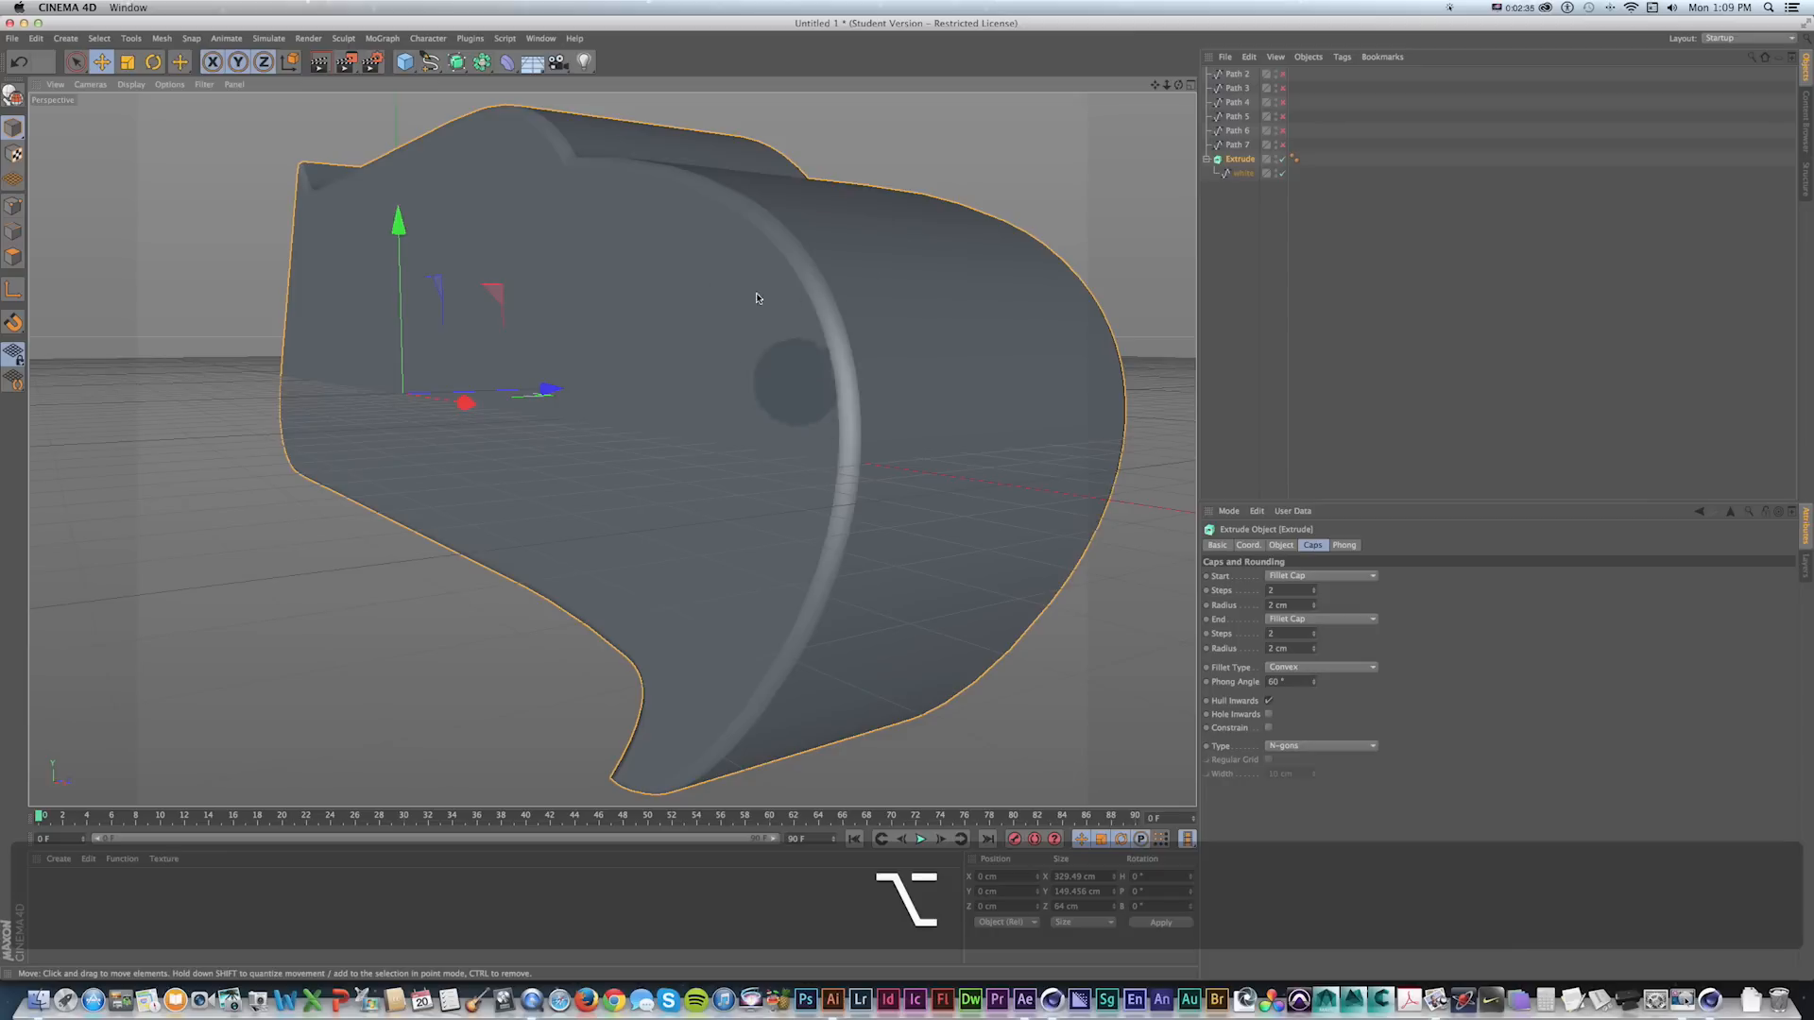
alt+drag(845, 459, 929, 351)
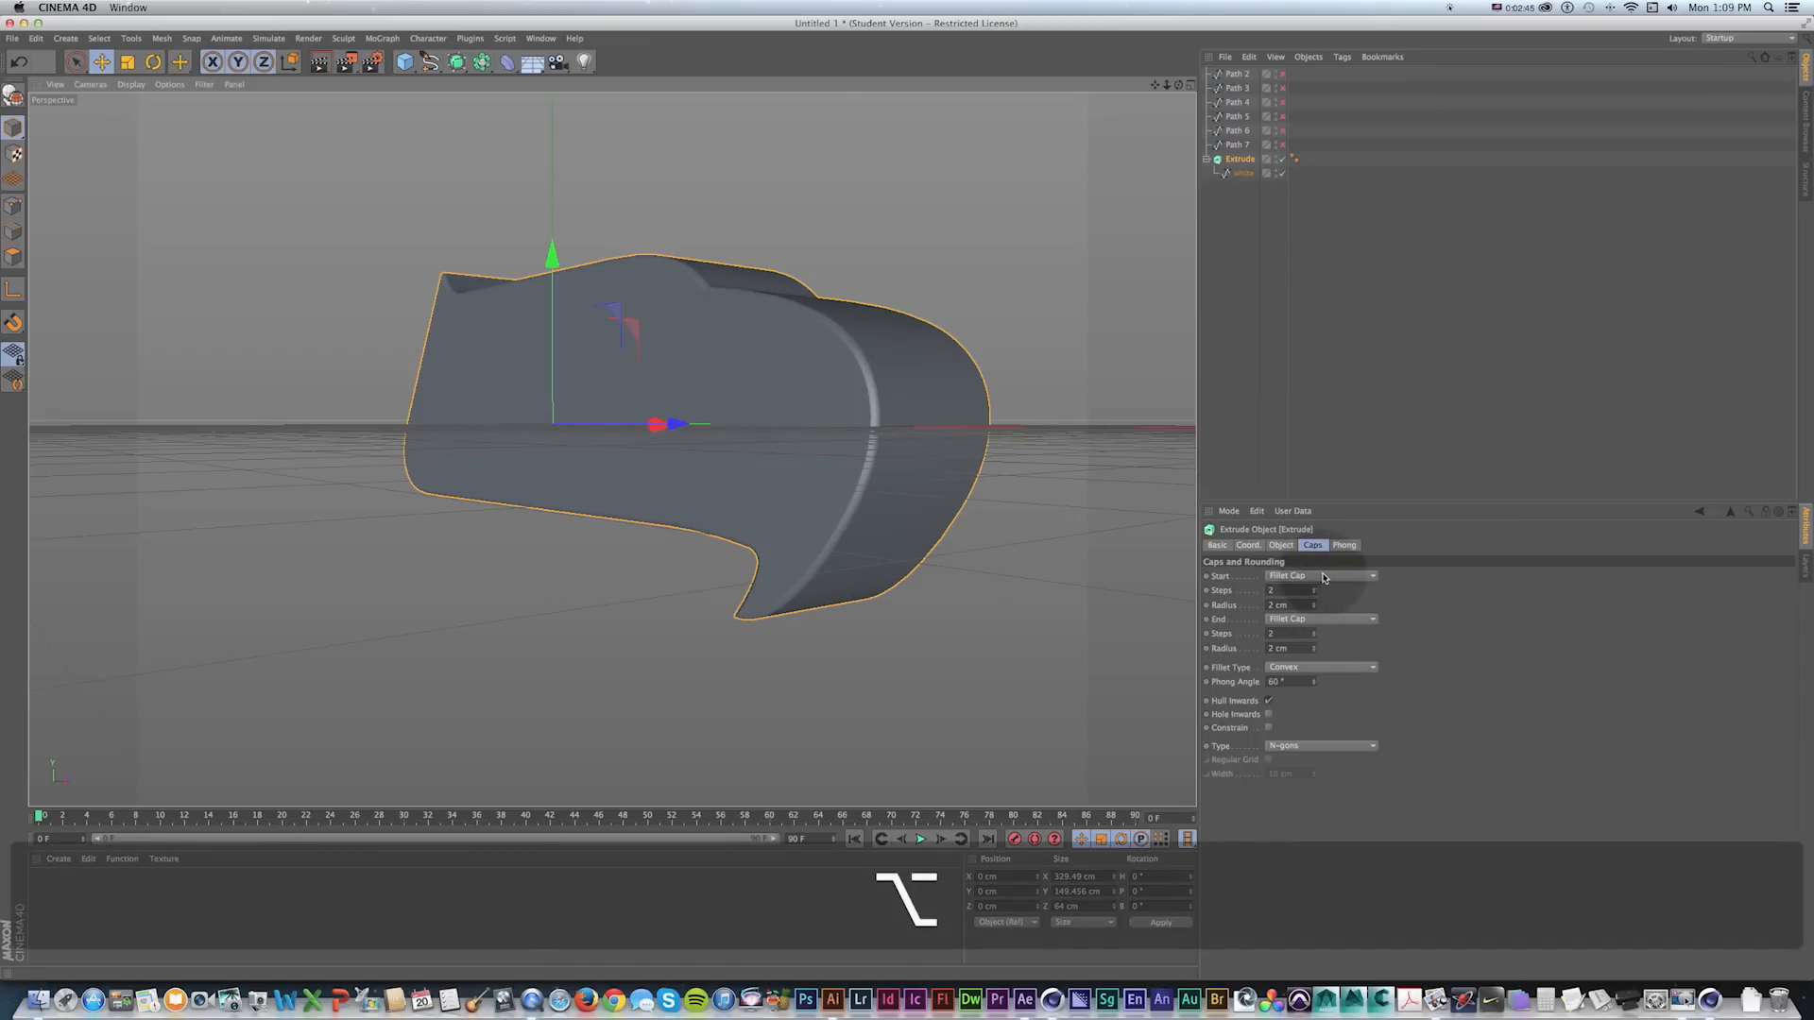
click(1318, 666)
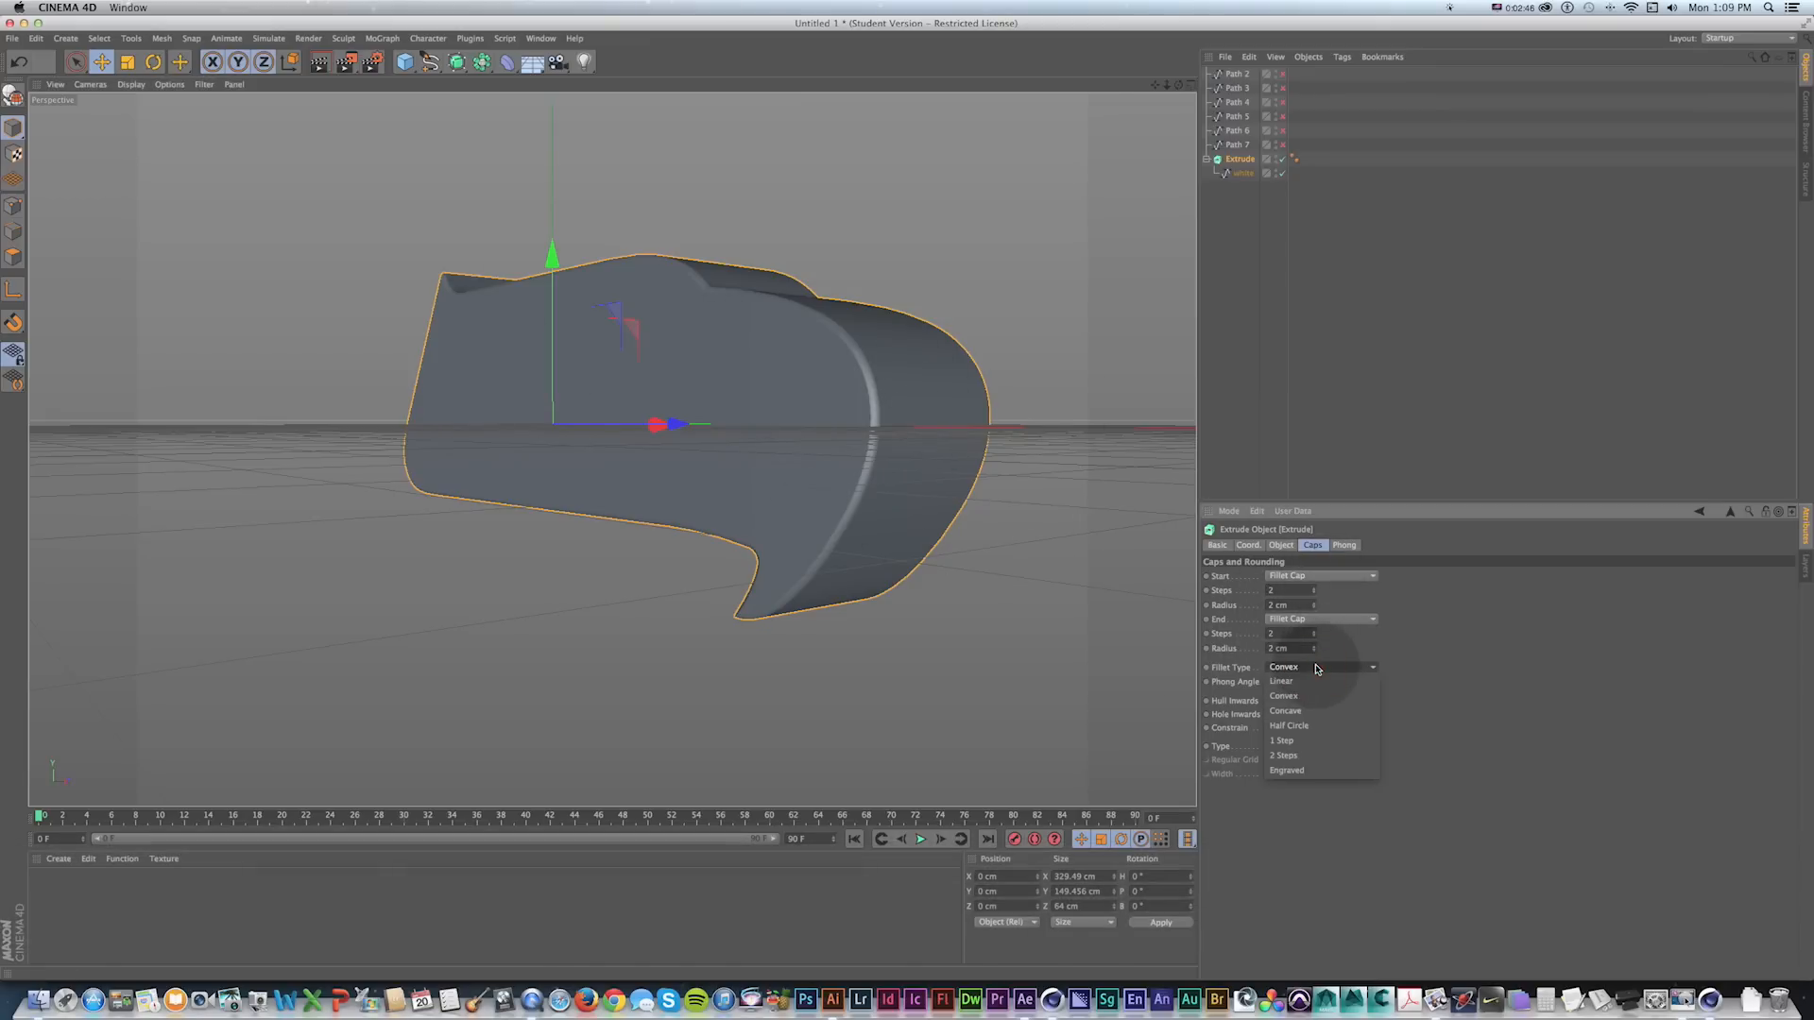
click(1306, 711)
click(1313, 667)
click(1303, 726)
click(1318, 666)
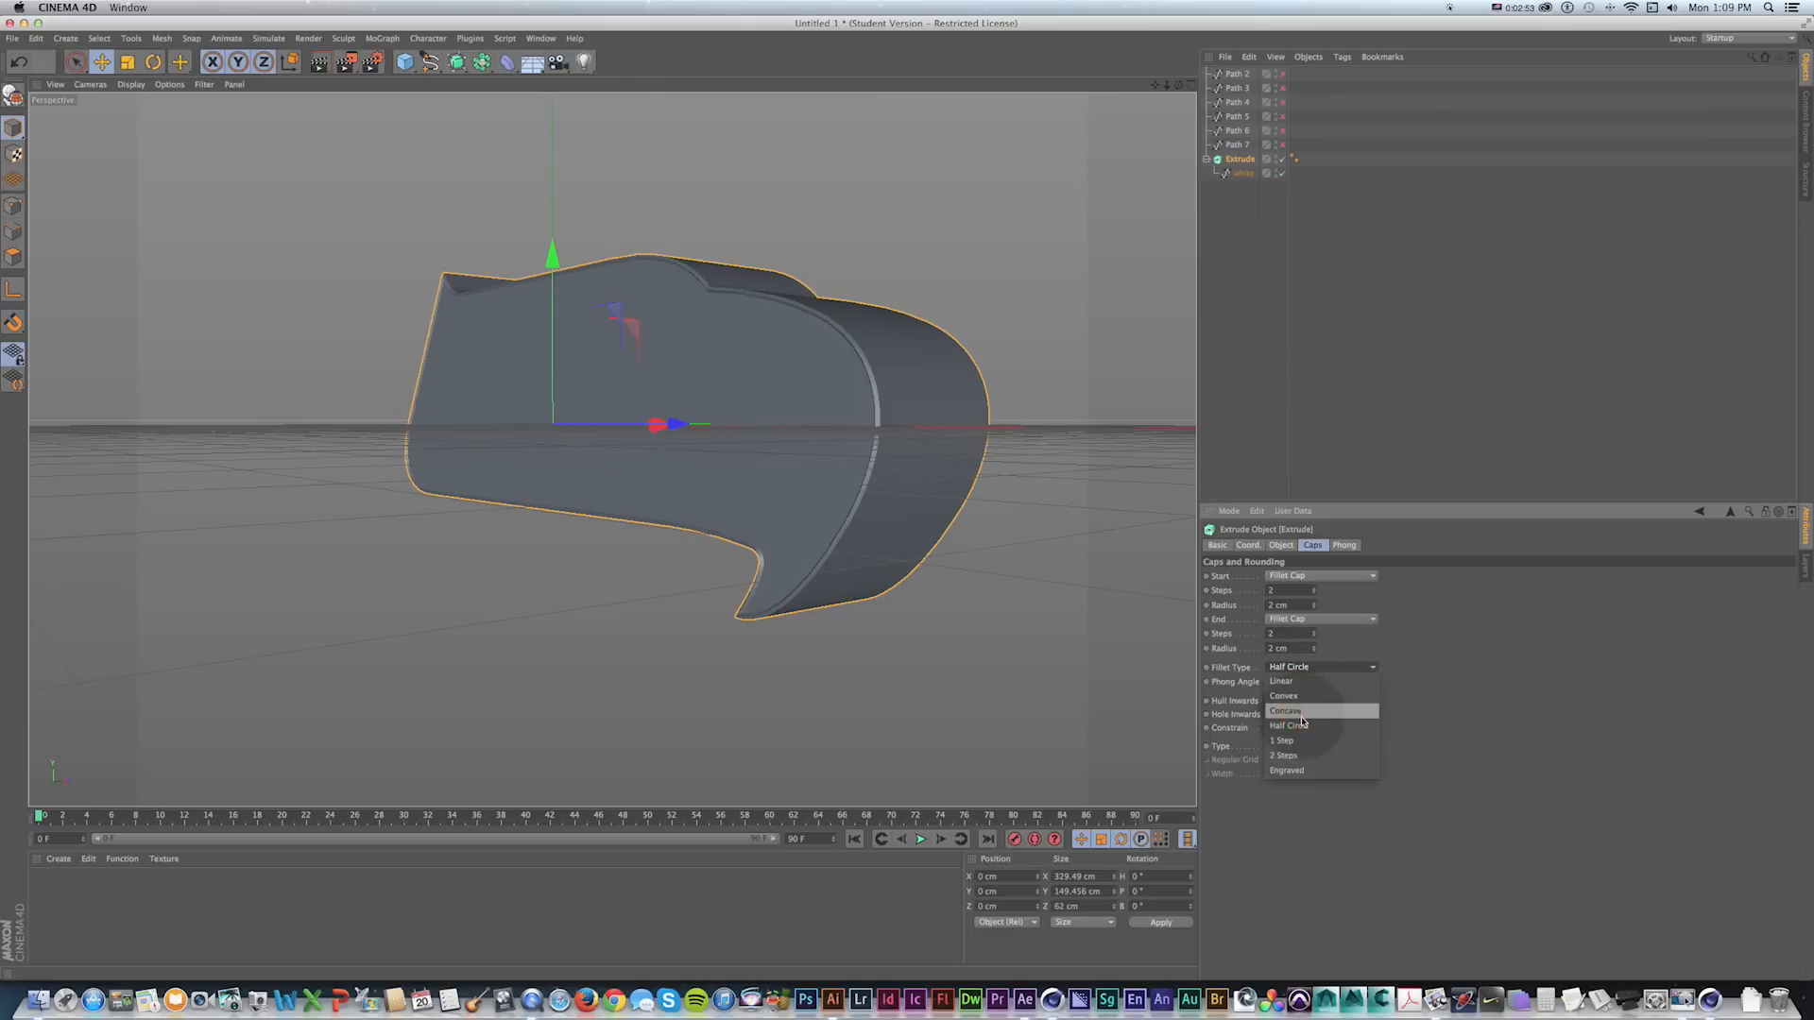
click(1302, 743)
click(1313, 667)
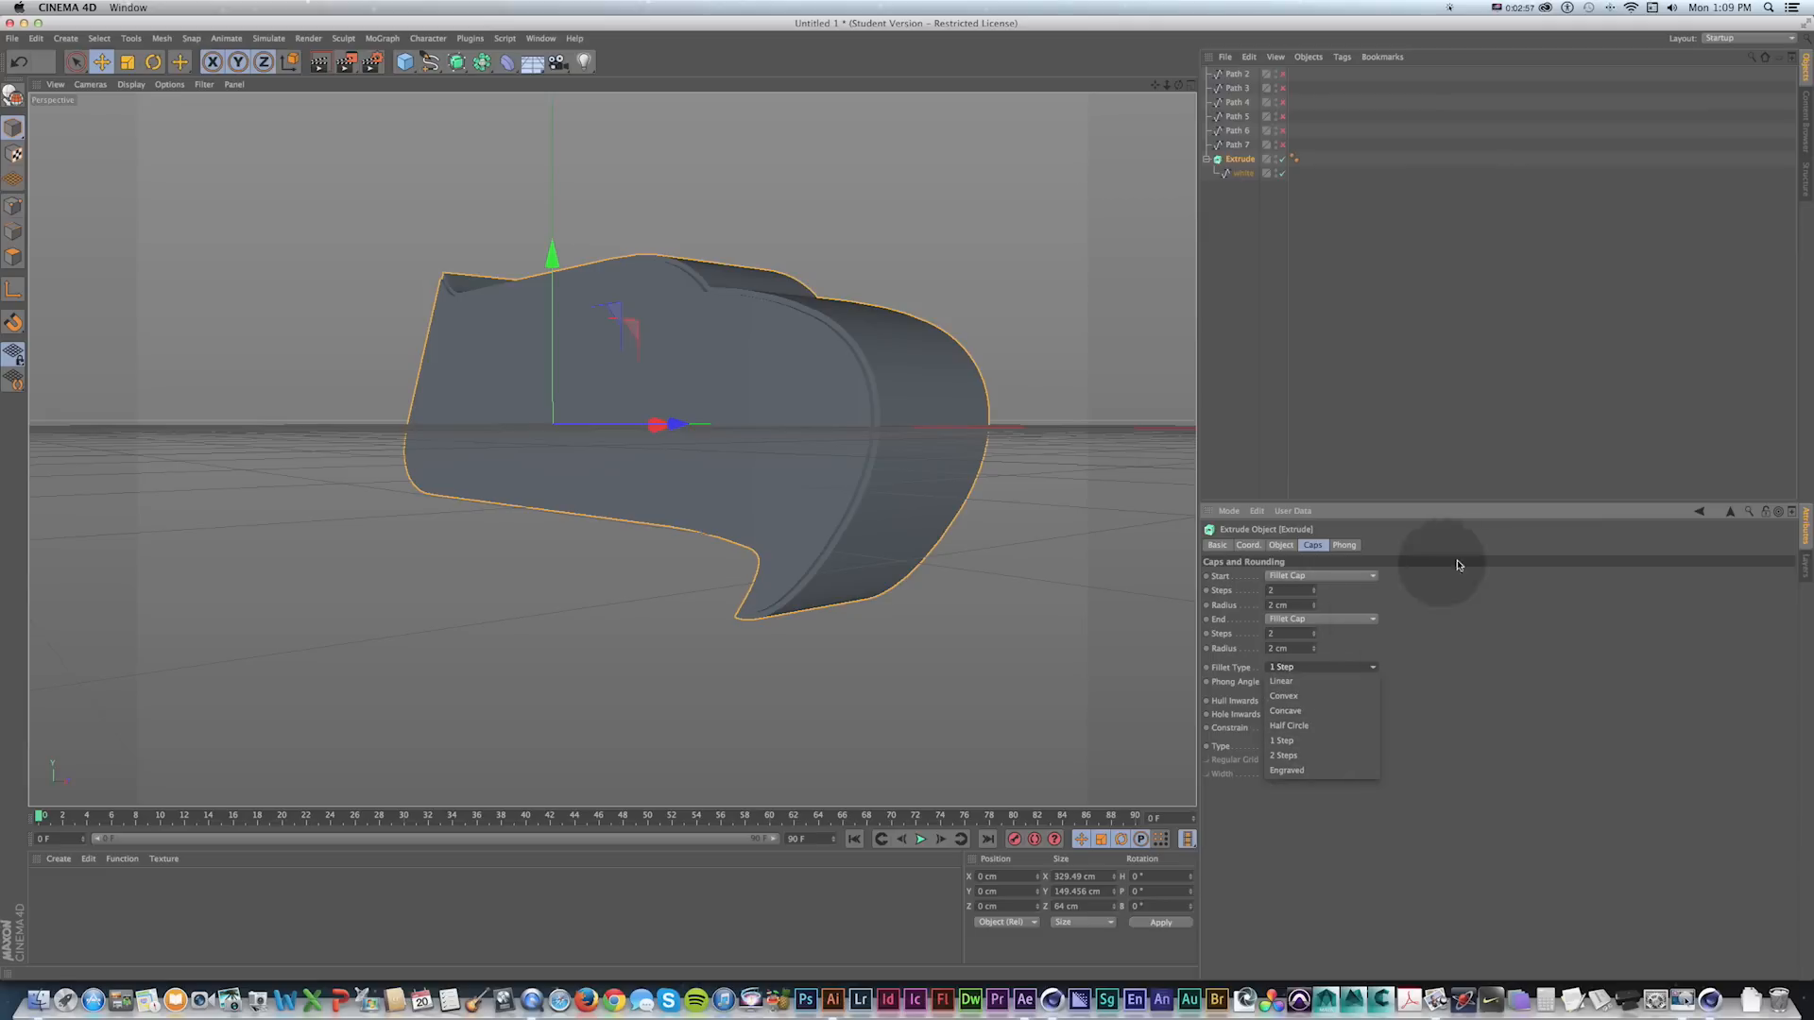
click(1308, 697)
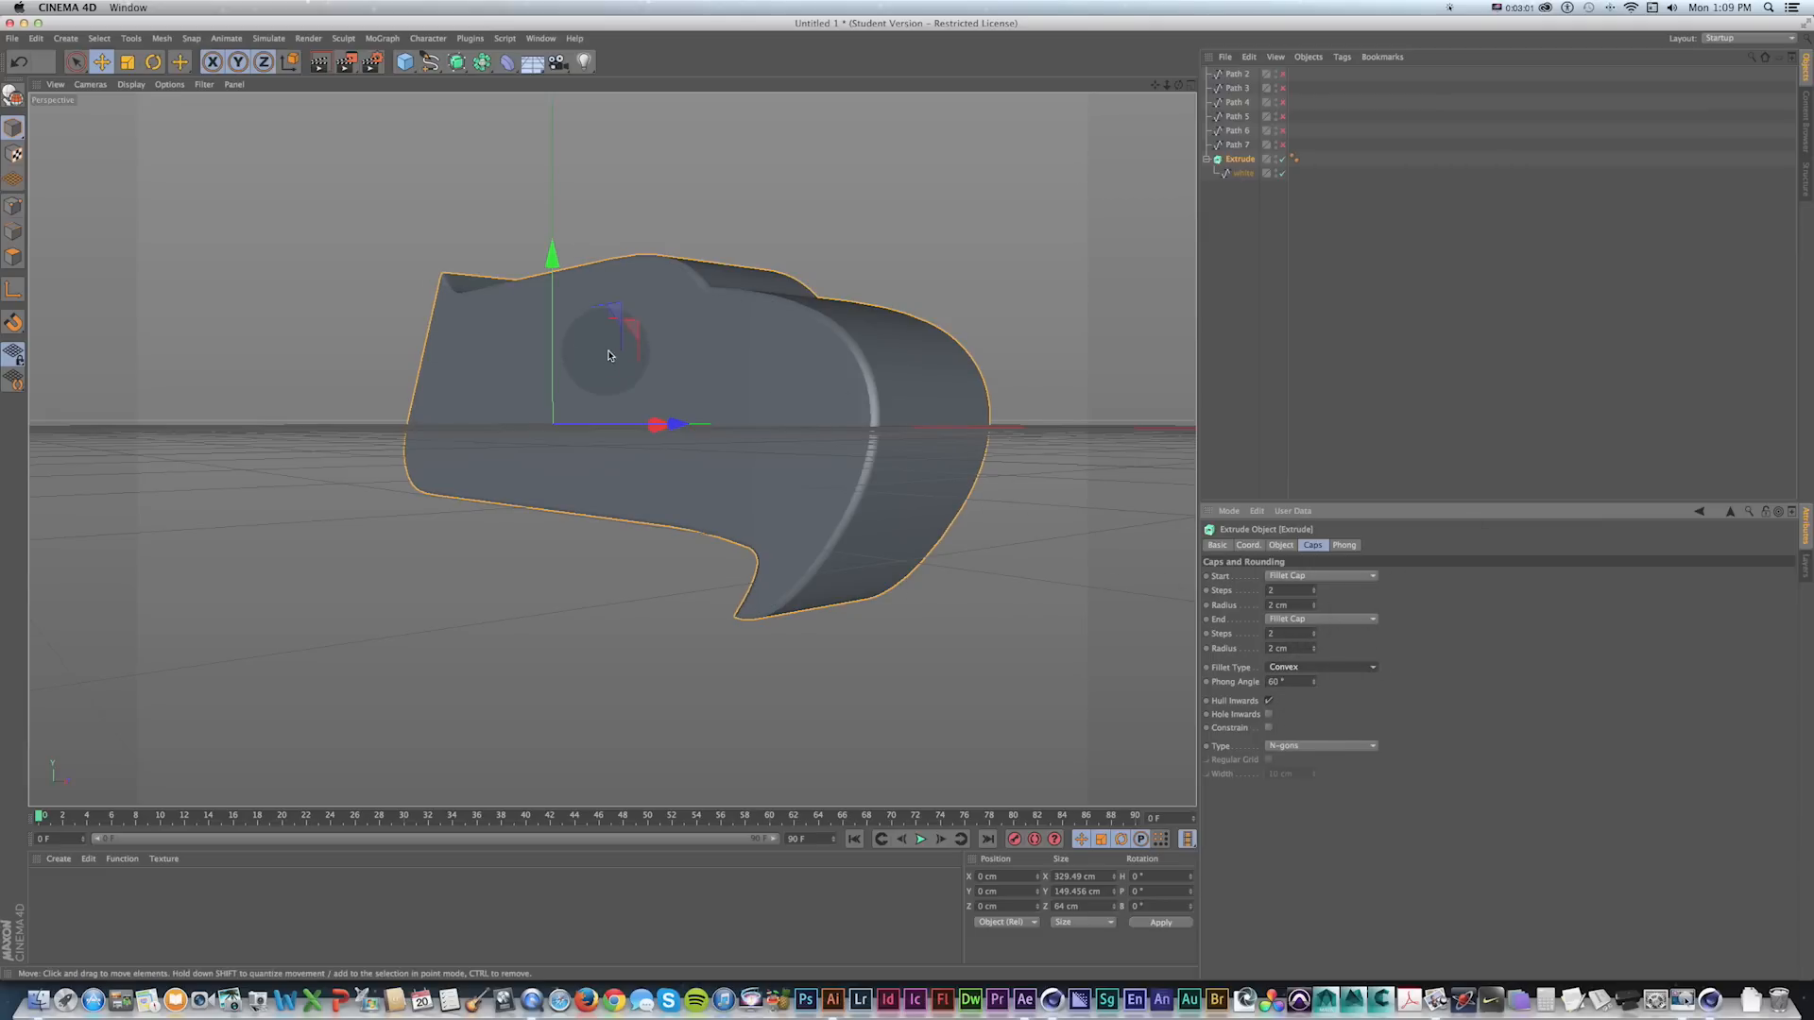
Display the perspective view in Gouraud Shading (Lines) to show the extrusion's polygon edges.
alt+drag(661, 331, 676, 342)
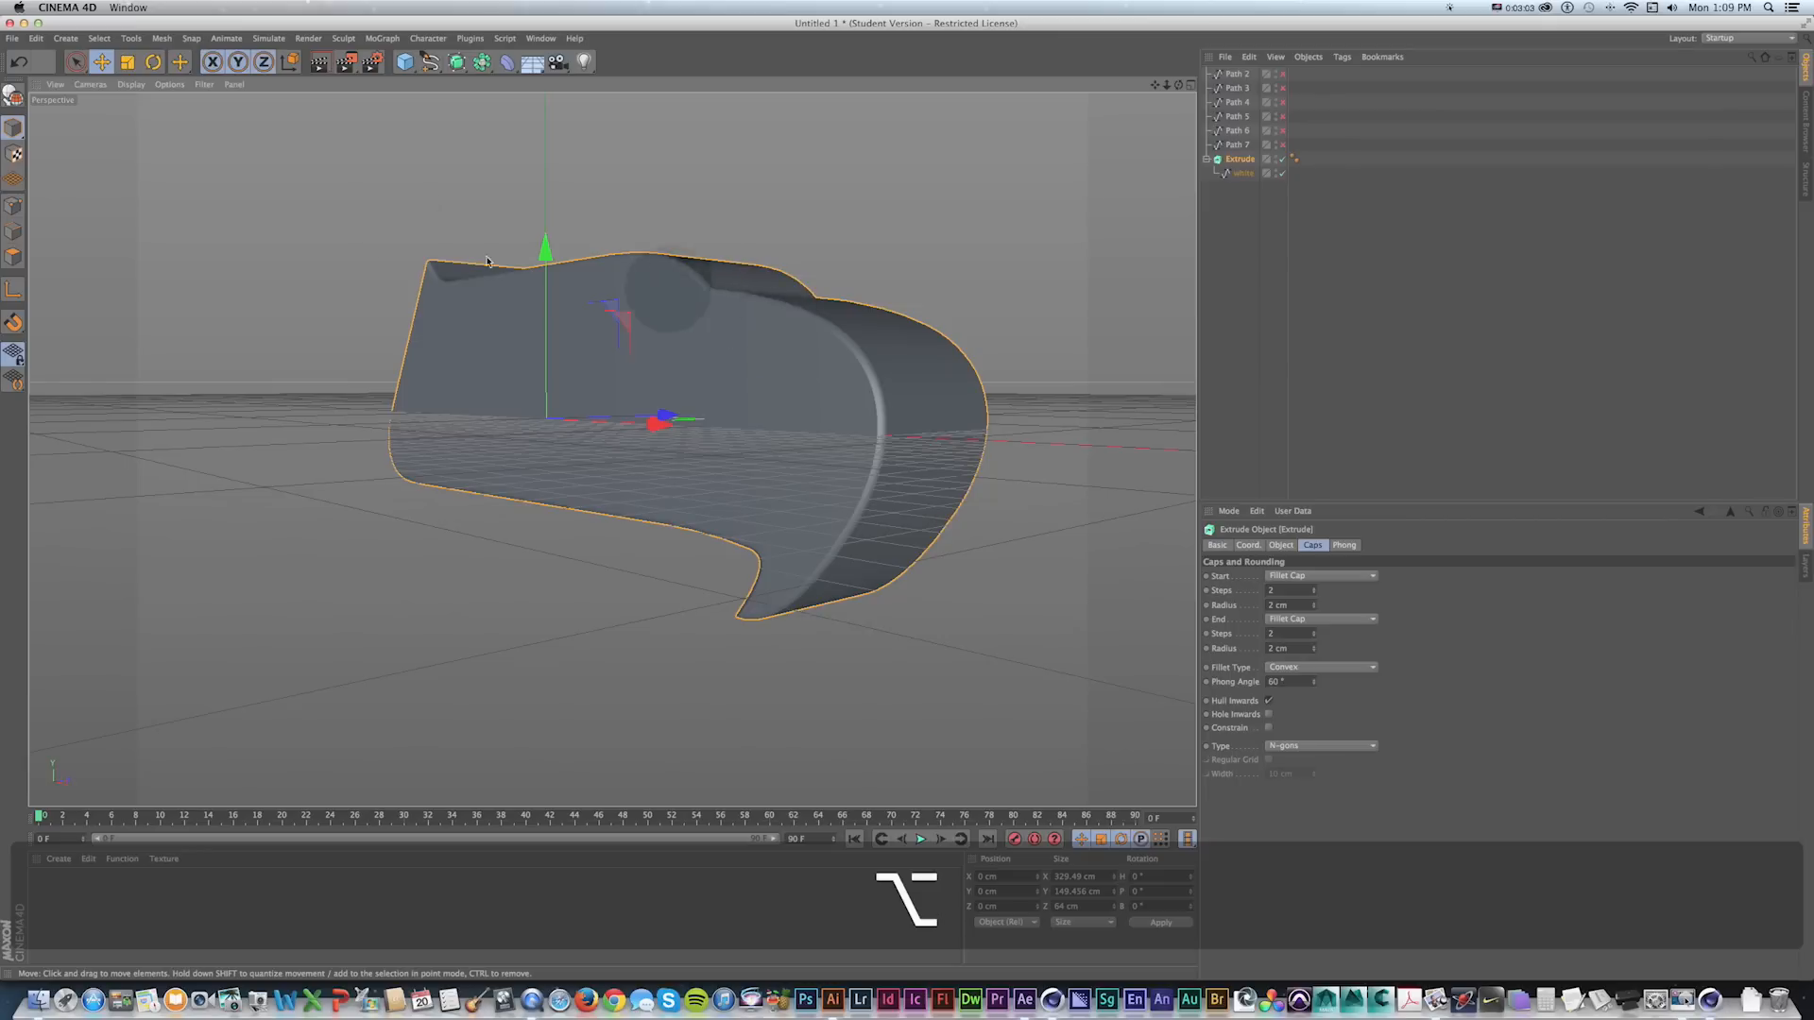
click(132, 84)
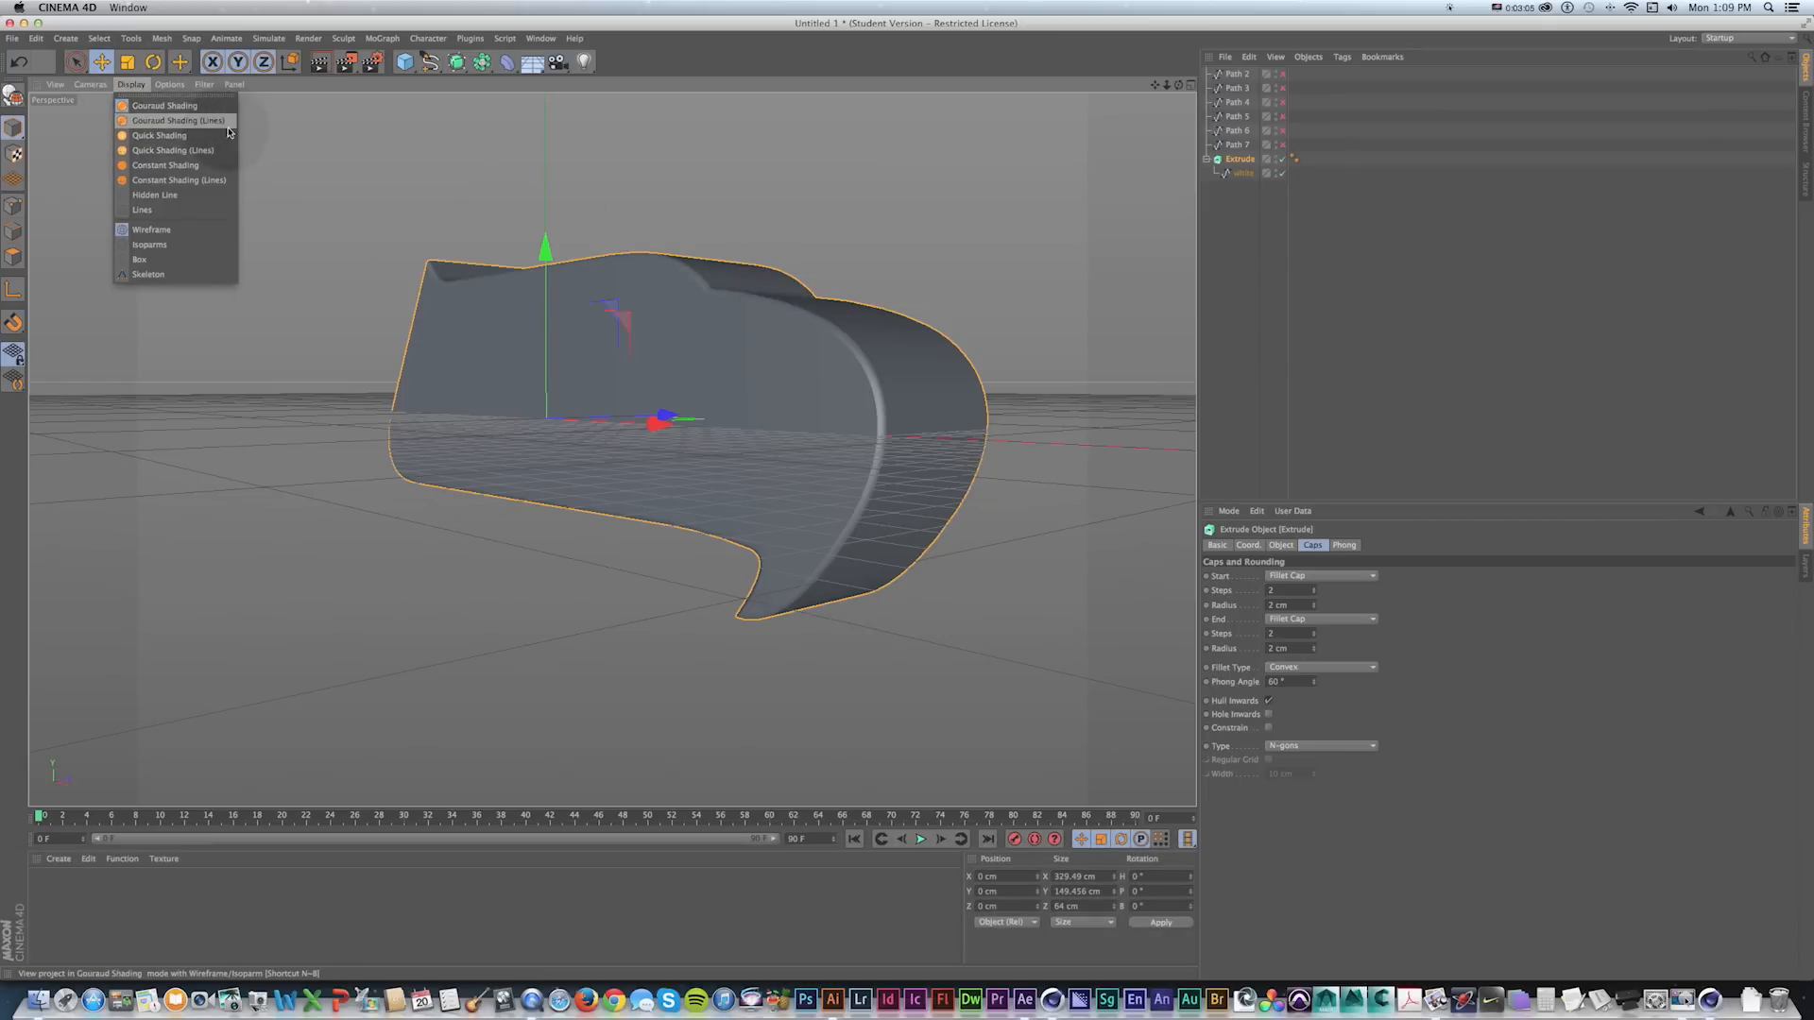
click(177, 121)
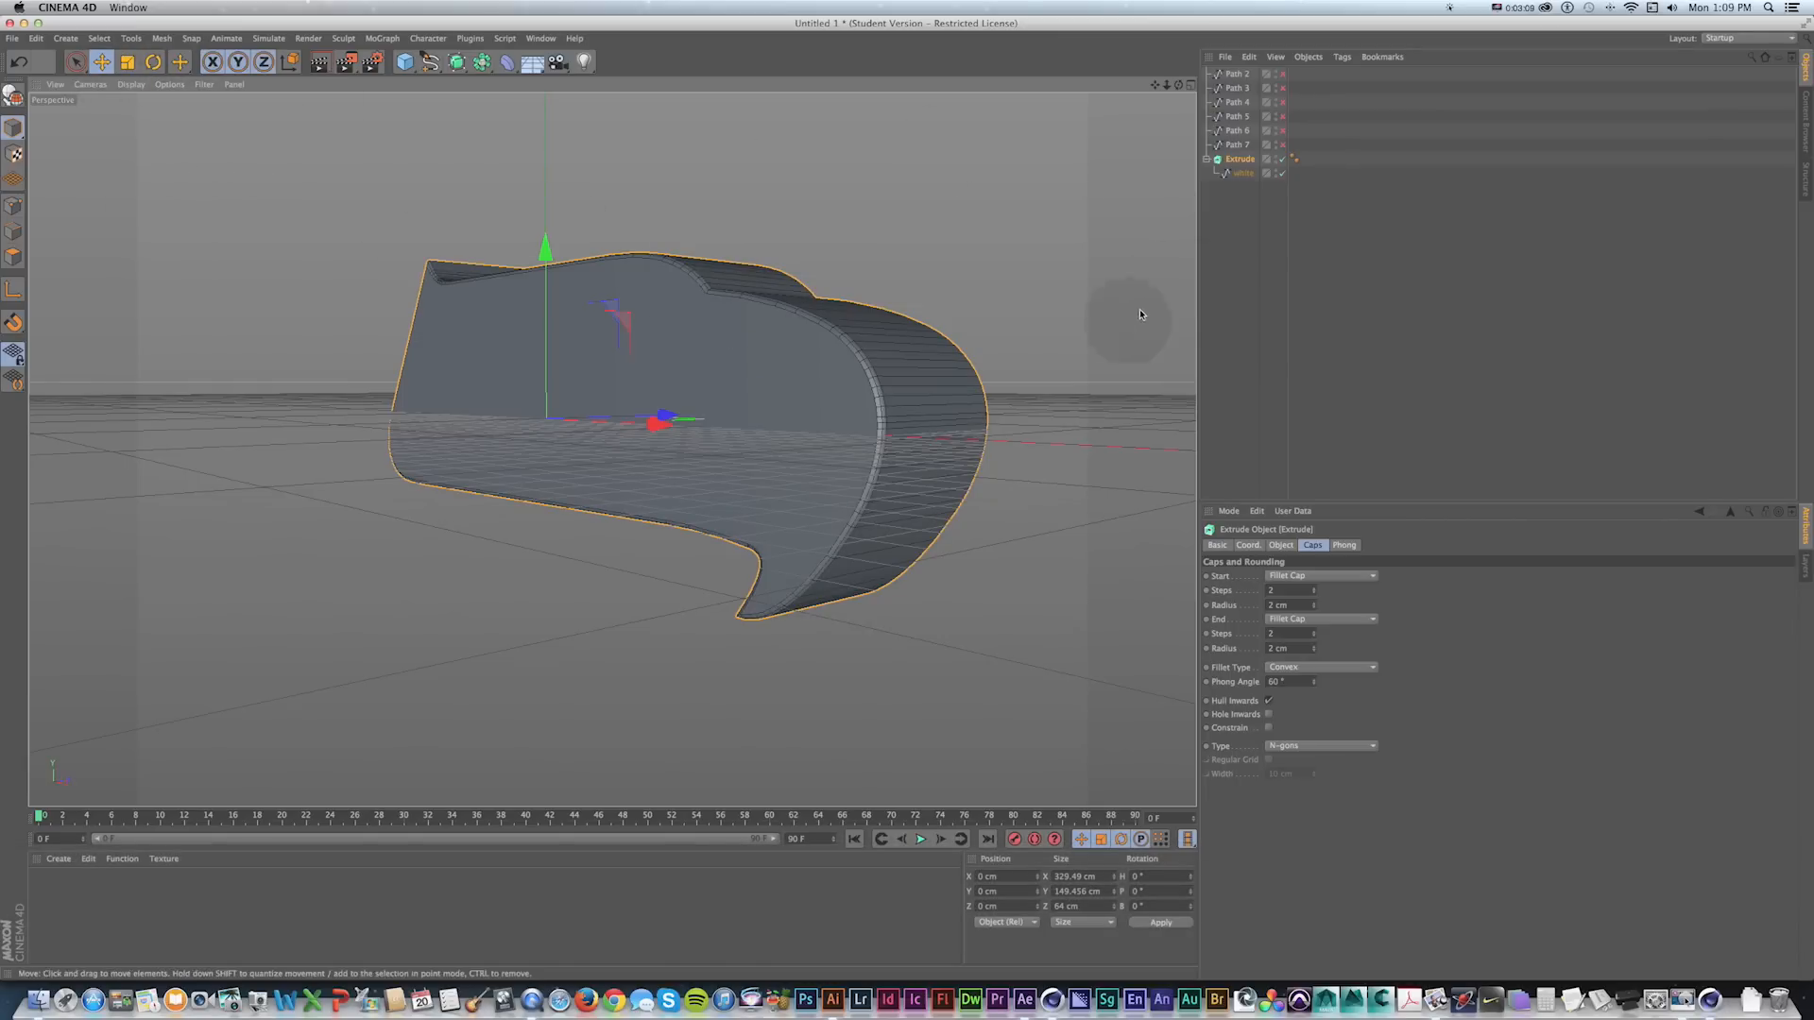
mouse_move(931, 343)
alt+mouse_down()
mouse_move(972, 340)
mouse_move(873, 398)
mouse_move(863, 384)
mouse_move(883, 405)
mouse_move(992, 275)
mouse_move(1150, 278)
alt+mouse_up()
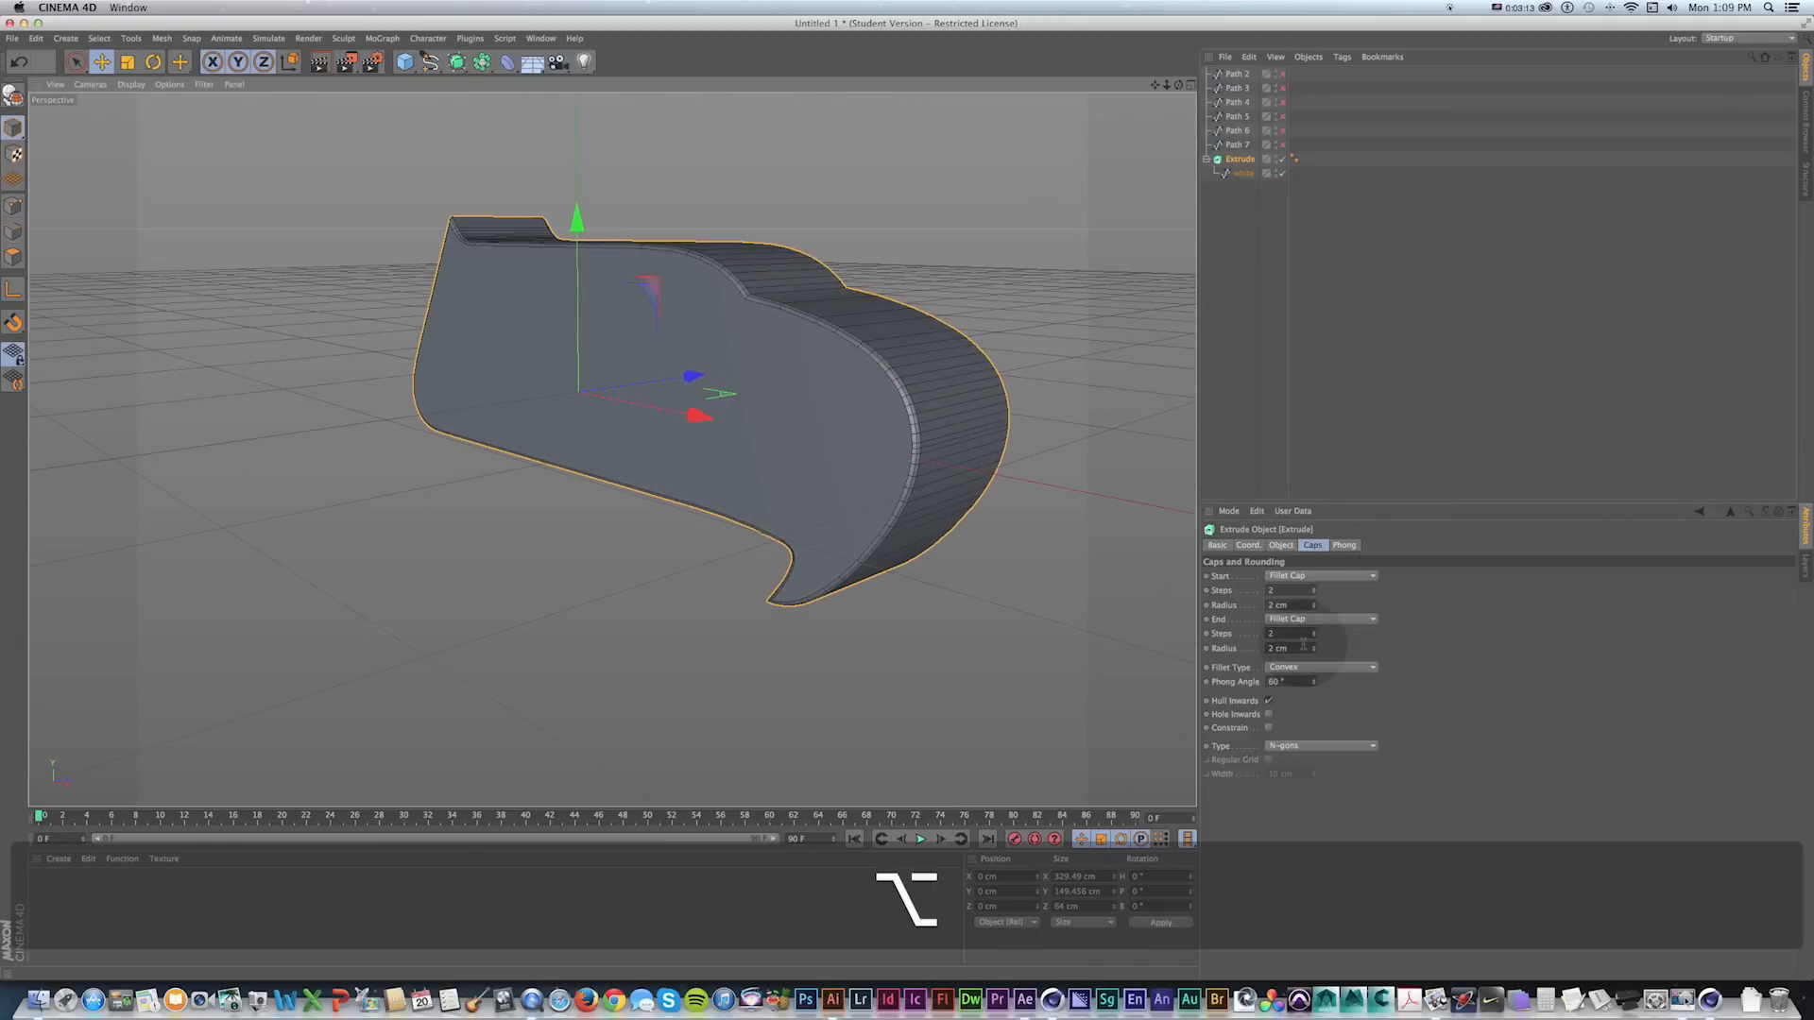
Try Quadrangles as the extrusion's cap type and switch back to N-gons.
click(1301, 747)
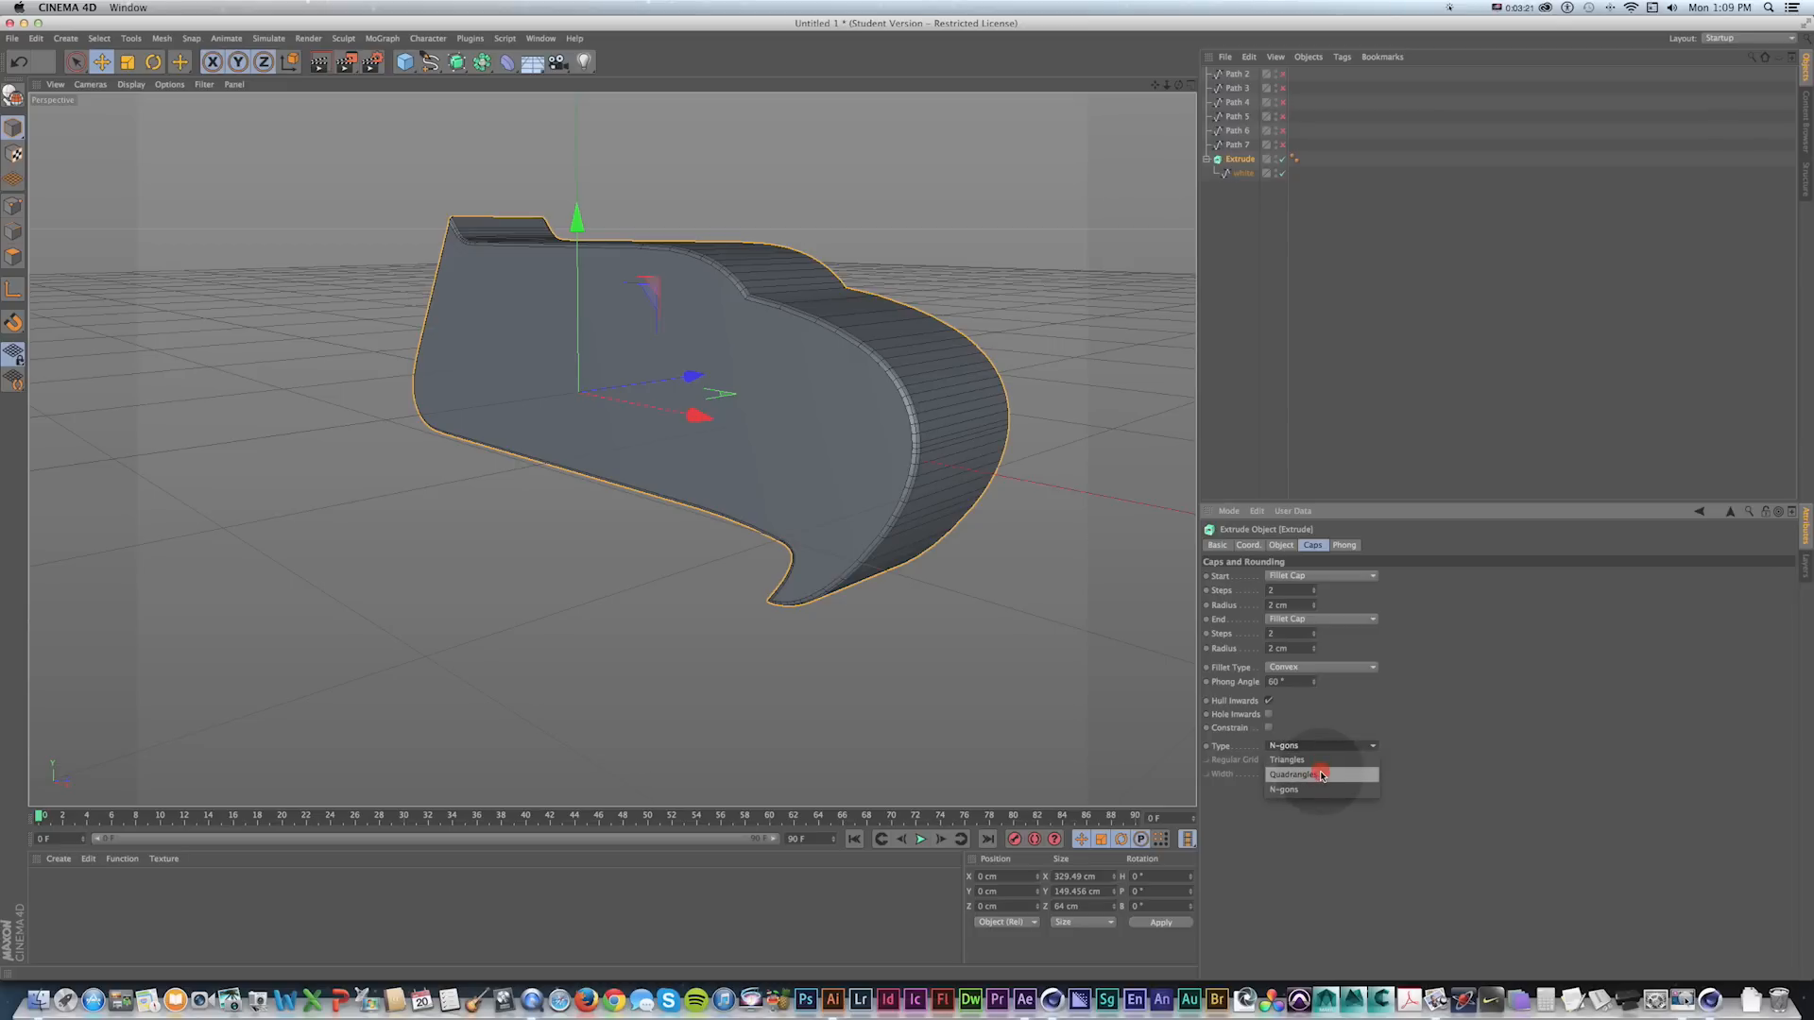
click(1320, 774)
alt+drag(830, 384, 957, 367)
alt+drag(648, 425, 769, 303)
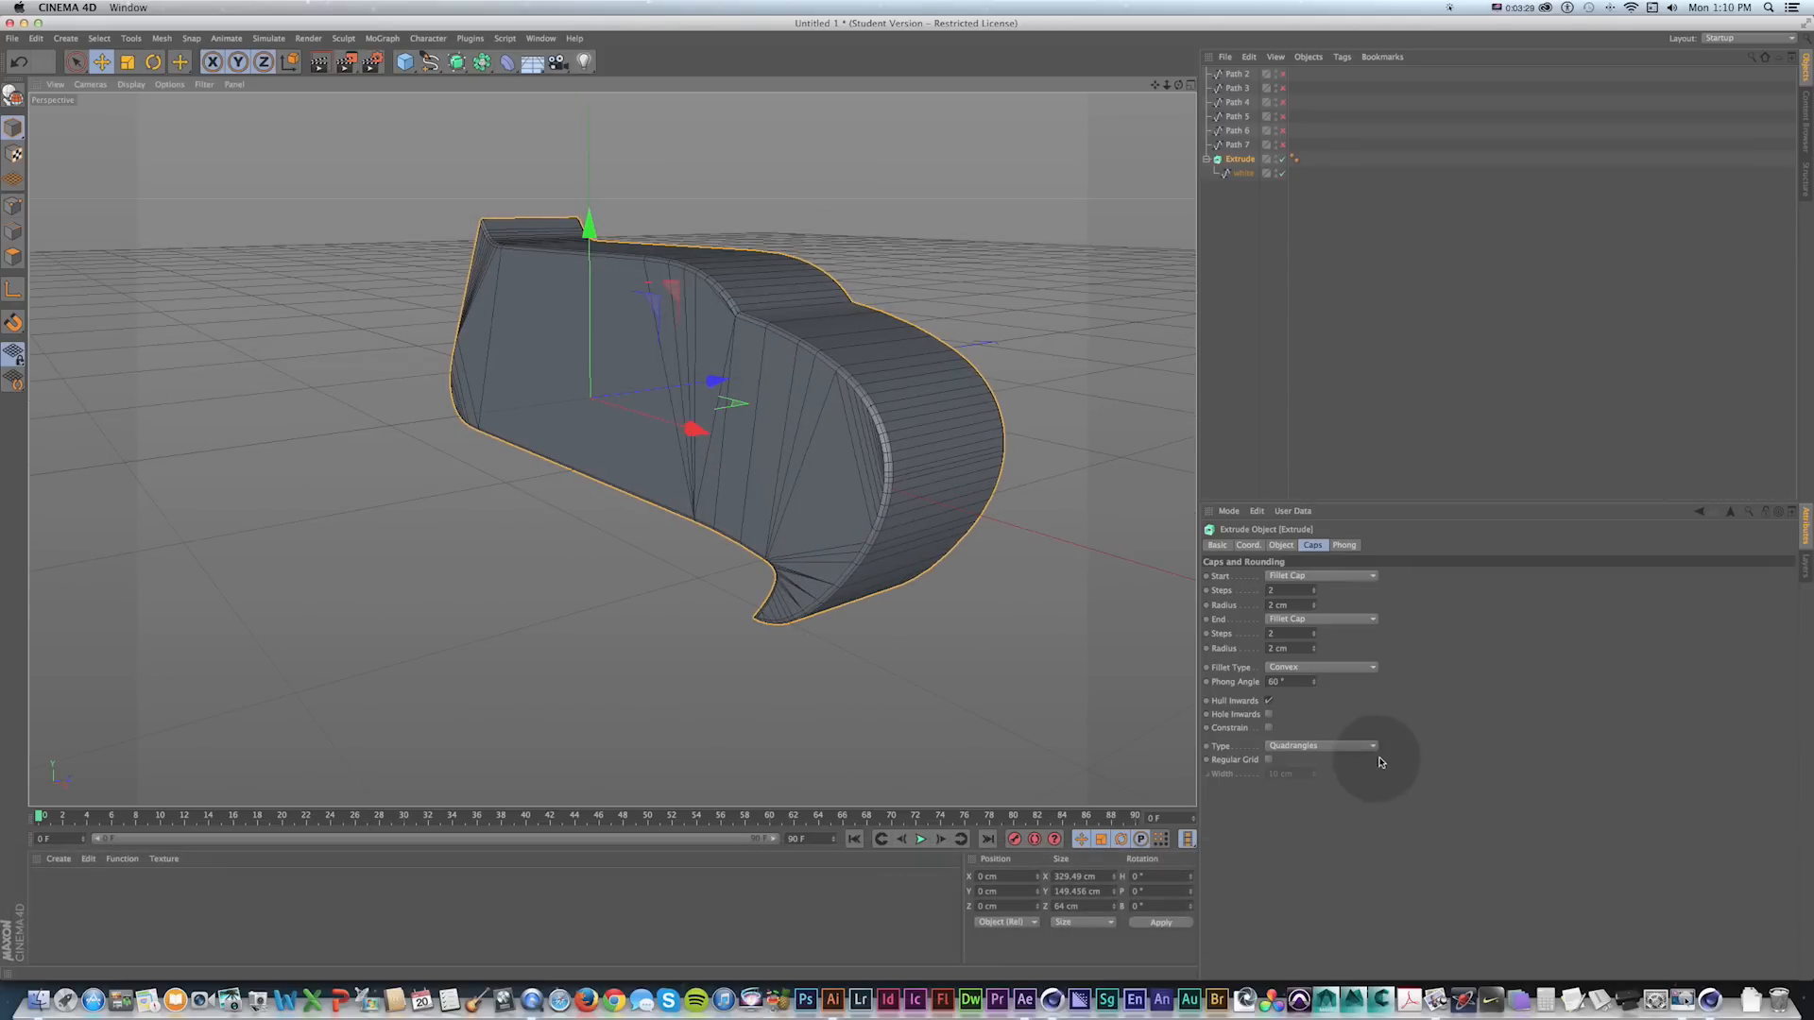
click(1349, 747)
click(1336, 790)
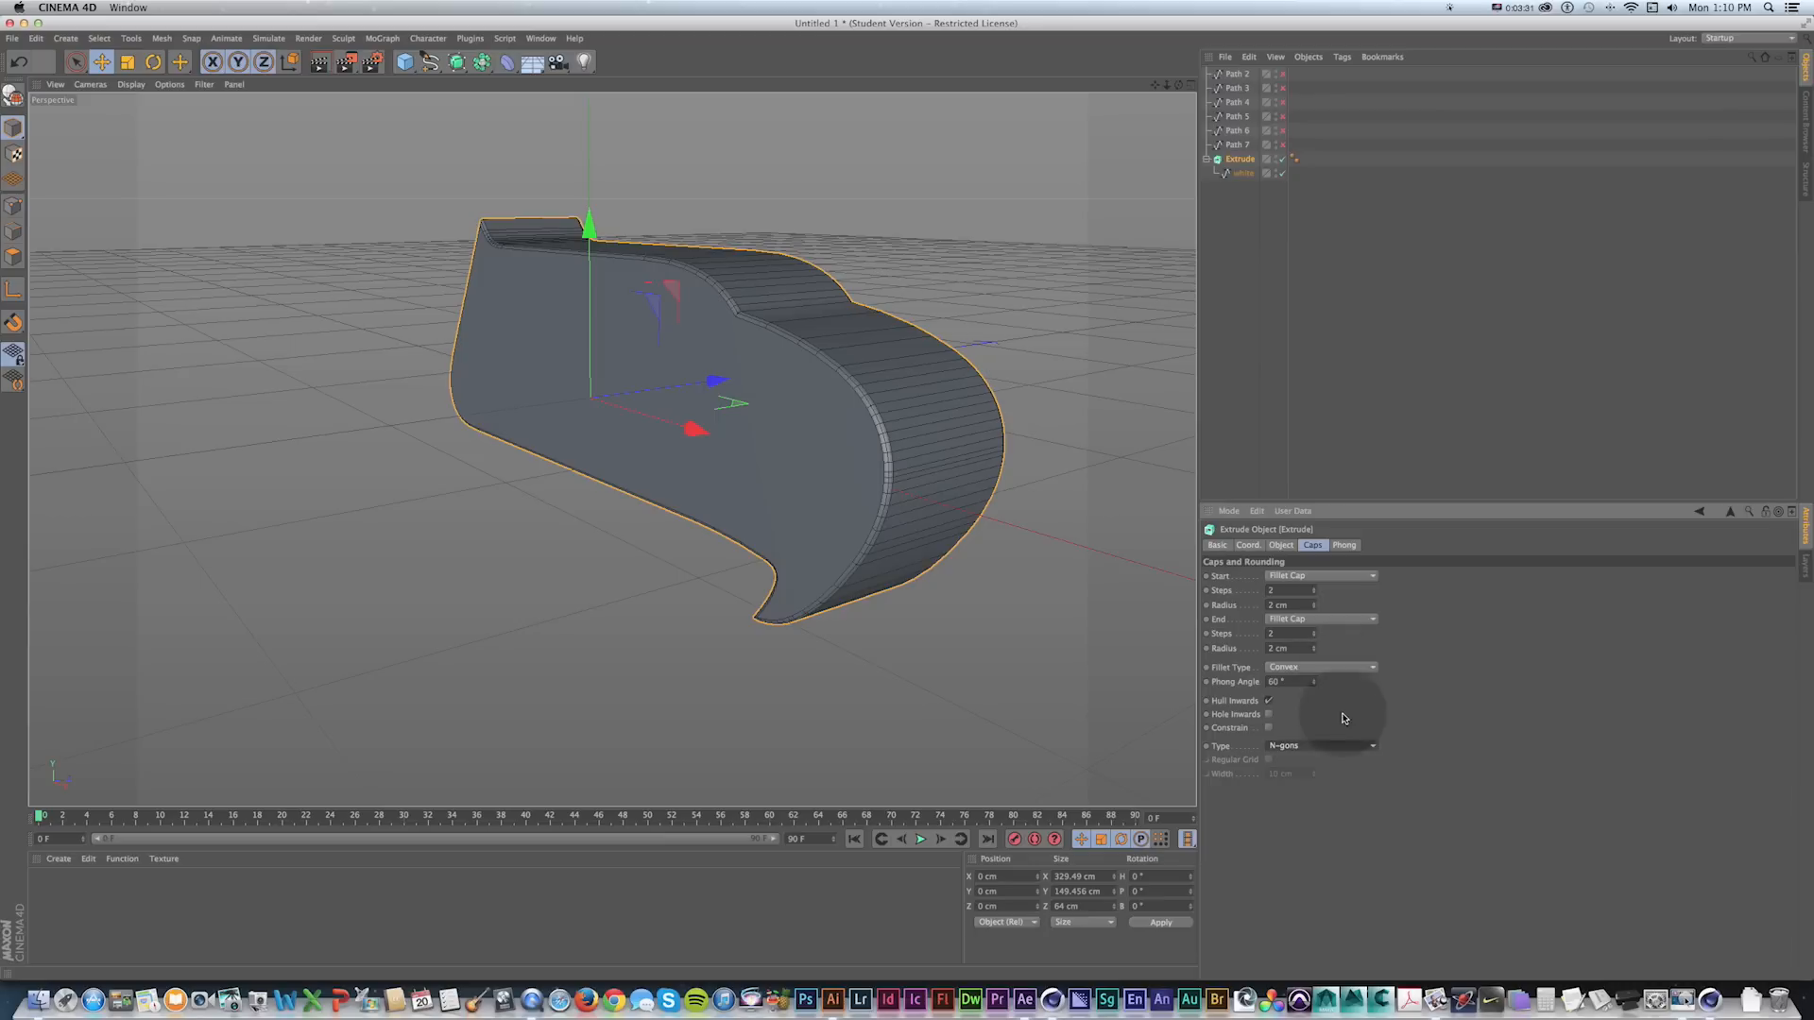
Set the extrusion's cap type to Triangles and check the cap geometry.
click(1326, 762)
alt+drag(599, 291, 674, 424)
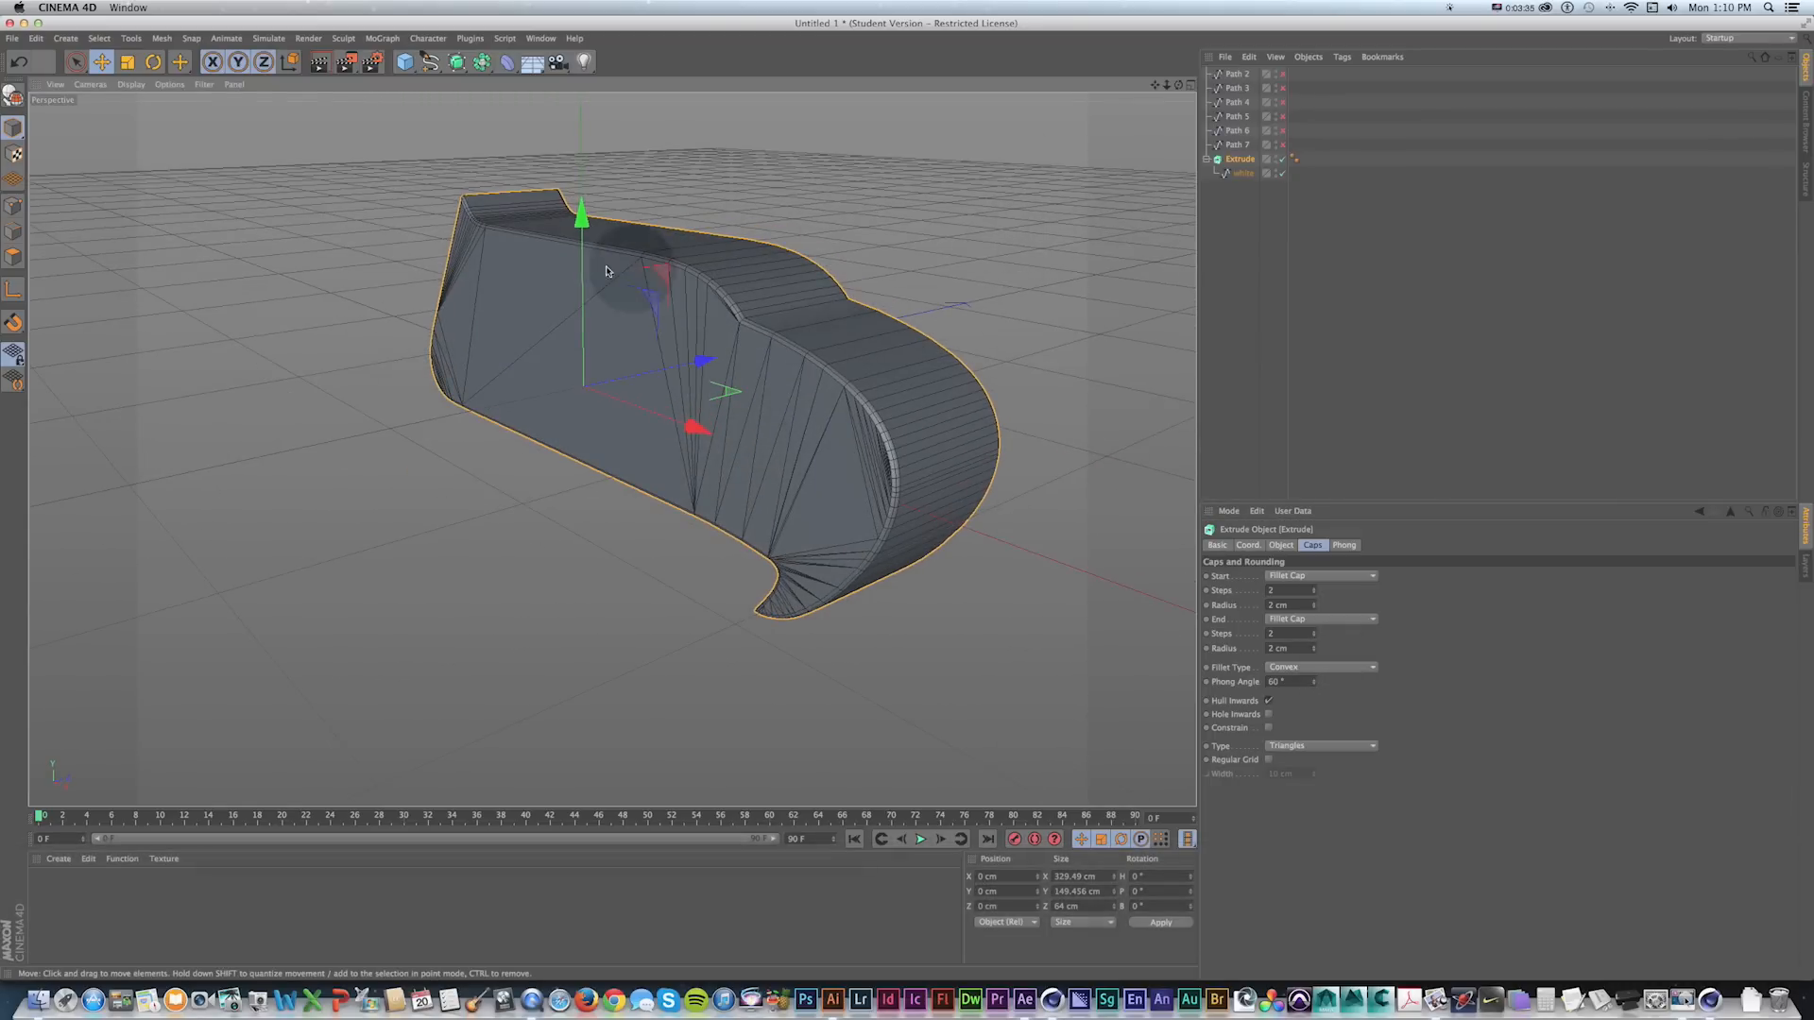
click(1190, 85)
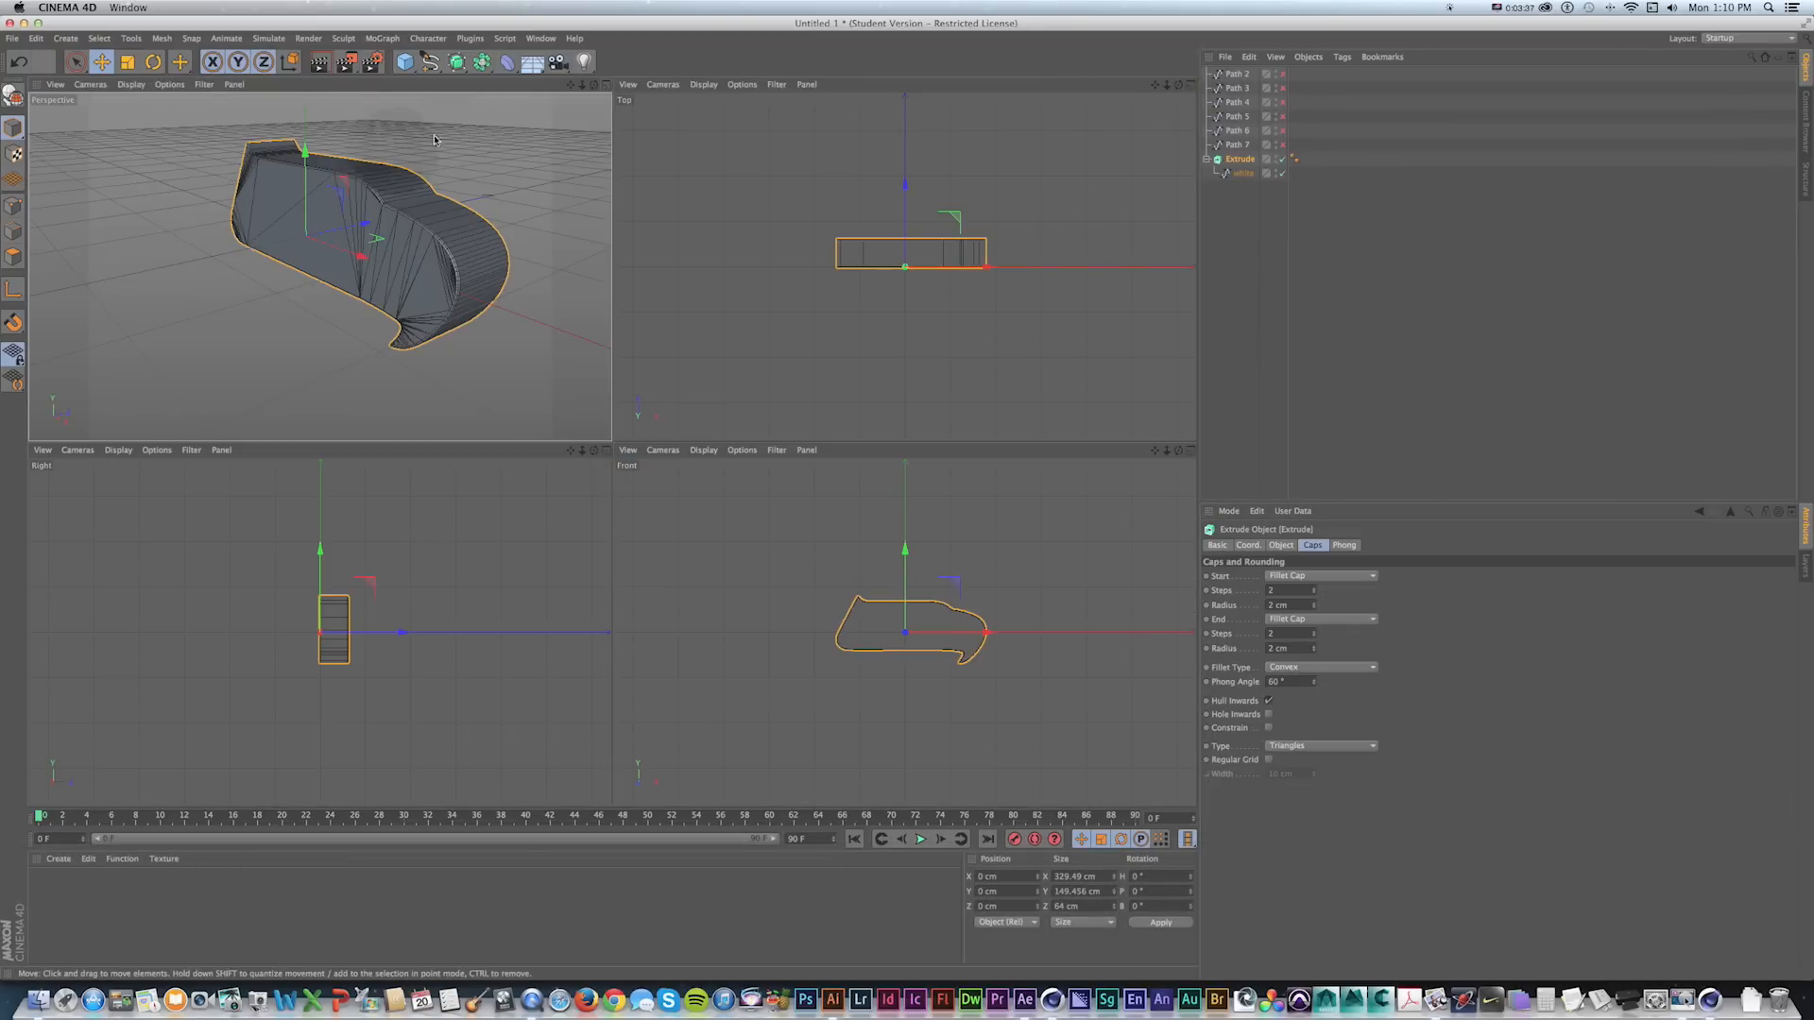
click(605, 85)
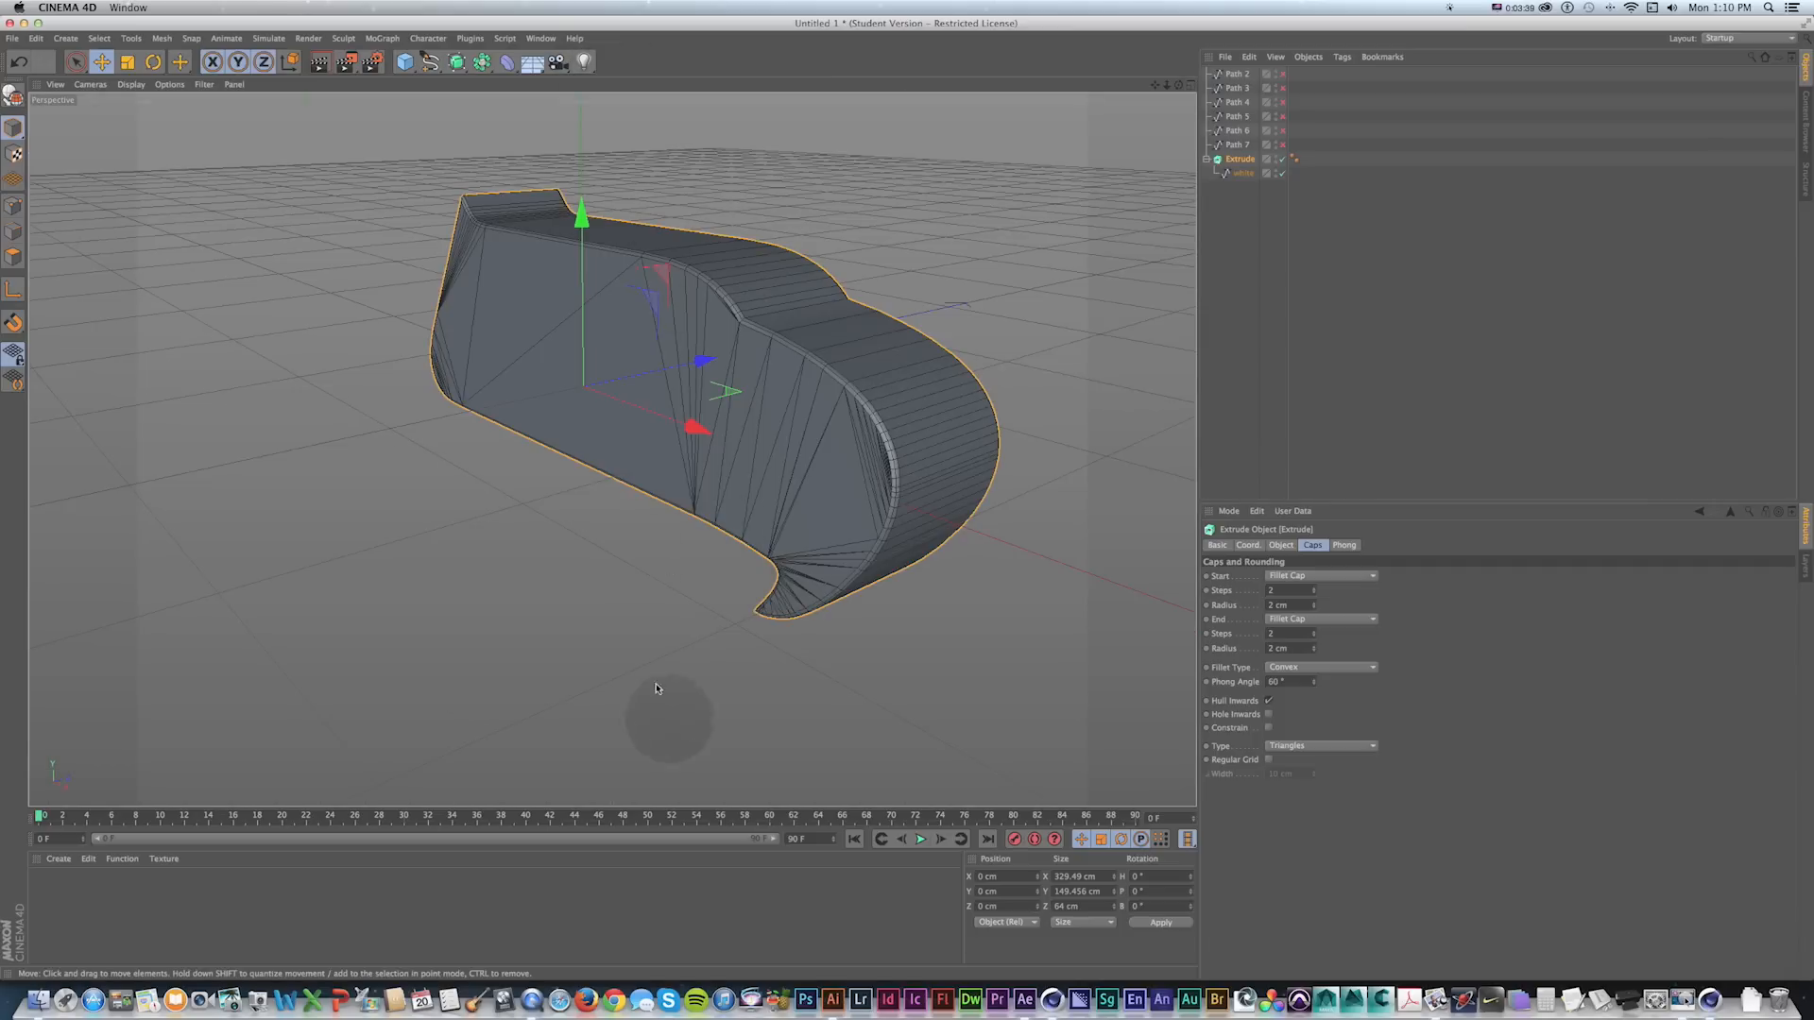
alt+drag(552, 525, 612, 515)
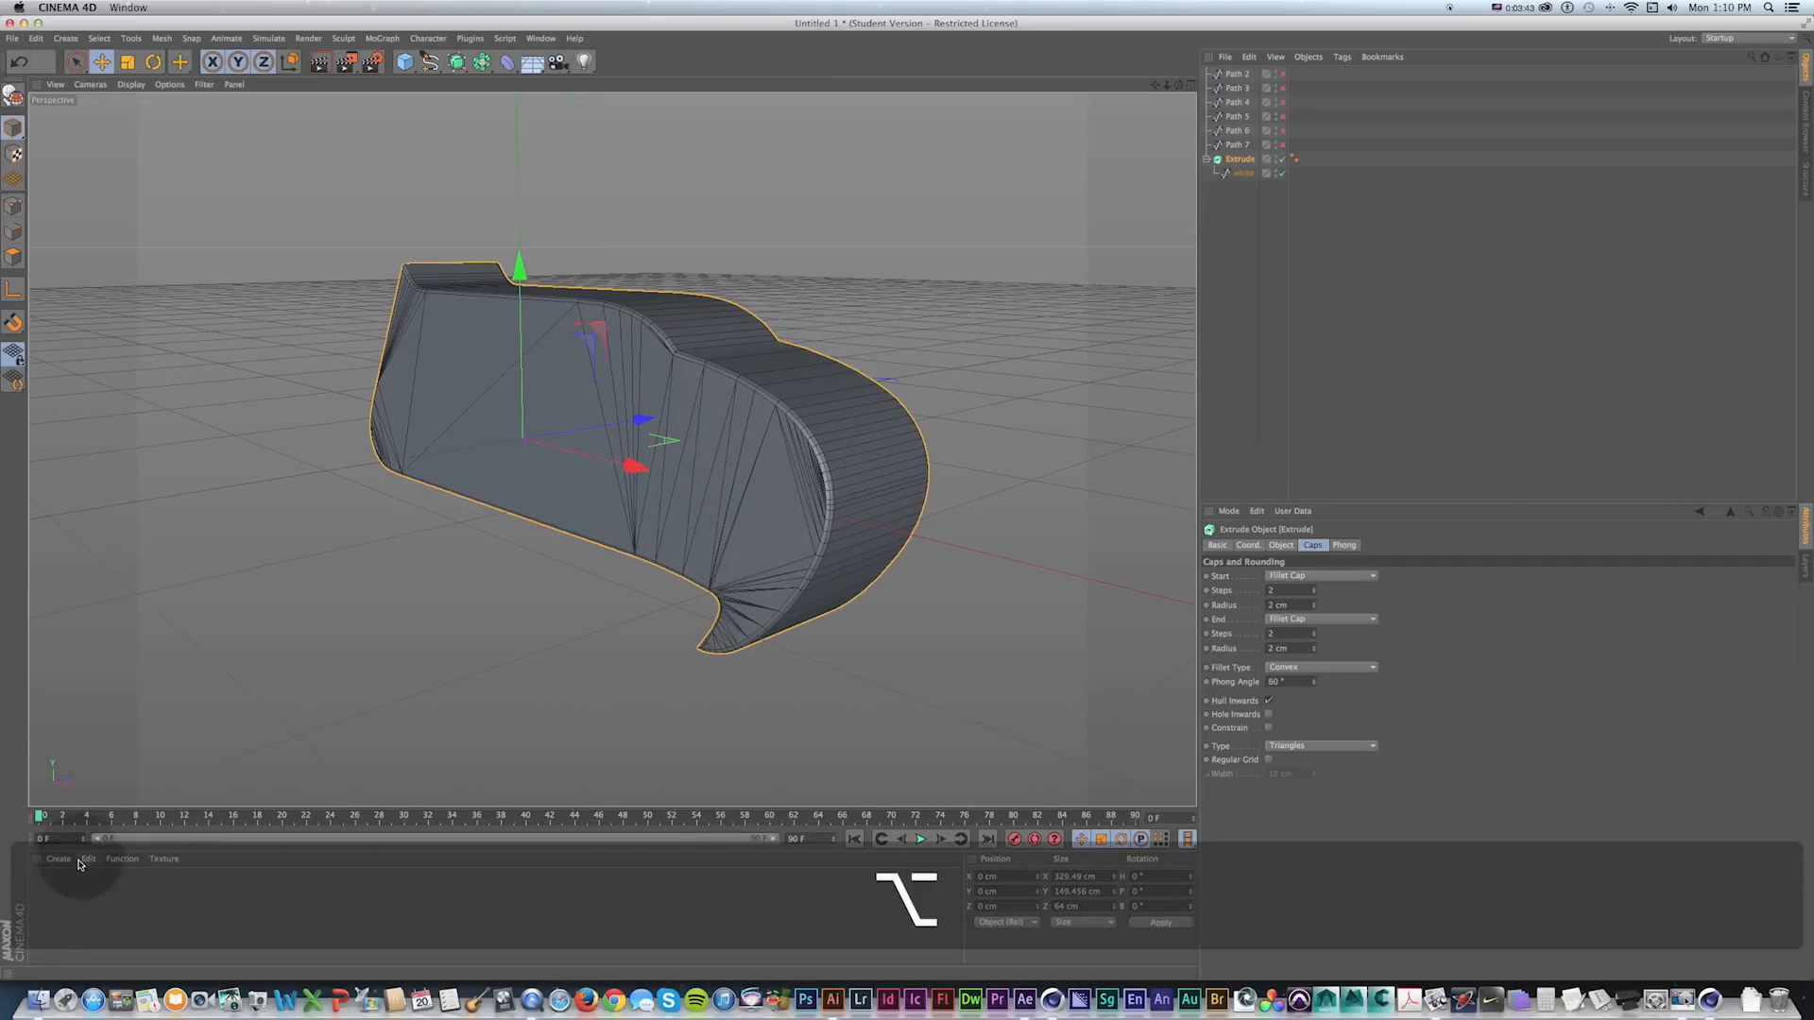
Create a new material, preview-render the view and rename the material as White.
double_click(41, 890)
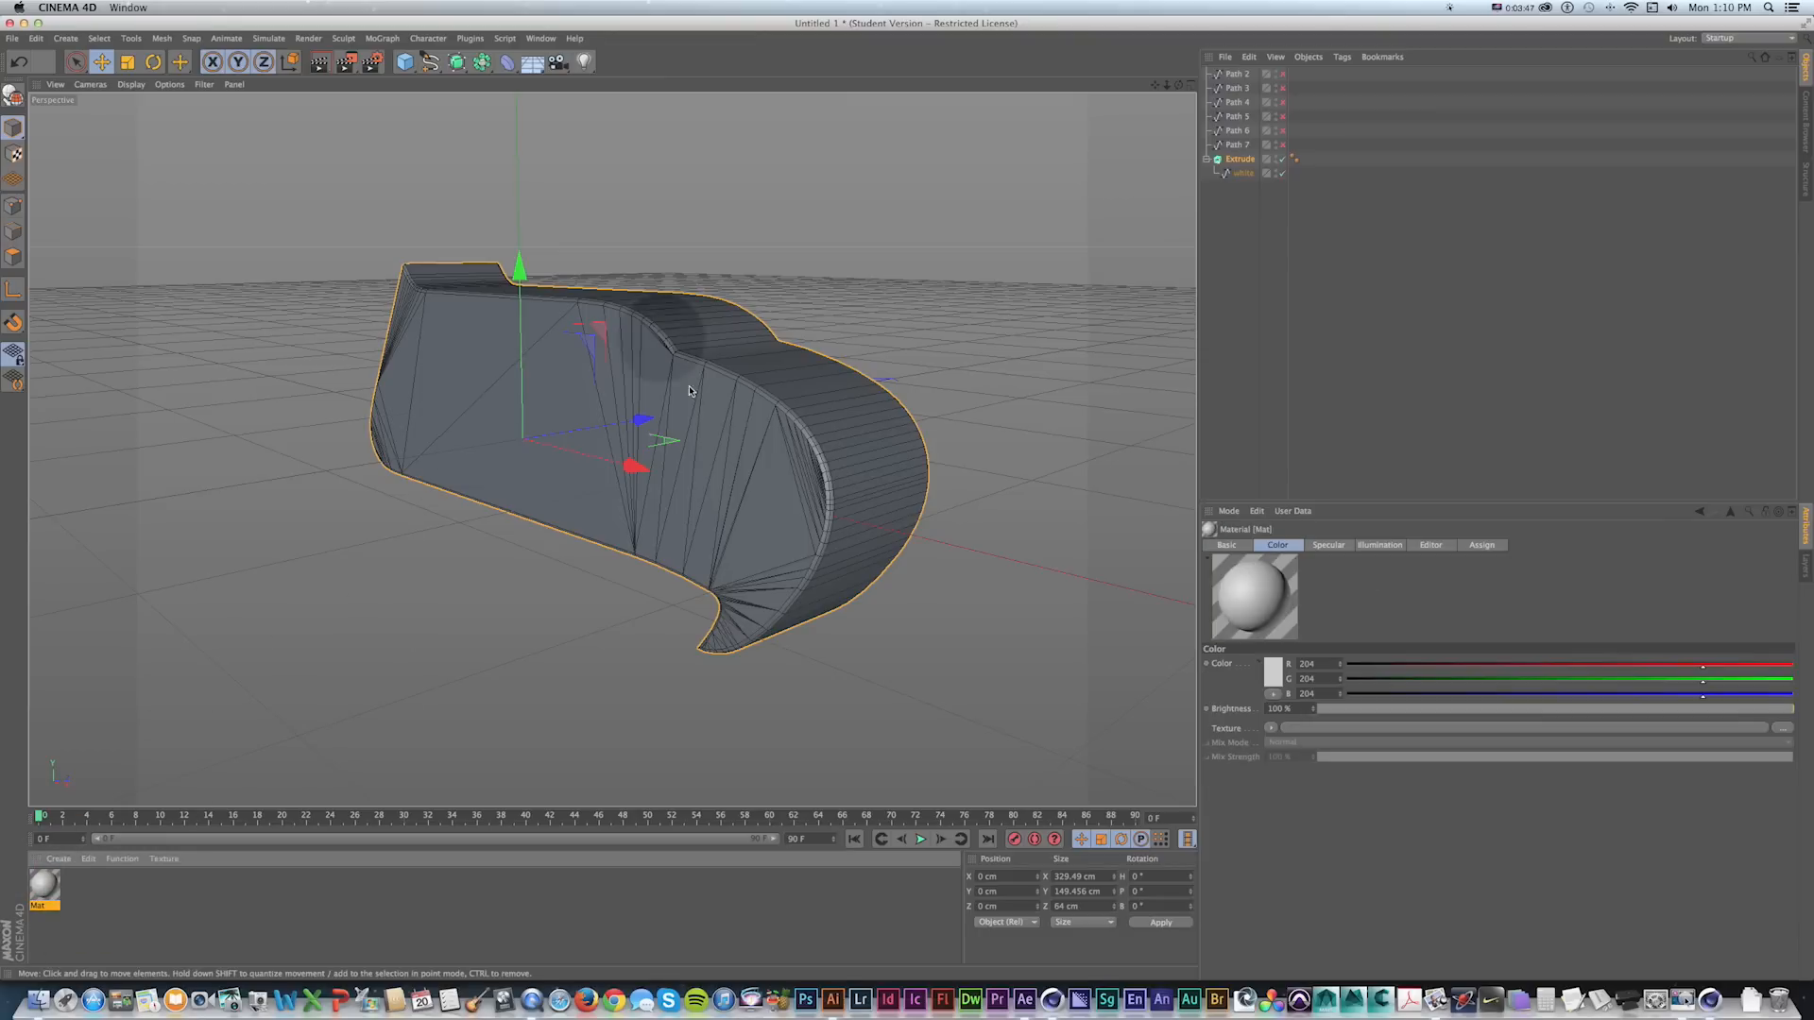
key(super+r)
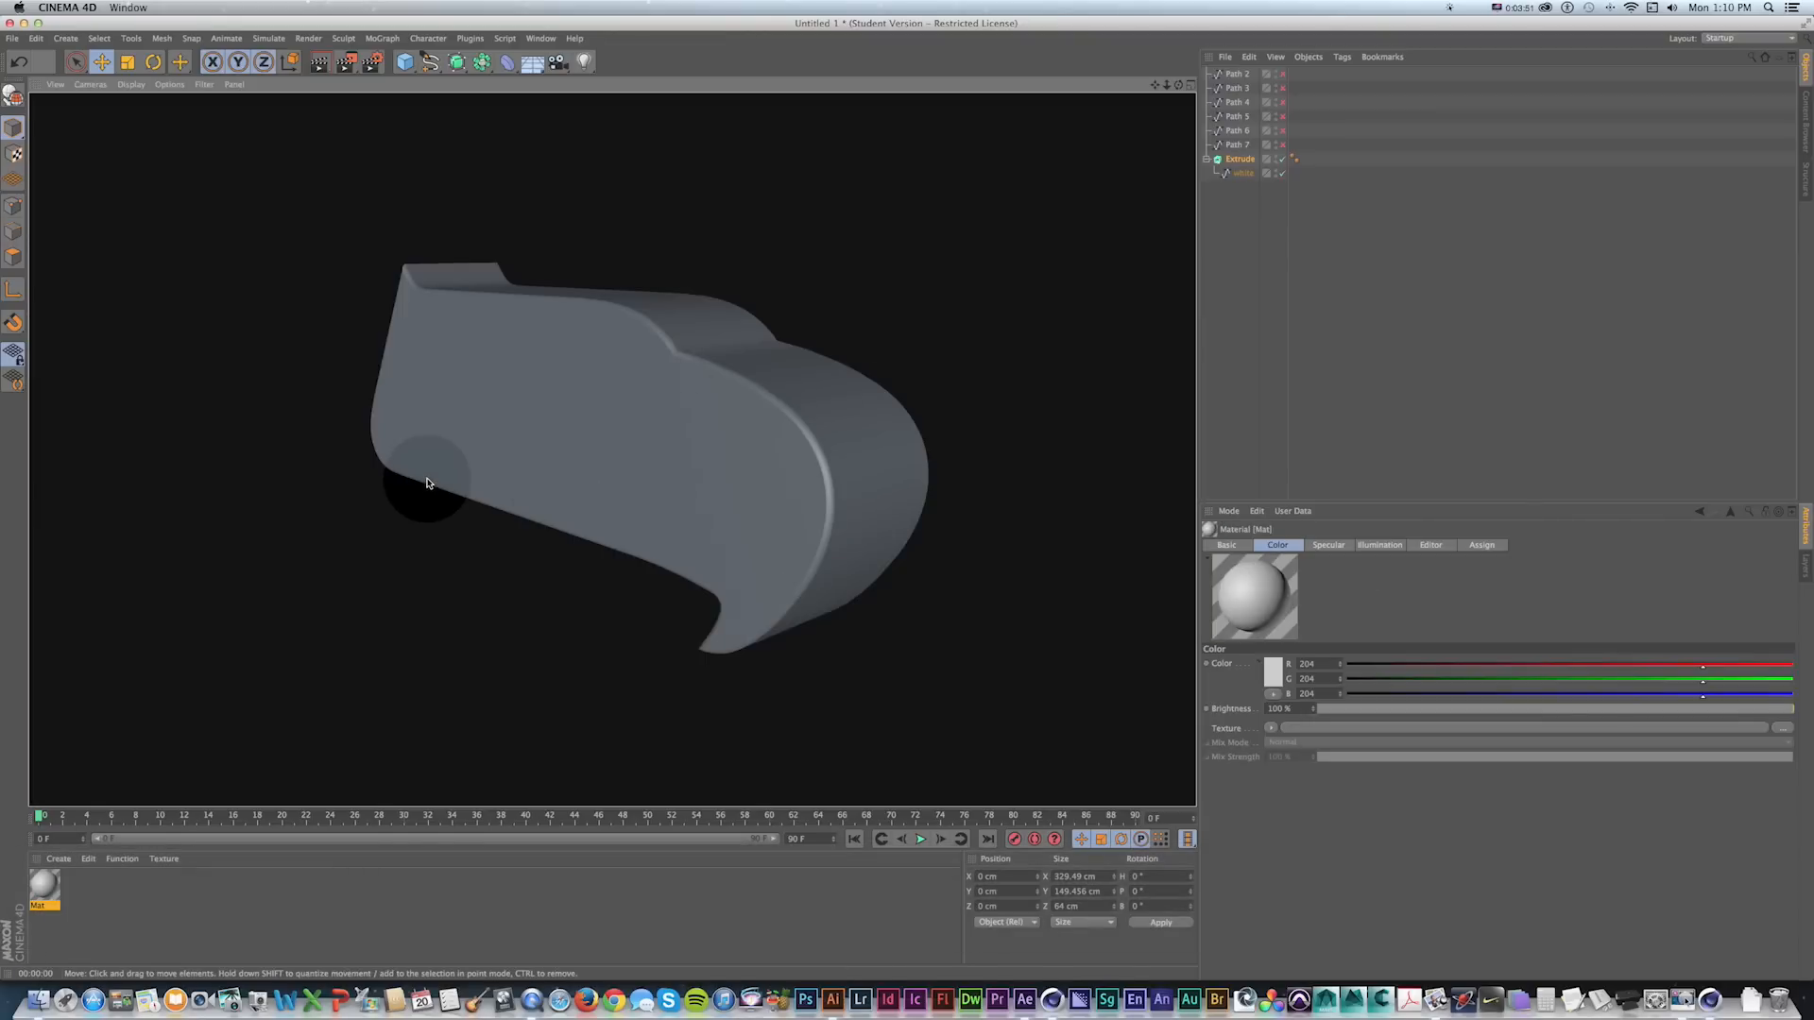
click(416, 487)
double_click(43, 904)
text(W)
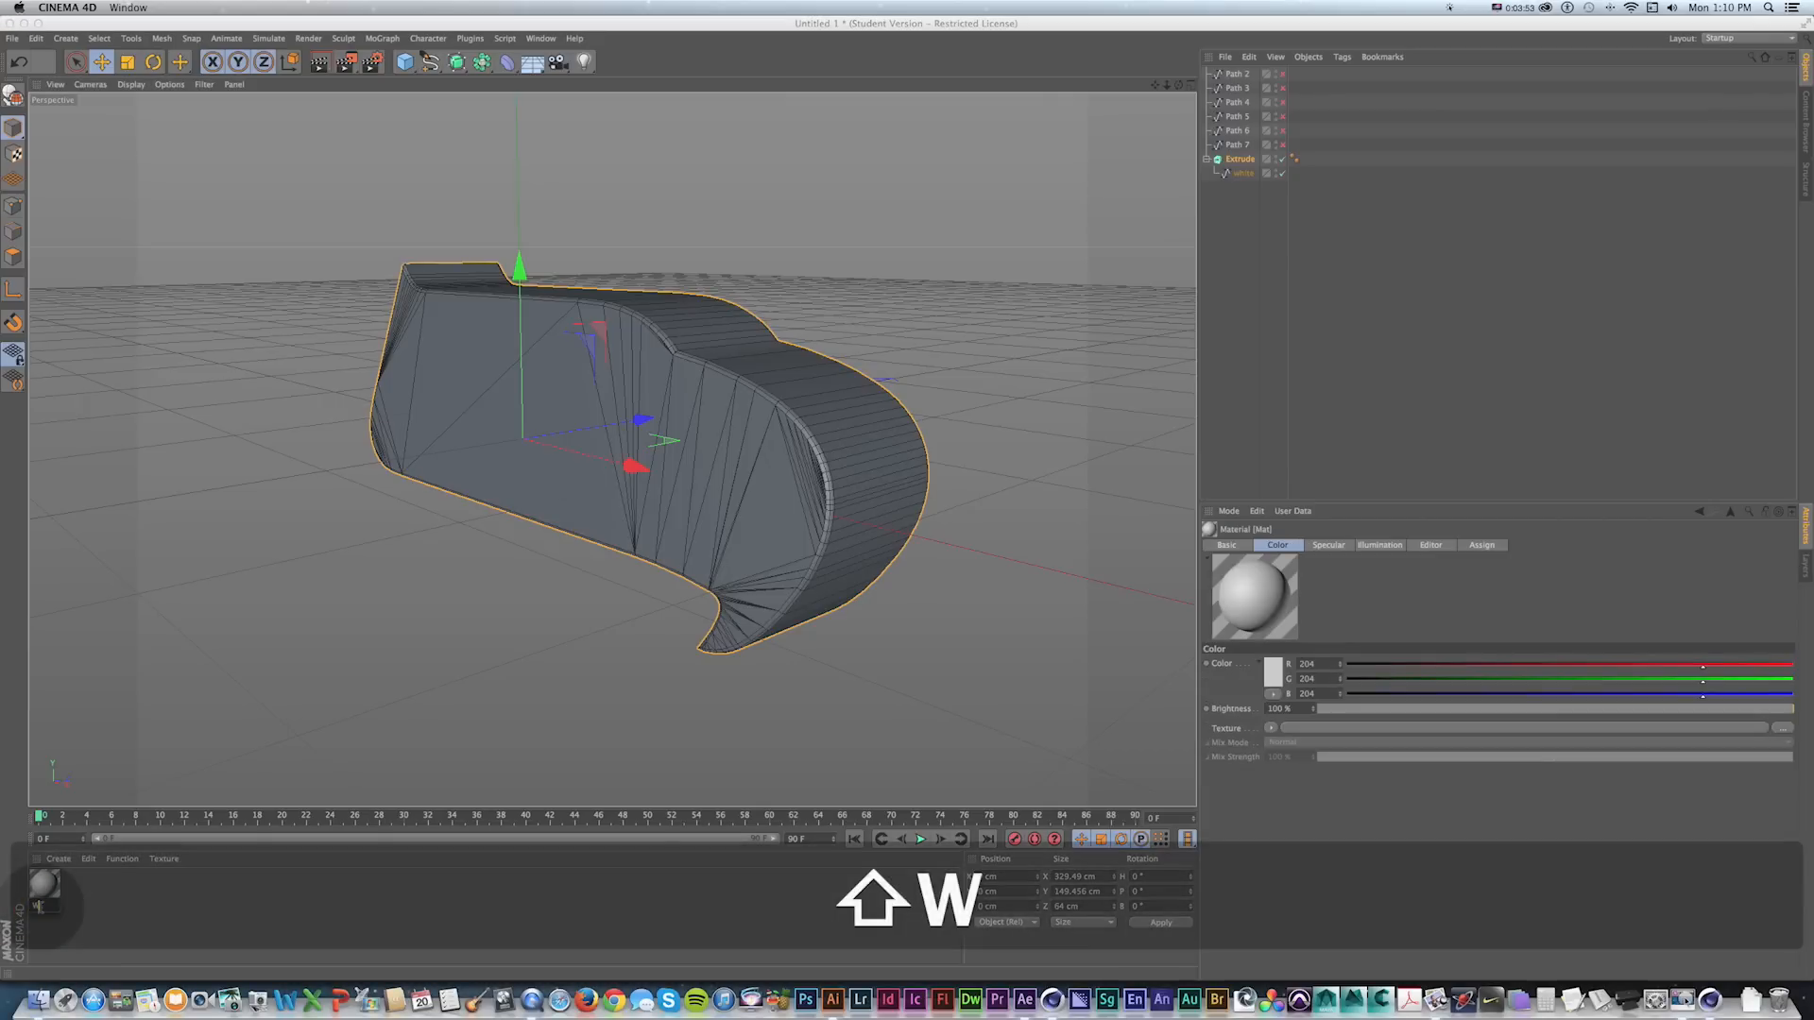
text(hite)
key(Return)
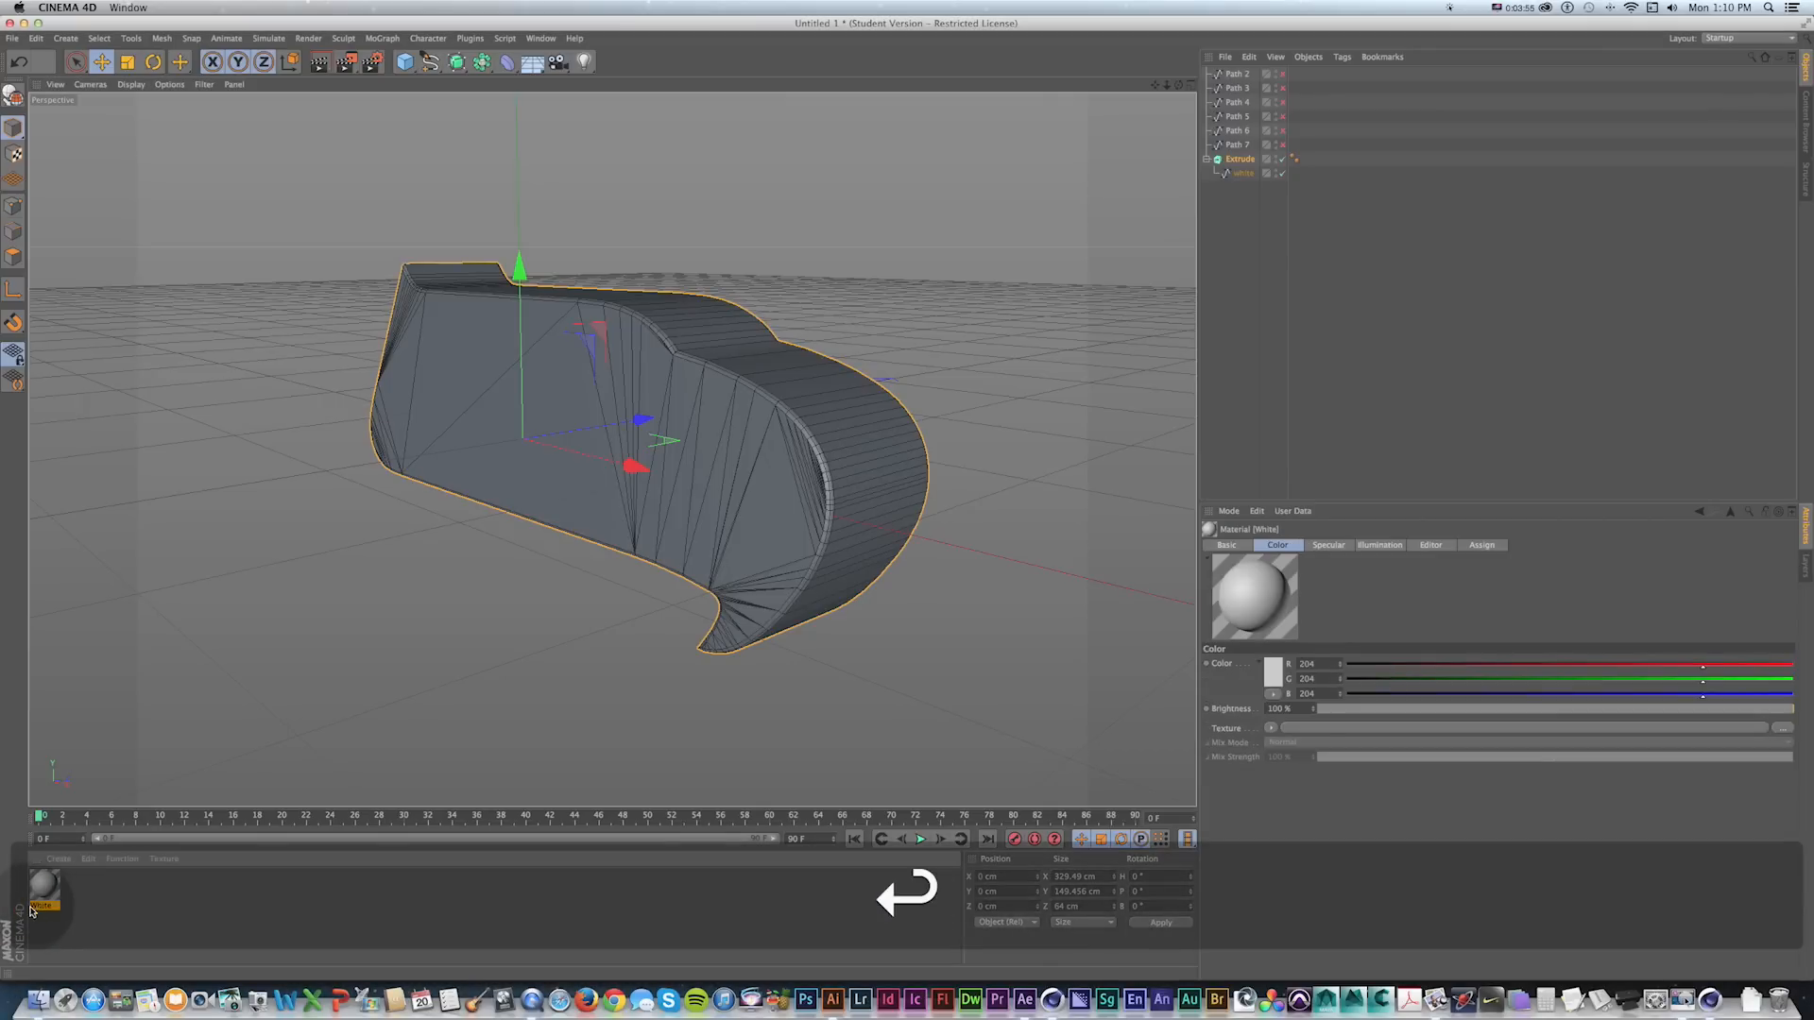
Edit the White material and set its colour to pure white, RGB 255, 255, 255.
double_click(48, 888)
drag(333, 106, 833, 234)
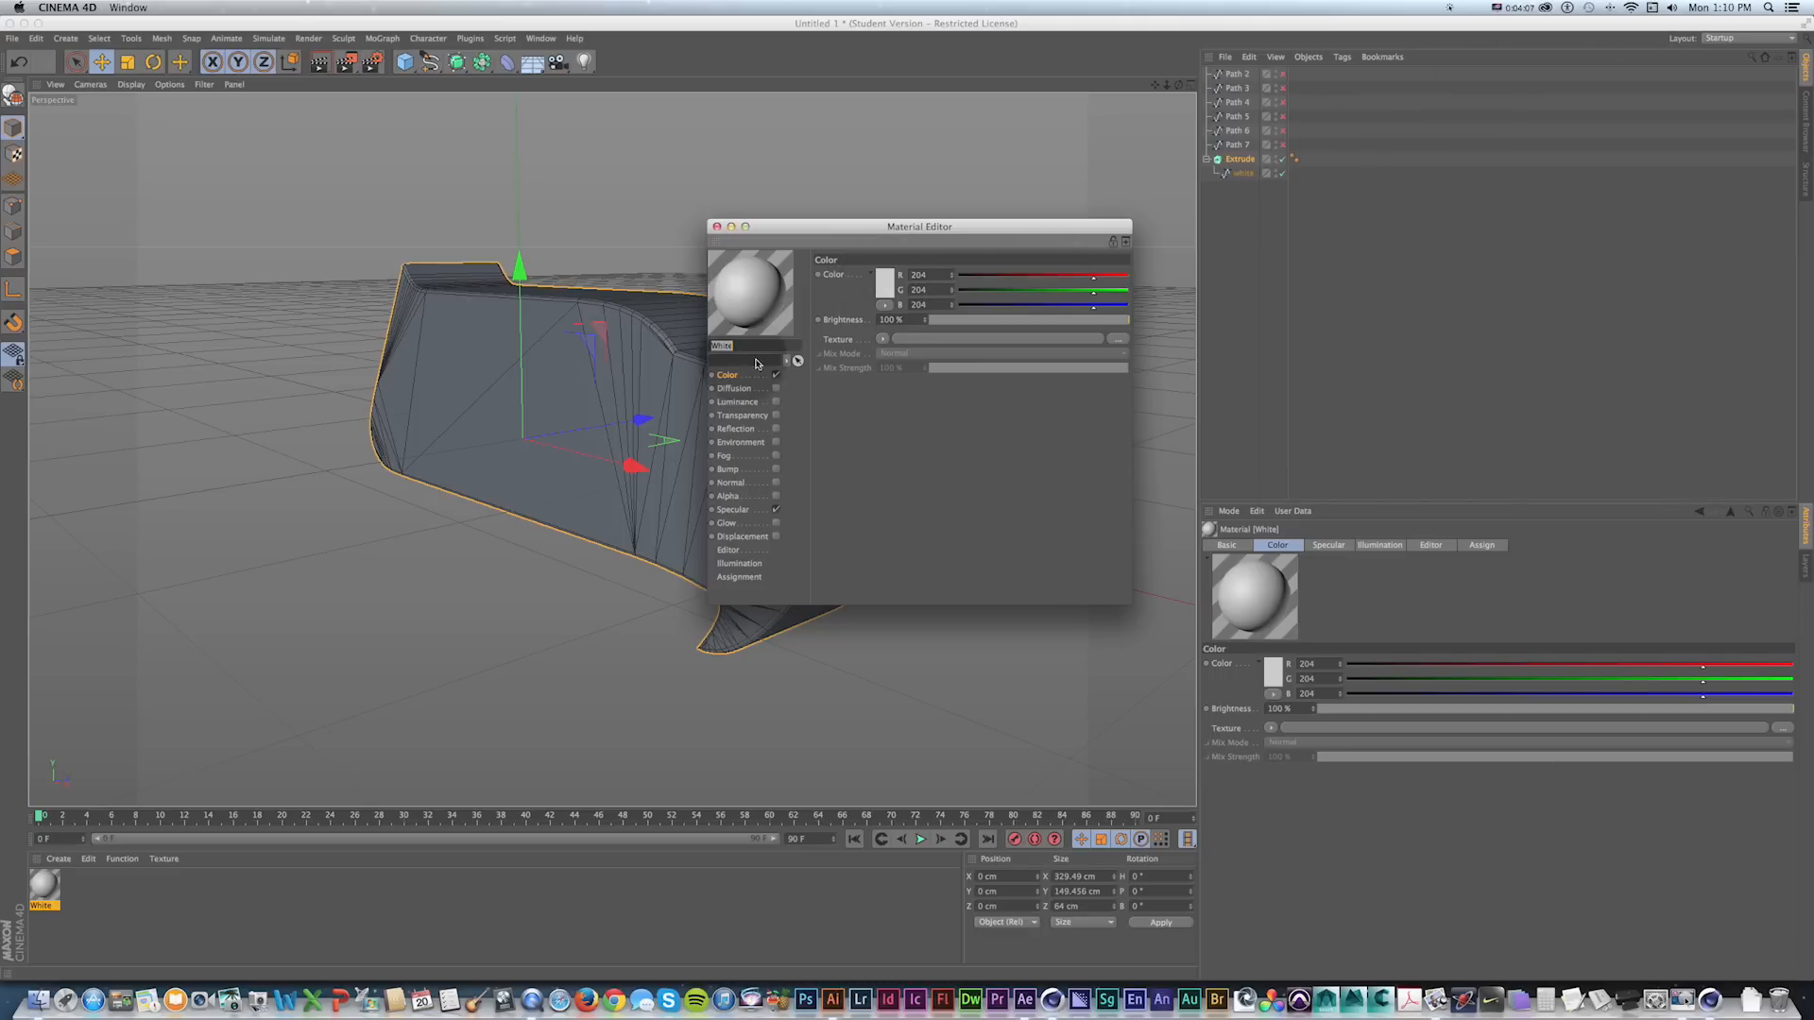
drag(868, 242, 851, 260)
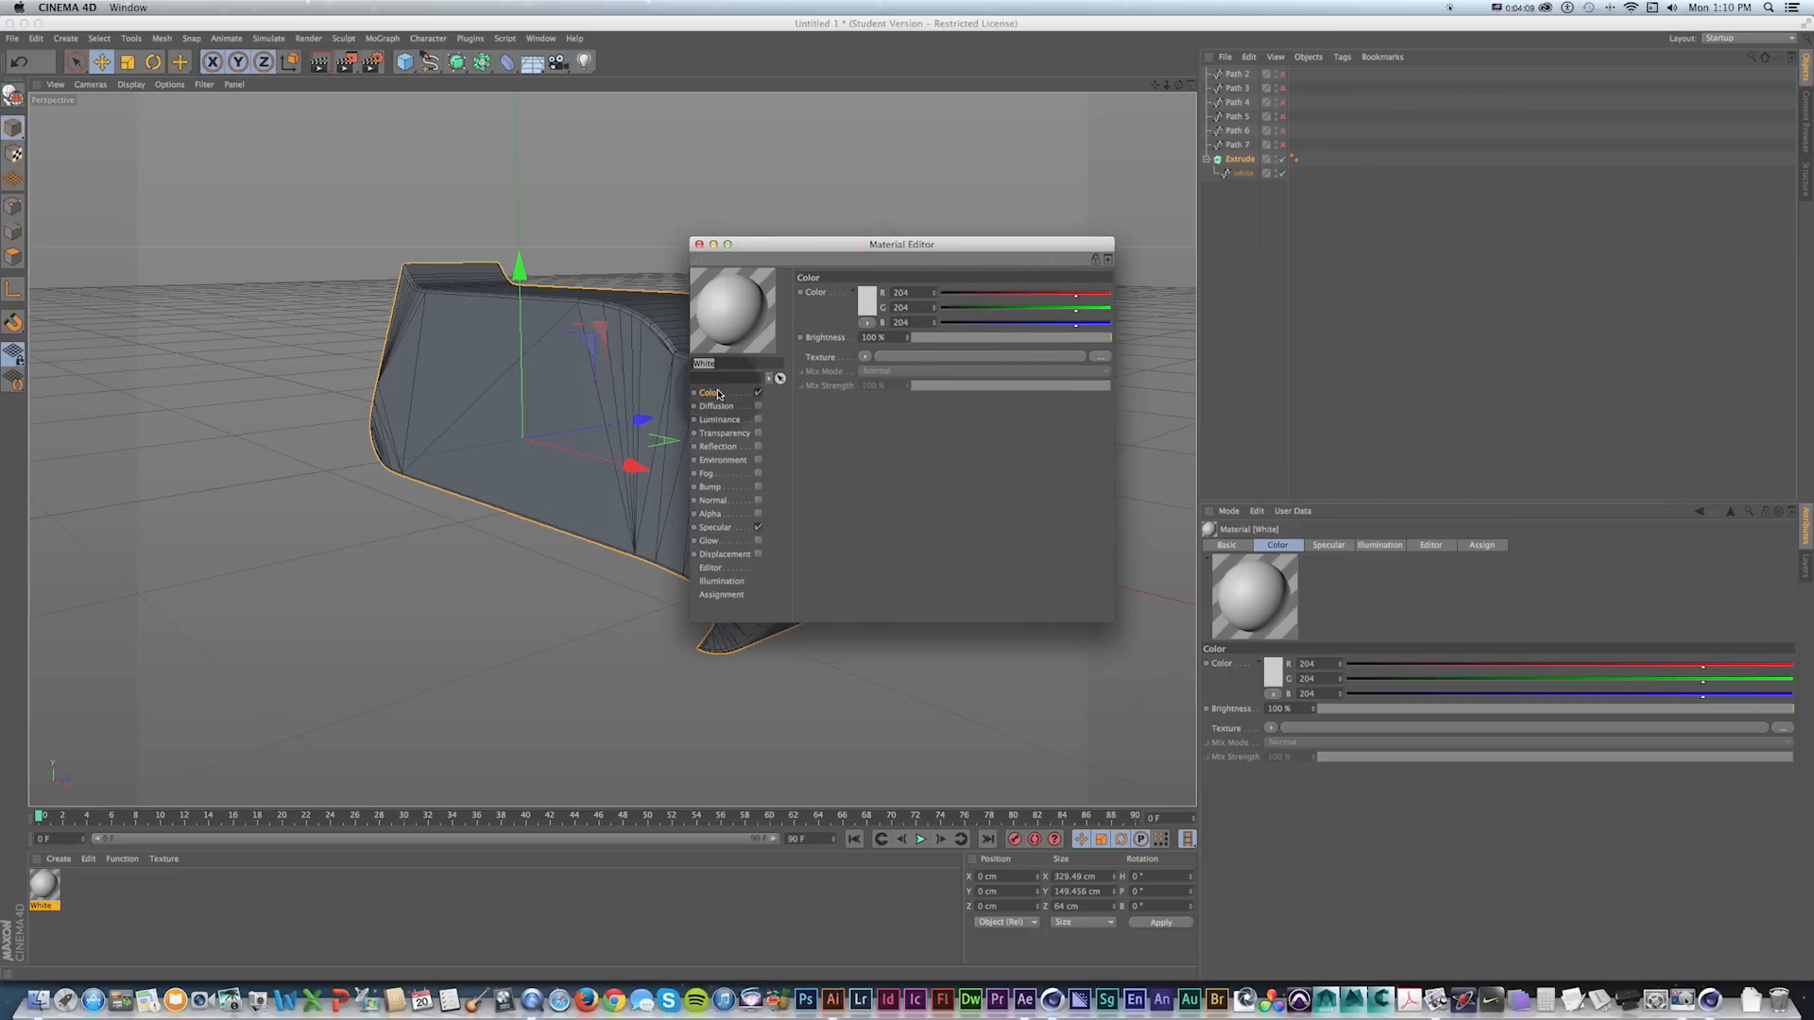
click(866, 302)
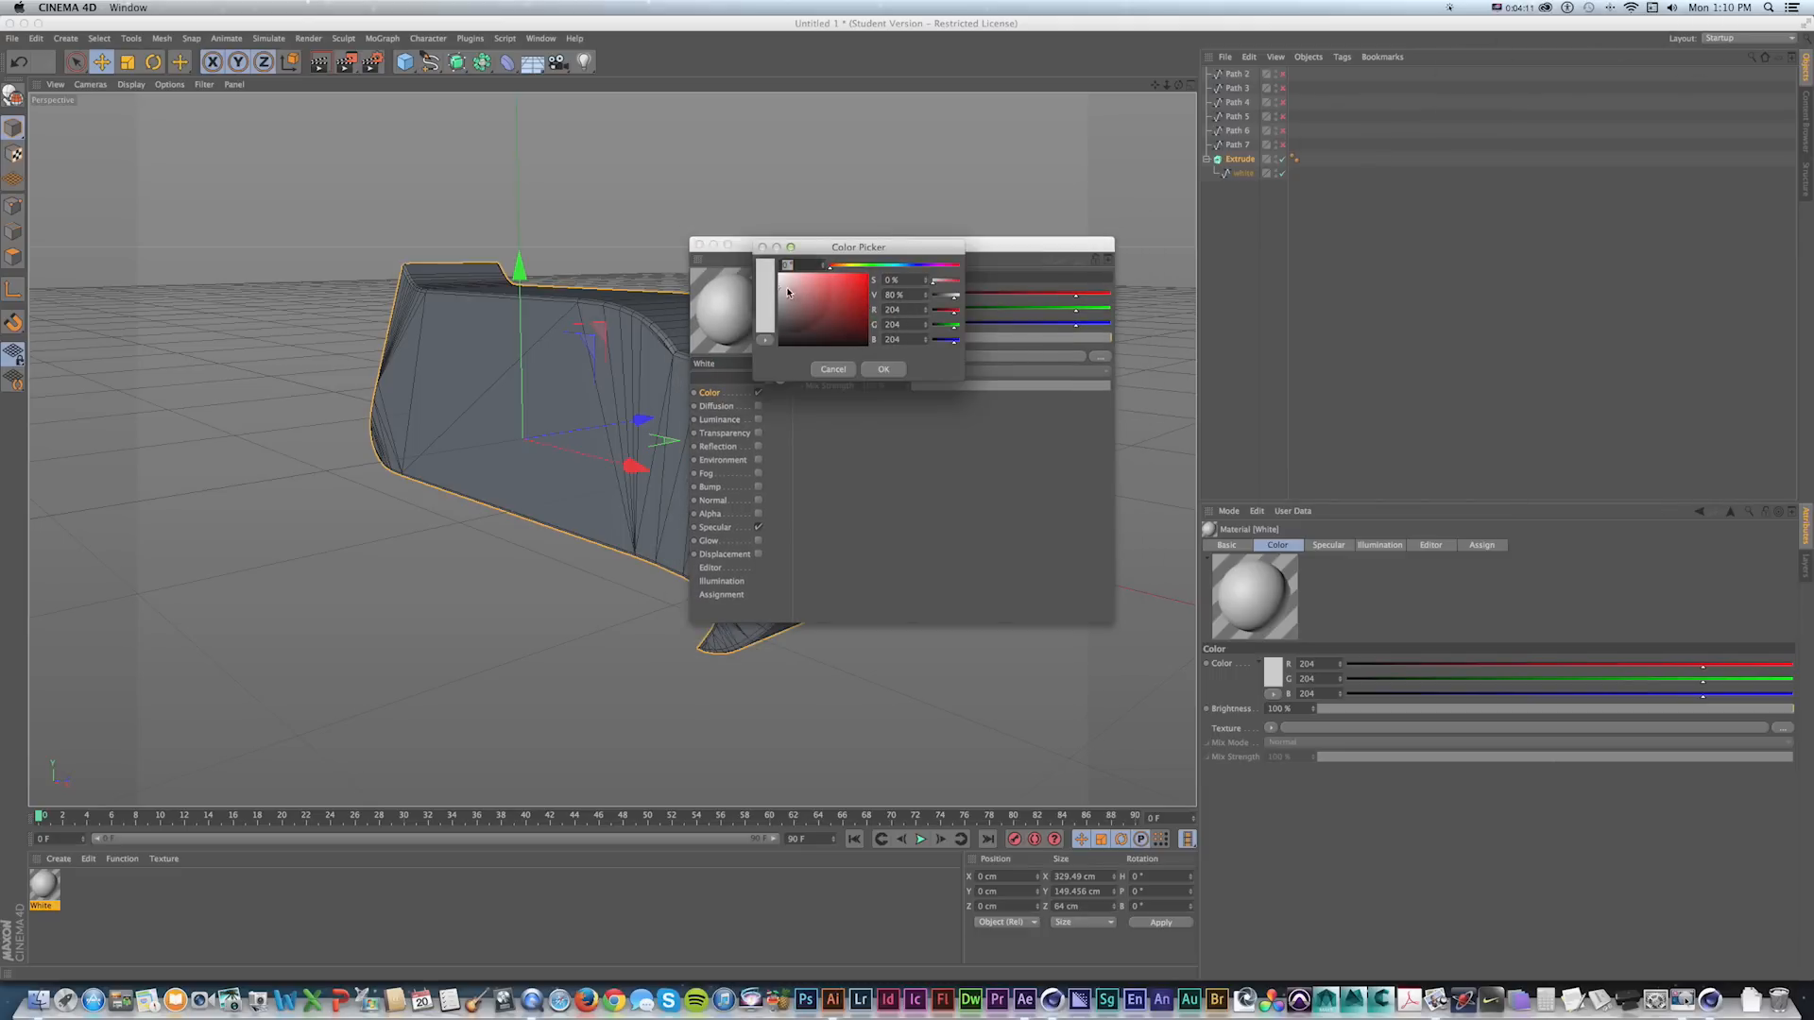
drag(783, 259, 742, 268)
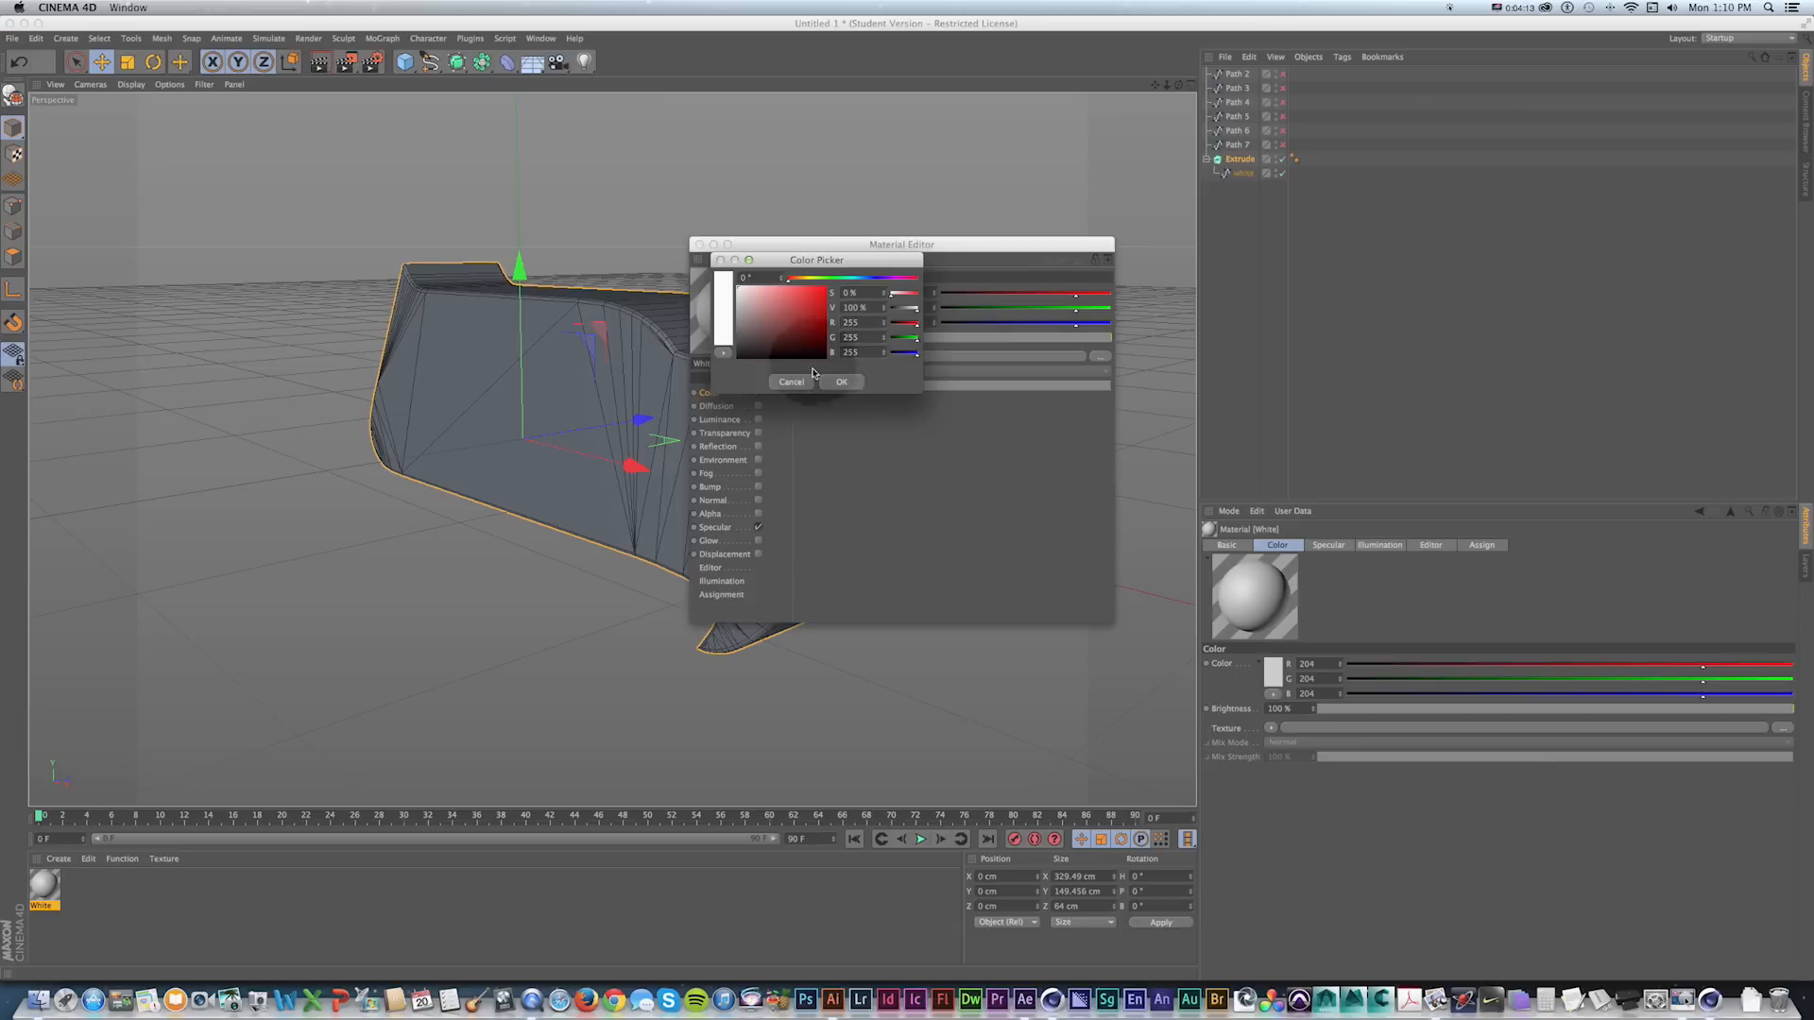
click(842, 384)
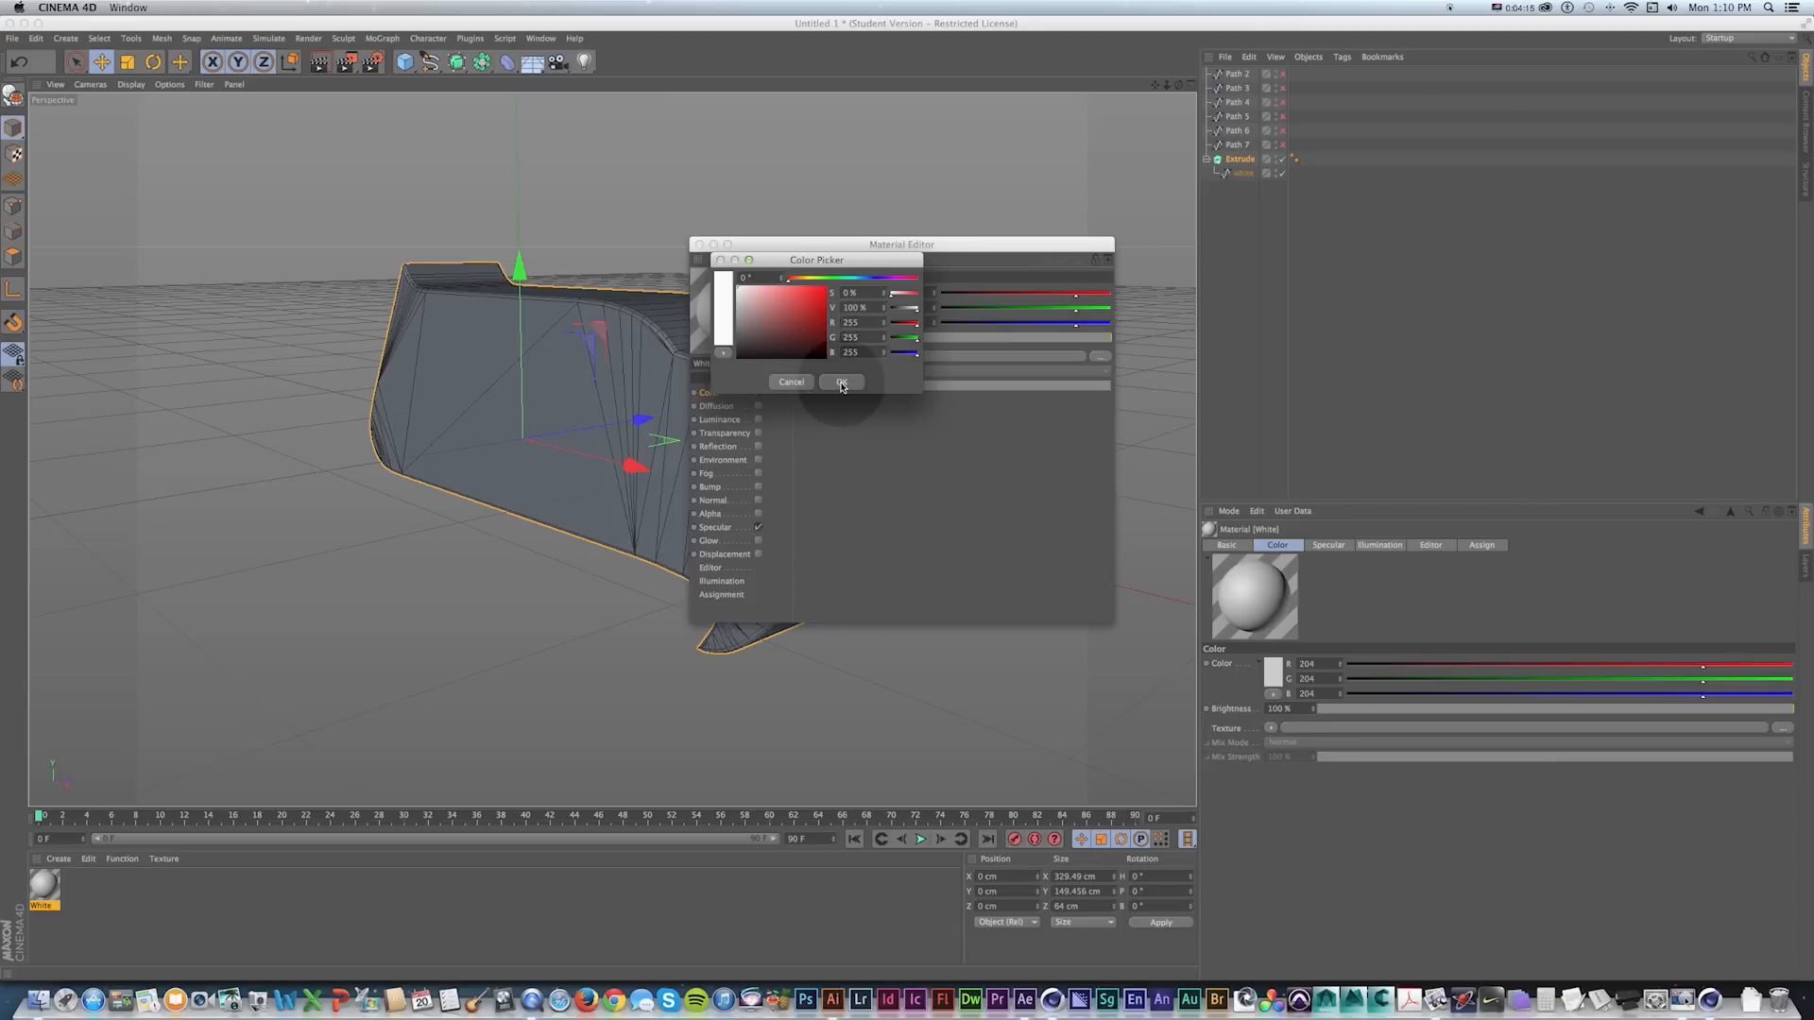
Enable reflection on the White material, load a Fresnel texture into it and lower the reflection brightness to 50%.
click(756, 447)
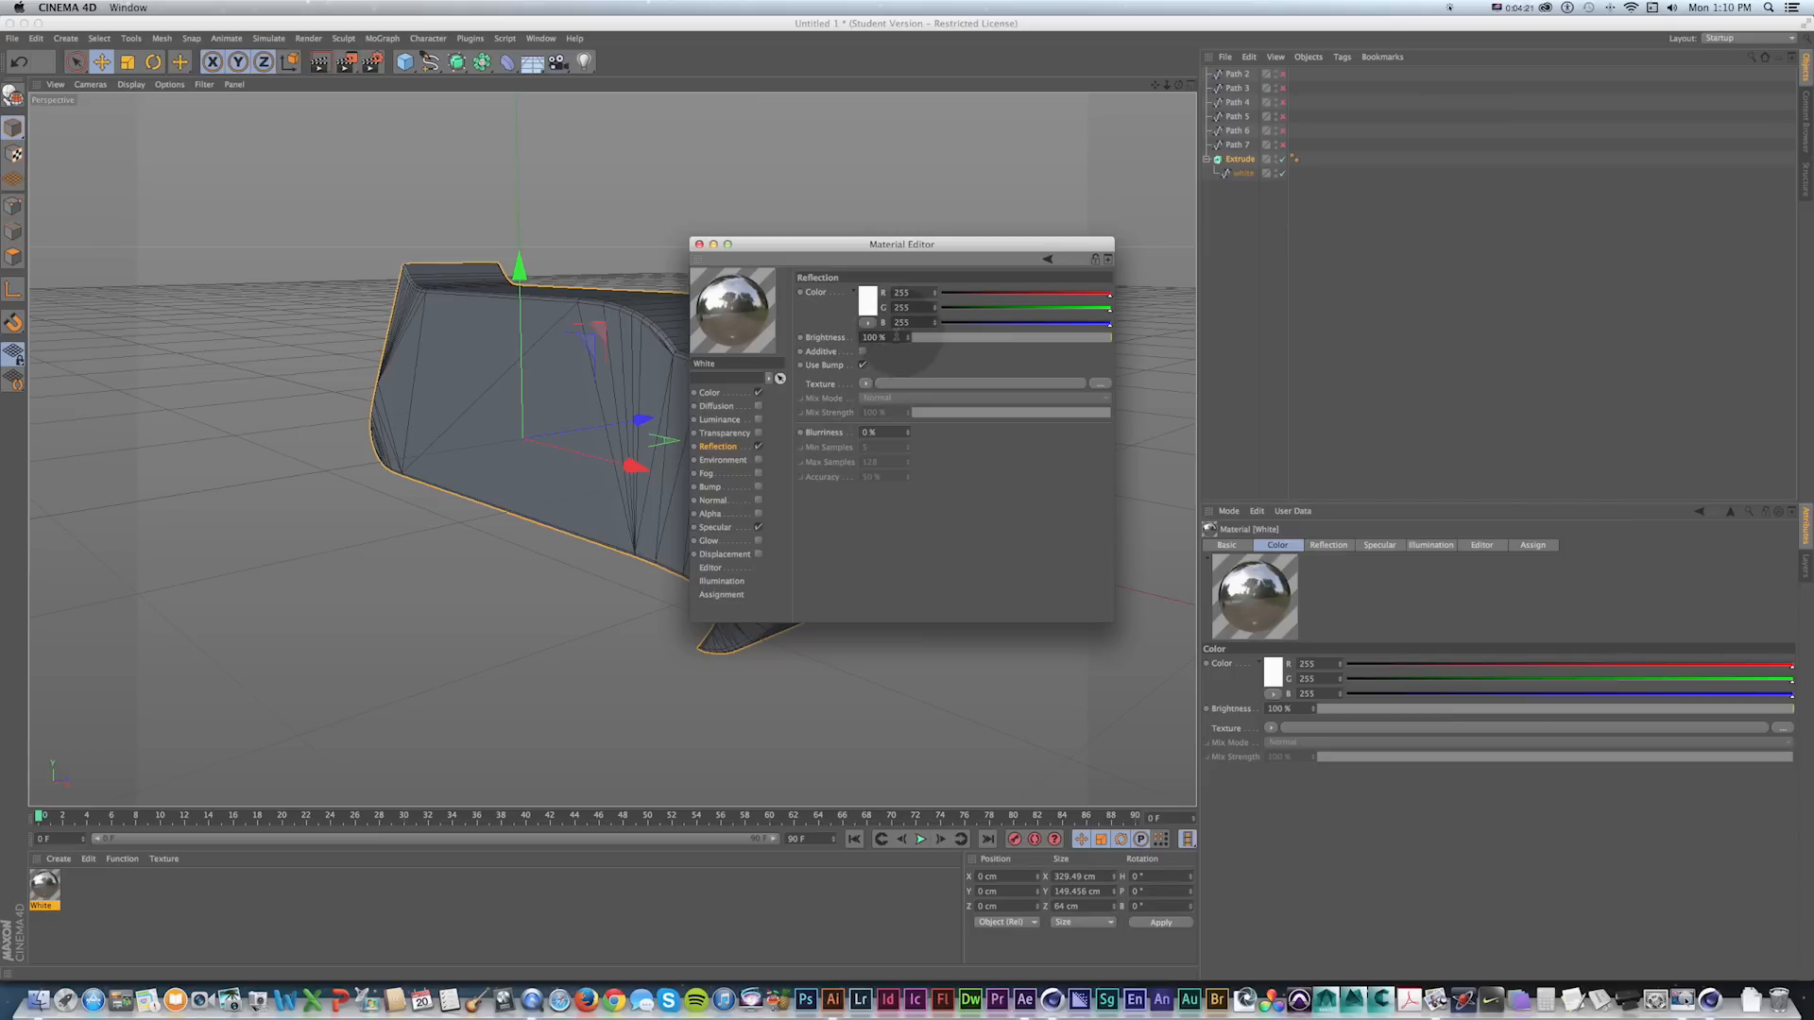
click(867, 383)
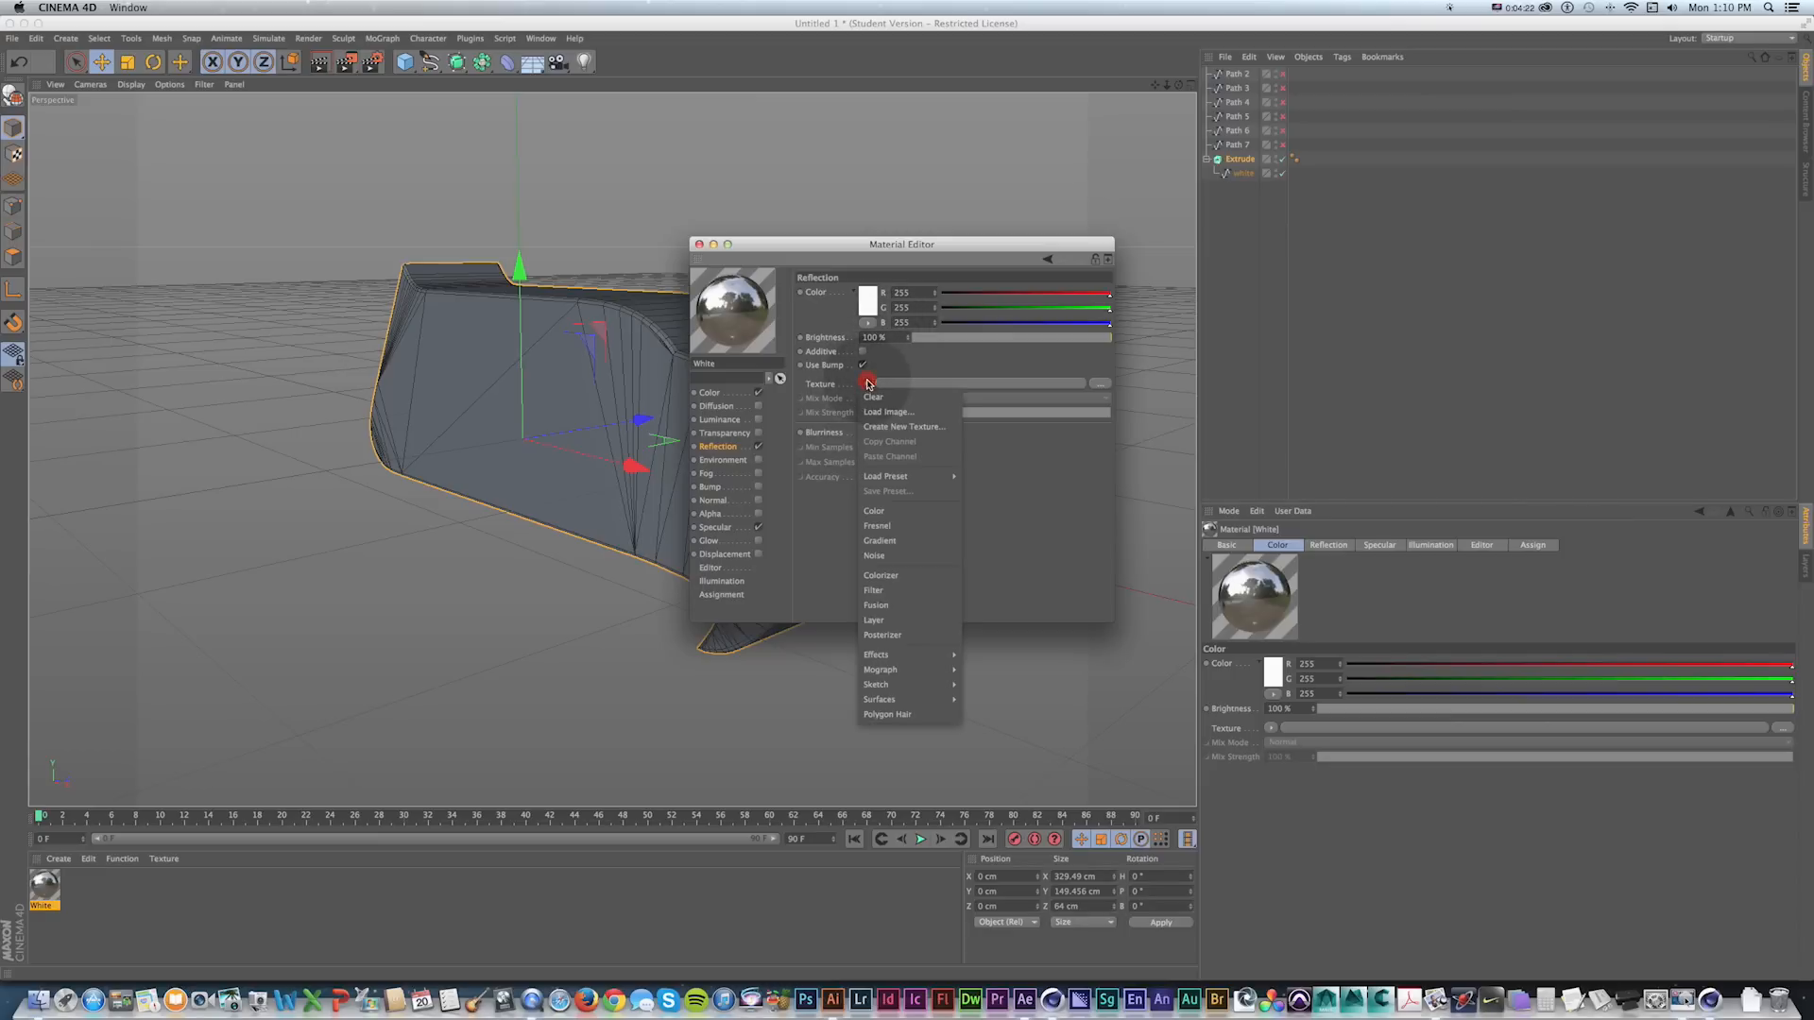
click(855, 294)
click(865, 383)
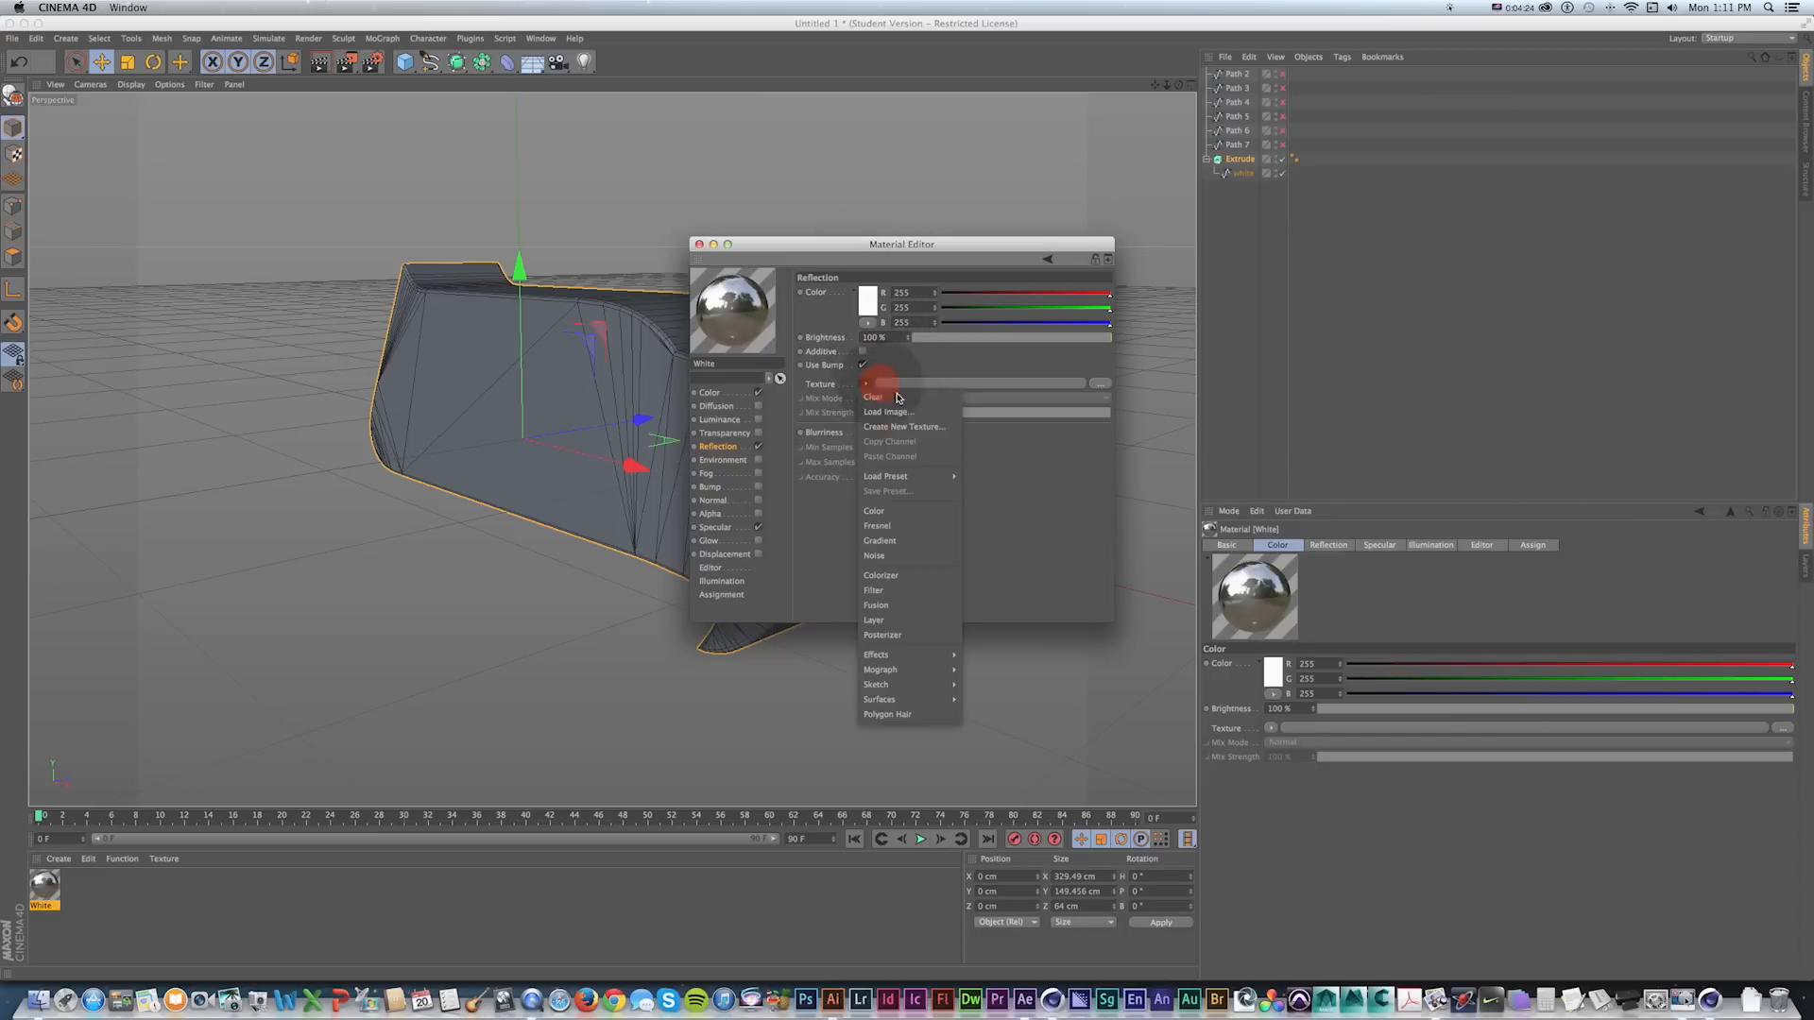
click(893, 526)
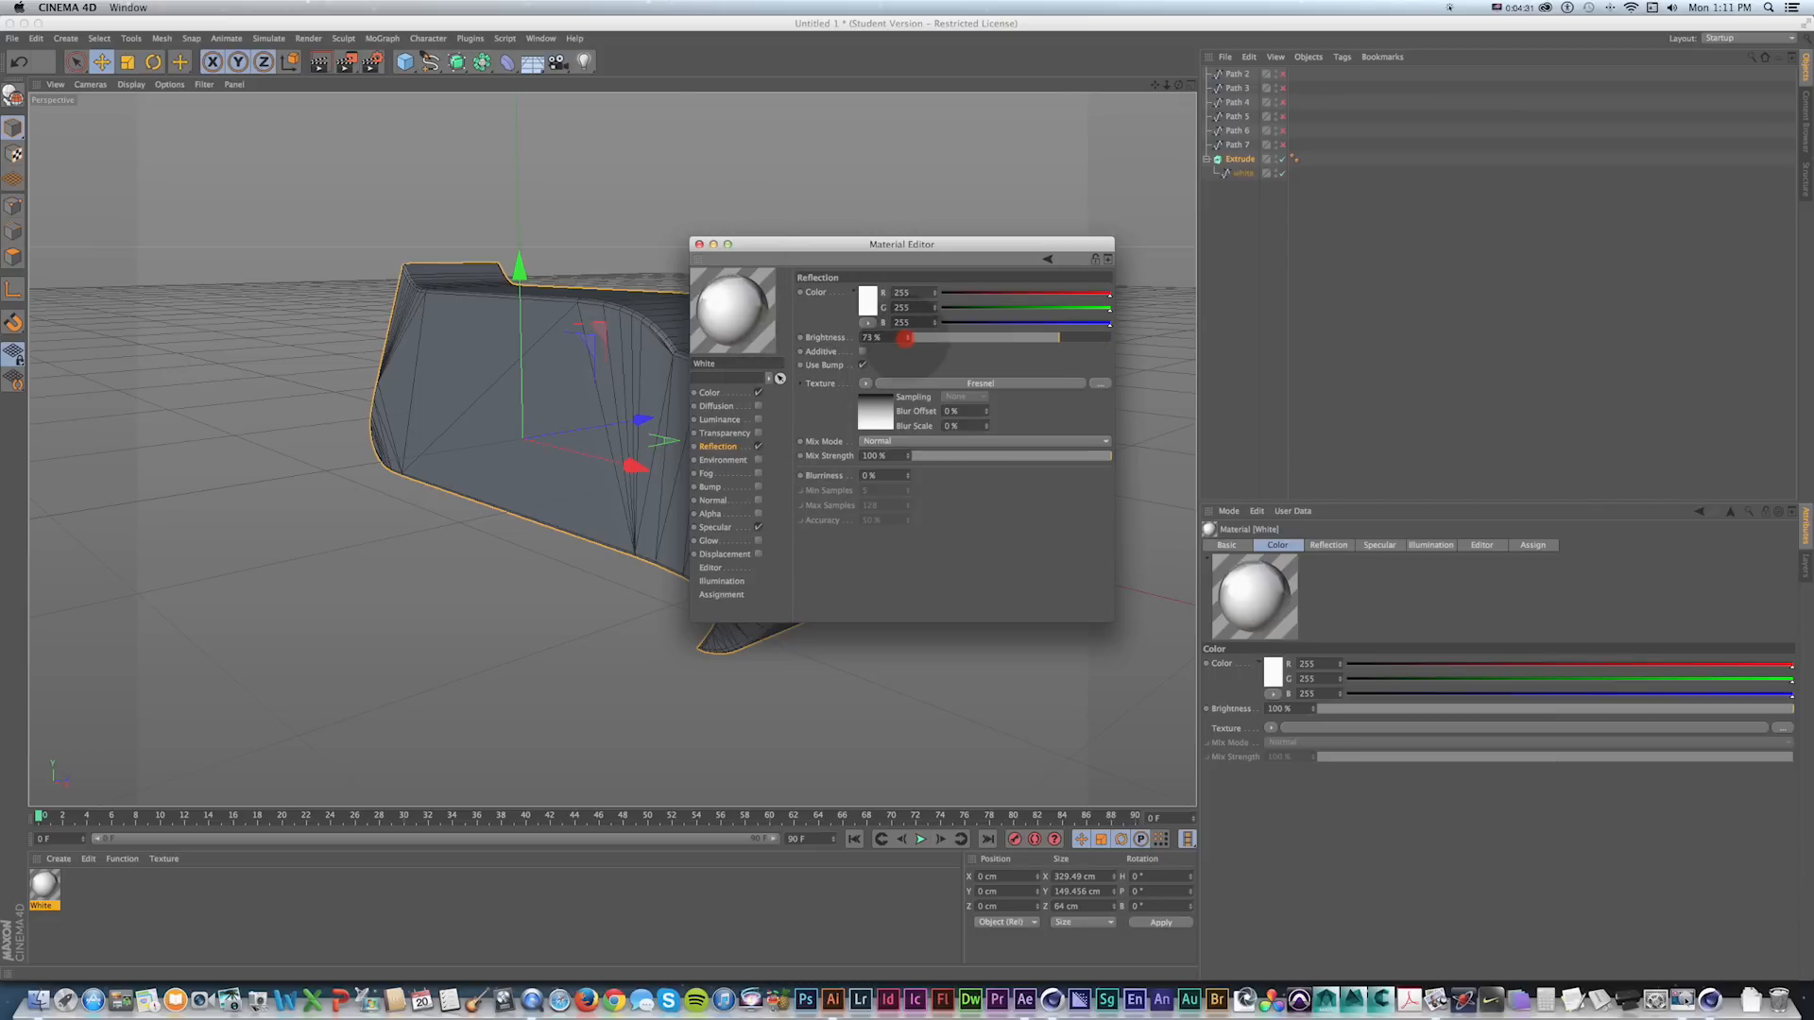
drag(905, 344, 903, 442)
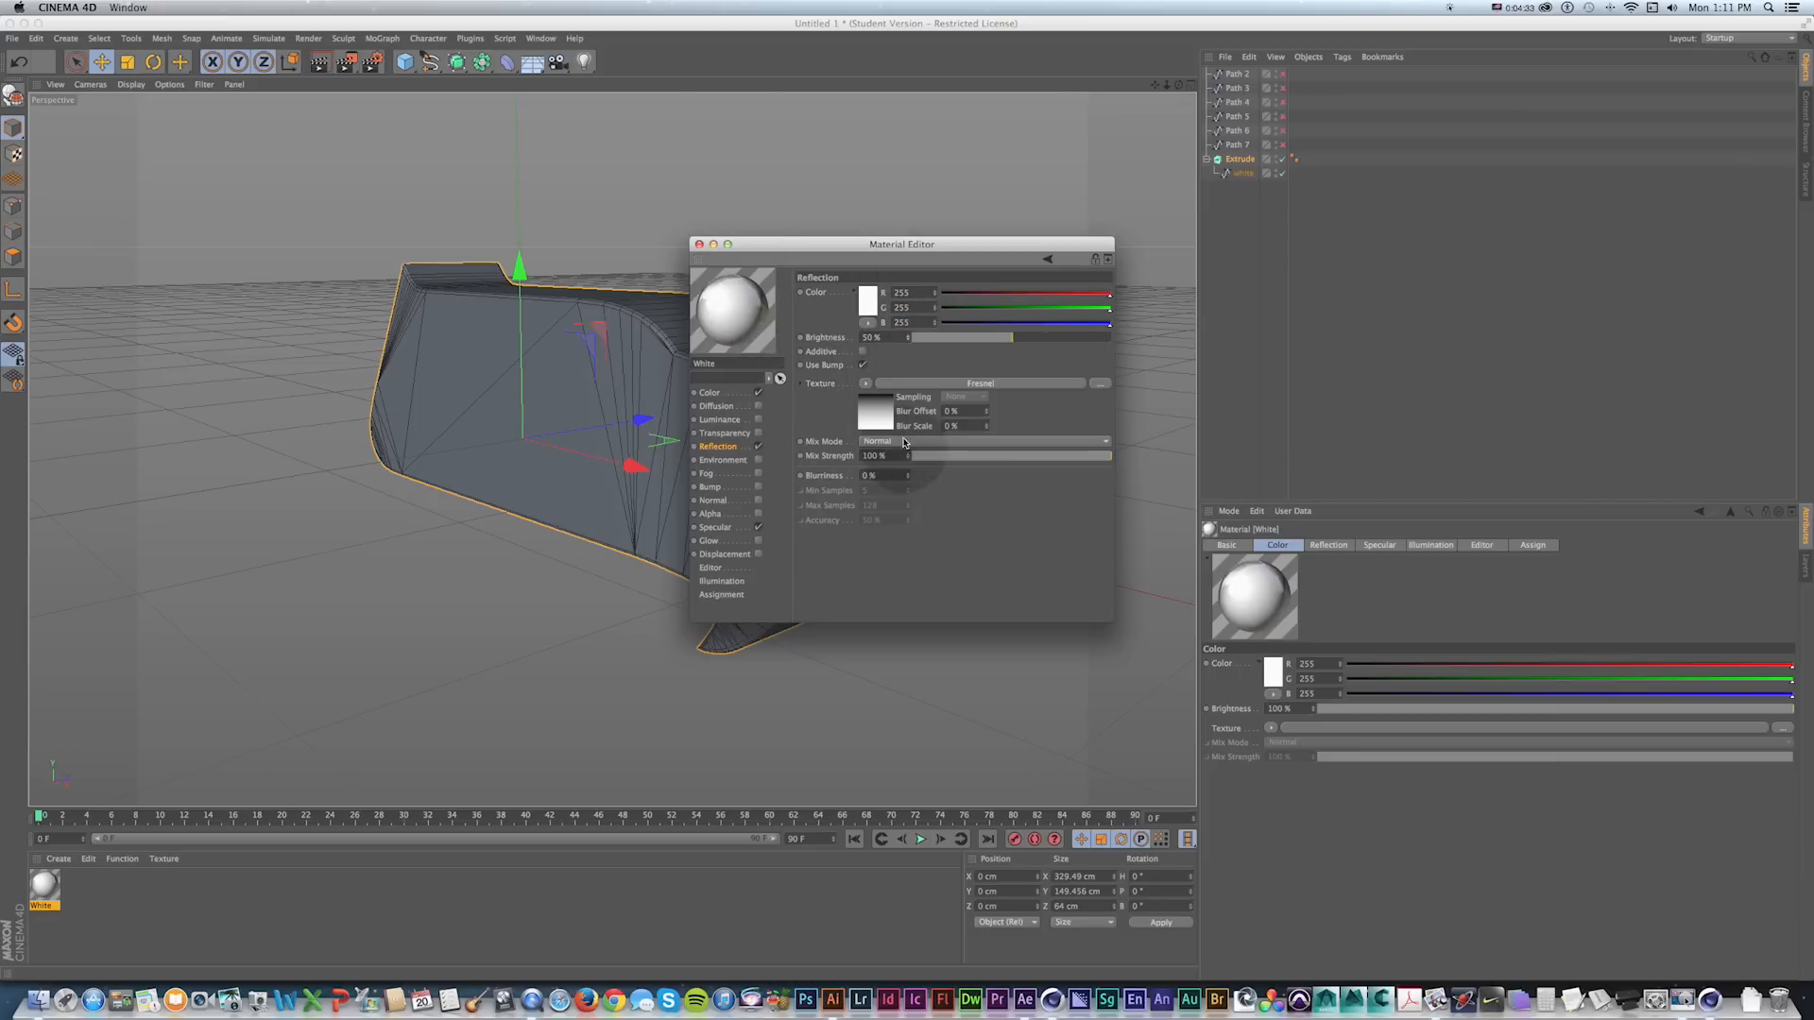
drag(801, 243, 828, 275)
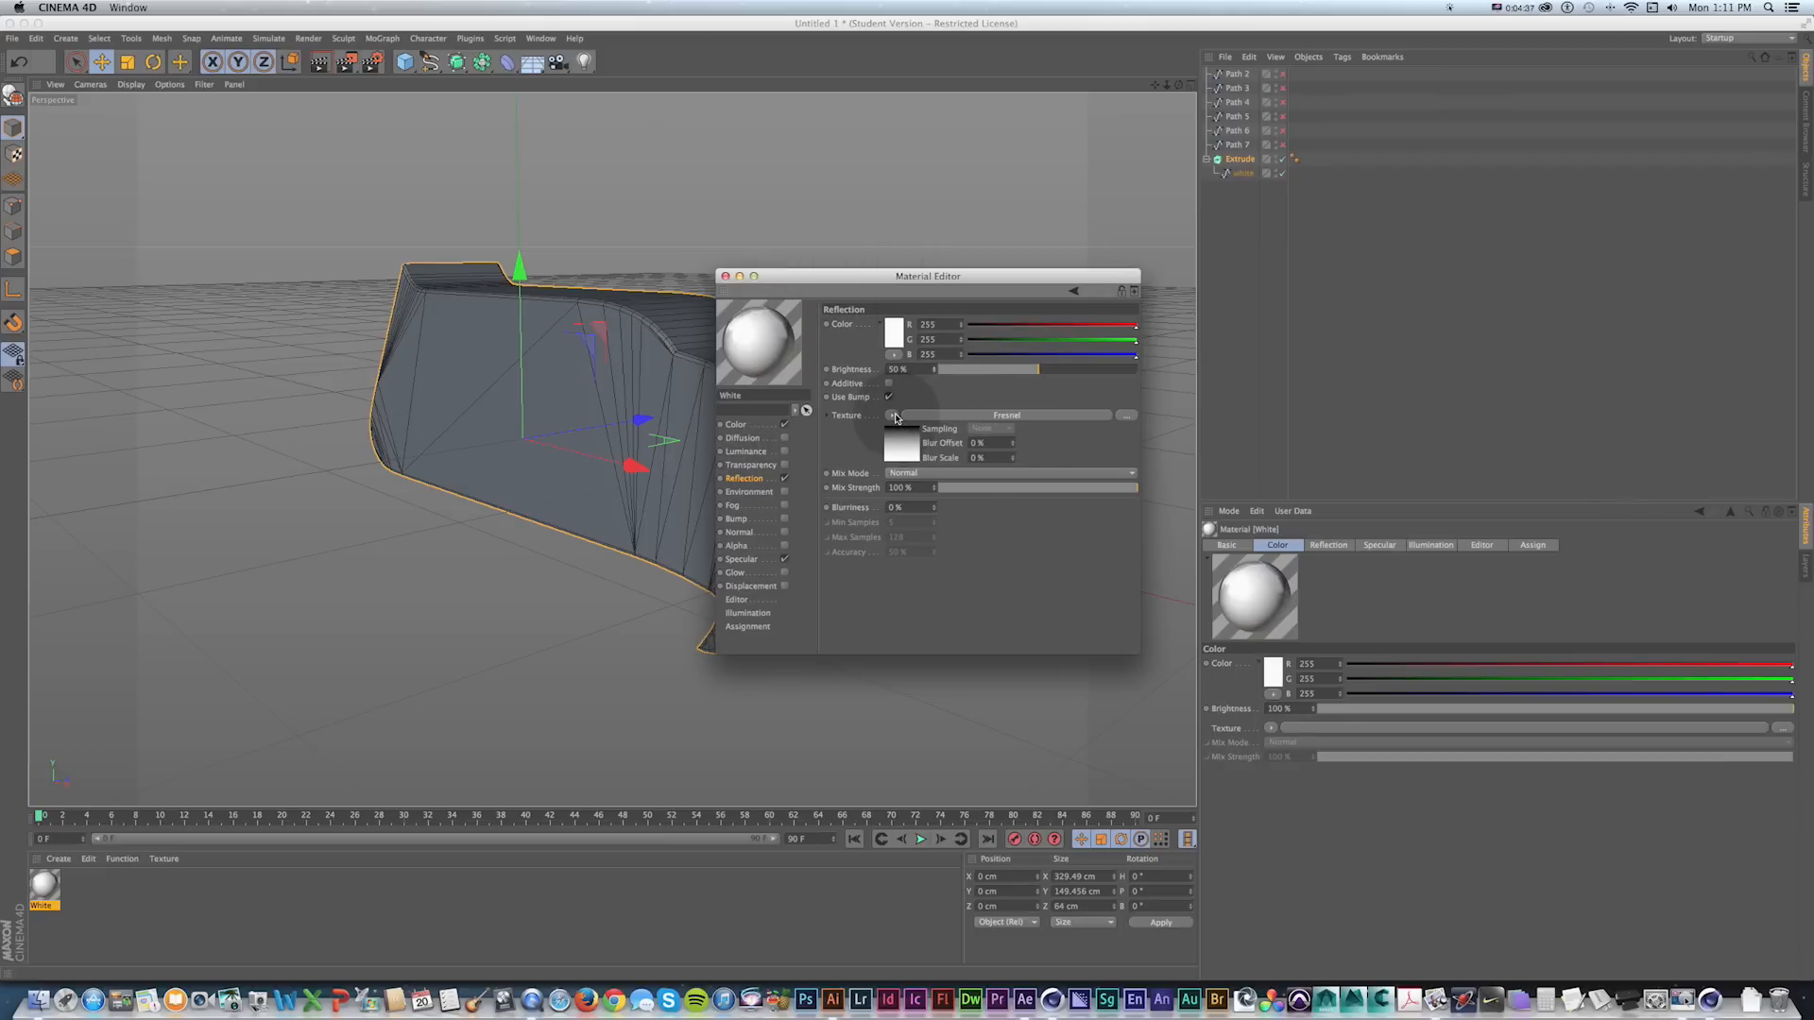
Clear the Fresnel texture from the White material's reflection and set the reflection brightness back to 100%.
click(894, 415)
click(898, 430)
double_click(890, 369)
text(0)
key(Tab)
double_click(892, 369)
text(100)
key(Return)
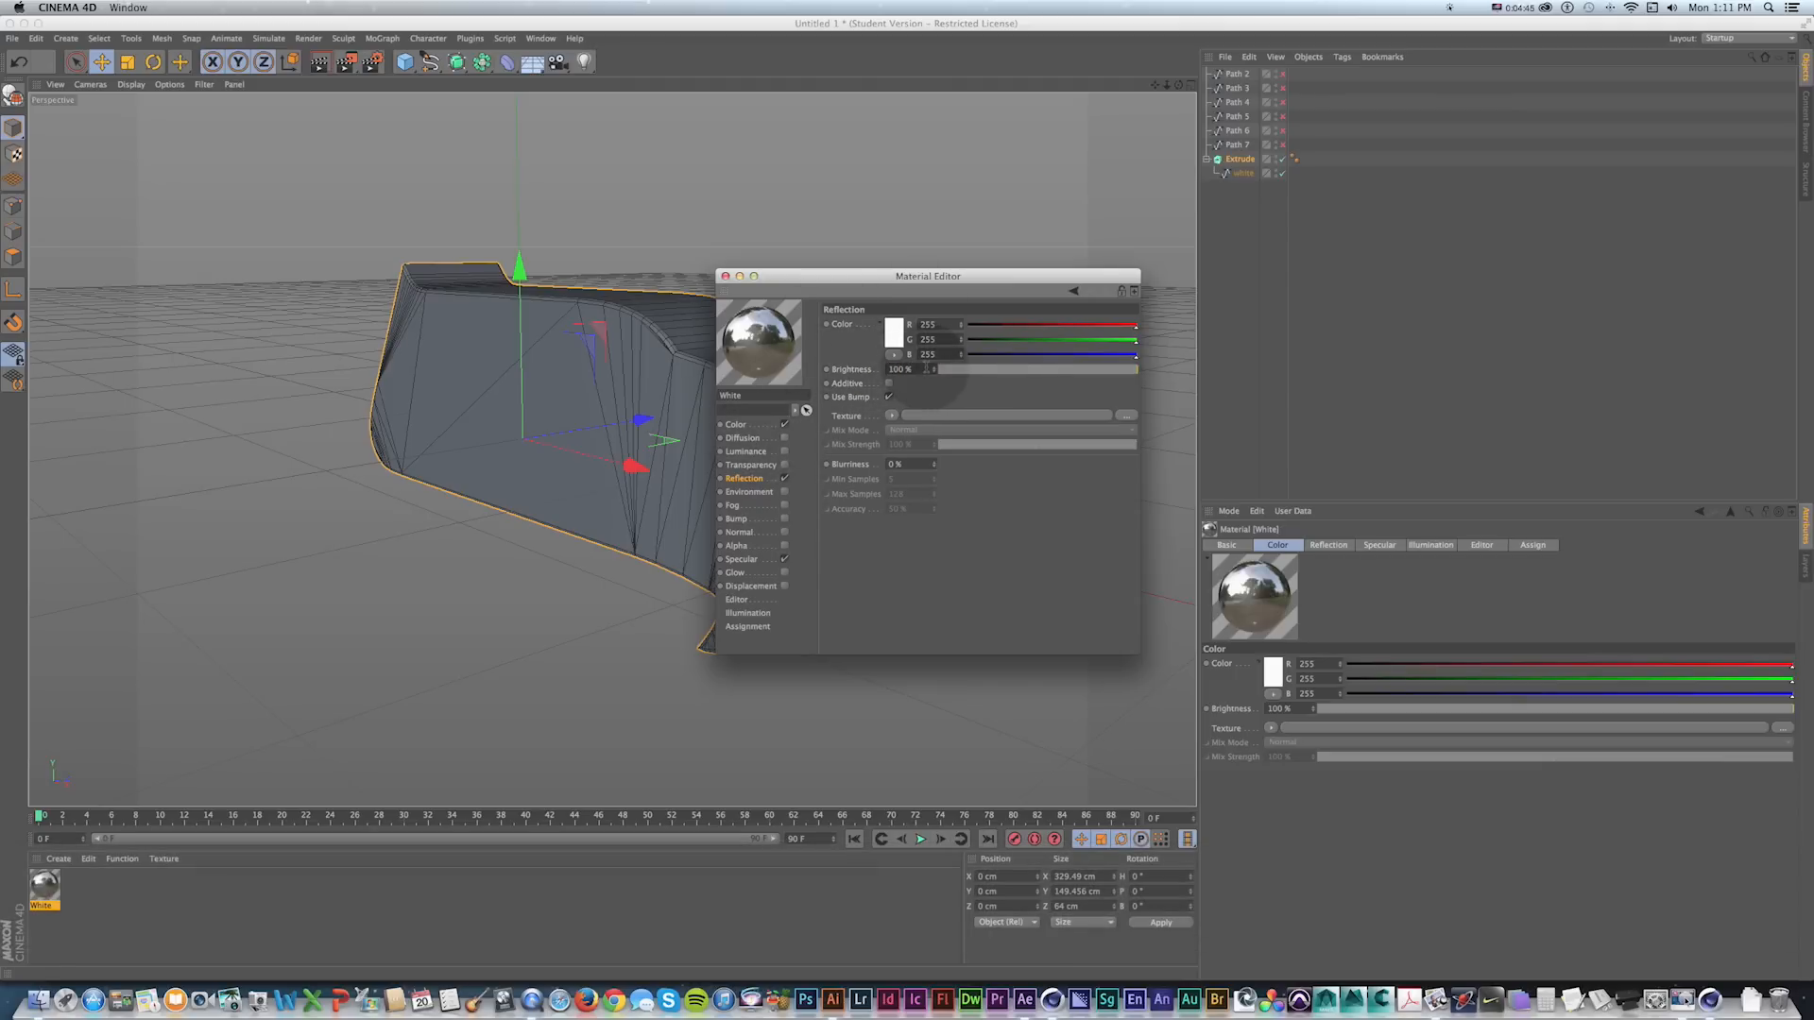
Load Fresnel as the White material's reflection texture, set the reflection brightness to 50% and close the material editor.
click(891, 416)
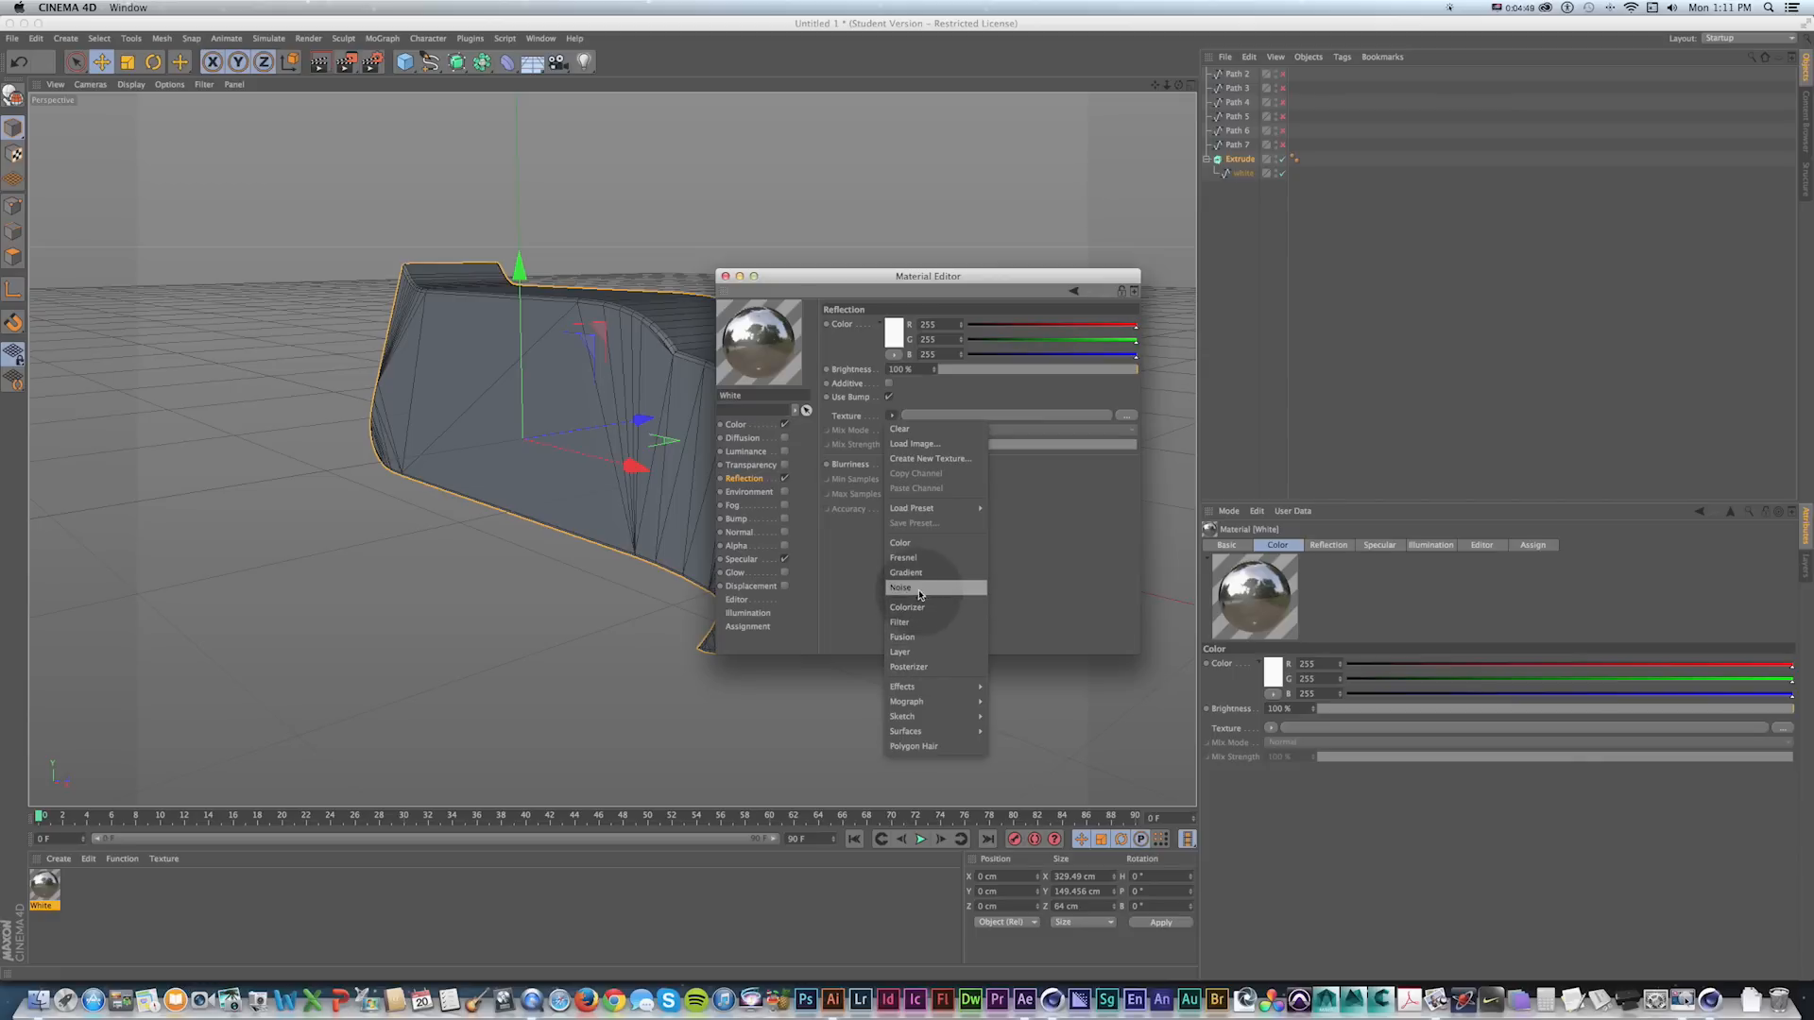
click(903, 558)
click(839, 366)
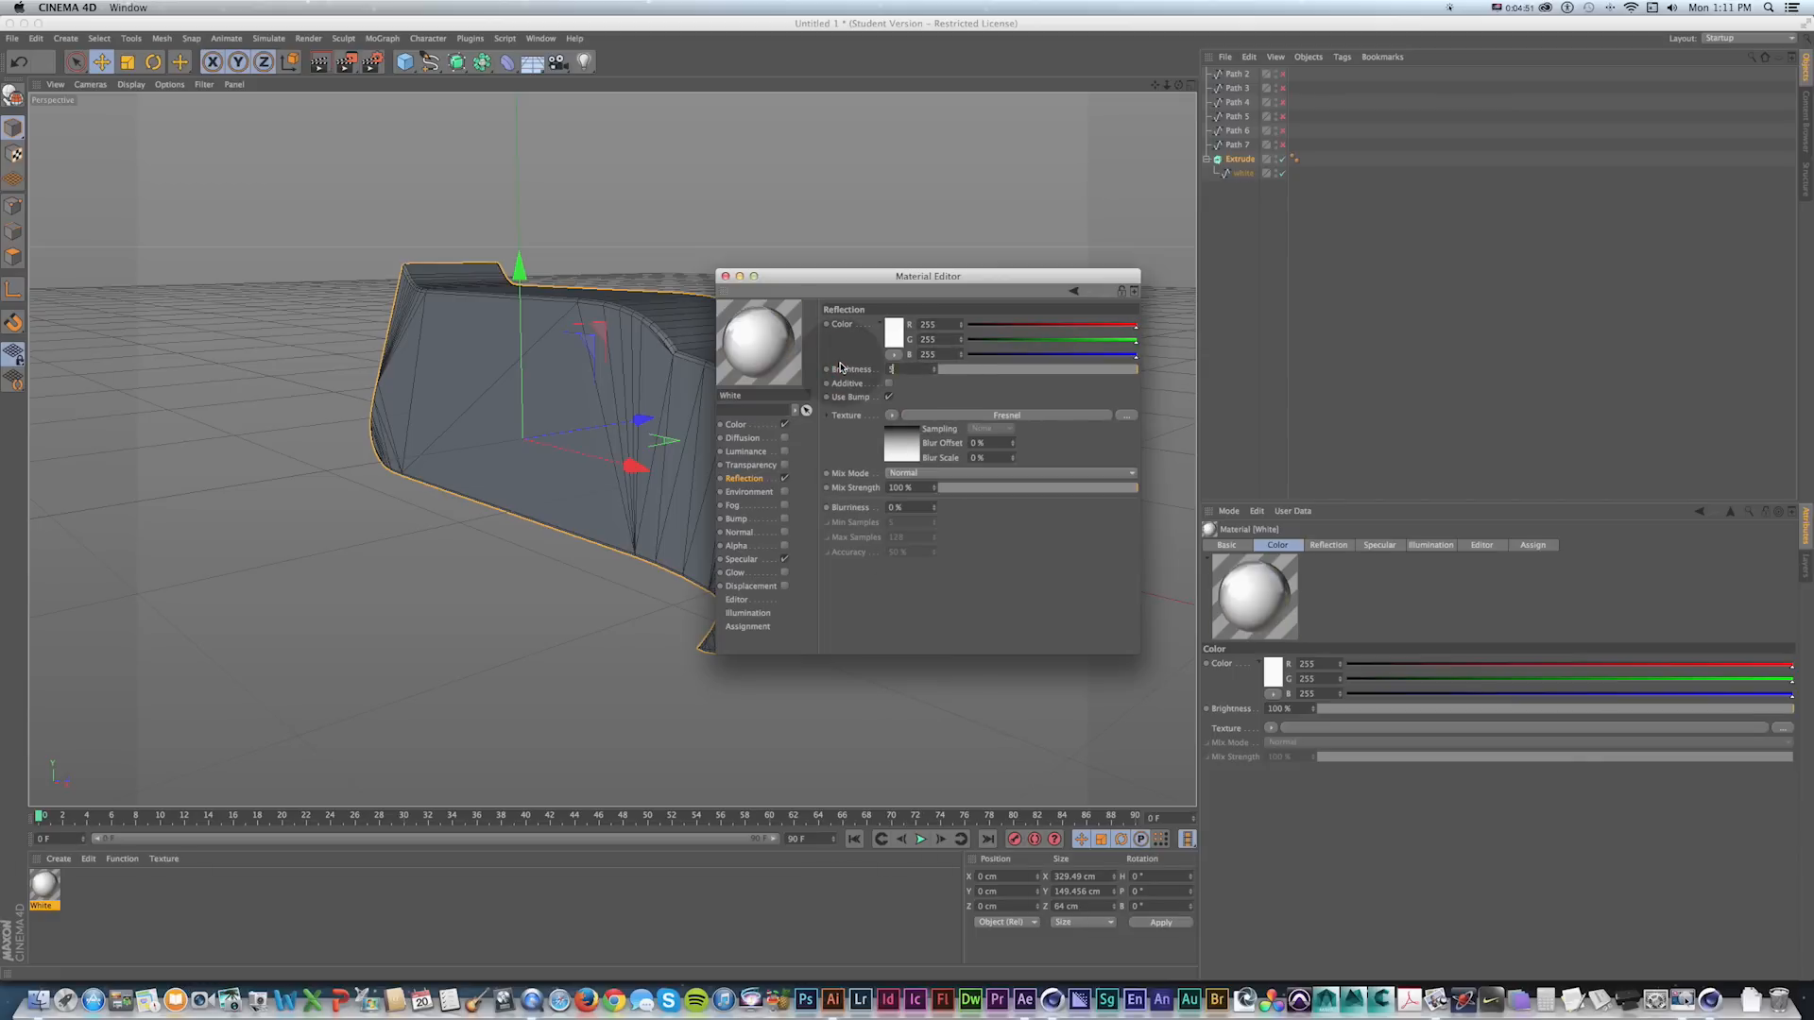
text(50)
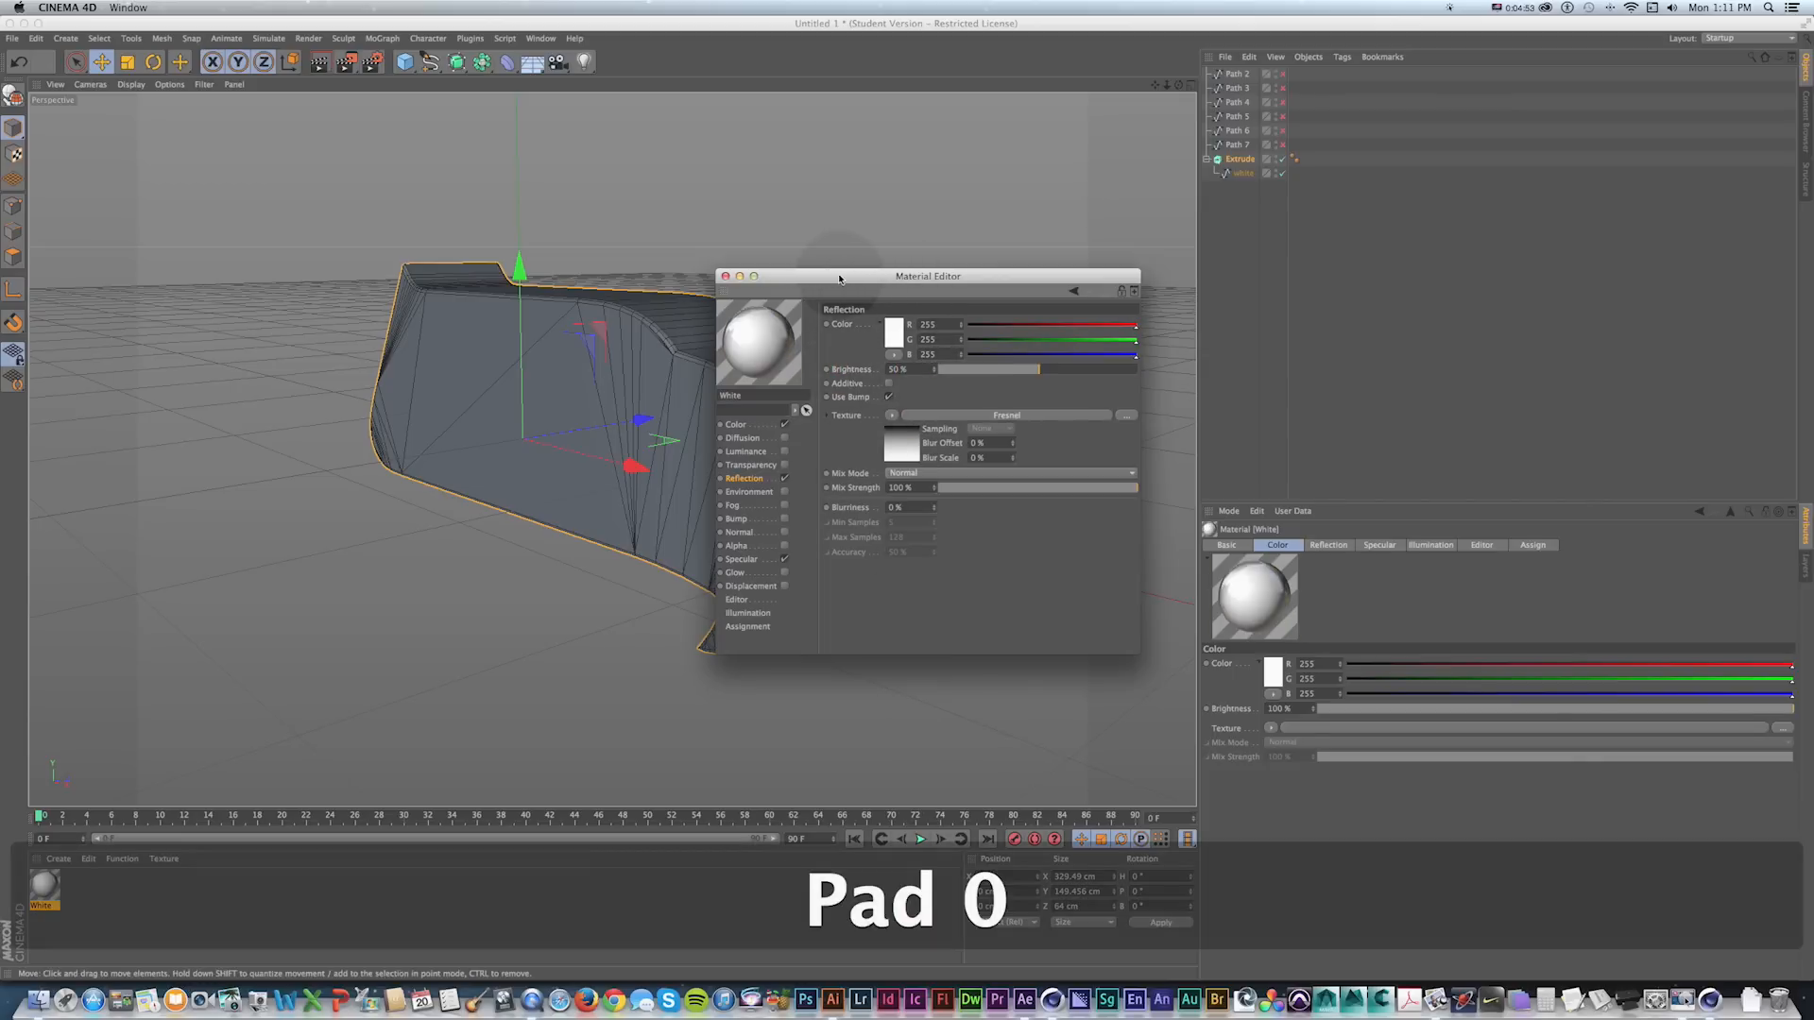
drag(840, 279, 817, 286)
click(701, 283)
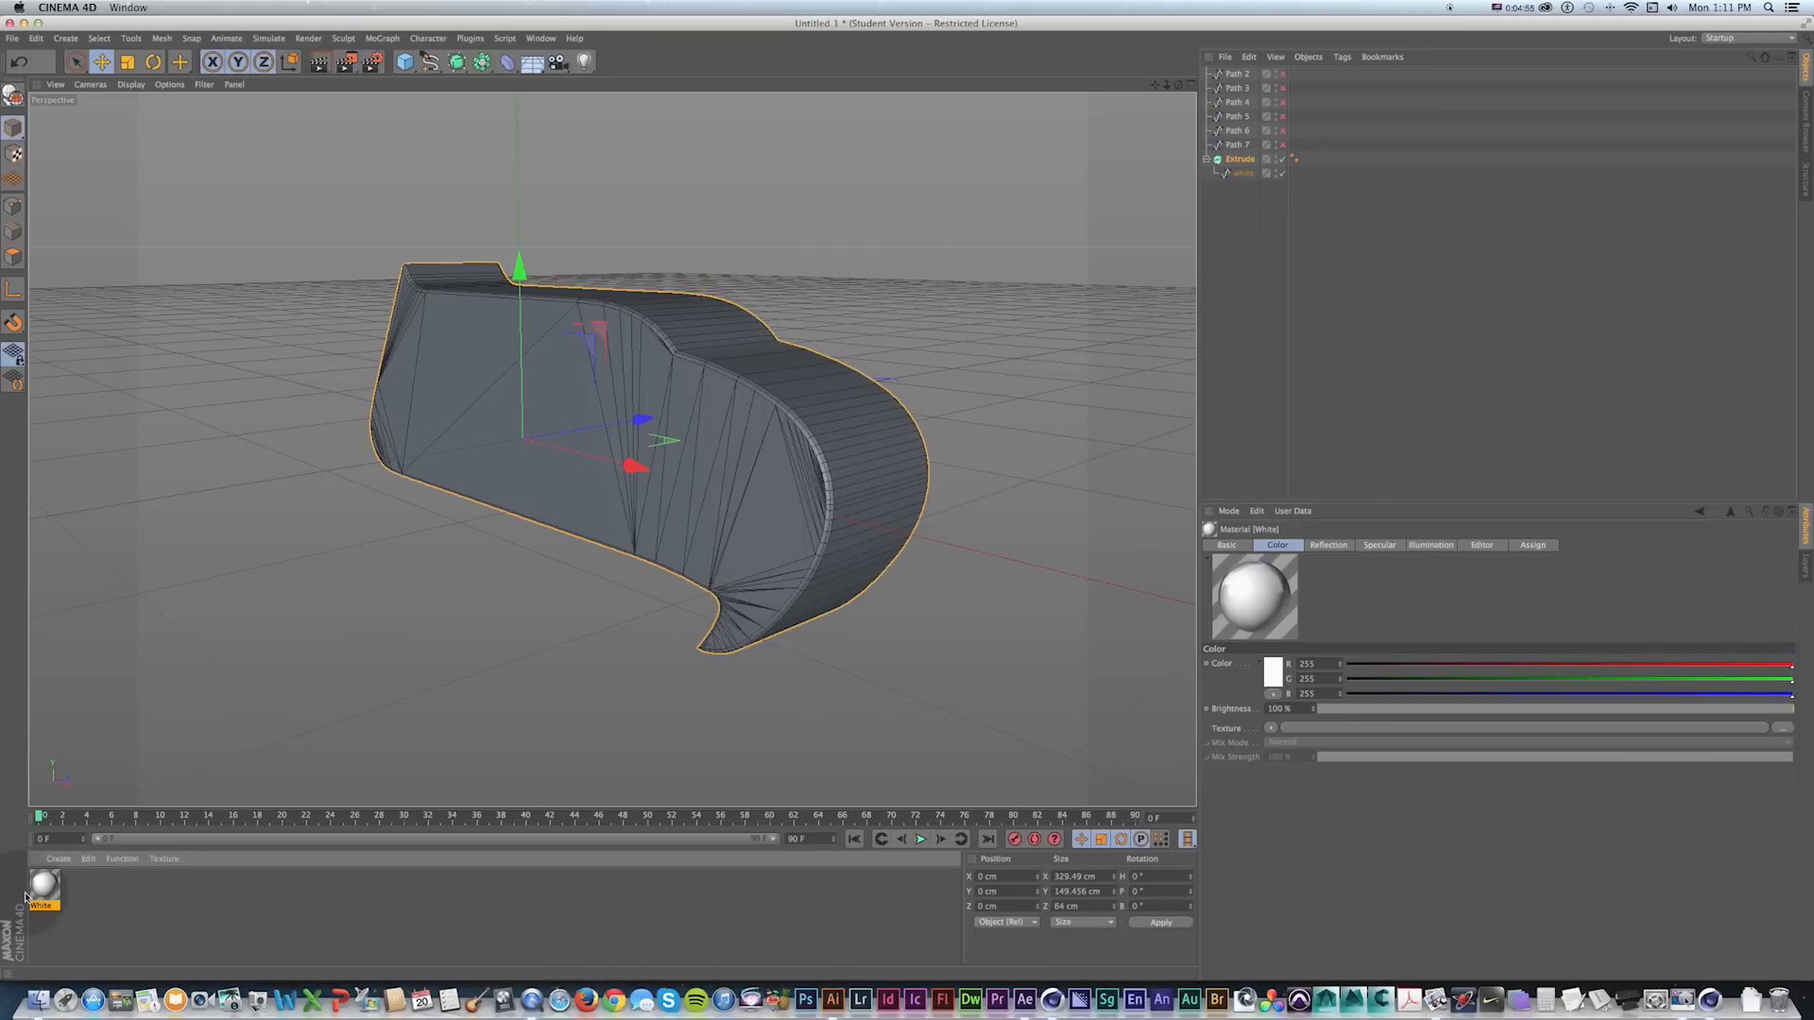
Apply the White material to the Extrude object and preview-render the view.
drag(44, 886, 1254, 175)
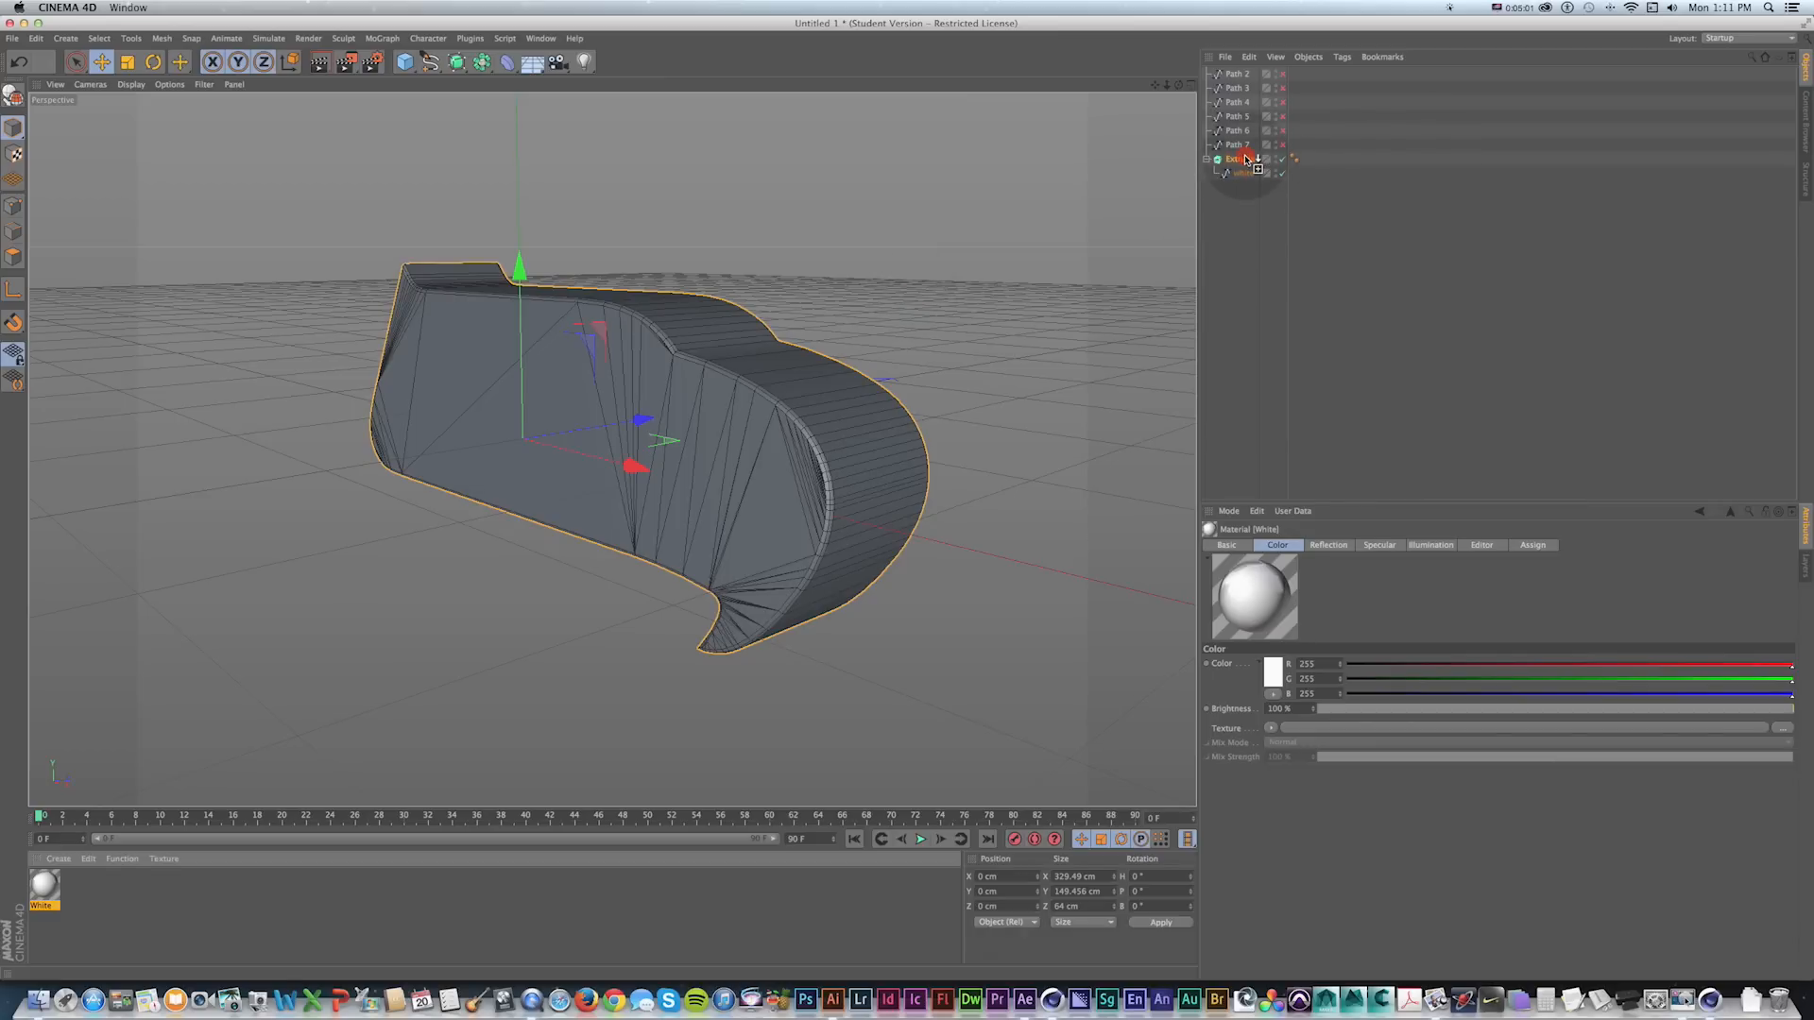
drag(1247, 160, 1249, 159)
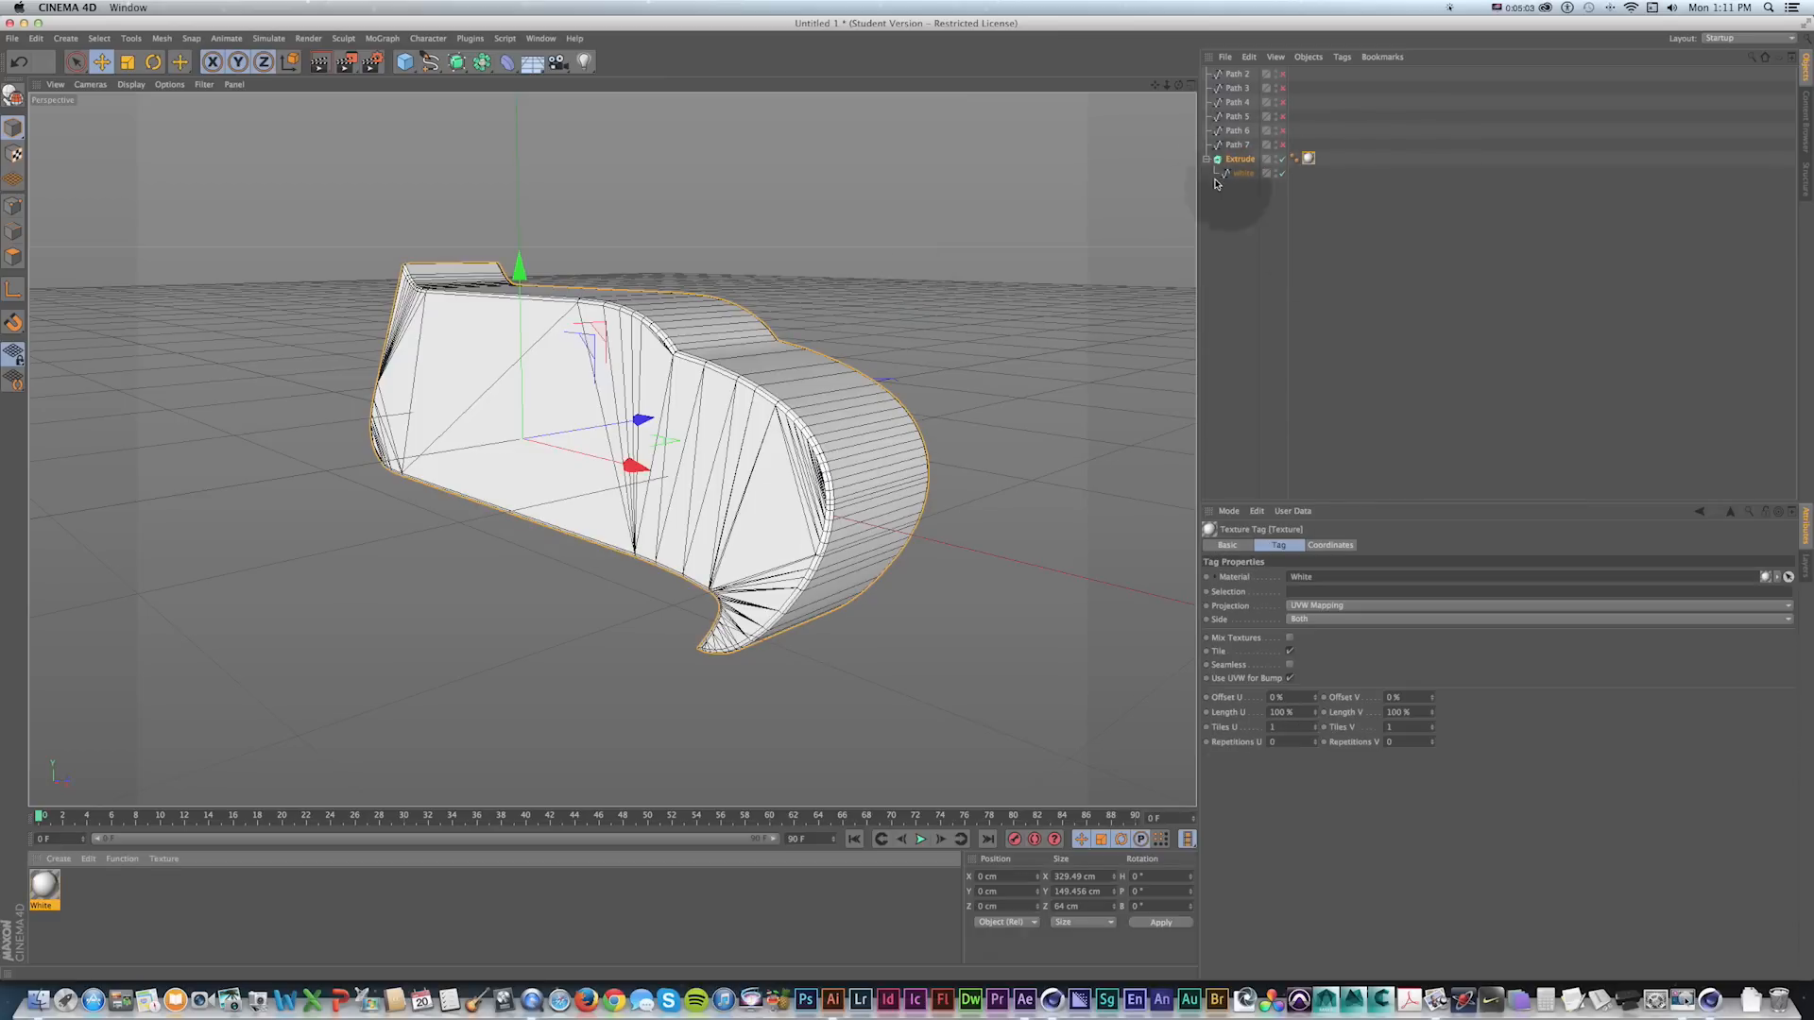
mouse_move(830, 404)
alt+mouse_down()
mouse_move(809, 377)
mouse_move(765, 435)
mouse_move(844, 400)
alt+mouse_up()
key(super+r)
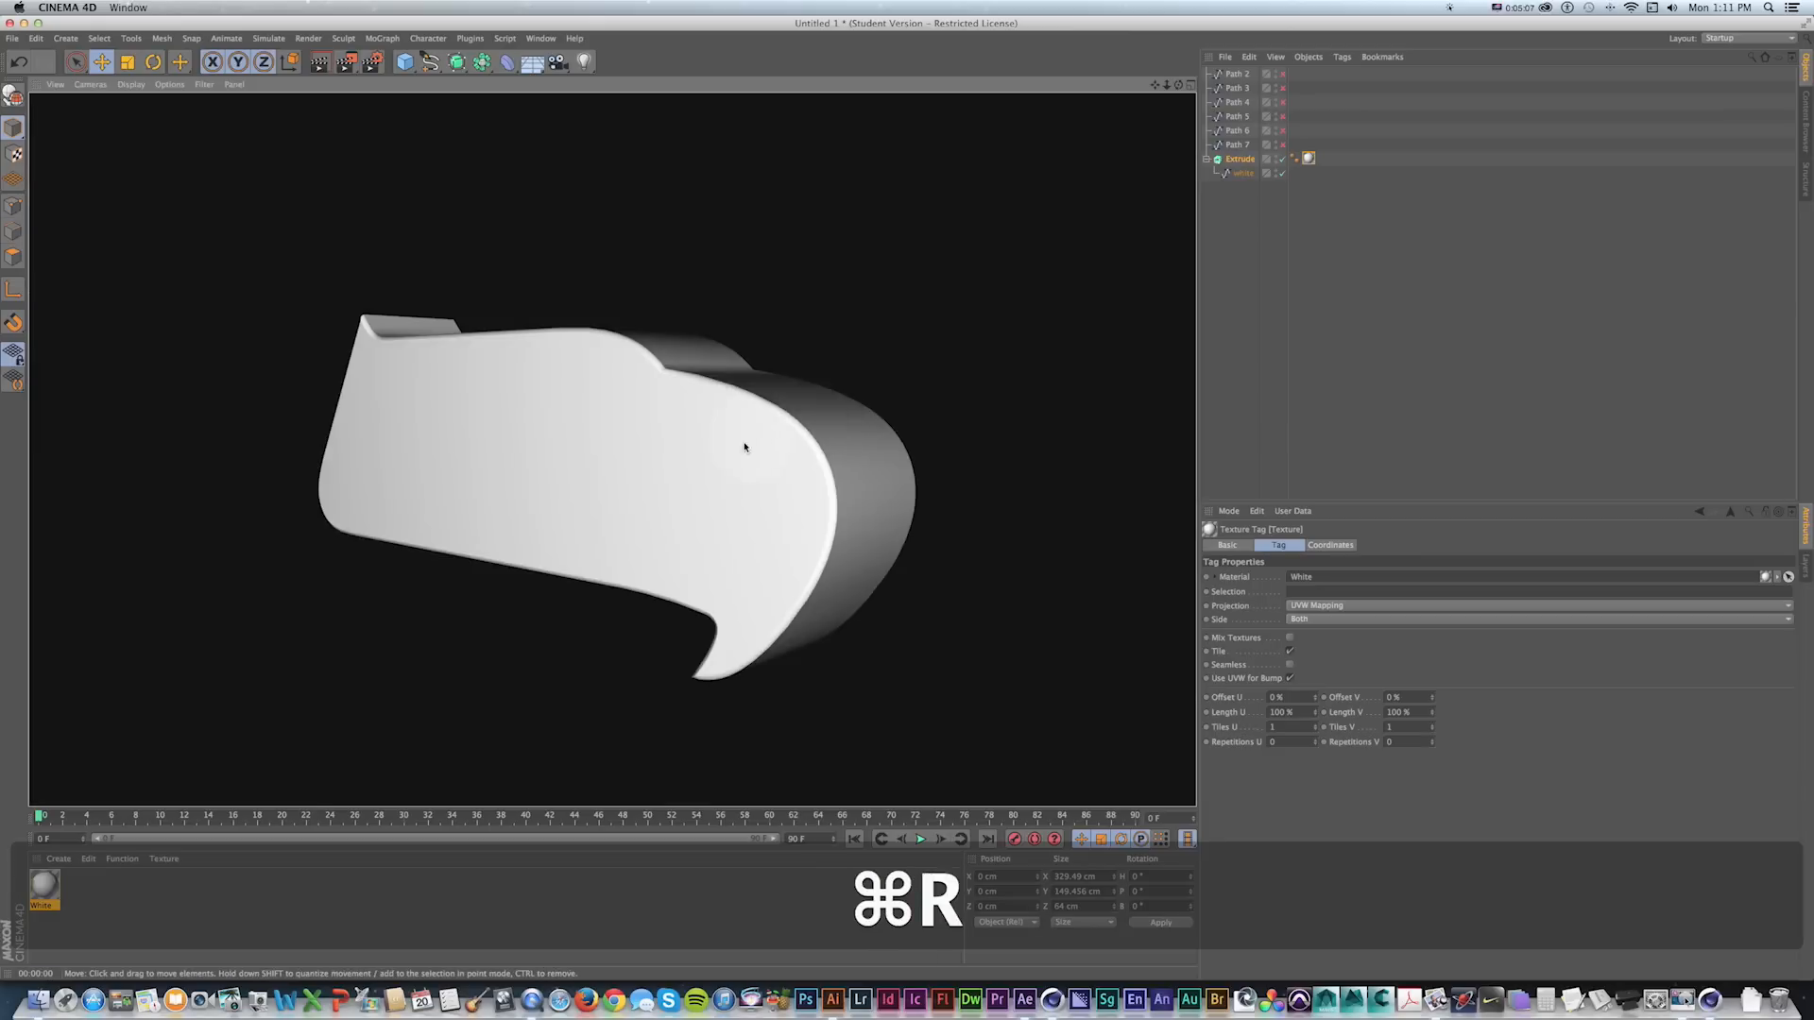
Add a standard camera from an angled view of the extruded white piece and look through it.
alt+drag(745, 434, 801, 383)
key(1)
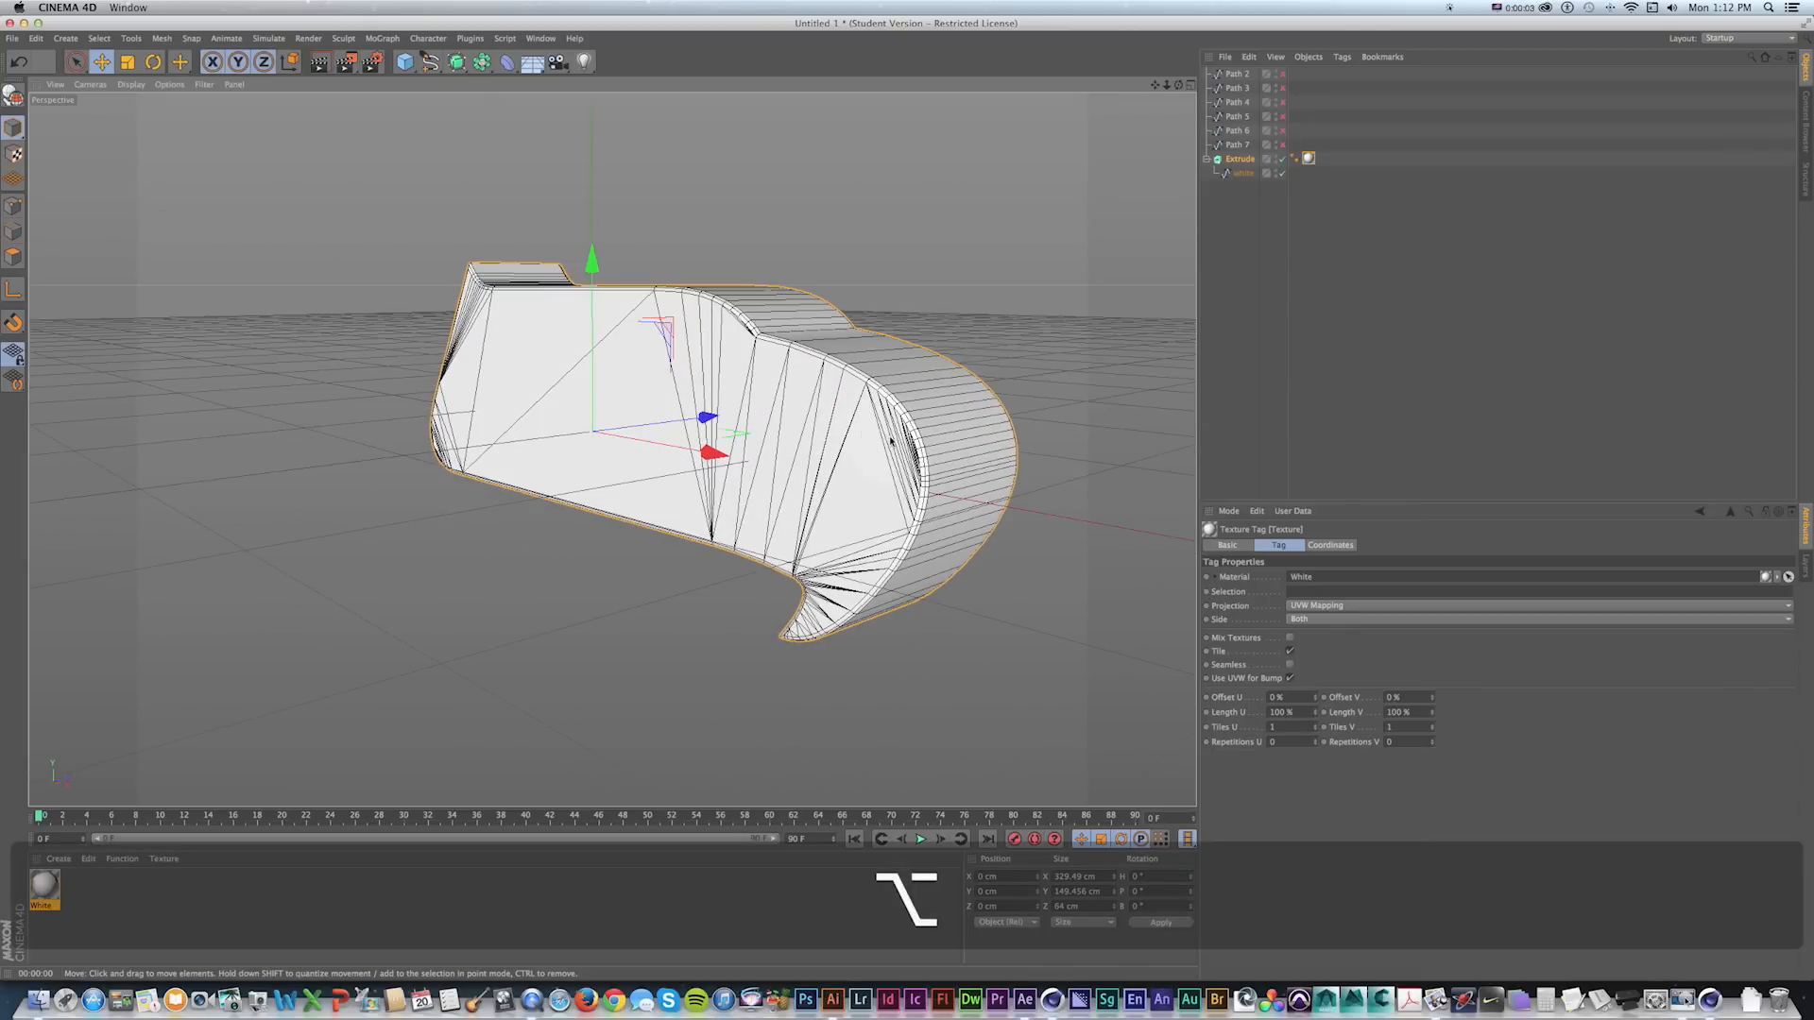
alt+drag(878, 417, 842, 404)
scroll(903, 403, down, 6)
key(1)
mouse_move(843, 404)
mouse_down()
mouse_move(753, 425)
mouse_move(802, 405)
mouse_move(826, 454)
mouse_move(538, 434)
mouse_move(935, 394)
mouse_move(648, 507)
mouse_move(713, 468)
mouse_move(882, 465)
mouse_move(753, 448)
mouse_move(806, 485)
mouse_move(816, 421)
mouse_up()
scroll(770, 432, up, 6)
key(1)
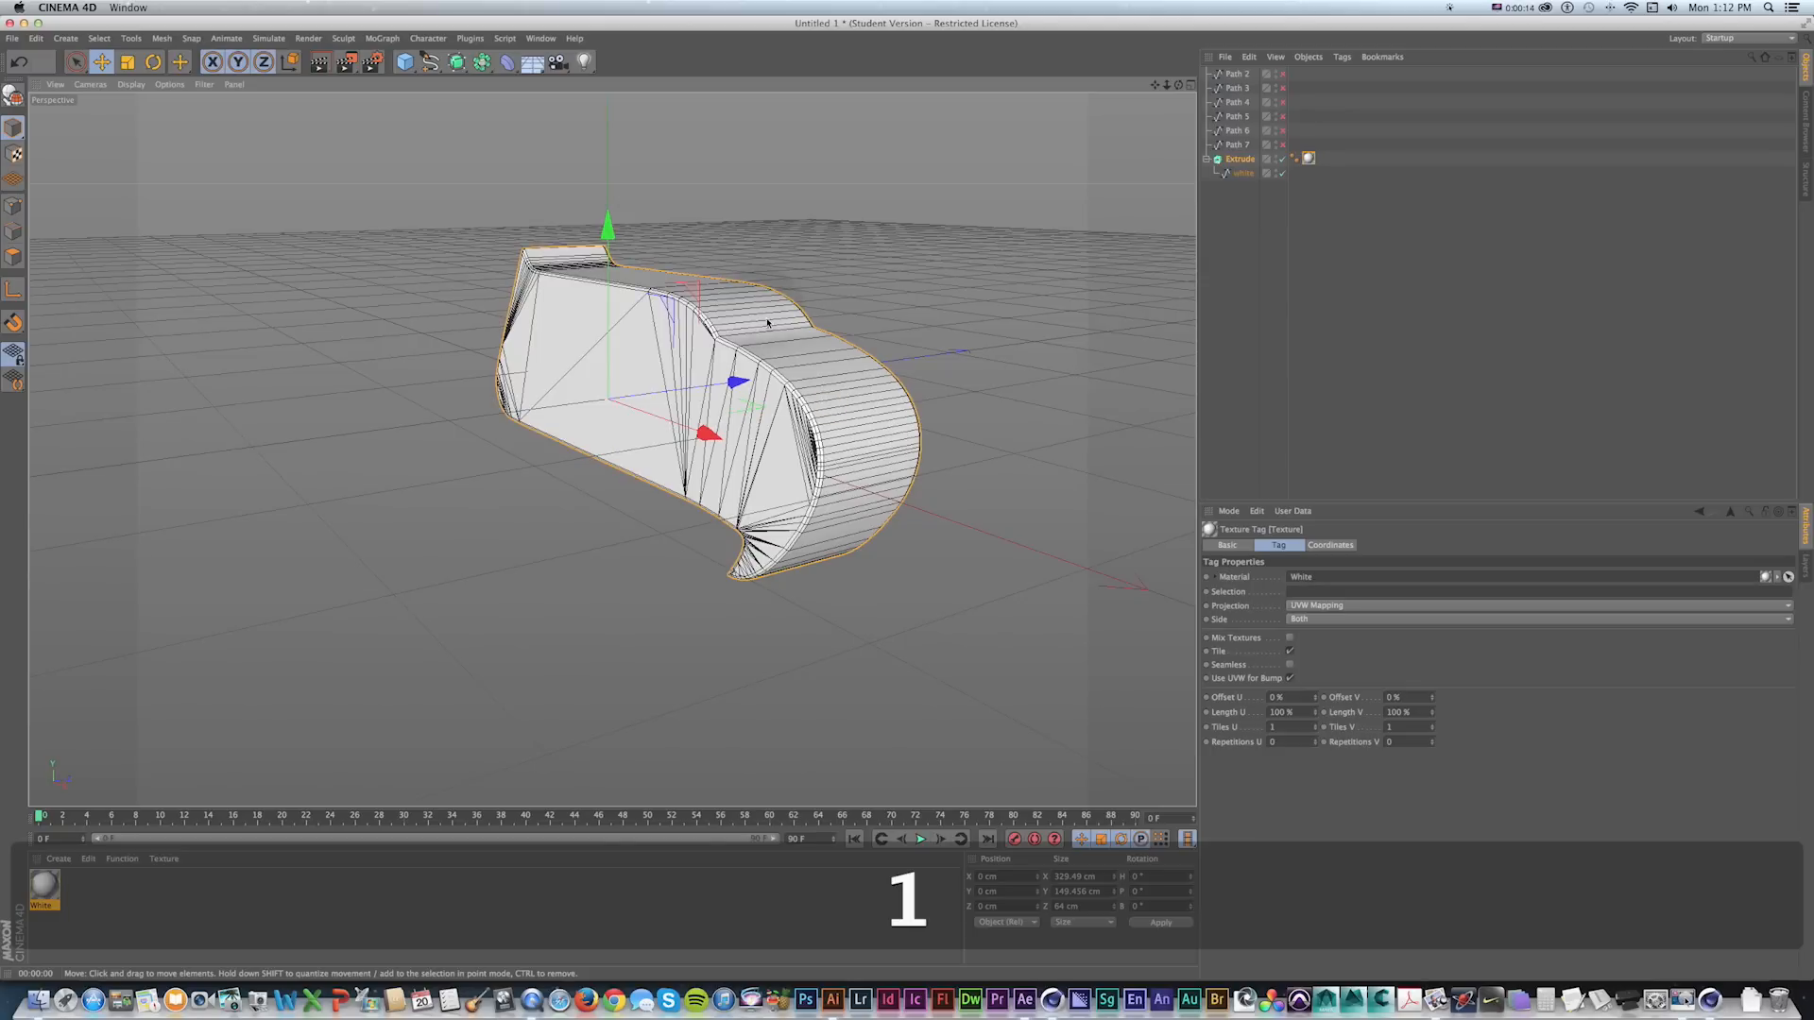
drag(676, 335, 680, 340)
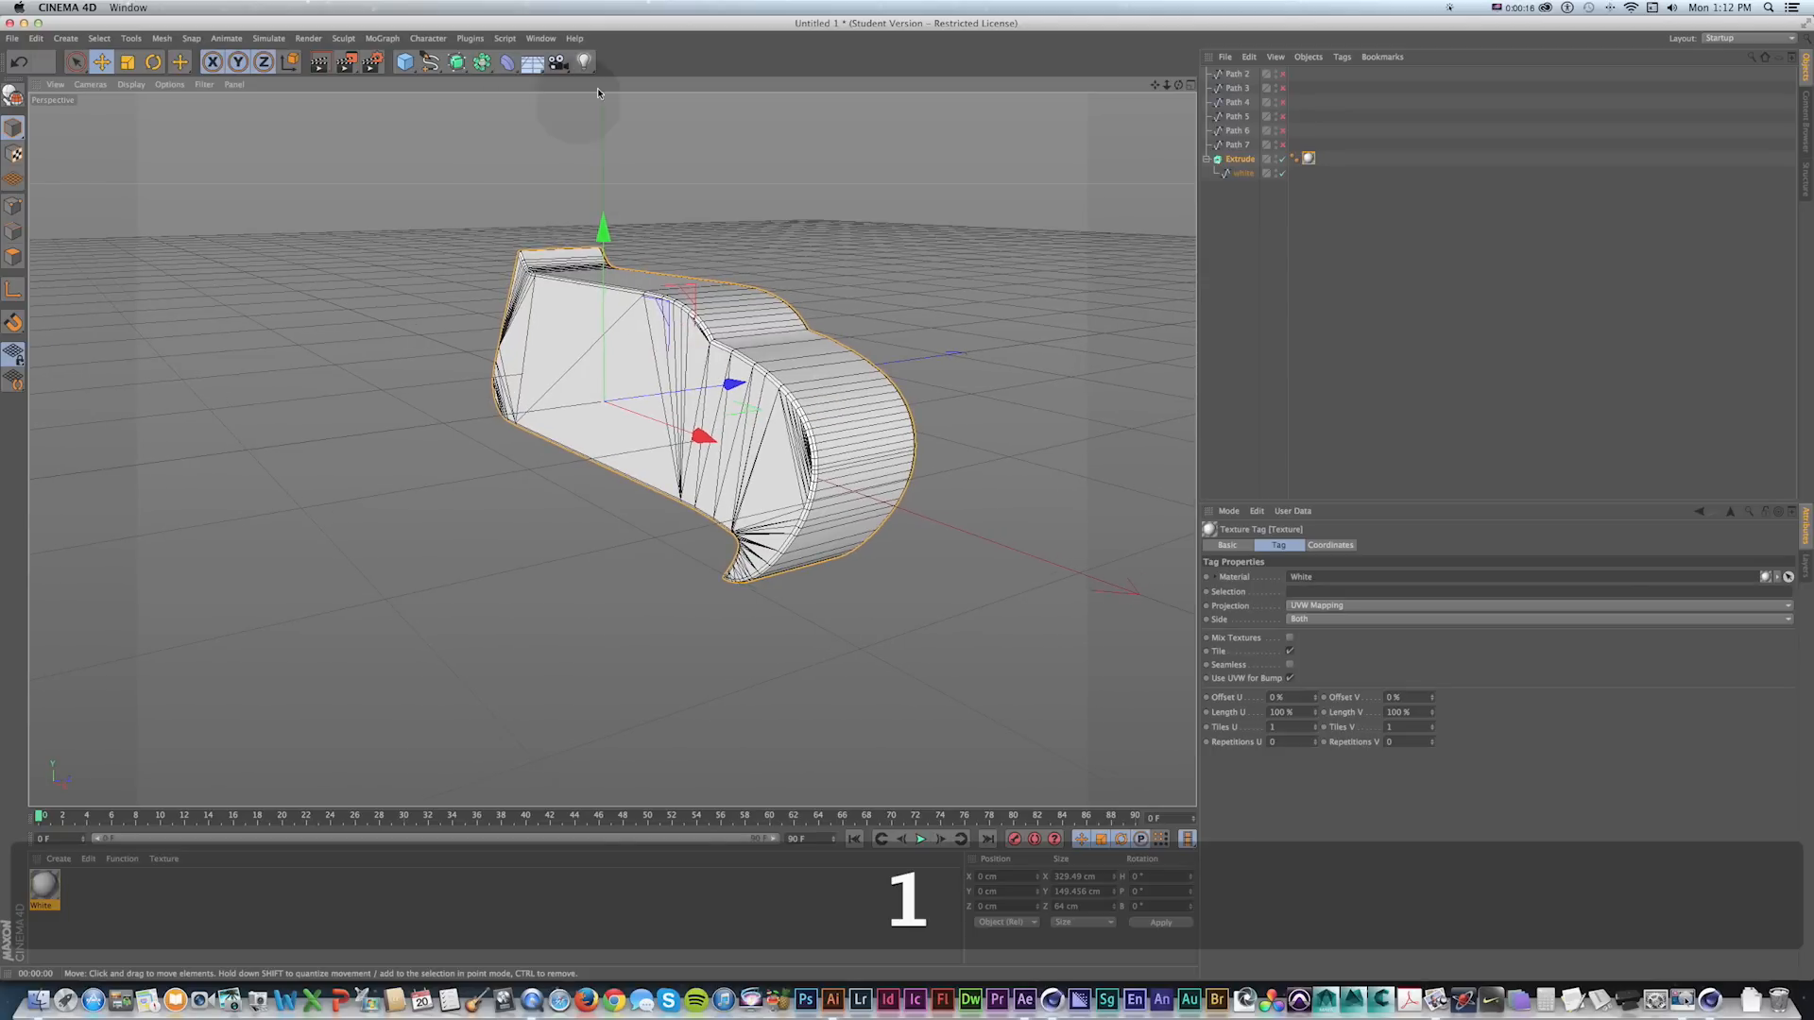
click(559, 62)
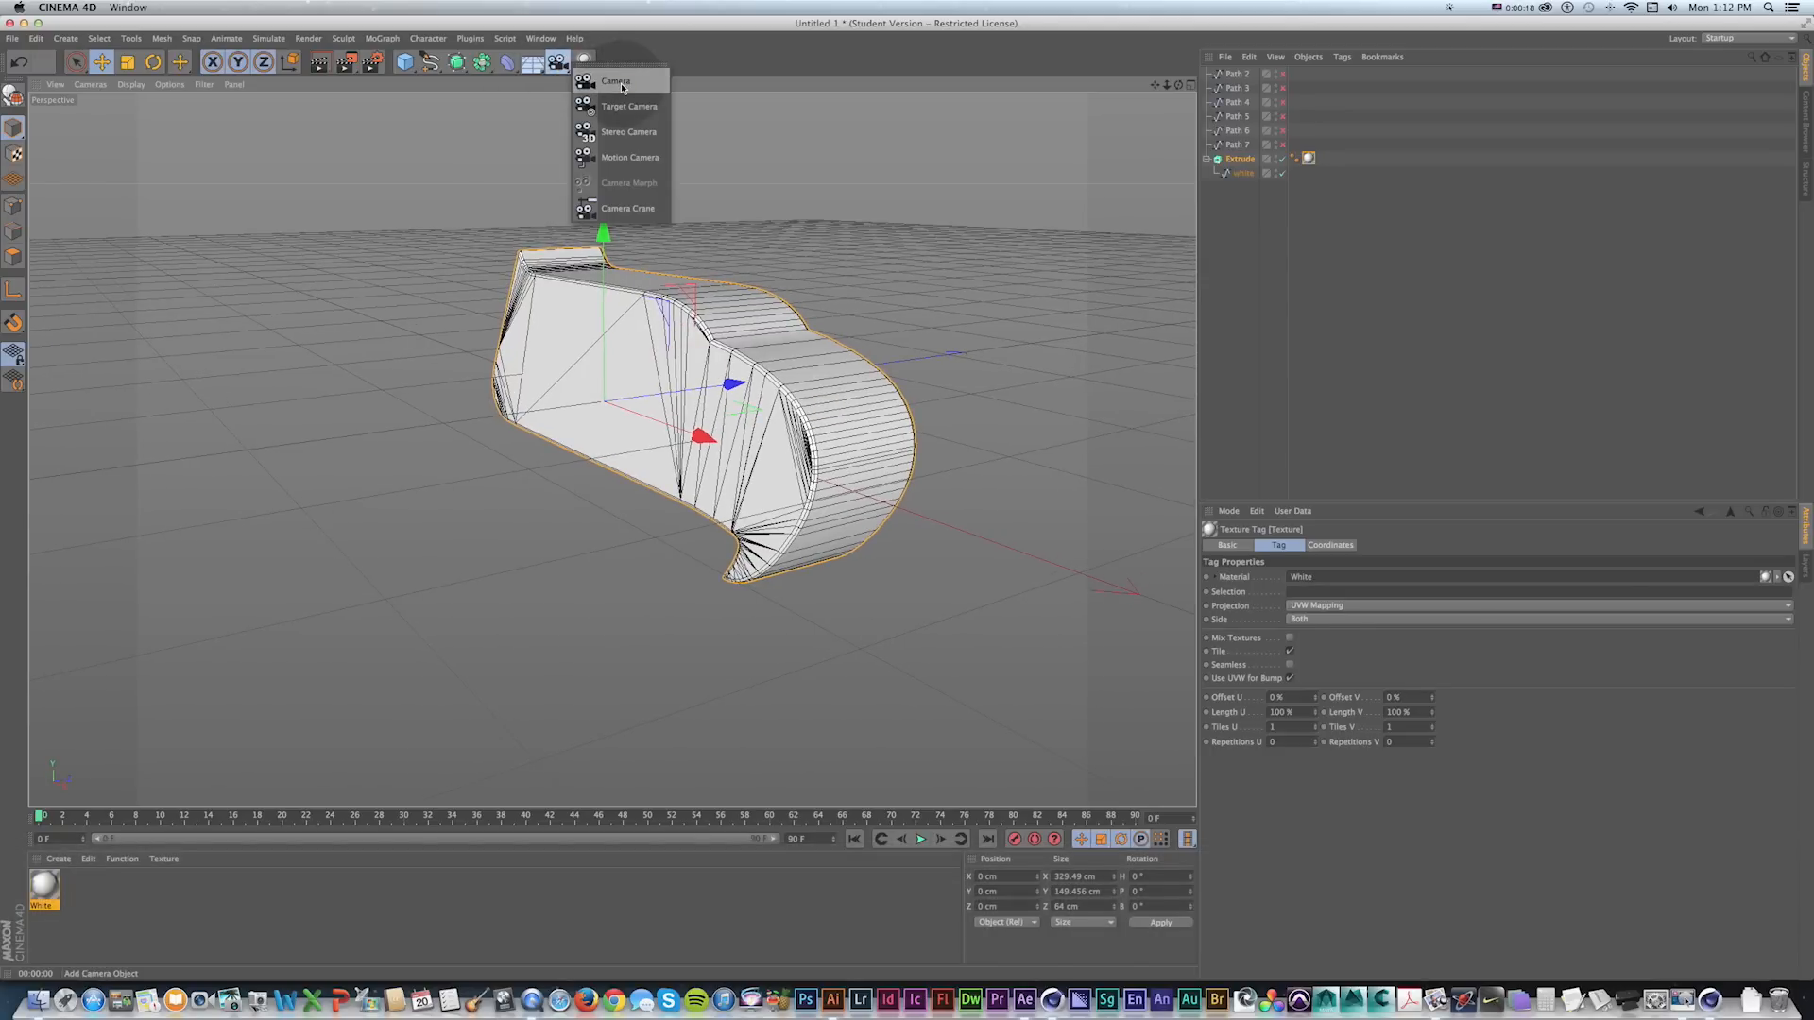
click(616, 84)
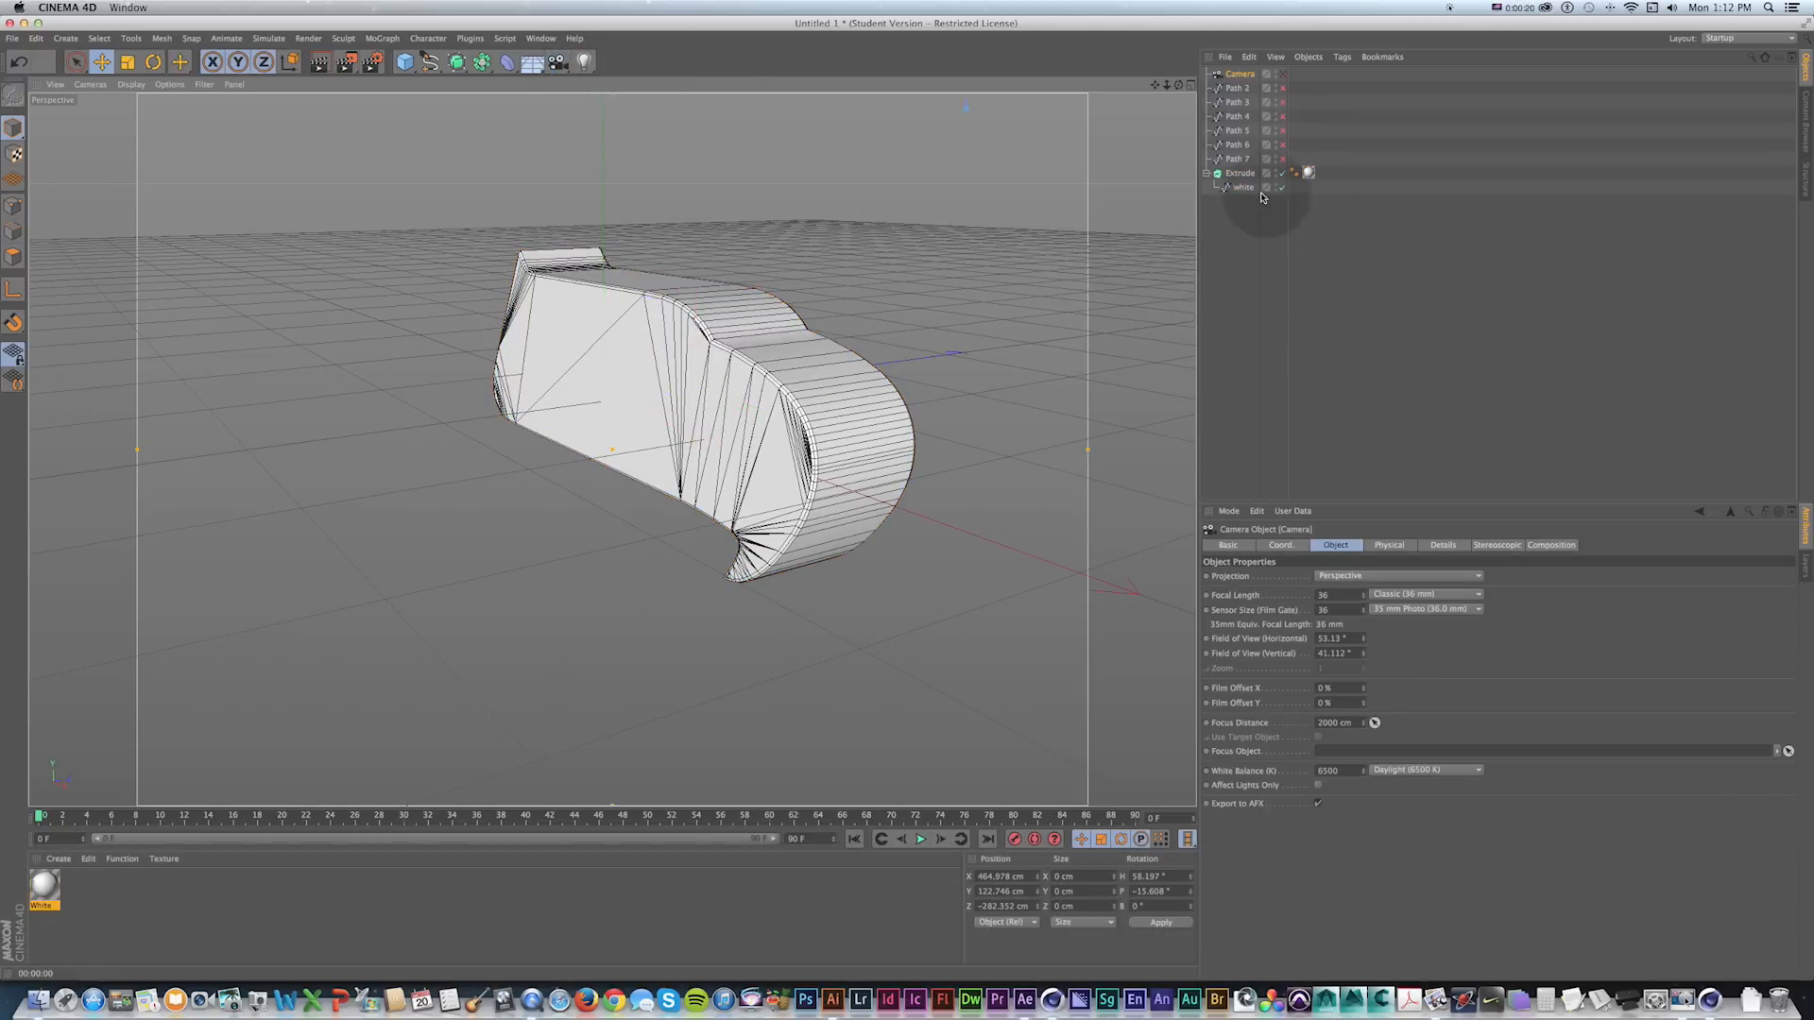
click(1282, 76)
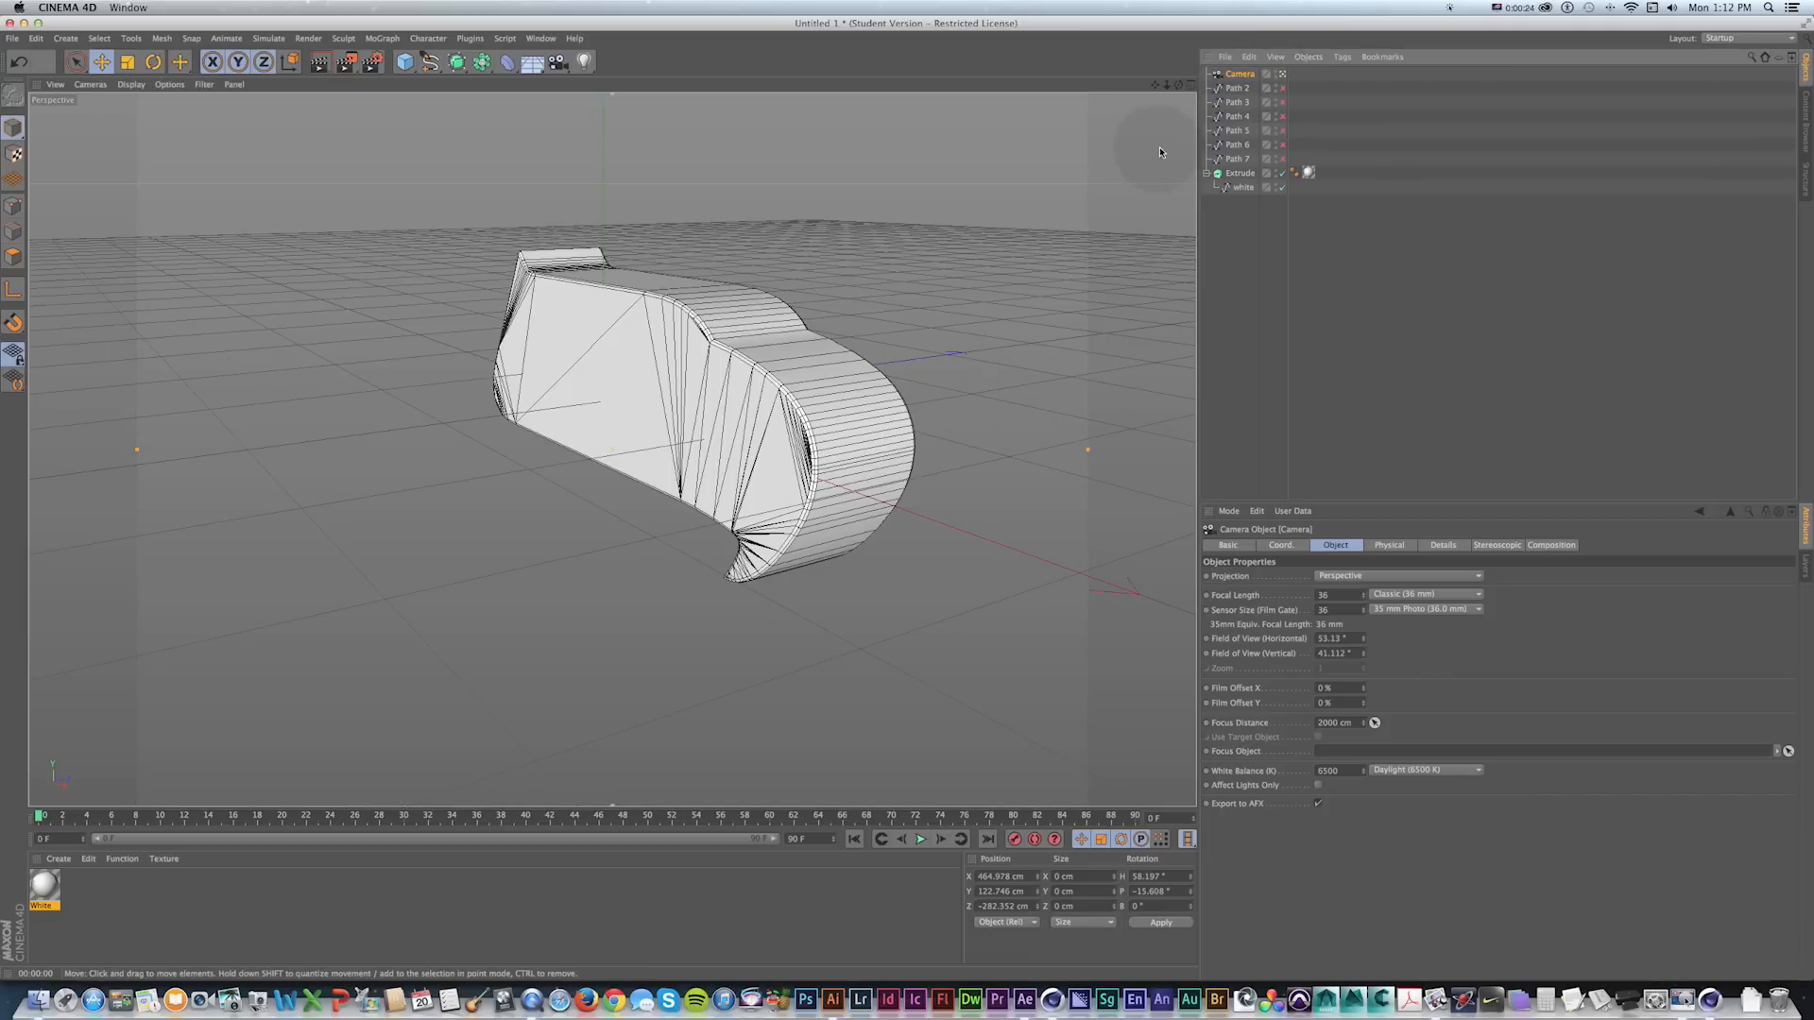
Set the camera's focal length to 18.
click(1341, 595)
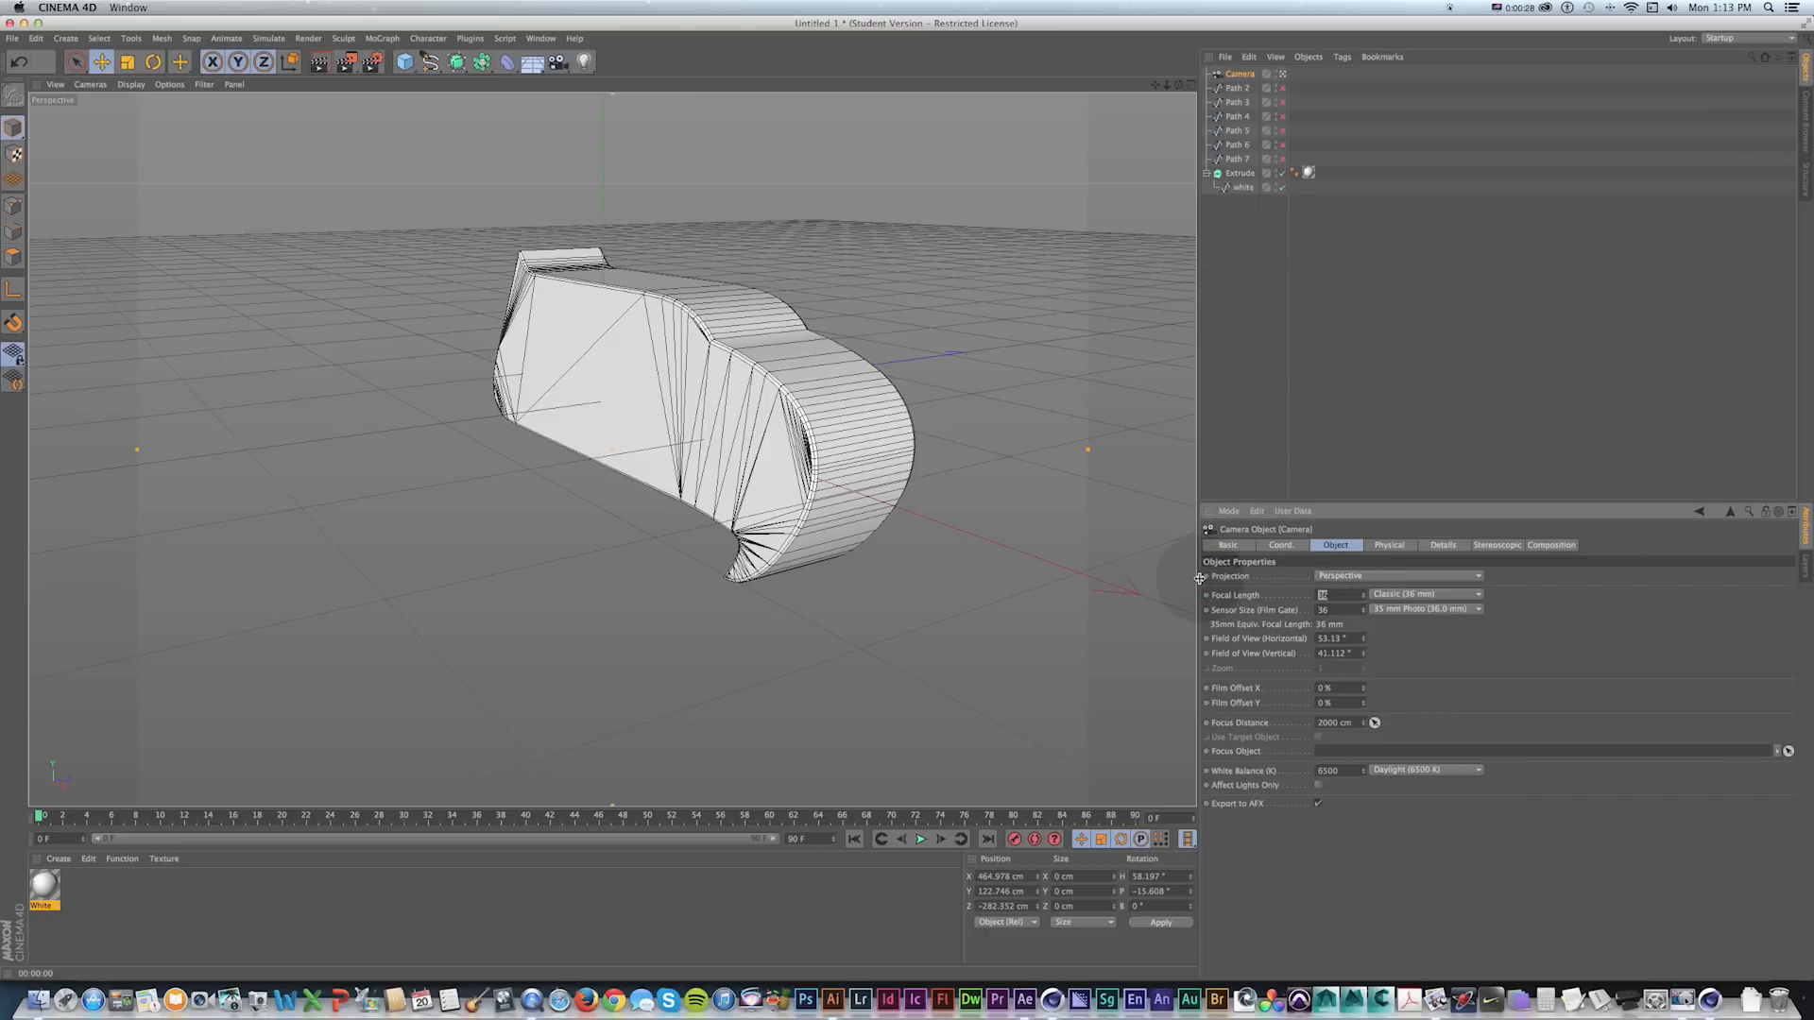
text(18)
key(Return)
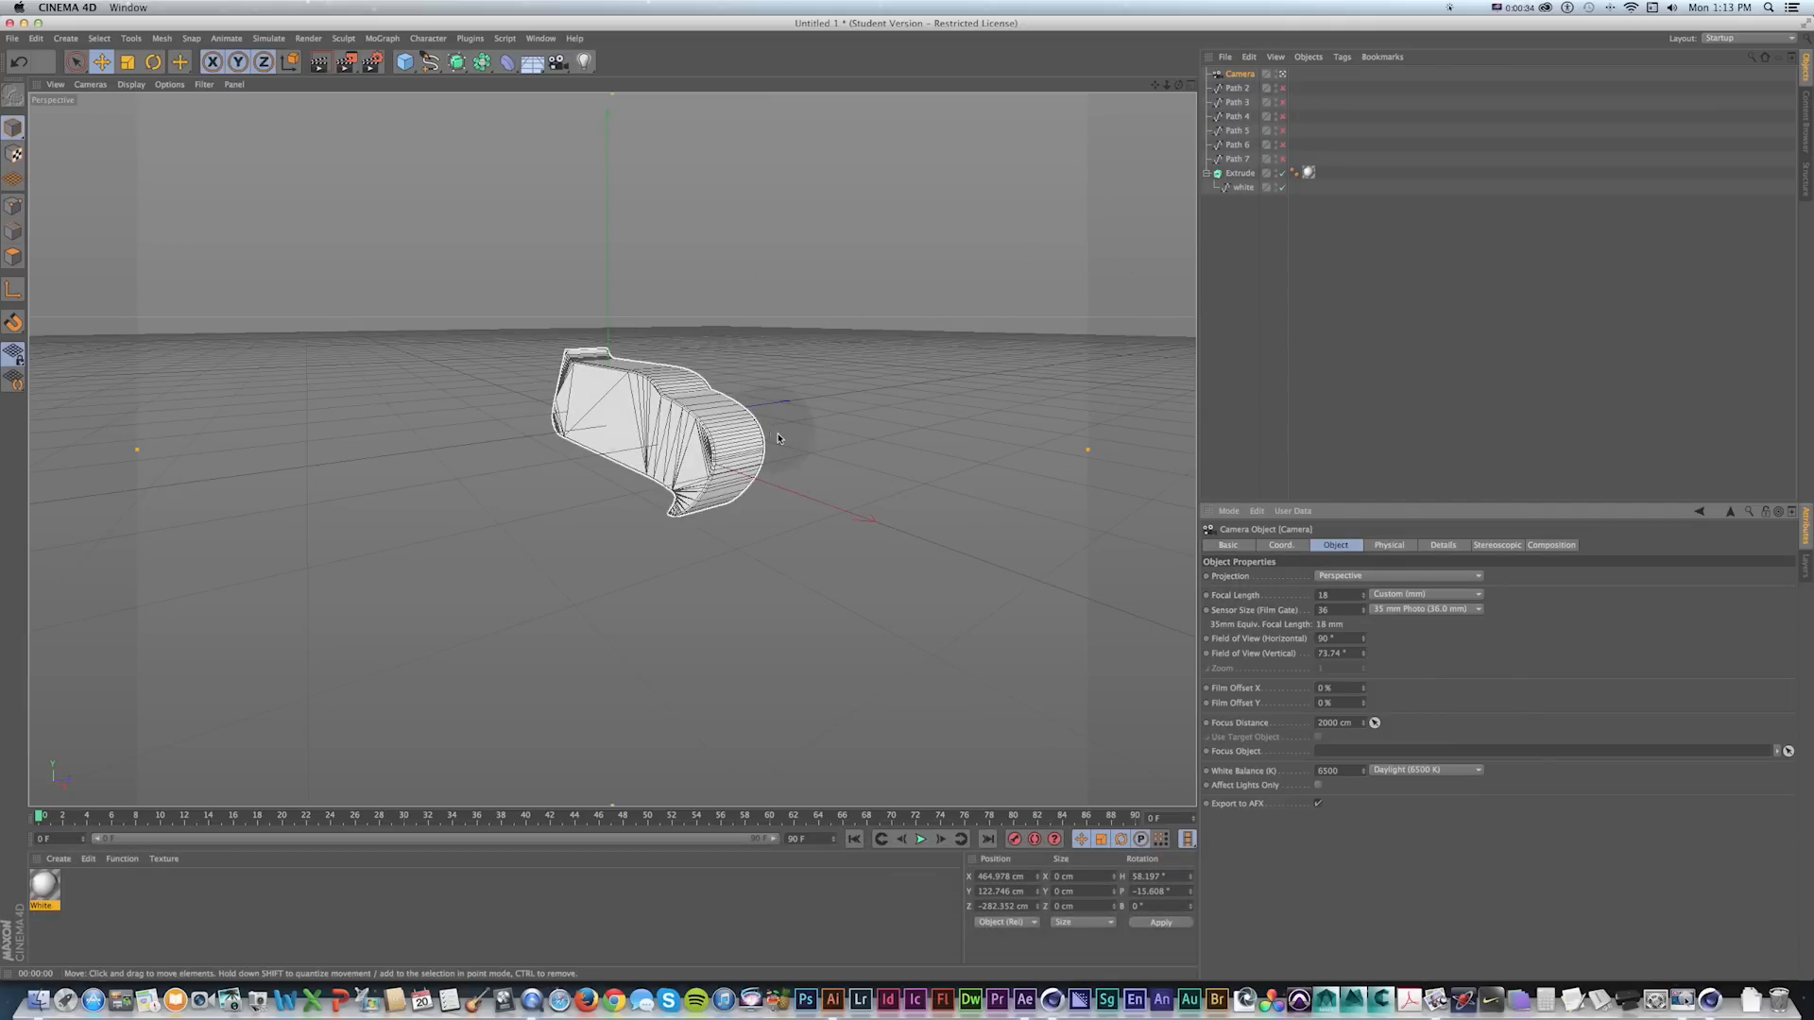
Reposition the camera close to the extruded piece, looking up at it from a low angle.
scroll(654, 469, up, 10)
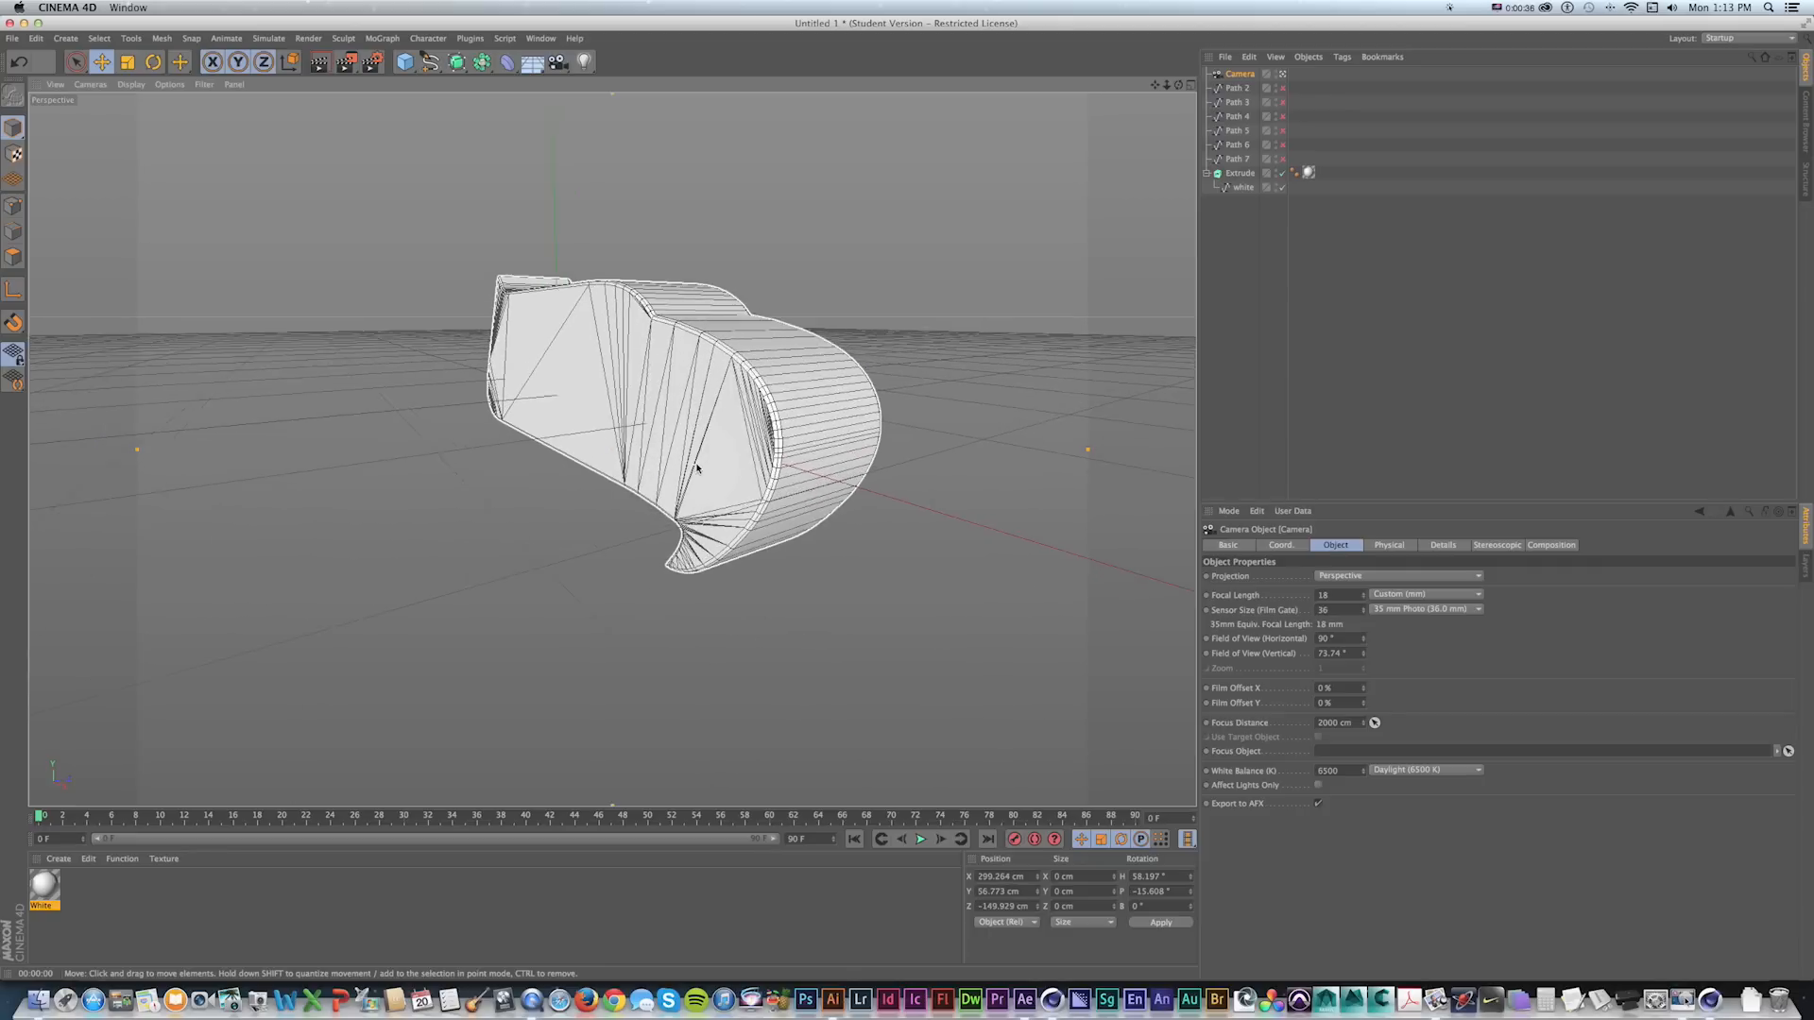
alt+drag(697, 468, 798, 440)
alt+drag(798, 440, 915, 608)
scroll(801, 458, down, 6)
scroll(794, 468, up, 4)
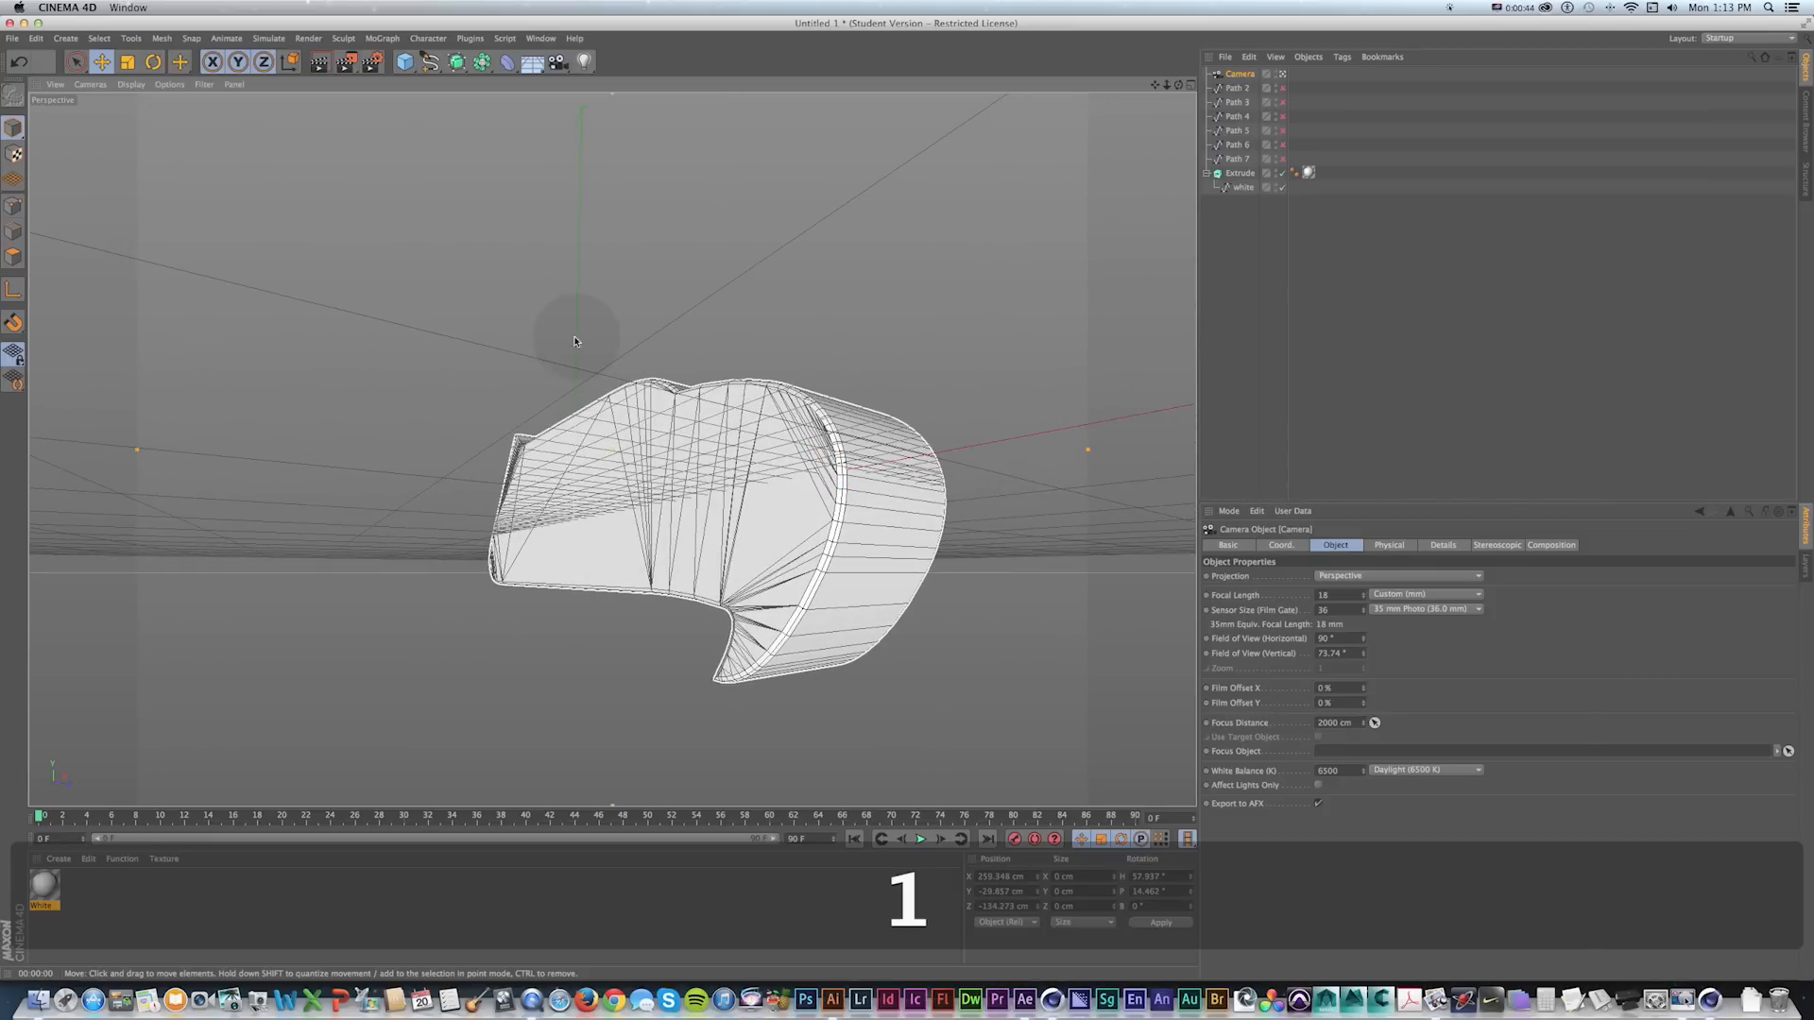
alt+drag(810, 578, 1290, 142)
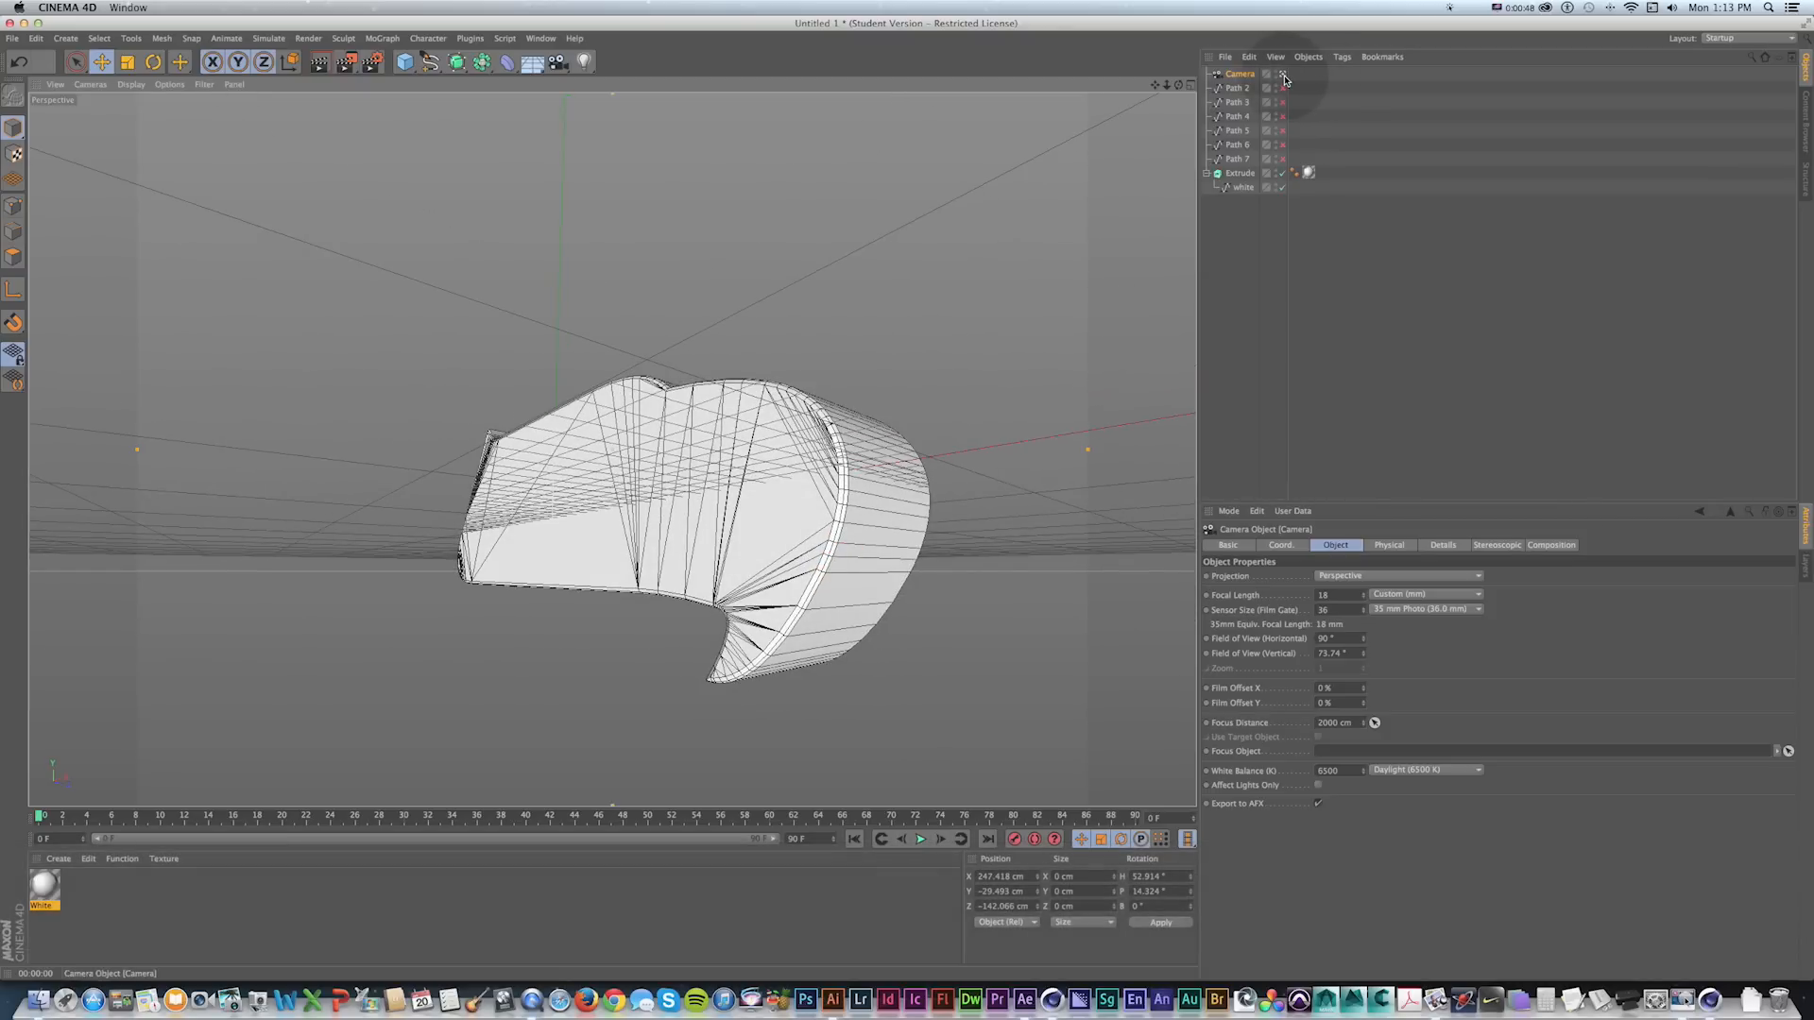
Leave the camera view and inspect the camera's placement relative to the extrusion from outside.
click(1283, 74)
scroll(928, 321, down, 6)
alt+drag(926, 406, 803, 340)
key(1)
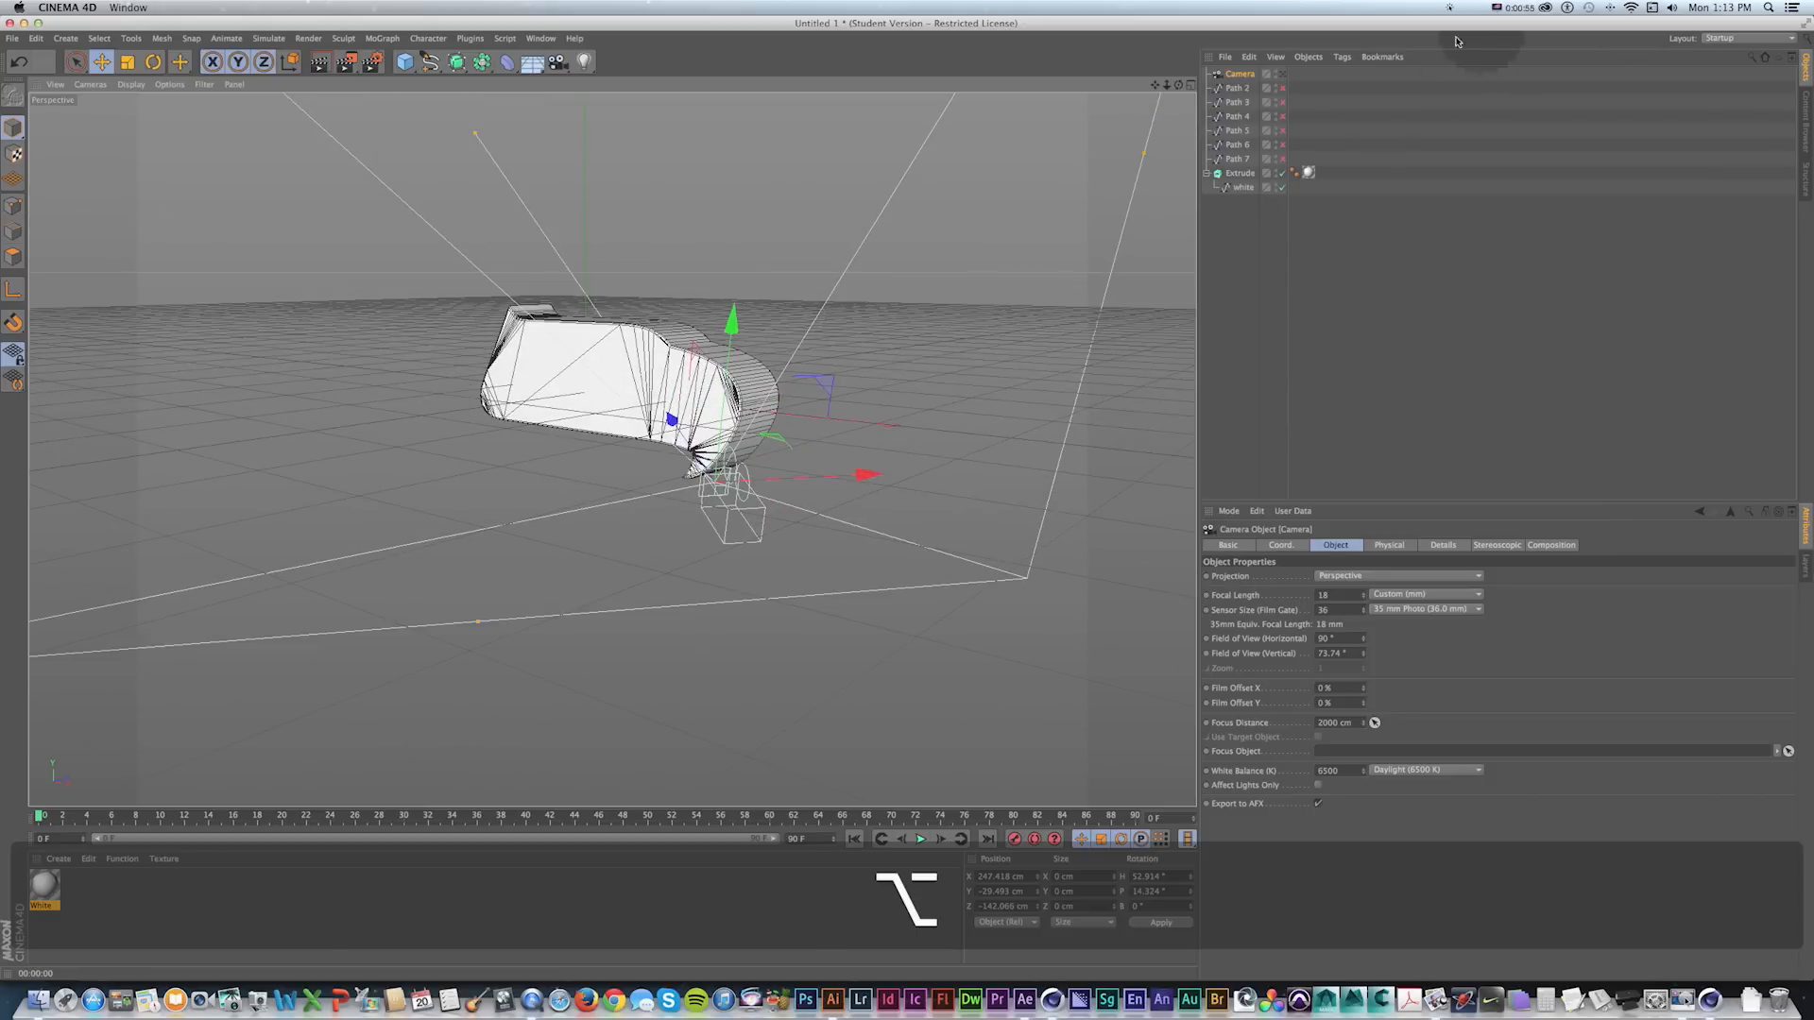
Look through the camera again, orbit it slightly lower around the extrusion and return to the editor view.
click(1285, 74)
alt+drag(733, 493, 782, 482)
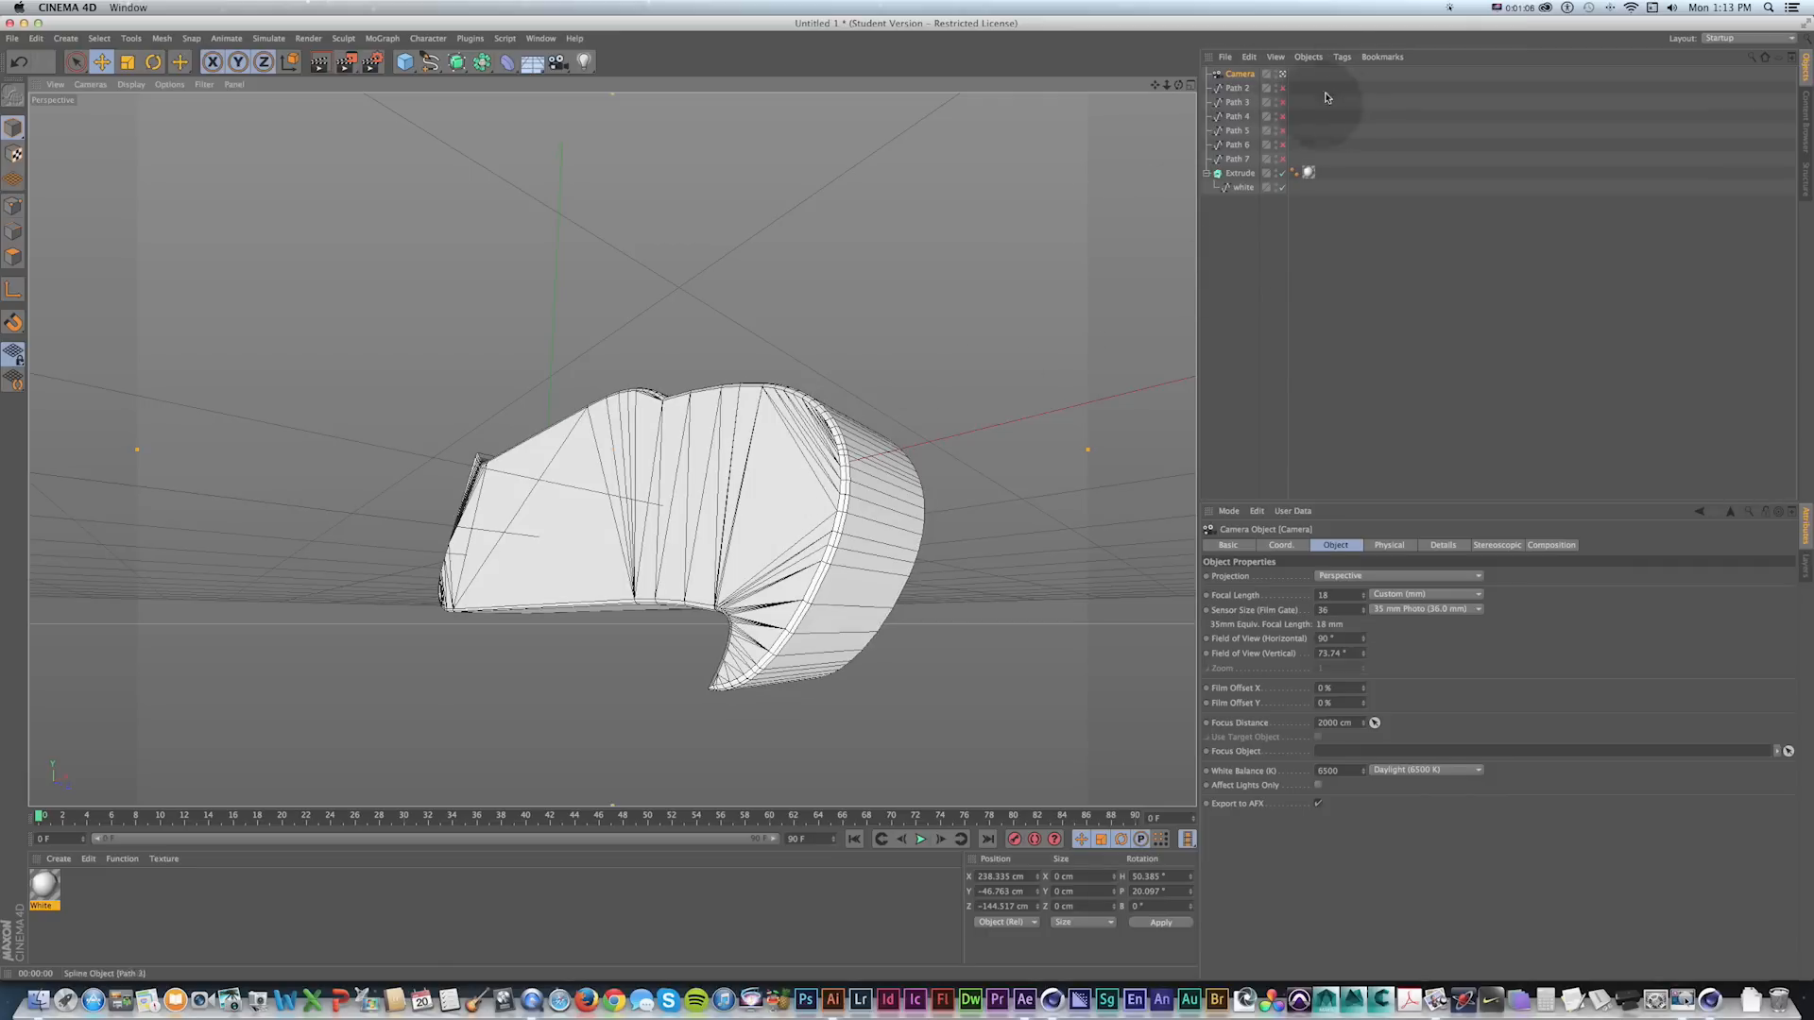
click(1282, 74)
click(1282, 73)
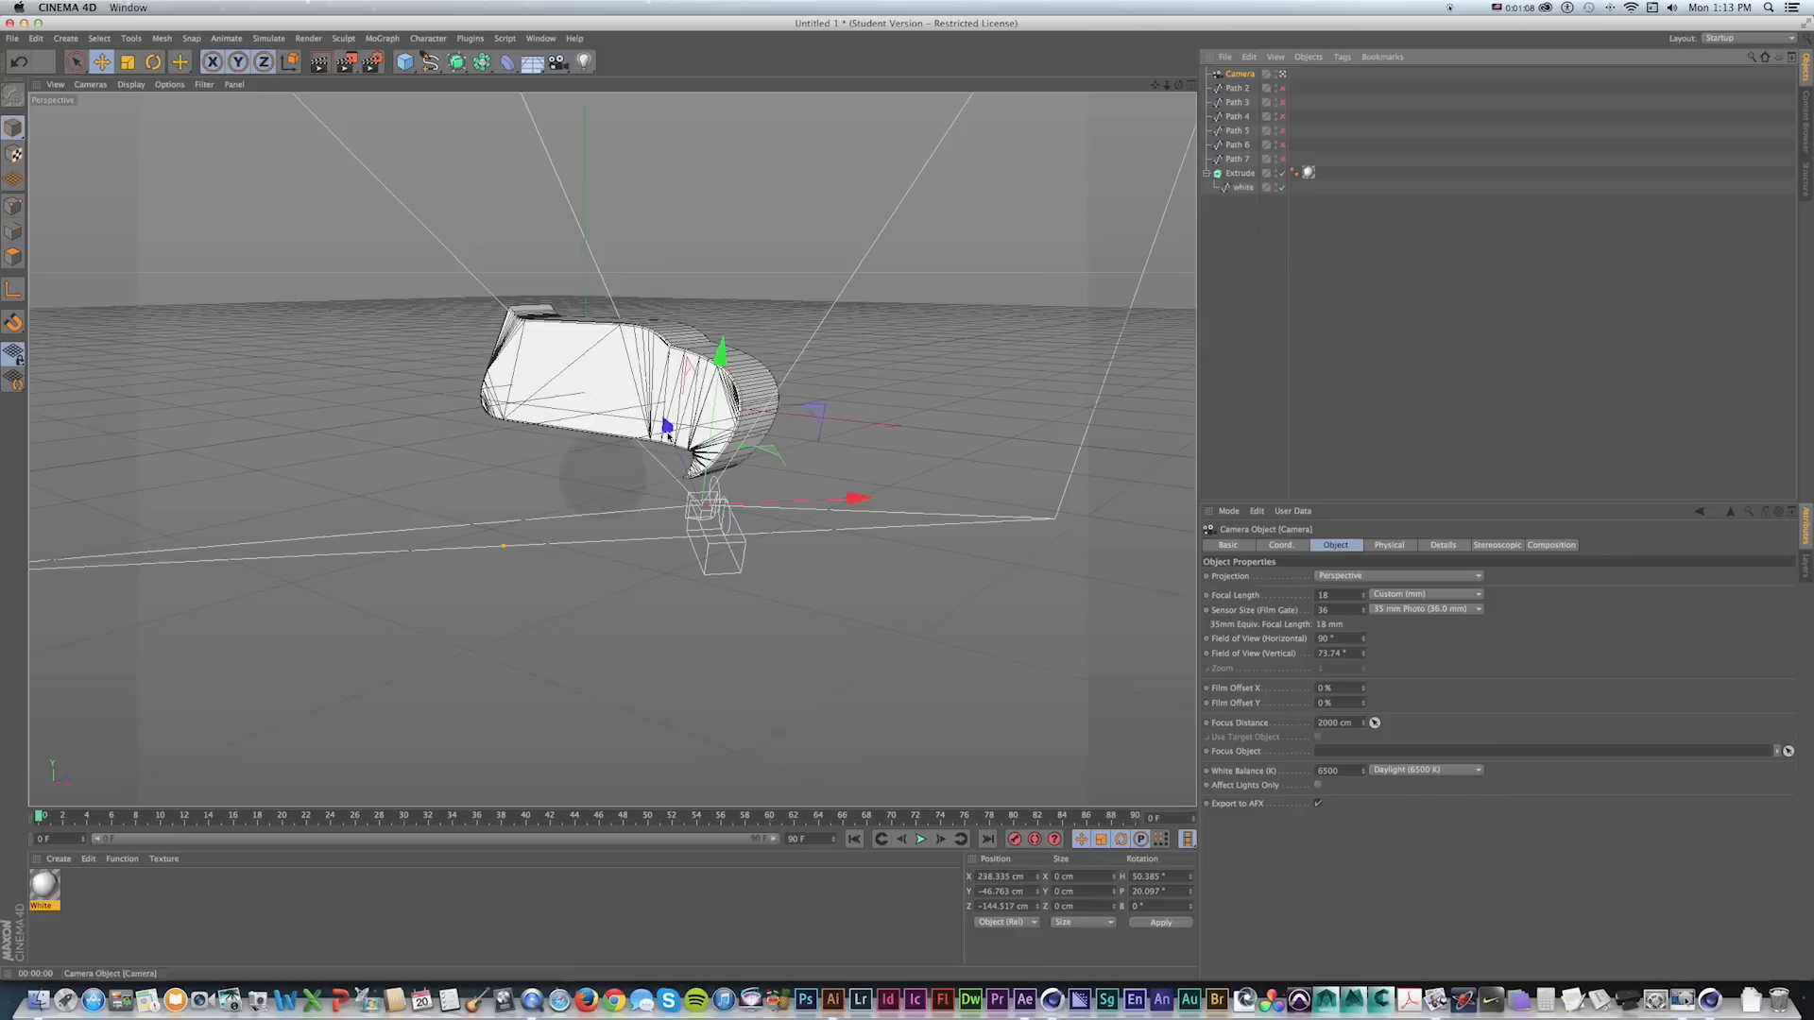
mouse_move(817, 347)
alt+mouse_down()
mouse_move(753, 437)
mouse_move(986, 157)
alt+mouse_up()
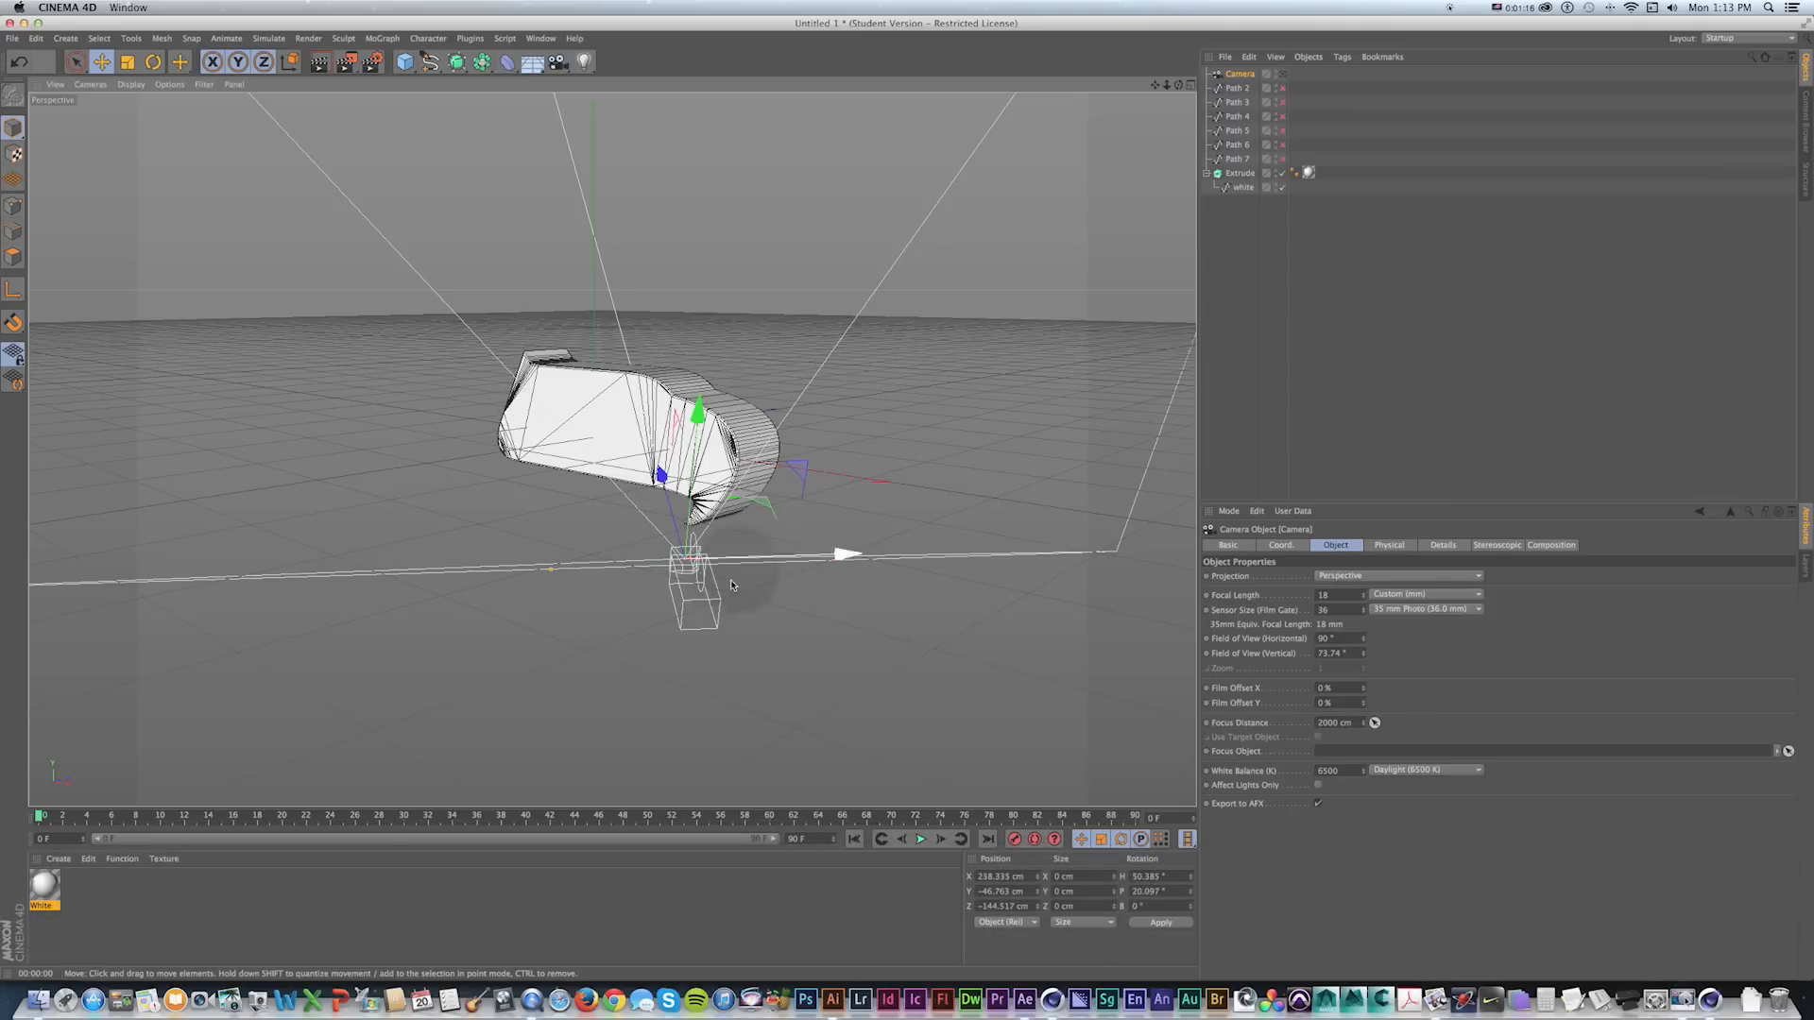
Set the render output size to 1280 by 720 pixels in the render settings.
click(371, 63)
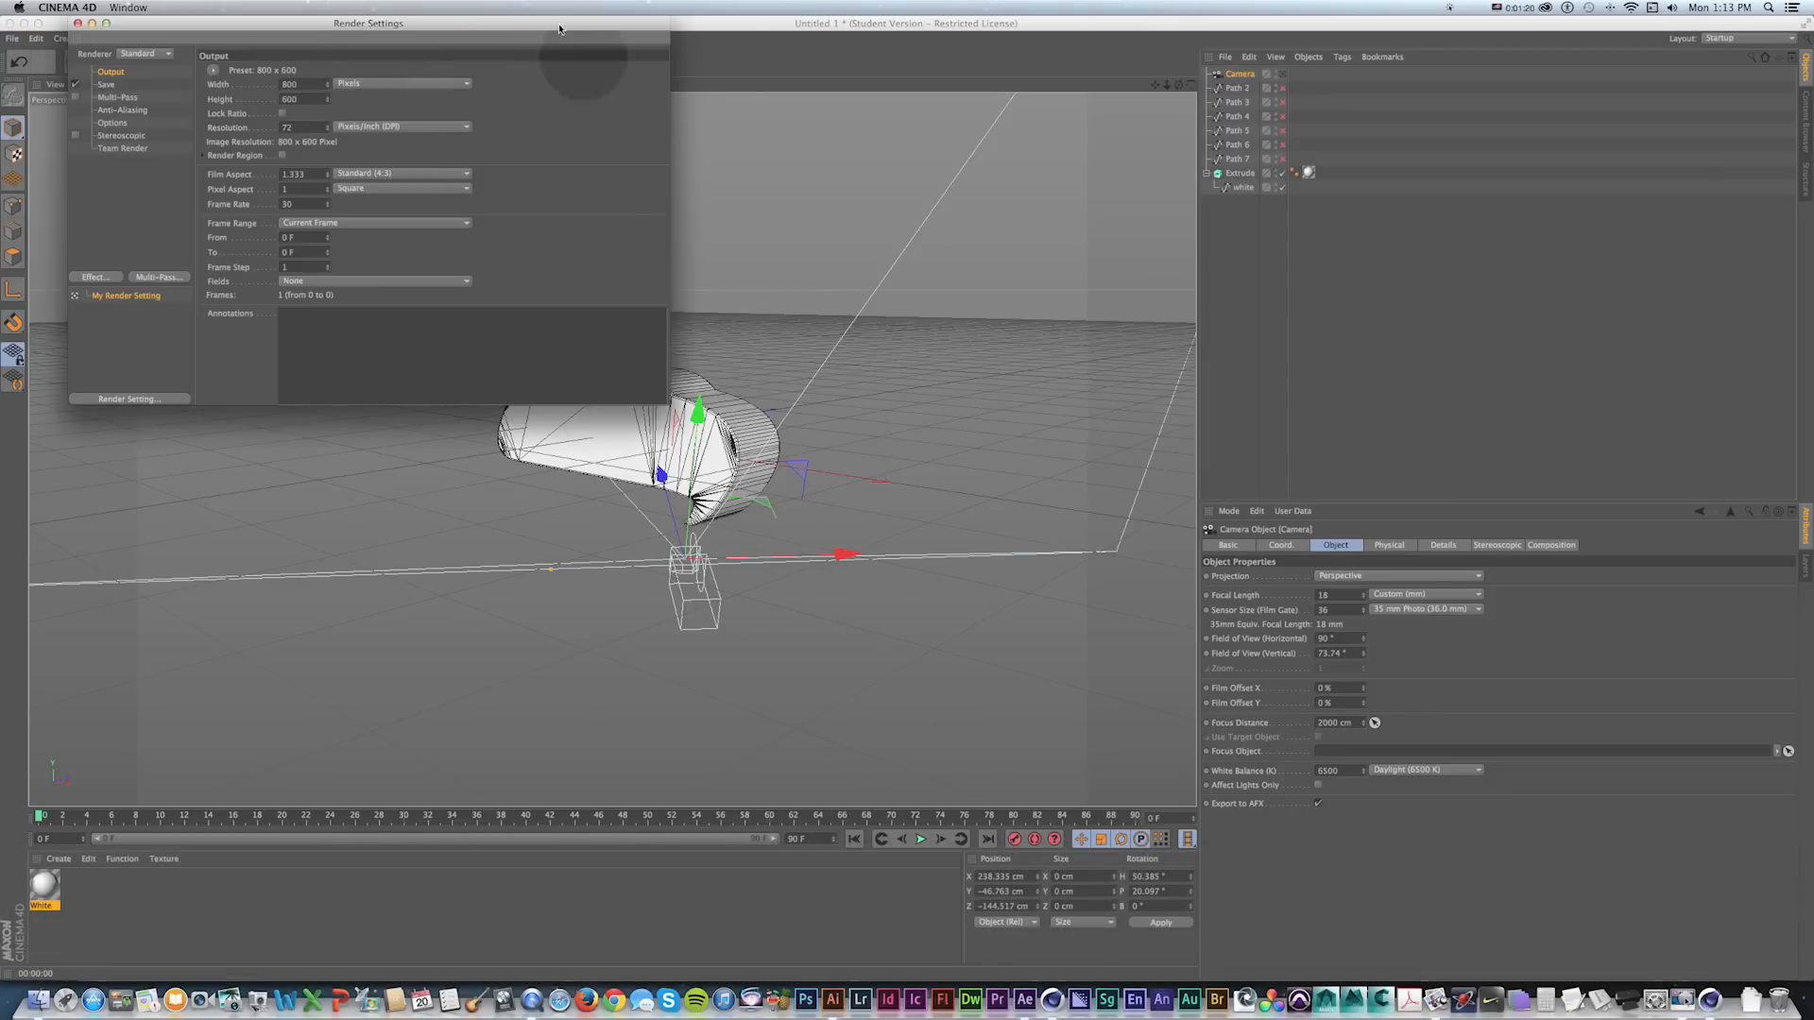
drag(657, 298, 672, 293)
click(704, 349)
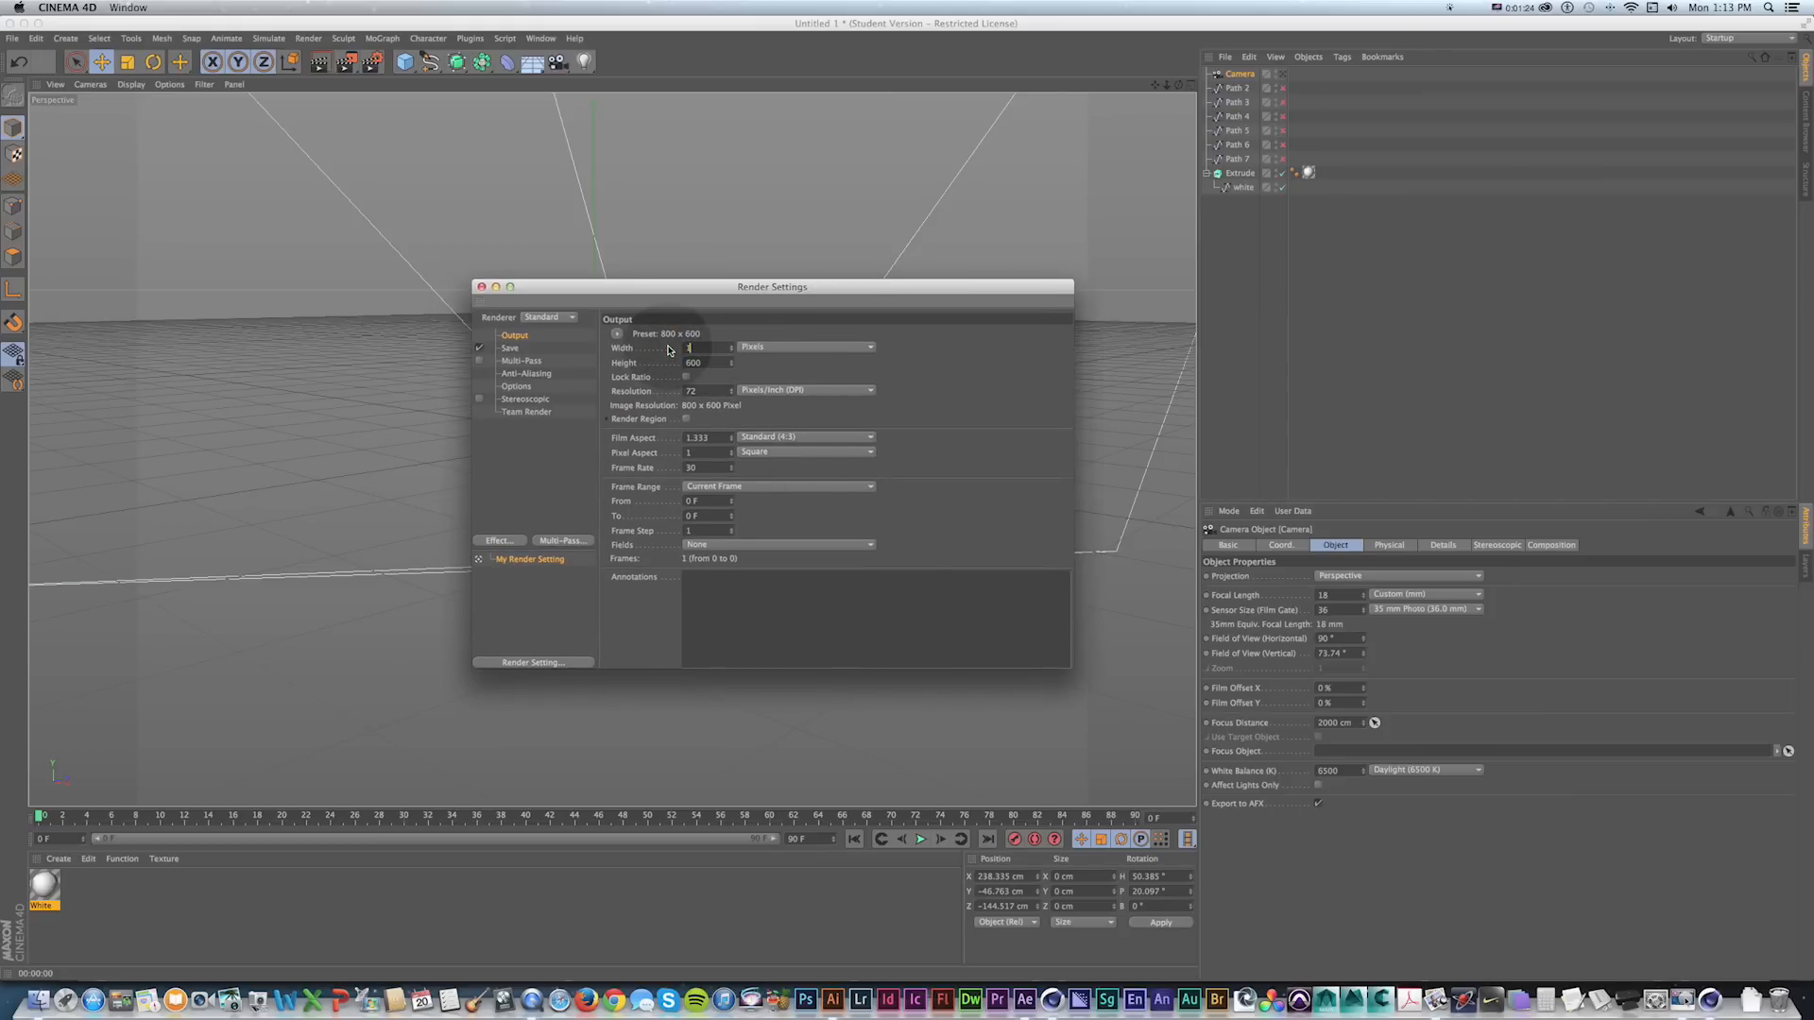
text(1280)
key(Tab)
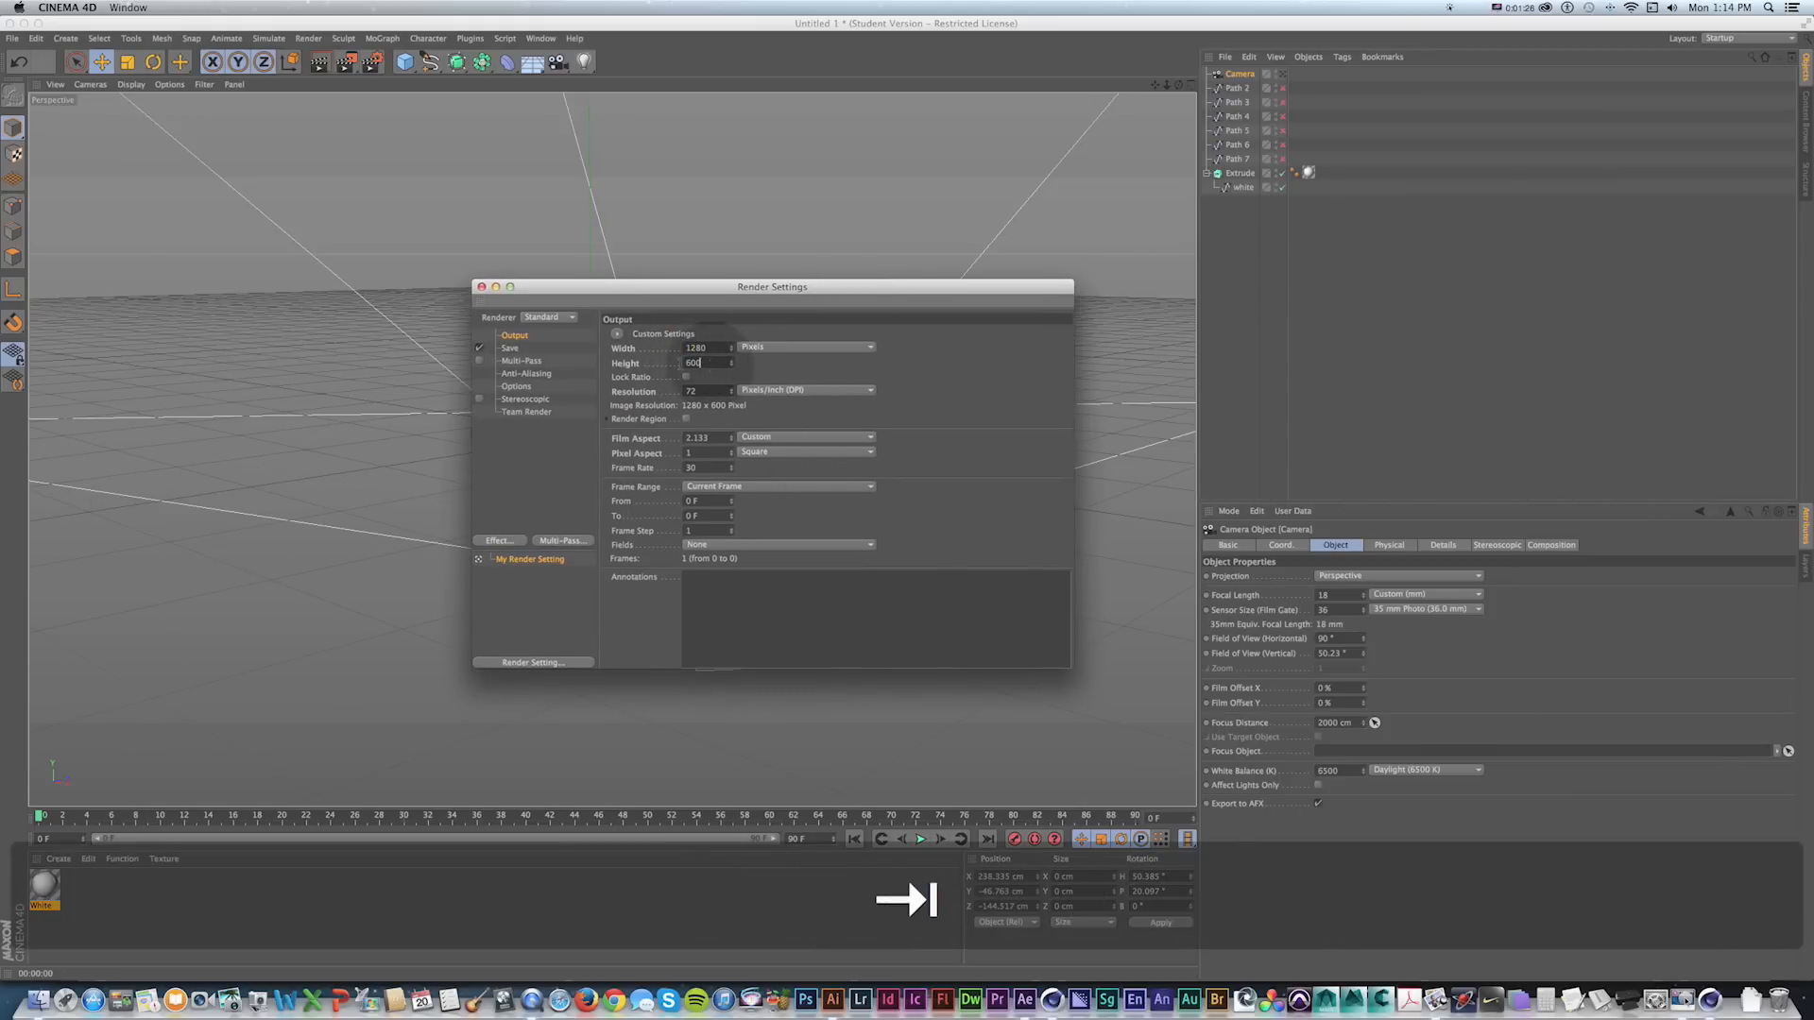
text(720)
drag(554, 289, 564, 281)
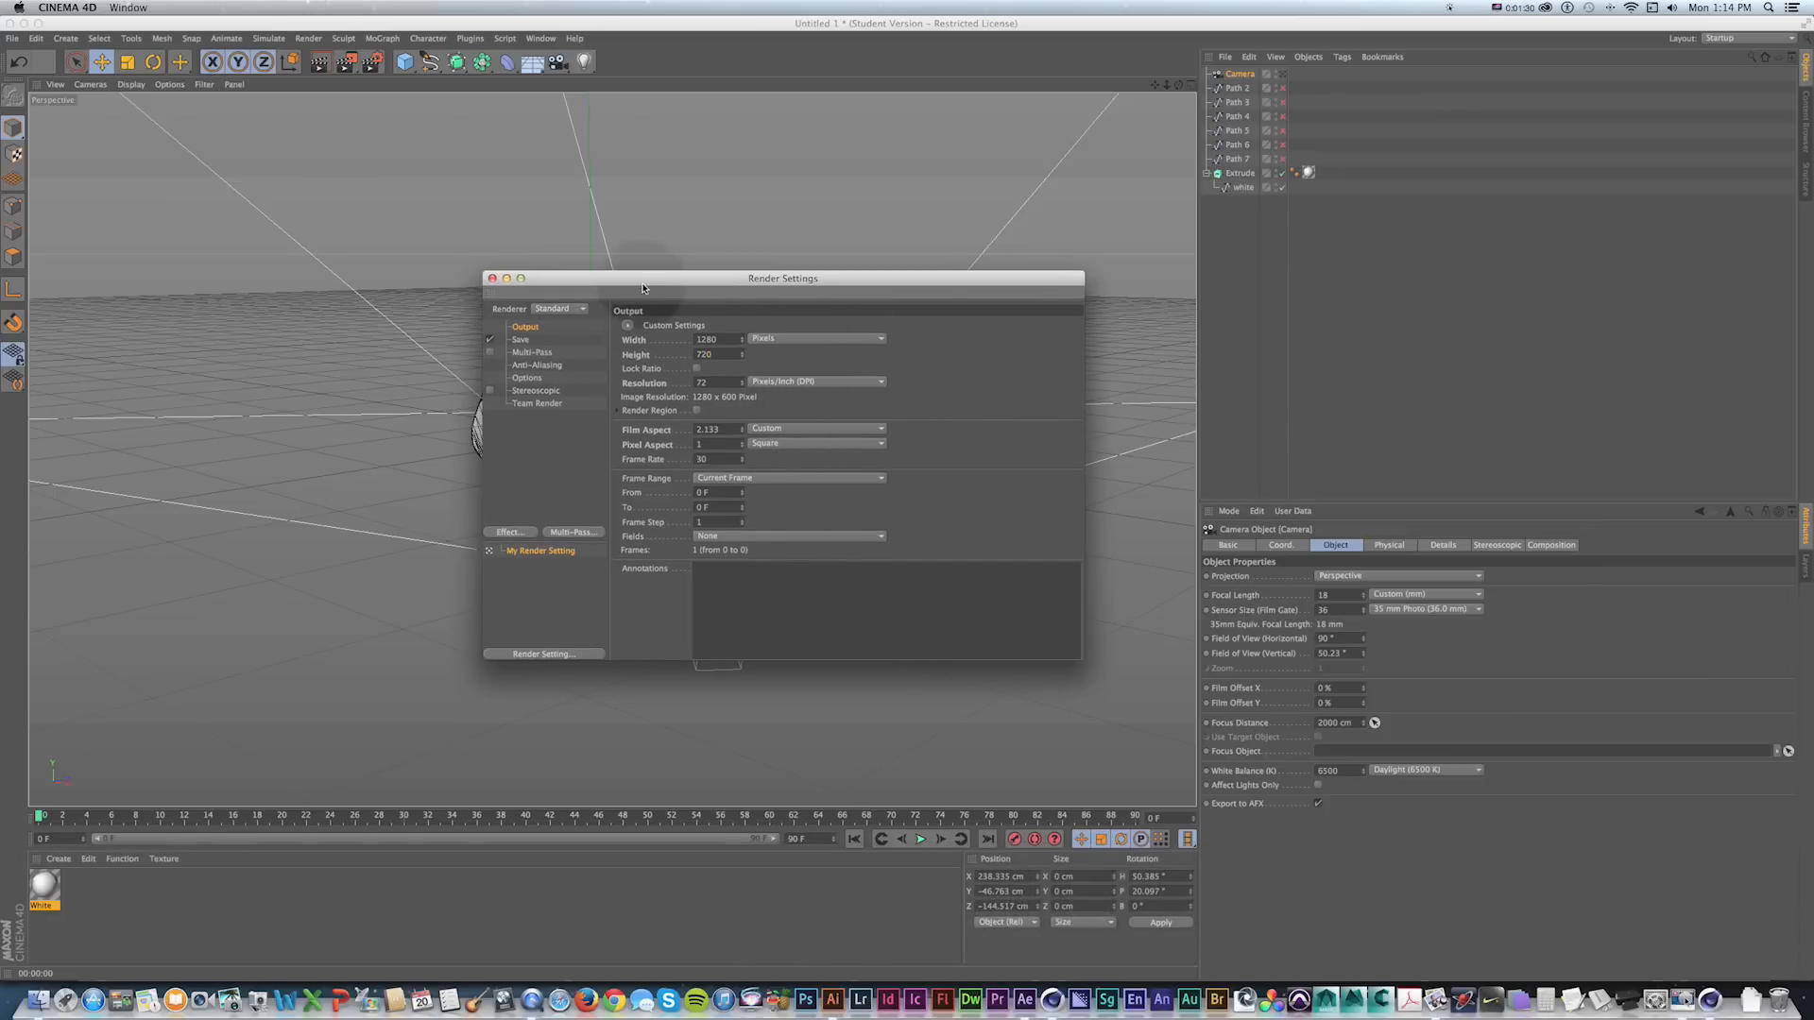
drag(642, 285, 675, 323)
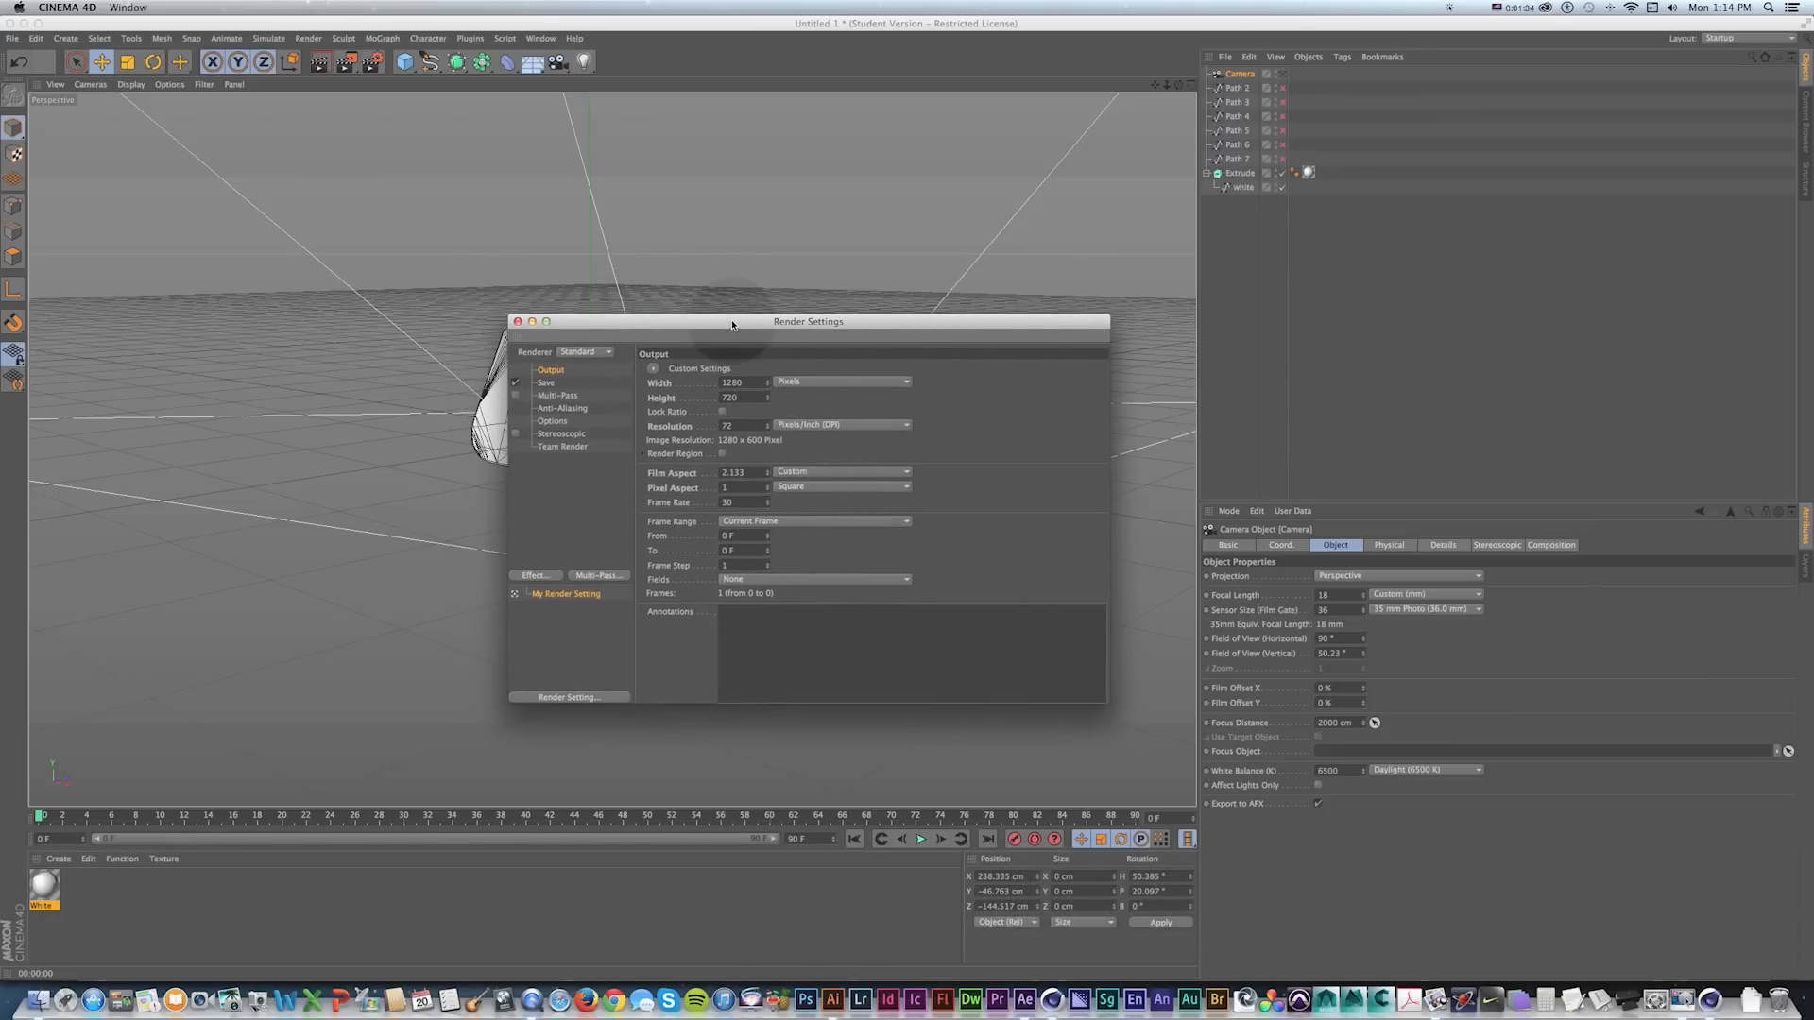
key(Tab)
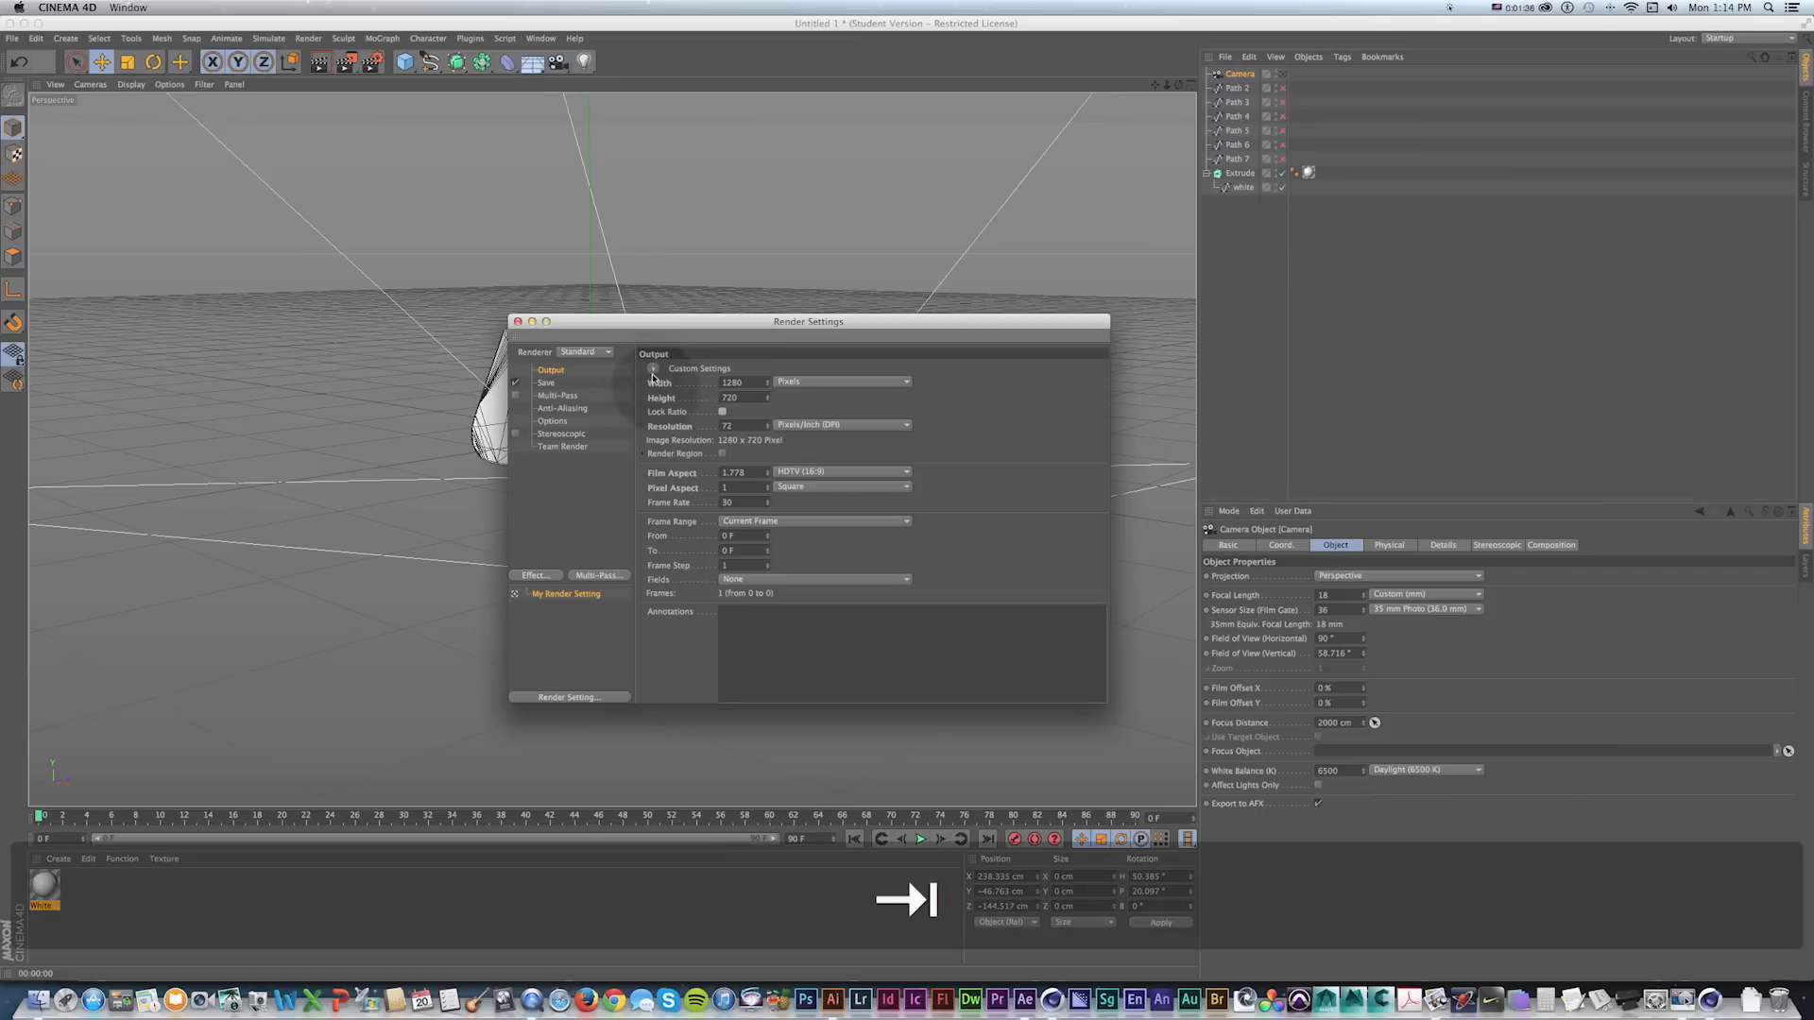
Lock the output width-to-height ratio and close the render settings.
drag(601, 341, 601, 330)
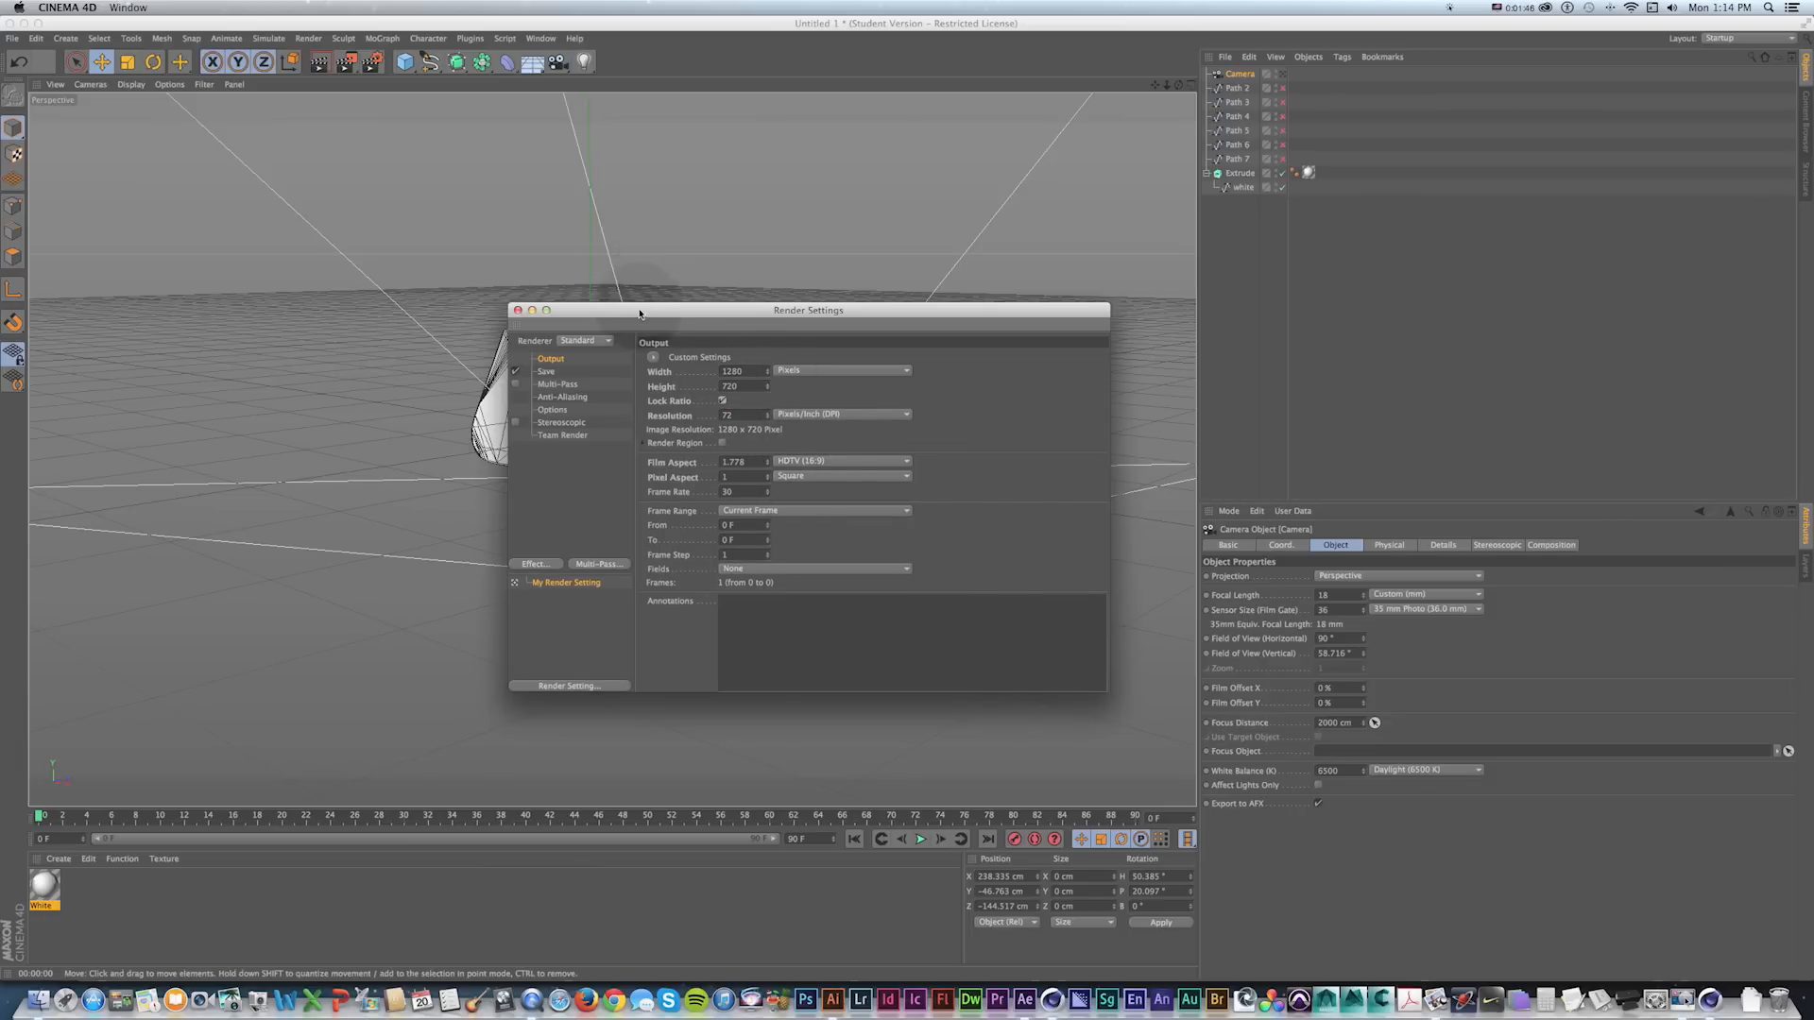
drag(638, 310, 645, 310)
click(525, 311)
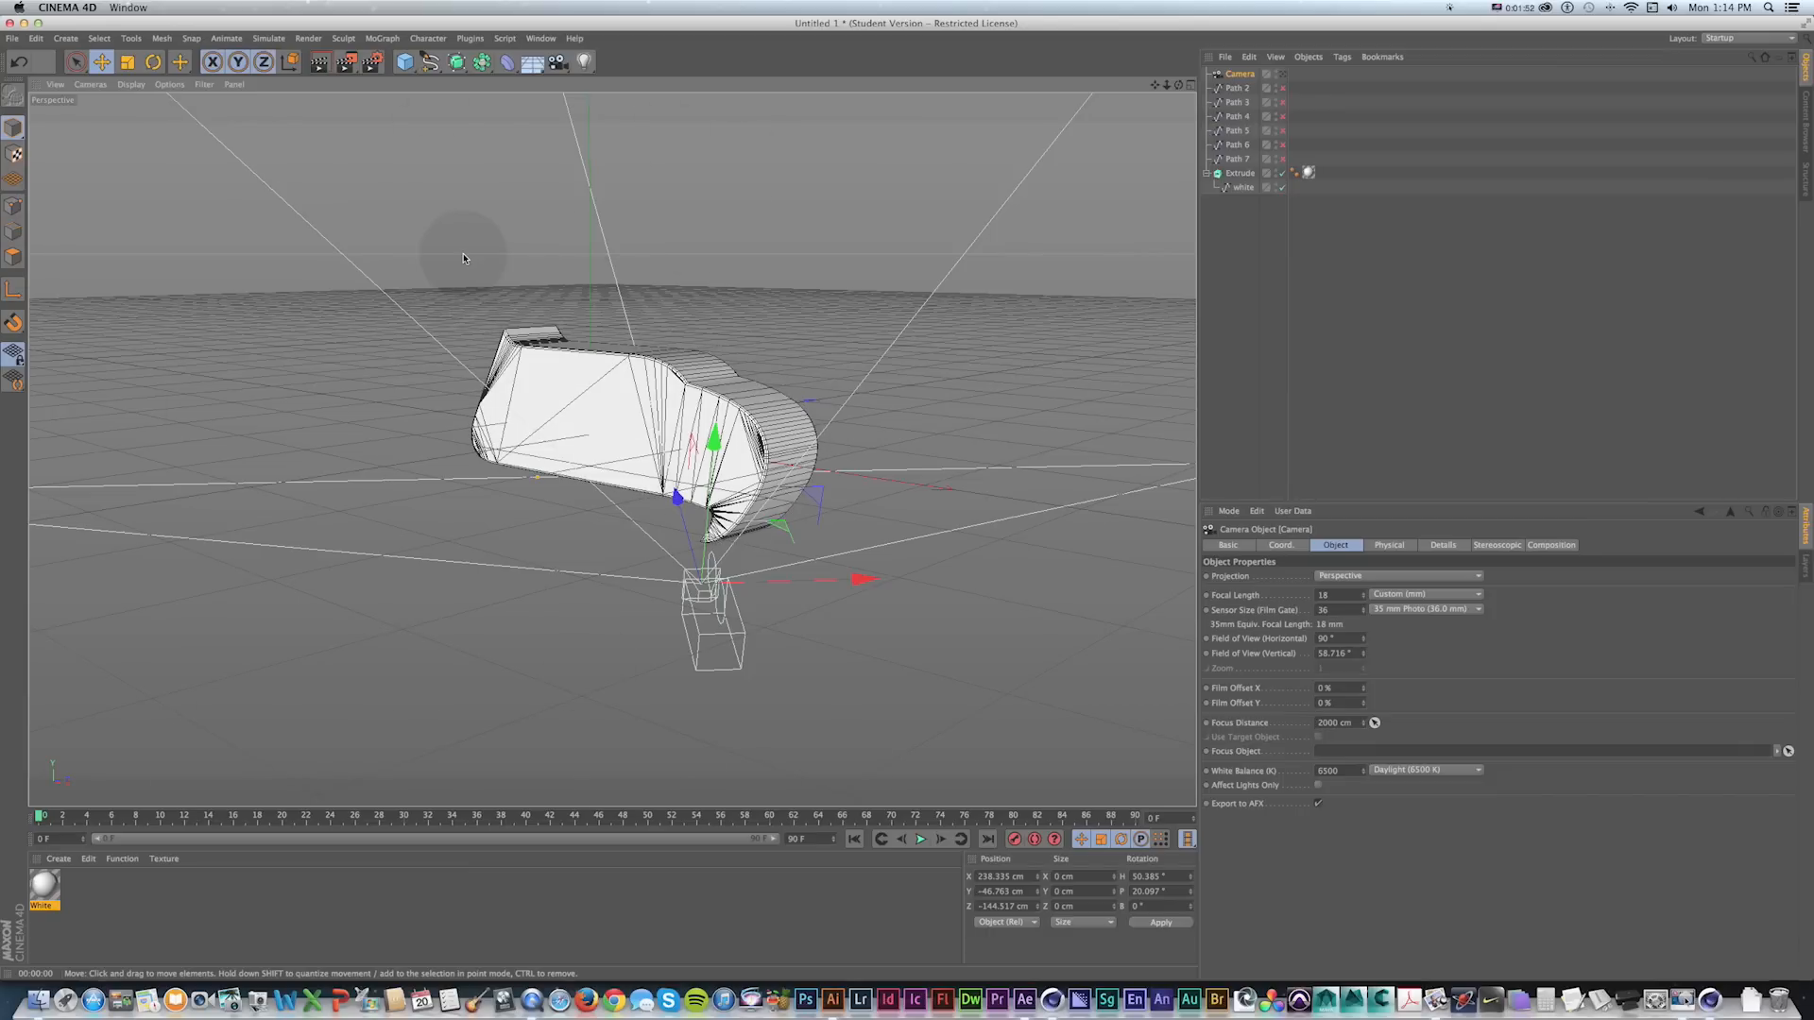
Add a Plane primitive and lower it beneath the extrusion to a Y position of about -86 cm.
key(1)
mouse_move(753, 416)
mouse_down()
mouse_move(697, 450)
mouse_move(740, 392)
mouse_up()
key(1)
drag(574, 466, 605, 444)
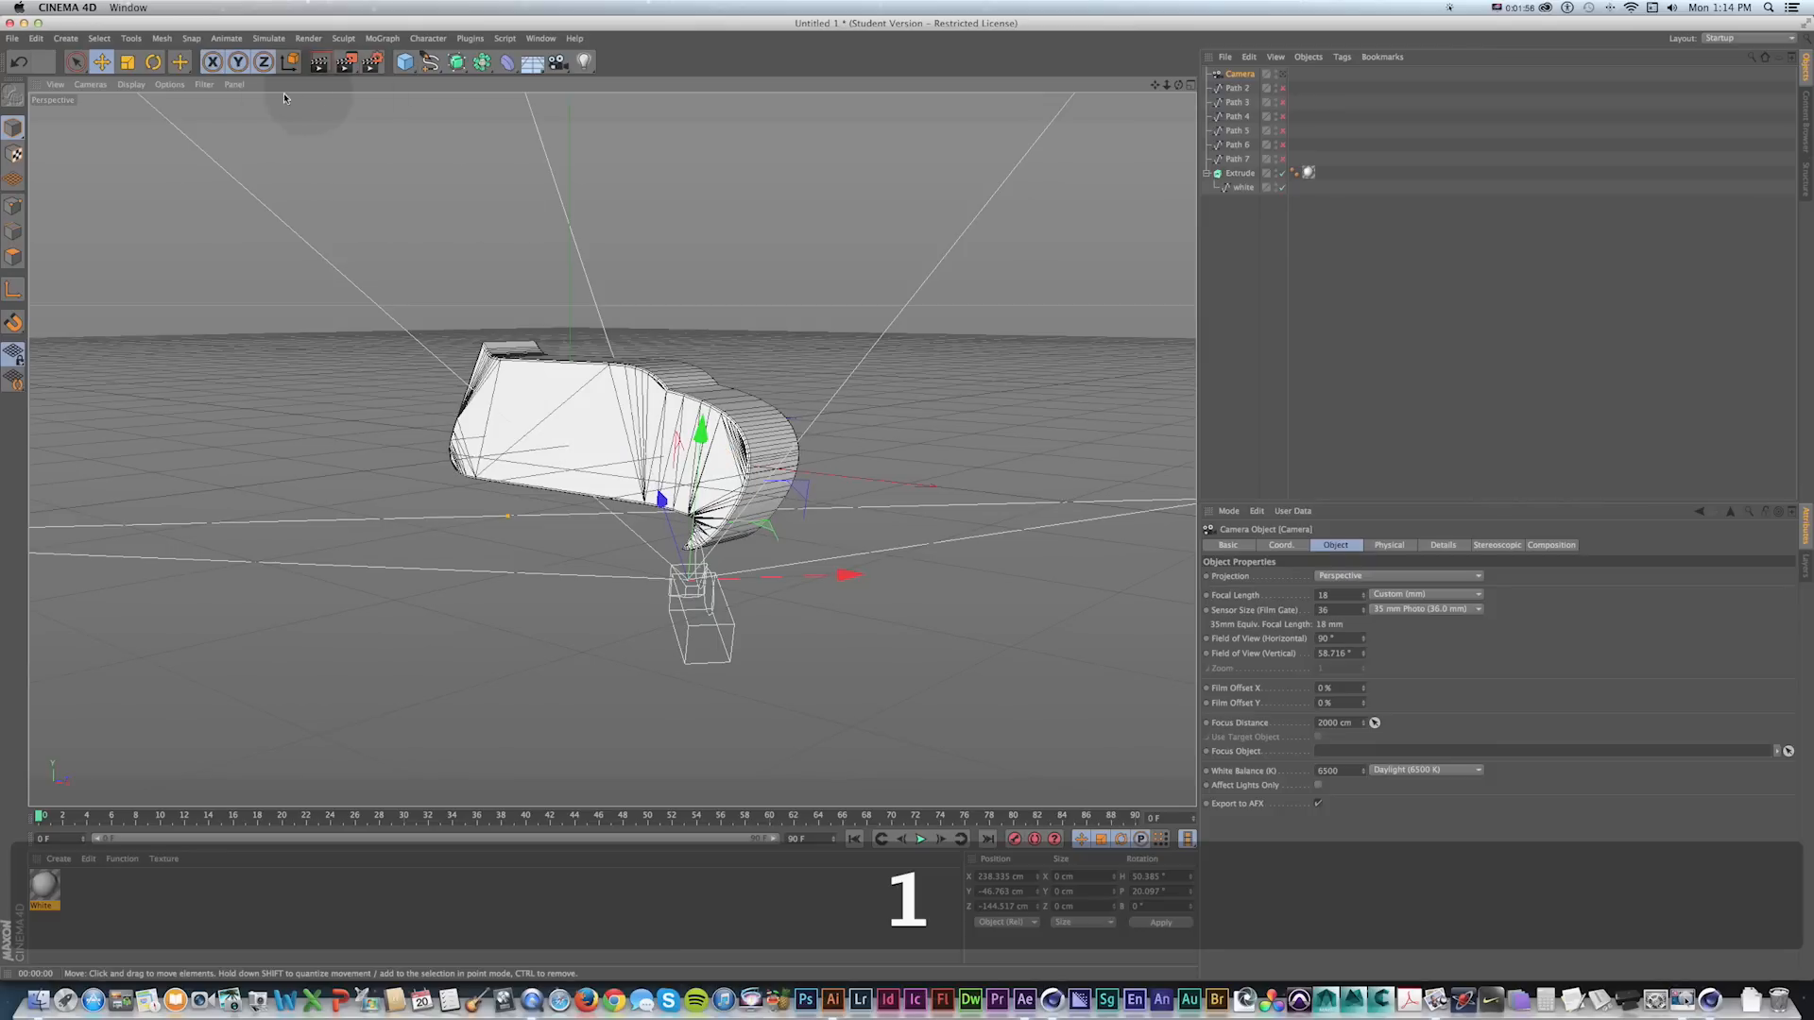
click(405, 63)
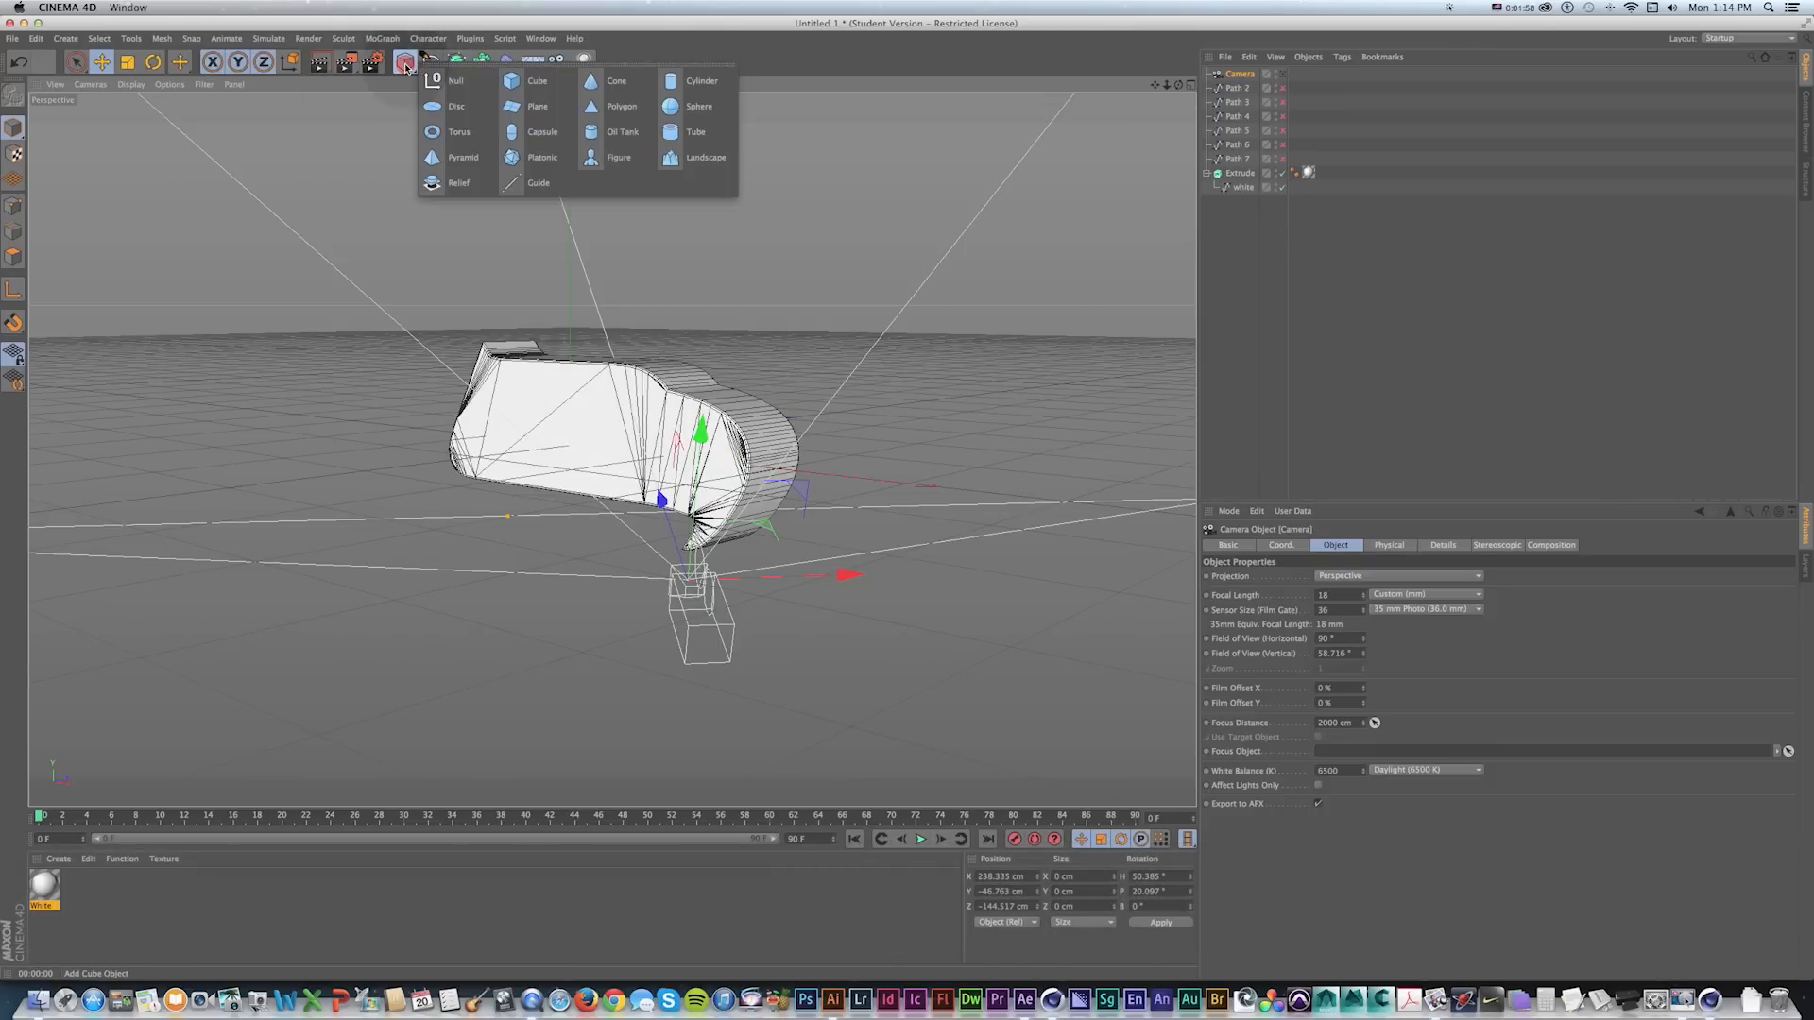
click(405, 64)
click(406, 63)
click(535, 111)
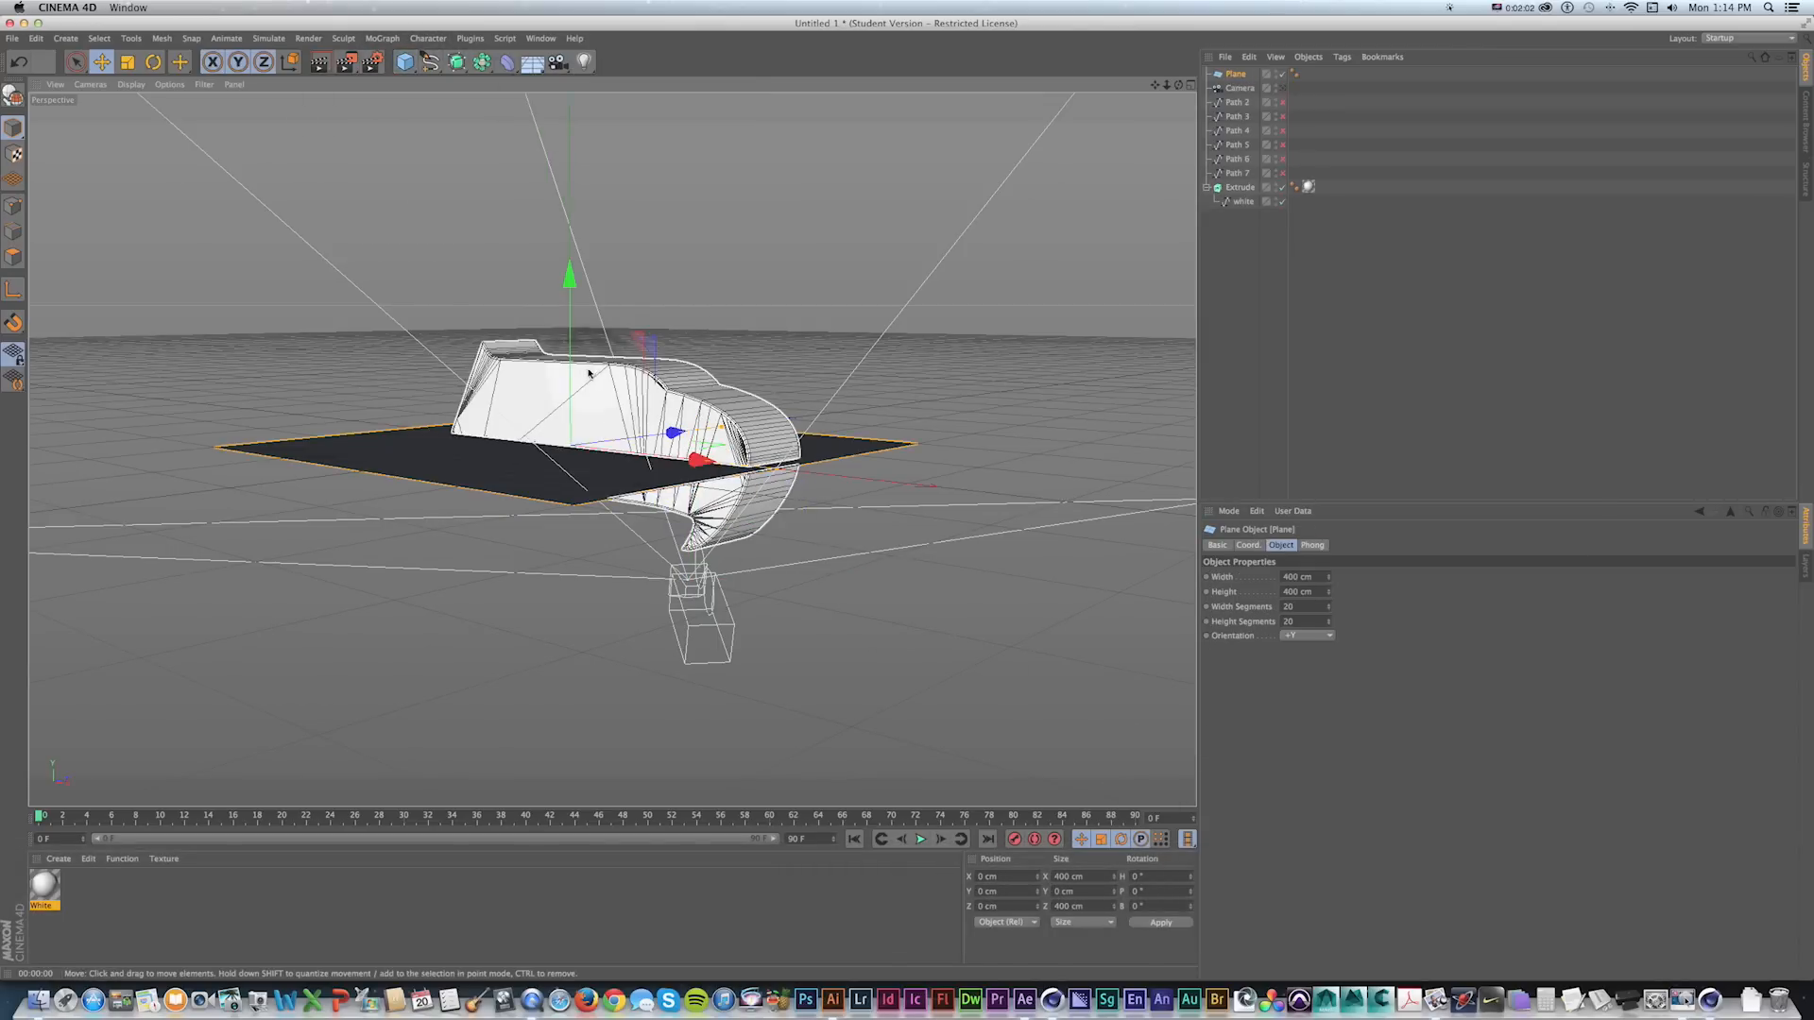
key(e)
drag(571, 349, 723, 481)
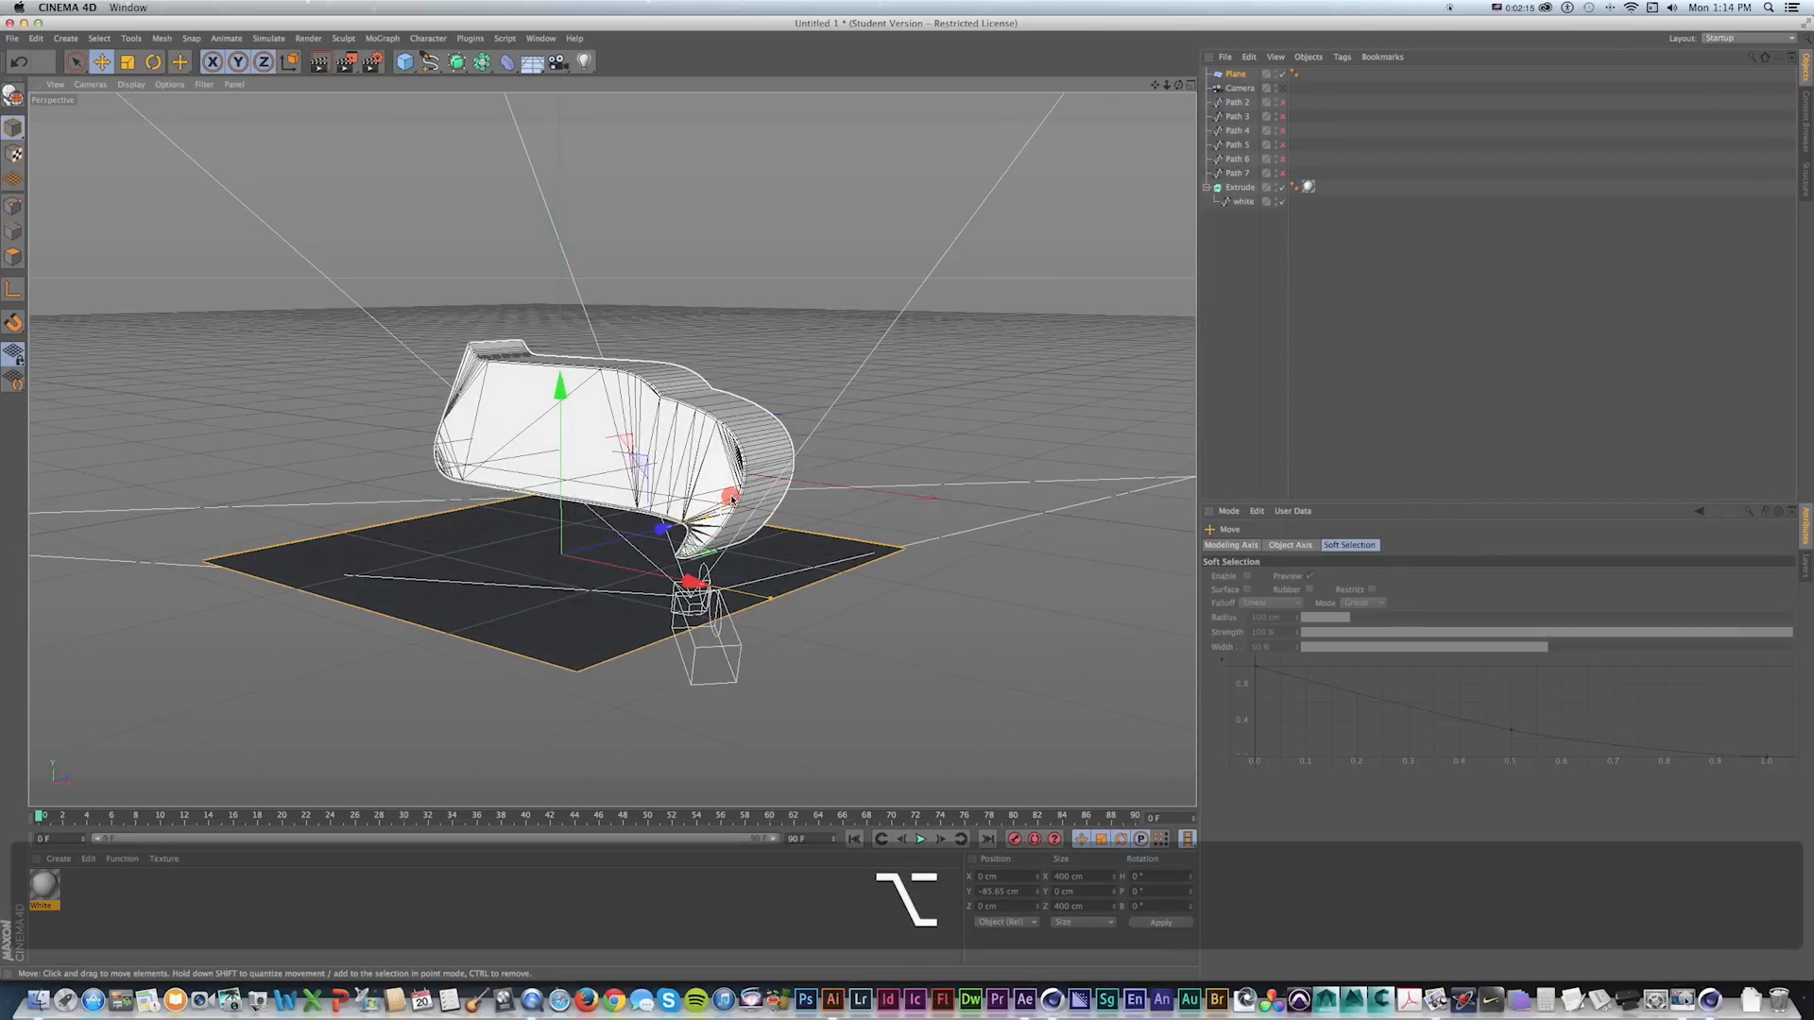
Set the plane's X and Z sizes to 10000 cm each.
click(1062, 877)
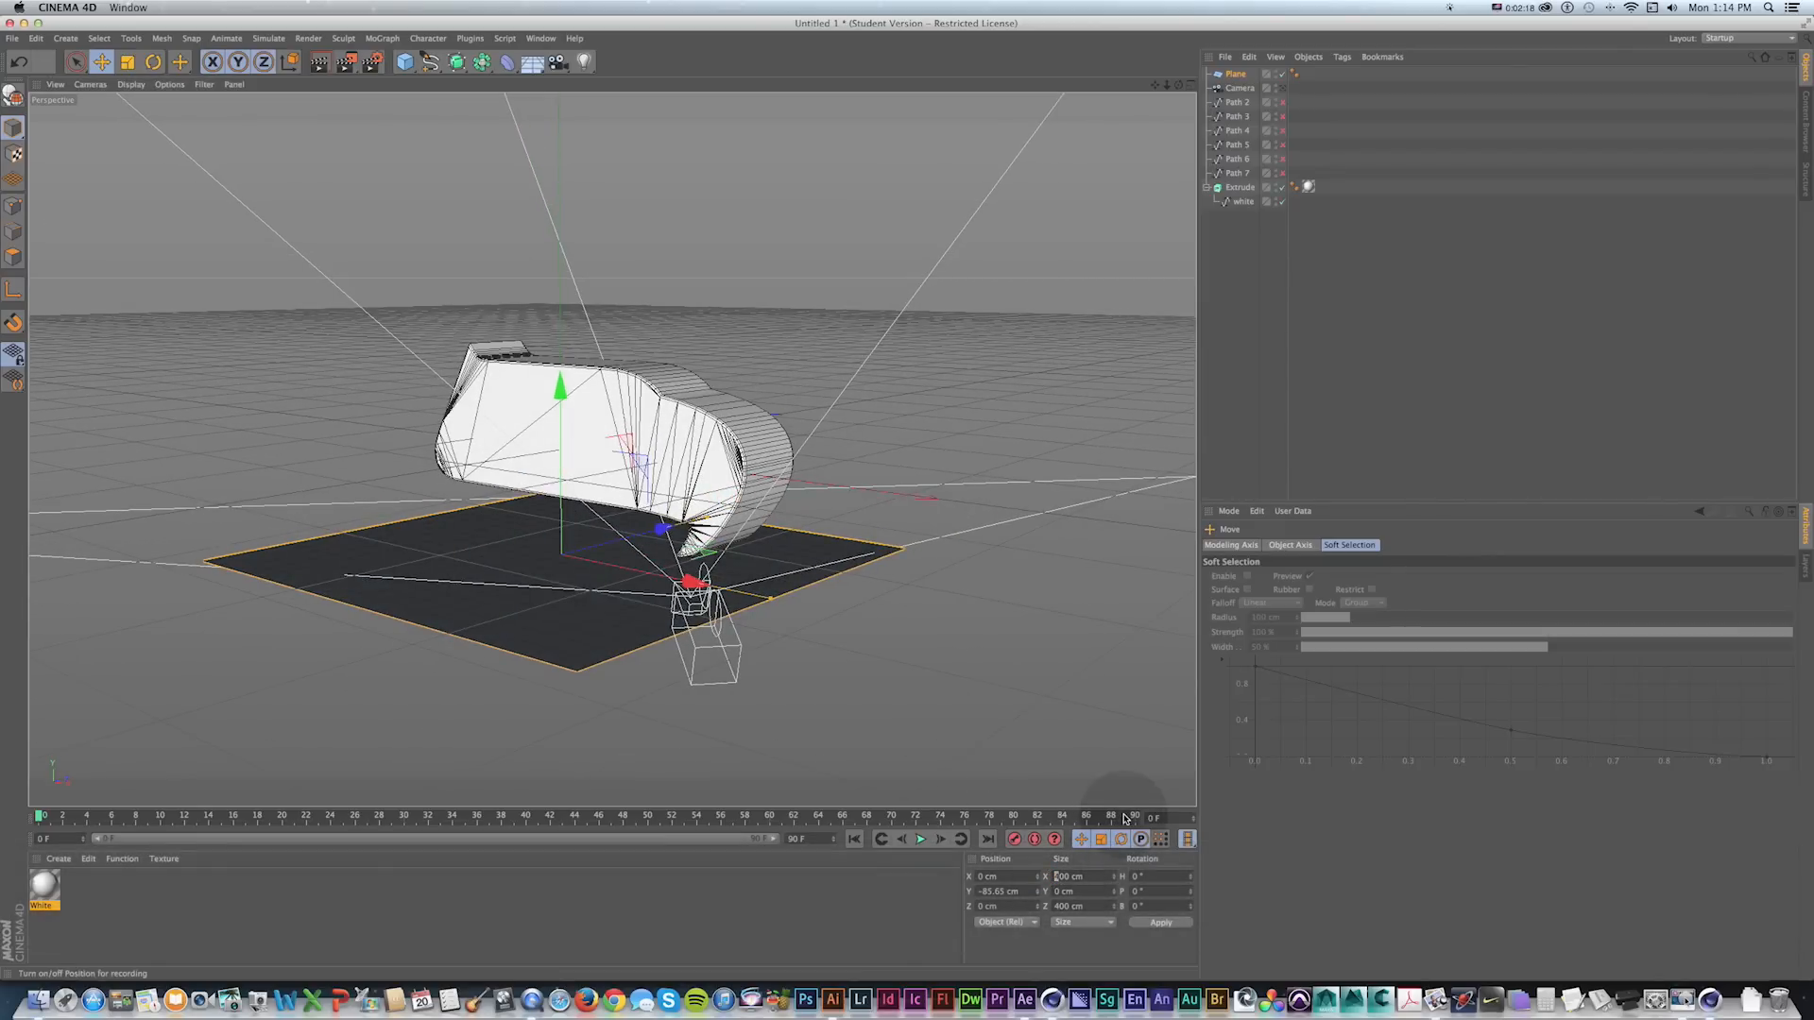
text(10)
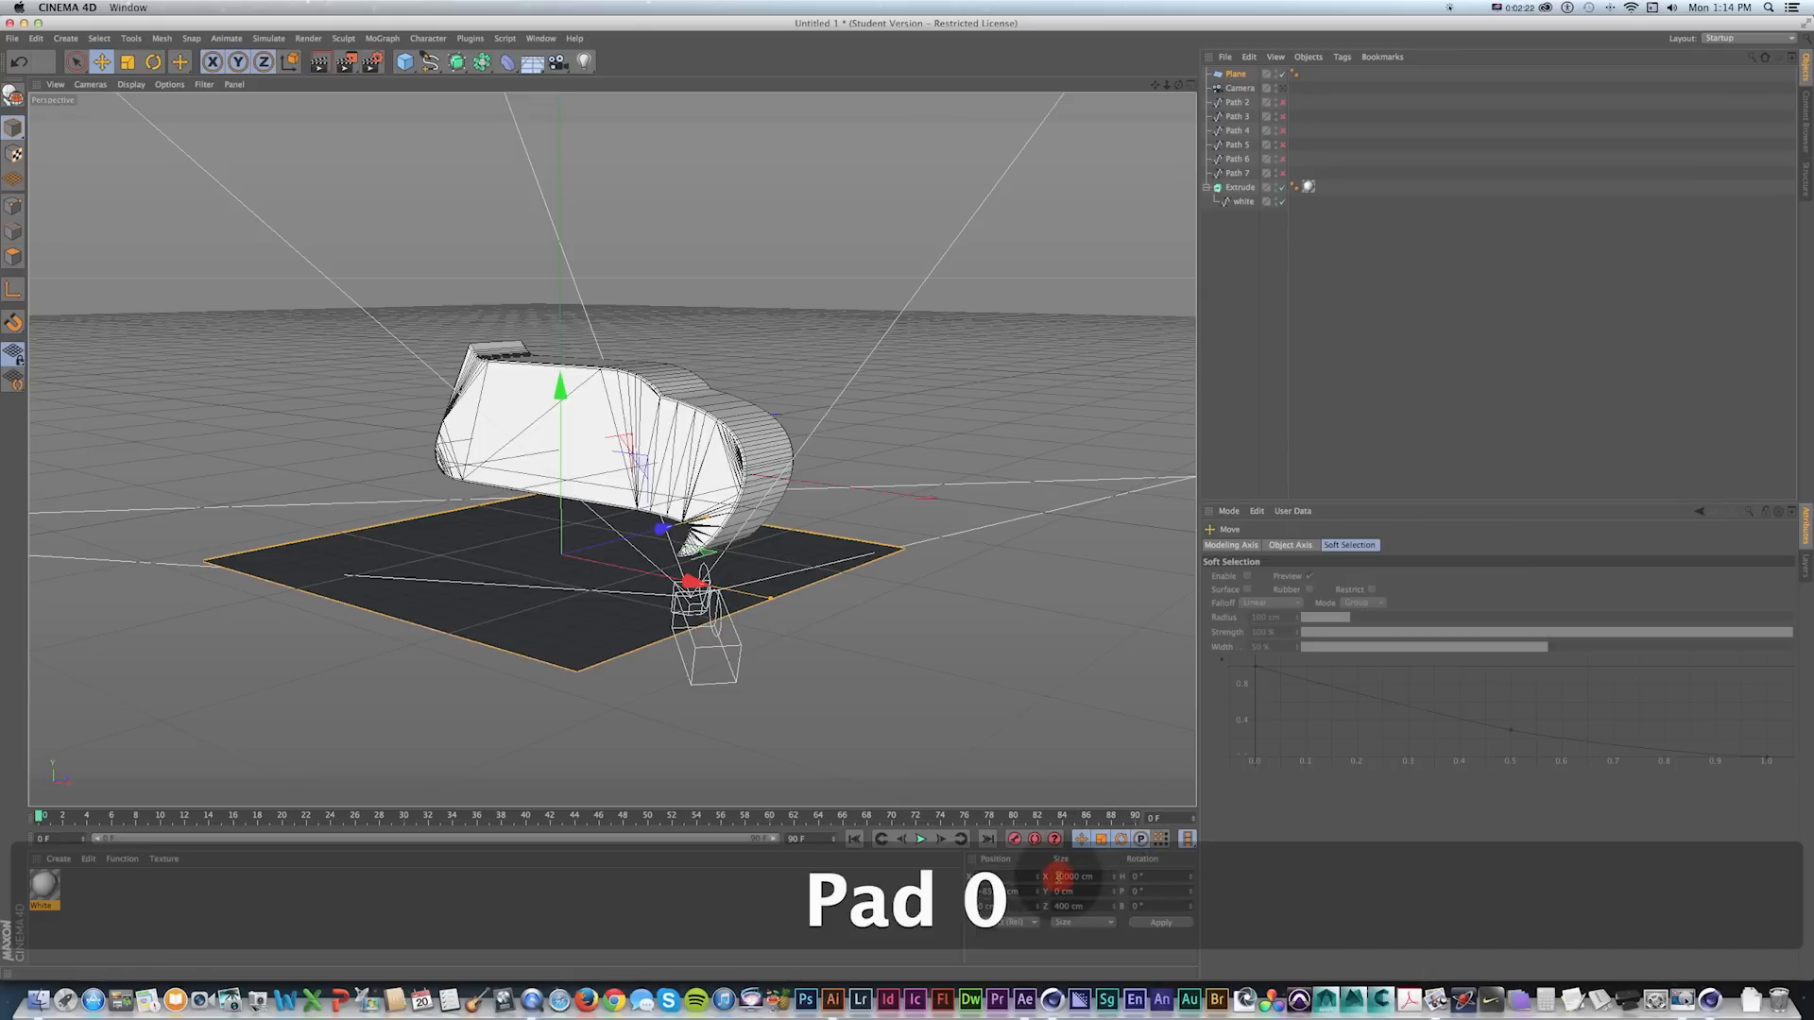
click(1058, 876)
key(super+c)
click(1064, 907)
key(super+v)
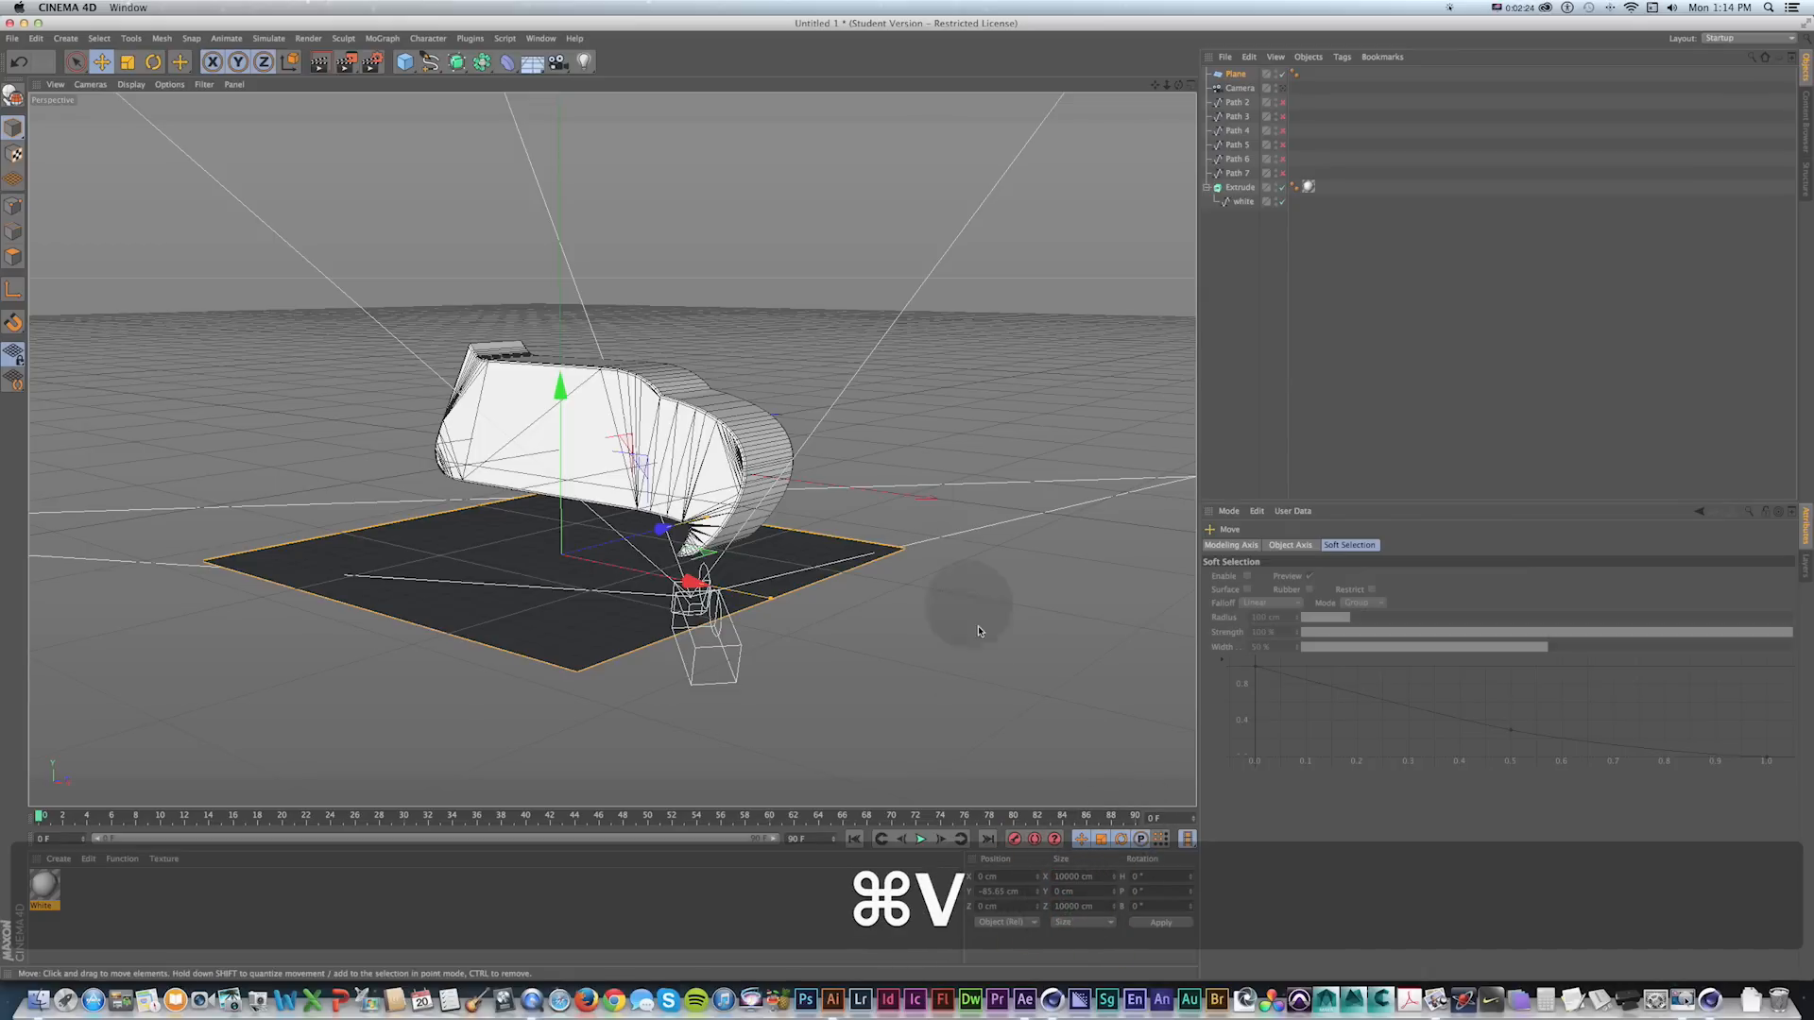
key(Return)
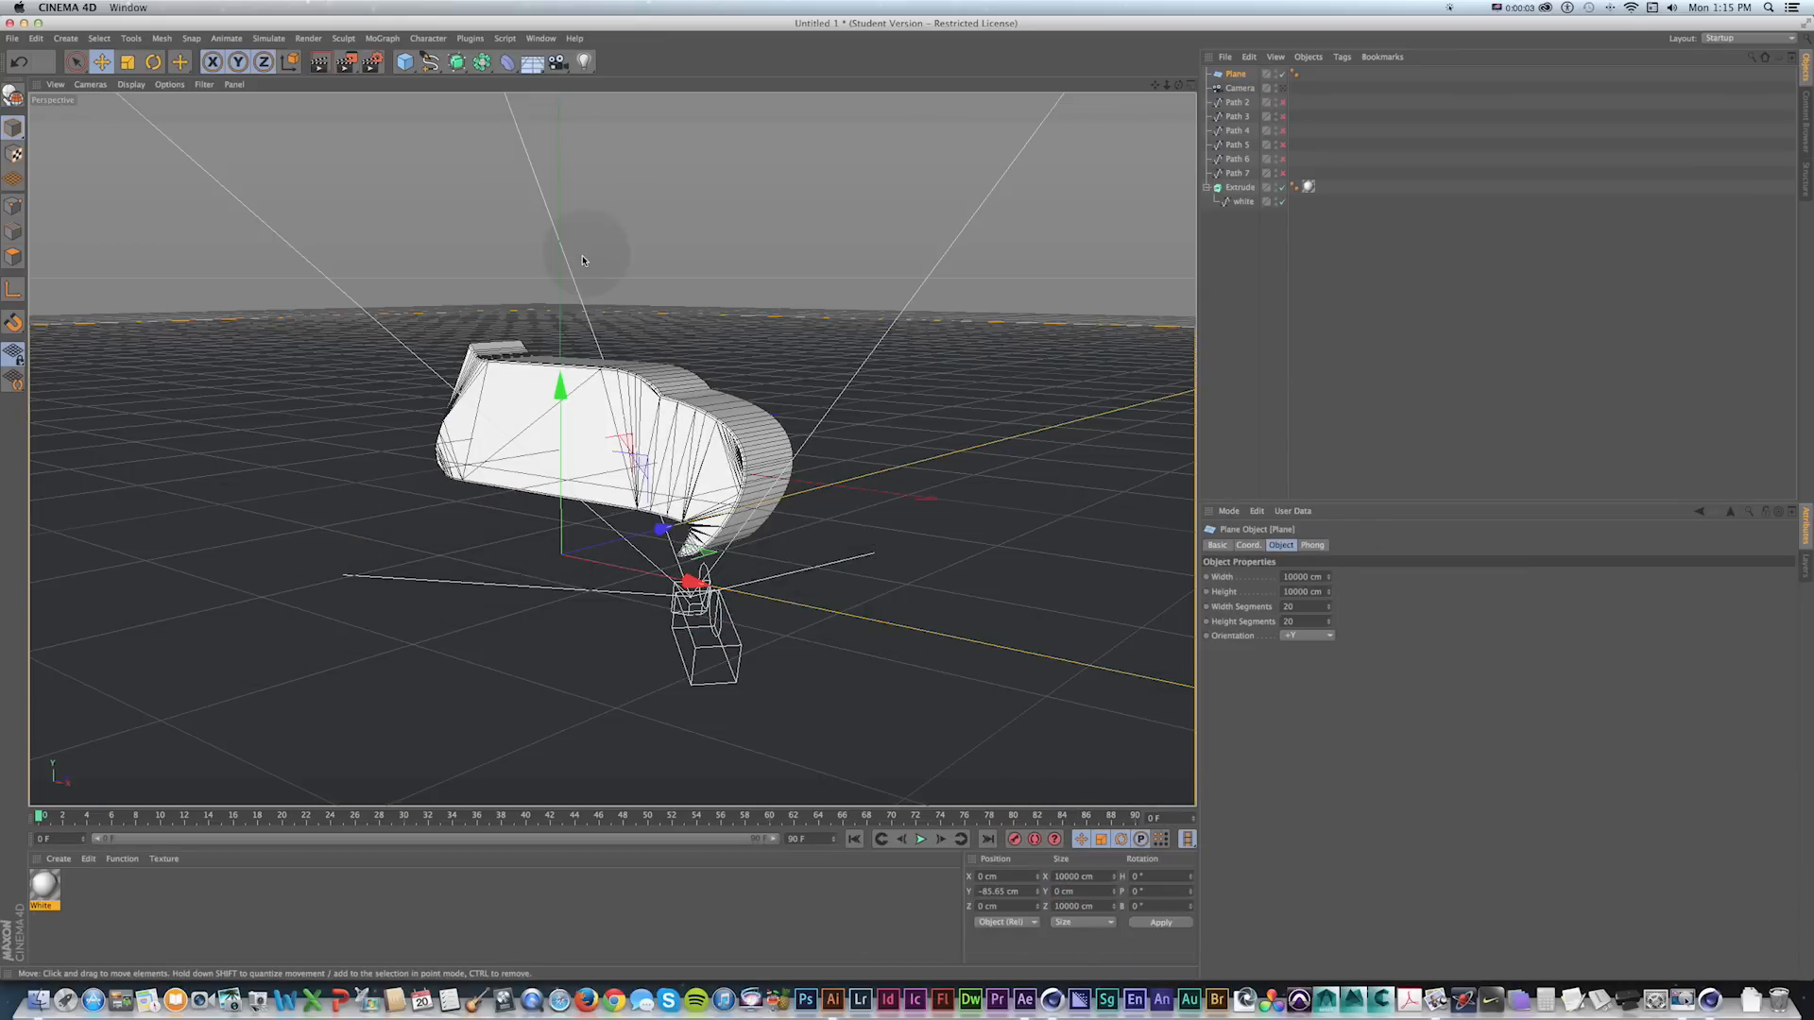
click(533, 66)
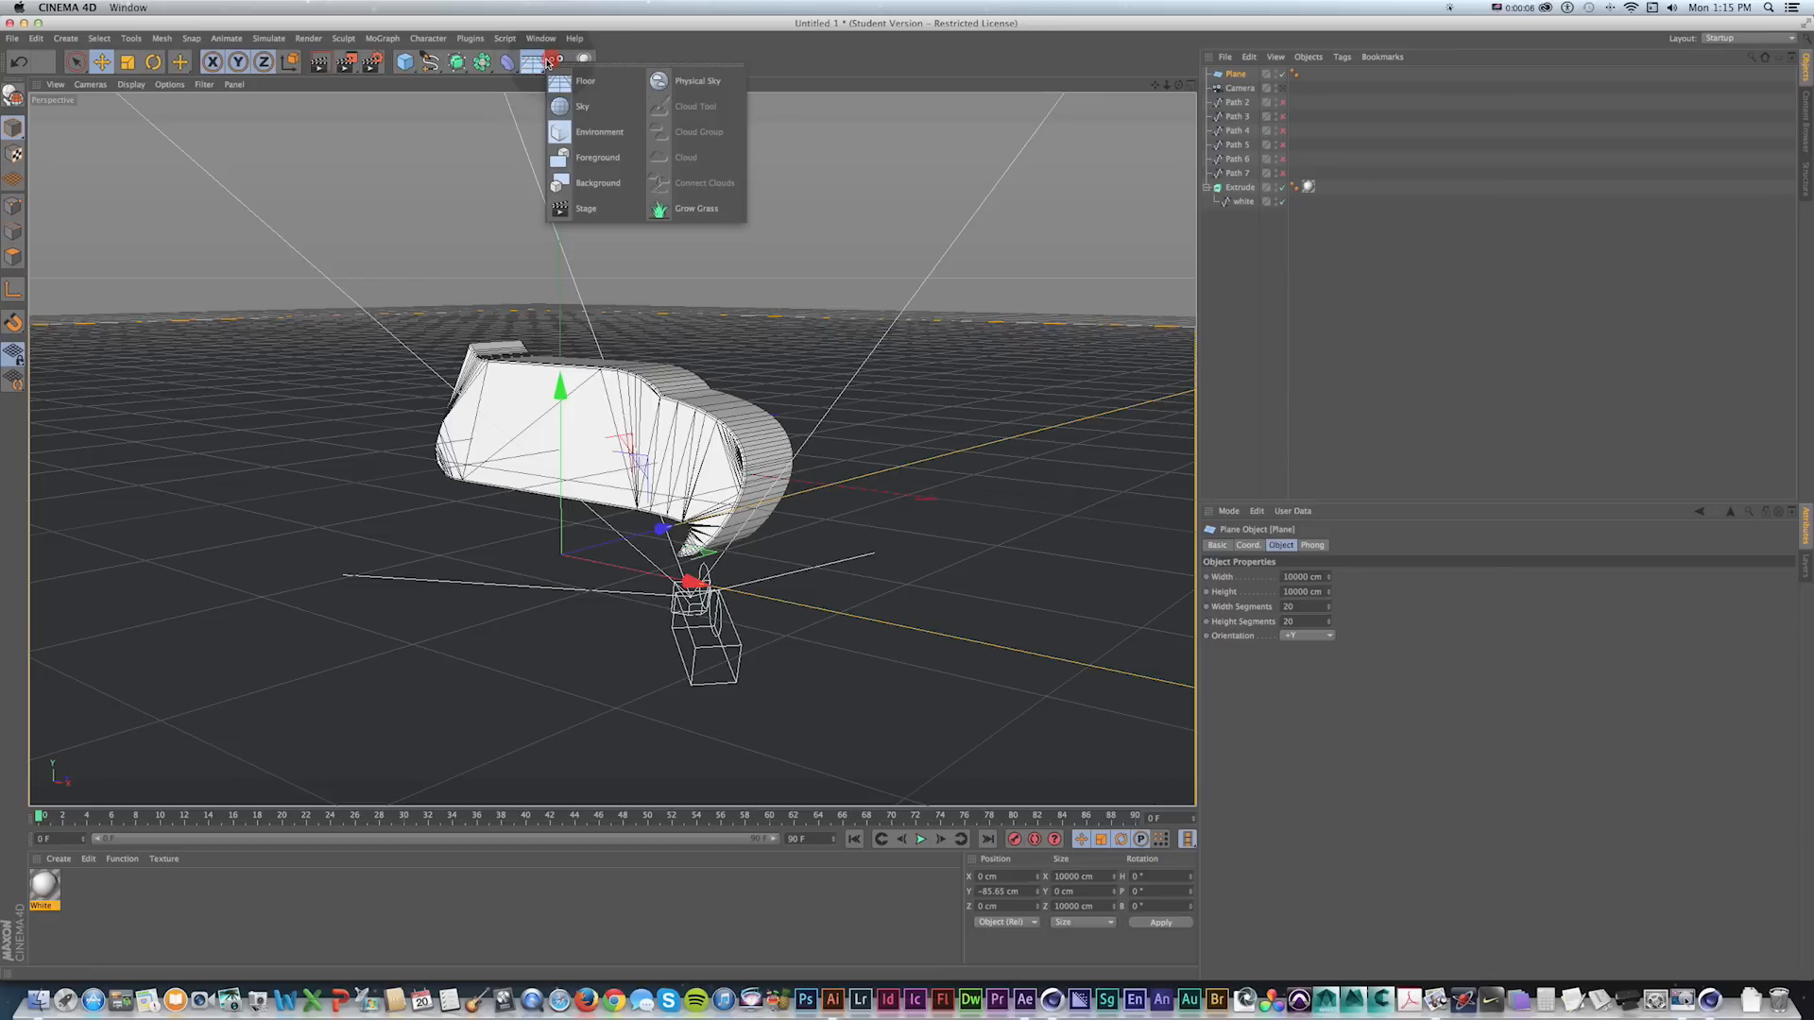
click(434, 174)
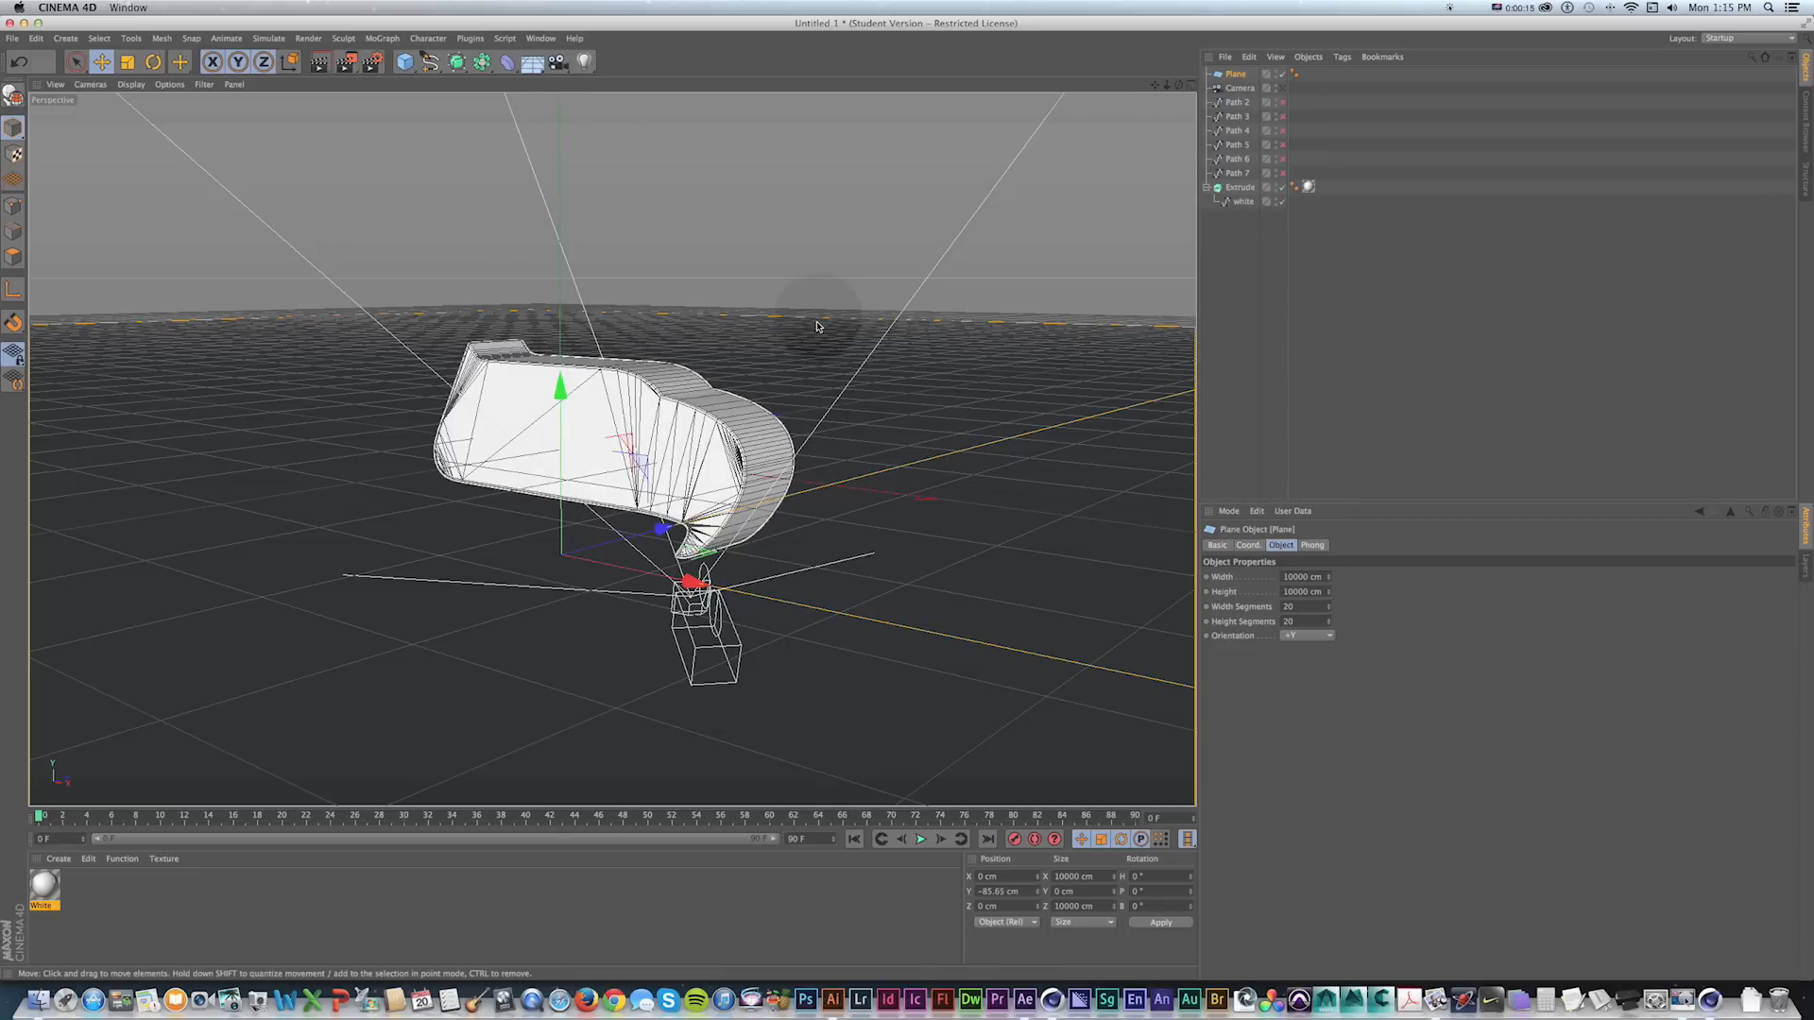
Duplicate the White material, naming one of the two copies Floor, and open Floor for editing.
click(50, 893)
key(super+c)
key(super+v)
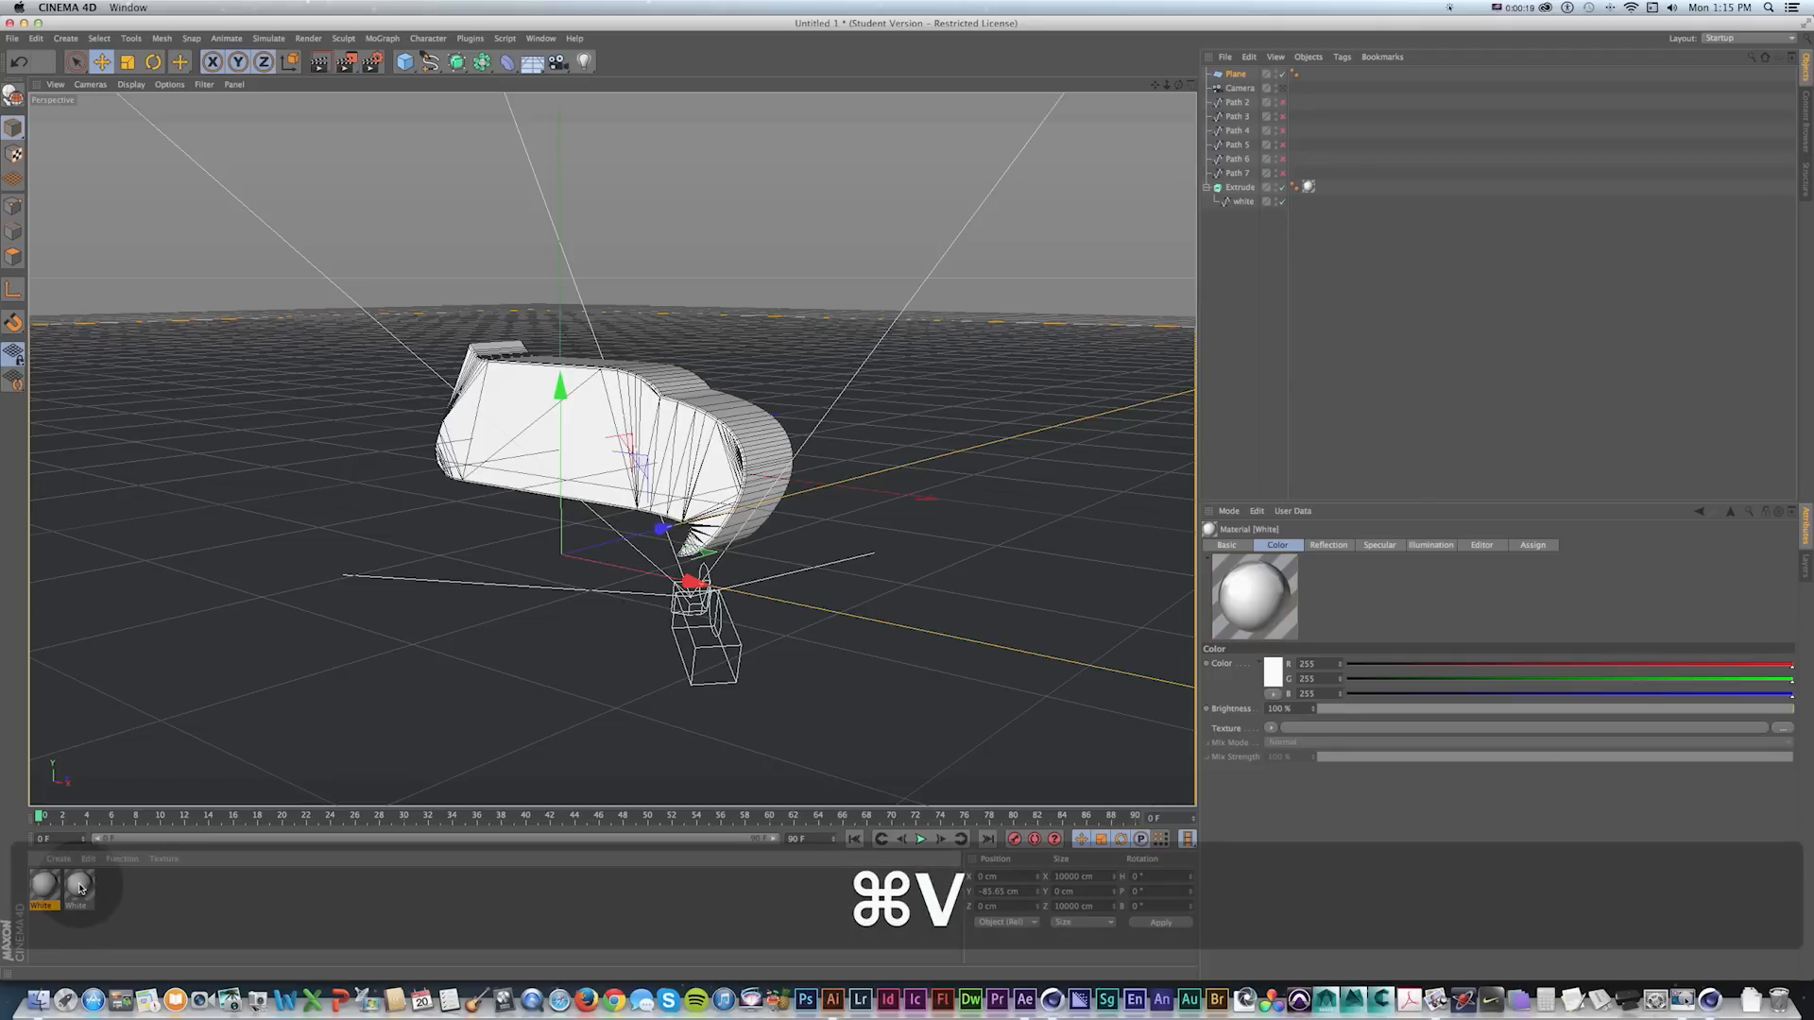
double_click(43, 905)
text(Floor)
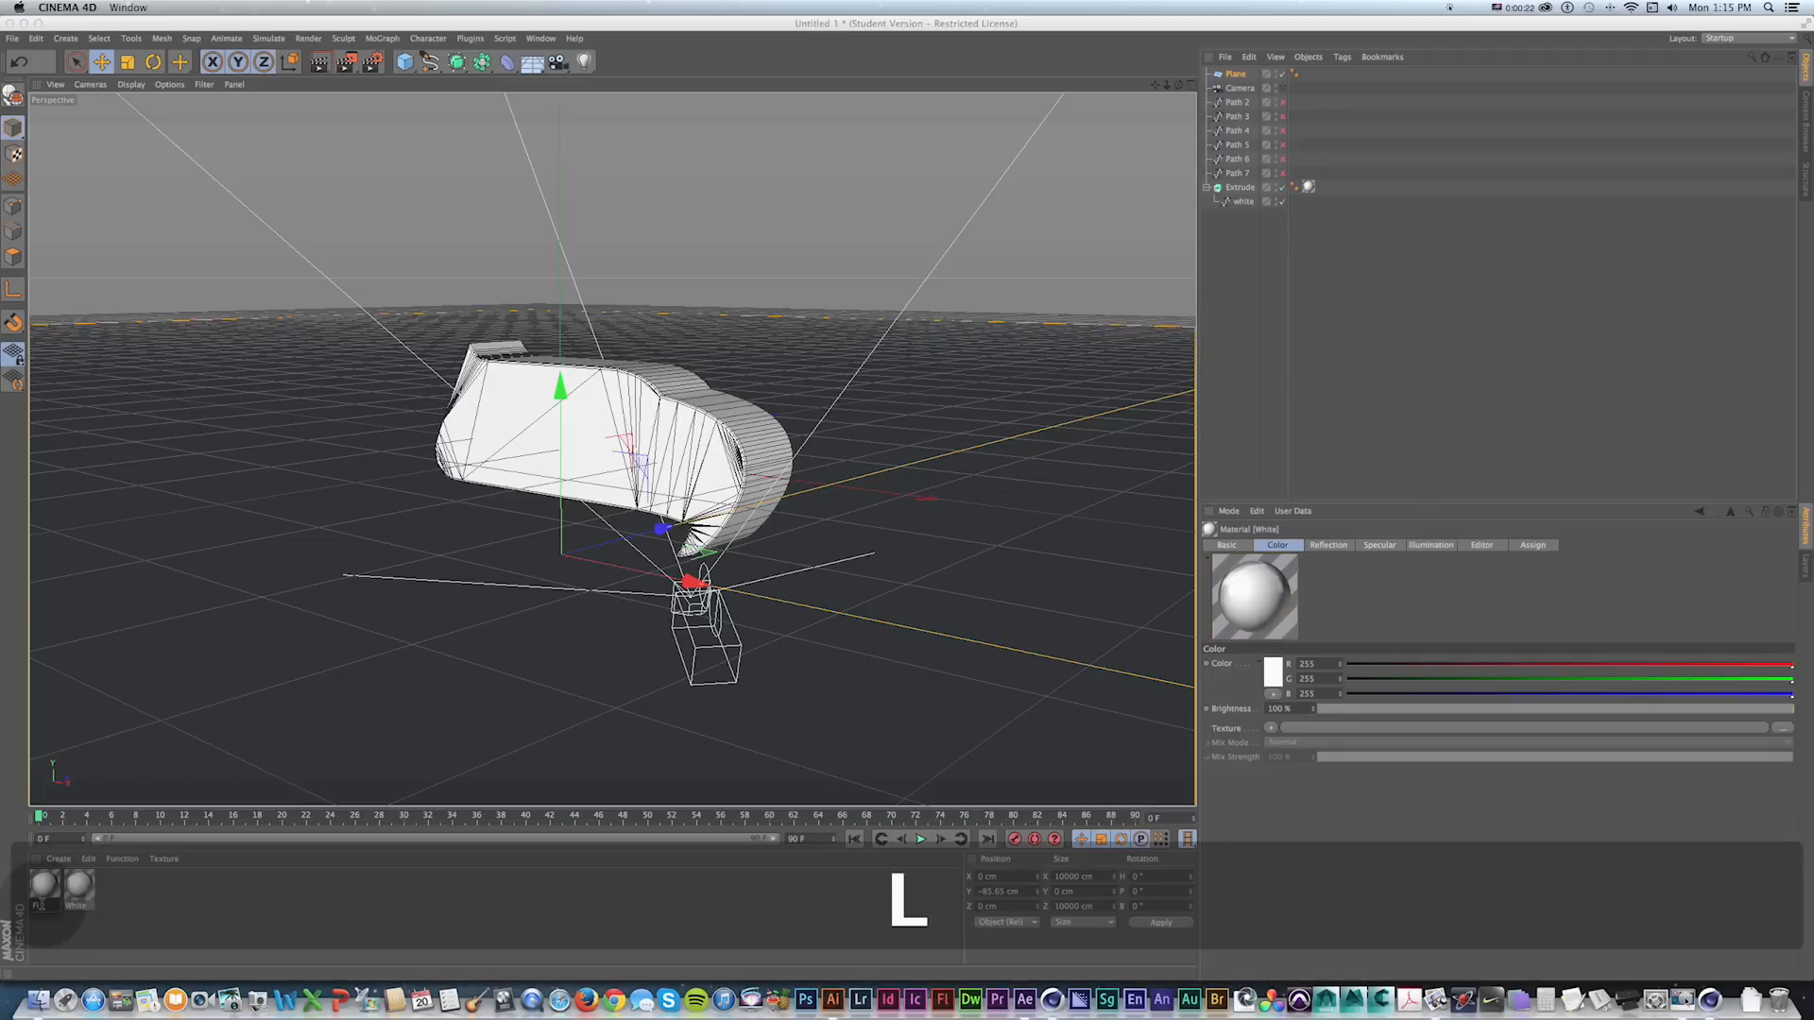
key(Return)
double_click(45, 887)
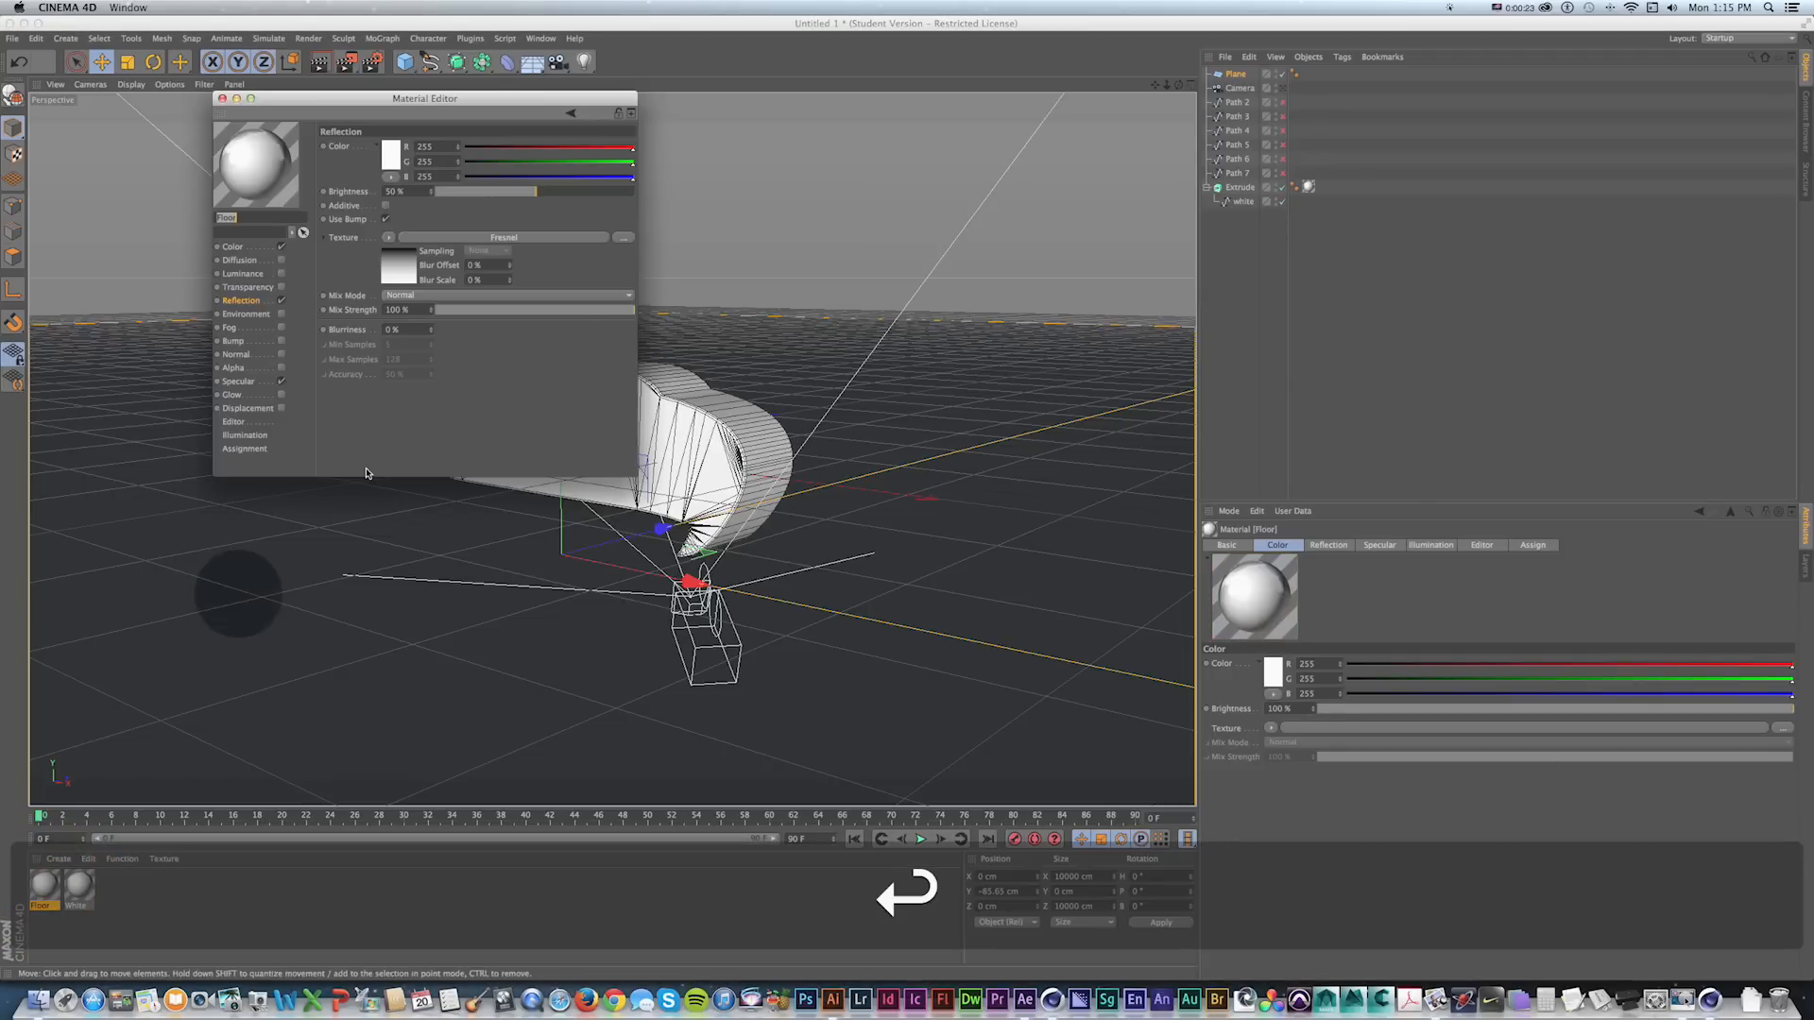
Switch to Illustrator to examine the Seahawks logo's shapes and colours, and return to Cinema 4D.
key(super+Tab)
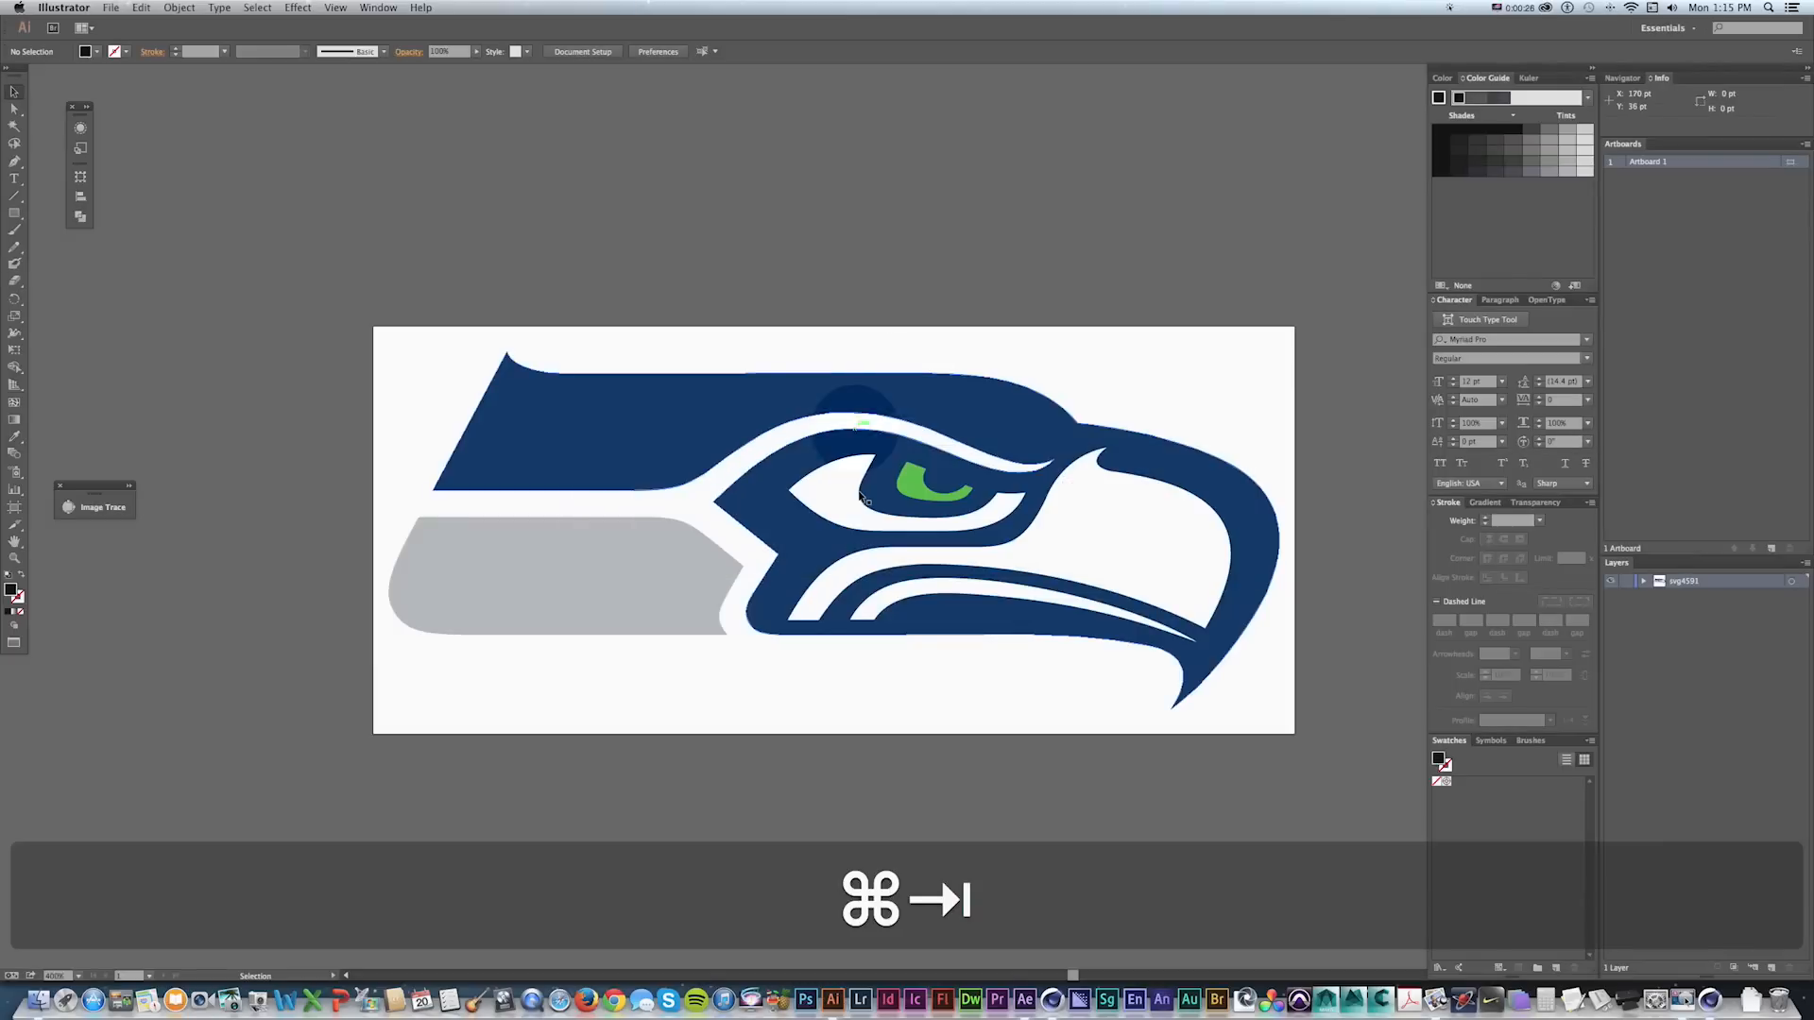
key(space)
drag(709, 437, 635, 412)
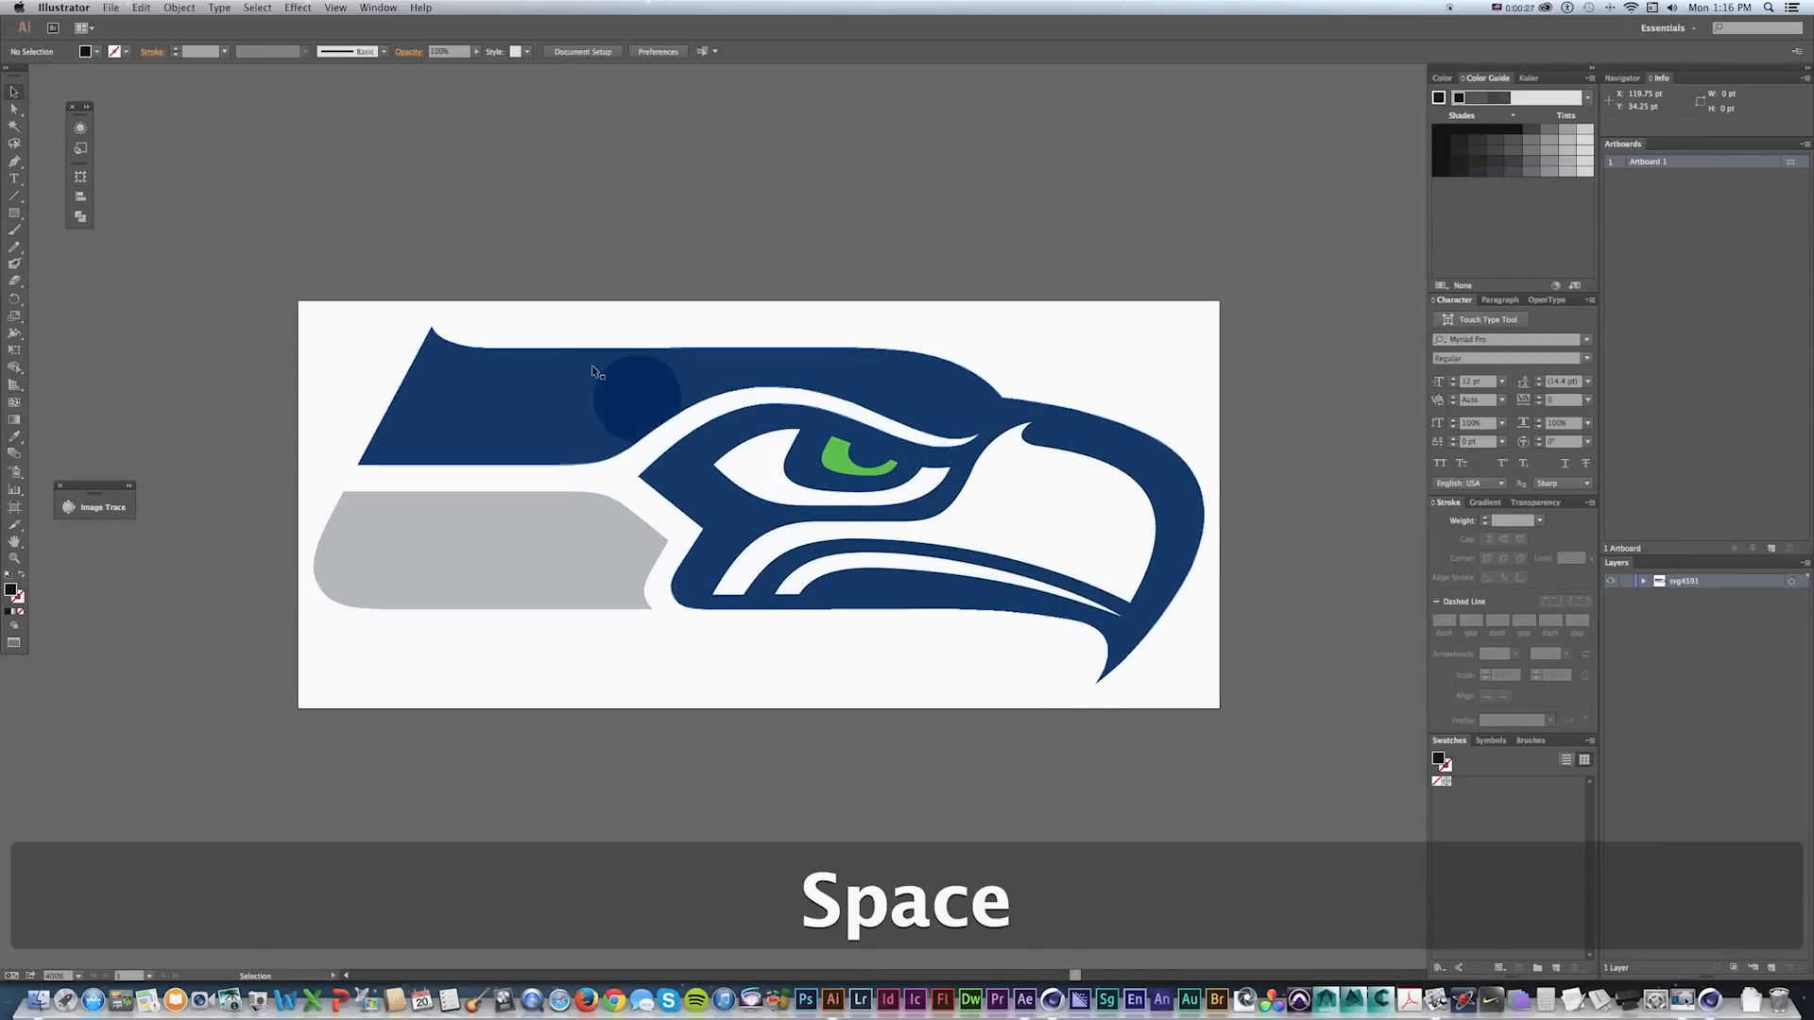
key(space)
drag(845, 426, 771, 392)
drag(889, 450, 940, 461)
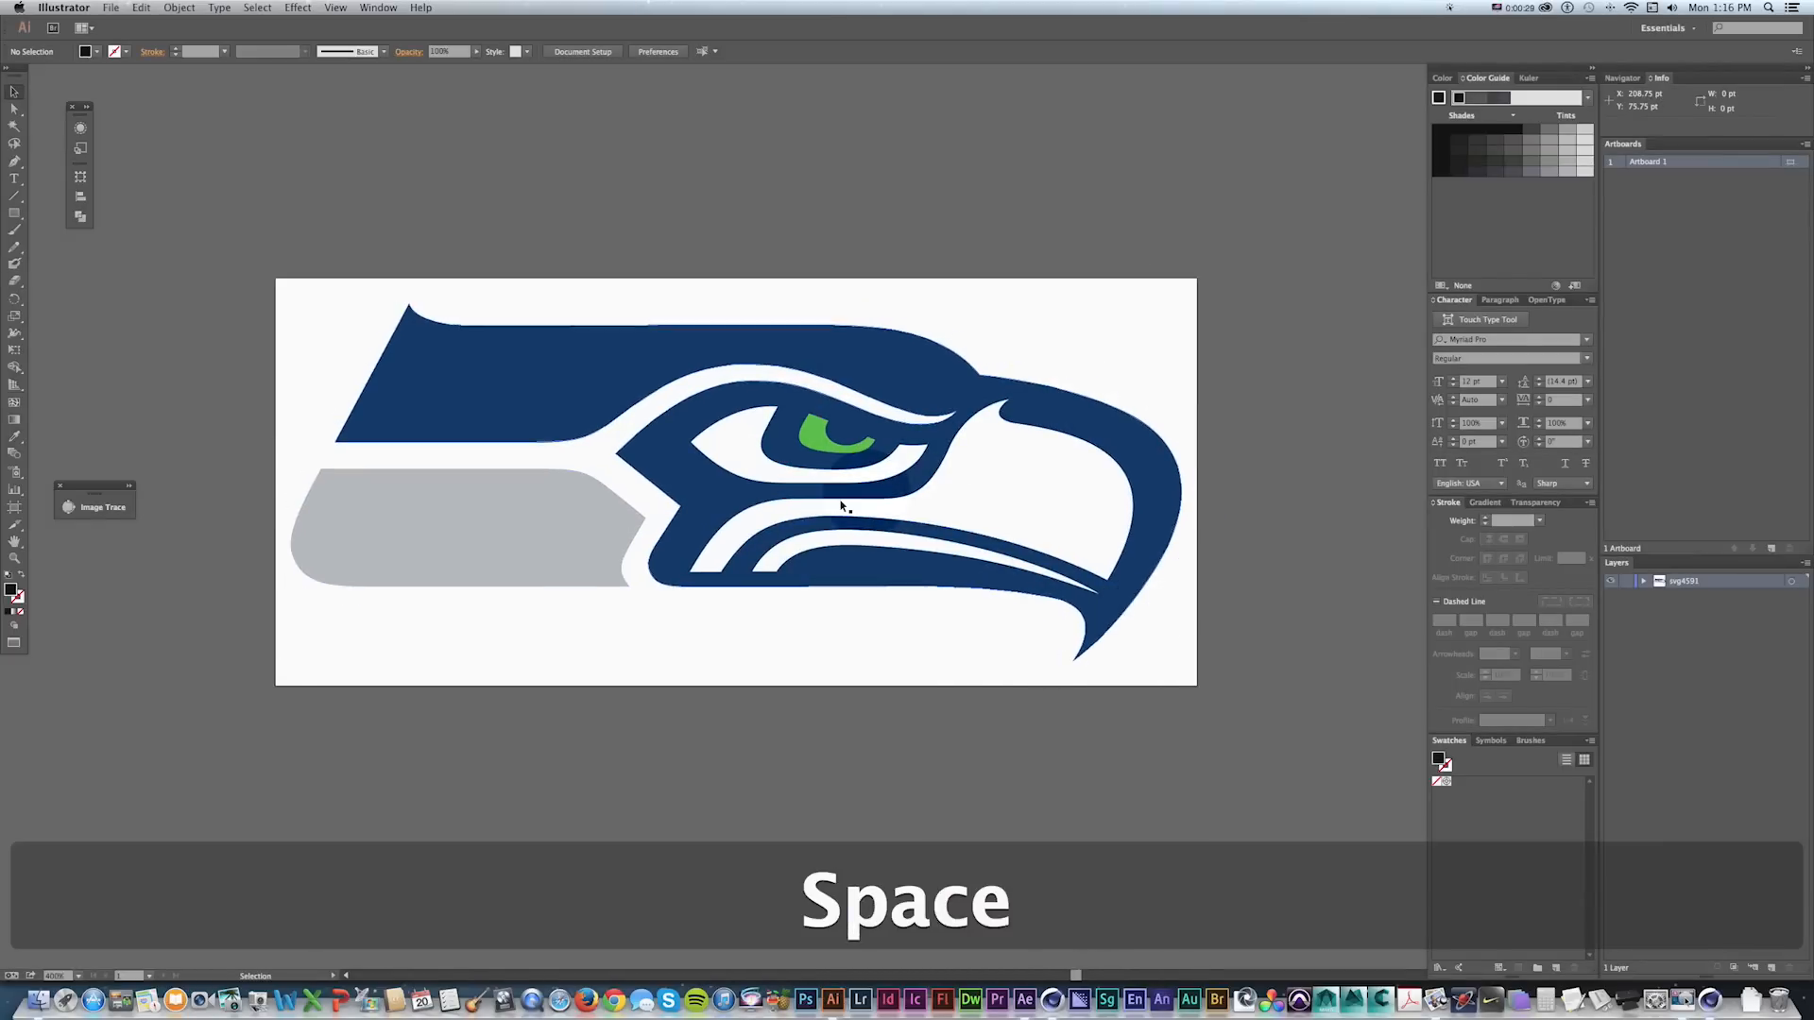
key(space)
drag(804, 497, 838, 499)
key(super)
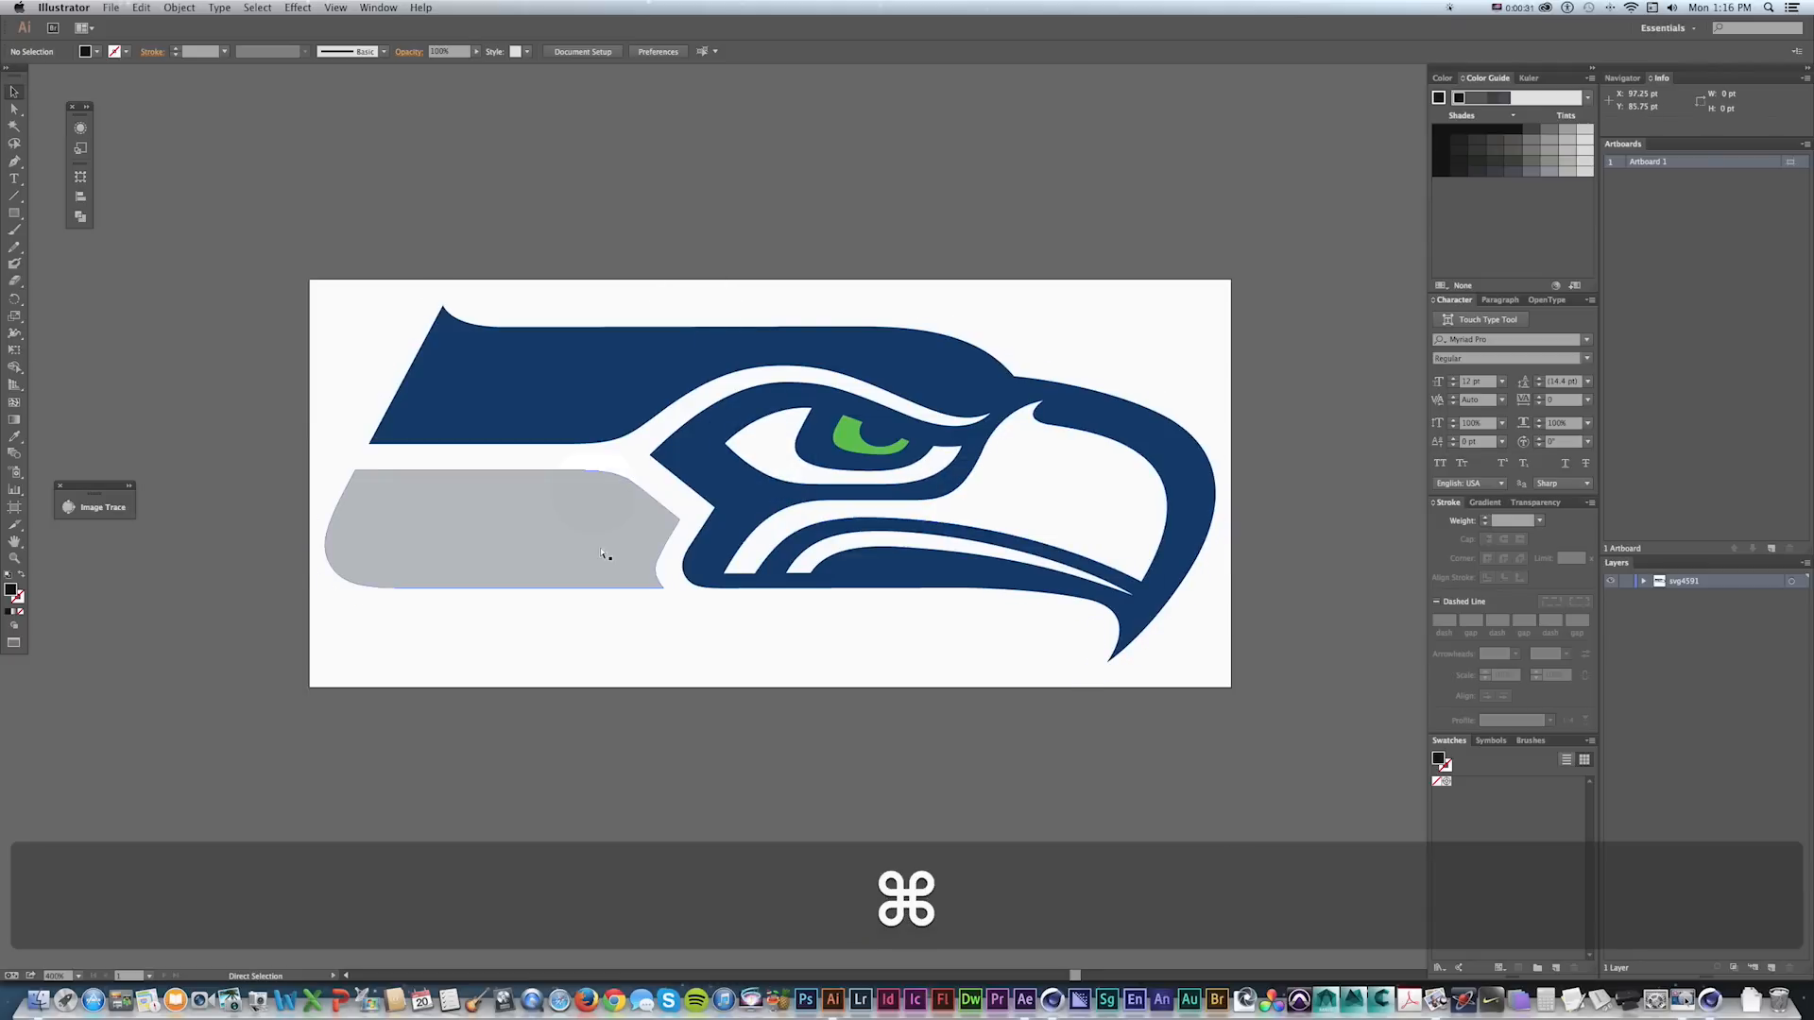
key(super+Tab)
key(super+Tab)
key(super+Tab)
Colour the Floor material dark green with R 0, G 74, B 18 and apply it to the plane.
drag(327, 100, 839, 266)
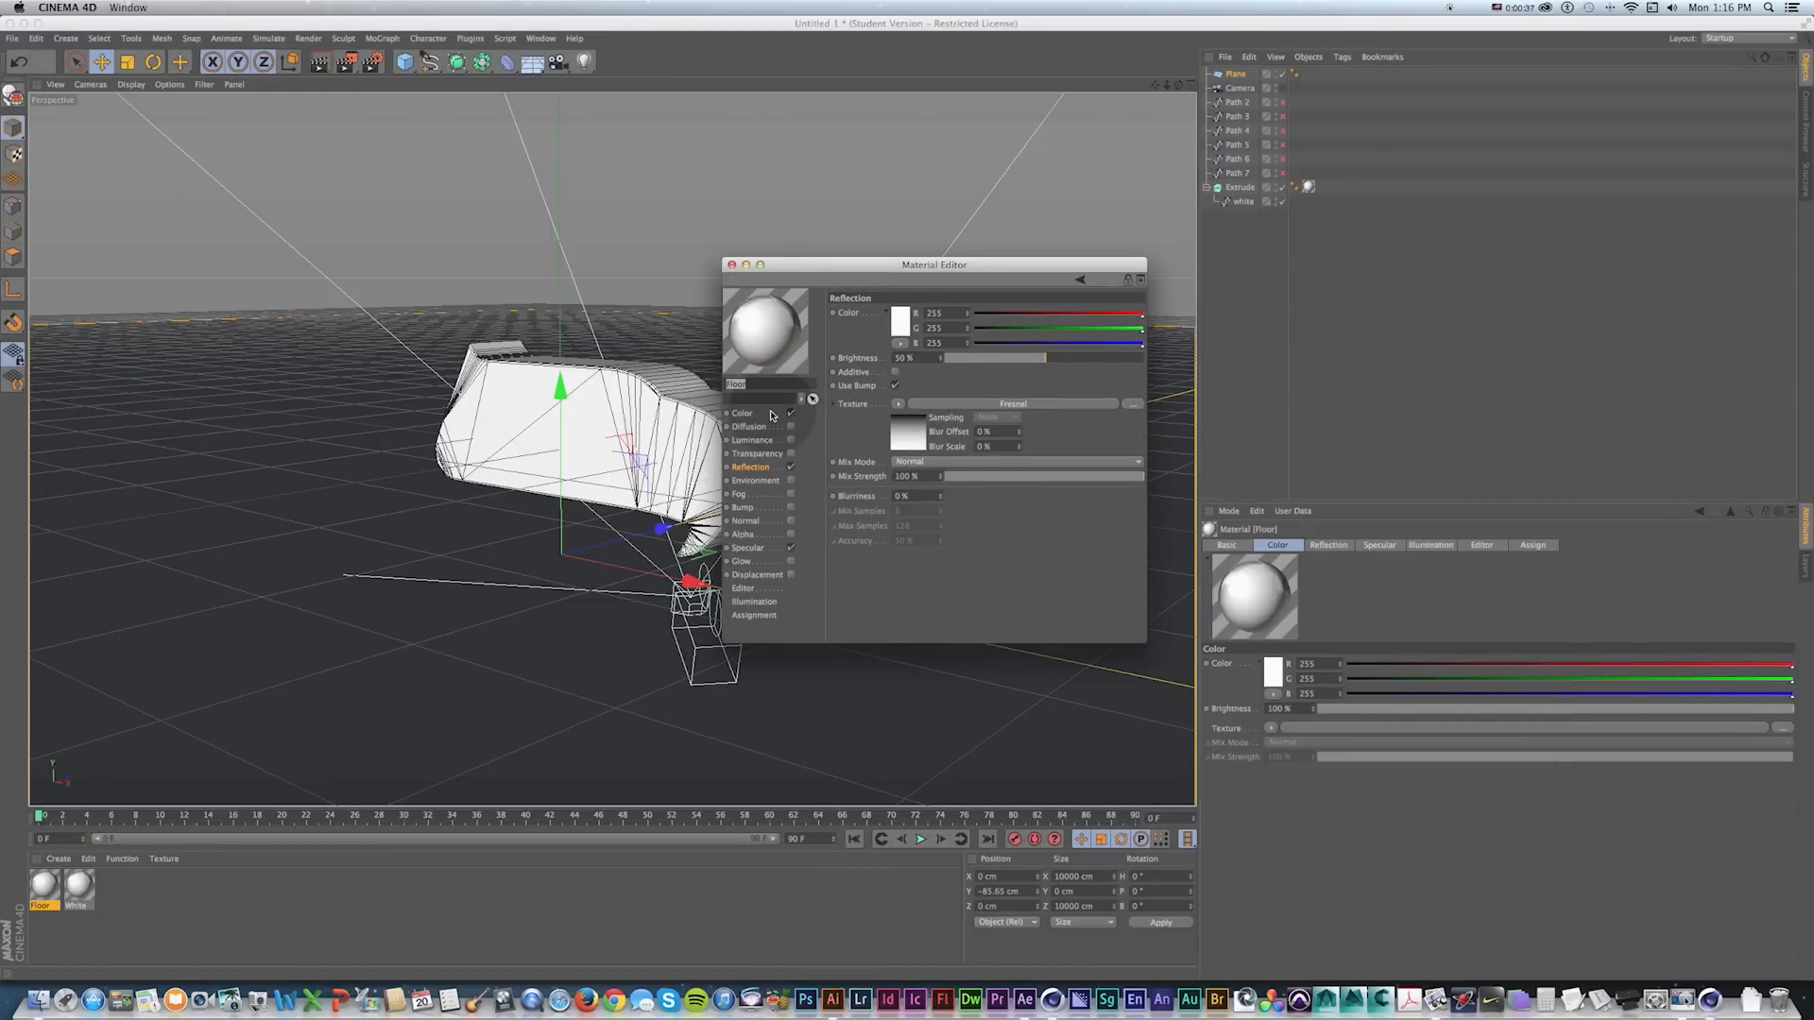
click(741, 413)
click(897, 324)
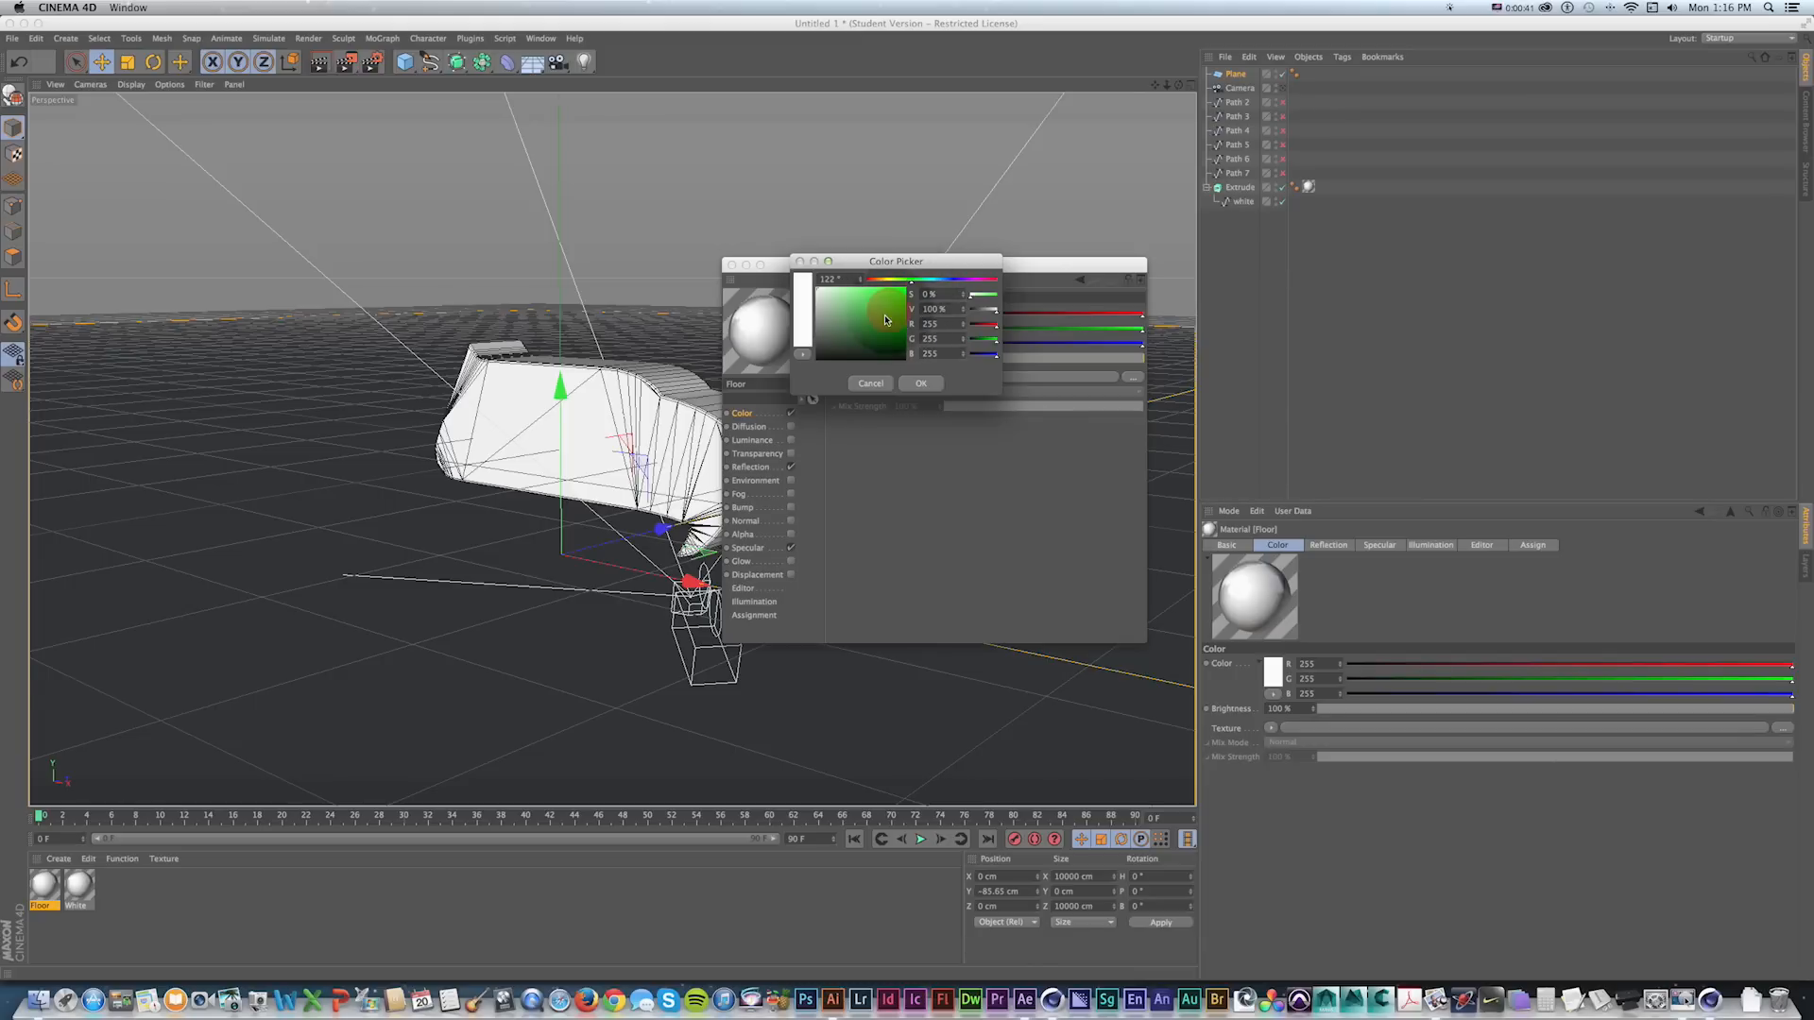
drag(909, 346, 906, 328)
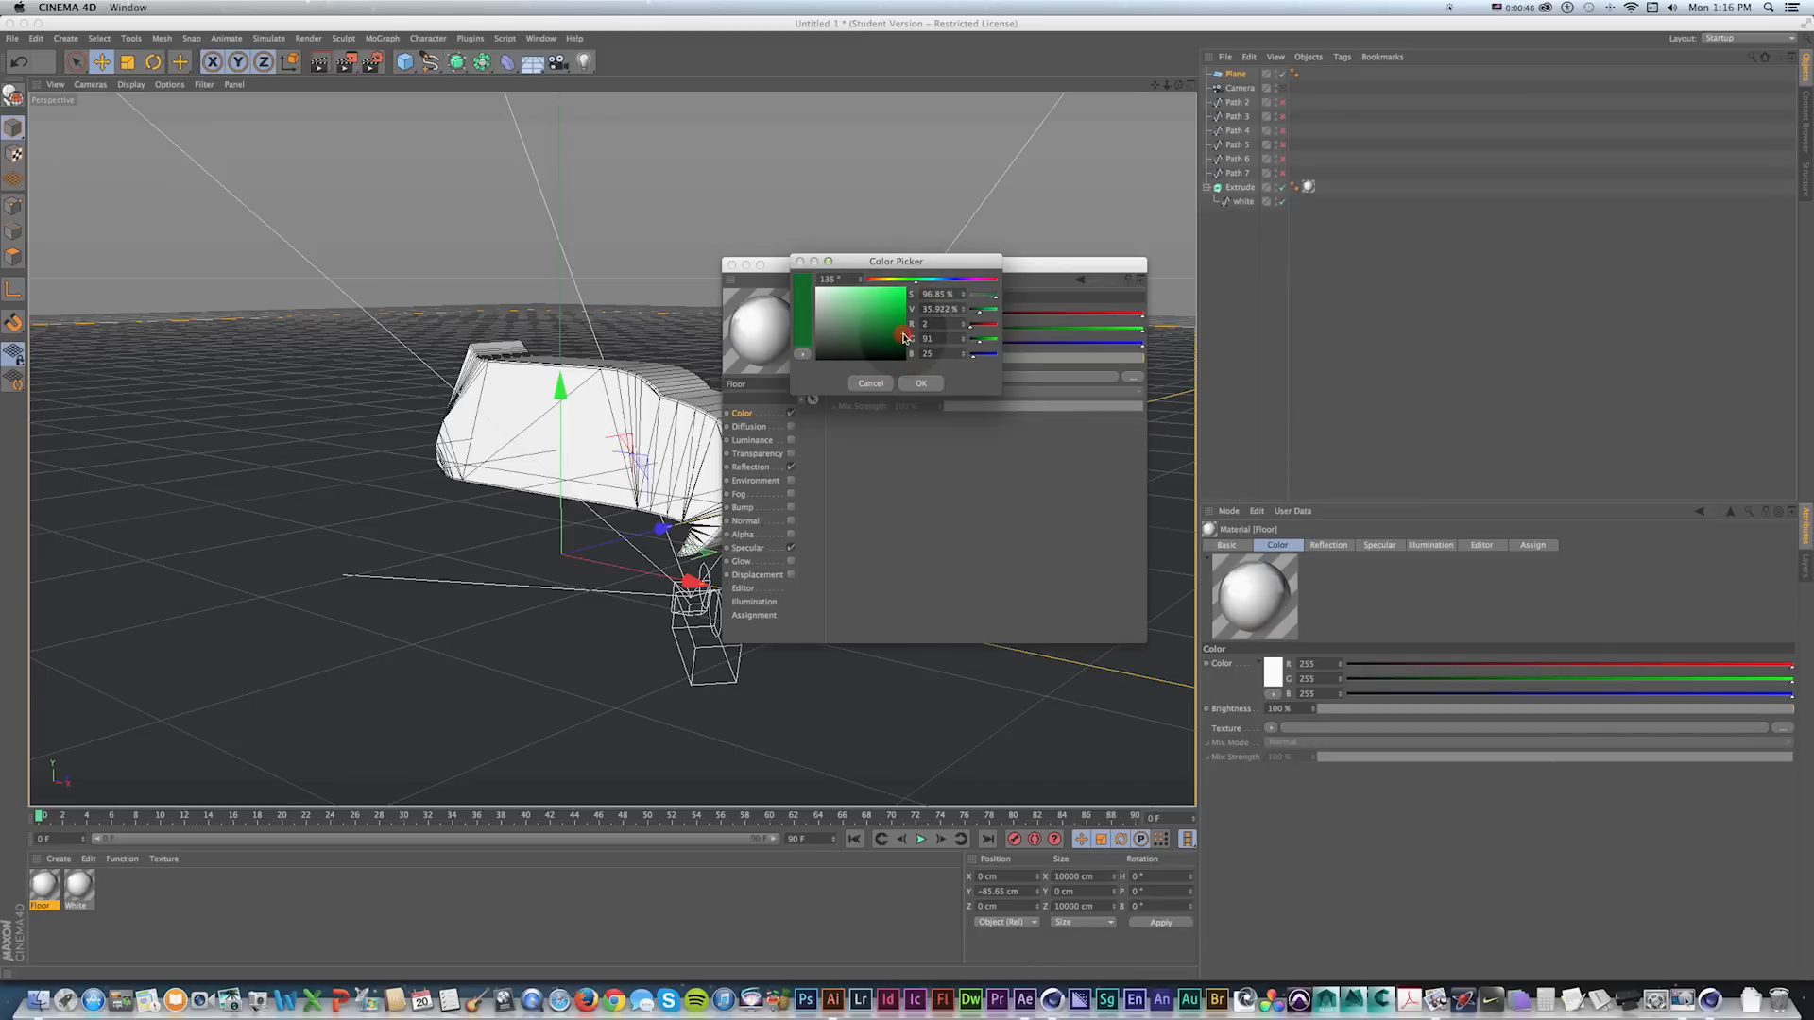
click(916, 385)
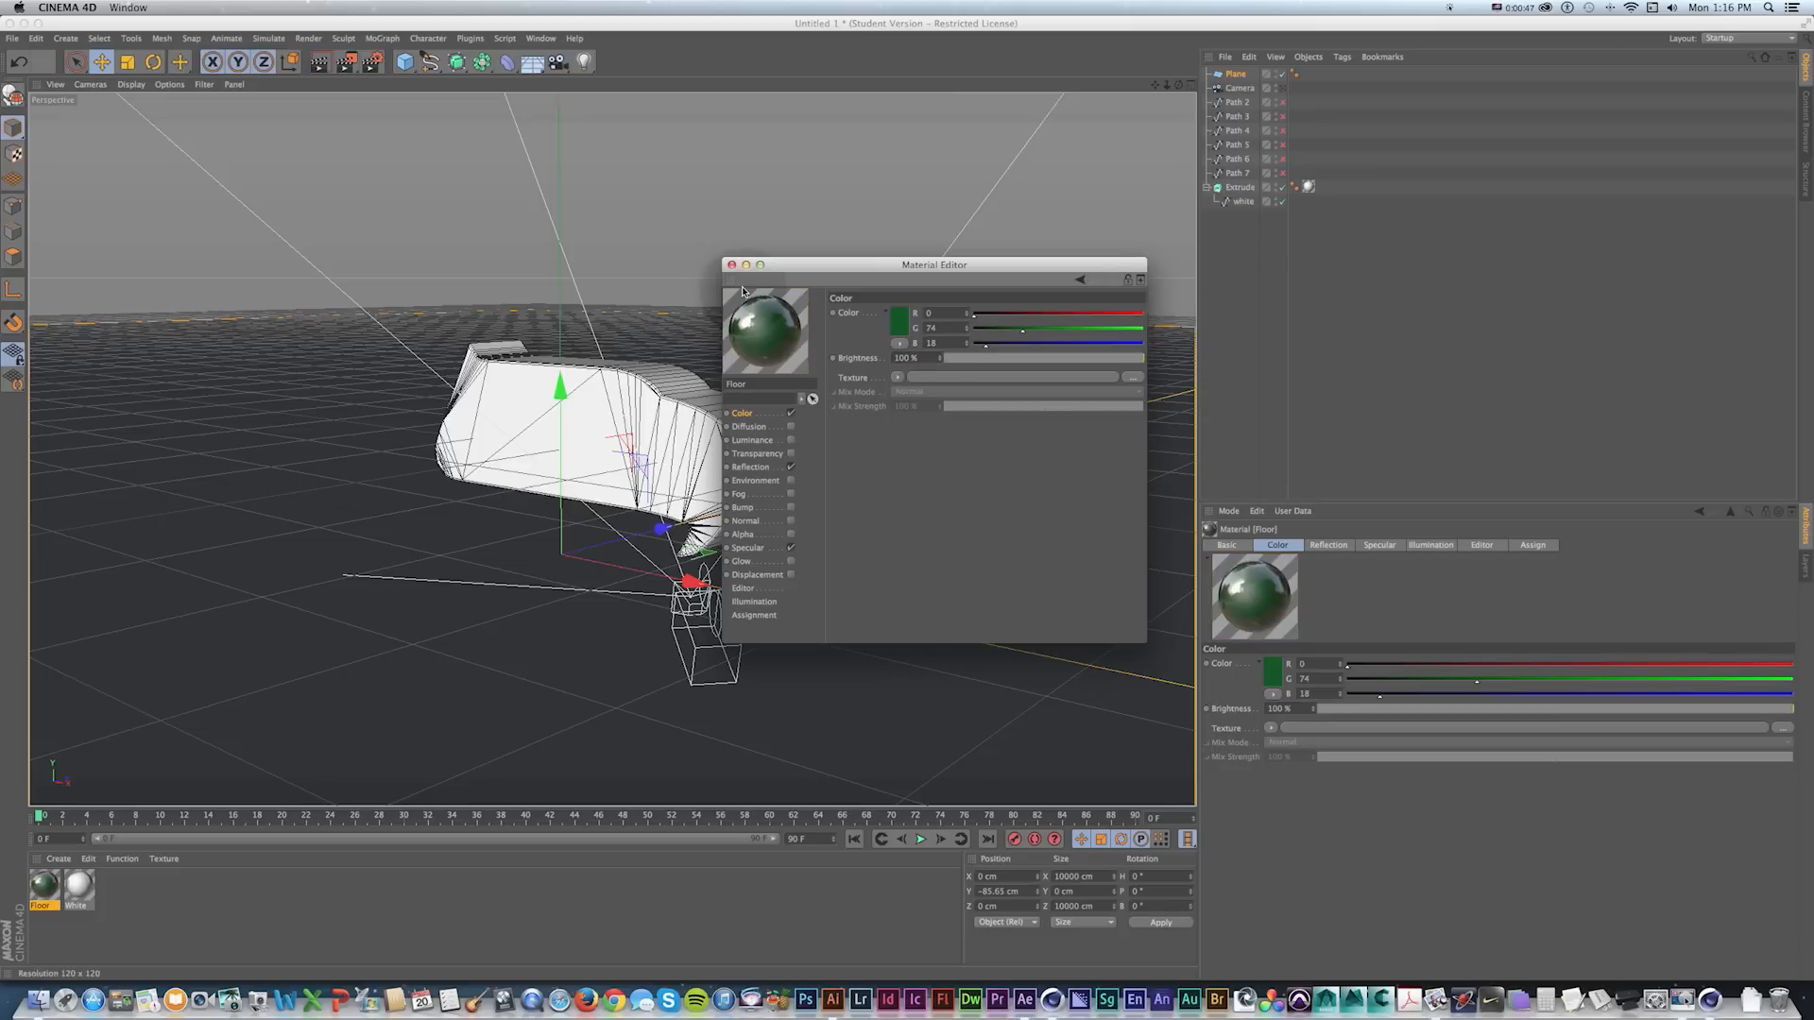
click(733, 266)
drag(44, 896, 143, 770)
Rename the plane Floor and place it last in the object list, below the Extrude.
double_click(1237, 74)
text(Fl)
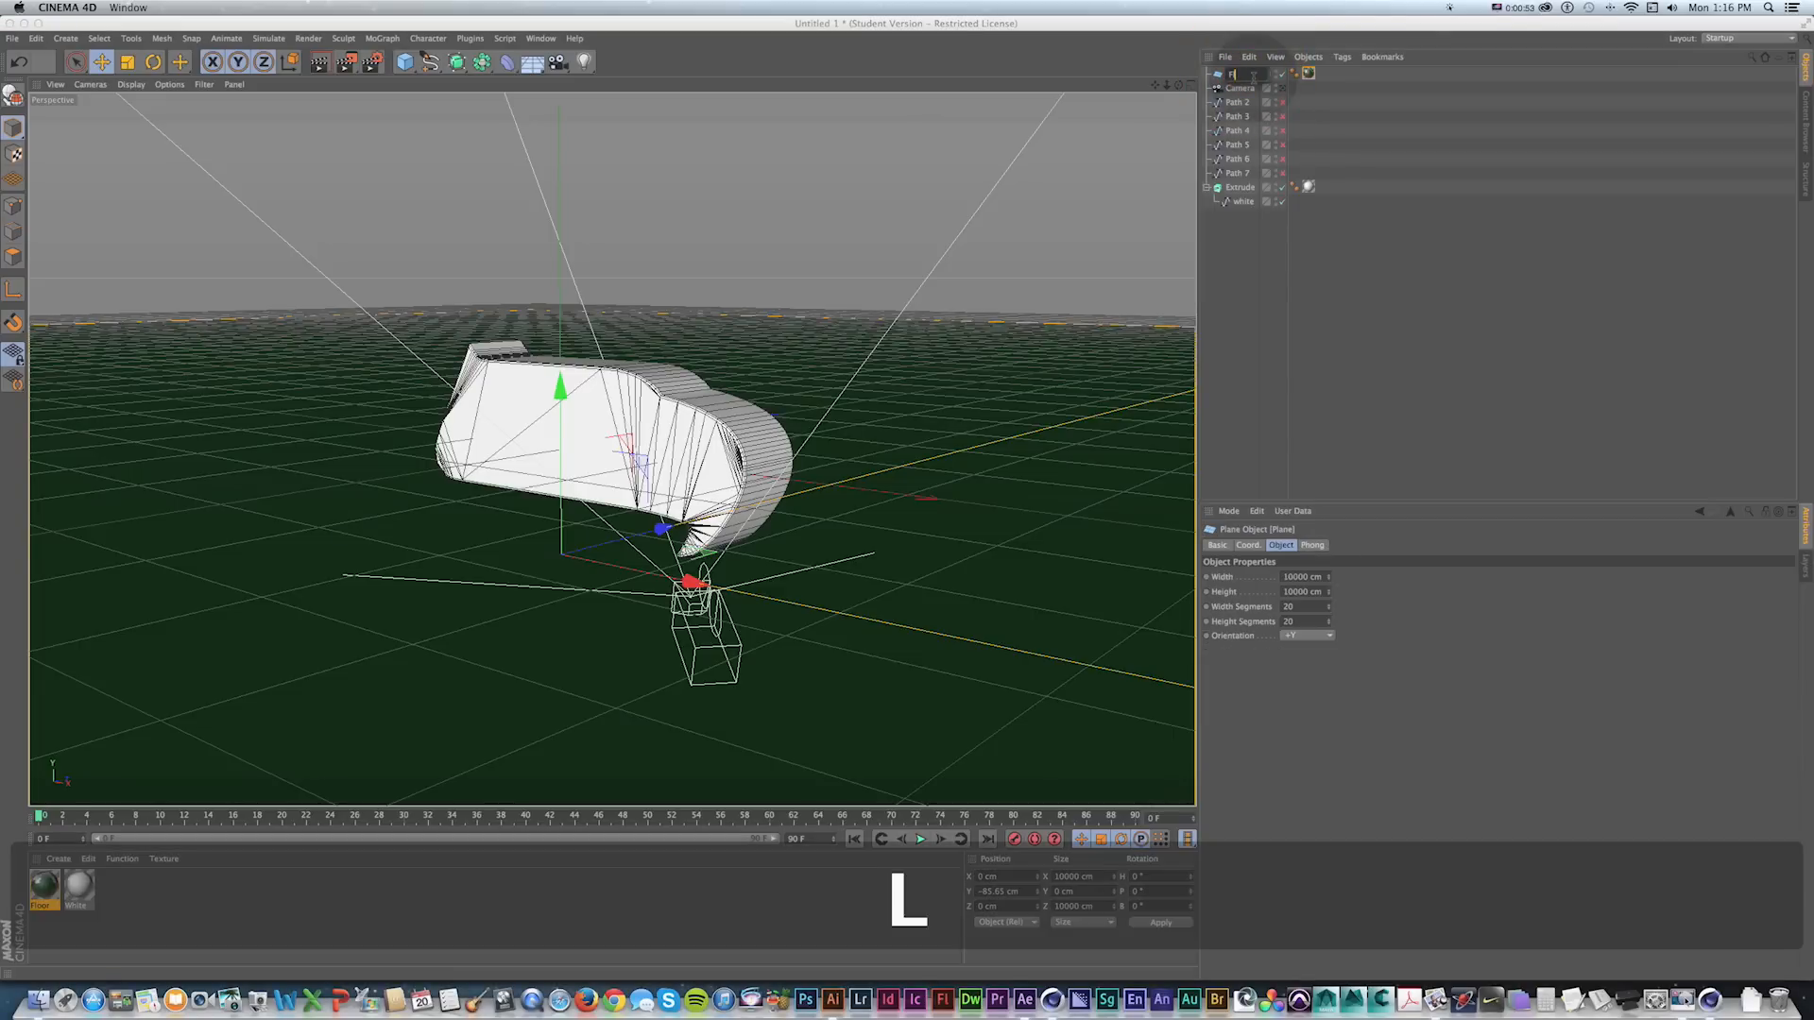
text(oor)
key(Return)
drag(1233, 79, 1228, 282)
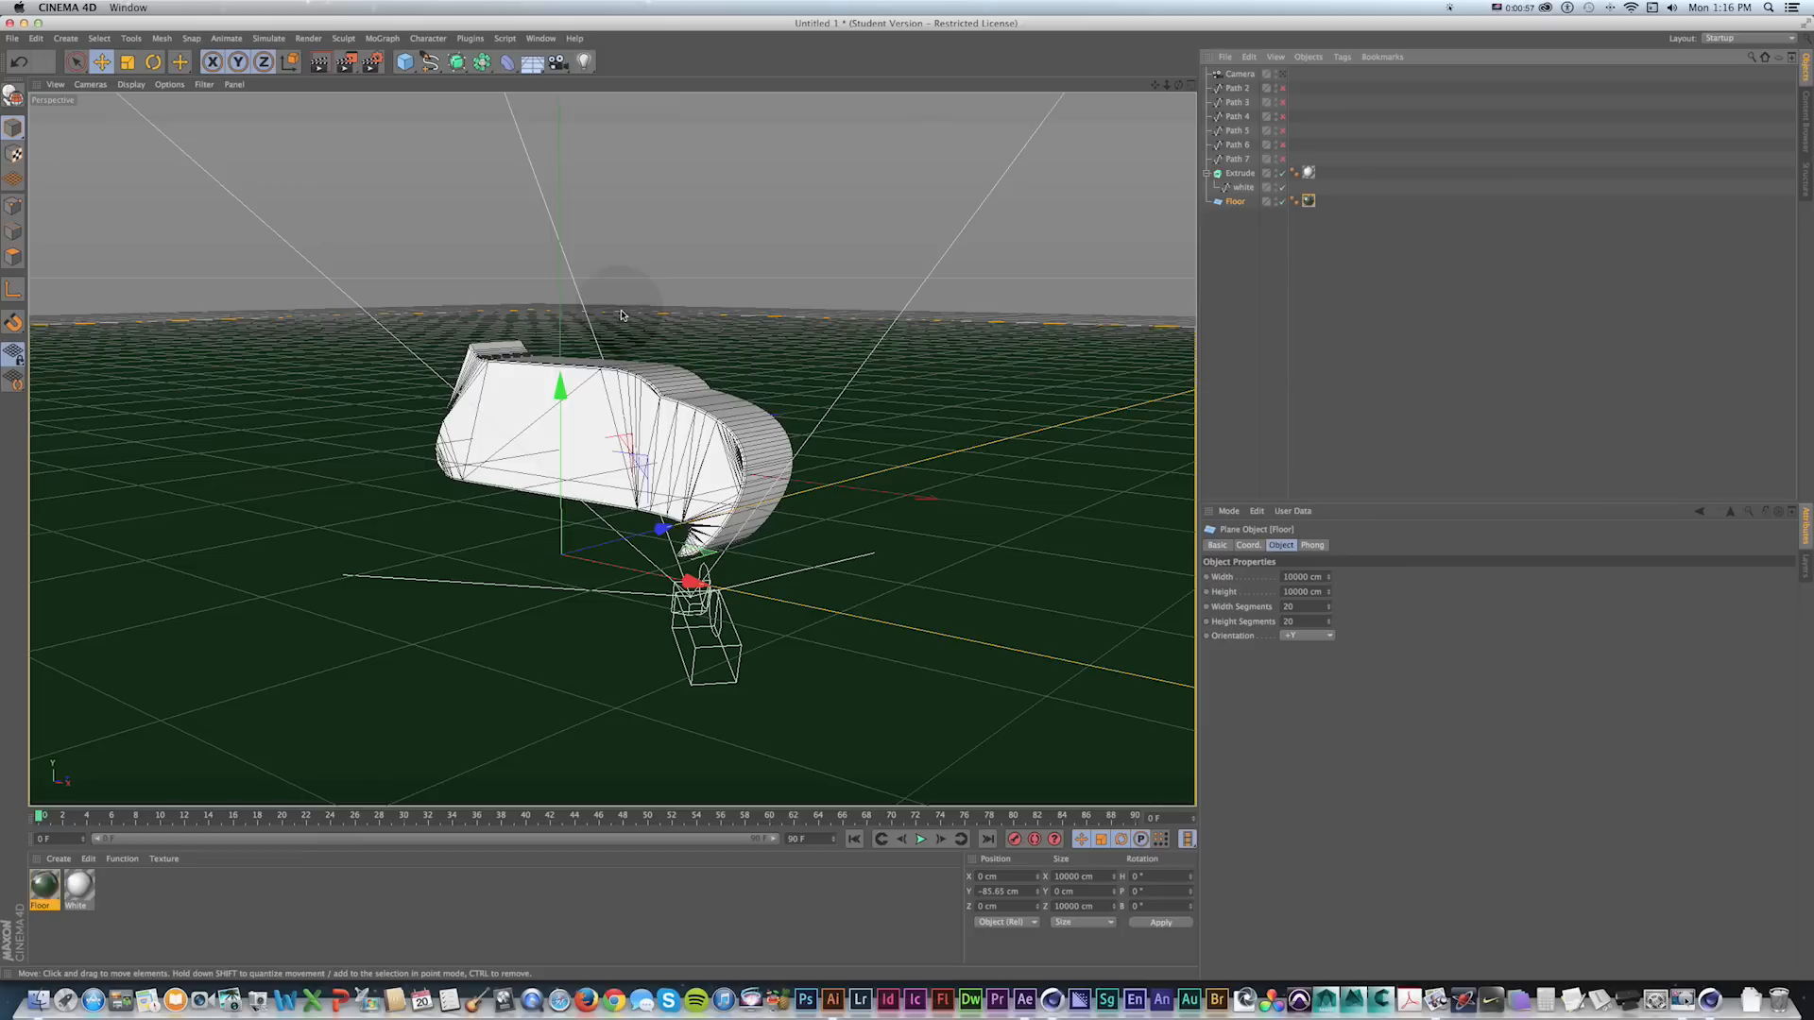
Render a preview of the view and set the Floor material's reflection brightness to 25%.
key(super+r)
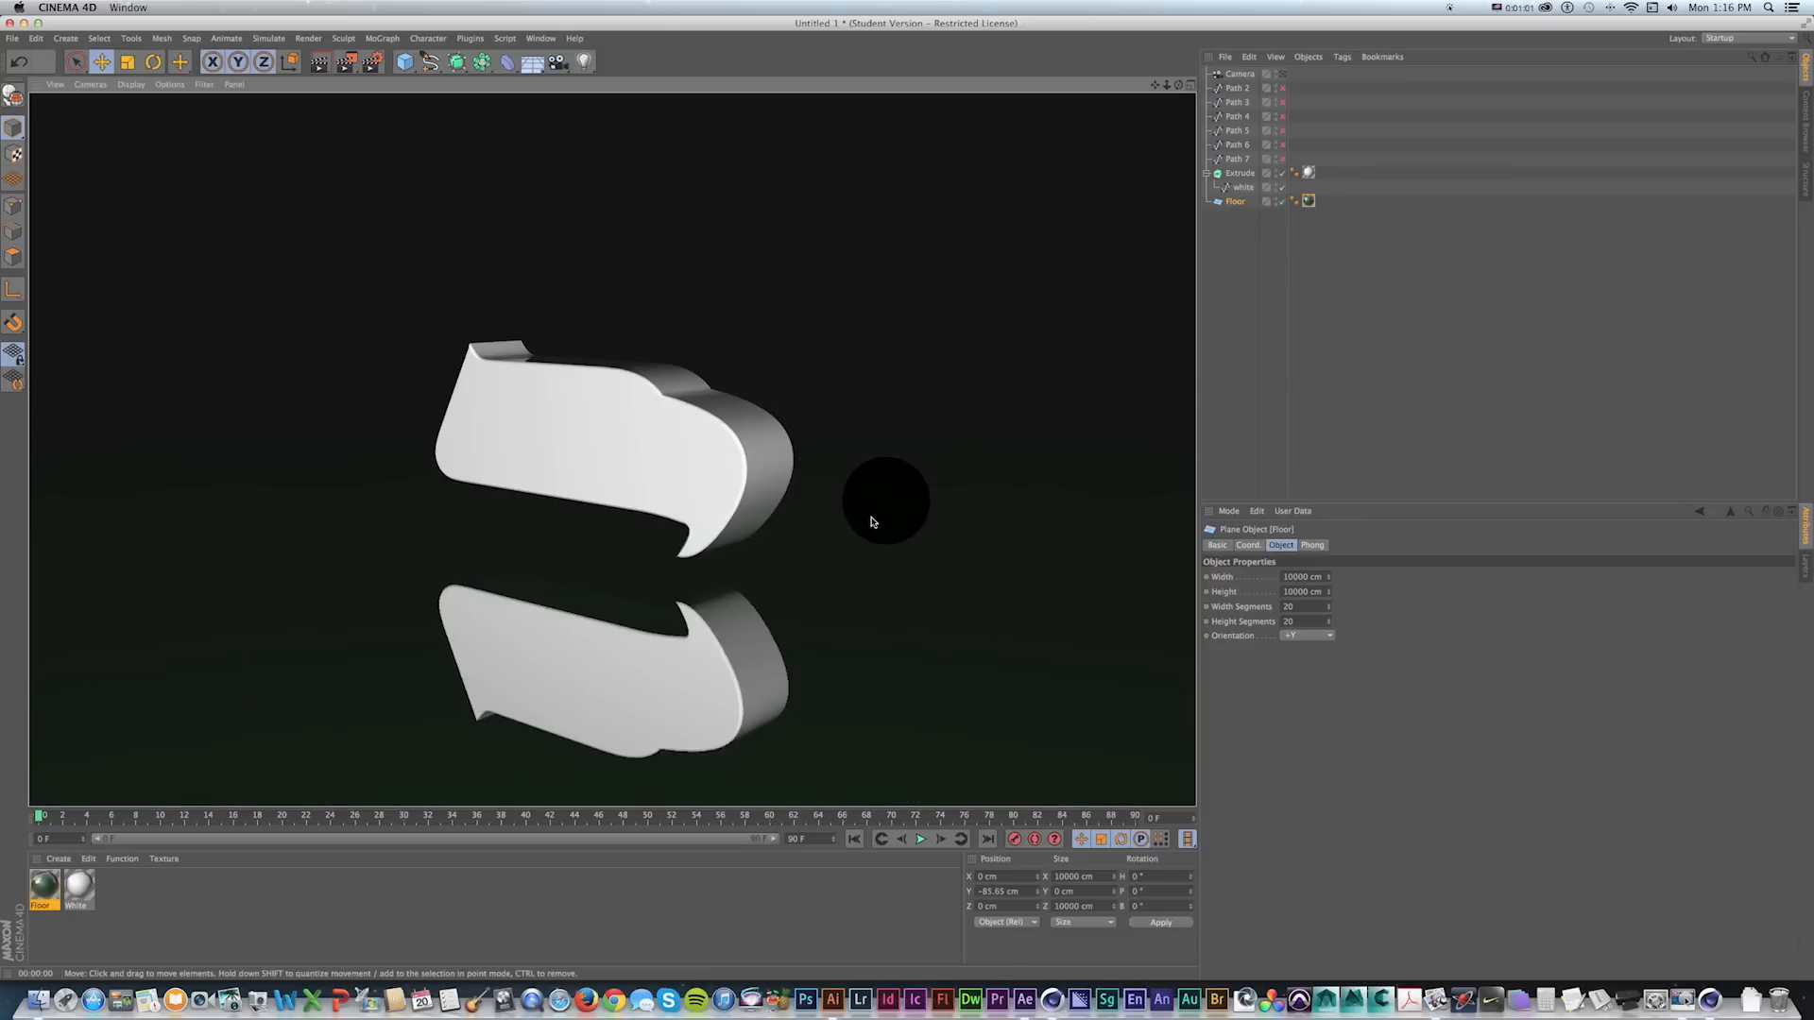
double_click(35, 888)
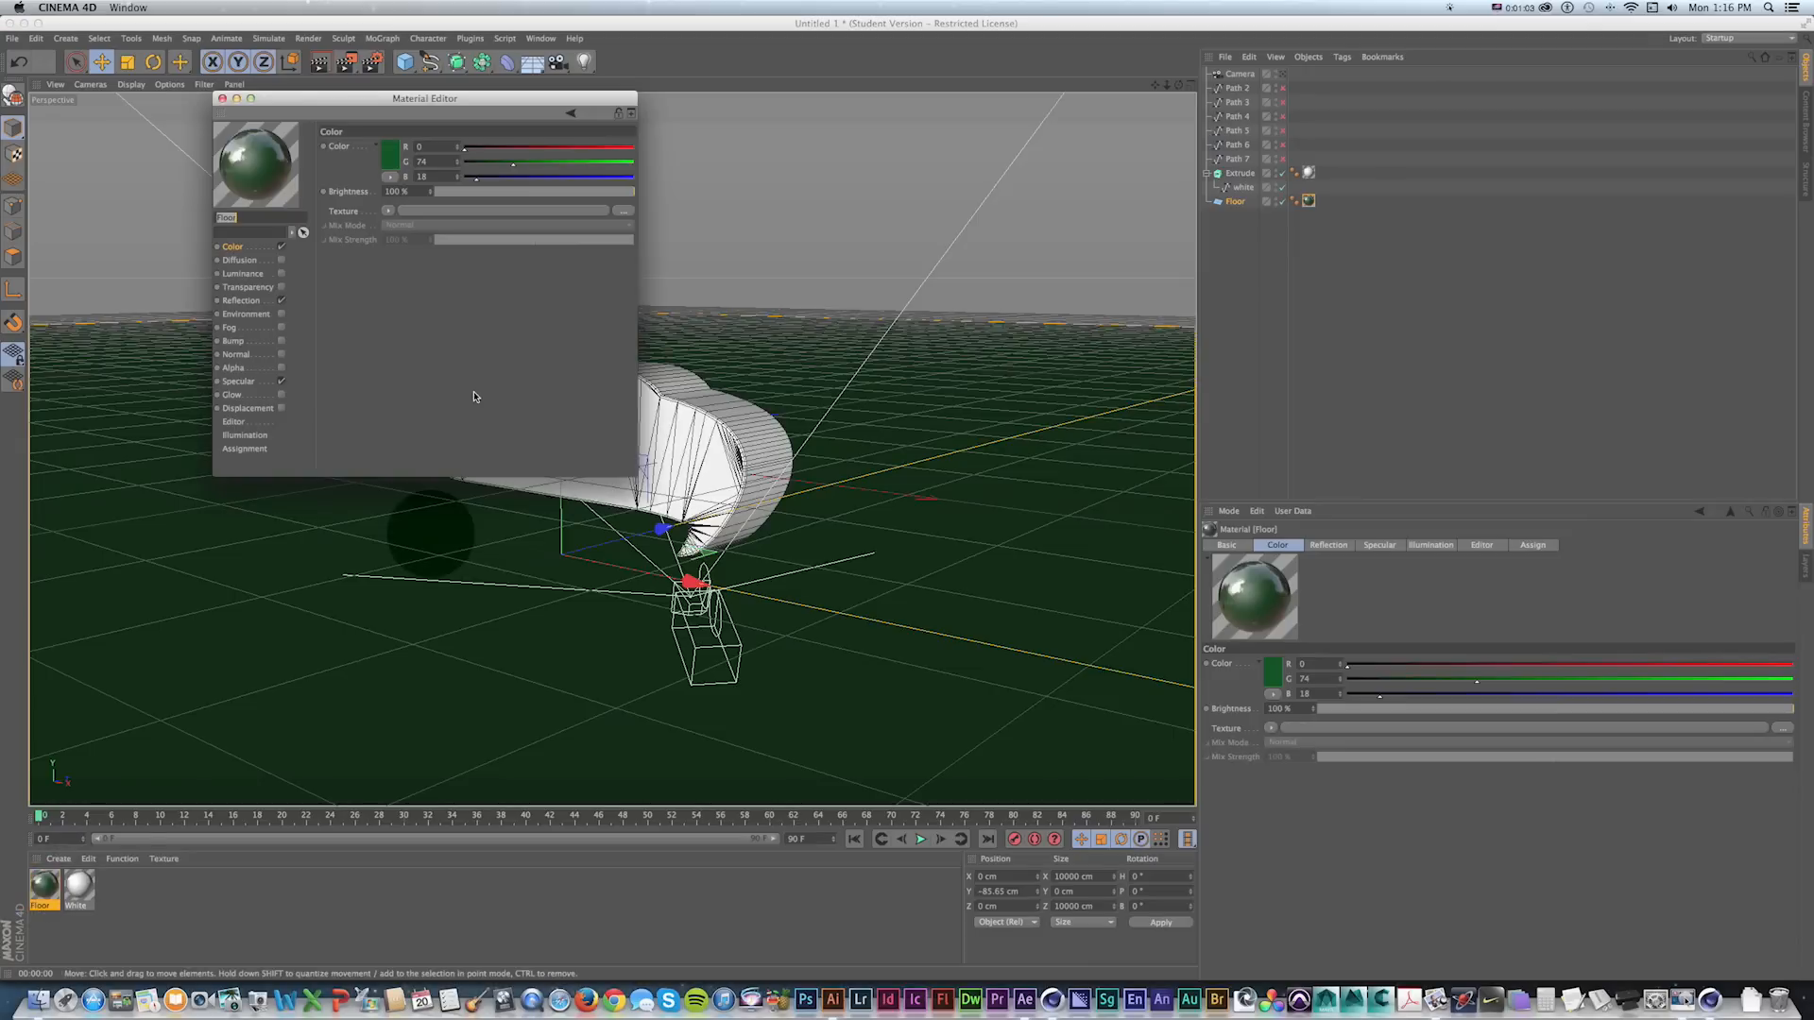
drag(323, 98, 782, 278)
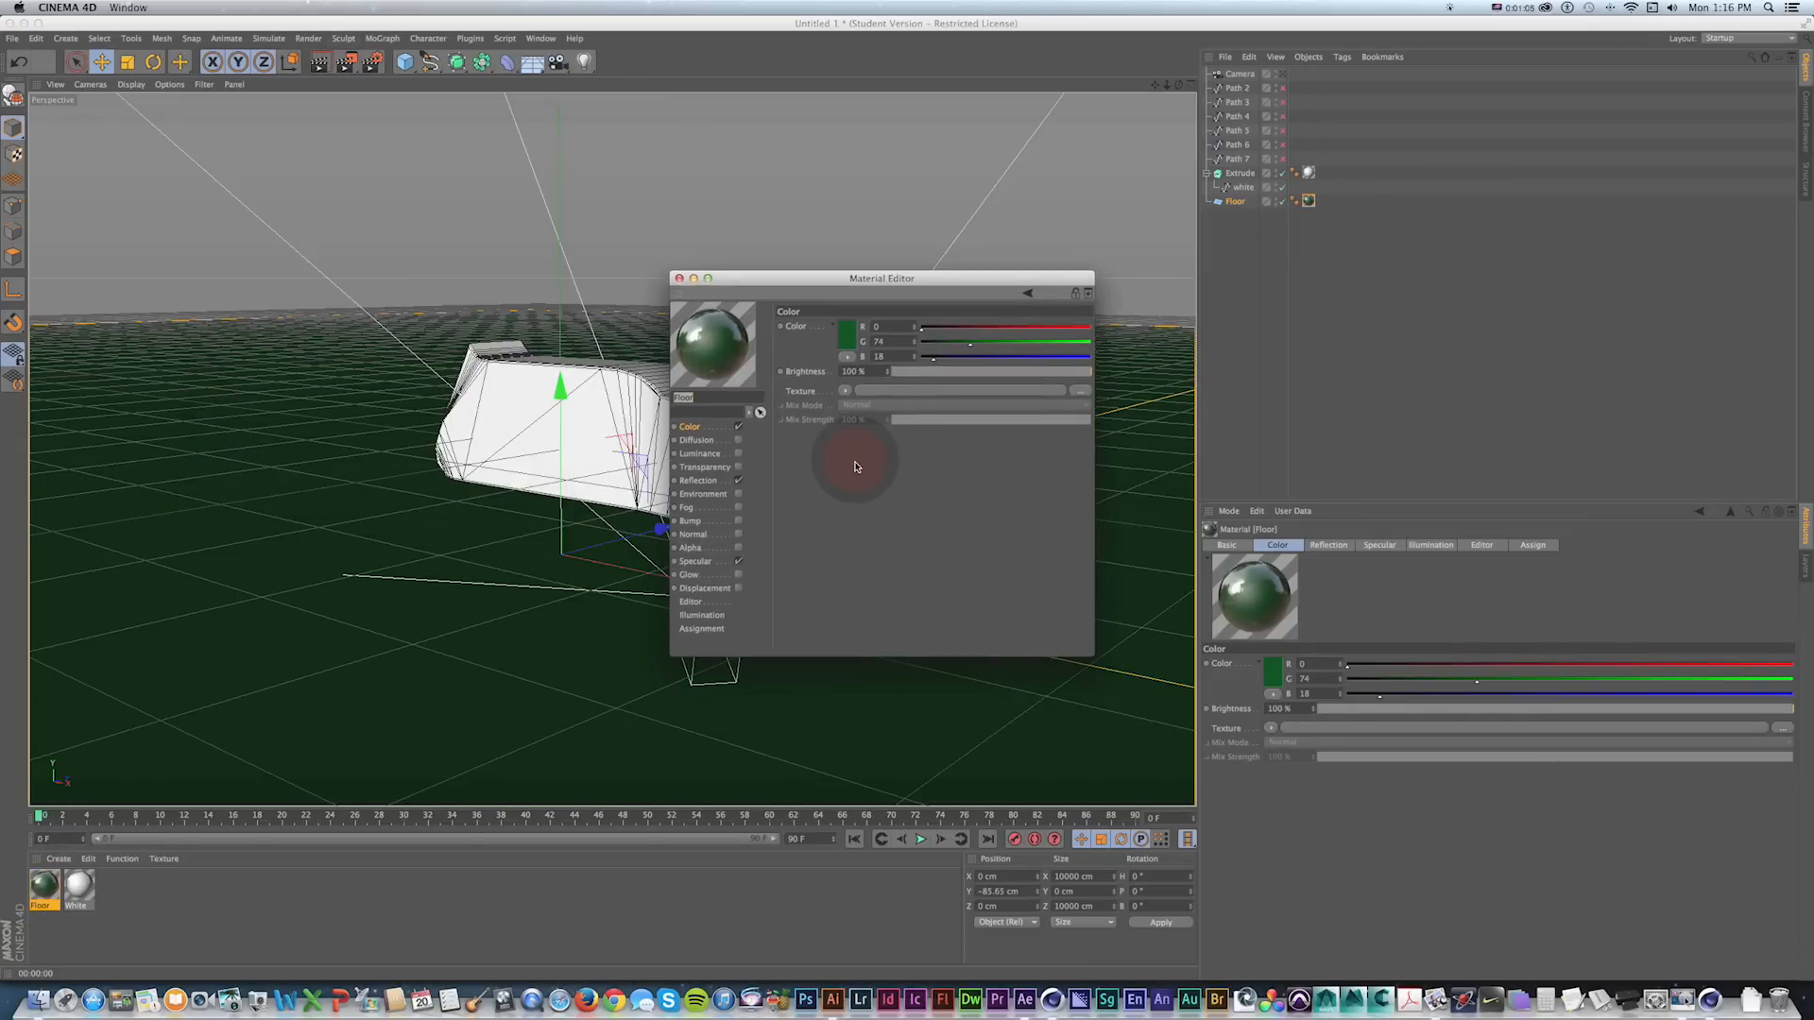
click(701, 480)
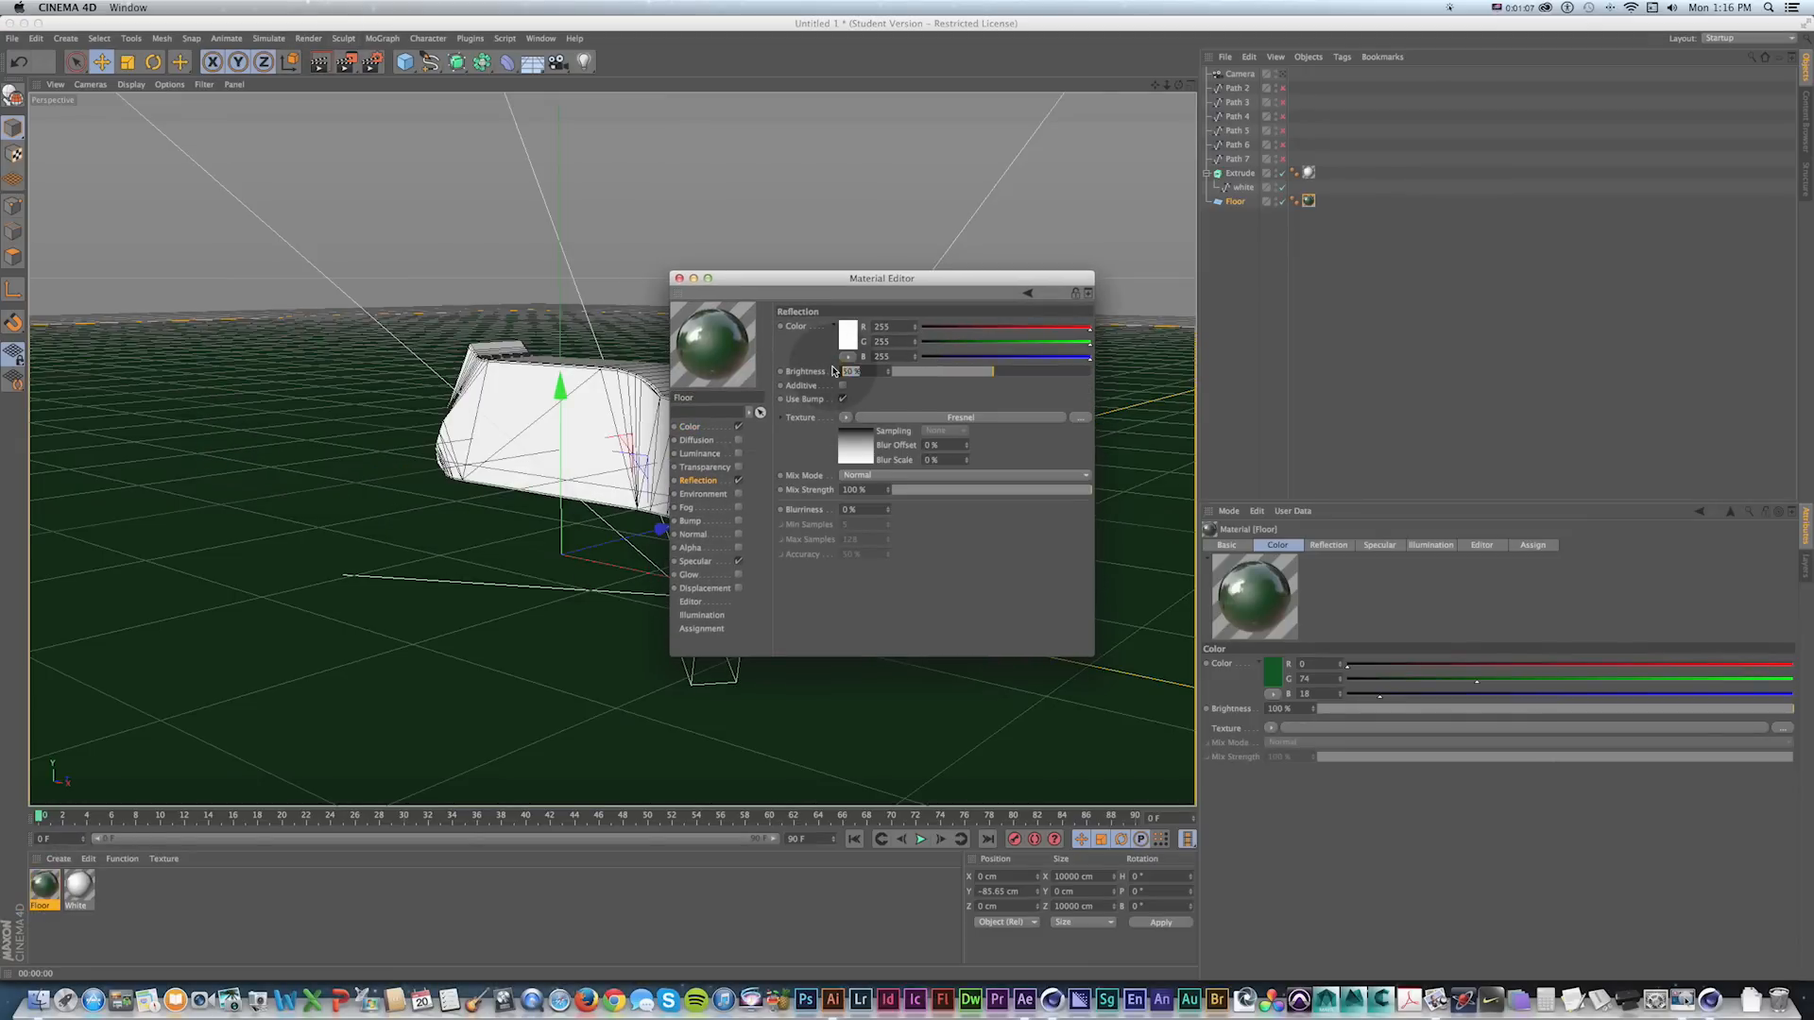
text(5)
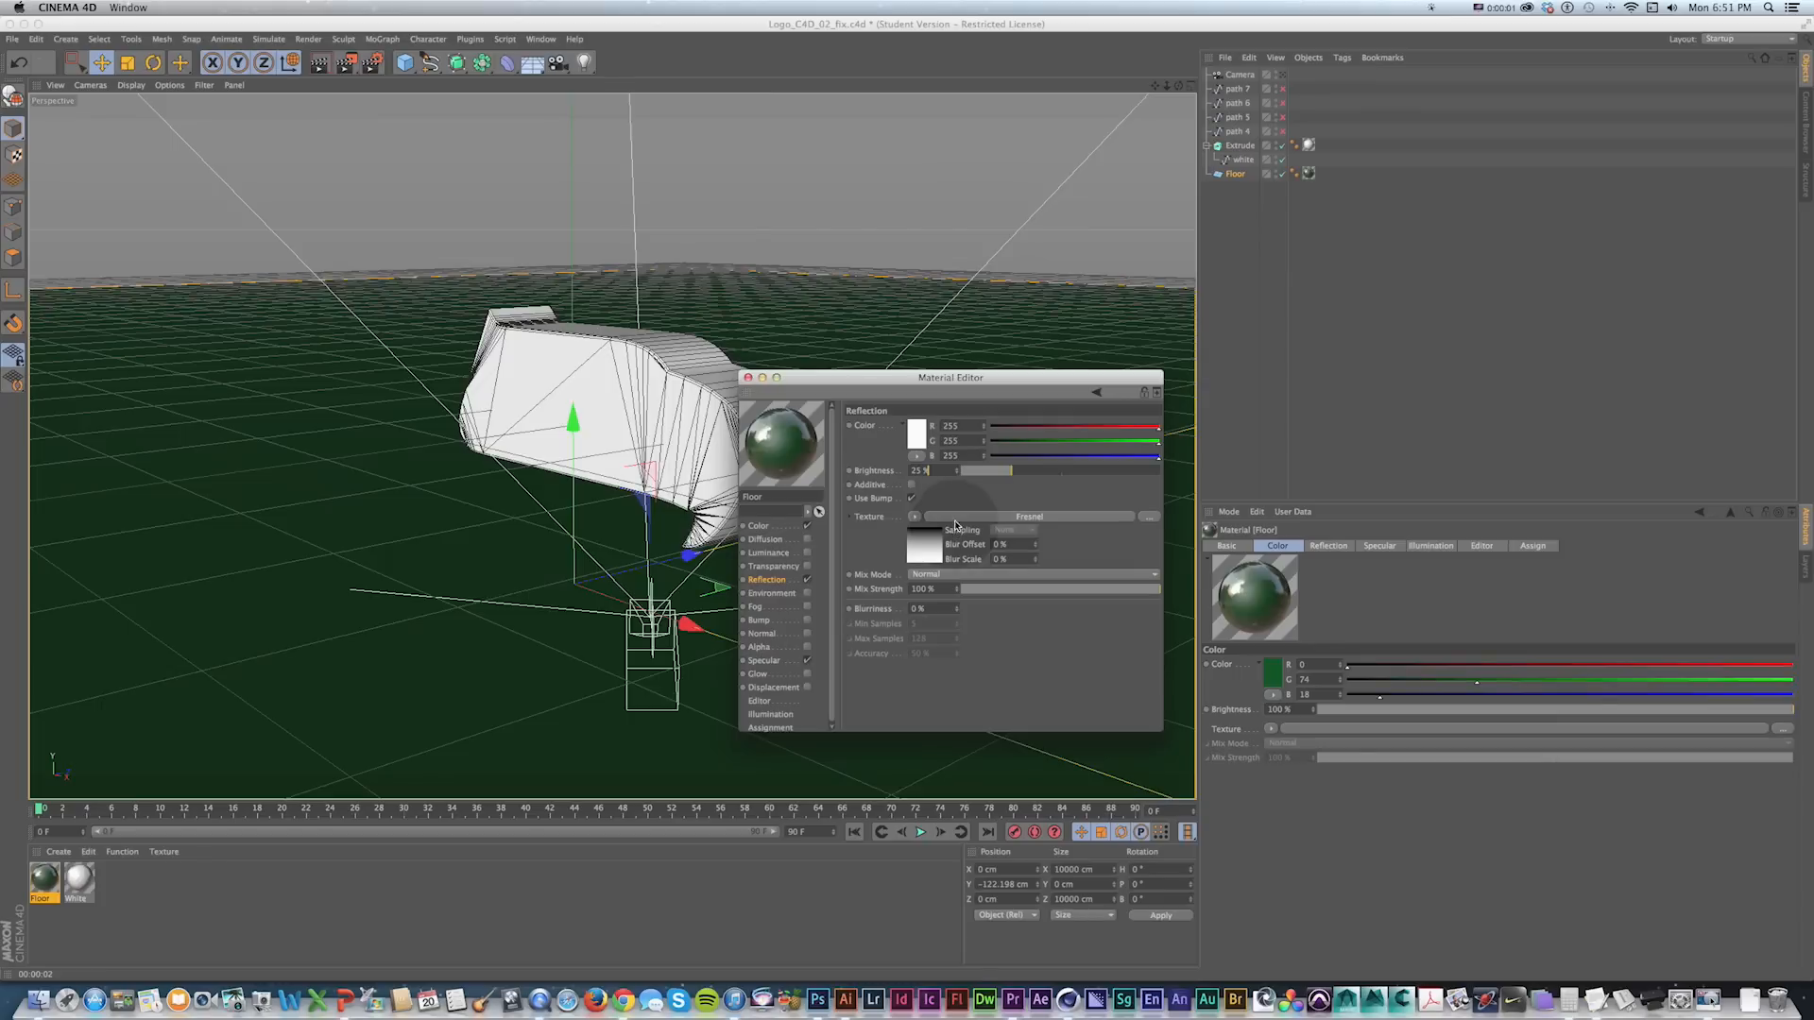
Set the Floor material's reflection blurriness to 5% and its mix mode to Multiply.
double_click(935, 607)
text(5)
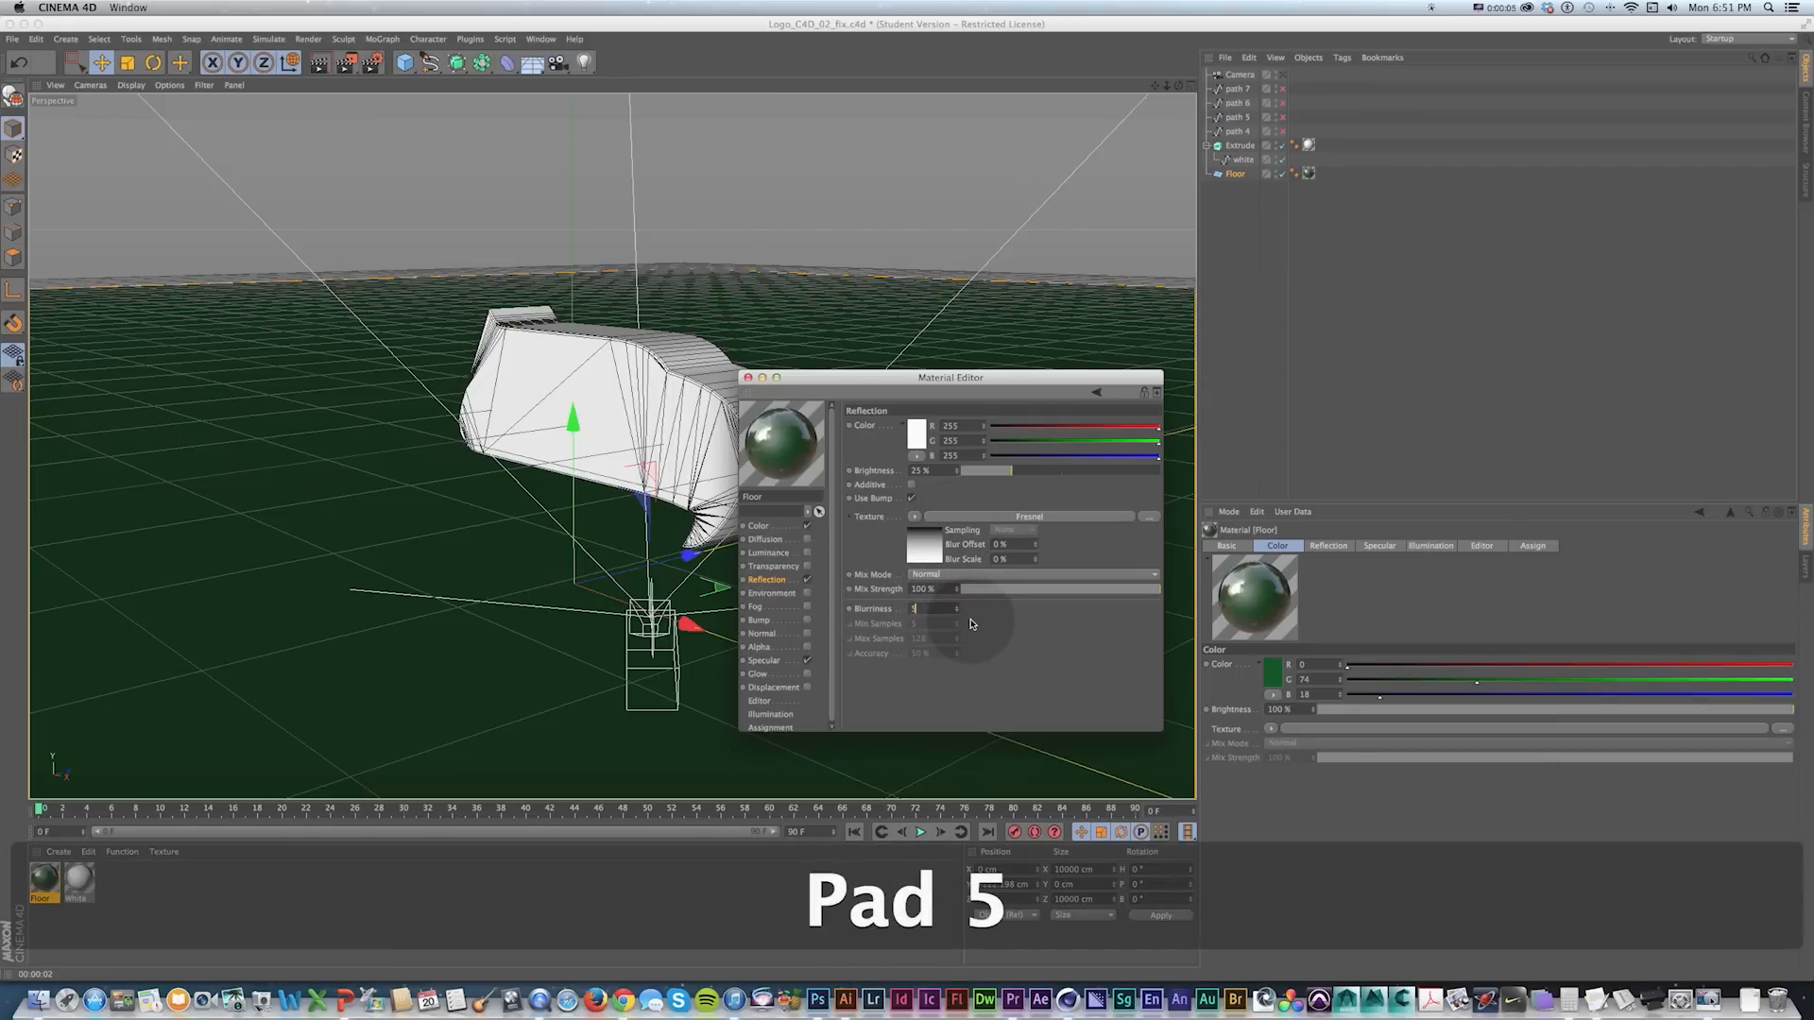
click(918, 576)
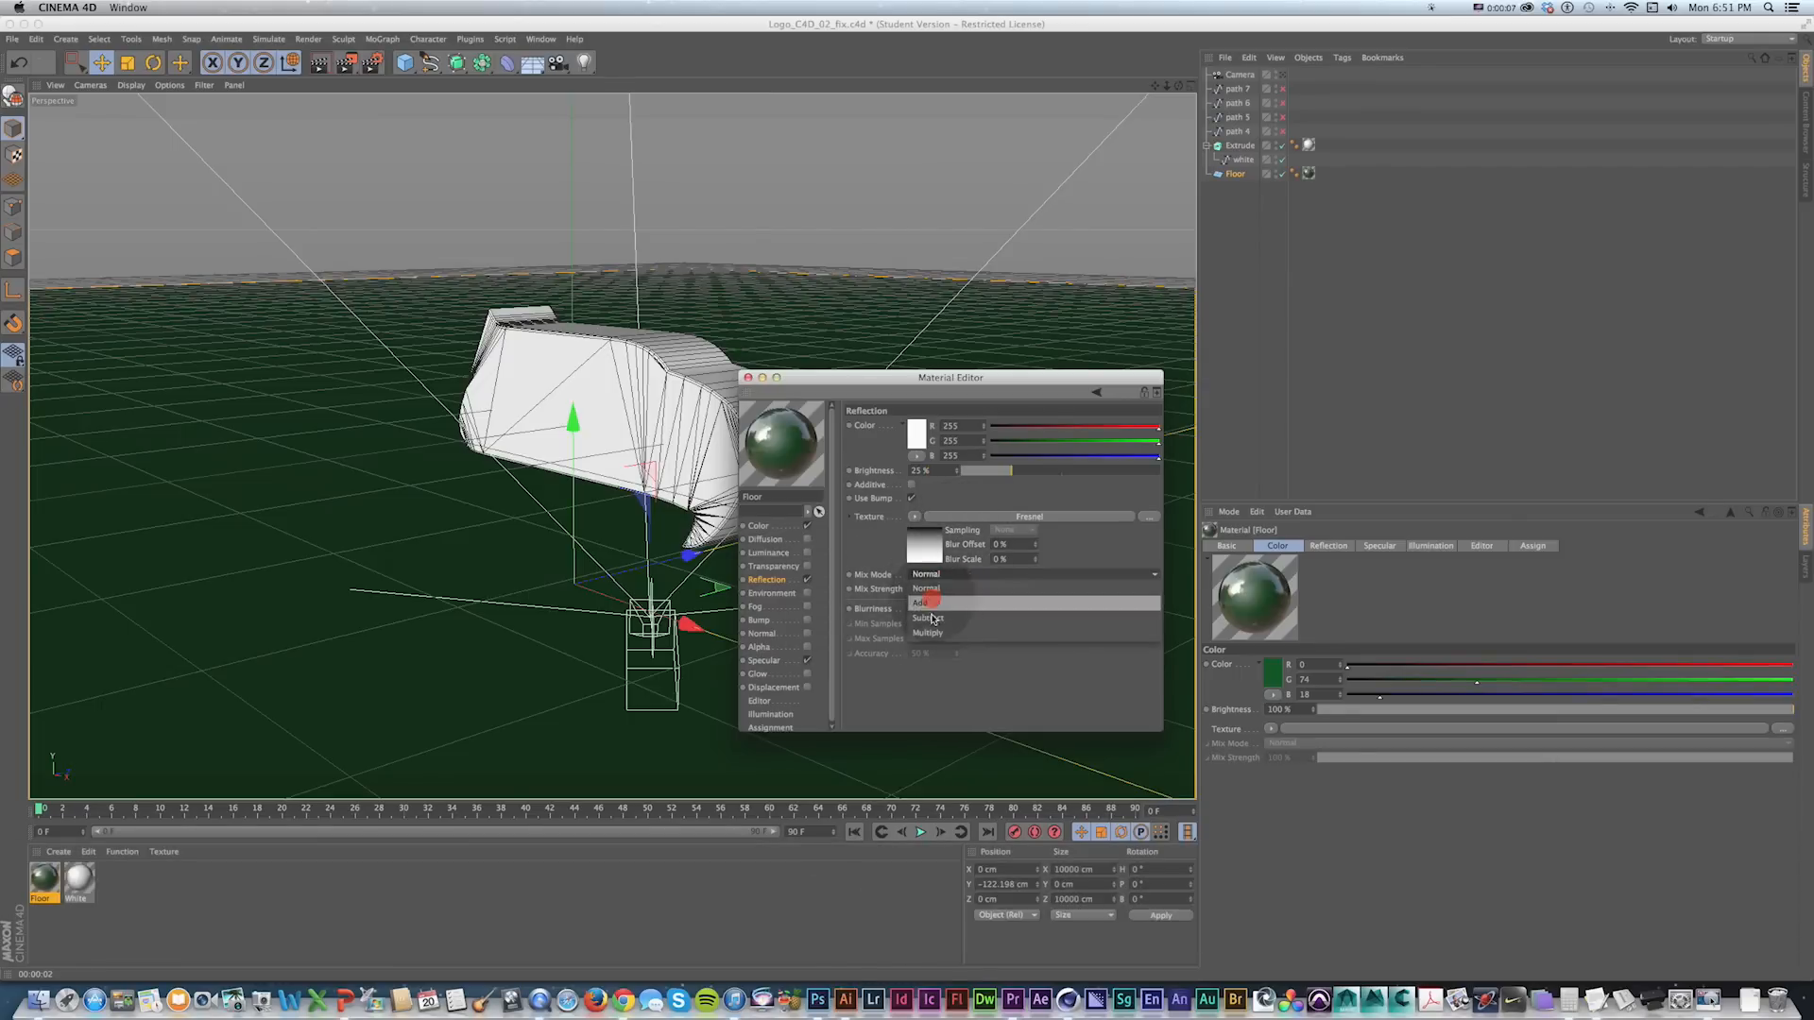
click(931, 633)
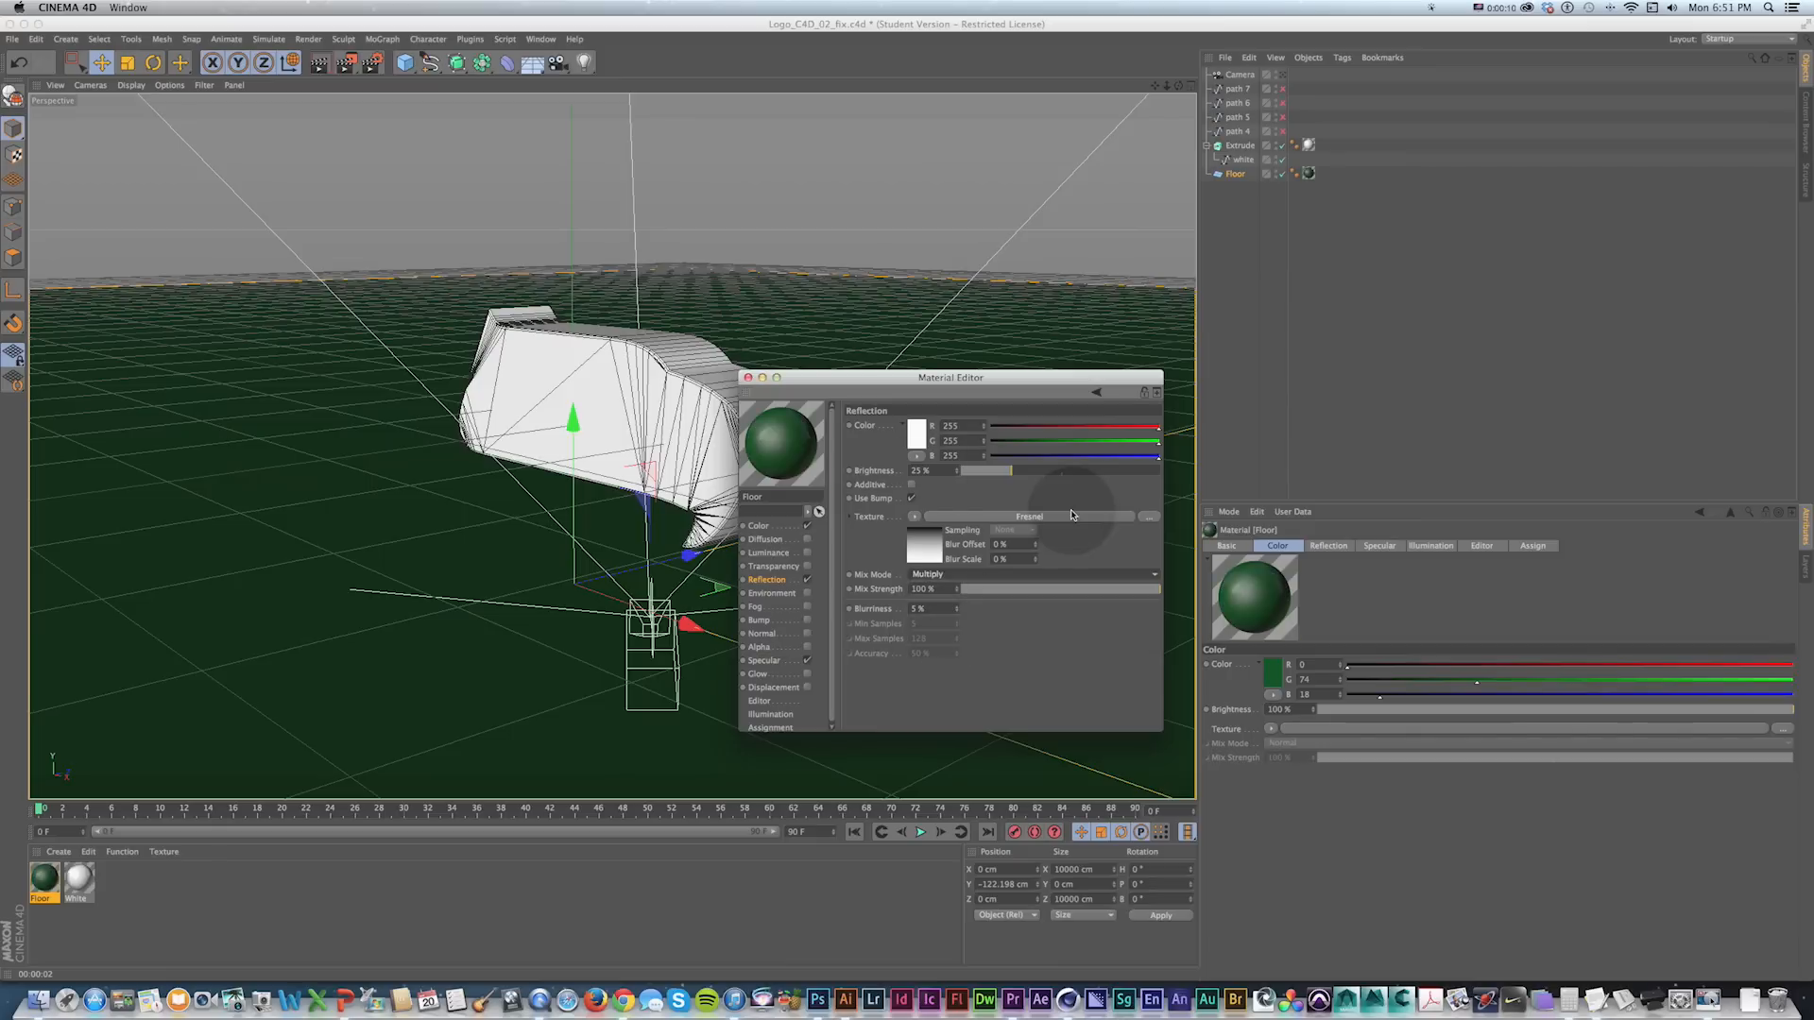
Close the material editor and render a preview to check the Floor's blurred reflection.
click(748, 378)
click(971, 526)
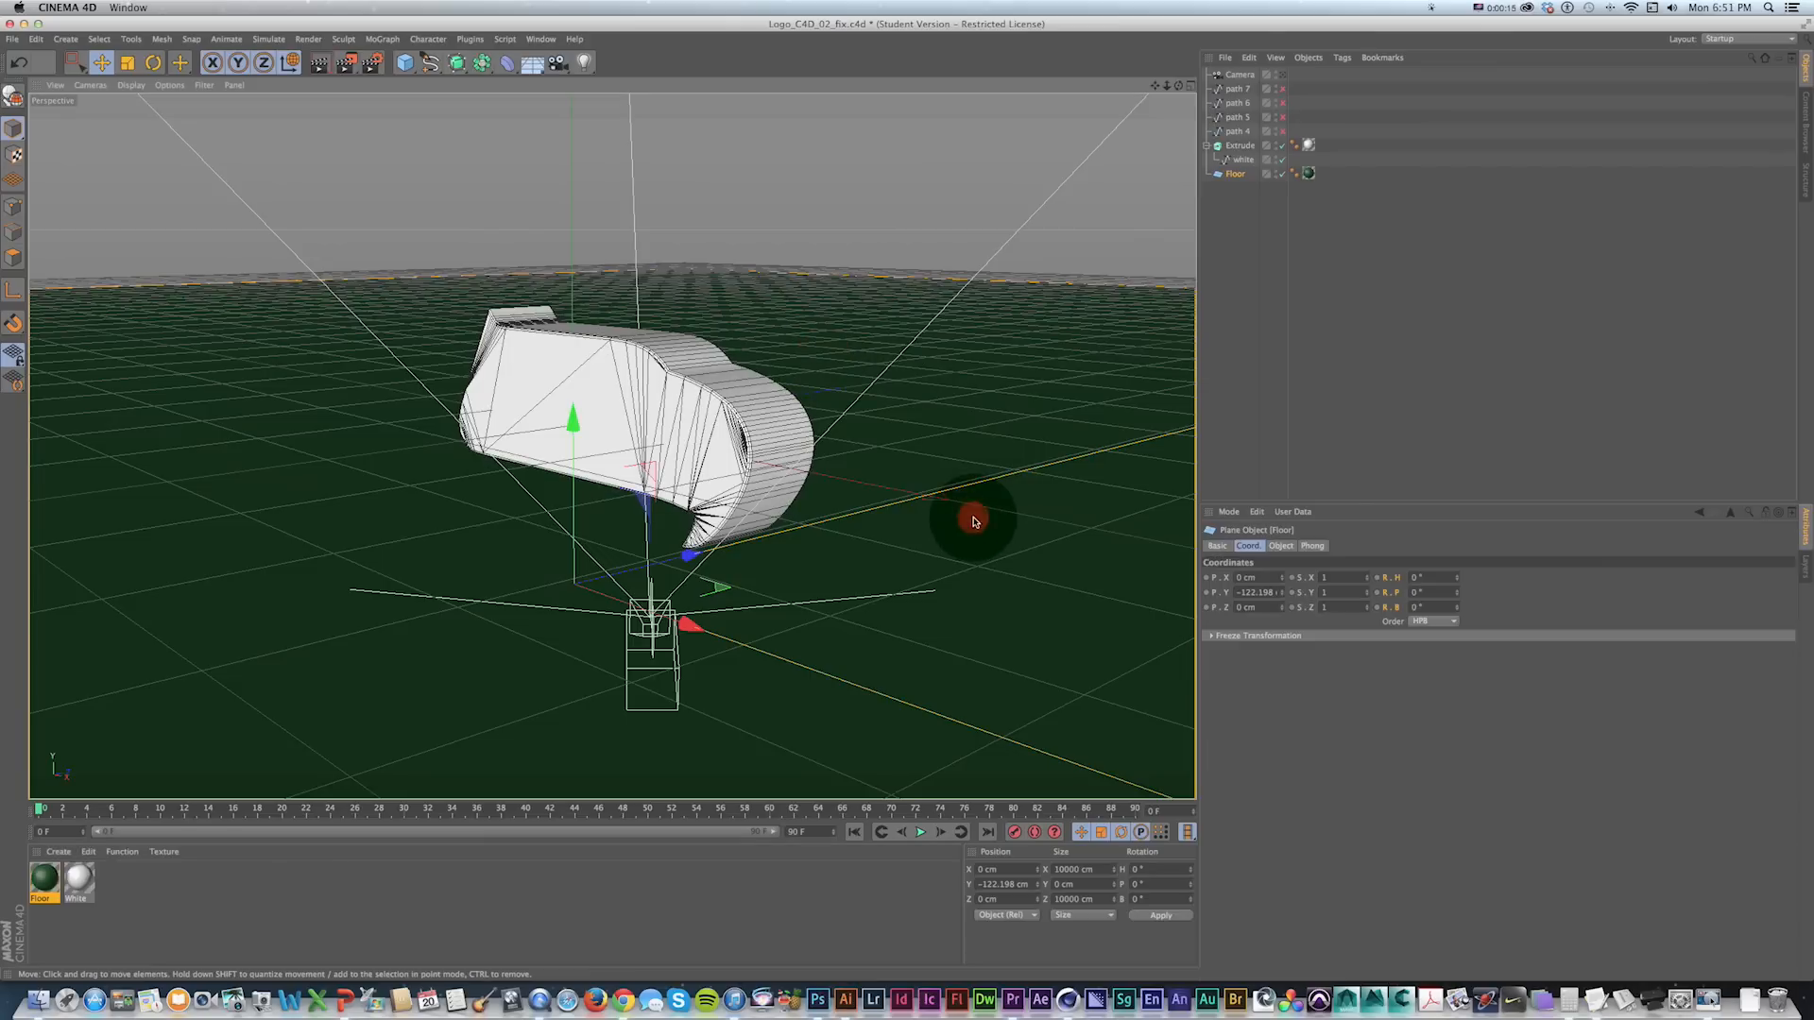
key(super+r)
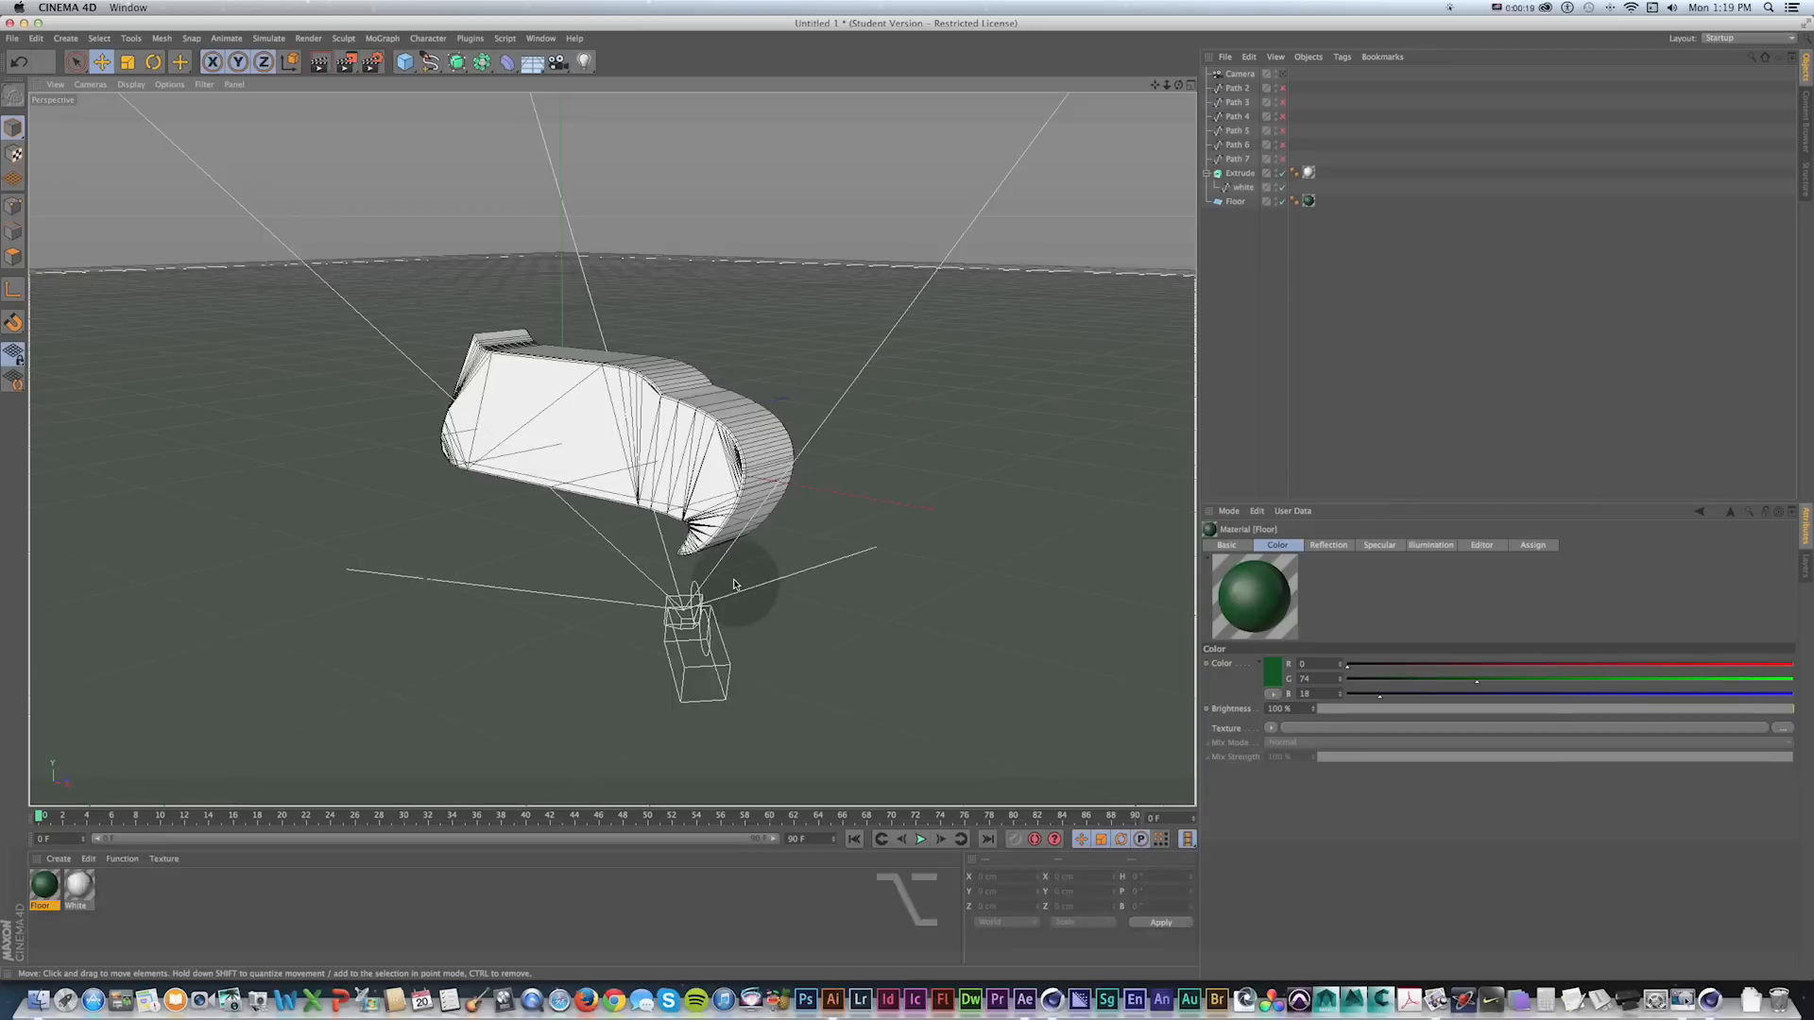
Add a light in front of and above the logo at about X -118, Y 110, Z -133 cm, coloured warm white (255, 242, 218).
alt+drag(734, 585, 592, 94)
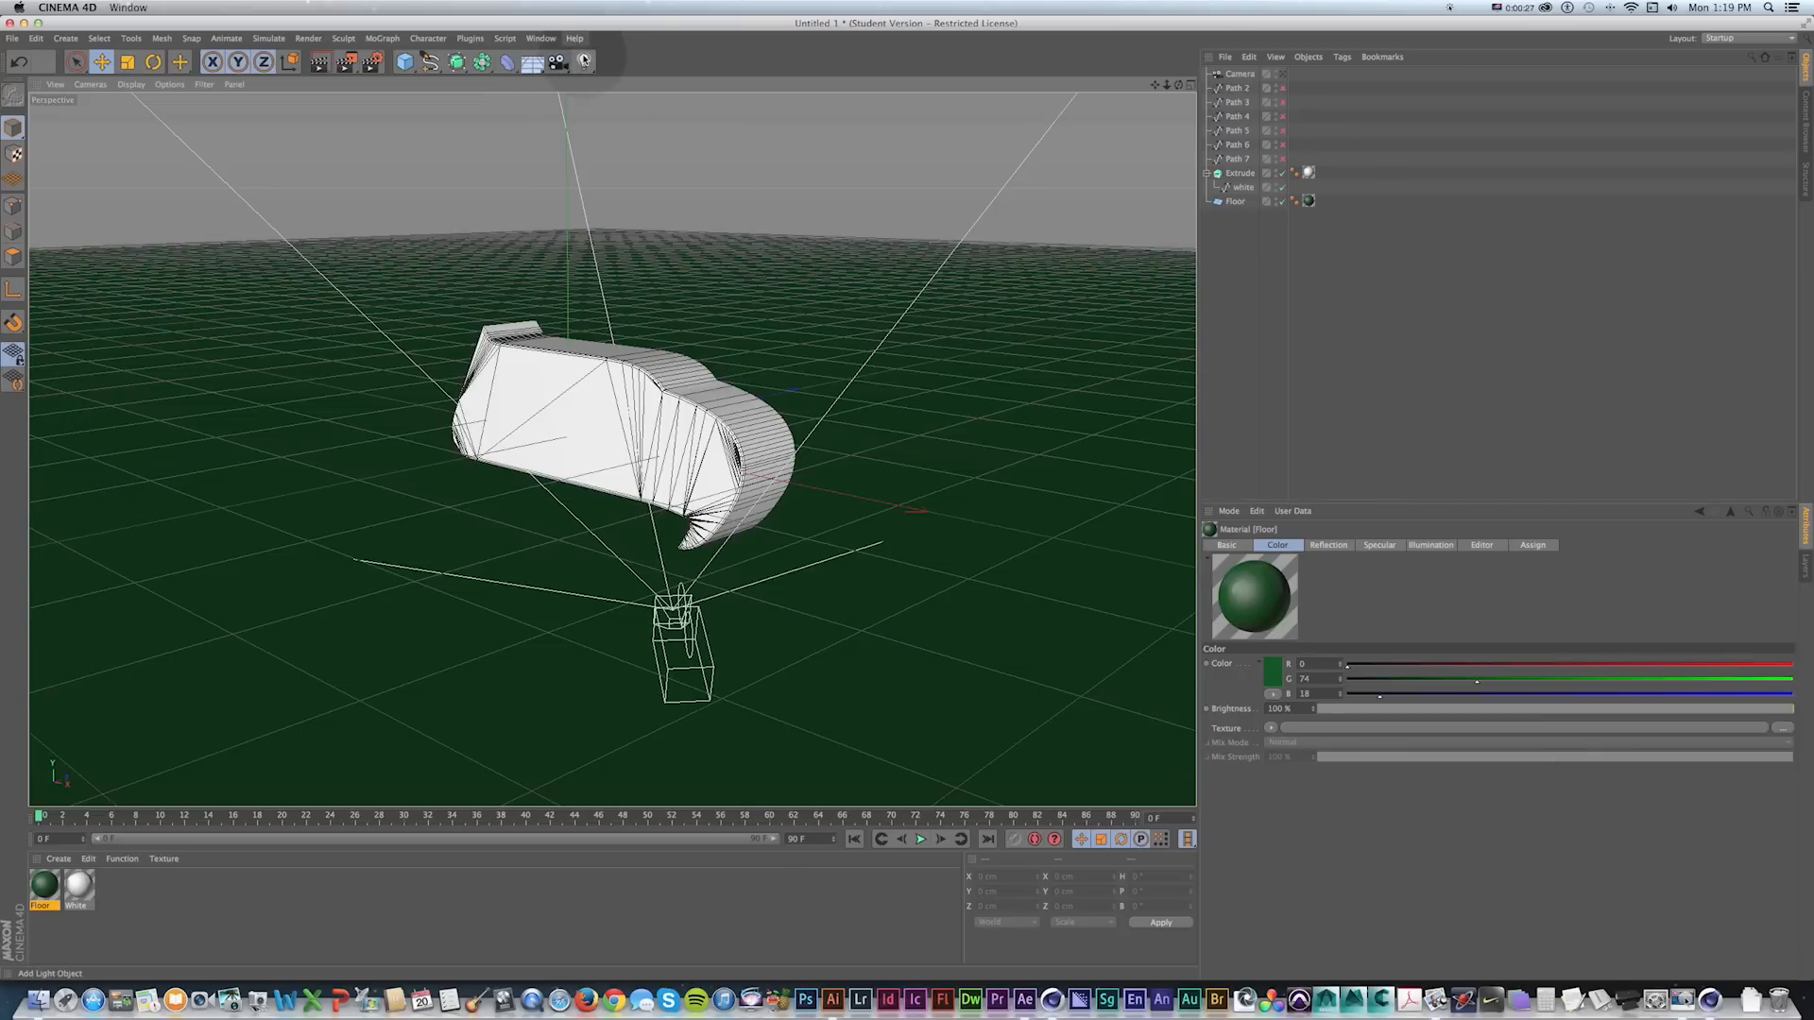
click(584, 62)
drag(564, 365, 389, 309)
click(1279, 590)
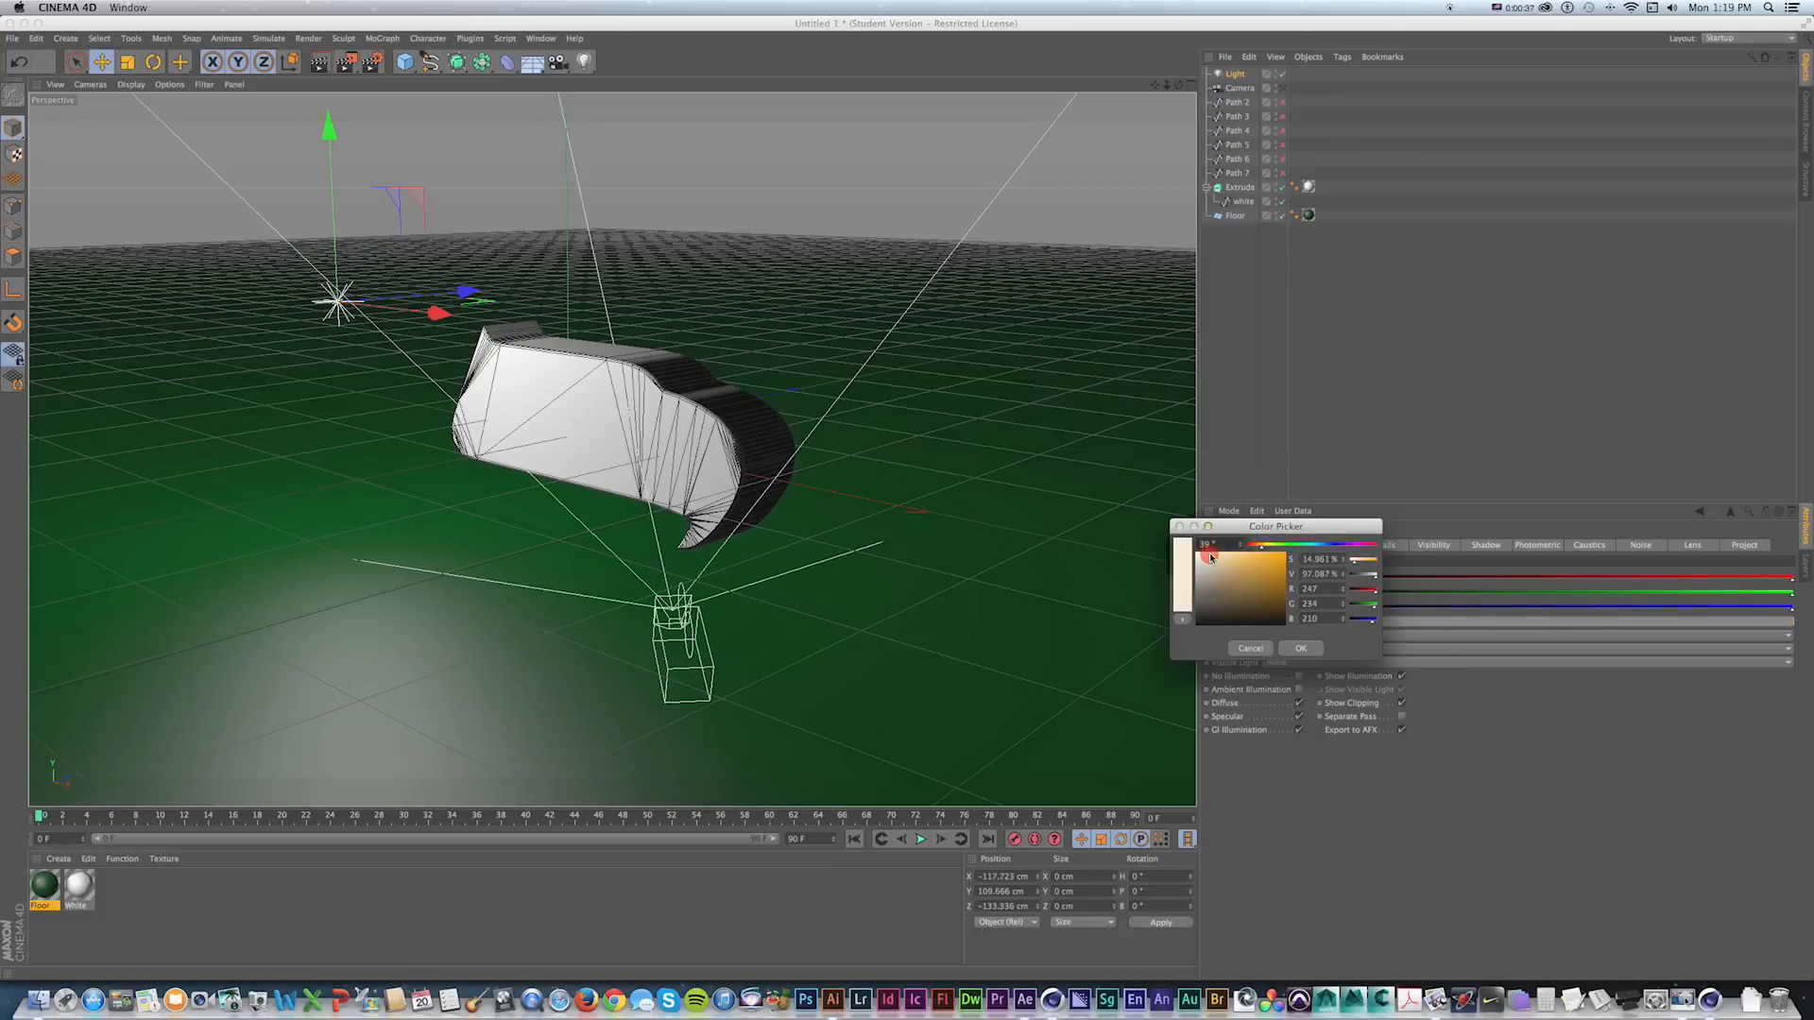
click(1300, 649)
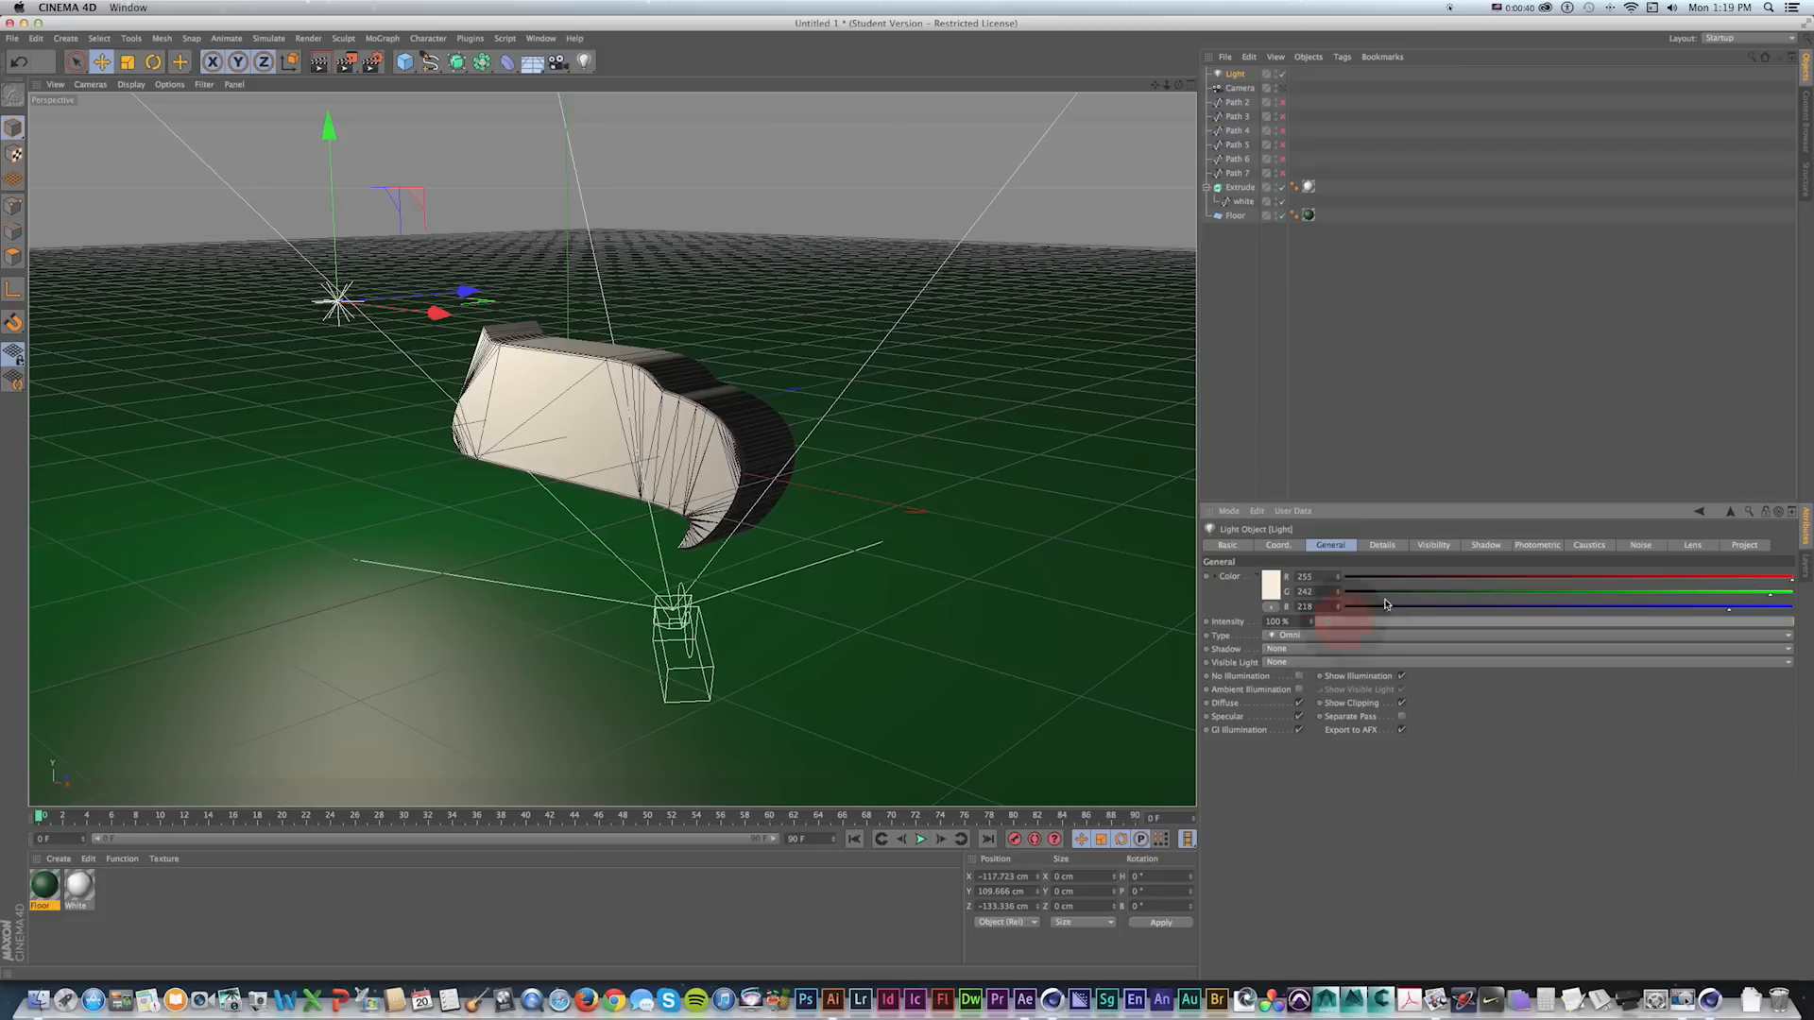
Set the light's shadow to Shadow Maps (Soft) and render a preview through the camera.
click(1292, 649)
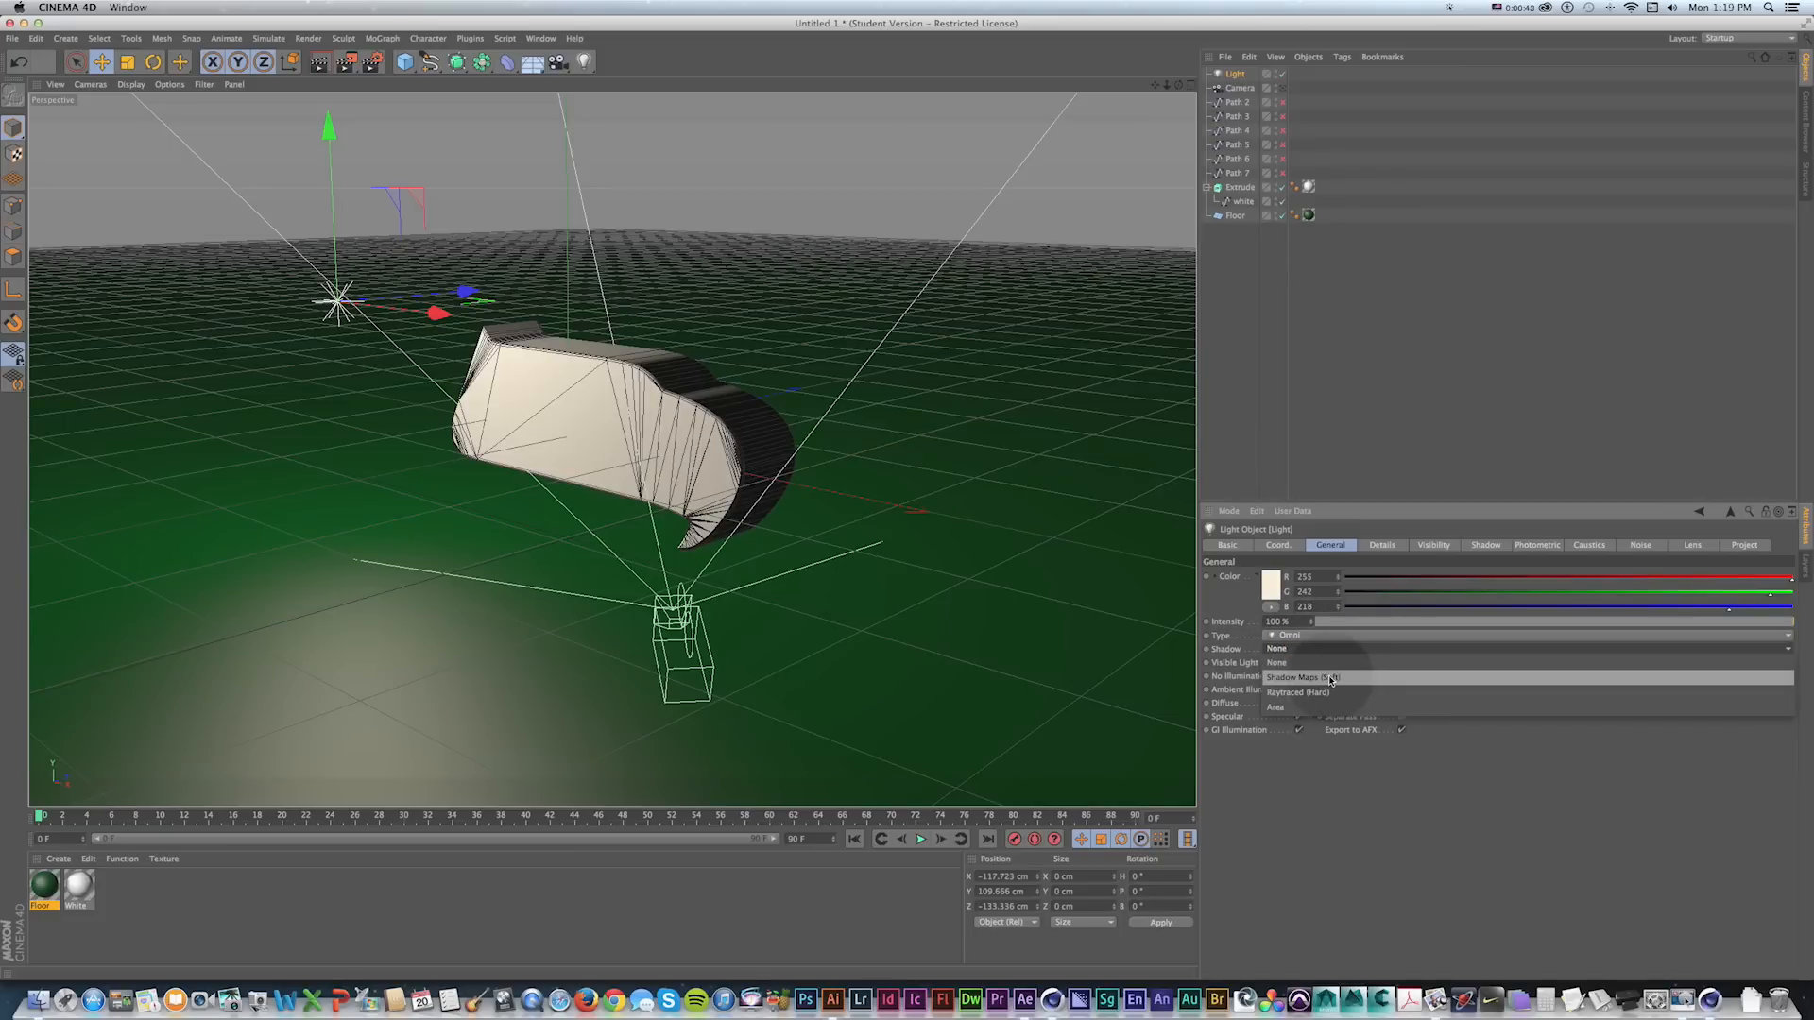
click(1318, 678)
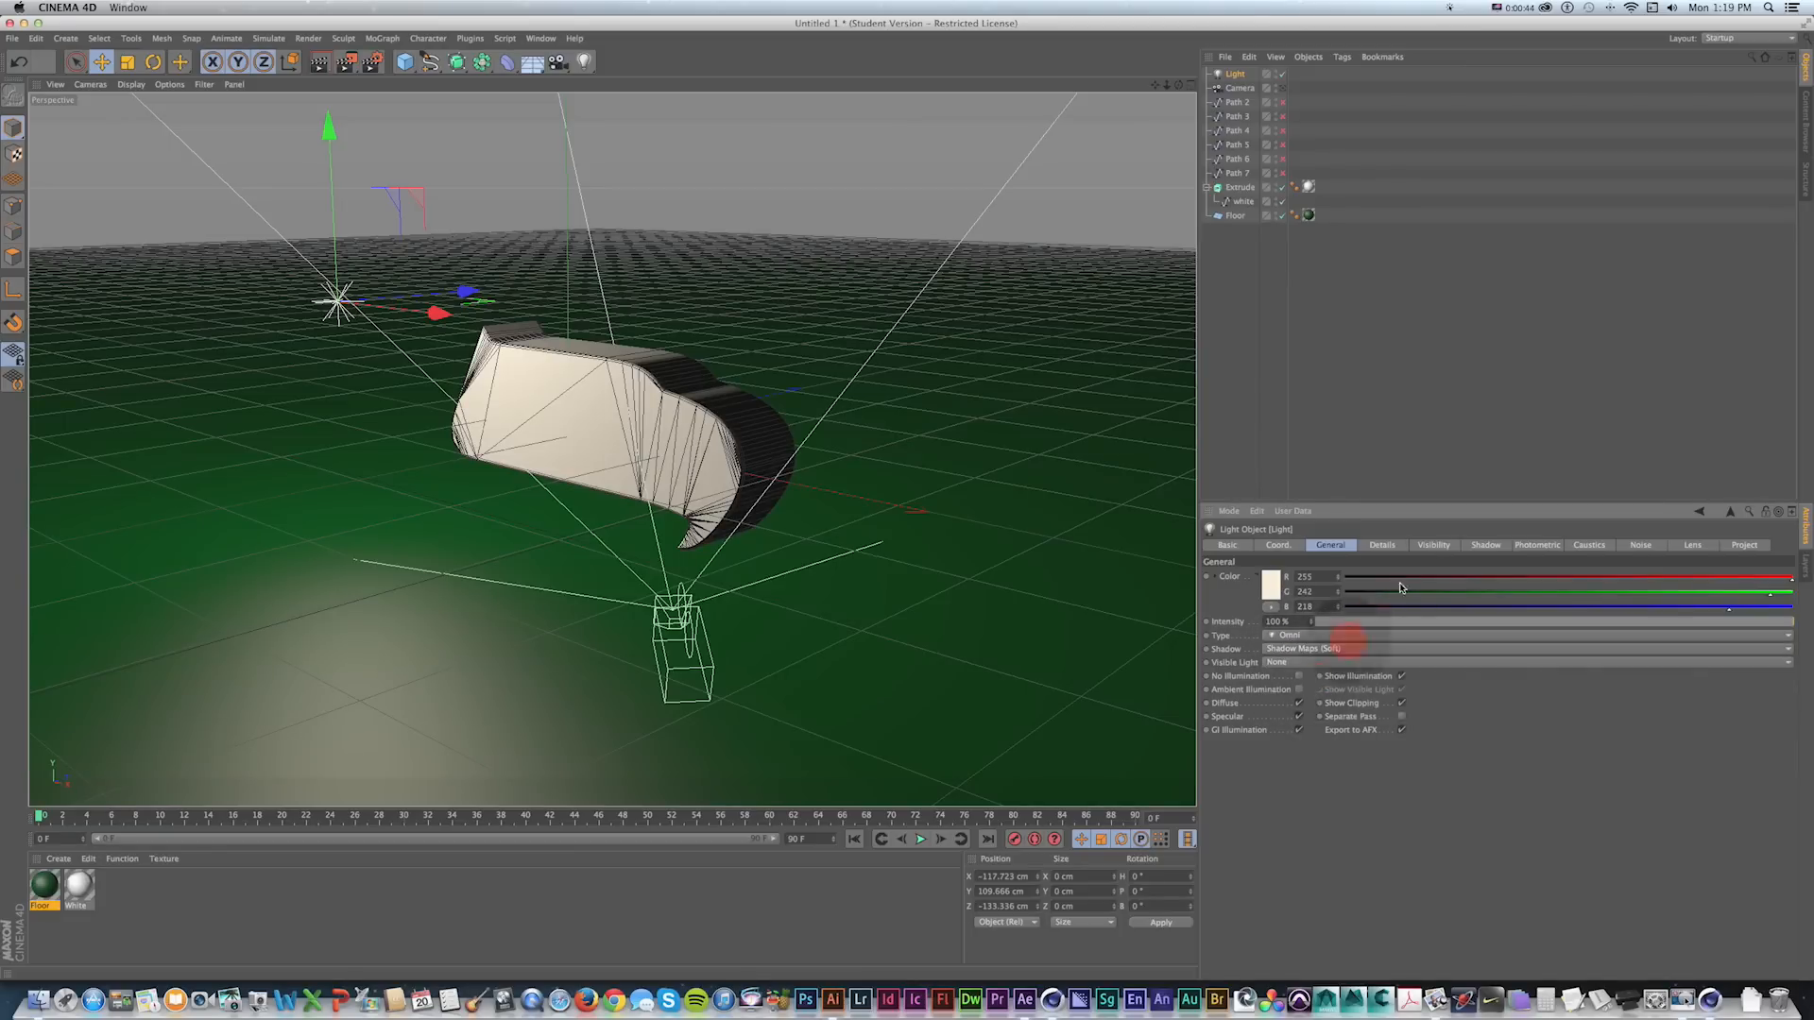
click(1283, 87)
drag(782, 518, 771, 461)
alt+drag(770, 461, 773, 486)
key(super+r)
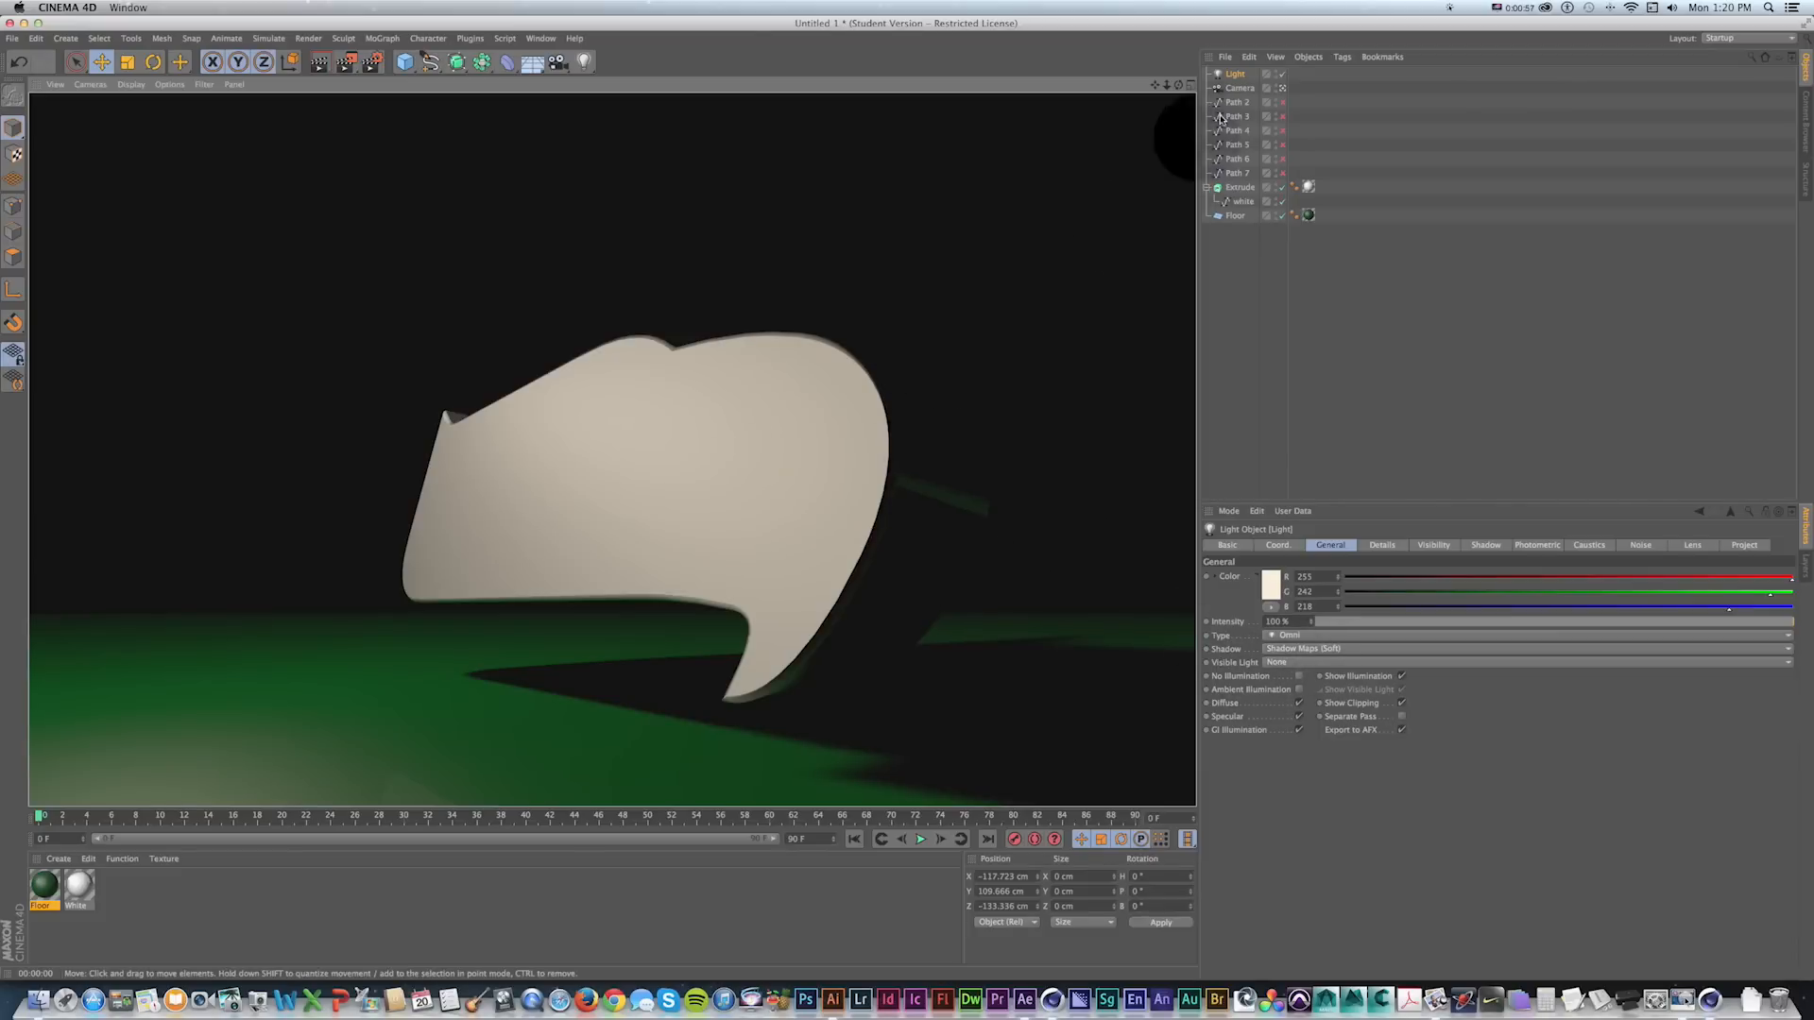
Leave the camera view, lower the Floor to about Y -122 cm, and hide the viewport grid.
click(1281, 88)
click(596, 670)
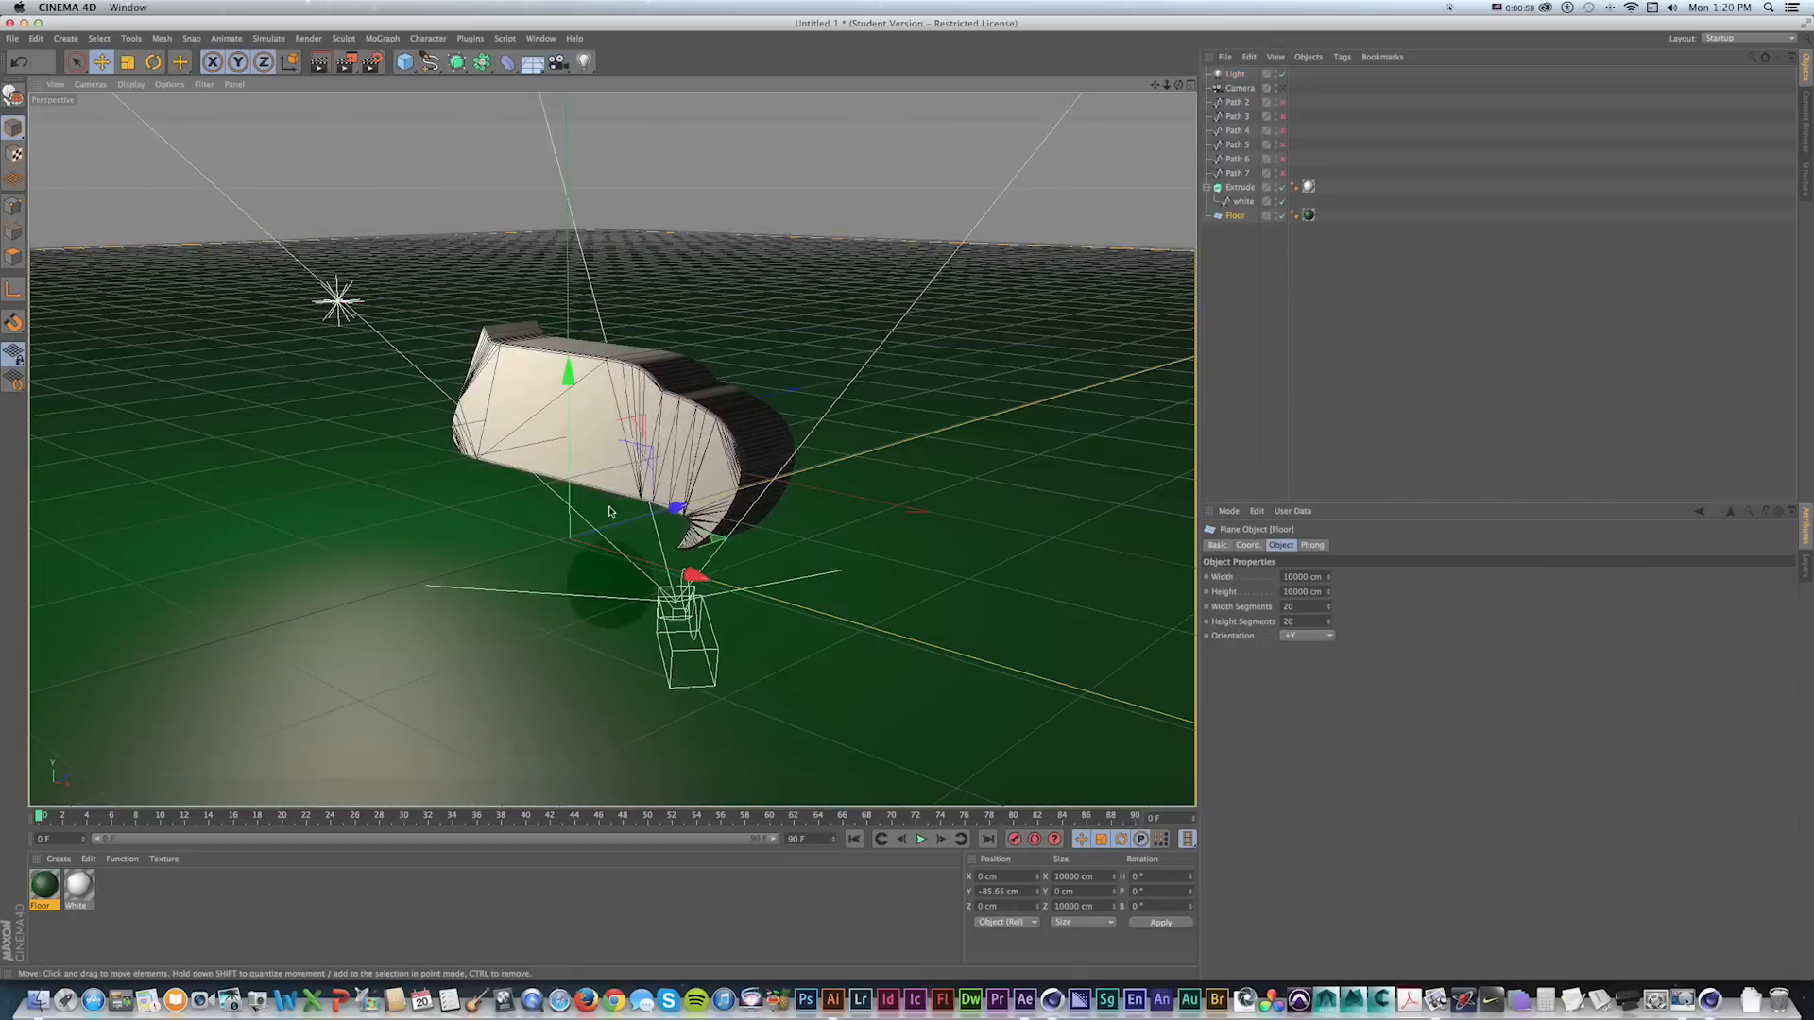
drag(569, 438, 570, 481)
mouse_move(697, 496)
alt+mouse_down()
mouse_move(697, 462)
mouse_move(700, 481)
alt+mouse_up()
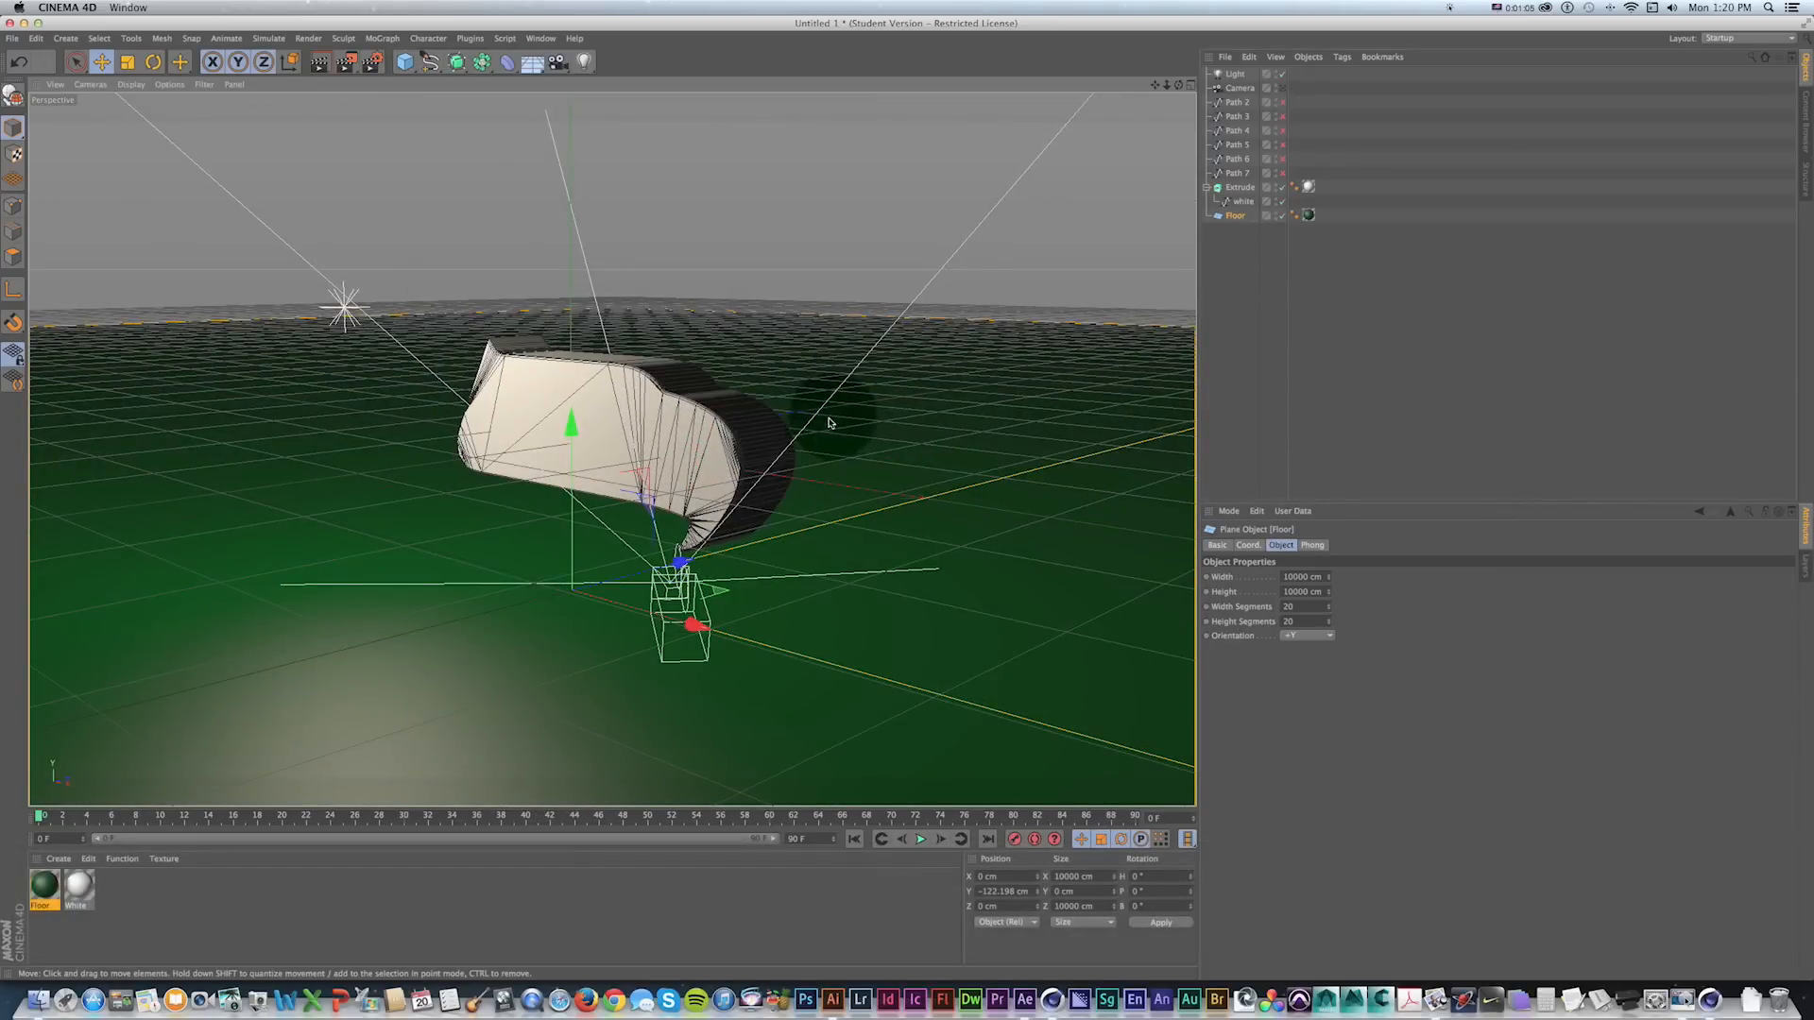
click(197, 85)
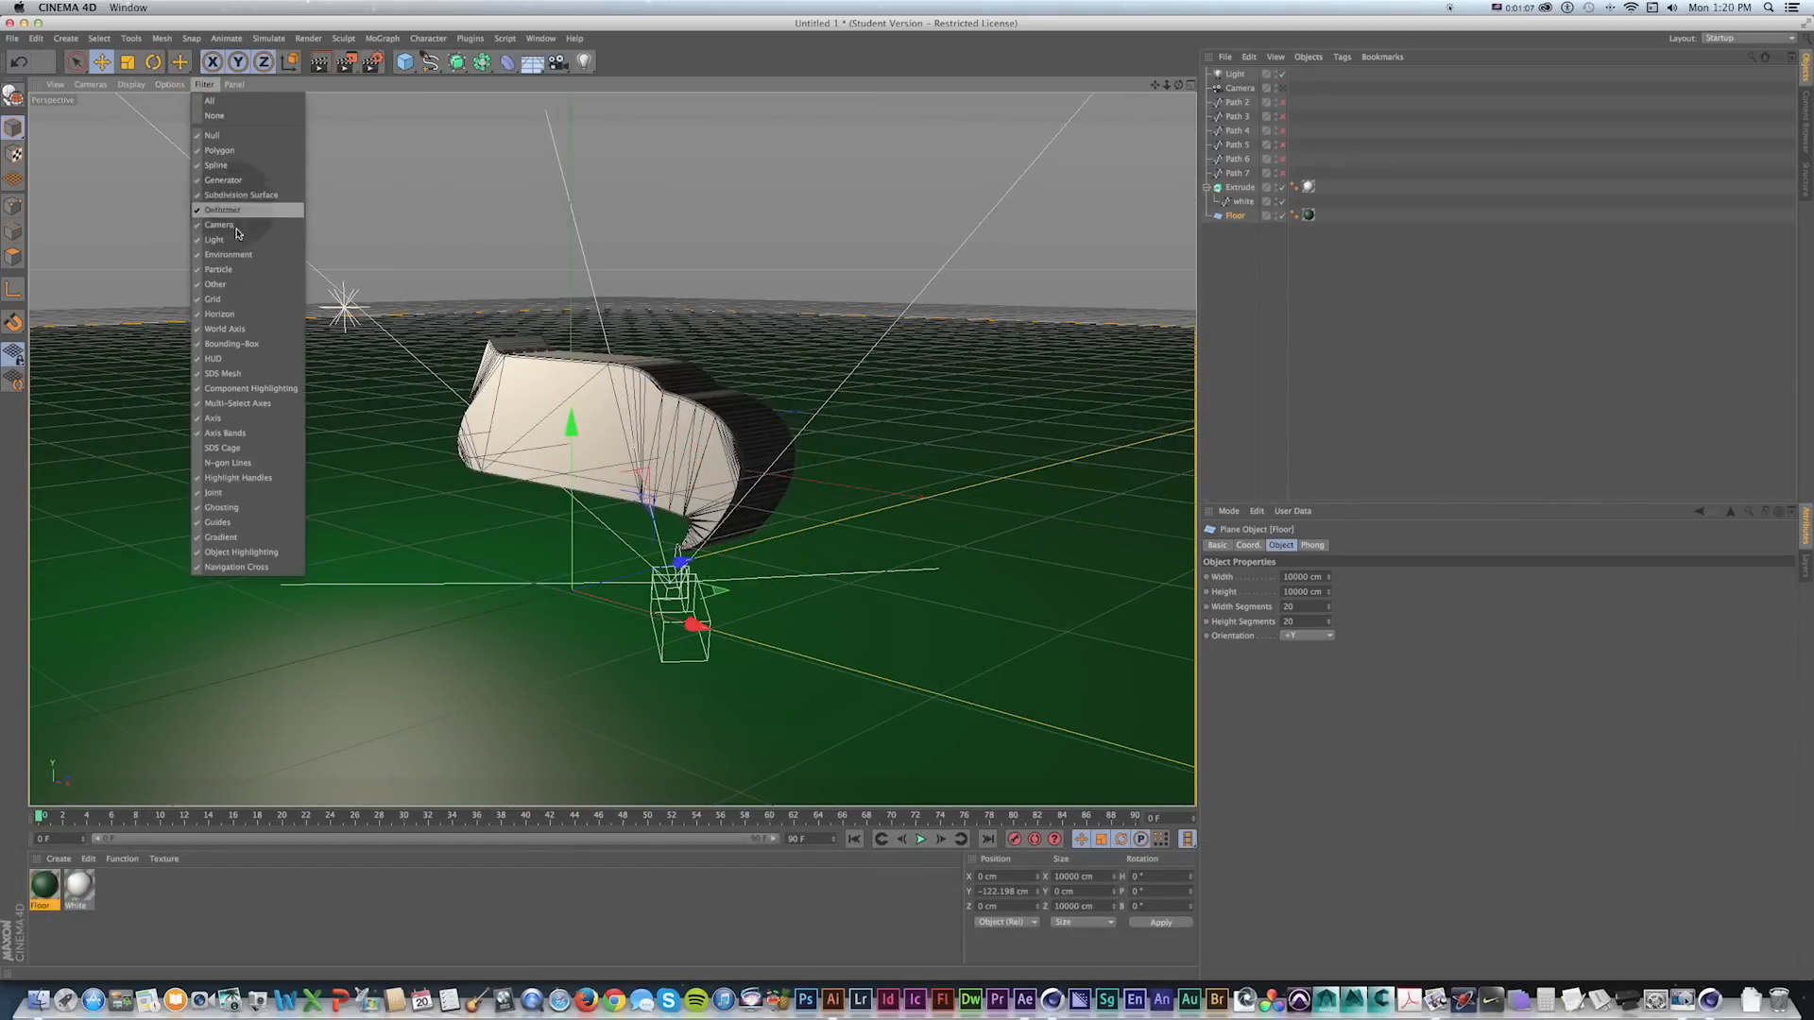
click(227, 303)
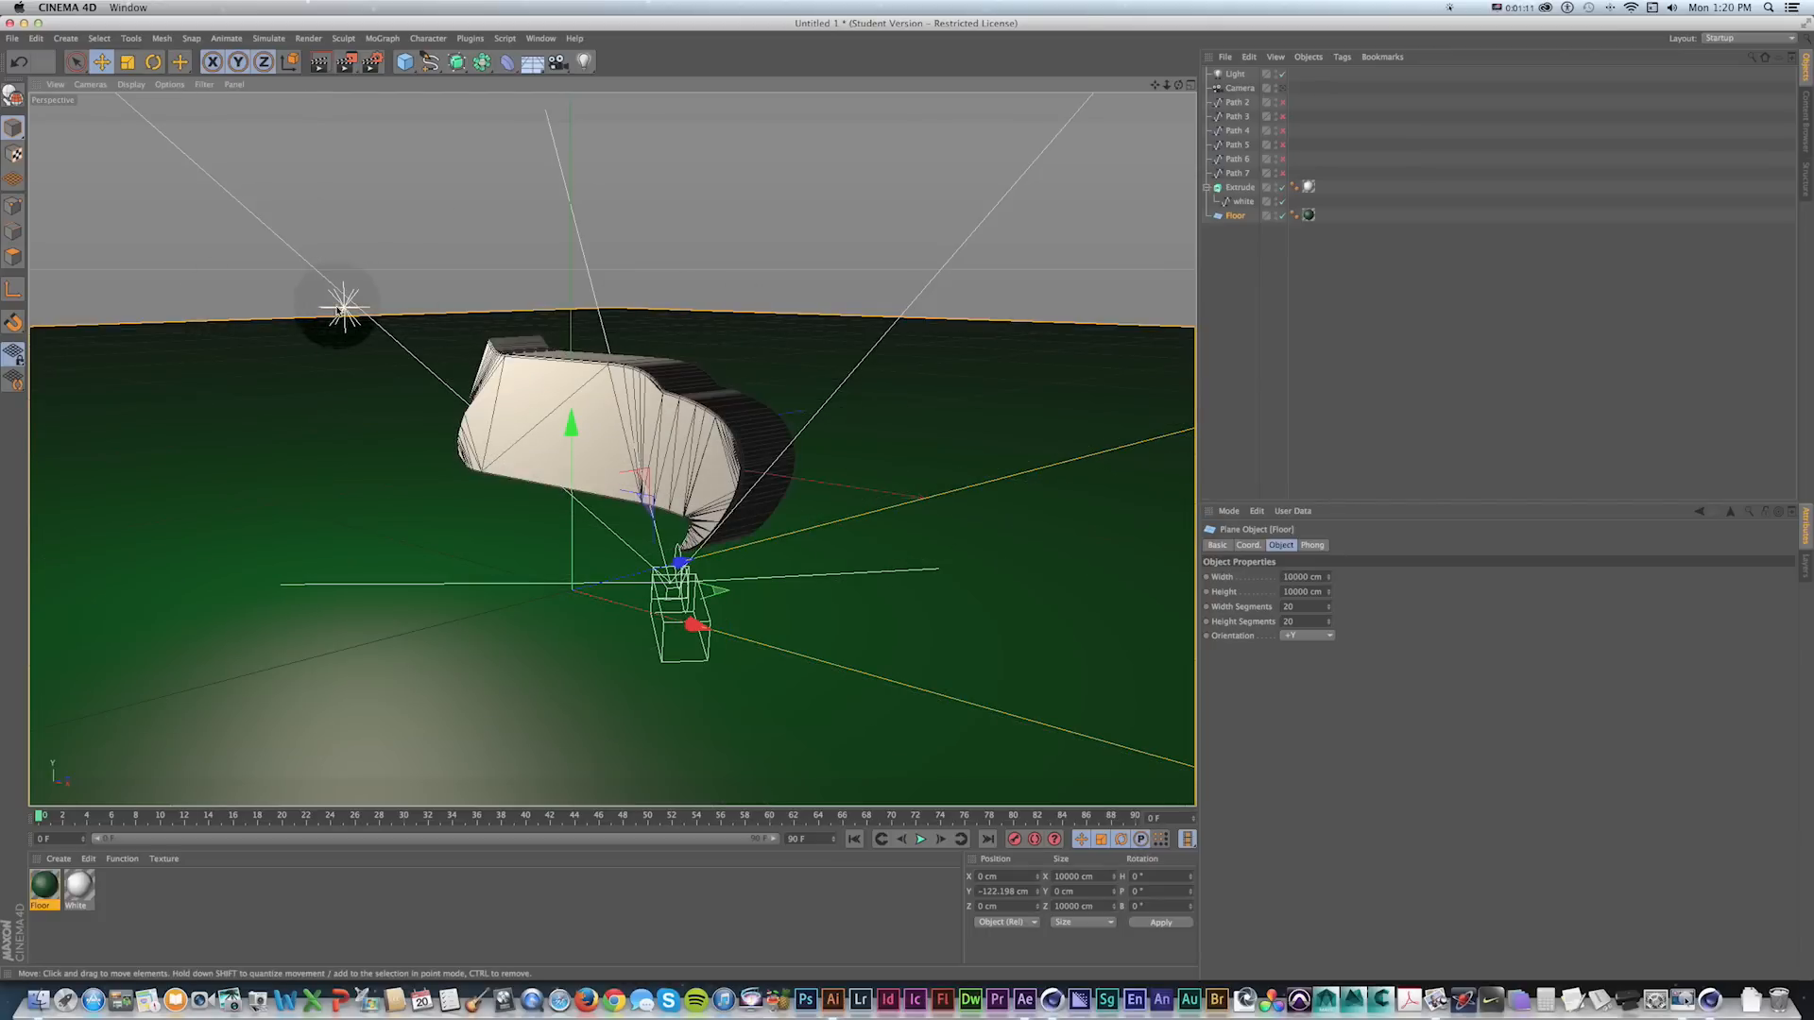
Set the light's intensity to 101% and rename it Key.
click(1239, 88)
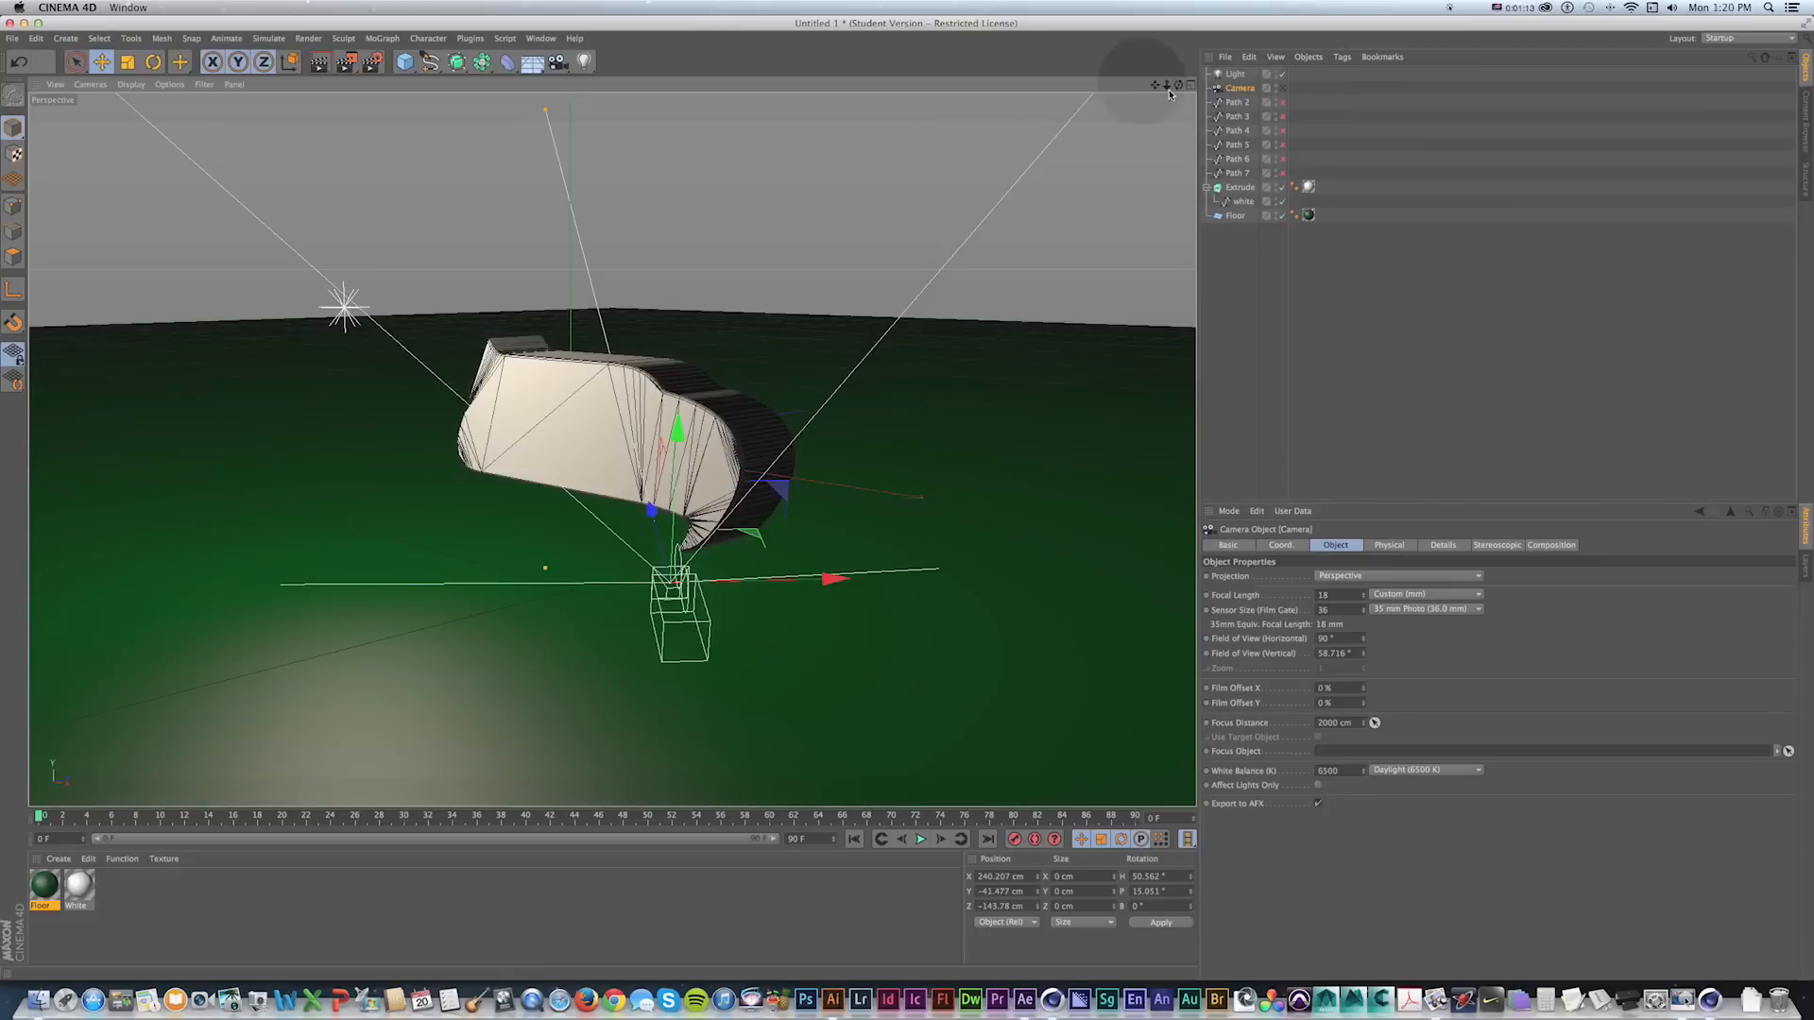
click(1241, 78)
drag(1314, 622, 1314, 621)
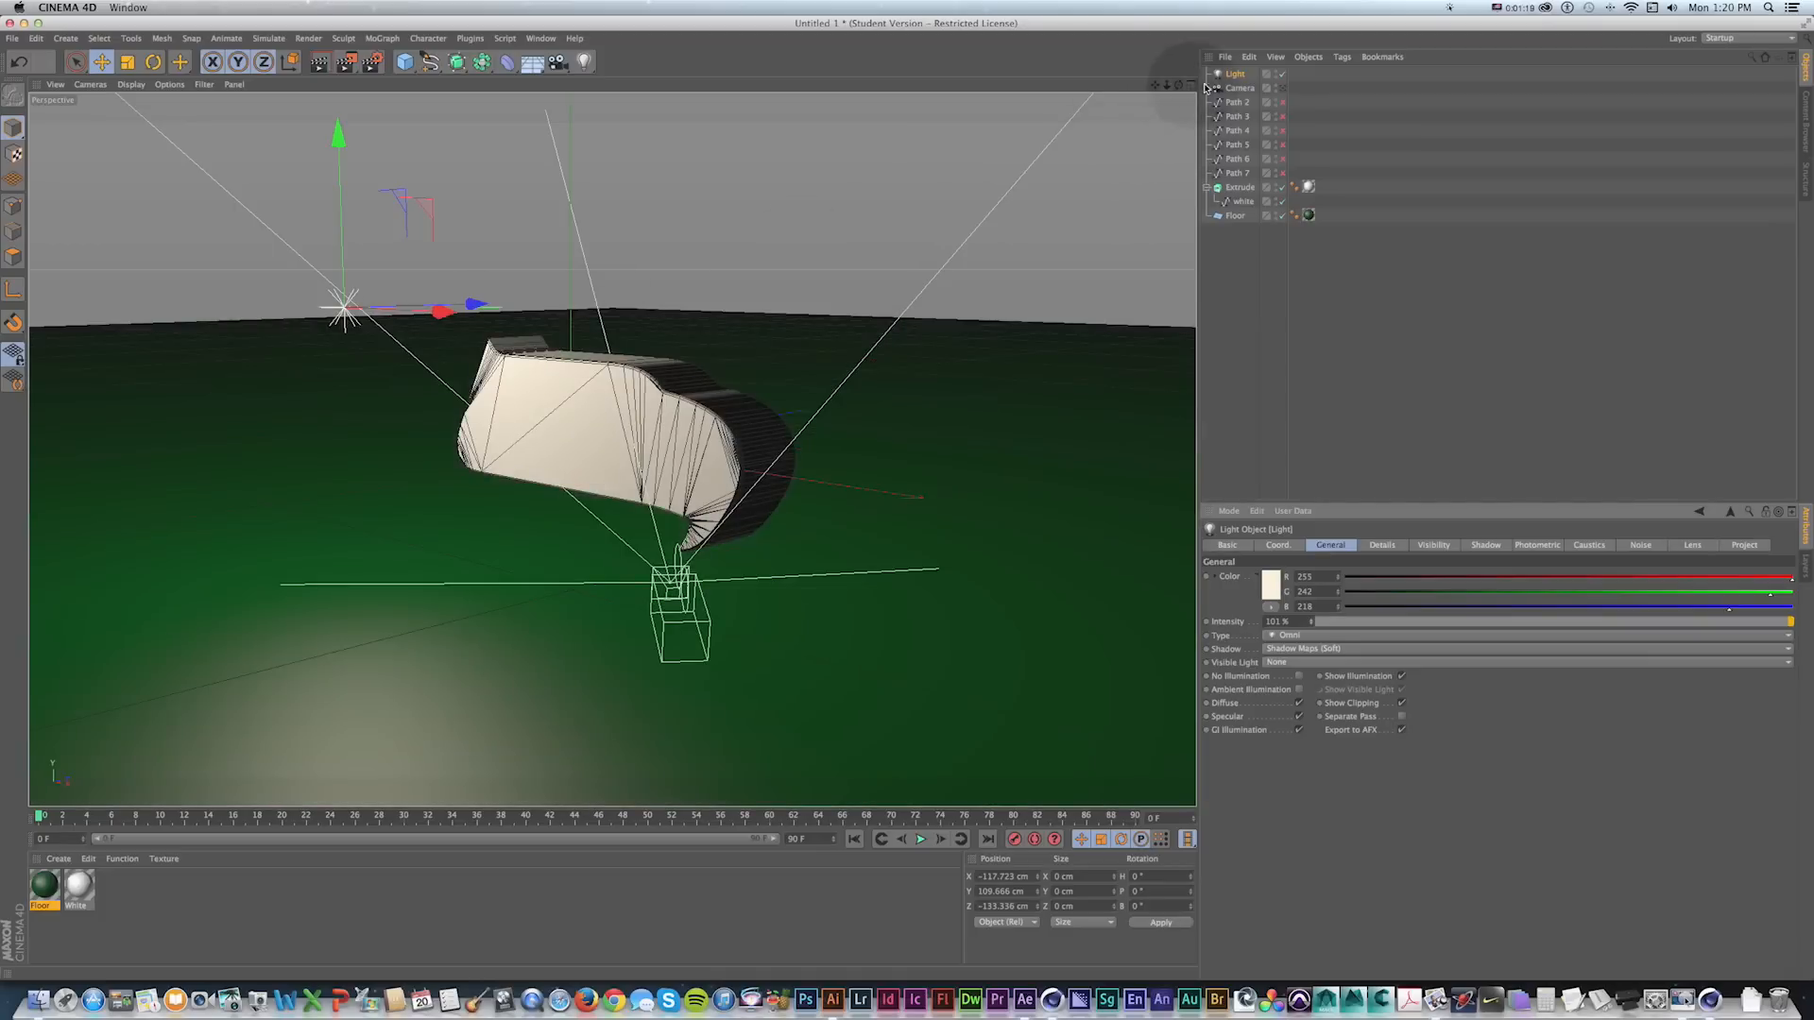
double_click(1235, 74)
text(Key)
key(Return)
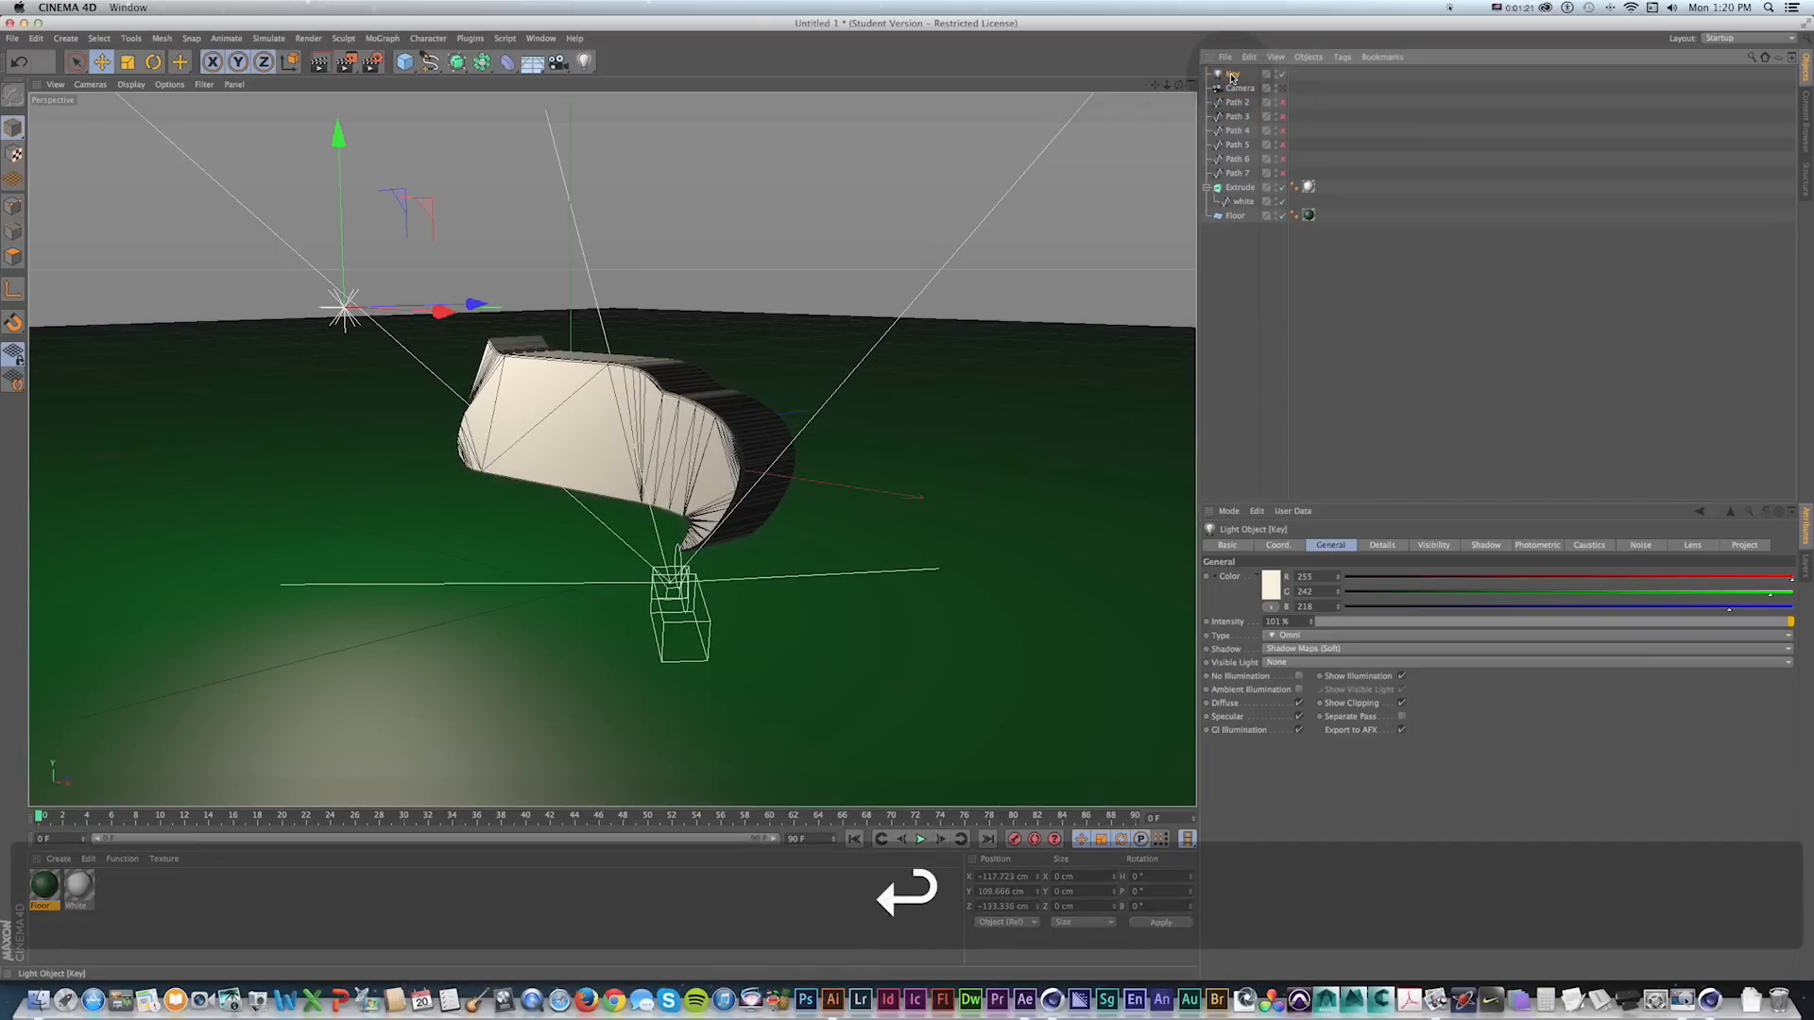
Duplicate the Key light, move the copy to about X 434, Y 41, Z -248 cm, and set its intensity to 31%.
key(super+c)
key(super+v)
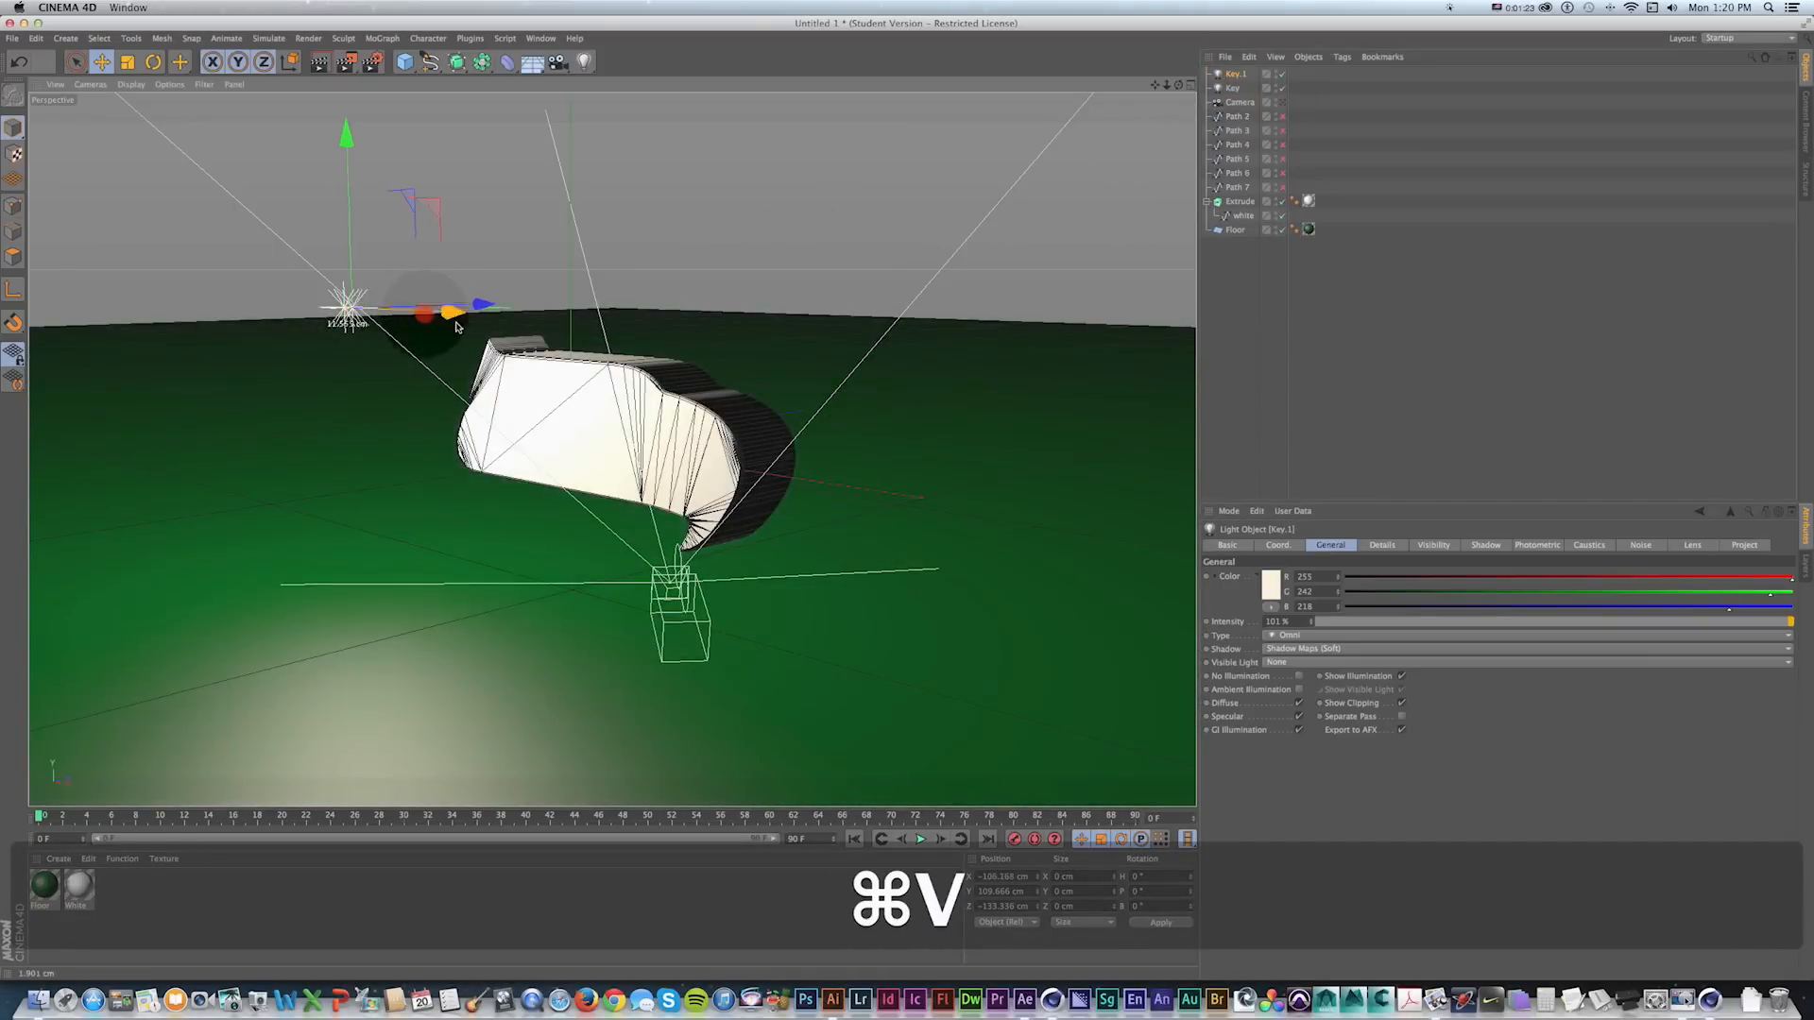
drag(456, 327, 946, 398)
drag(869, 281, 809, 475)
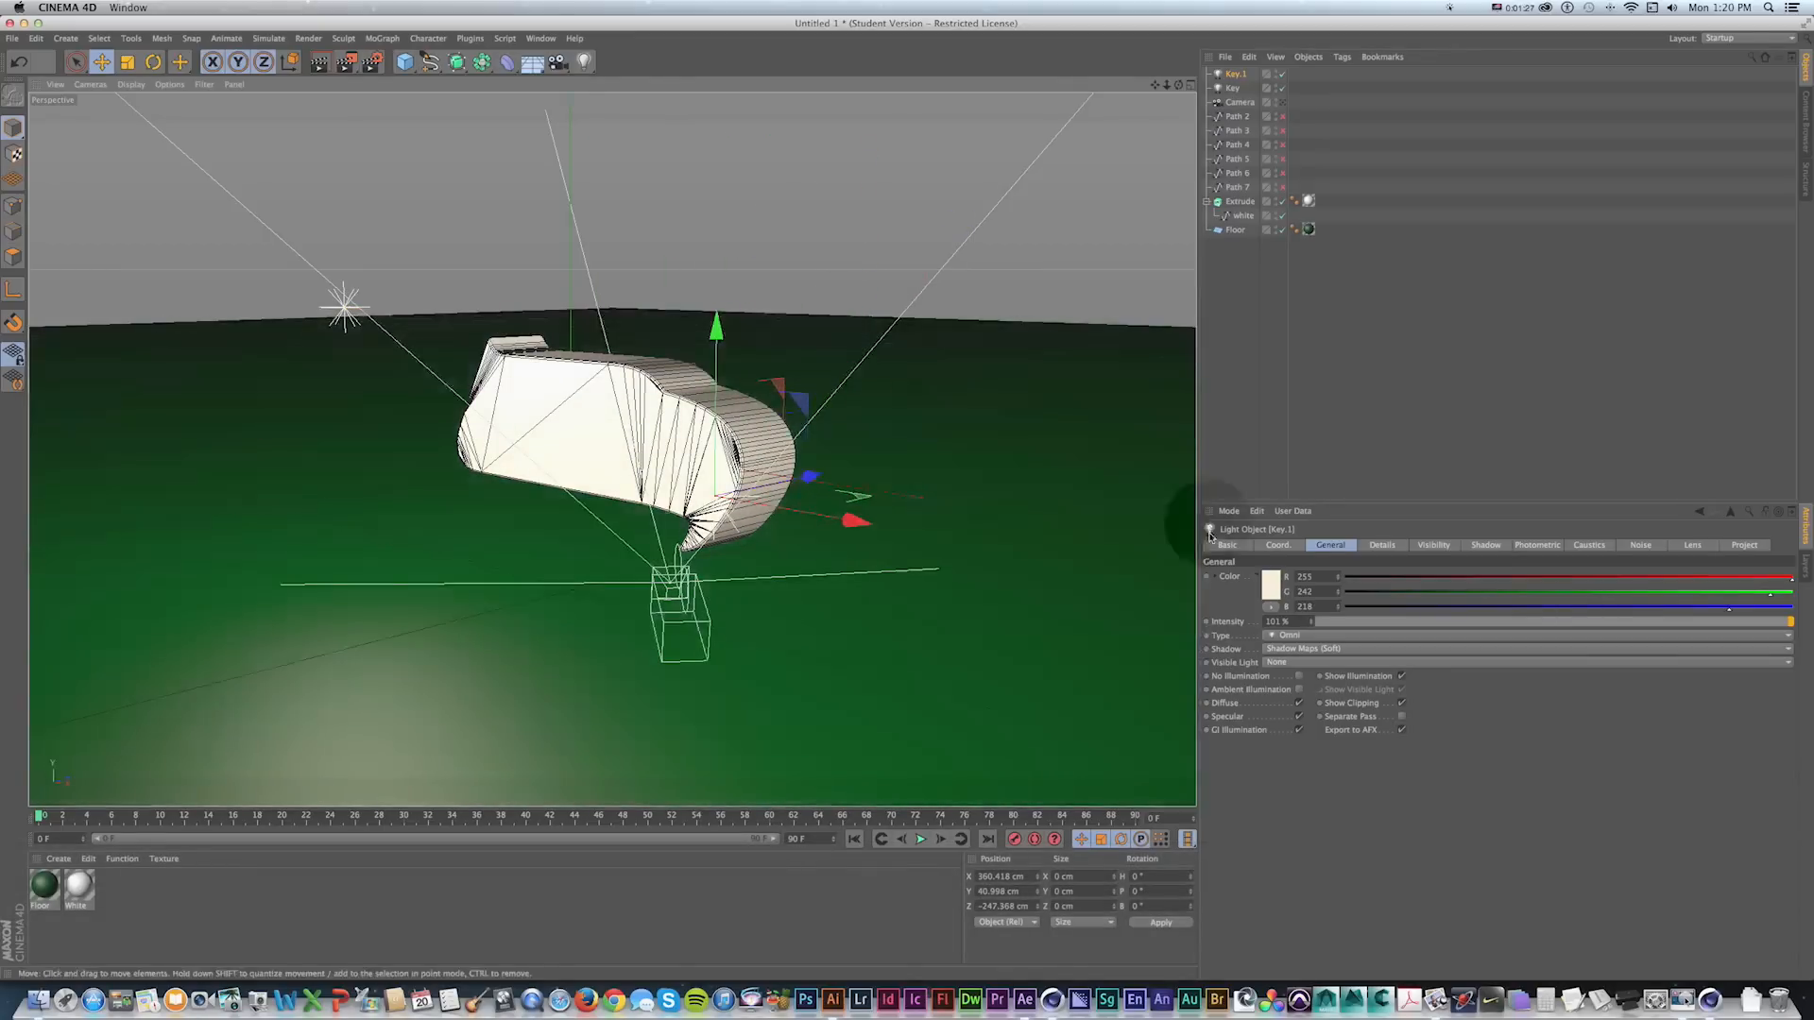
drag(1312, 624, 1312, 691)
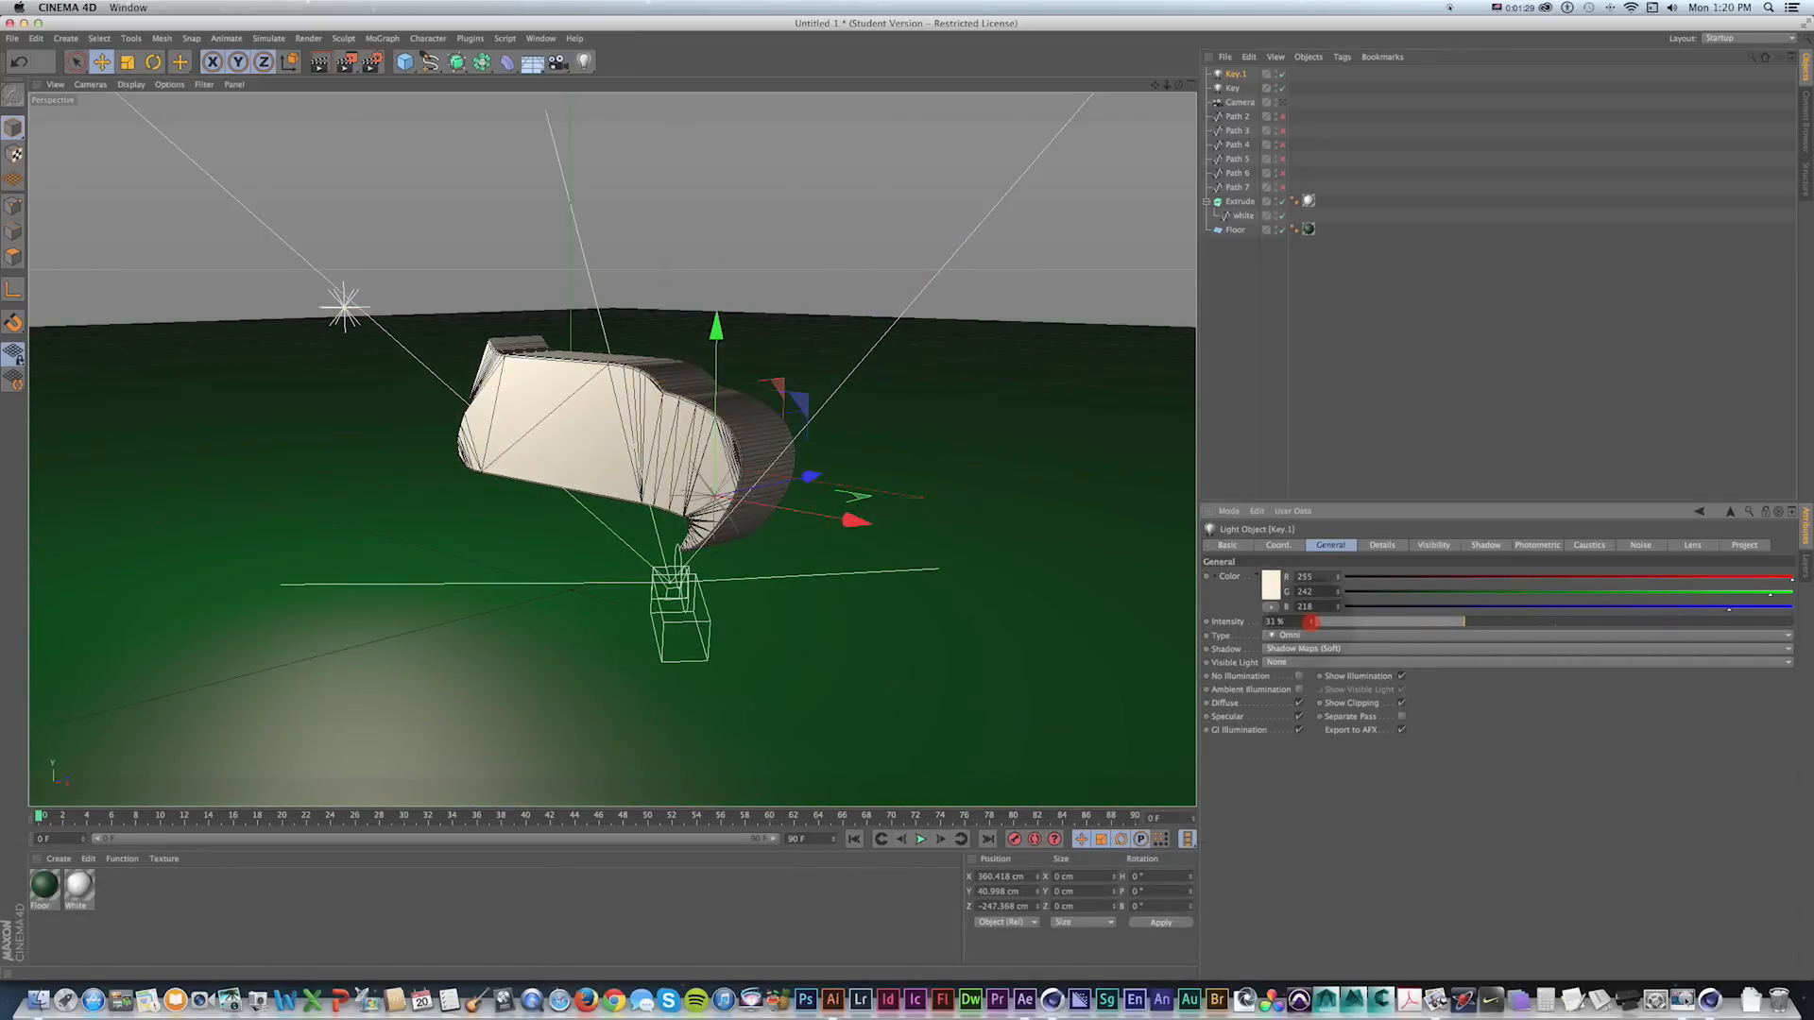
drag(765, 508, 905, 517)
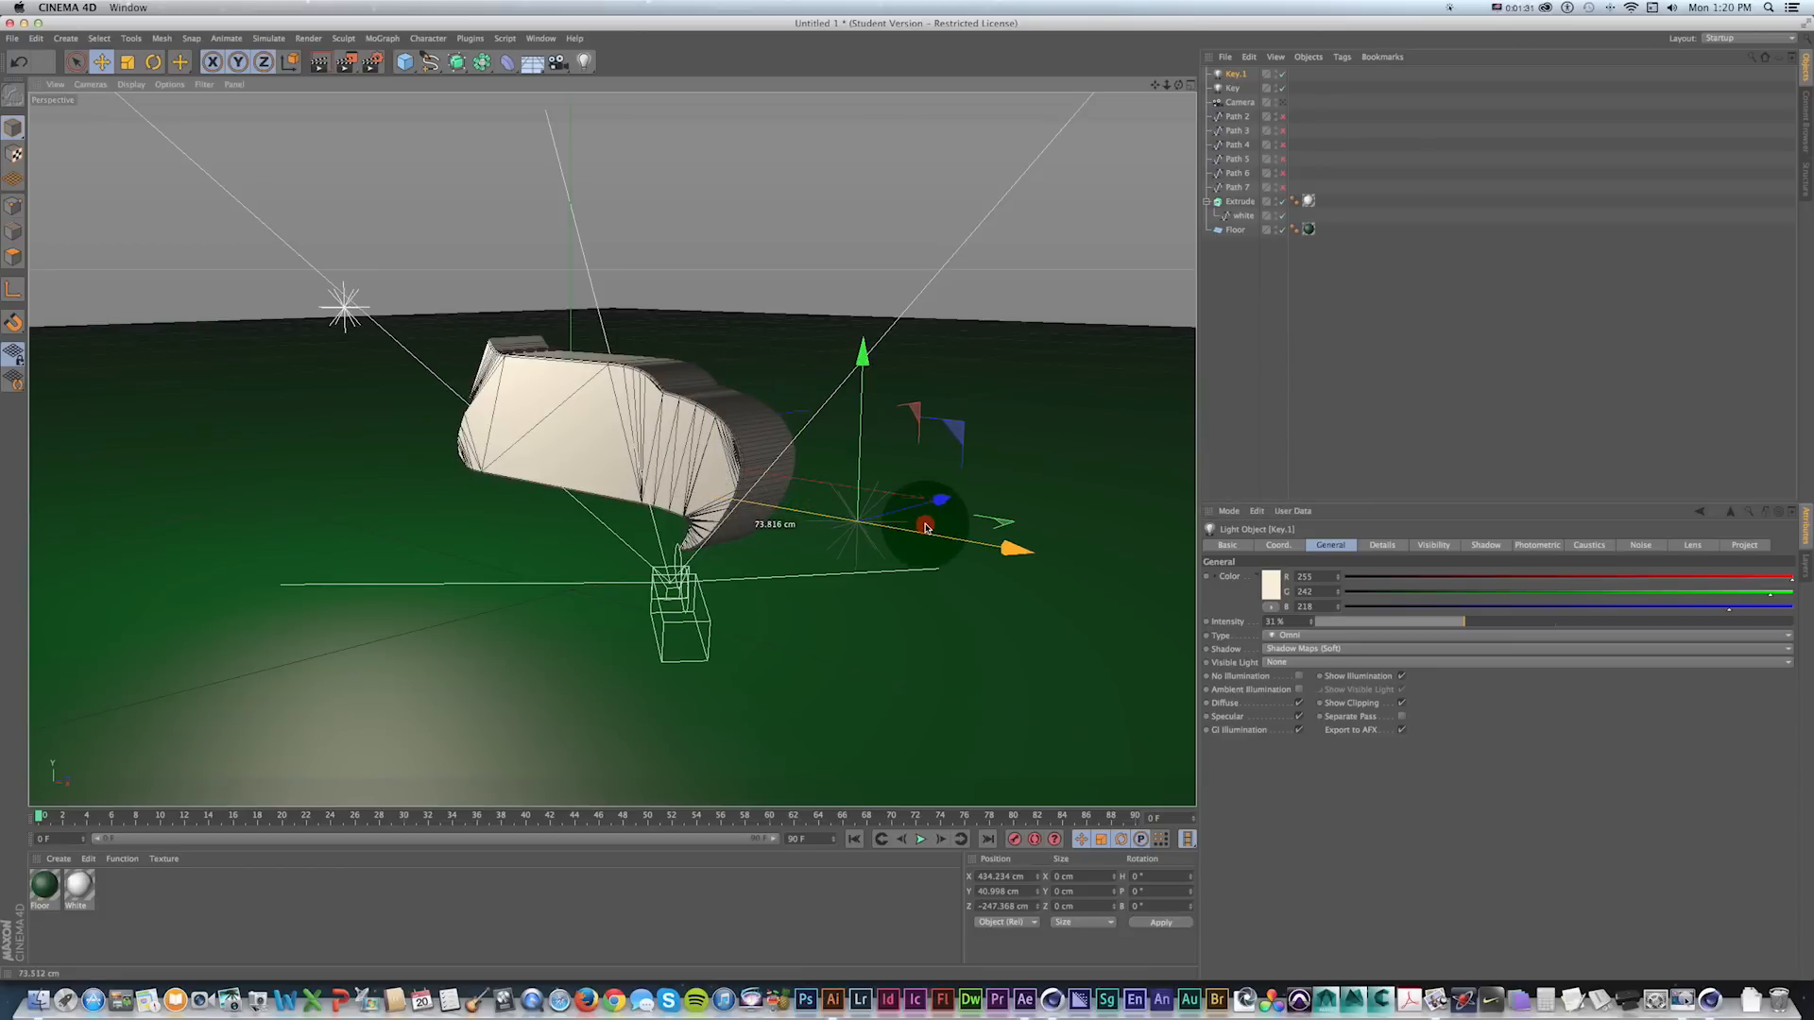
Compare preview renders through the camera with the duplicated light switched on and off.
click(1283, 75)
click(1283, 75)
click(1283, 102)
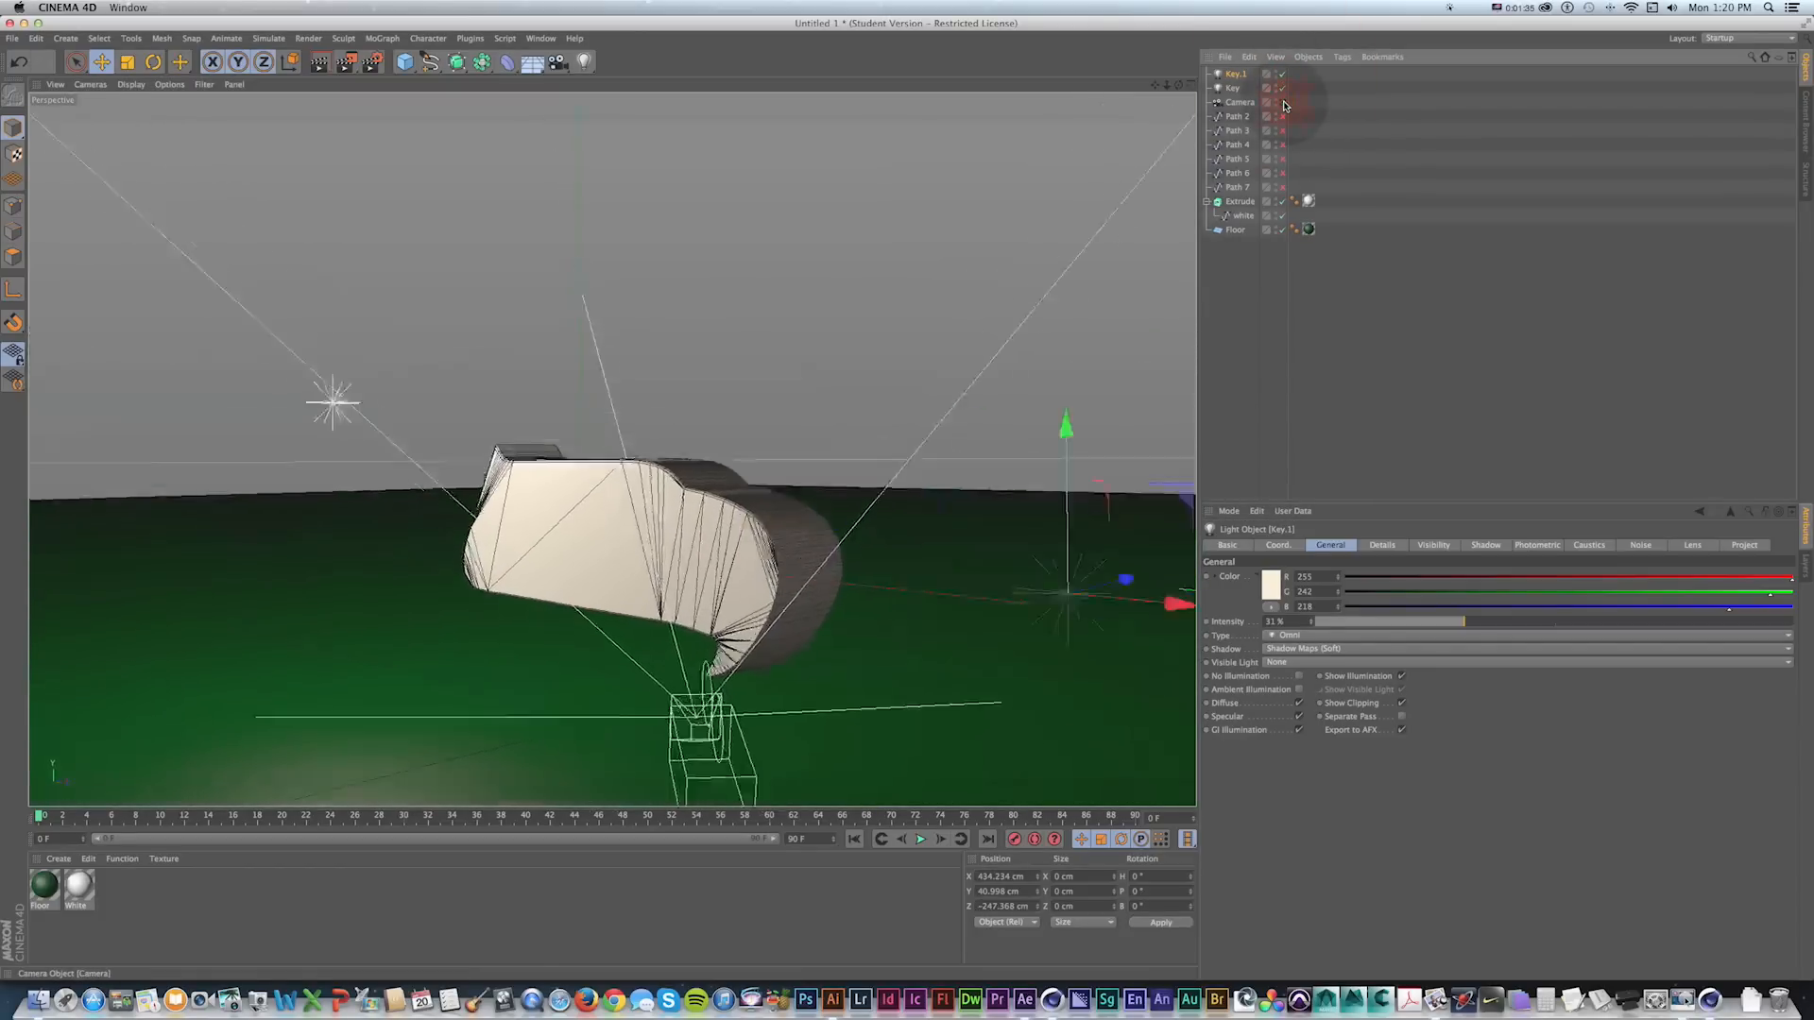
key(super+r)
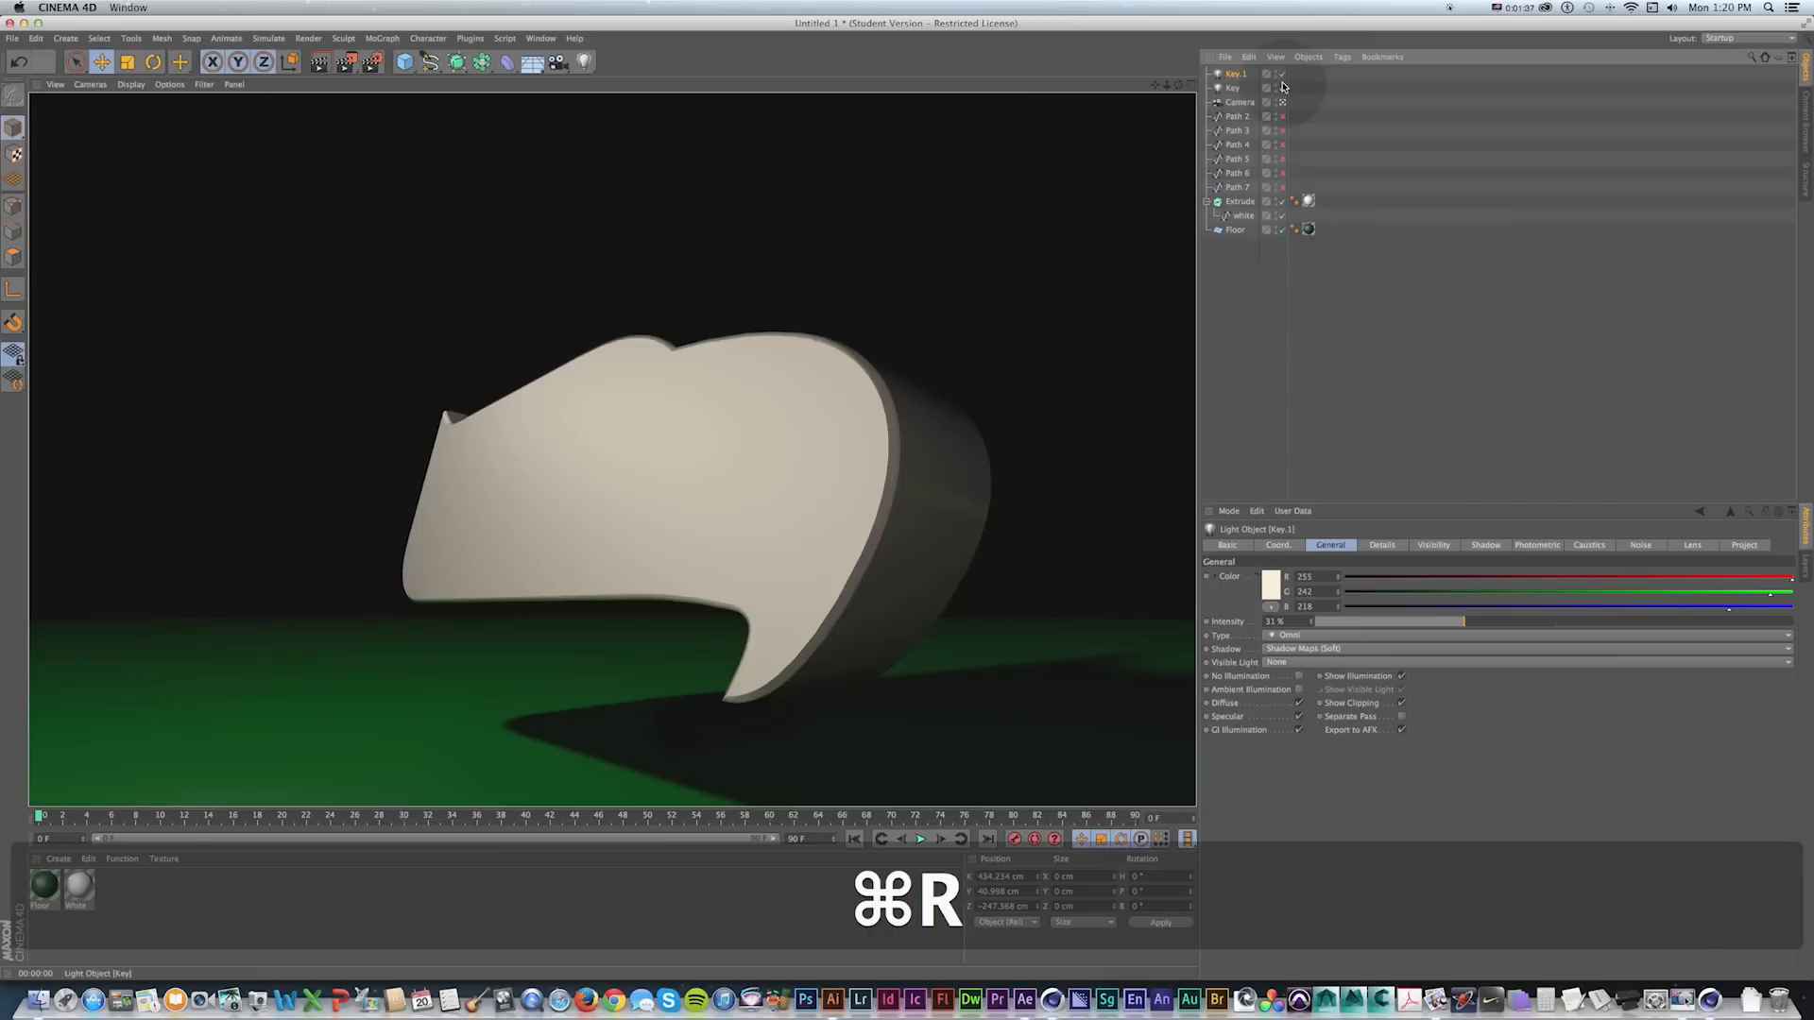
click(1283, 75)
key(super+r)
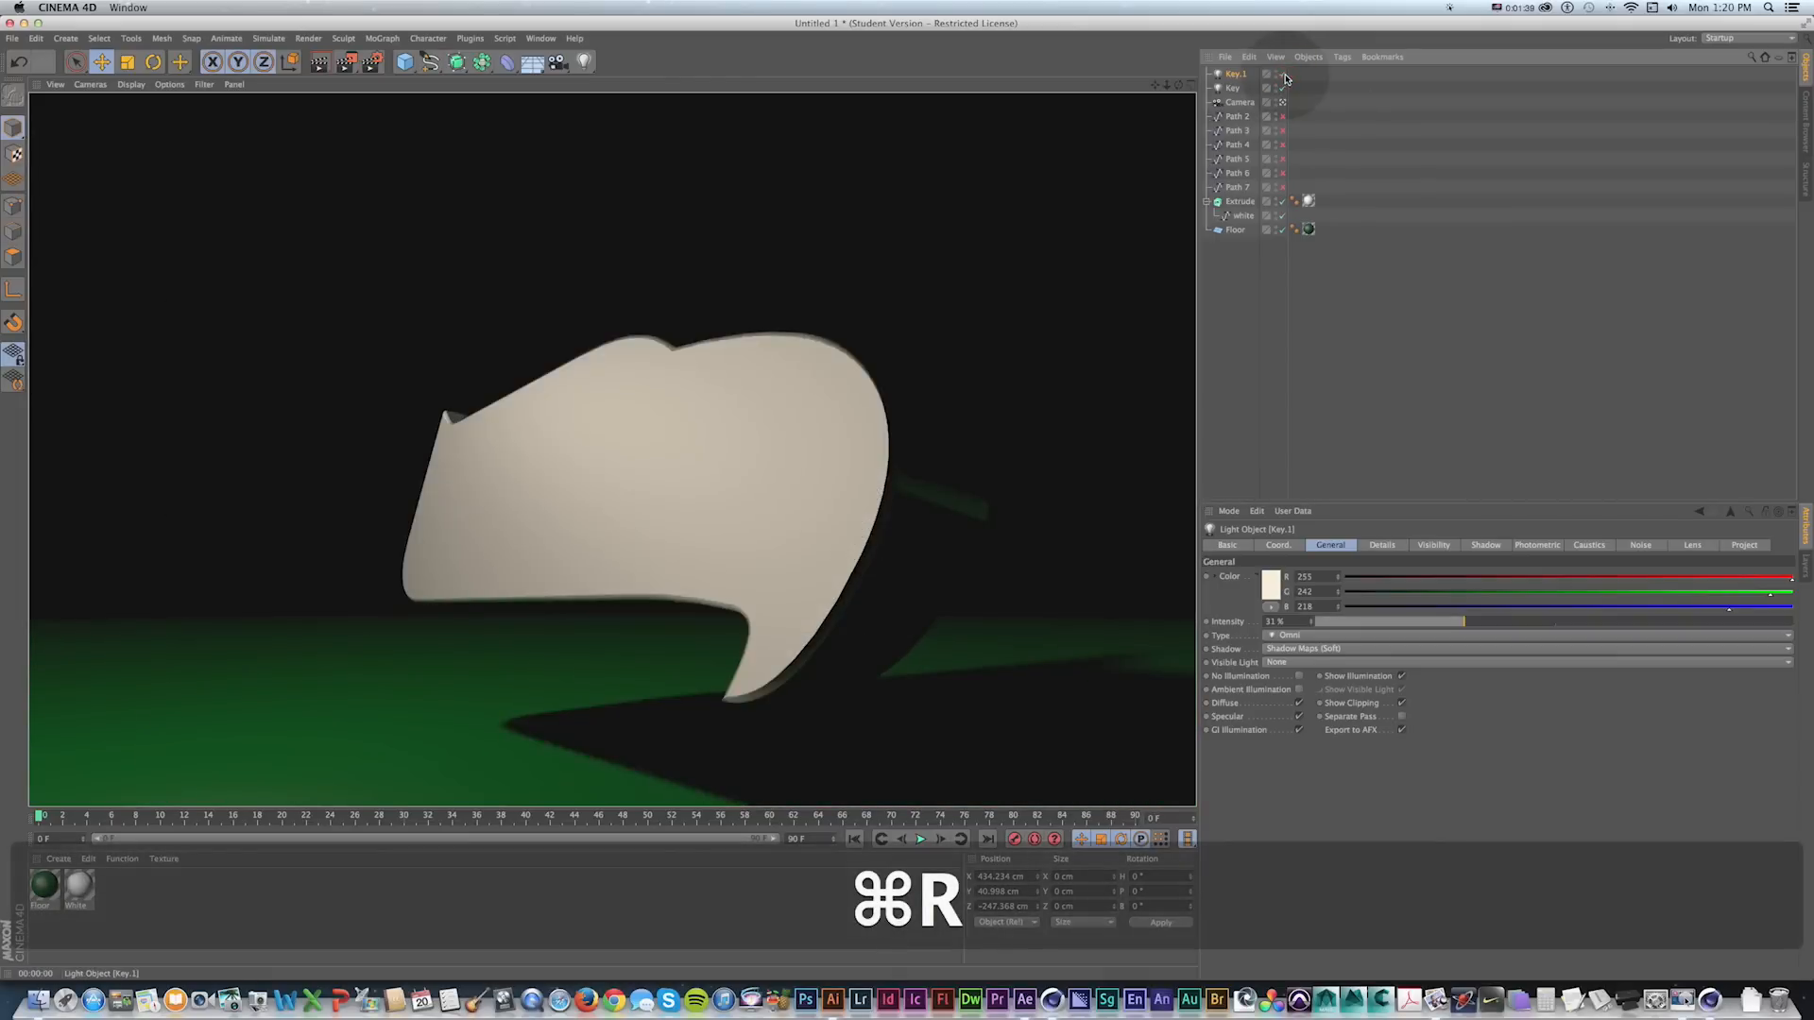
click(1284, 75)
key(super+r)
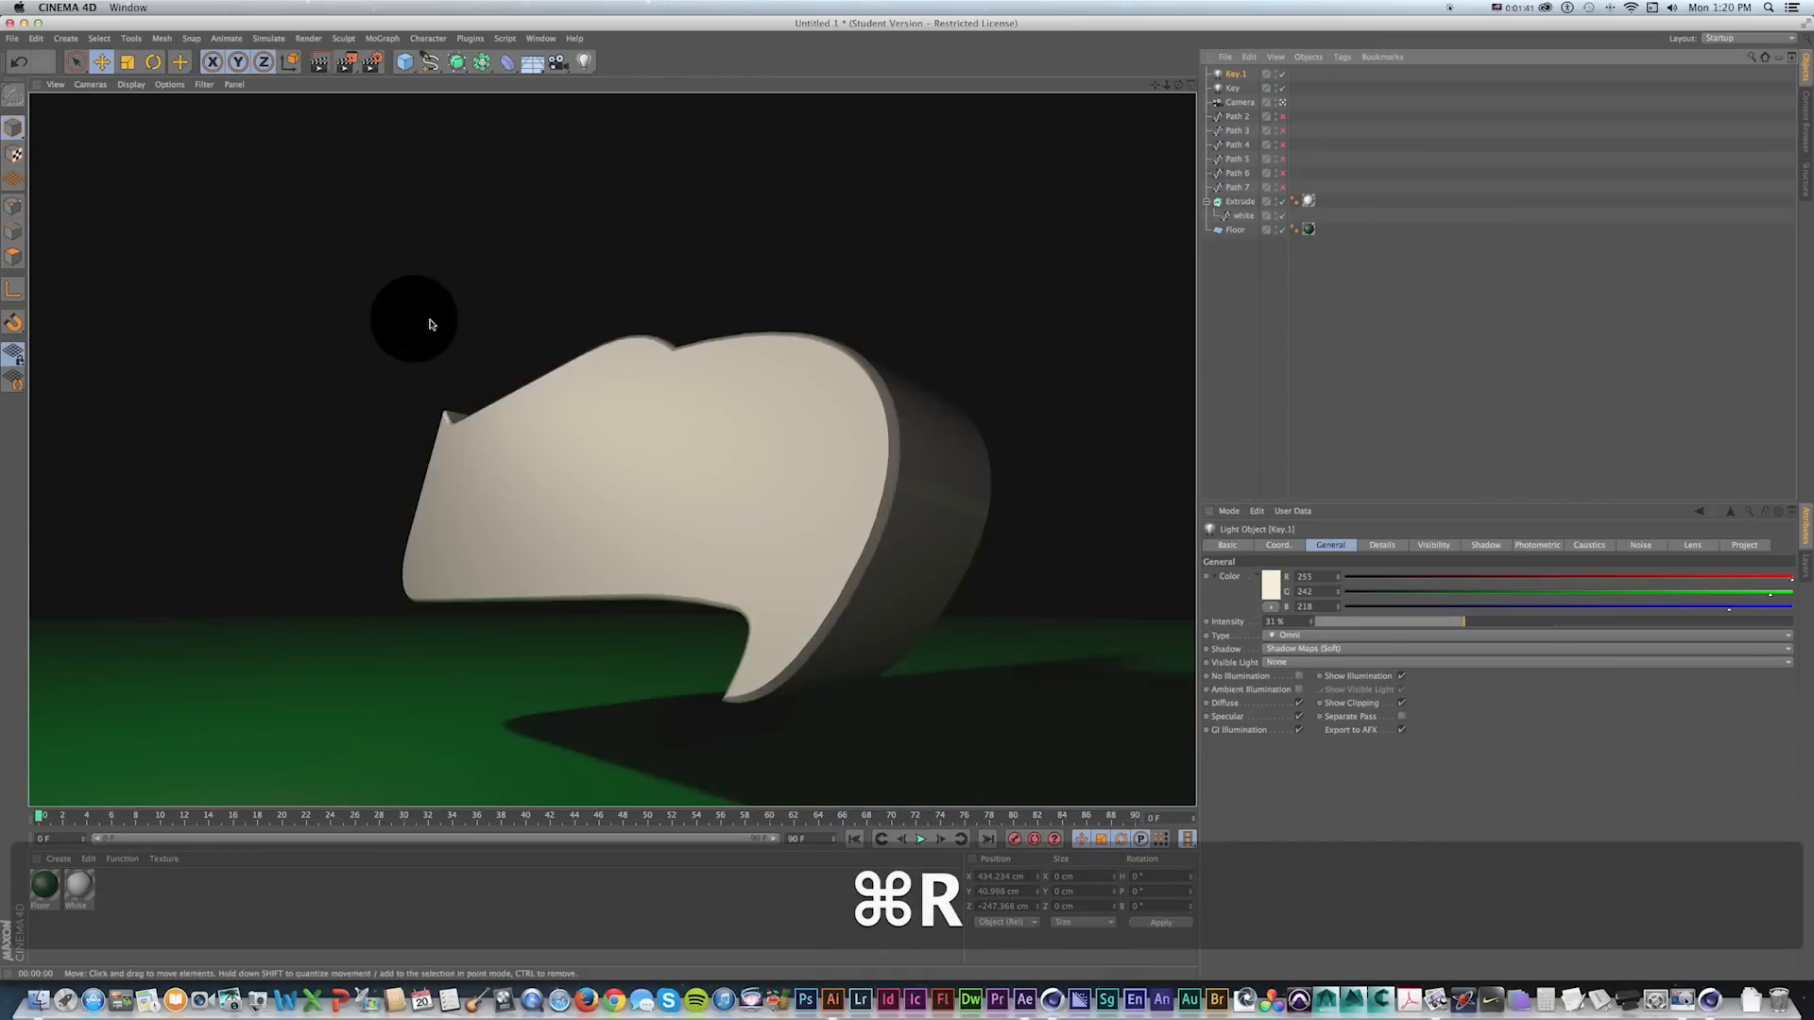
Leave the camera view, duplicate the Key.1 light, and move the copy to about X 479, Y 209, Z -78 cm.
click(1283, 103)
alt+drag(899, 413, 894, 530)
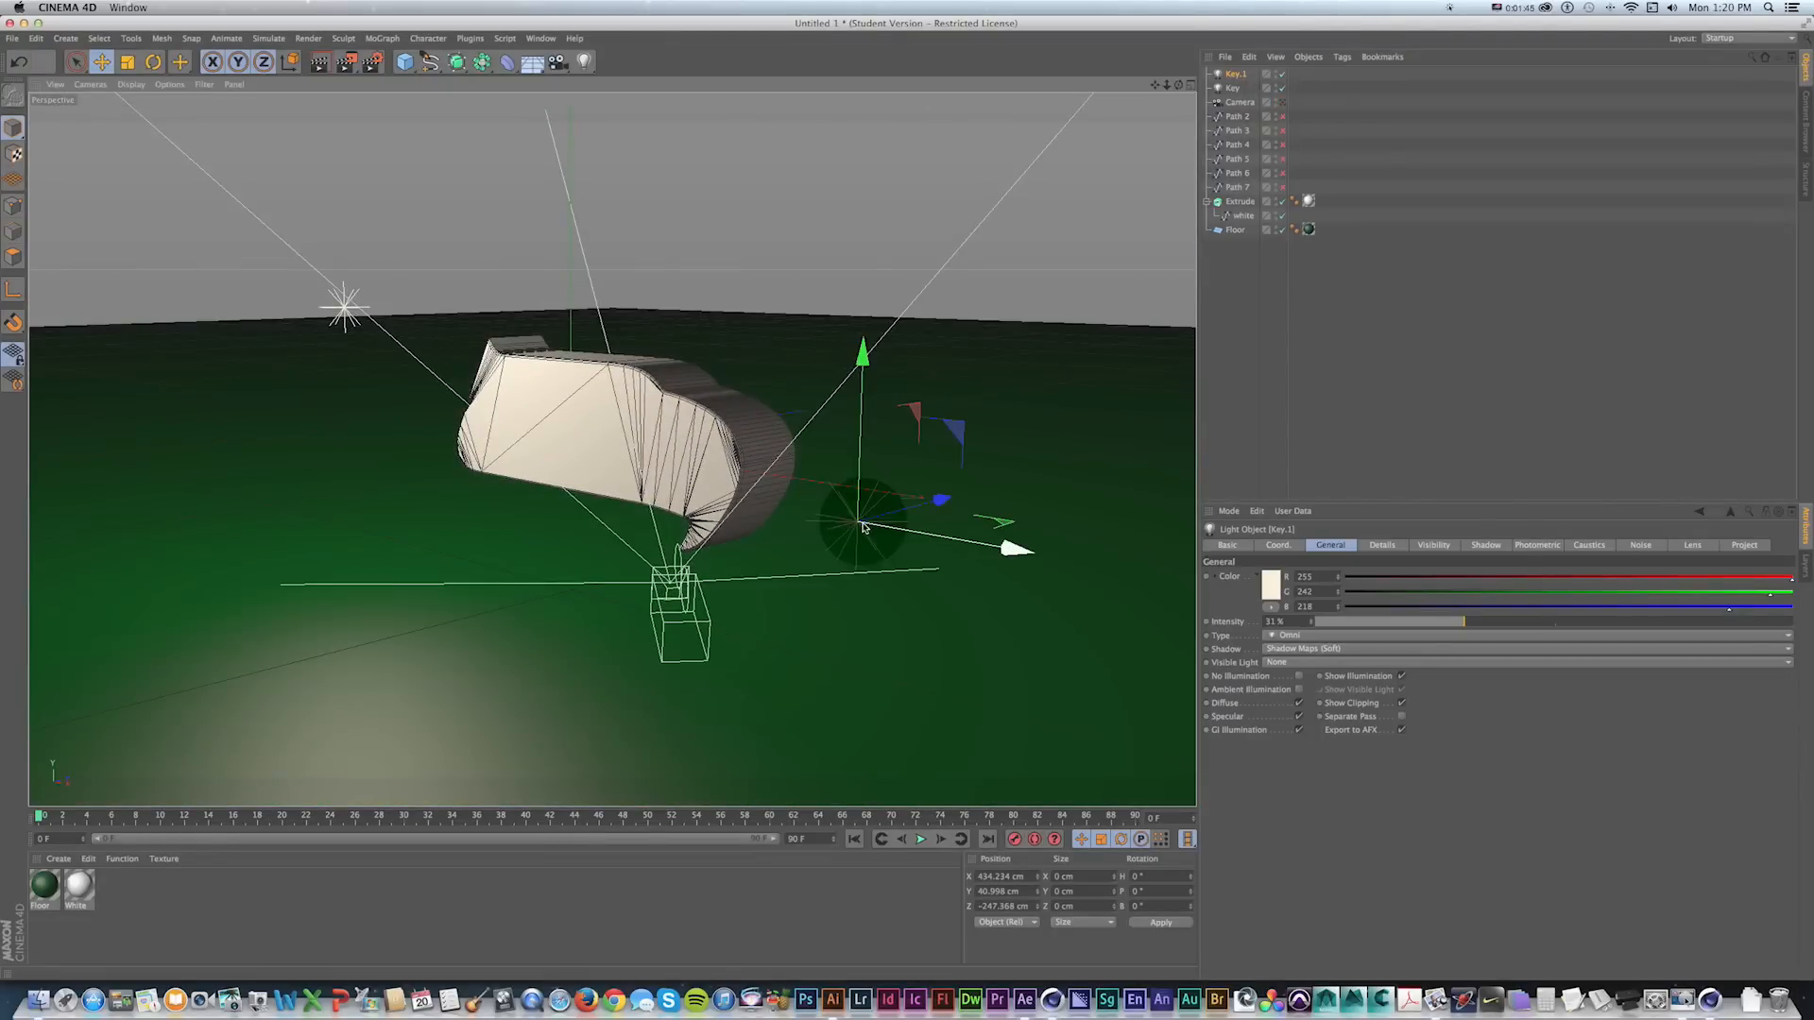
key(super+c)
key(super+v)
drag(947, 488, 826, 407)
key(1)
key(1)
drag(800, 535, 743, 592)
mouse_move(735, 729)
mouse_down()
mouse_move(961, 539)
mouse_move(992, 590)
mouse_move(981, 607)
mouse_move(678, 477)
mouse_move(903, 529)
mouse_up()
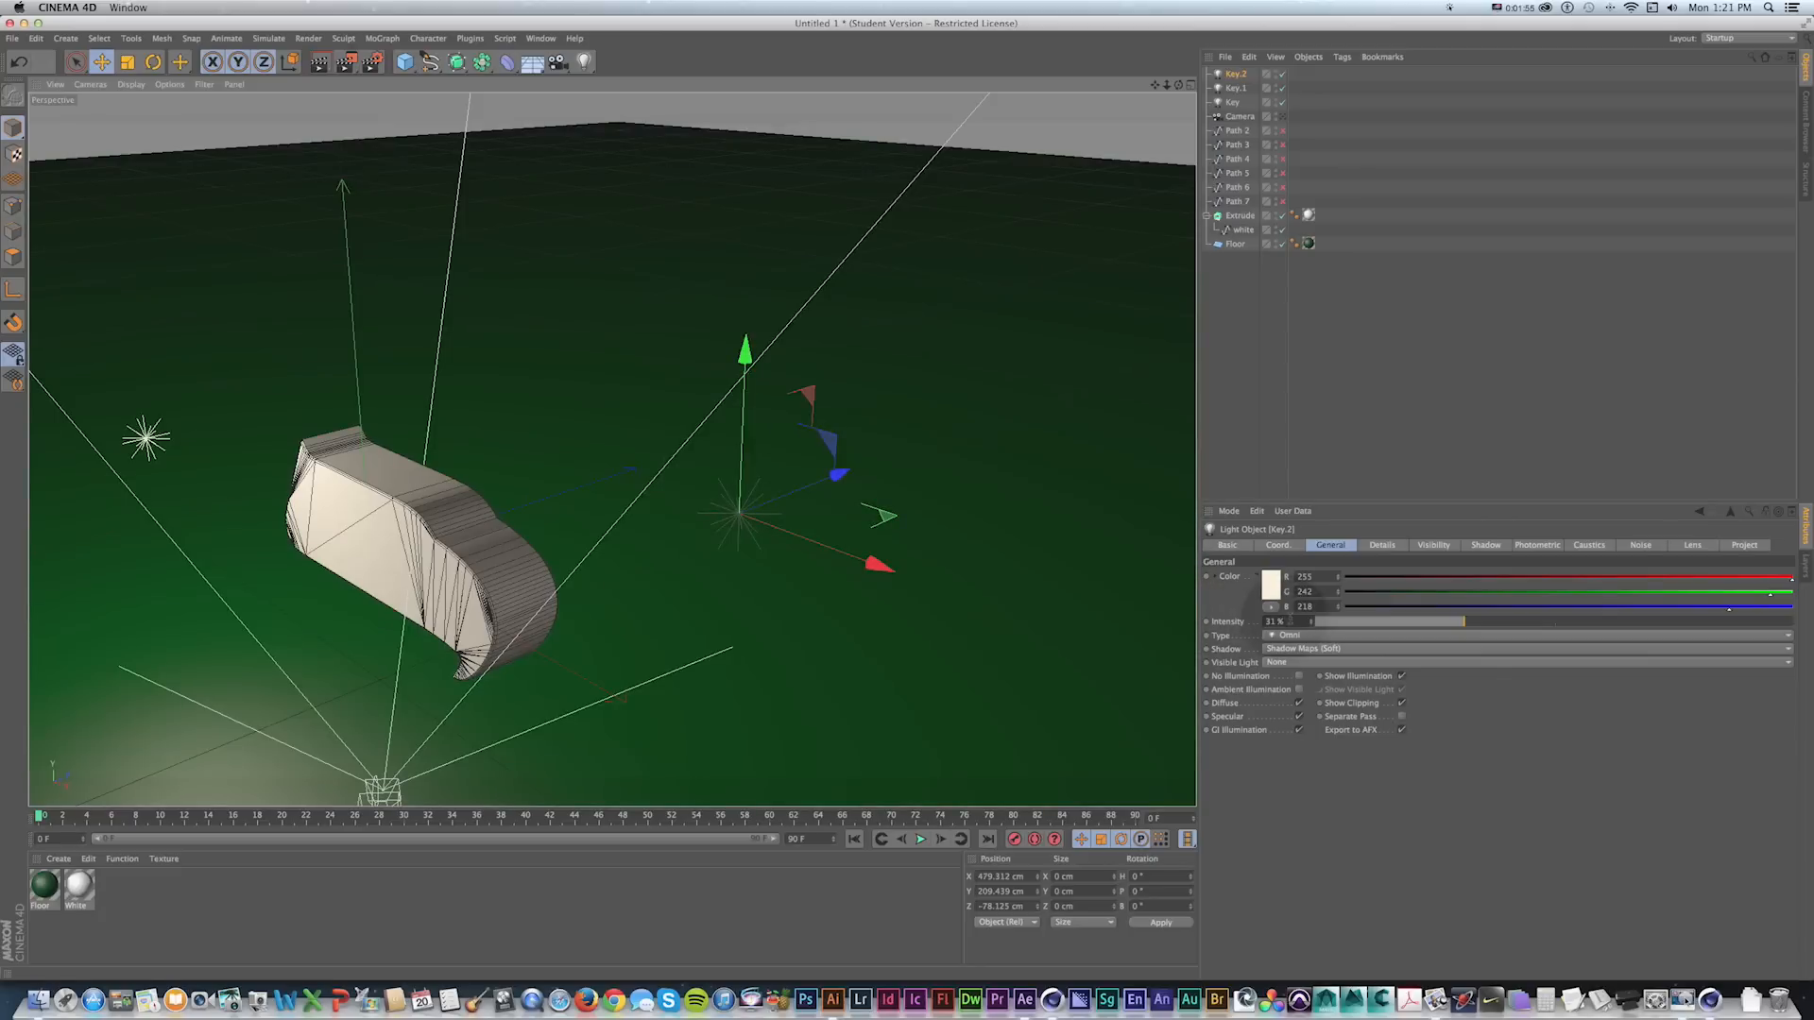
Give the Key.2 light a pale cyan colour (200, 255, 246) and set its intensity to 25%.
click(1314, 623)
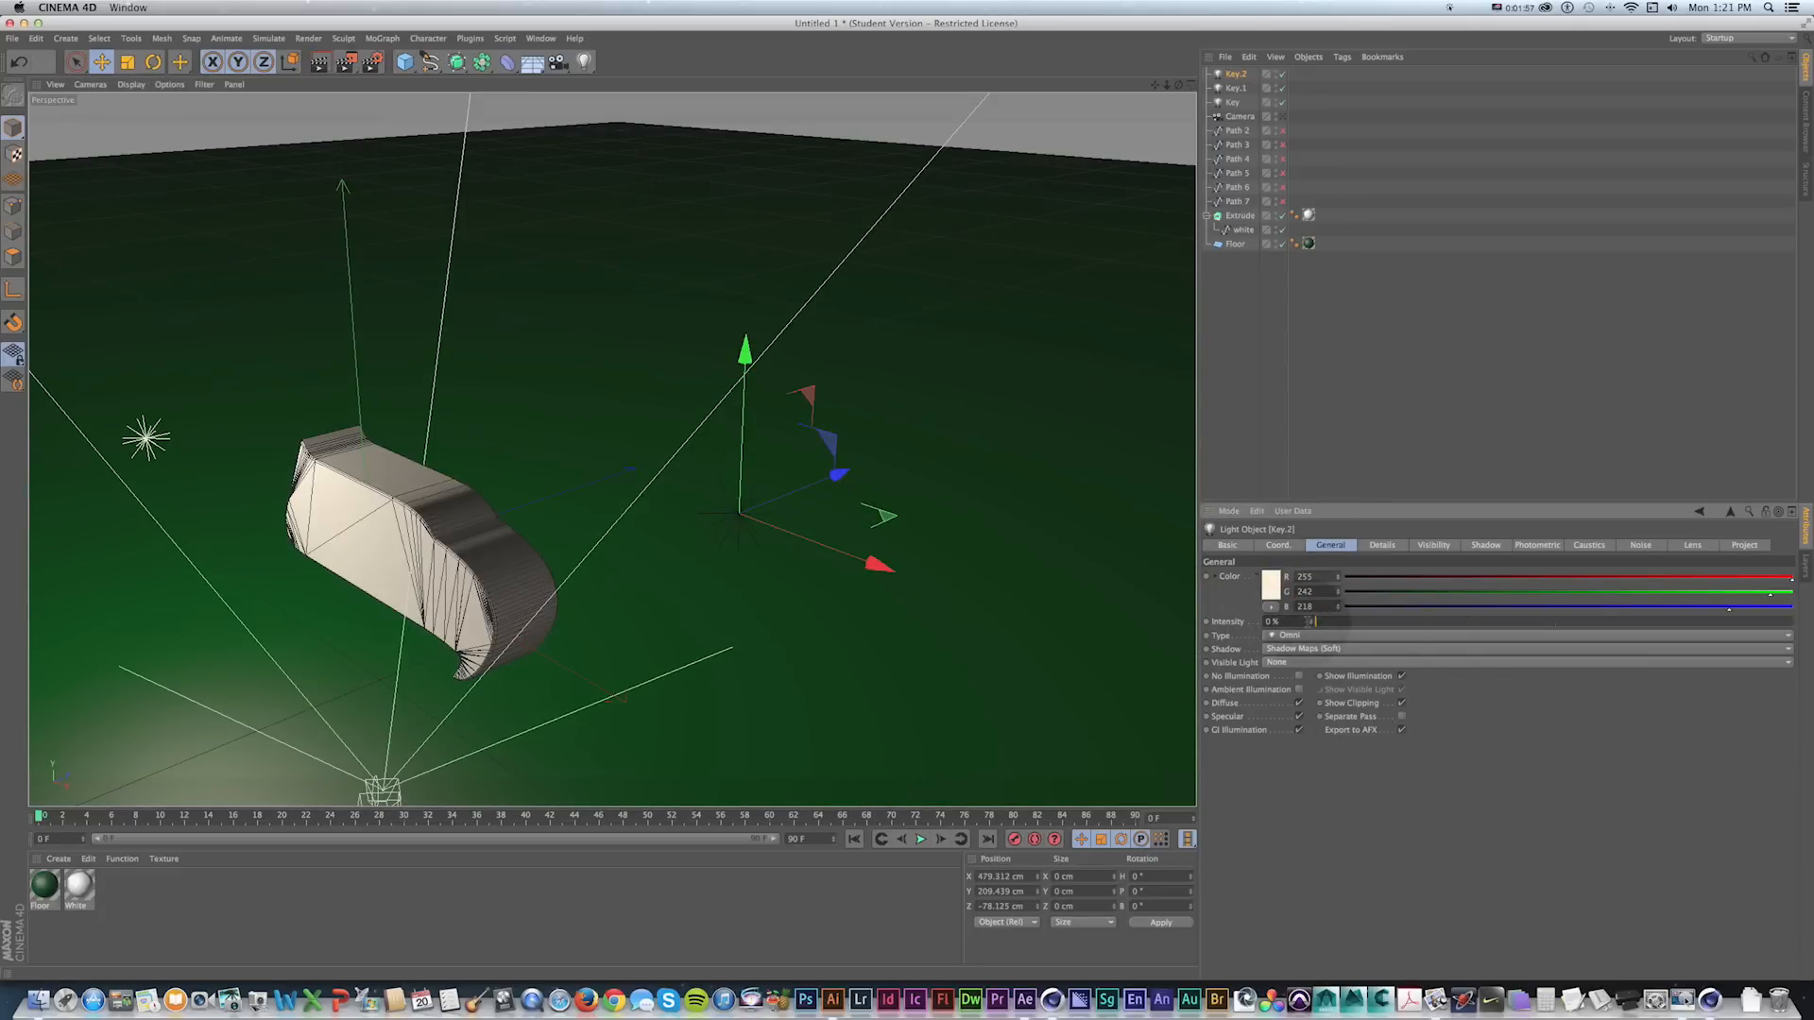
drag(1311, 622, 1310, 622)
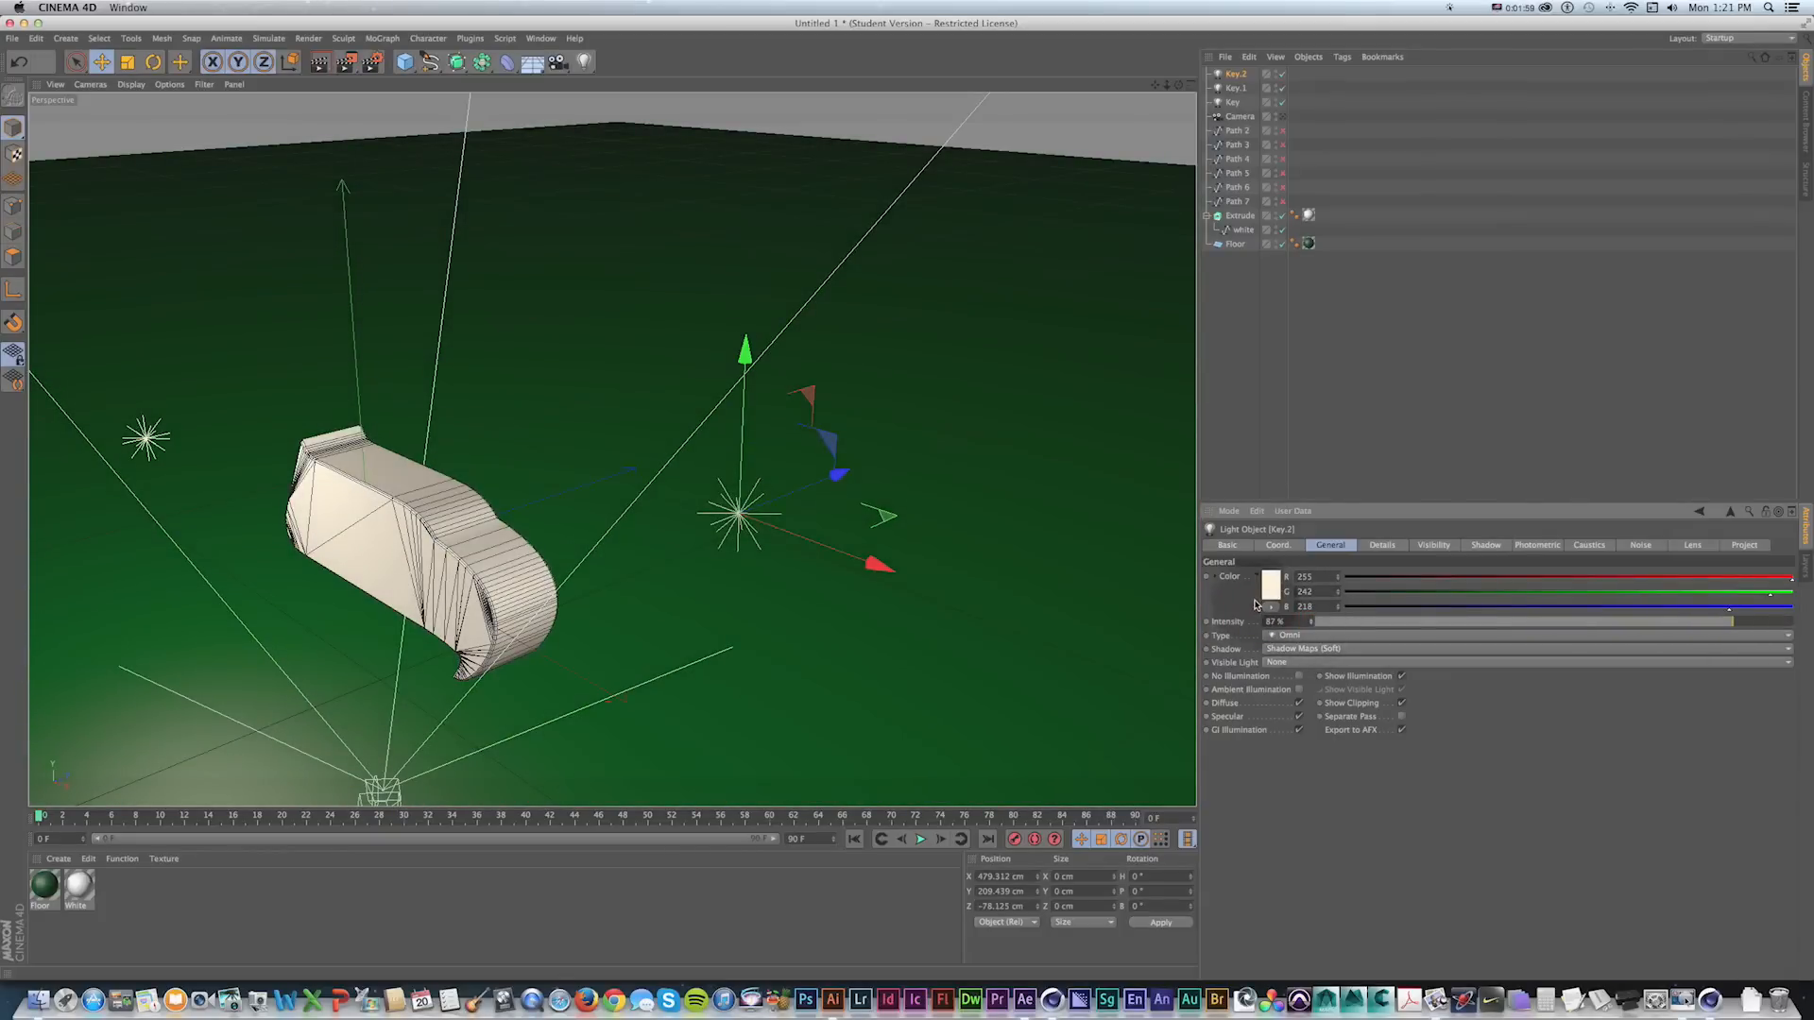
click(1270, 587)
drag(1298, 548, 1153, 550)
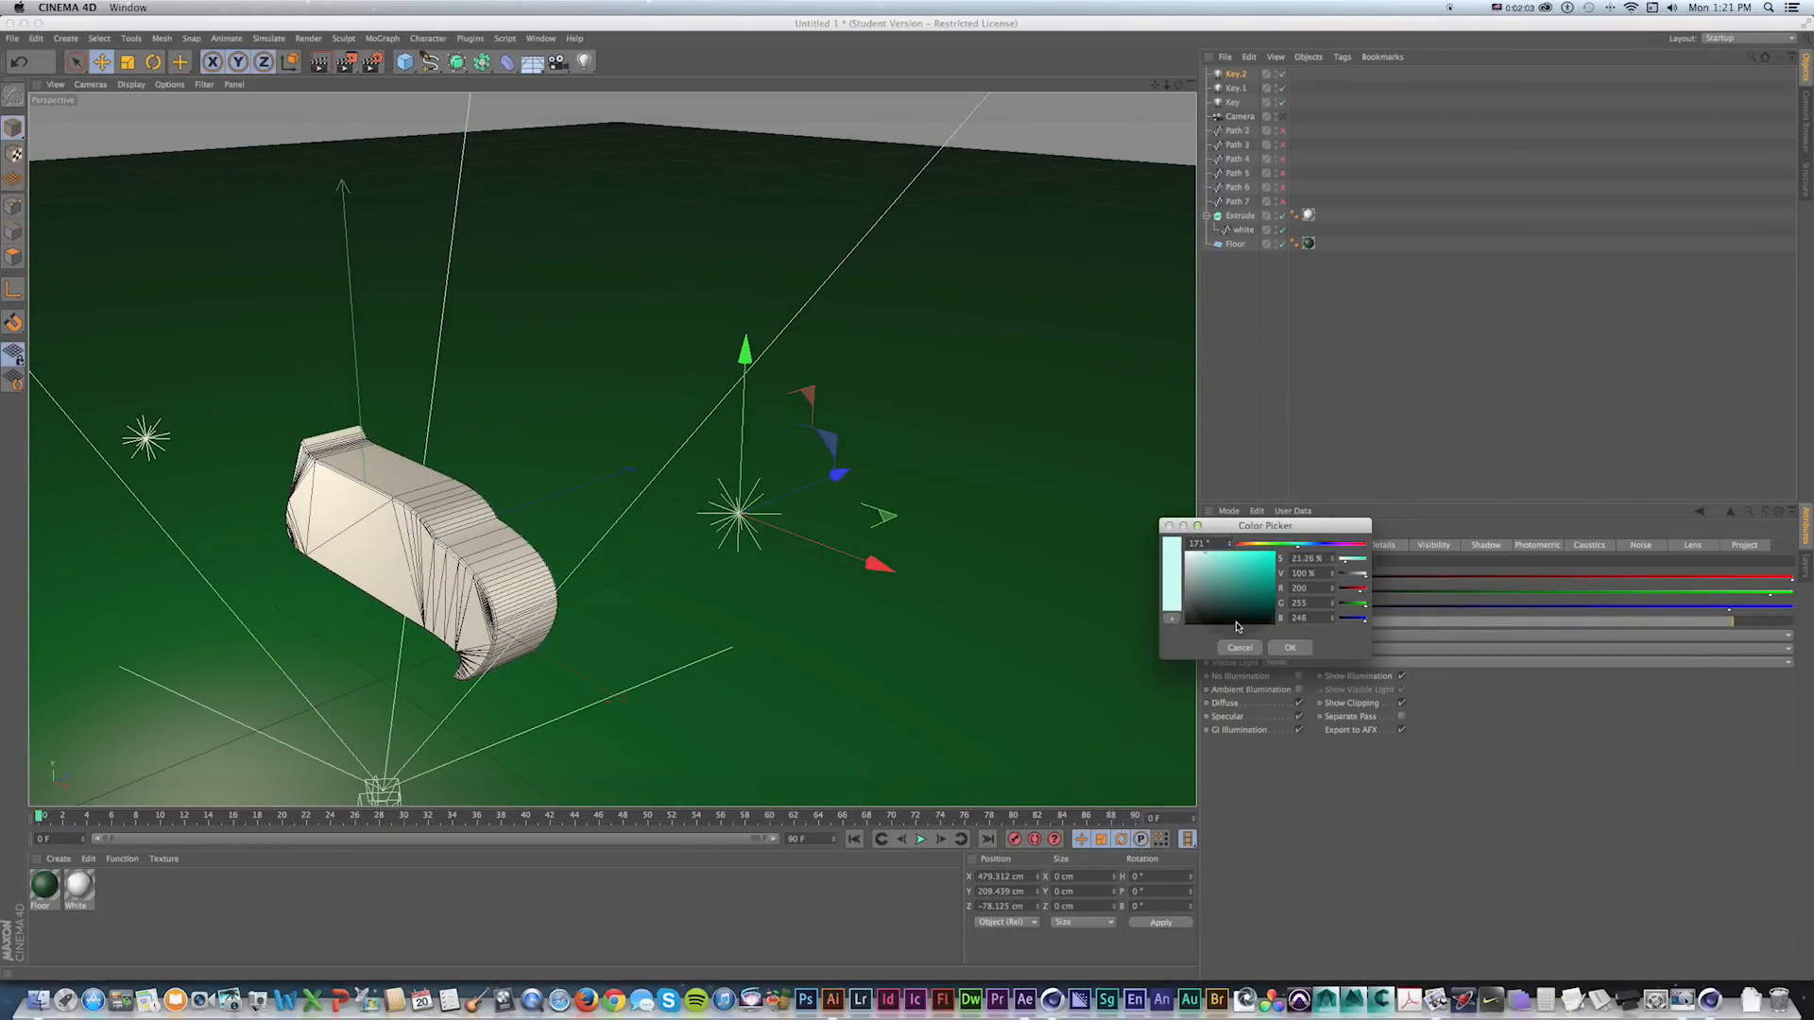
click(1290, 647)
click(1245, 619)
text(2)
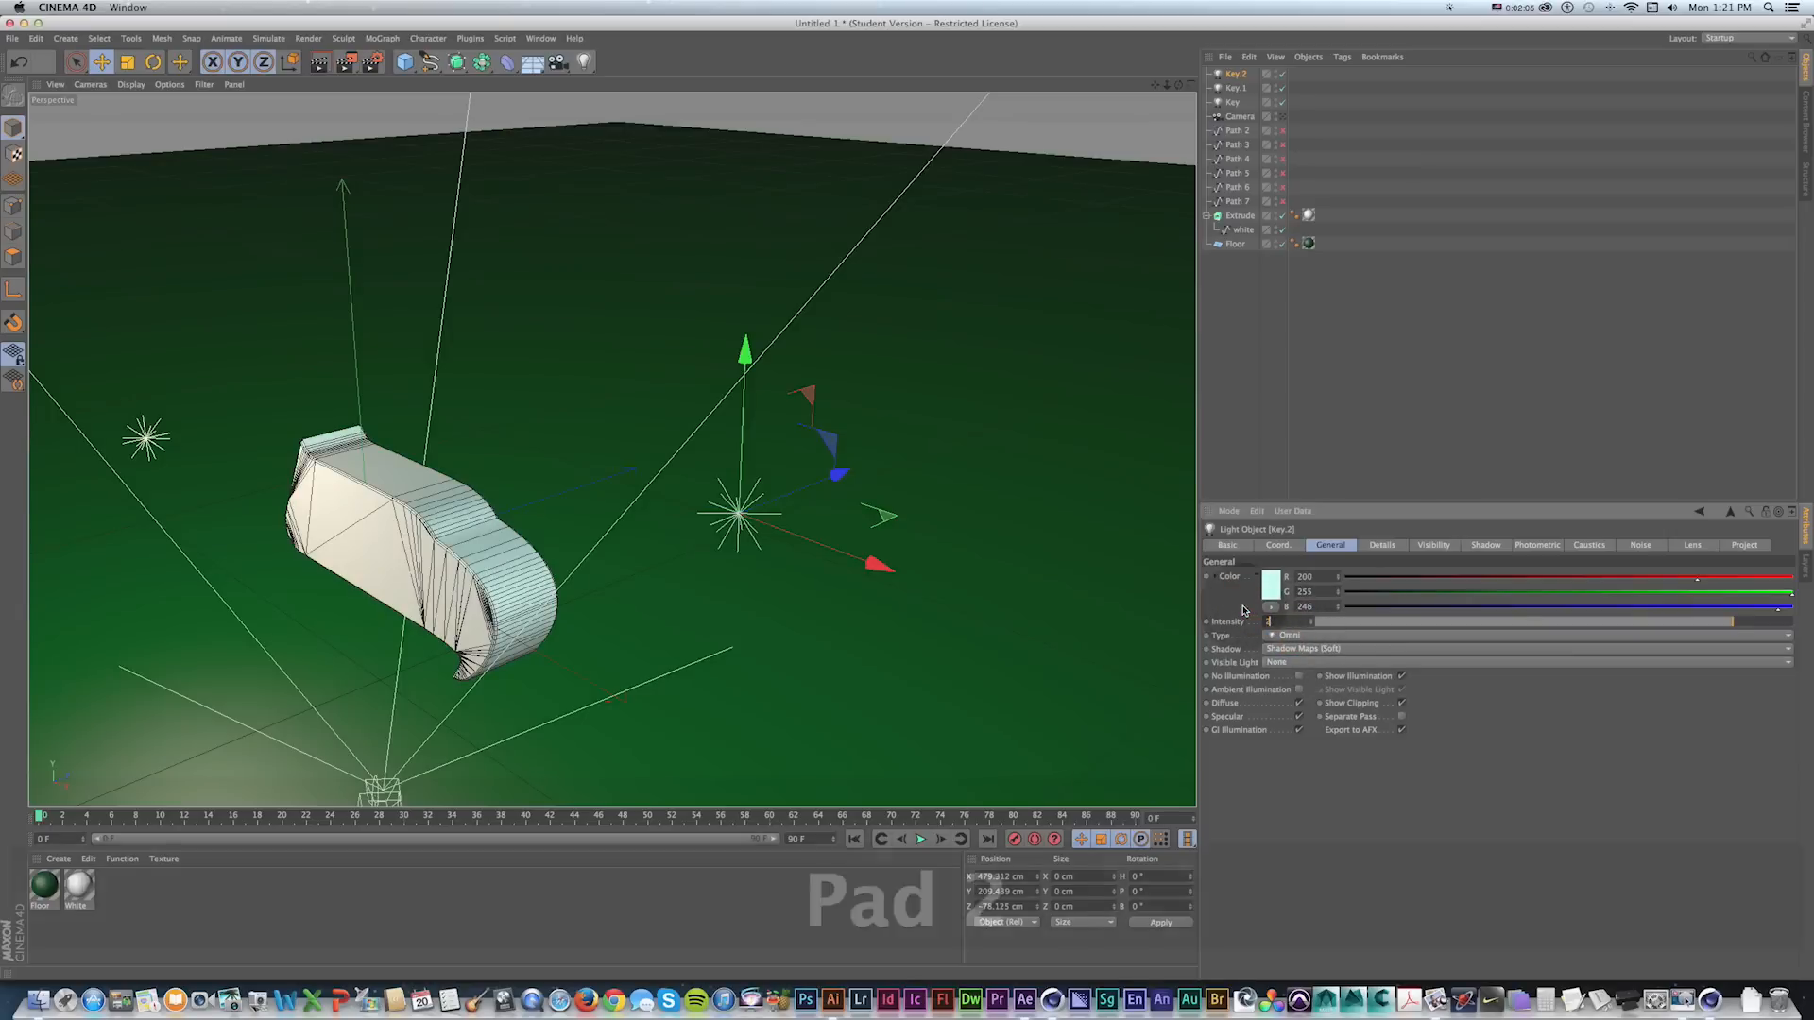
text(5)
key(Return)
Move the Key.2 light behind the logo to about X 15, Y 91, Z 179 cm.
alt+drag(701, 519, 775, 486)
drag(1153, 288, 794, 284)
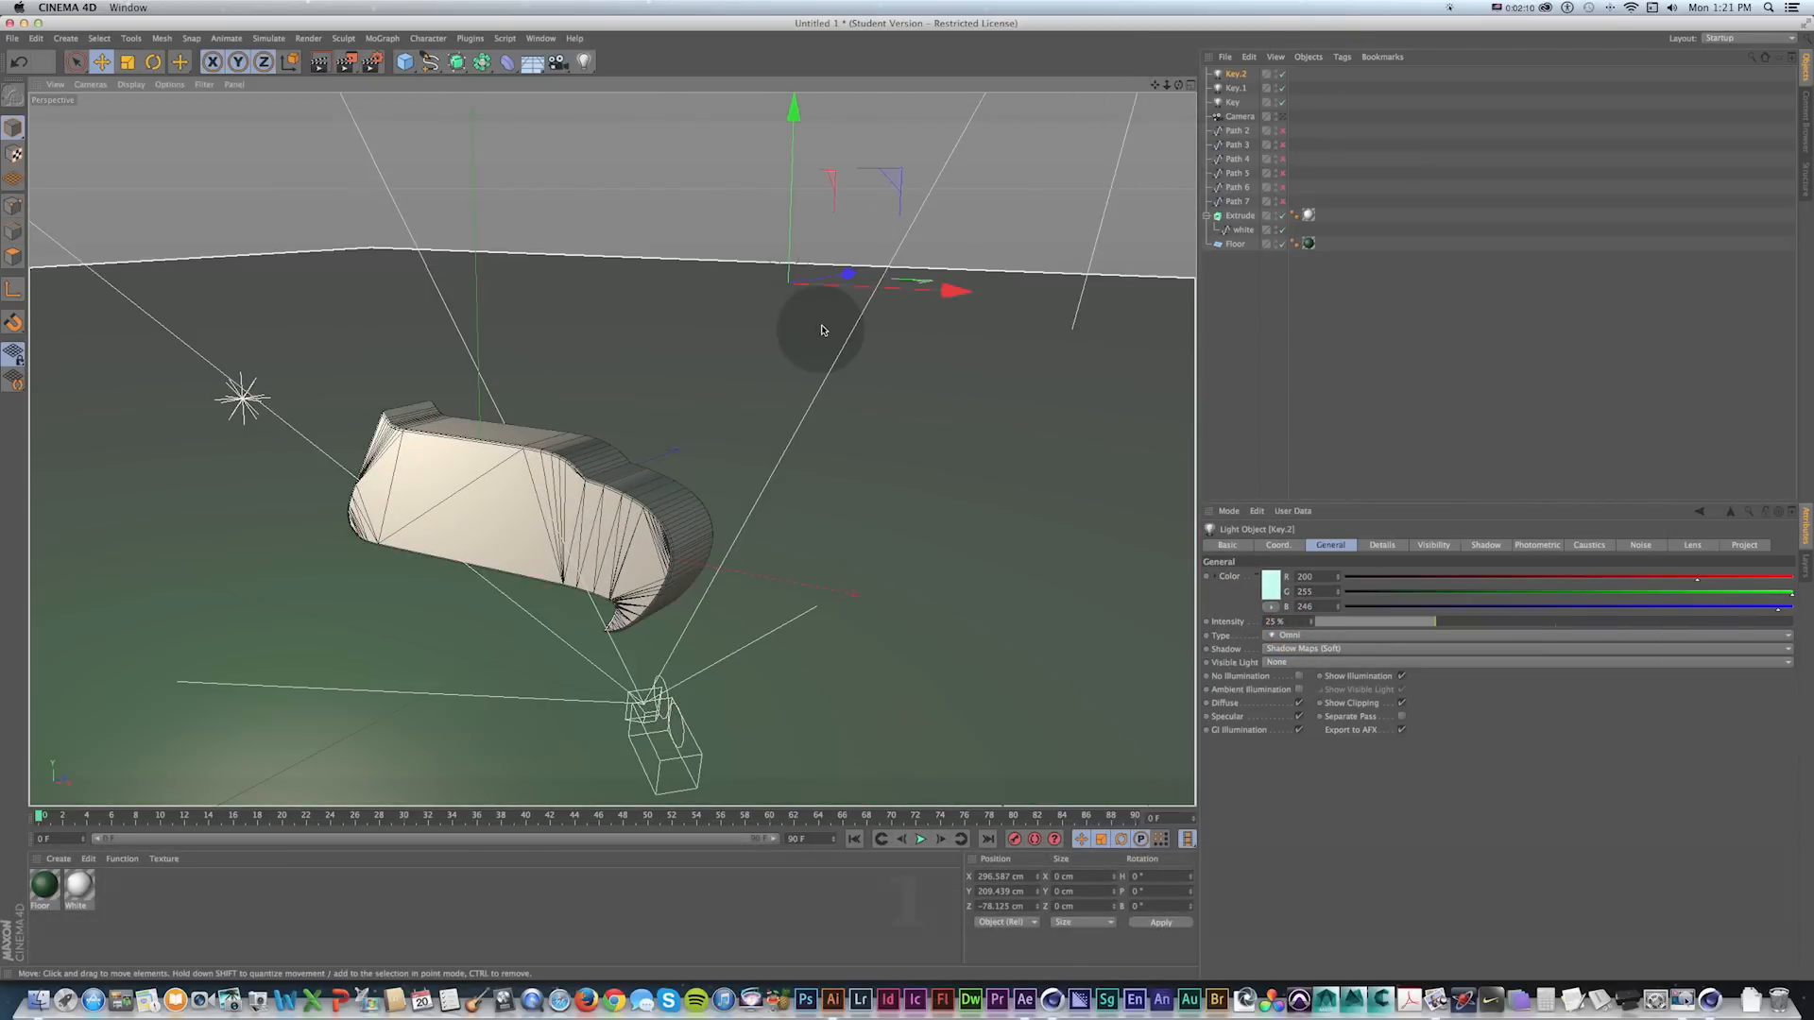
key(1)
mouse_move(820, 327)
mouse_down()
mouse_move(806, 360)
mouse_move(831, 357)
mouse_move(757, 519)
mouse_move(767, 488)
mouse_up()
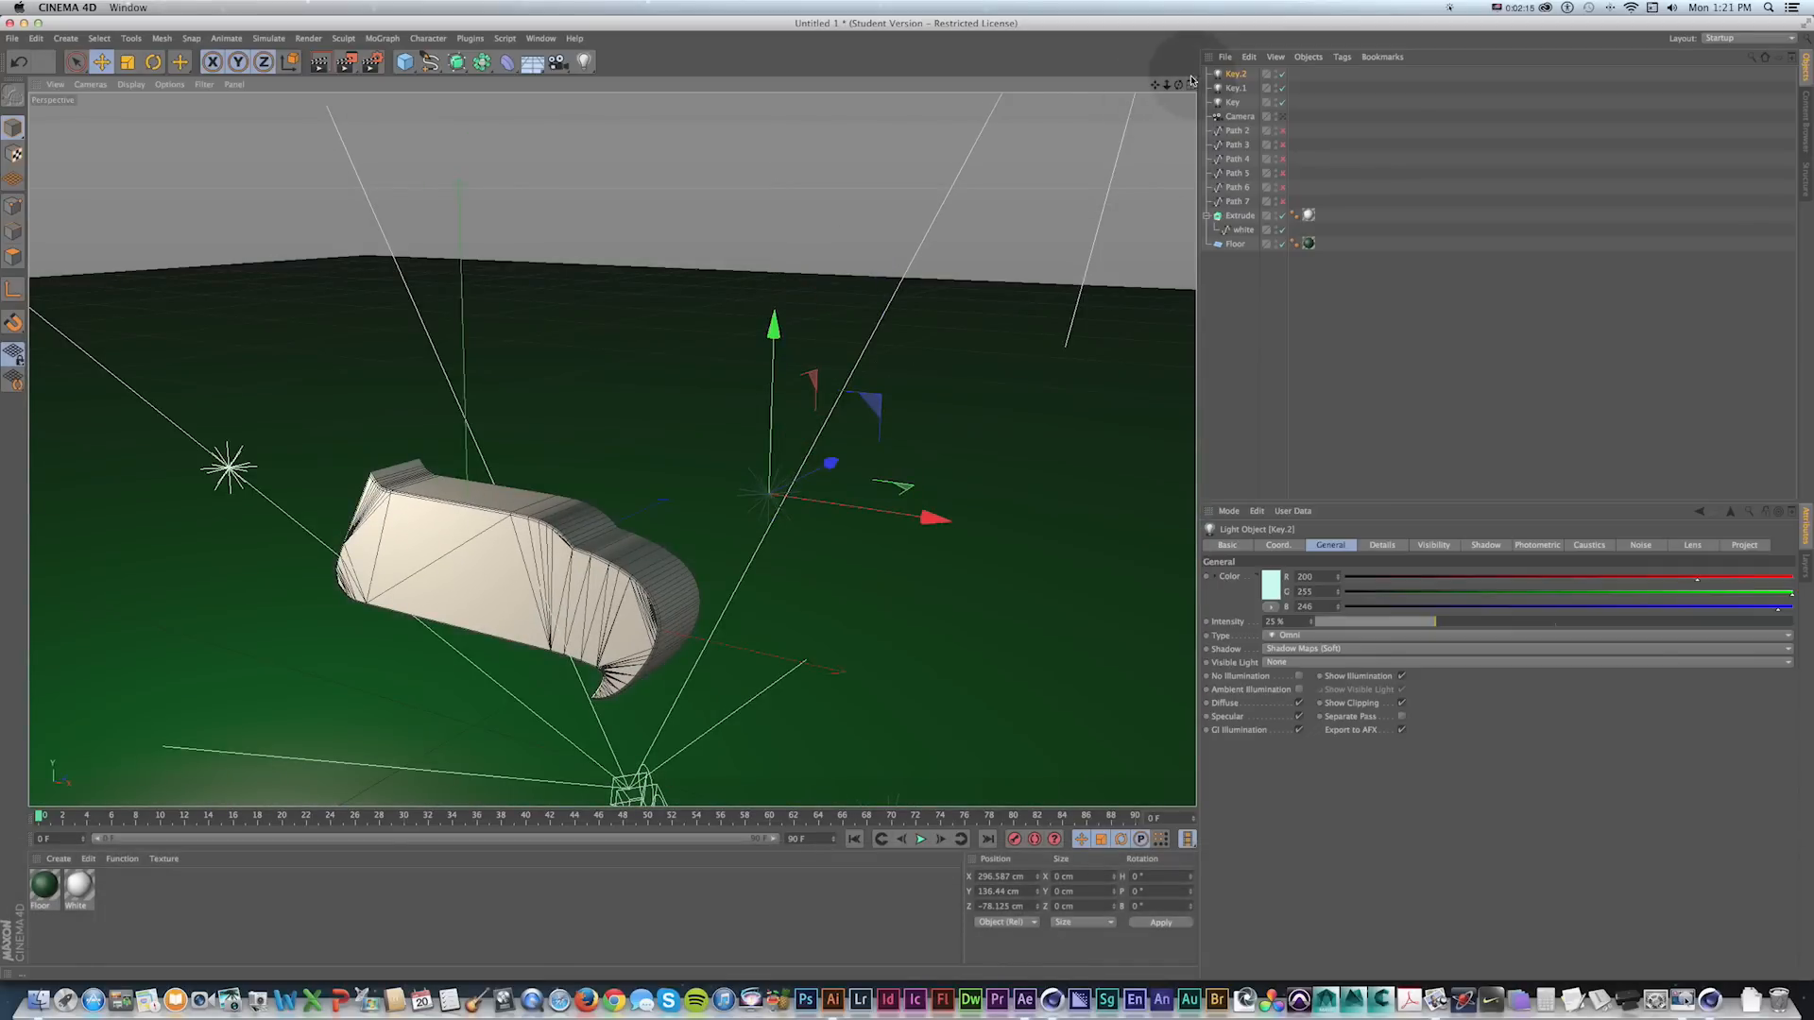
click(1190, 84)
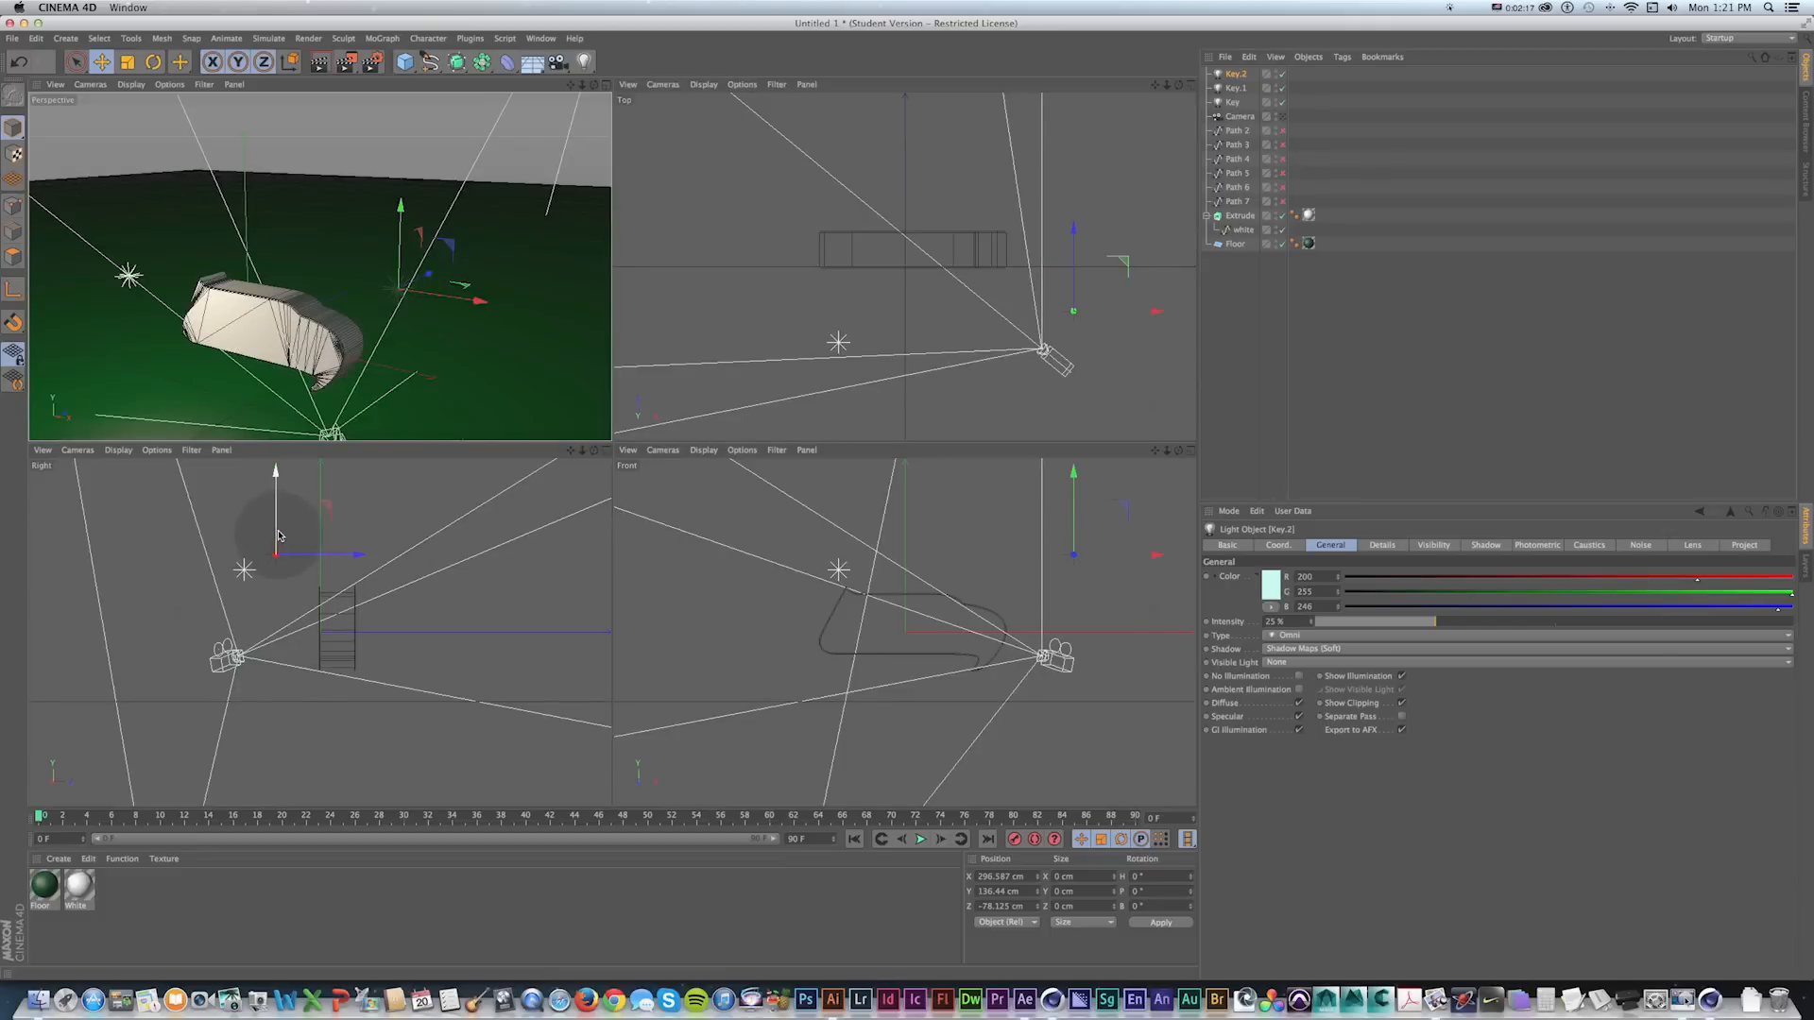
drag(275, 531, 277, 566)
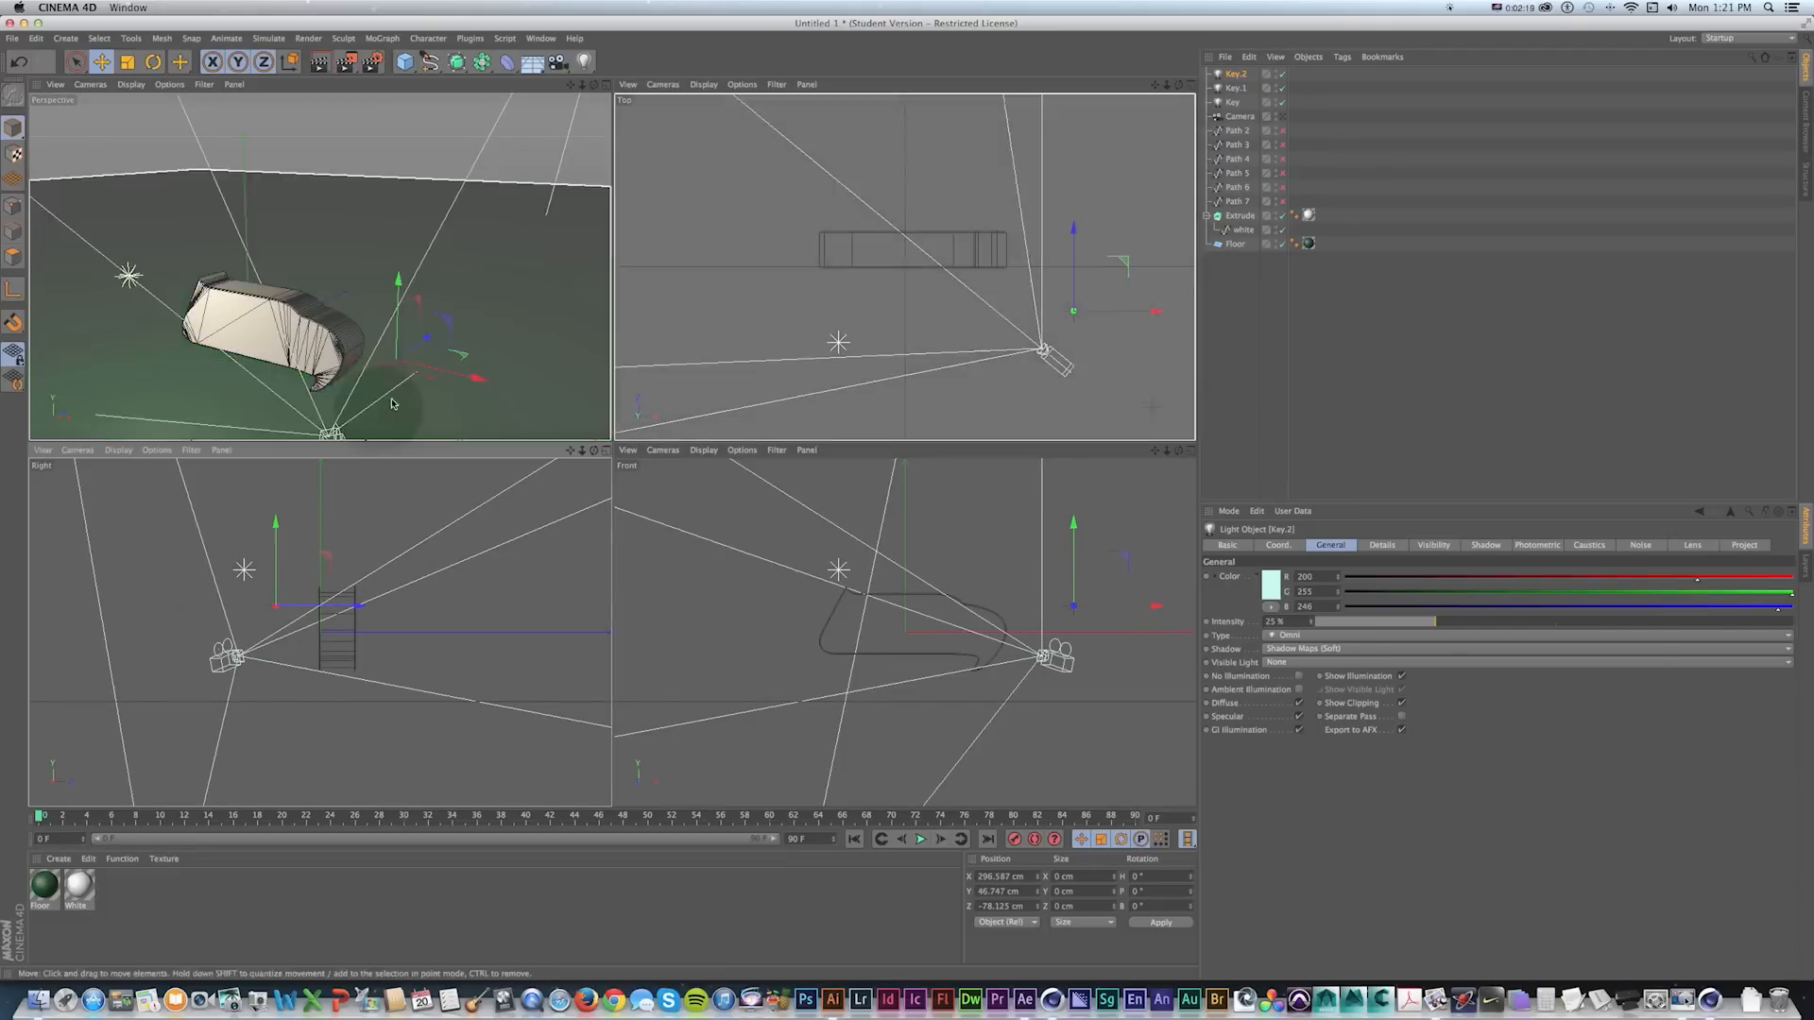
drag(421, 364, 387, 303)
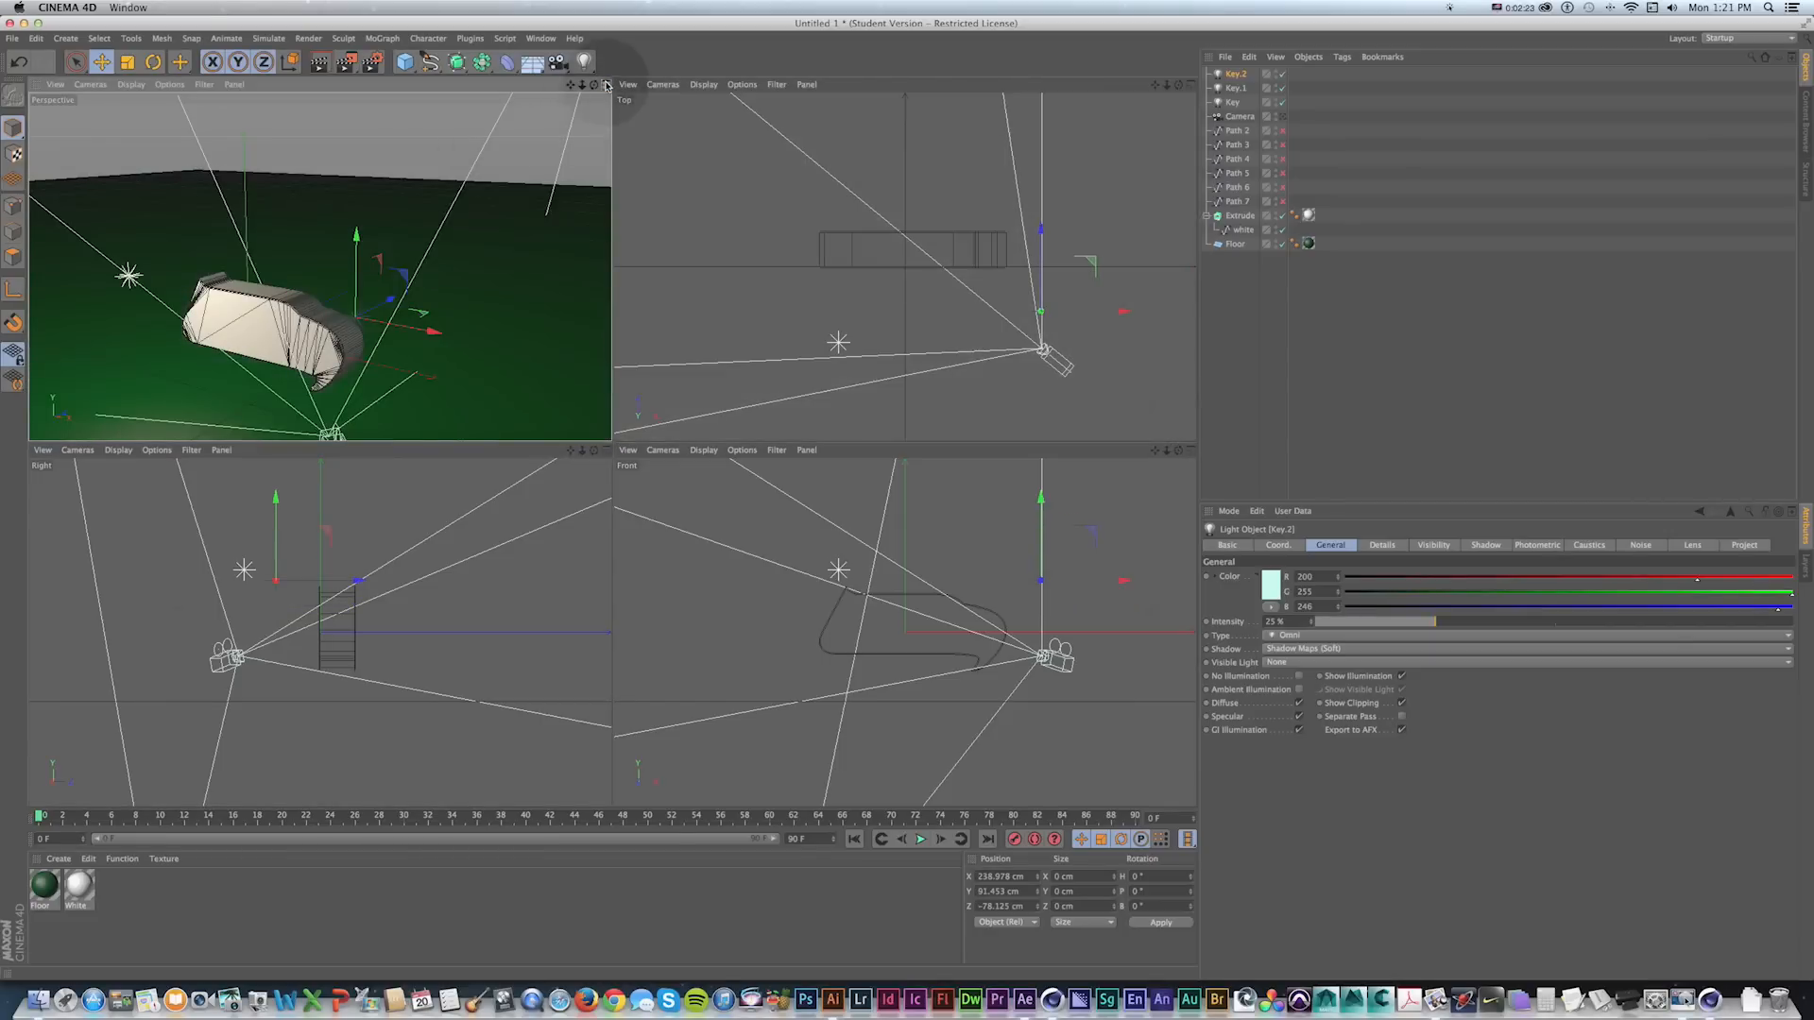
click(607, 85)
alt+drag(655, 419, 619, 437)
drag(504, 583, 608, 550)
drag(369, 602, 729, 298)
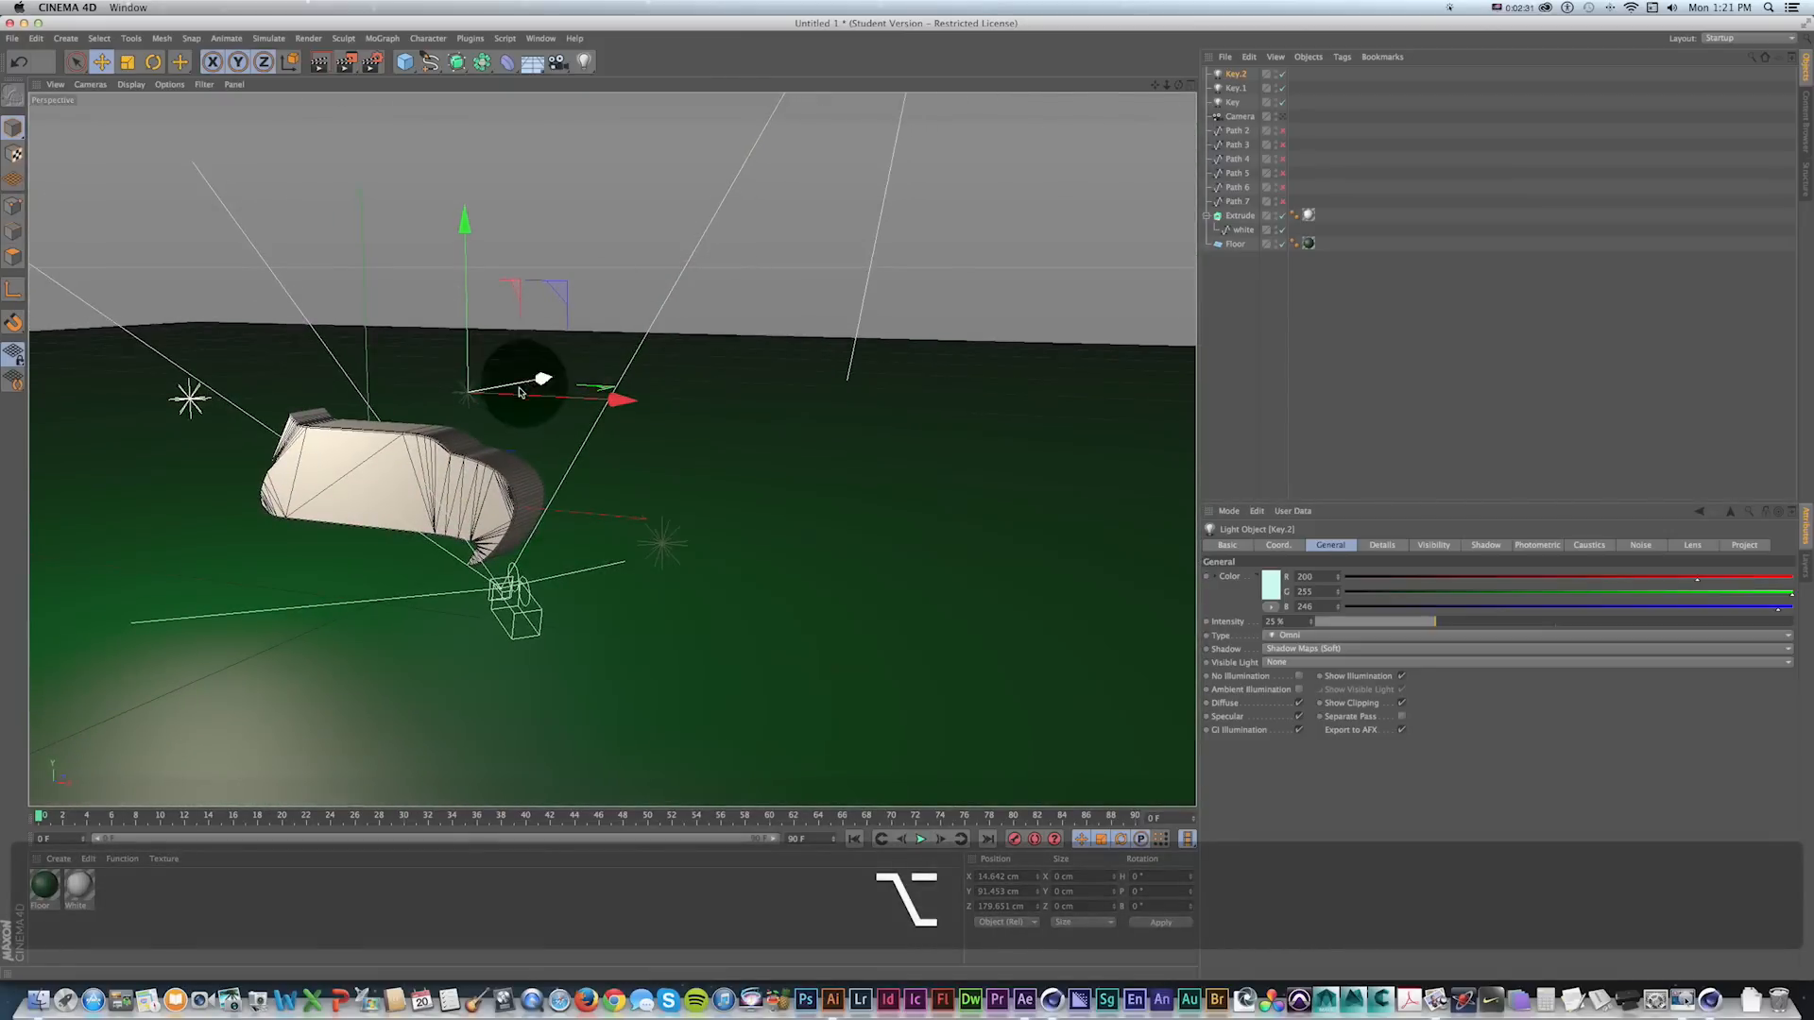
Set the Key.2 light's intensity to 81% and shadow to None, and shift it to about X 166, Y 108 cm behind the logo.
drag(518, 396, 479, 392)
drag(1310, 621, 474, 372)
click(1294, 649)
click(1285, 649)
drag(541, 413, 583, 350)
Return to the camera view, and rename the Key.1 light Fill and the Key.2 light Rim.
click(1282, 116)
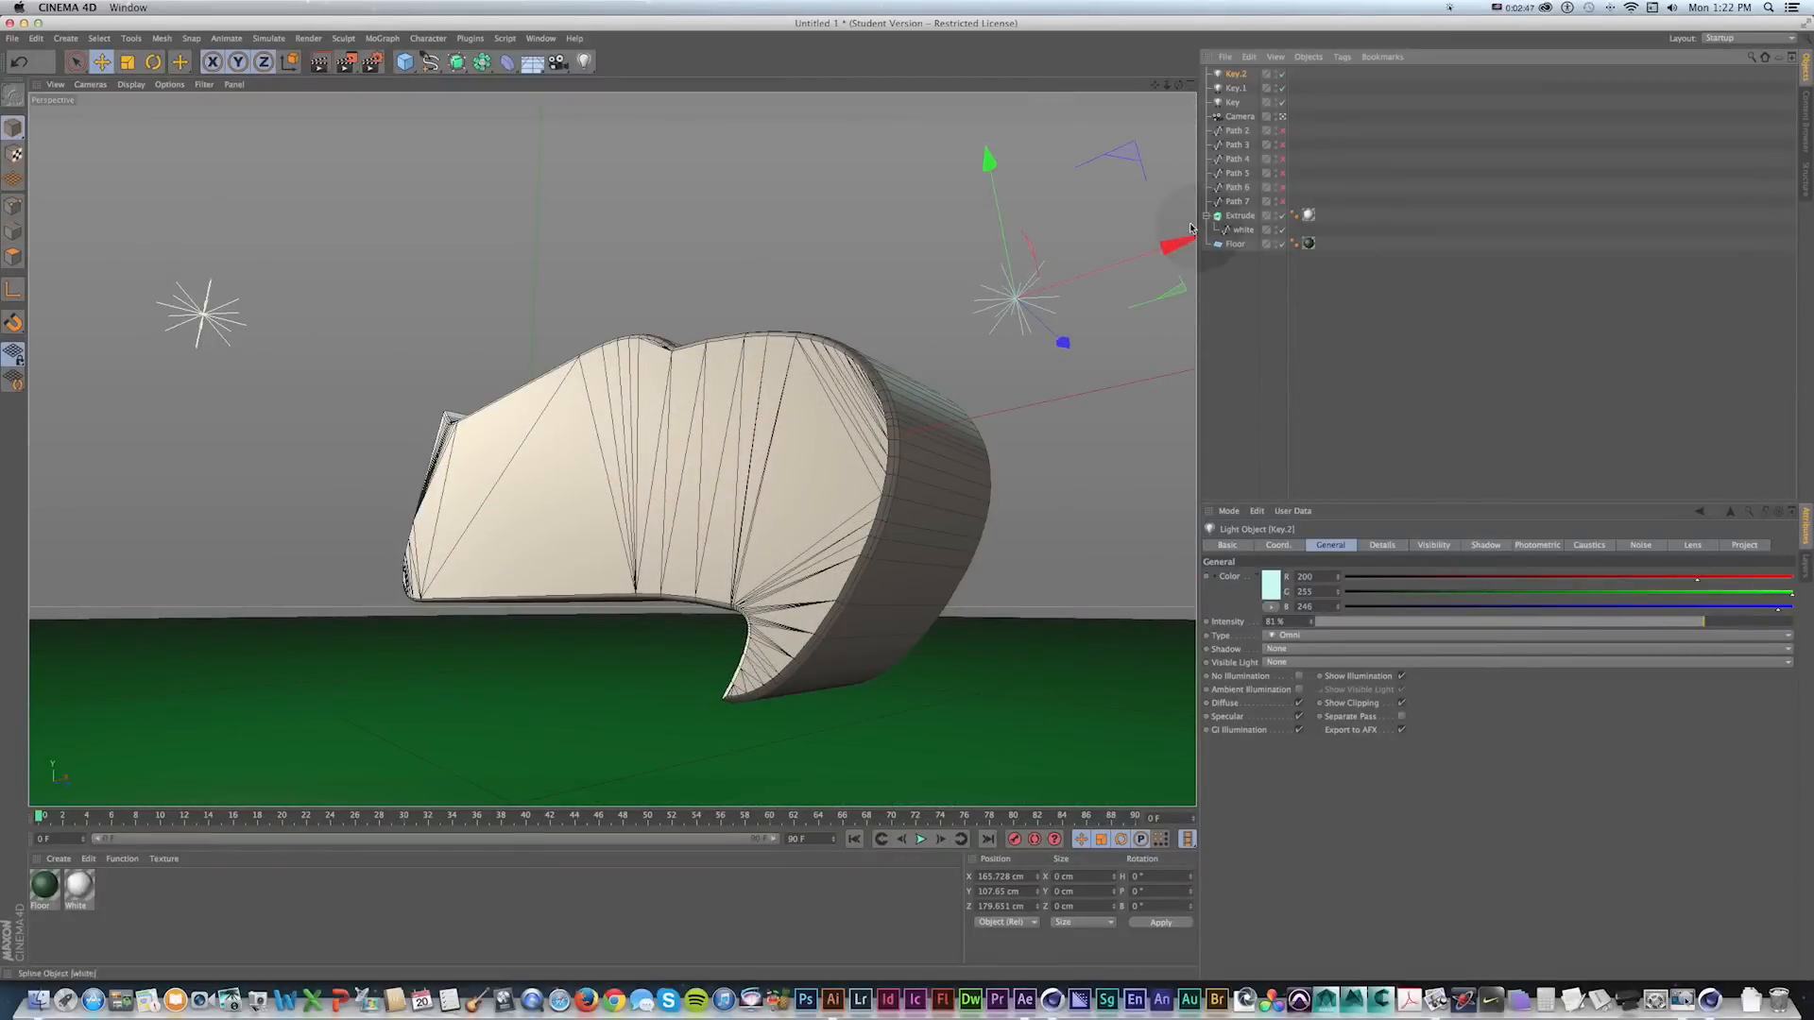
double_click(1235, 88)
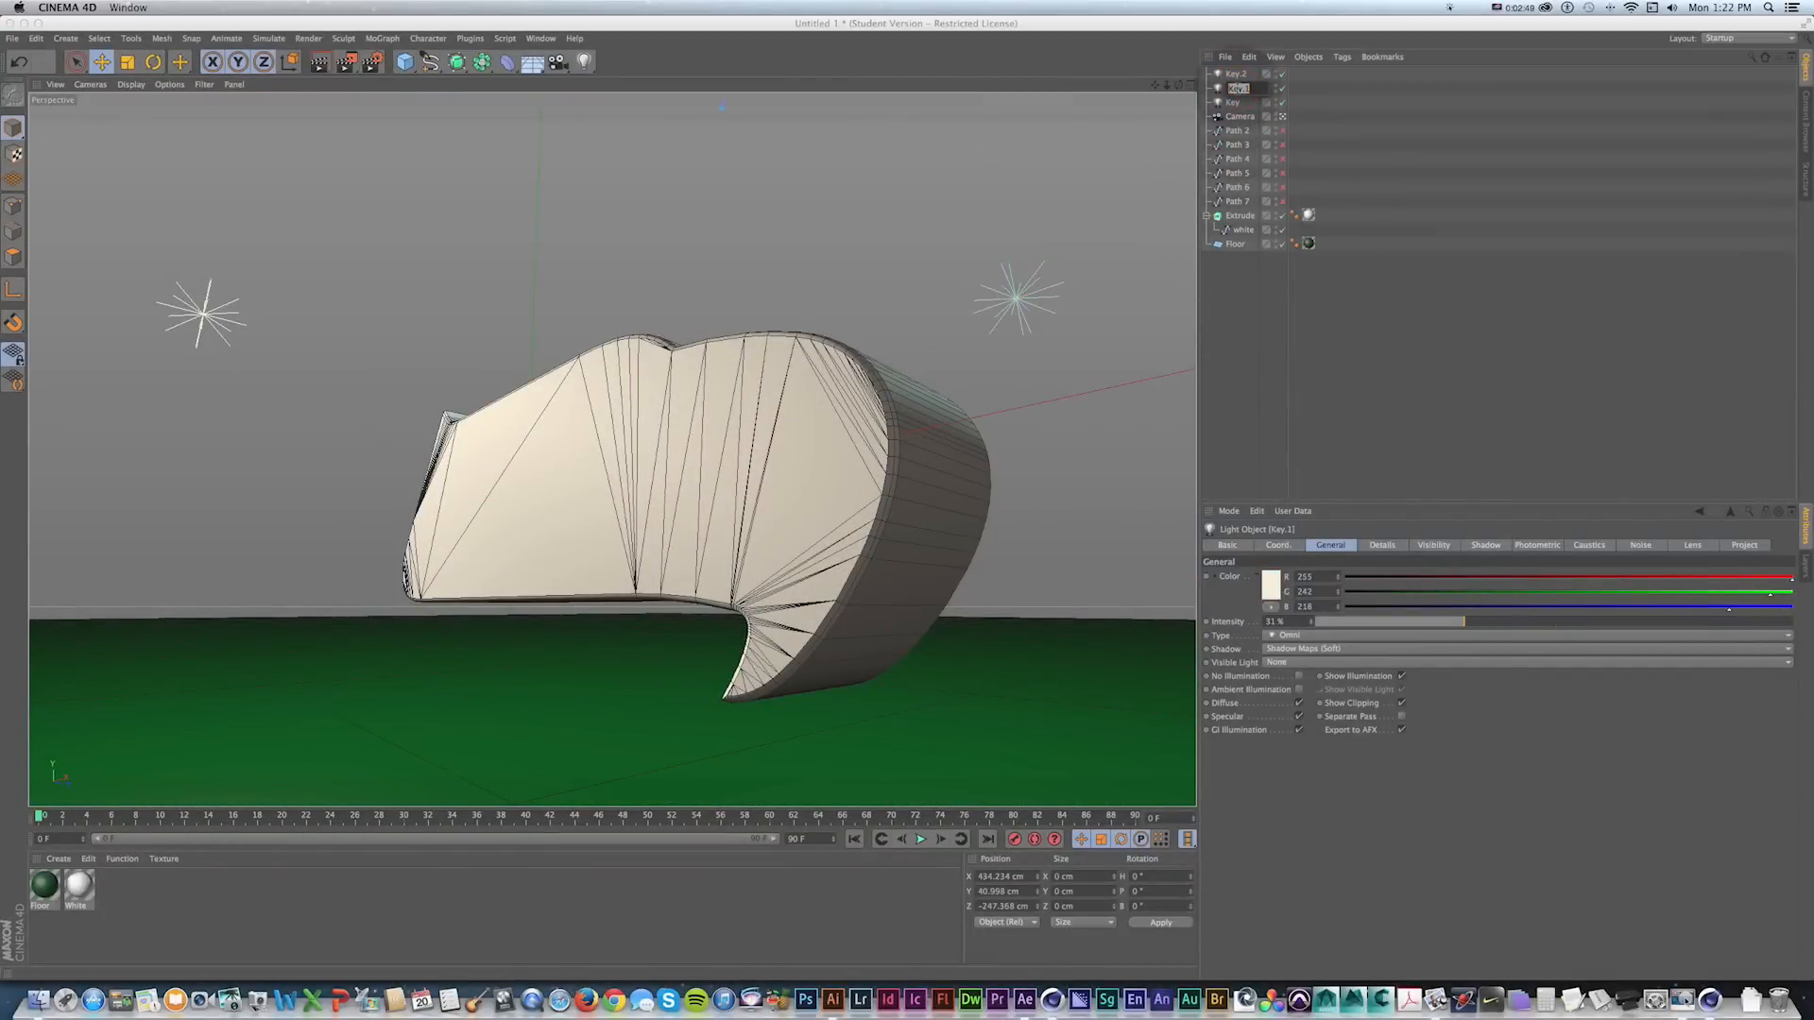
click(1250, 346)
click(1234, 89)
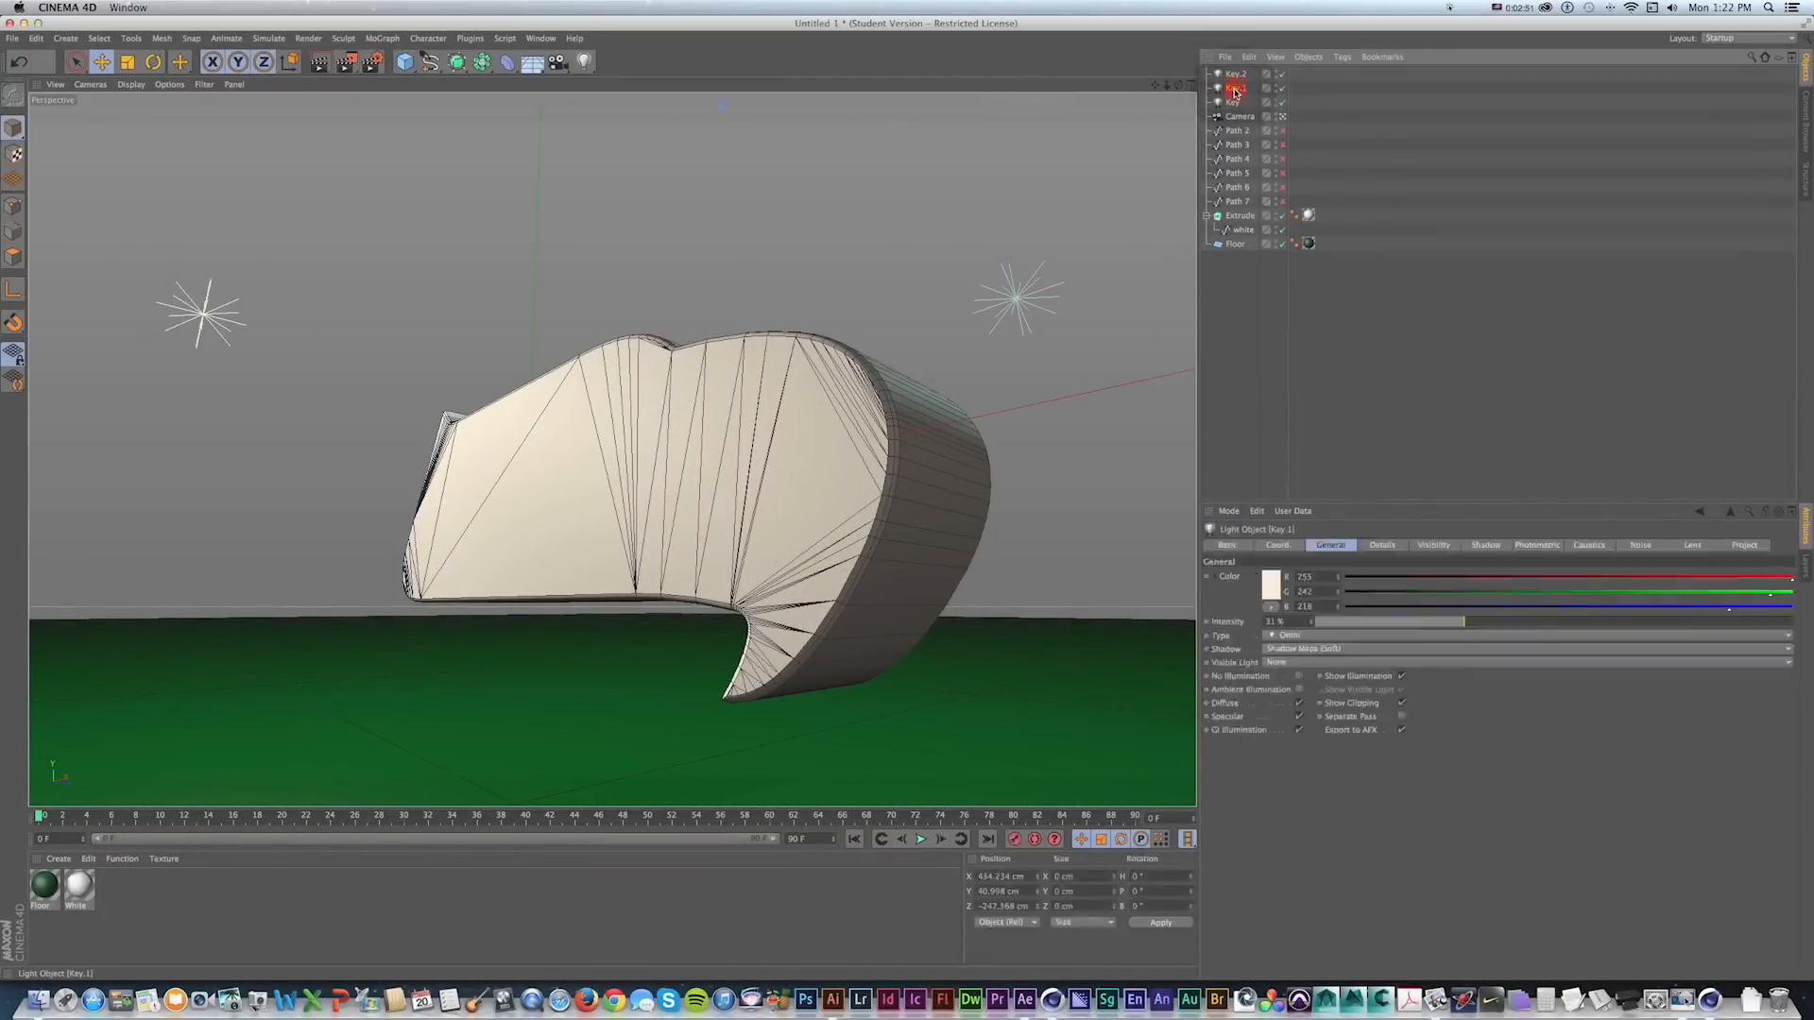
double_click(1234, 89)
text(R)
key(BackSpace)
text(Fill)
key(Return)
double_click(1235, 75)
text(Rim)
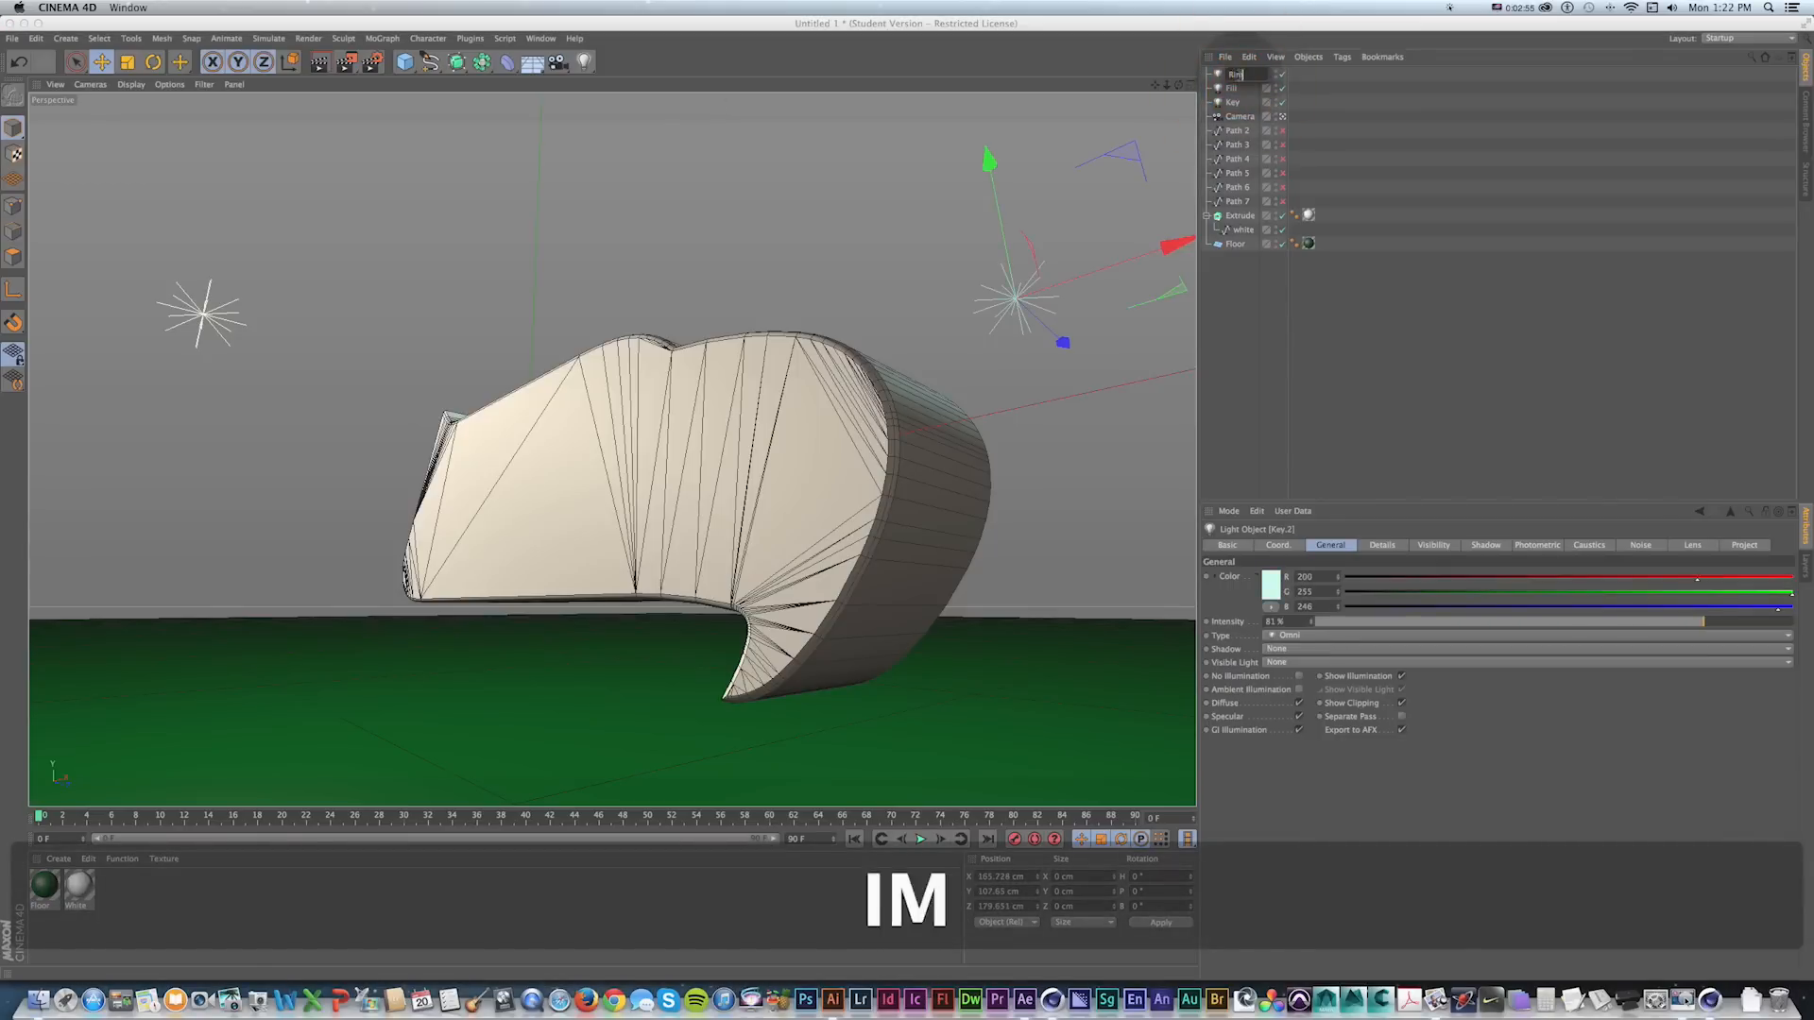
key(Return)
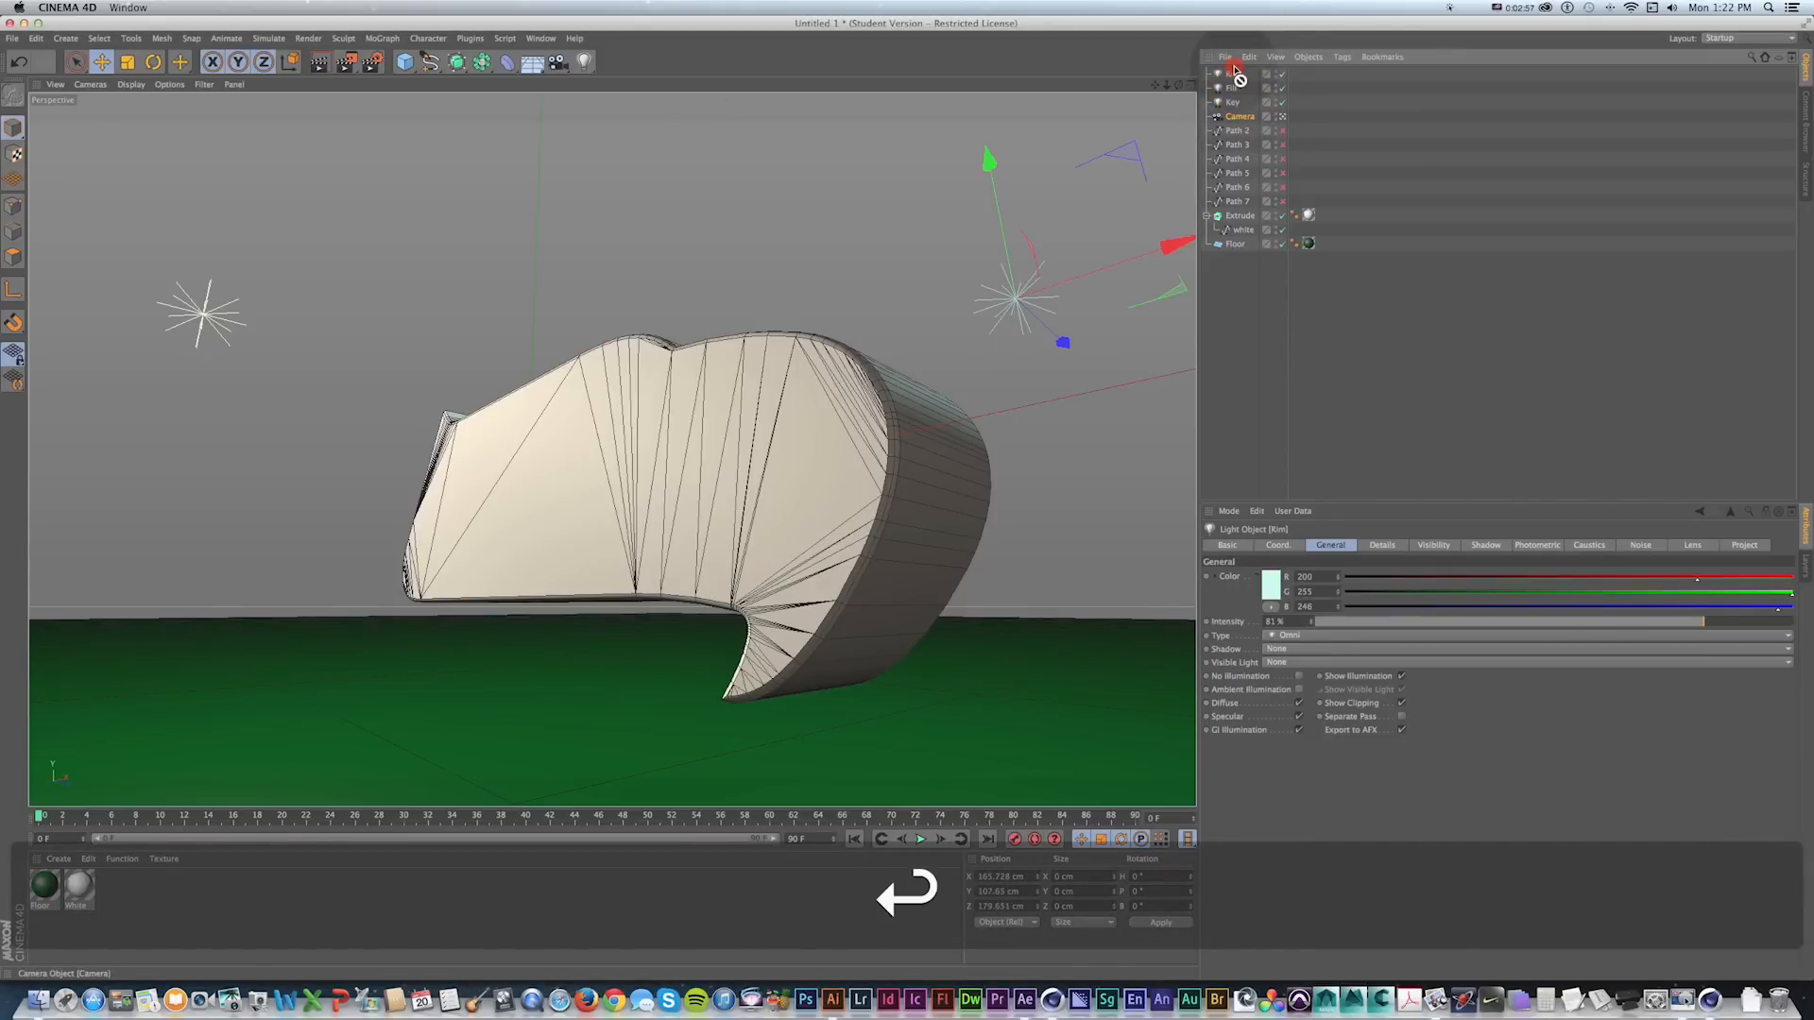
Put the Camera first in the object list and shift its position to about X 242, Y -47, Z -139 cm.
drag(1239, 116, 1230, 70)
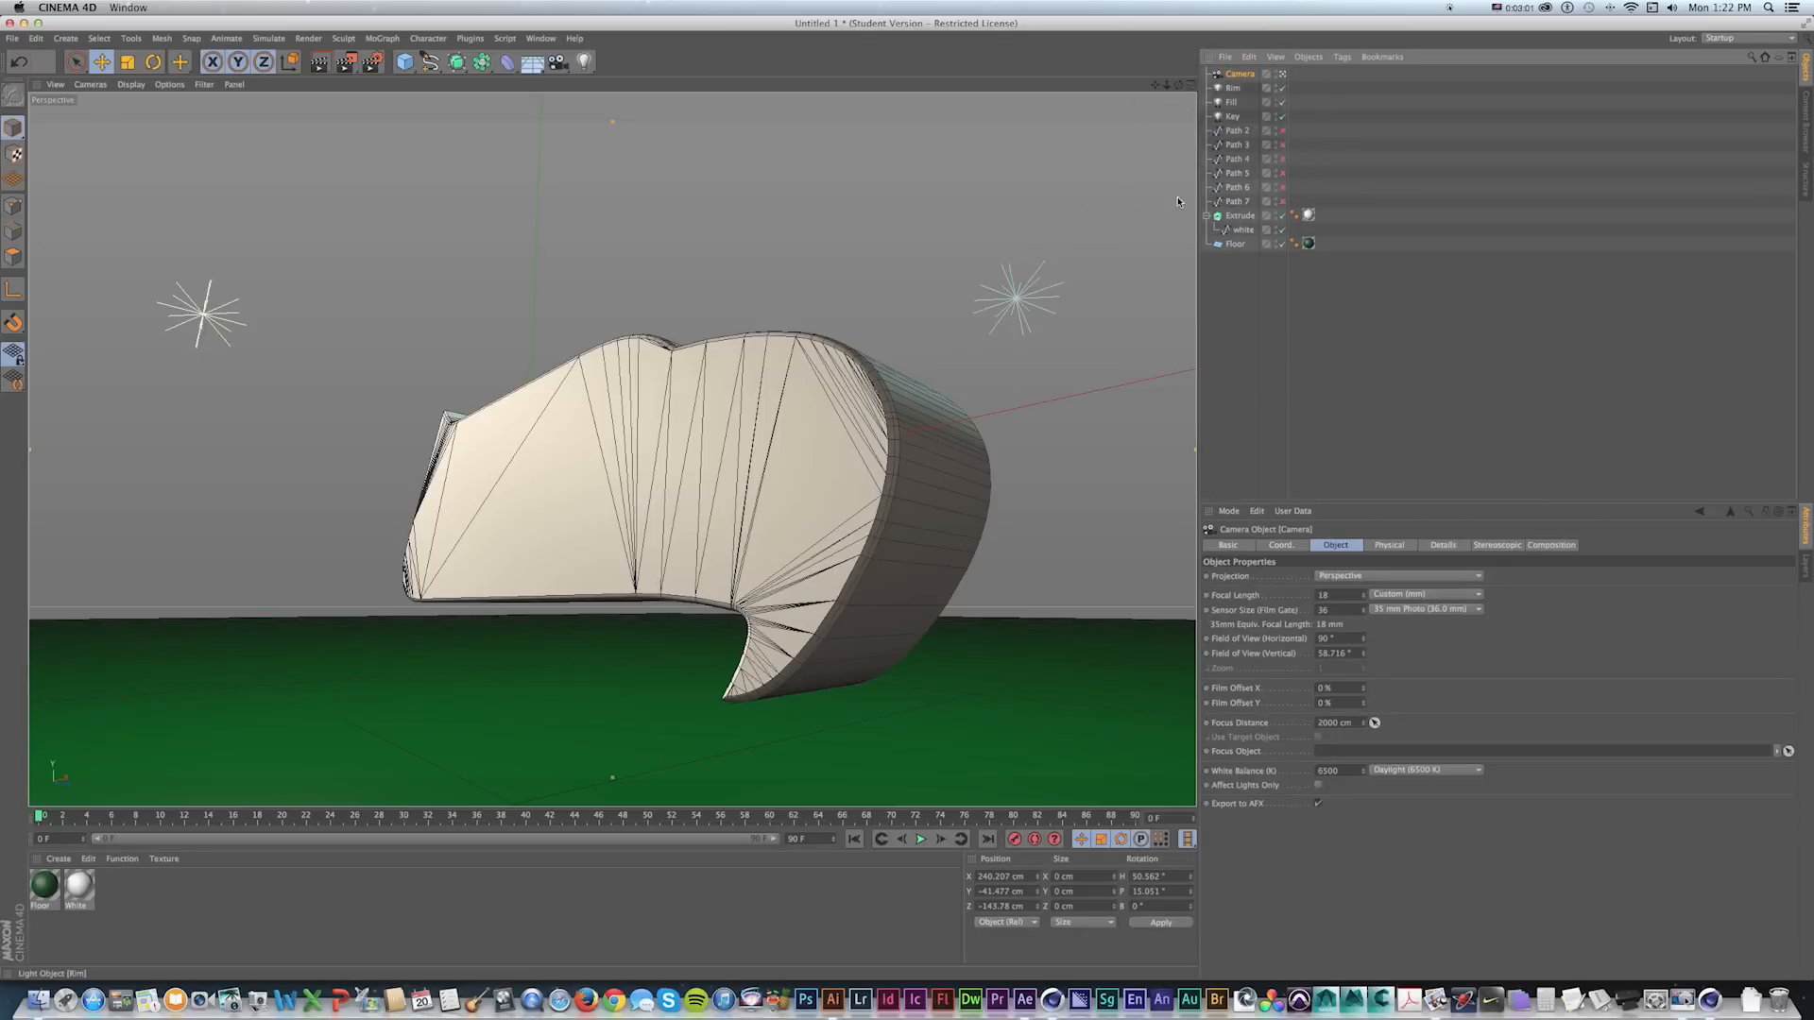
drag(810, 481, 786, 444)
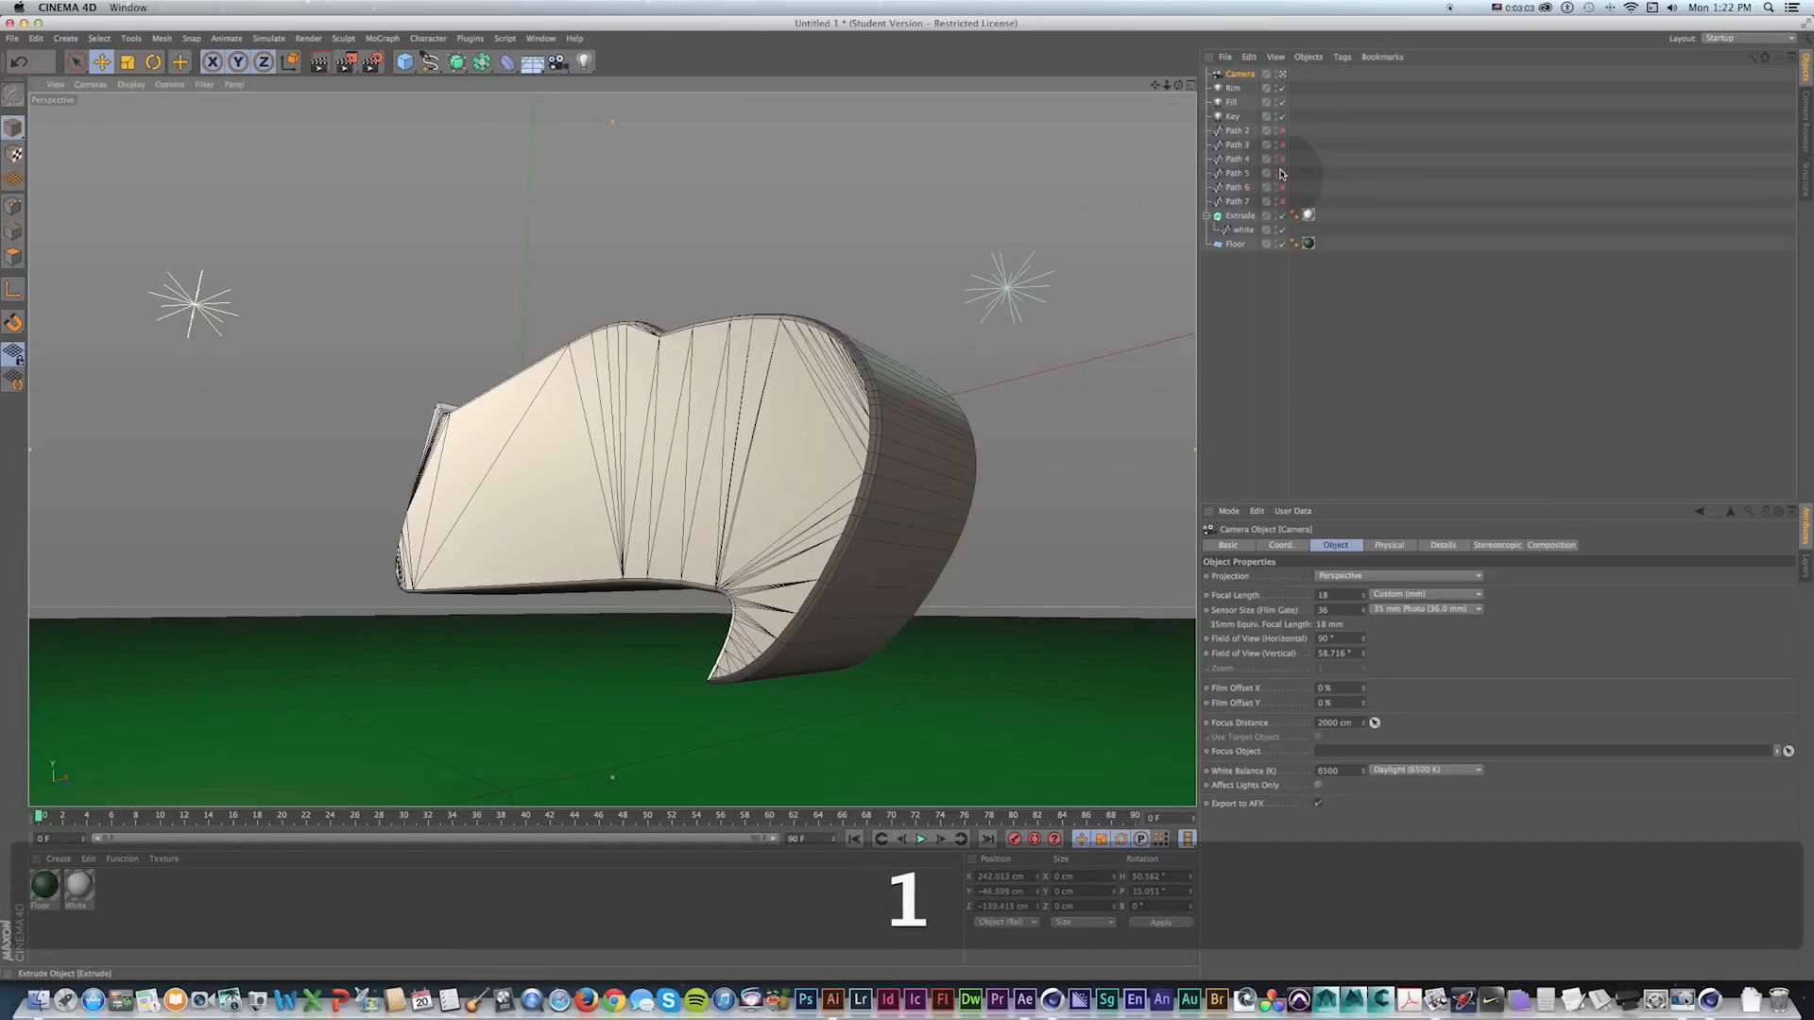
Compare test renders of the logo with only the Key light, with Key and Fill, and with all three lights enabled.
drag(1282, 88, 1283, 103)
key(super+r)
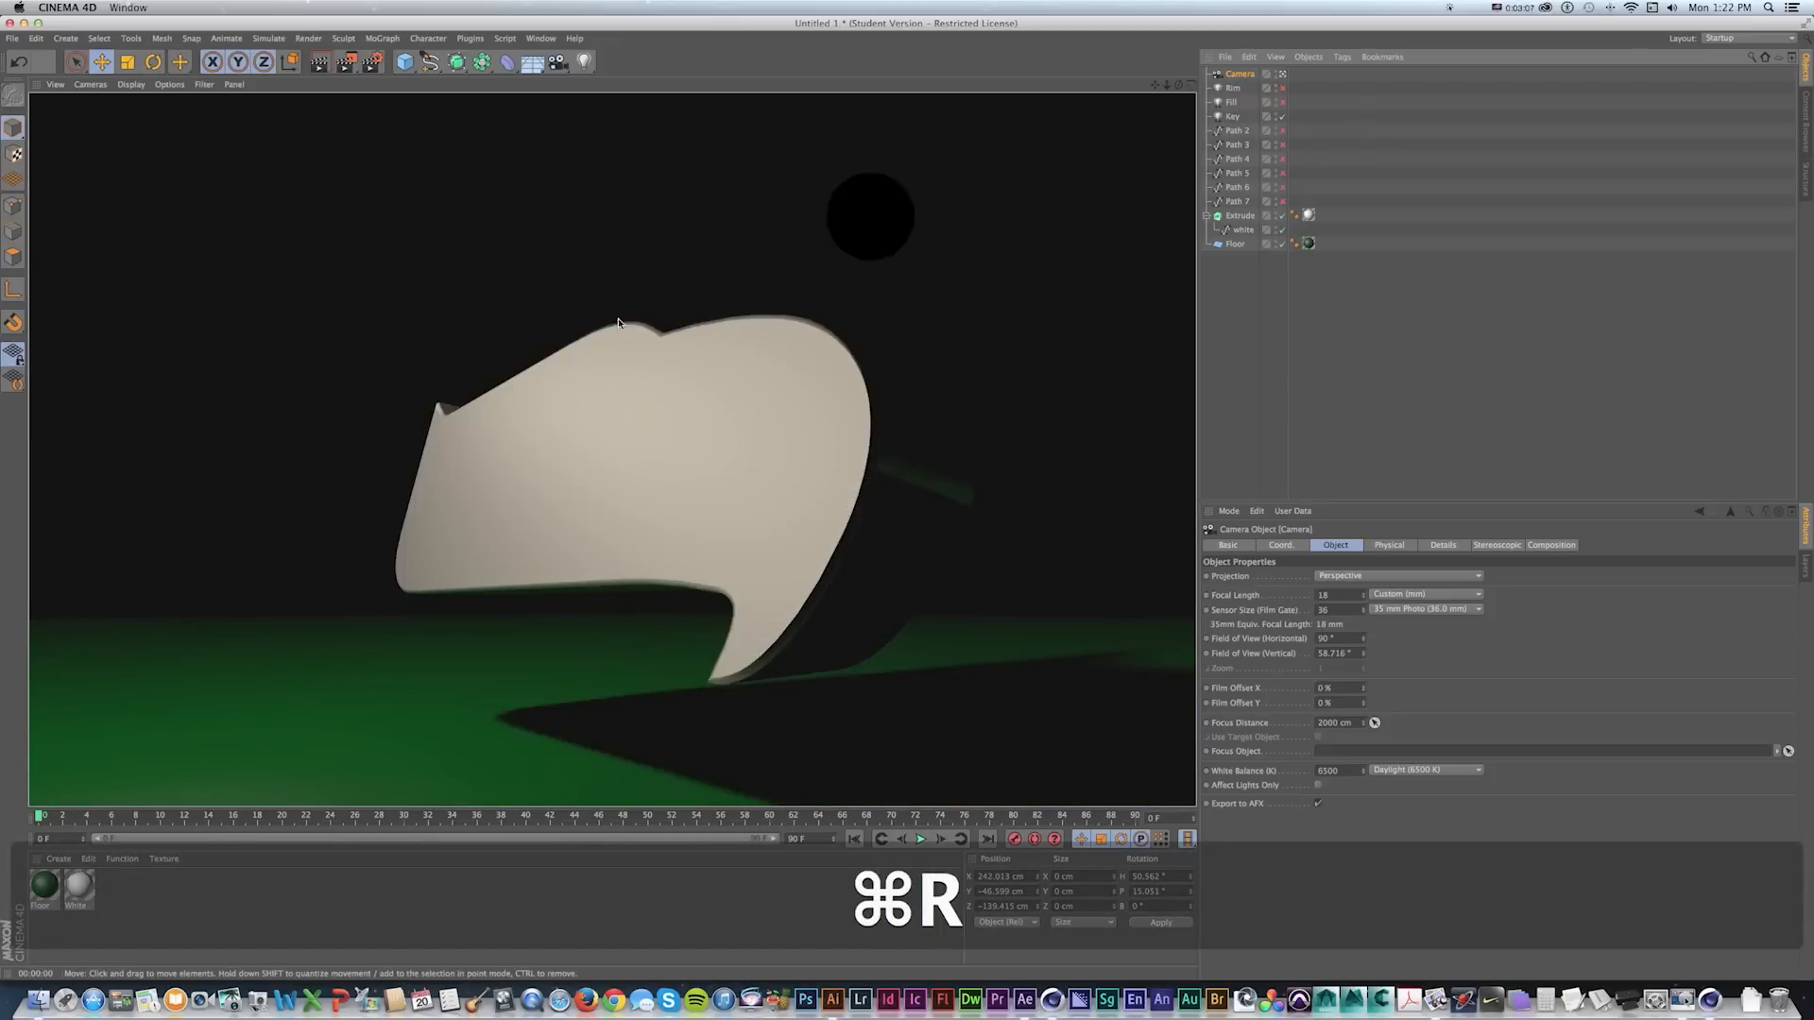
click(1283, 102)
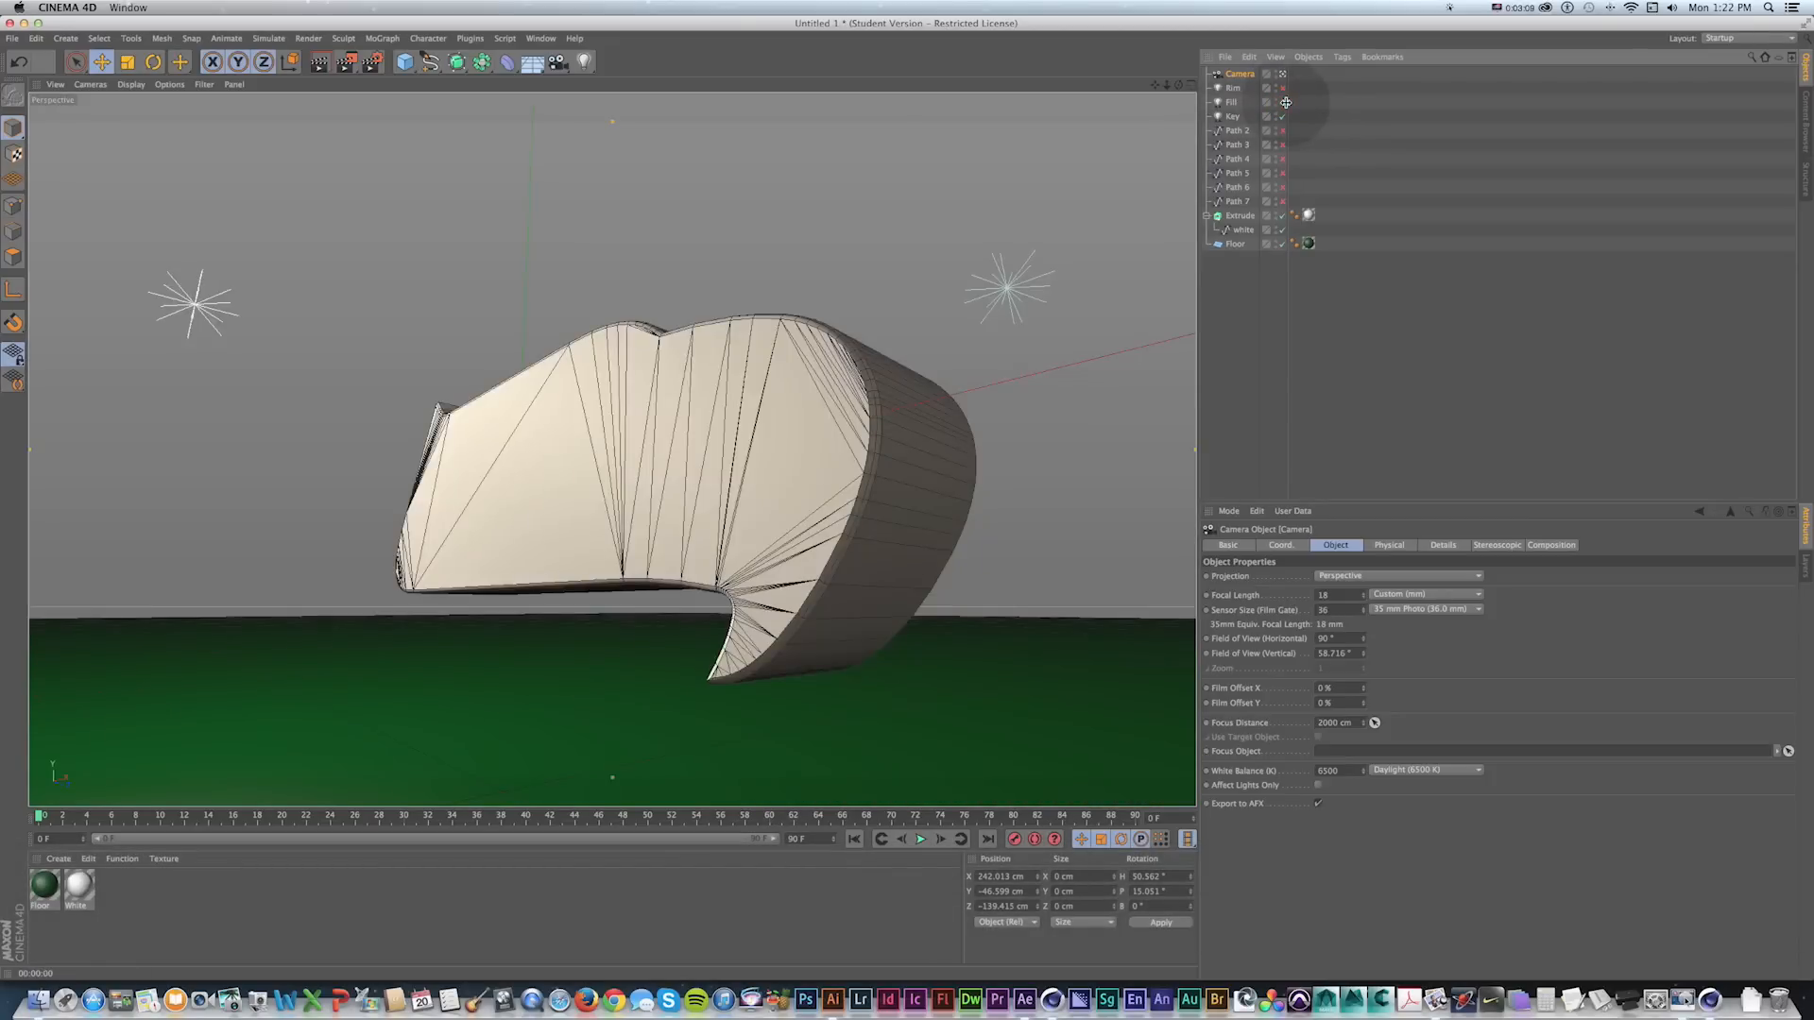
key(super+r)
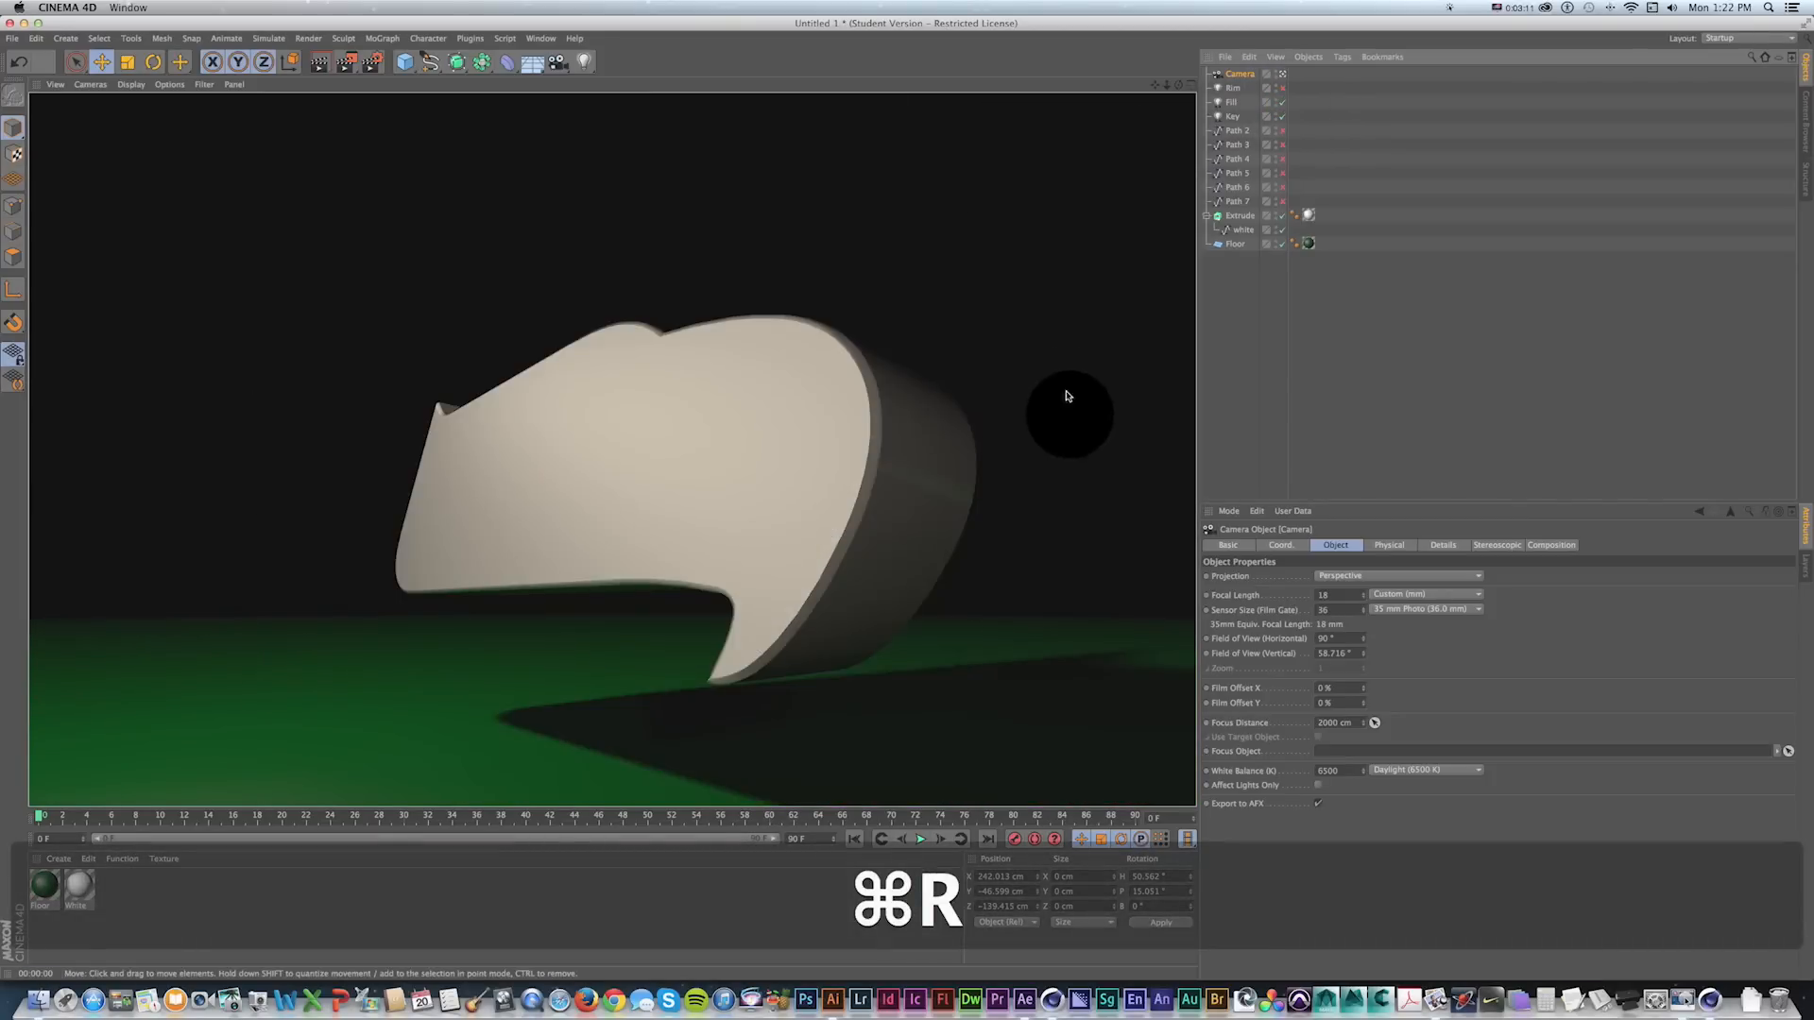
click(1282, 89)
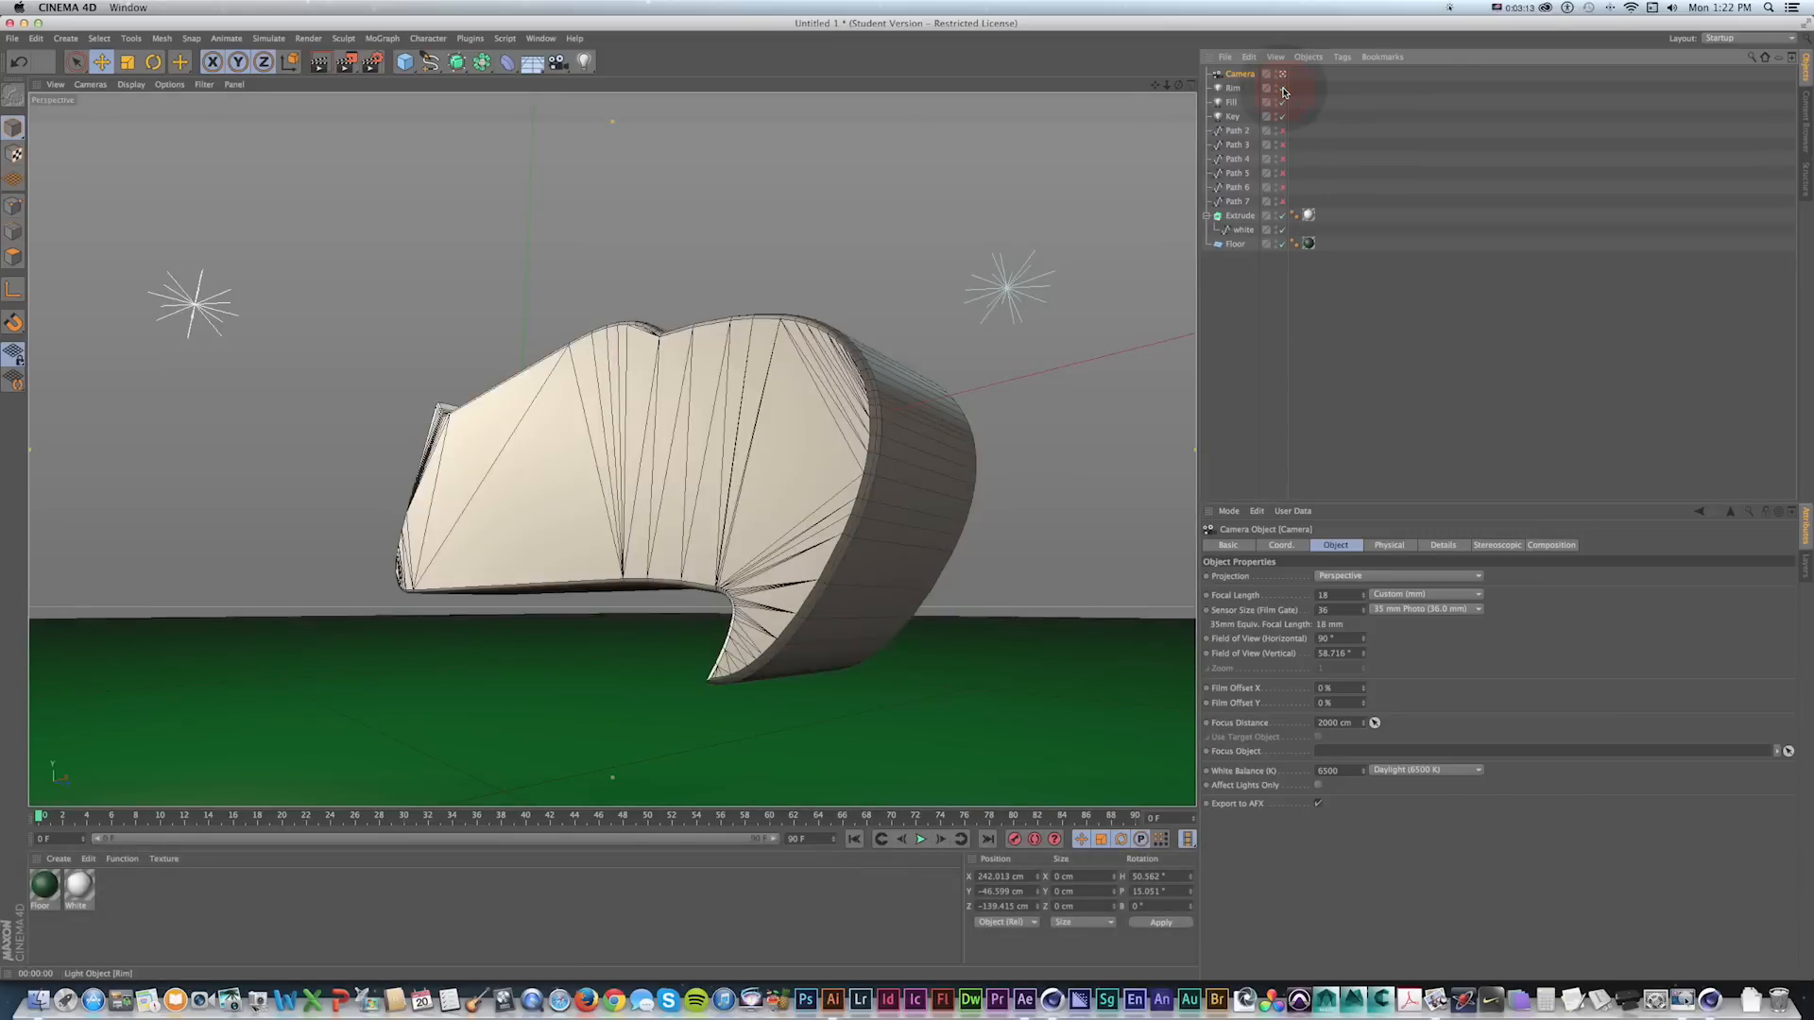
key(super+r)
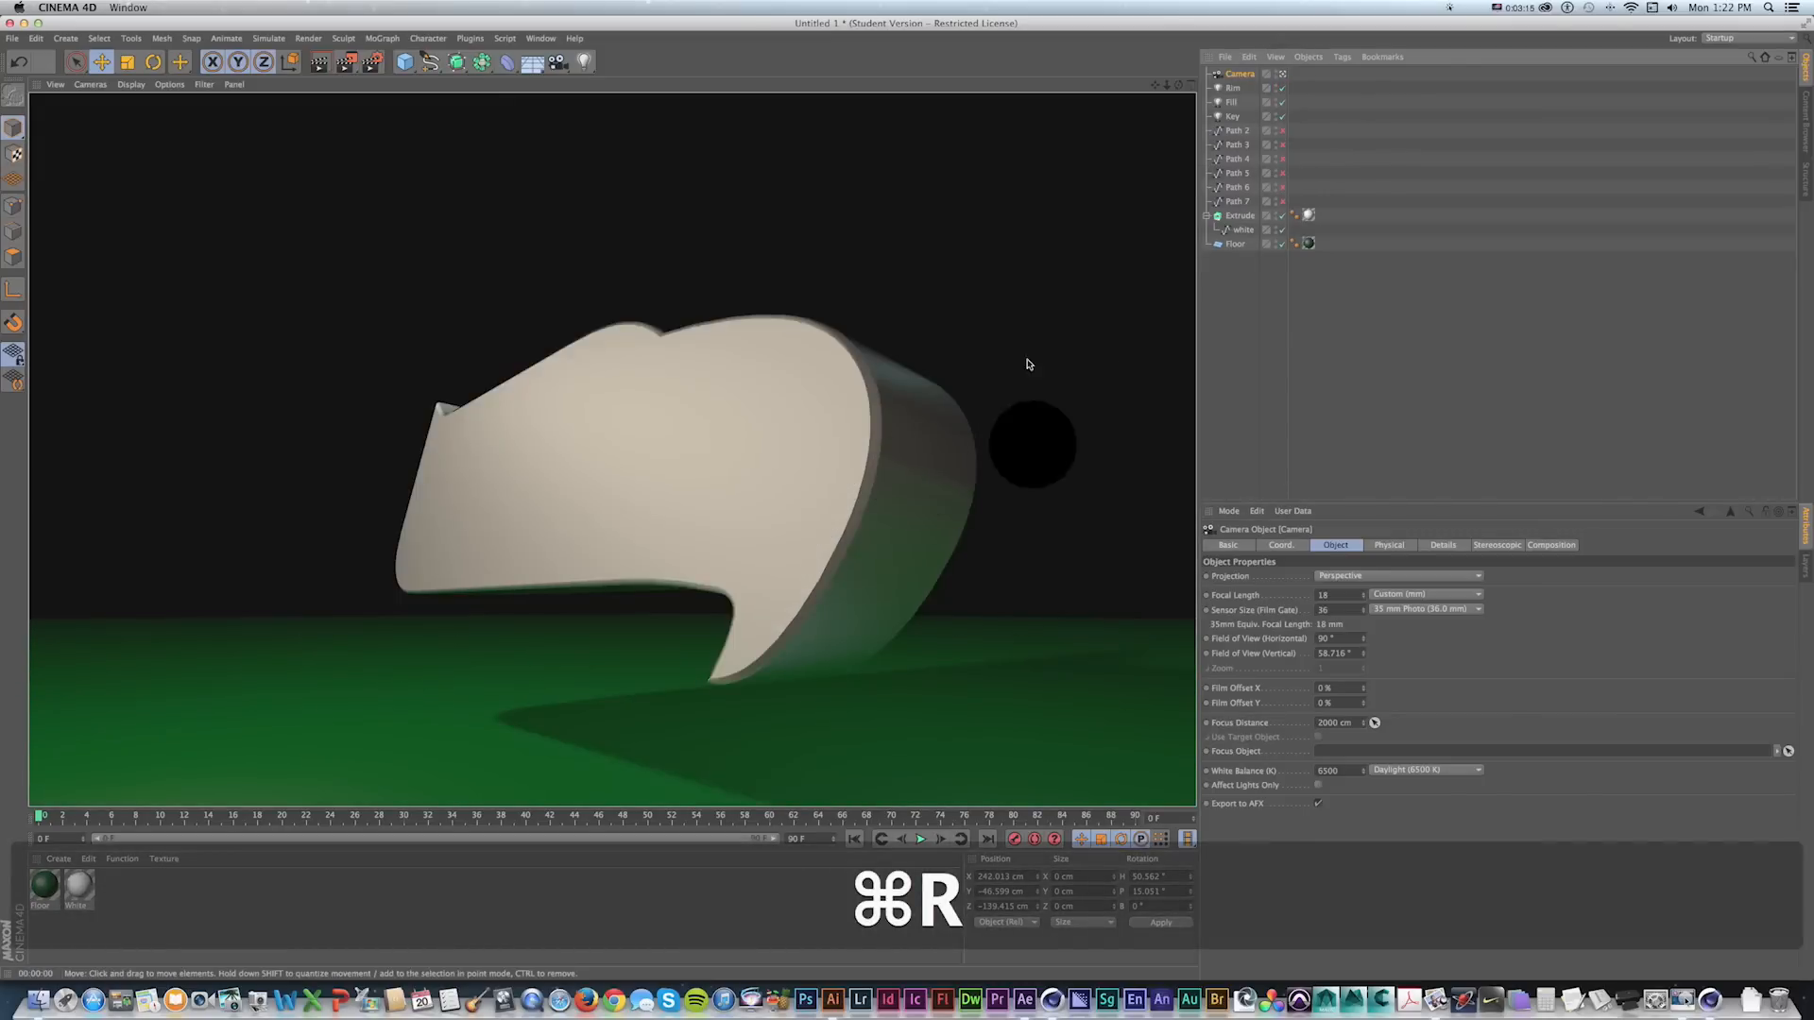
Set the White material's specular width to 62%, height to 43%, falloff to -40% and inner width to 11%, and render the view.
mouse_move(1, 1004)
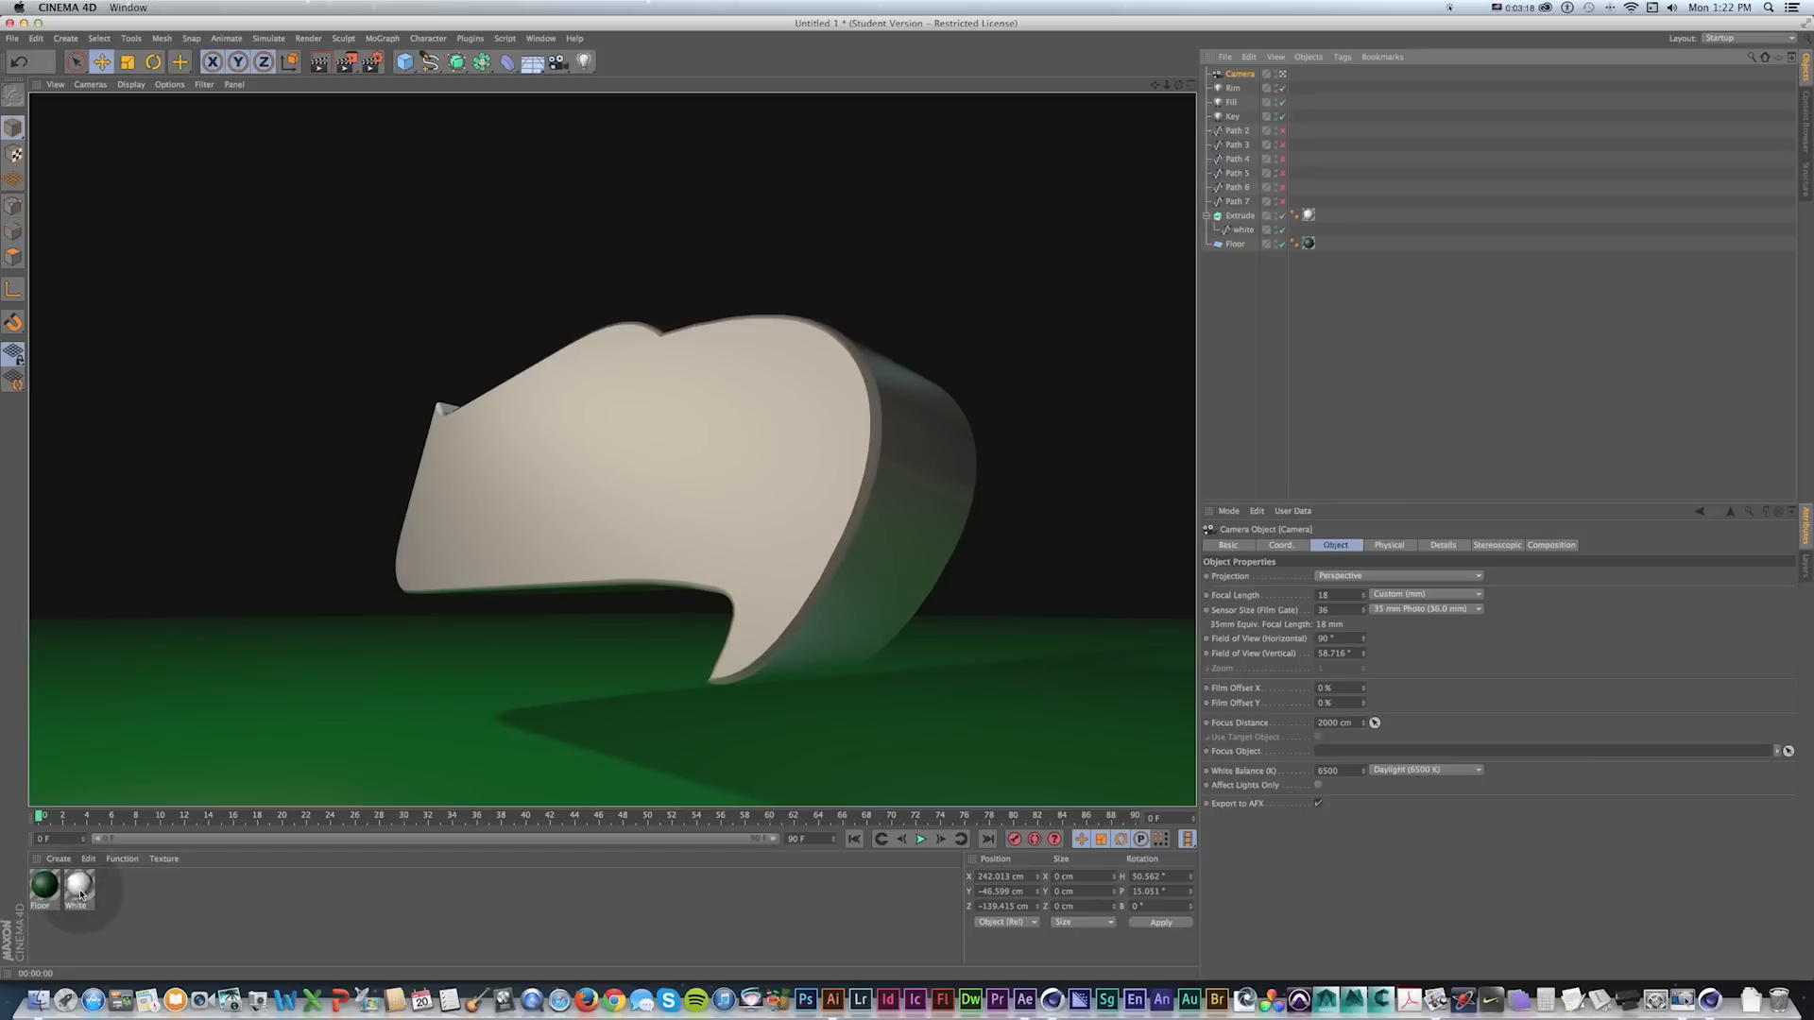
double_click(80, 888)
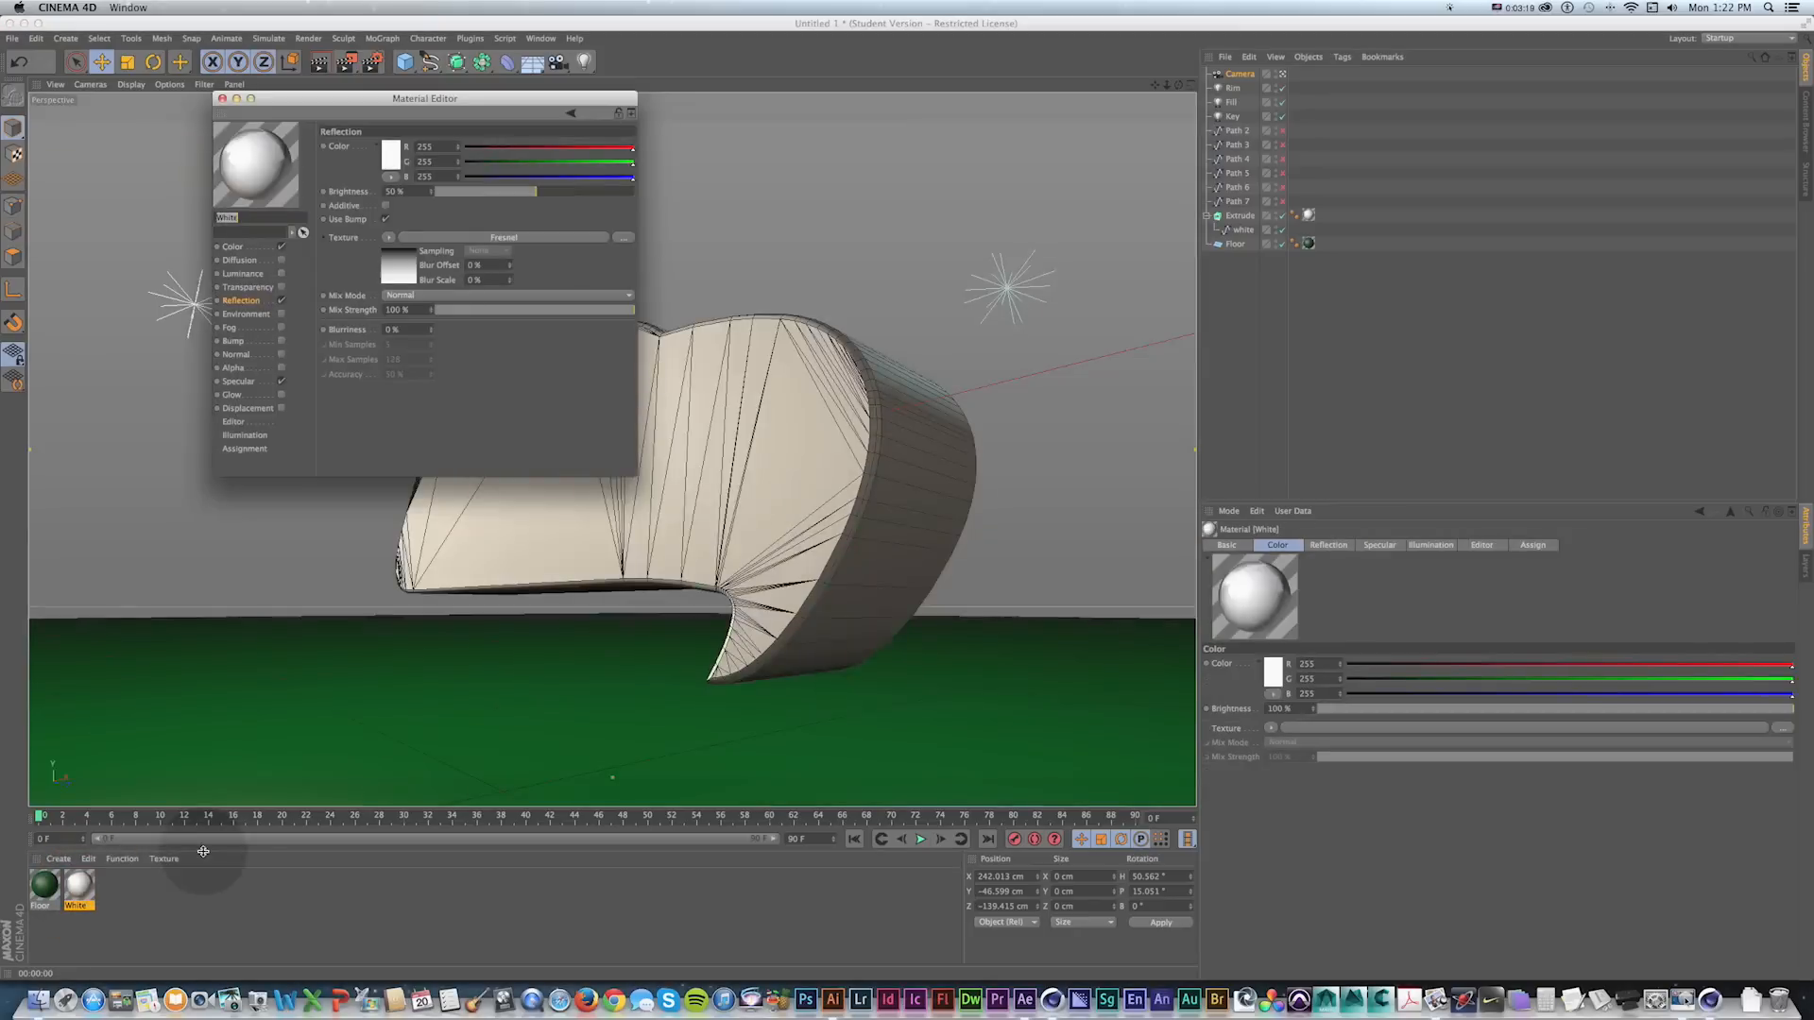
drag(239, 95, 847, 226)
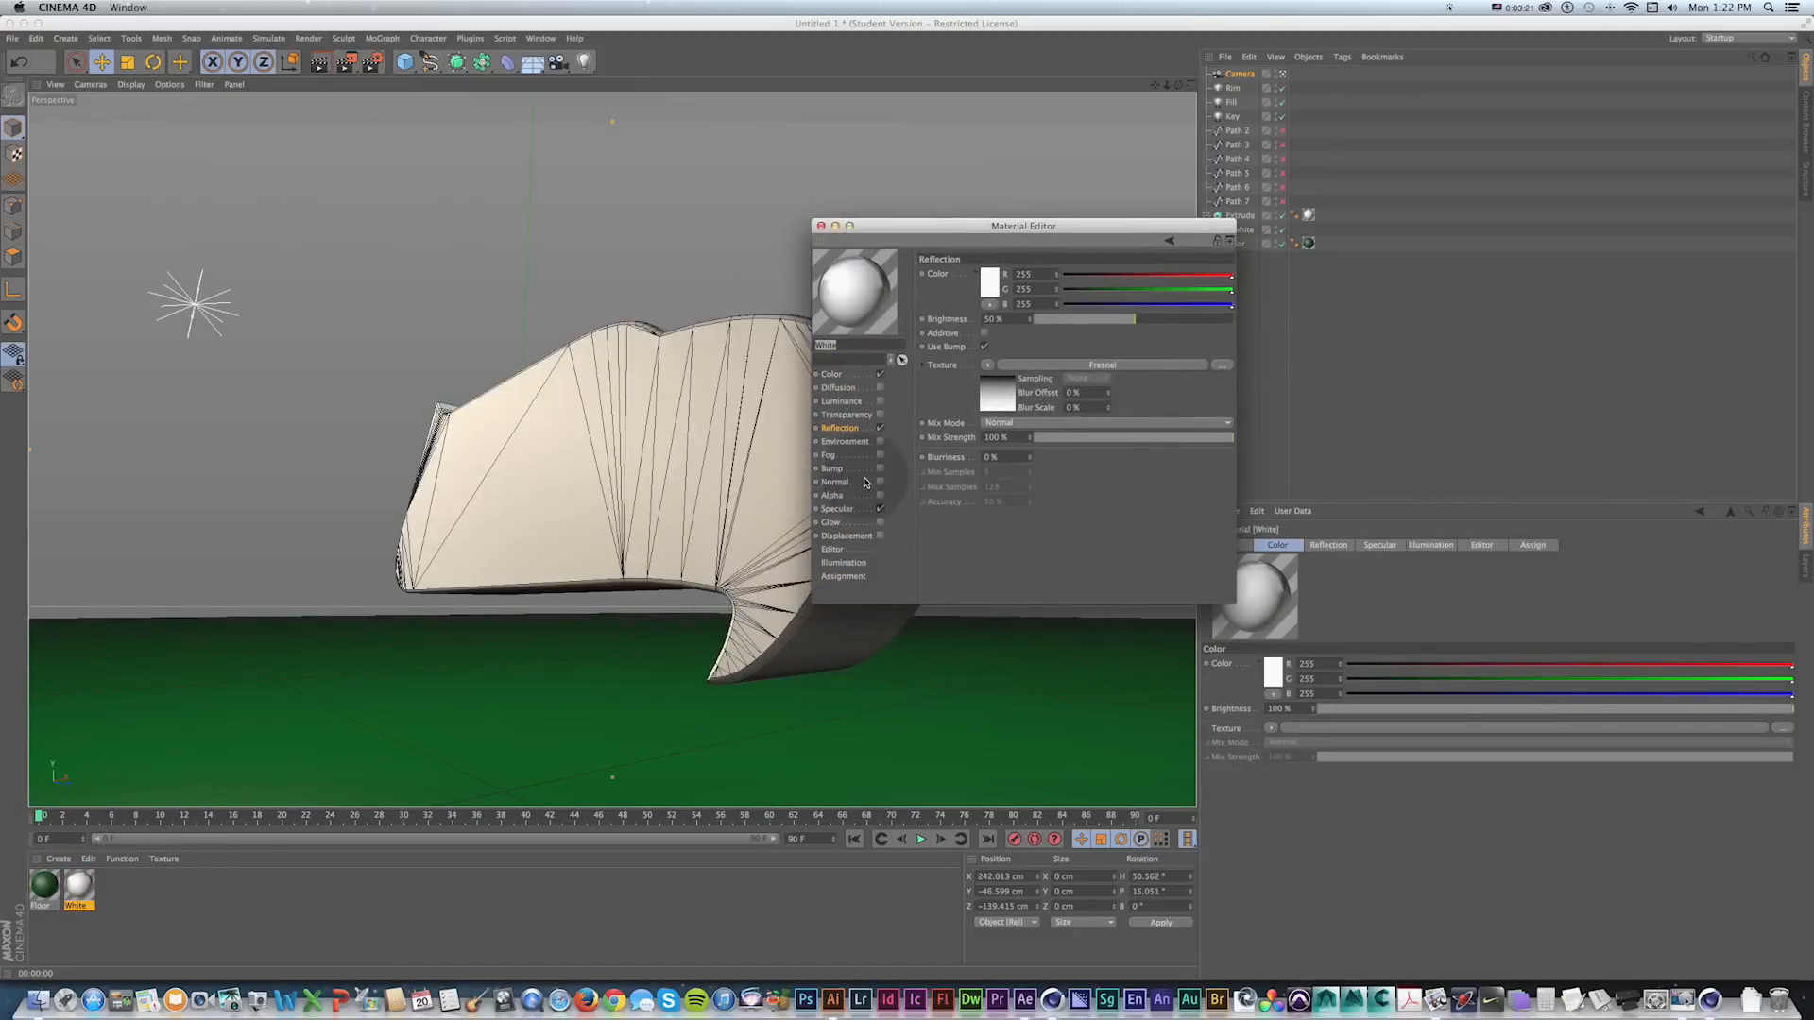
click(846, 510)
click(1107, 495)
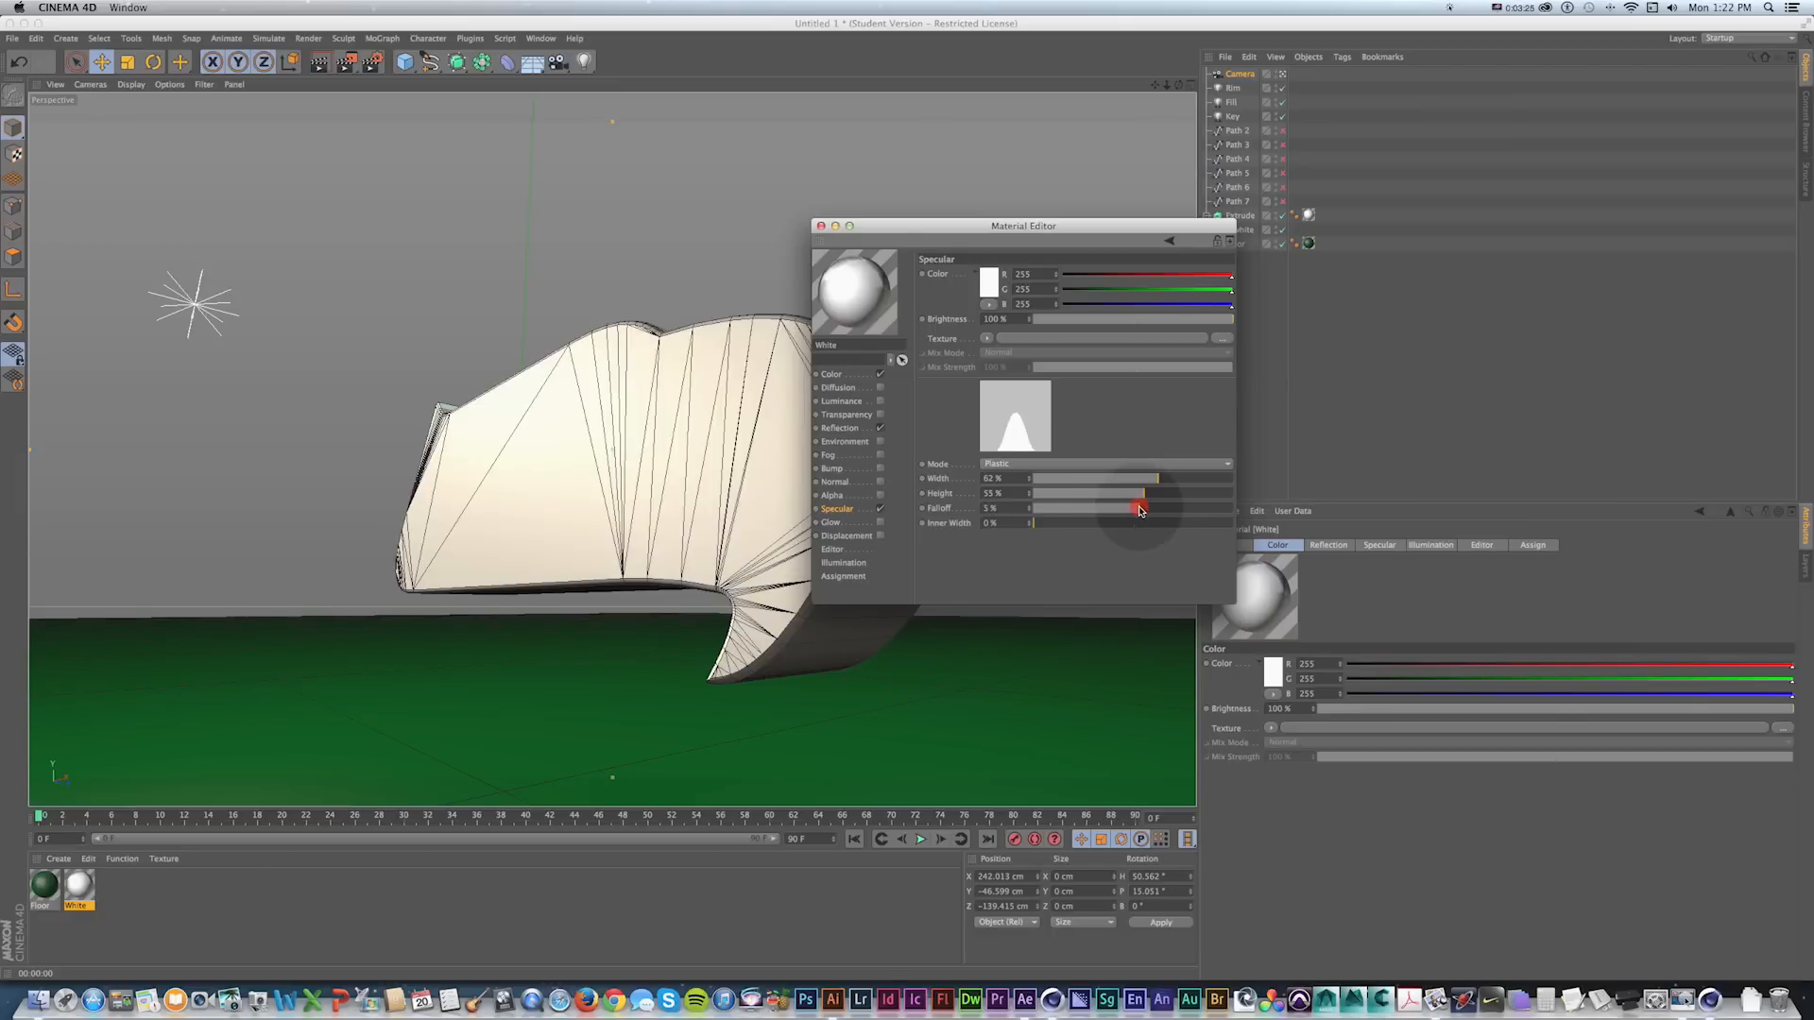
click(1083, 508)
click(1080, 522)
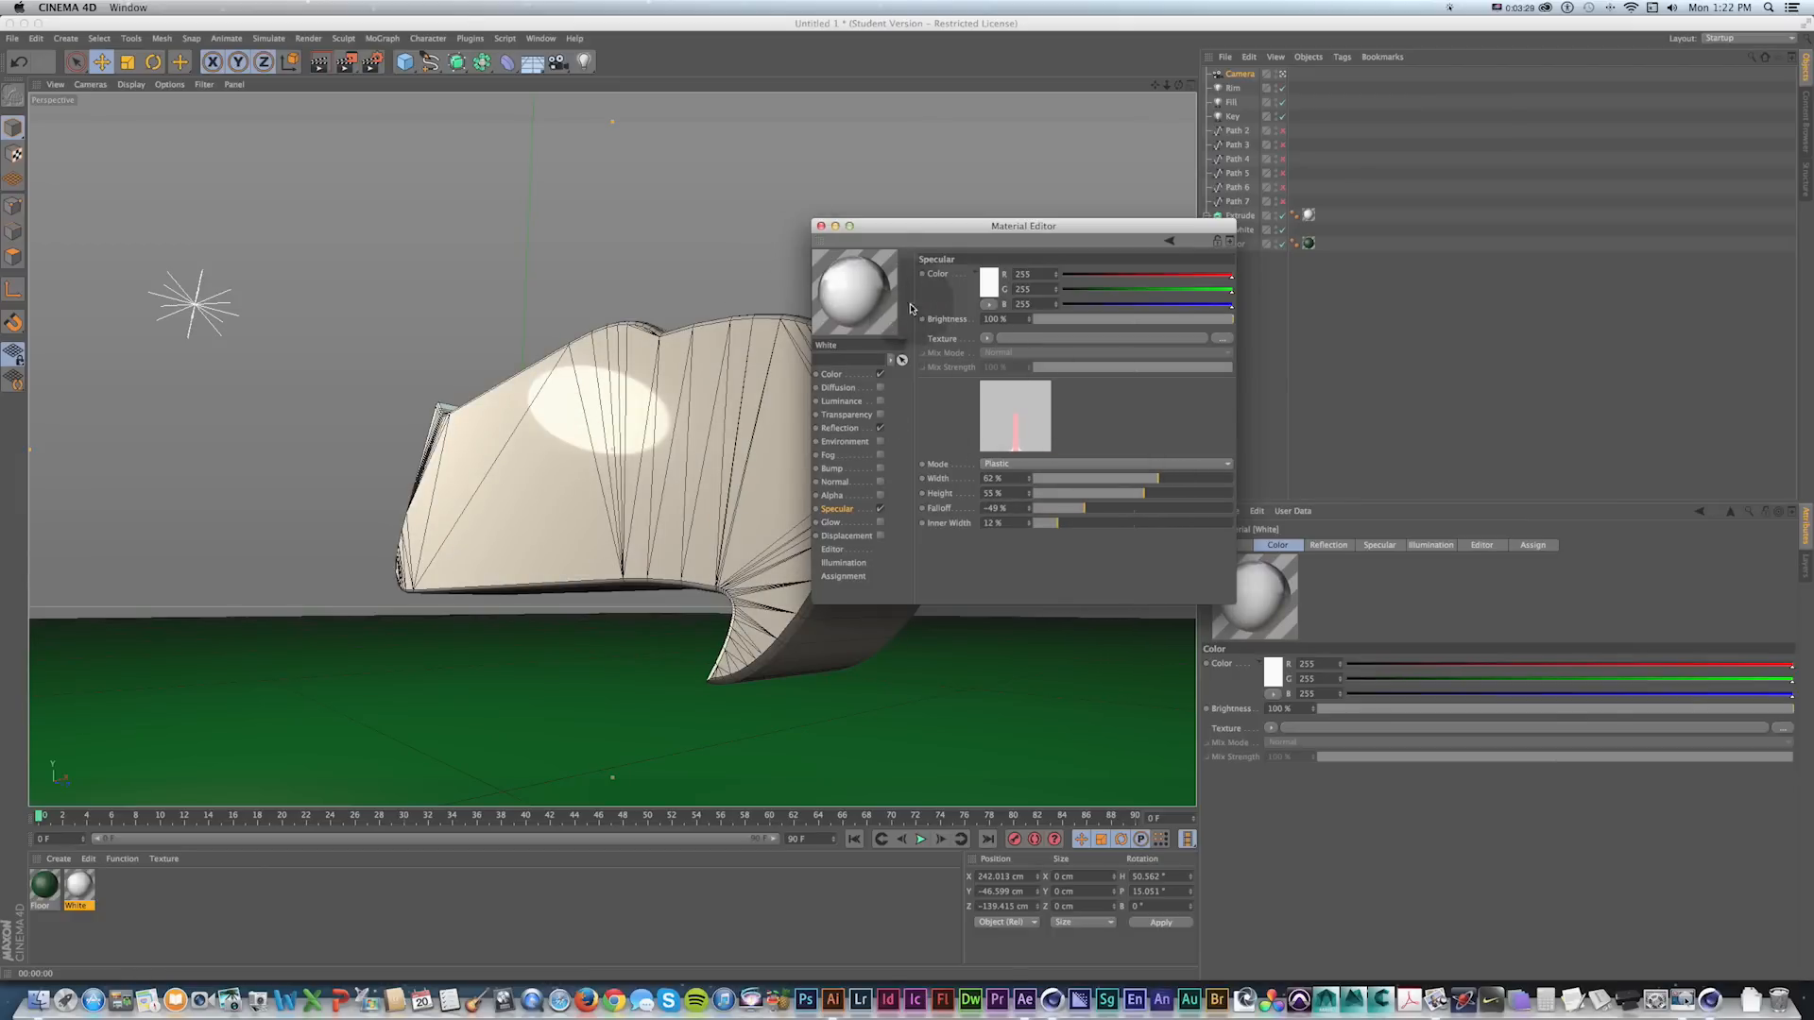
drag(881, 227, 861, 208)
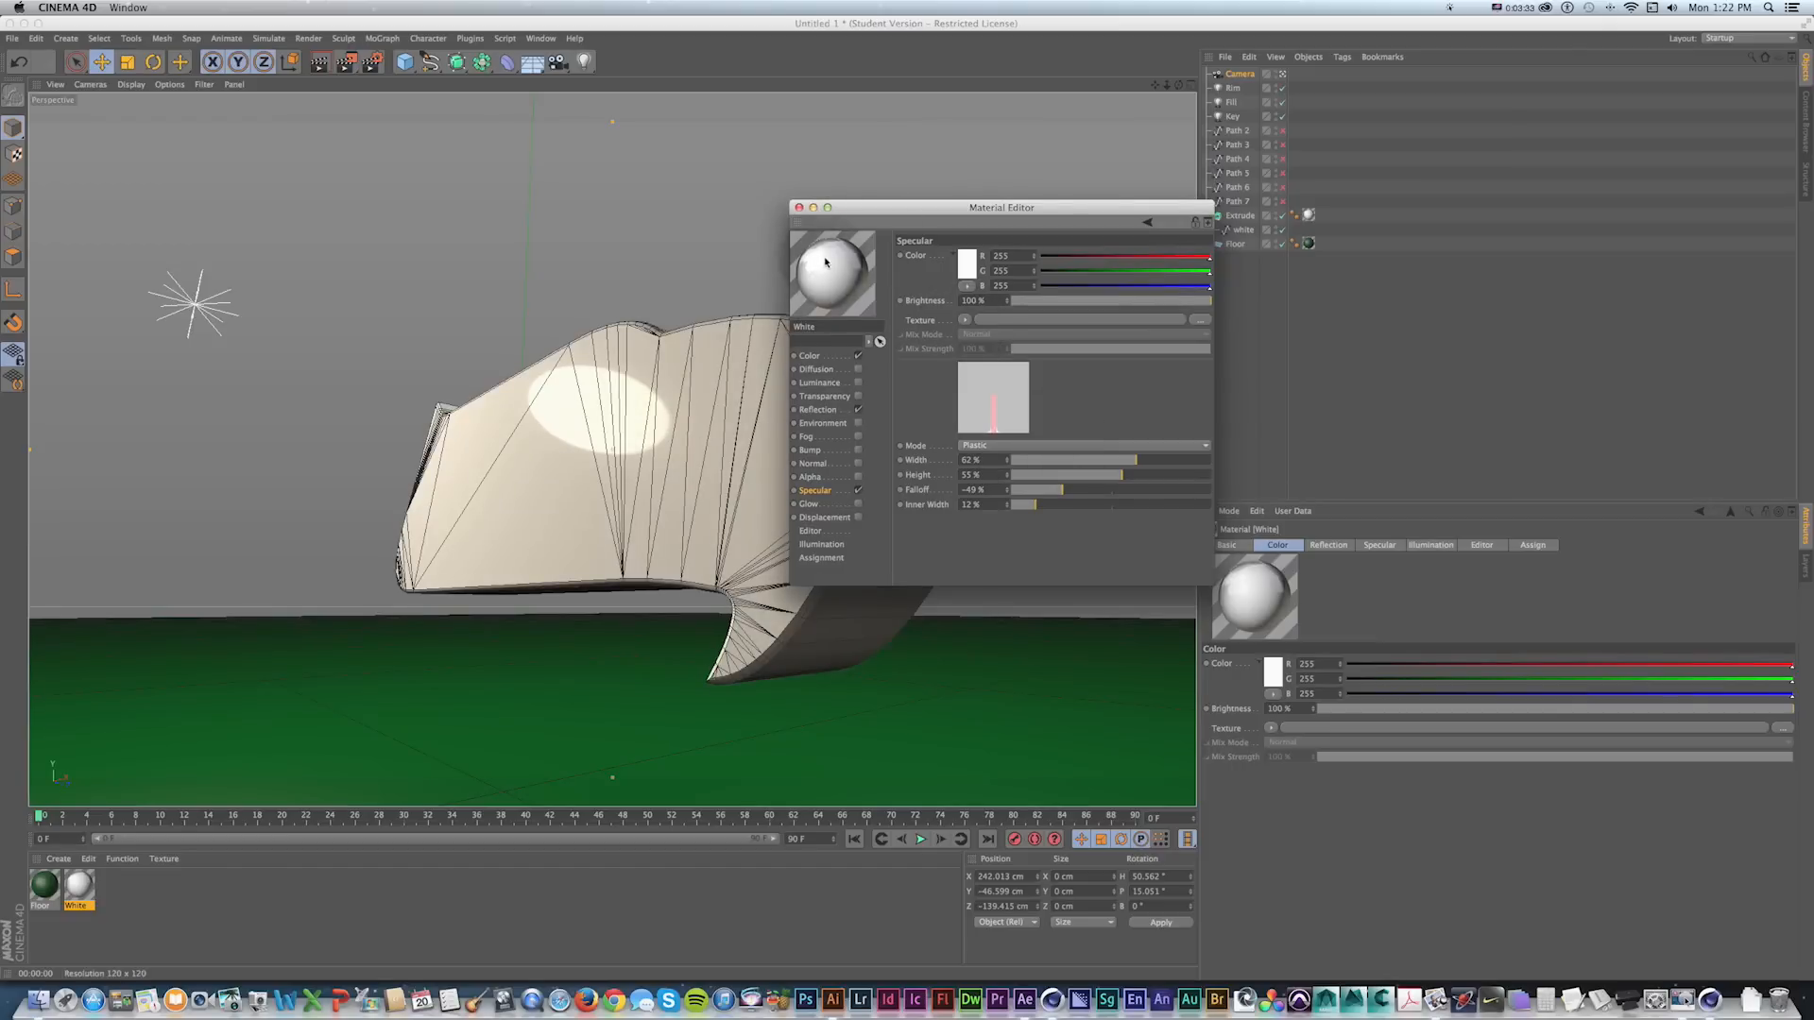
drag(1083, 461, 1054, 507)
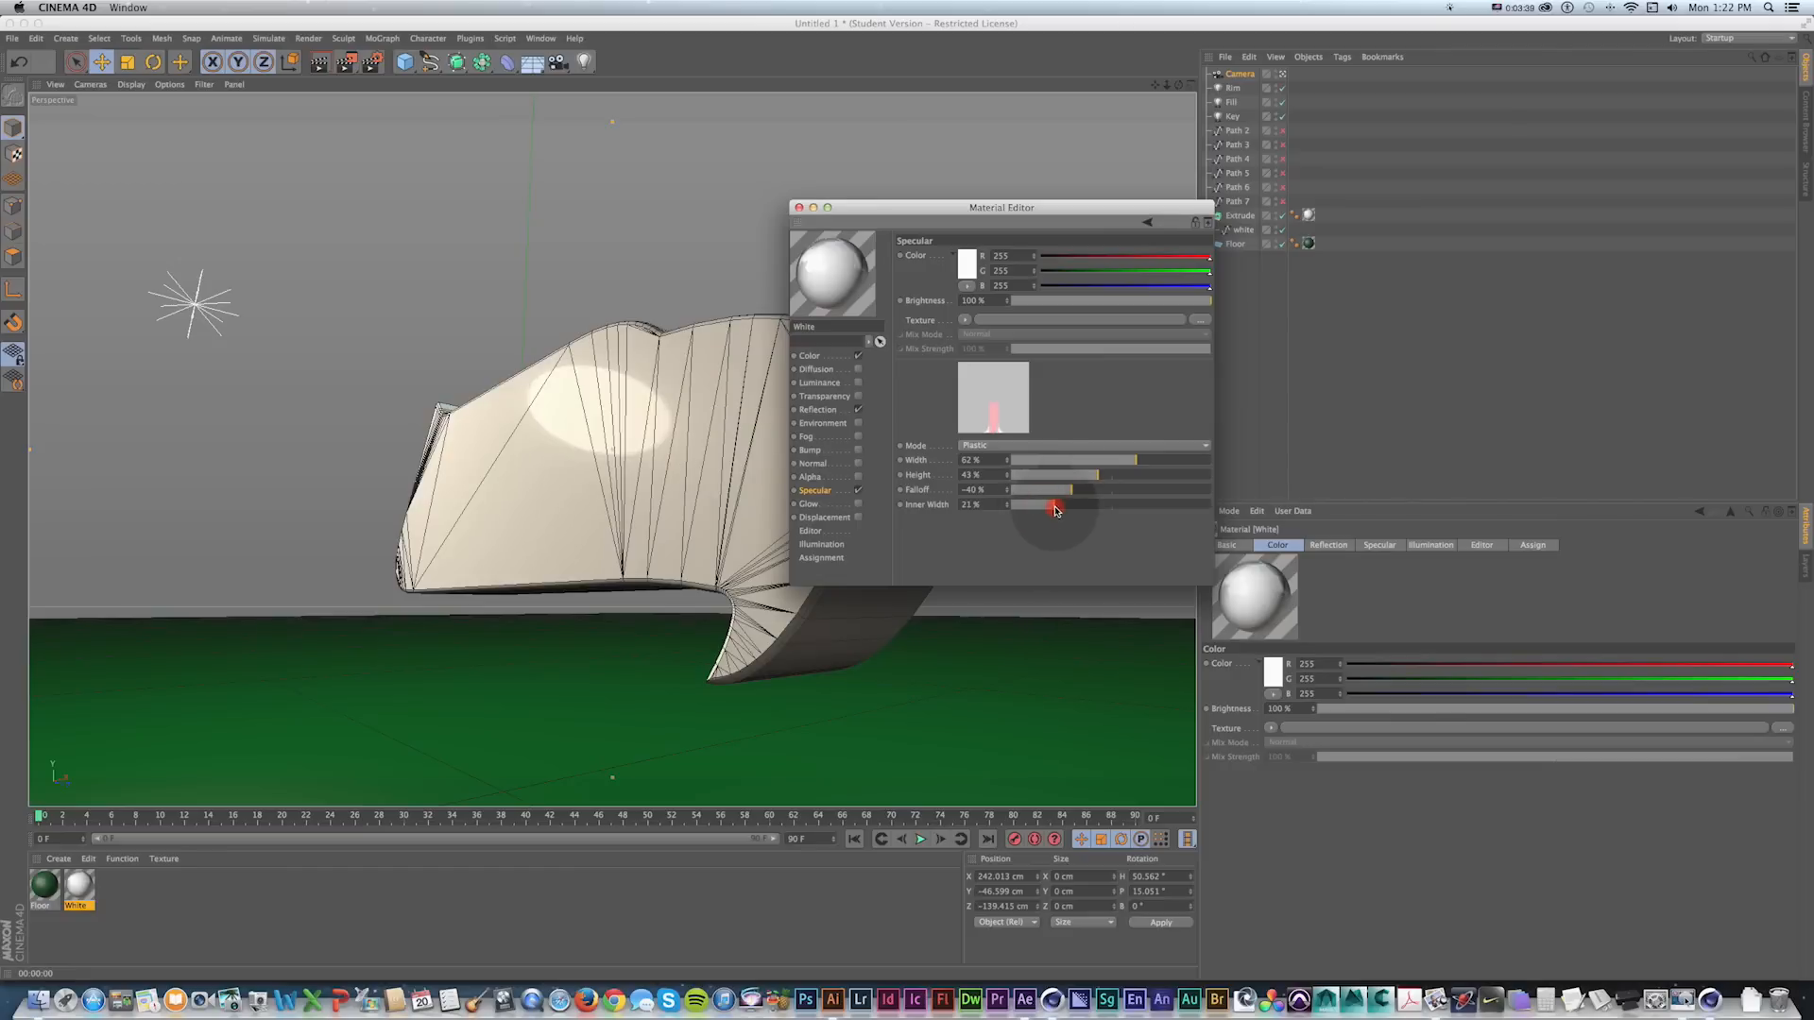
click(1033, 506)
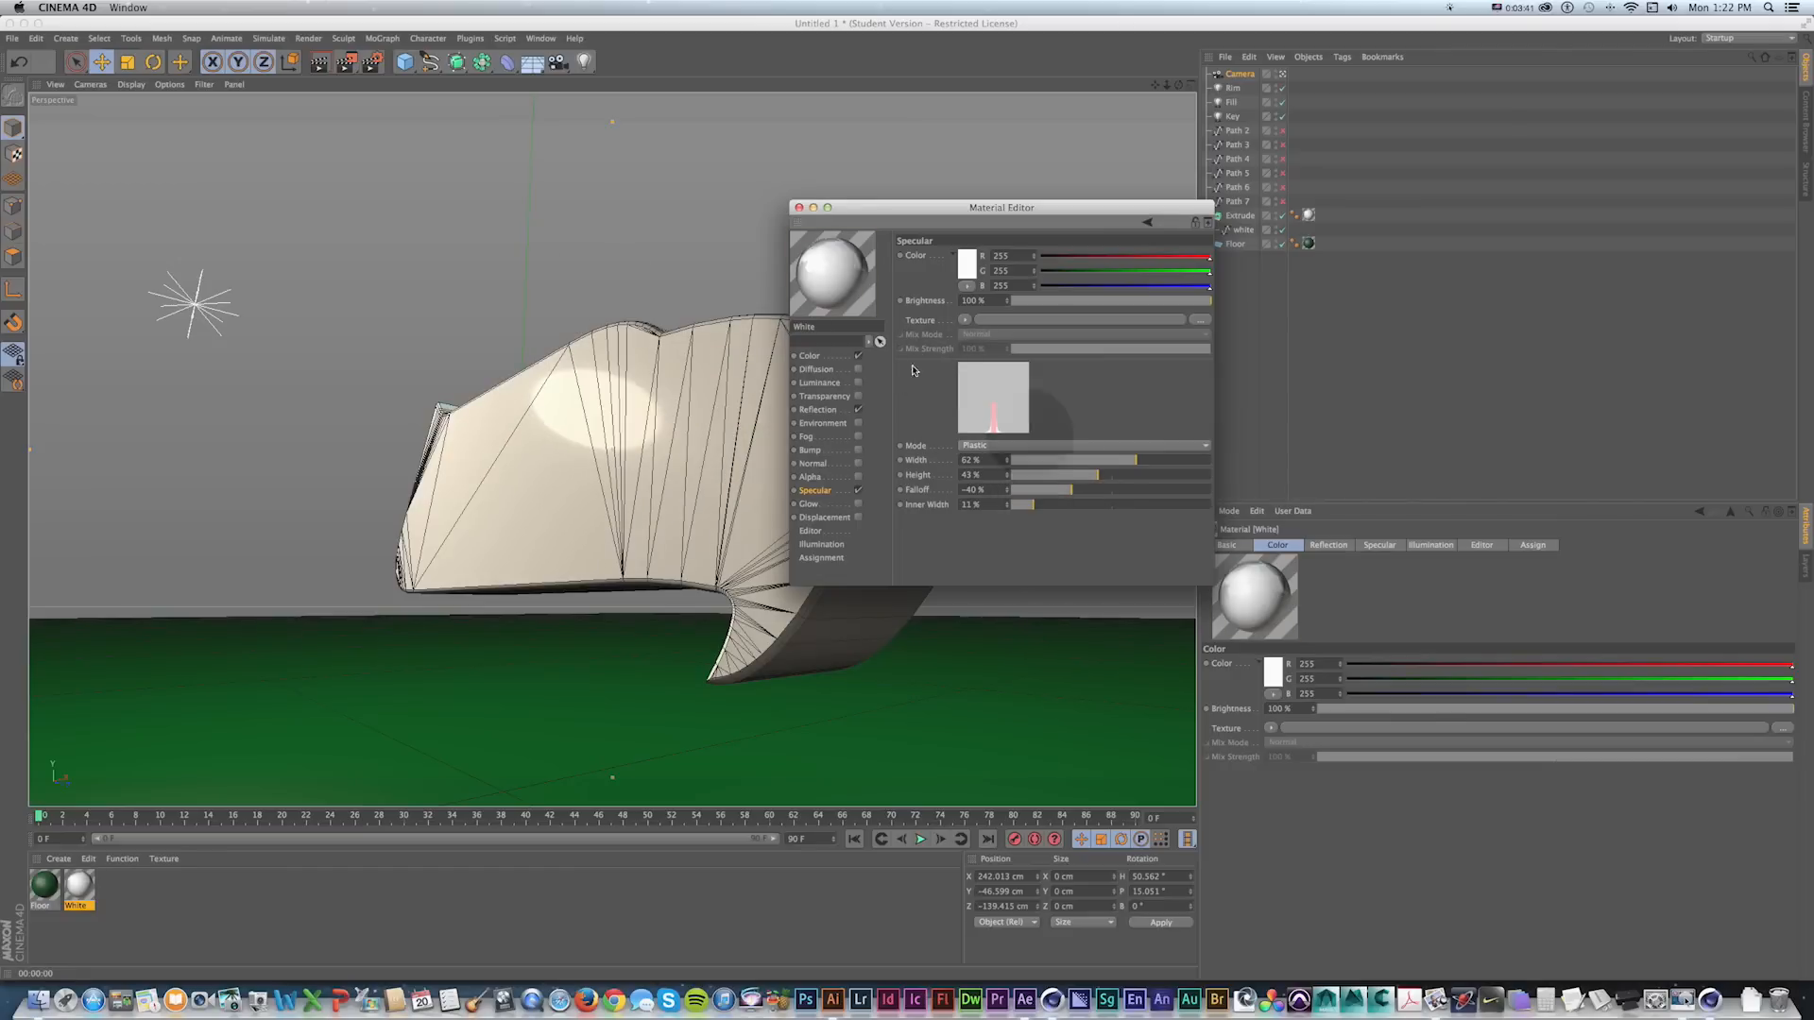
click(798, 209)
key(super+r)
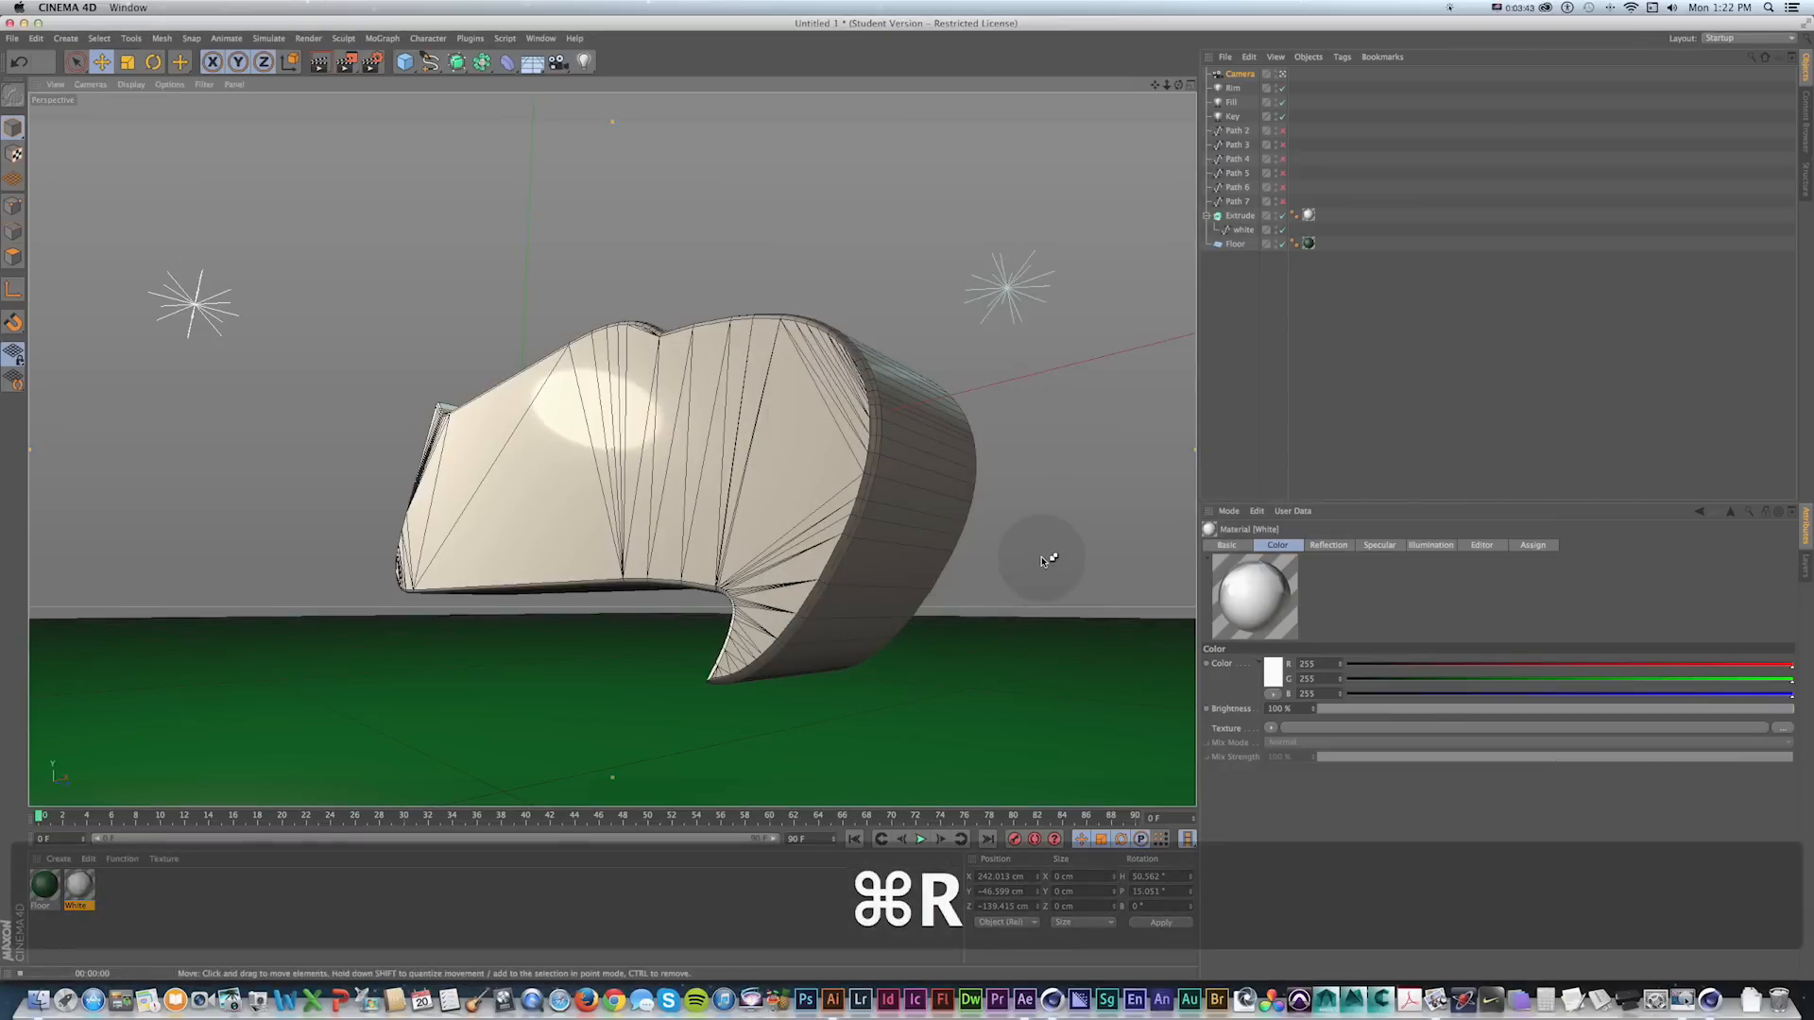
Change the White material's specular width to 19%, height to 22% and falloff to 17%, checking the highlight with test renders.
double_click(78, 885)
drag(361, 117, 1059, 334)
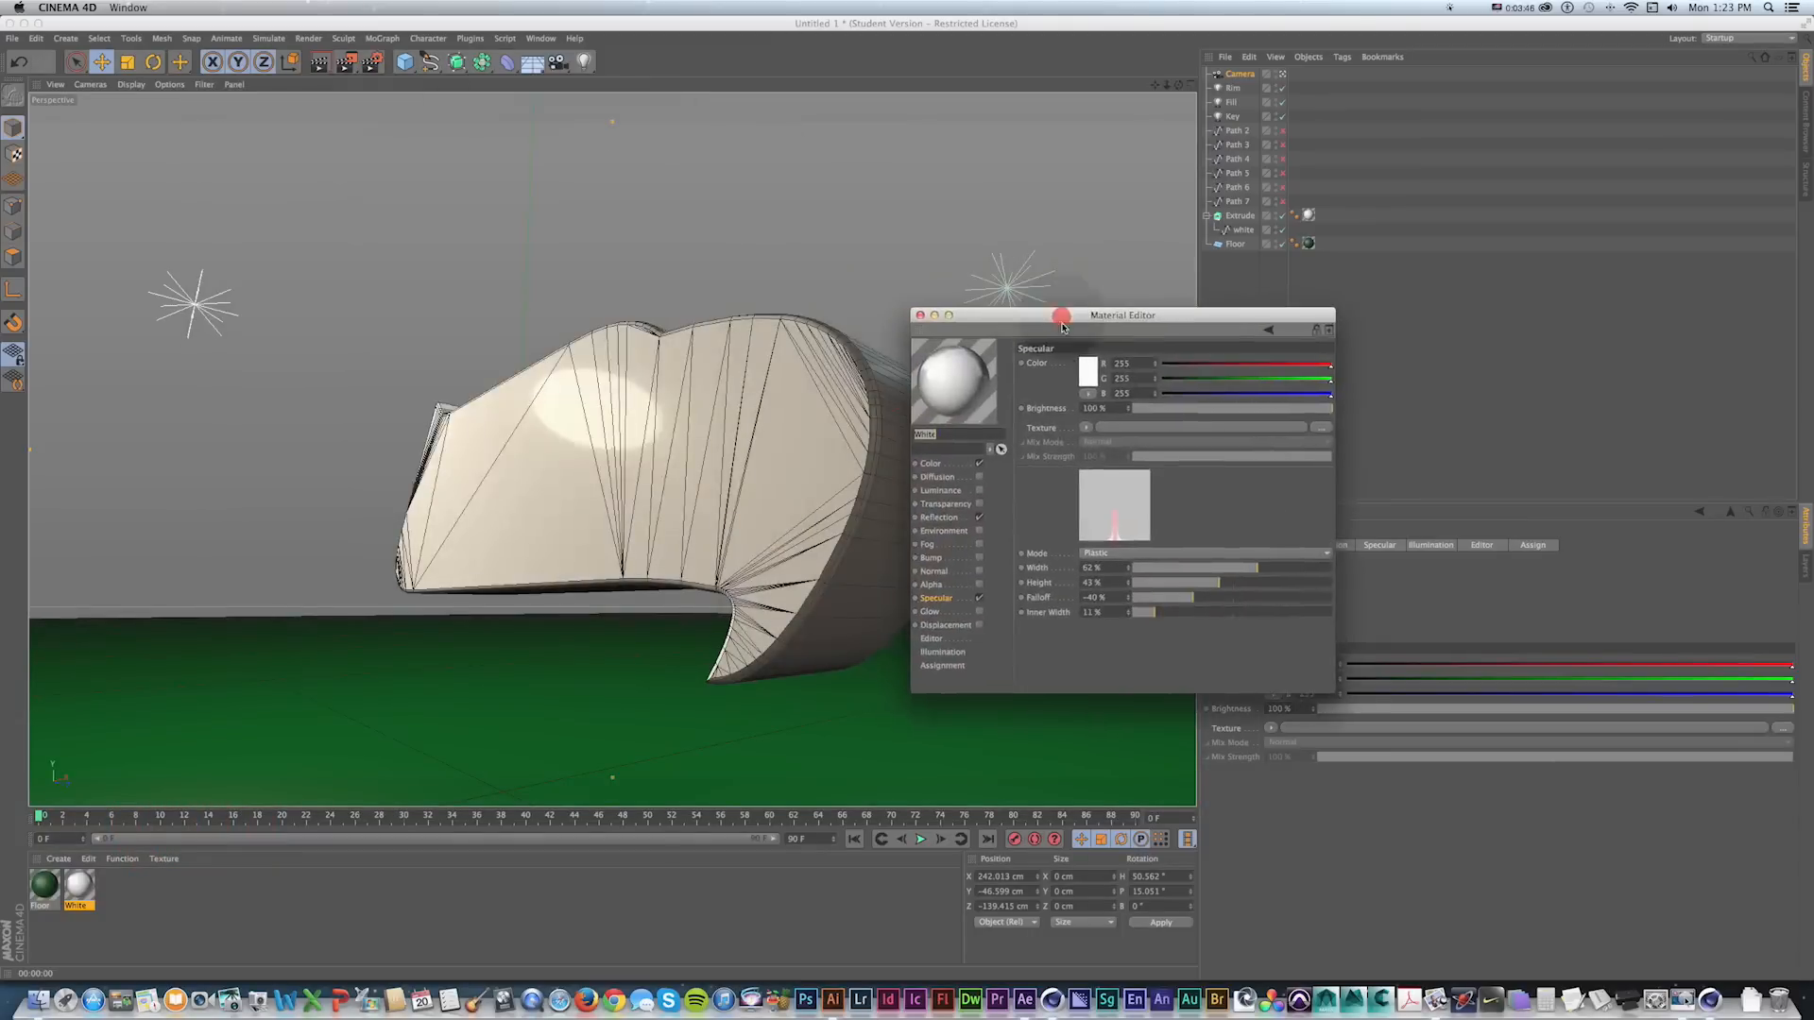
click(1161, 568)
drag(1190, 596, 1229, 596)
key(super+r)
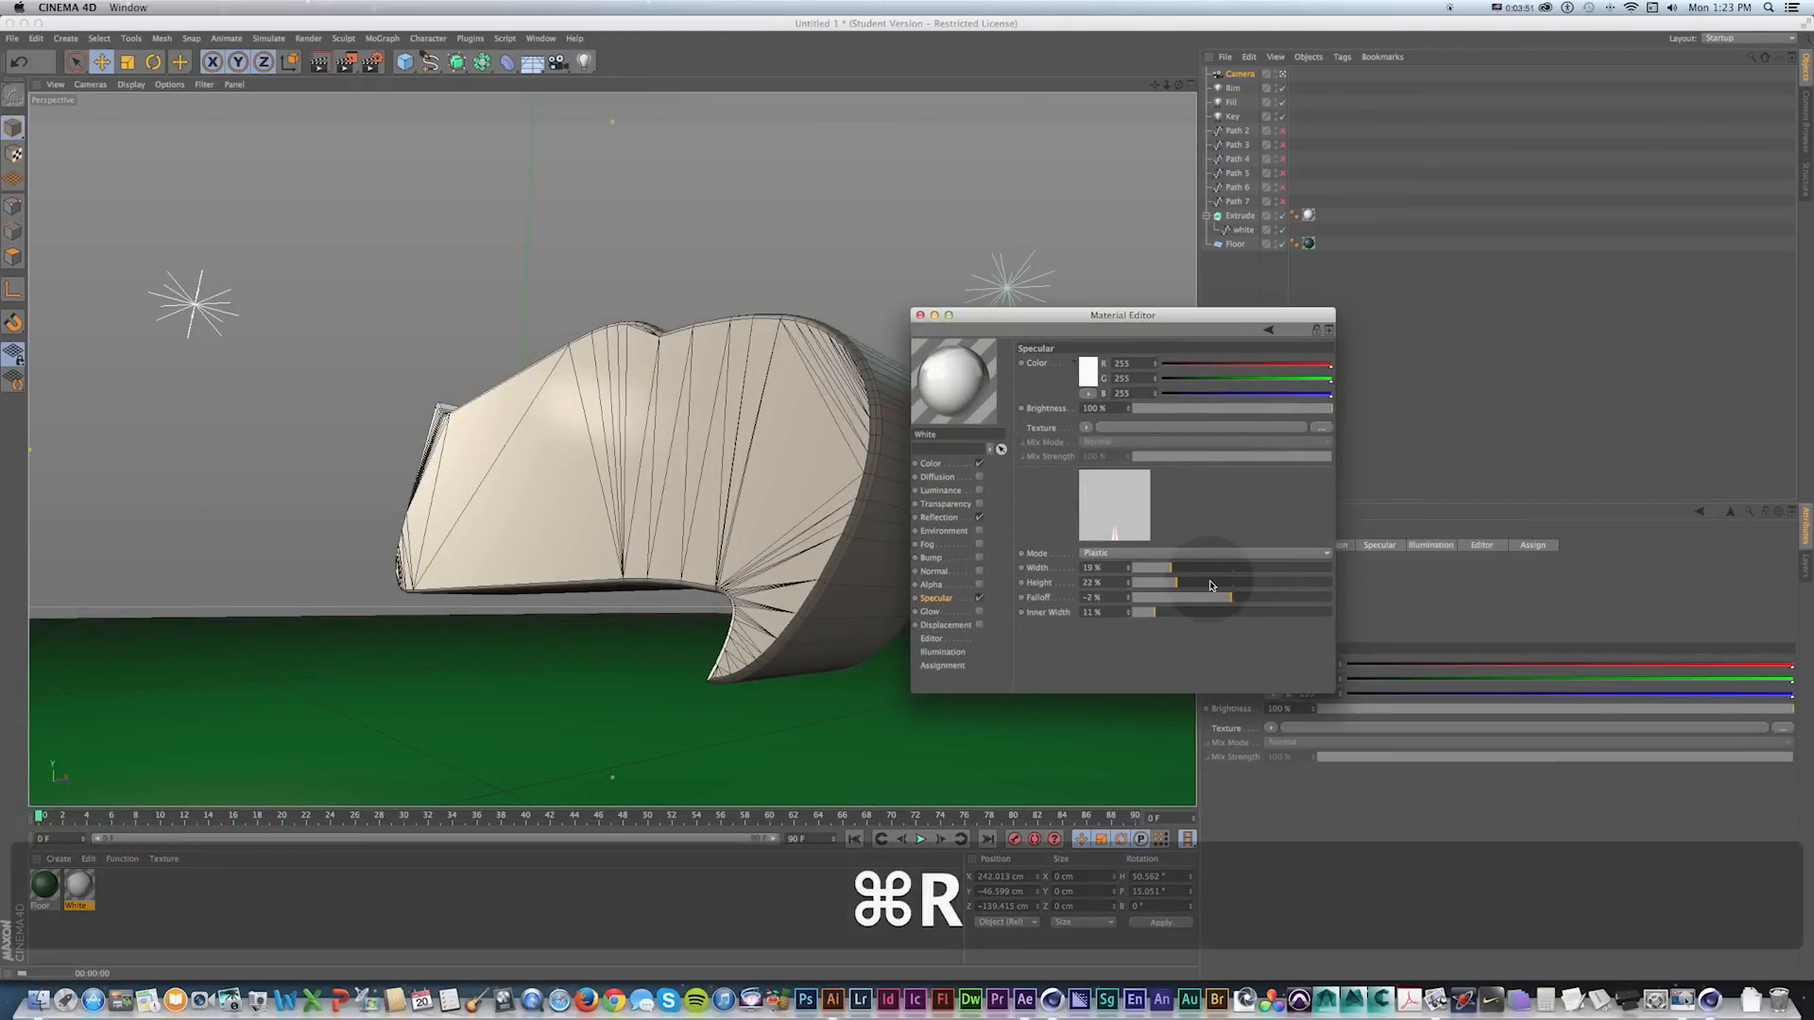
drag(1230, 597, 1249, 602)
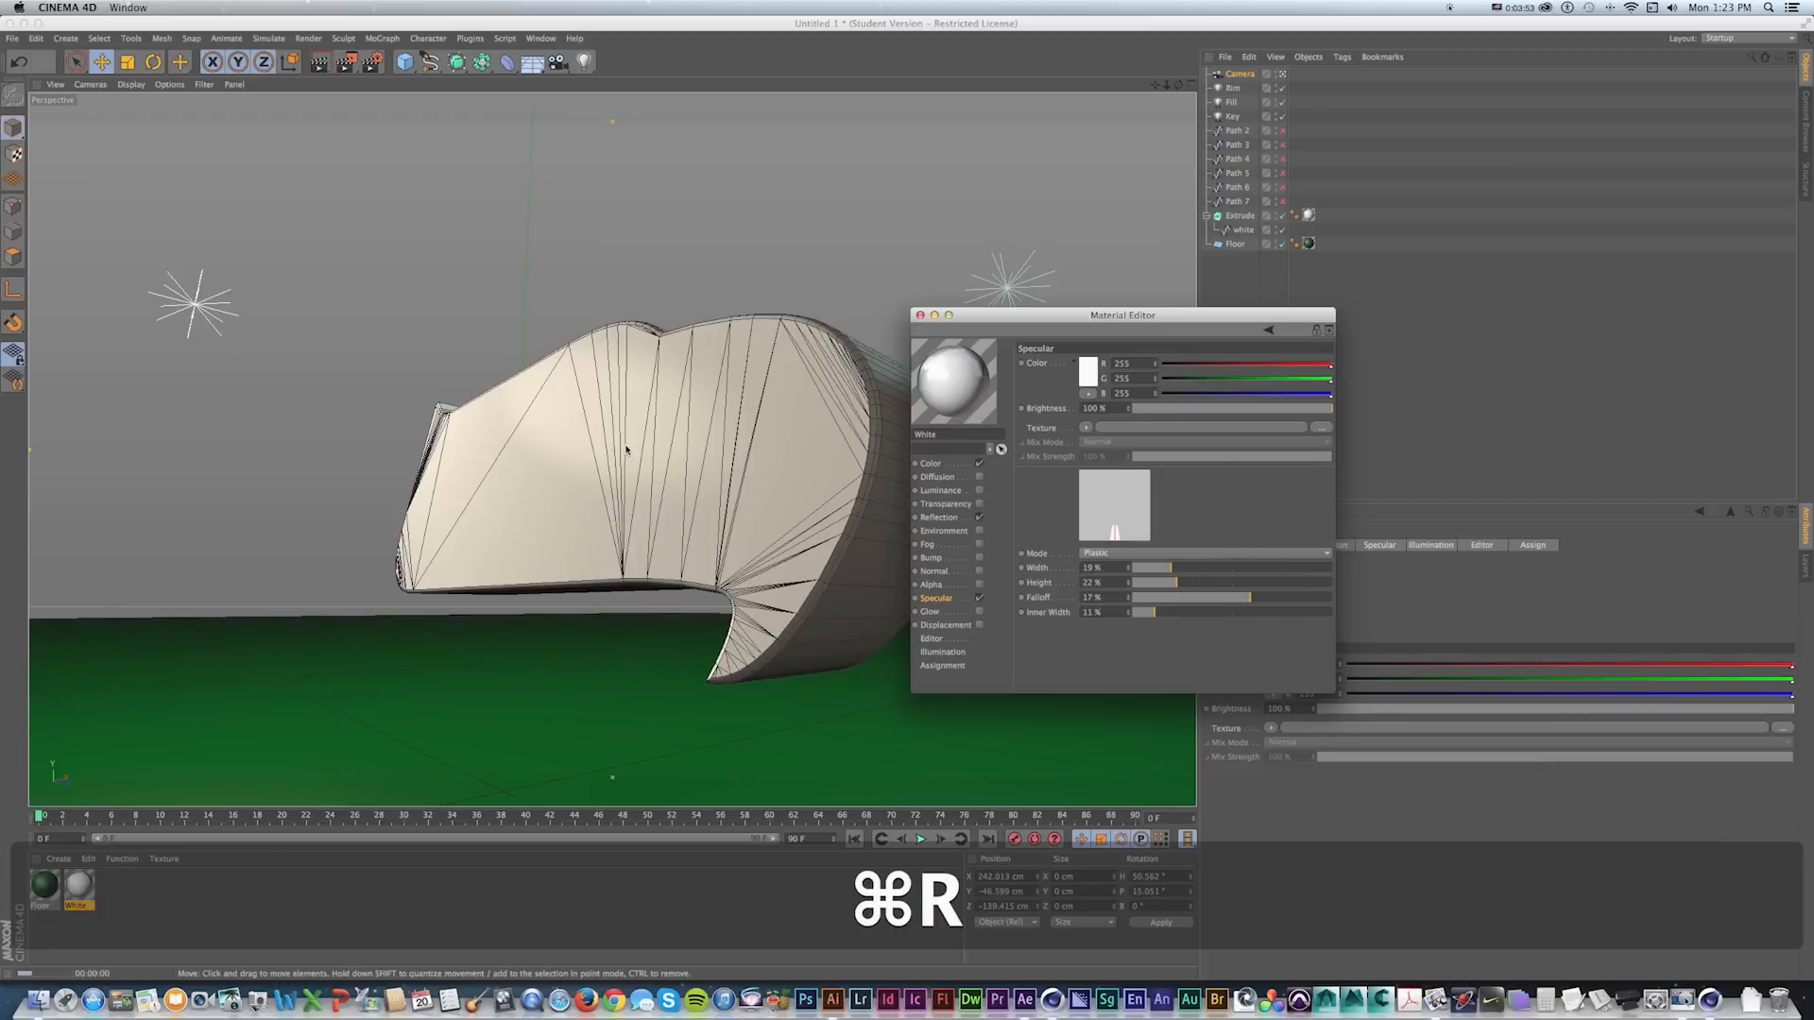
key(super+r)
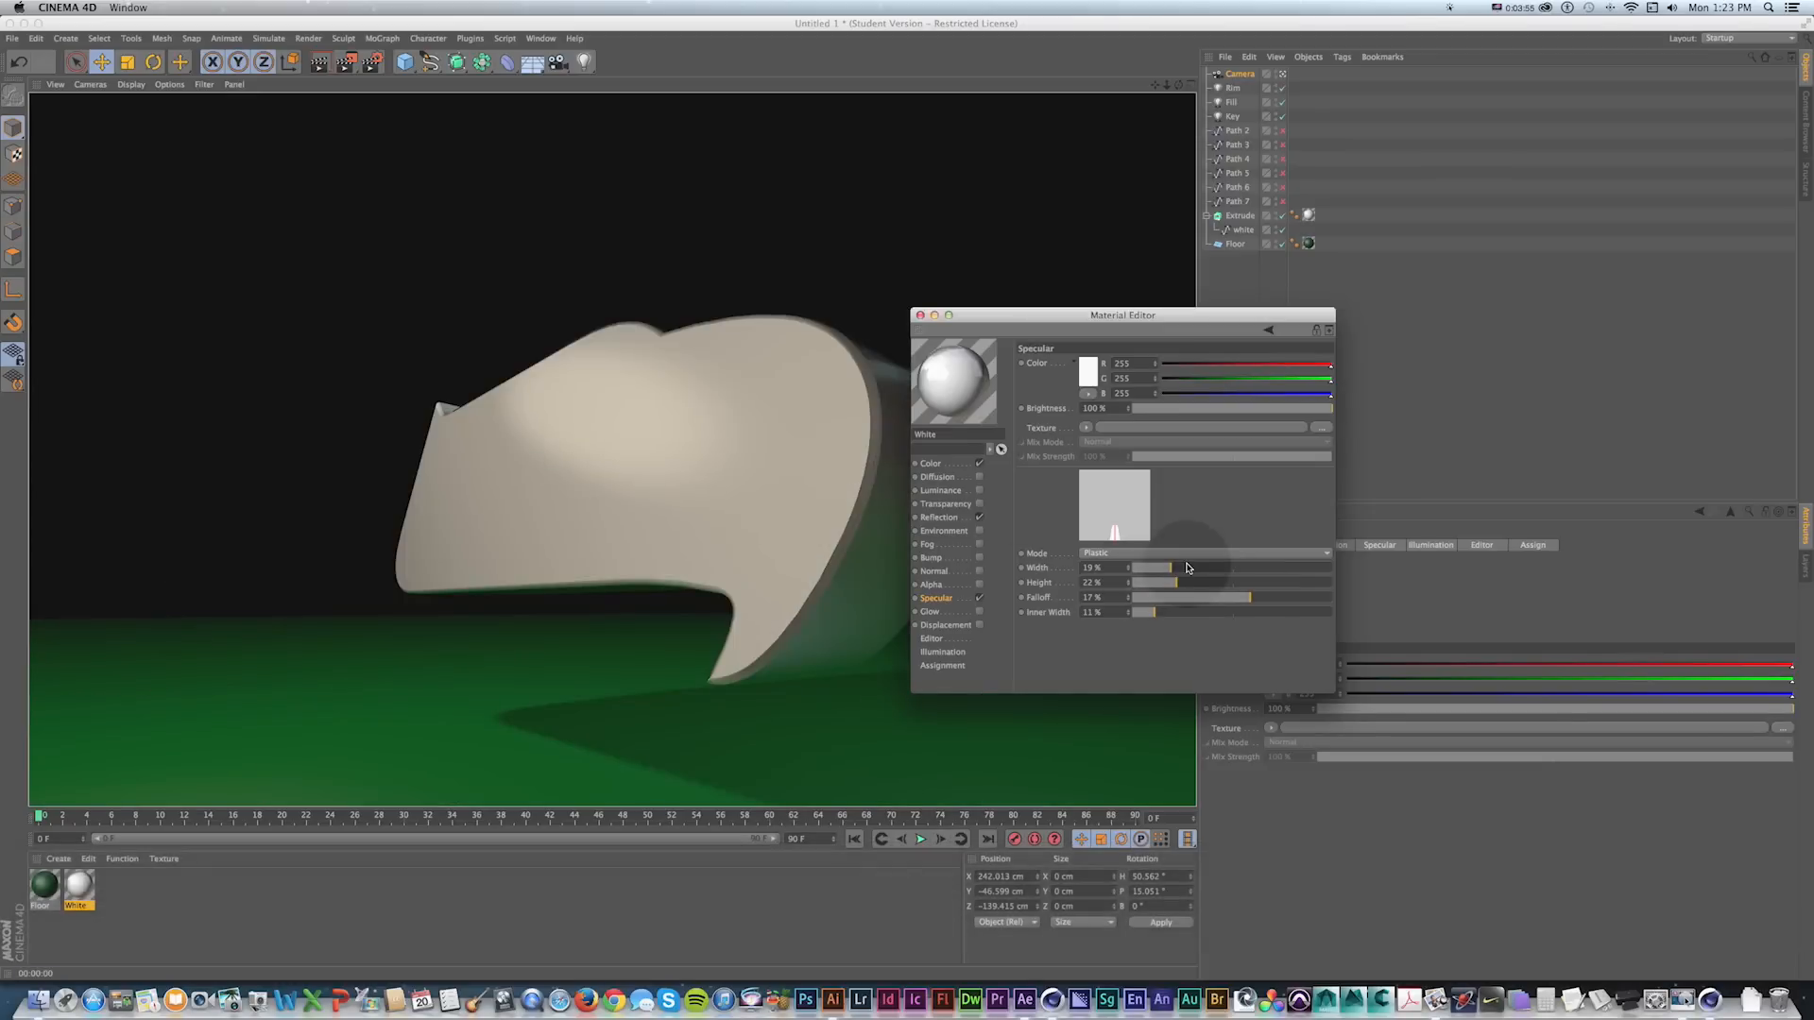
Raise the White material's specular width to 26% and height to 38%, test render, and close the material's settings.
drag(1191, 572, 1181, 568)
key(super+r)
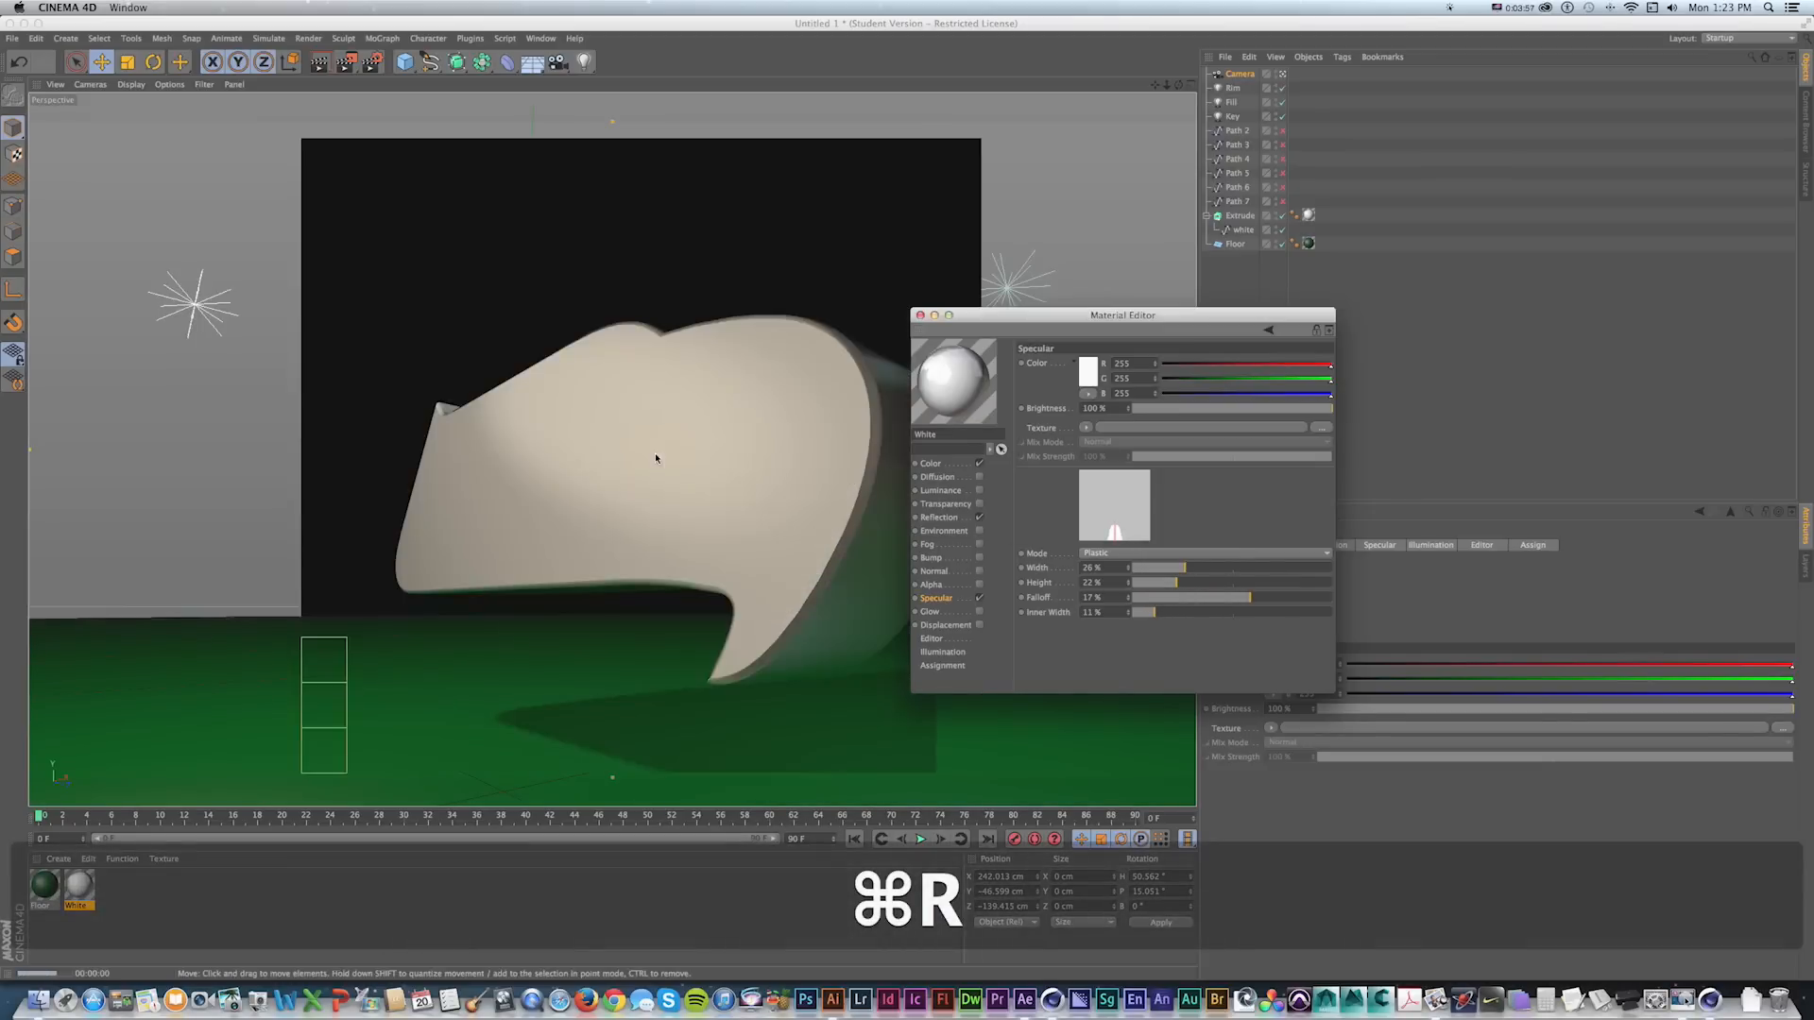
drag(1198, 581, 1208, 582)
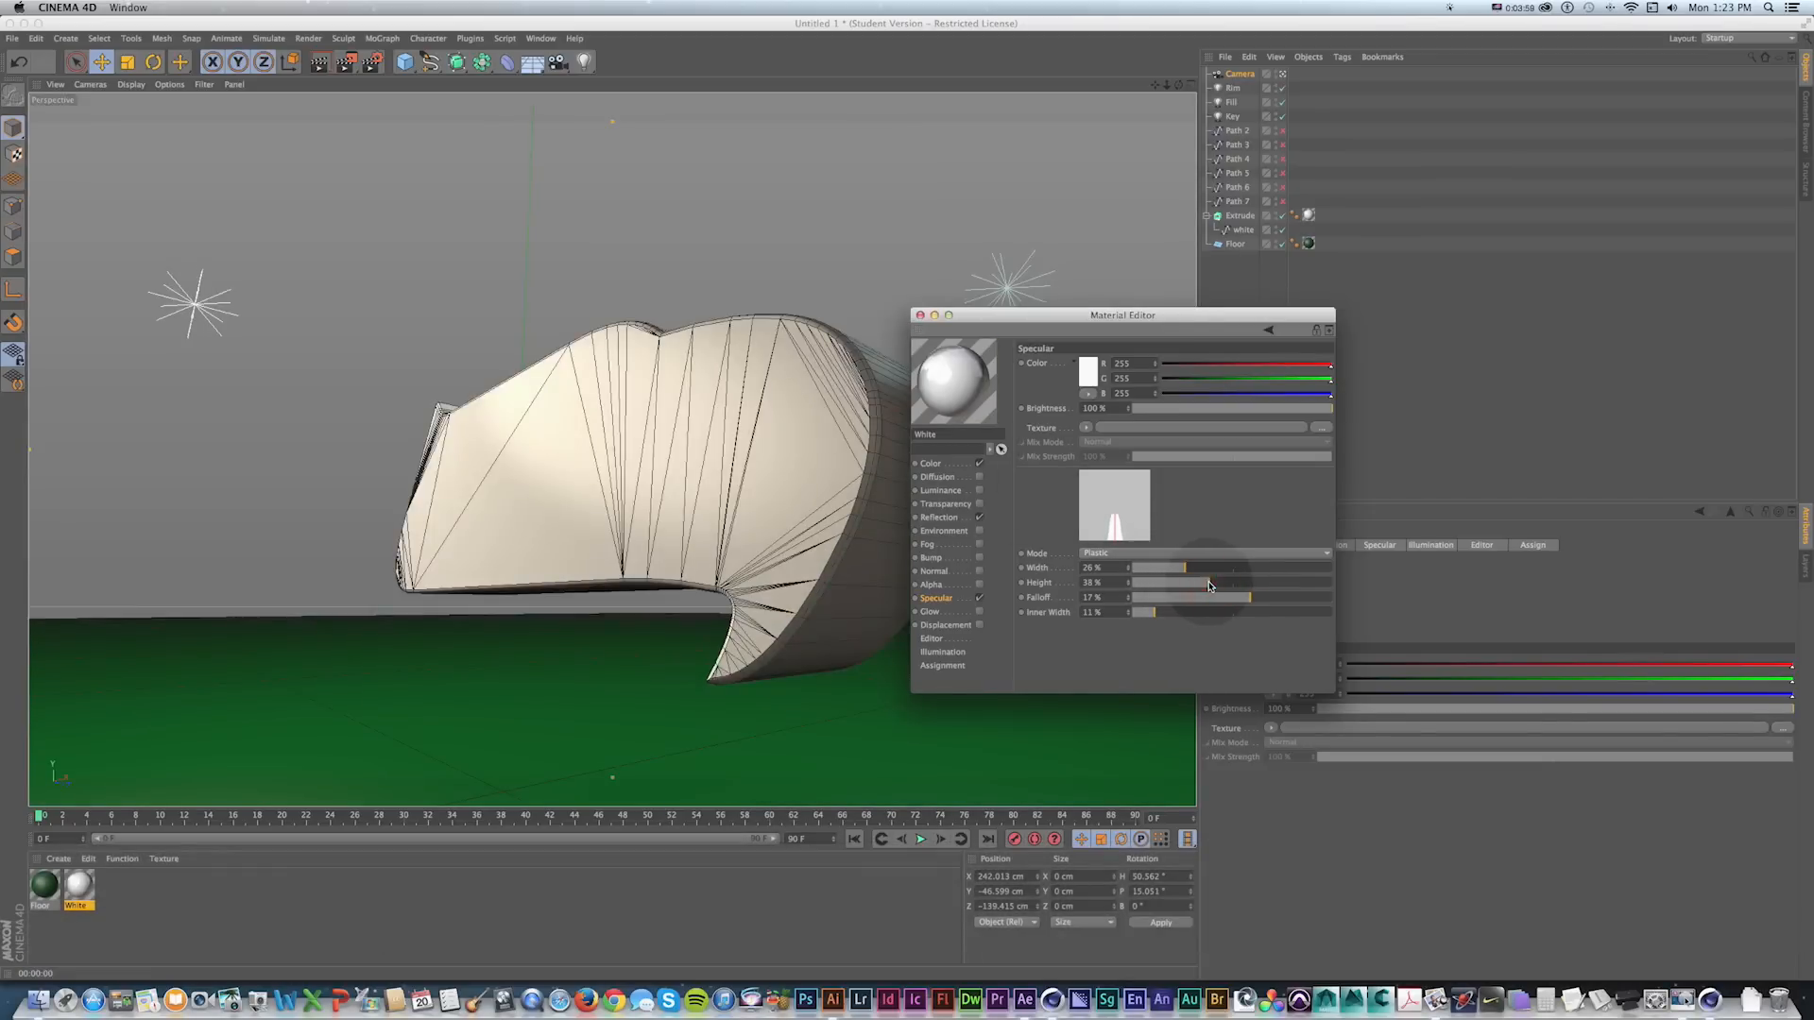
key(super+r)
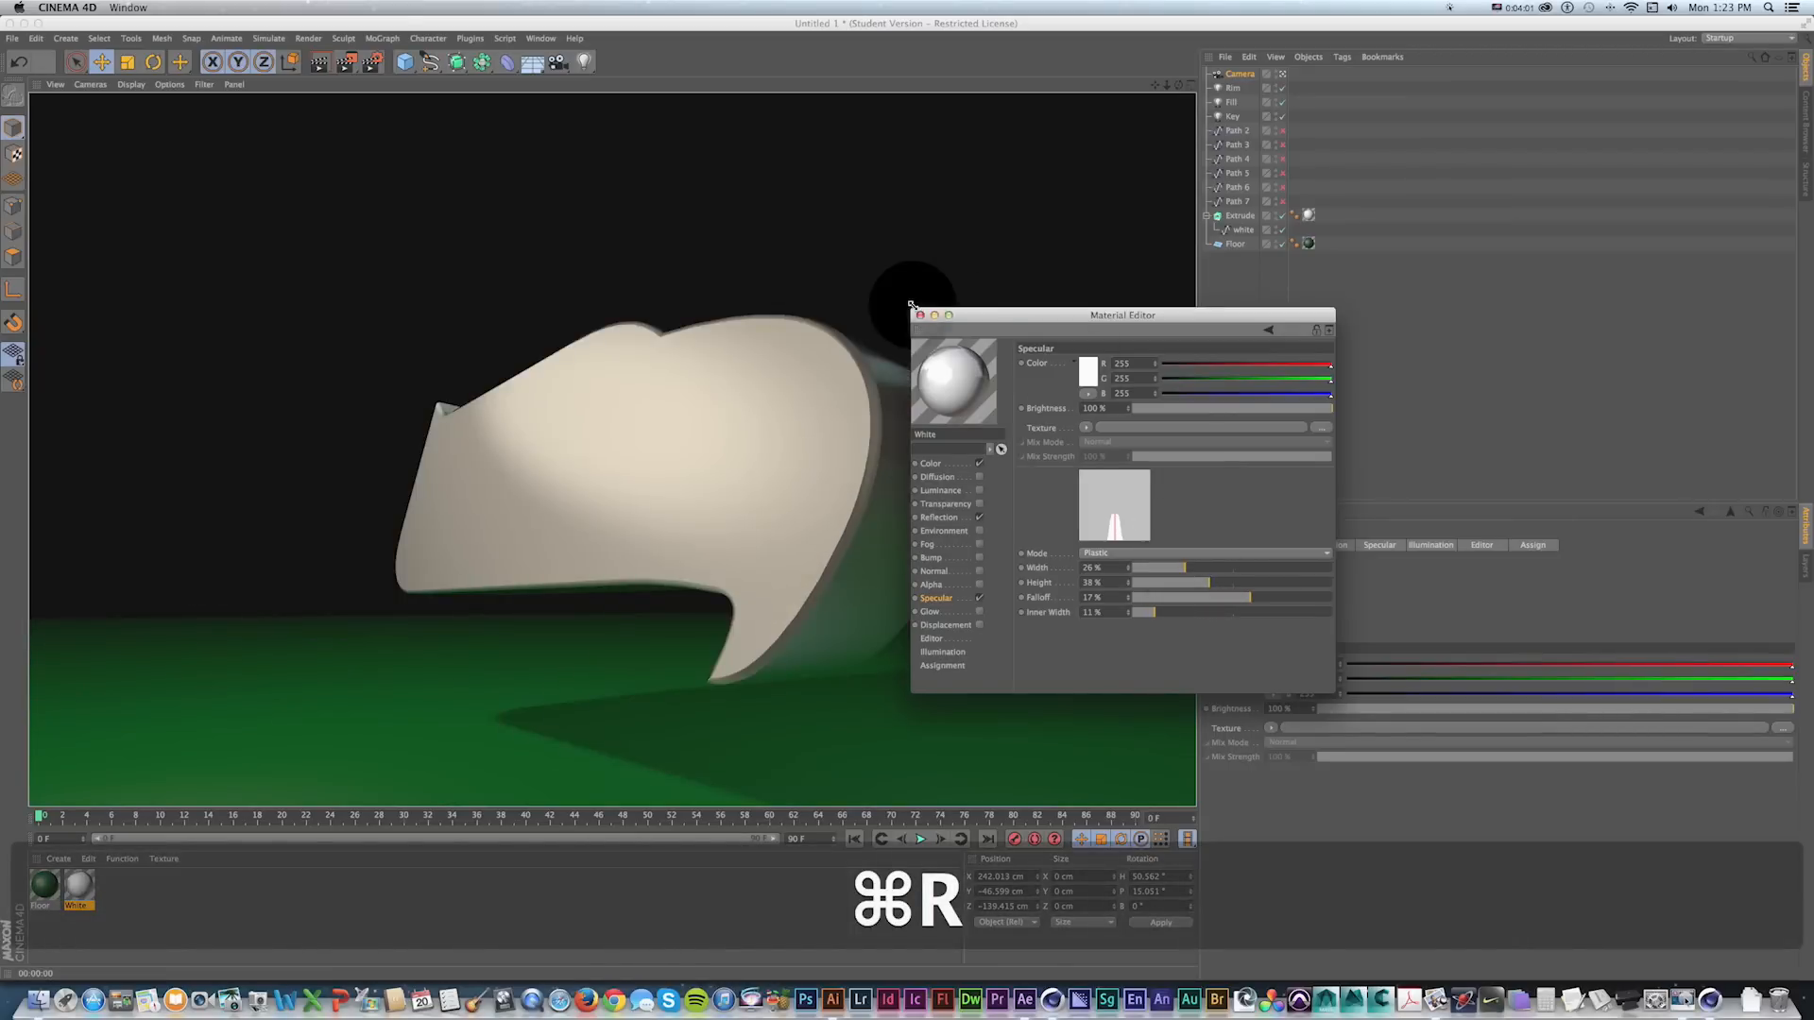
click(921, 315)
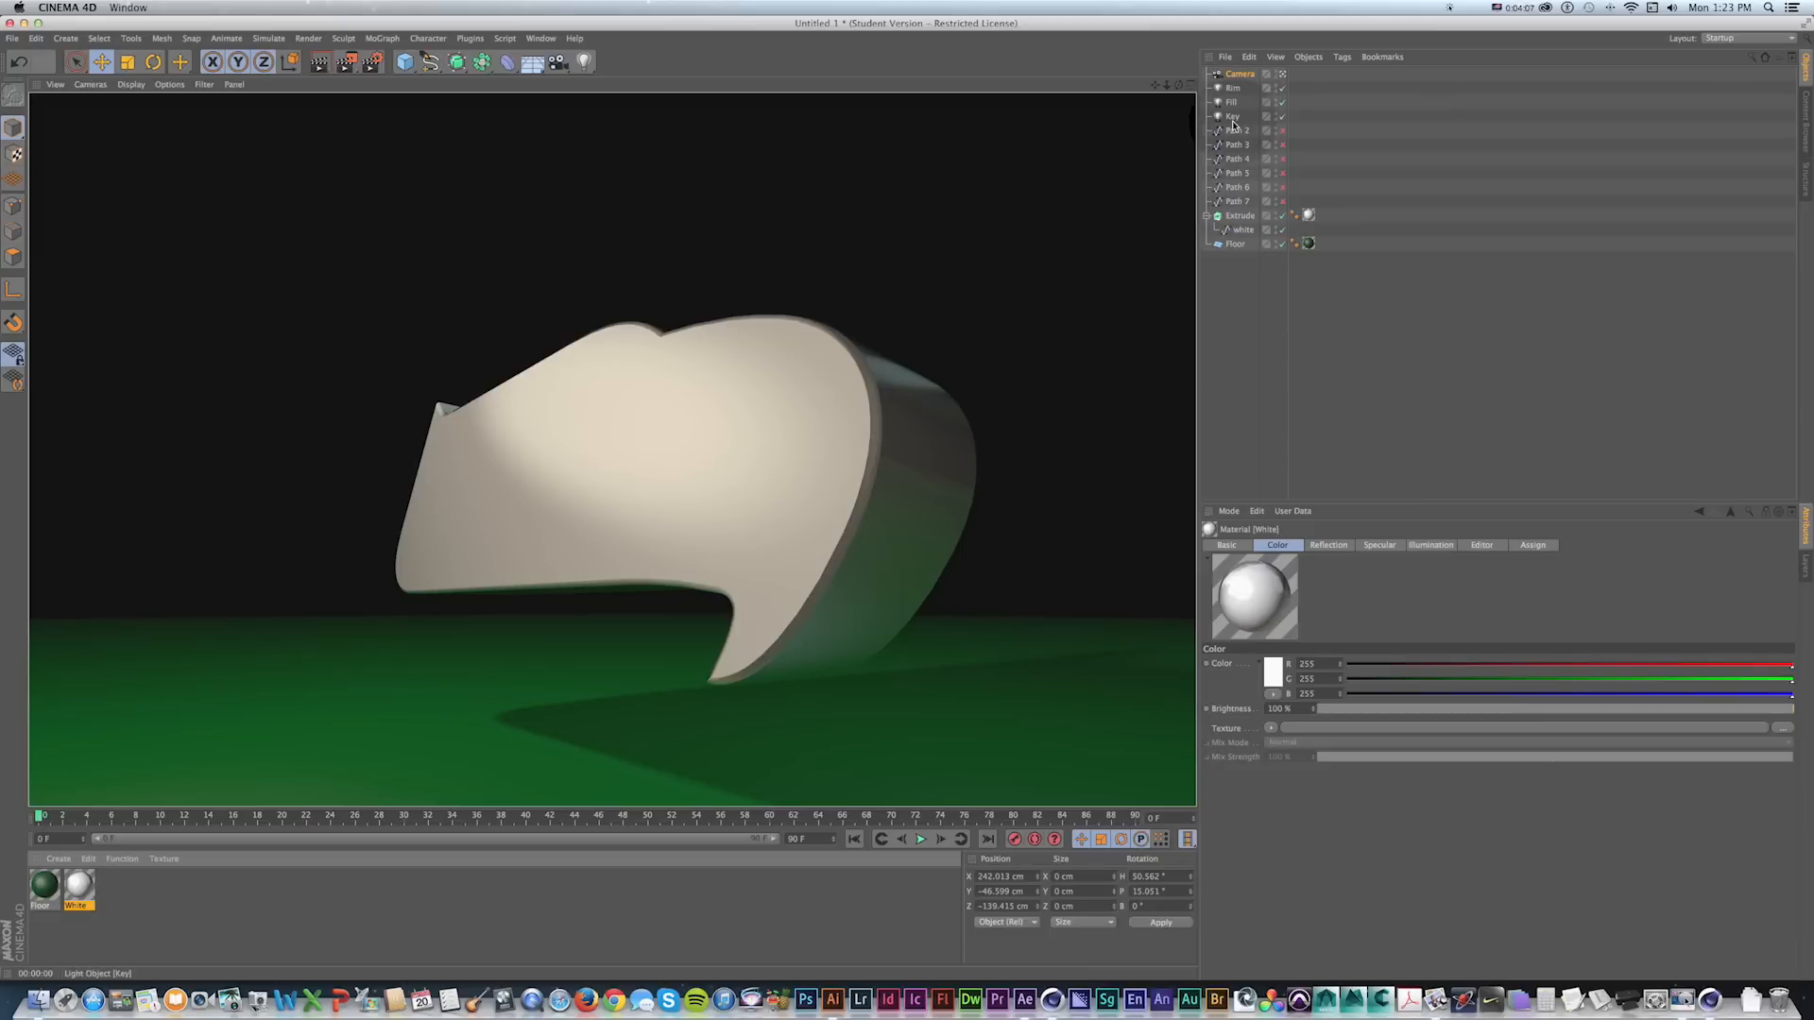
click(1238, 218)
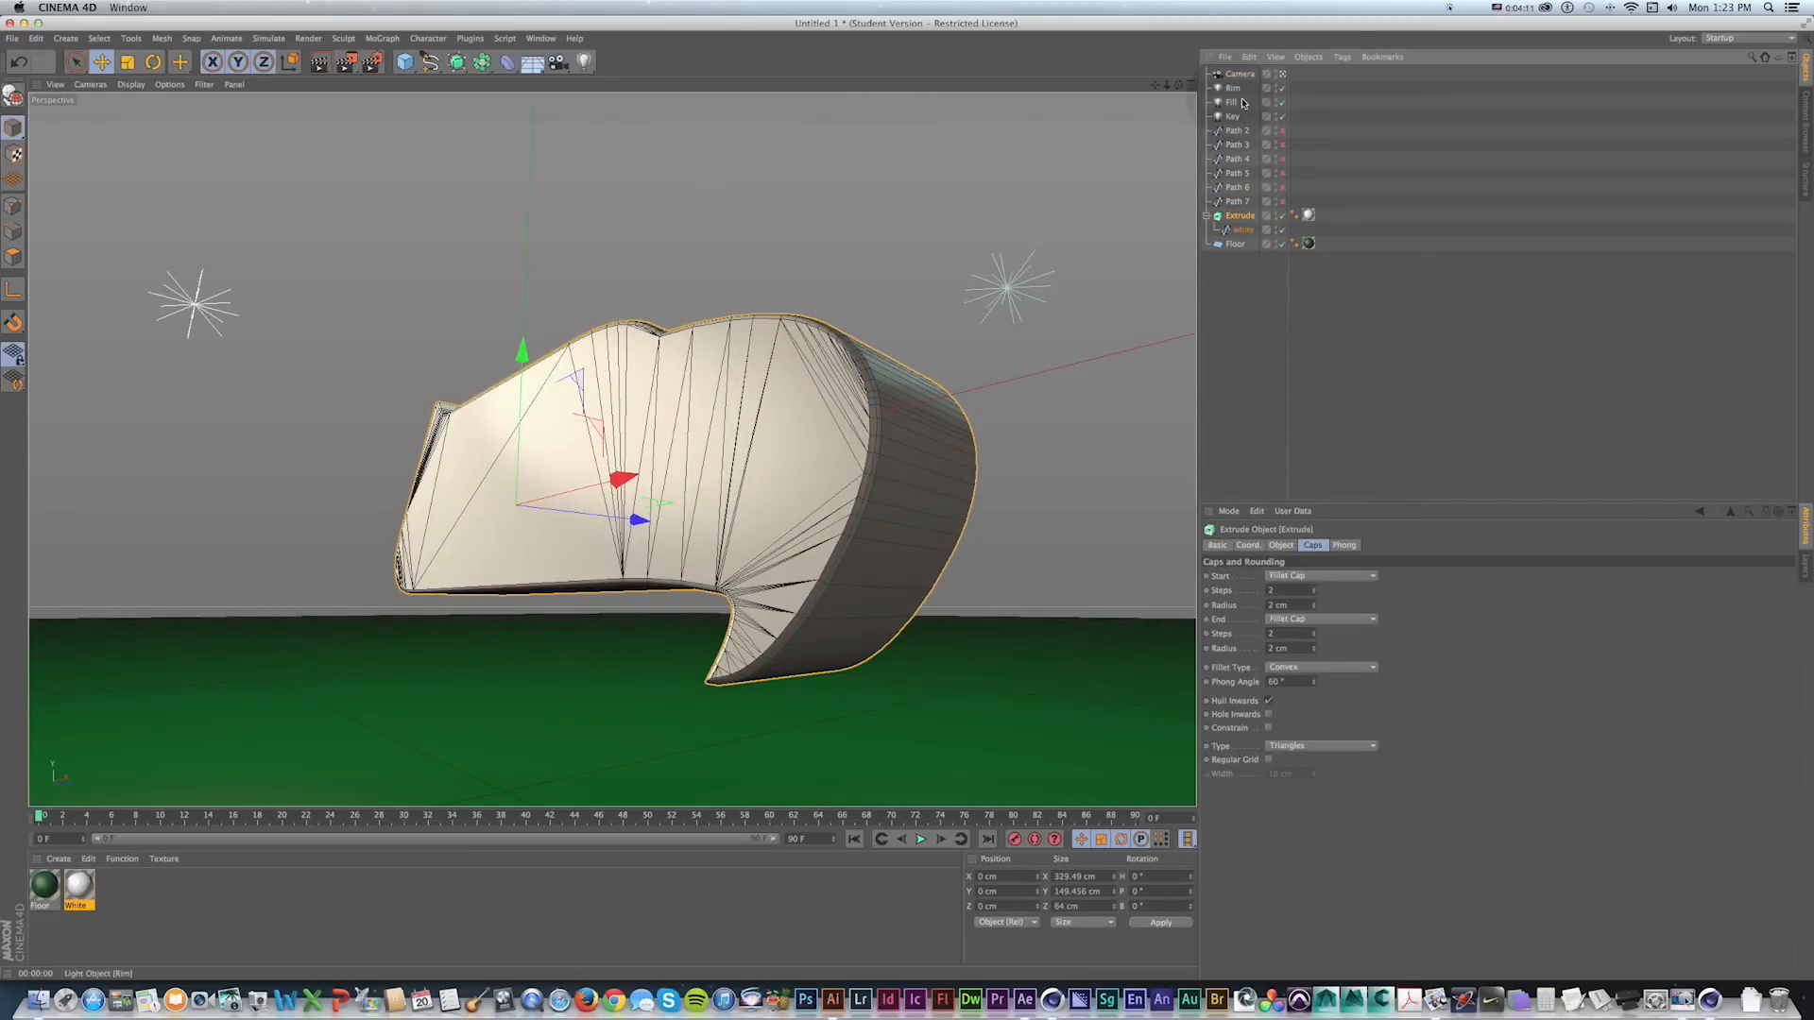
click(1284, 74)
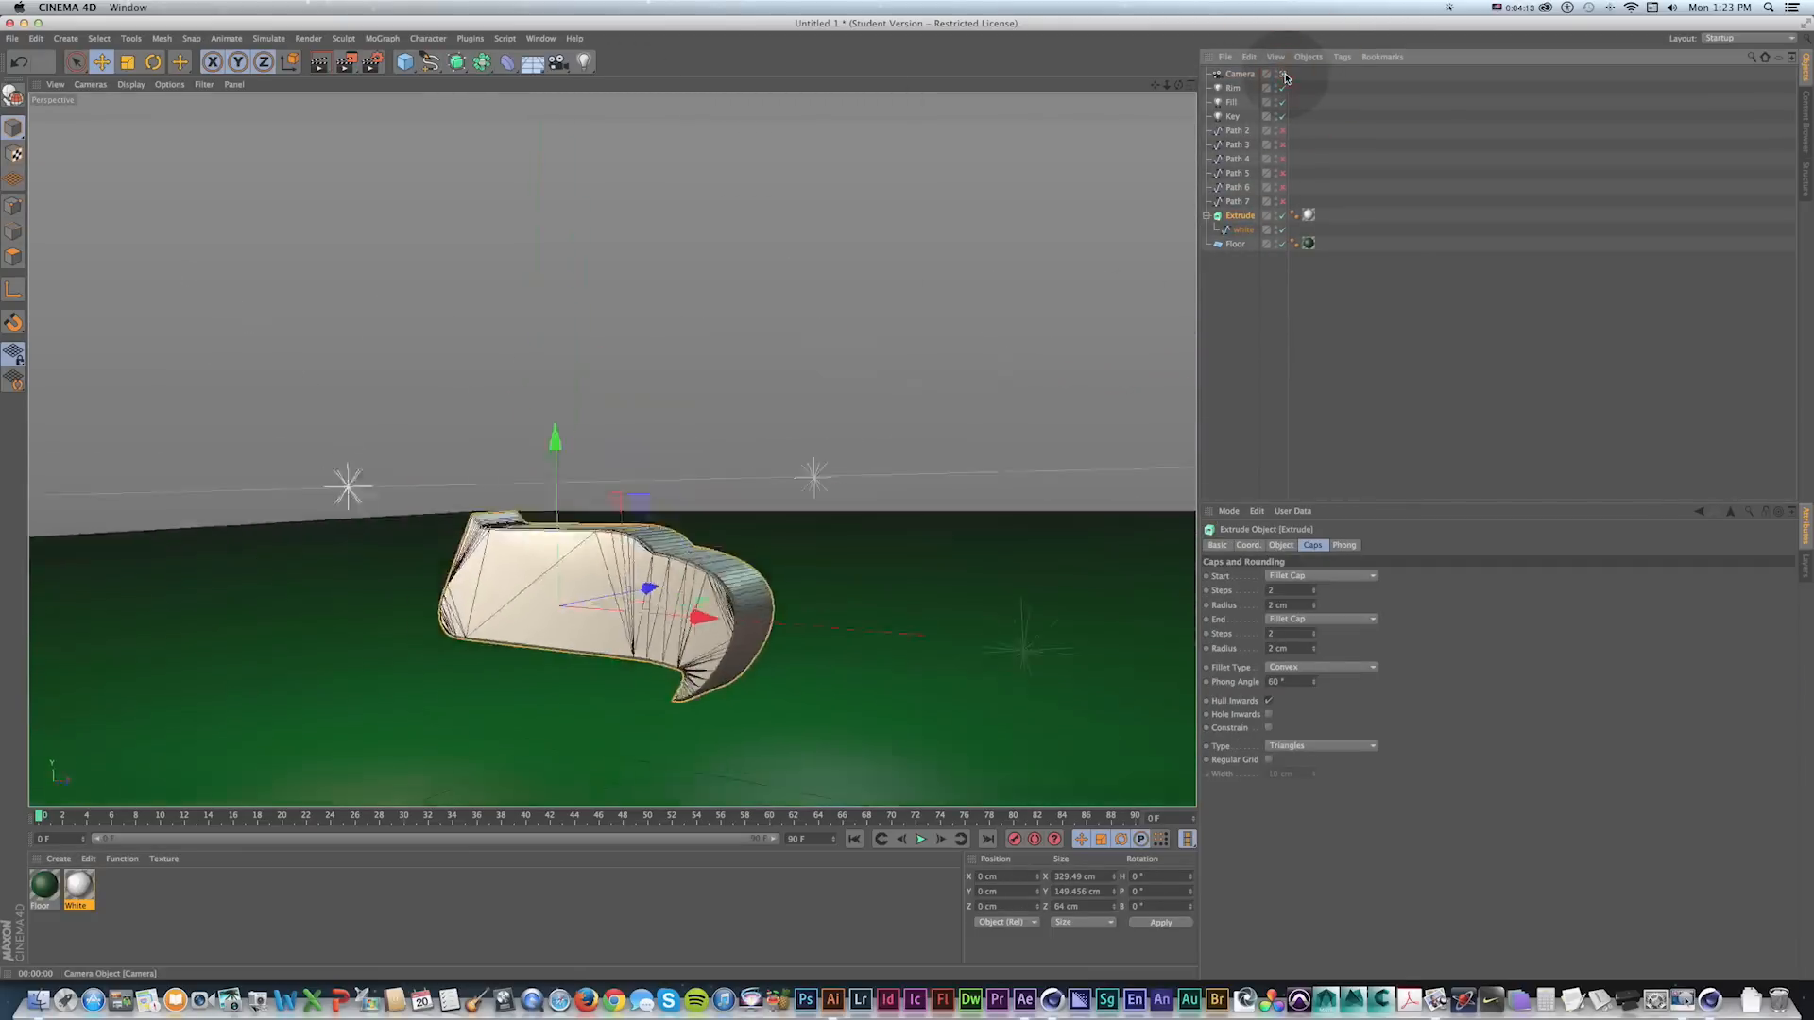
click(1284, 74)
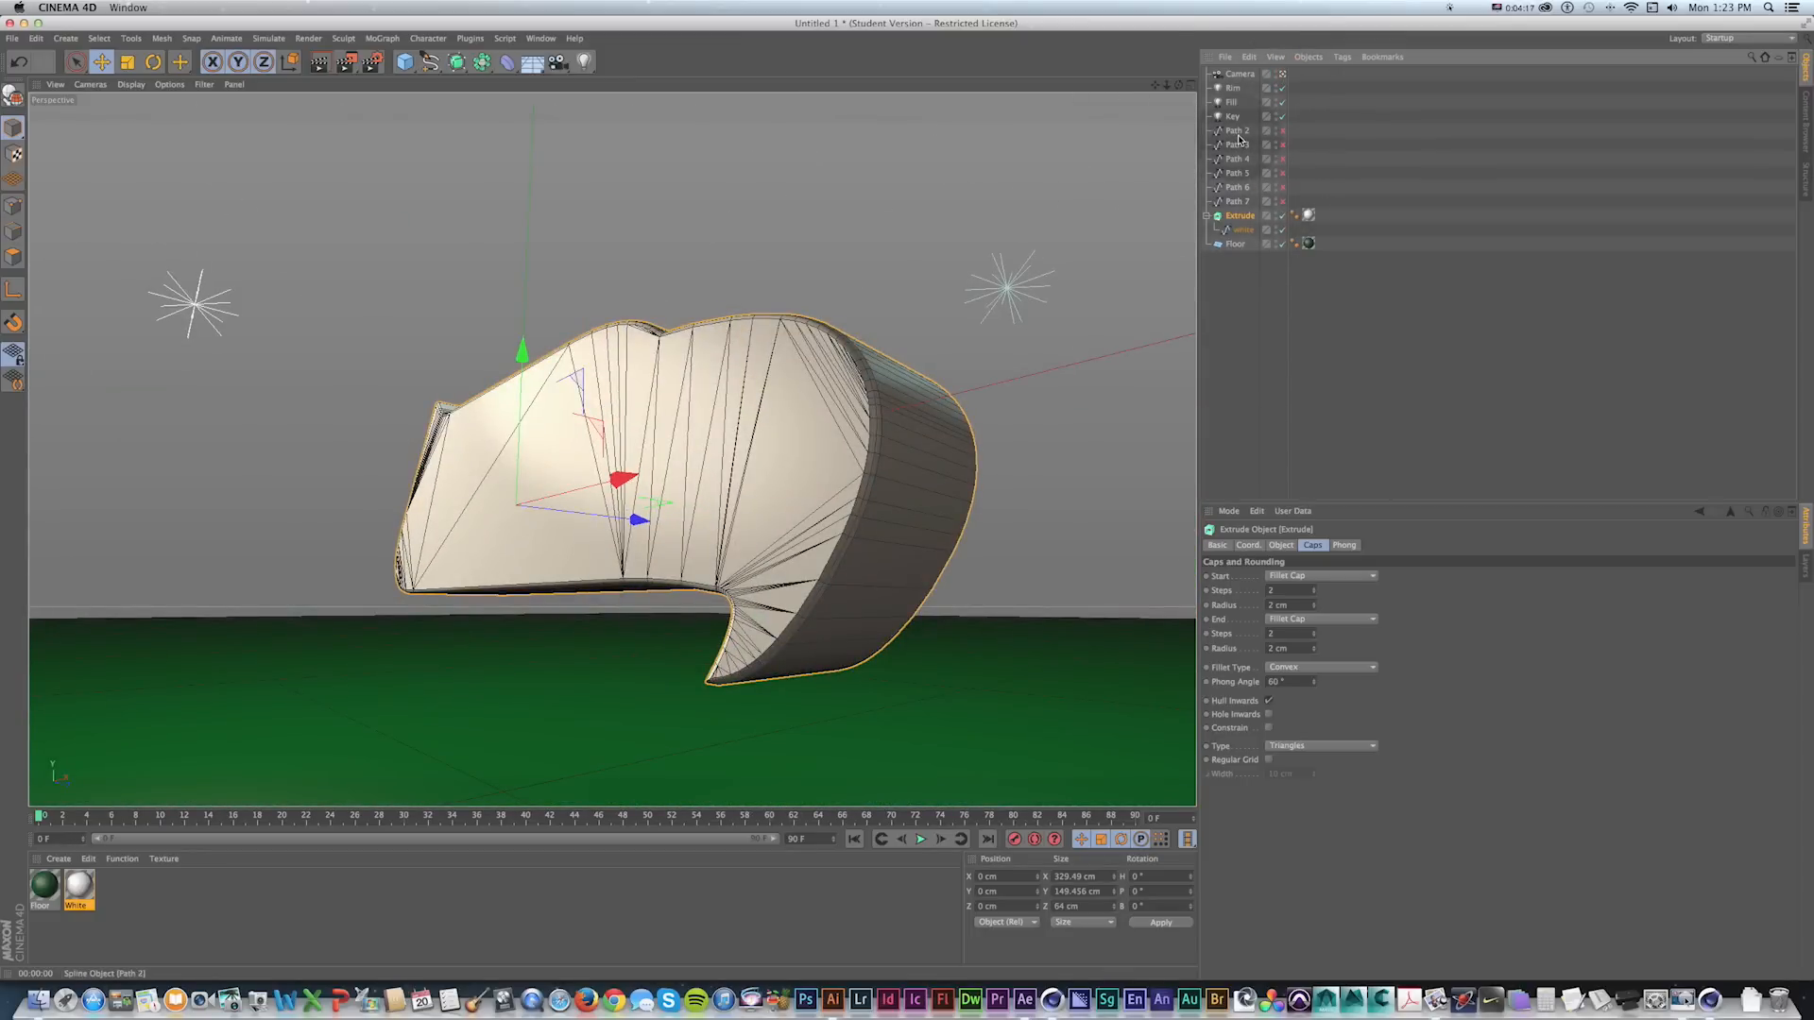
Move splines Path 2 through Path 7 between the Extrude and the Floor in the object list, and select the Extrude.
drag(1236, 133, 1225, 230)
shift+click(1236, 202)
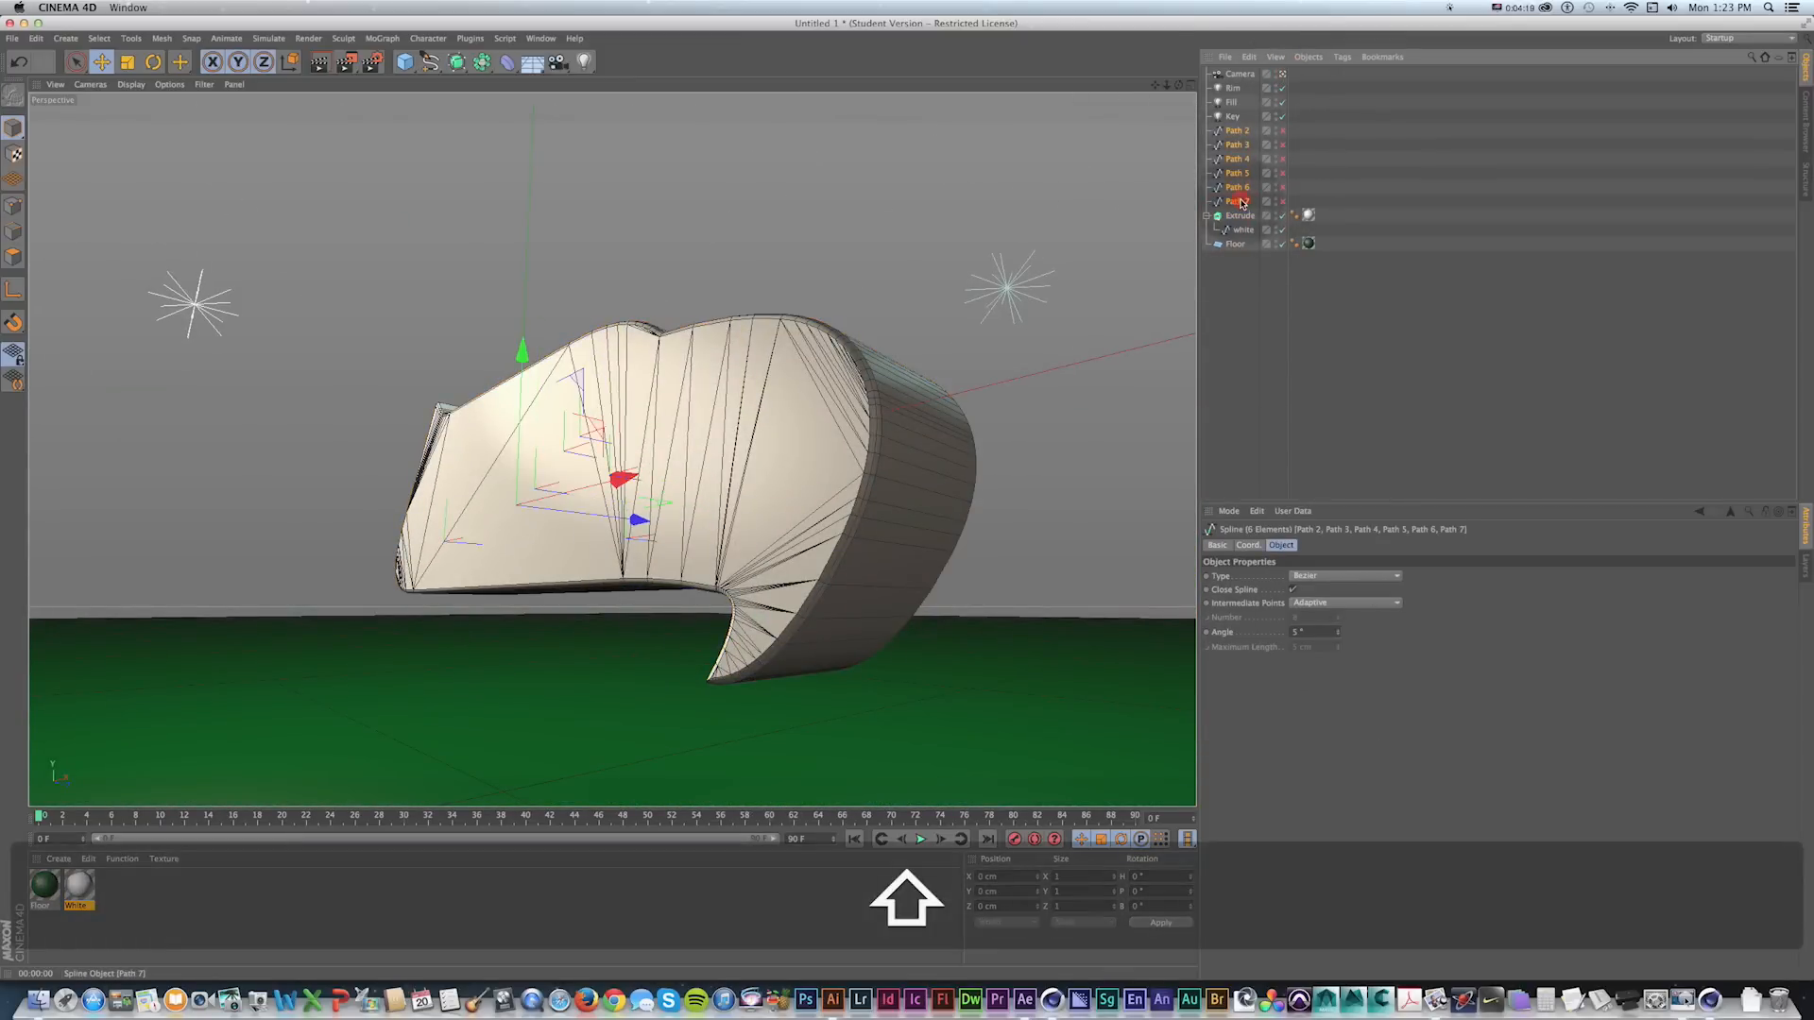
drag(1237, 238, 1236, 244)
click(1235, 333)
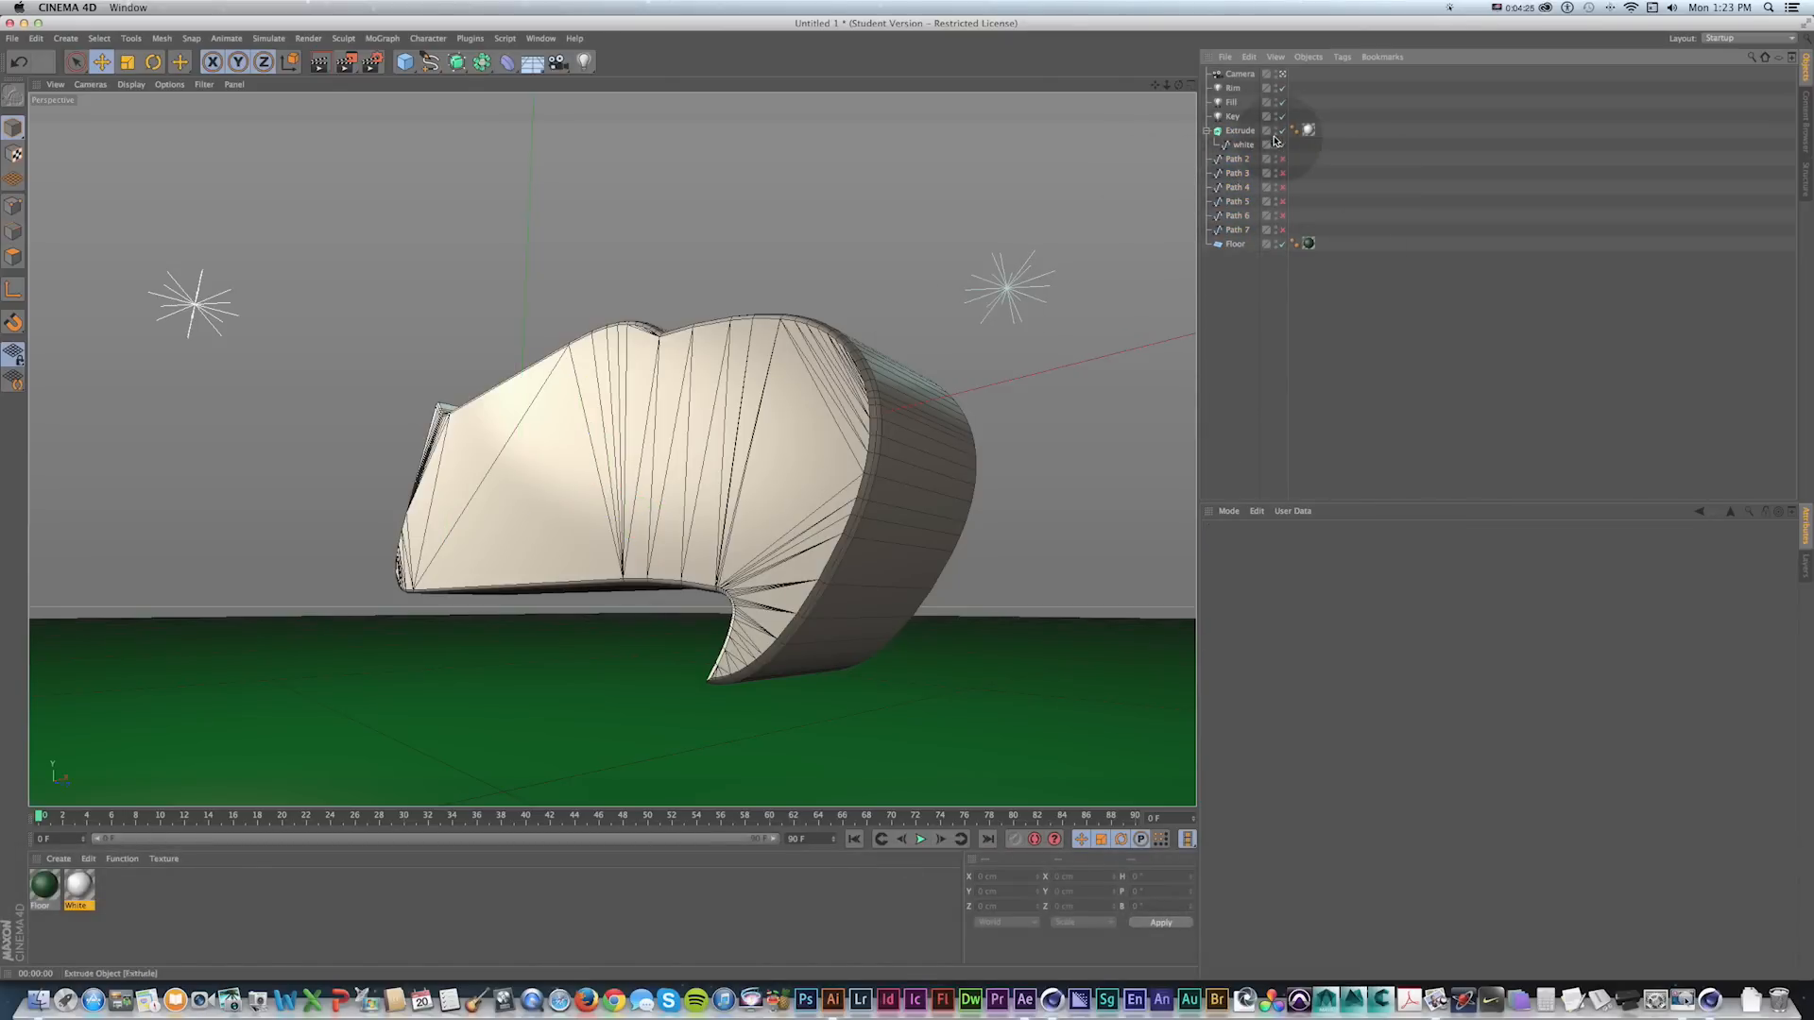
click(1240, 132)
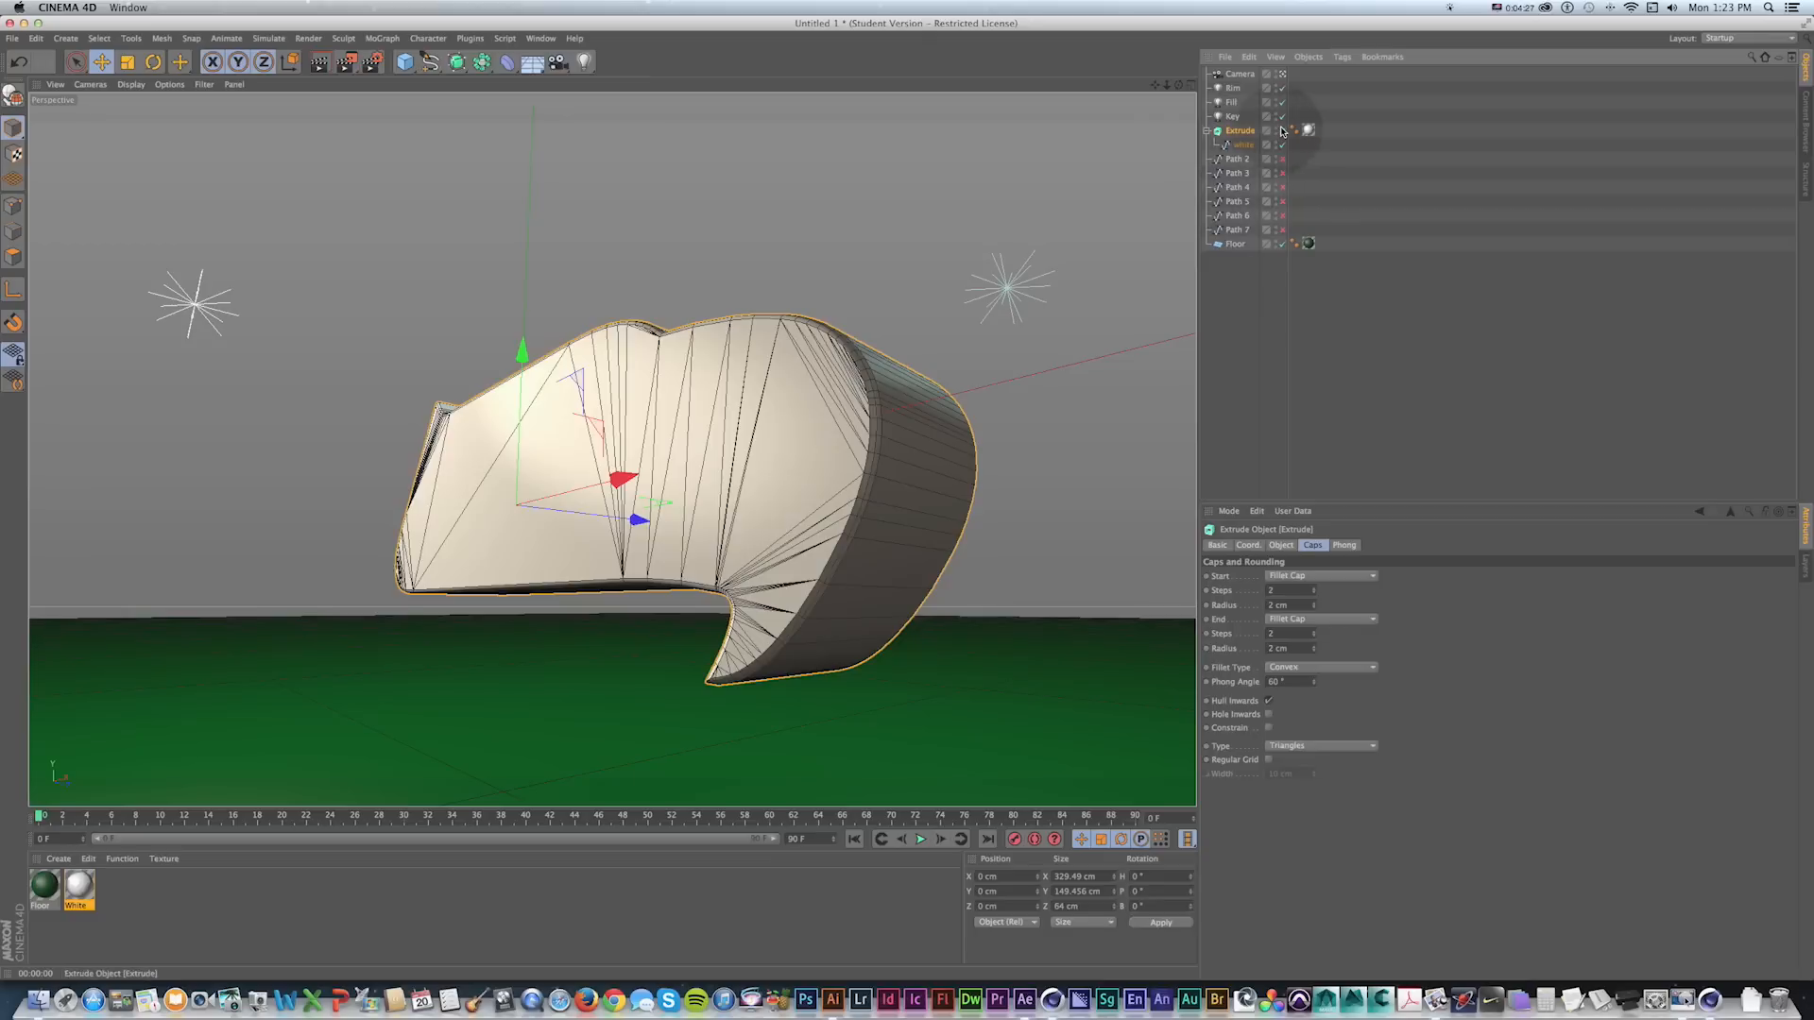
Test render the view with the Extrude disabled, and enable the Extrude again.
click(1283, 132)
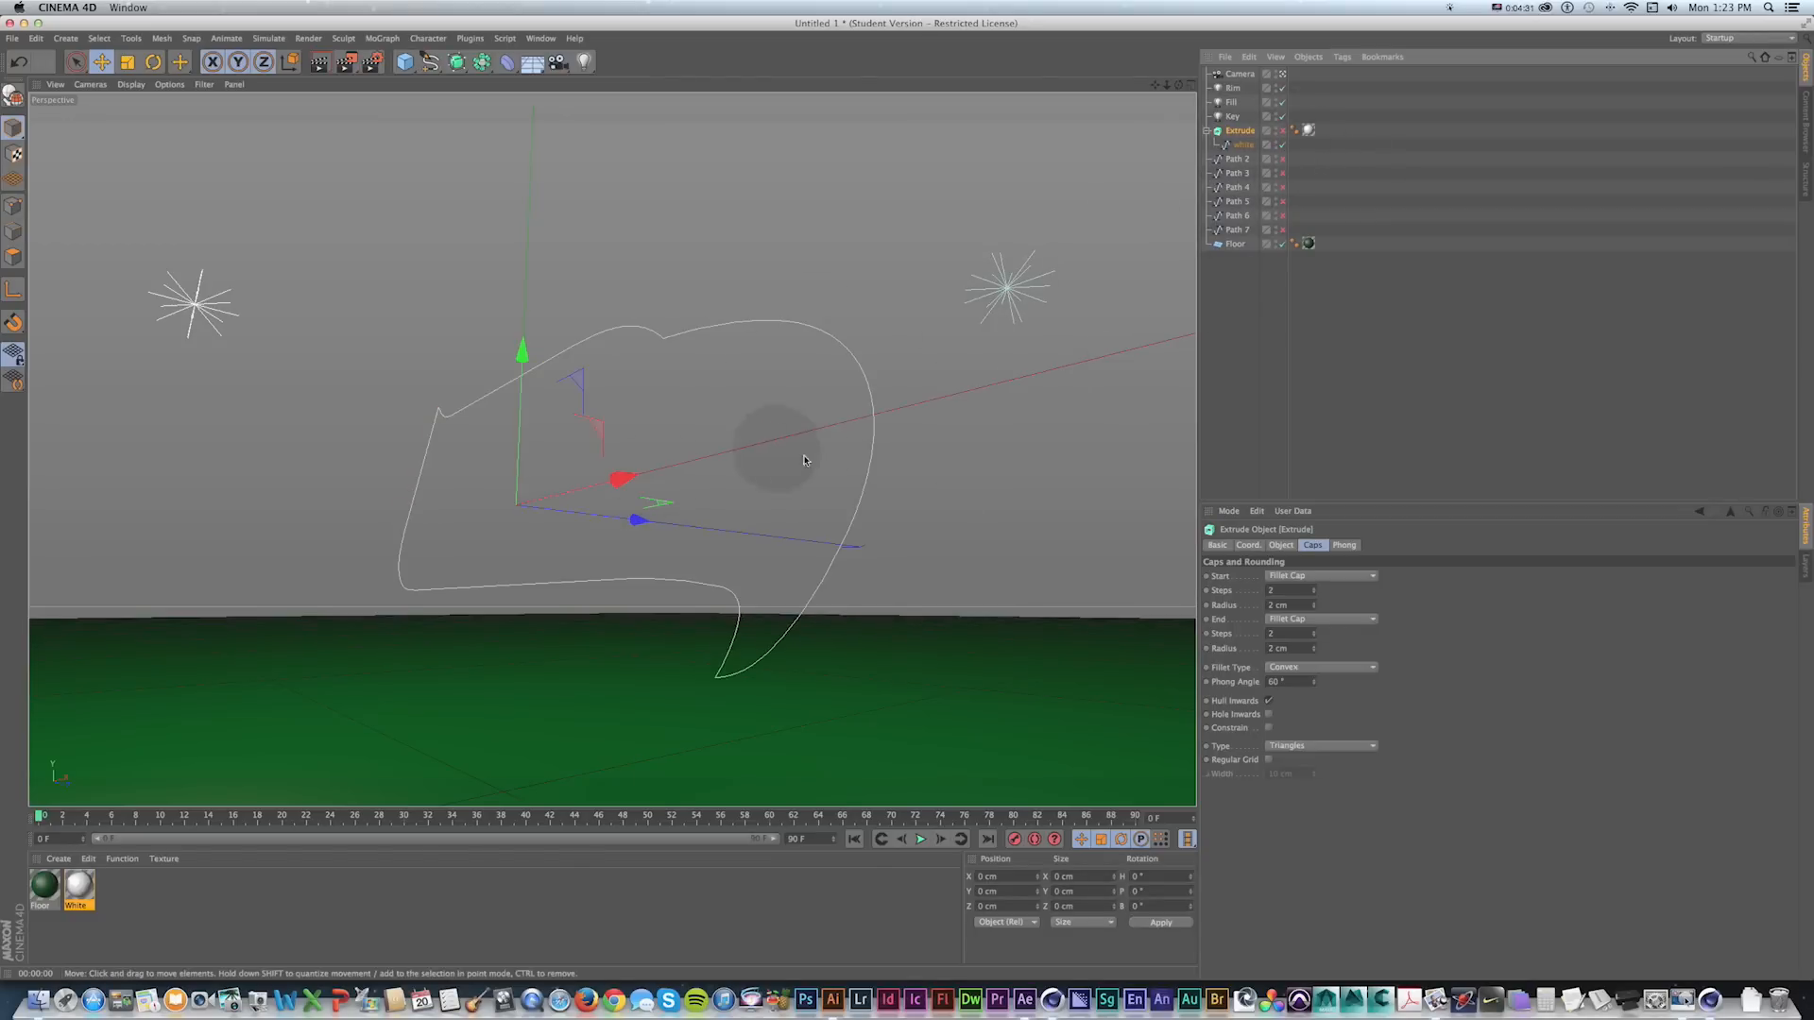
key(super+r)
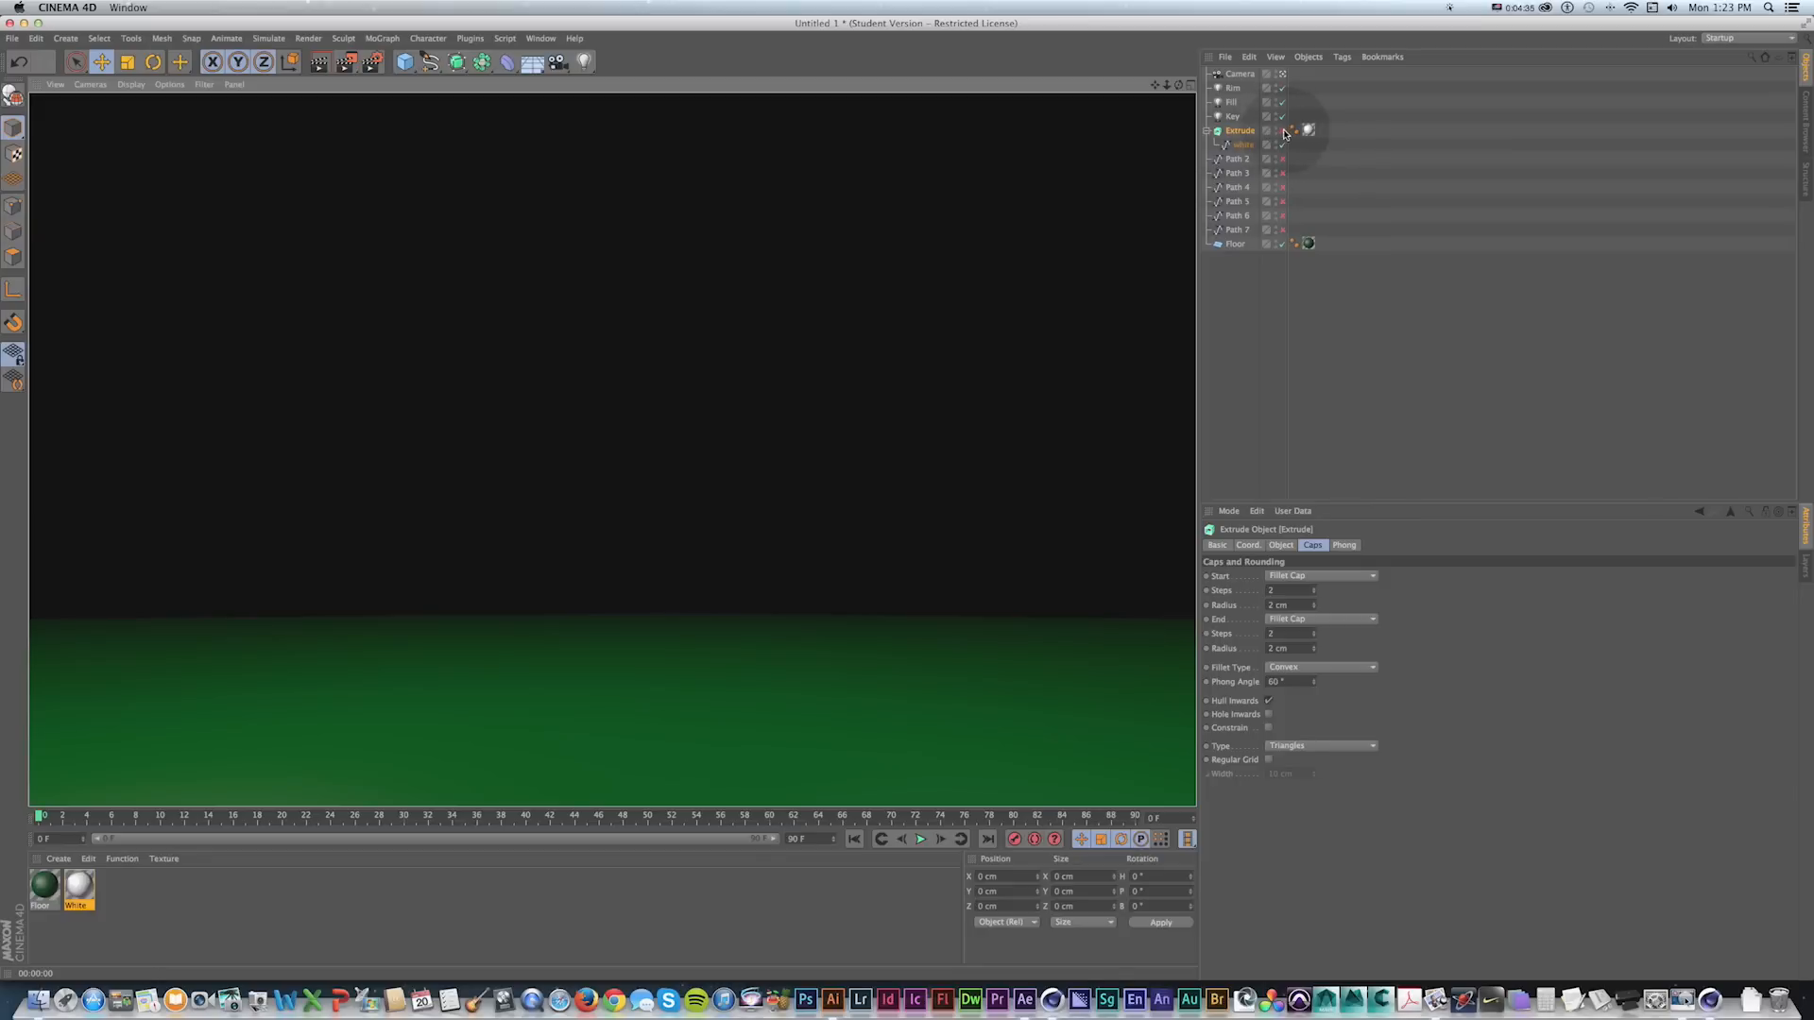
click(1283, 132)
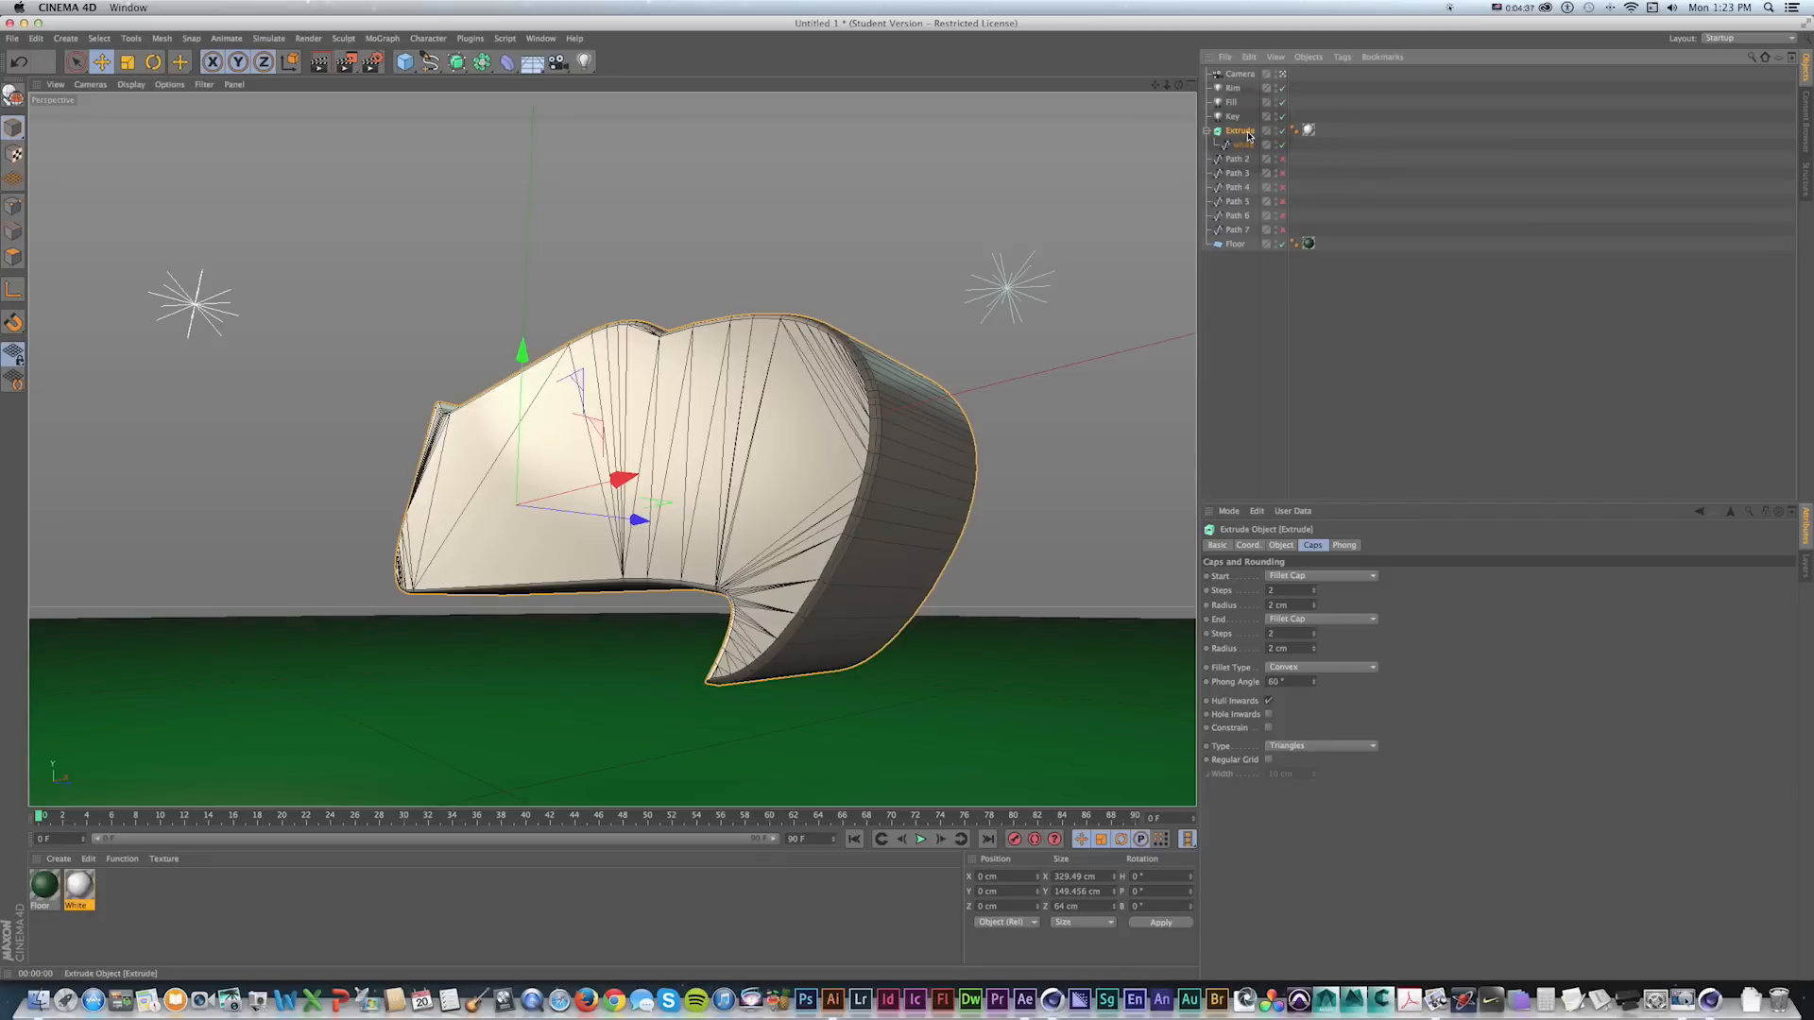
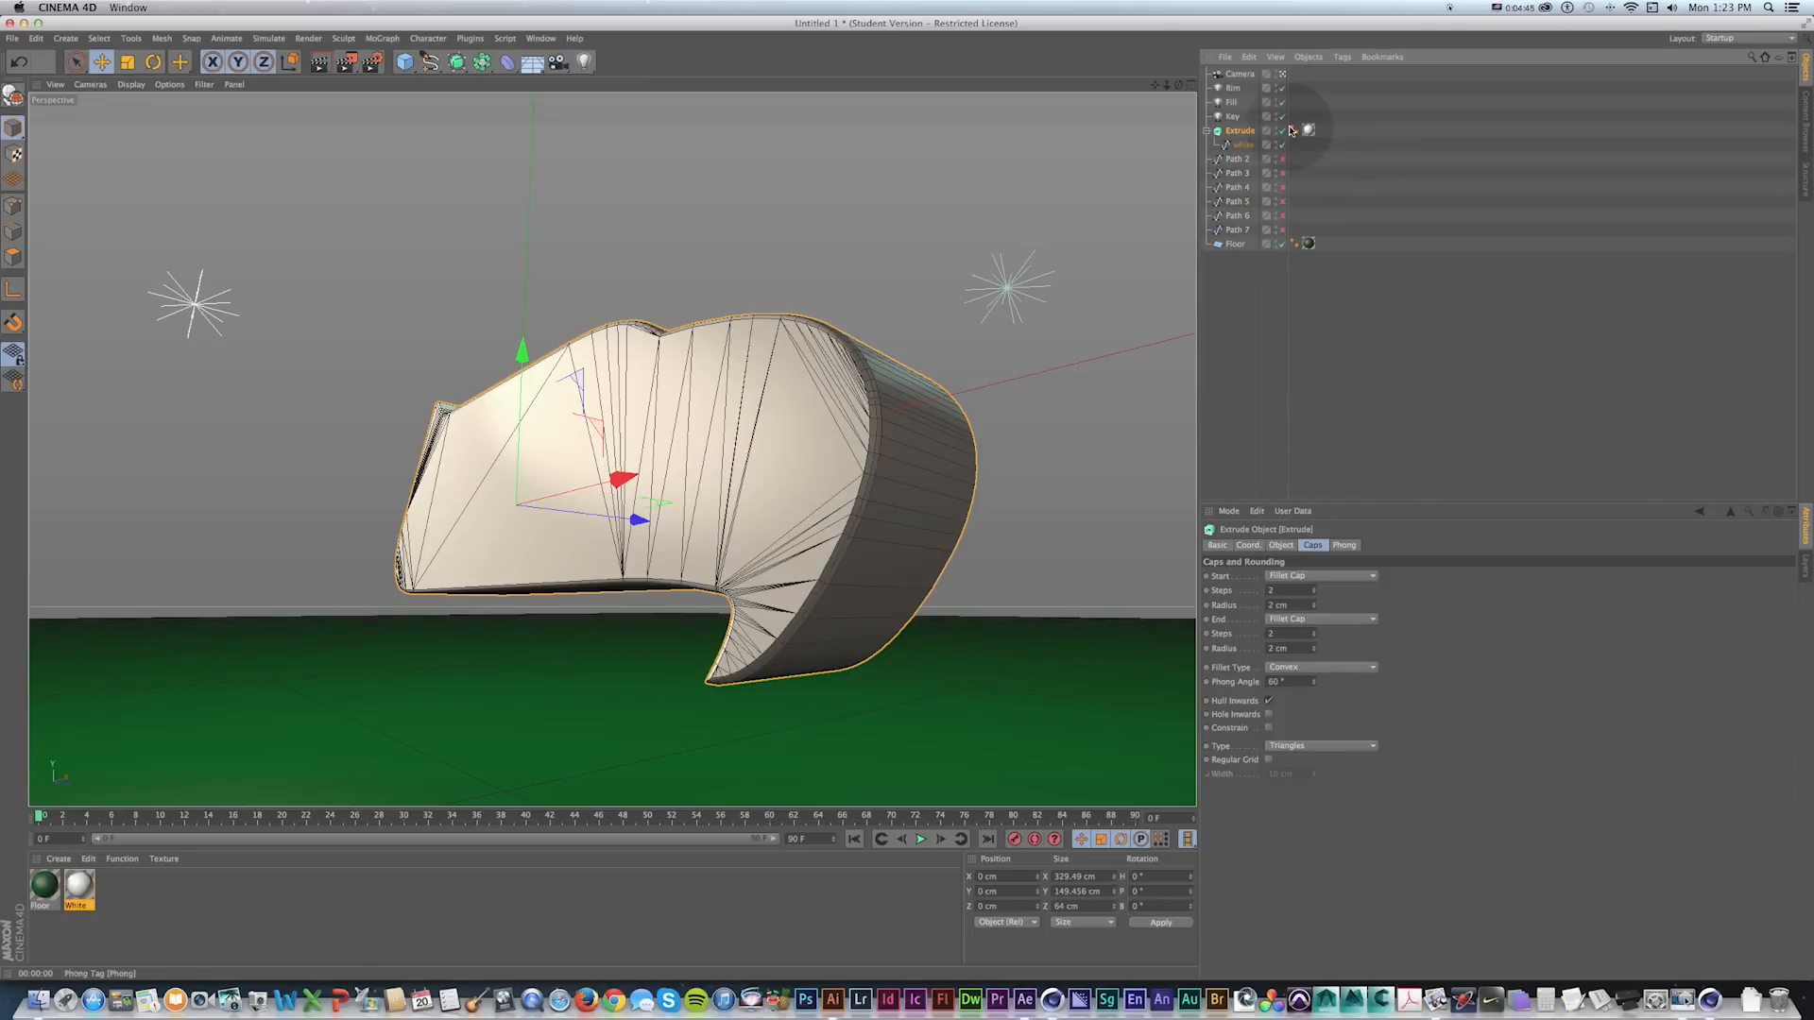
Disable the Extrude, enable the Path 2 spline and compare its outline with the logo artwork in Illustrator.
click(1282, 130)
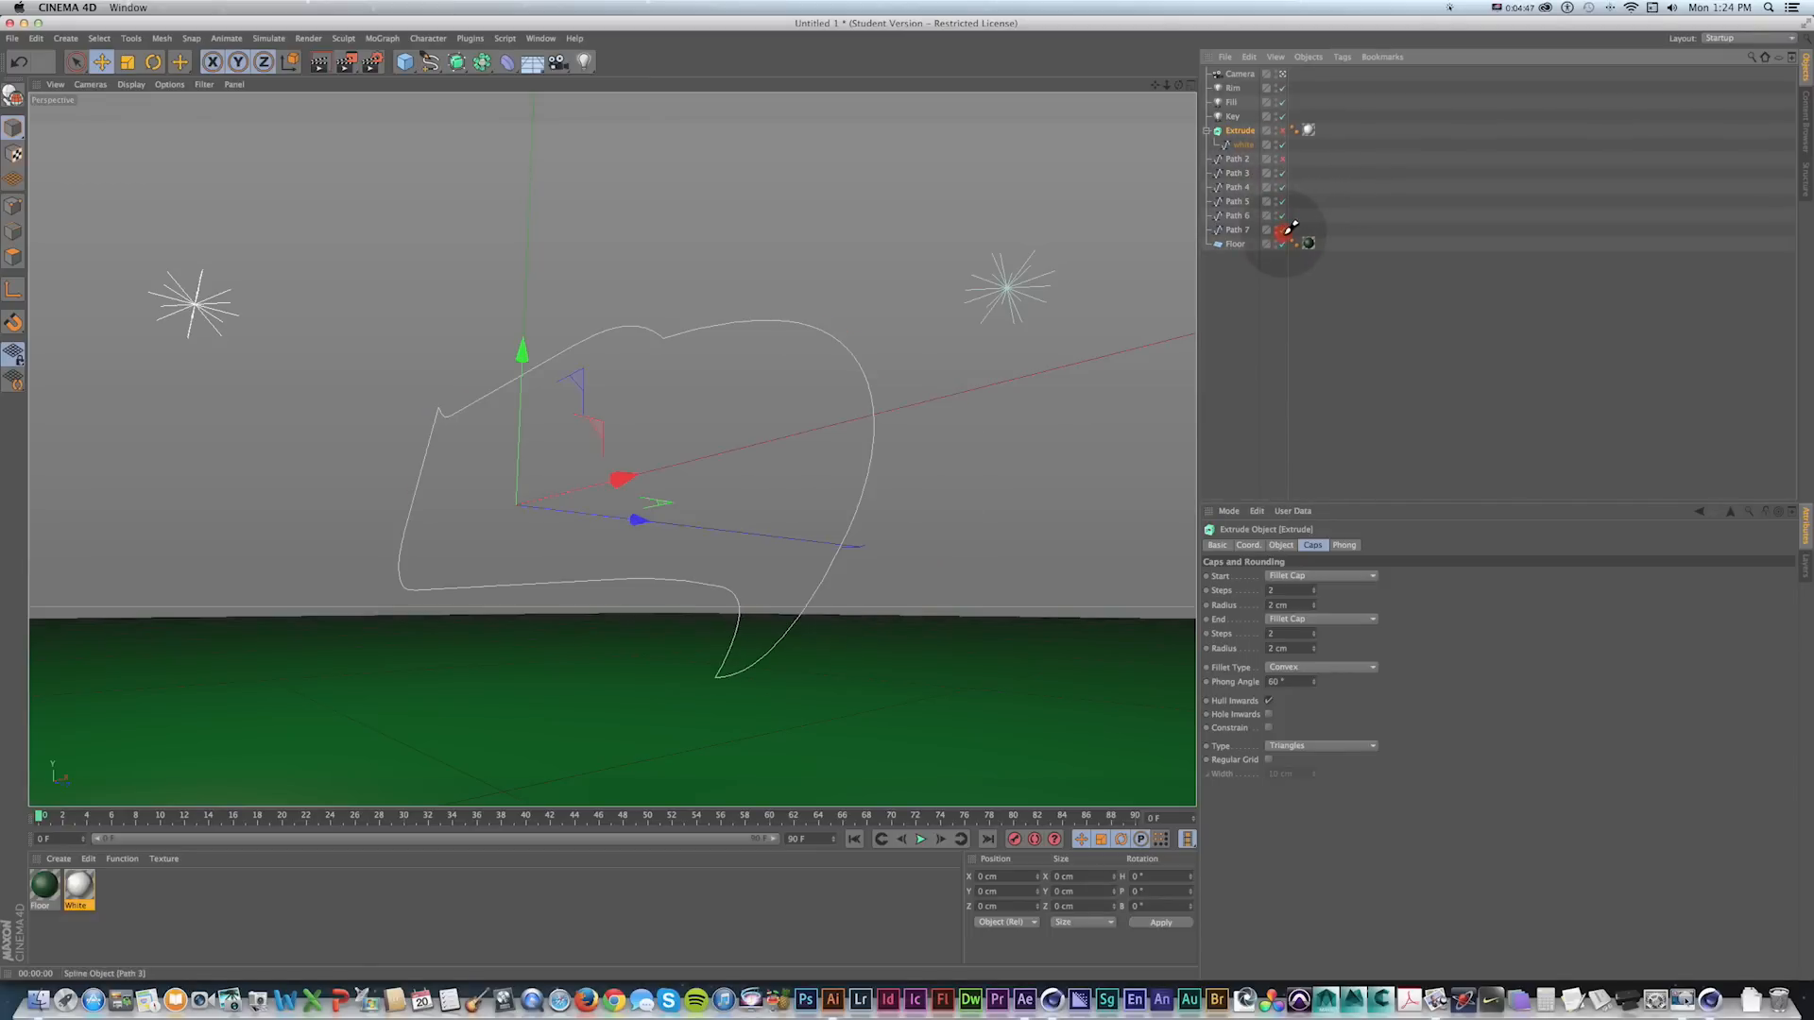
drag(1283, 233, 1283, 173)
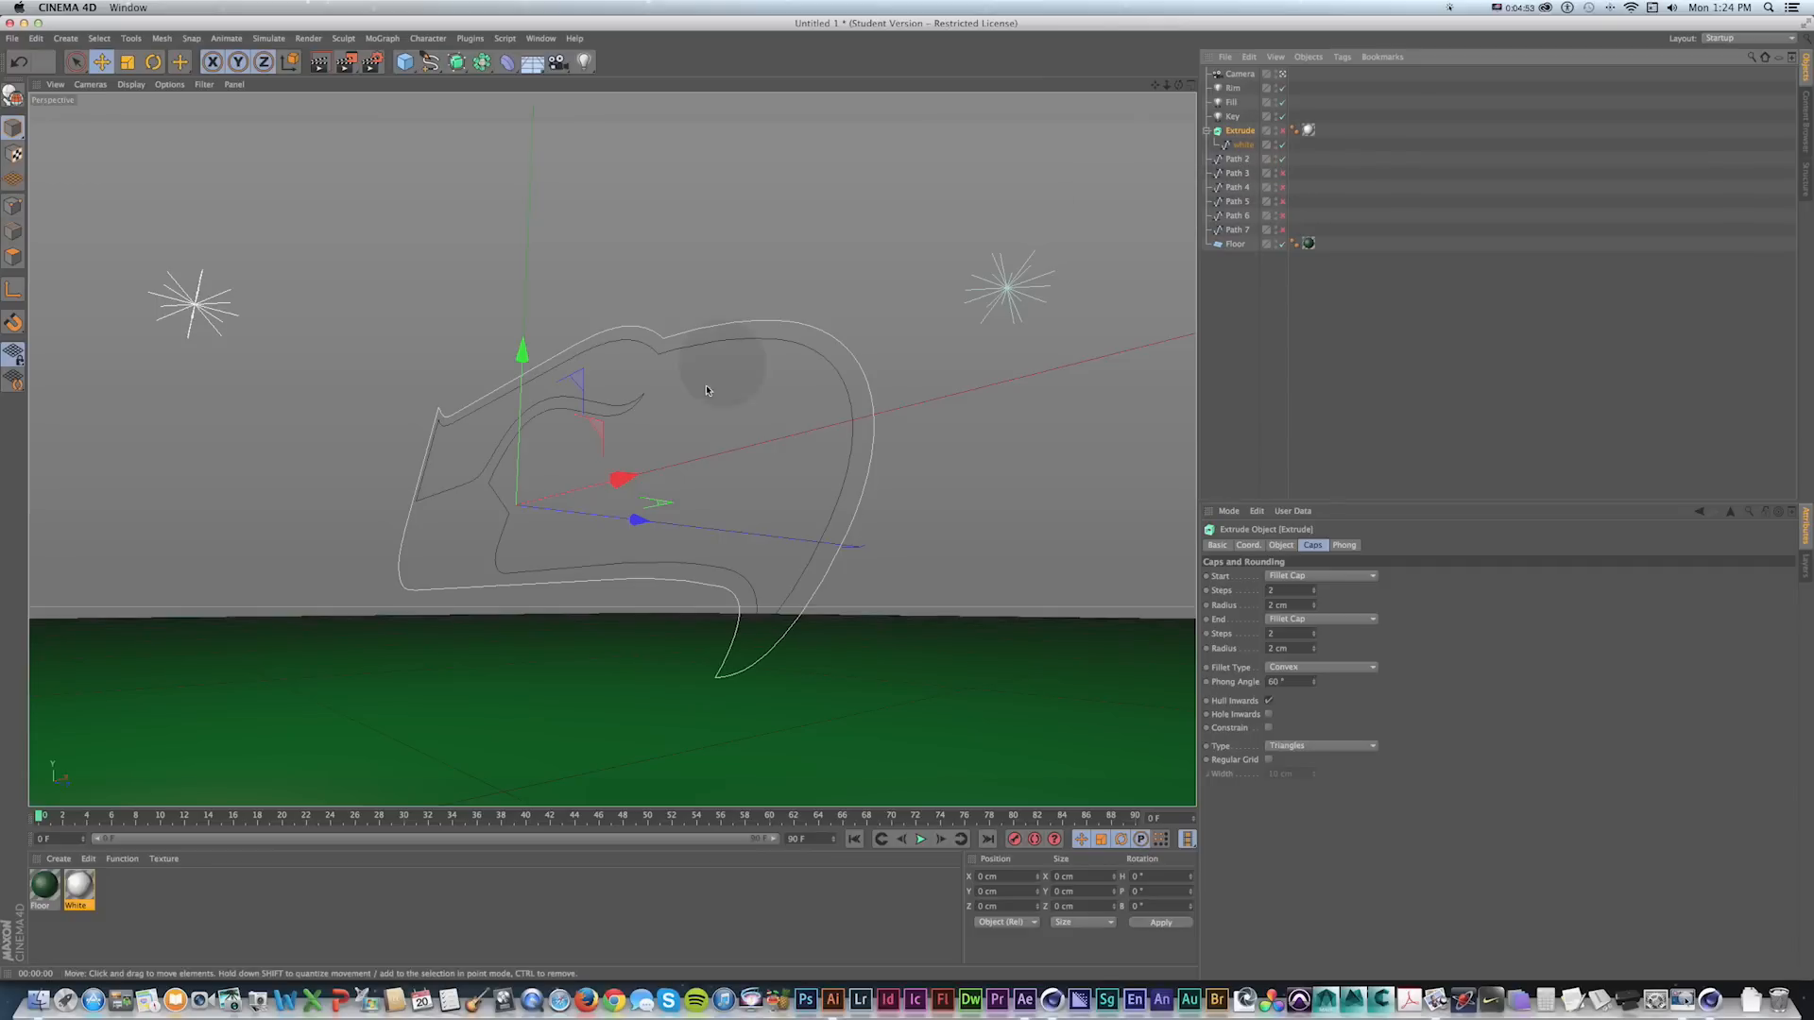
key(super+Tab)
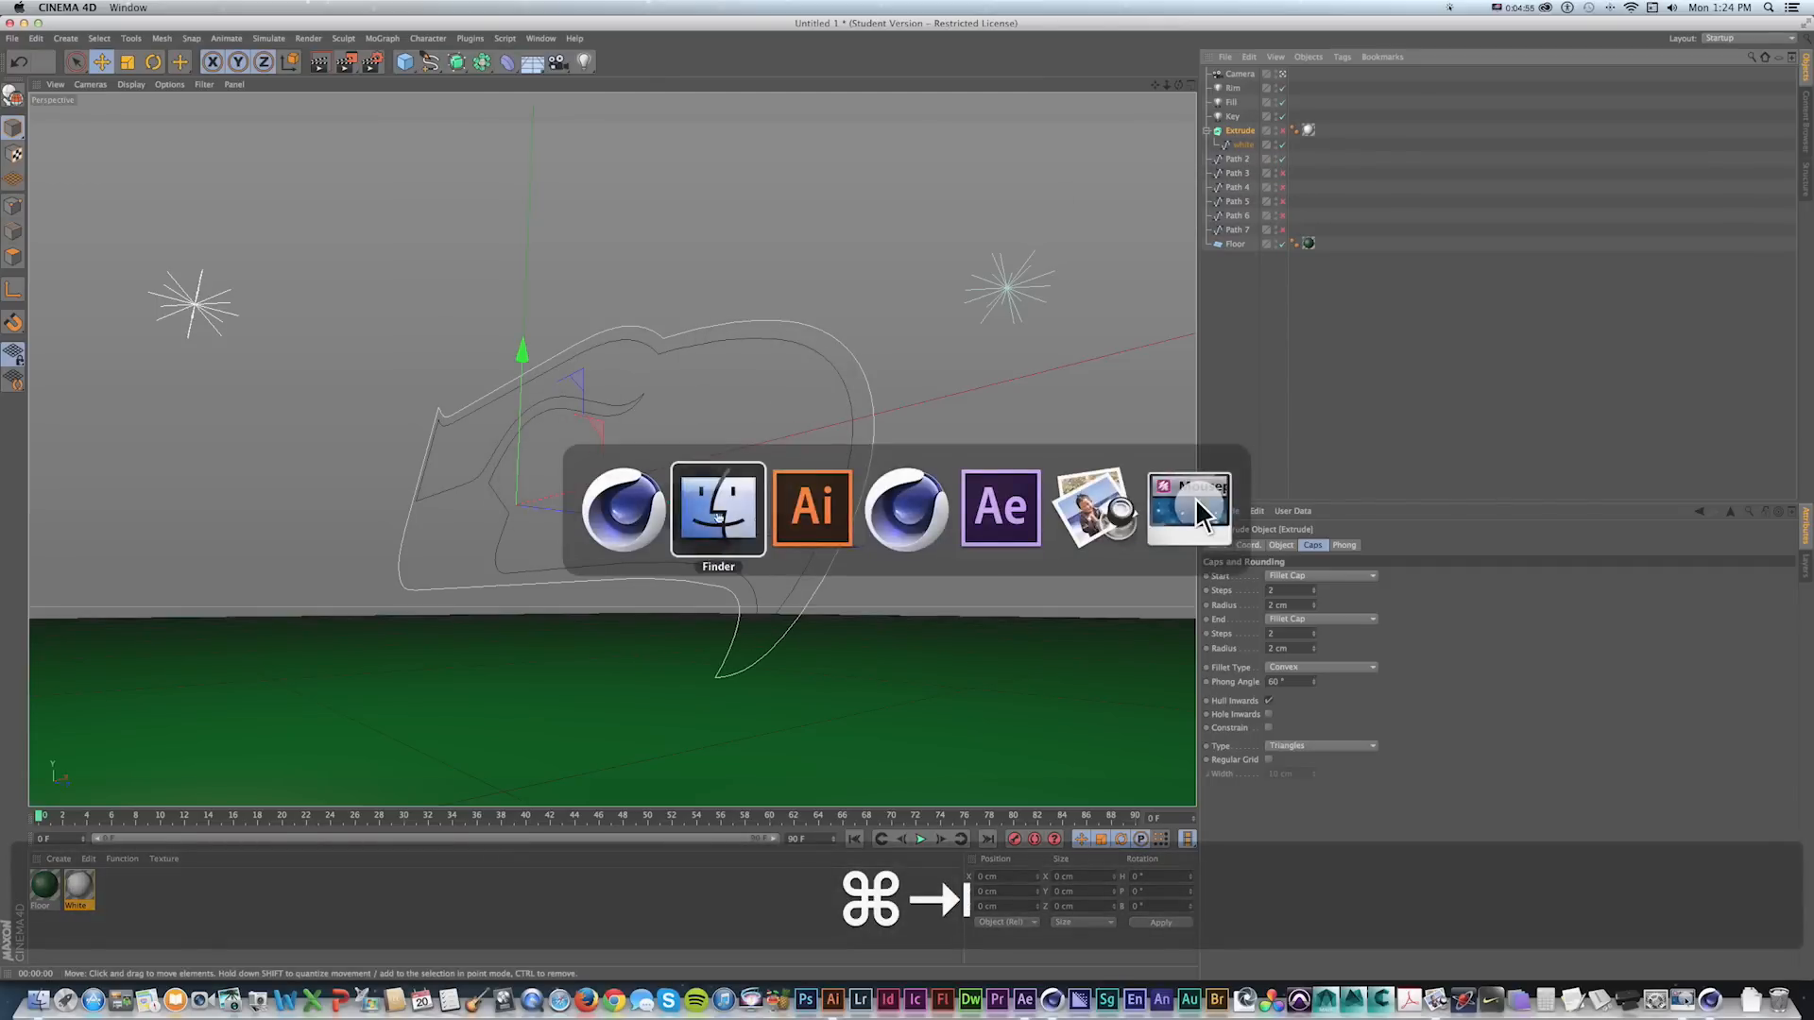
click(814, 510)
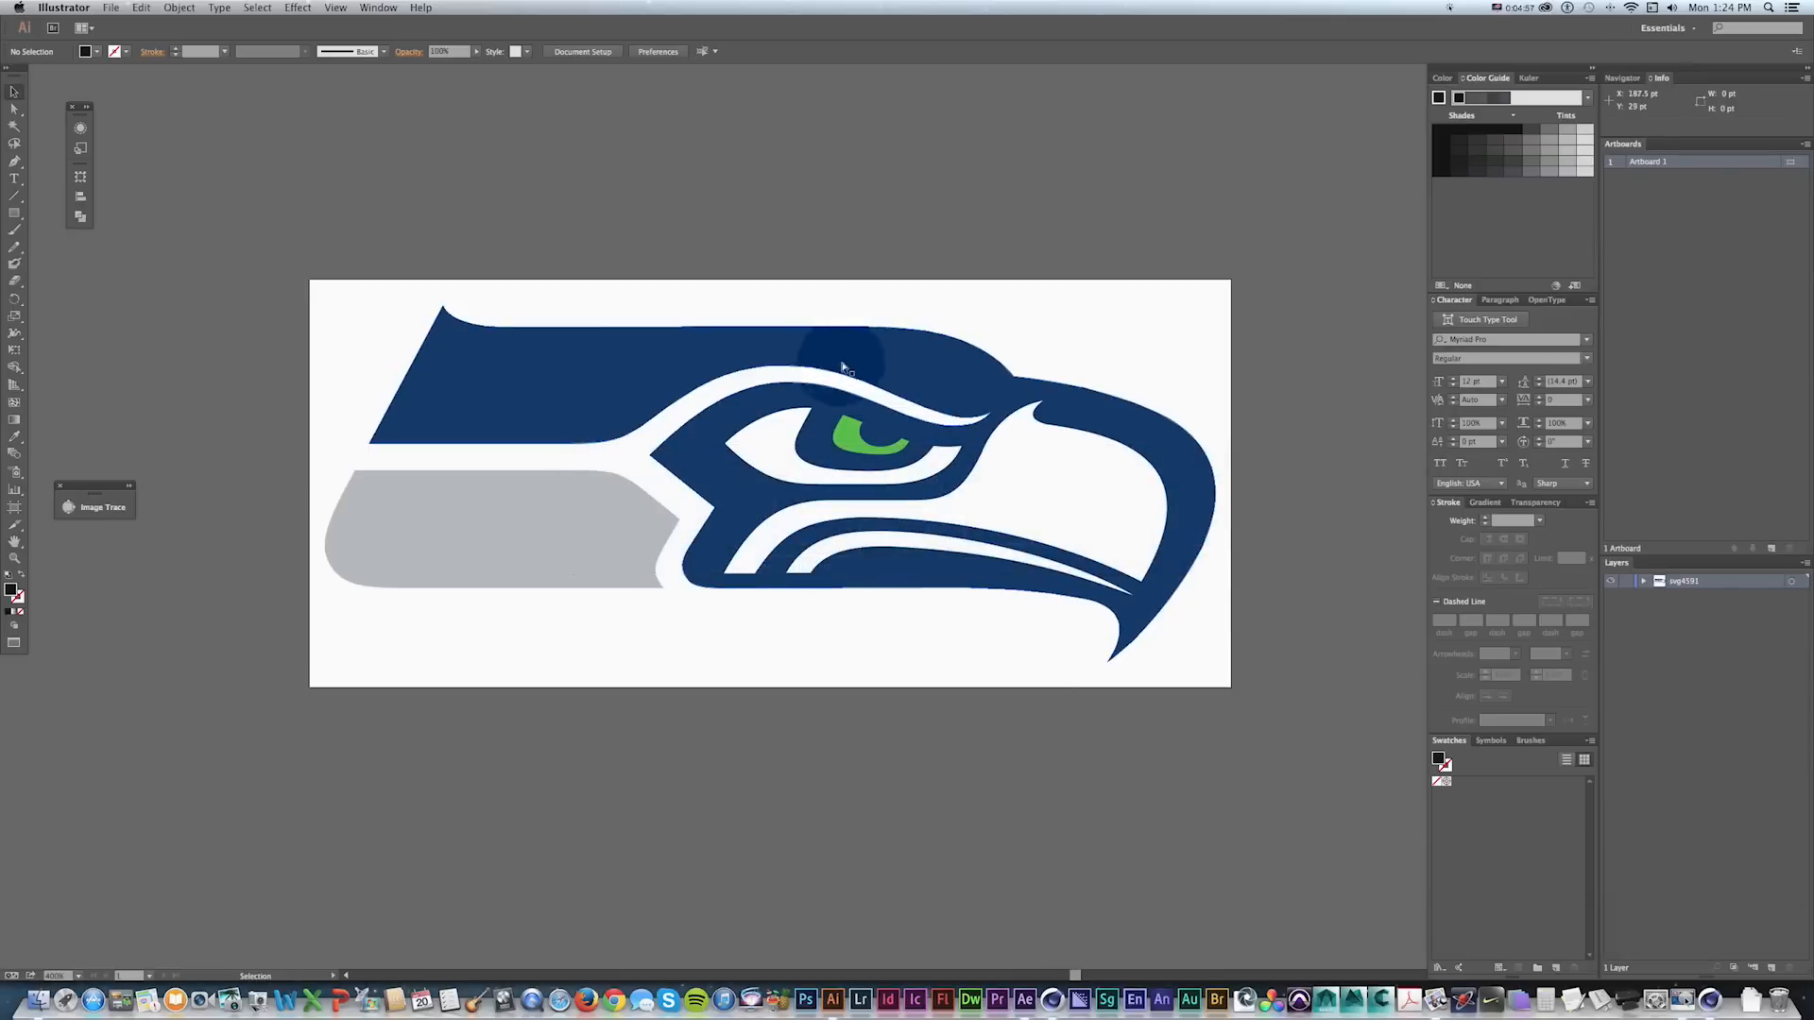
key(super+Tab)
Rename the Path 2 spline as blue and disable it.
click(1237, 159)
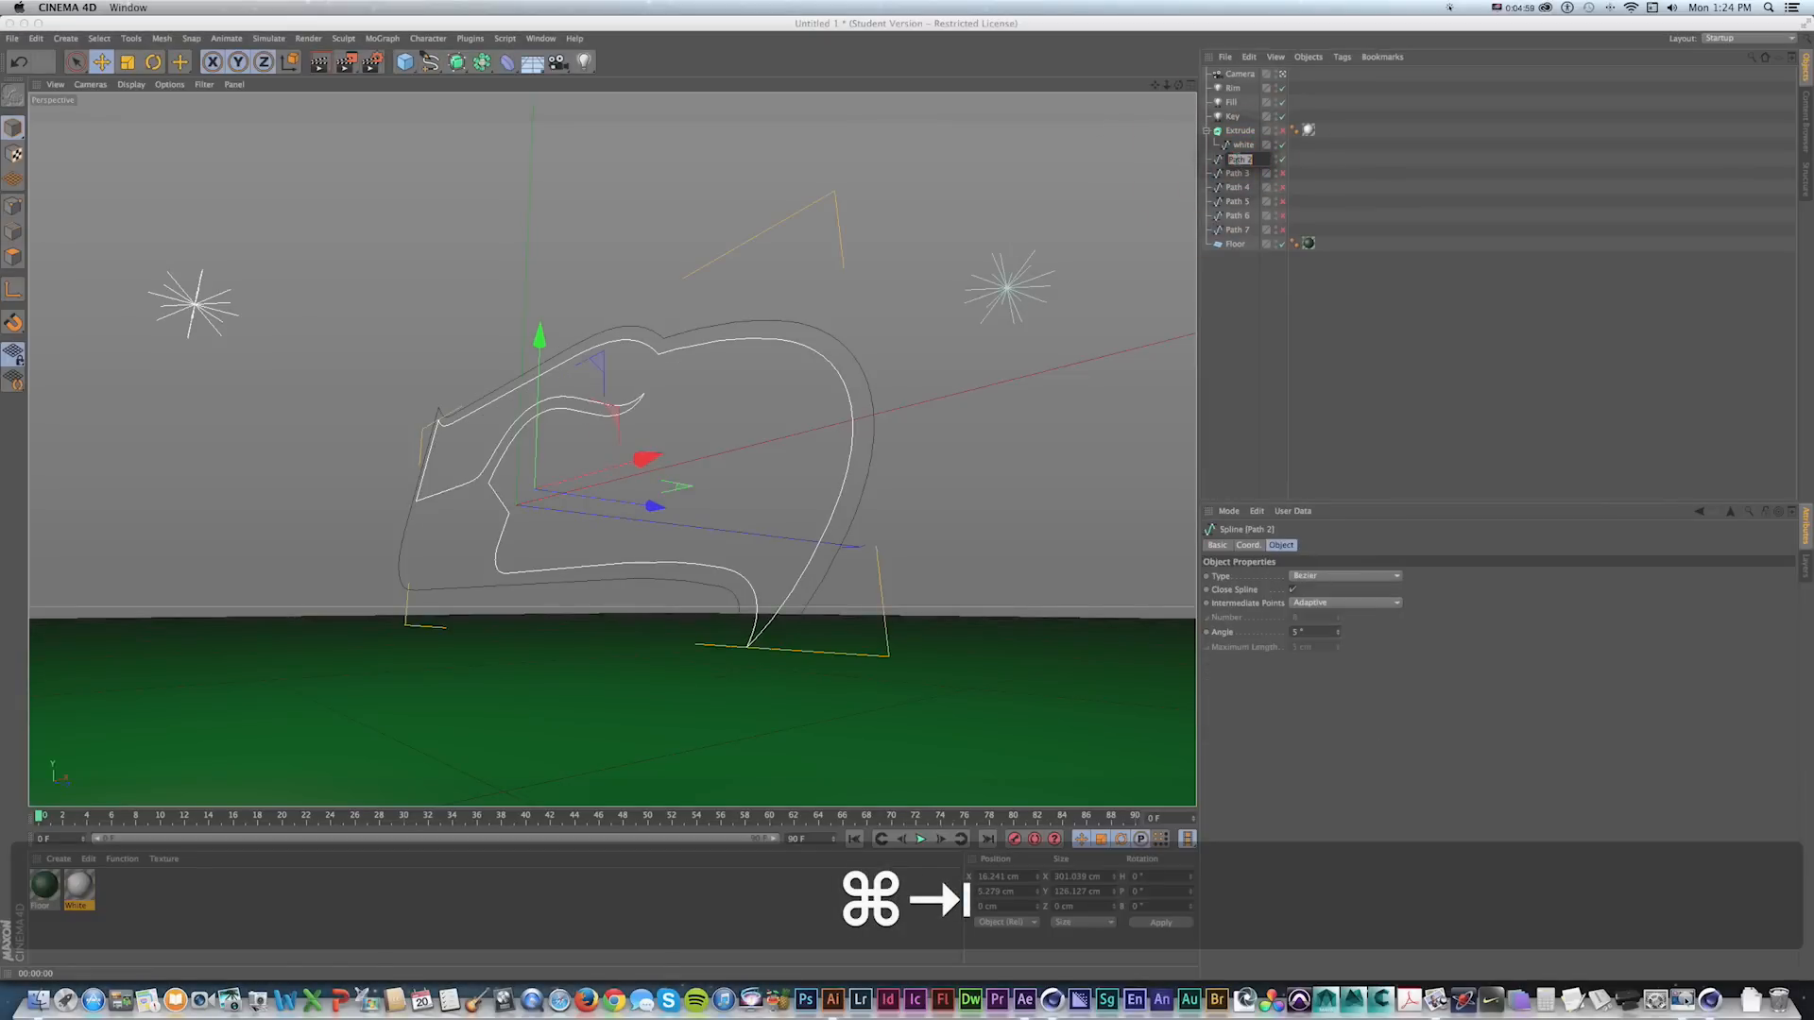
text(blue)
key(Return)
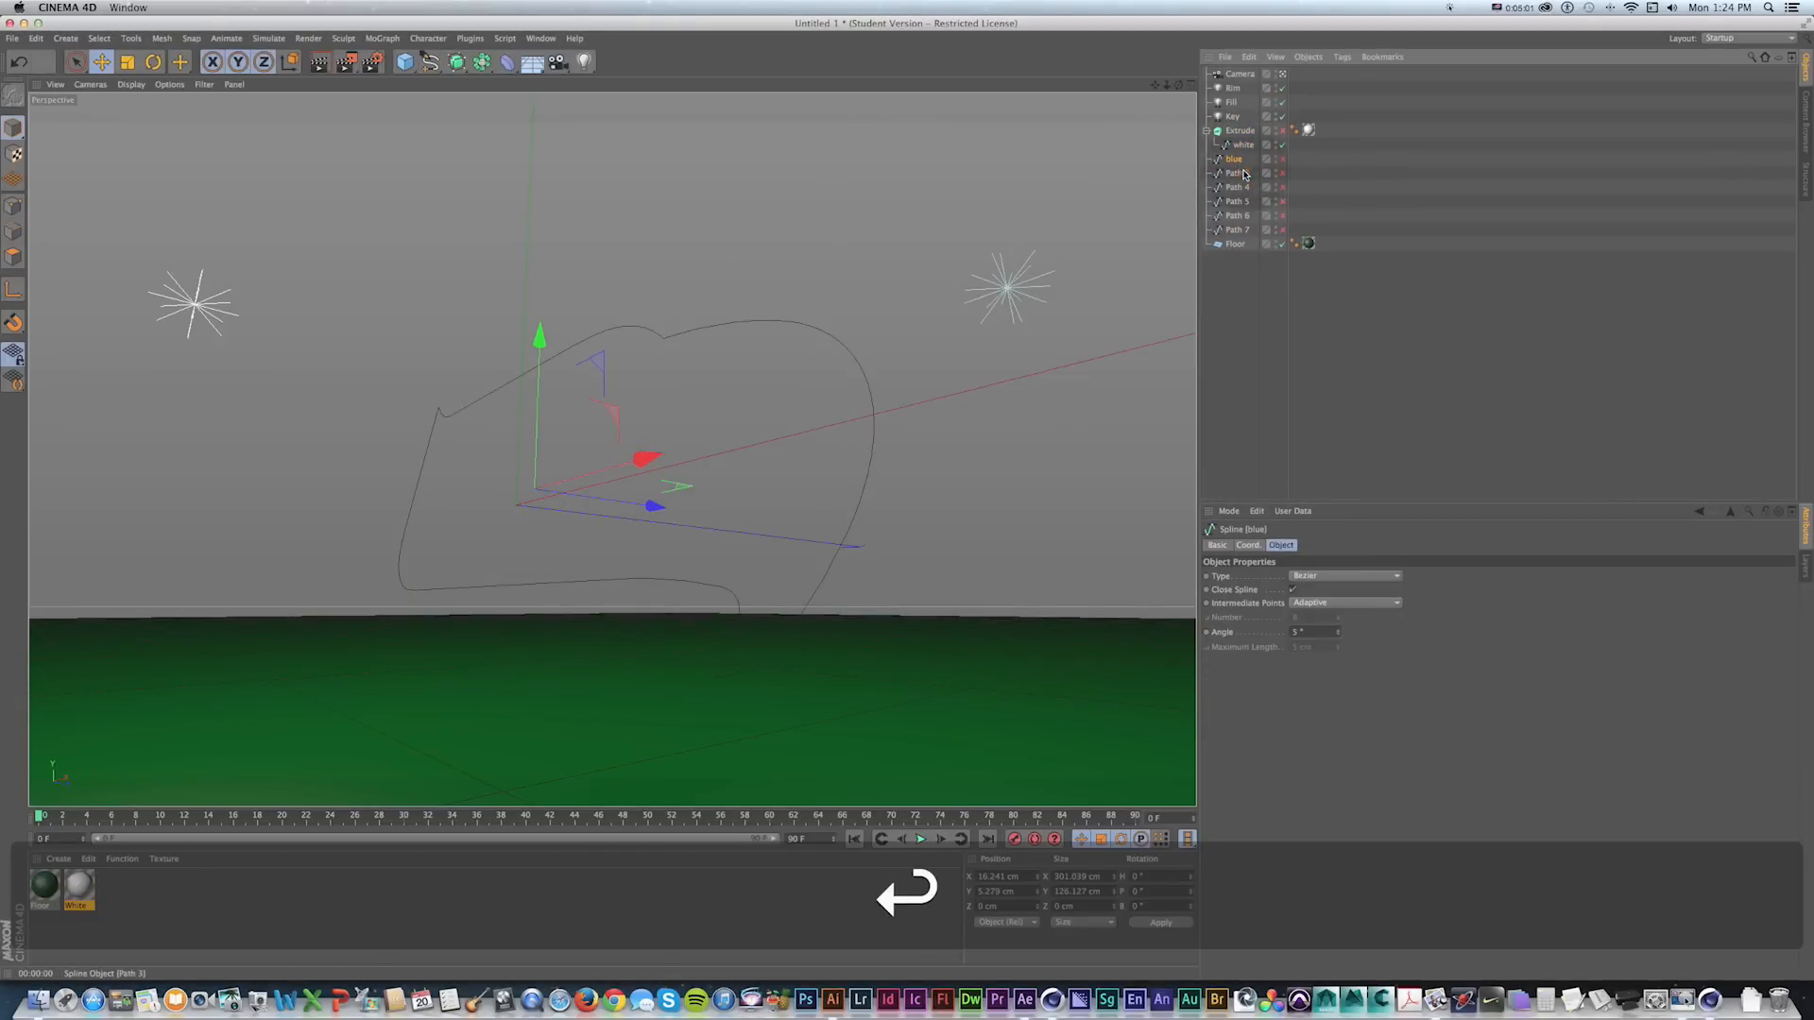
Enable splines Path 3 to Path 5 and compare them with the beak and eye of the logo artwork in Illustrator.
click(1276, 175)
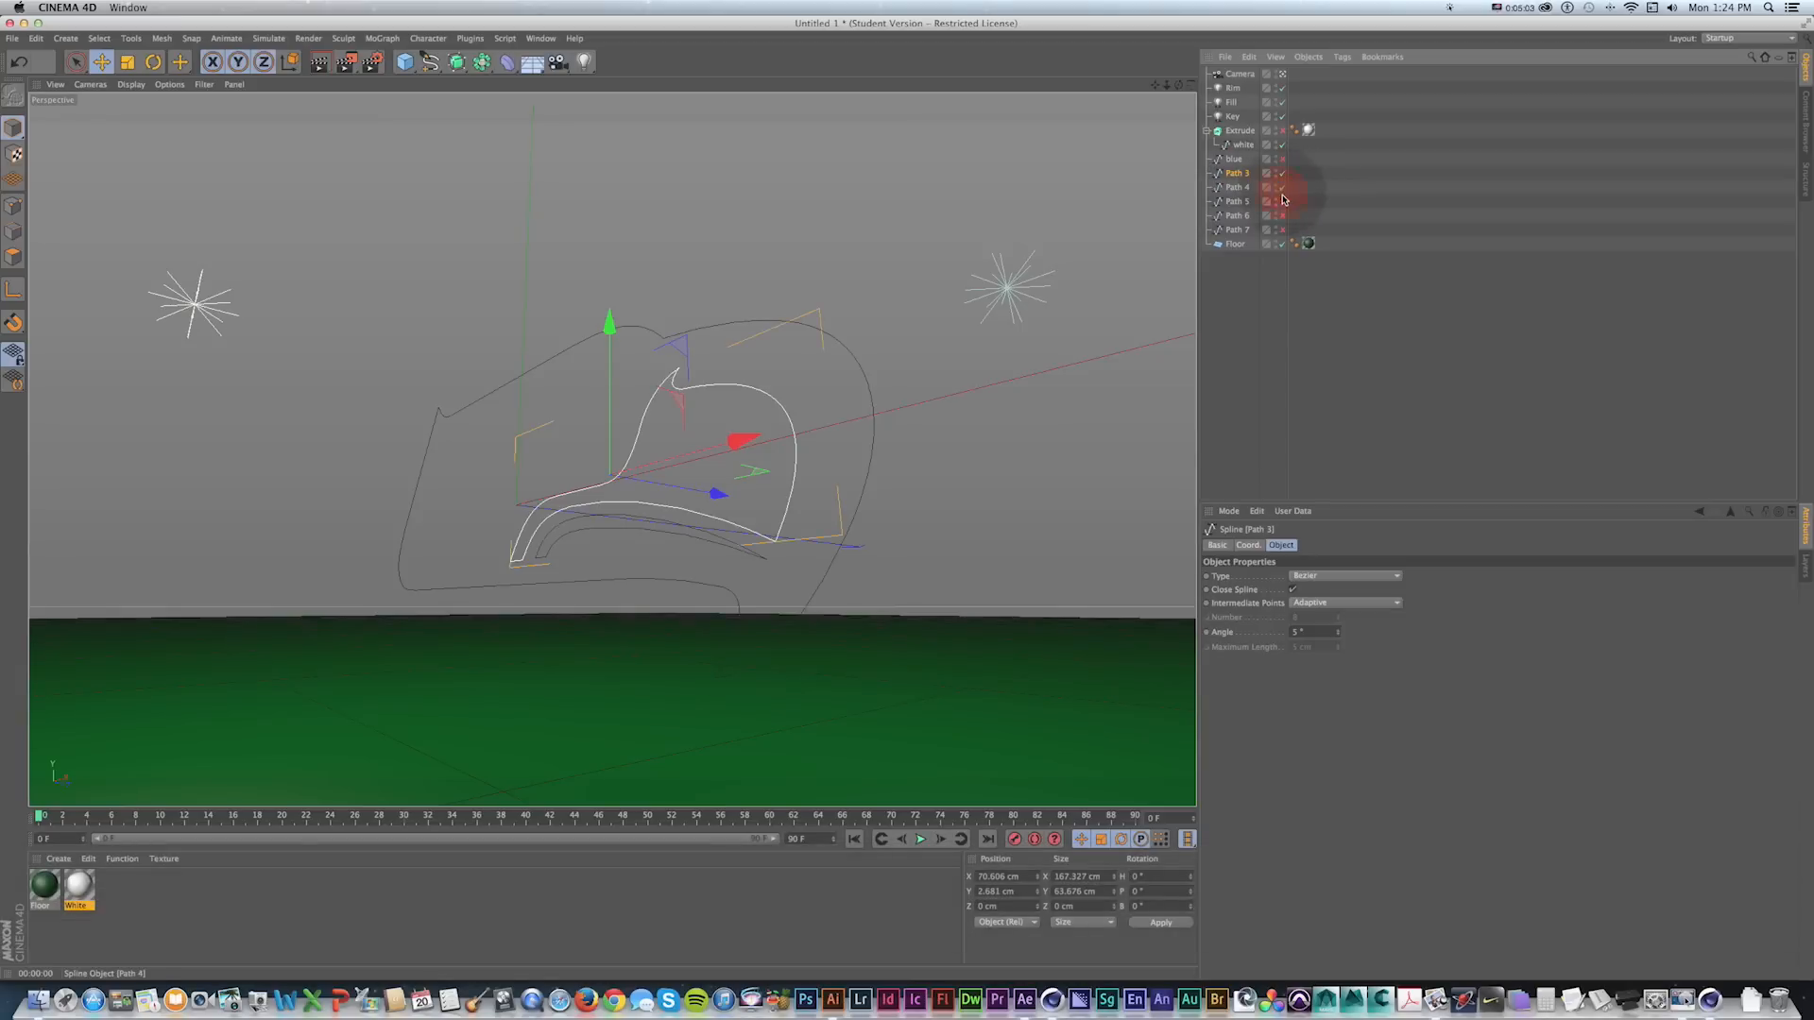
key(super+Tab)
key(space)
drag(892, 501, 736, 494)
key(z)
click(821, 488)
key(space)
key(v)
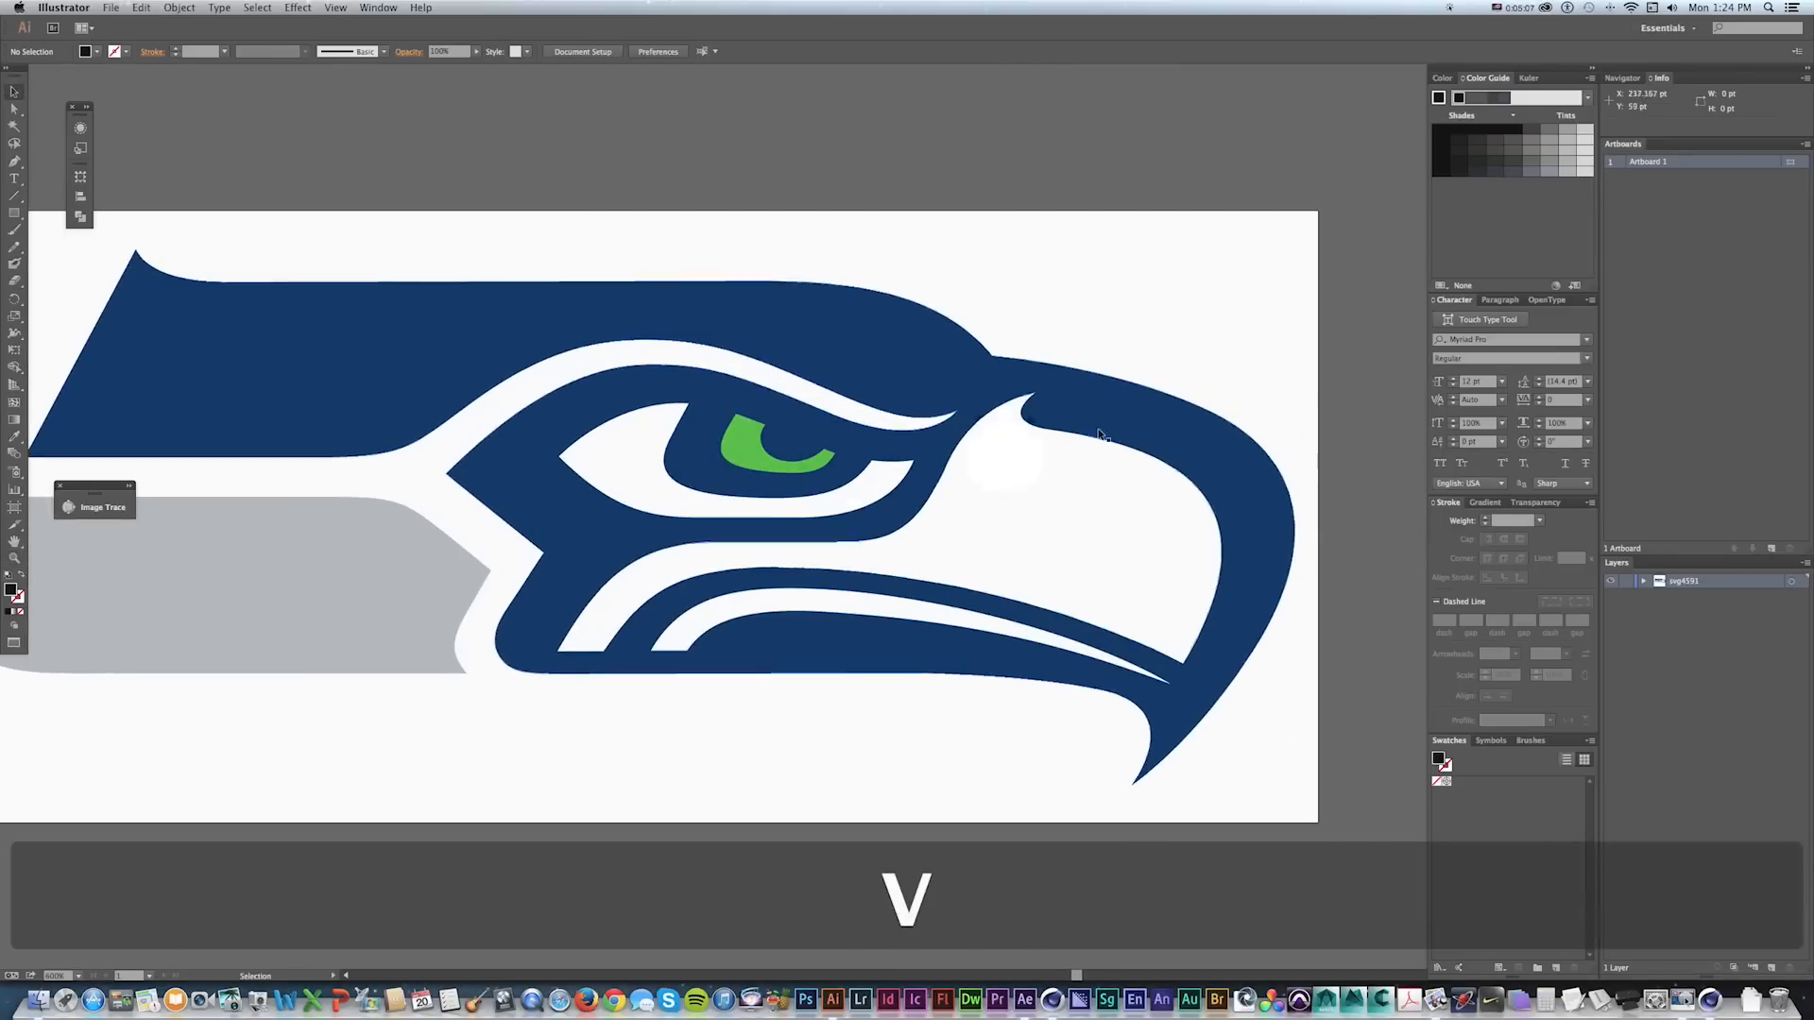
key(super+Tab)
key(super+Tab)
key(super+Tab)
Rename splines Path 3, Path 4 and Path 5 as In 1, In 2 and In 3.
click(1239, 174)
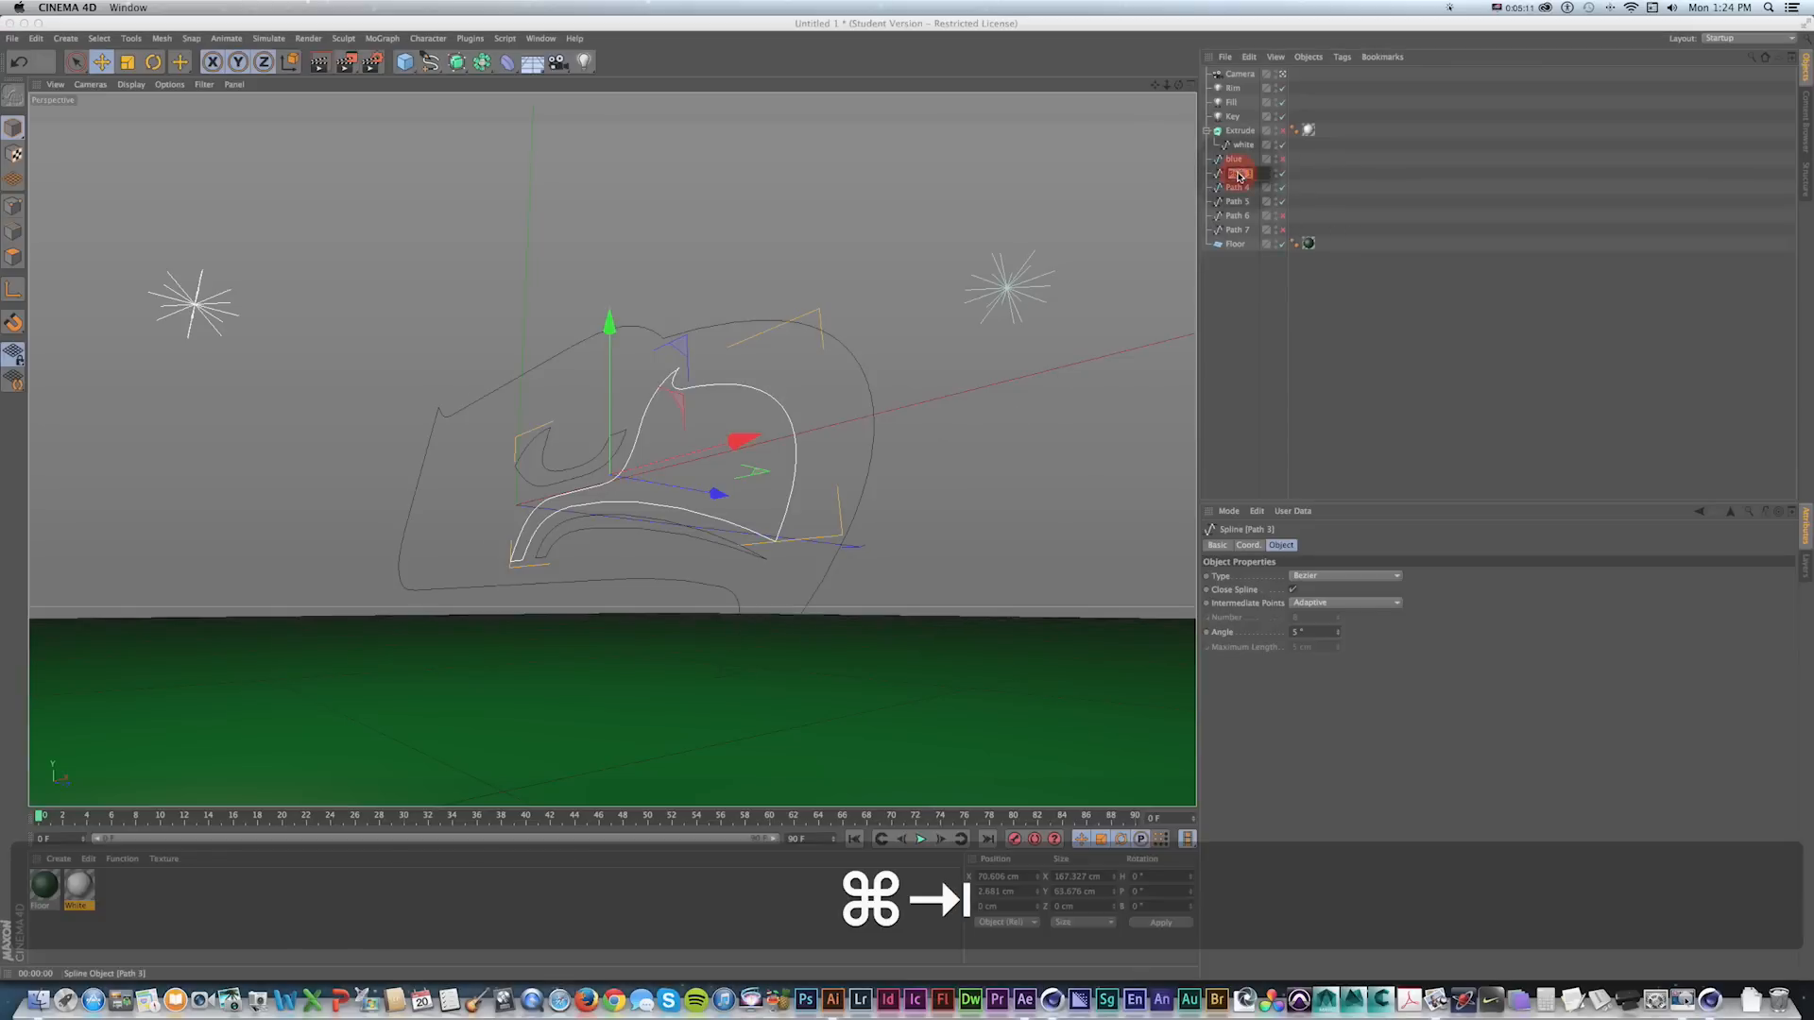
text(In 1)
key(Return)
double_click(1237, 188)
text(In 2)
key(Return)
double_click(1237, 202)
text(In 3)
click(1291, 230)
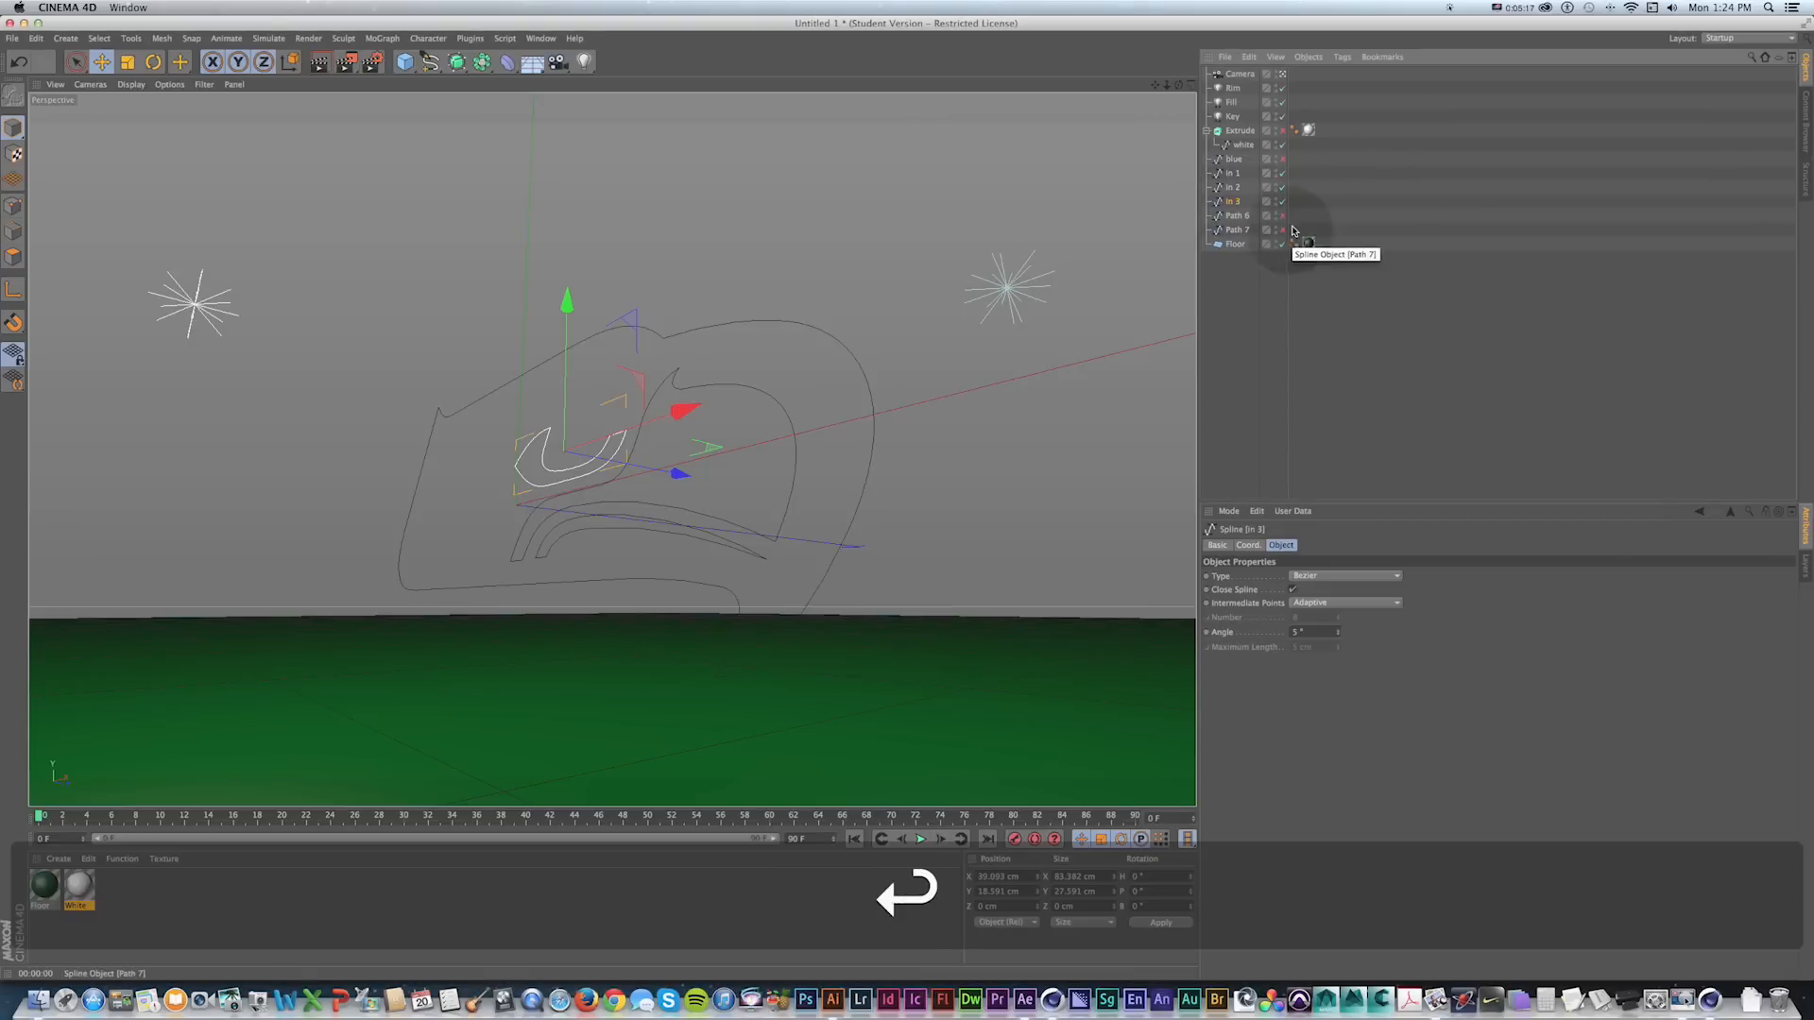
Rename Path 6 as EYE and Path 7 as gray, and disable all splines from blue to gray.
click(1239, 217)
text(EYE)
key(Return)
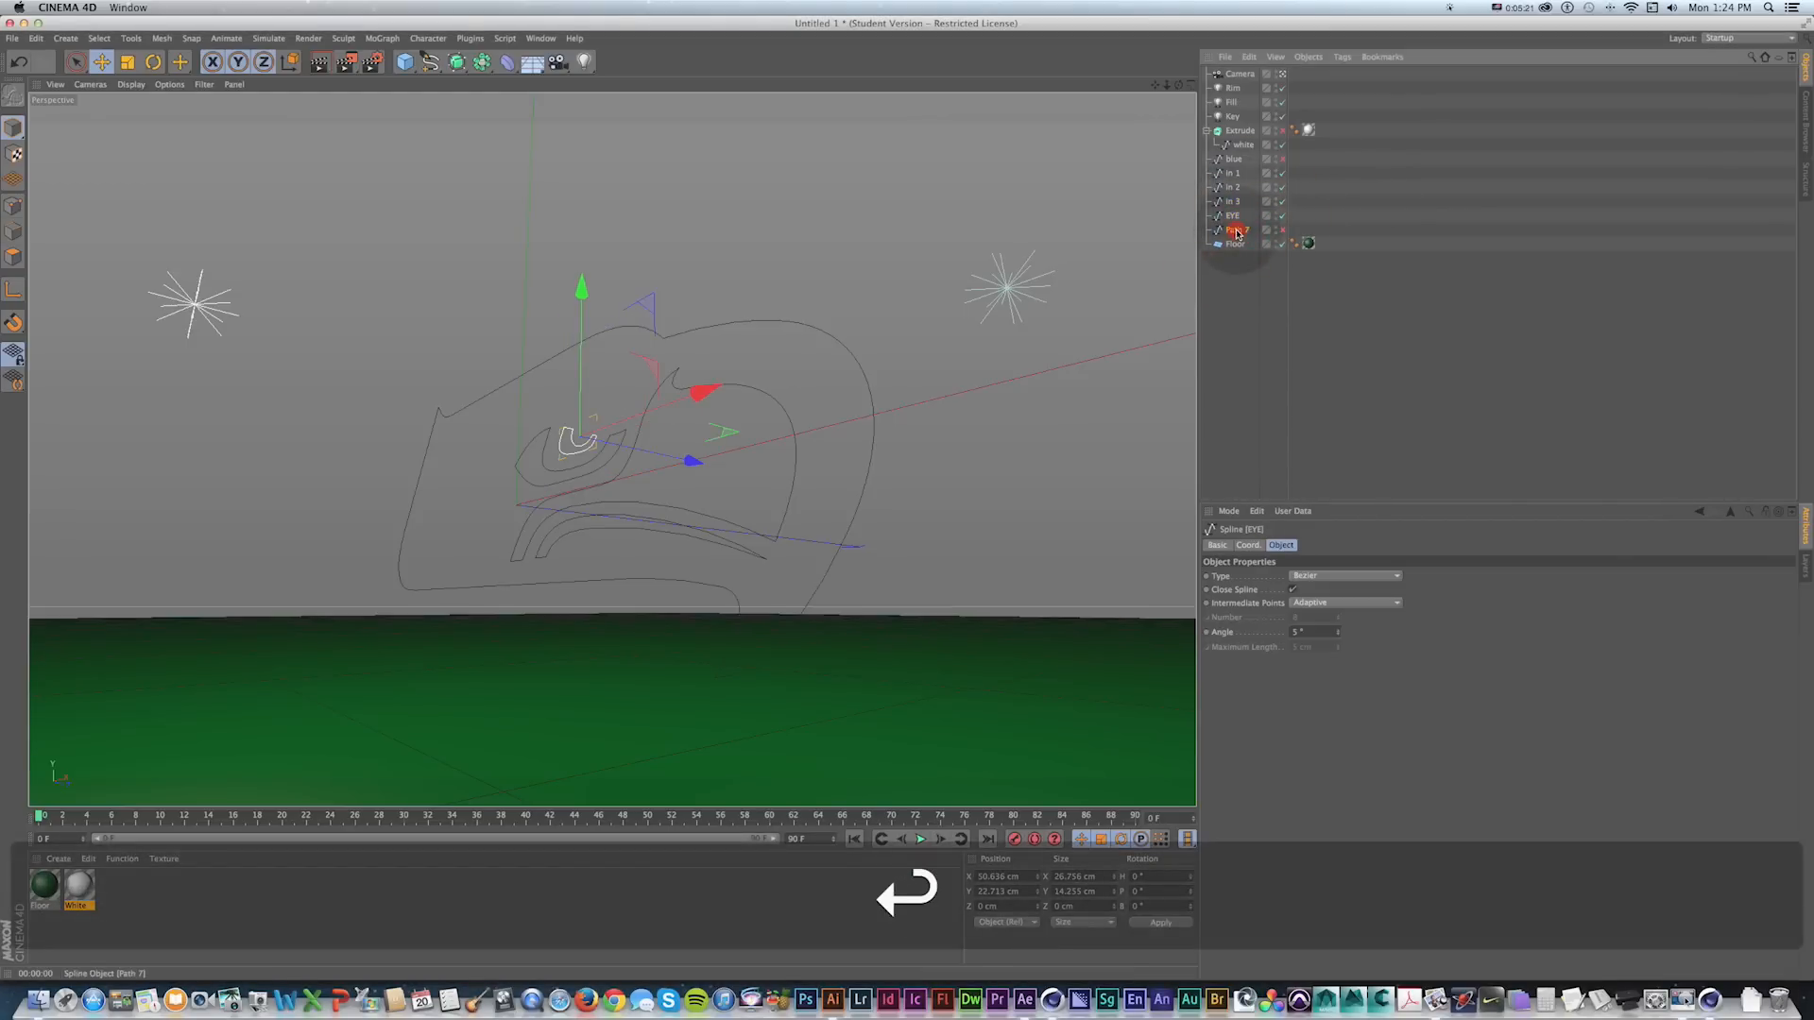
click(1280, 230)
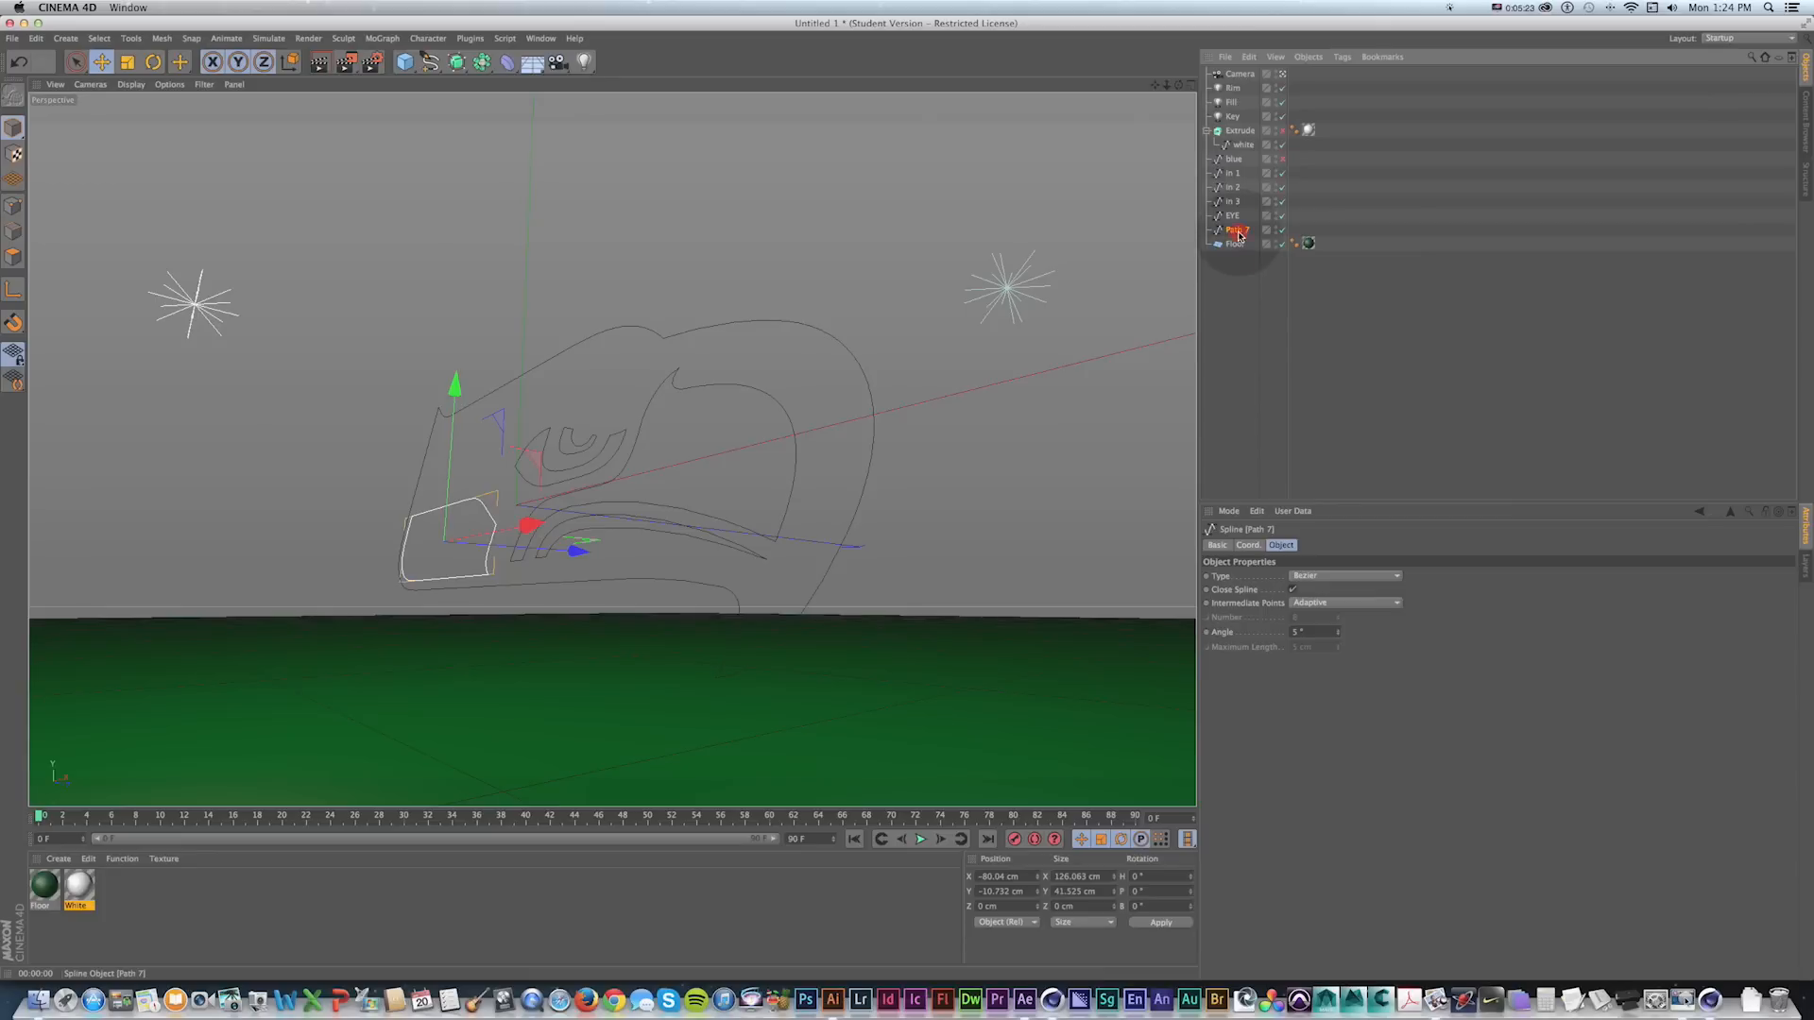
text(GRAY)
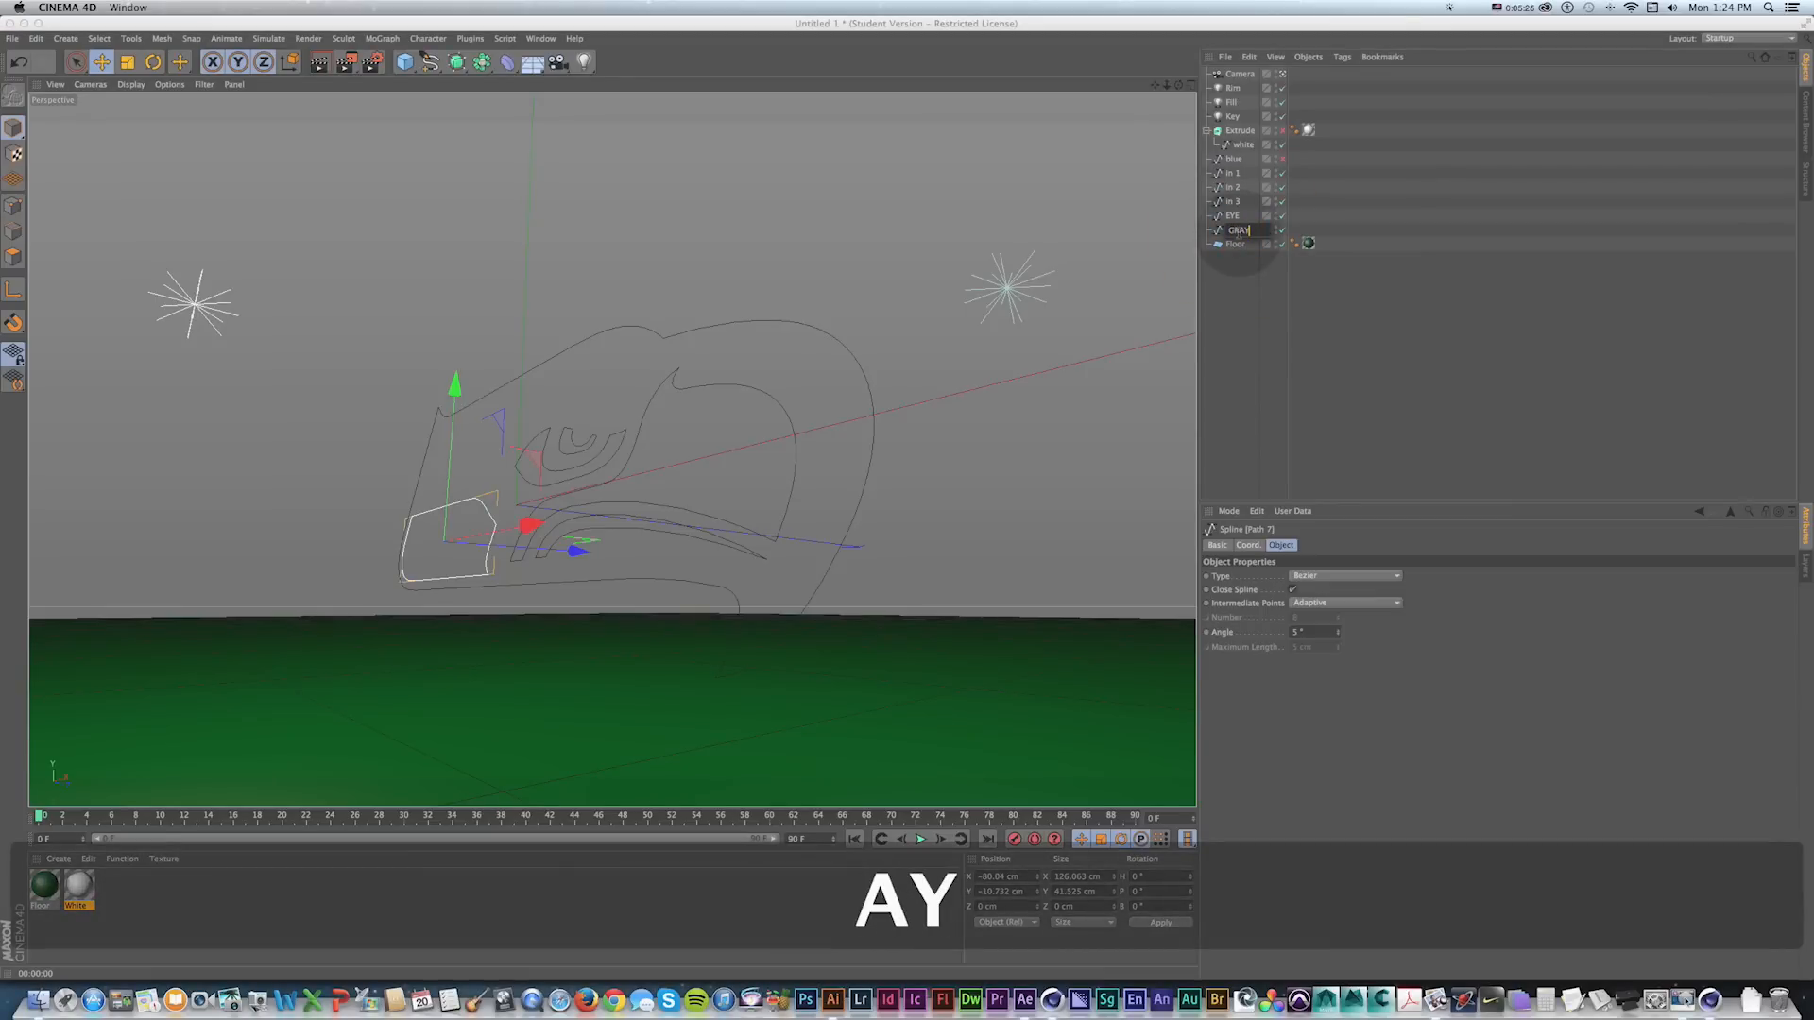
key(BackSpace)
key(BackSpace)
text(gray)
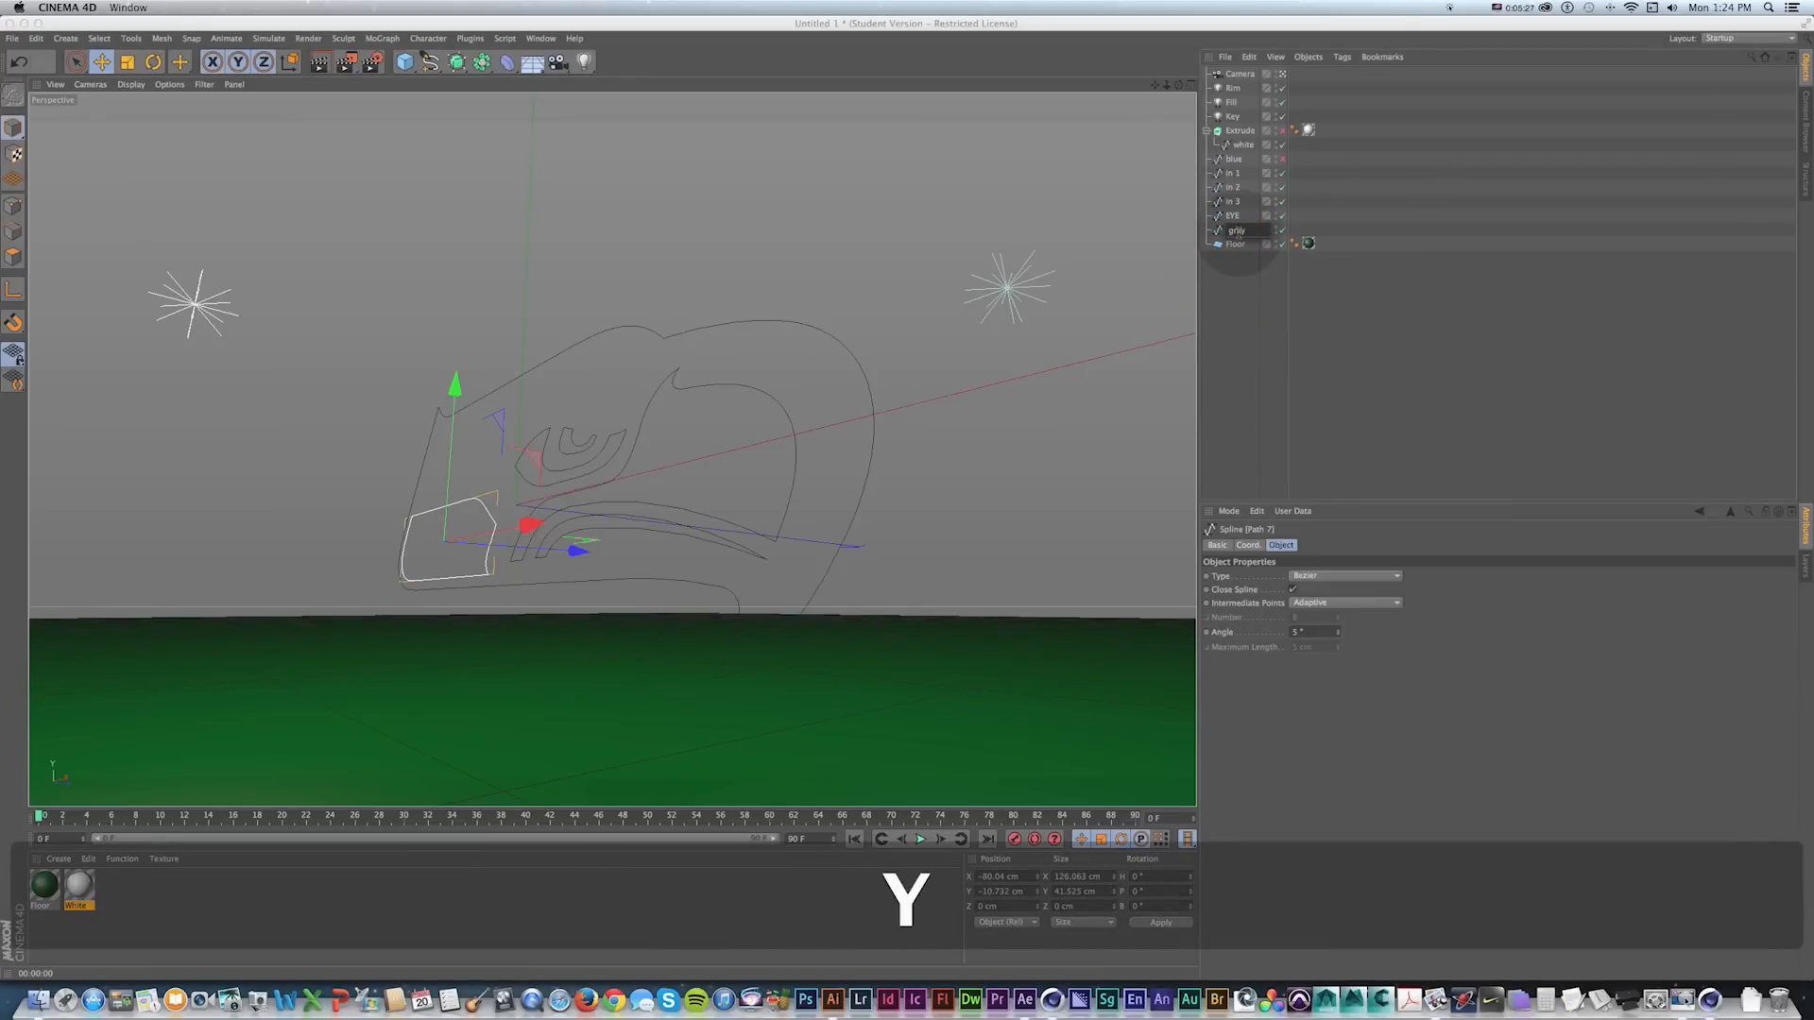
key(Return)
drag(1281, 163, 1281, 229)
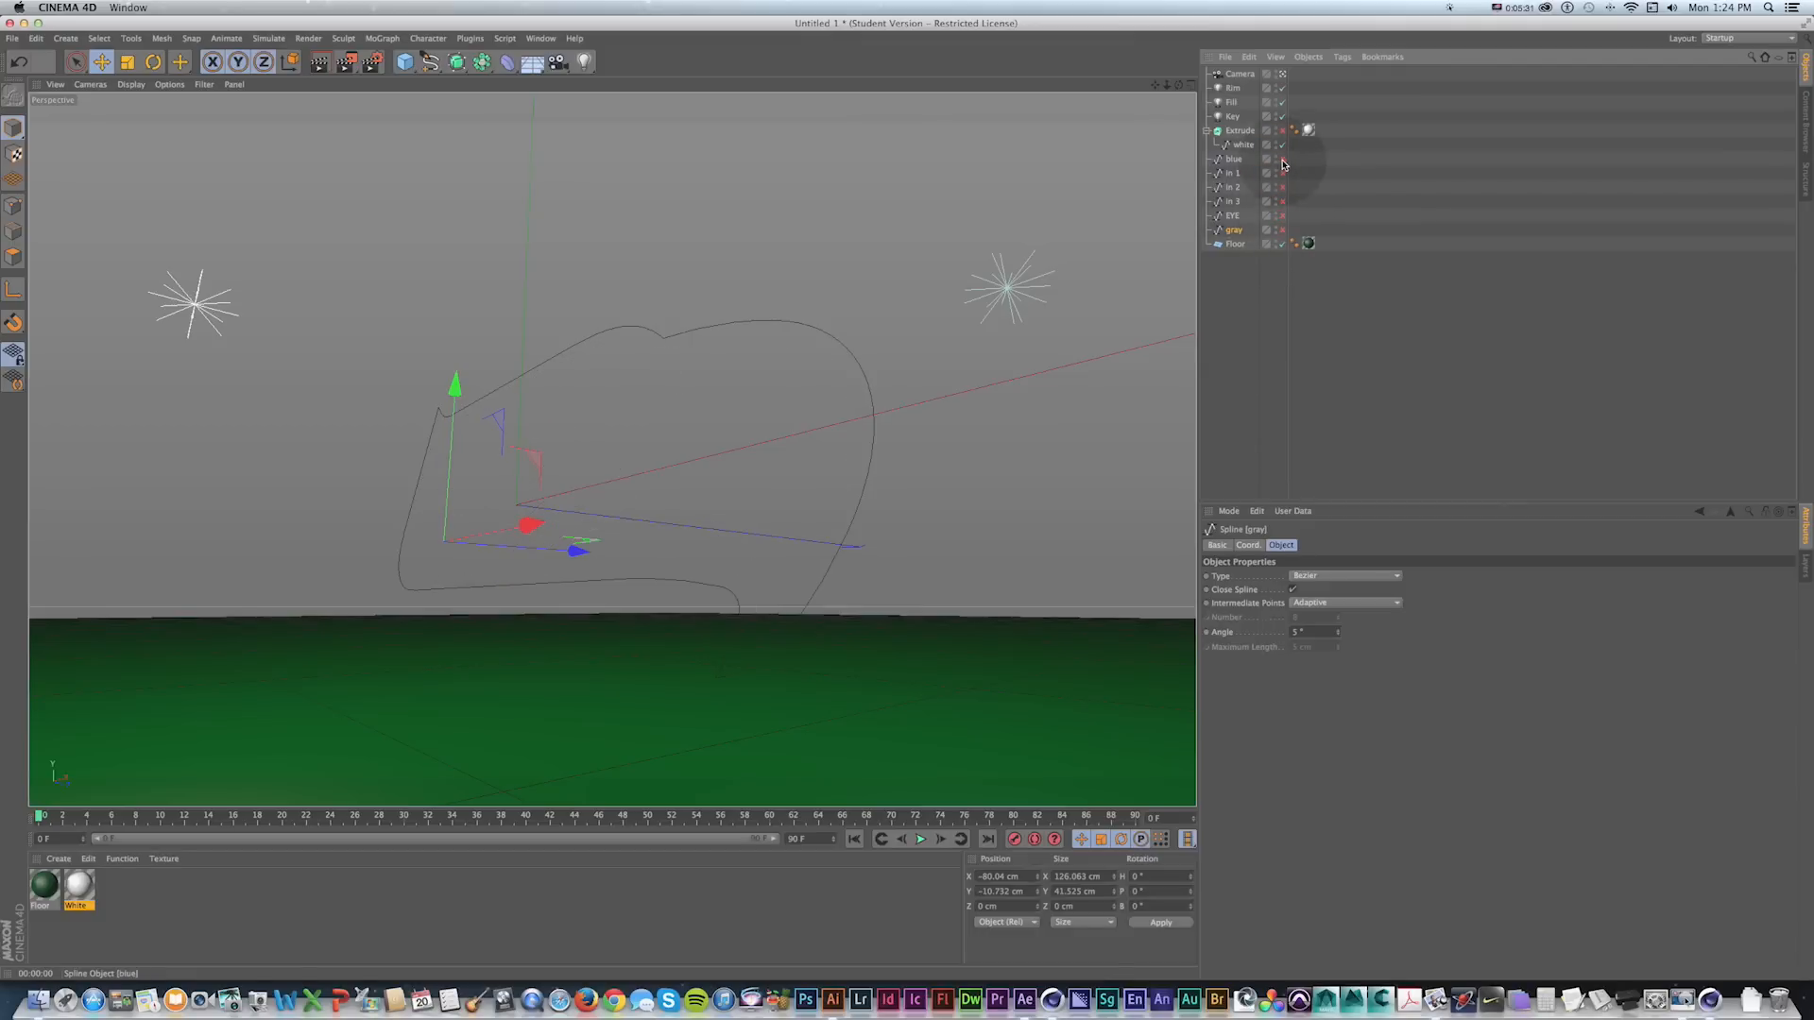
Enable the Extrude holding the white spline and duplicate it.
click(1240, 131)
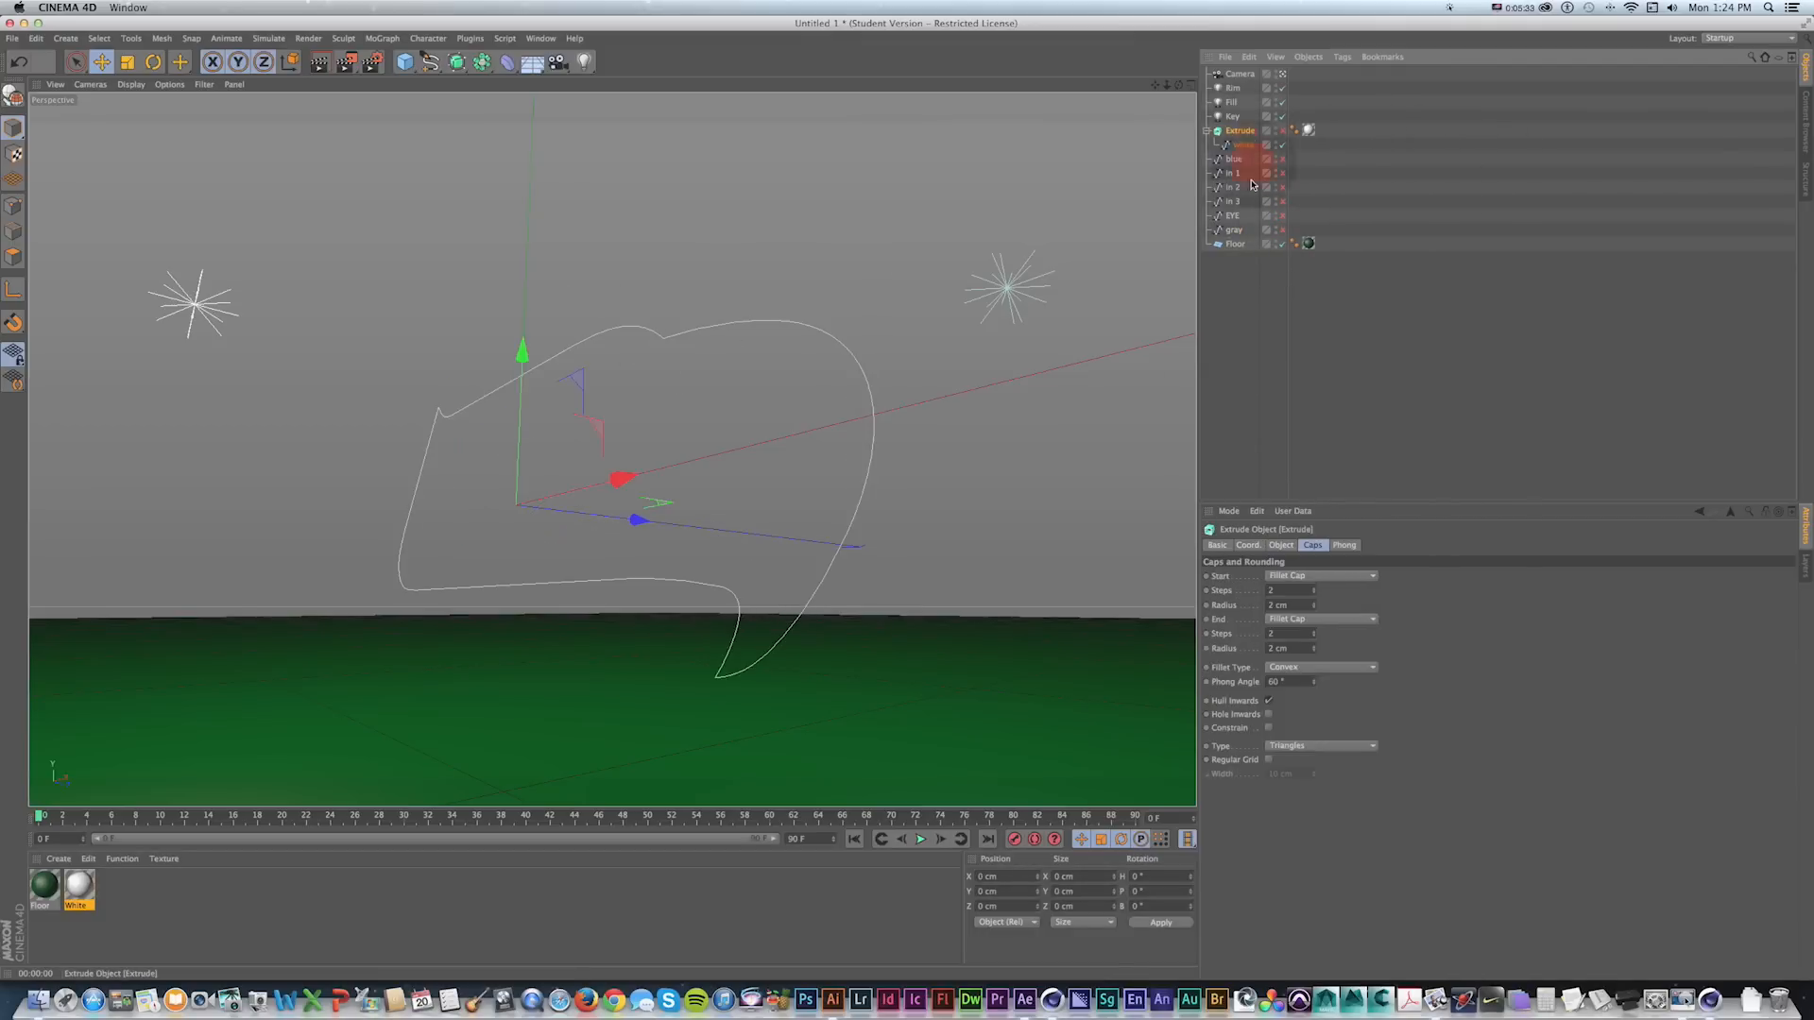
click(1283, 131)
key(super+c)
key(super+v)
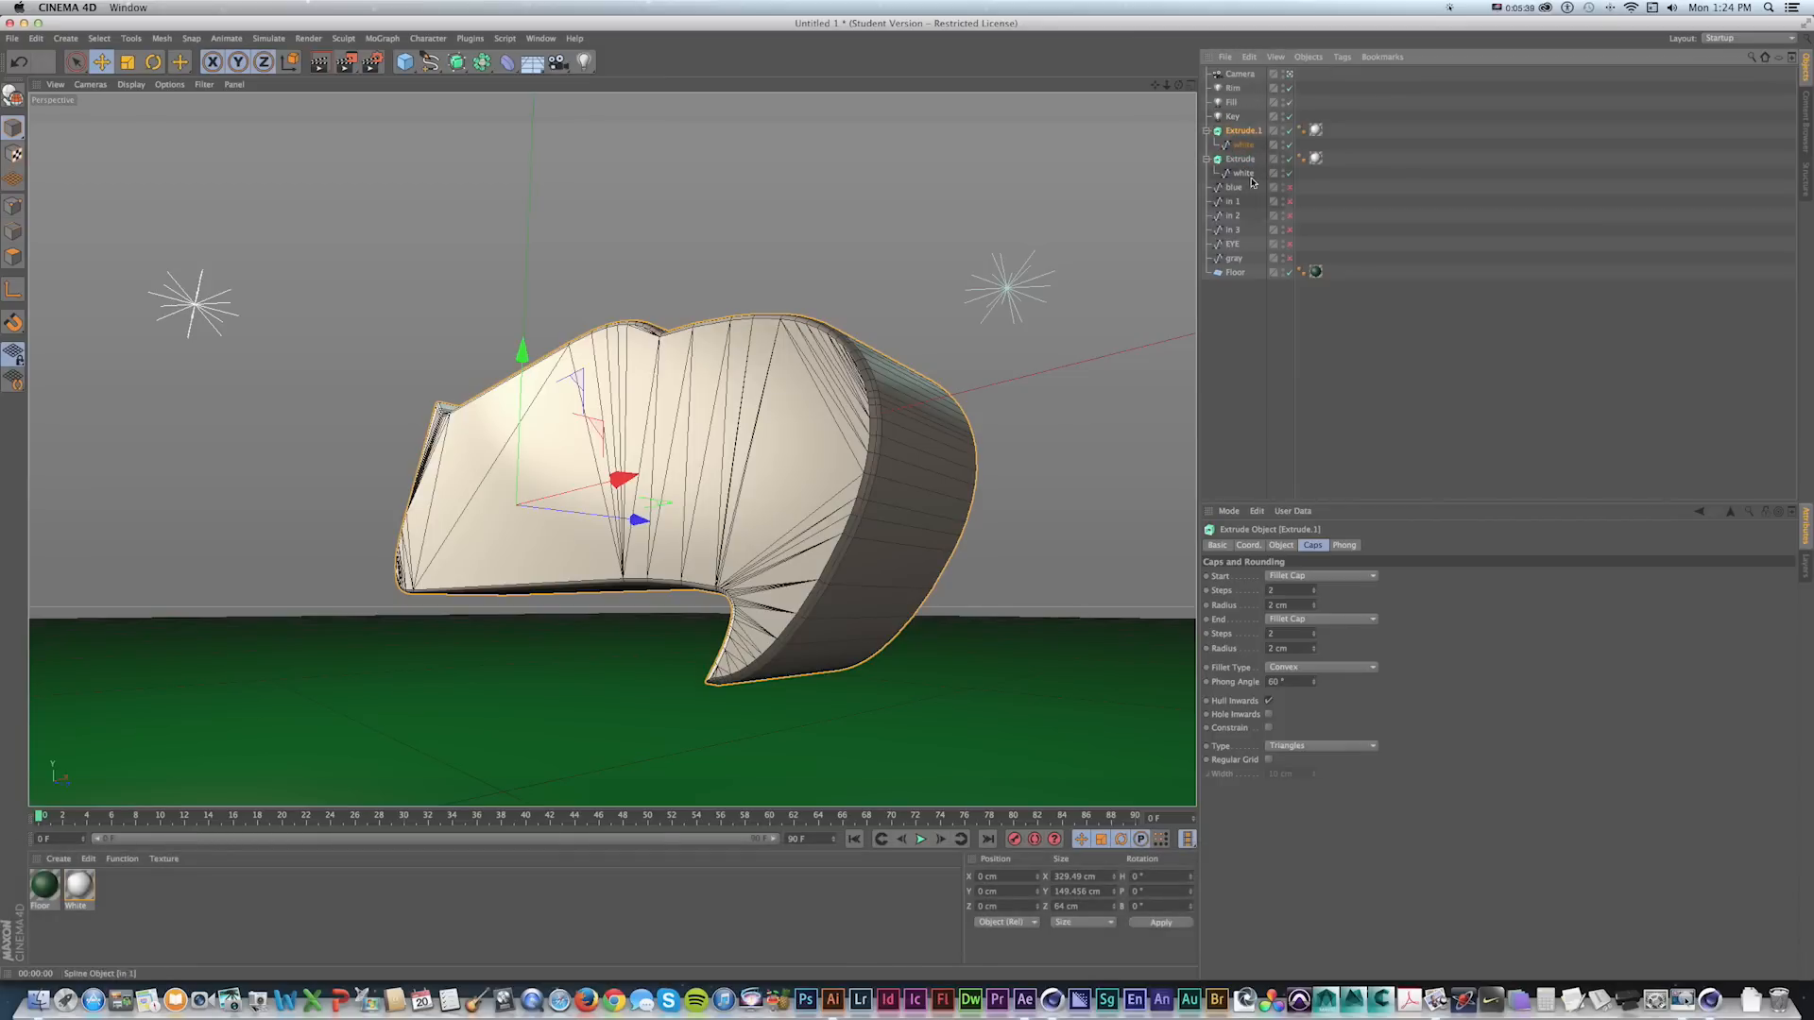
Replace the white spline in the duplicate Extrude with the blue spline, and enable the blue spline.
click(1243, 146)
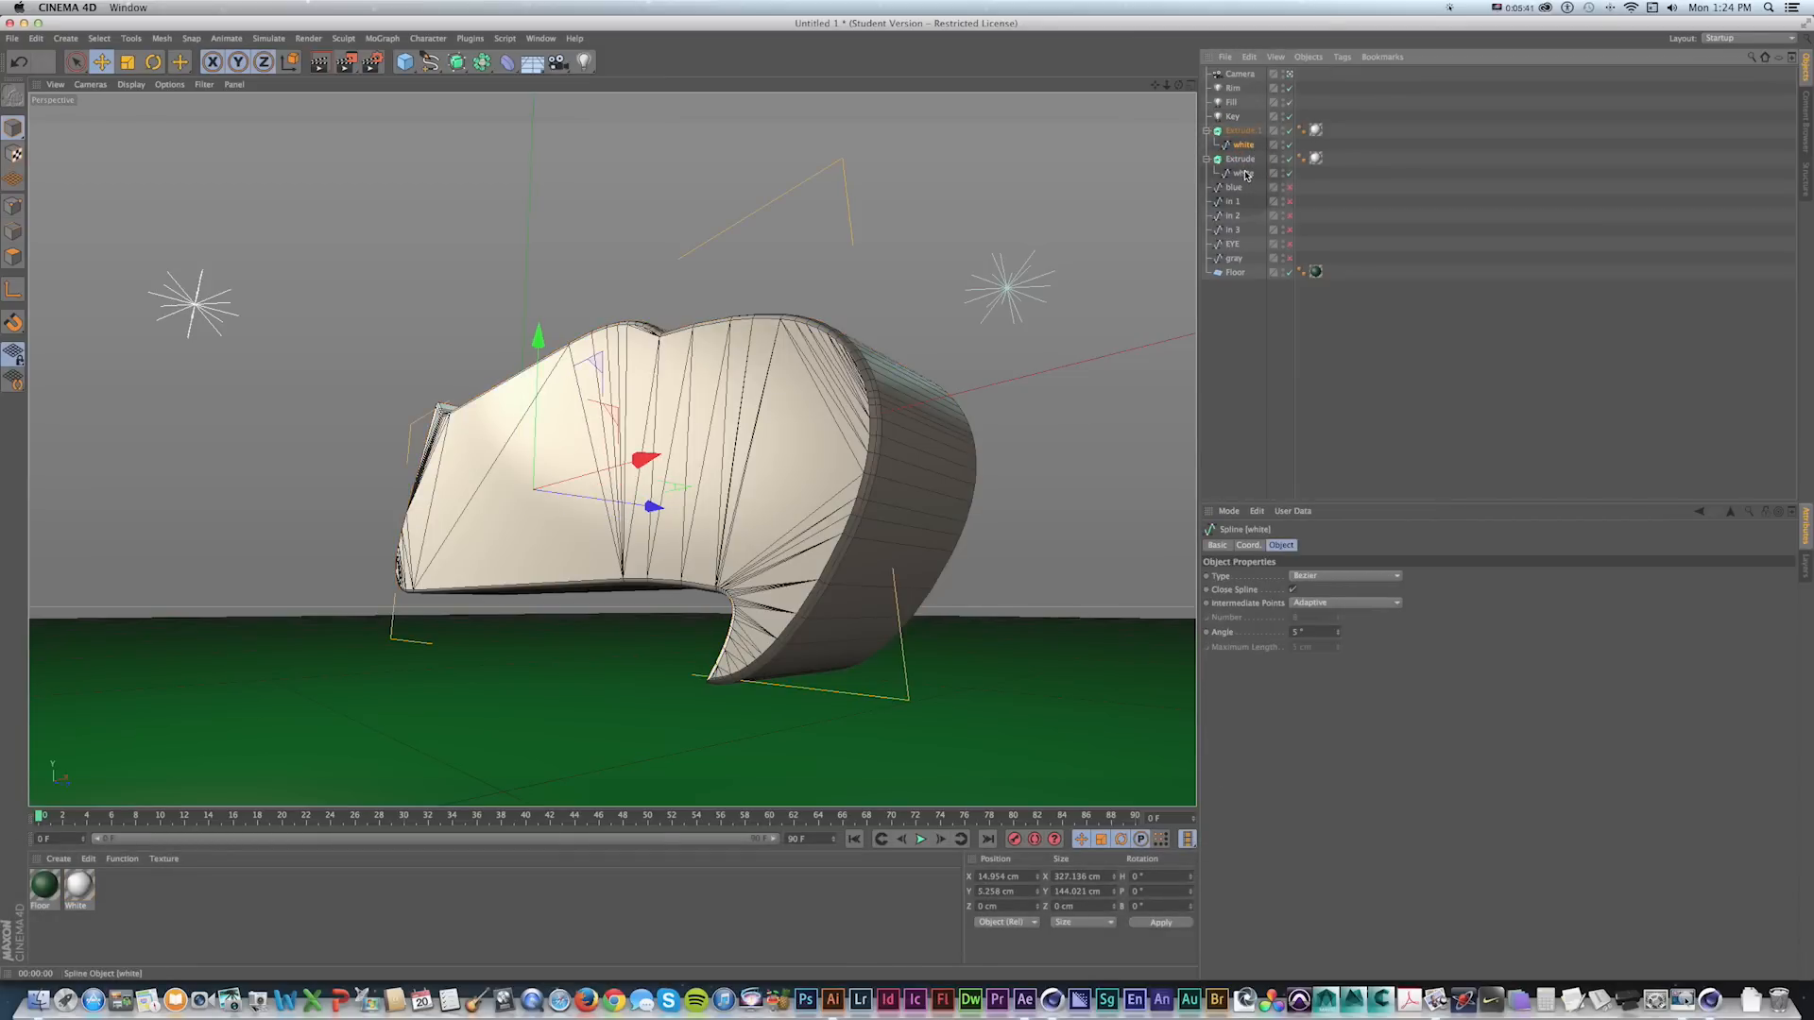
key(BackSpace)
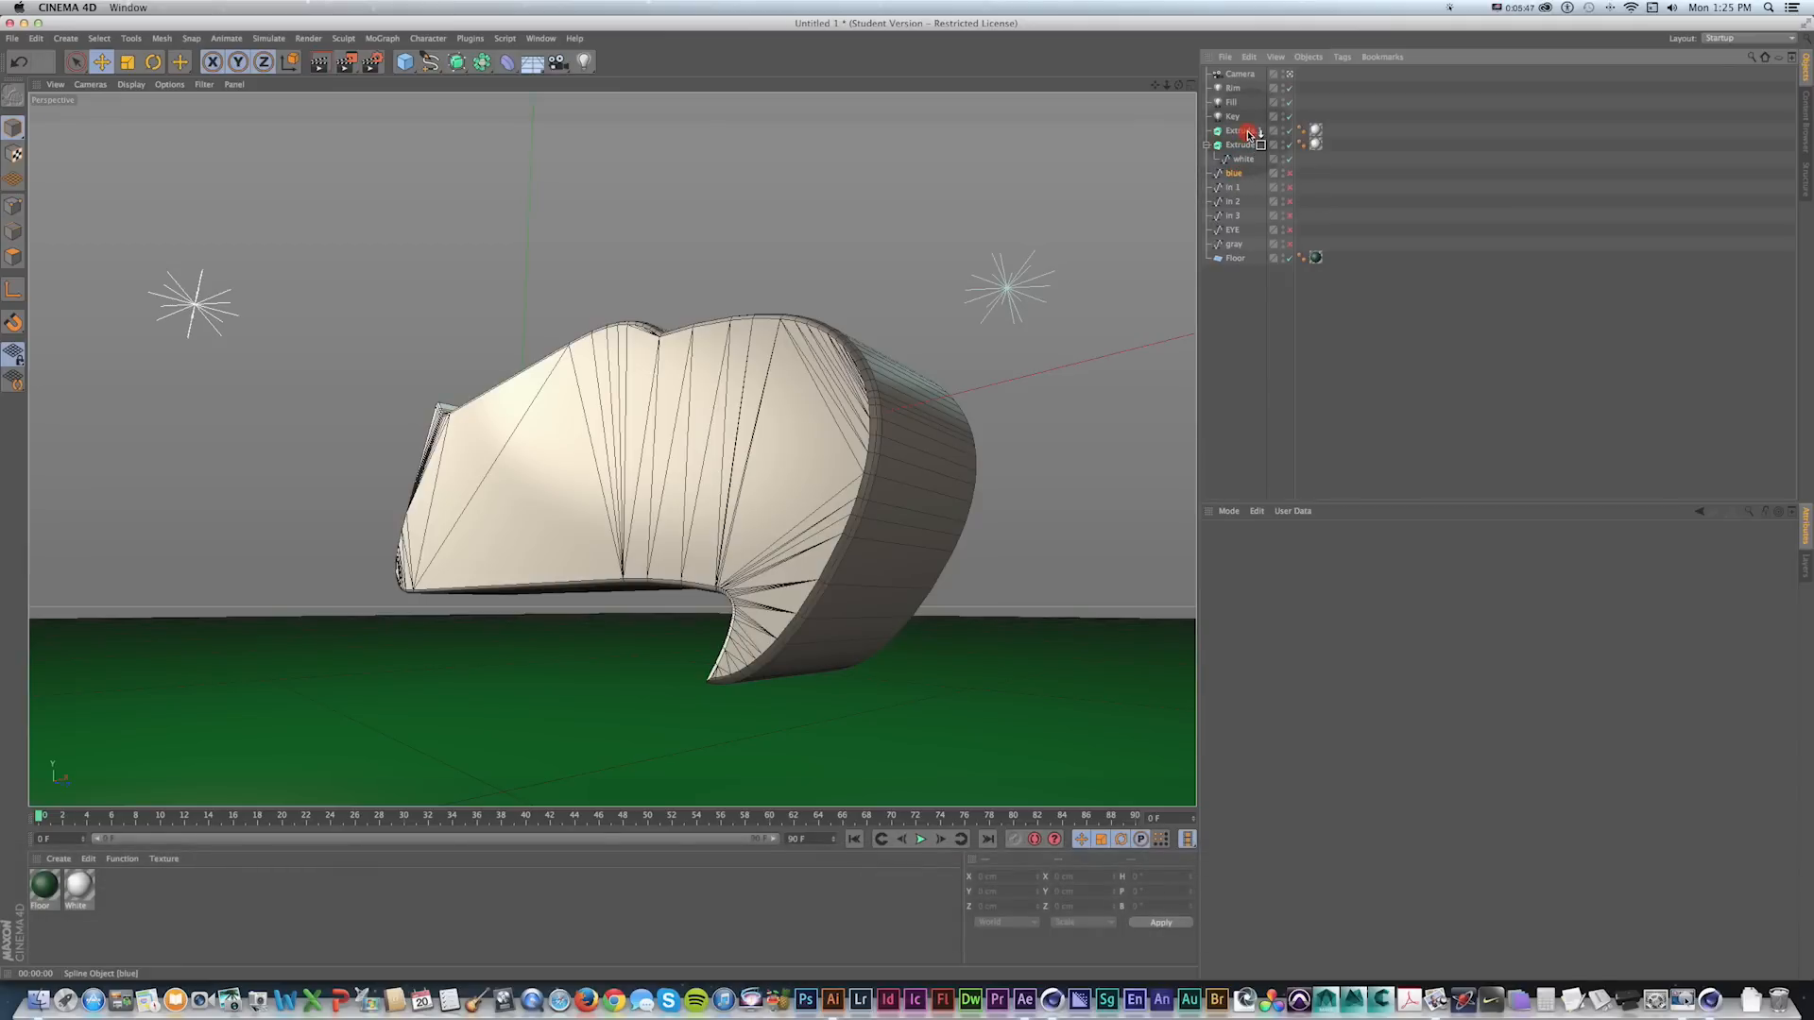
drag(1247, 134, 1245, 131)
click(1300, 145)
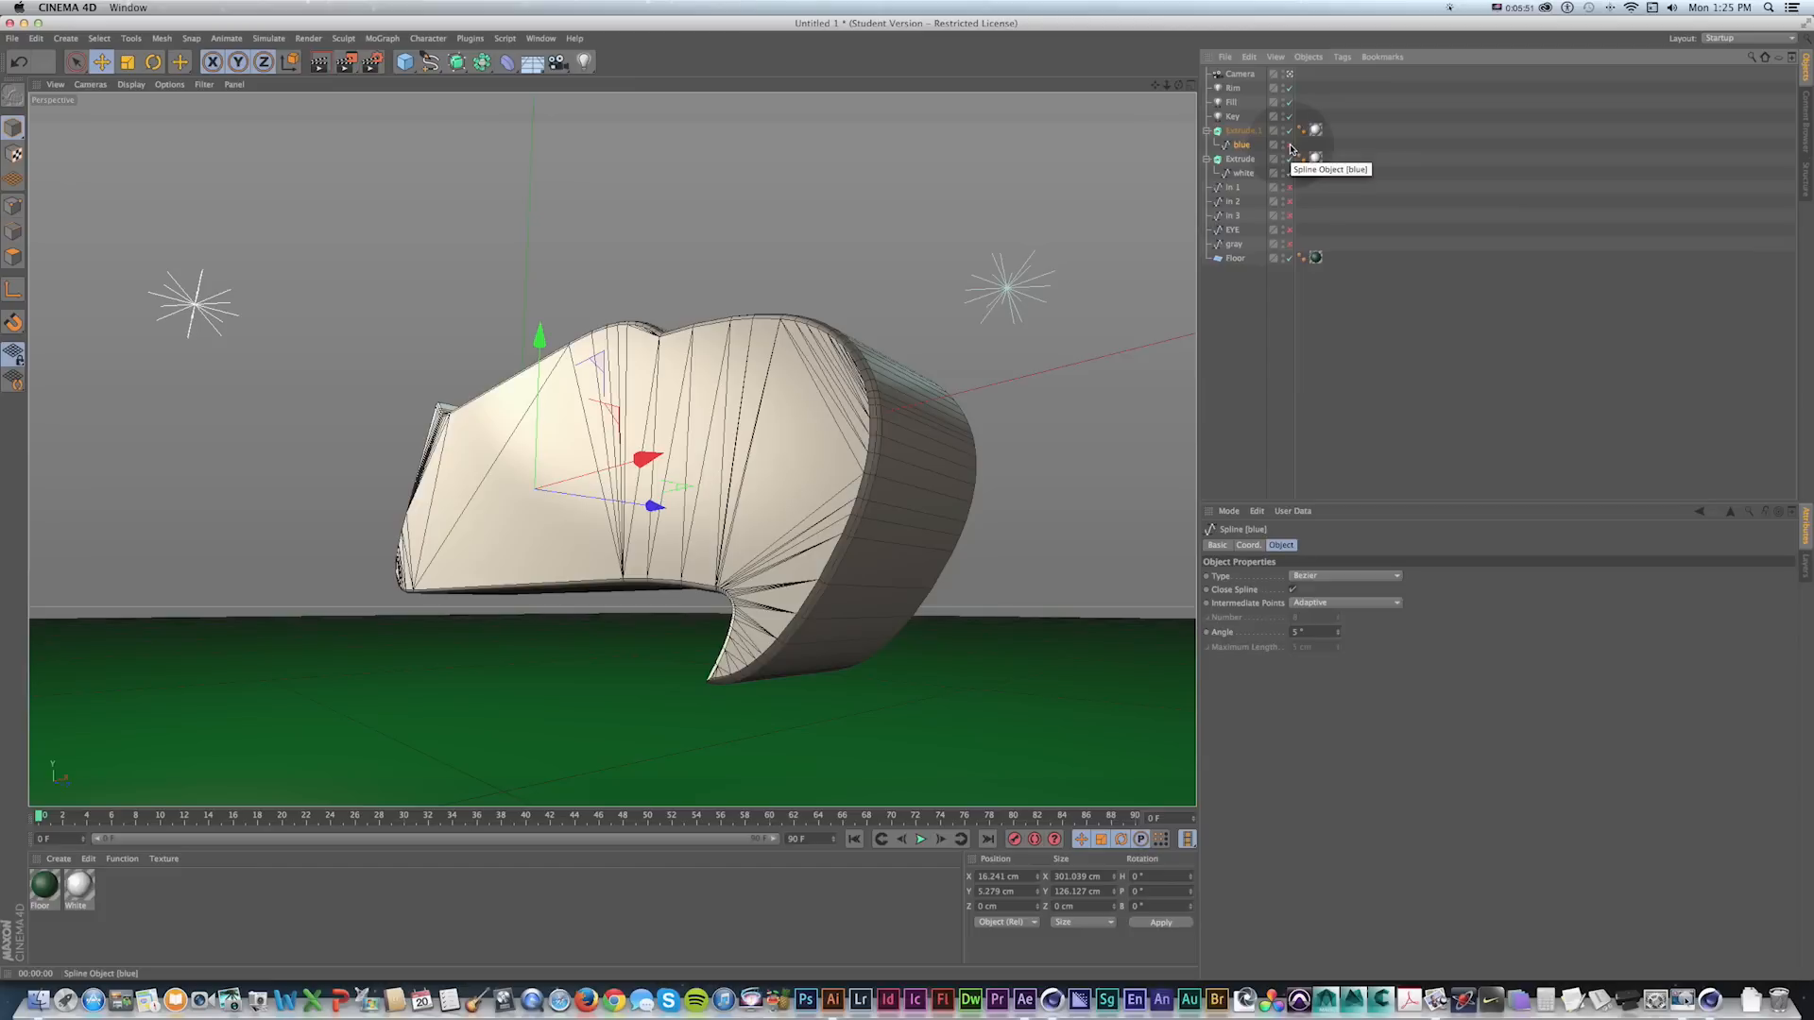
click(1290, 146)
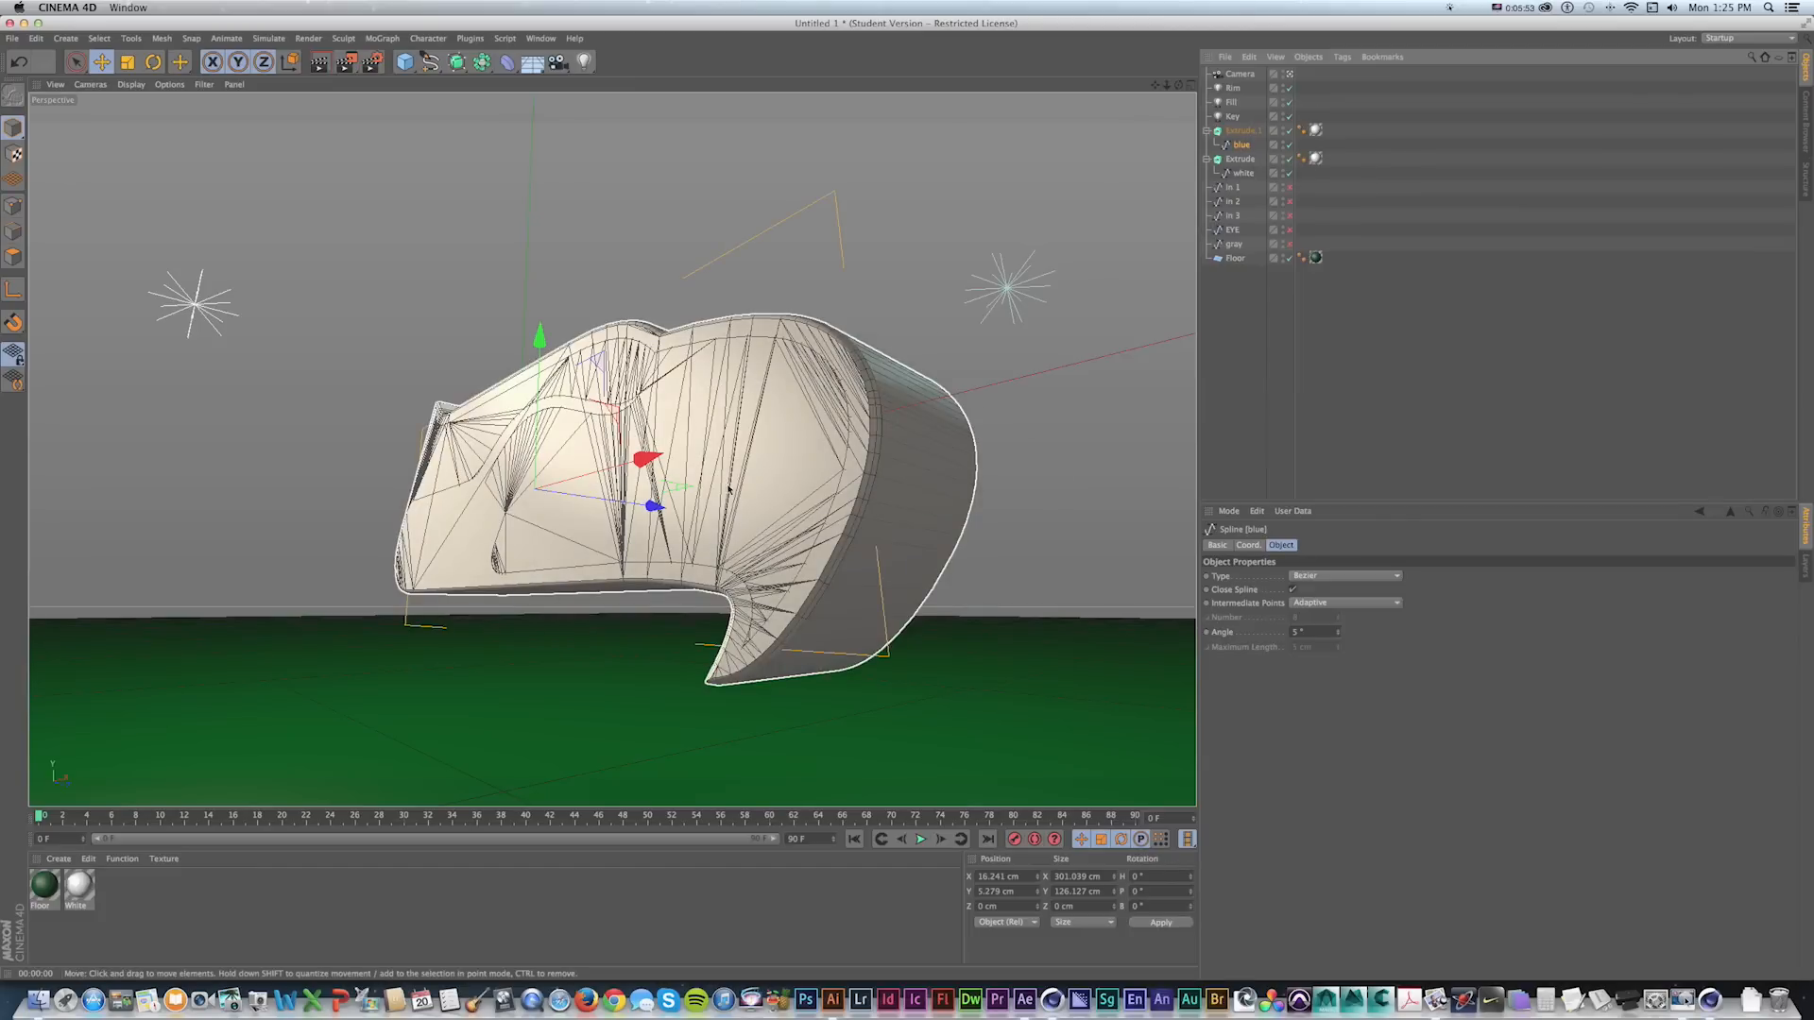
Set the blue spline's Extrude movement to 65 cm in Z and shift the object to about -3.2 cm in Z.
click(1247, 352)
click(1239, 148)
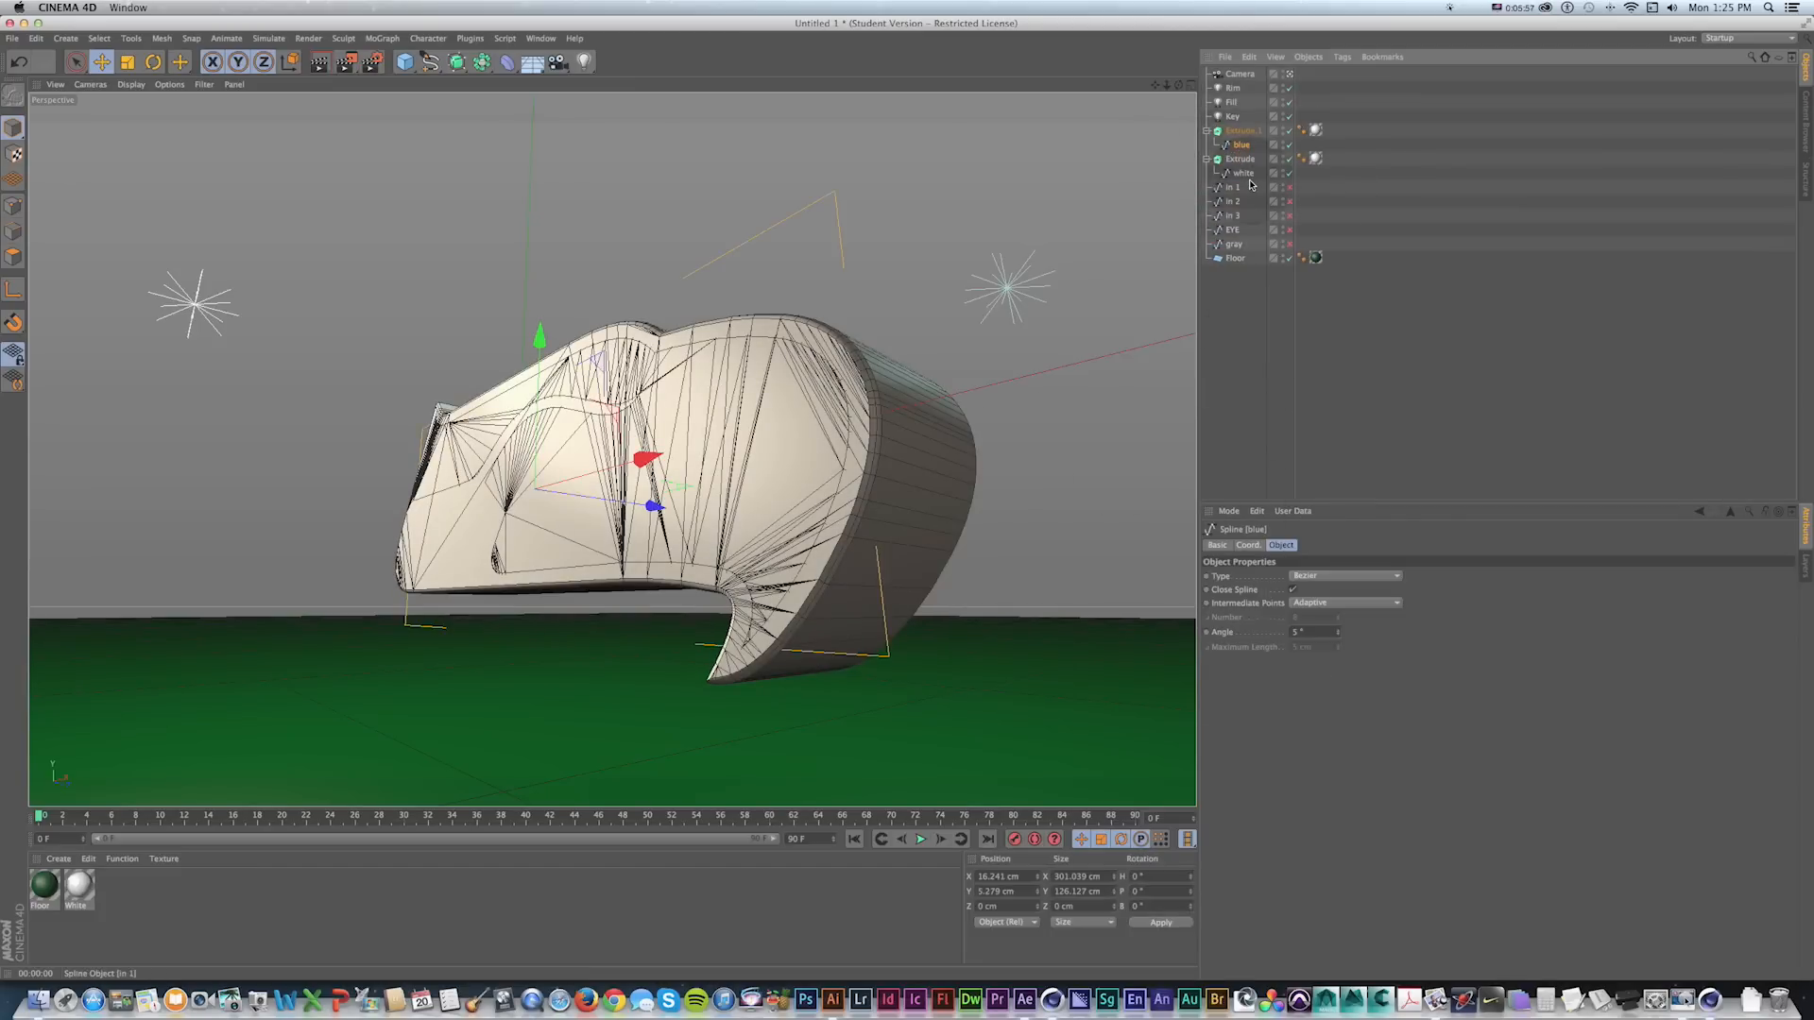
click(1240, 159)
click(1313, 546)
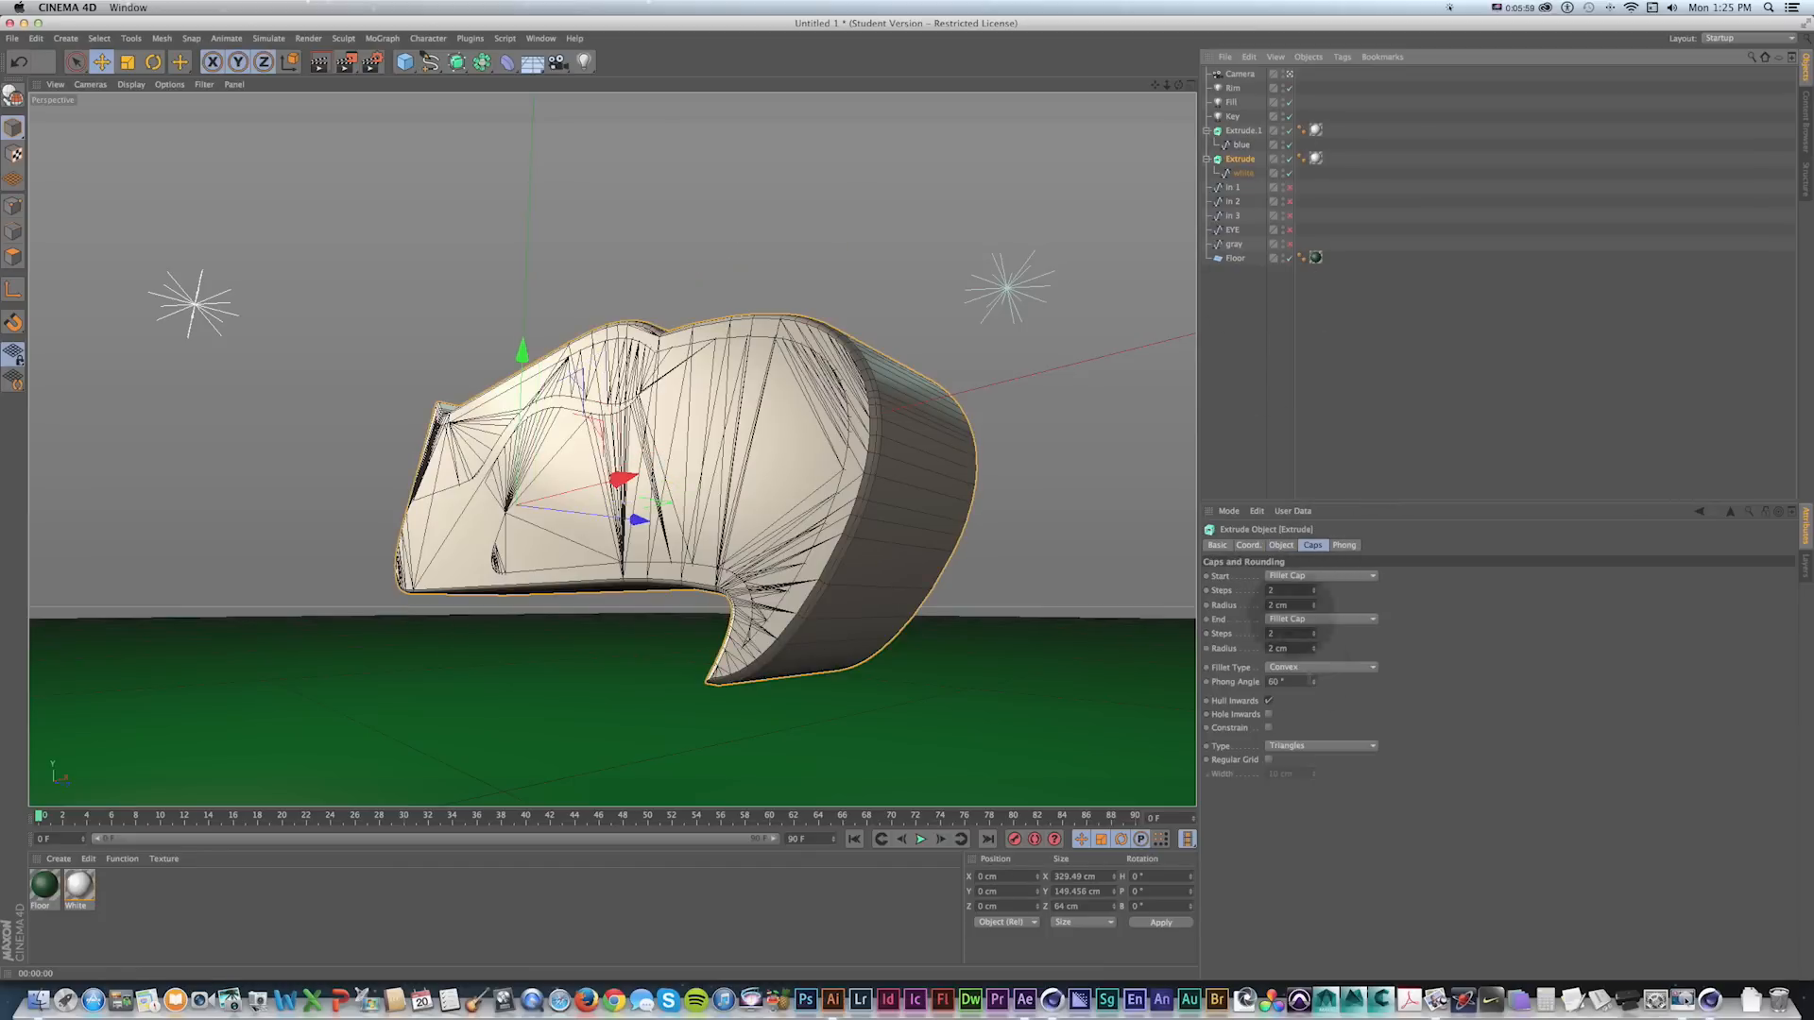
click(1282, 546)
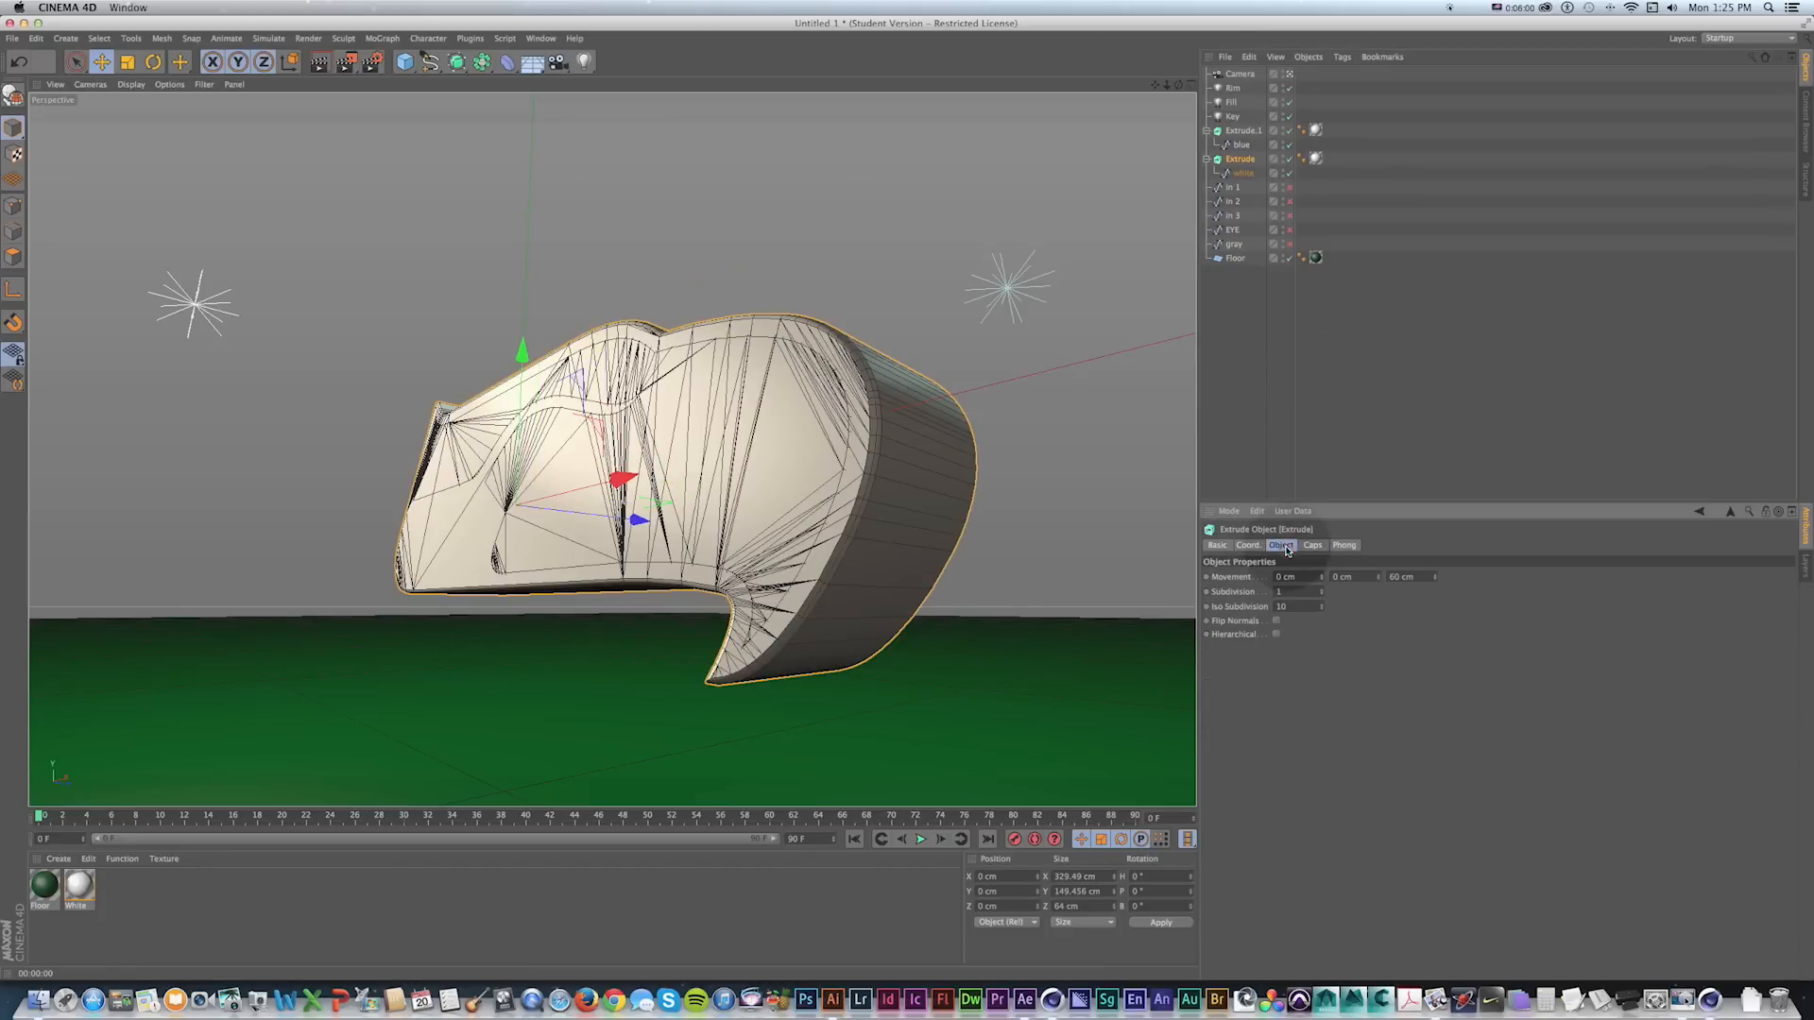
click(1243, 131)
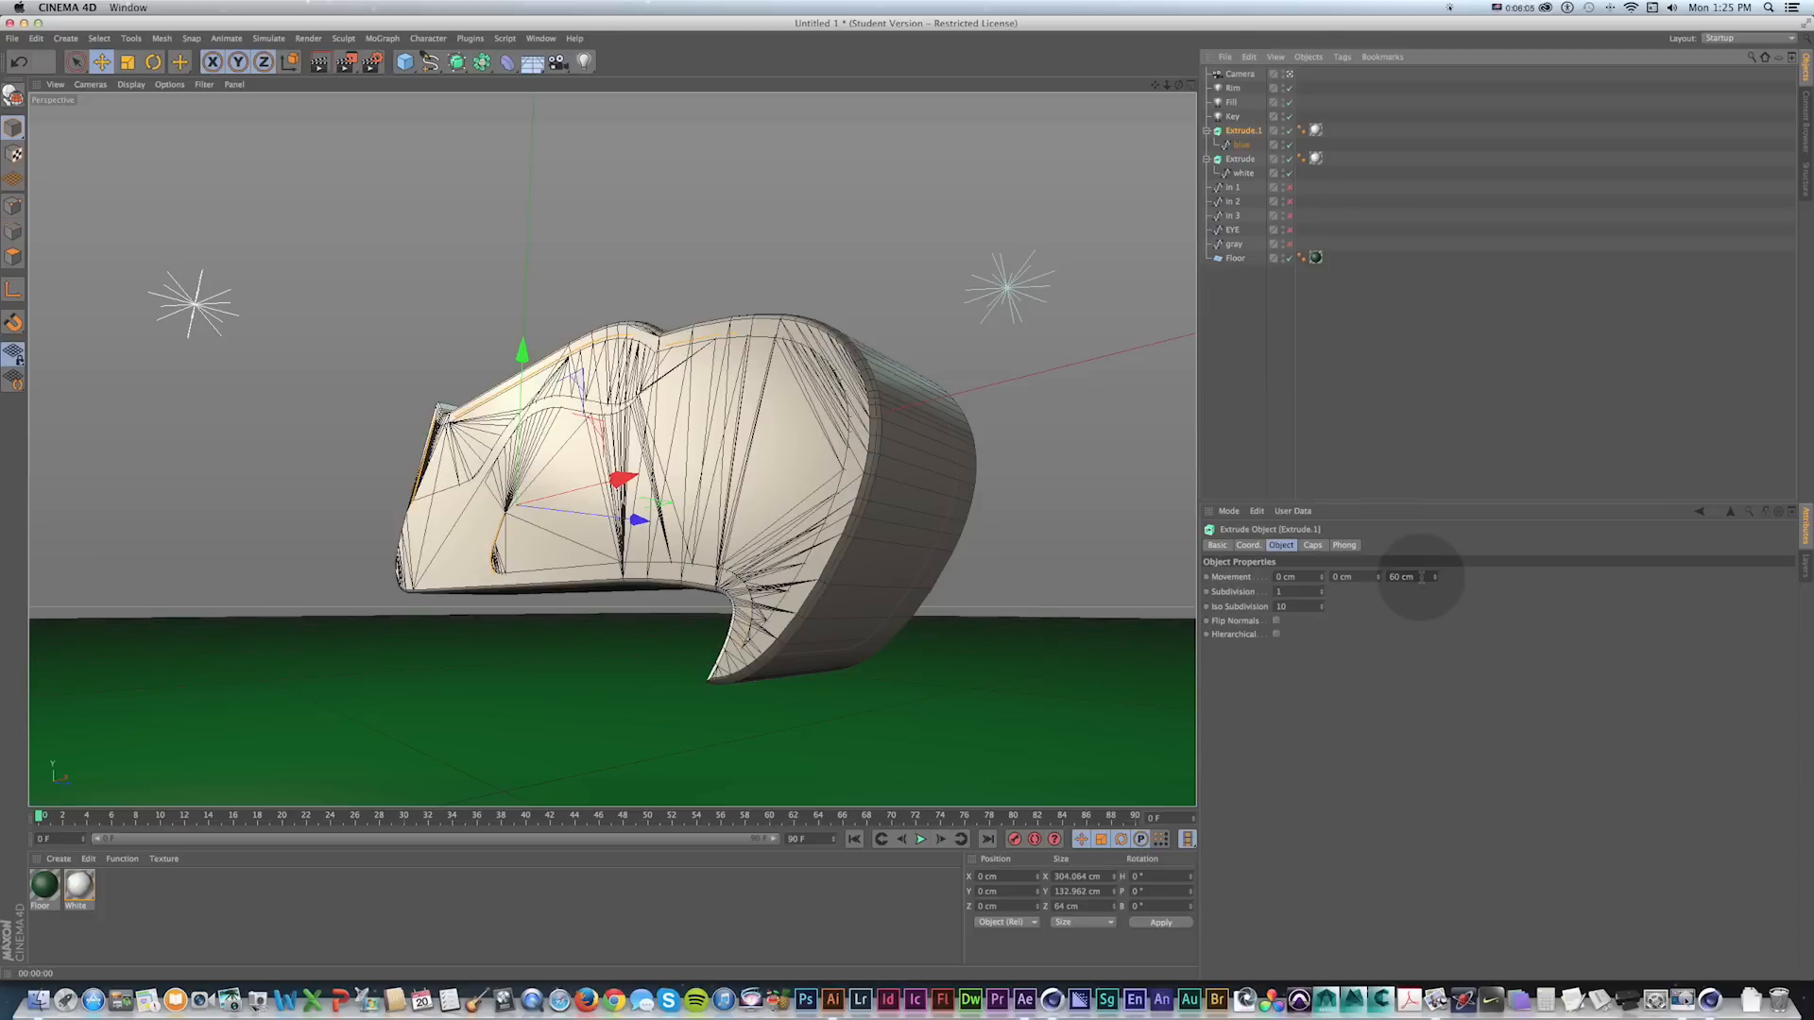
drag(1420, 577, 1355, 576)
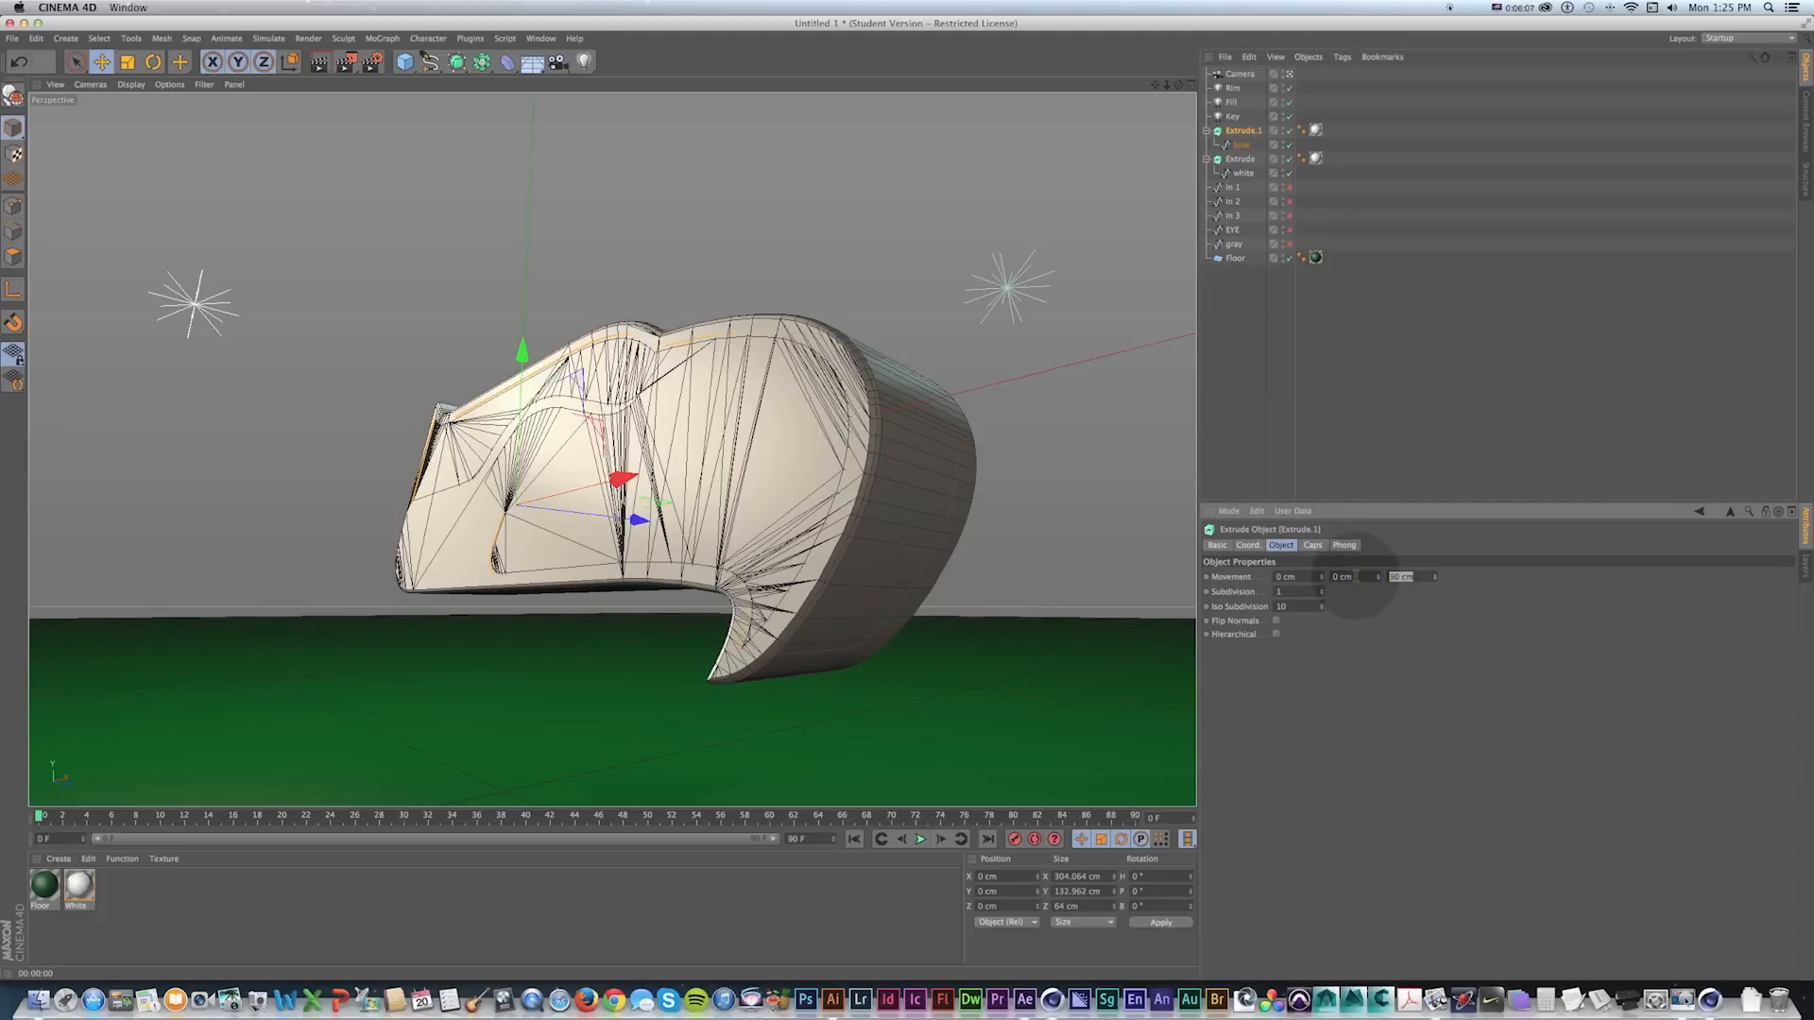
text(65)
key(Return)
drag(605, 519, 597, 520)
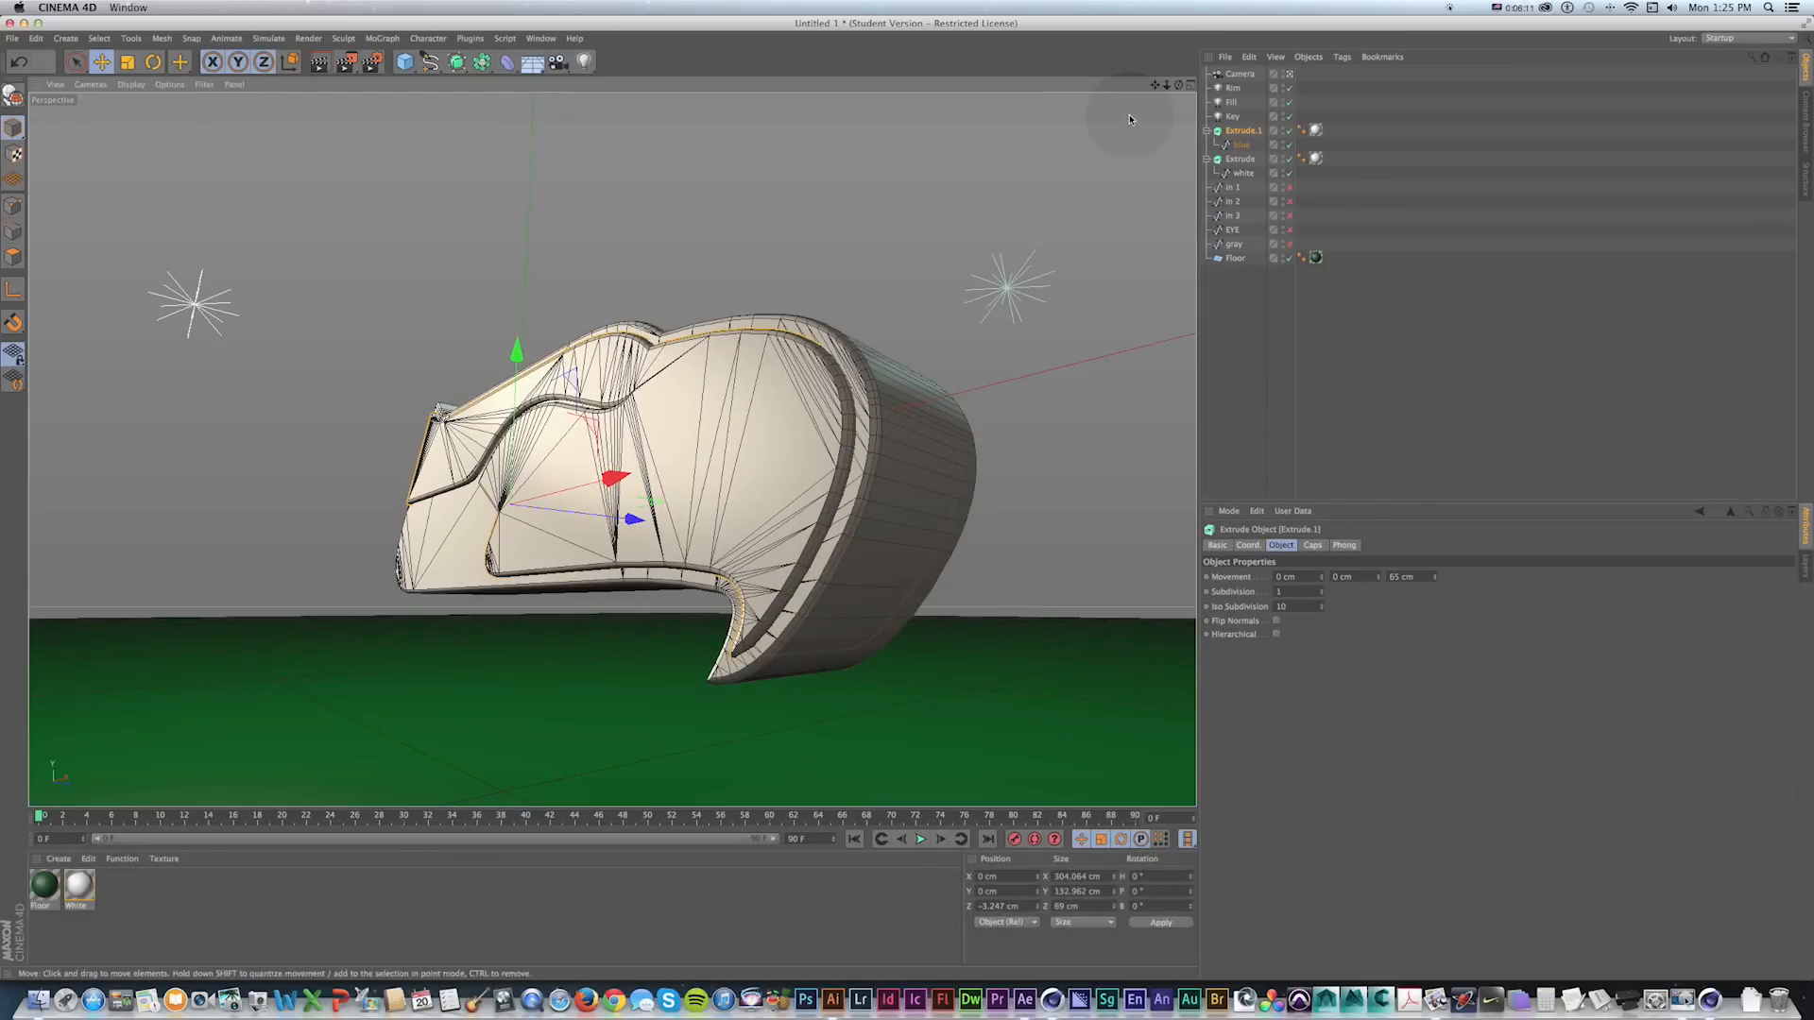
Using the four-view layout, reposition the blue spline's Extrude to about -2.5 cm in Z, and return to the full perspective view.
click(1190, 85)
key(1)
drag(380, 605, 310, 635)
scroll(398, 614, up, 5)
scroll(387, 615, up, 3)
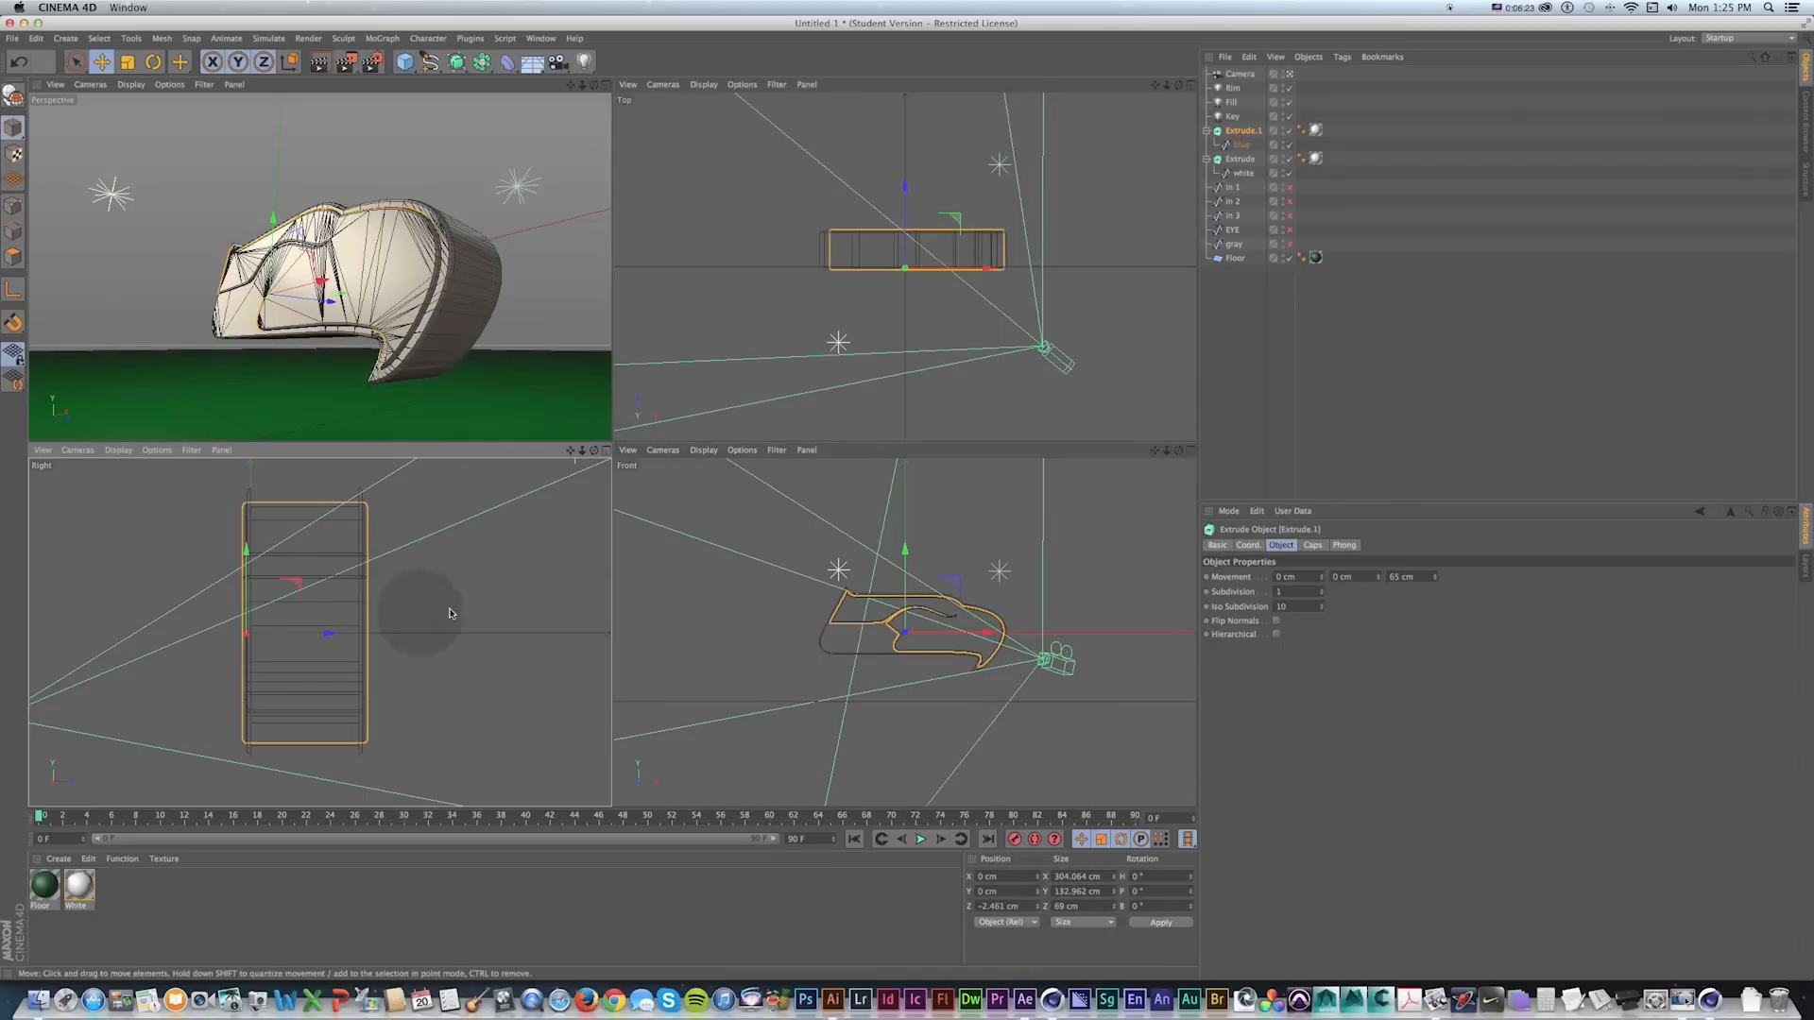
drag(307, 635, 307, 634)
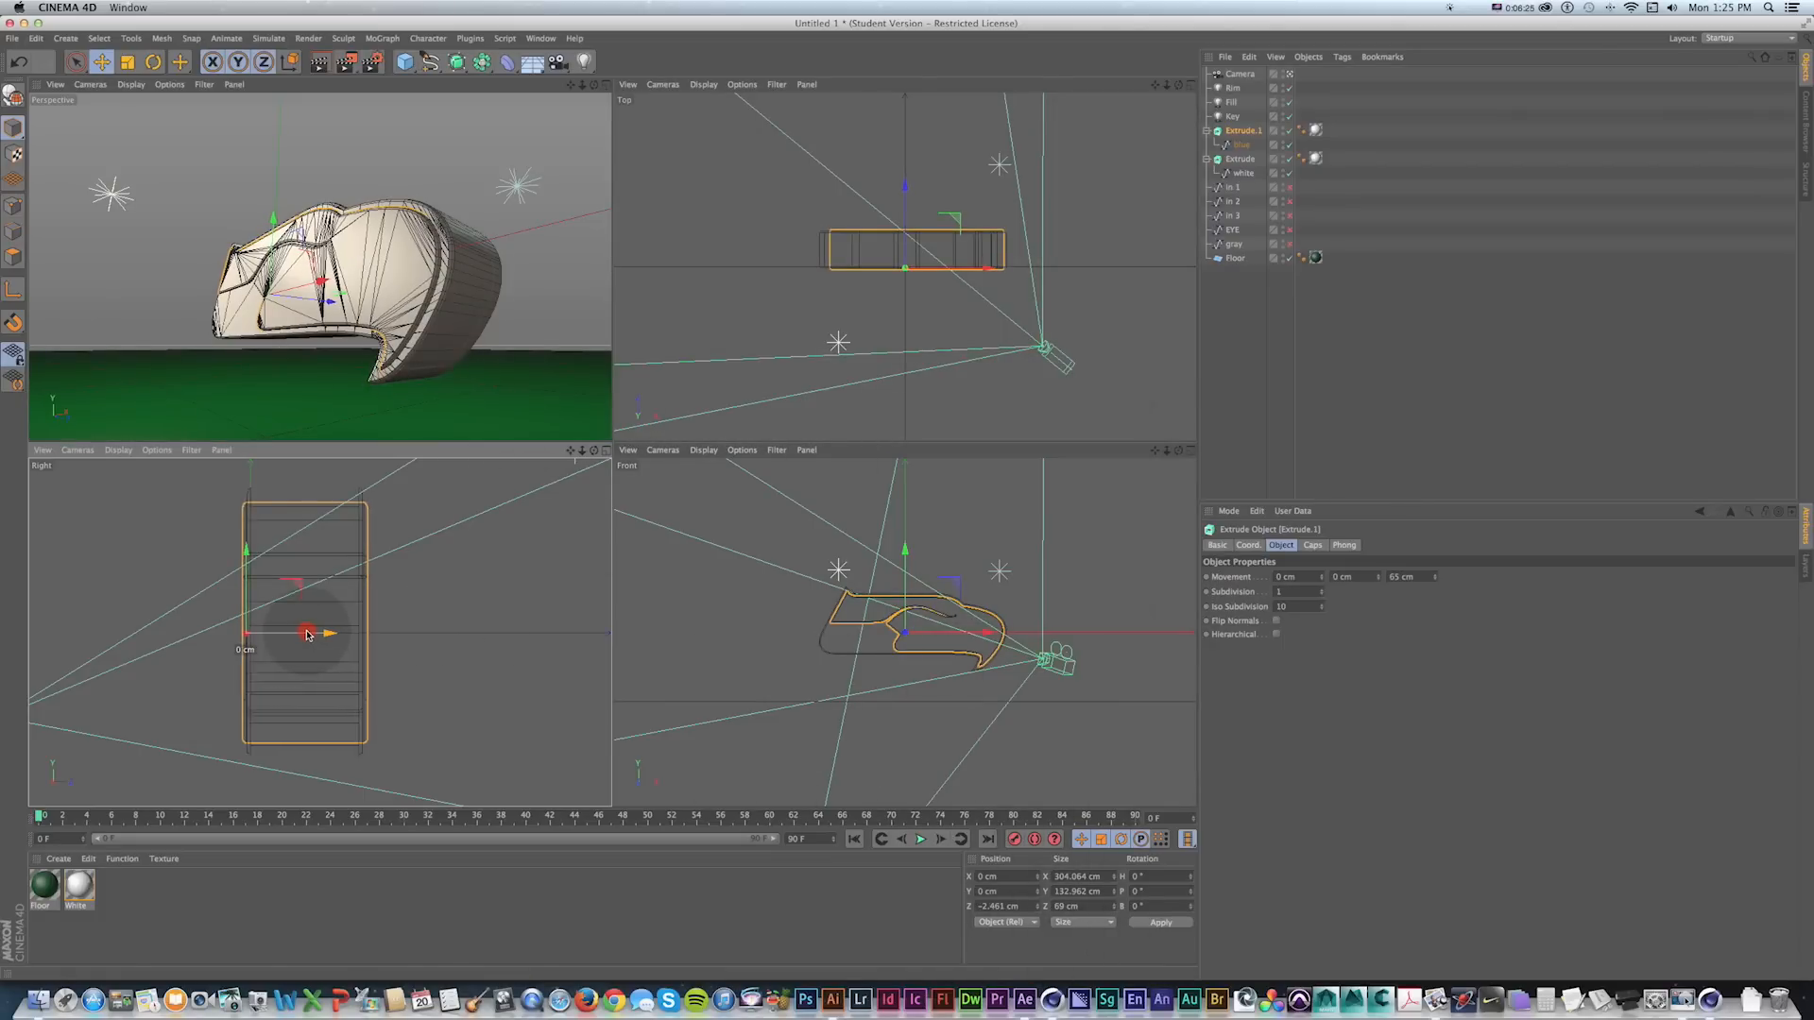
click(510, 349)
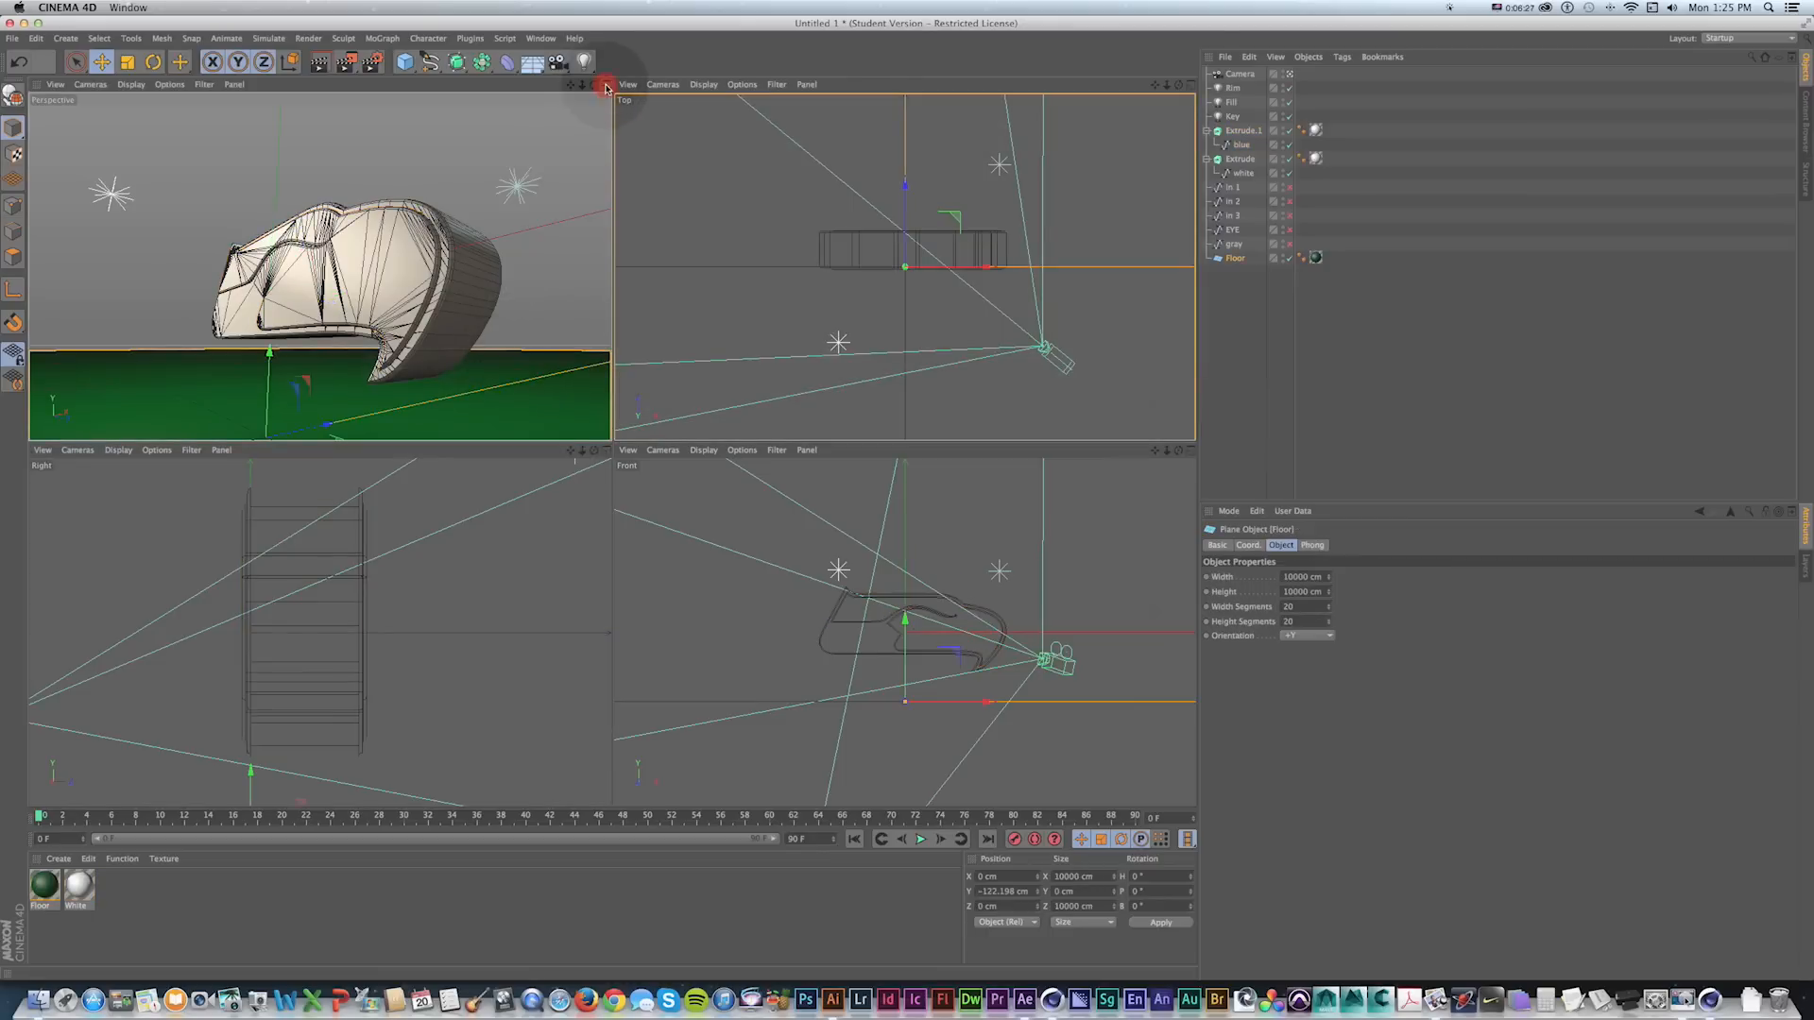
click(605, 86)
key(1)
drag(767, 438, 760, 438)
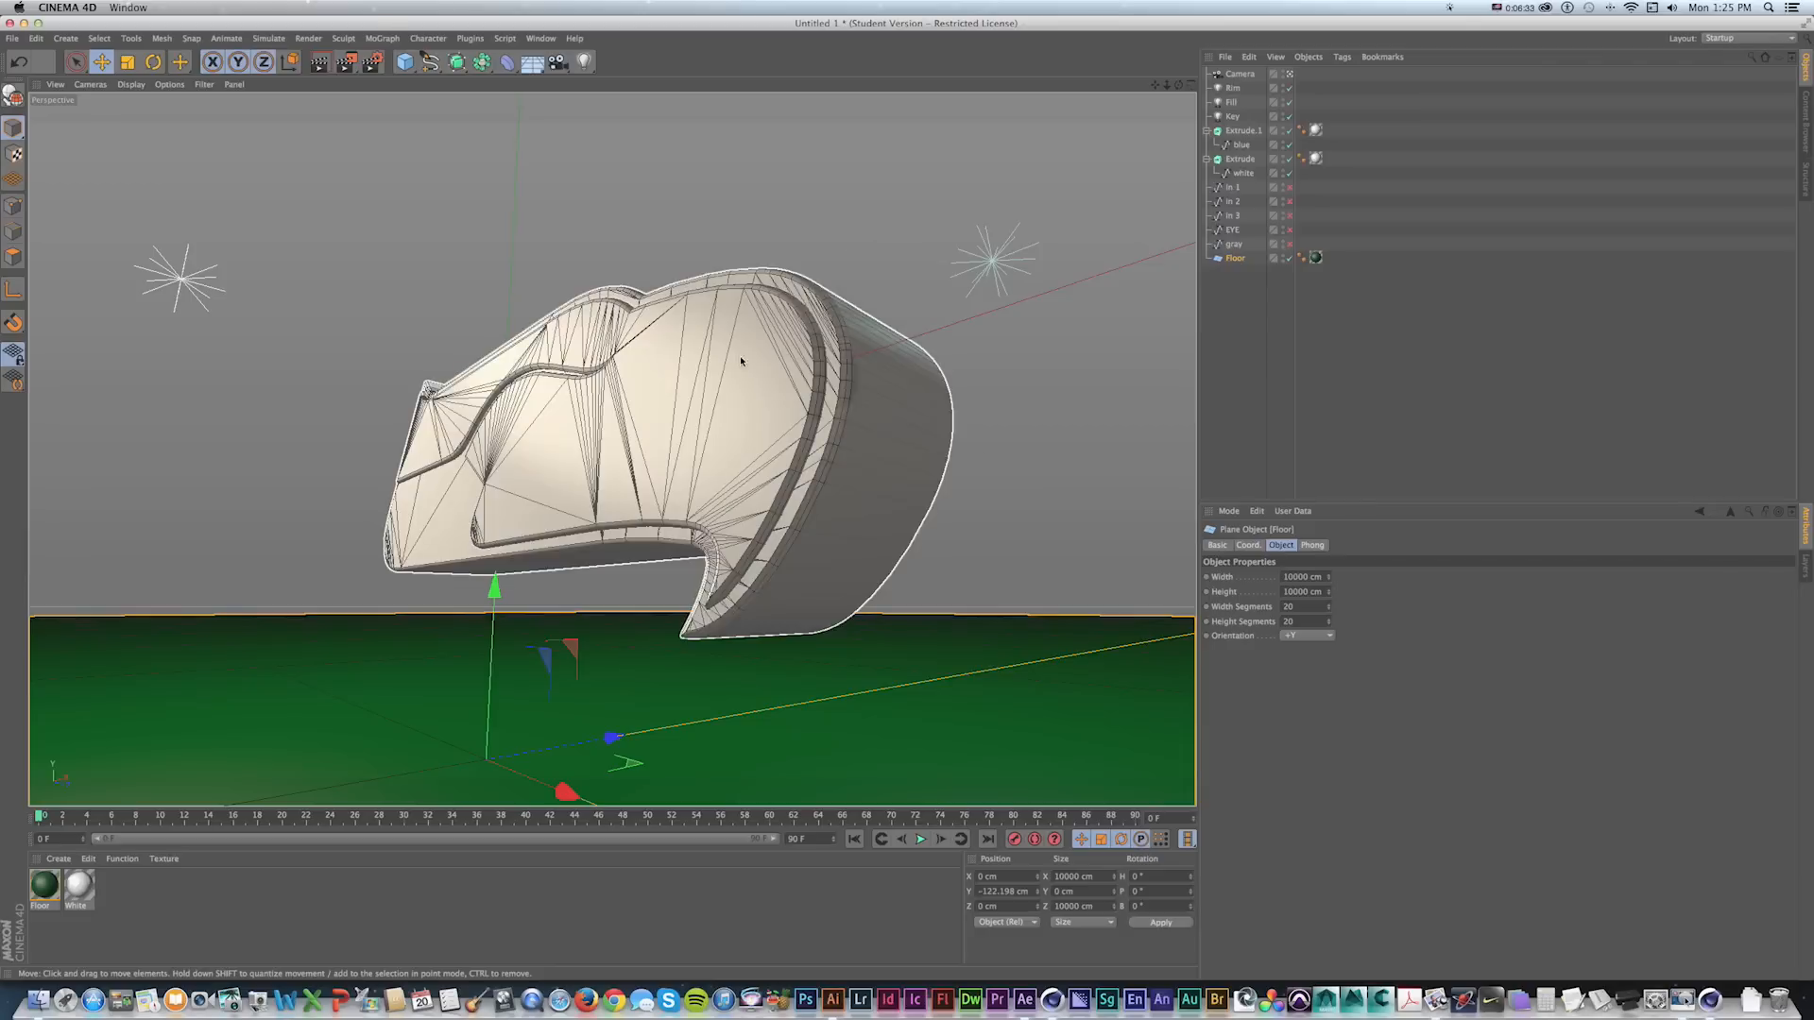
Render the scene to the Picture Viewer and inspect the white and blue spline extrusions at 100% in an enlarged window.
key(shift)
key(shift+r)
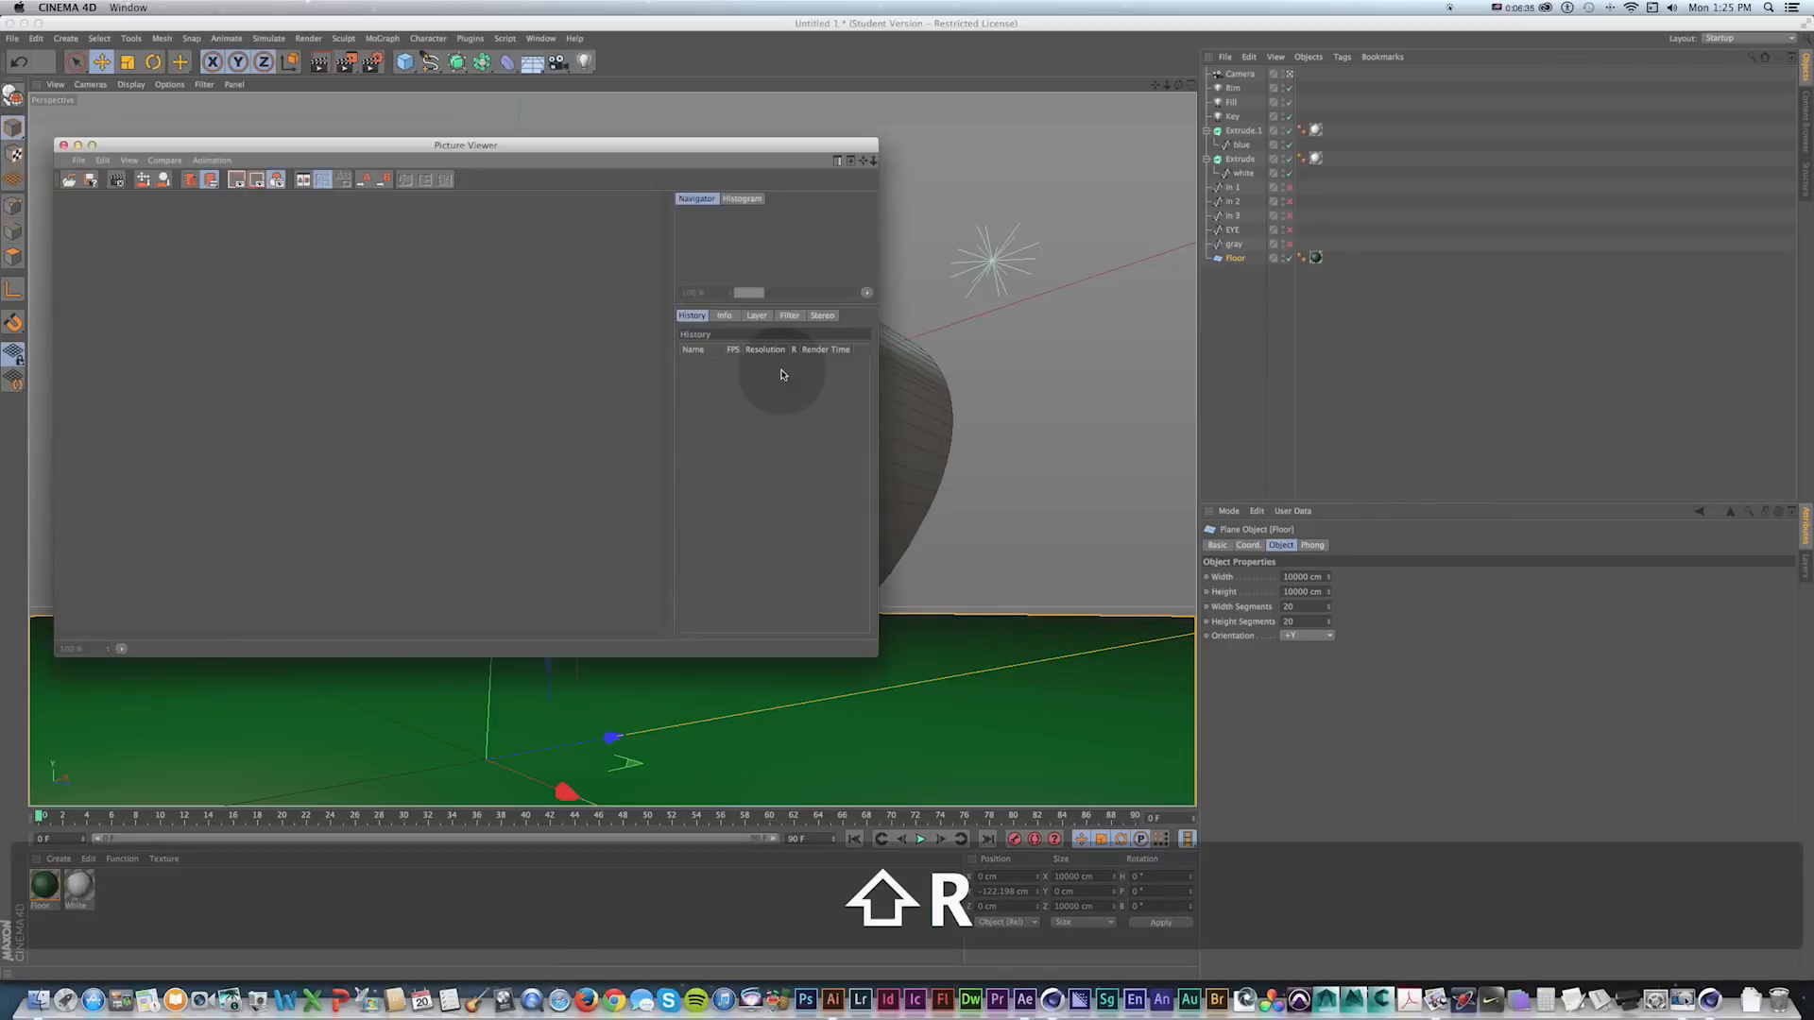
key(shift+minus)
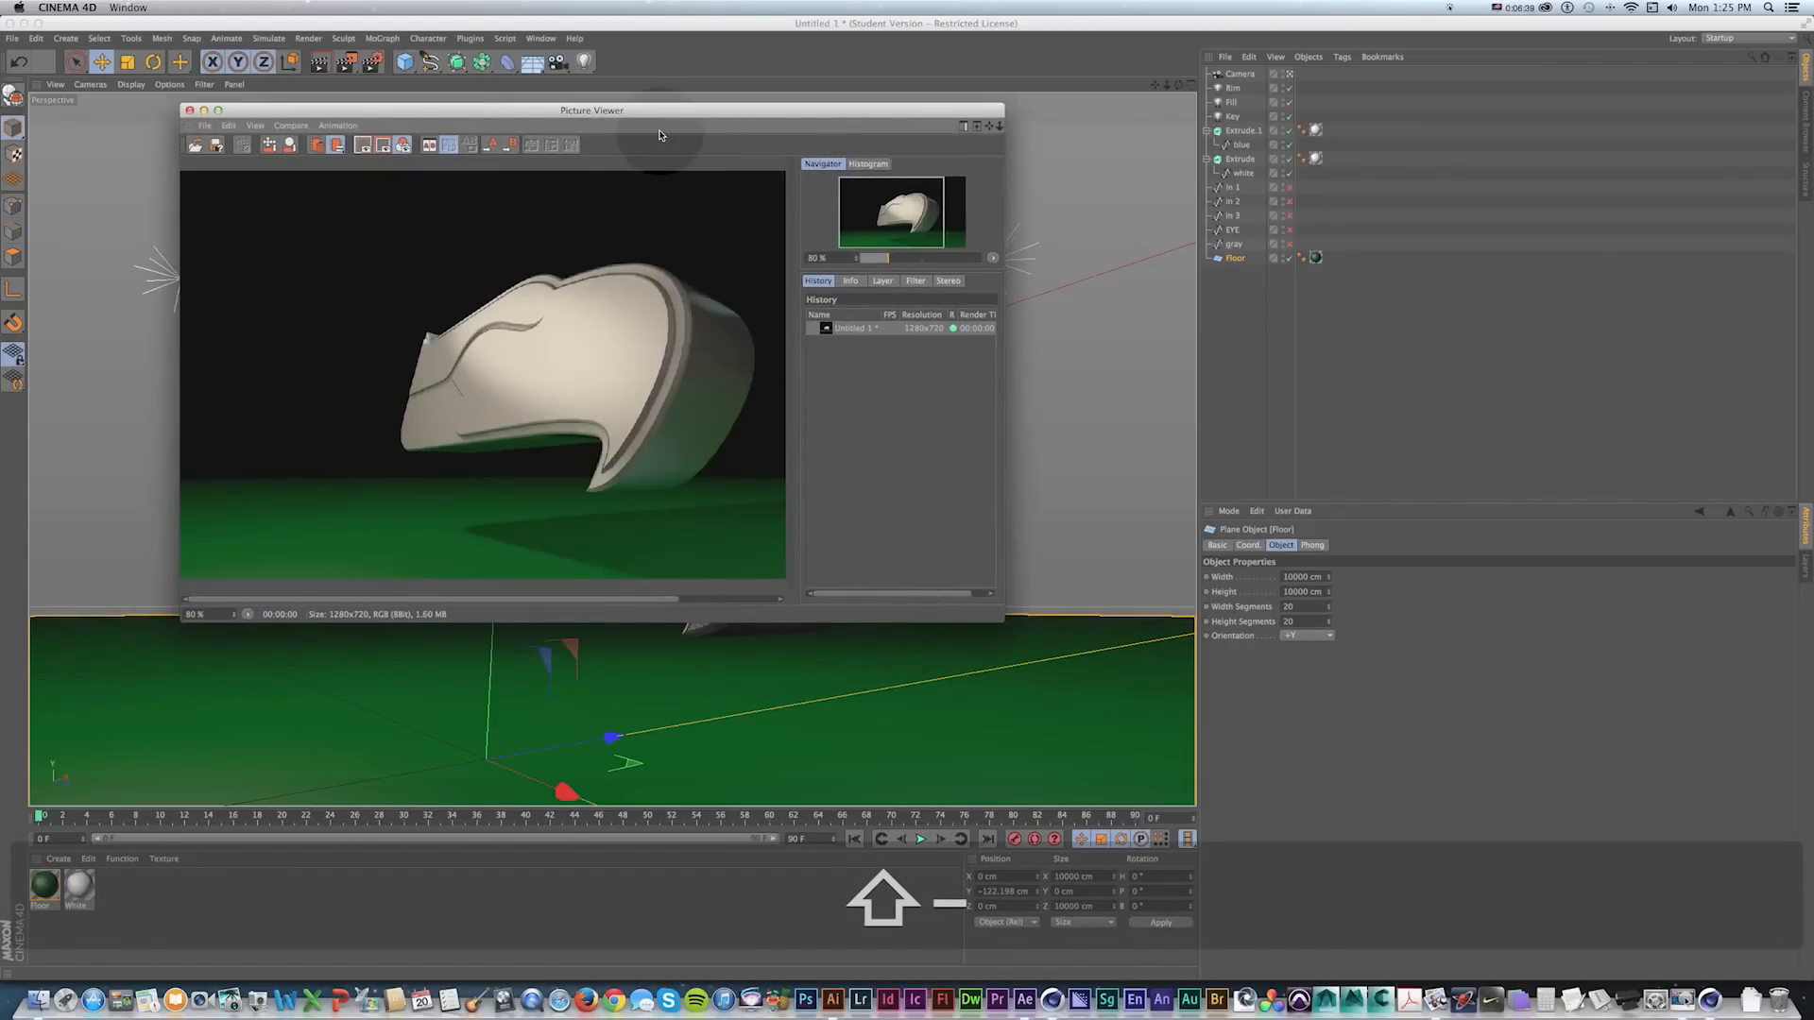
key(shift+equal)
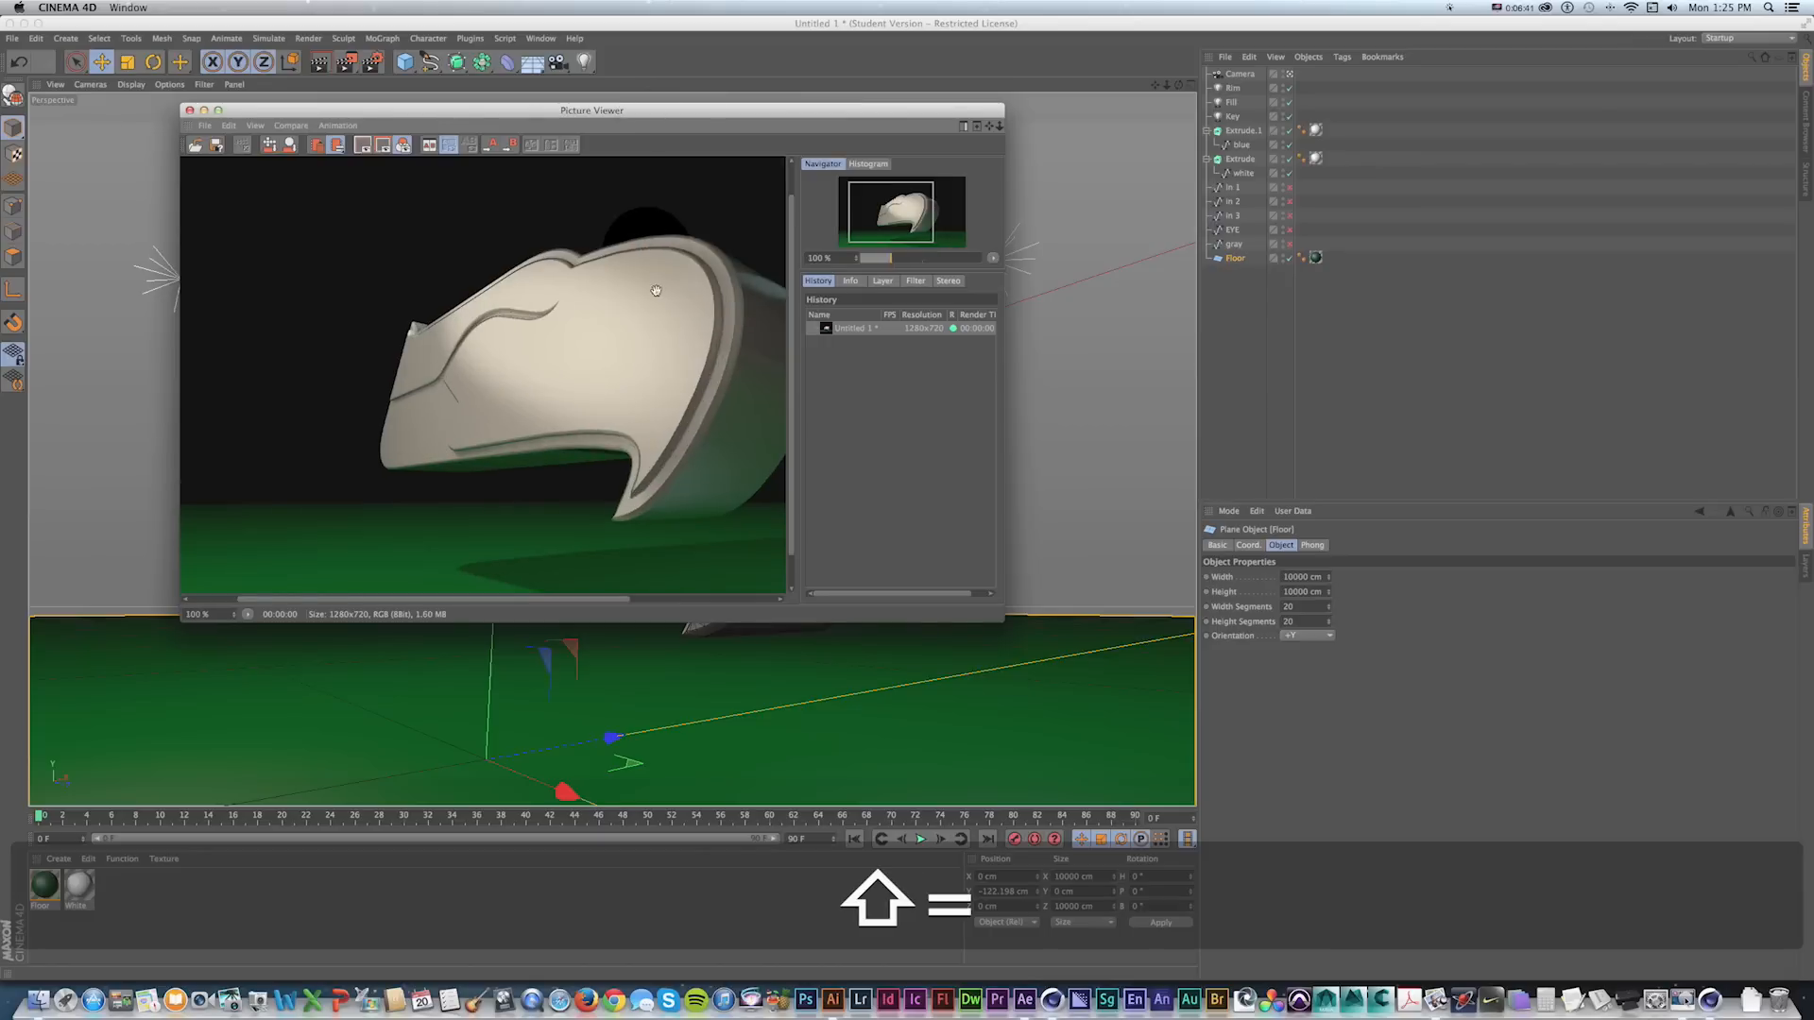
drag(999, 626, 1131, 716)
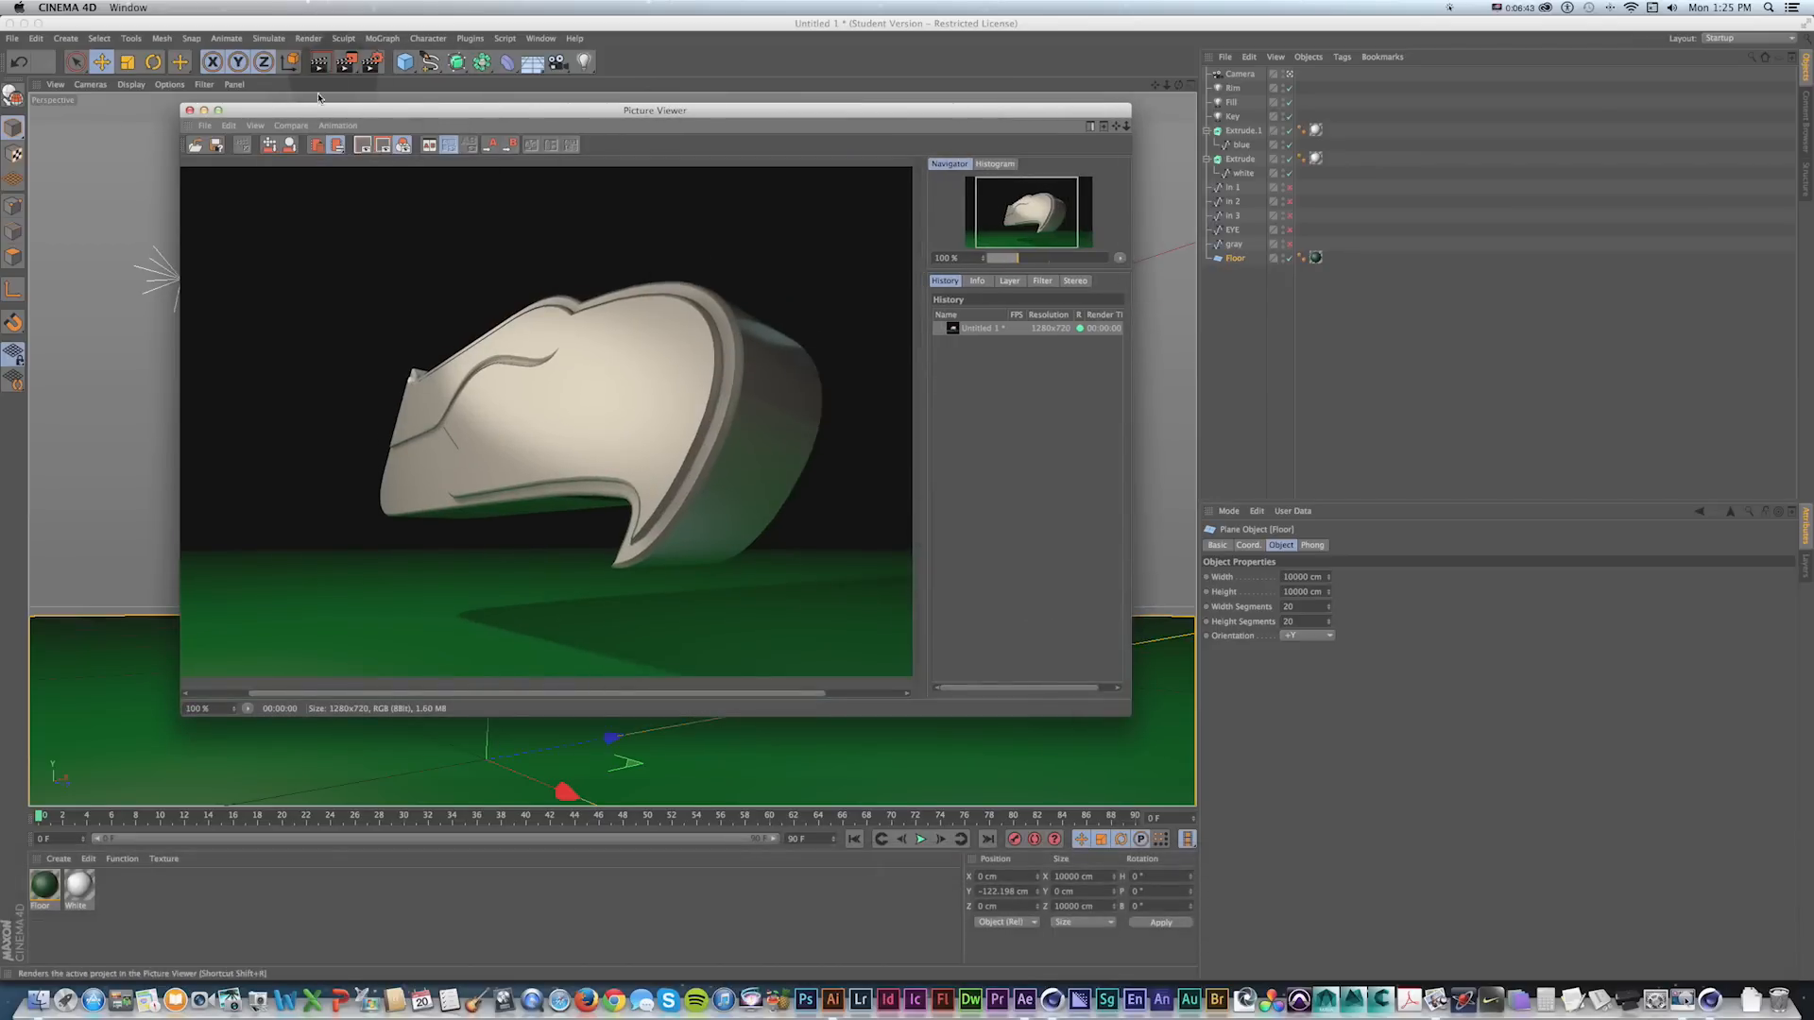
drag(232, 110, 307, 118)
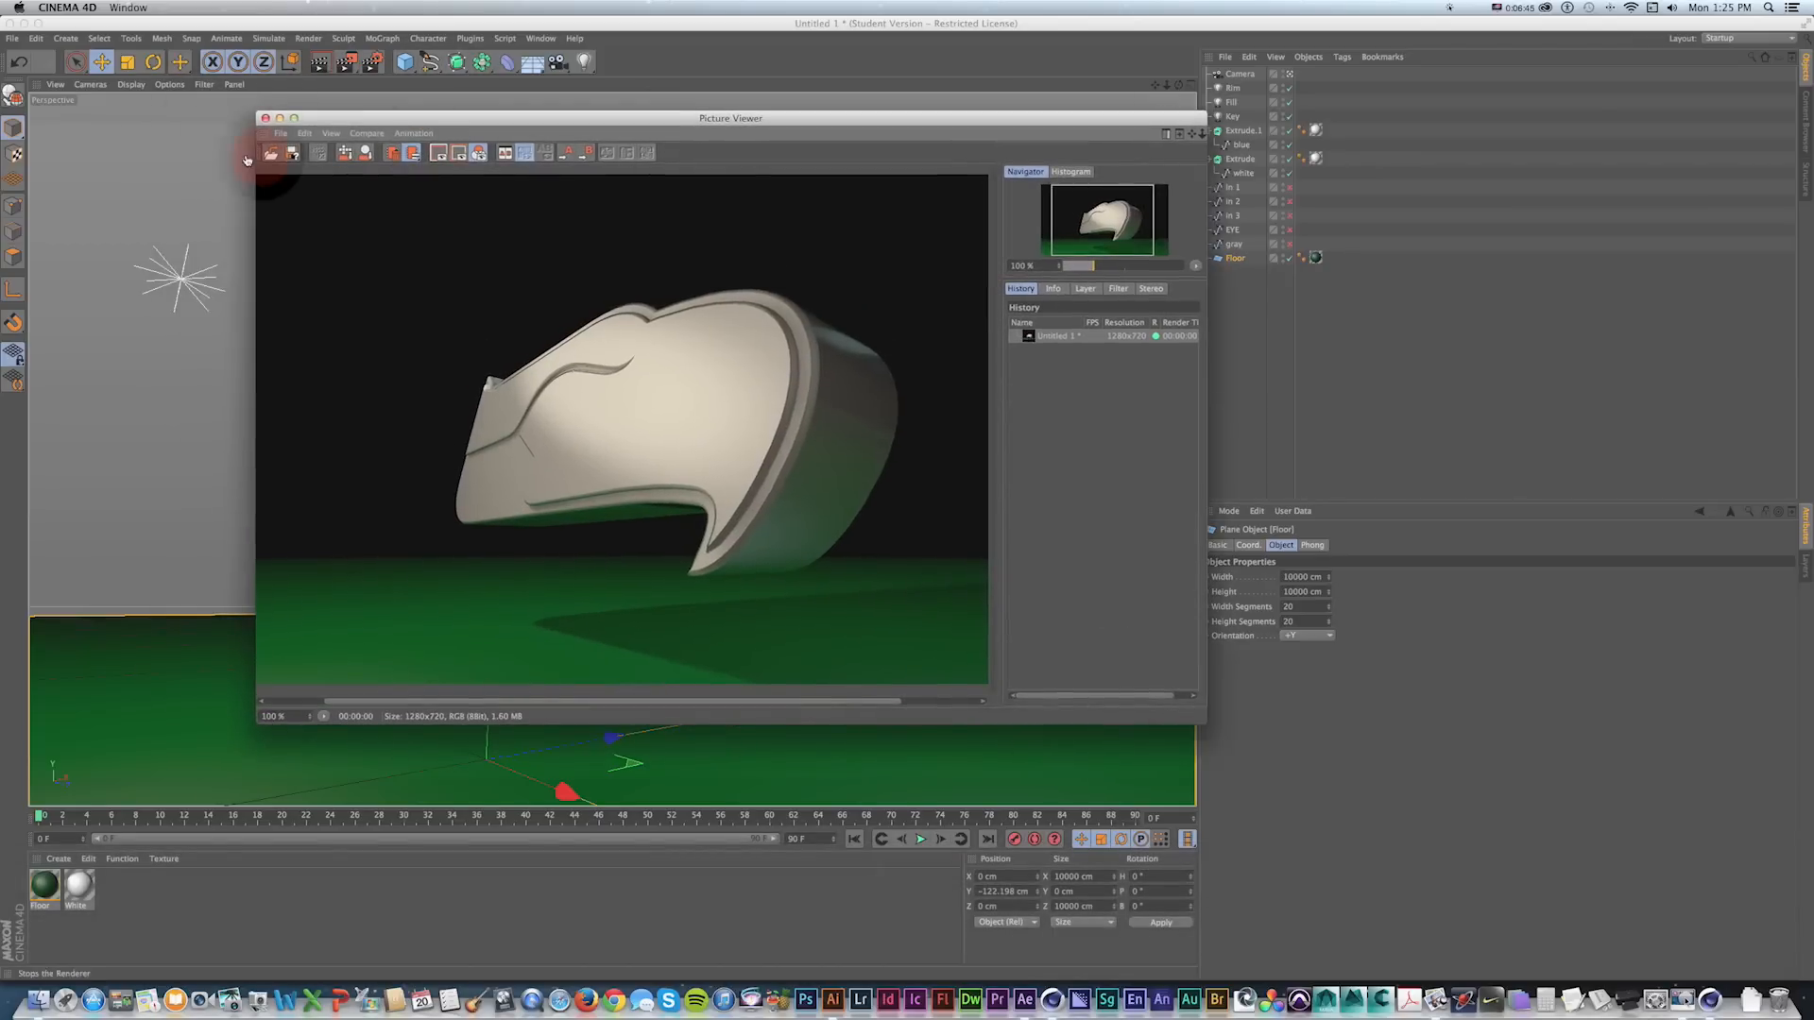
click(265, 118)
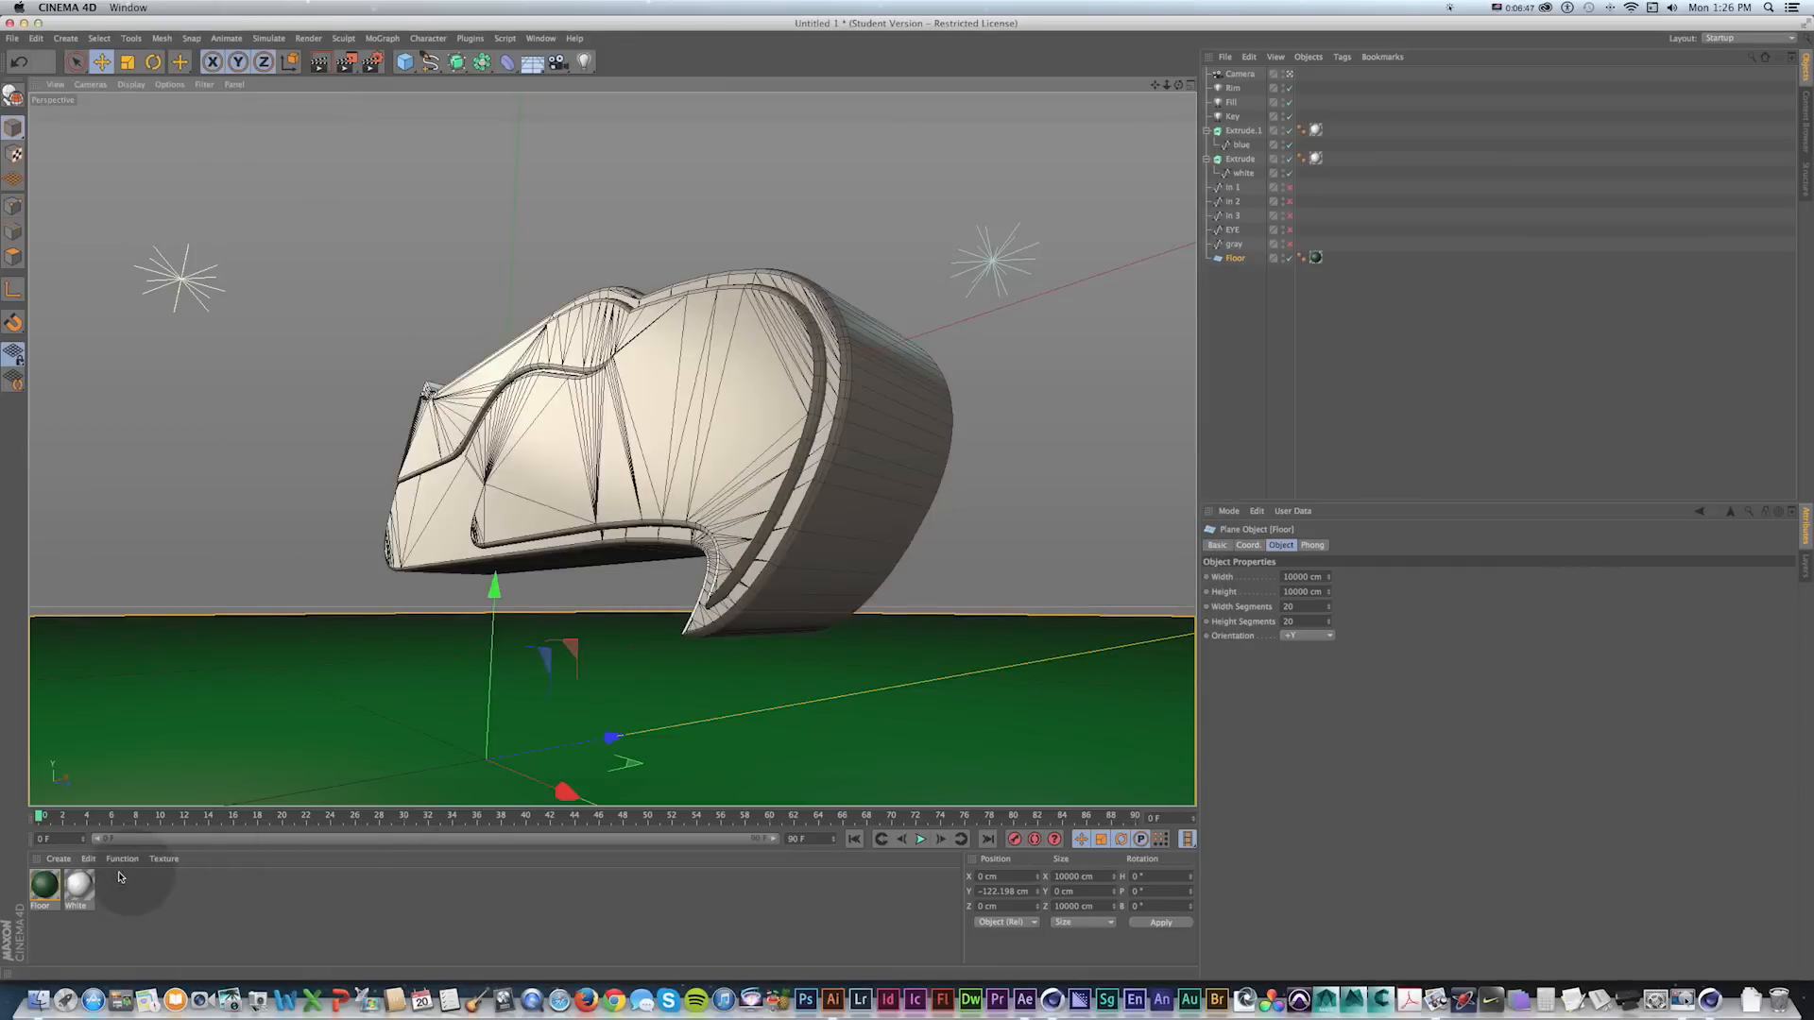
Duplicate the White material and rename the copy BLUE.
click(75, 888)
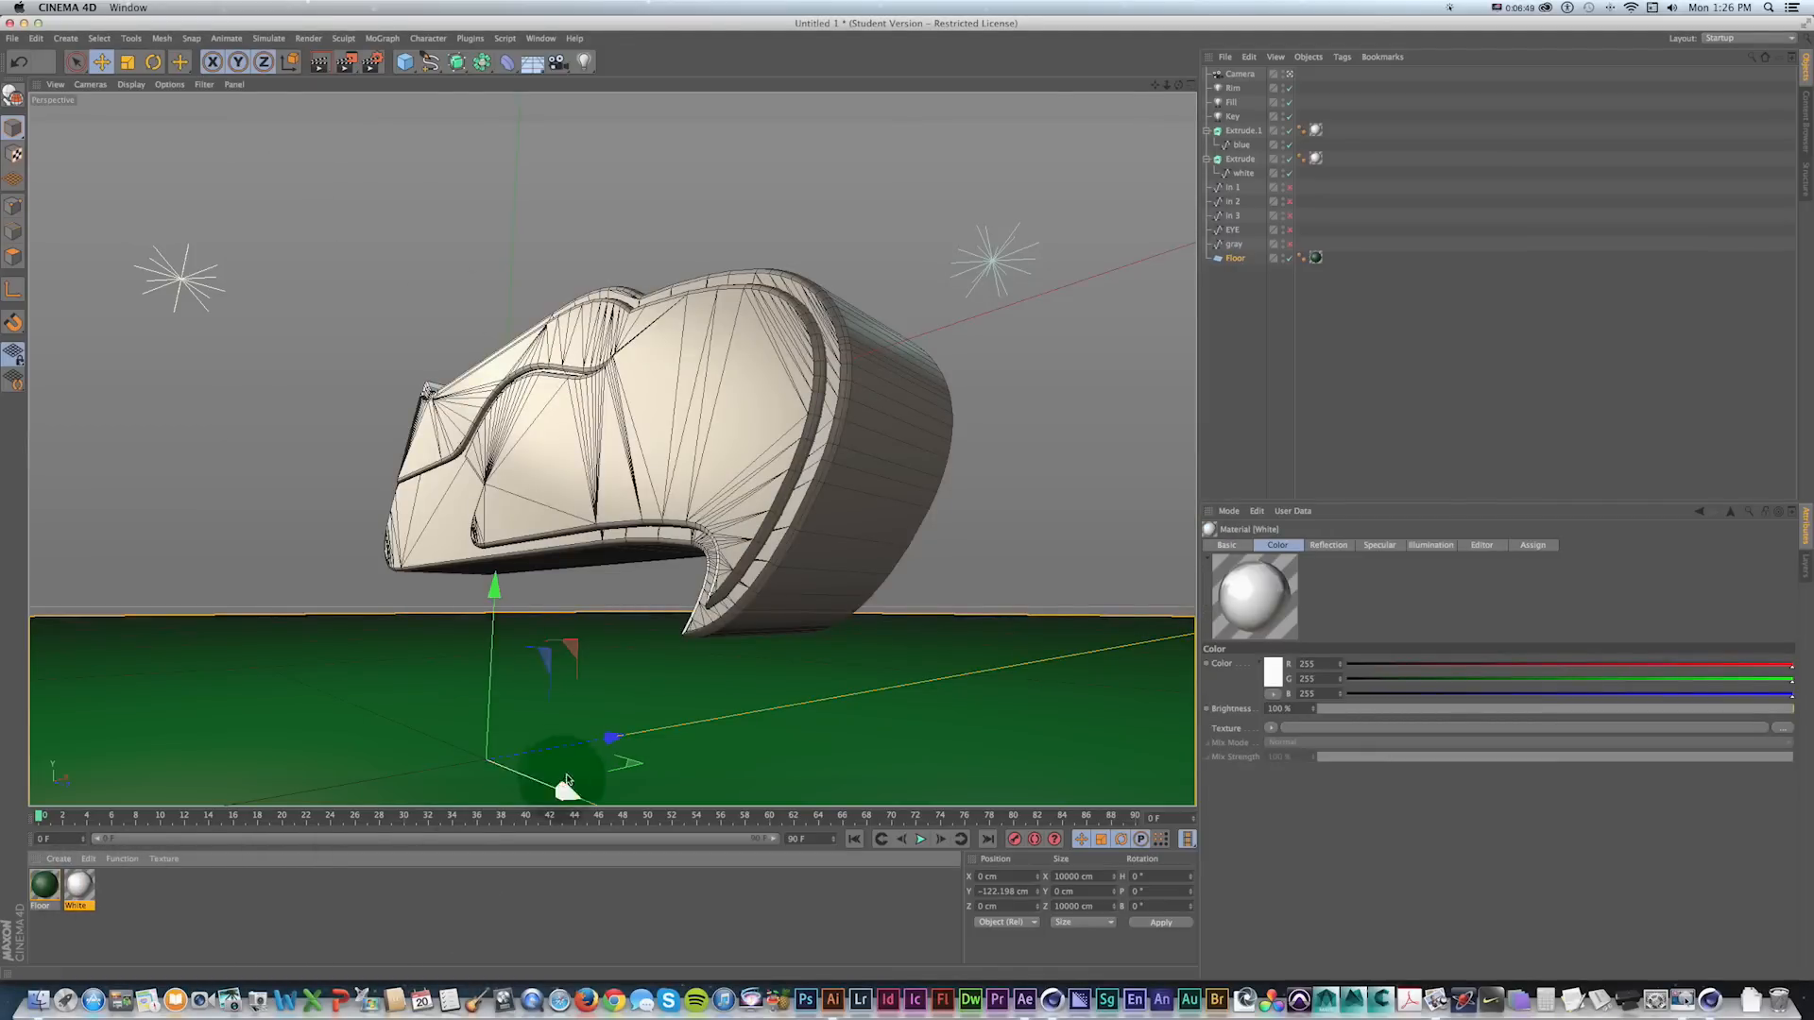
double_click(78, 885)
drag(308, 104, 295, 167)
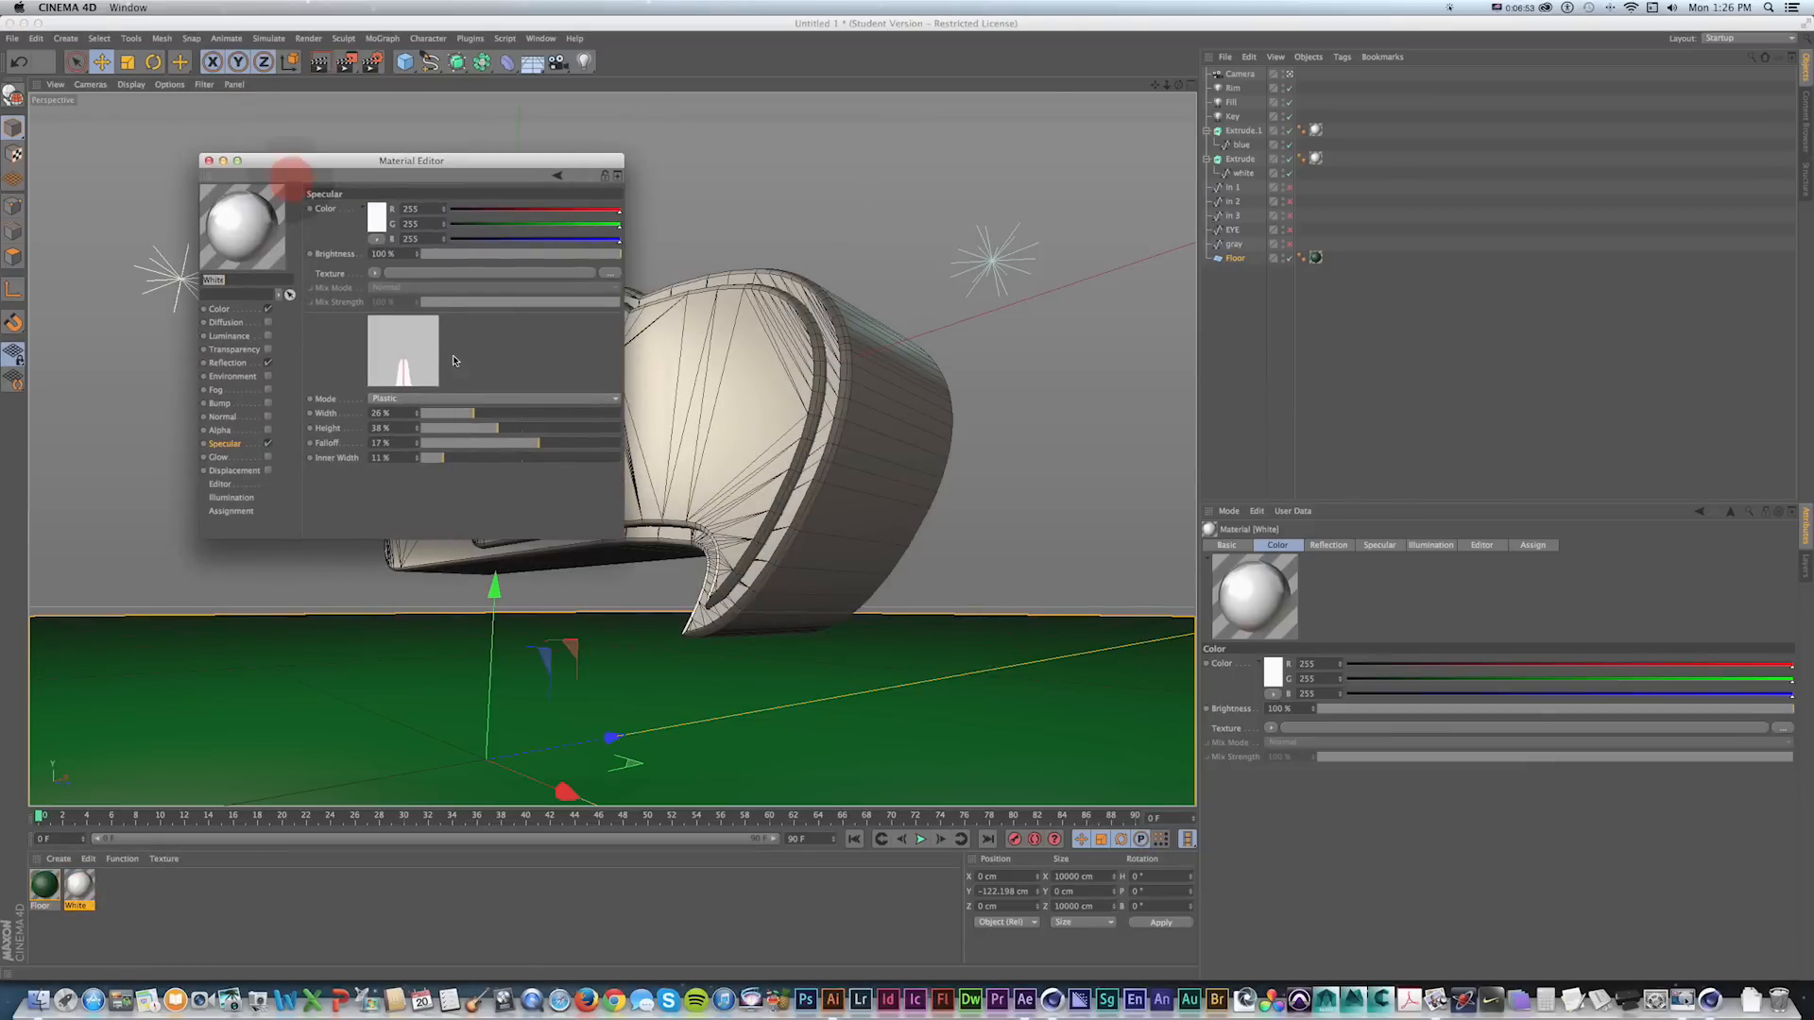
click(207, 161)
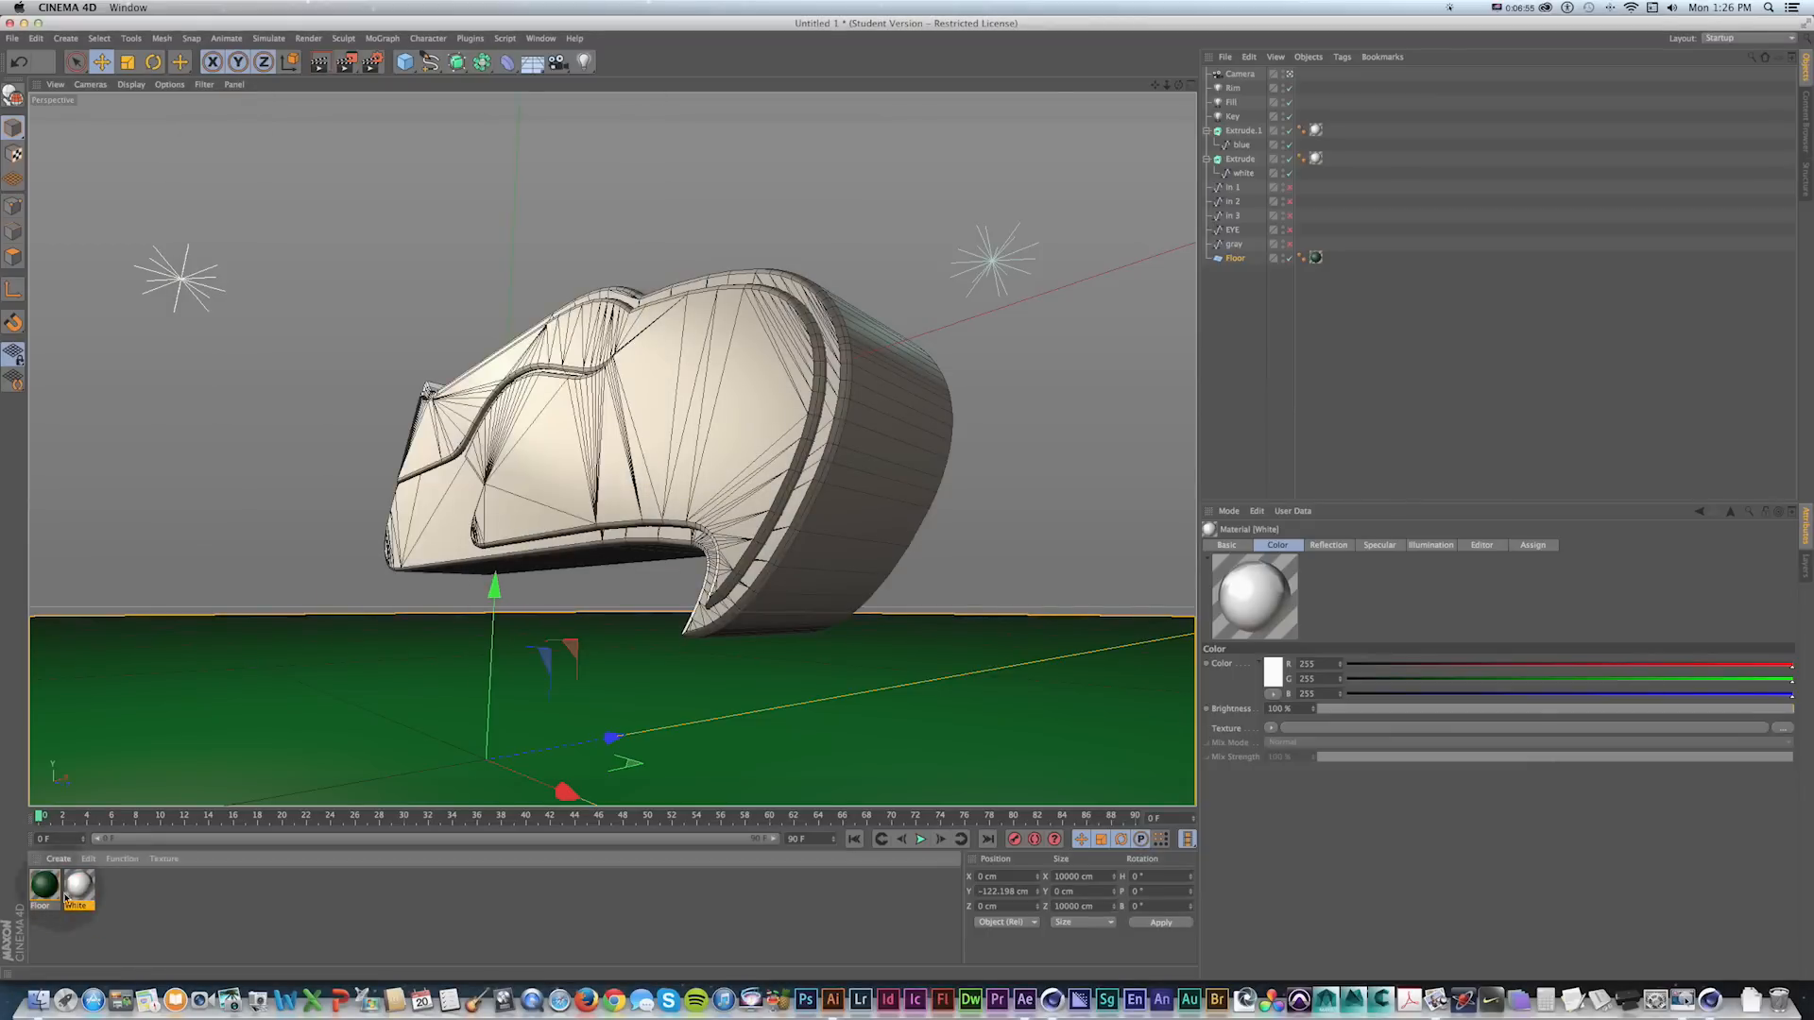
key(super+c)
key(super+v)
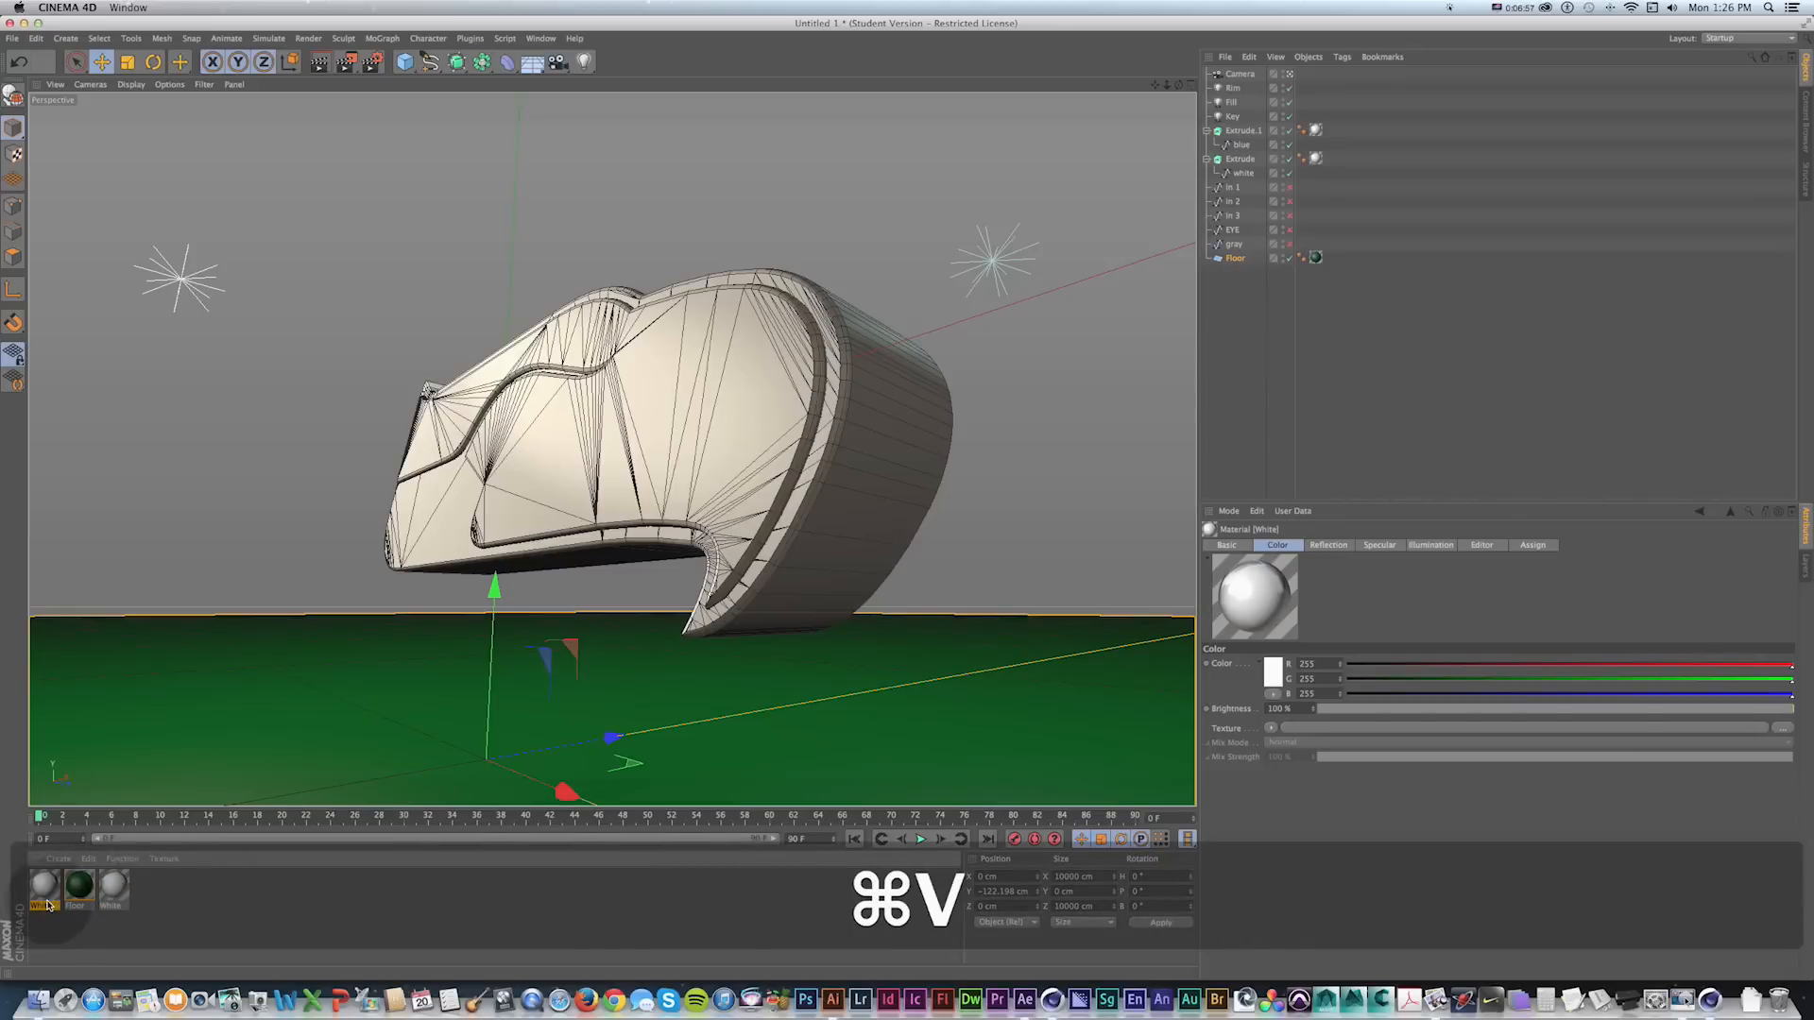
double_click(45, 907)
text(Blu)
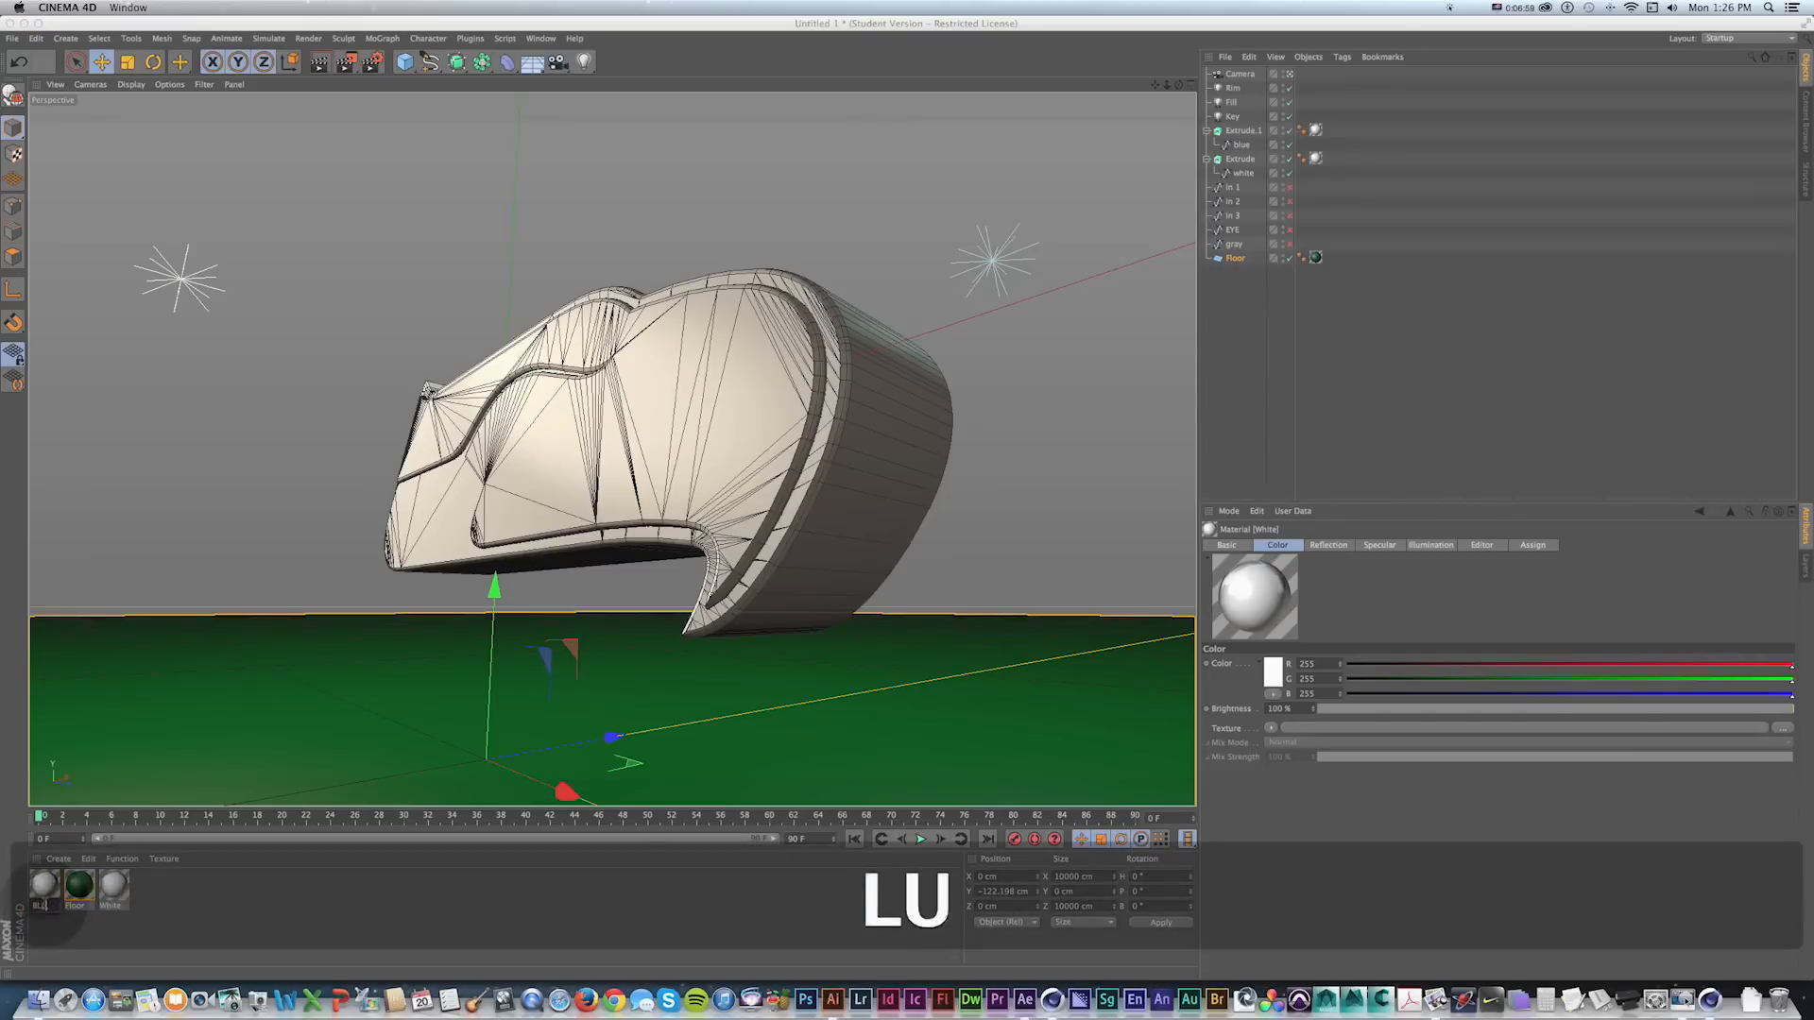
text(E)
key(Return)
Open the BLUE material's color settings, switch to Illustrator, and sample the logo's navy blue to view its RGB values.
double_click(46, 898)
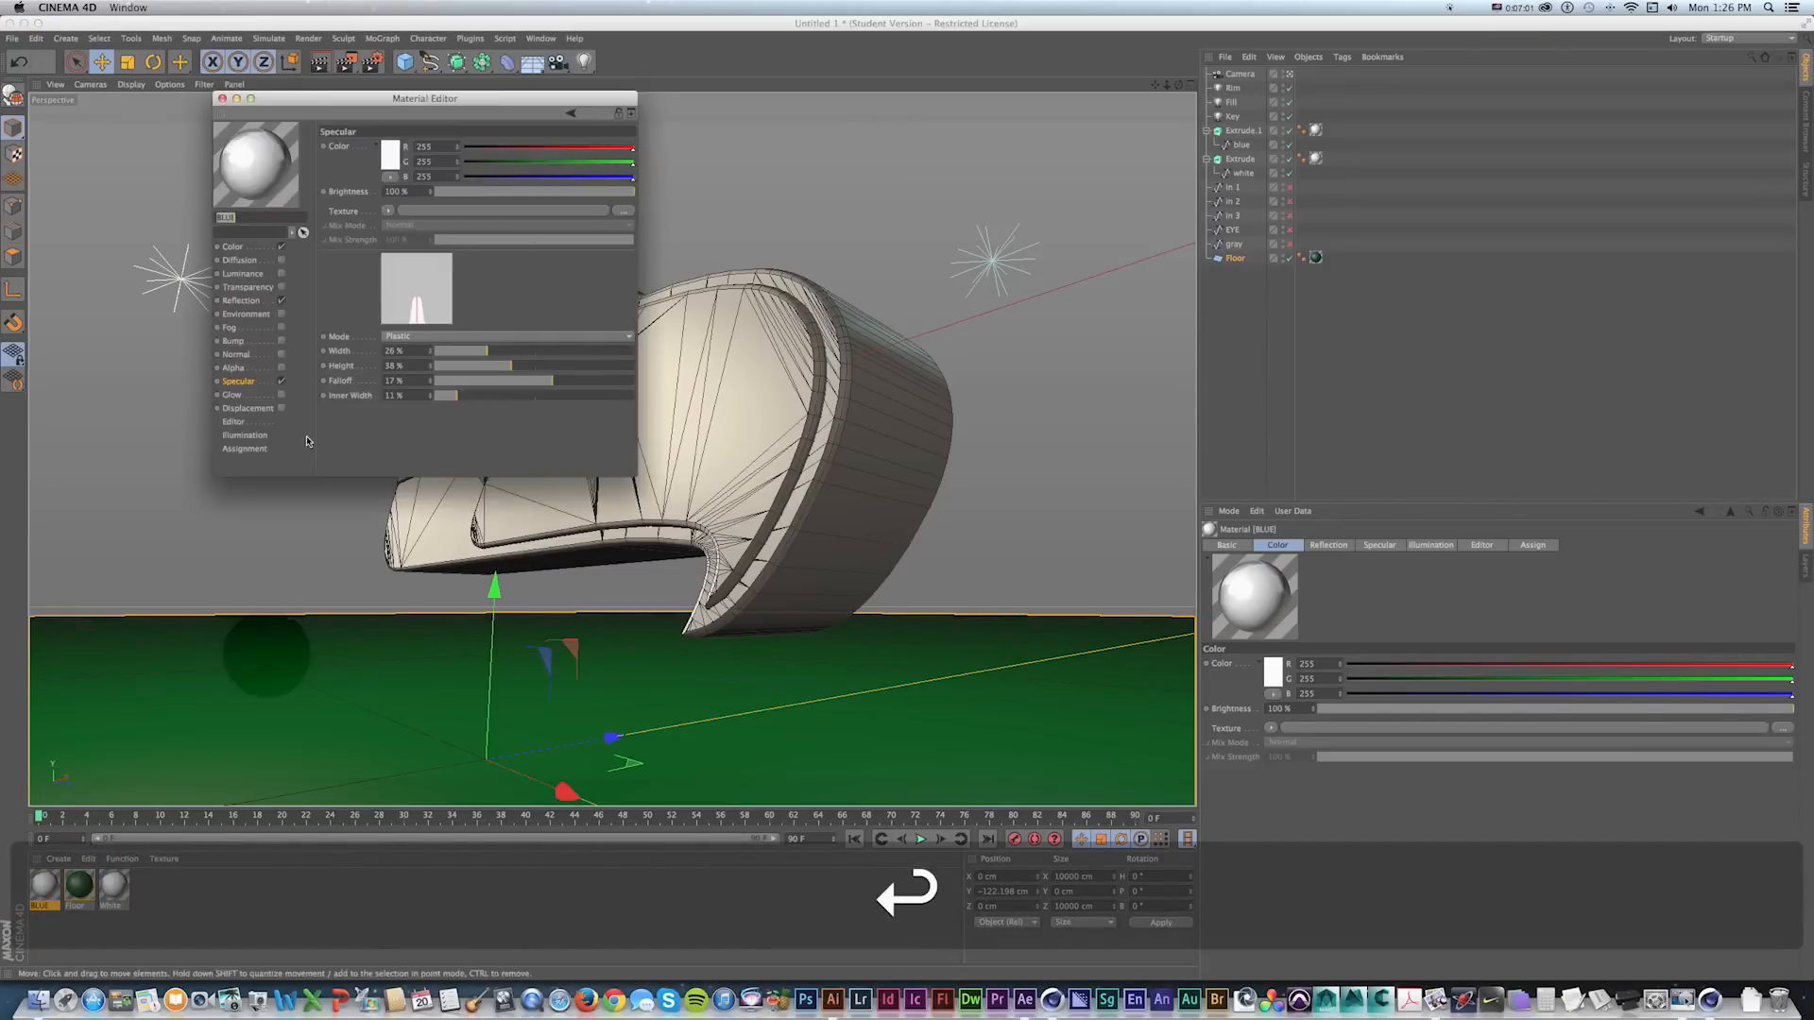
drag(397, 97, 444, 170)
click(276, 321)
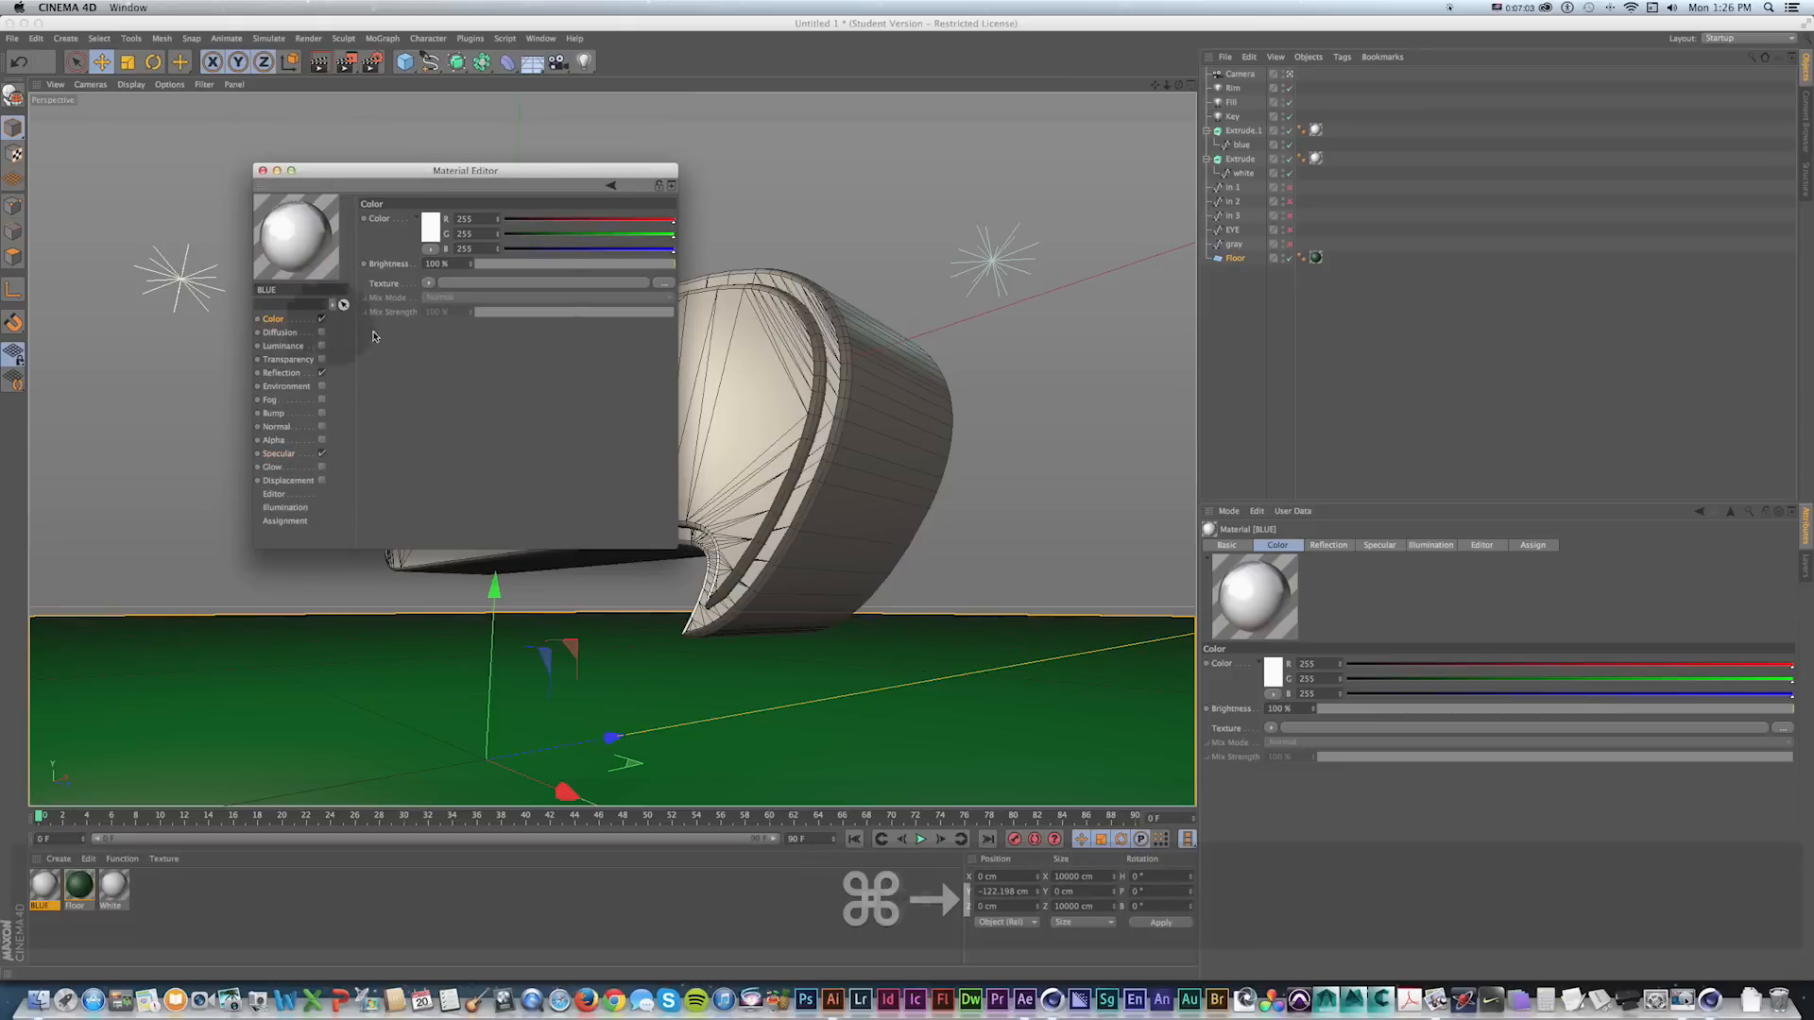
key(super+Tab)
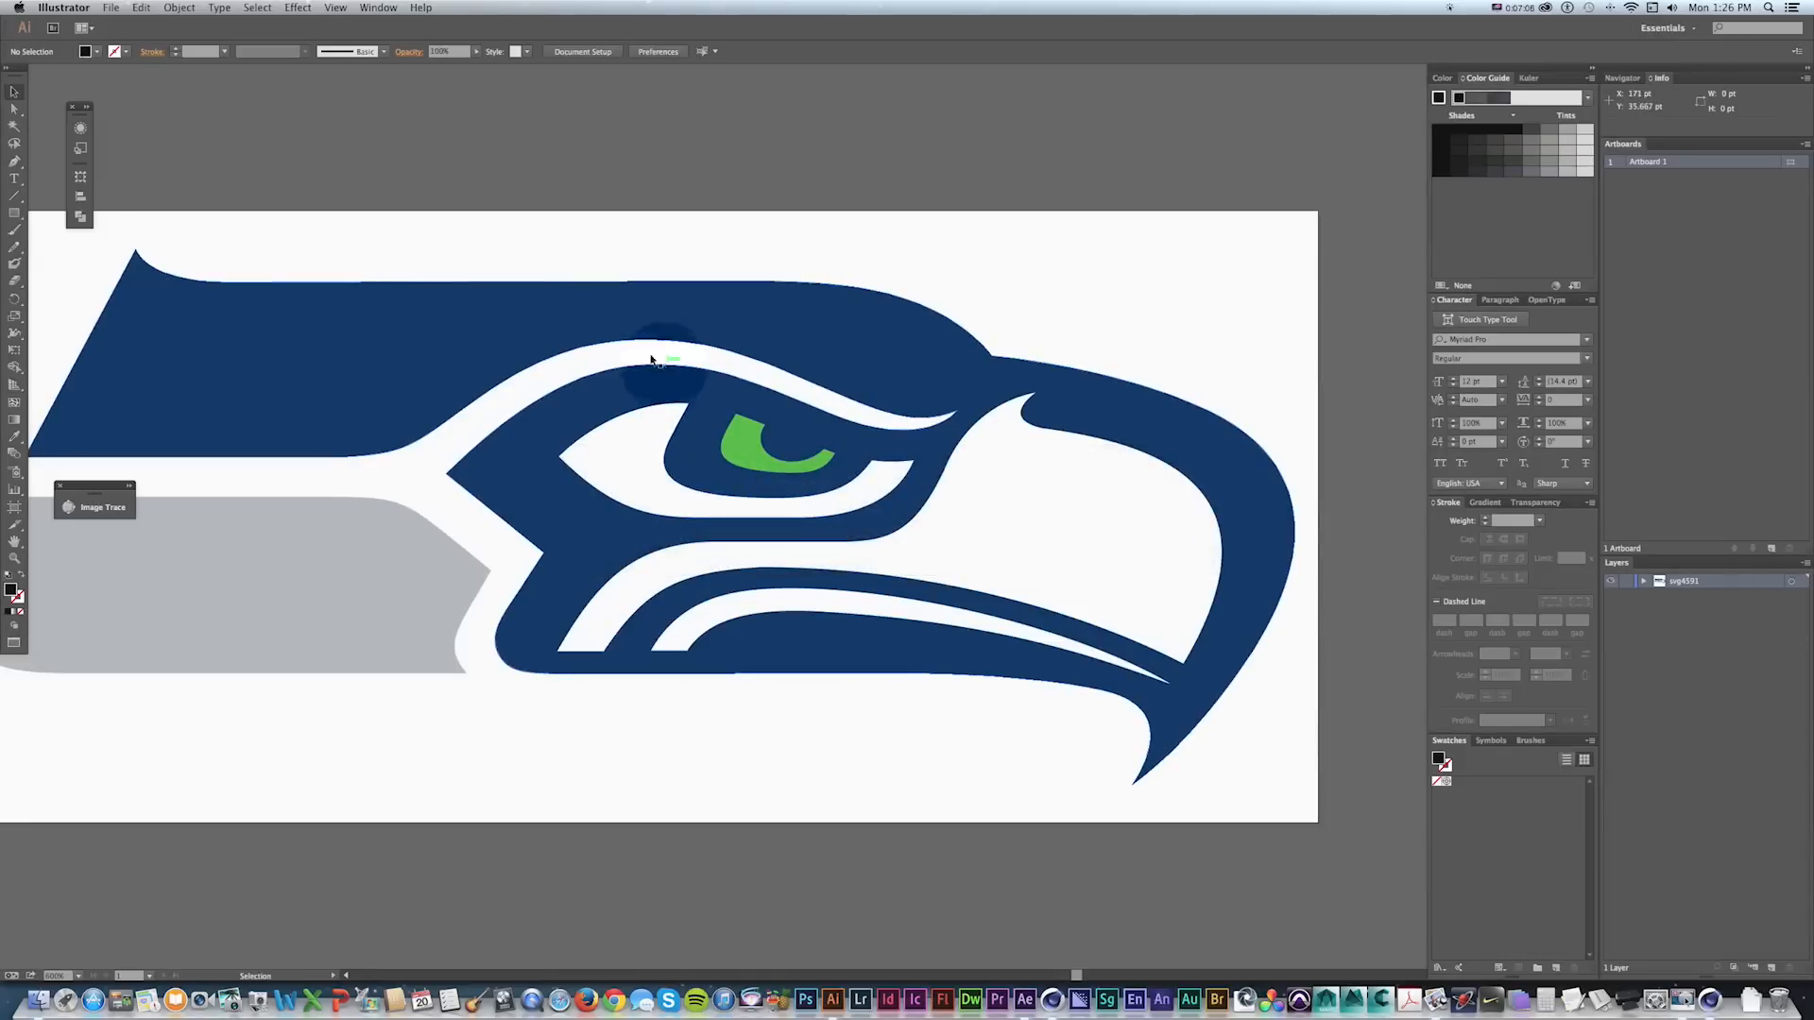
key(i)
click(498, 294)
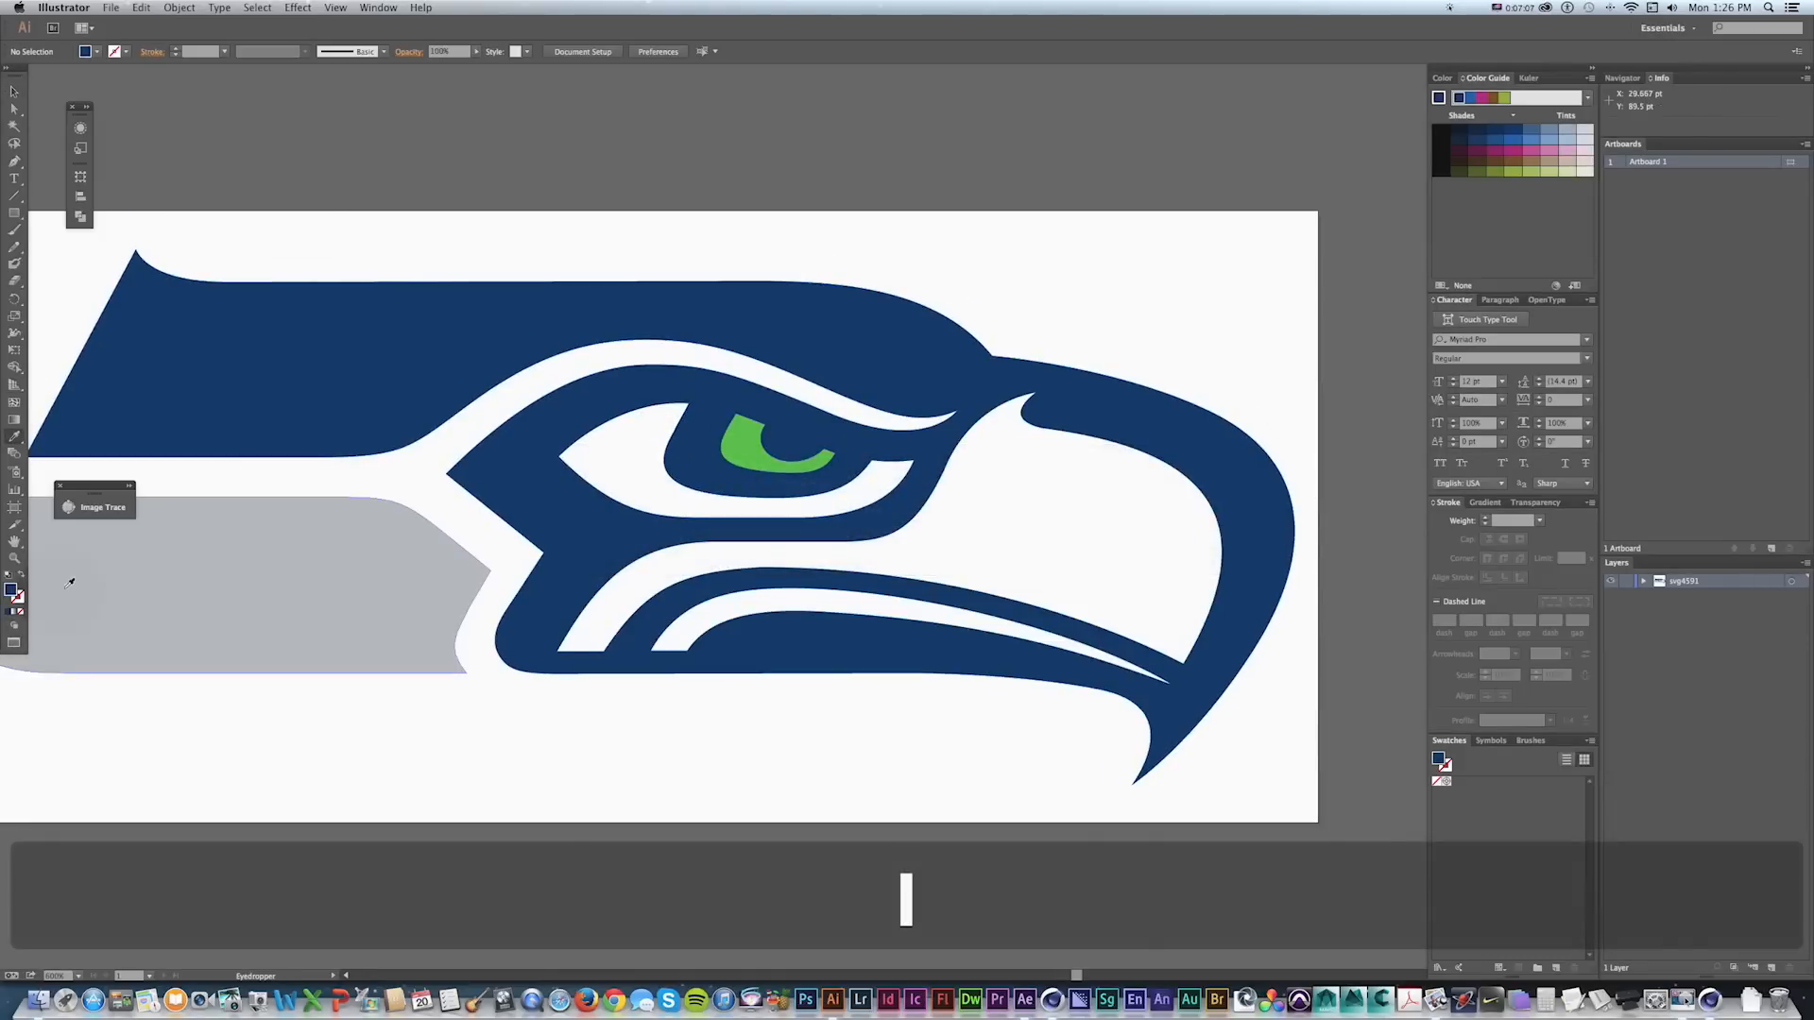
double_click(14, 591)
drag(444, 415, 474, 356)
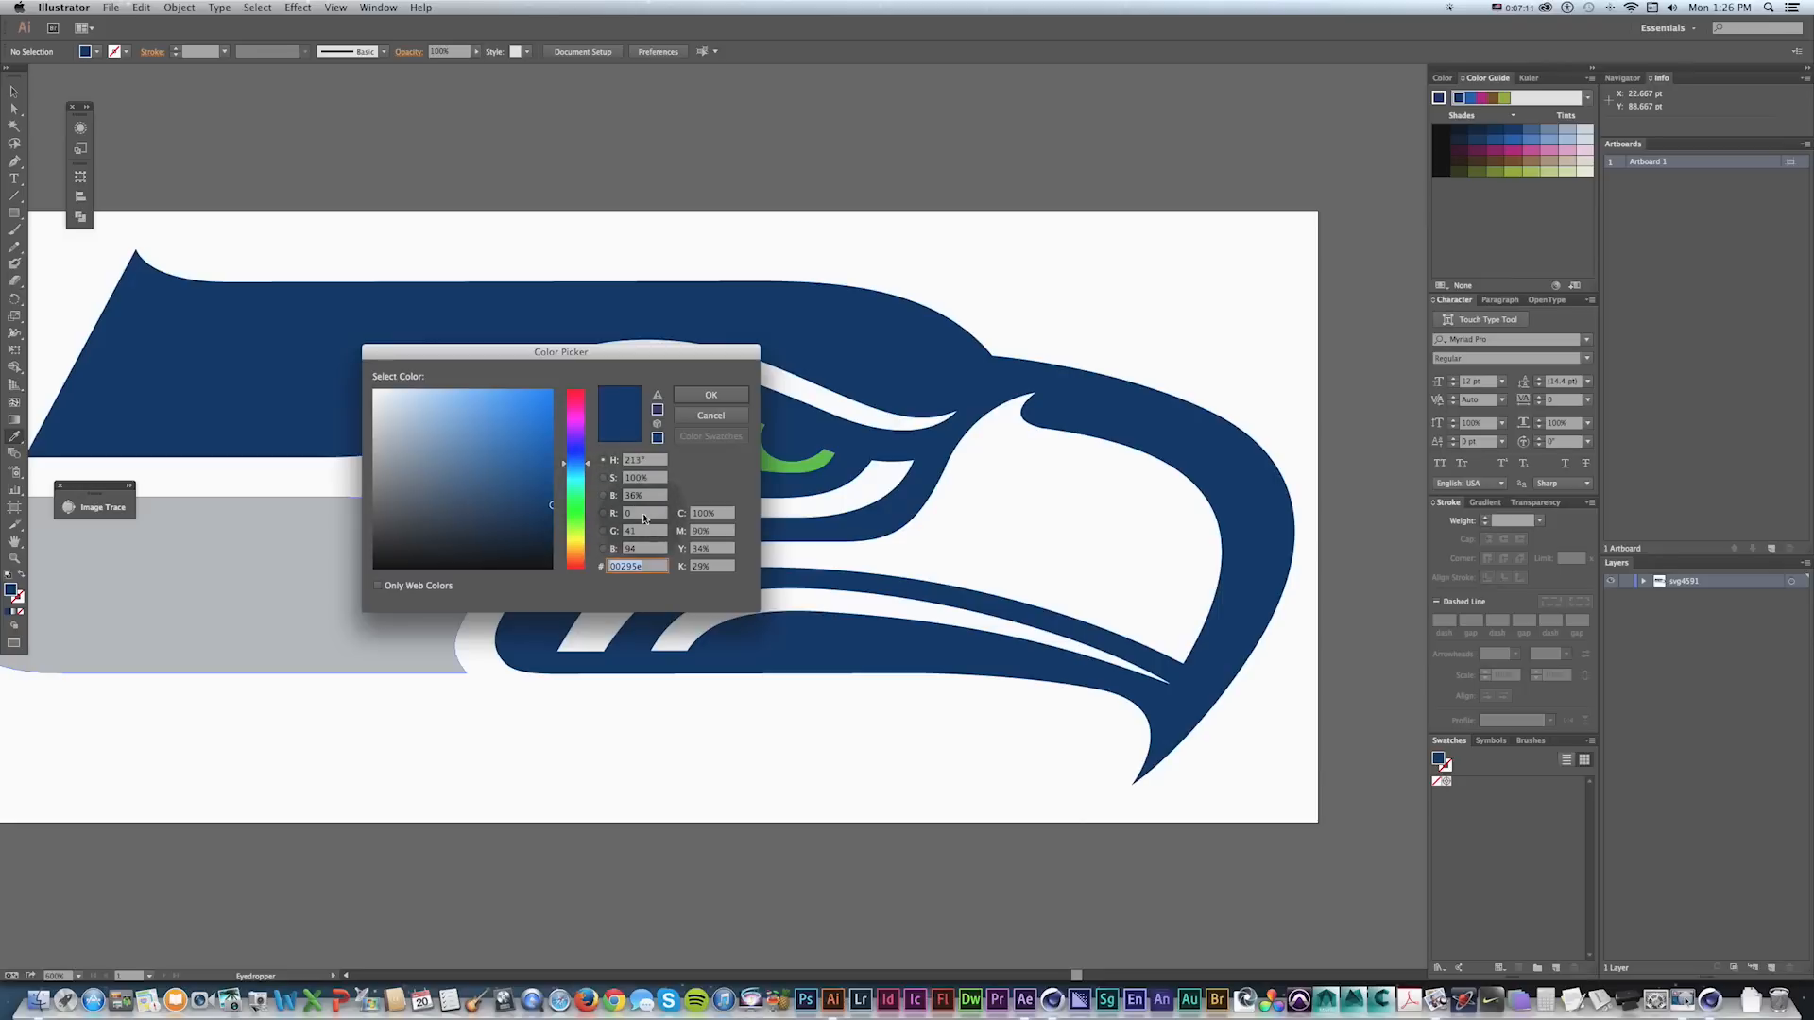
Switch back to Cinema 4D and set the BLUE material's color to RGB 0, 41, 94.
key(super+Tab)
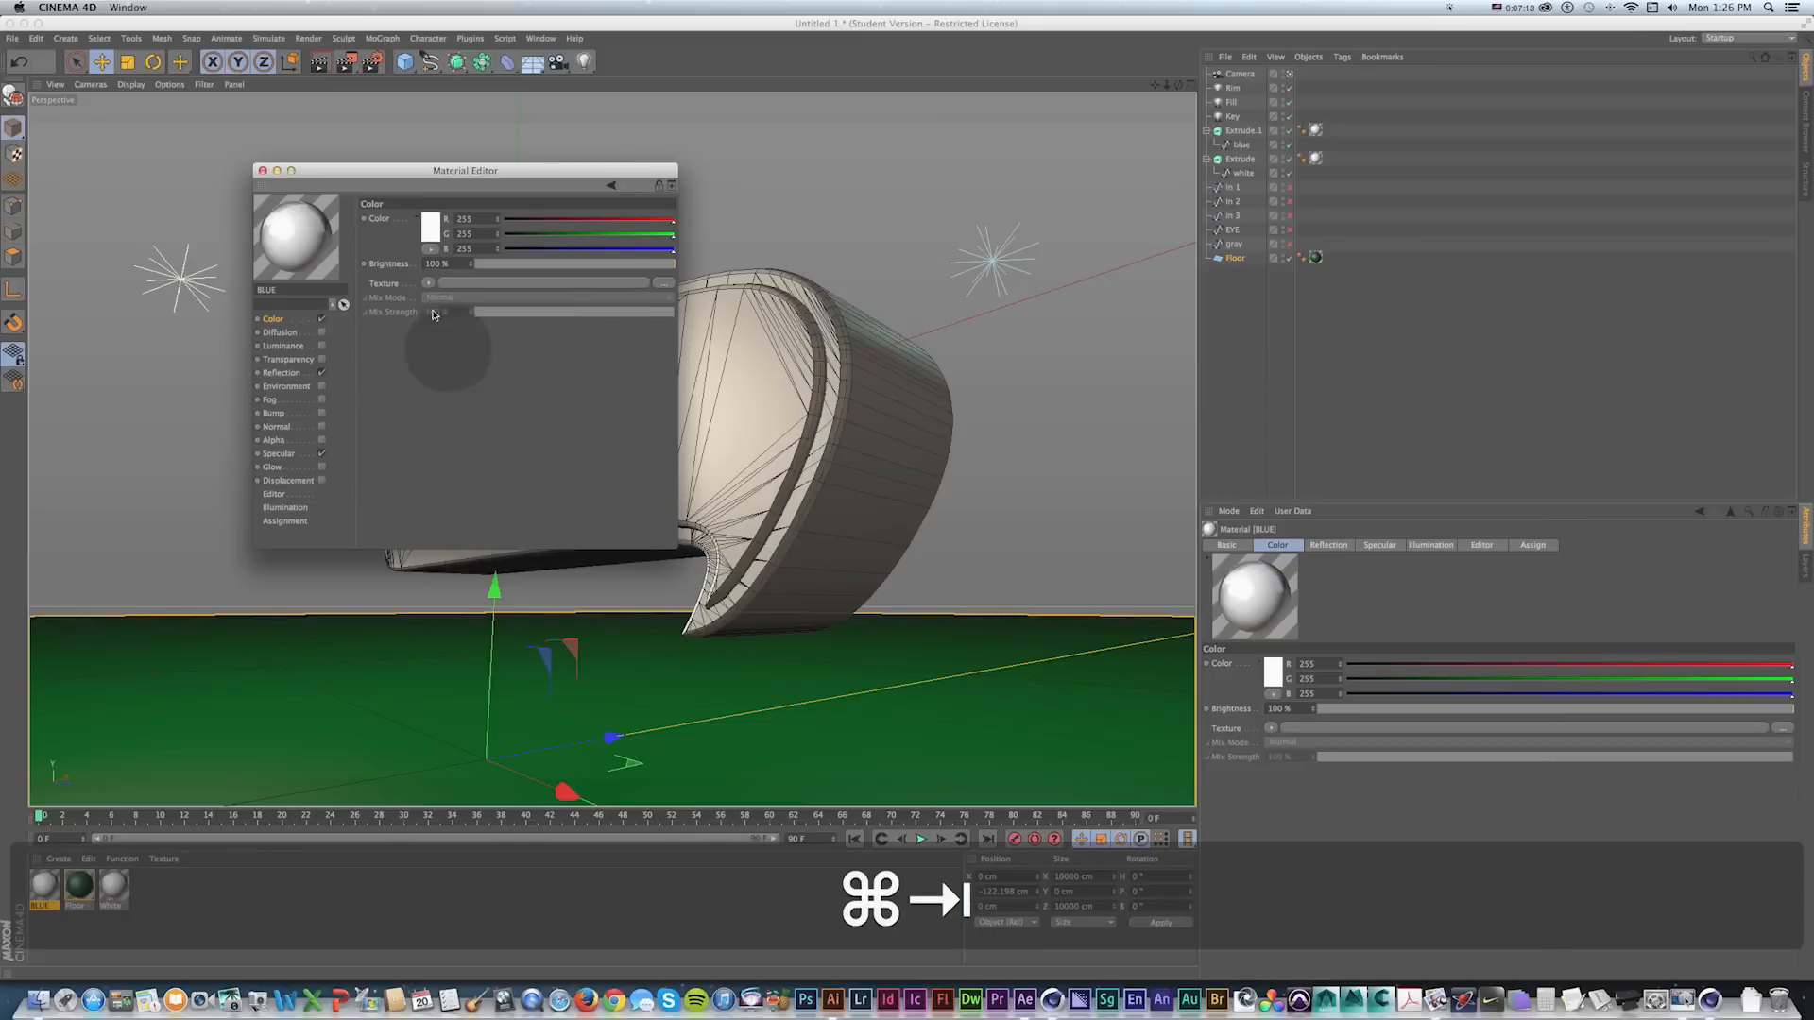
click(470, 219)
text(0)
key(Tab)
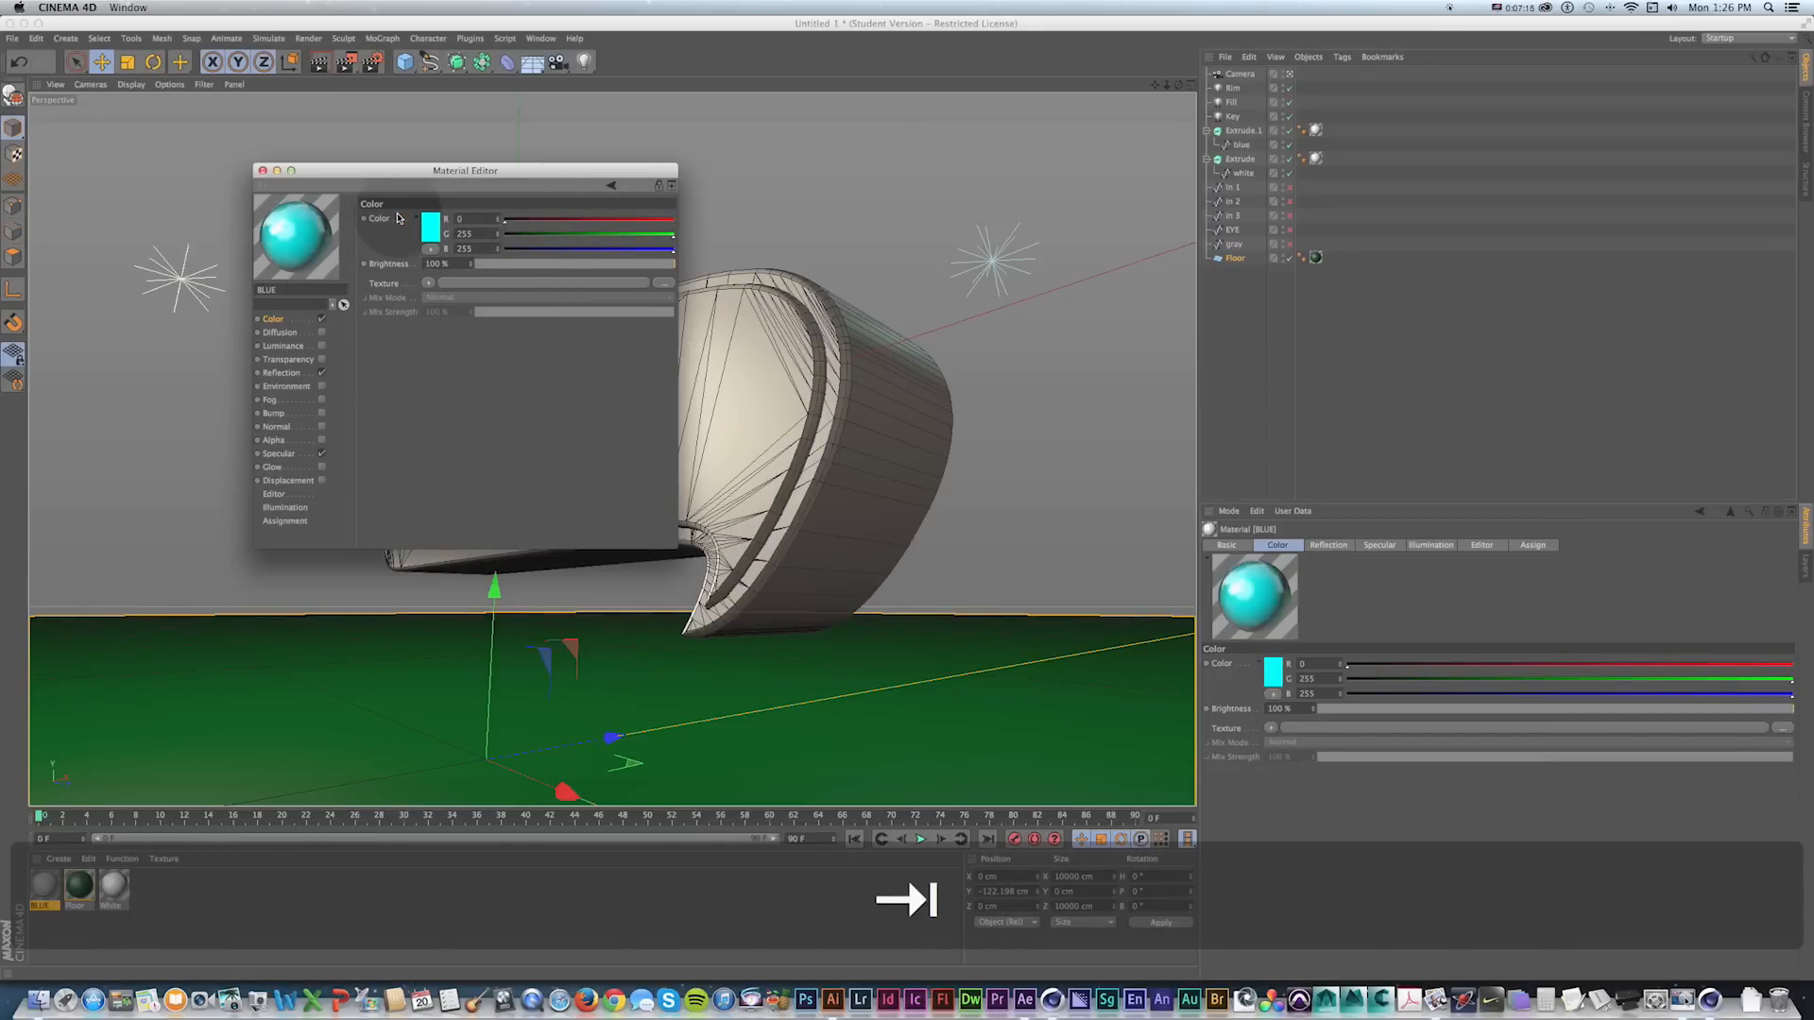
text(41)
key(Tab)
text(94)
key(Tab)
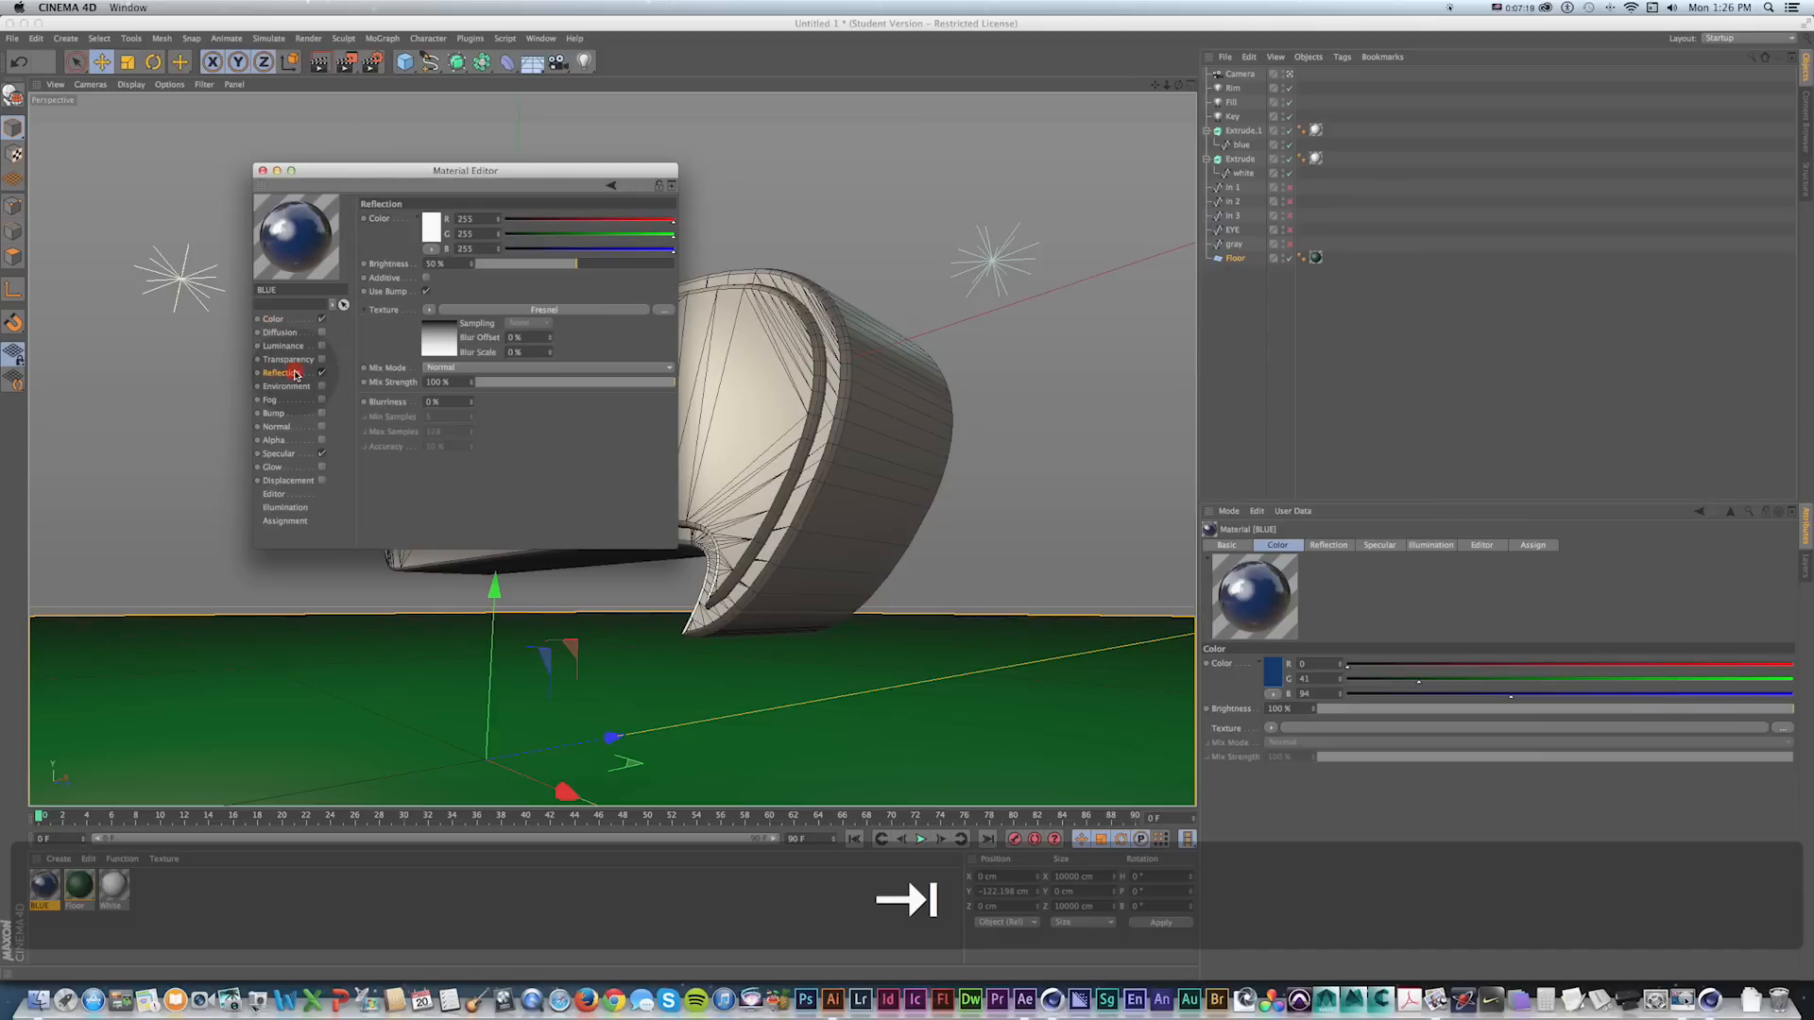
click(278, 453)
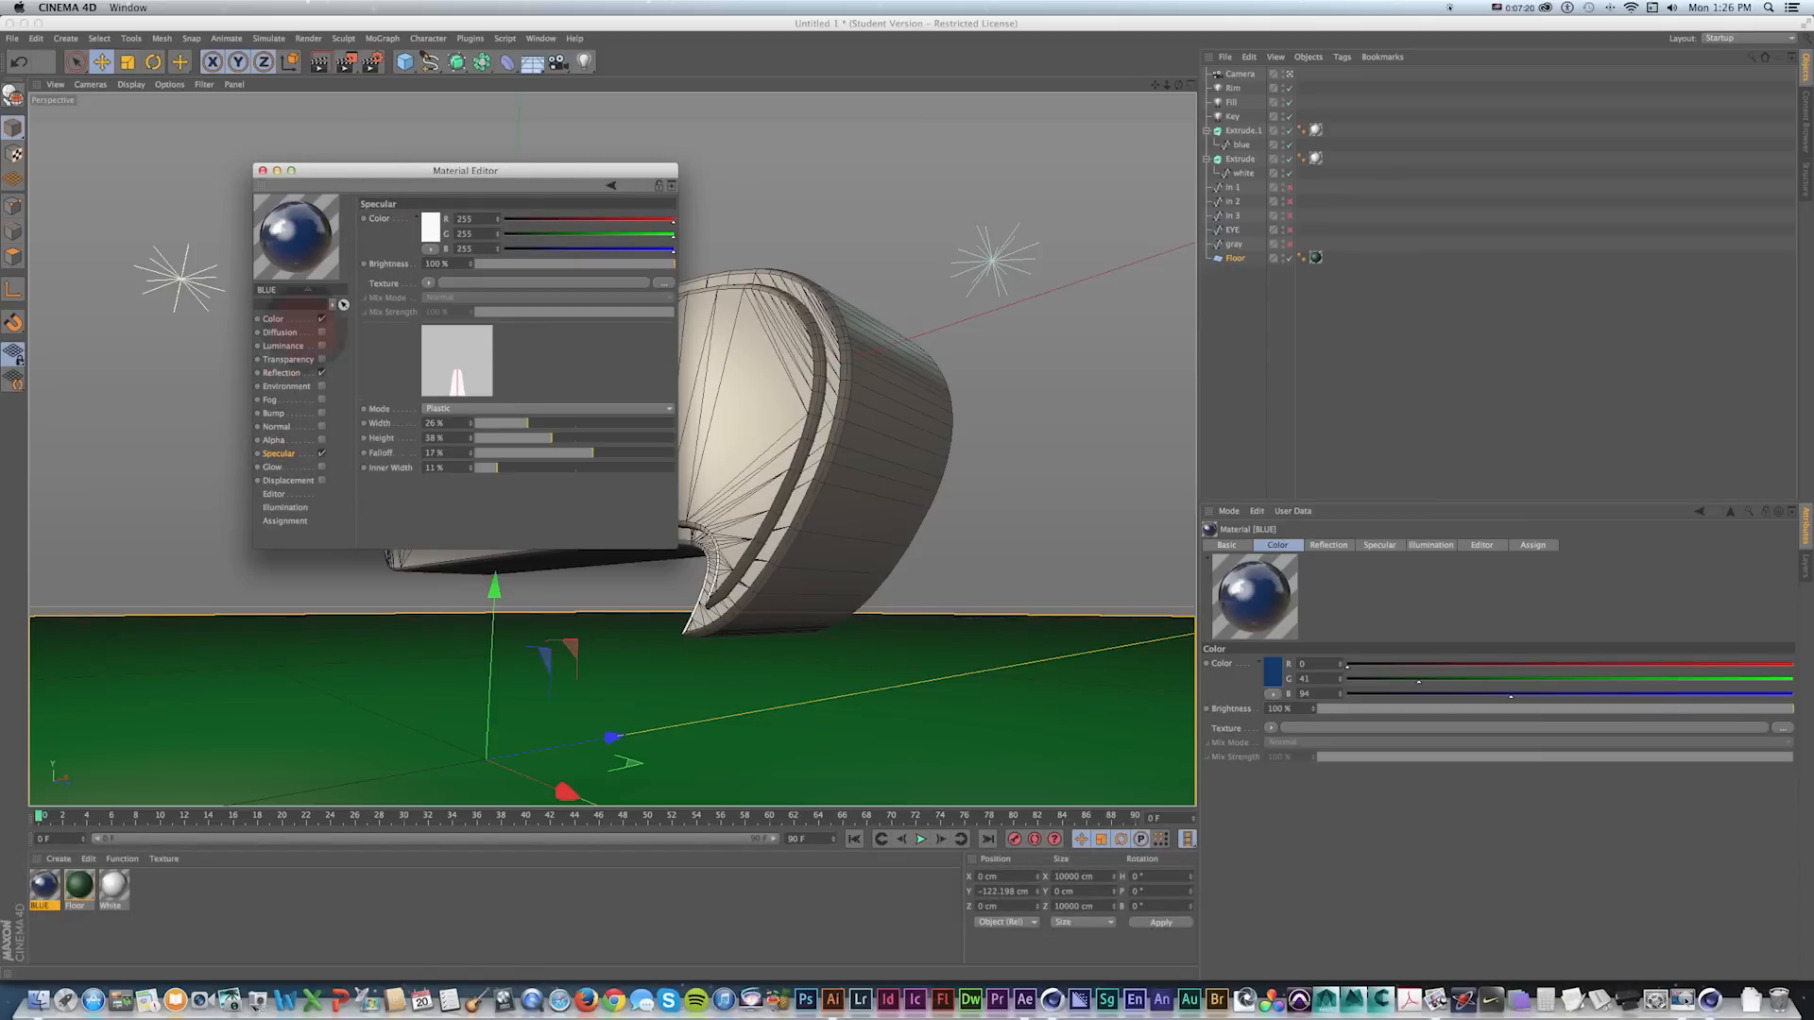
click(264, 171)
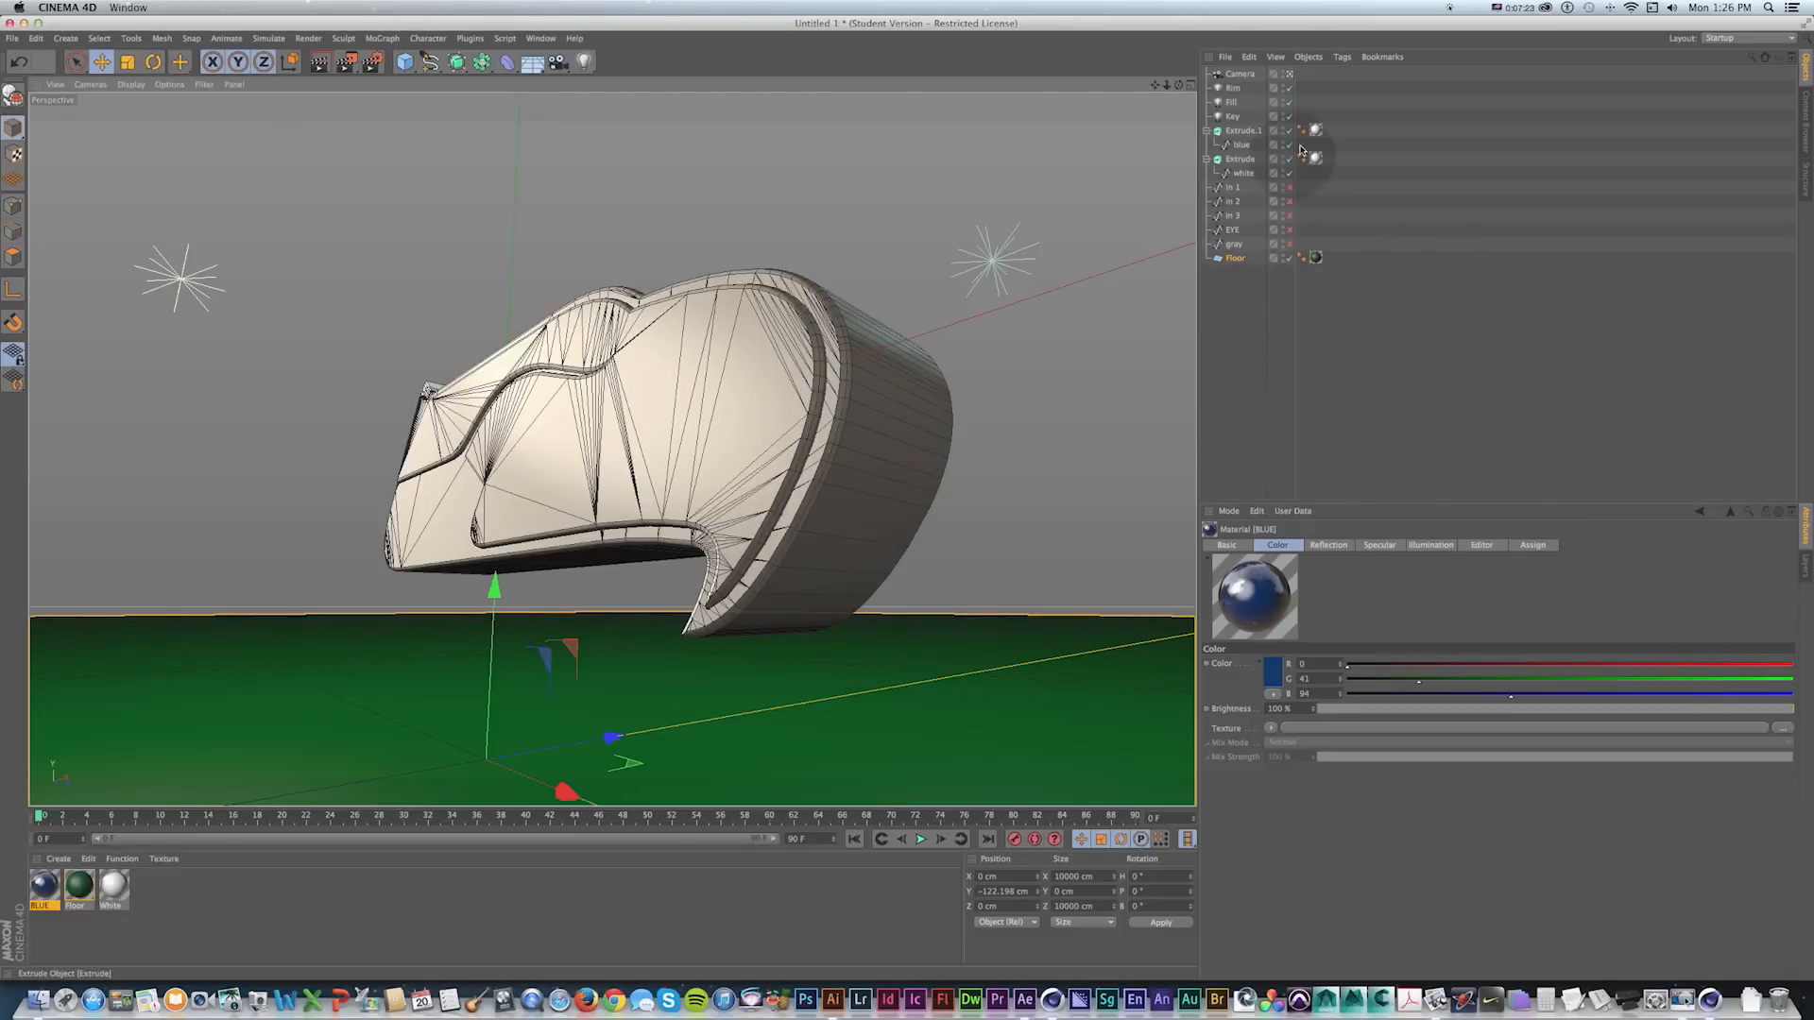
Replace the white material tag on the blue spline's Extrude with the BLUE material.
click(1259, 131)
drag(1317, 139, 1316, 139)
key(Delete)
drag(33, 886, 1248, 132)
Render the scene to the Picture Viewer and inspect the BLUE material on the logo in an enlarged window.
key(shift+r)
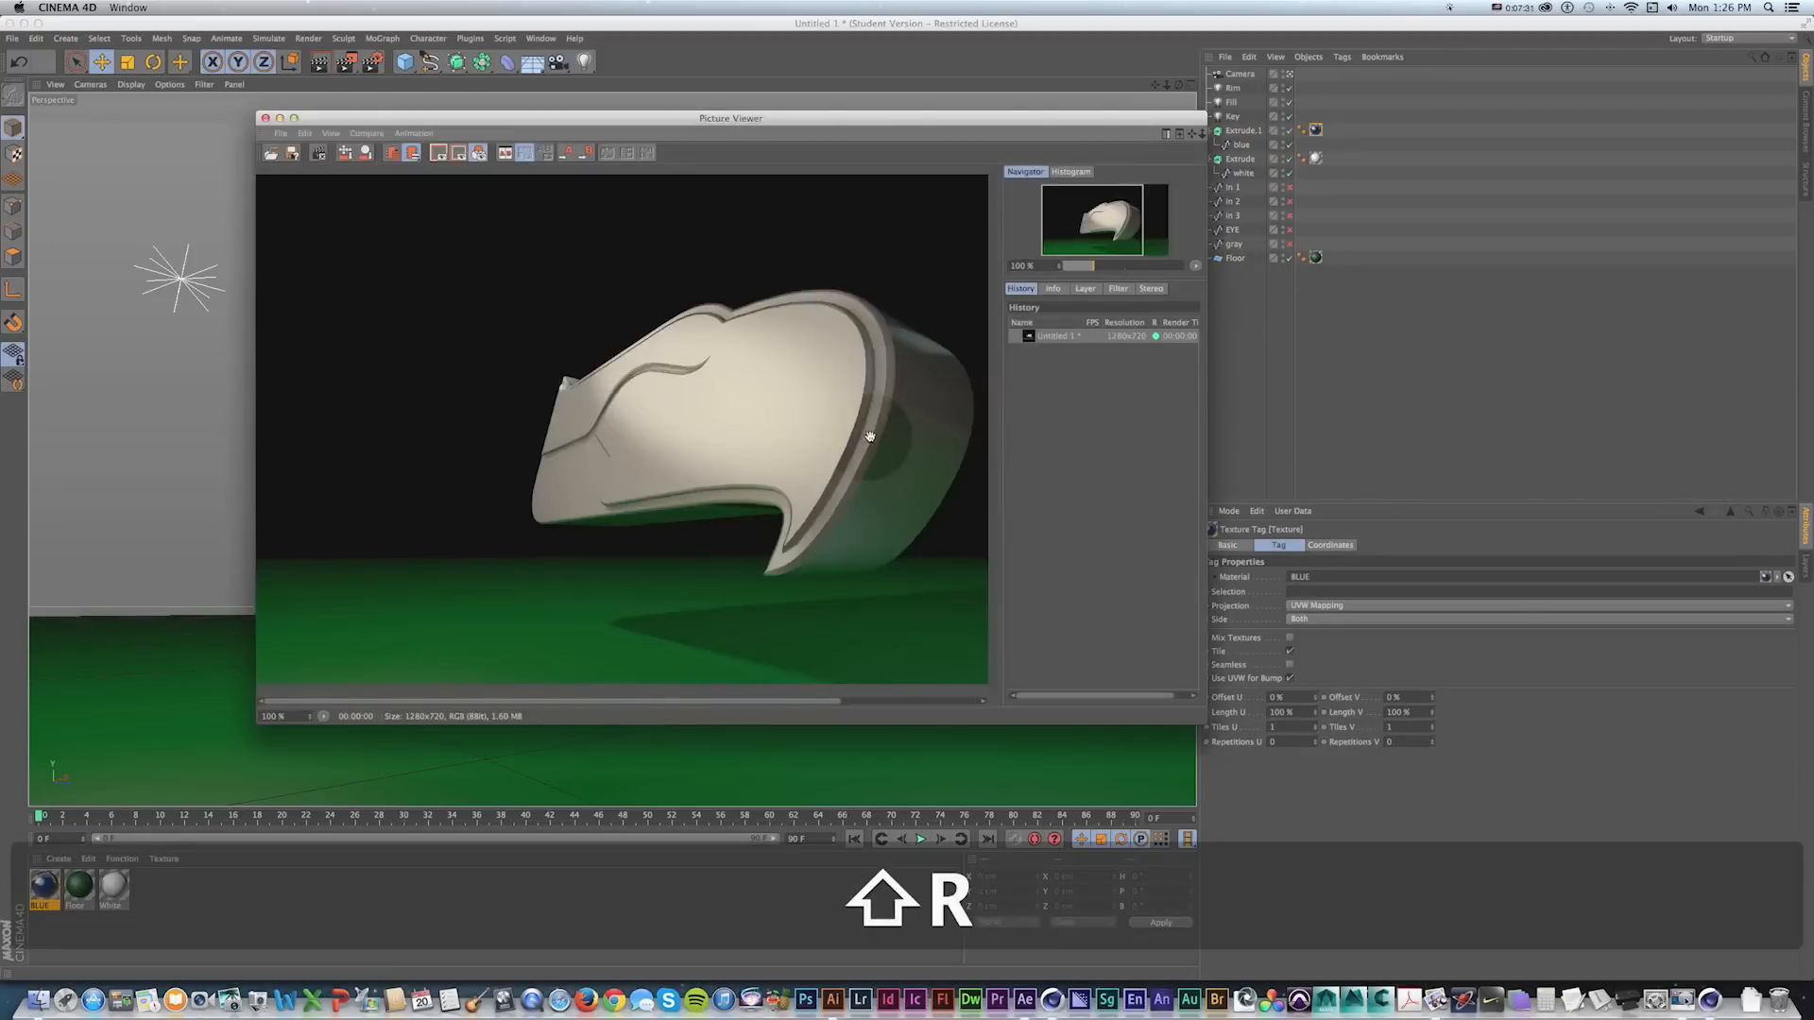
drag(605, 123, 533, 104)
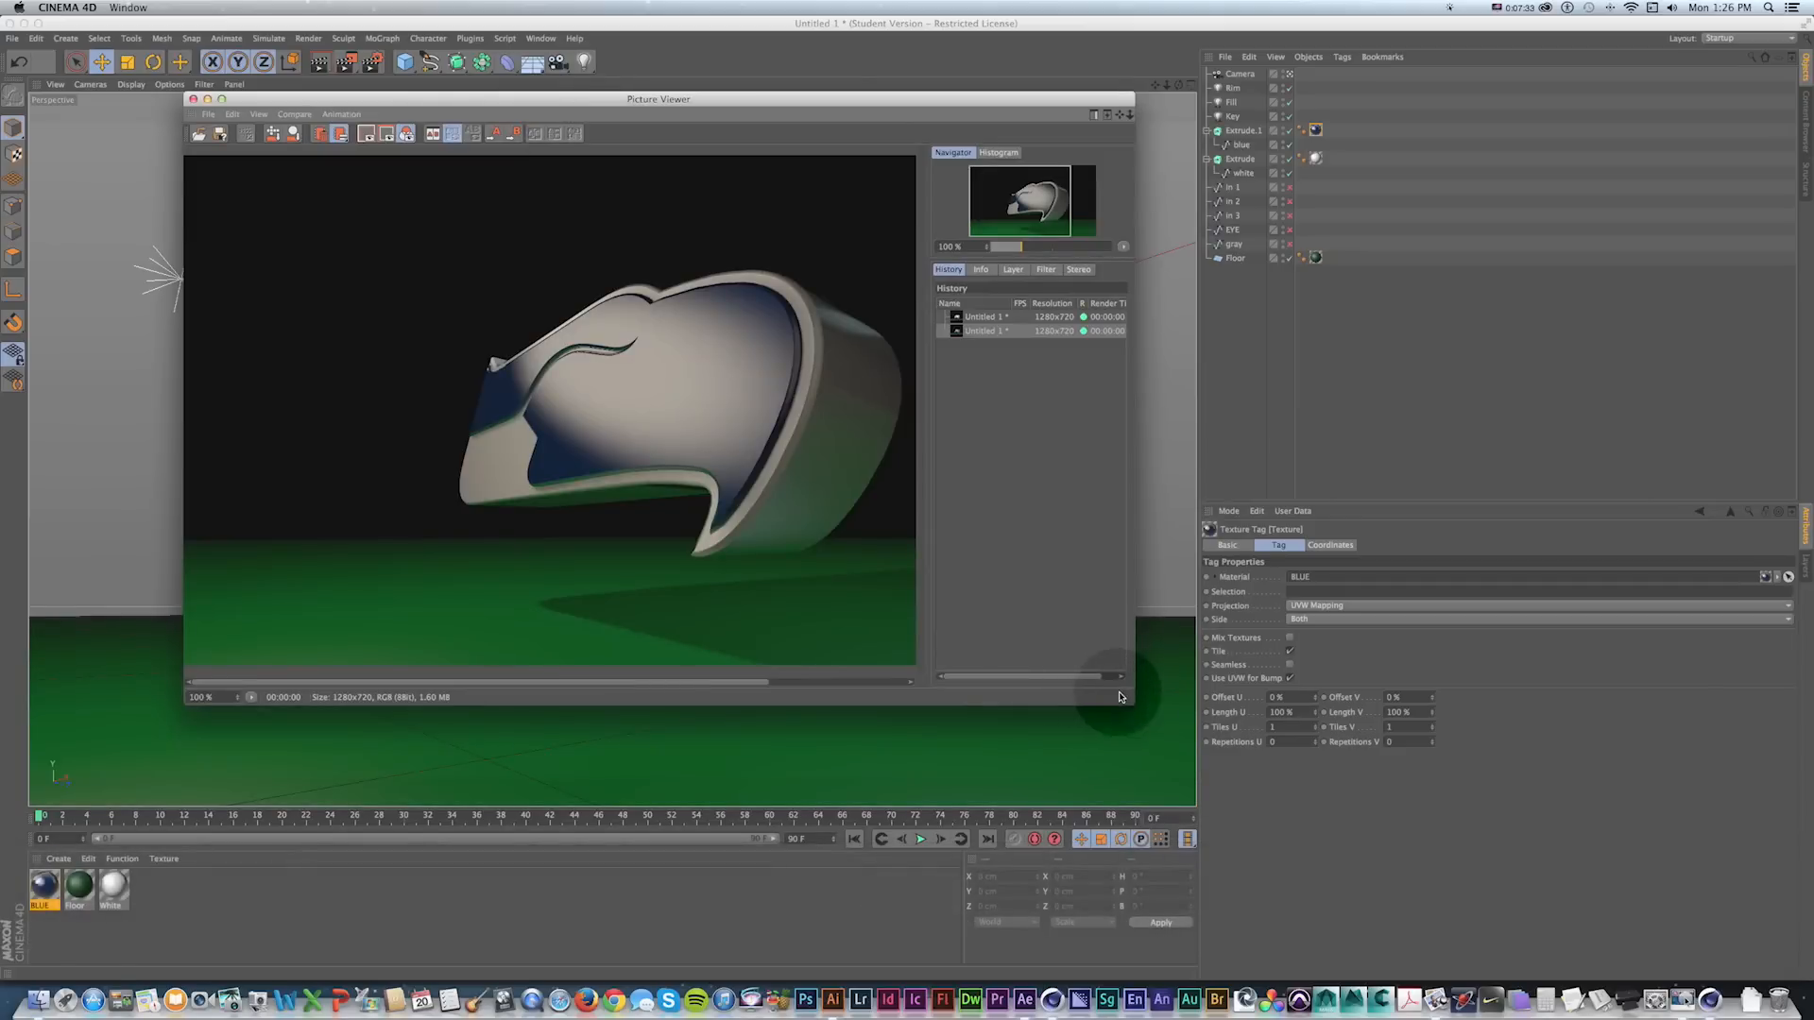
drag(1125, 700, 1264, 761)
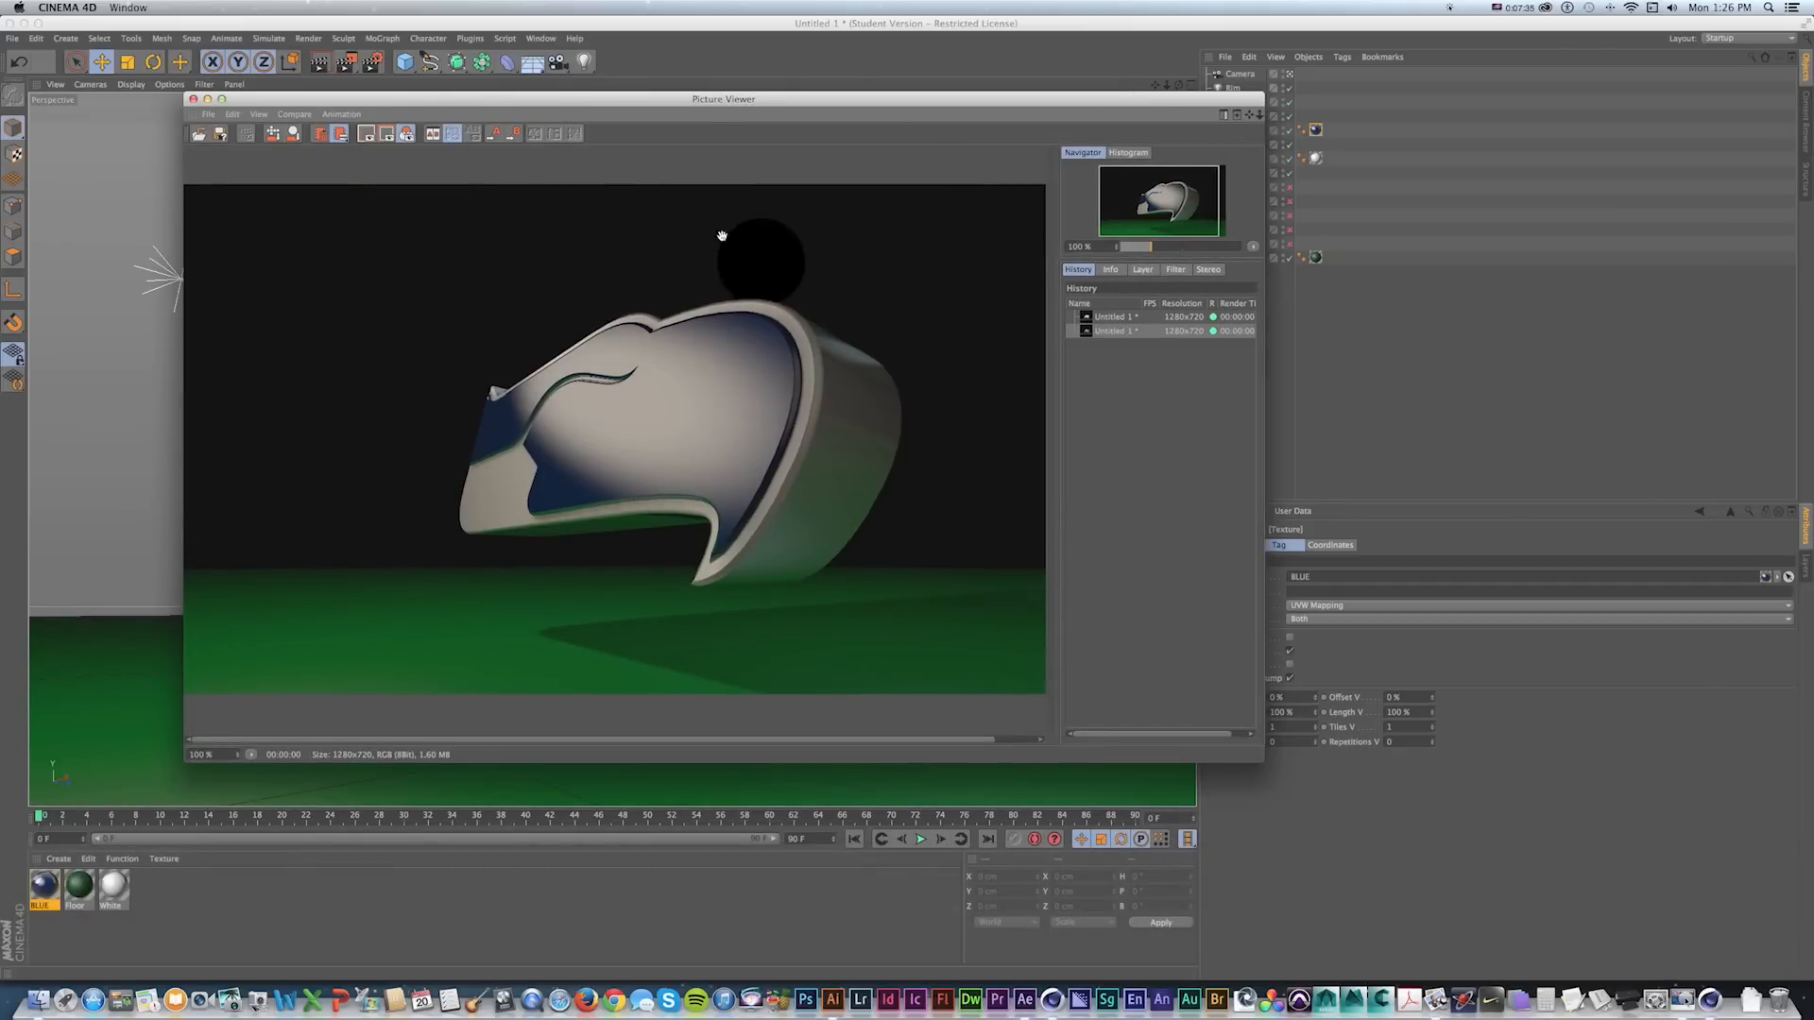
drag(581, 105, 628, 117)
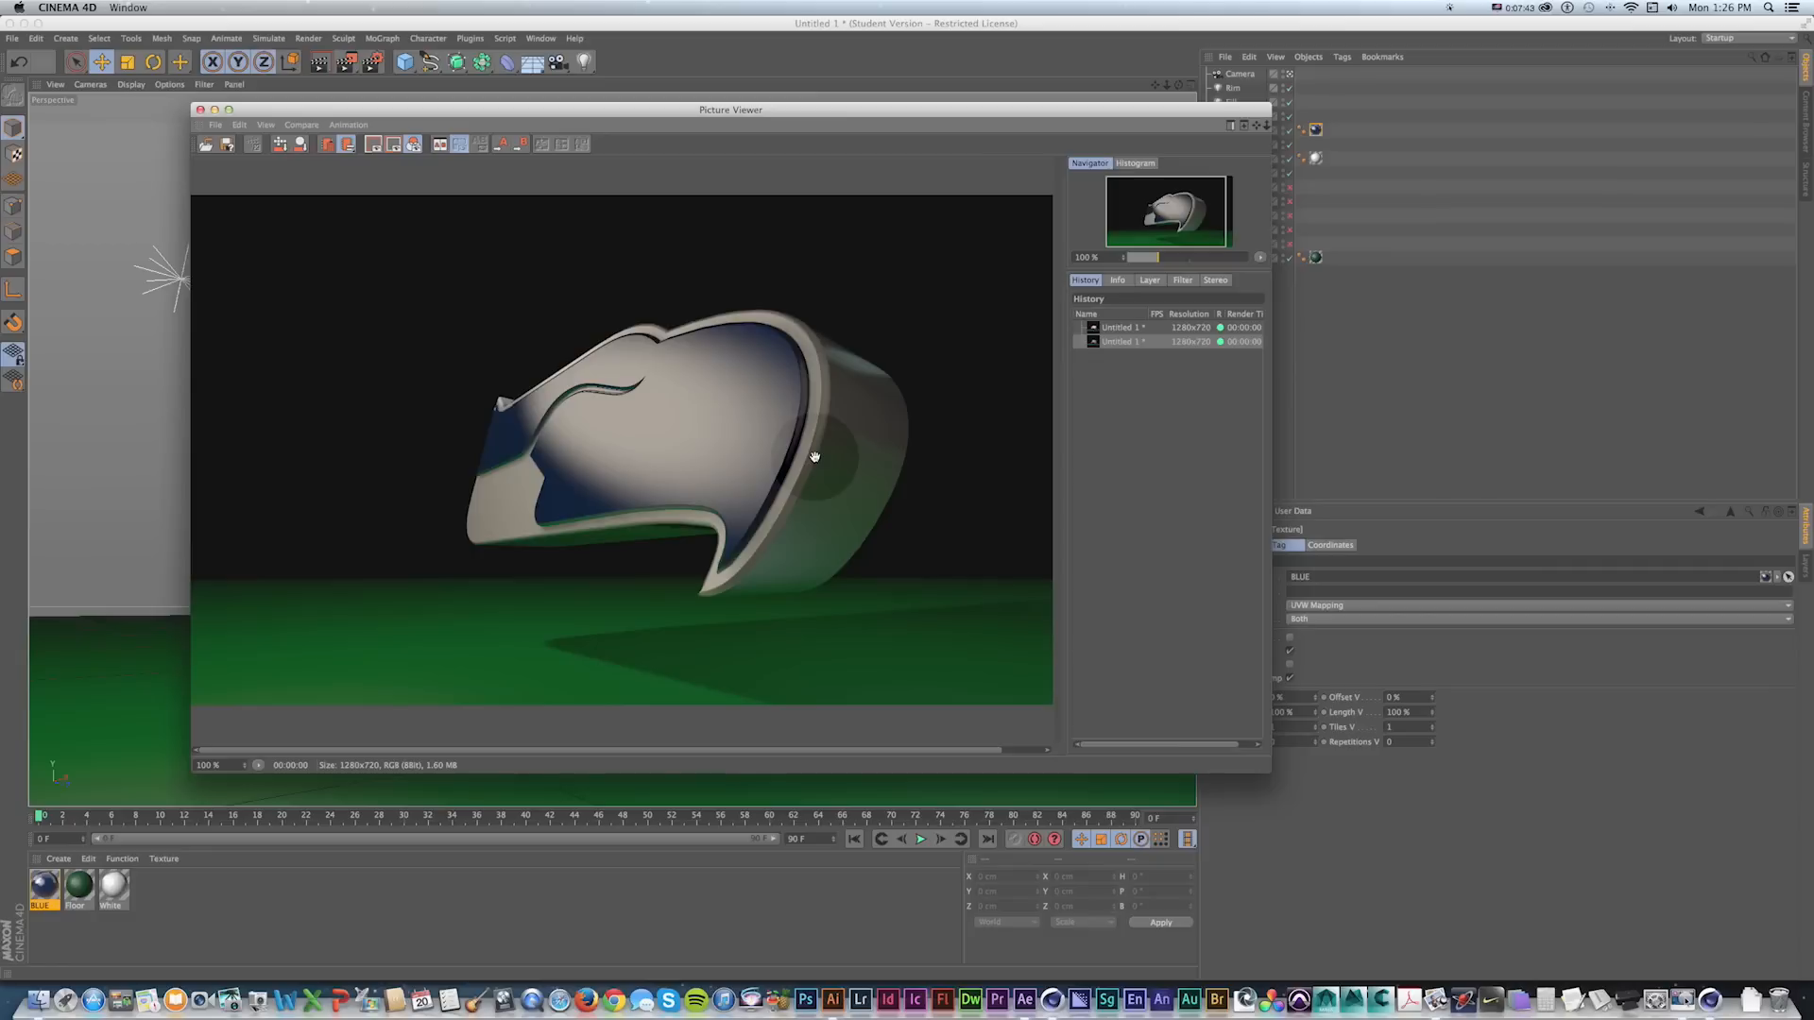
drag(519, 109, 574, 107)
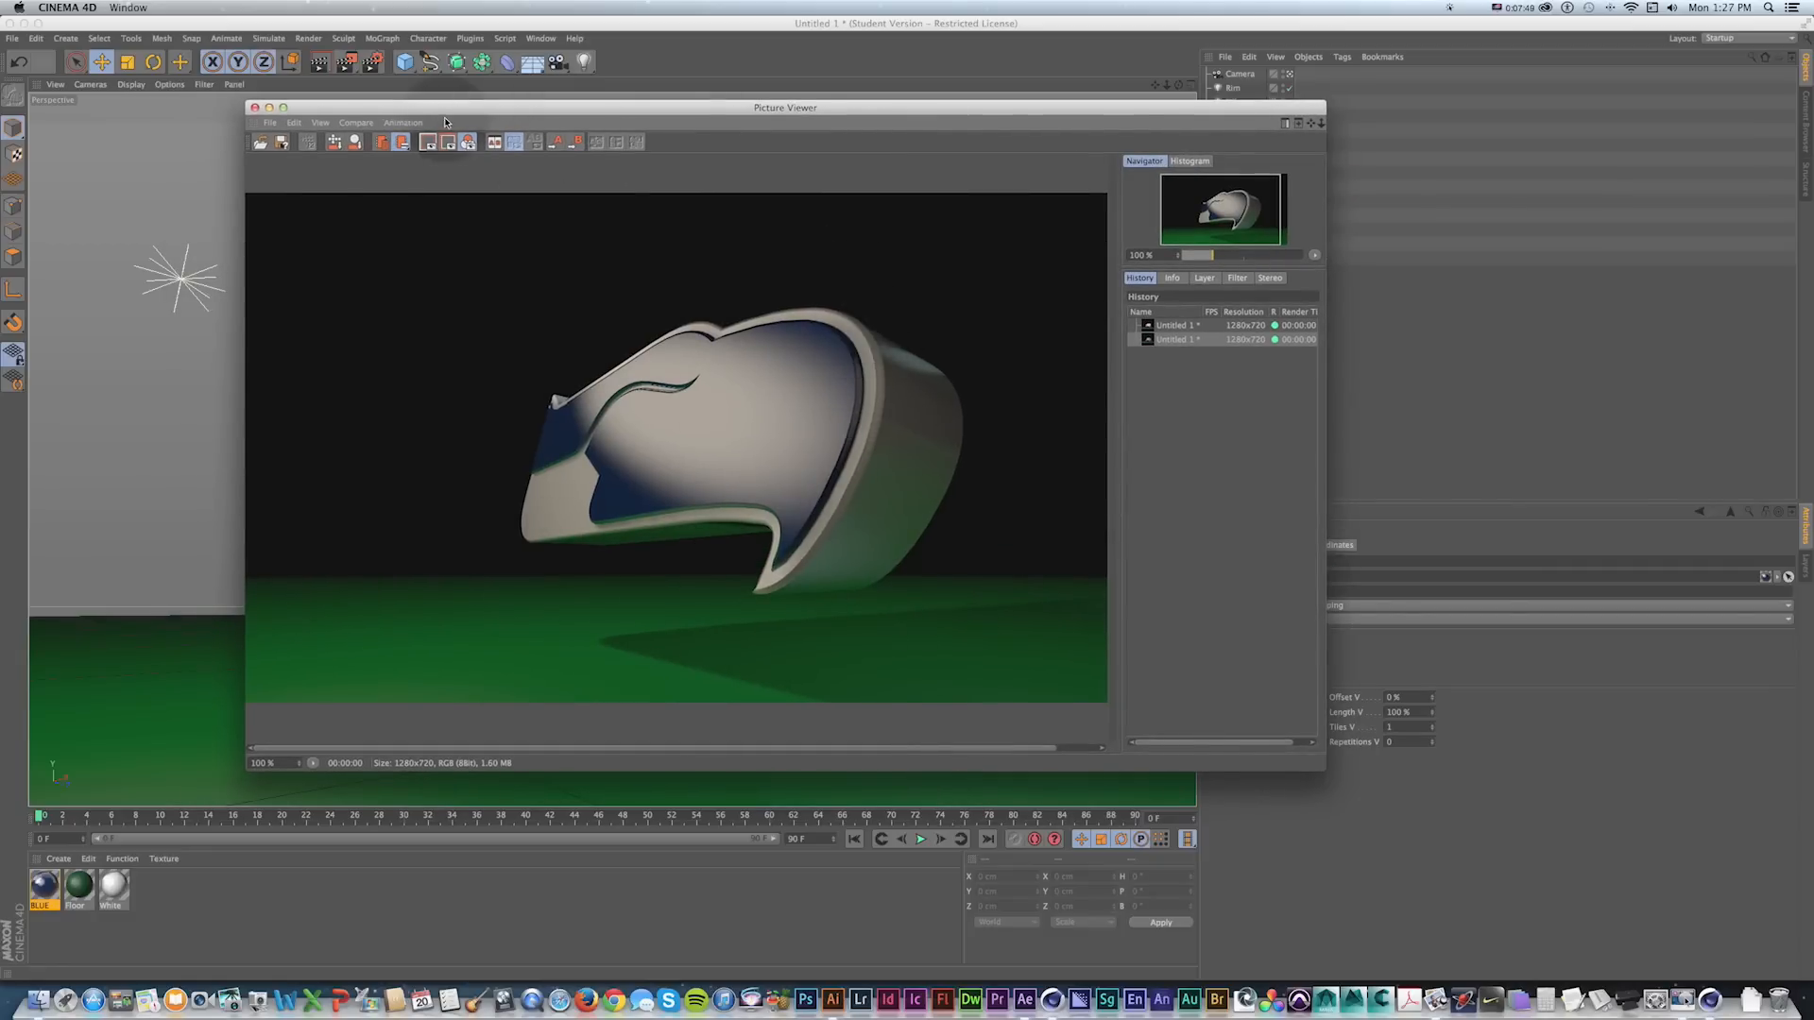
drag(313, 114, 407, 171)
Open the render settings and switch the renderer to Physical.
click(375, 64)
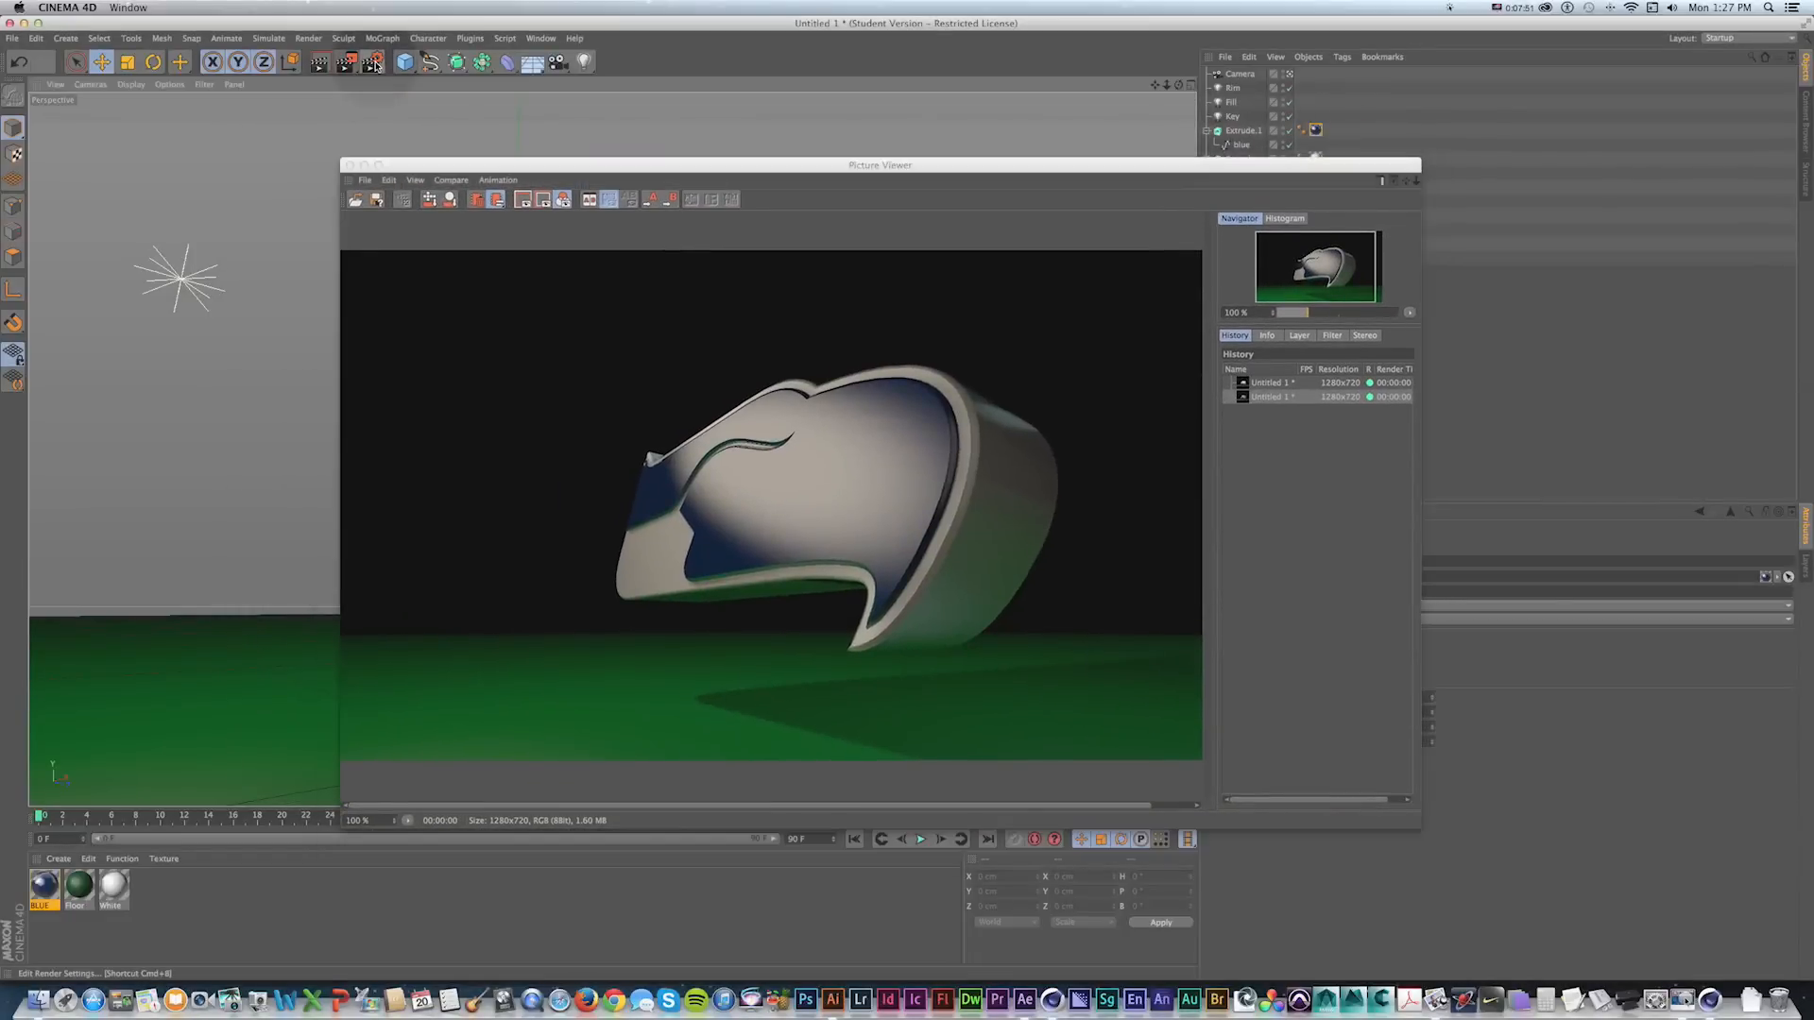
drag(656, 315, 500, 139)
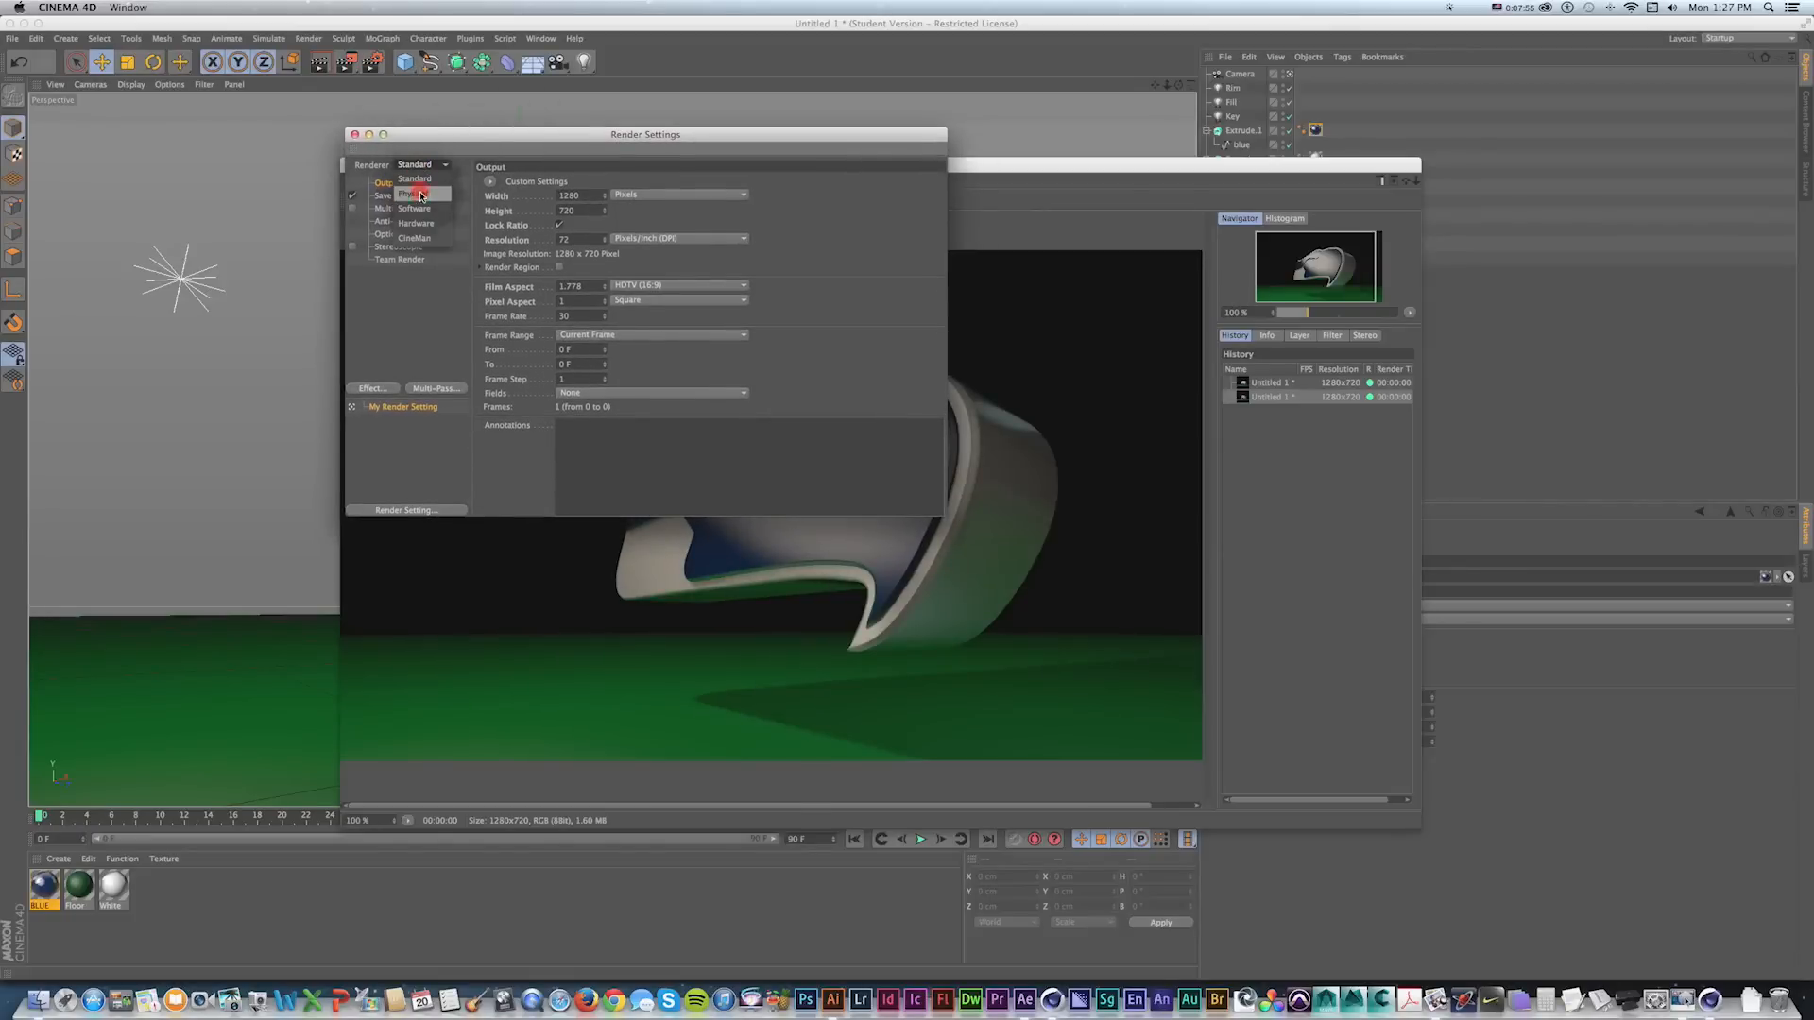
click(420, 199)
drag(456, 144, 409, 159)
click(874, 638)
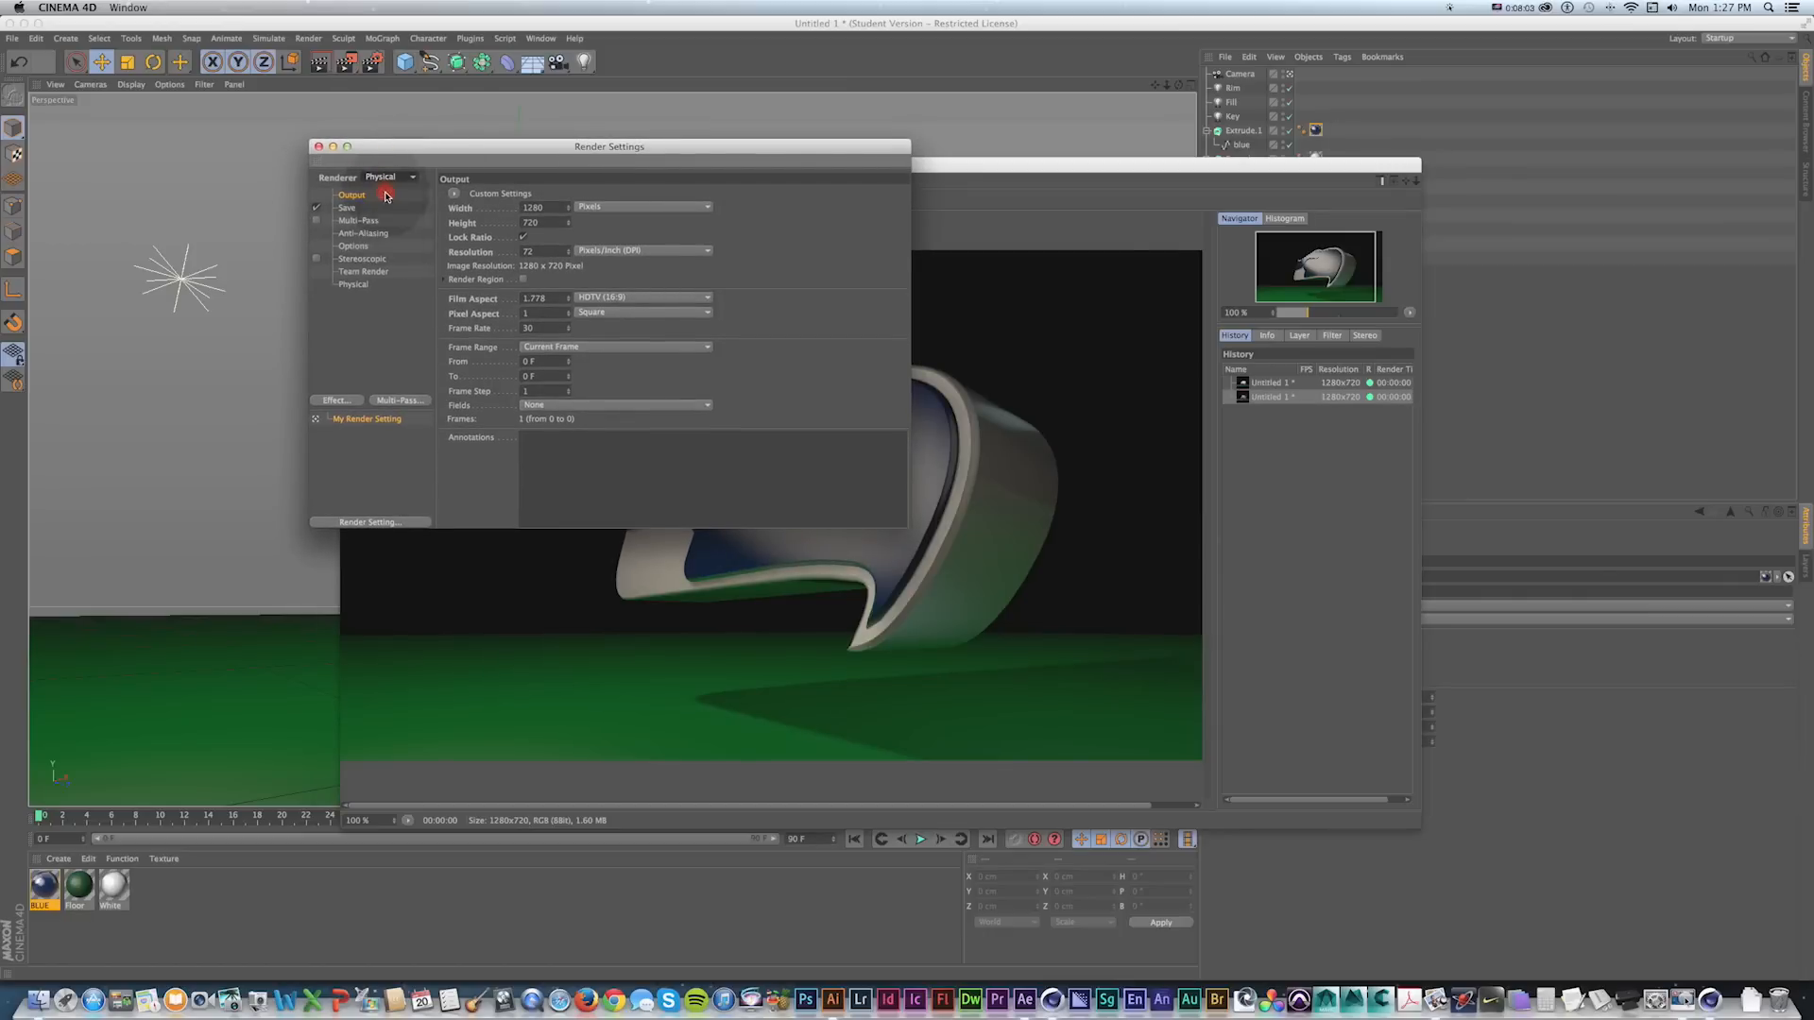
Return the renderer to Standard and set its anti-aliasing to None.
click(364, 233)
drag(571, 202, 582, 237)
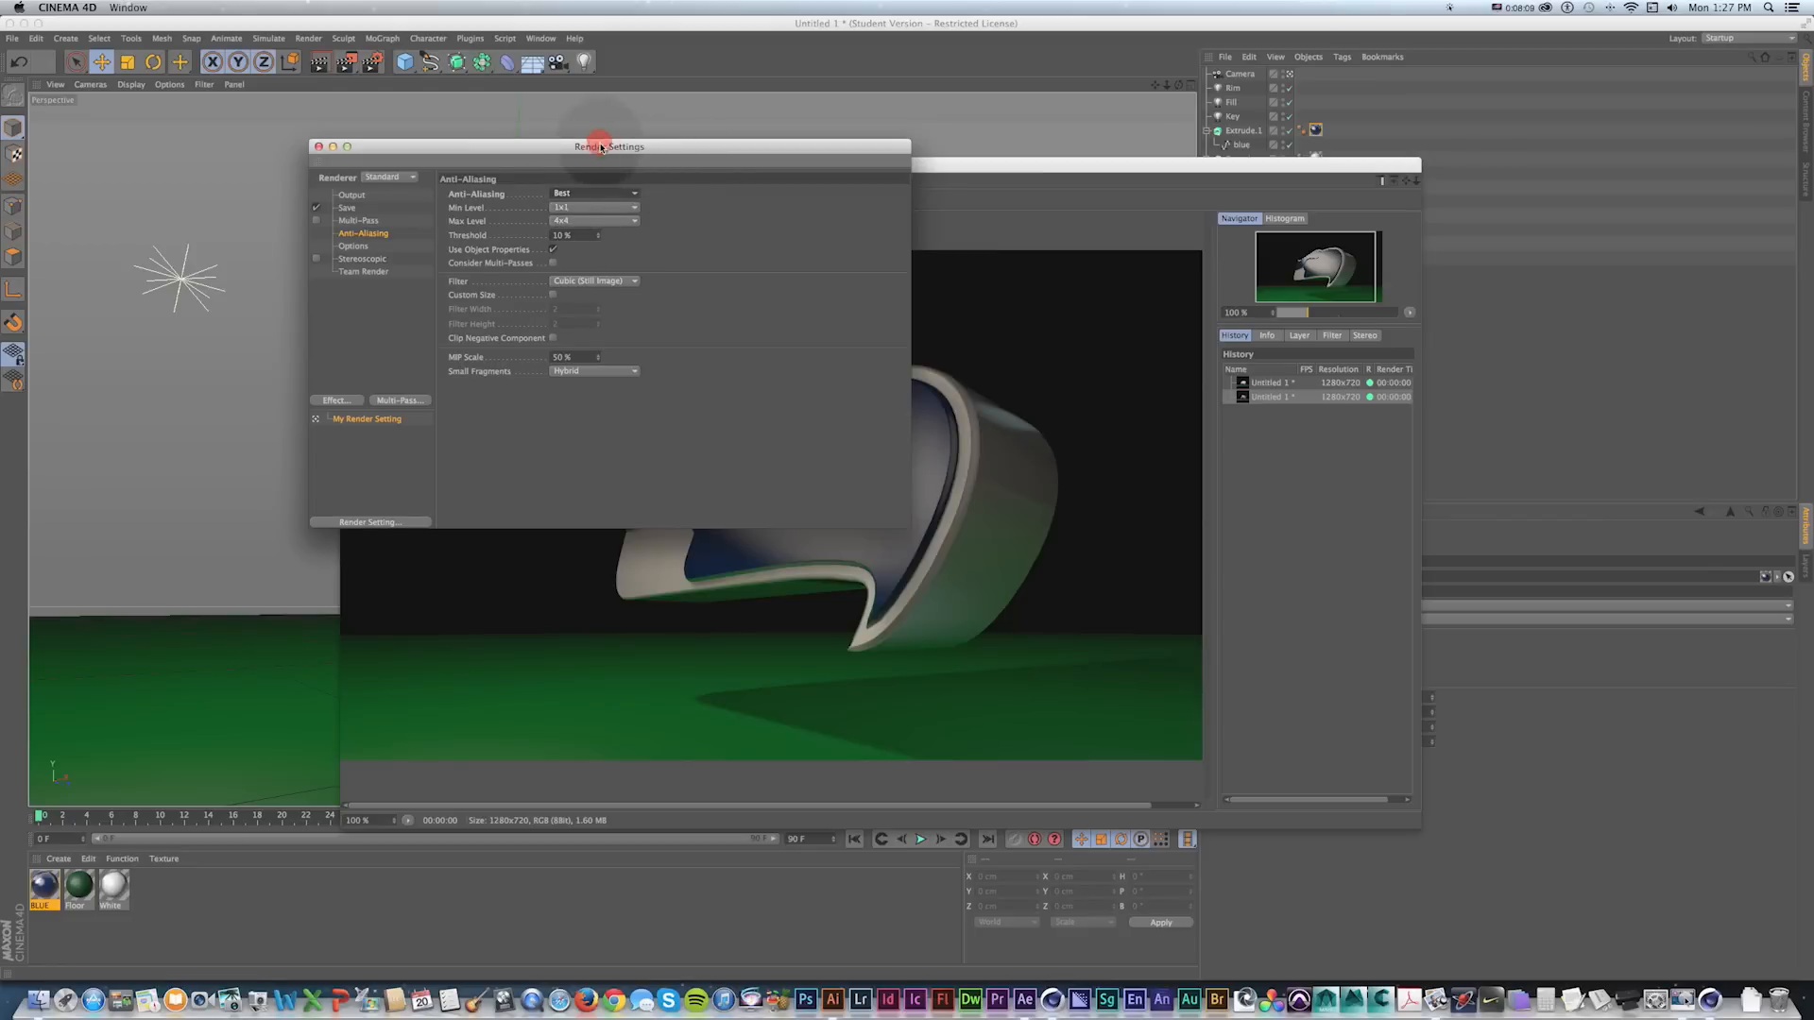
drag(599, 146, 597, 140)
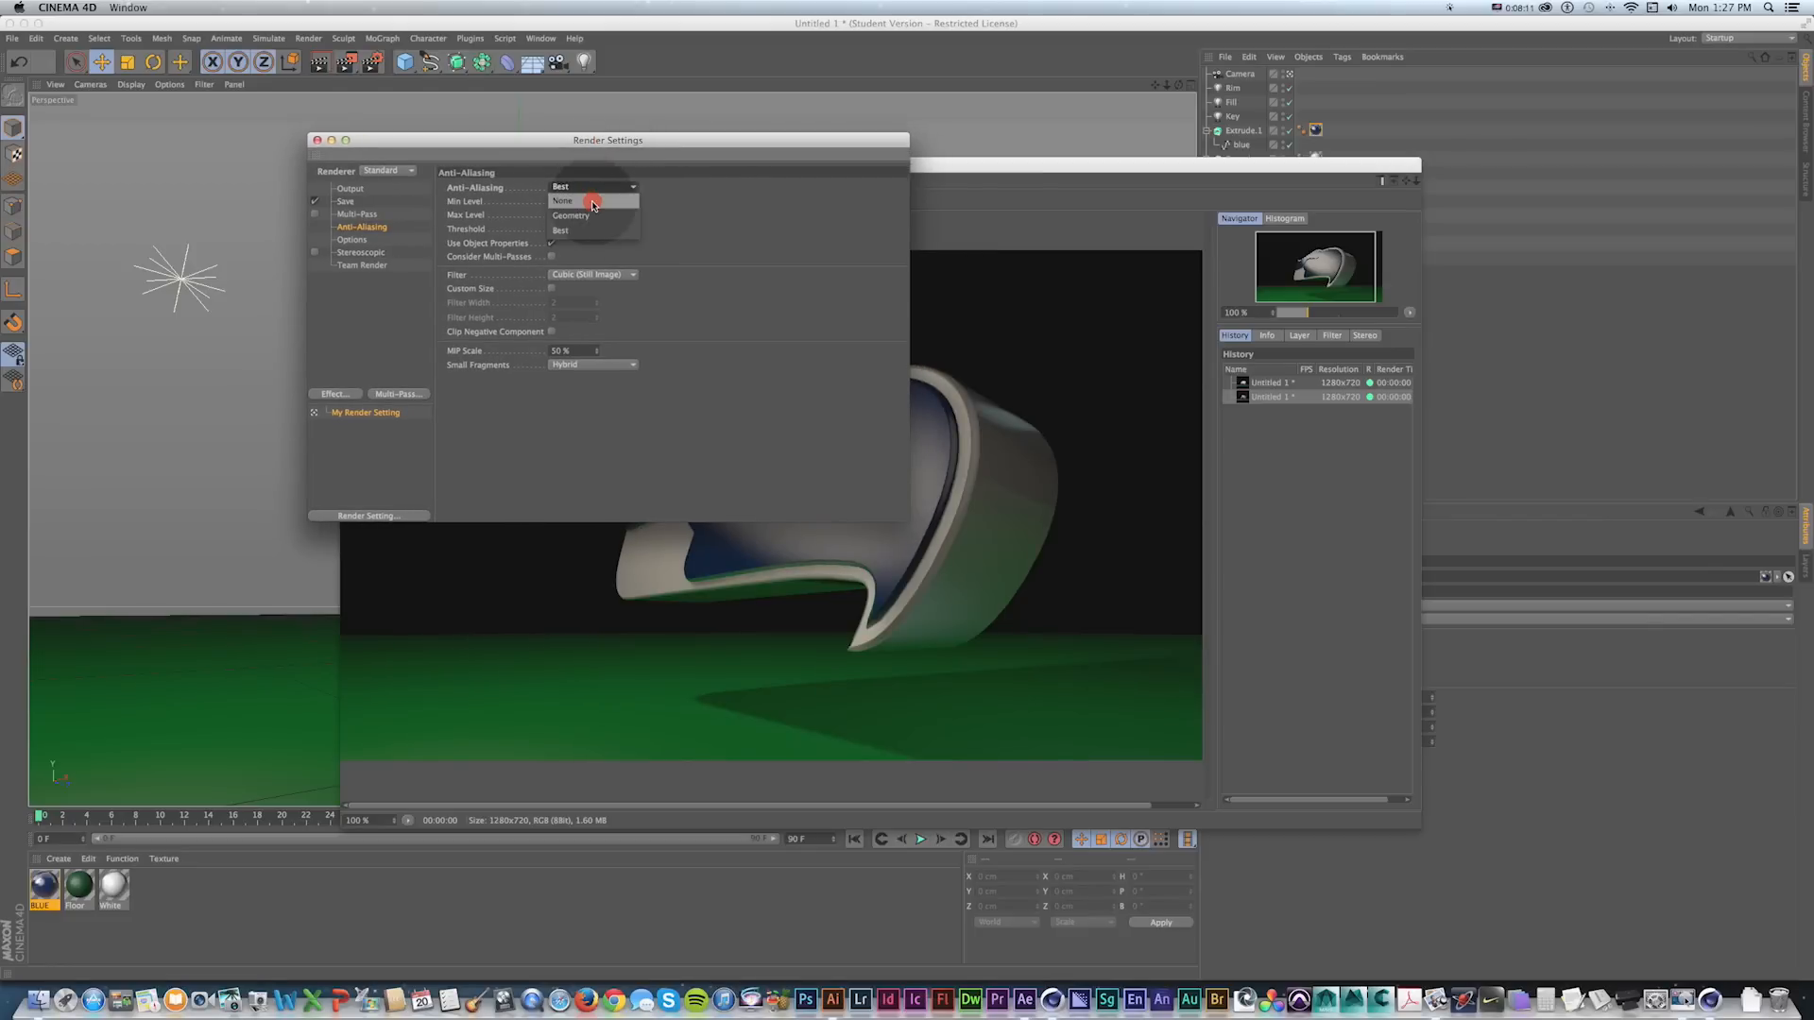
click(592, 202)
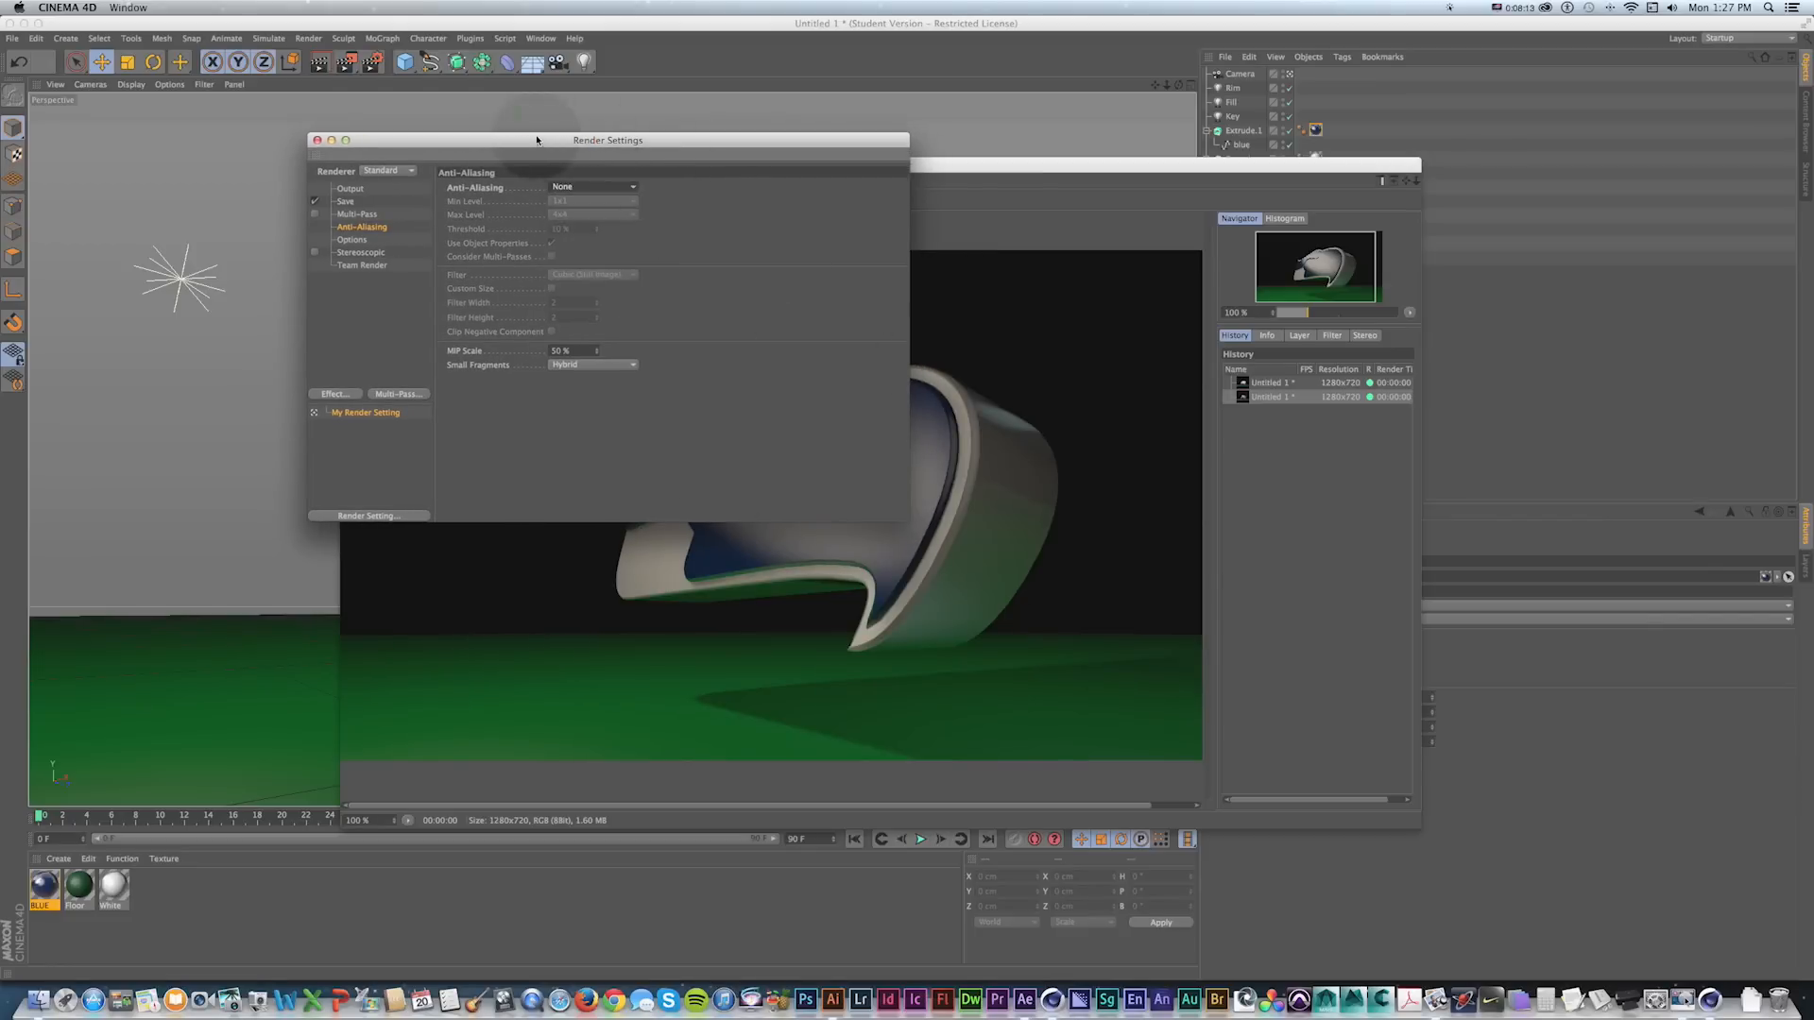
Set the renderer to Physical, add the Ambient Occlusion effect, and close the render settings.
click(386, 202)
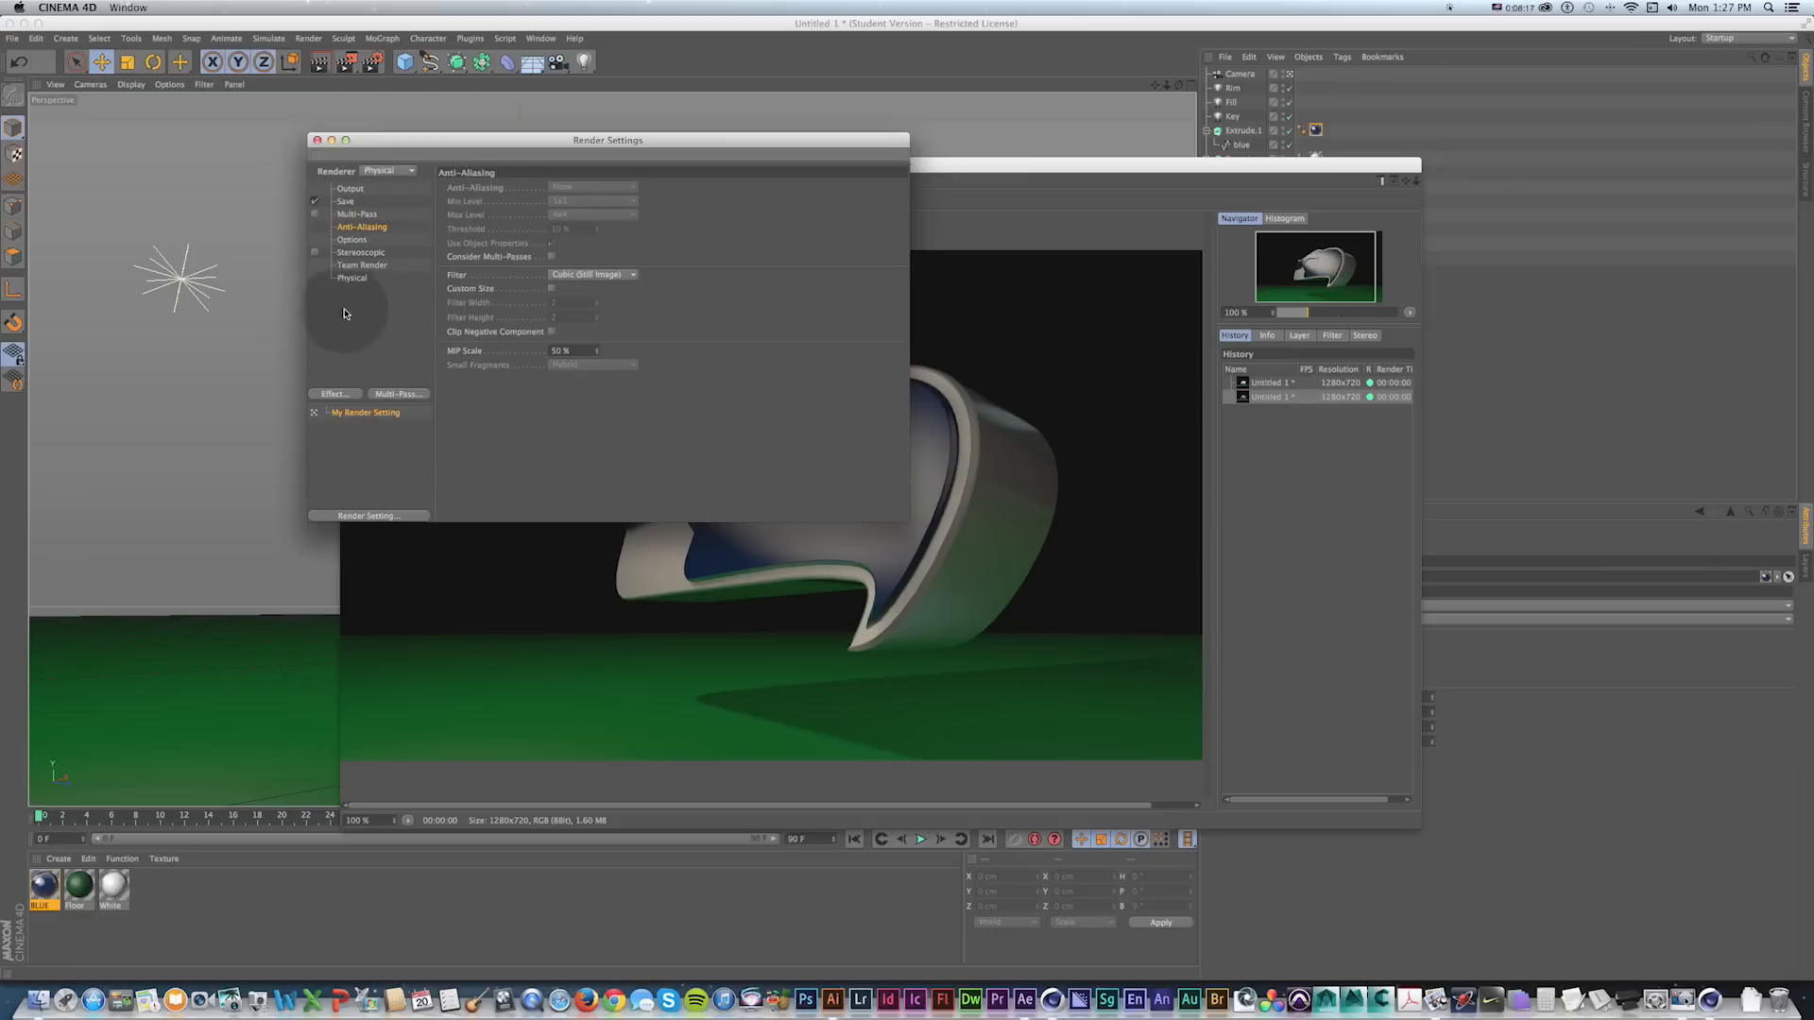
click(335, 393)
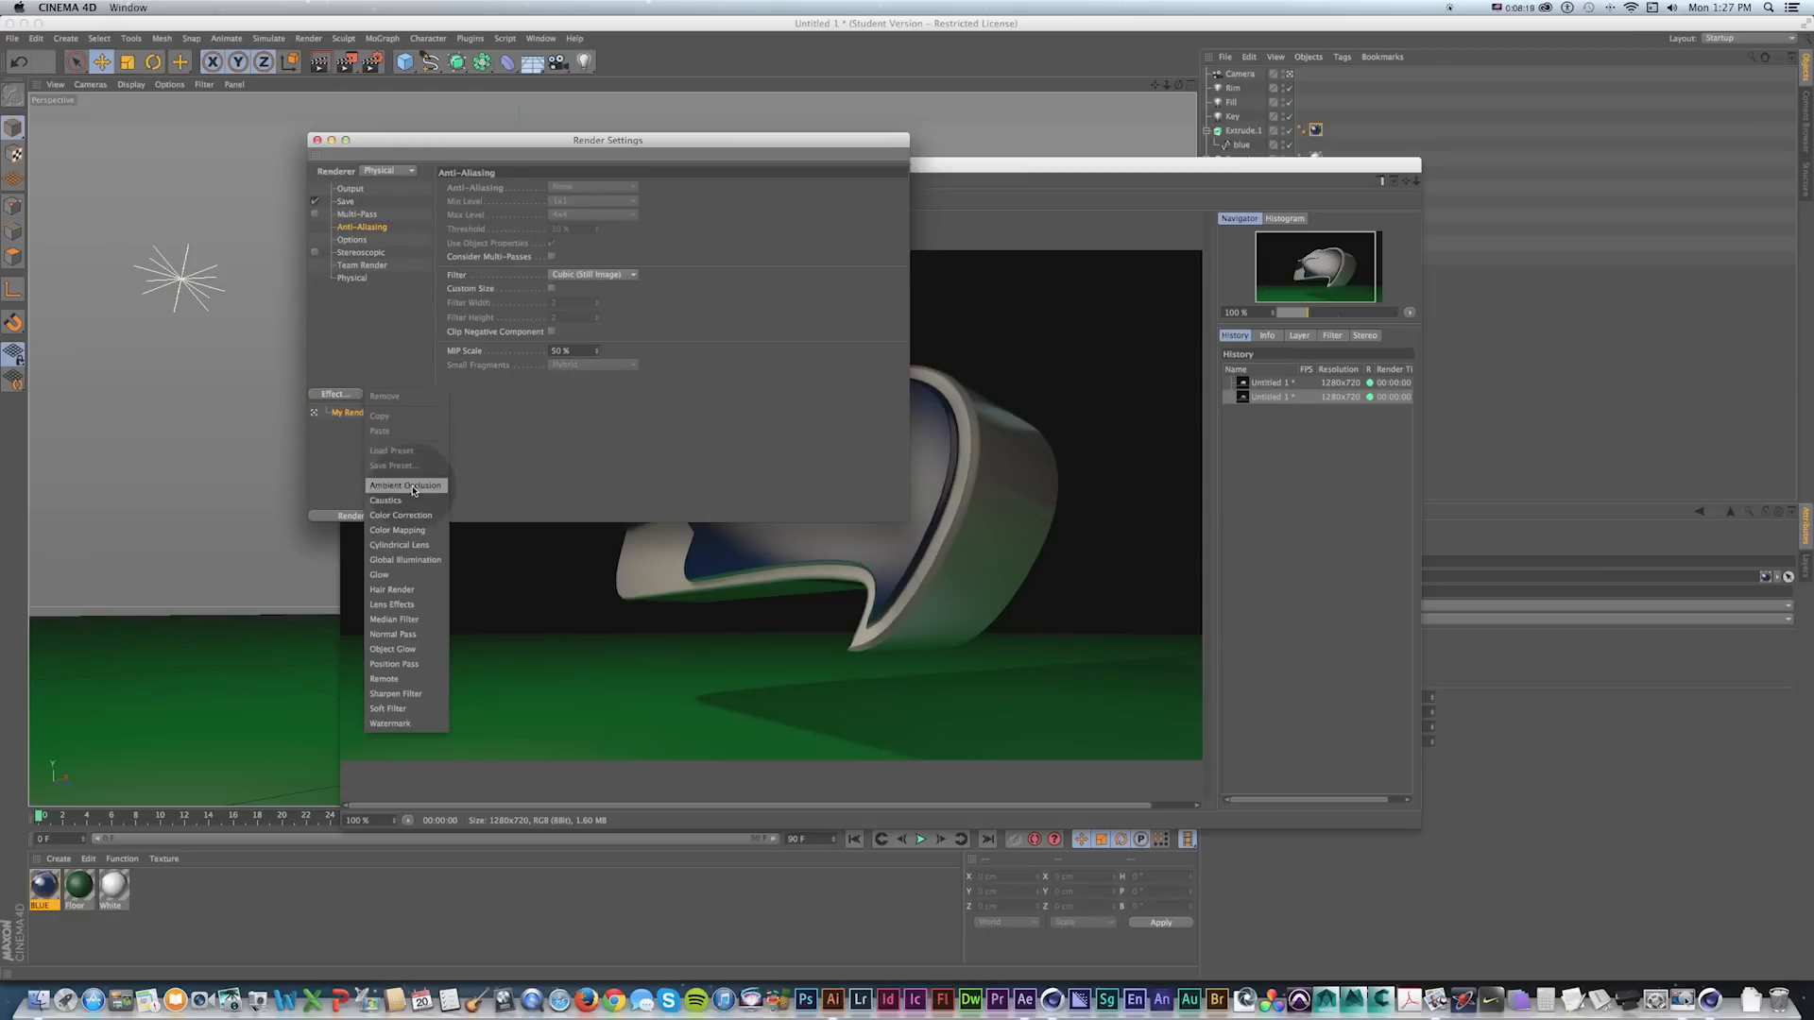
click(404, 482)
click(317, 139)
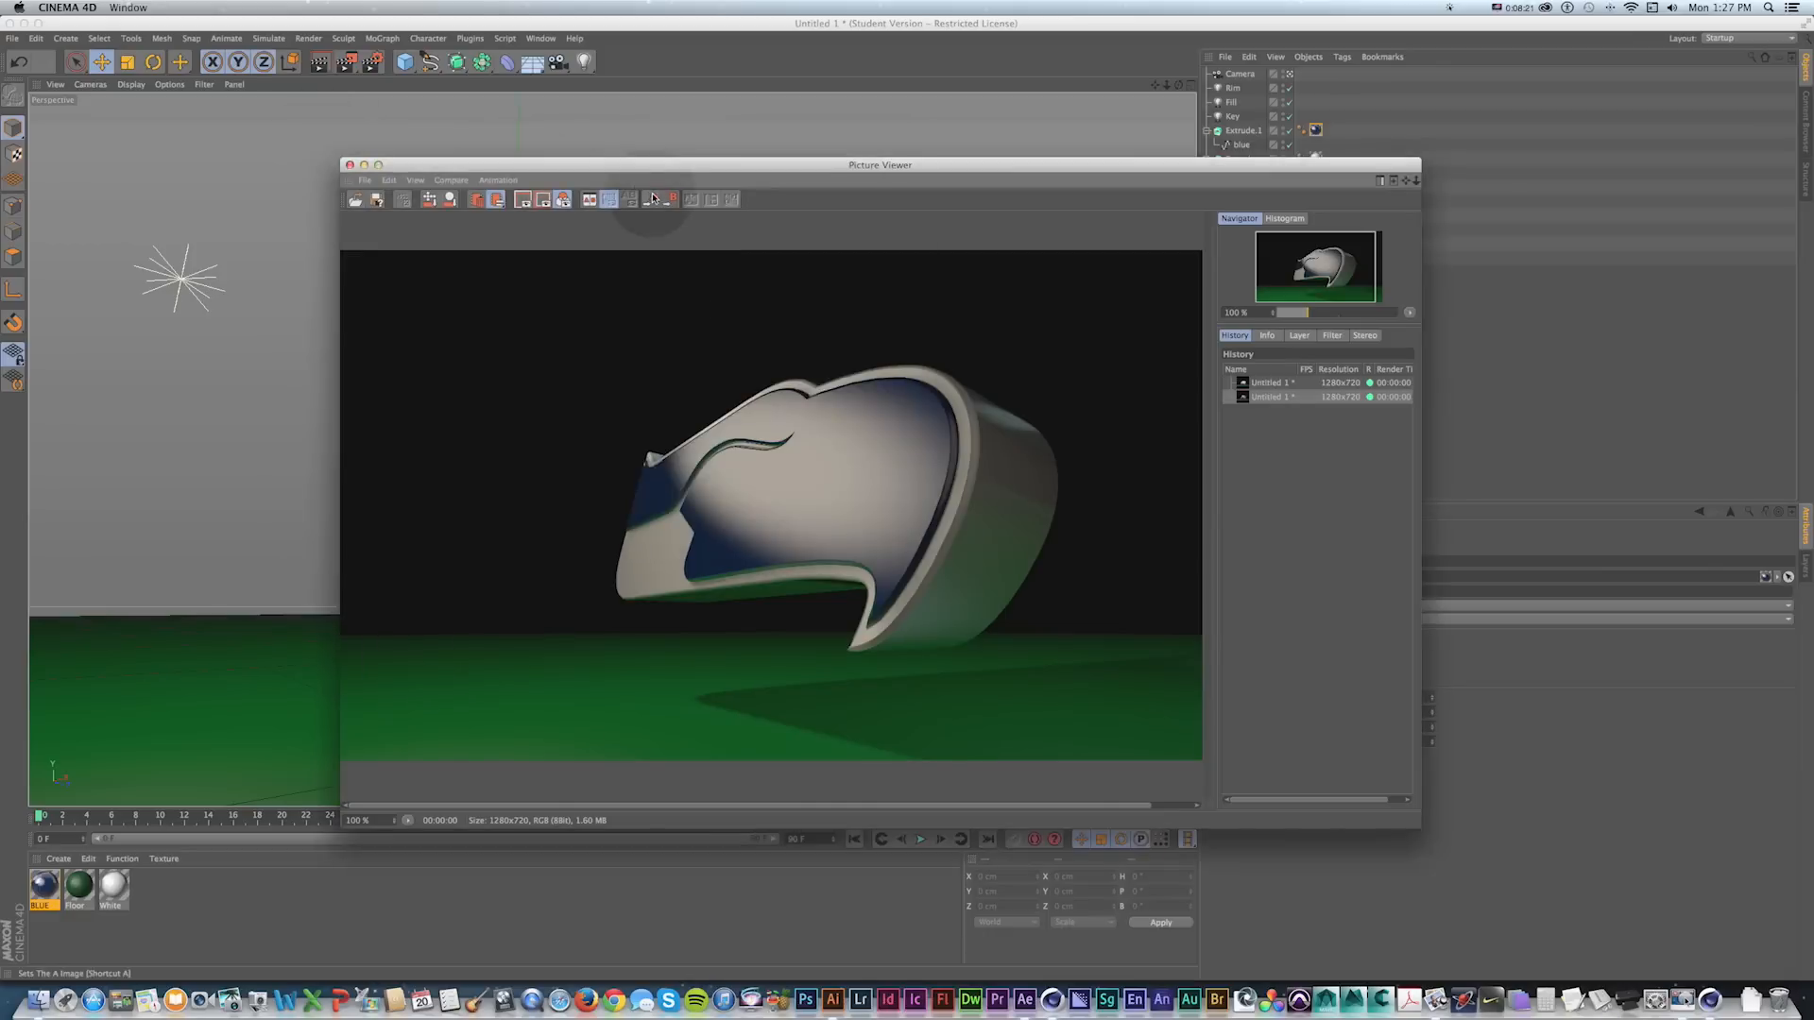
Render the scene to the Picture Viewer and compare the new ambient occlusion render with the previous one.
key(shift+r)
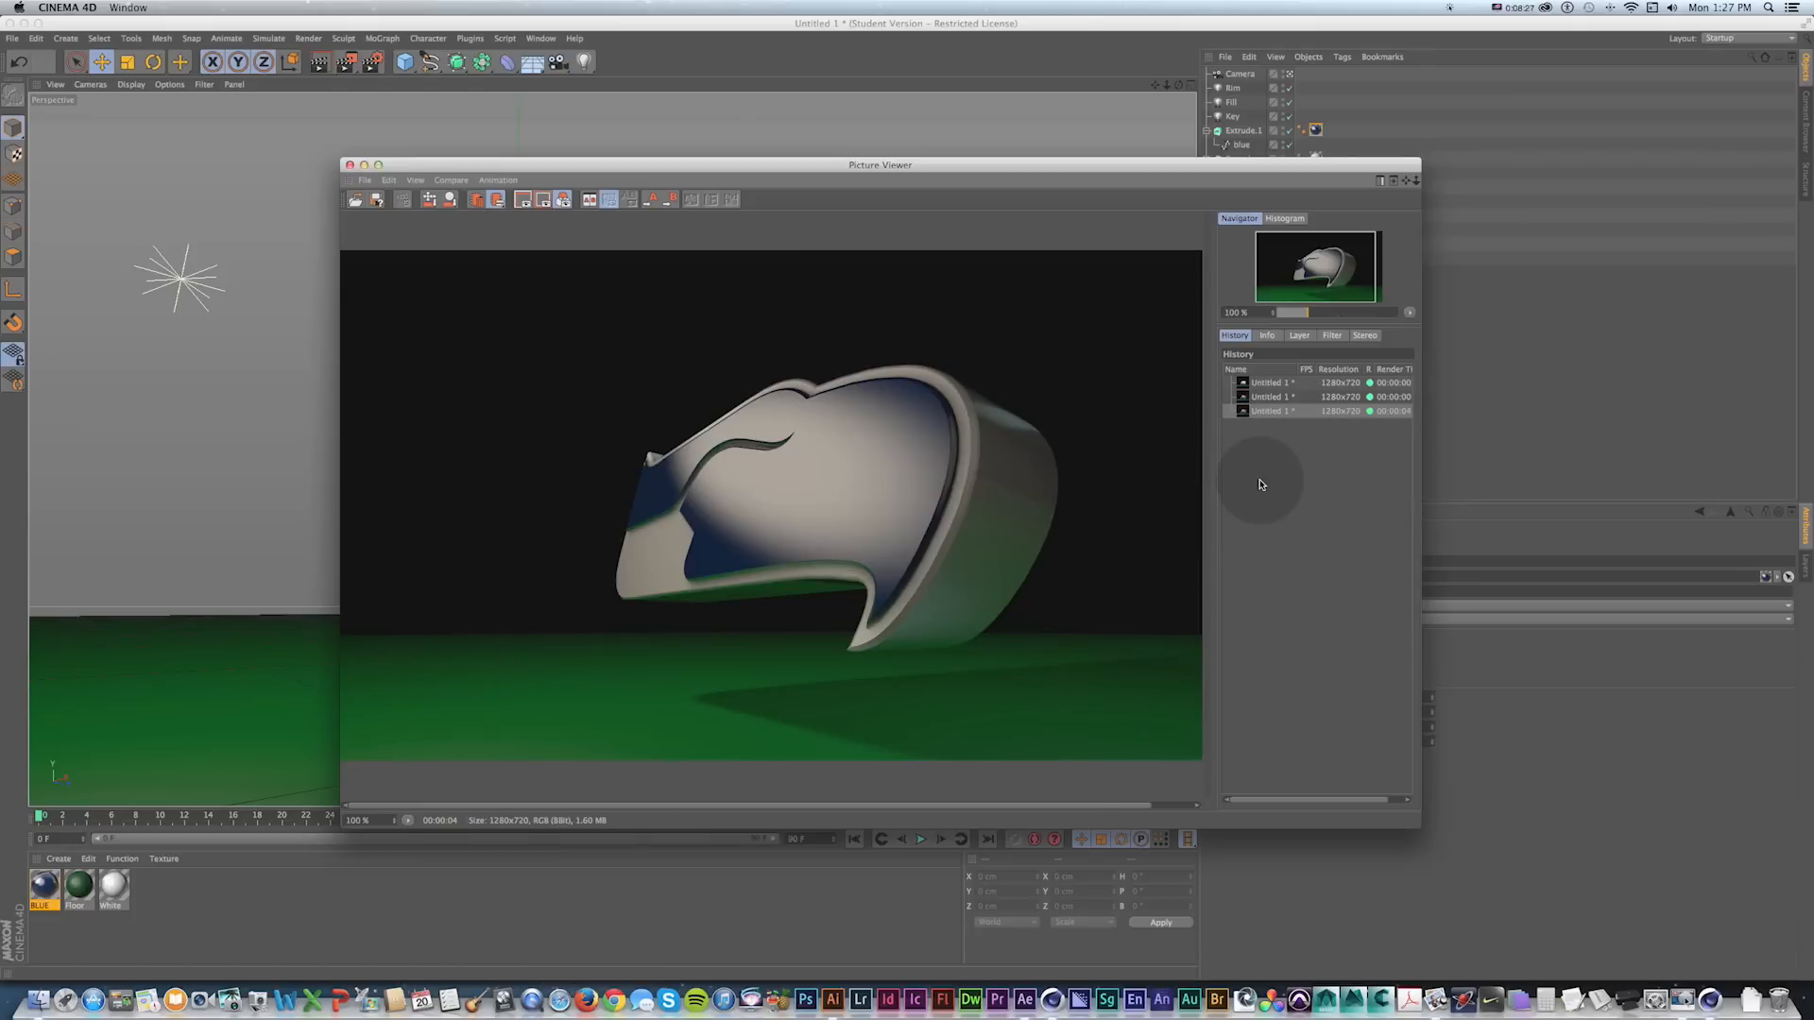
key(Up)
key(Down)
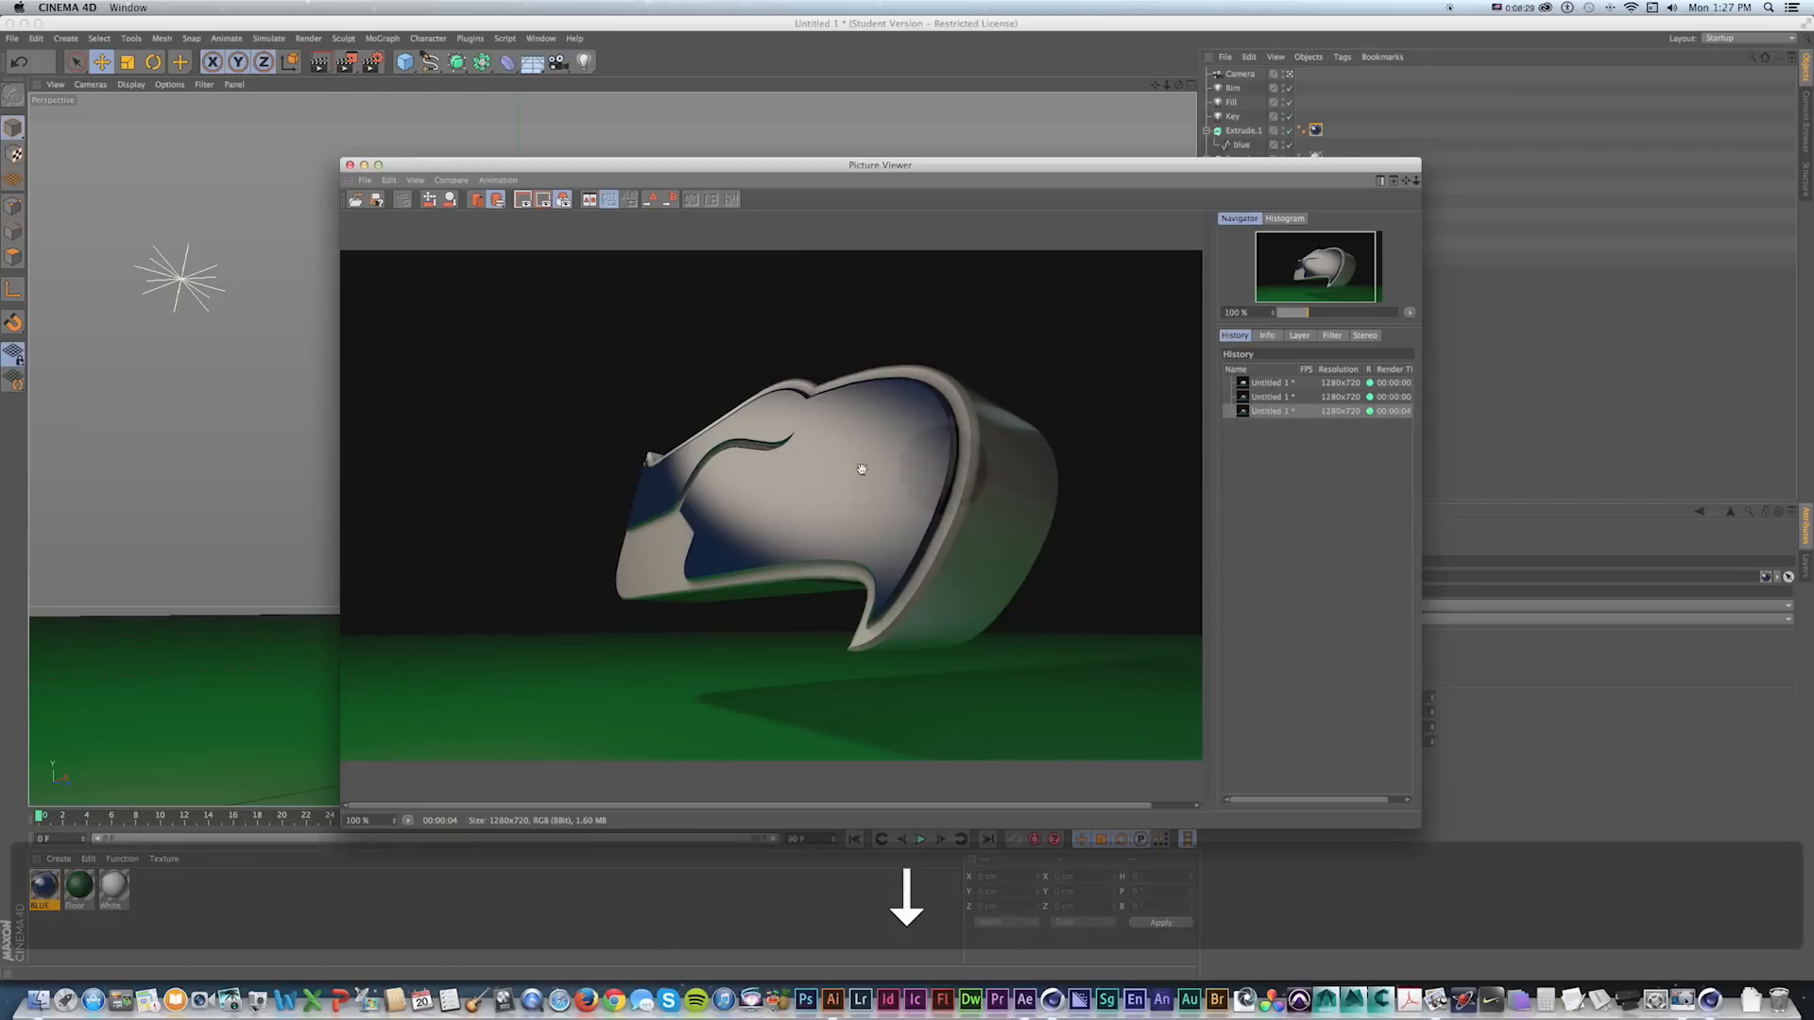
key(Up)
key(Down)
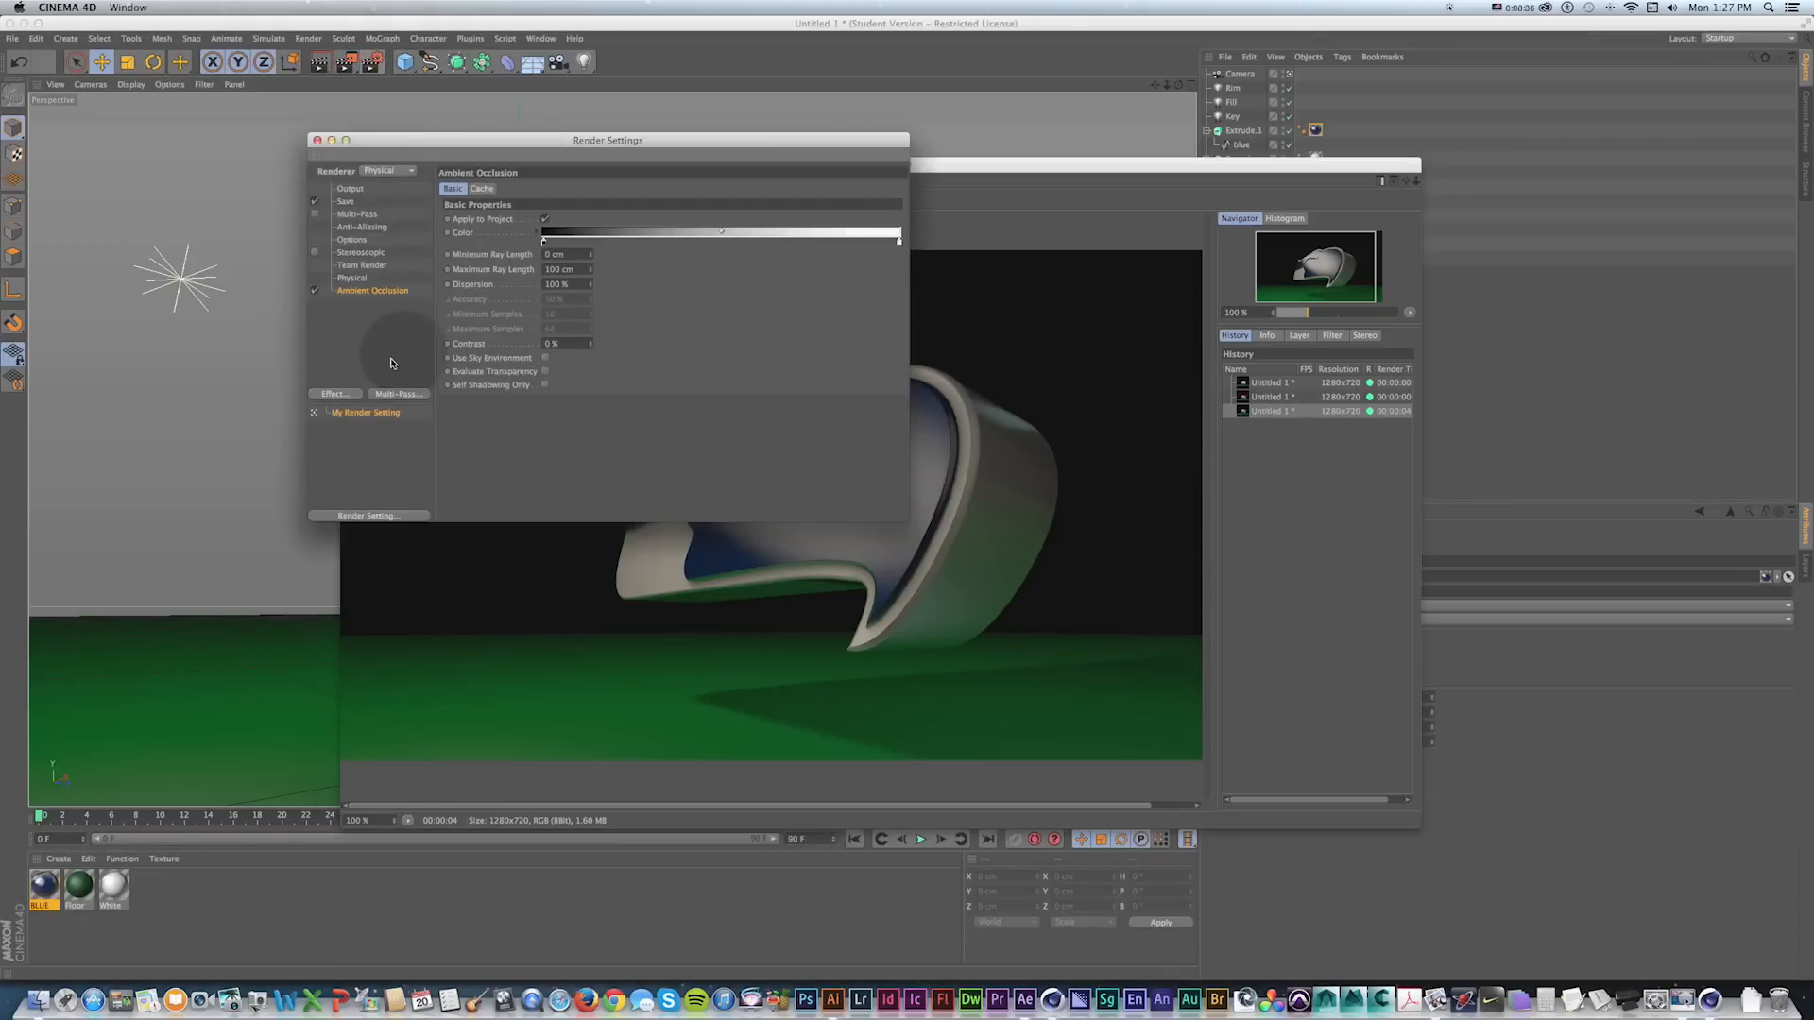
Review the Physical renderer's sampling options, and close the render settings and the Picture Viewer.
click(352, 278)
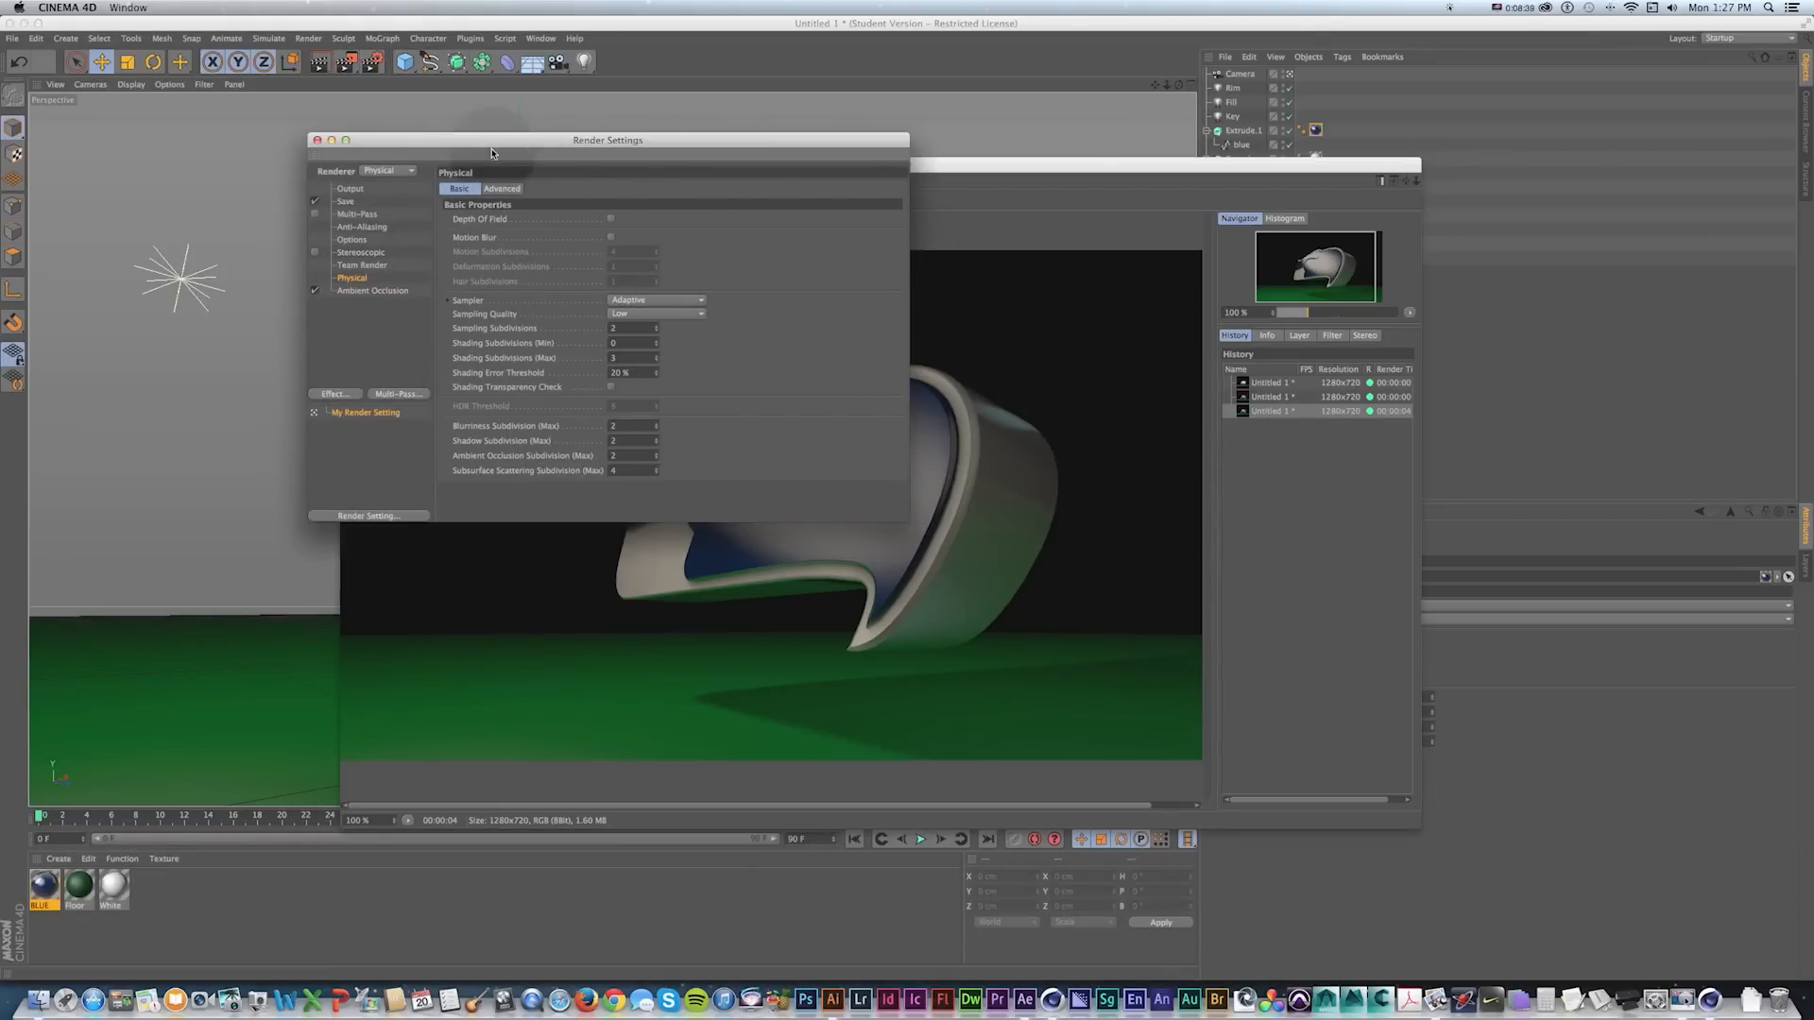
drag(496, 149, 330, 286)
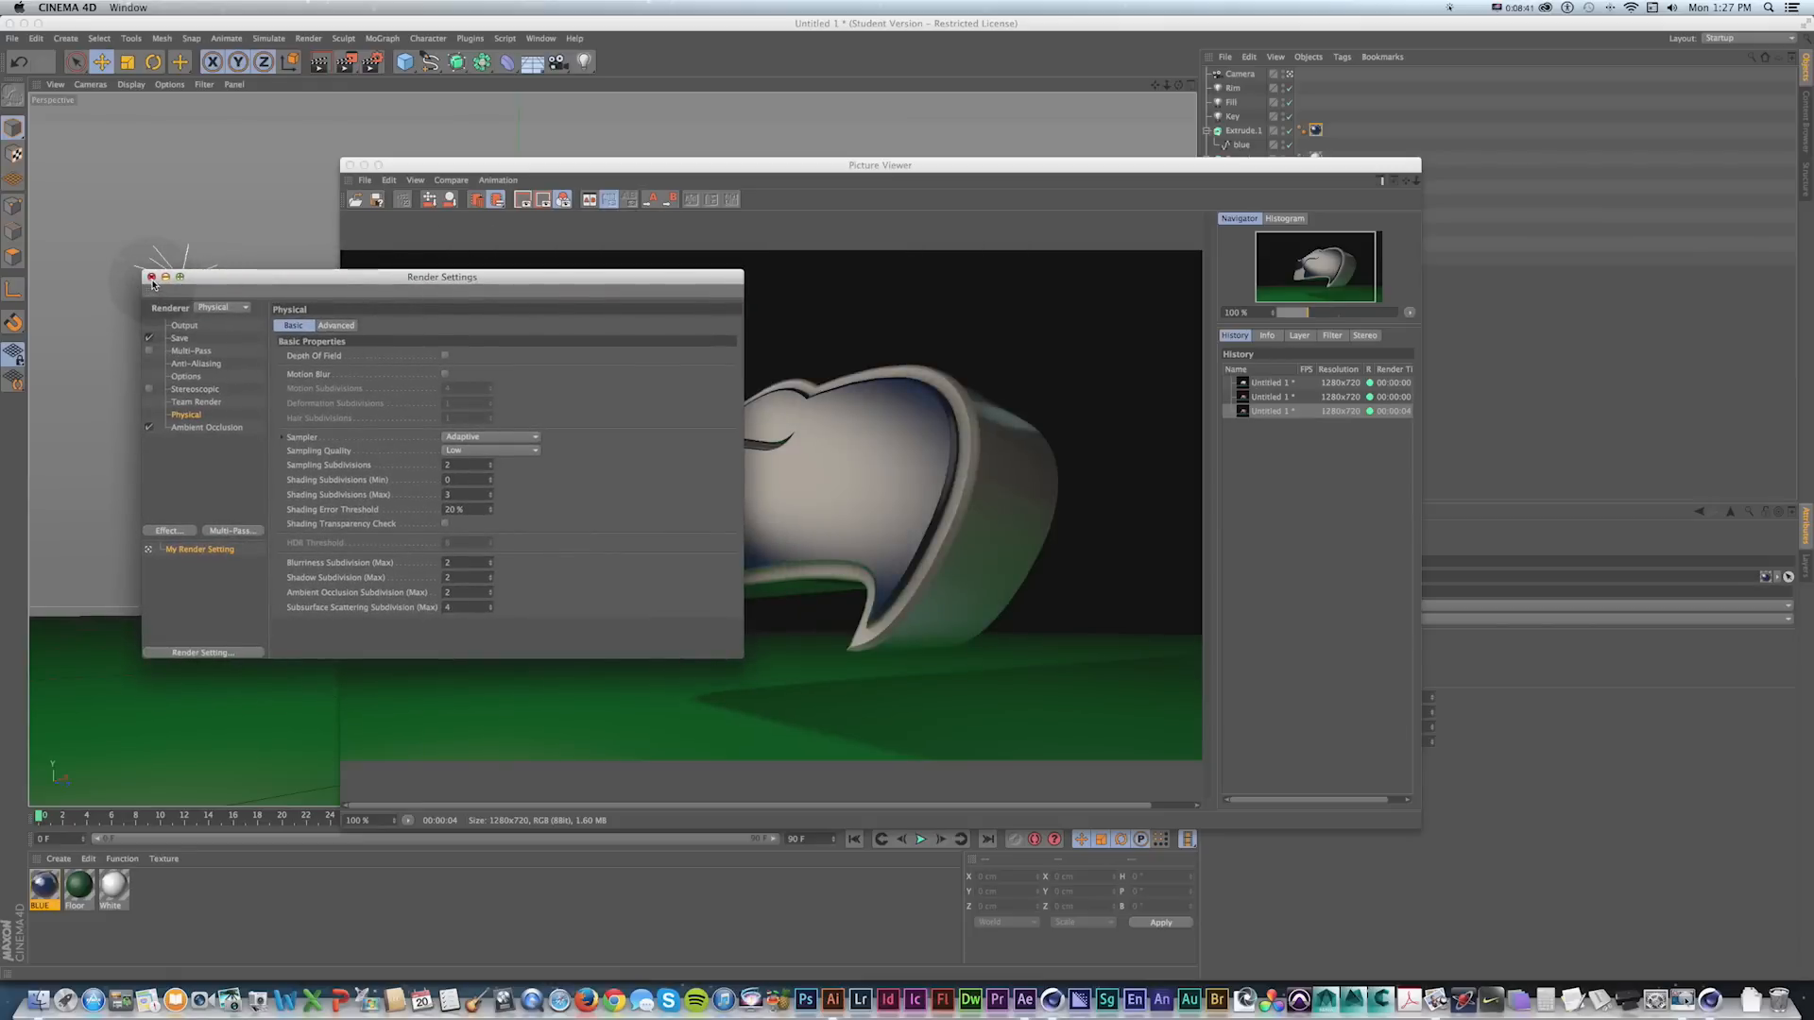
click(151, 277)
drag(721, 164, 709, 162)
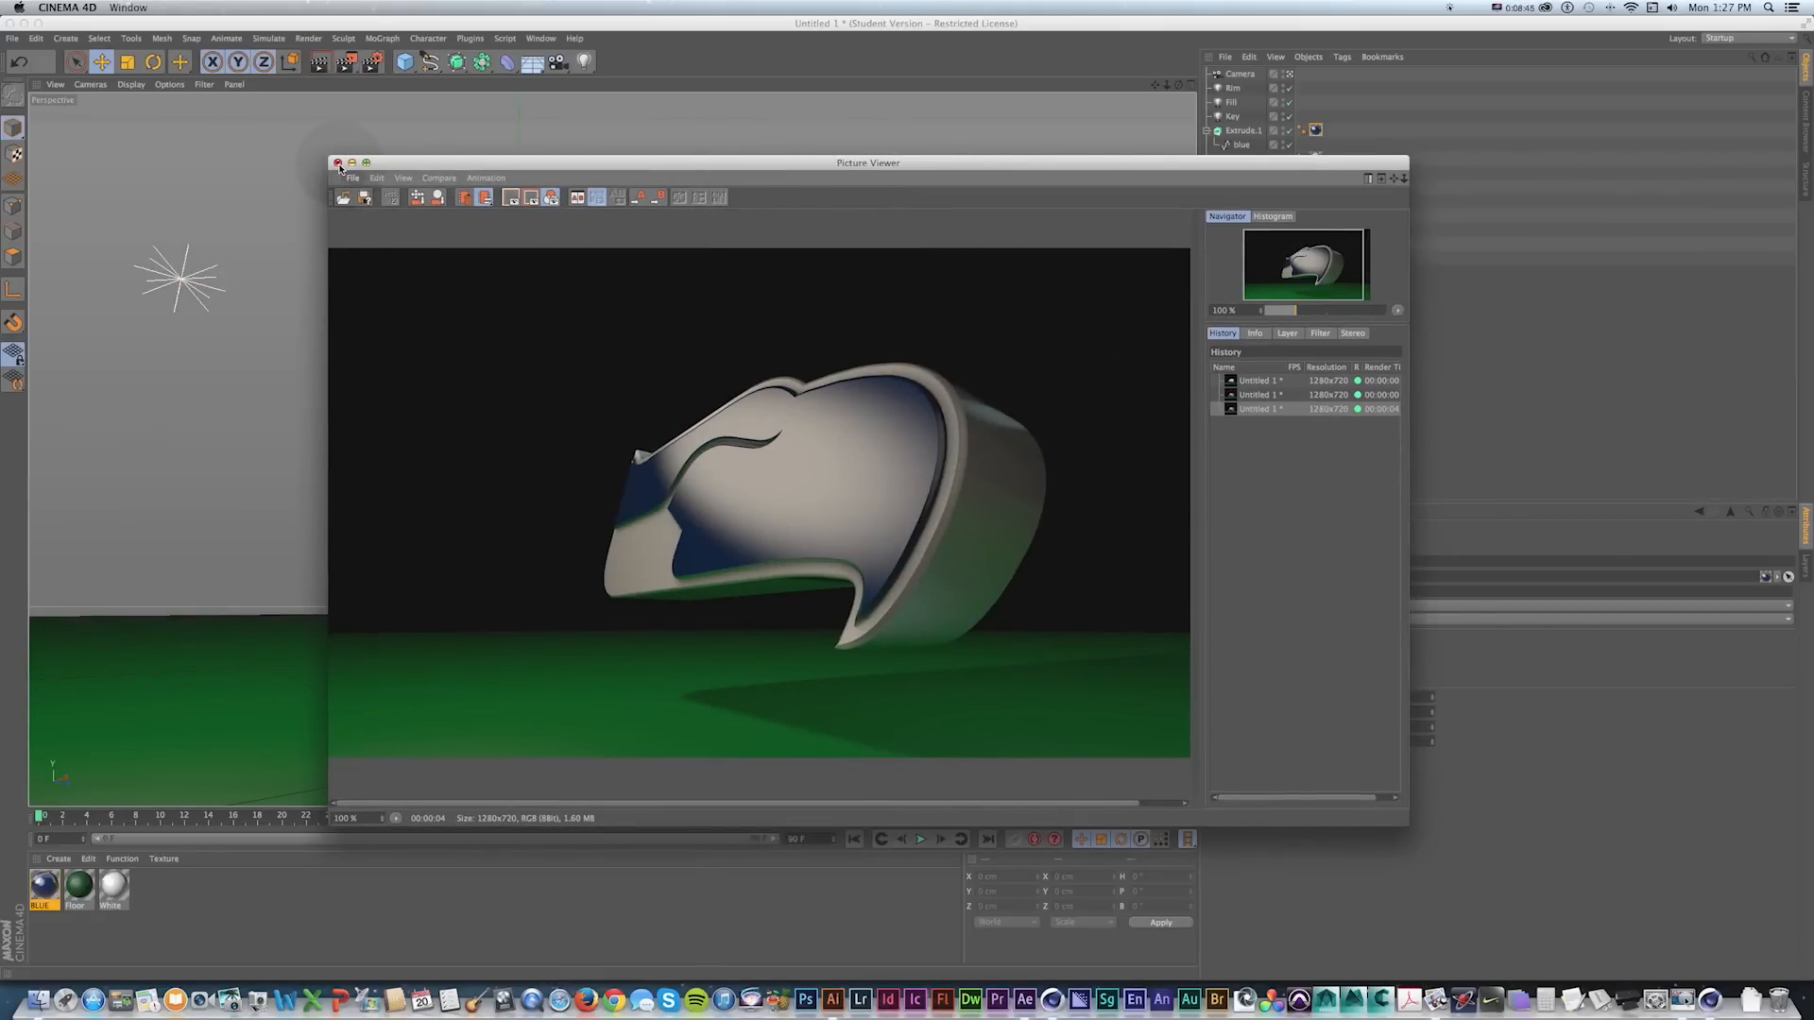
click(337, 162)
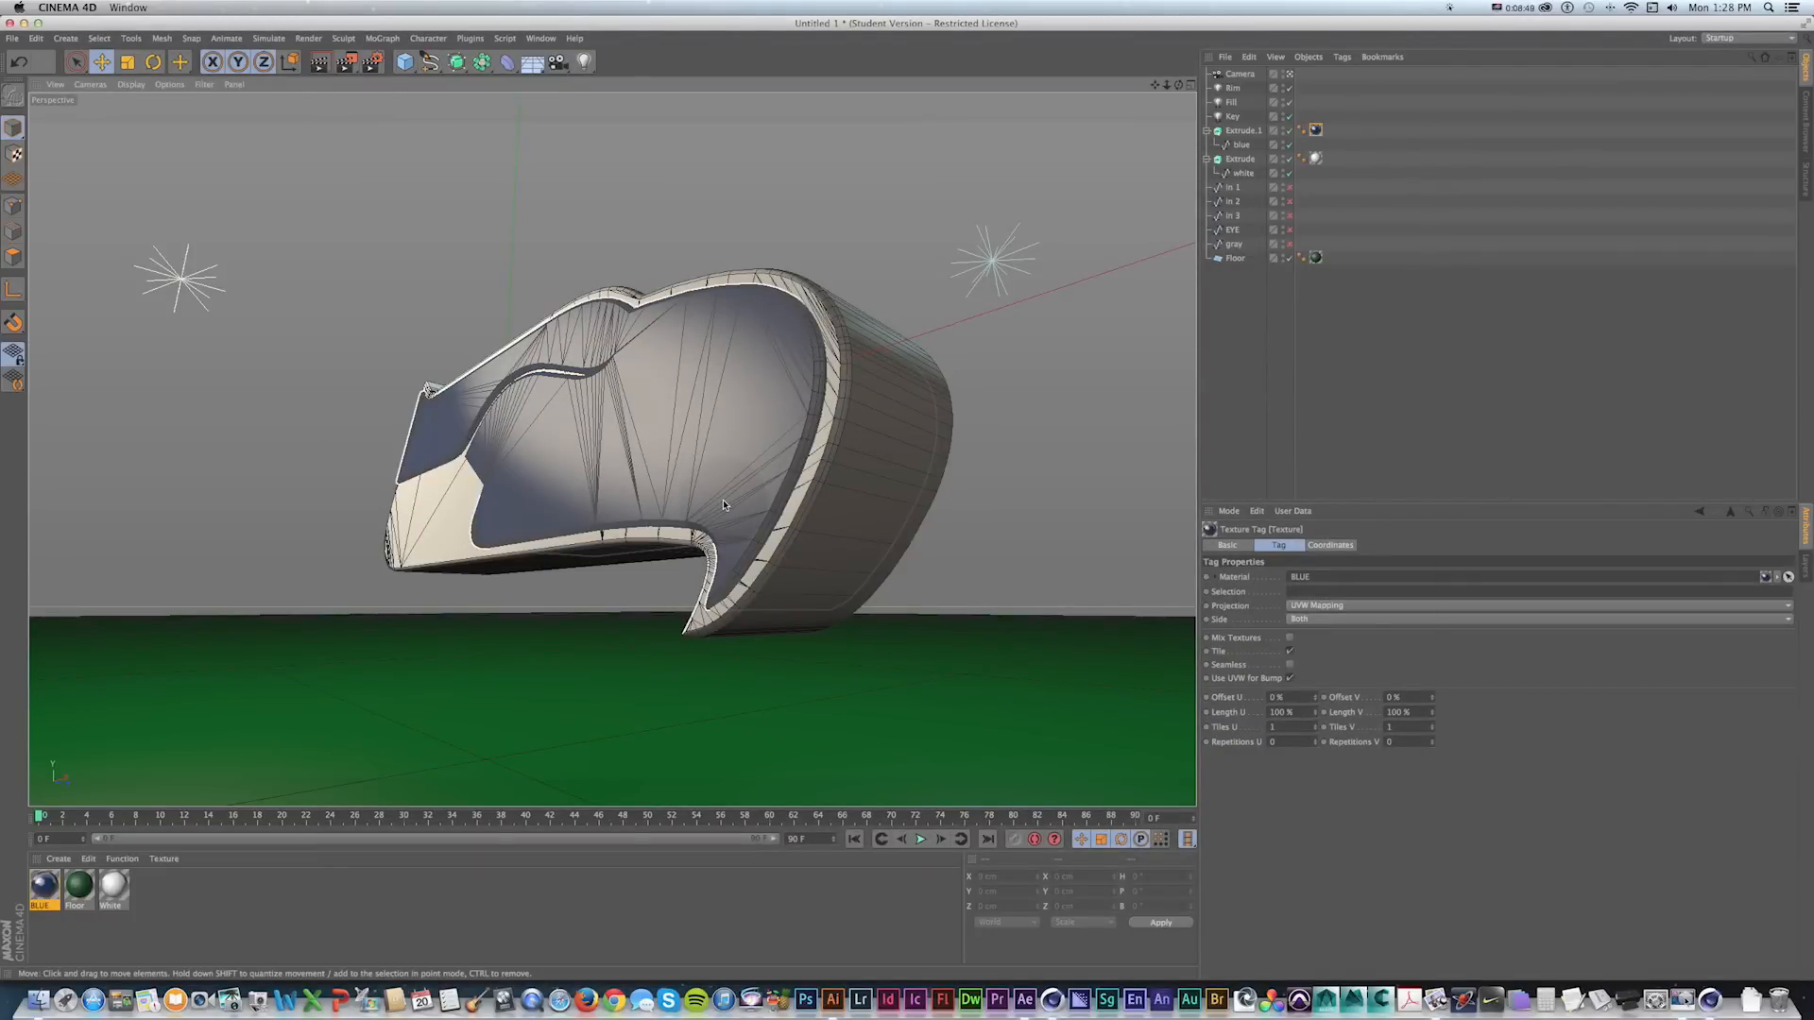
Leave the camera view to inspect the logo, lights and camera from outside, and return to the camera view.
click(1290, 76)
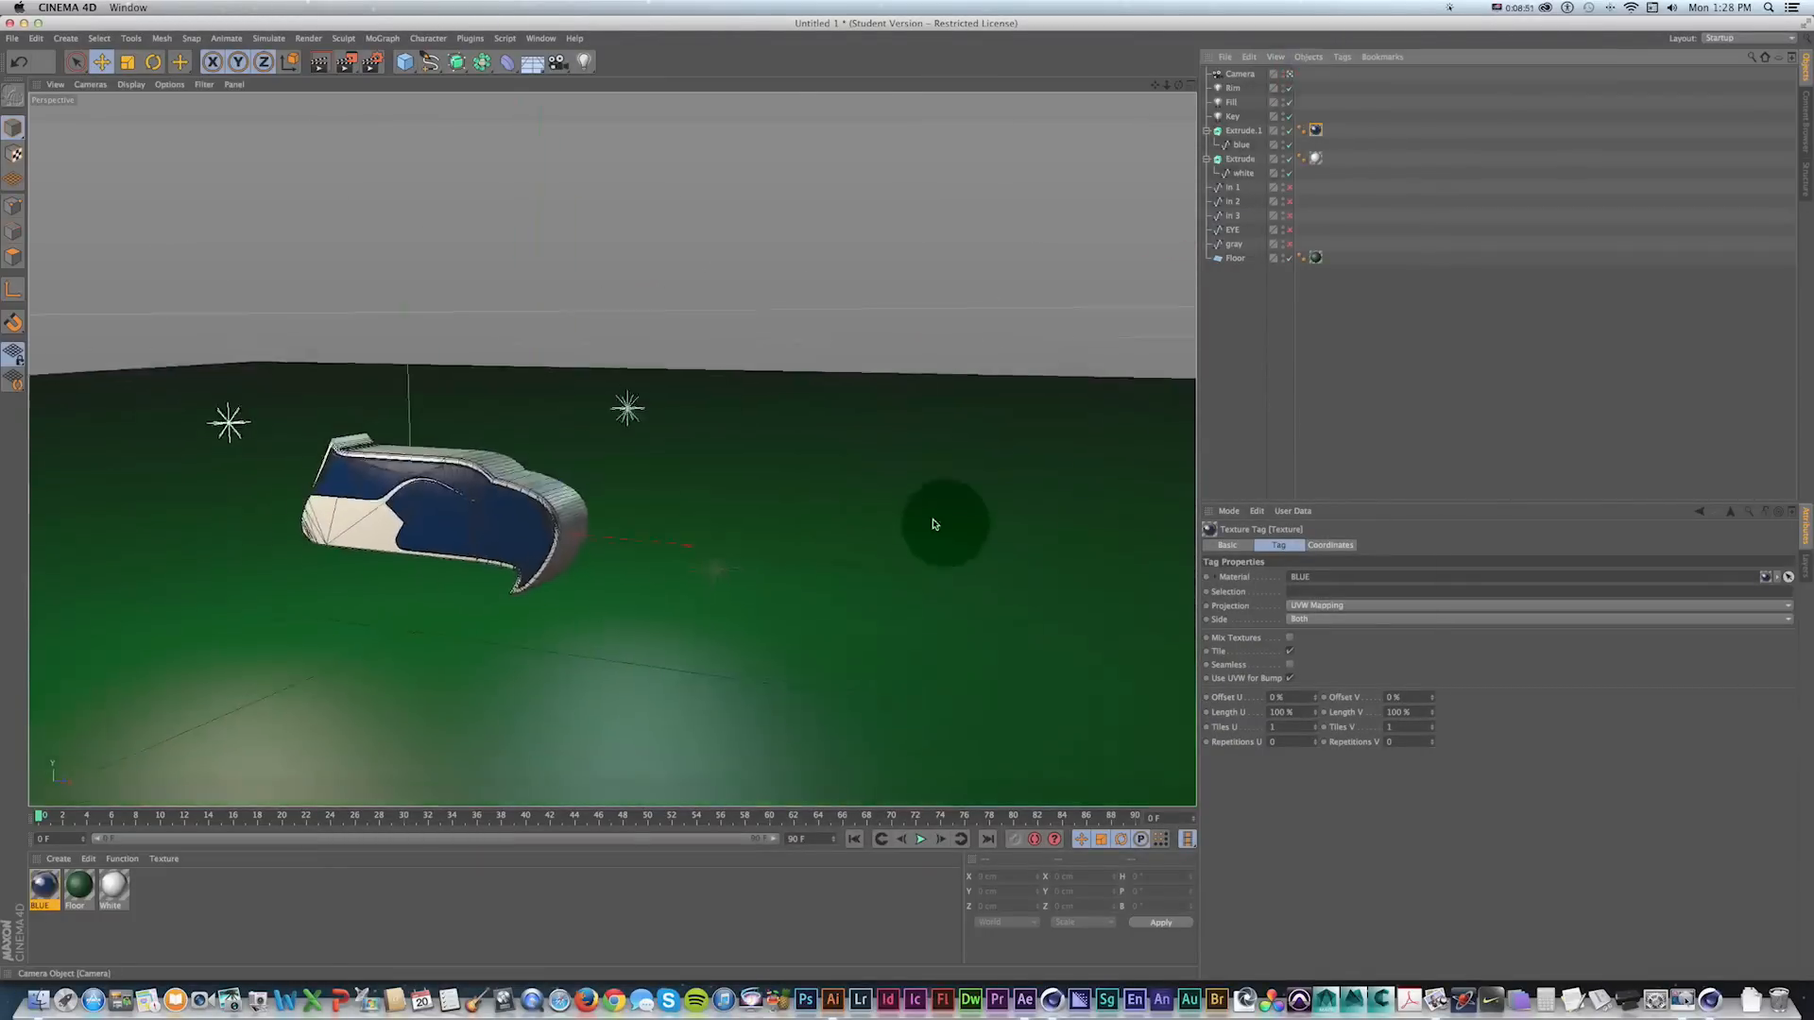
key(1)
drag(565, 470, 642, 463)
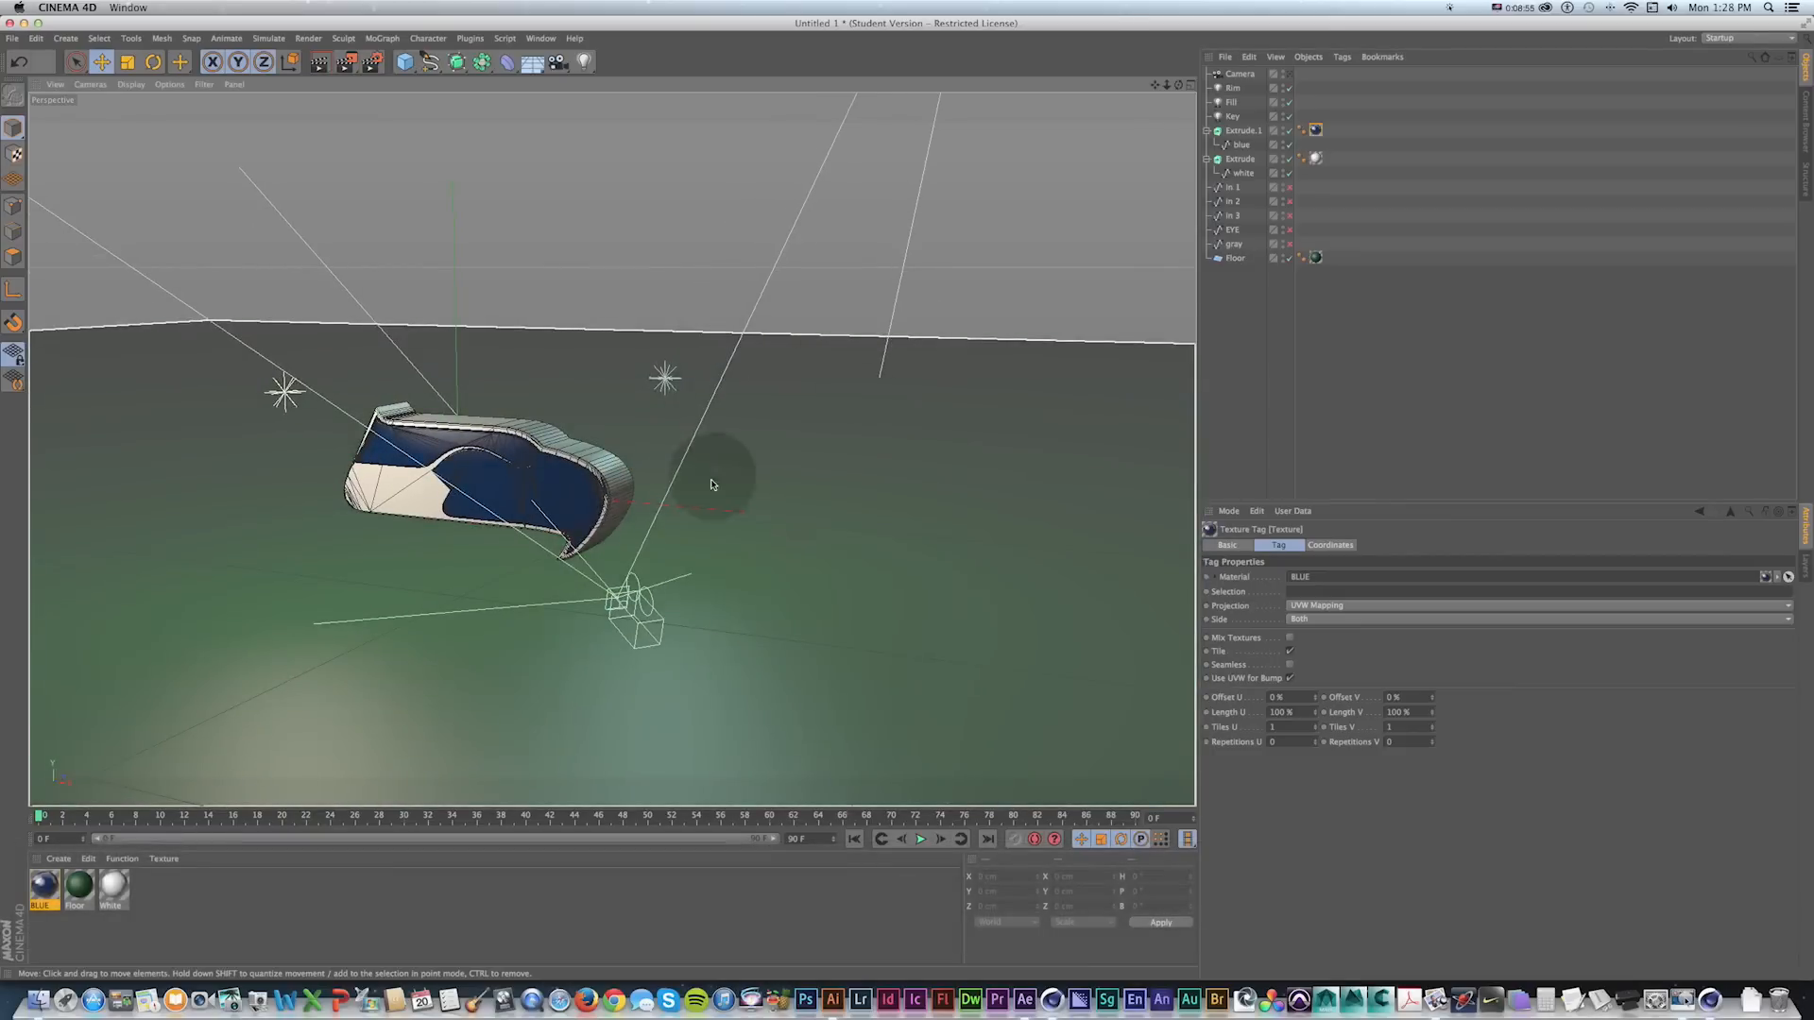
click(1290, 74)
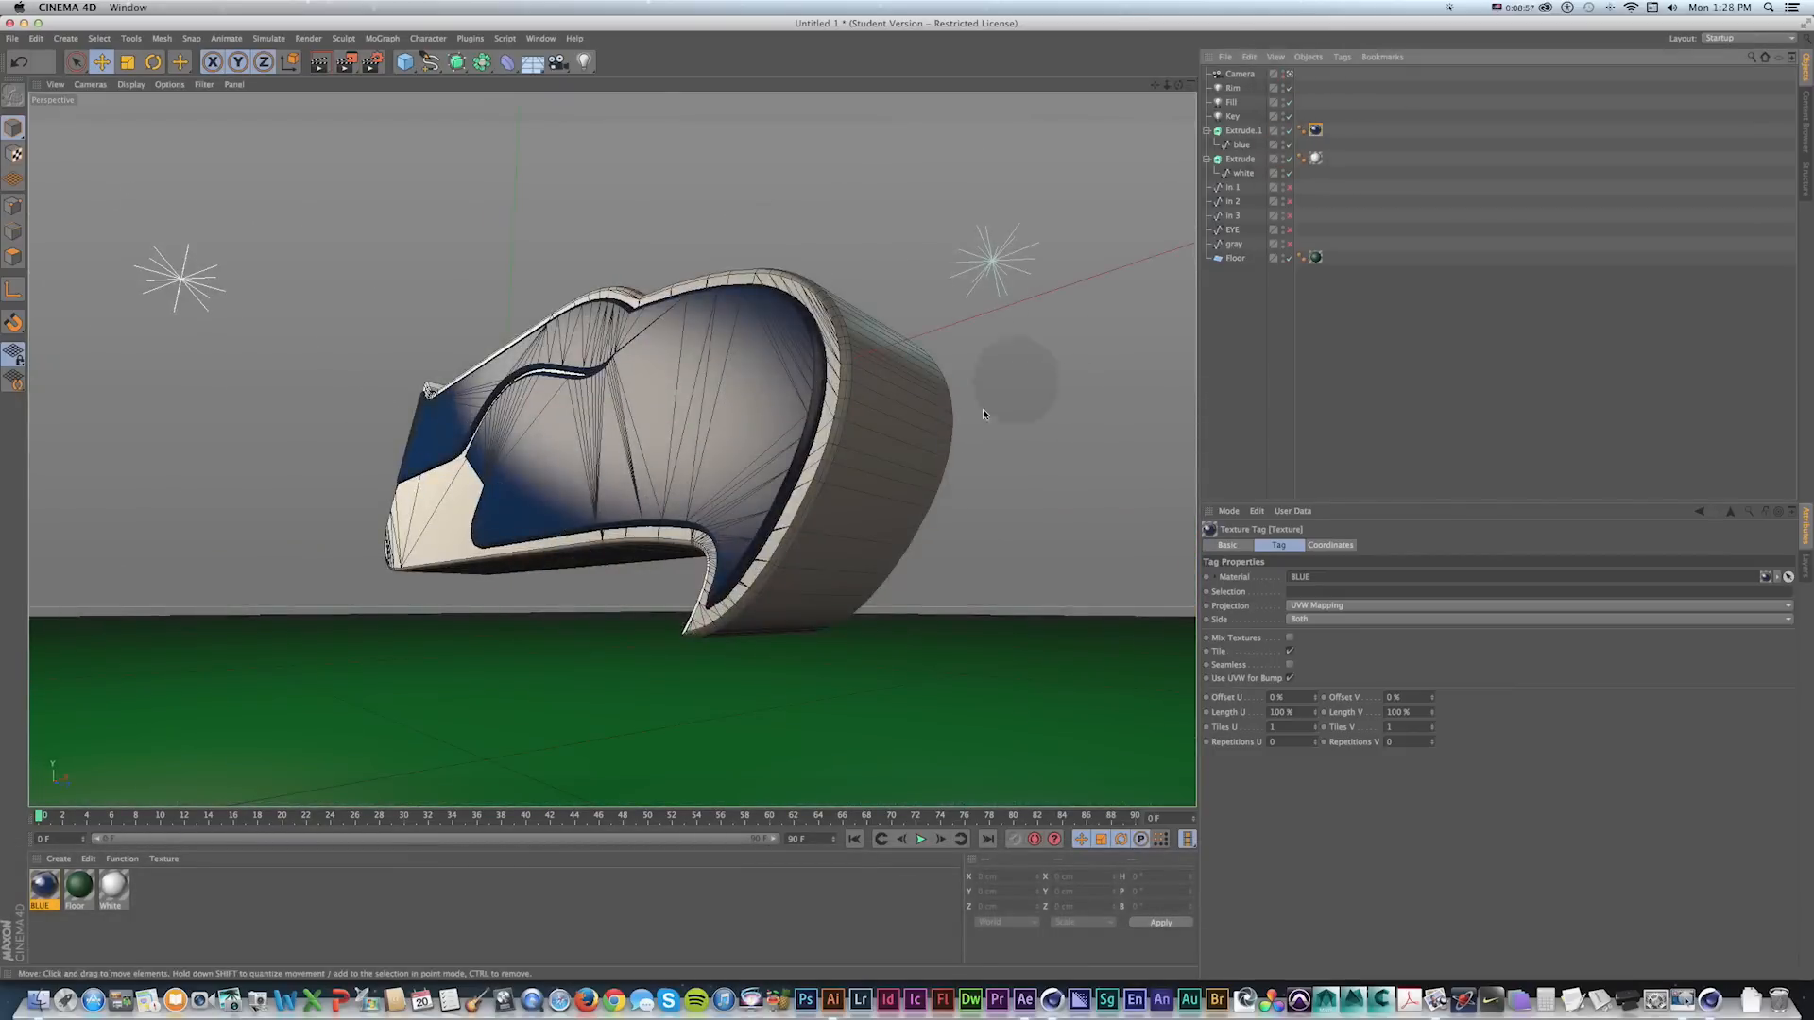
Enable the In 1, In 2 and In 3 splines and select the Extrude object containing the white spline.
click(1234, 189)
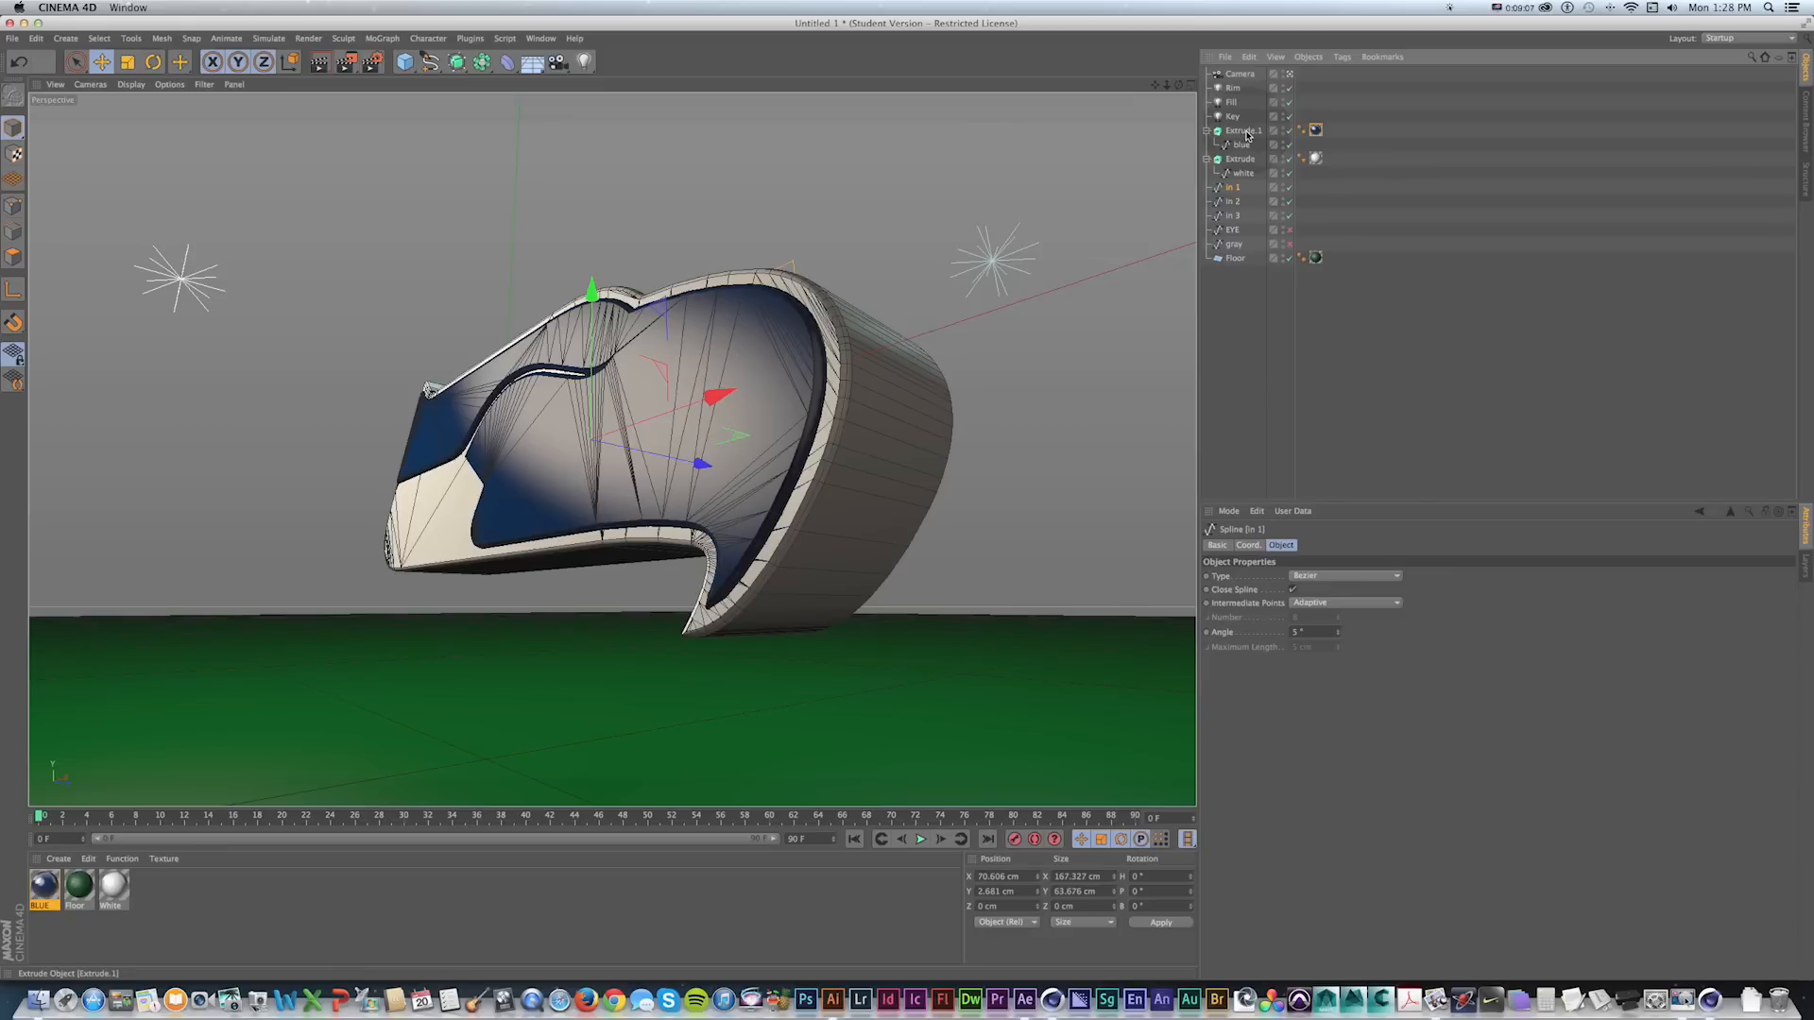
click(1239, 160)
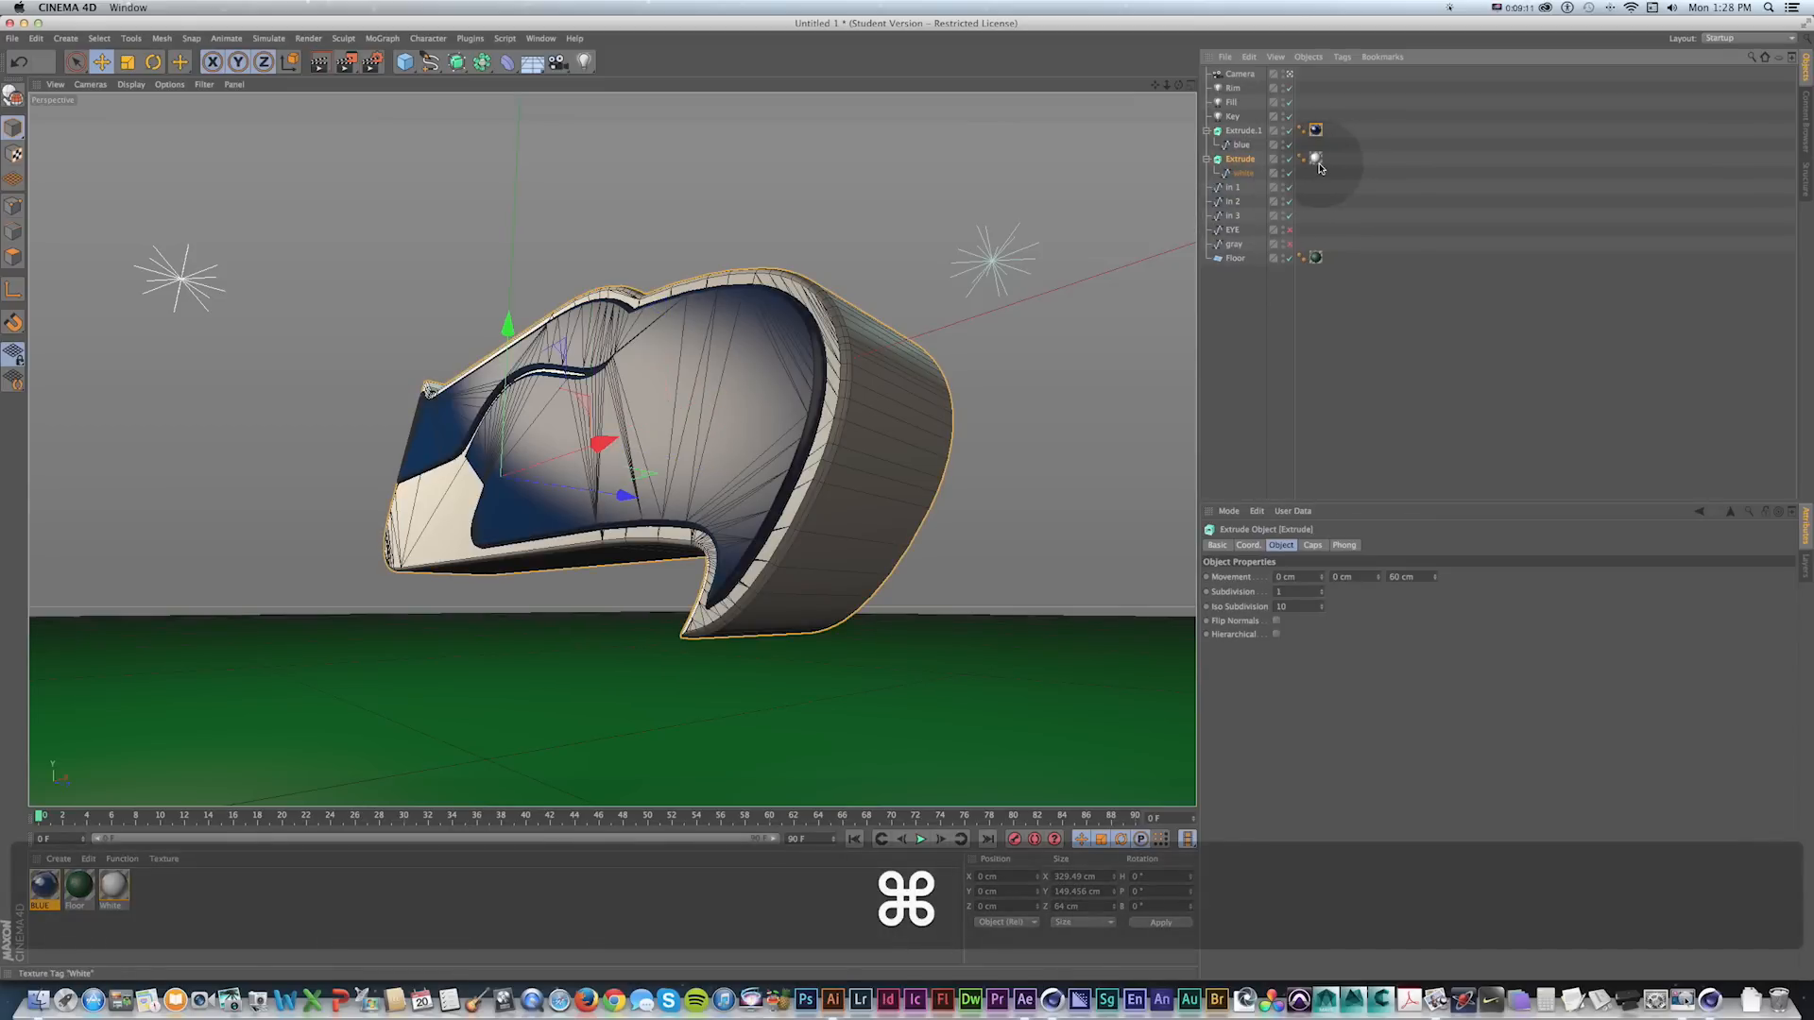
Paste a copy of the white Extrude object above Extrude.1 and delete the white spline inside it.
key(cmd+v)
drag(1243, 73, 1239, 151)
click(1243, 145)
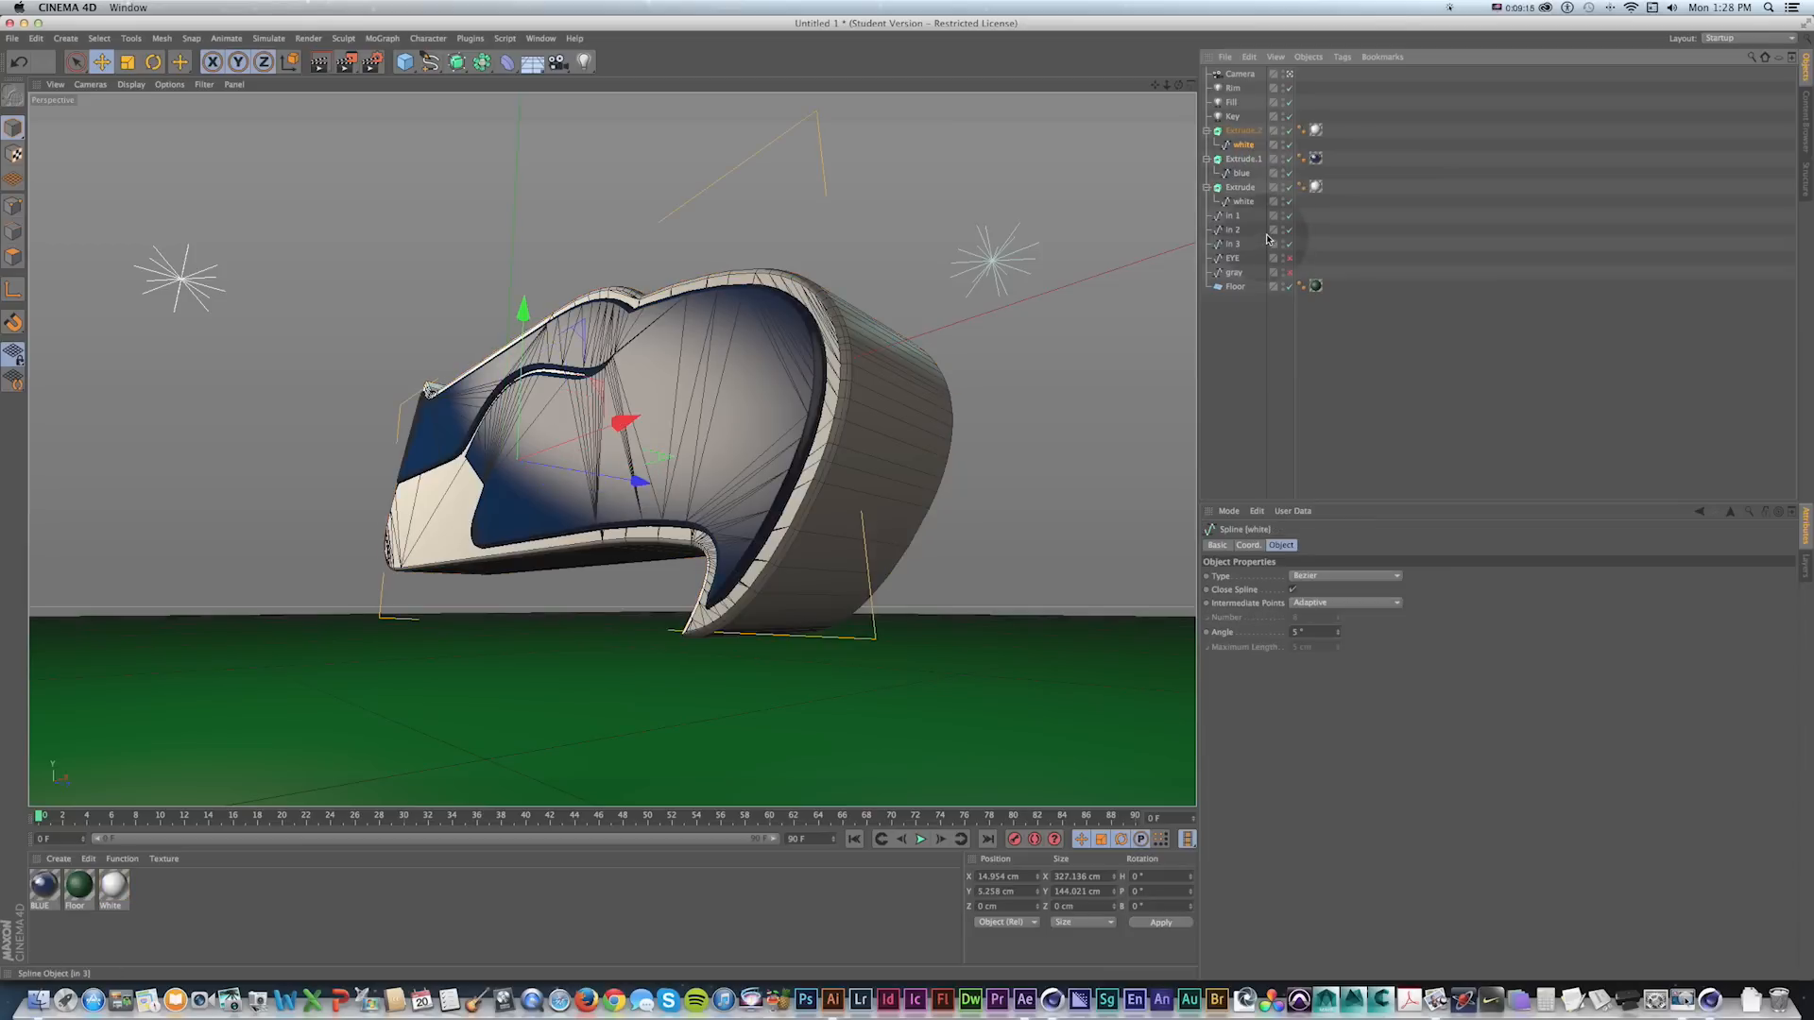
key(Delete)
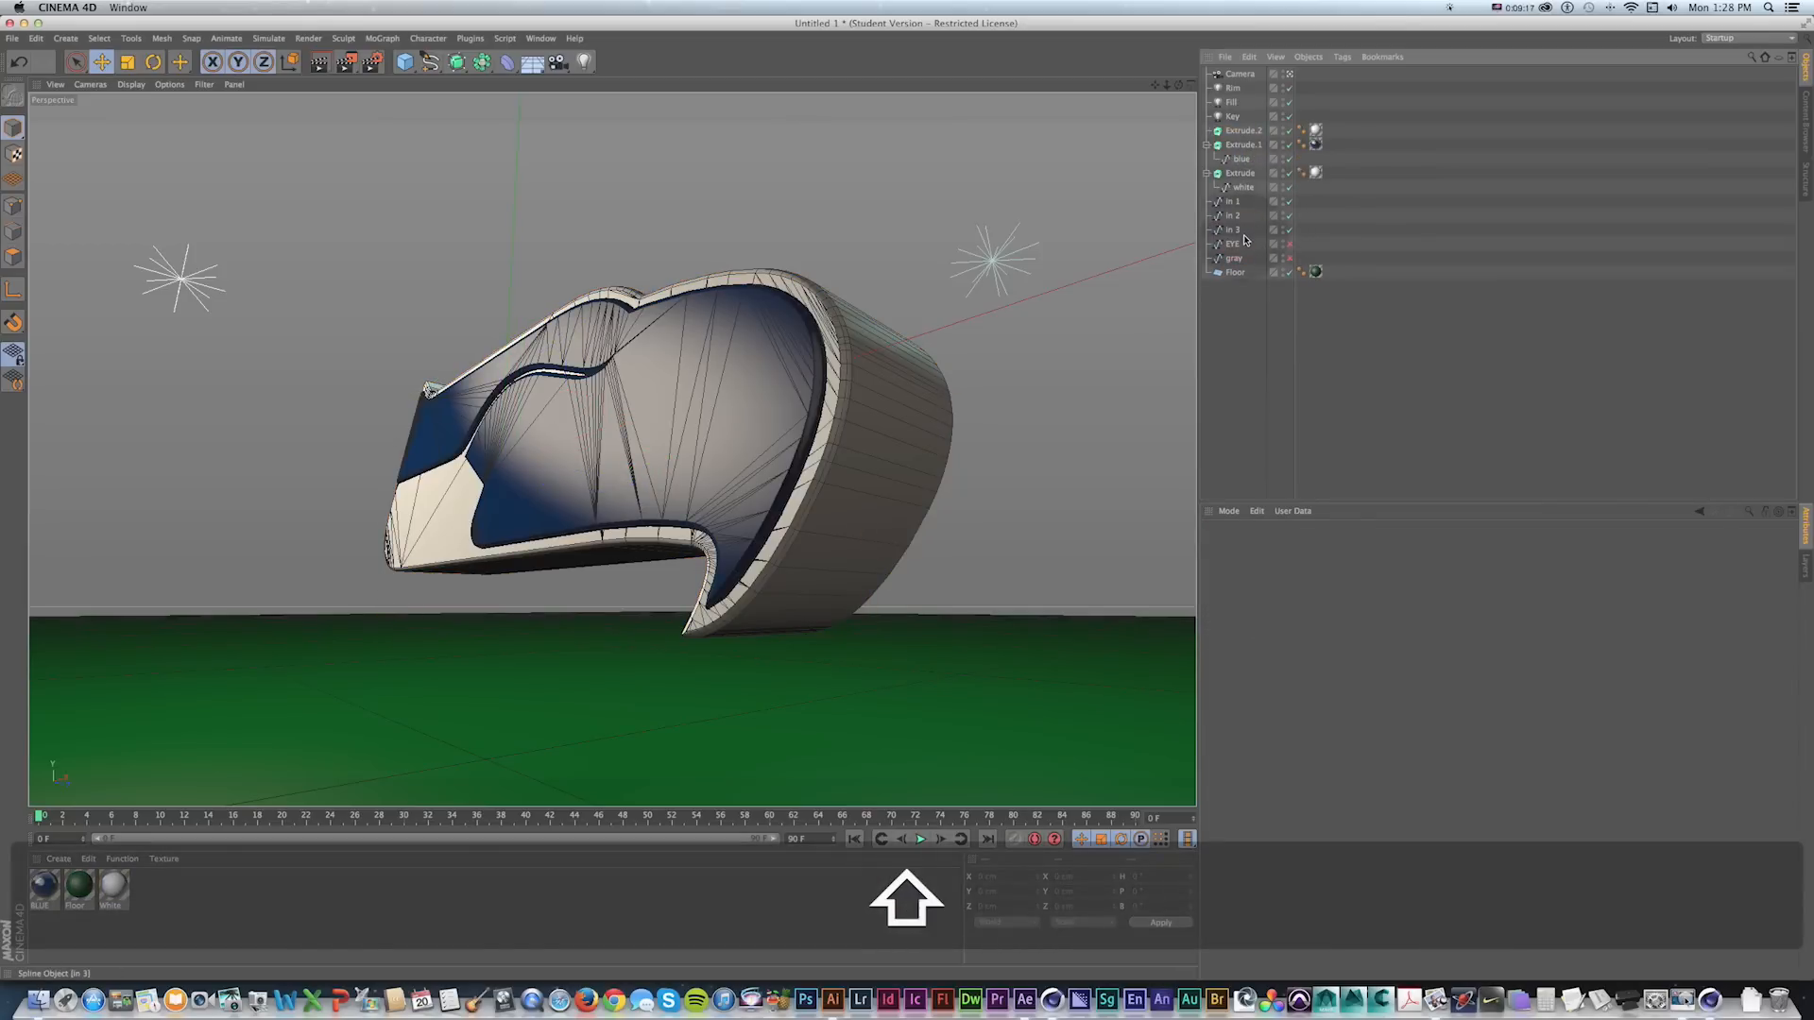
Nest the in 1, in 2 and in 3 splines inside Extrude.2.
shift+click(1243, 229)
shift+click(1234, 201)
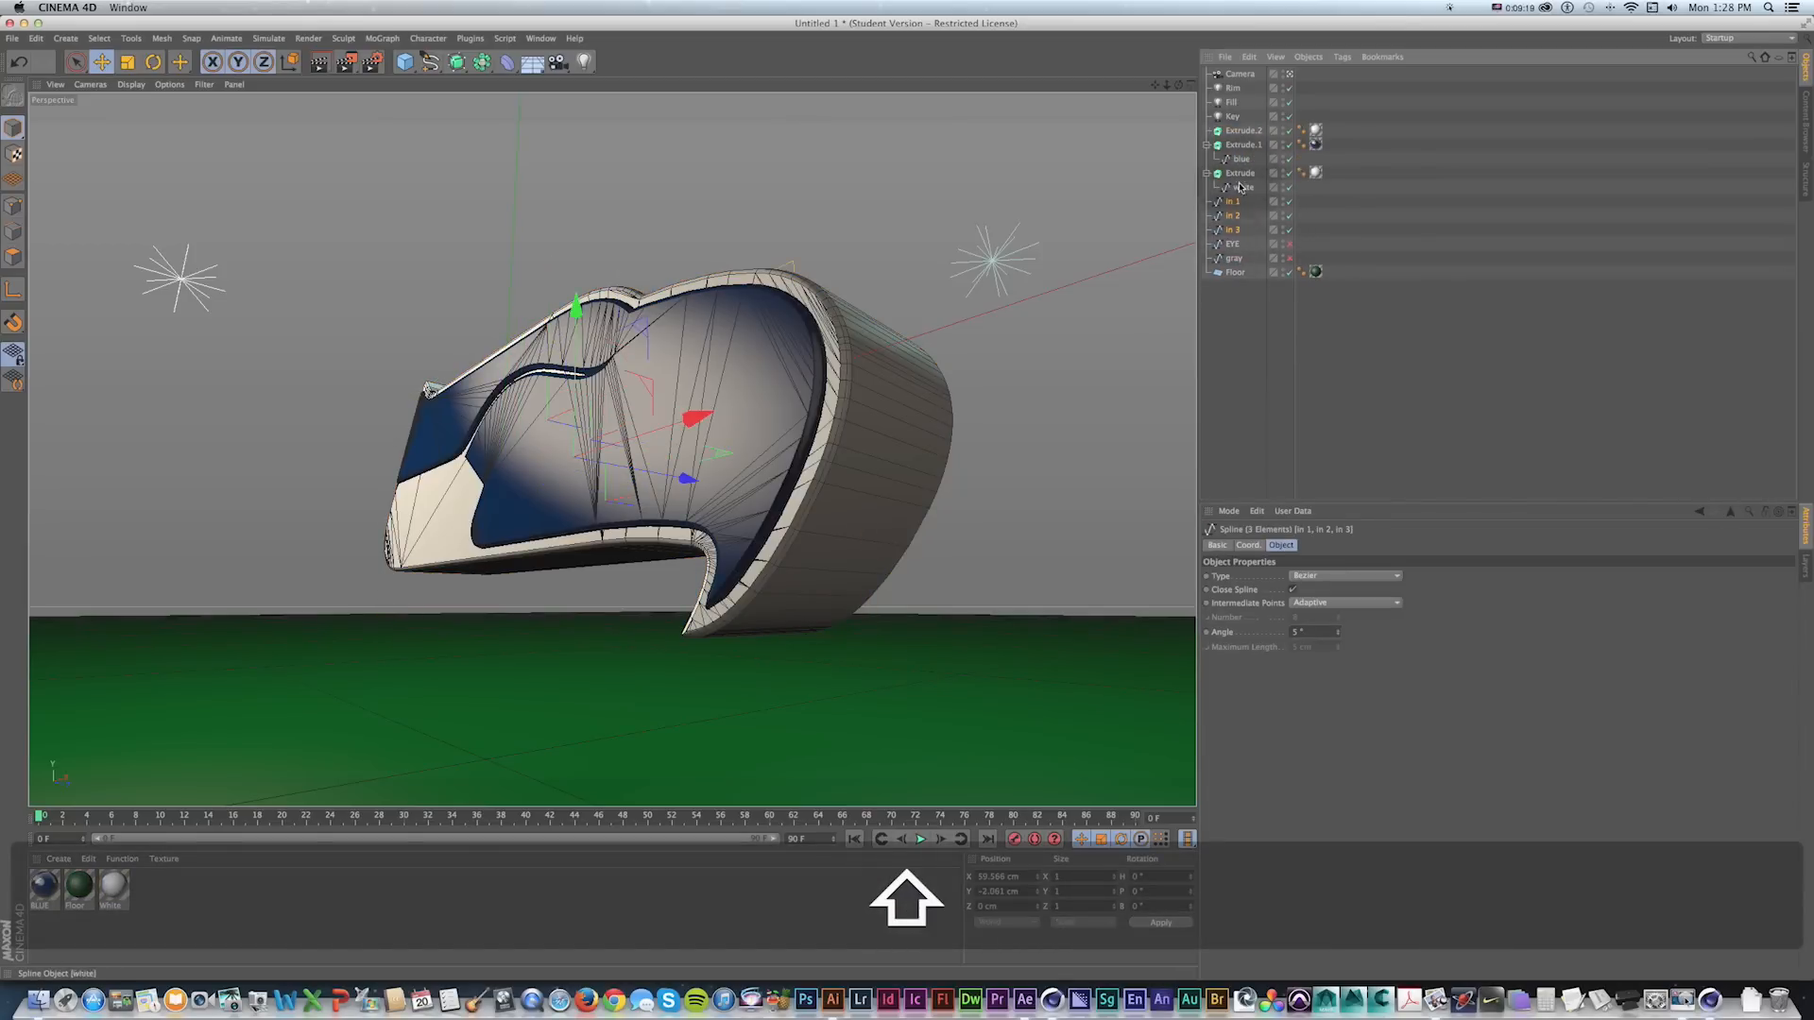
drag(1234, 203, 1243, 135)
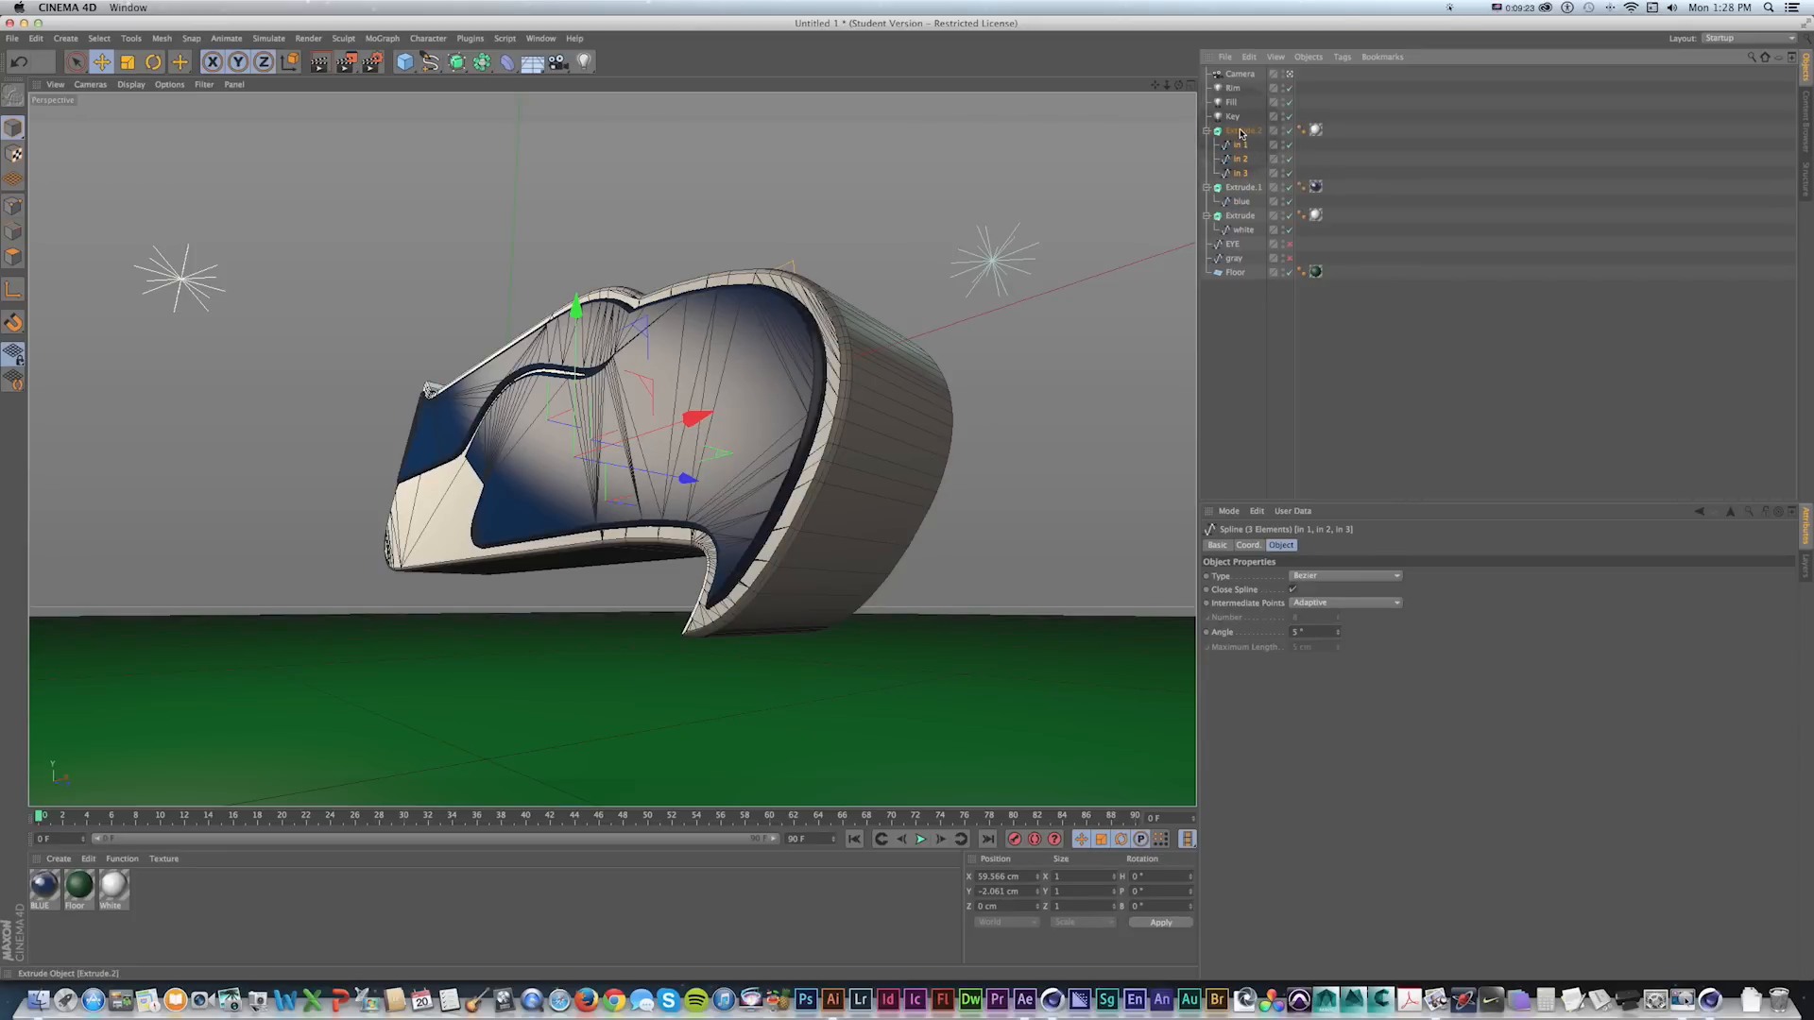
Set Extrude.2's Z movement to 70 cm and shift the object forward to about -4.3 cm in Z.
click(1240, 131)
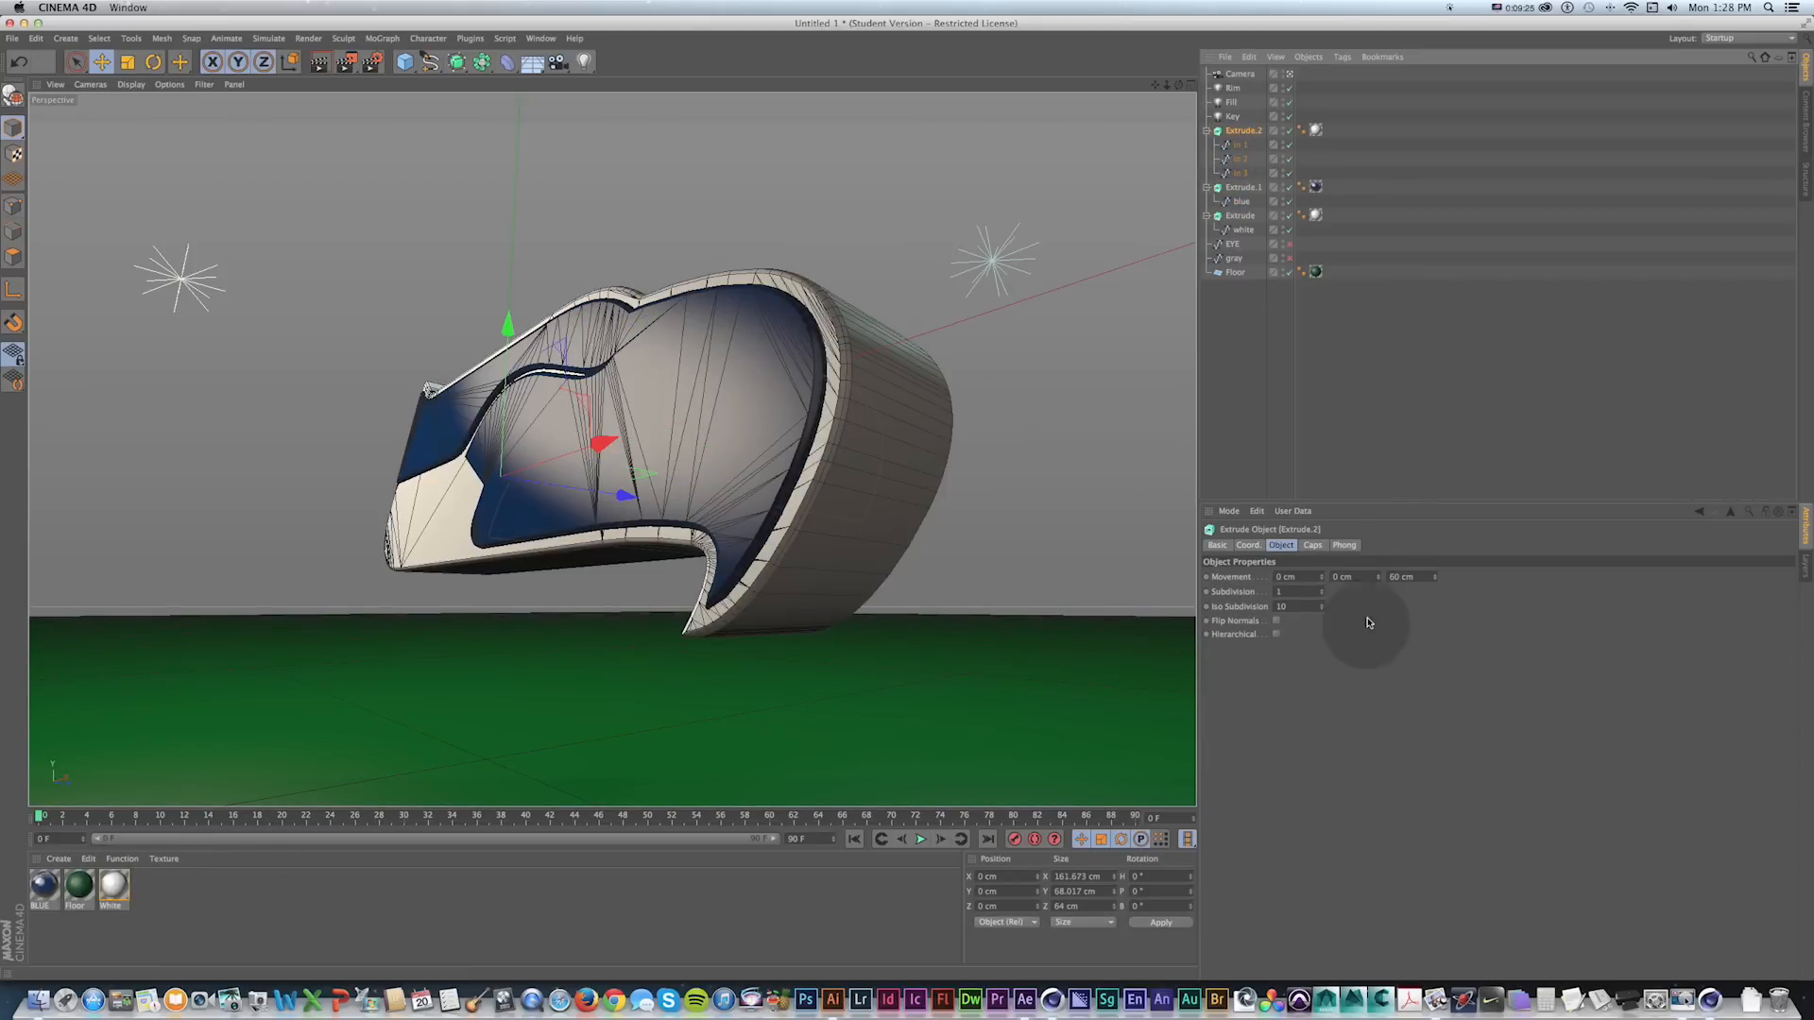
double_click(1403, 577)
text(70)
key(Return)
drag(586, 496, 563, 481)
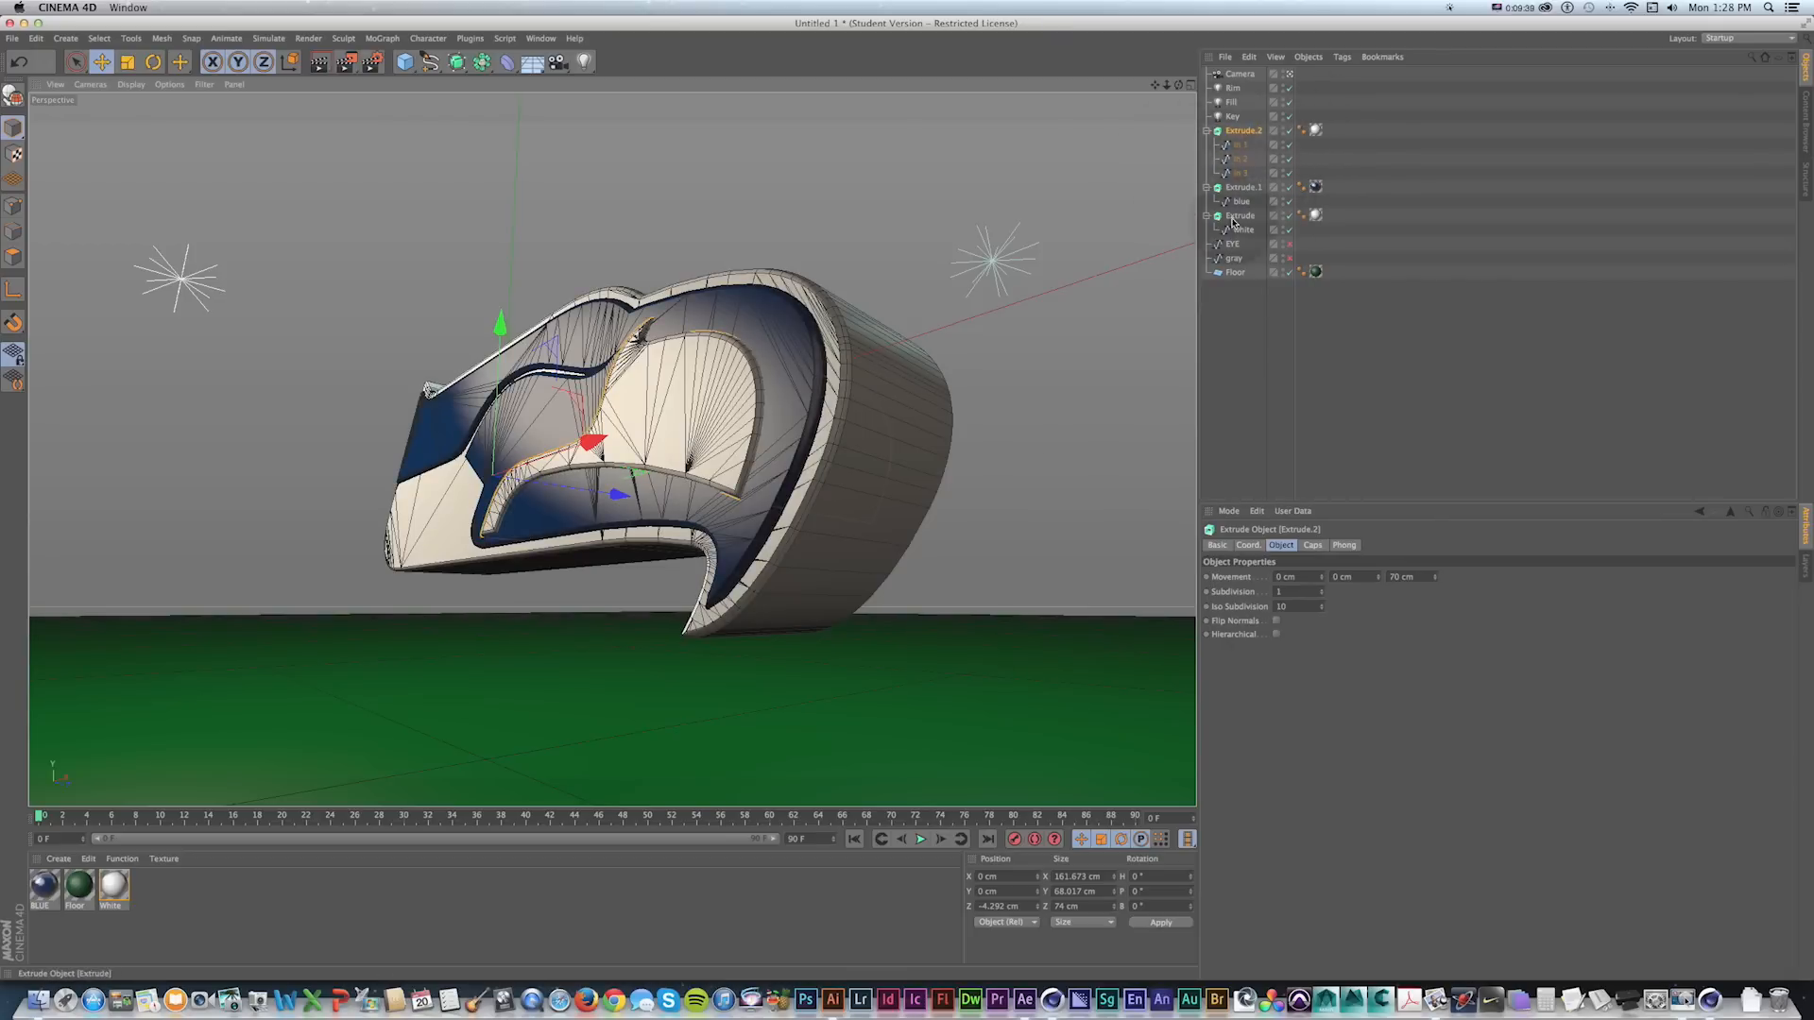
Move the in 1, in 2 and in 3 splines out of Extrude.2 to the end of the object list and disable all extrudes.
click(1243, 146)
shift+click(1239, 173)
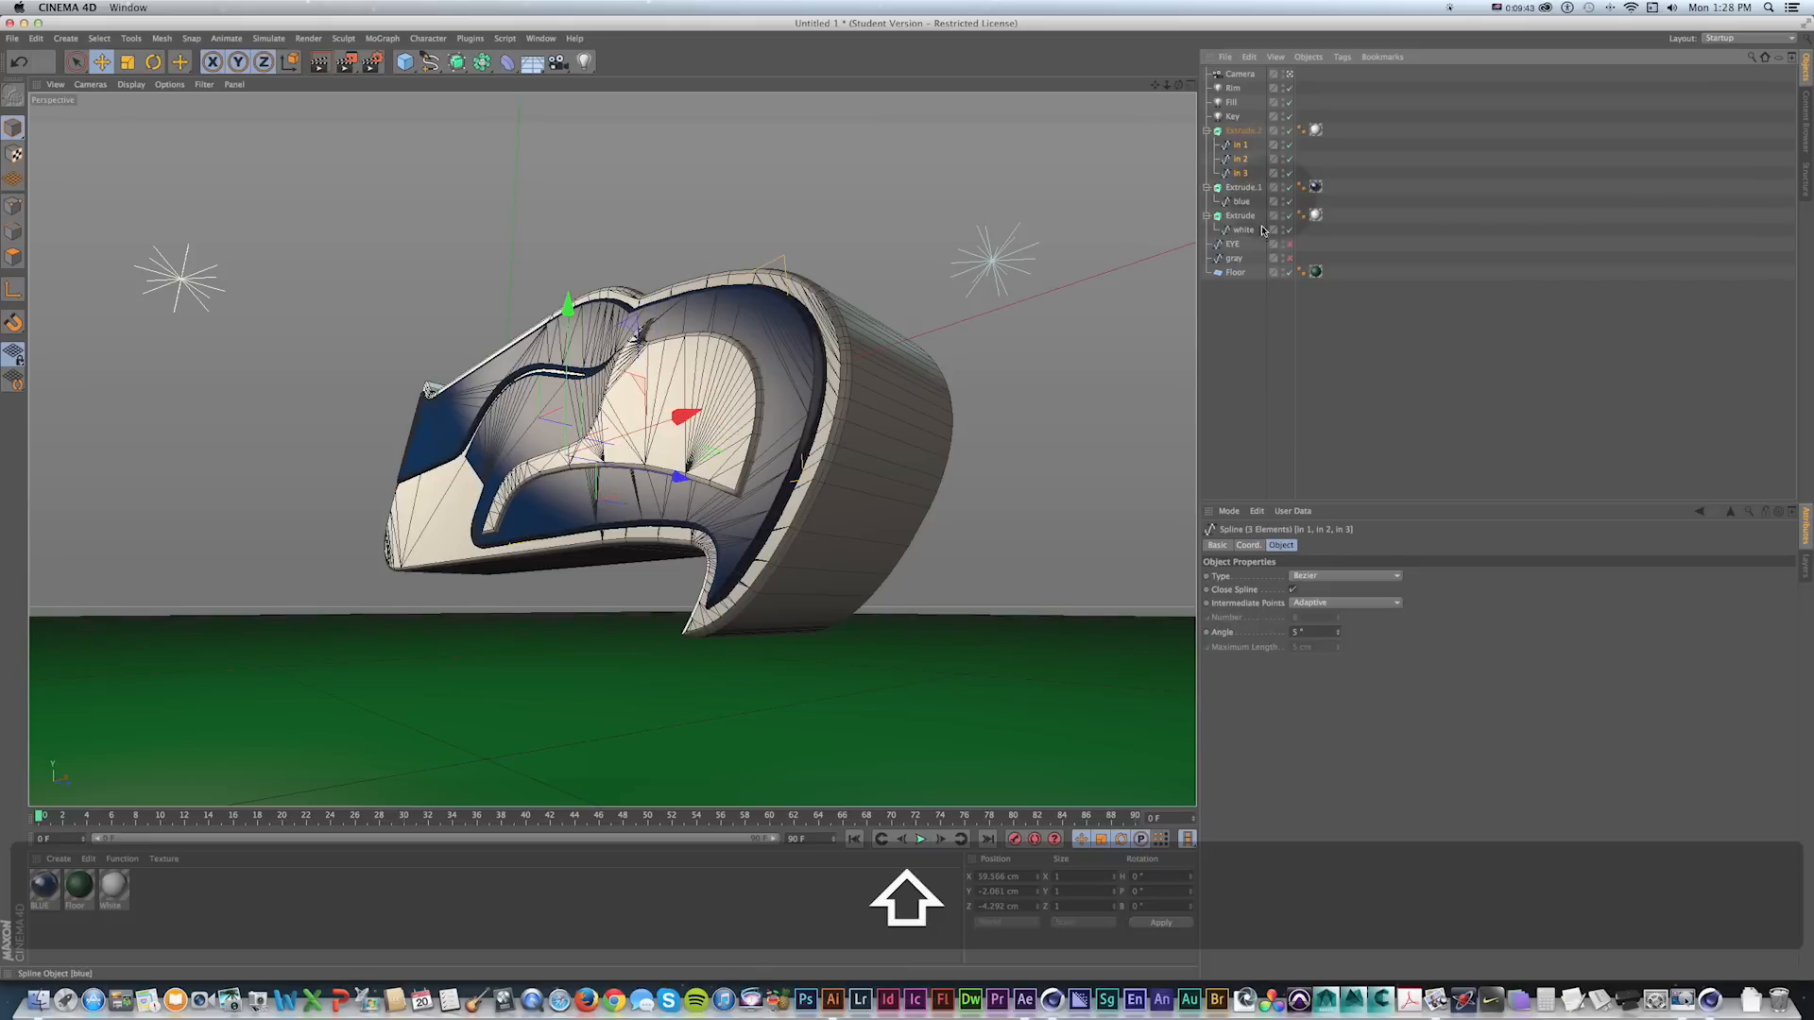
drag(1245, 187, 1233, 345)
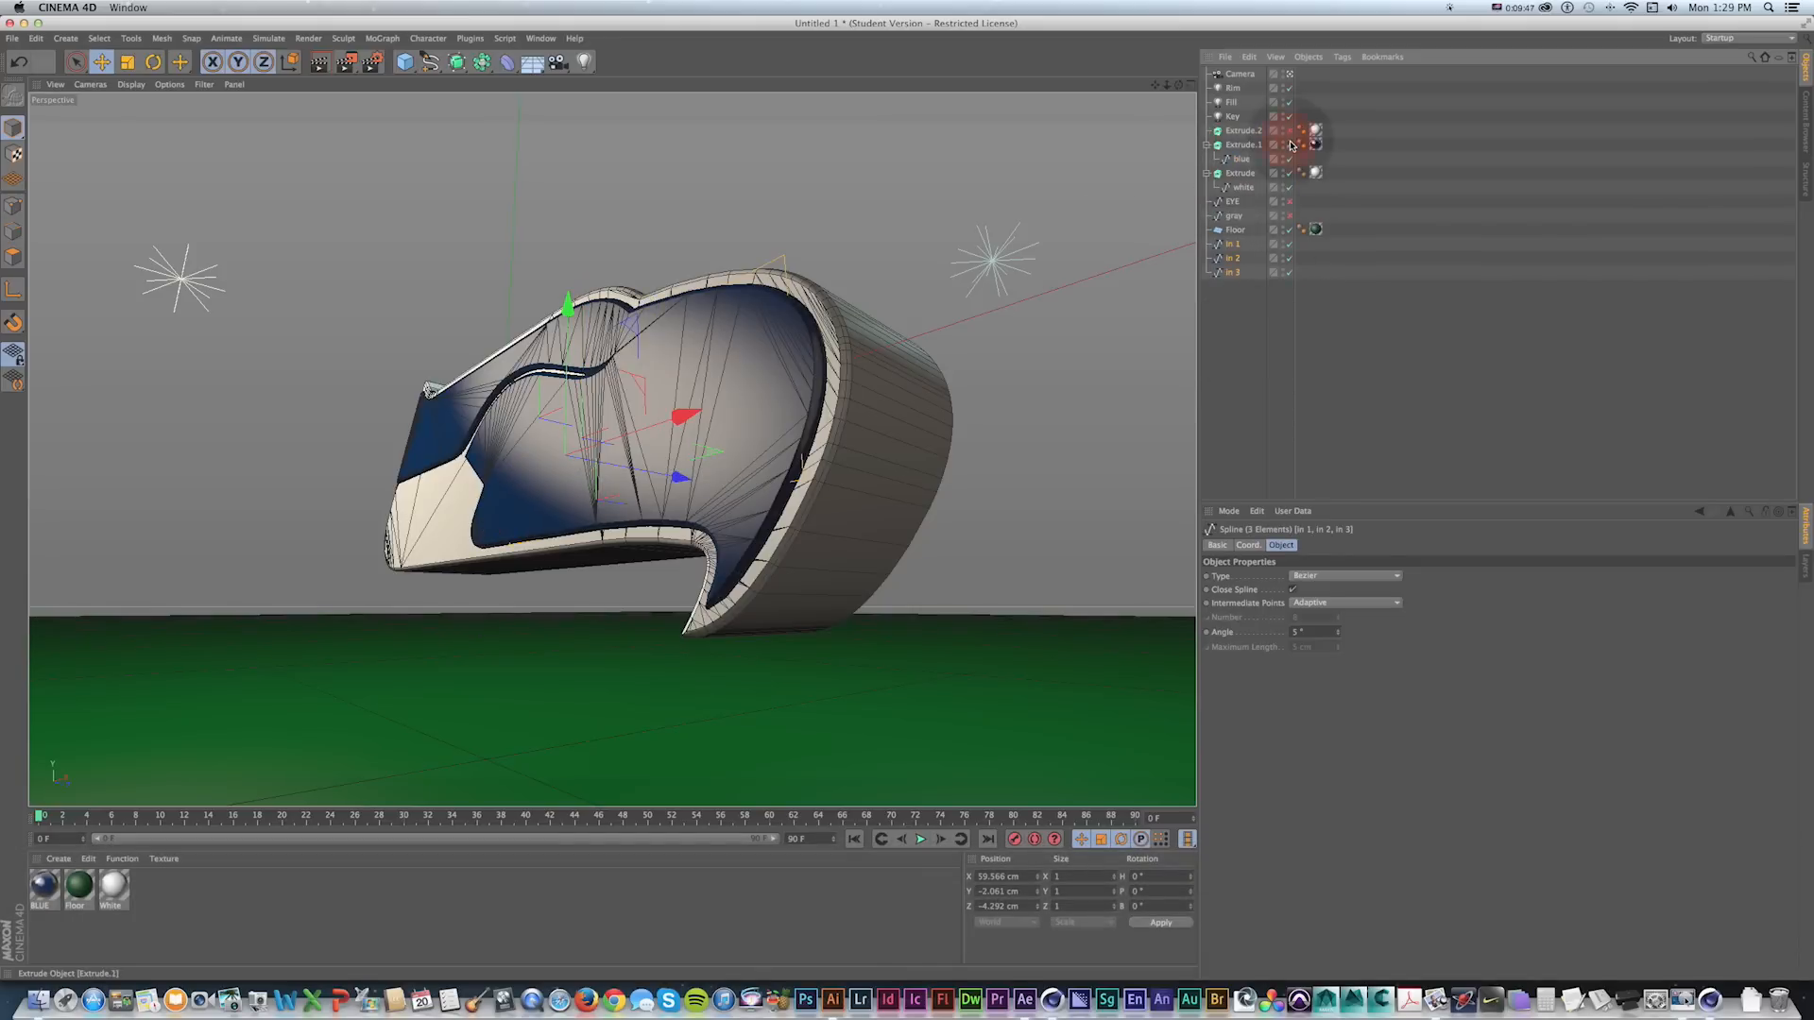
click(1289, 145)
click(1290, 173)
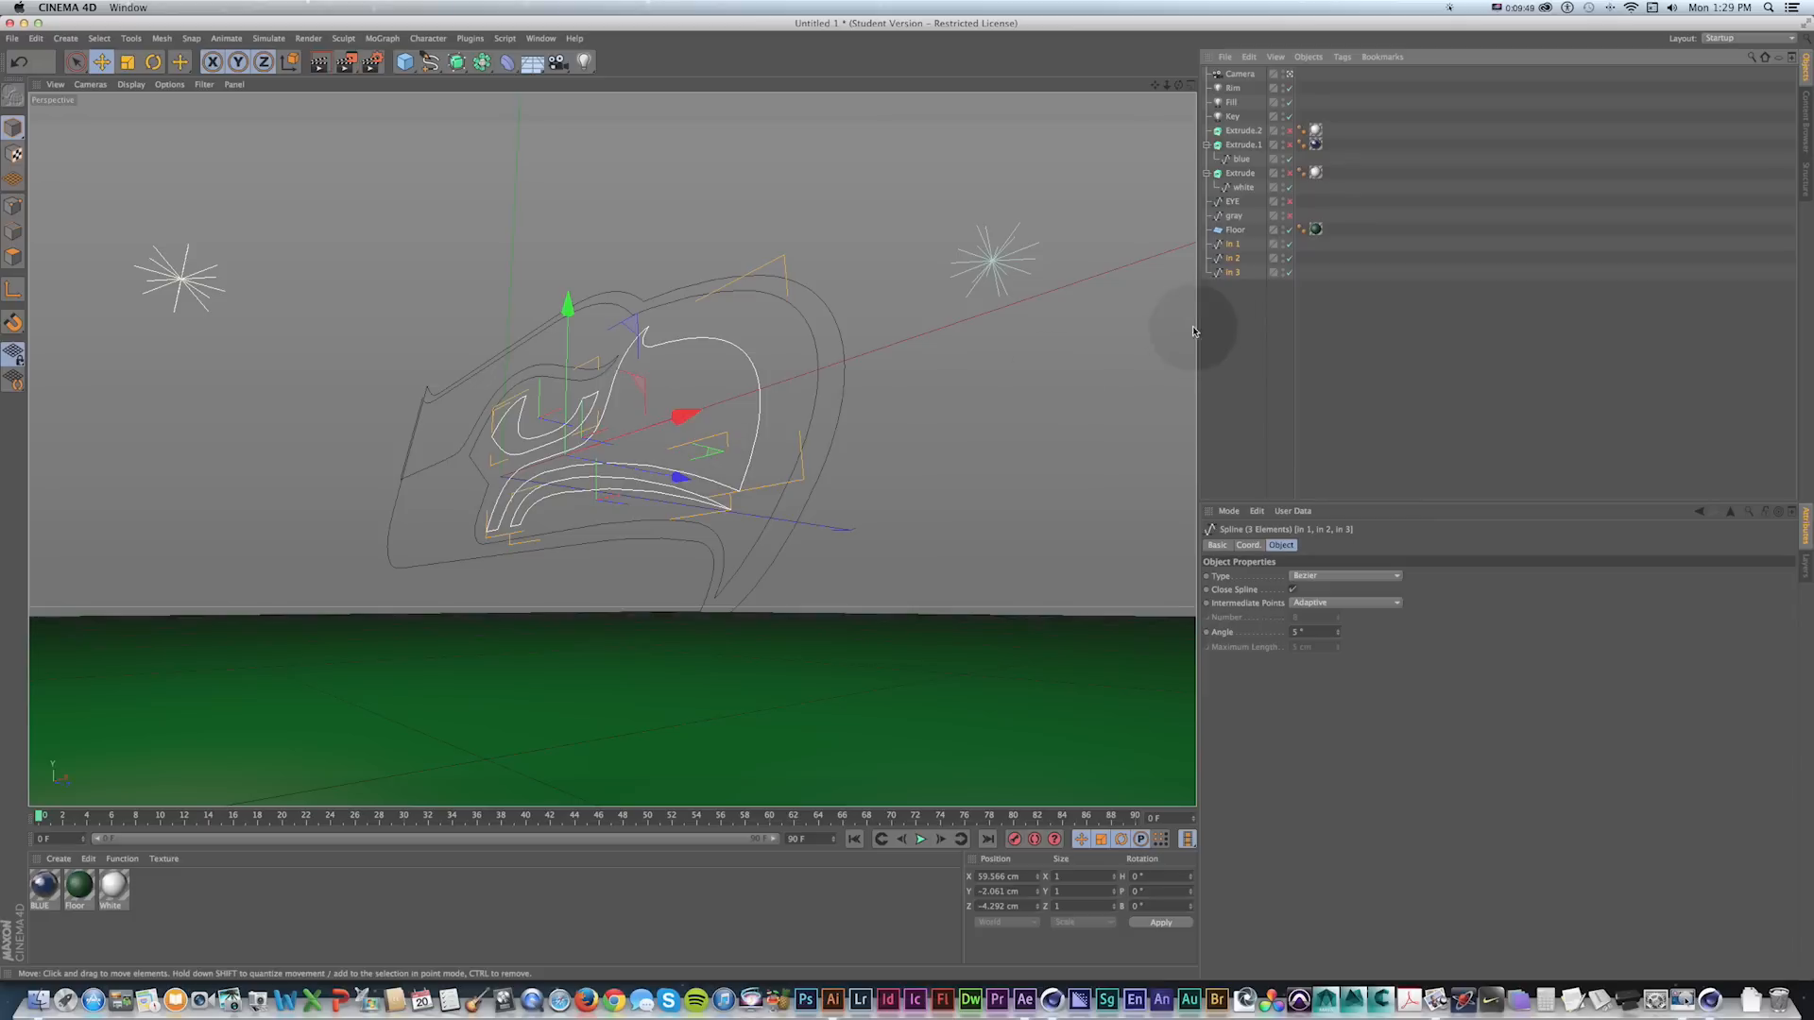
click(1288, 215)
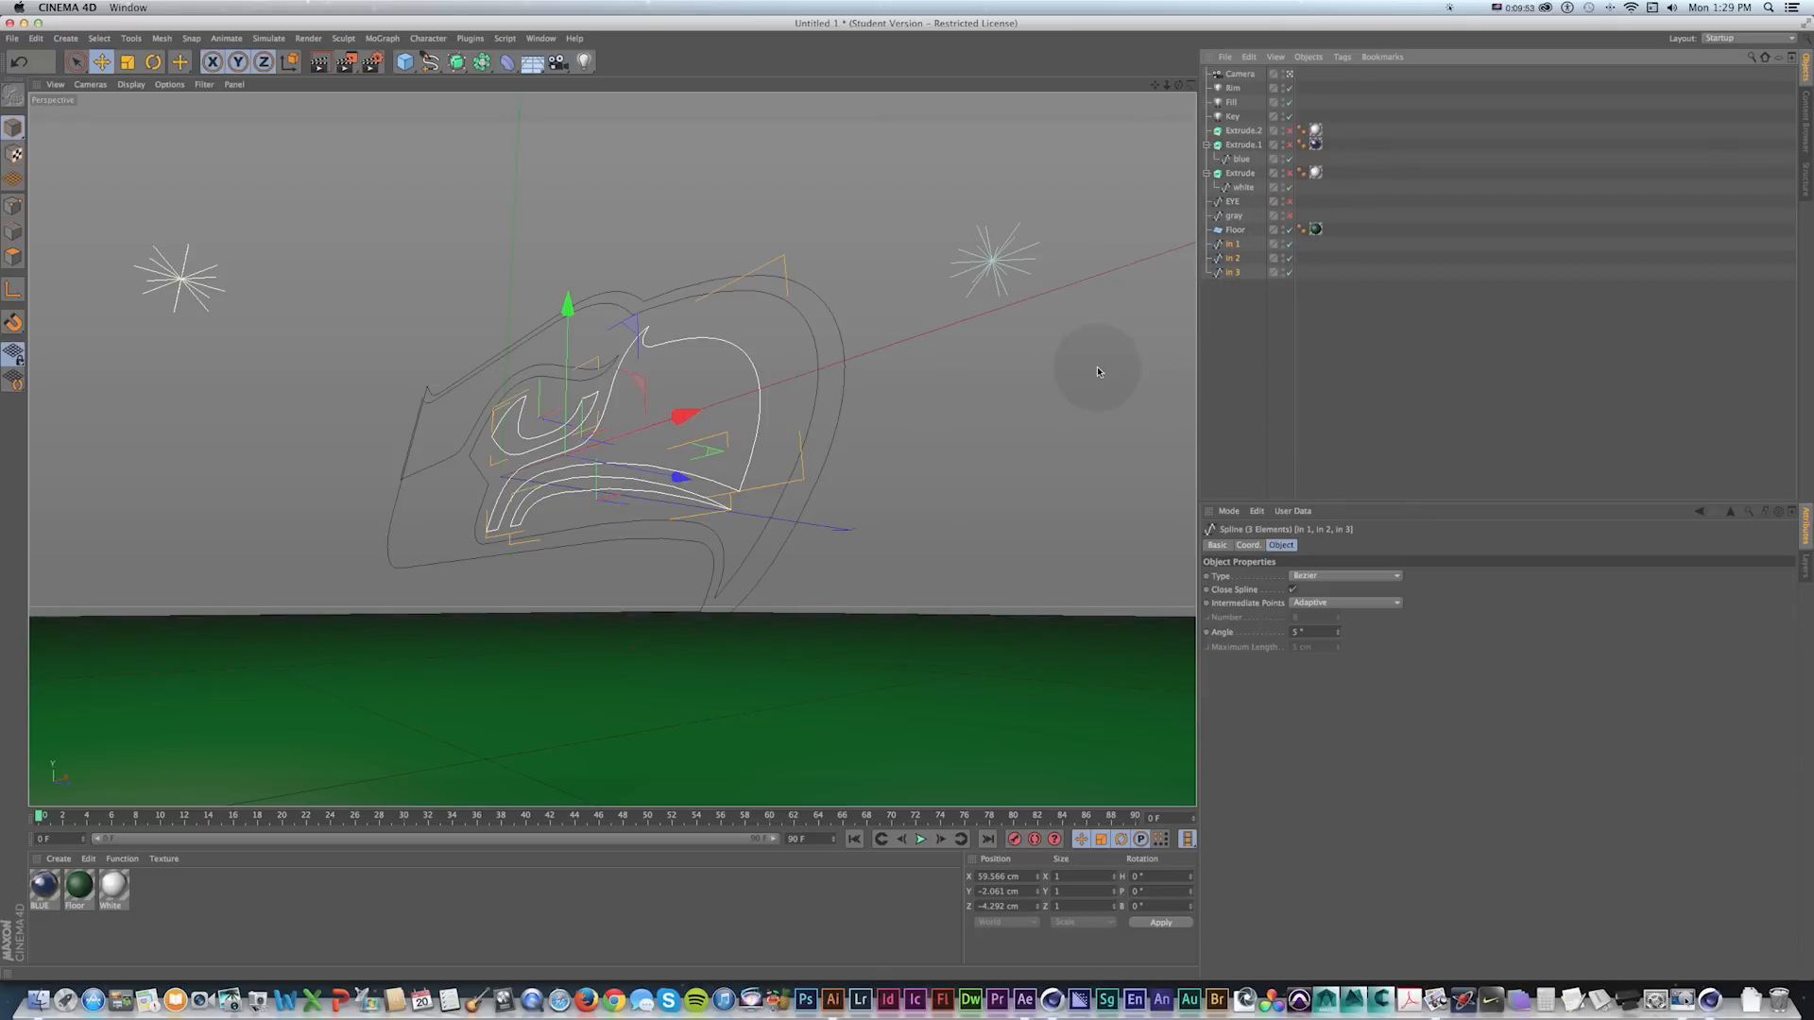
Add a Connect object containing the in 1, in 2 and in 3 splines and convert it into a single editable spline.
click(482, 62)
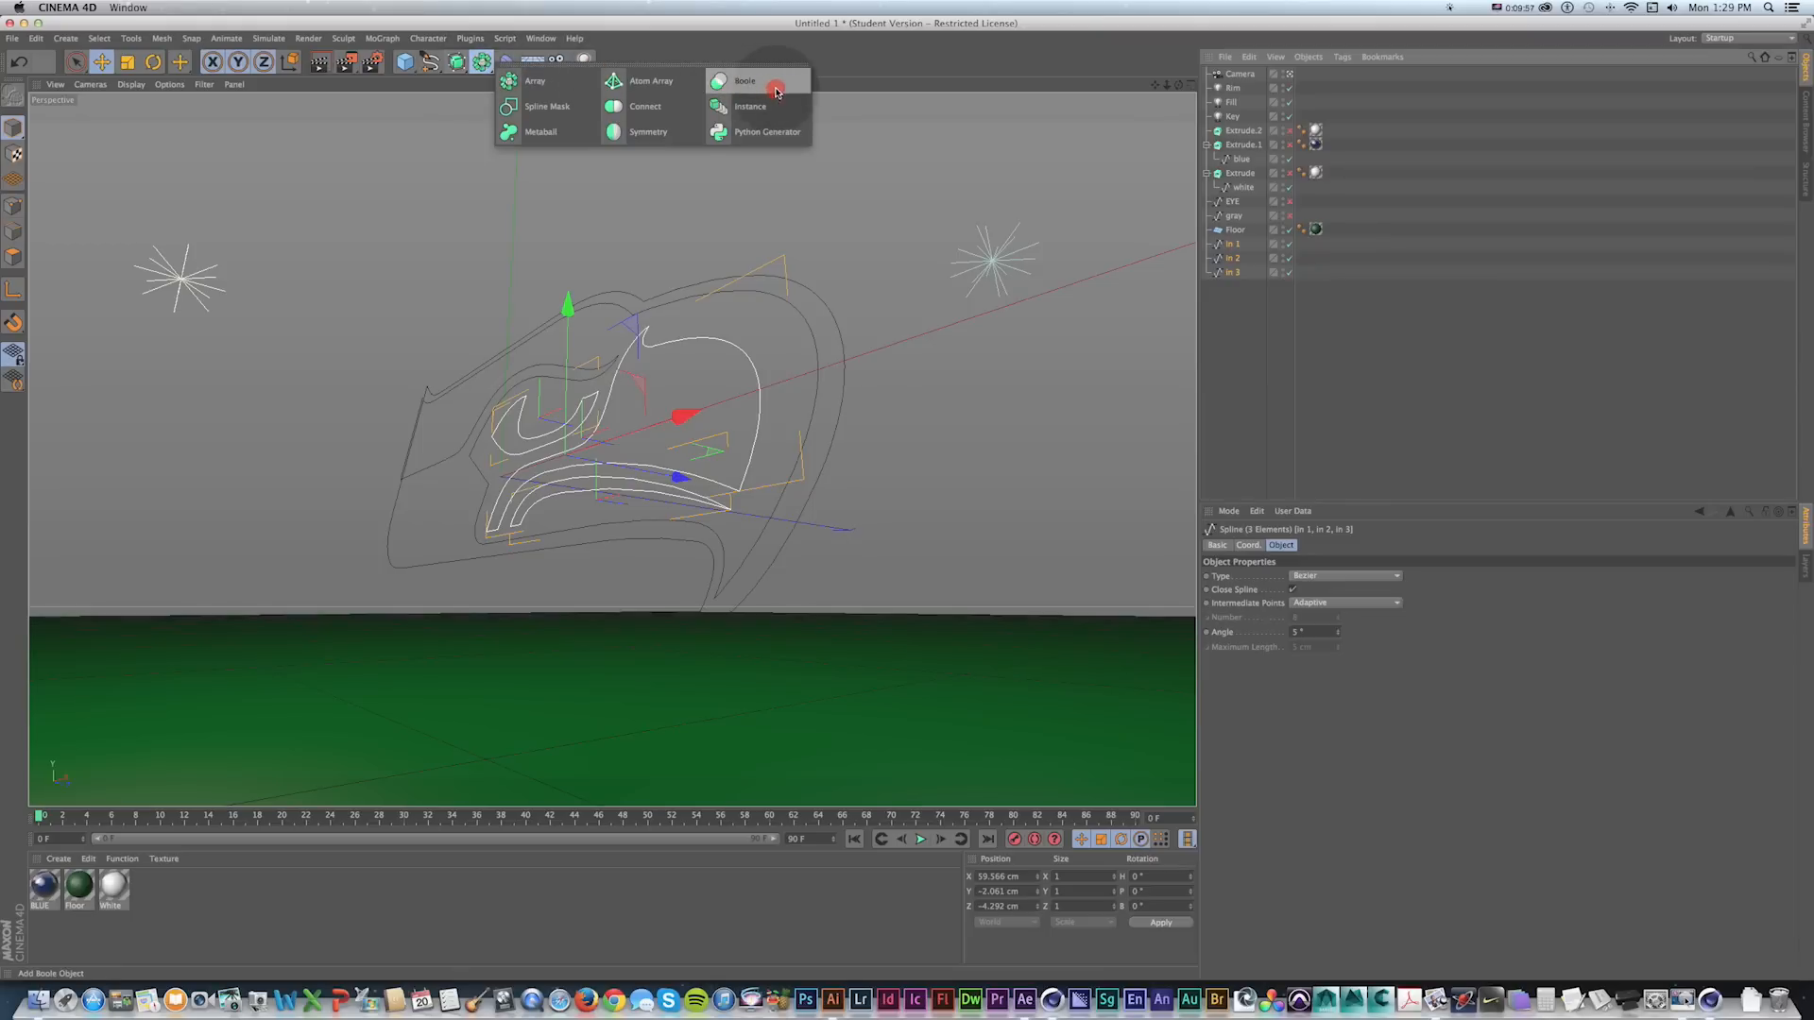
click(635, 106)
drag(1235, 77, 1228, 251)
drag(1248, 331, 1240, 245)
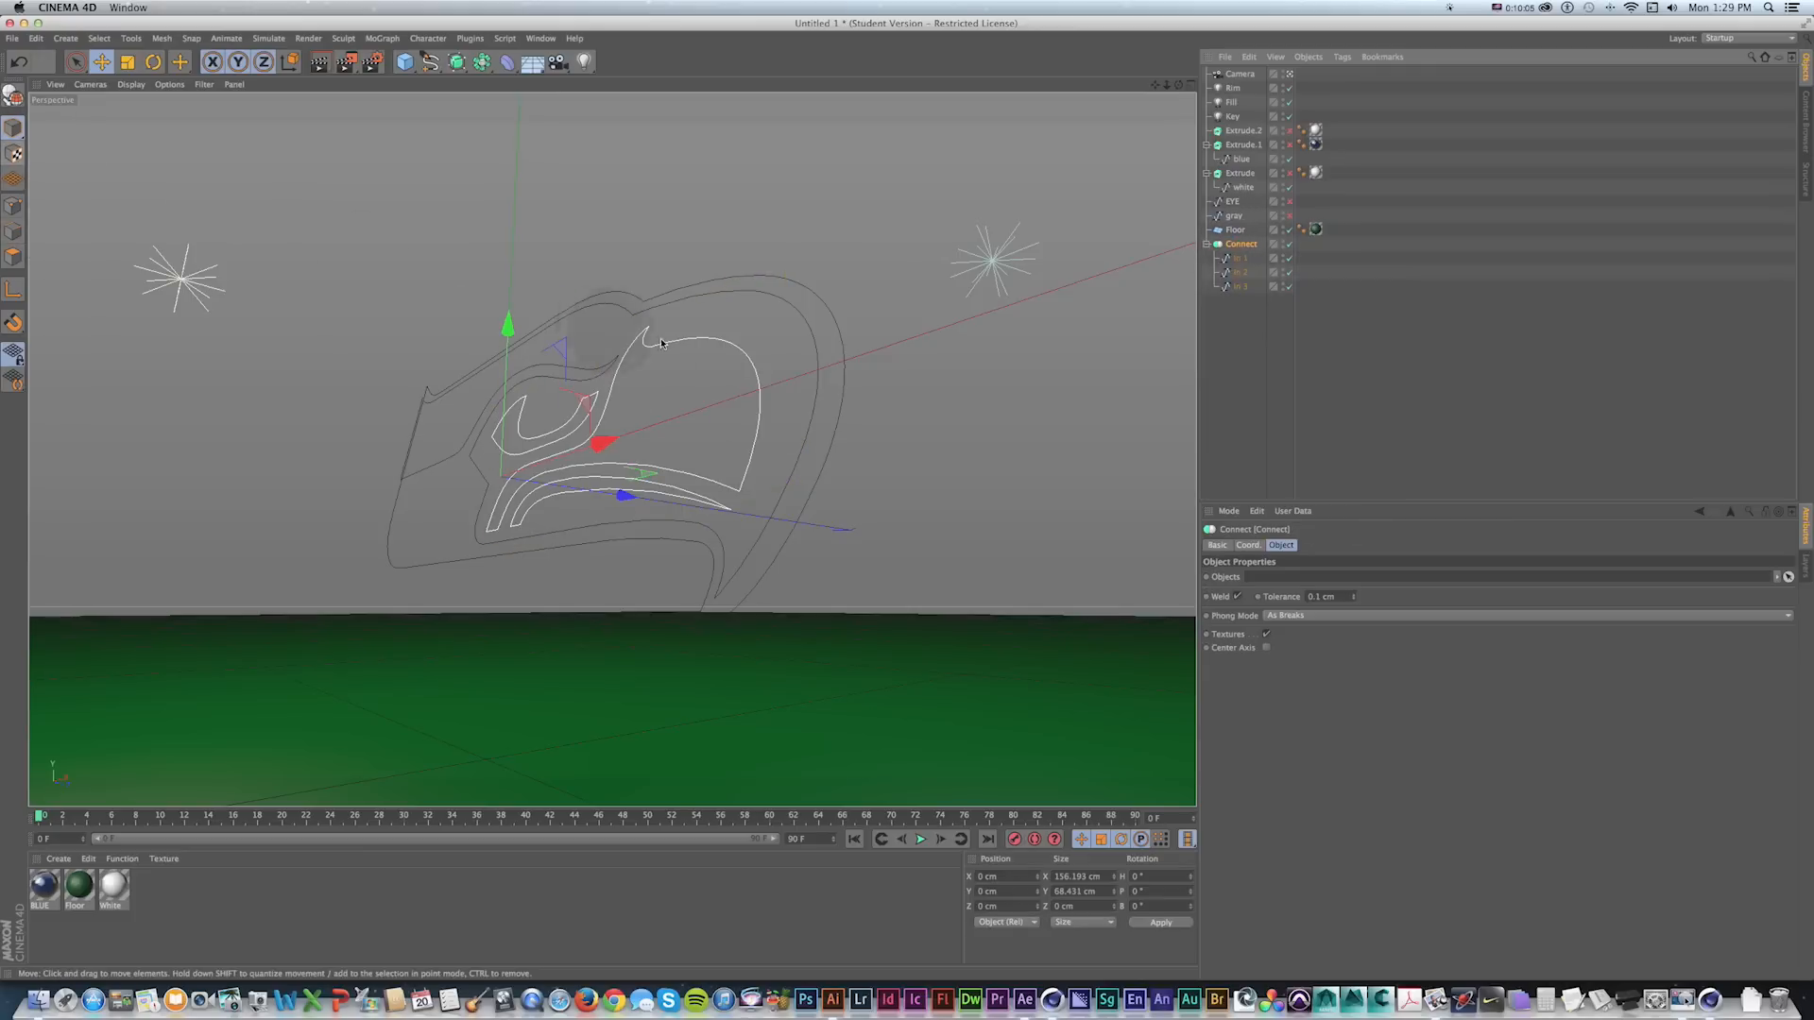
key(c)
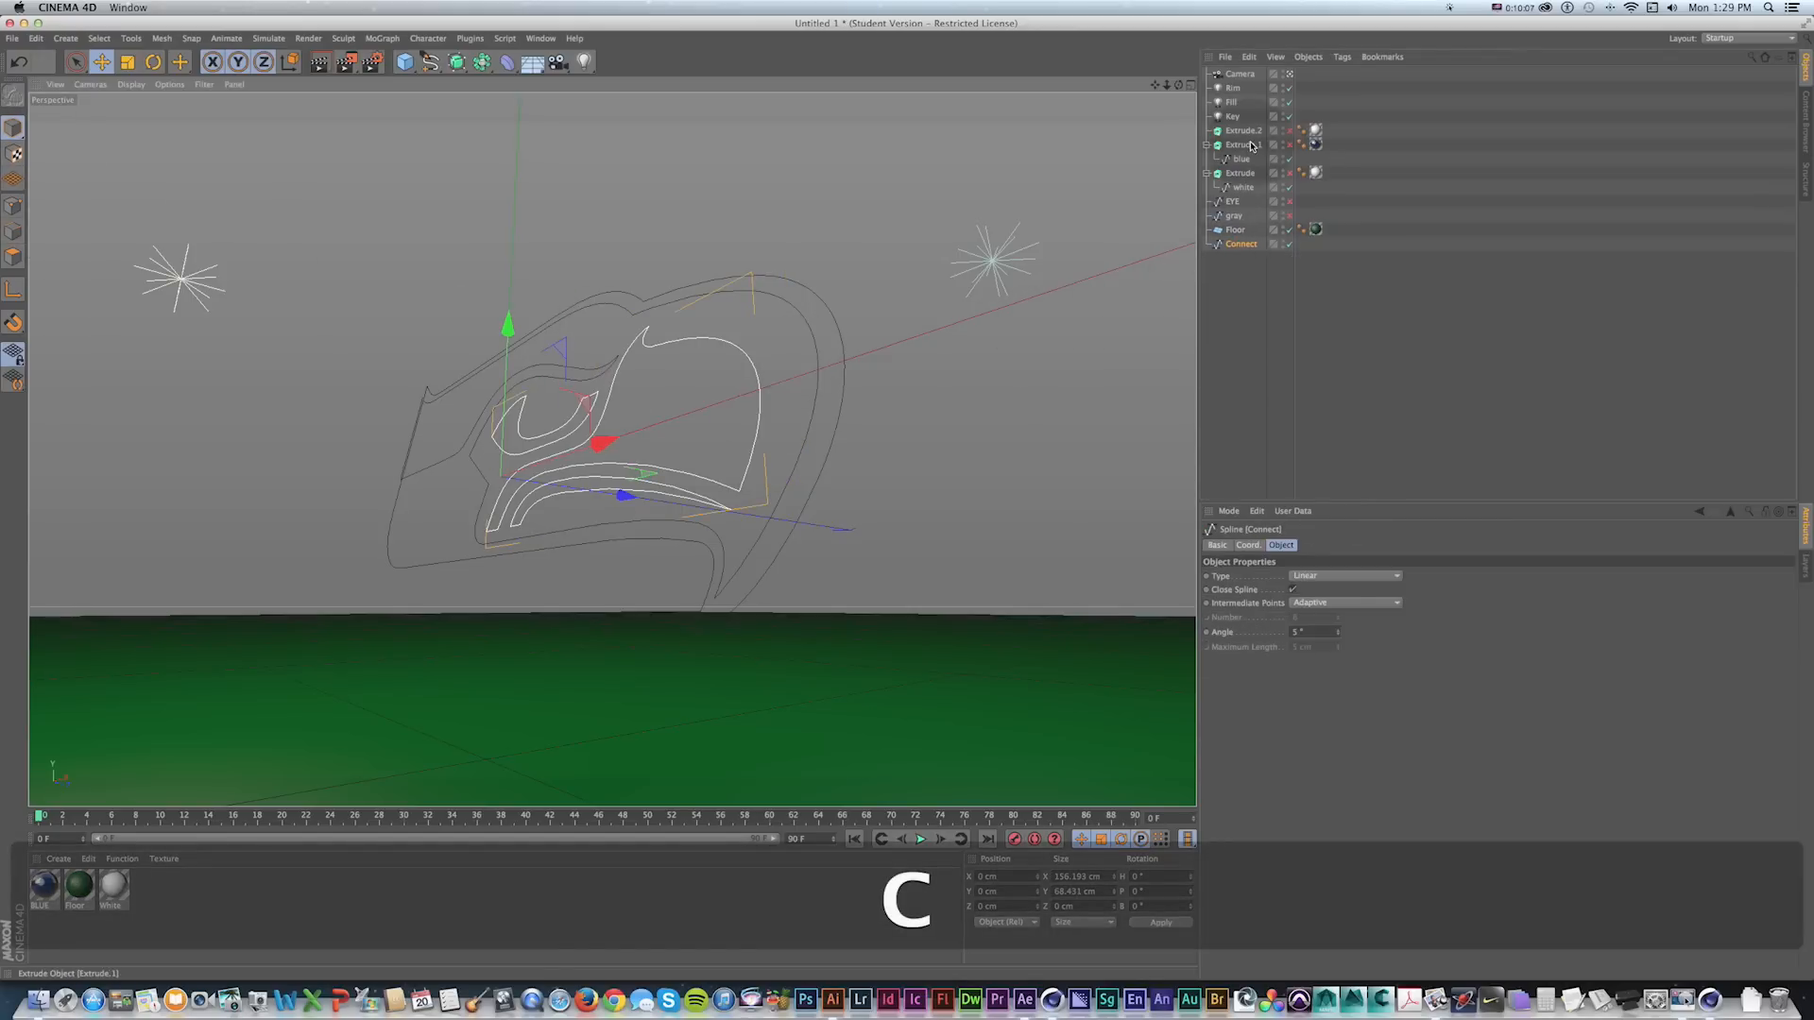
Nest the Connect spline in Extrude.2 under the name ins and enable that extrude again.
drag(1237, 244, 1251, 142)
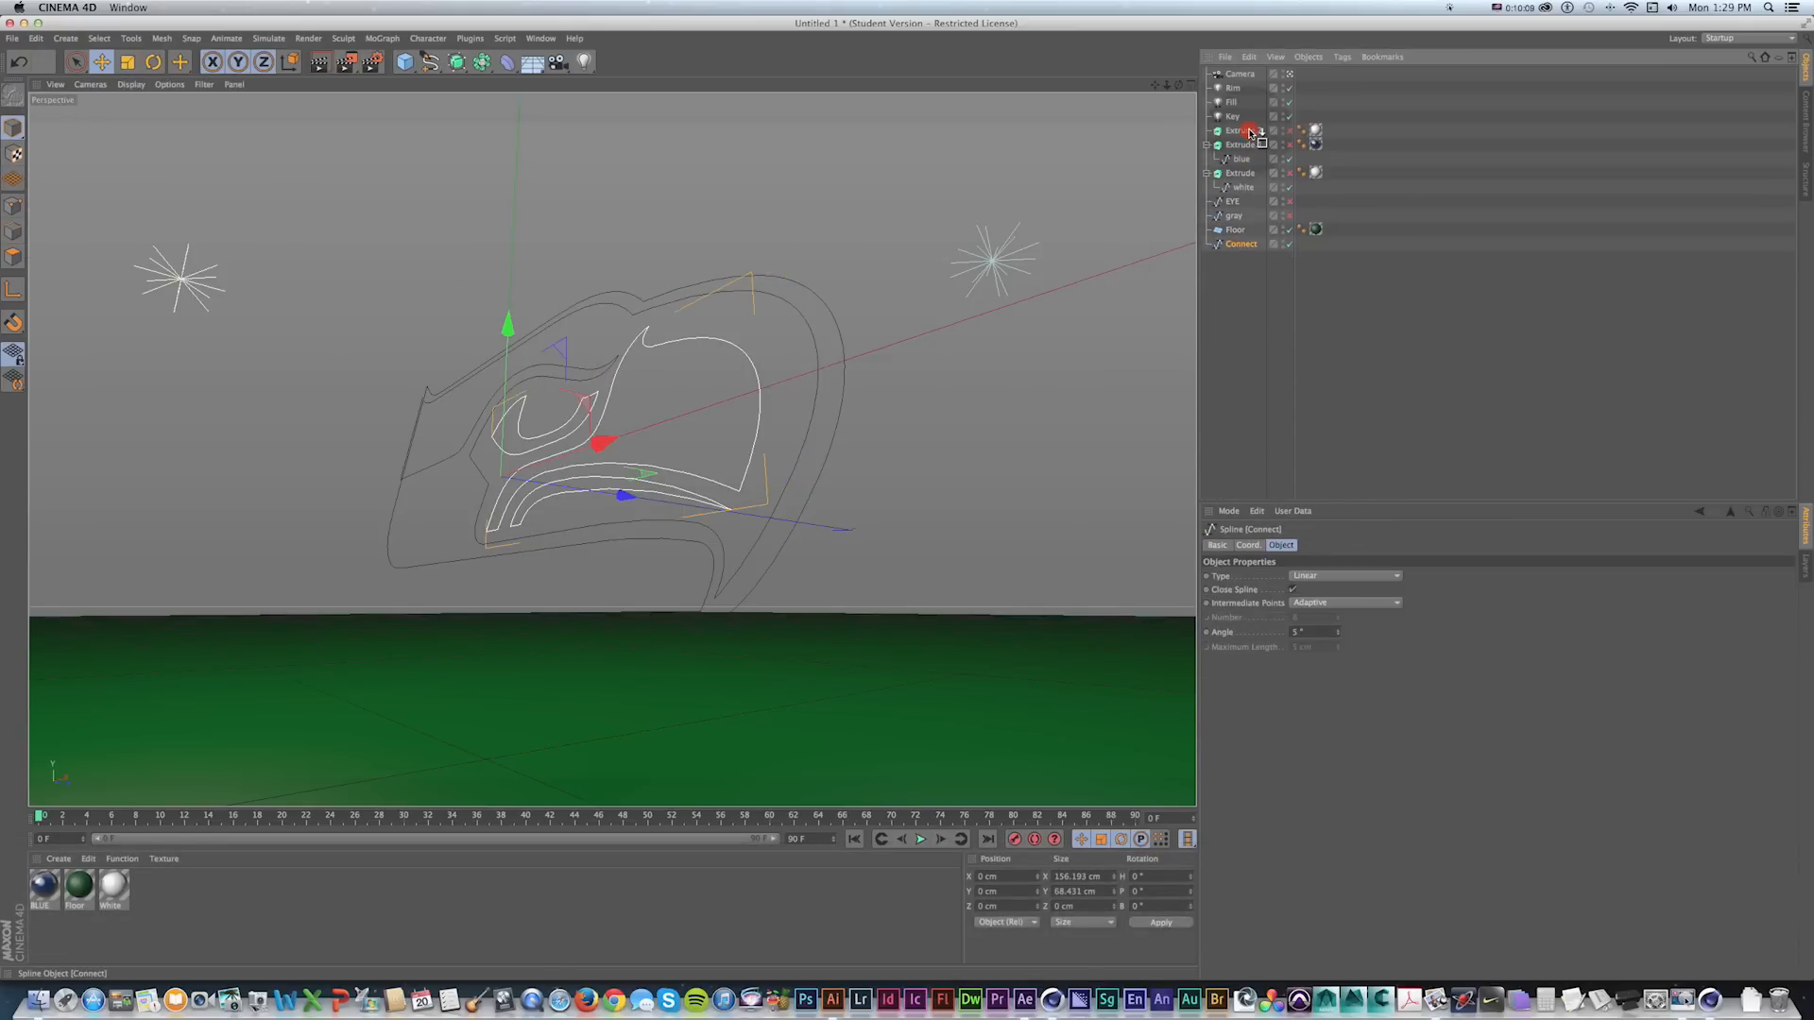
double_click(1247, 145)
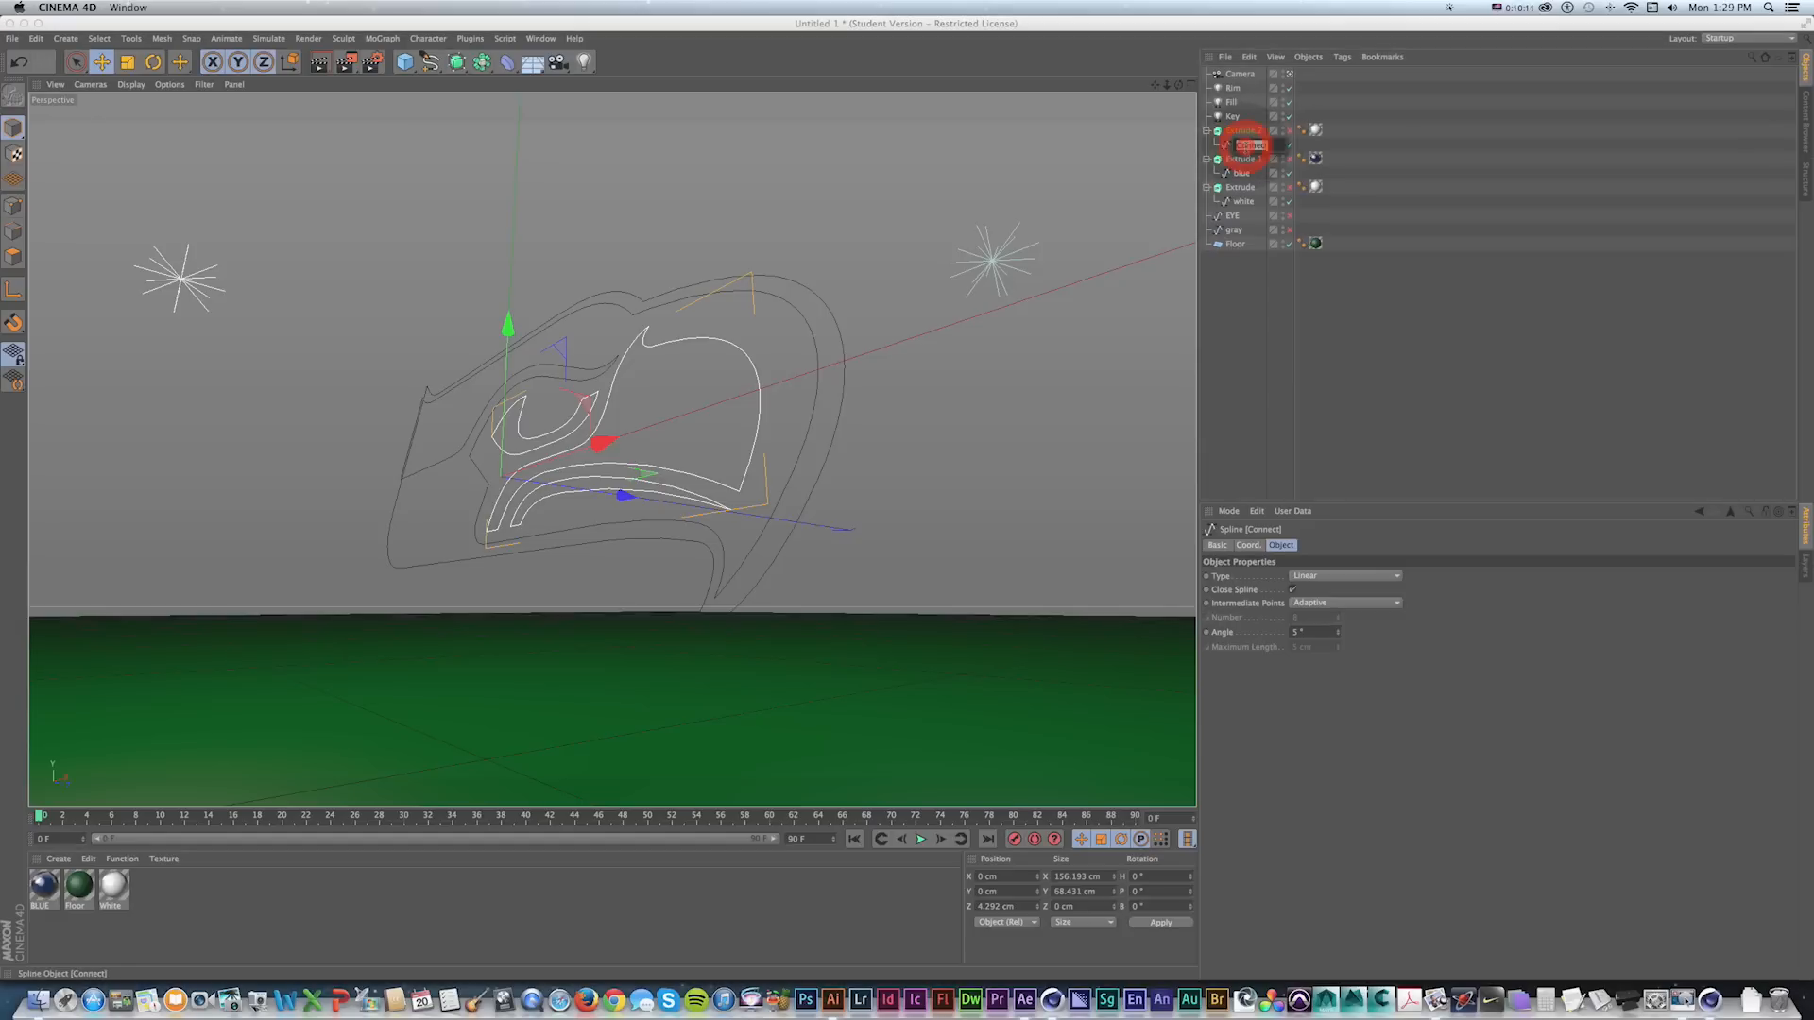
text(INS)
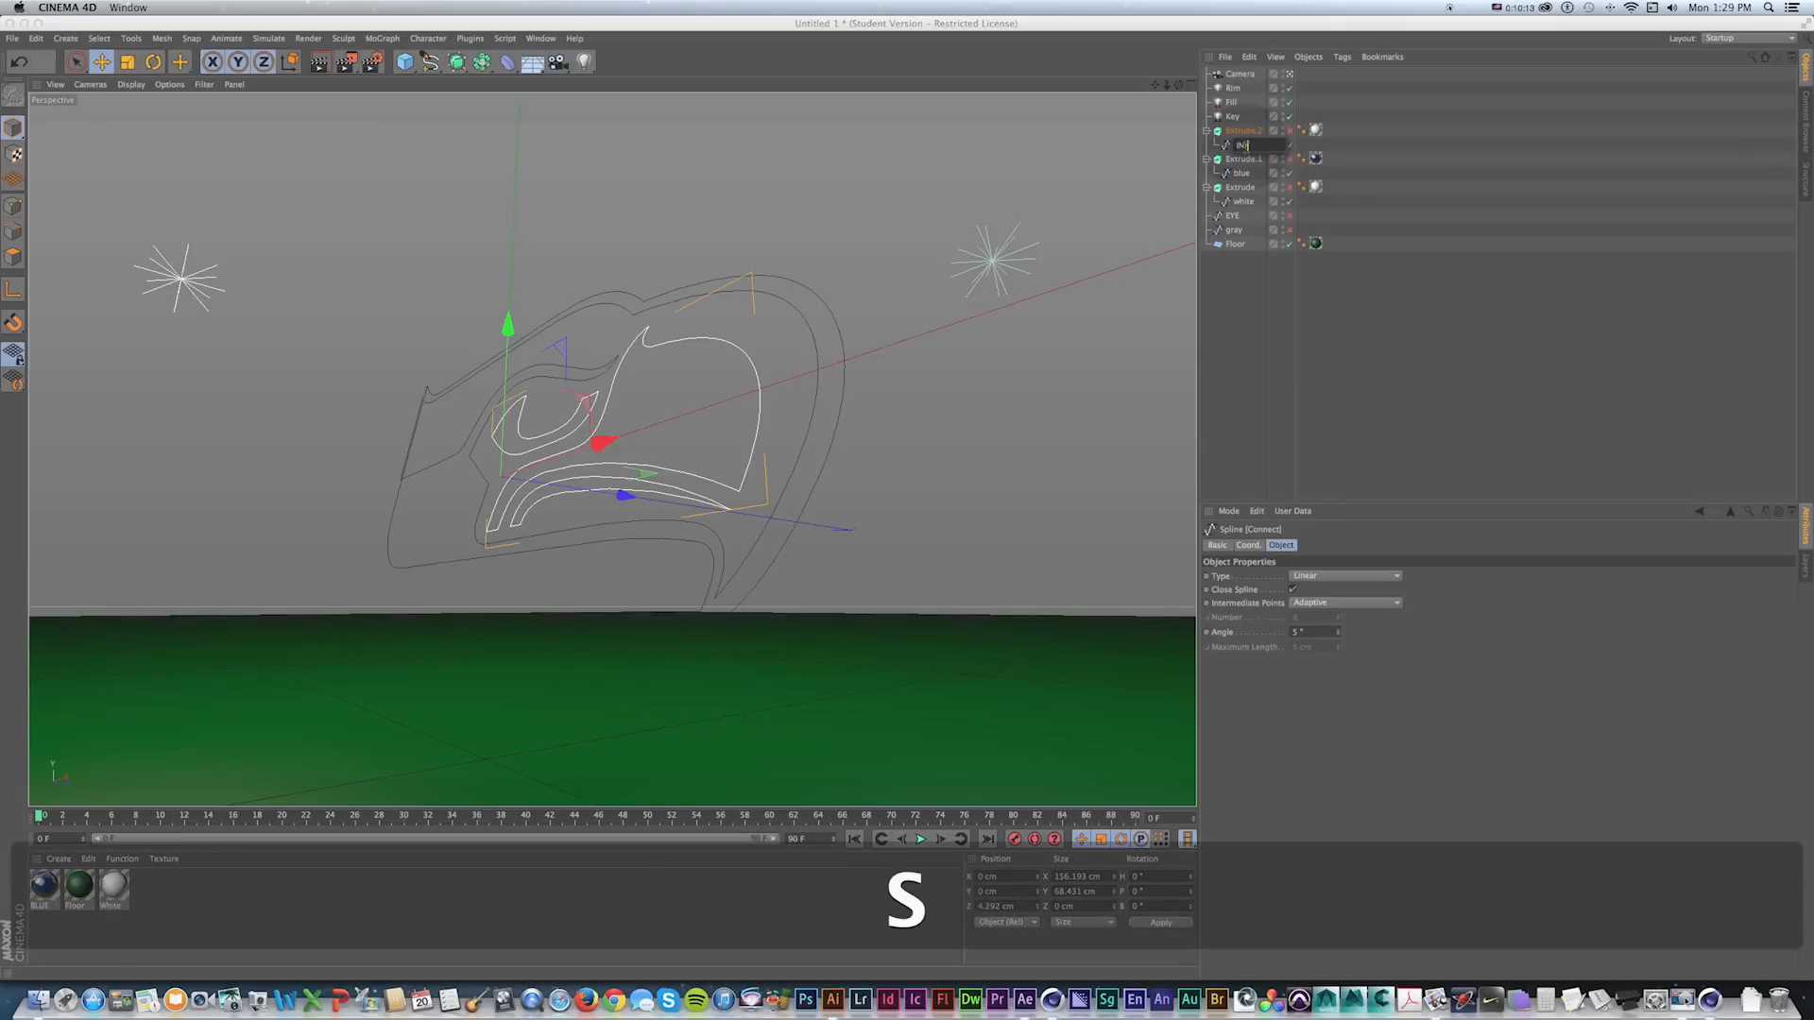
key(Return)
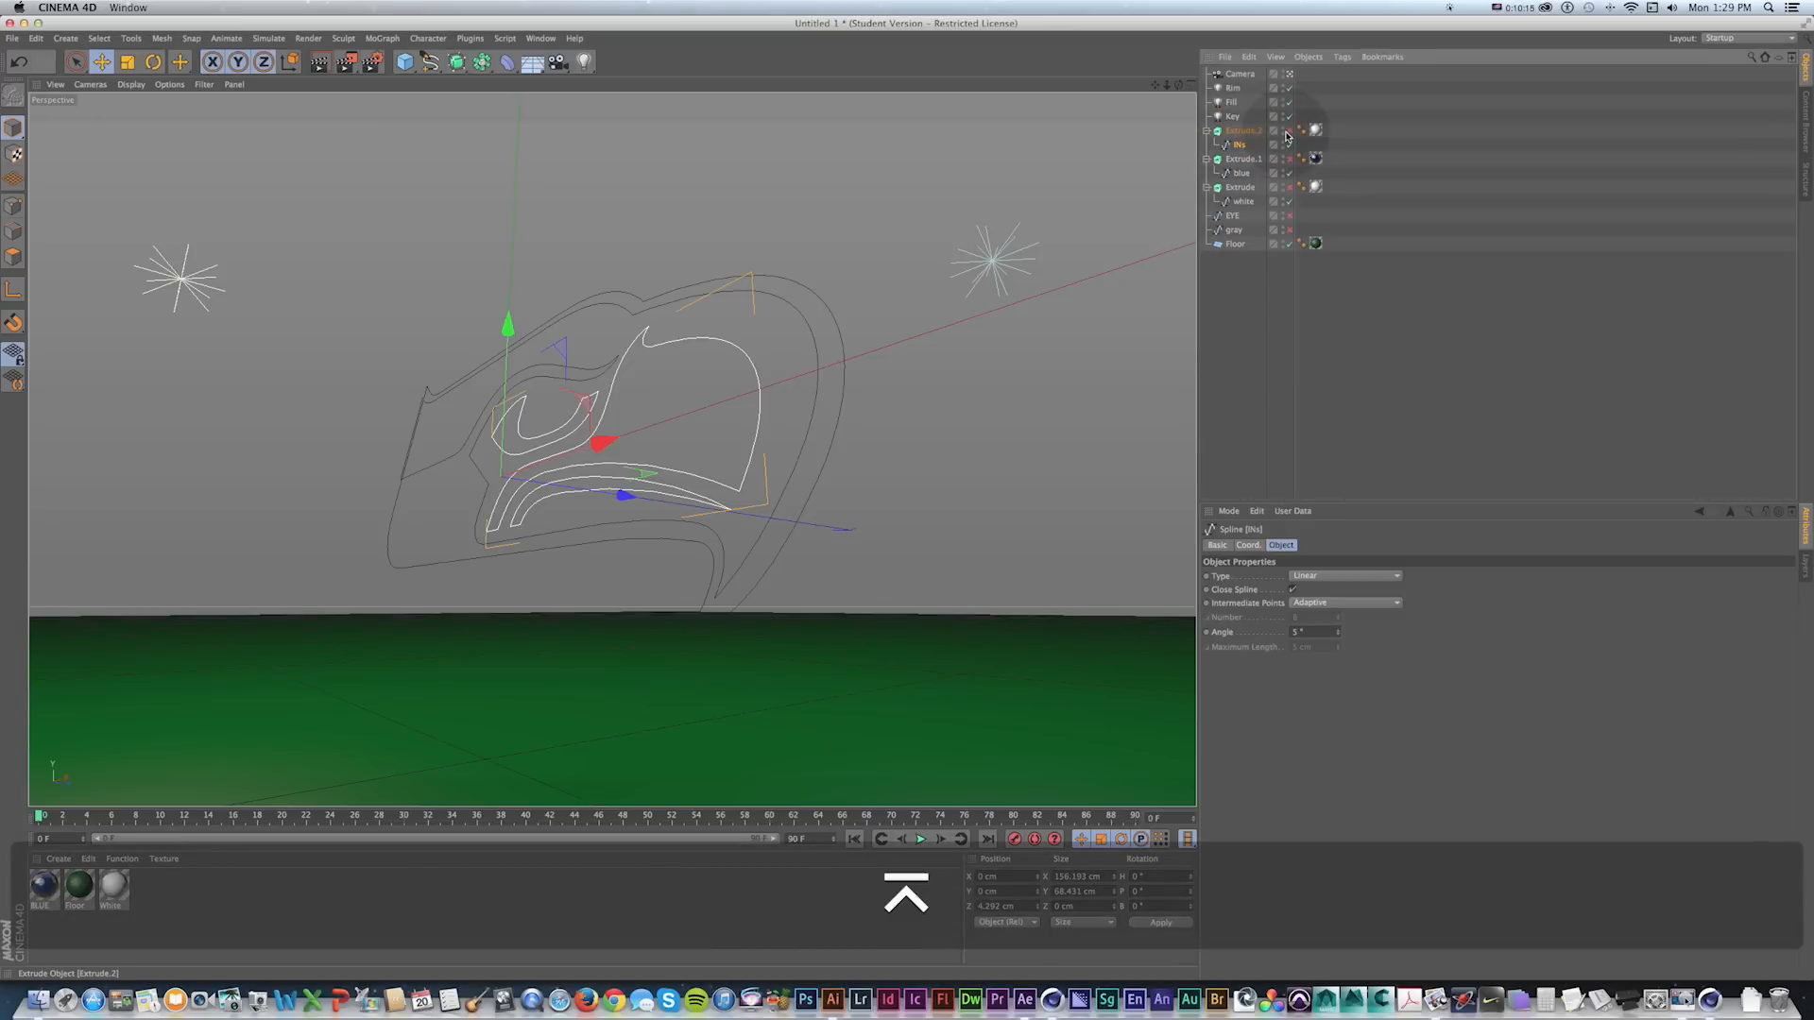
click(1287, 132)
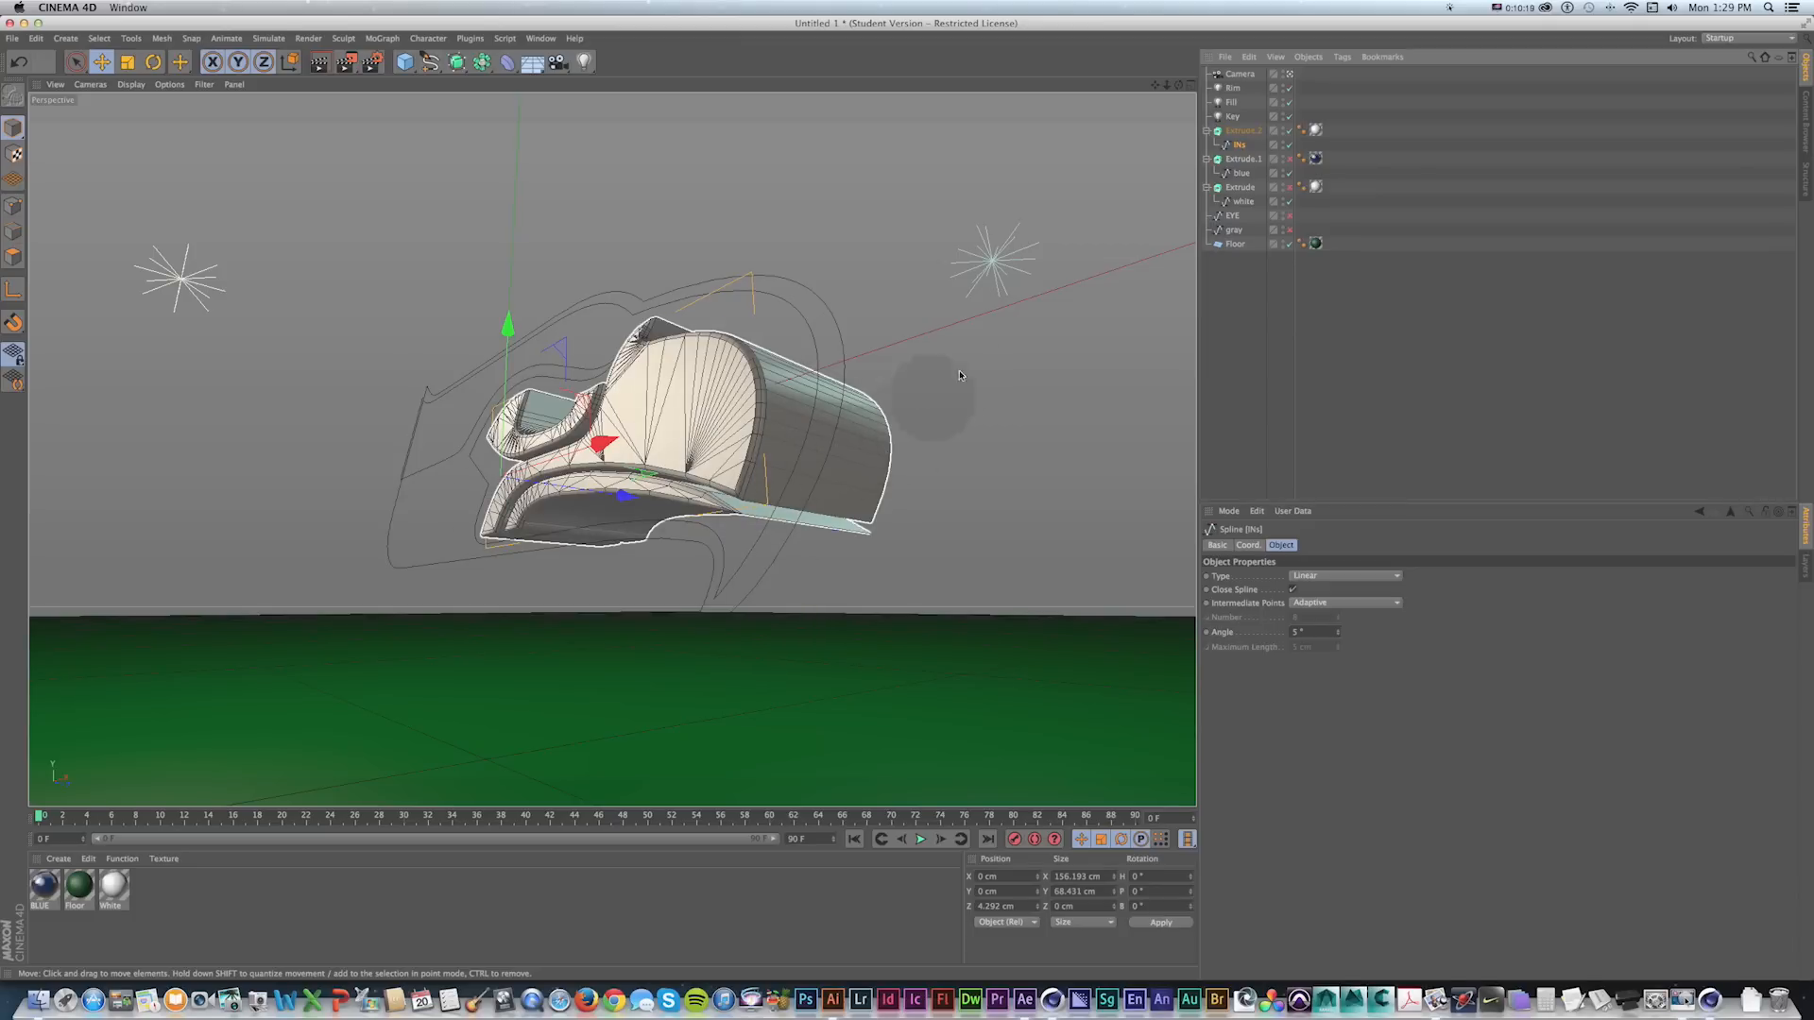
click(1028, 274)
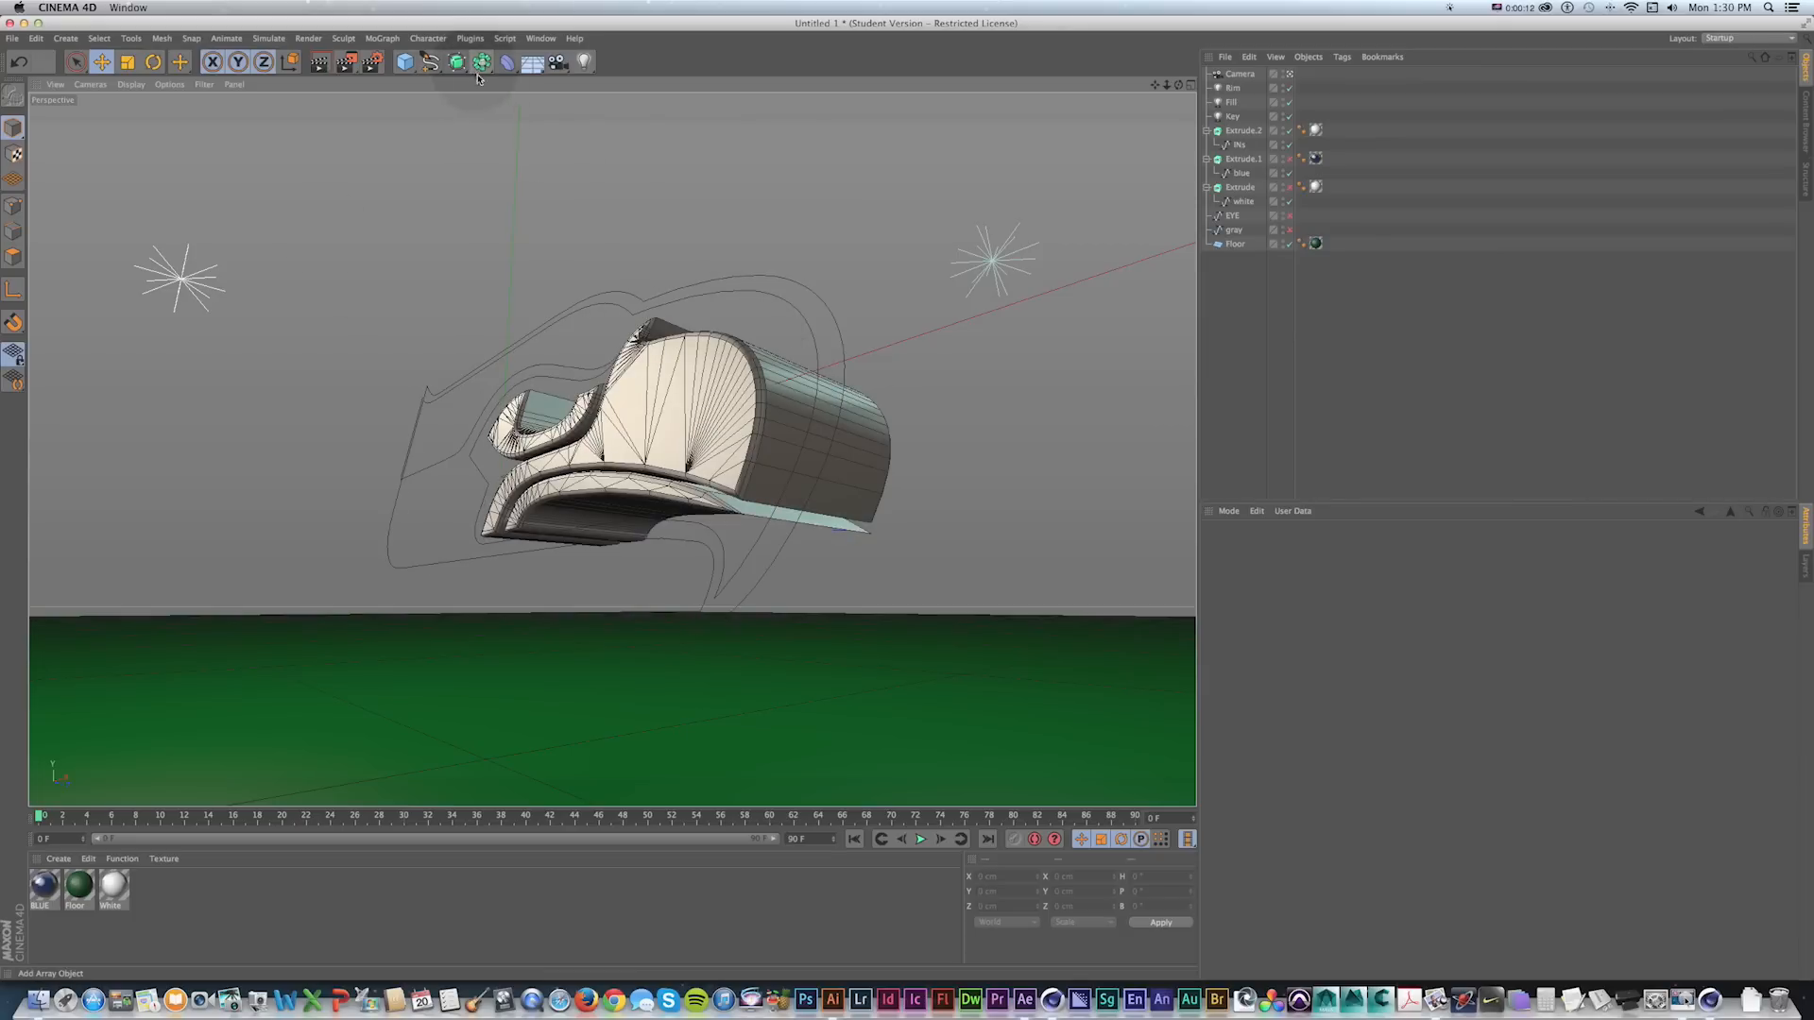
Switch to the Cinema 4D Lite project and move the EYE and grey splines out of their Extrude NURBS objects.
key(super+Tab)
key(super+Tab)
key(super+Tab)
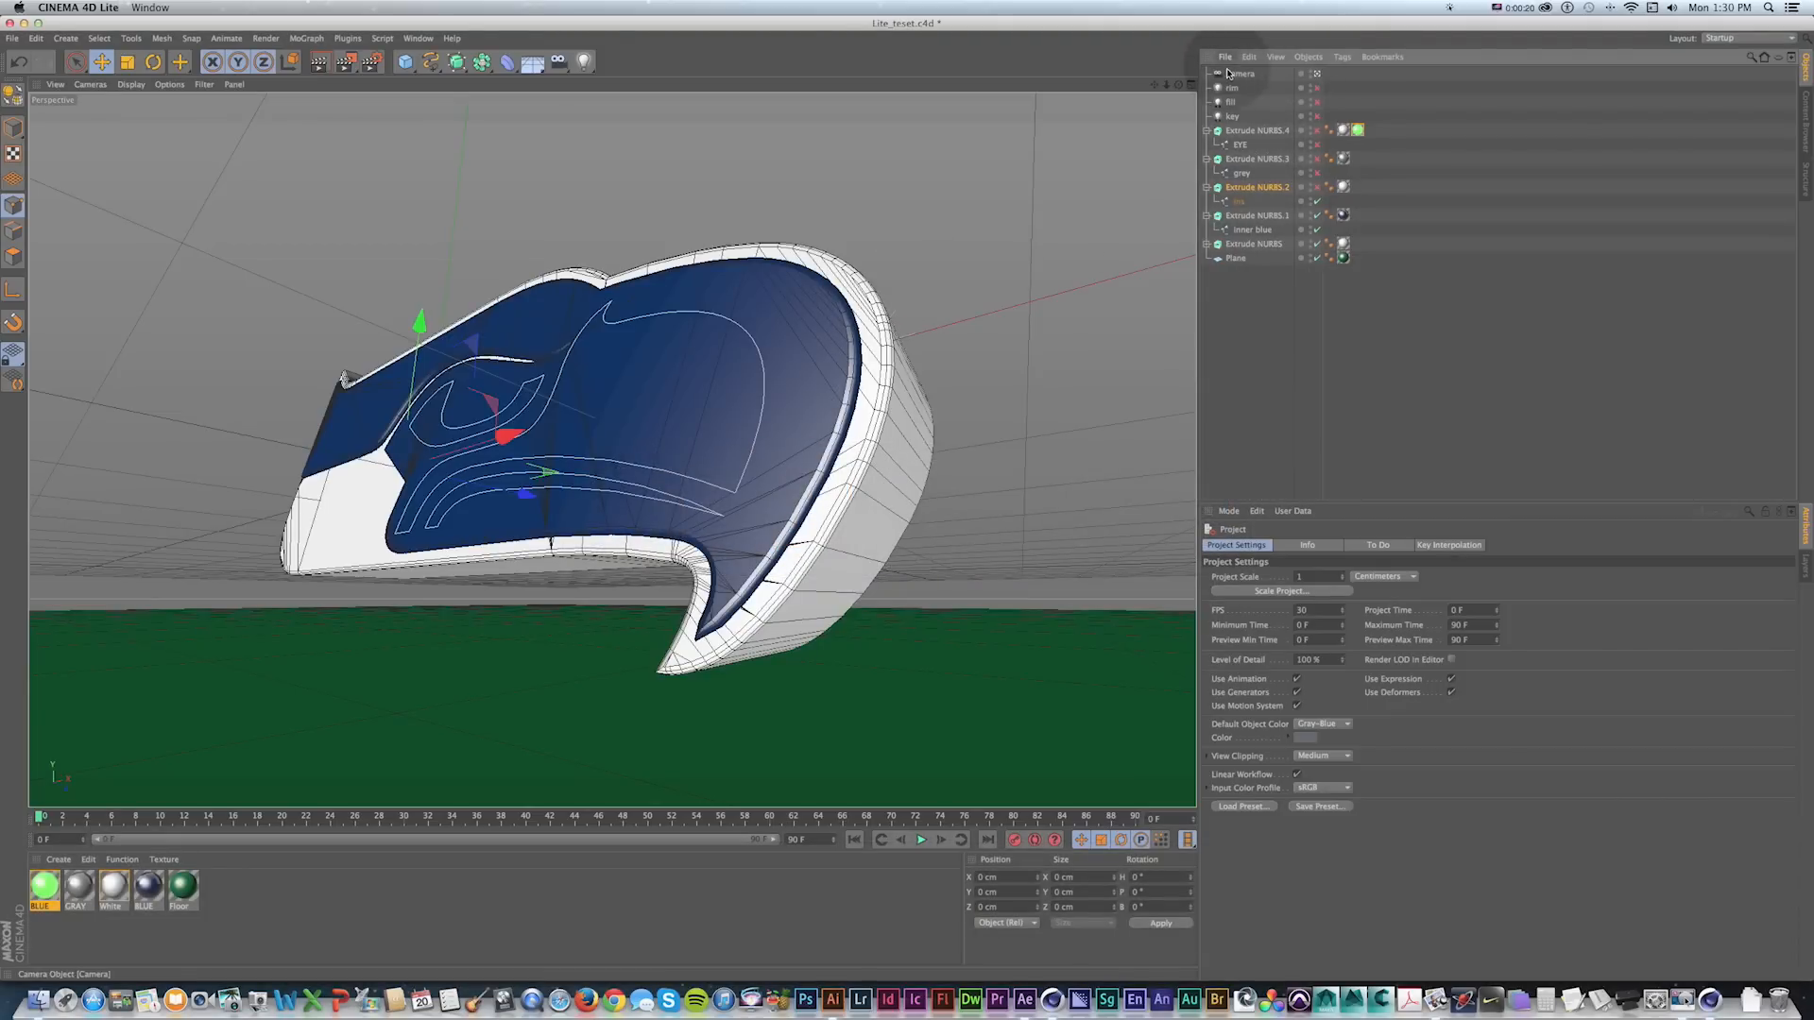
click(1240, 145)
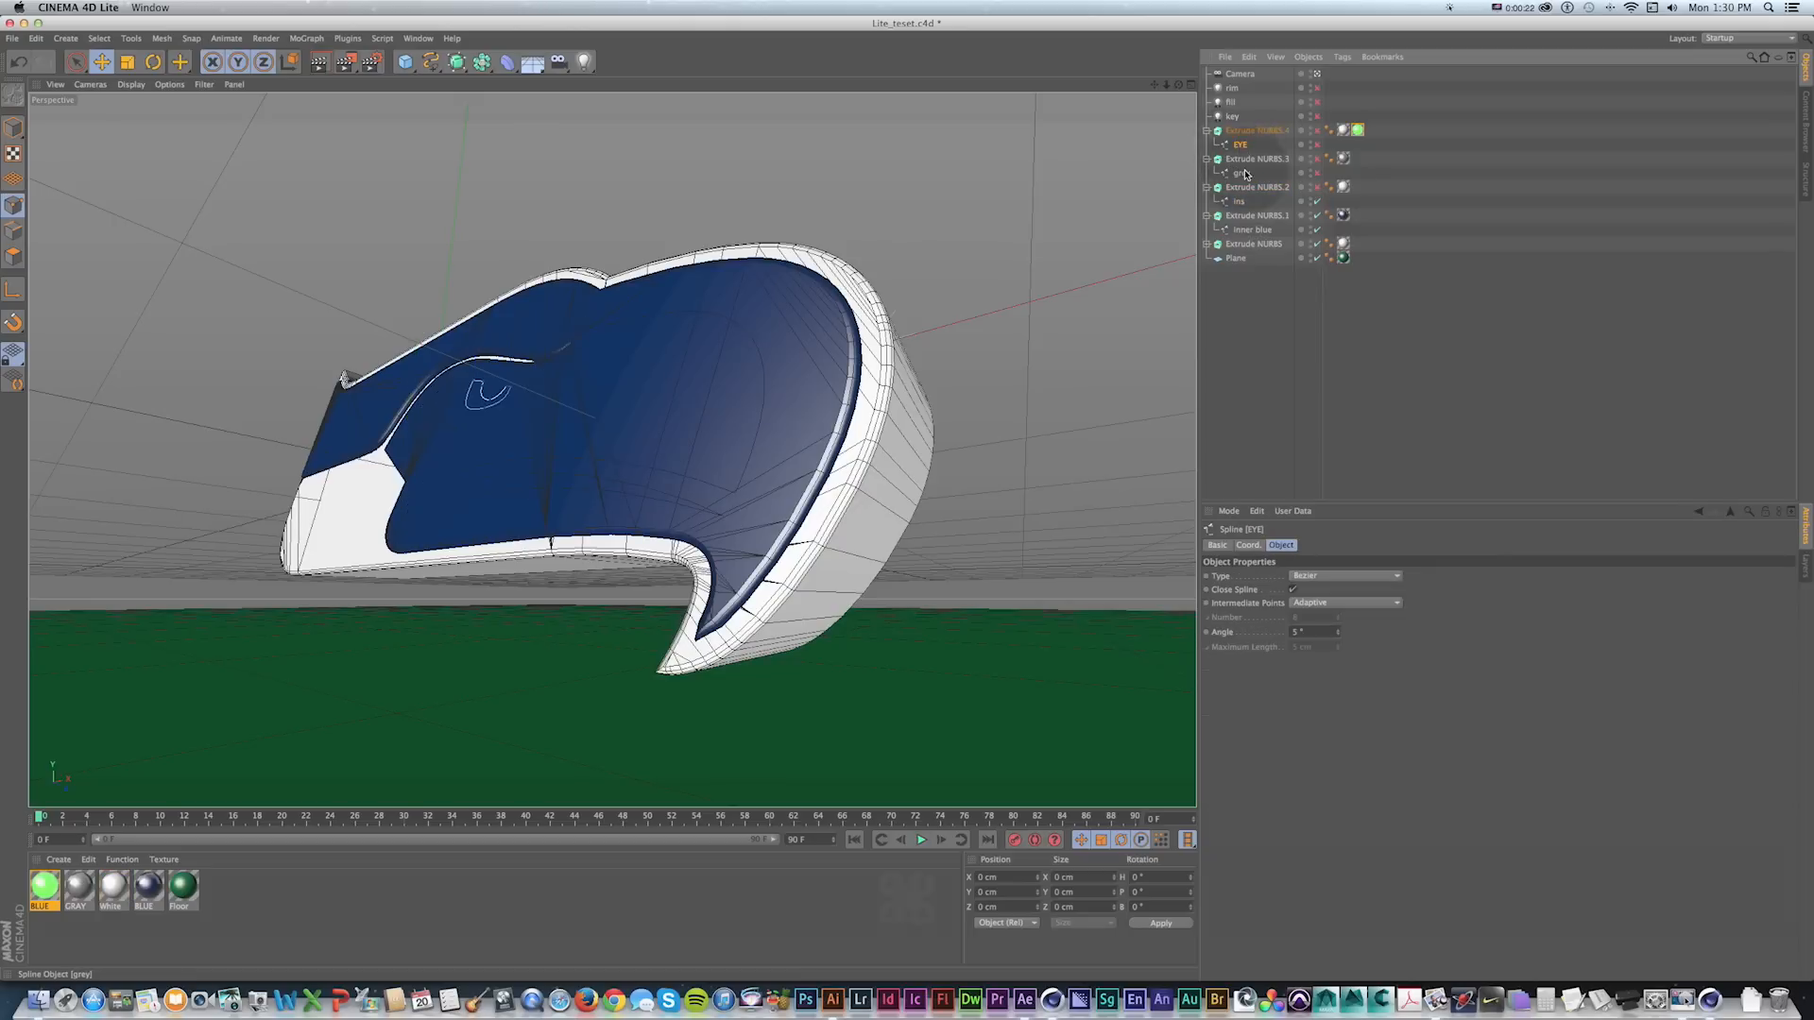
super+click(1242, 172)
drag(1248, 177, 1245, 321)
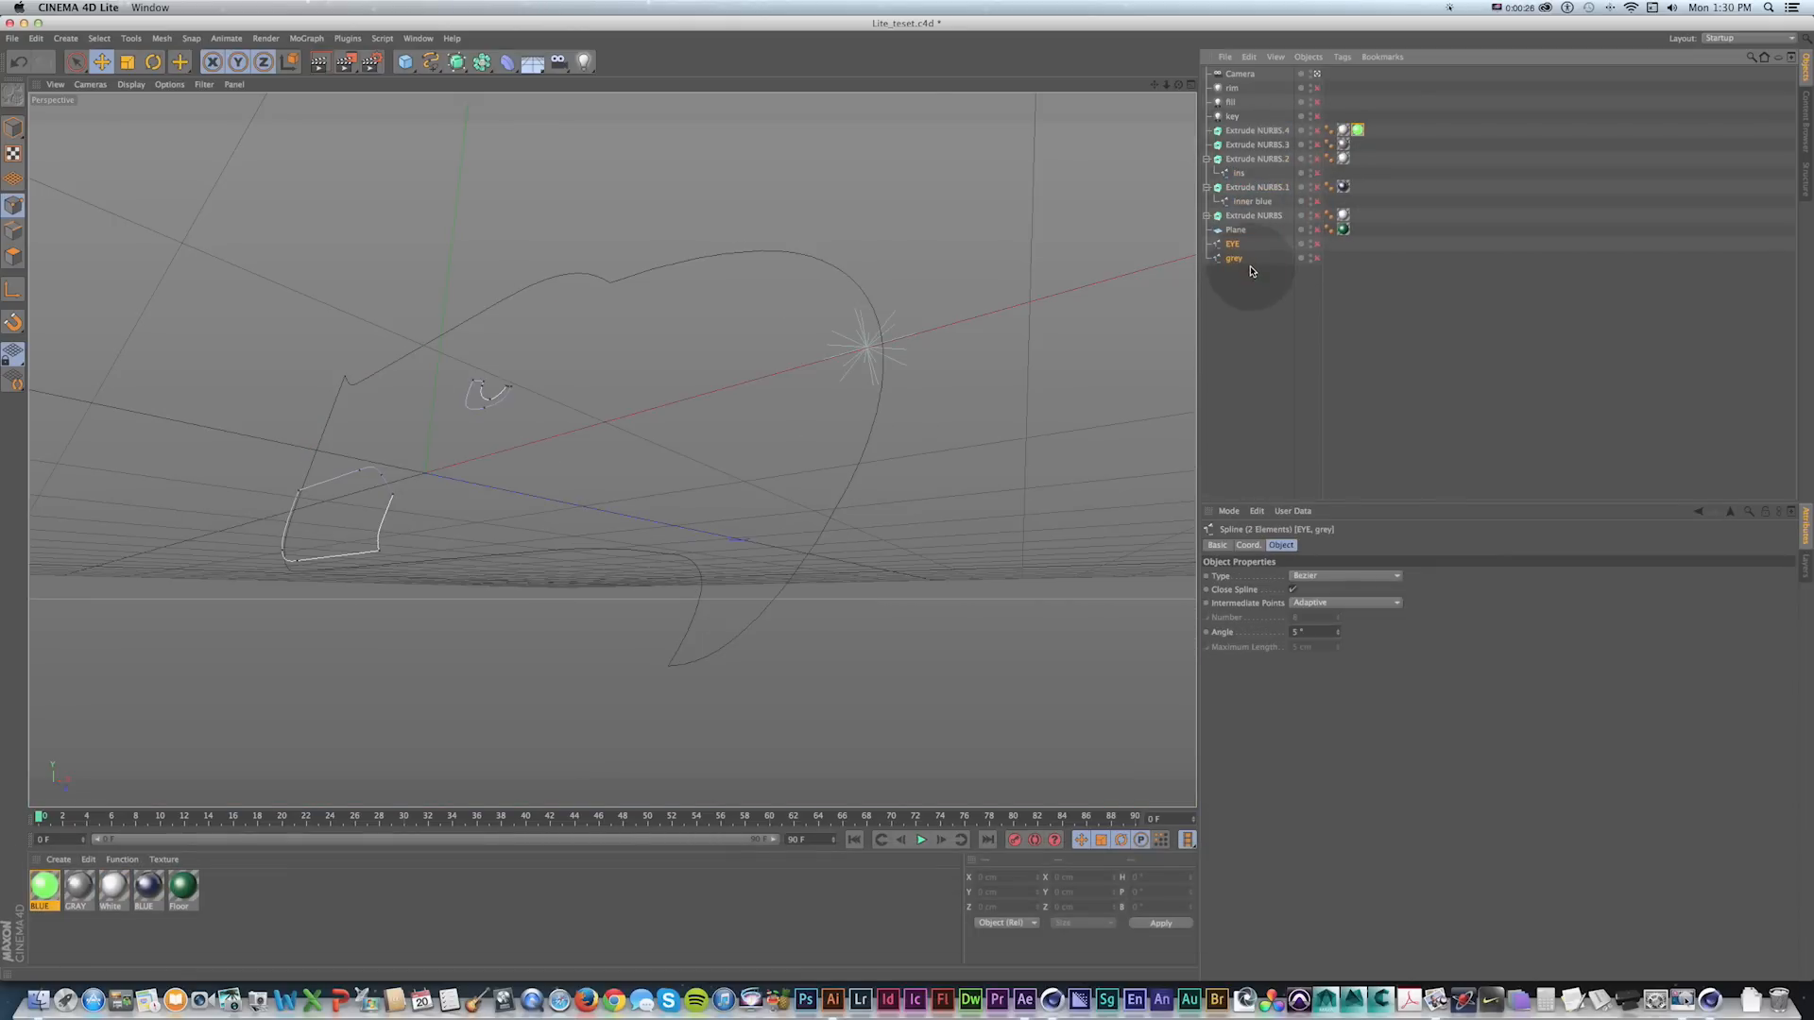
key(Delete)
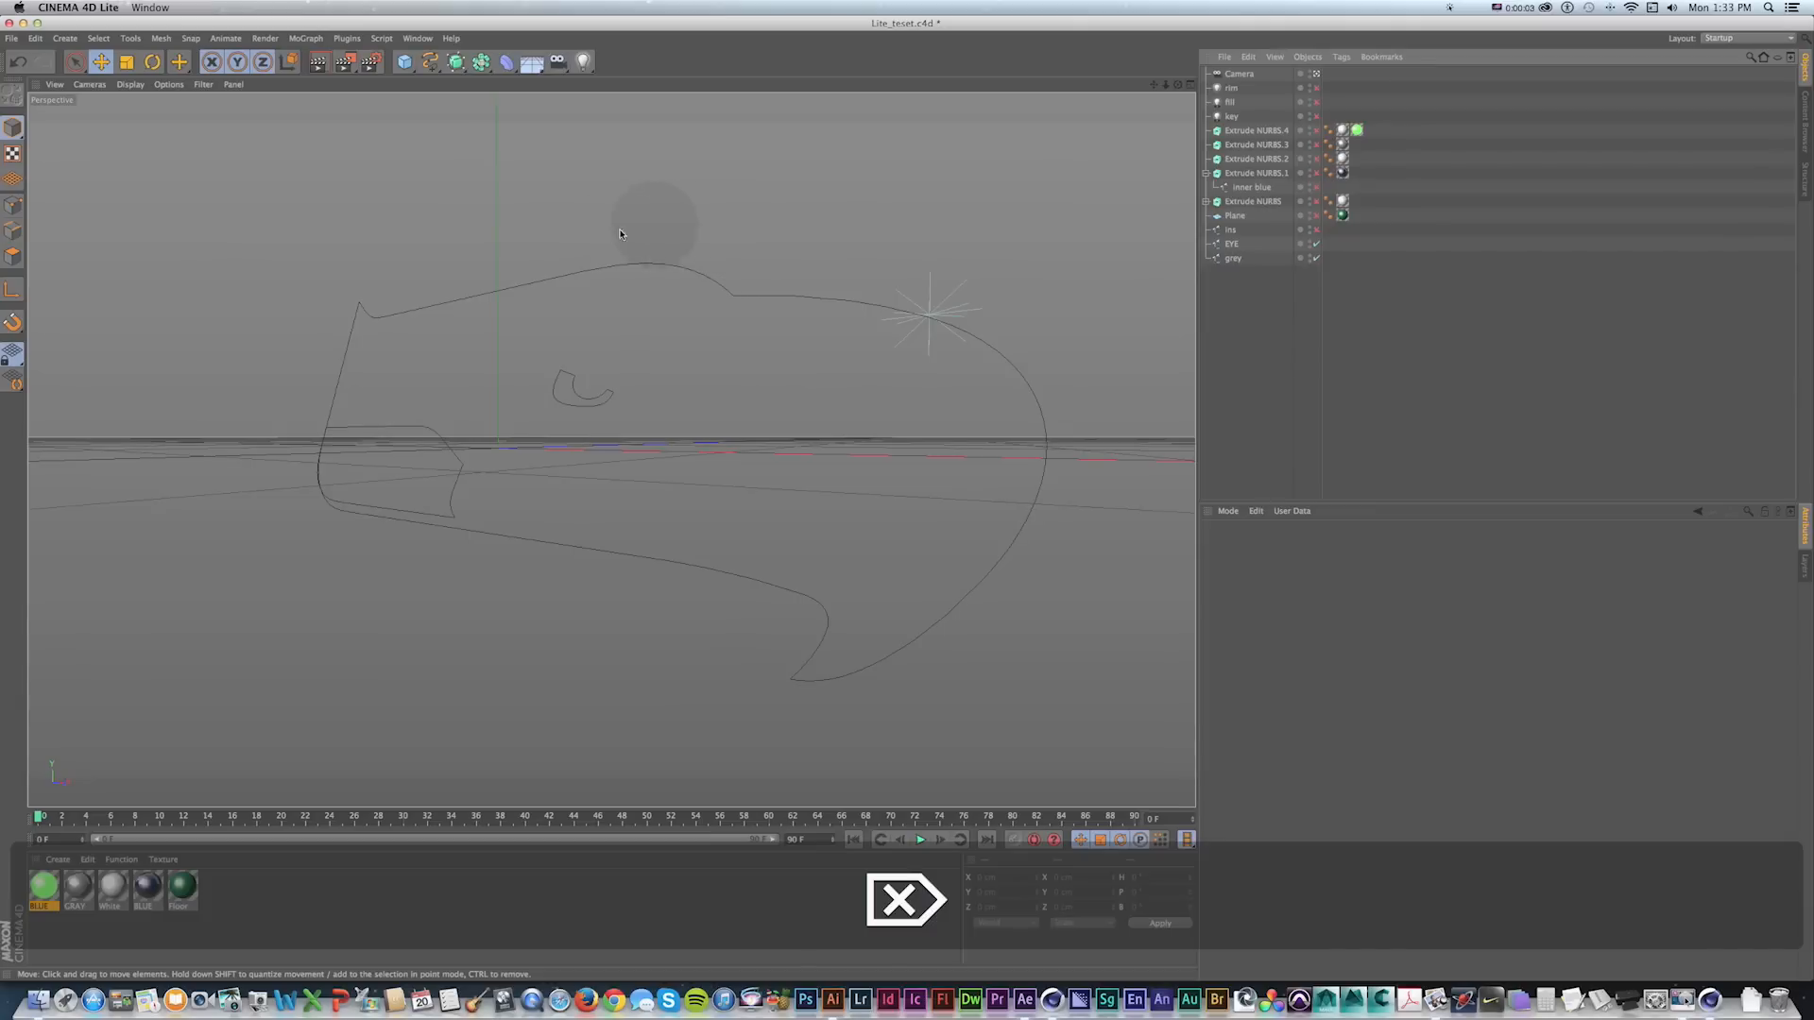
Add a Spline Mask object just above the ins spline and enable the ins spline.
drag(482, 67, 702, 82)
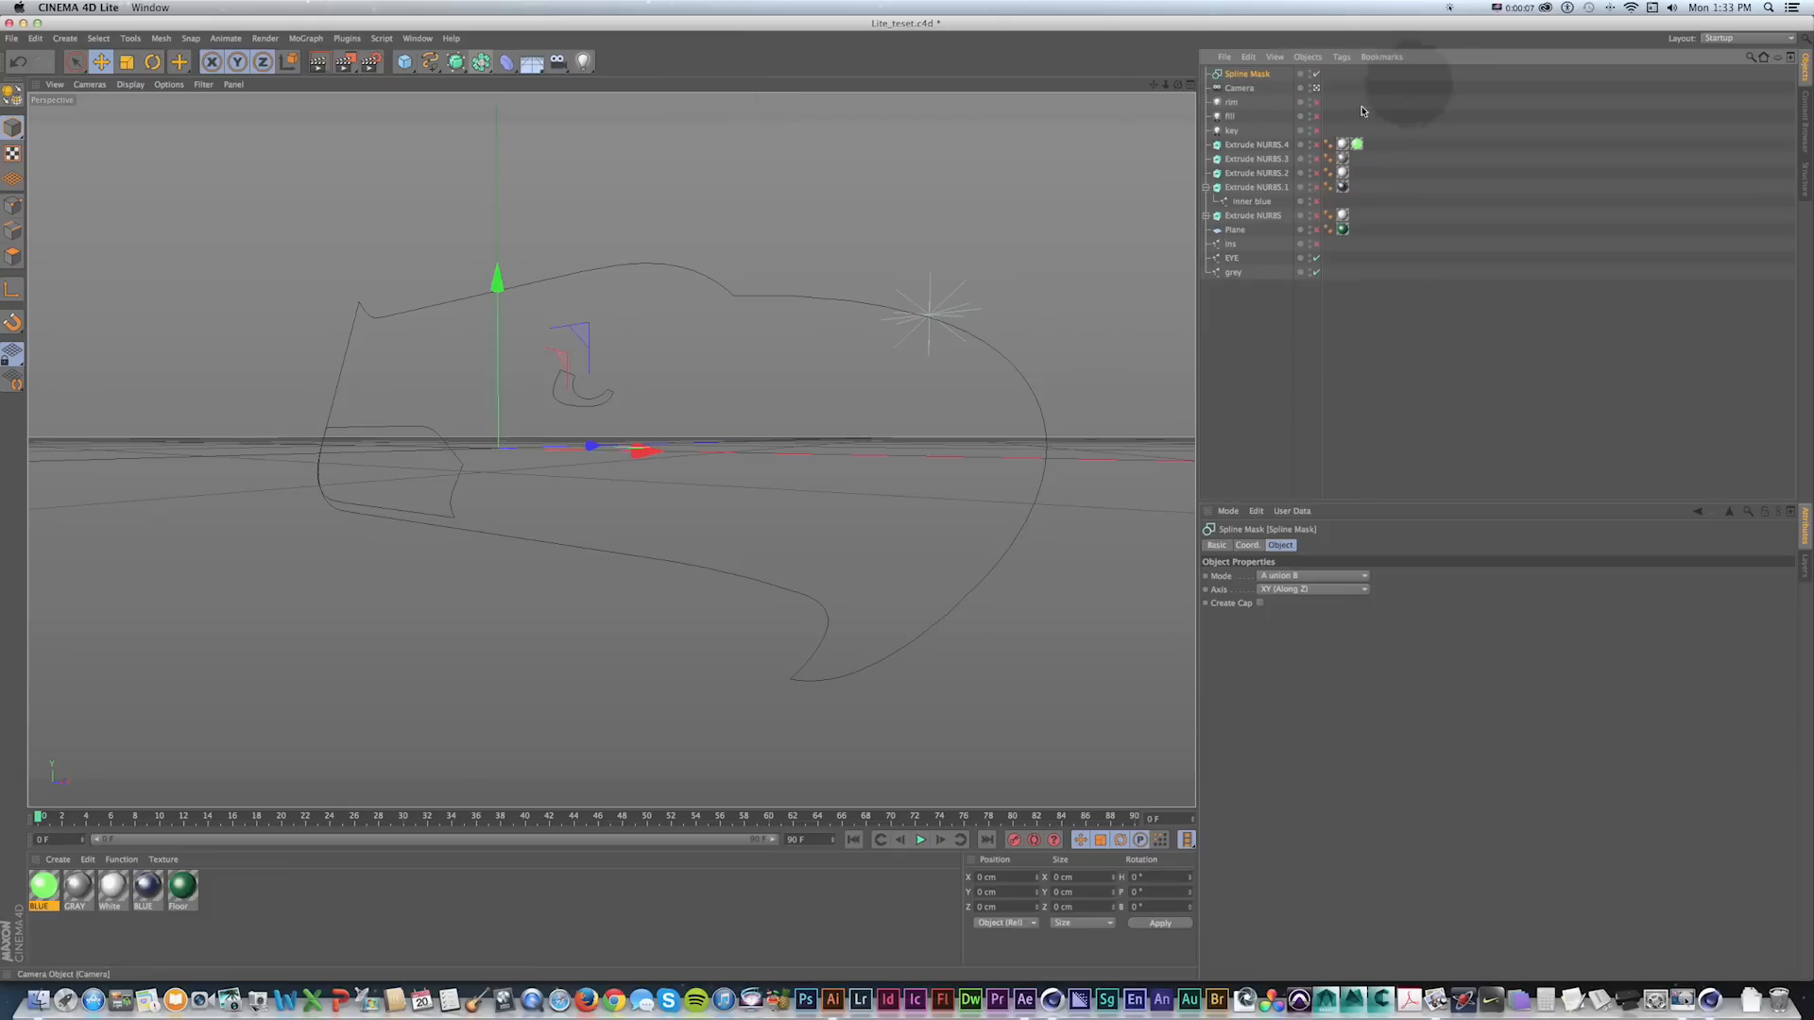
drag(1245, 74, 1246, 244)
click(1315, 244)
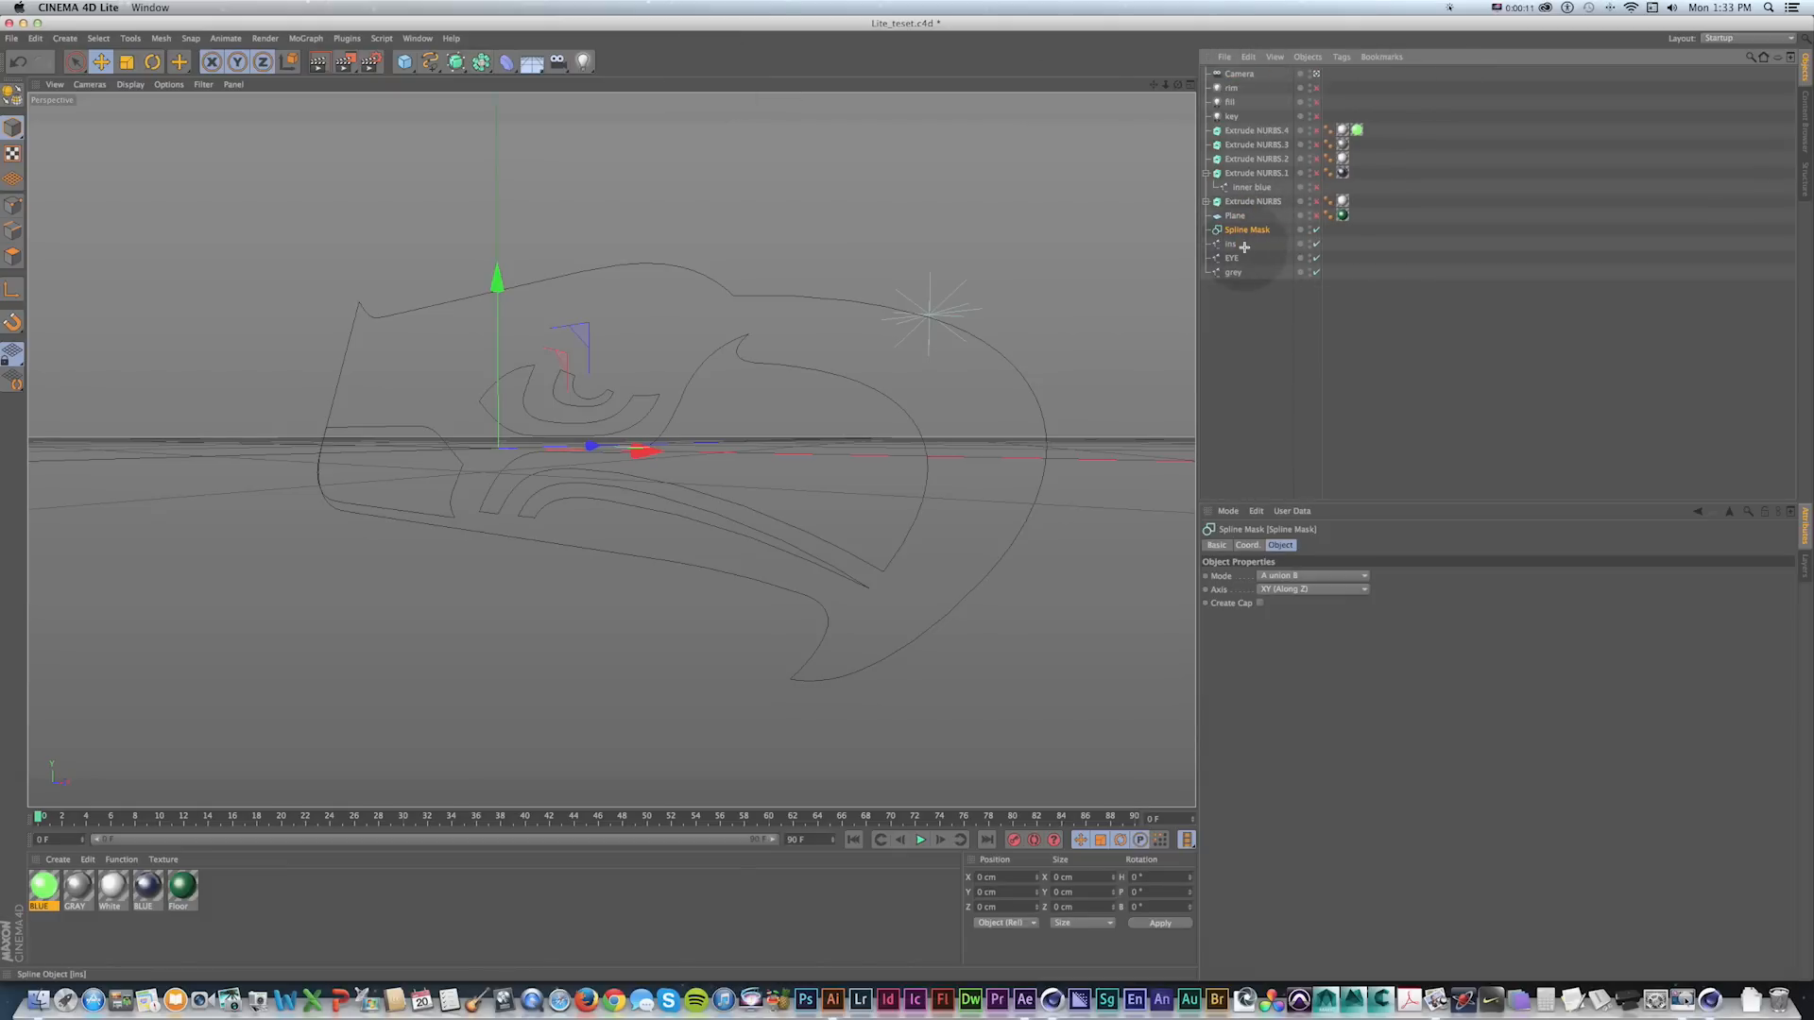
Nest the ins and EYE splines in the Spline Mask and convert it into one editable spline.
click(1241, 284)
shift+click(1242, 259)
click(1237, 283)
click(1243, 248)
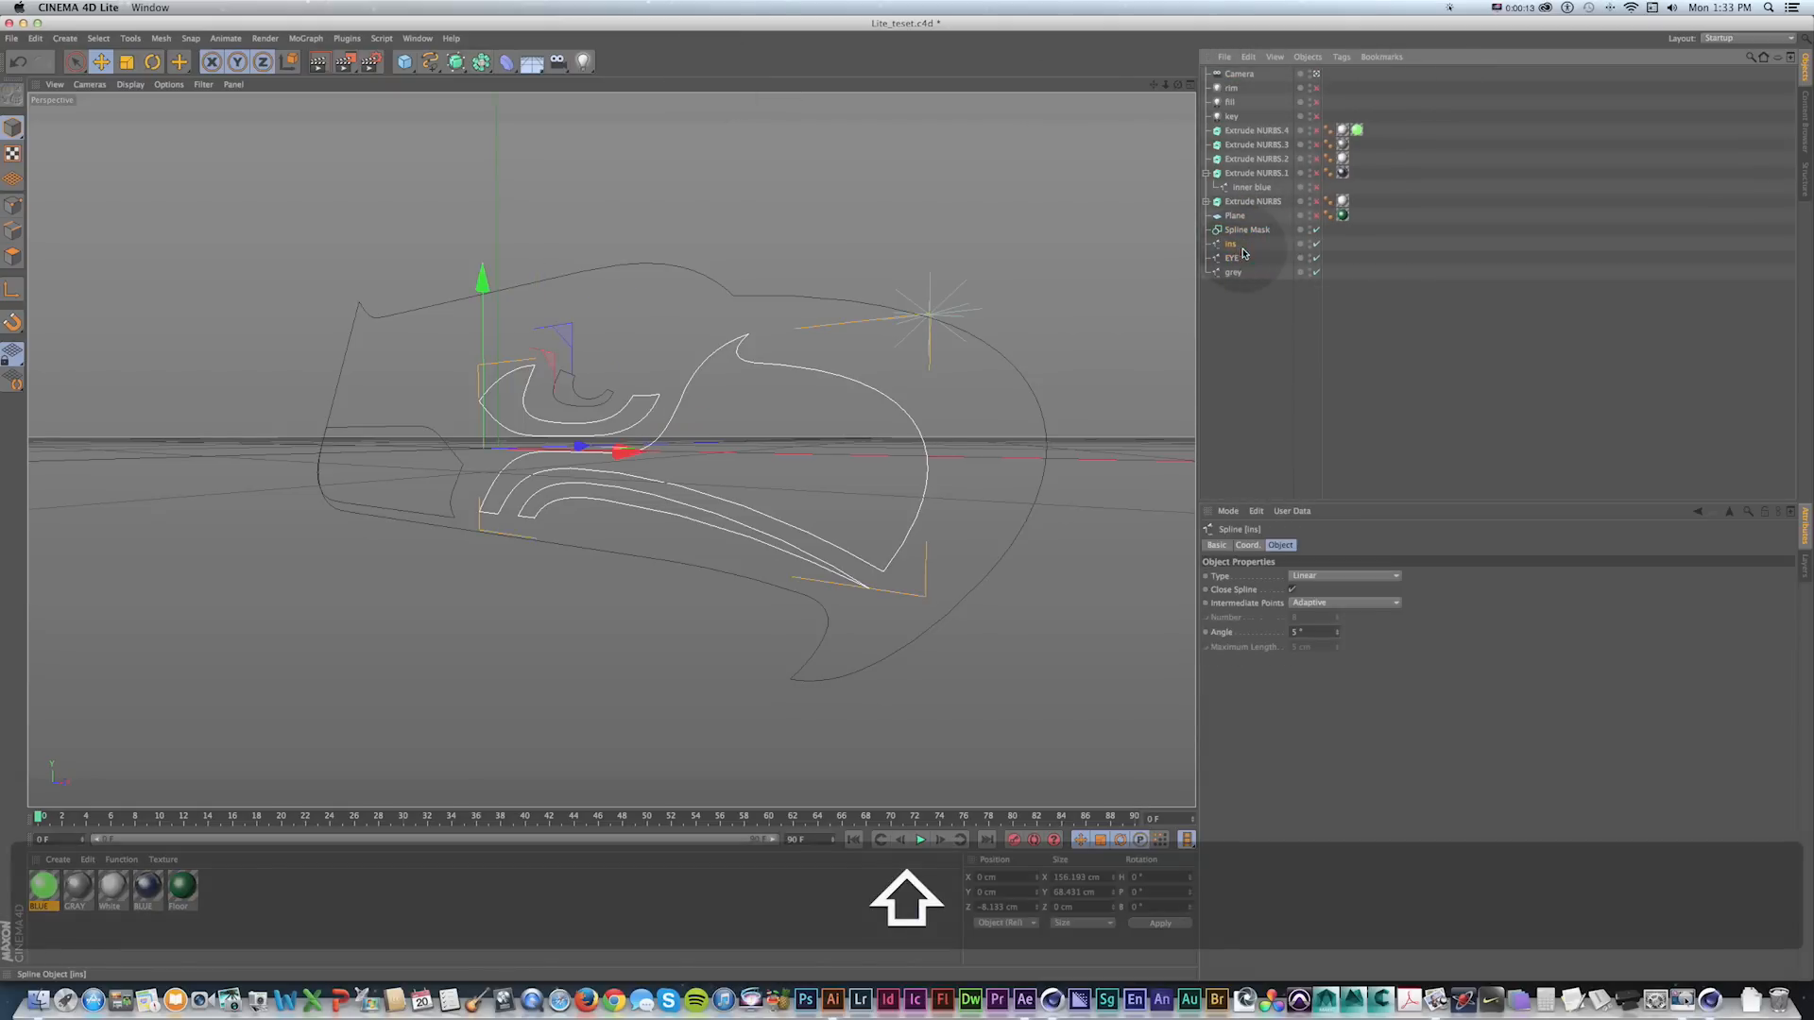
shift+click(1245, 254)
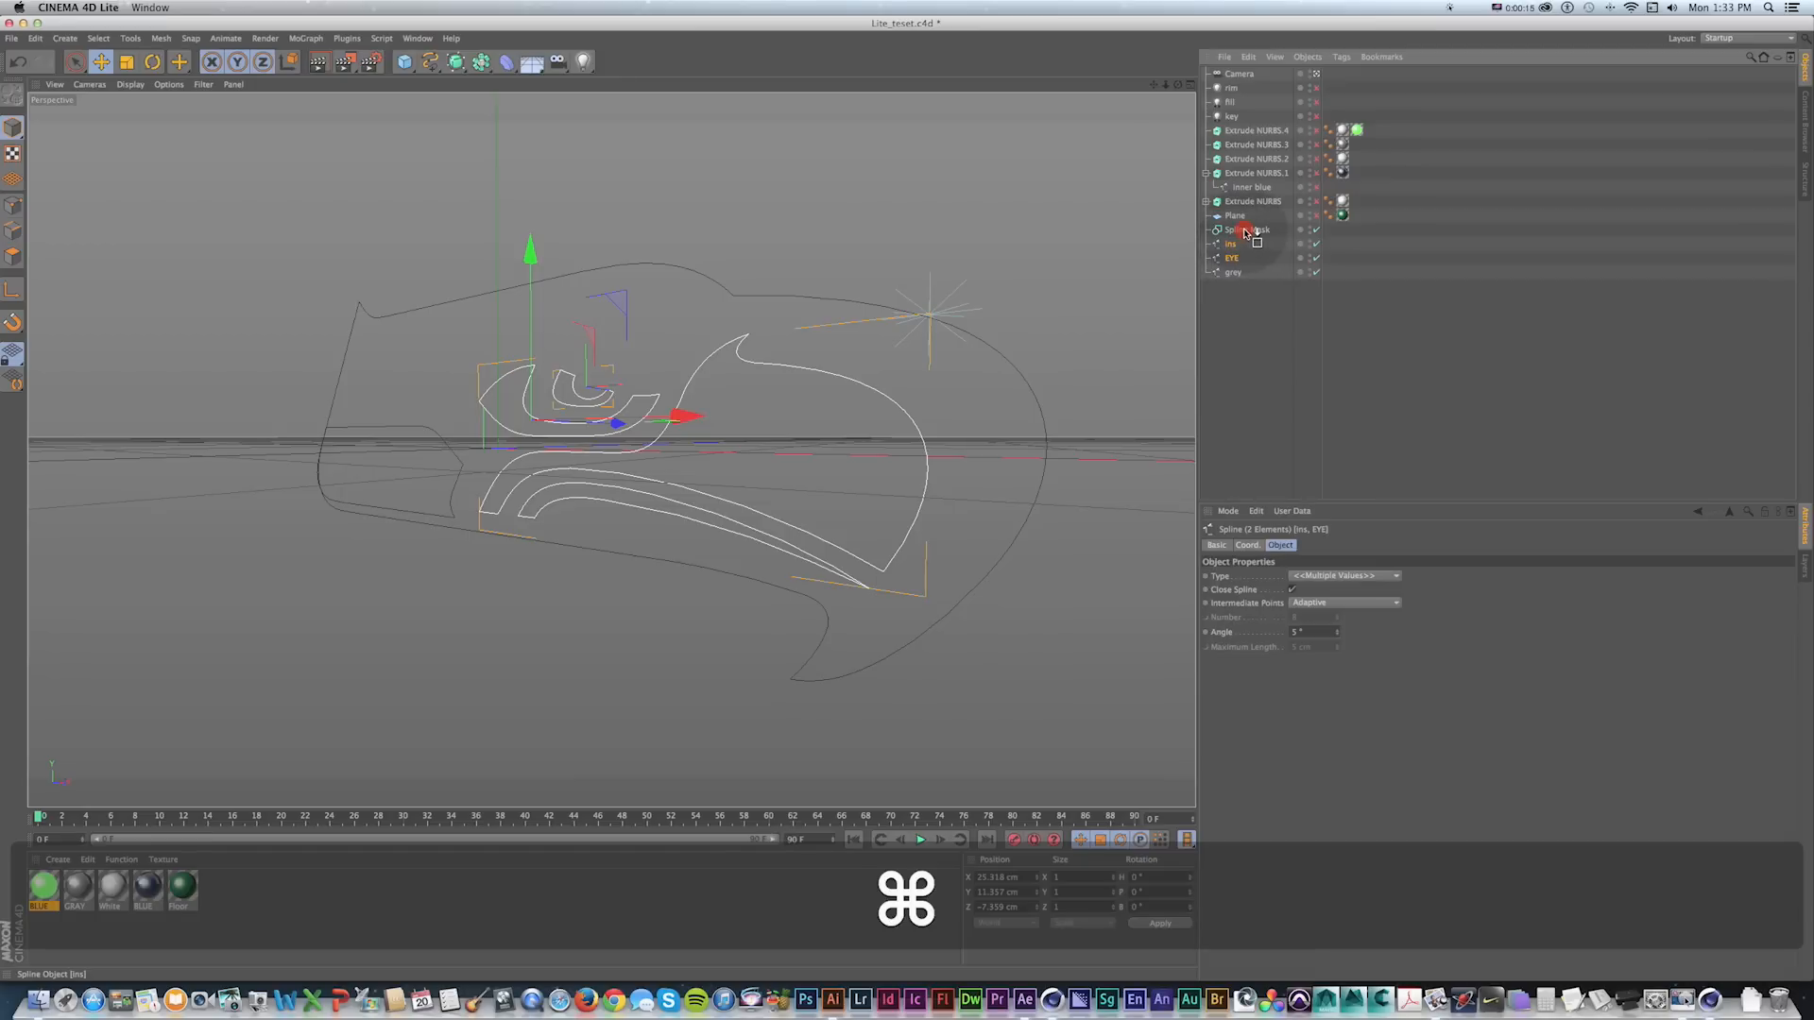
drag(1245, 231, 1245, 233)
click(1245, 232)
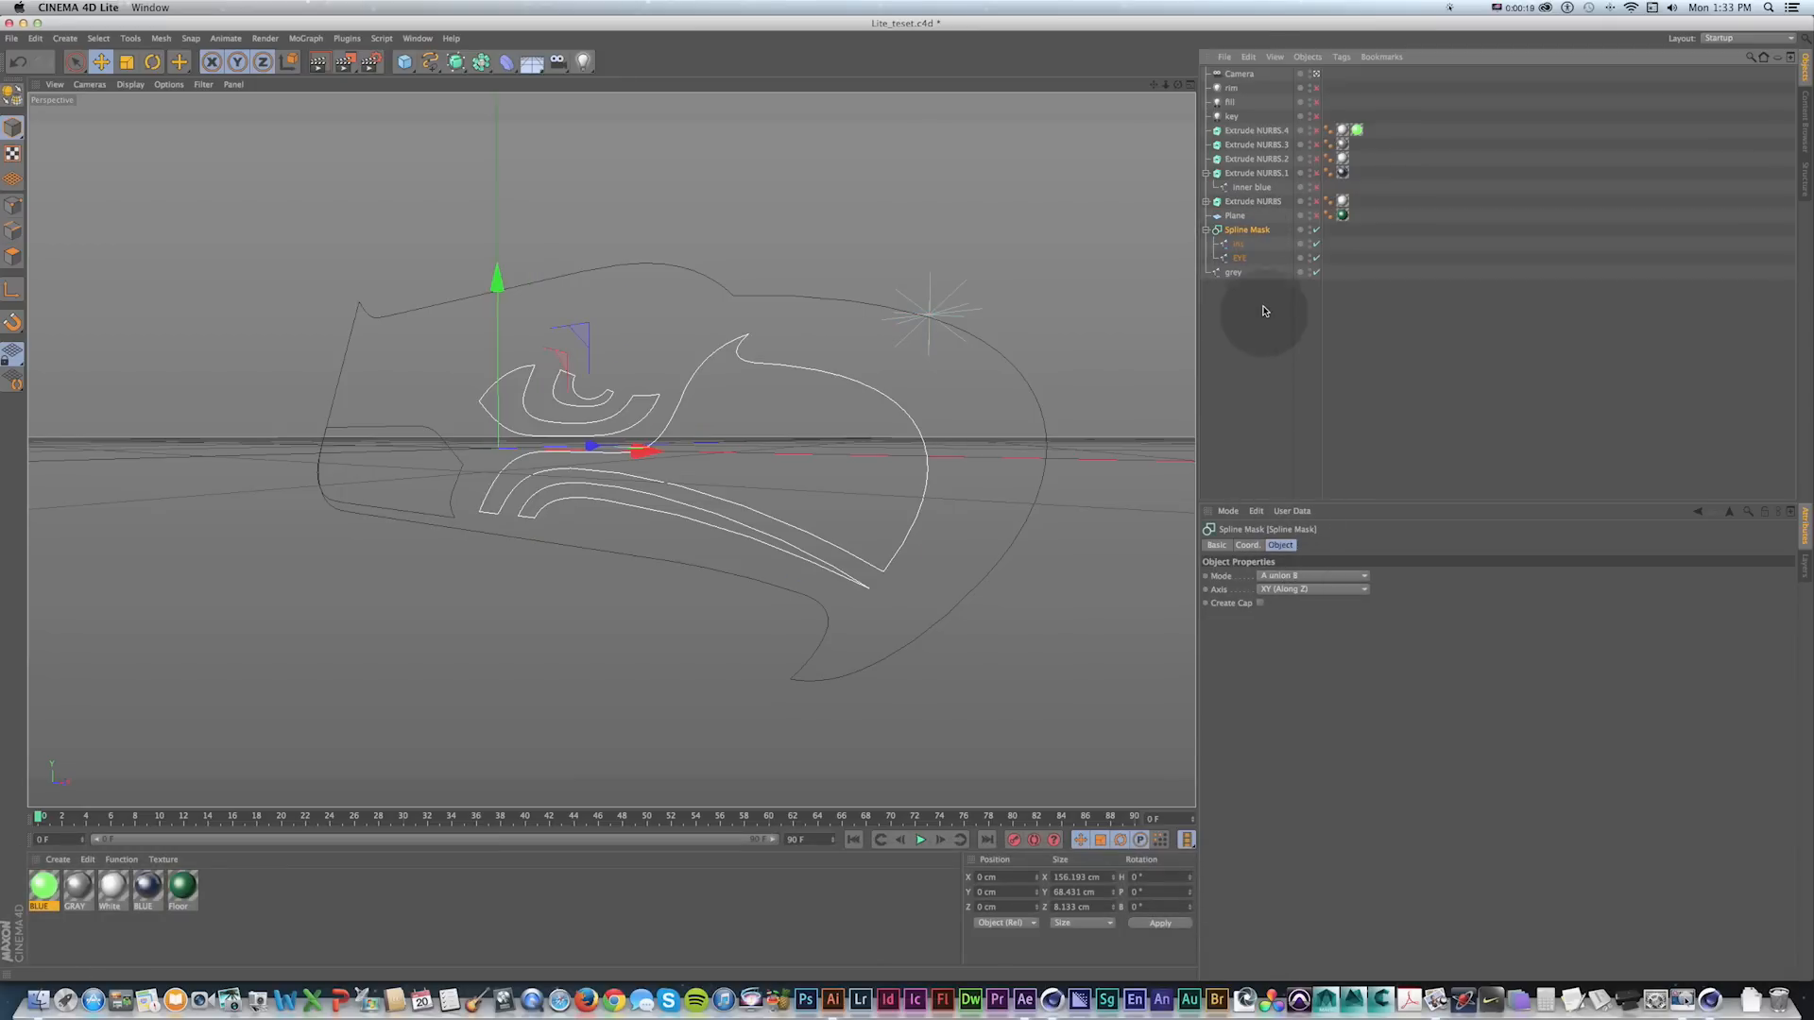
key(c)
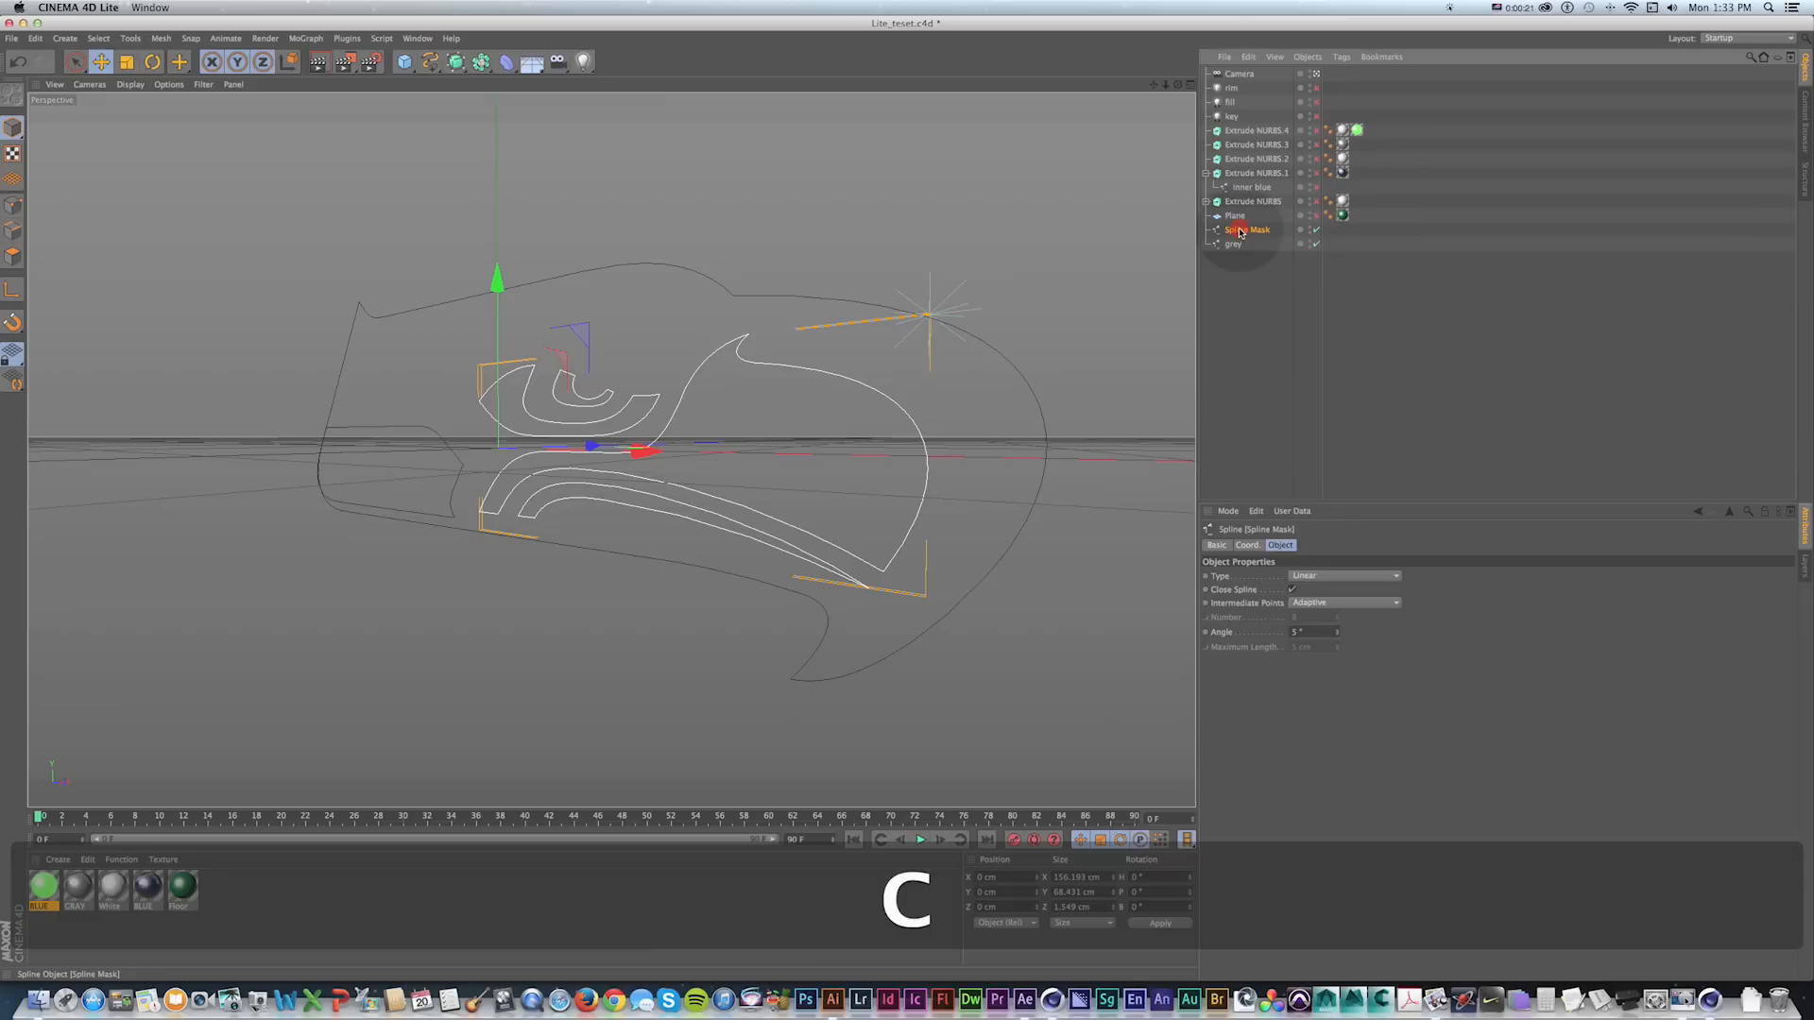
Add a second Spline Mask containing the combined spline and the grey spline, and convert it into one editable spline.
click(481, 64)
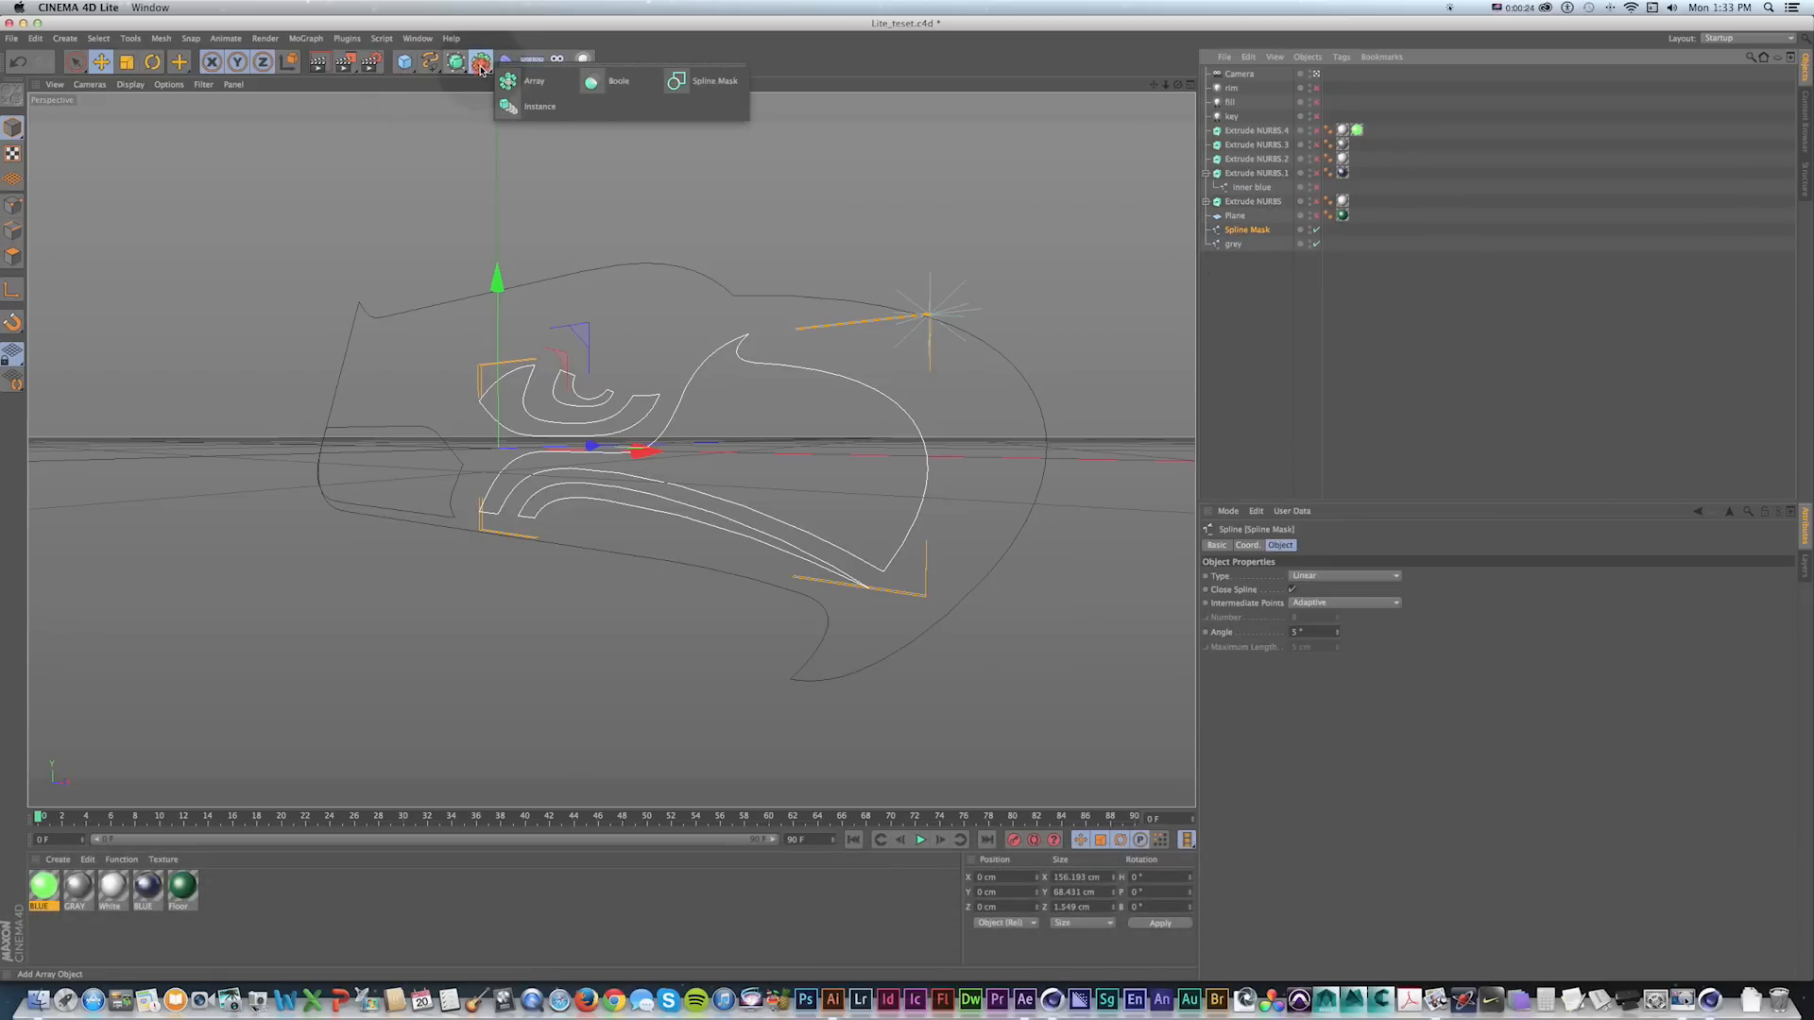
click(676, 81)
drag(1251, 74, 1244, 238)
drag(1238, 279, 1241, 231)
click(1244, 231)
key(c)
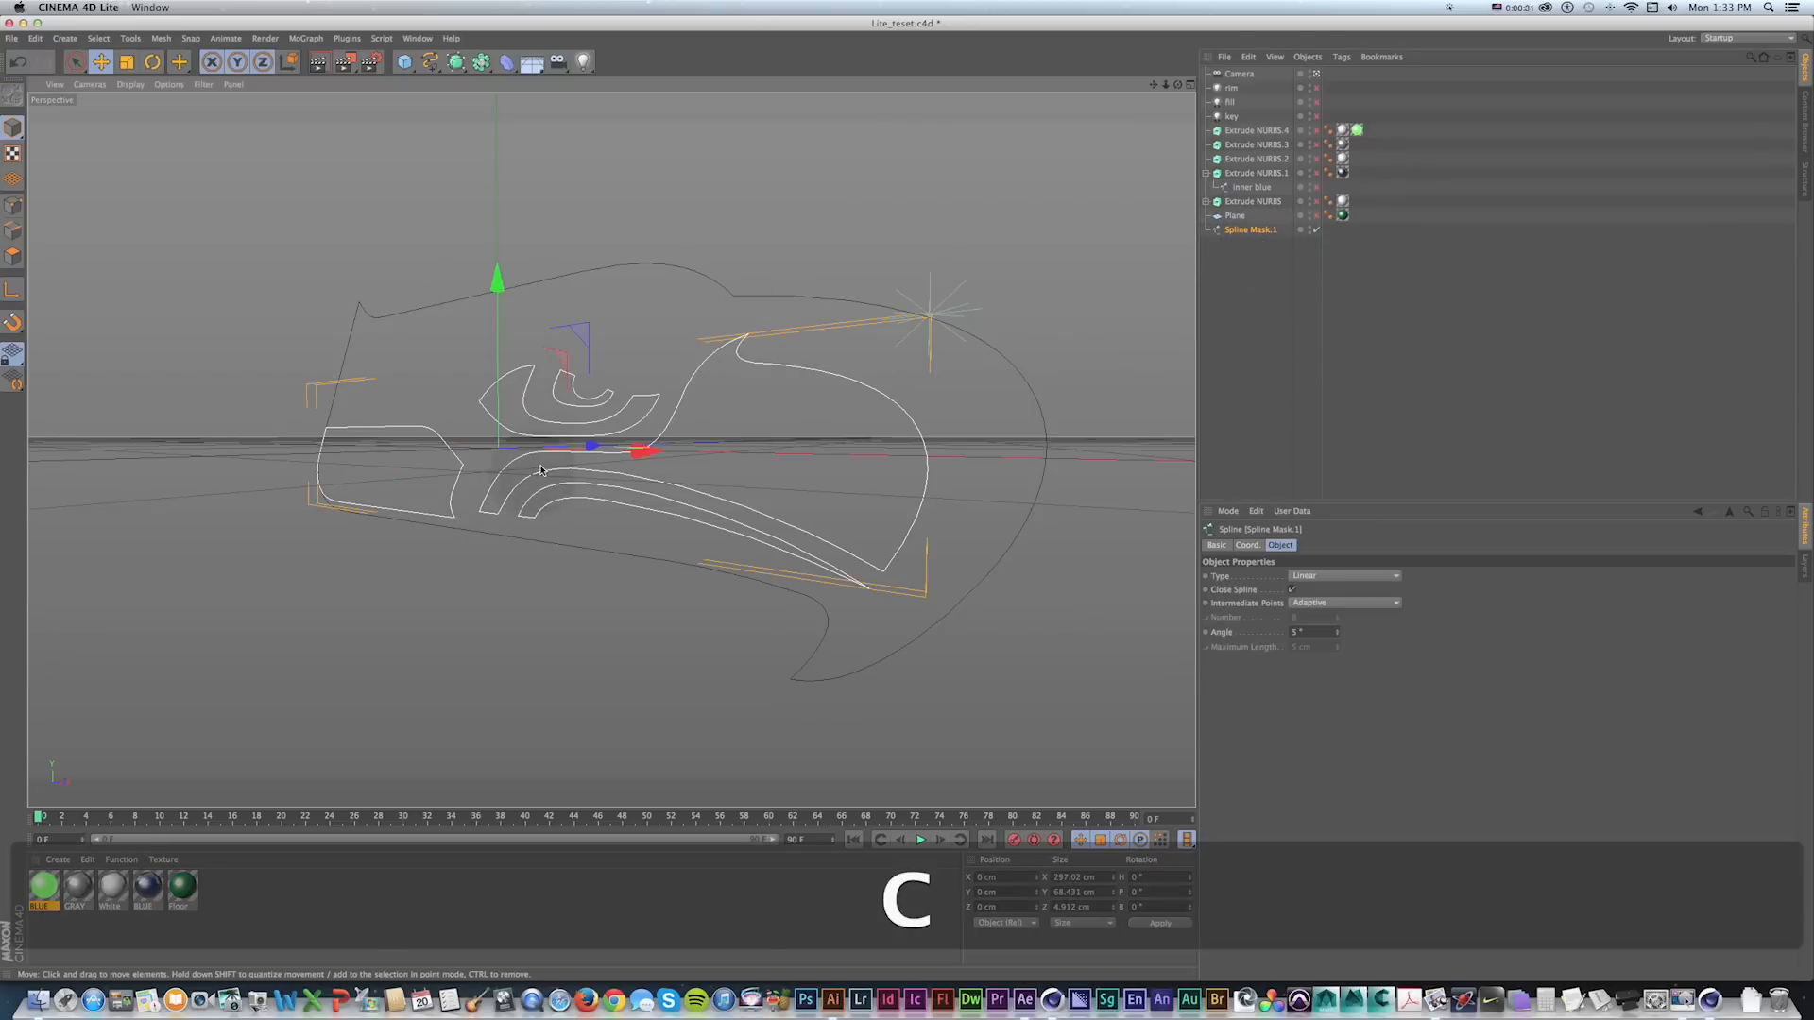
mouse_move(635, 448)
mouse_down()
mouse_move(412, 450)
mouse_move(632, 449)
mouse_up()
key(super+z)
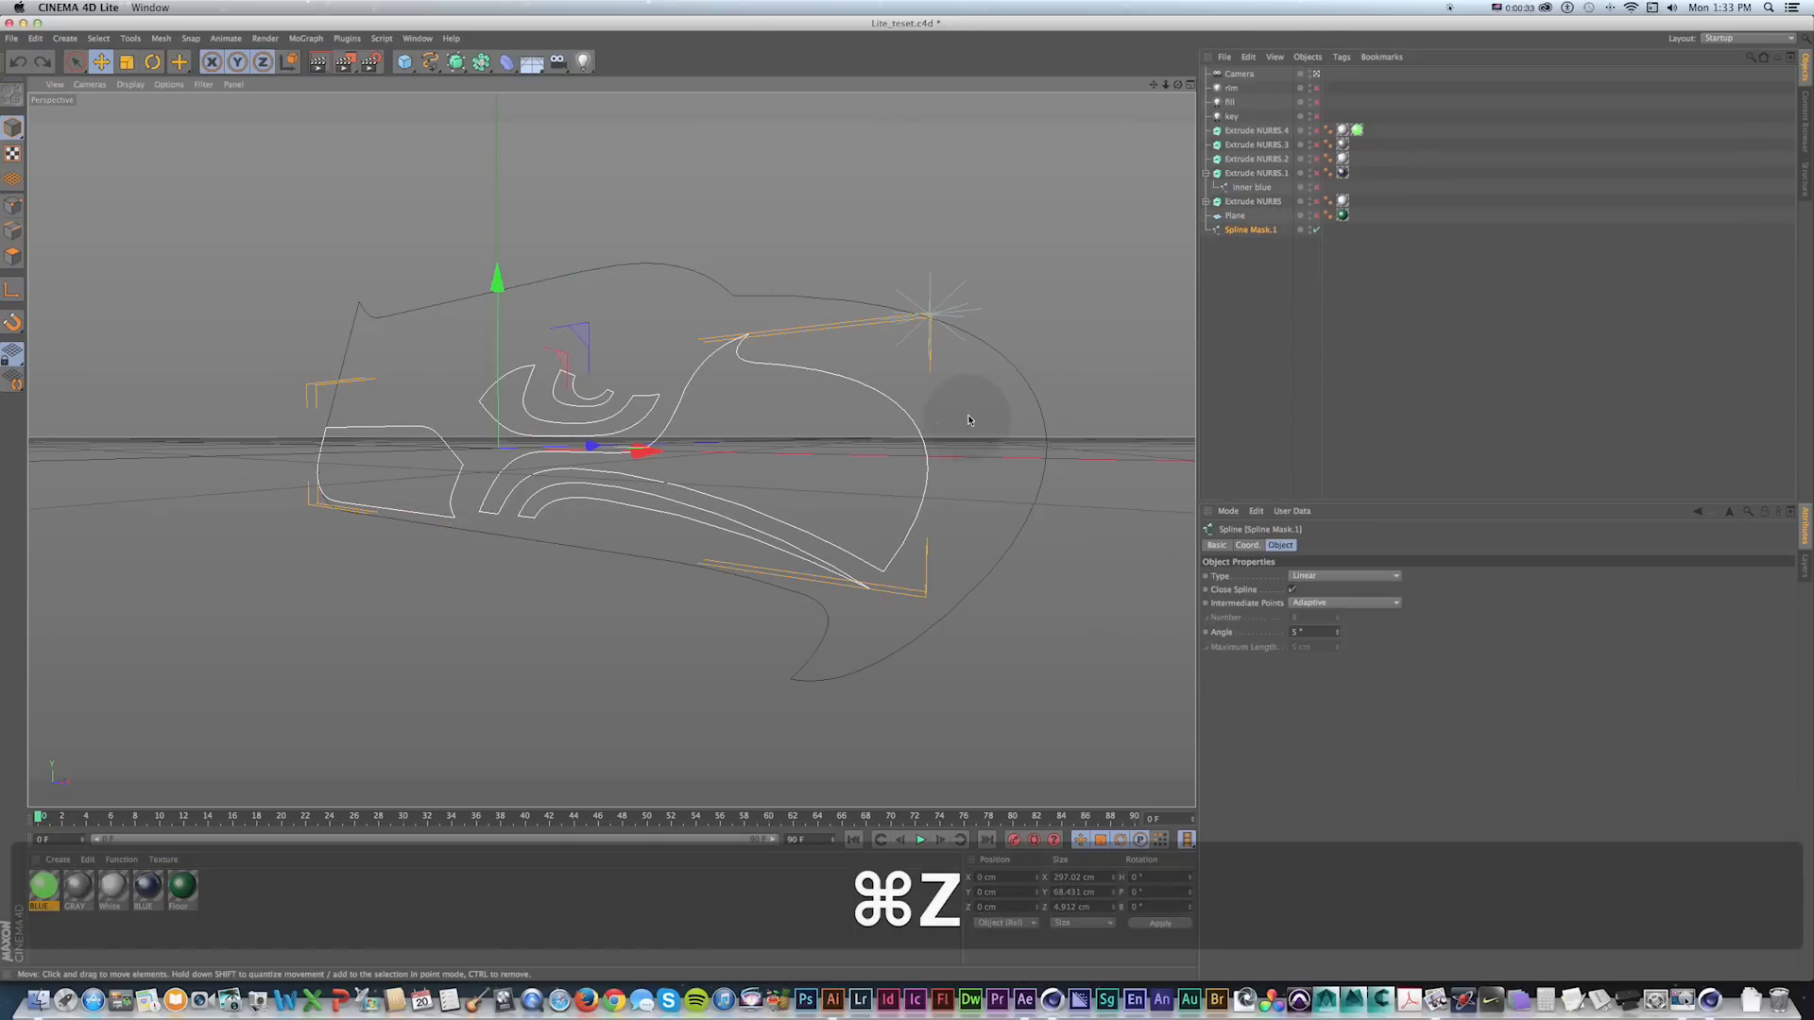
Switch back to the untitled project in the full Cinema 4D version.
key(super+Tab)
key(super+Tab)
key(super+Tab)
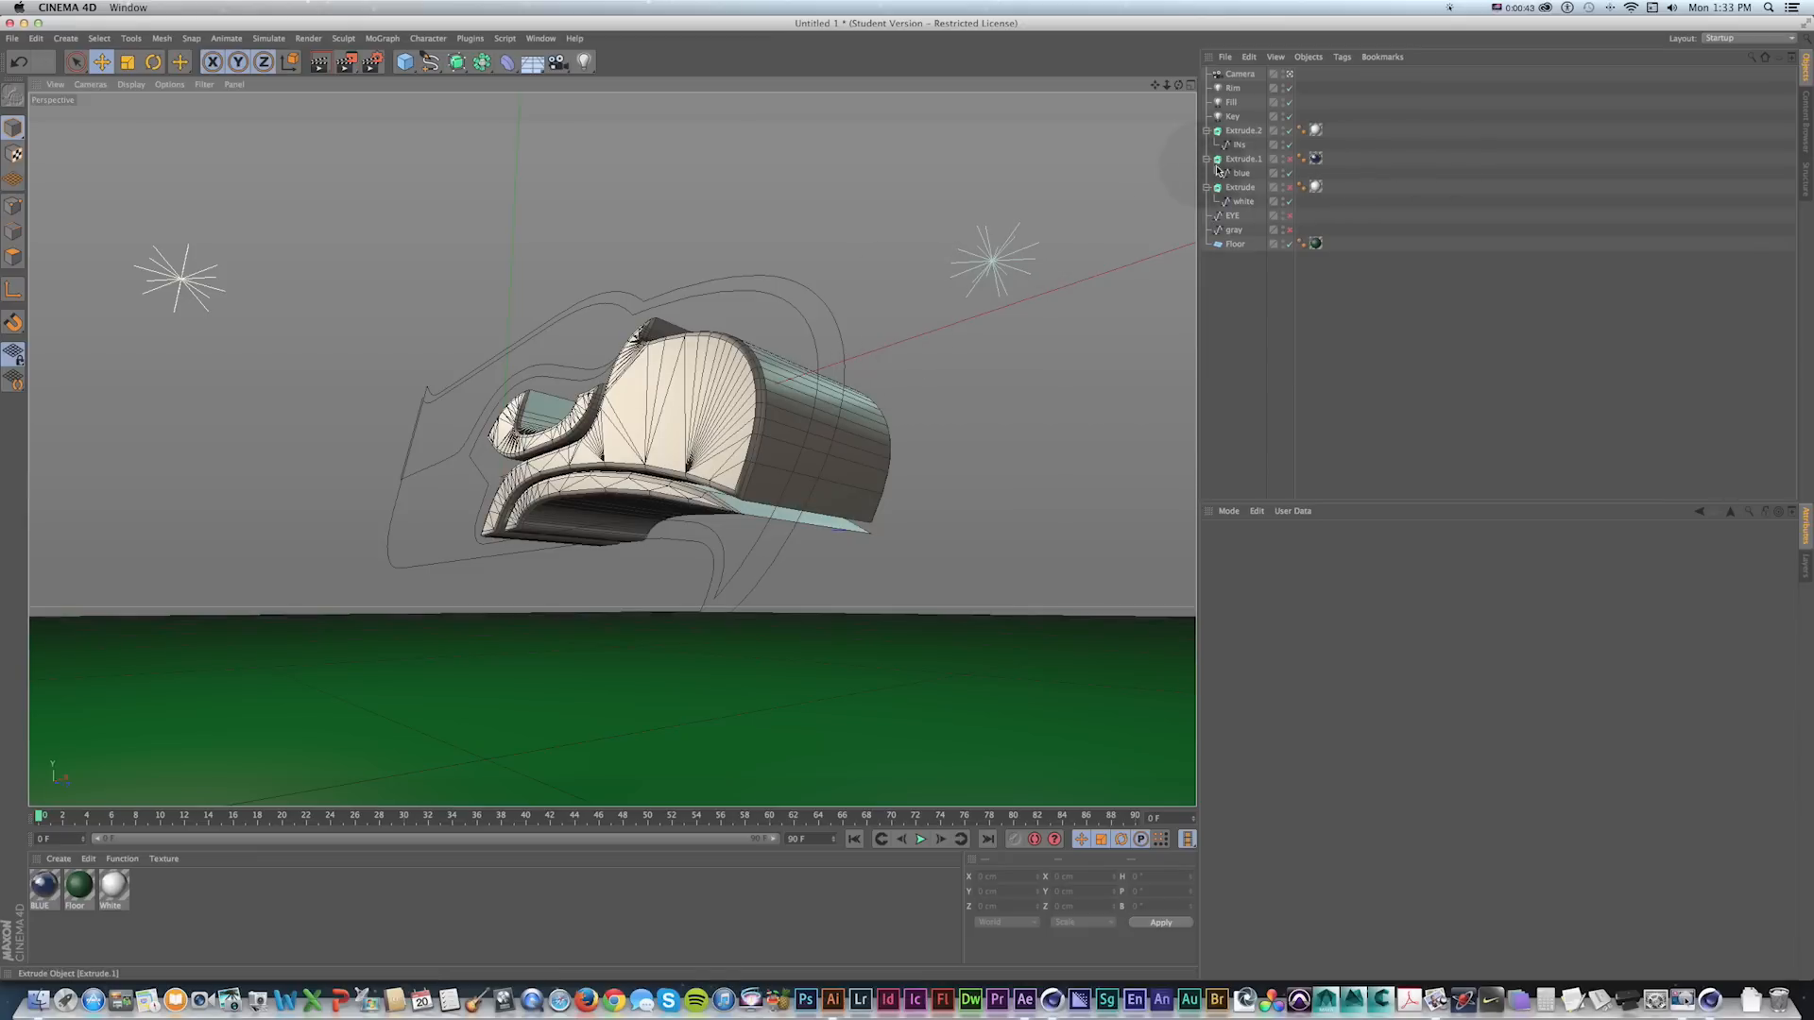
Enable the blue Extrude.1 and the outer white Extrude, and render the logo to the Picture Viewer.
click(1287, 186)
click(1289, 187)
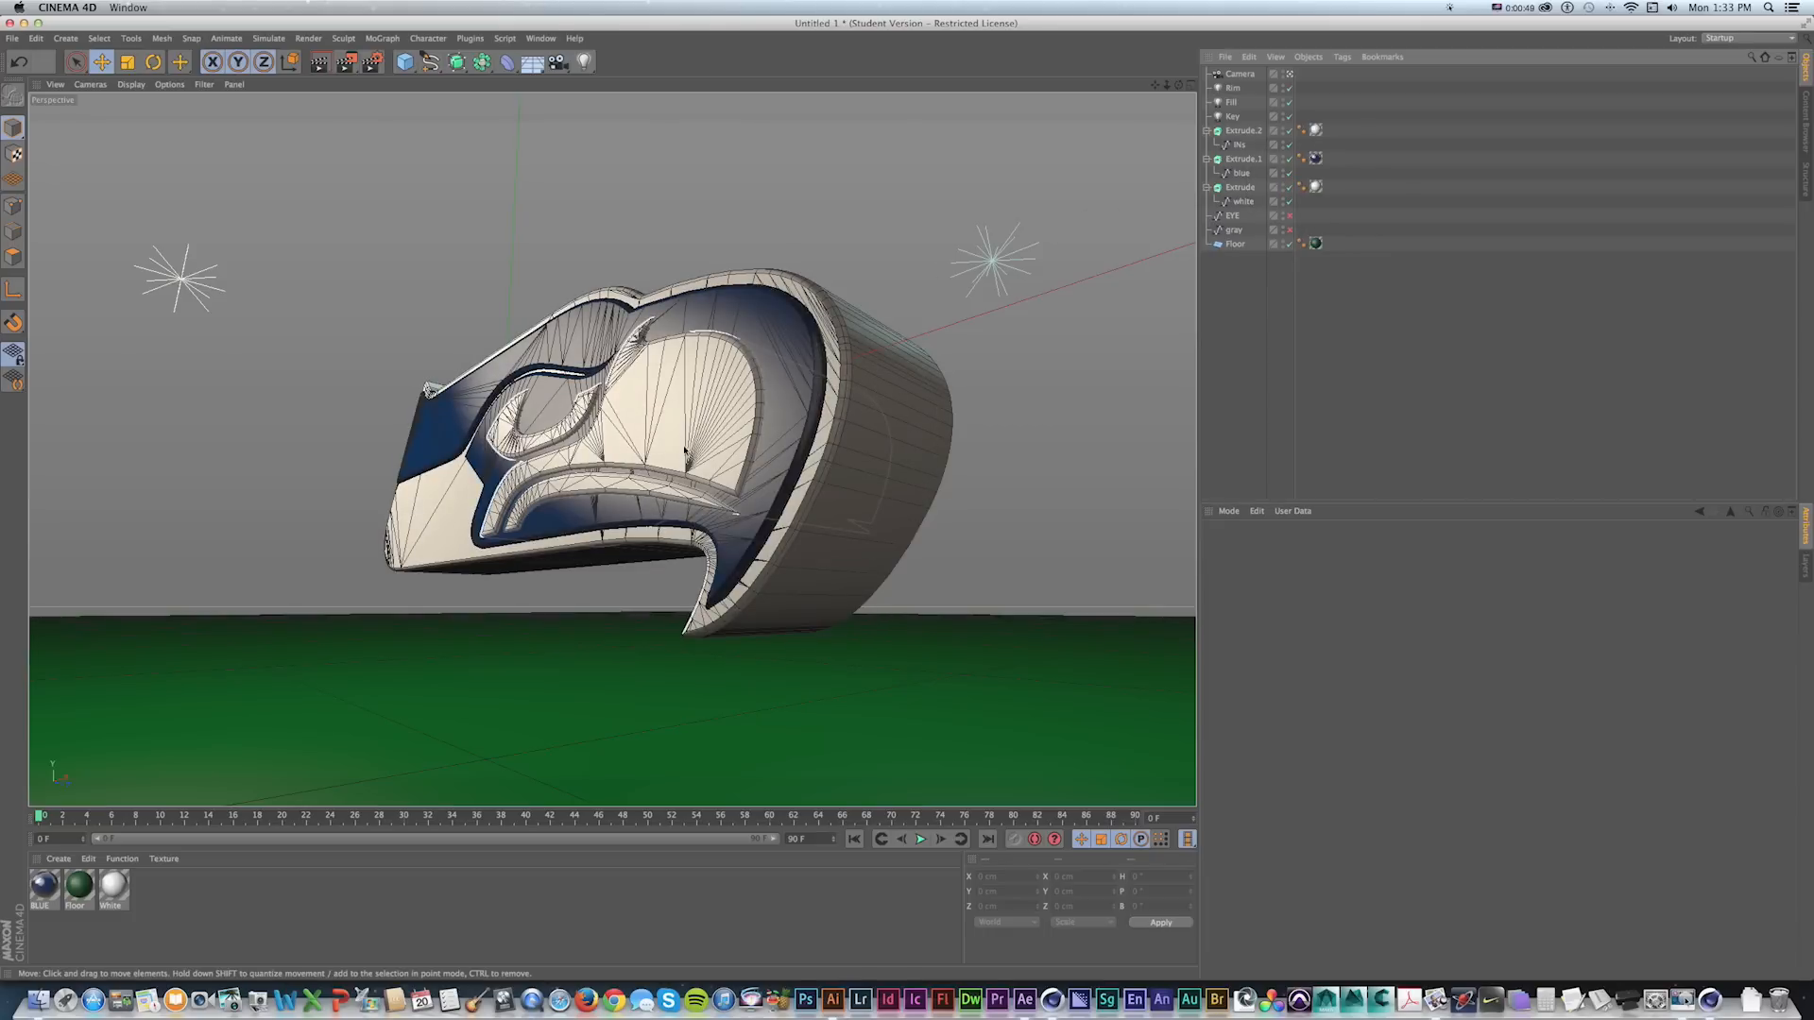
key(shift+r)
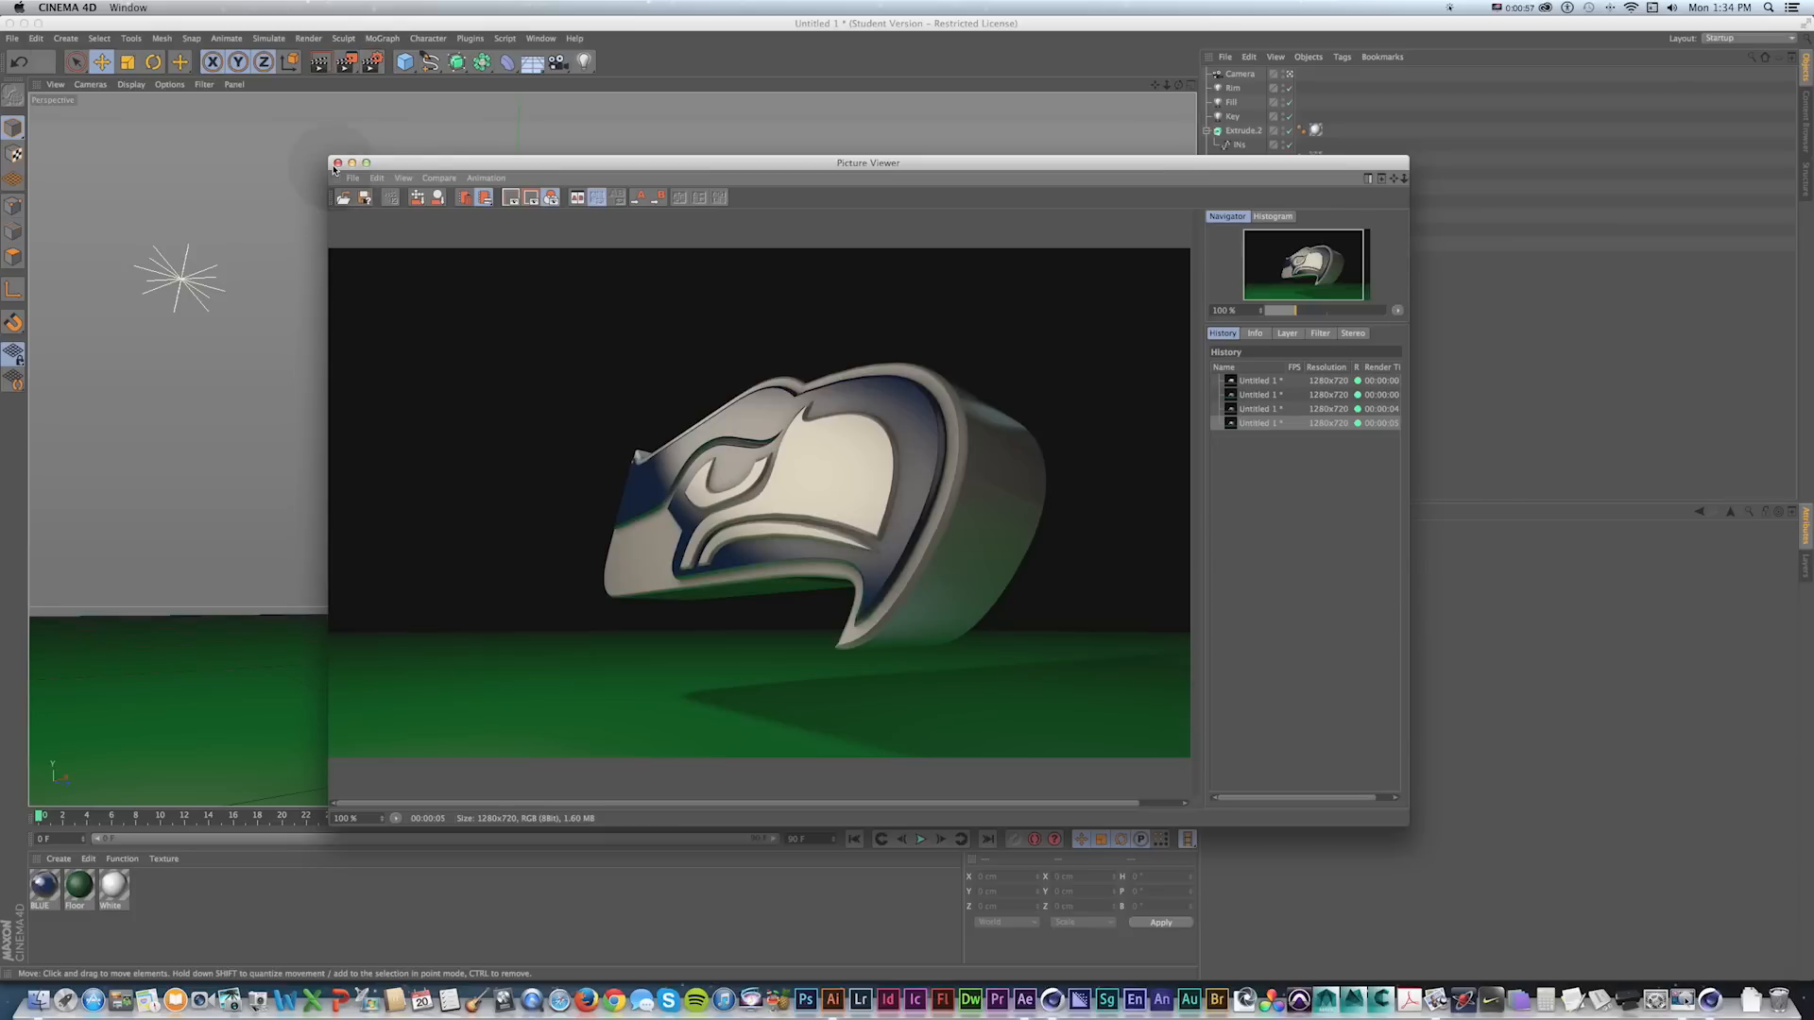
Close the rendered image and set the fillet type of Extrude.2's caps to Engraved.
click(337, 163)
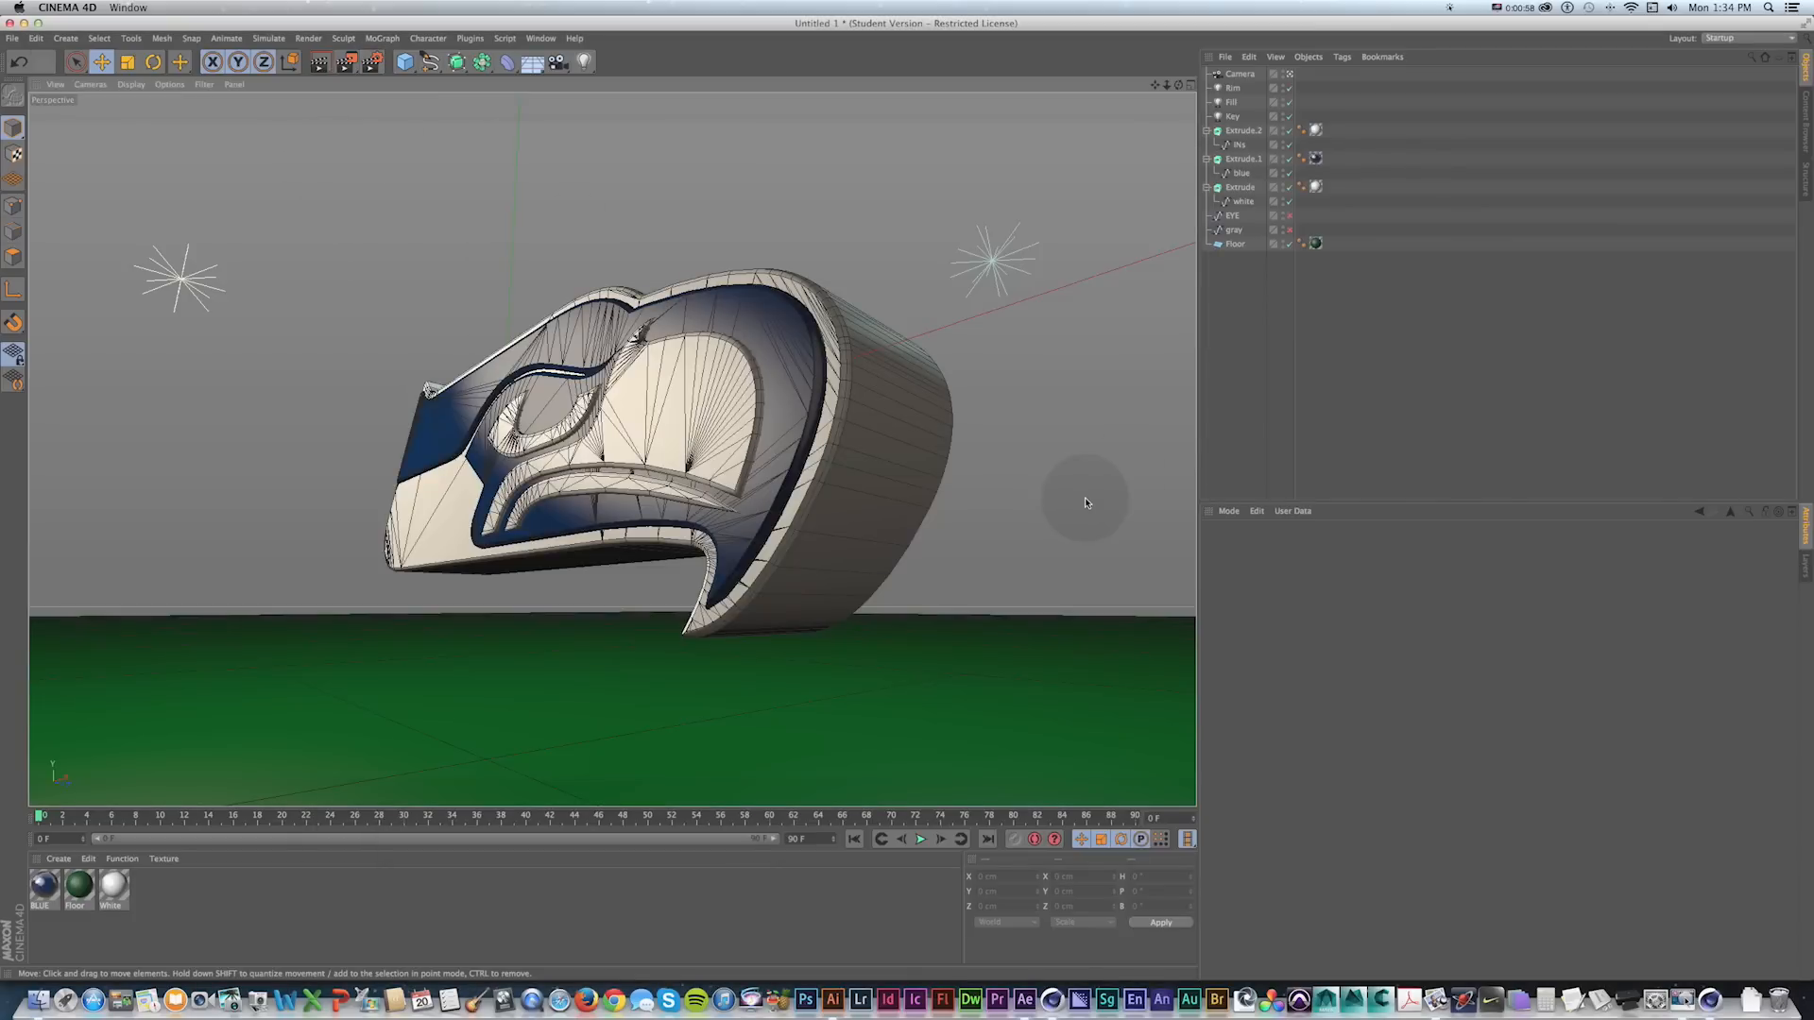
click(1242, 131)
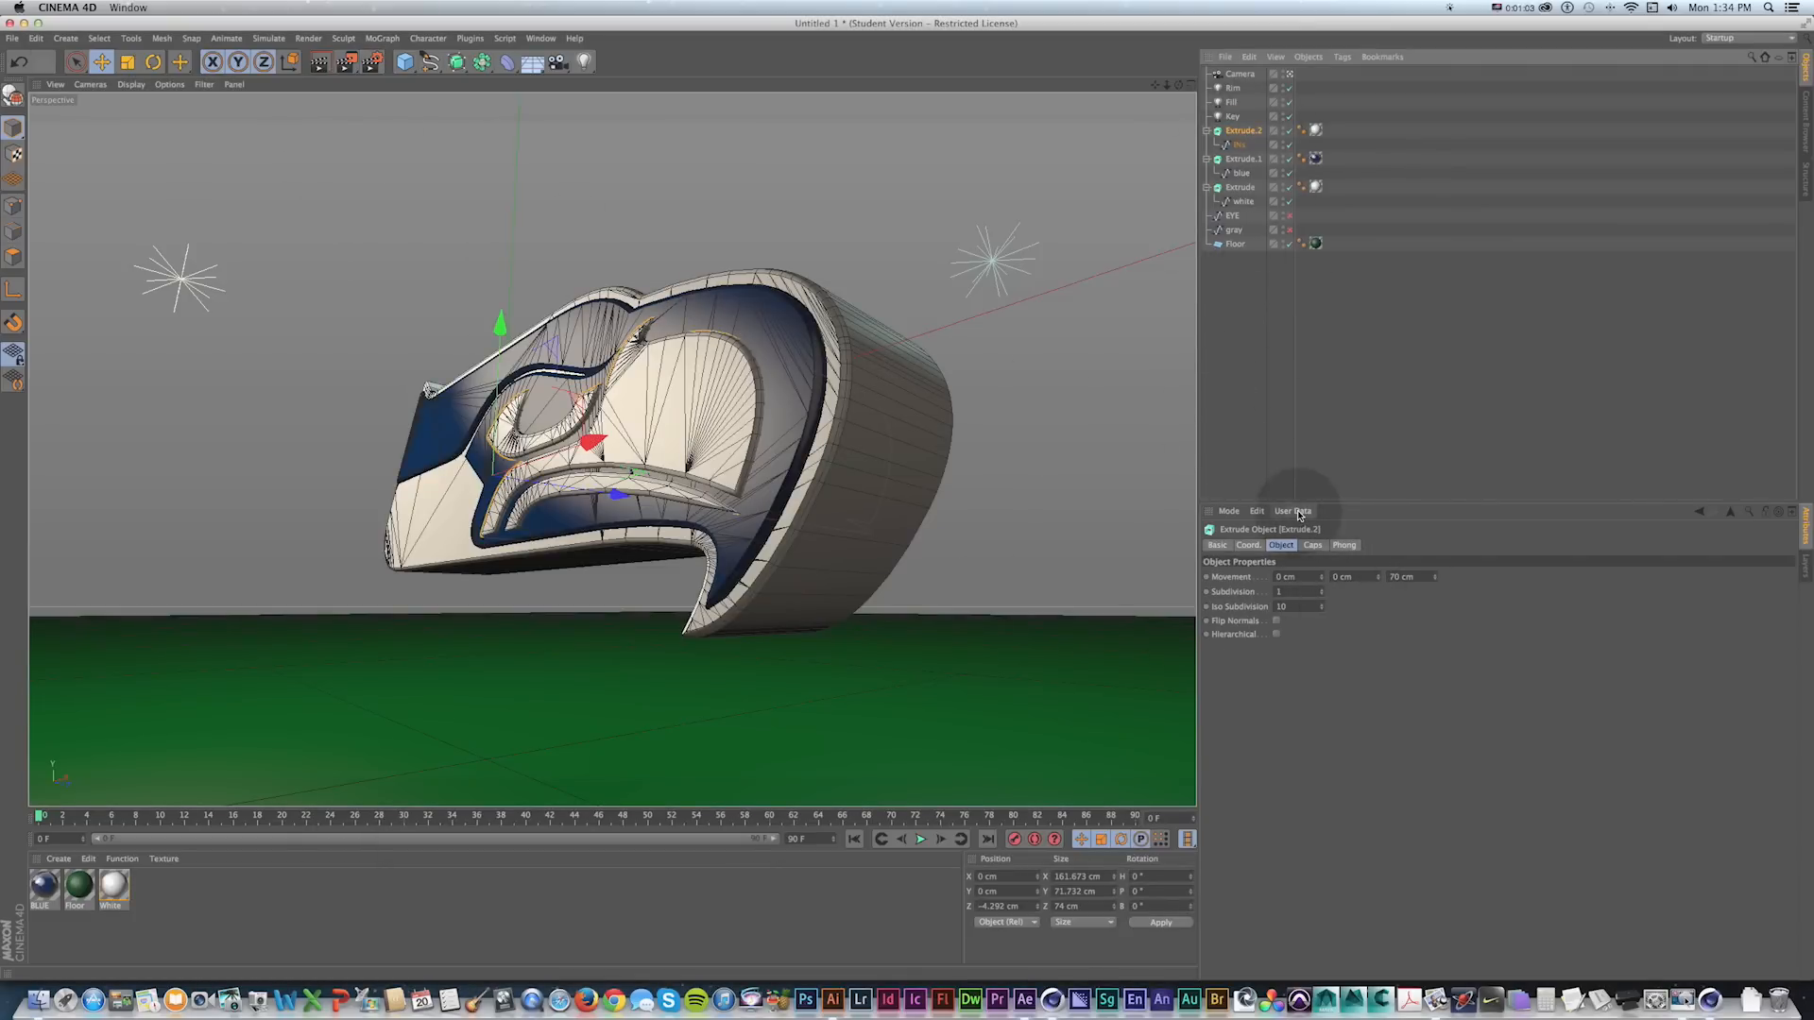
click(1312, 545)
click(1303, 752)
click(1309, 767)
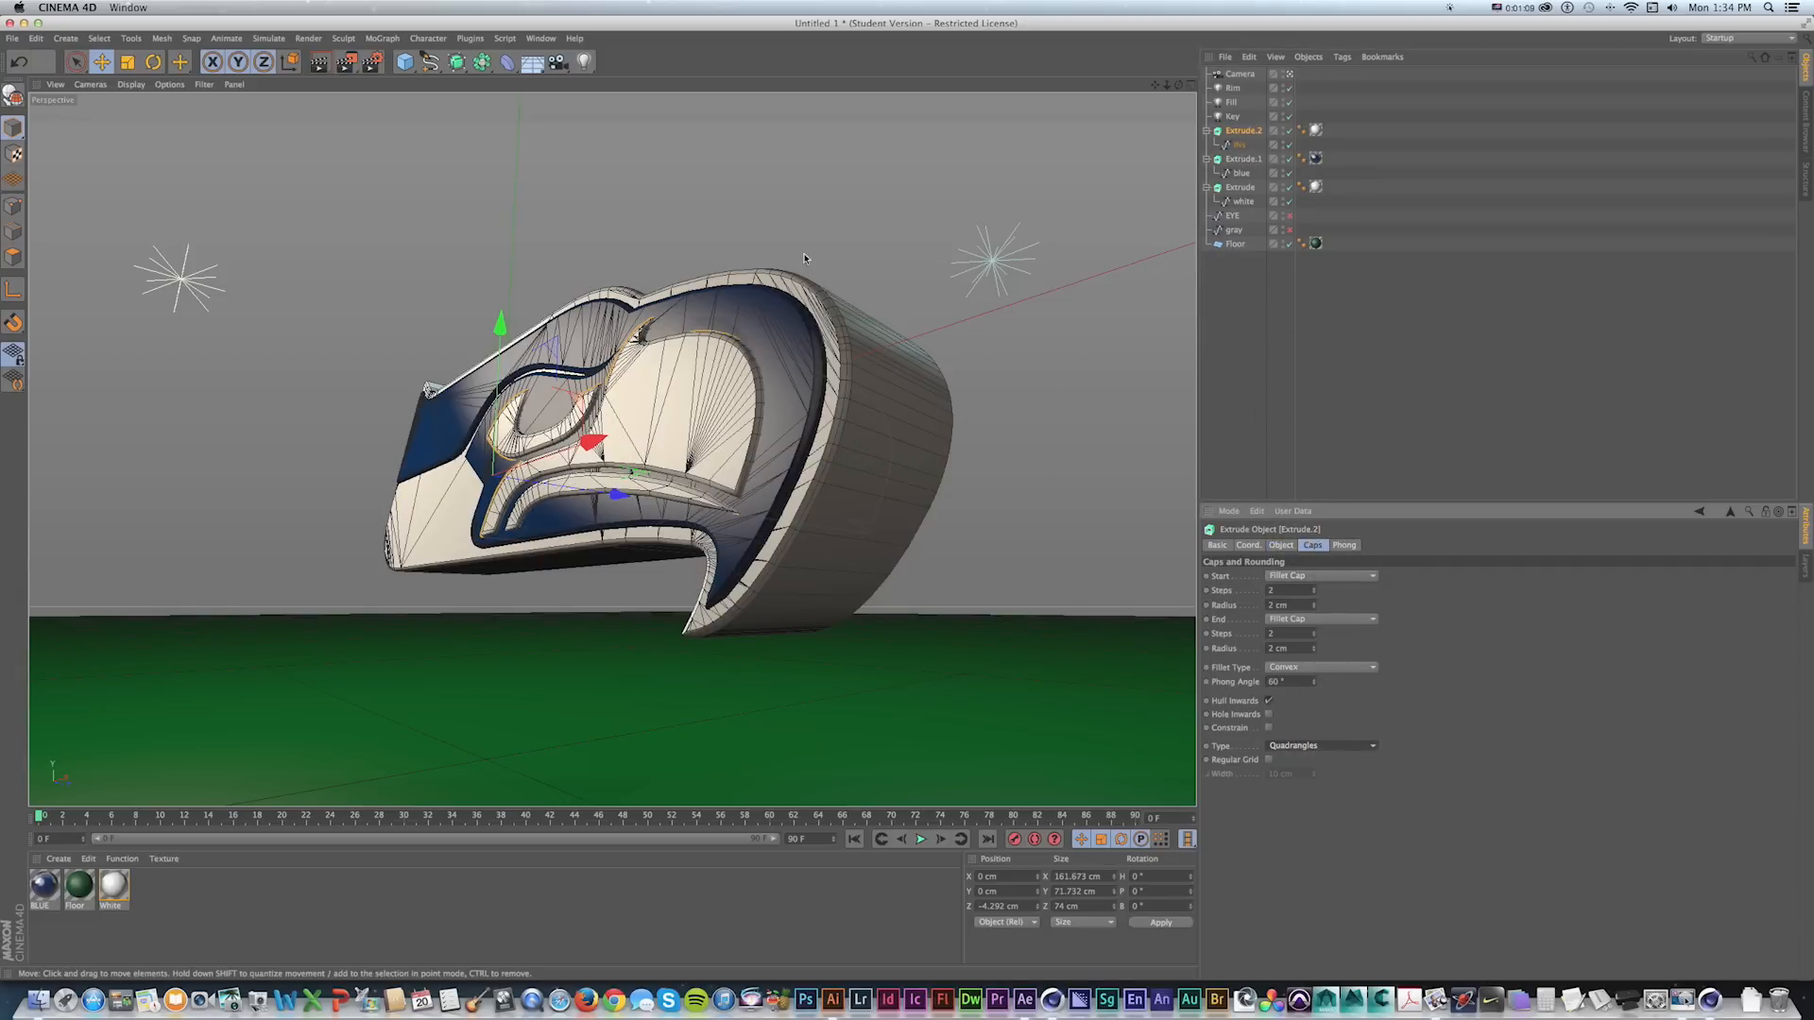
click(1315, 667)
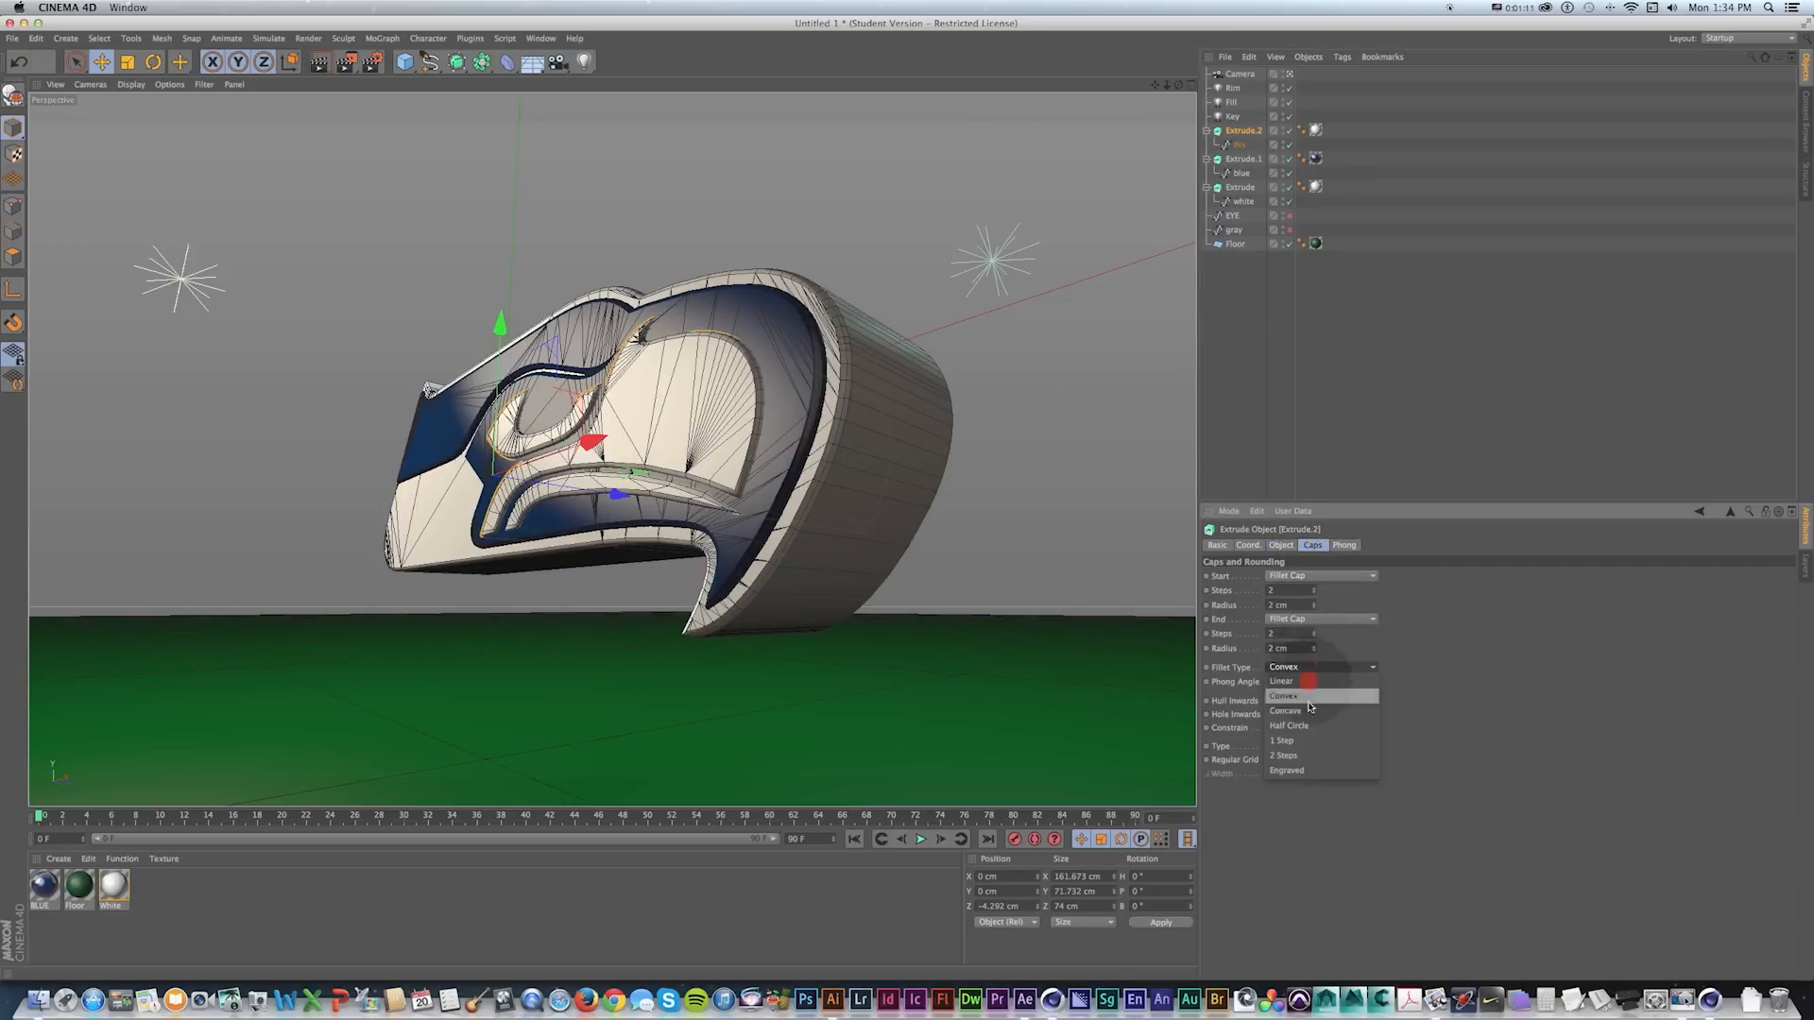
click(1311, 771)
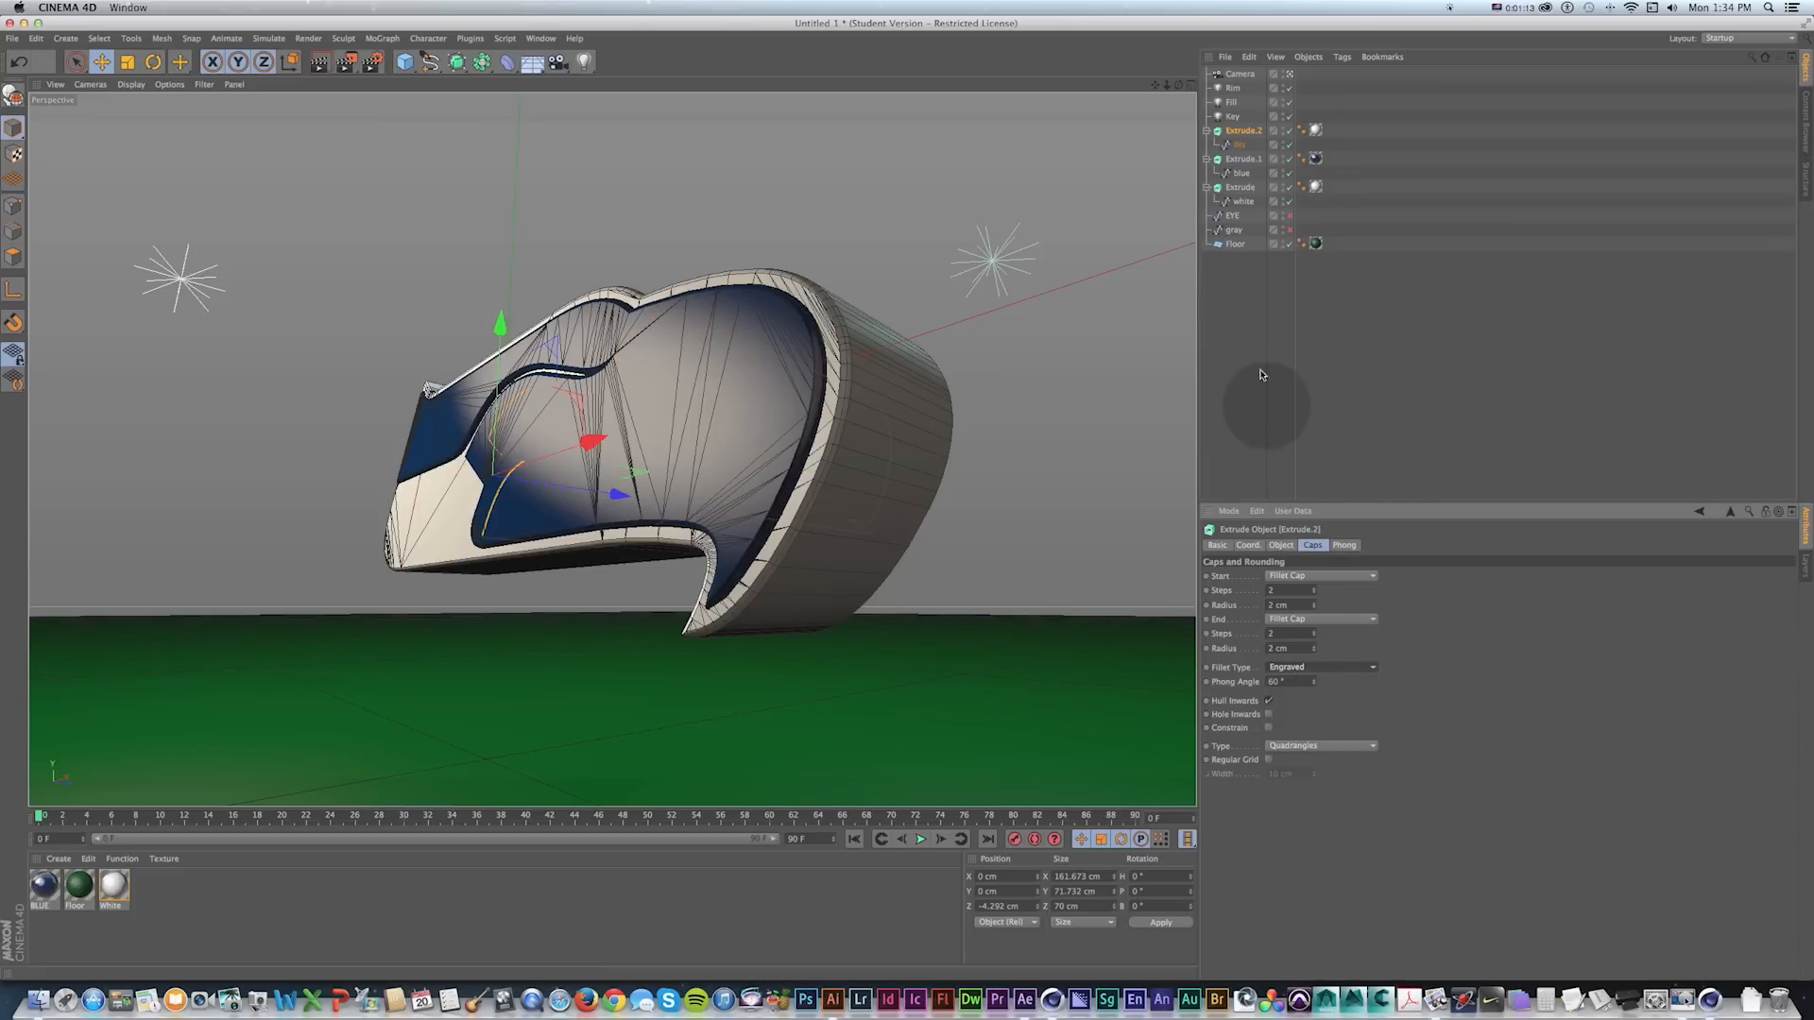
Shift Extrude.2 slightly forward along Z in the side view and set its extrusion movement to 75 cm in Z.
click(1190, 85)
drag(303, 635, 296, 635)
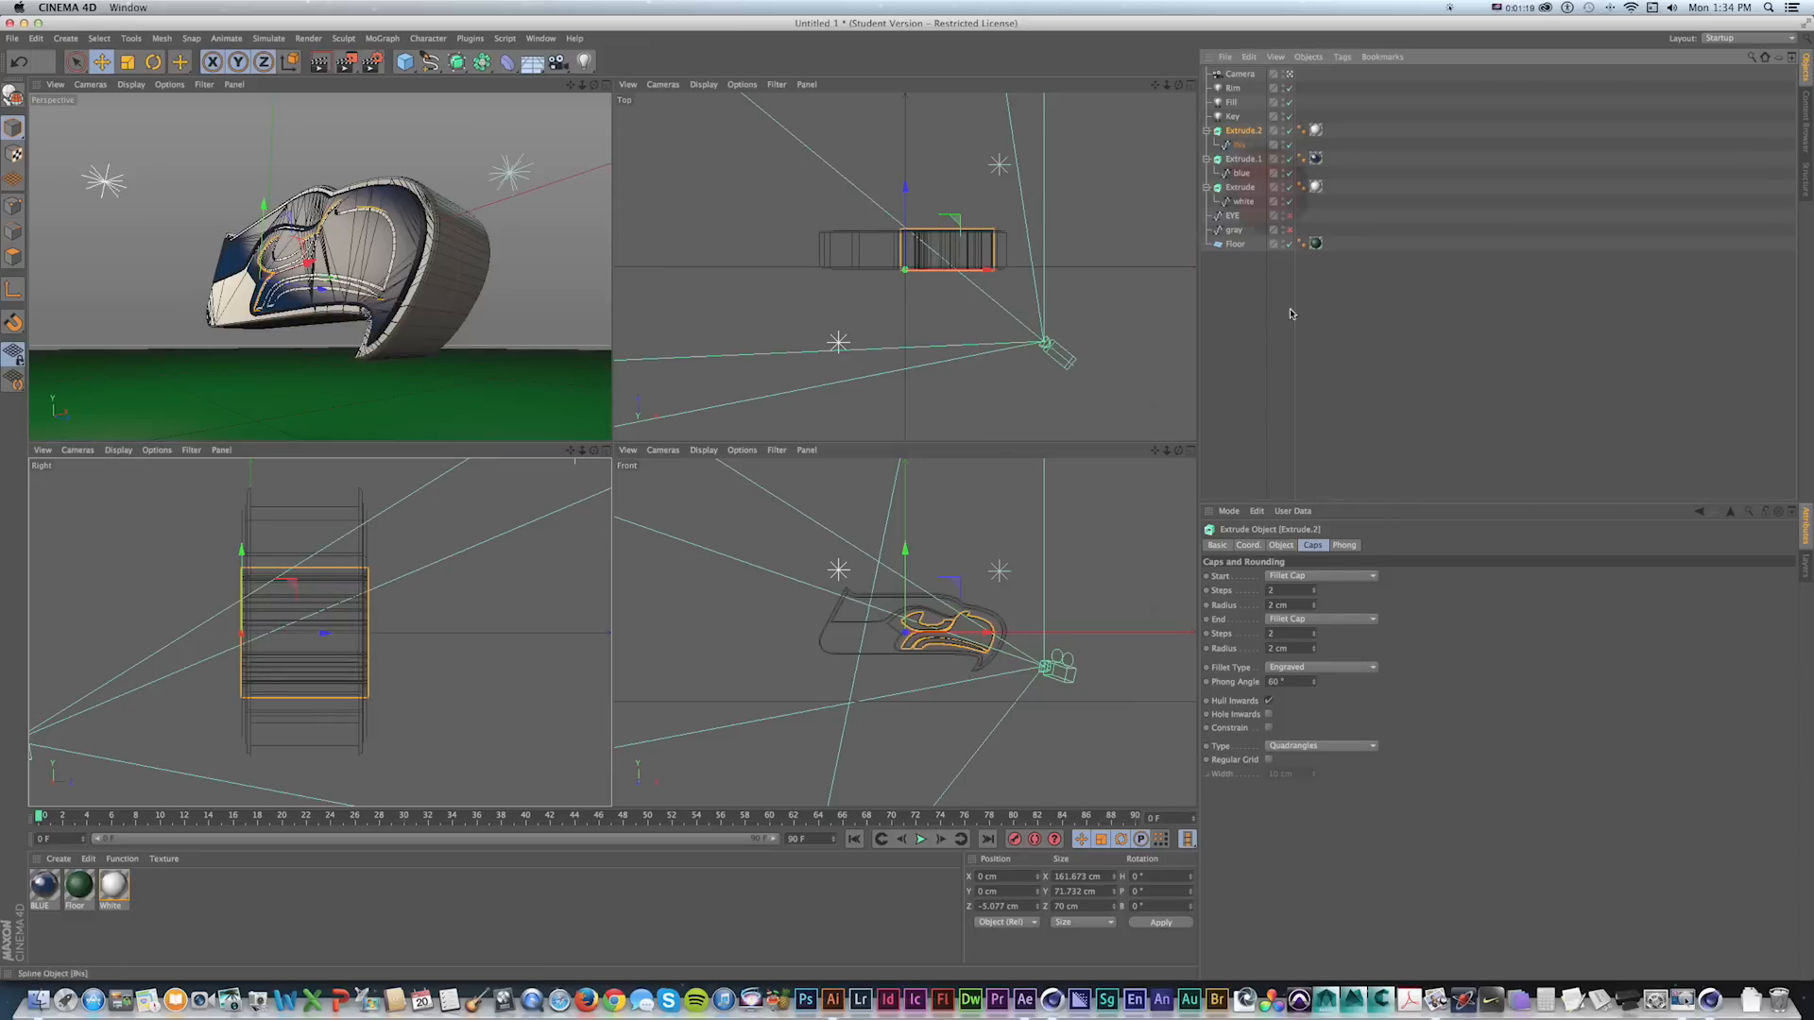
click(1281, 545)
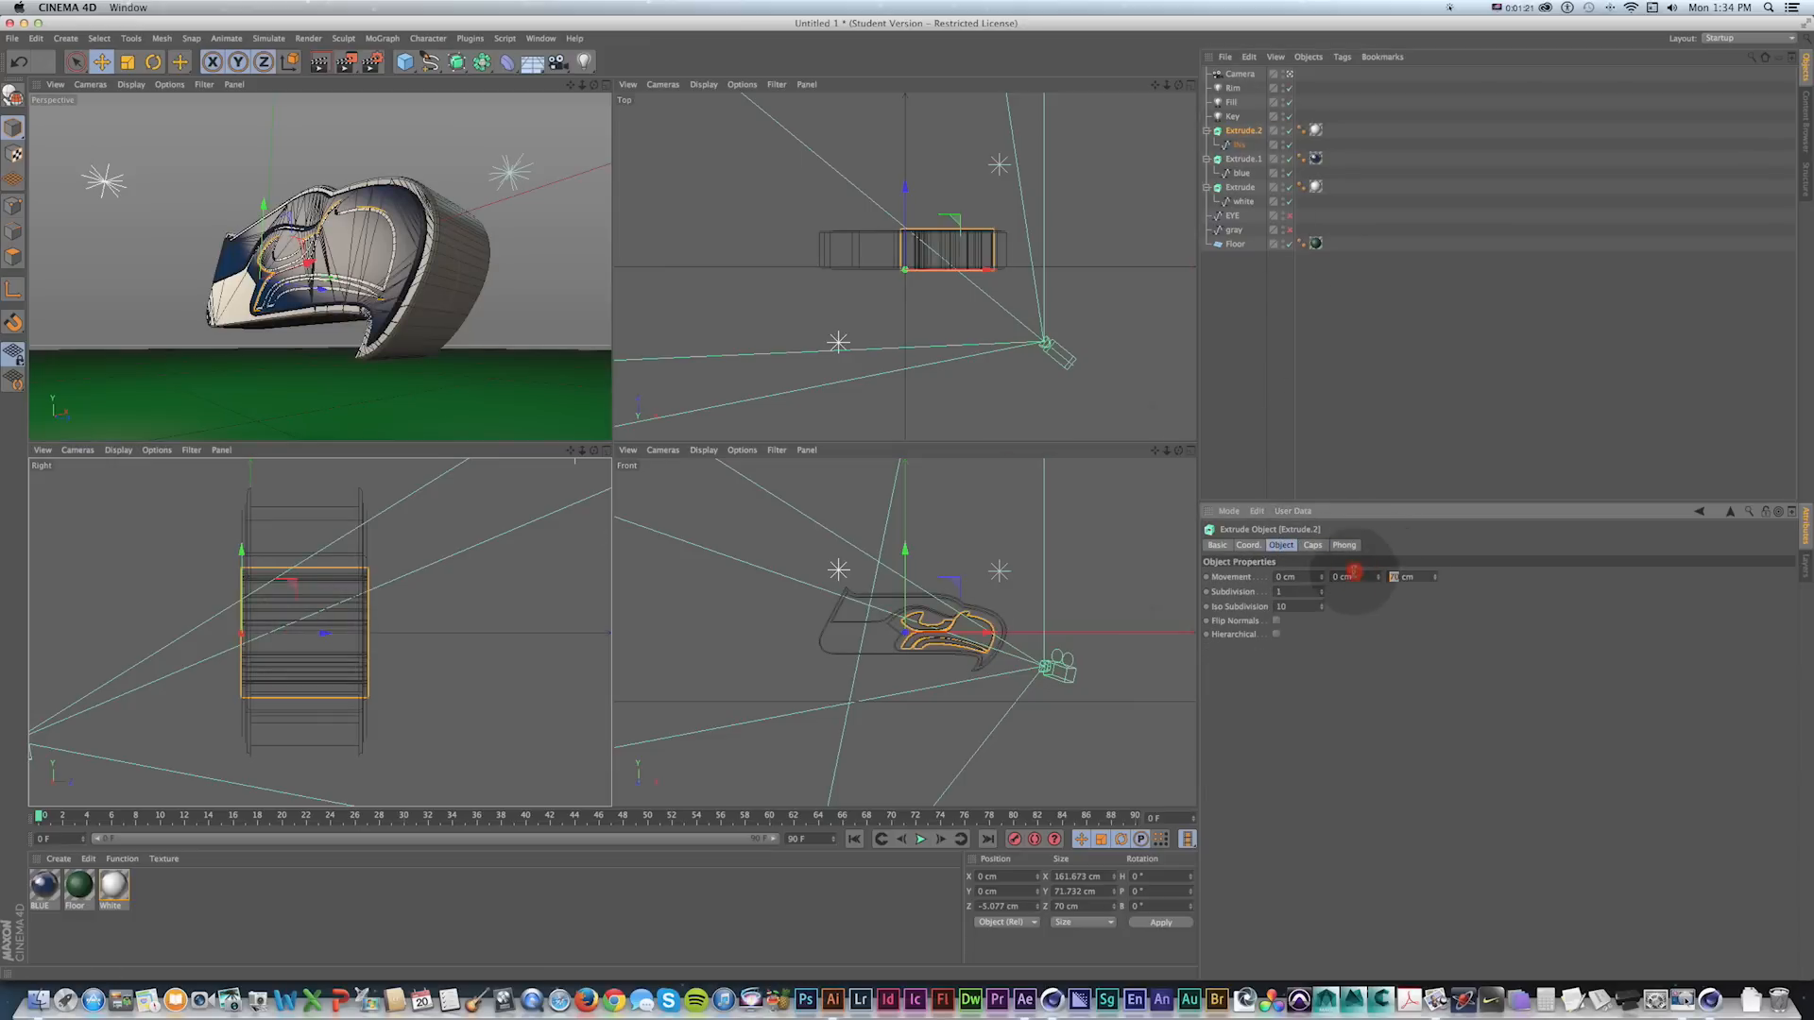
text(75)
key(KP_Enter)
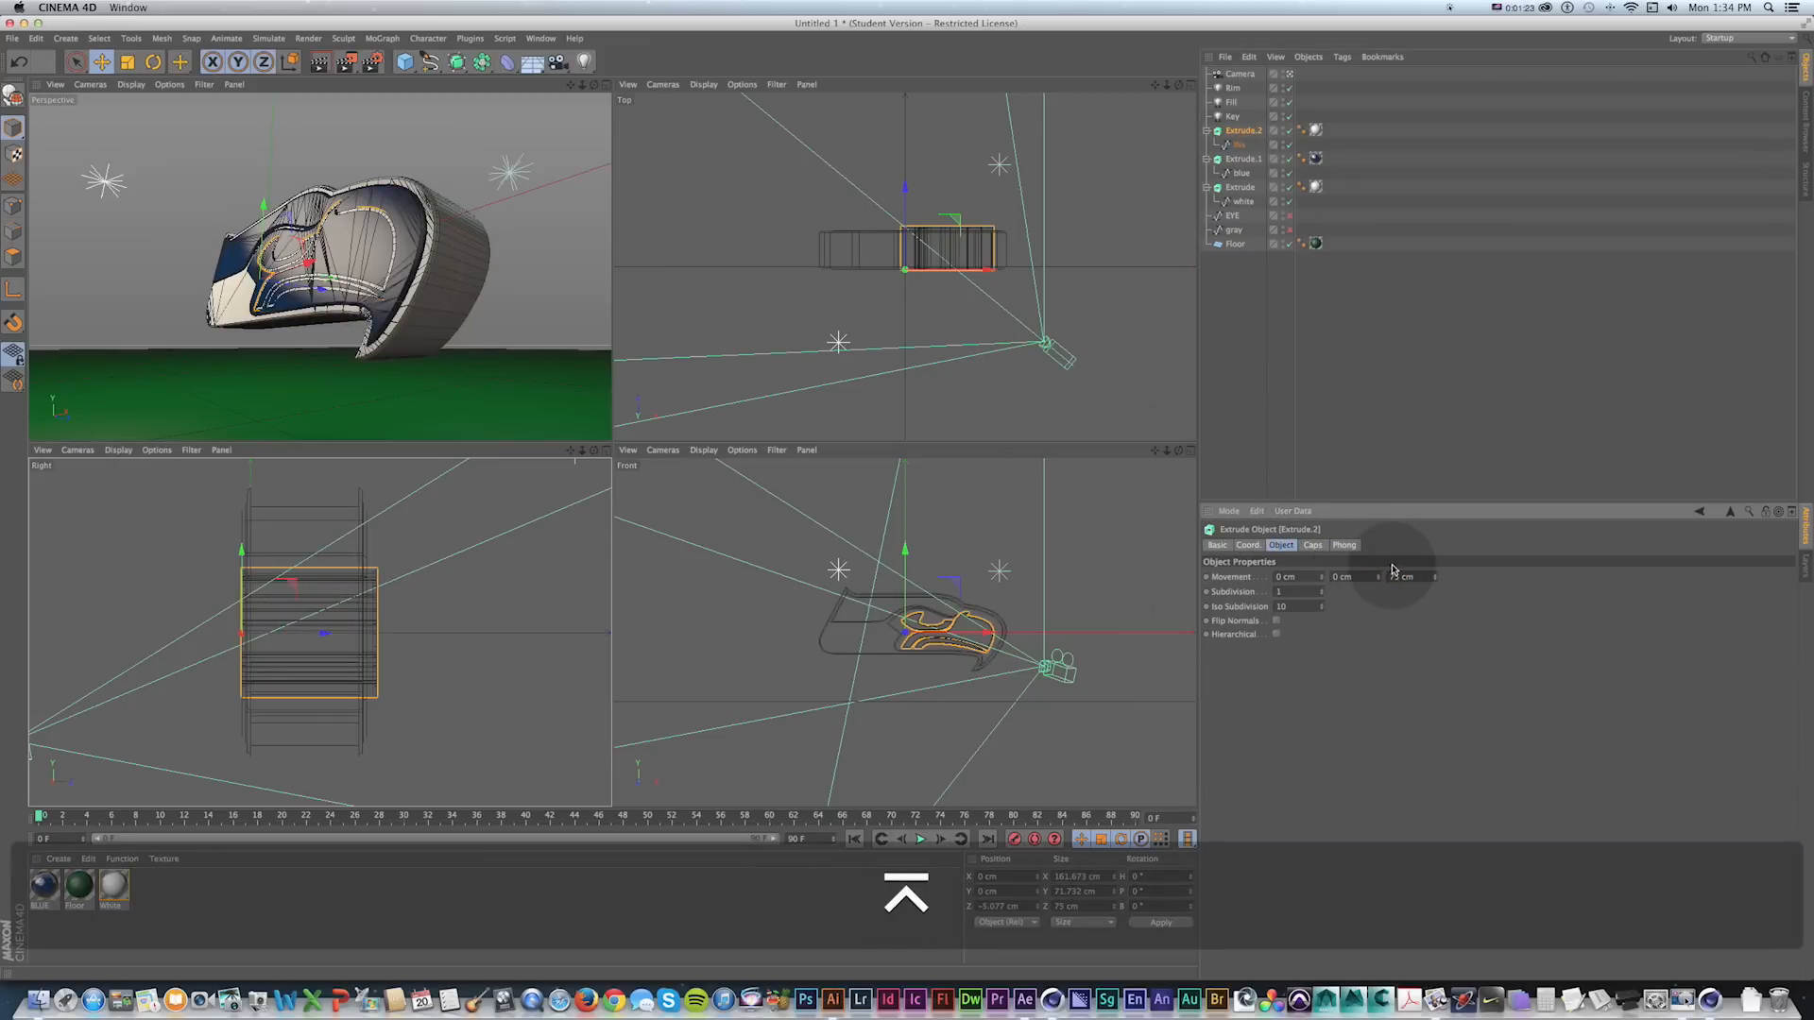
drag(320, 635, 315, 638)
click(457, 365)
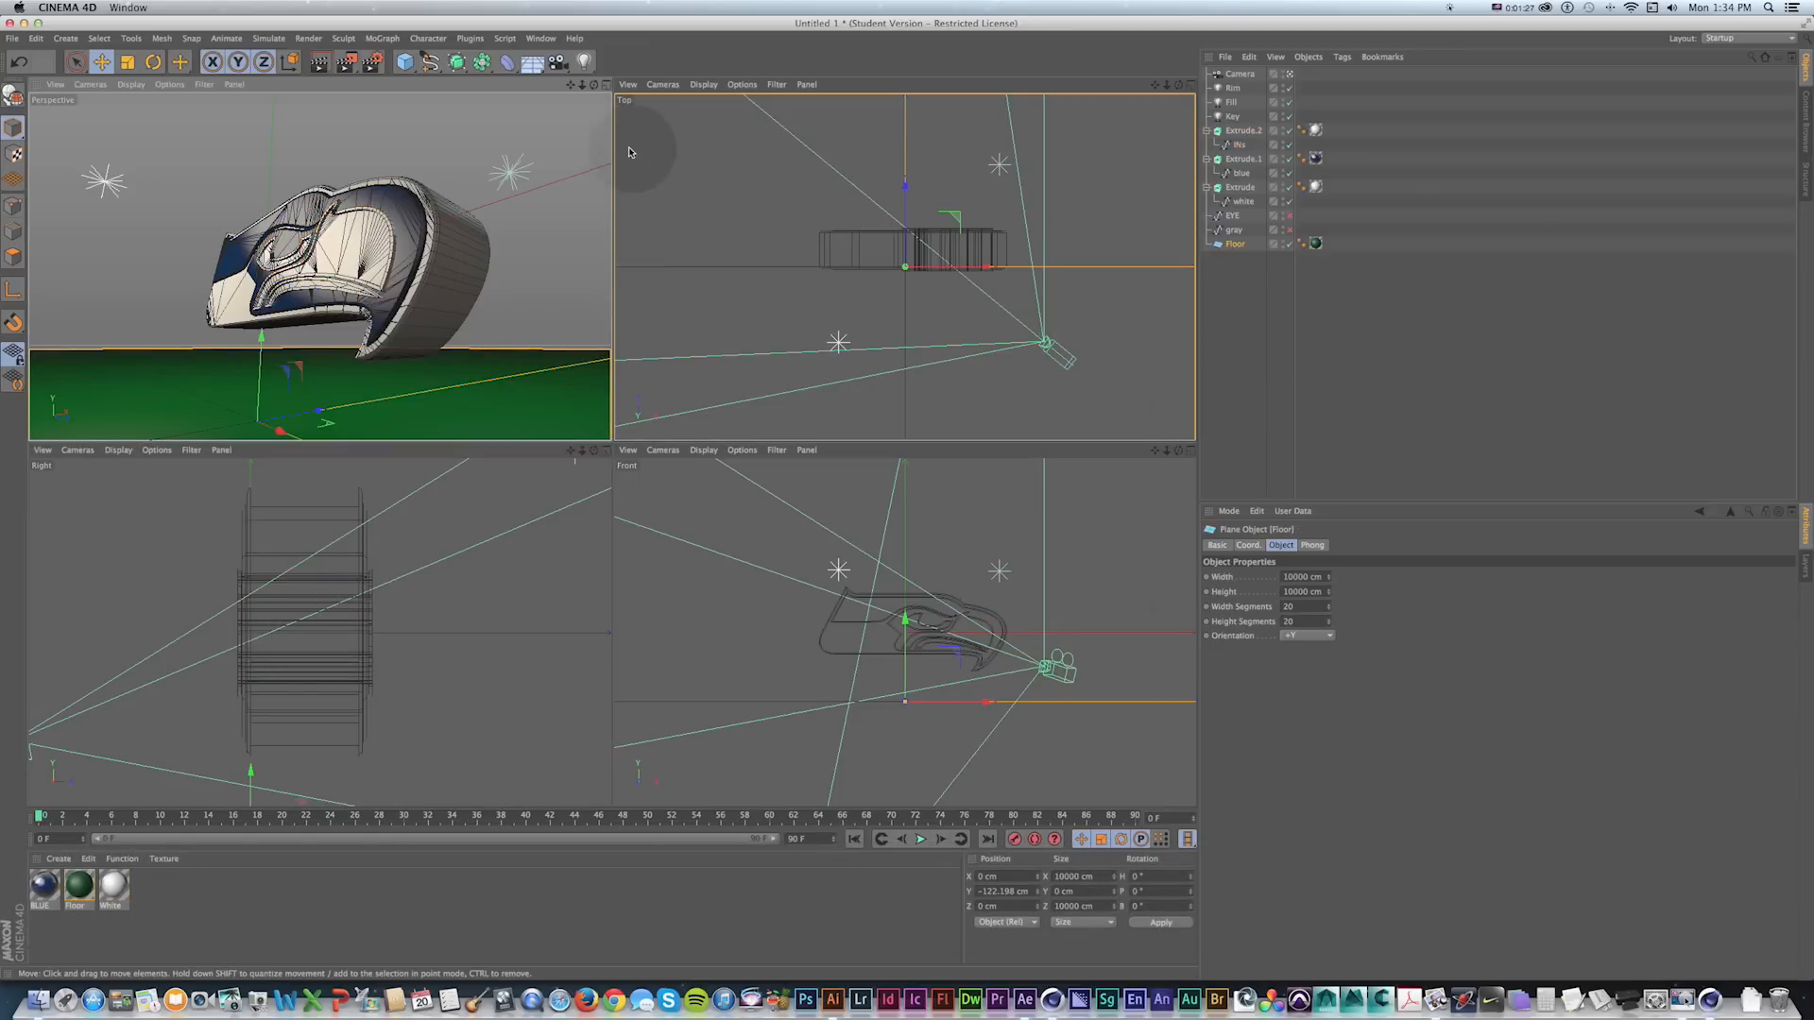
Render the full perspective view to the Picture Viewer and change the renderer to Standard in the render settings.
click(605, 85)
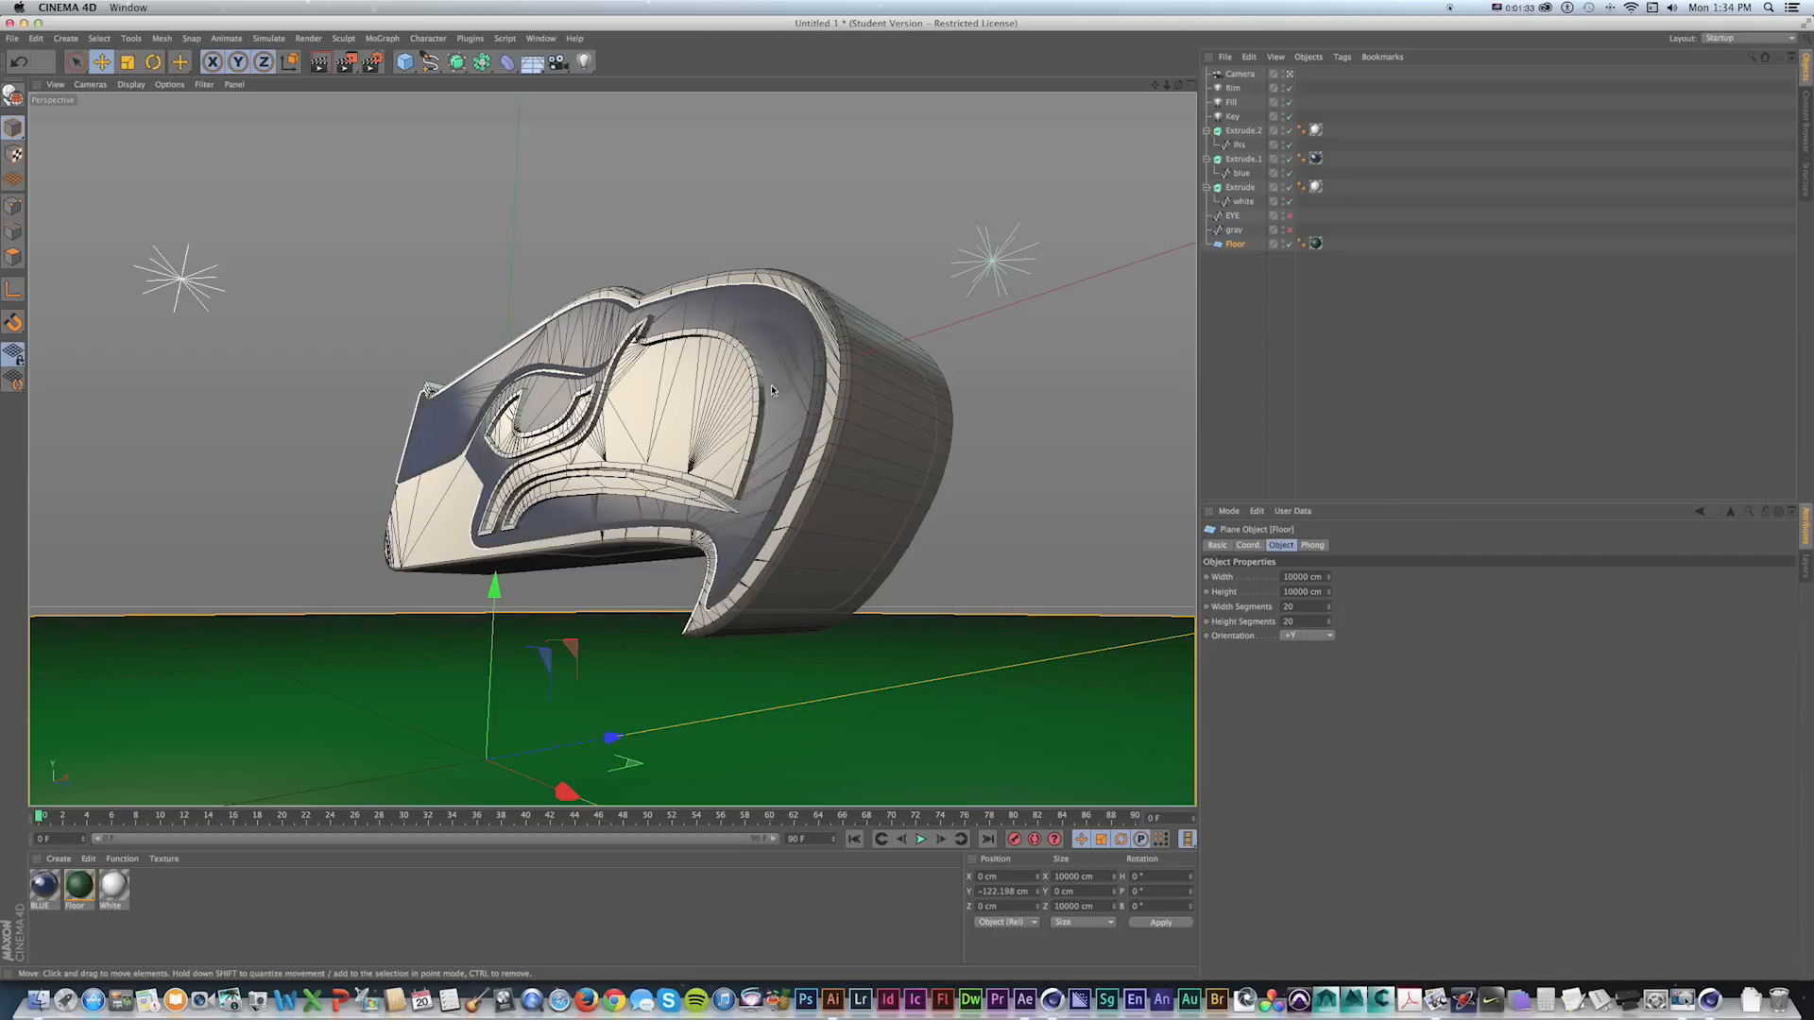
key(shift+r)
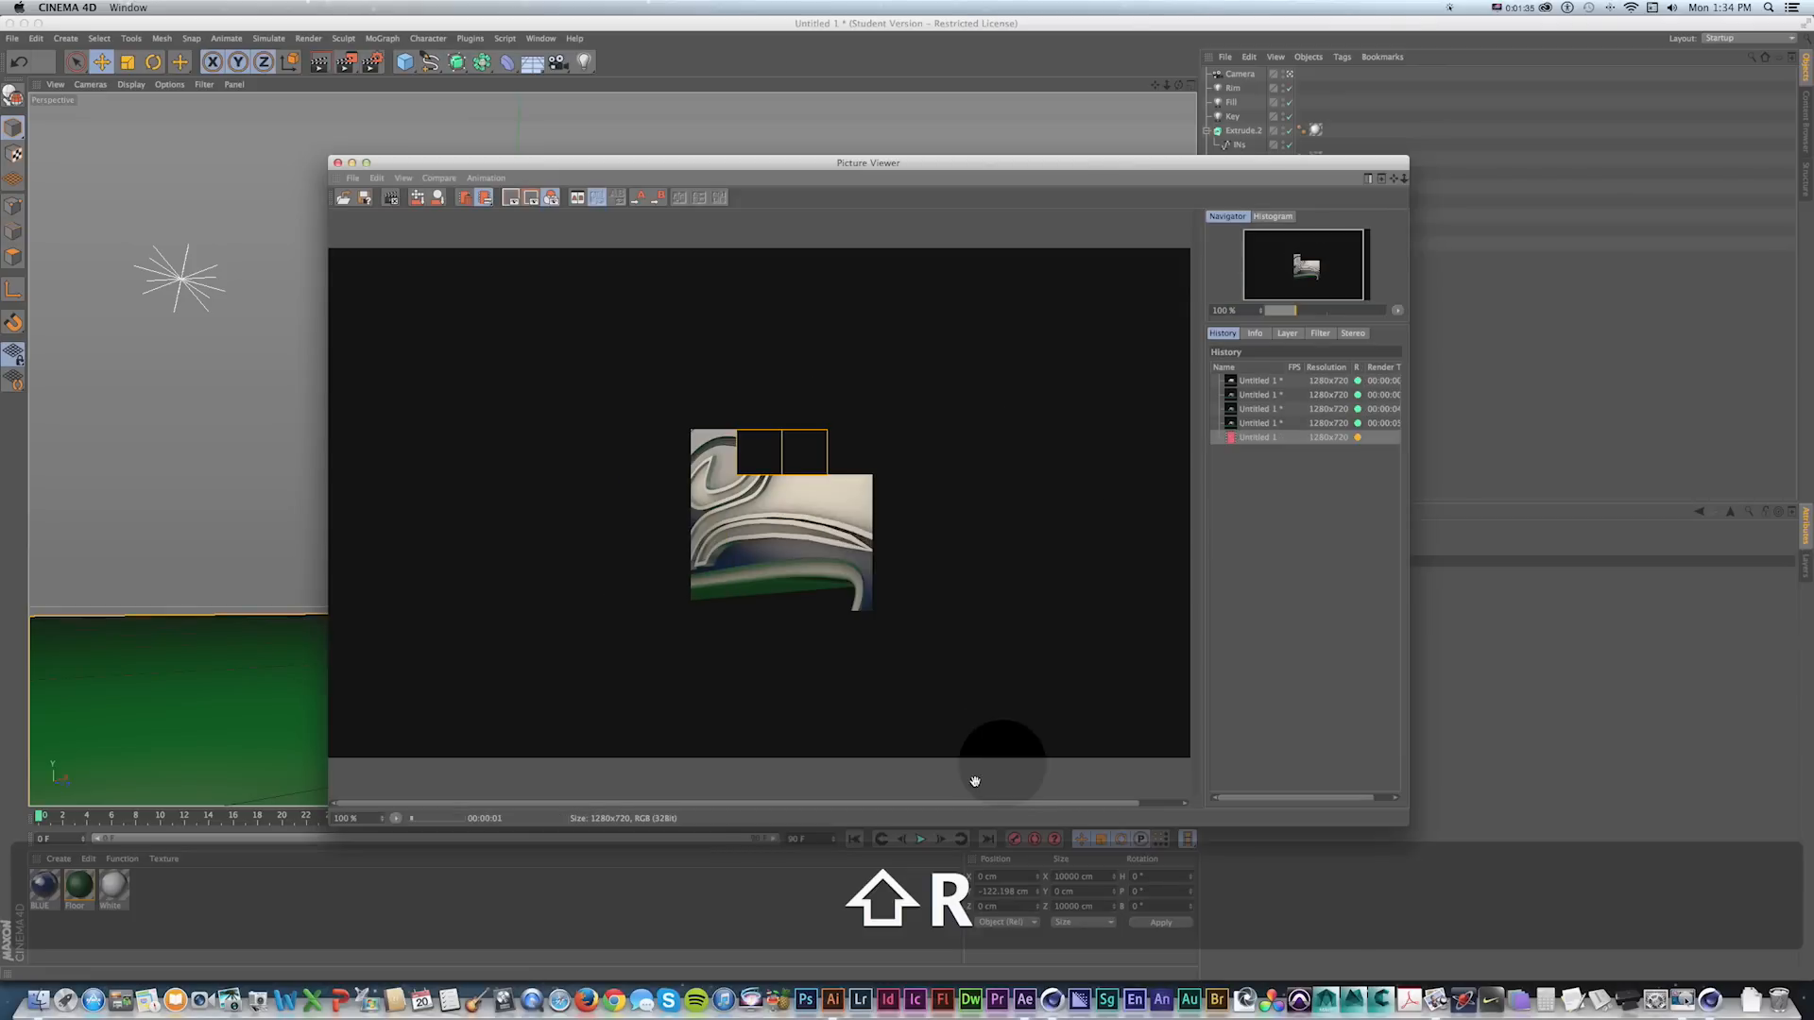
click(372, 61)
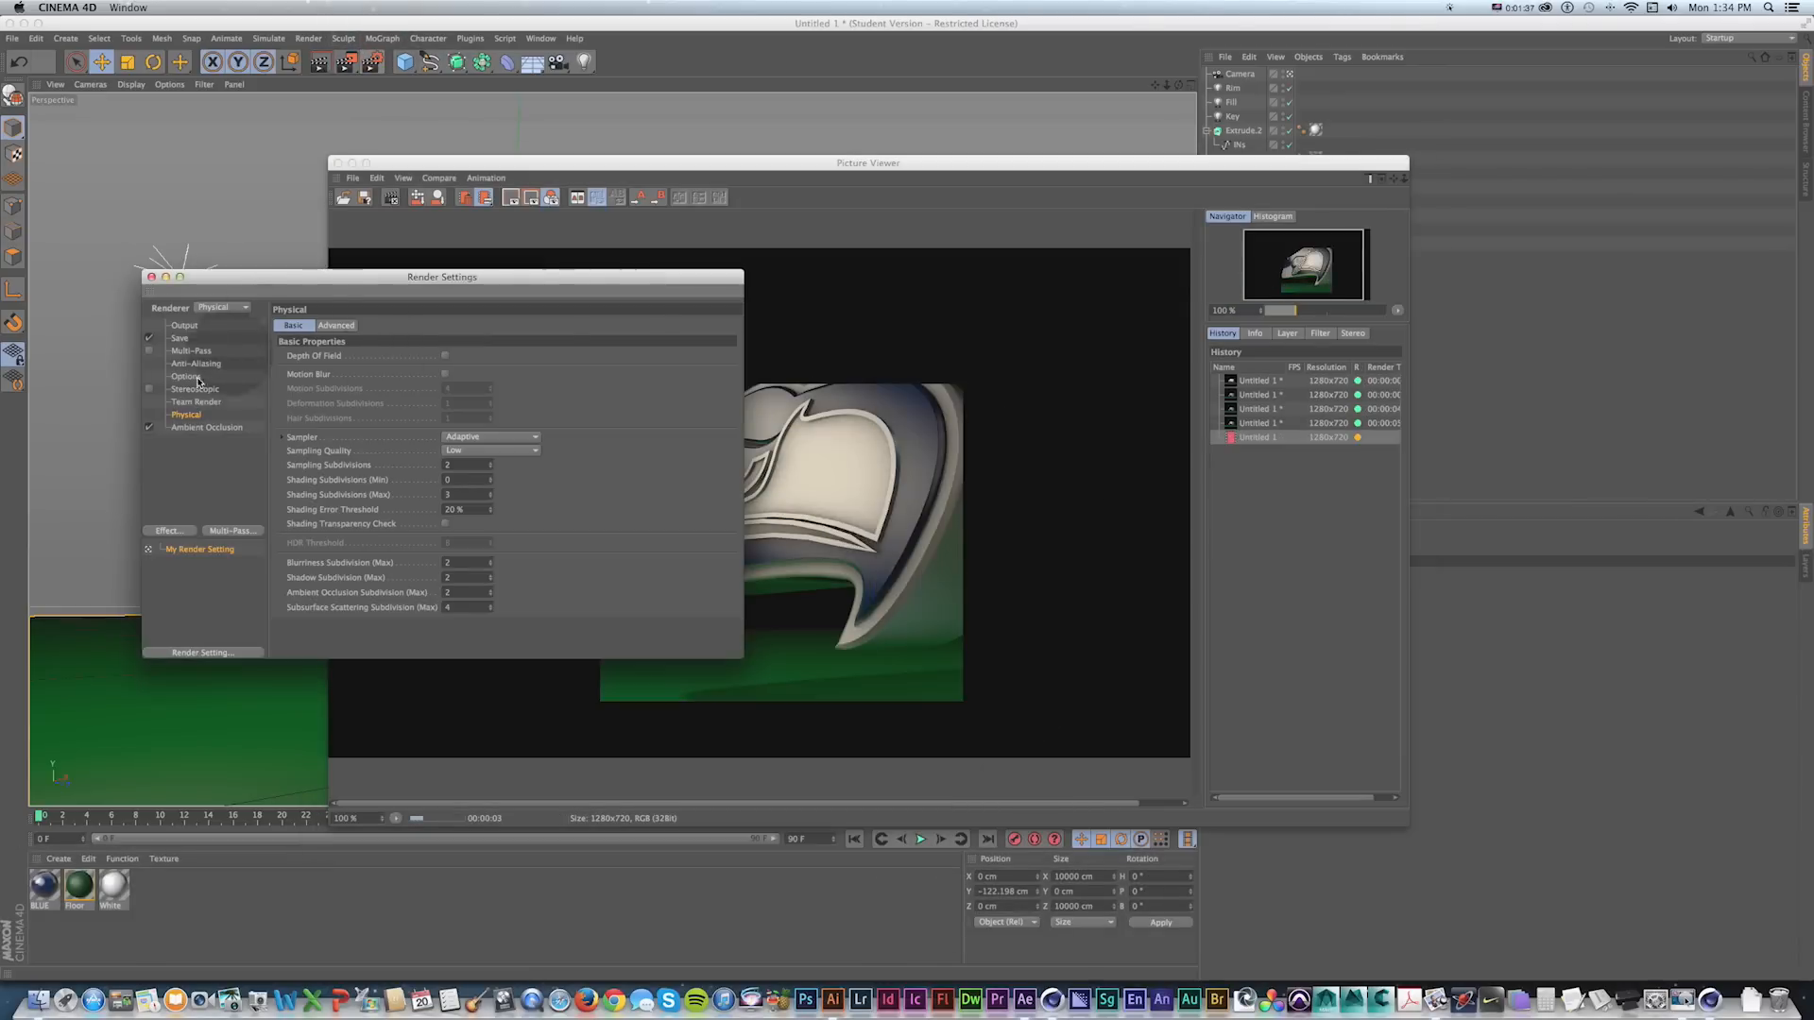
click(219, 308)
click(217, 294)
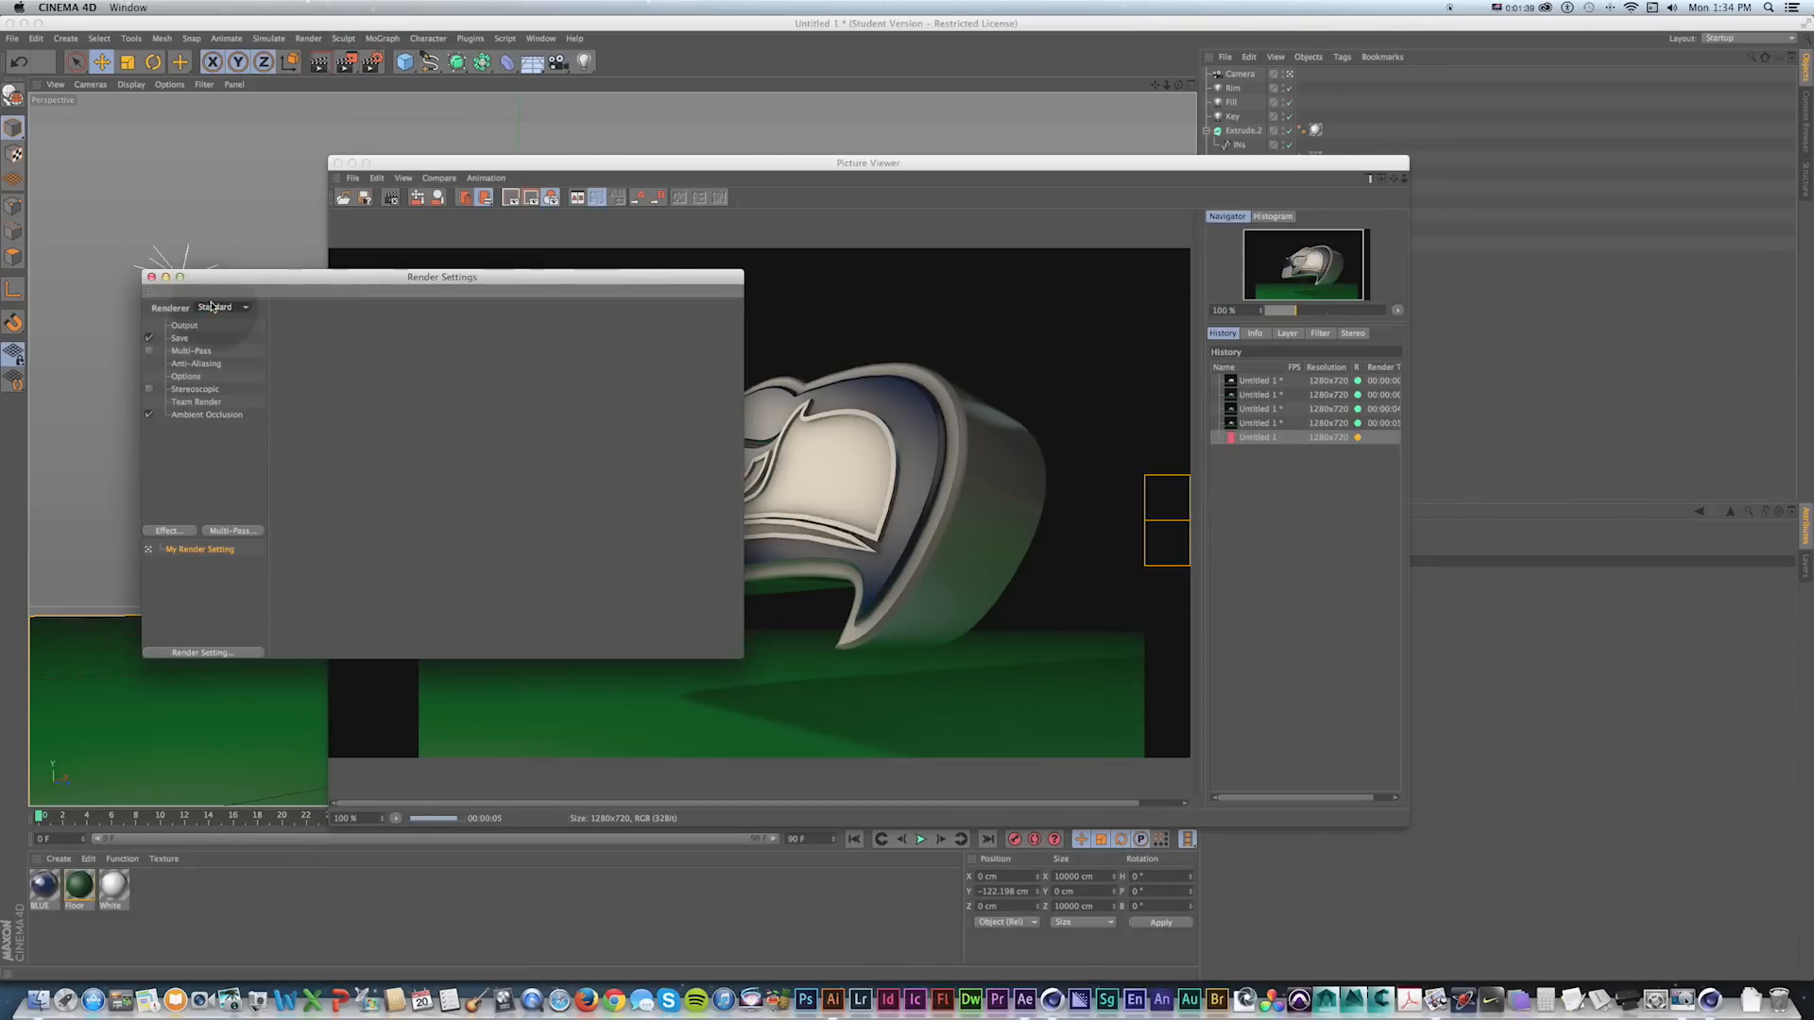
click(151, 278)
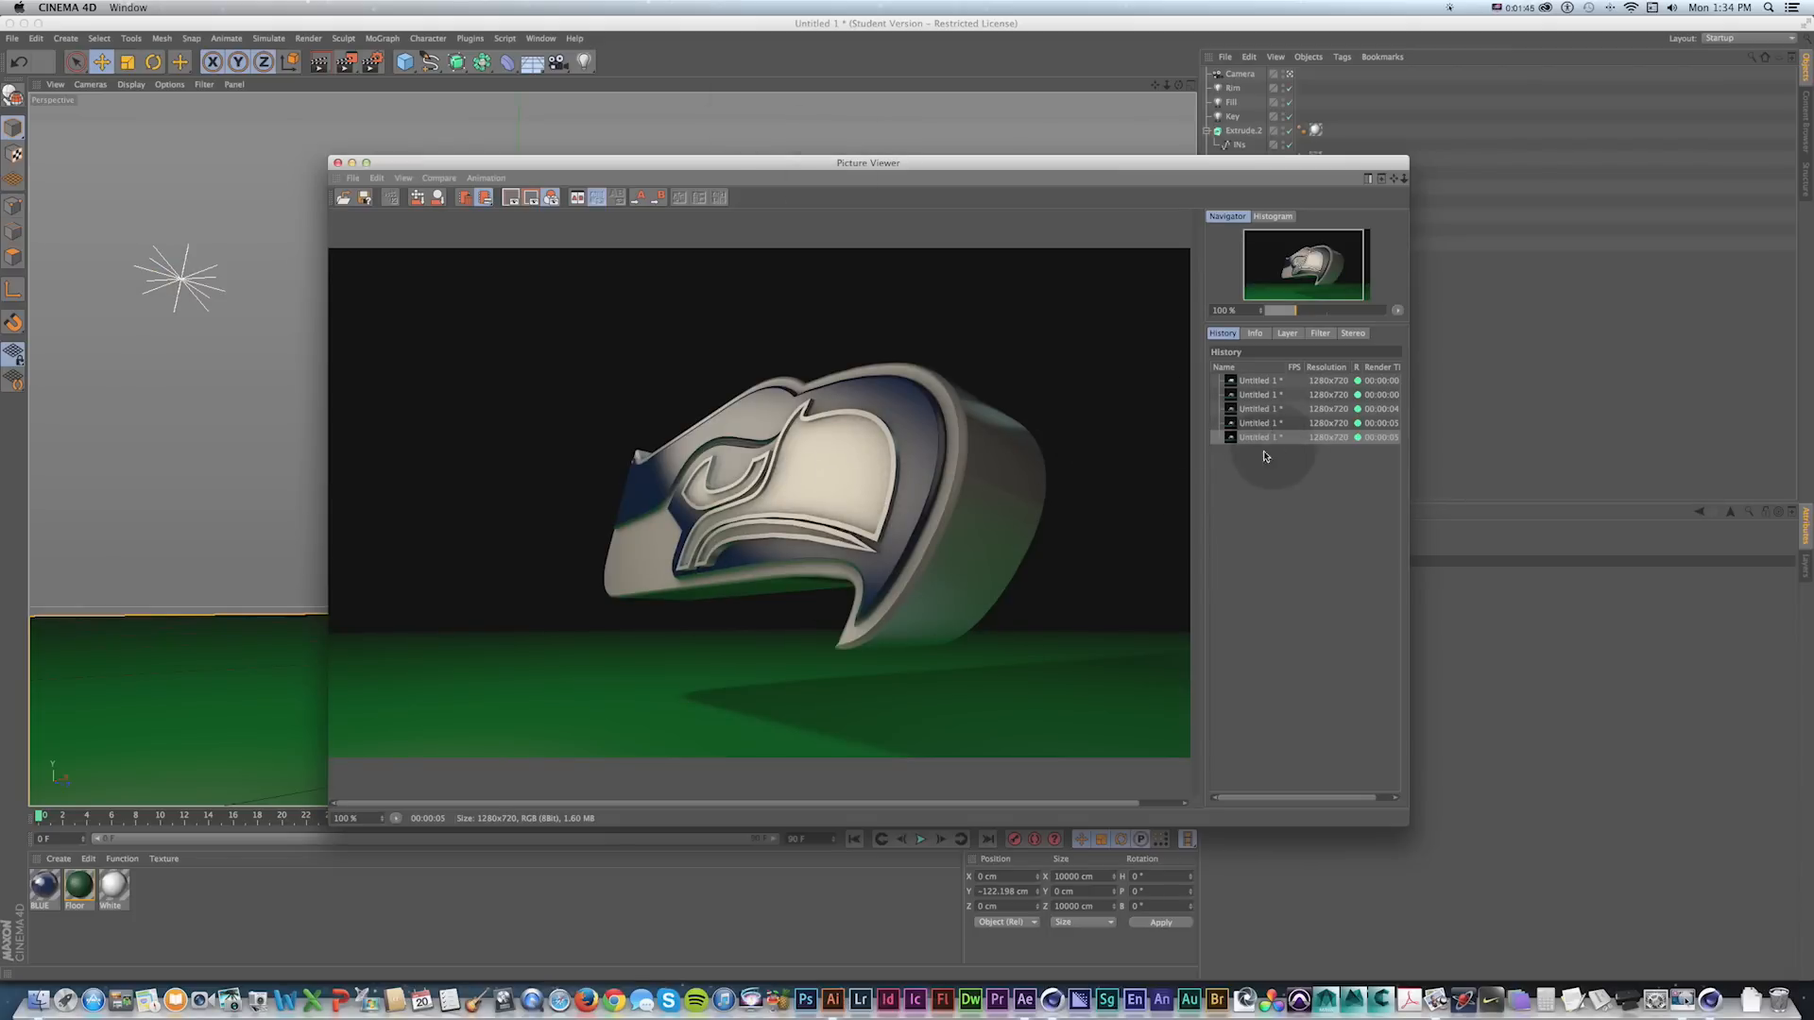
Compare the latest render with the earlier ones in the Picture Viewer history, including the previous fillet version.
click(1259, 410)
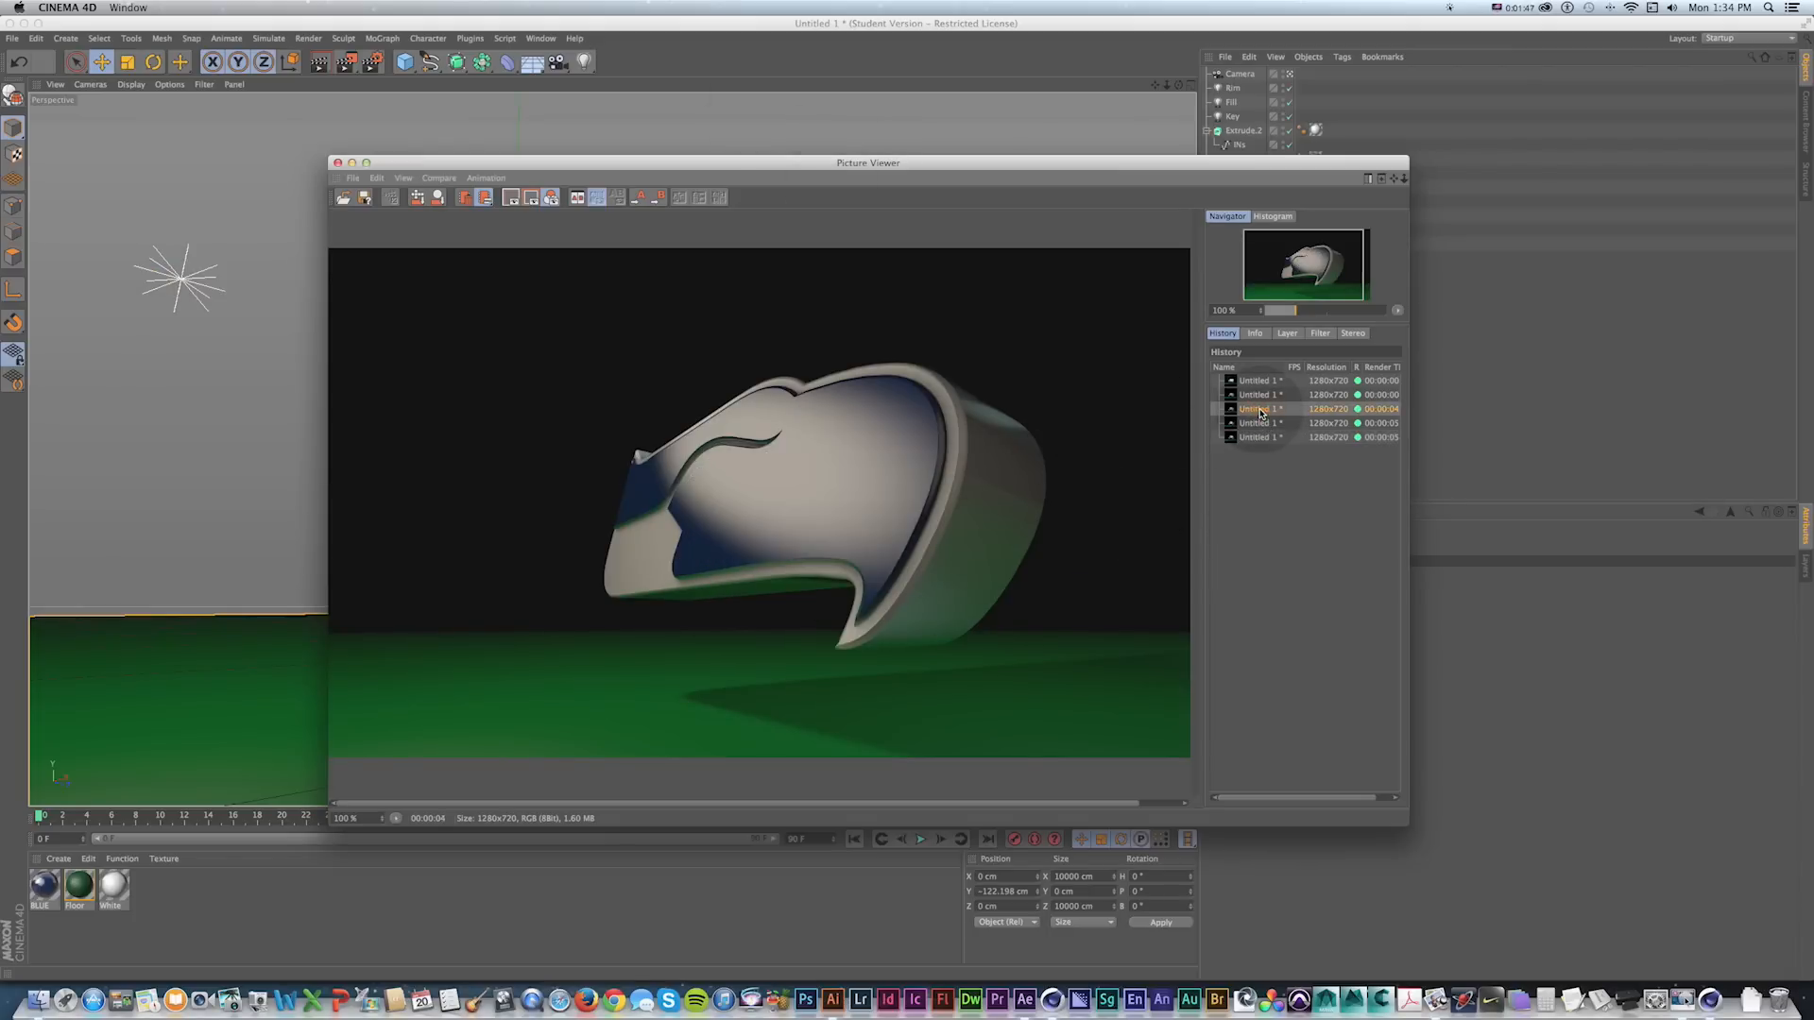
click(1252, 395)
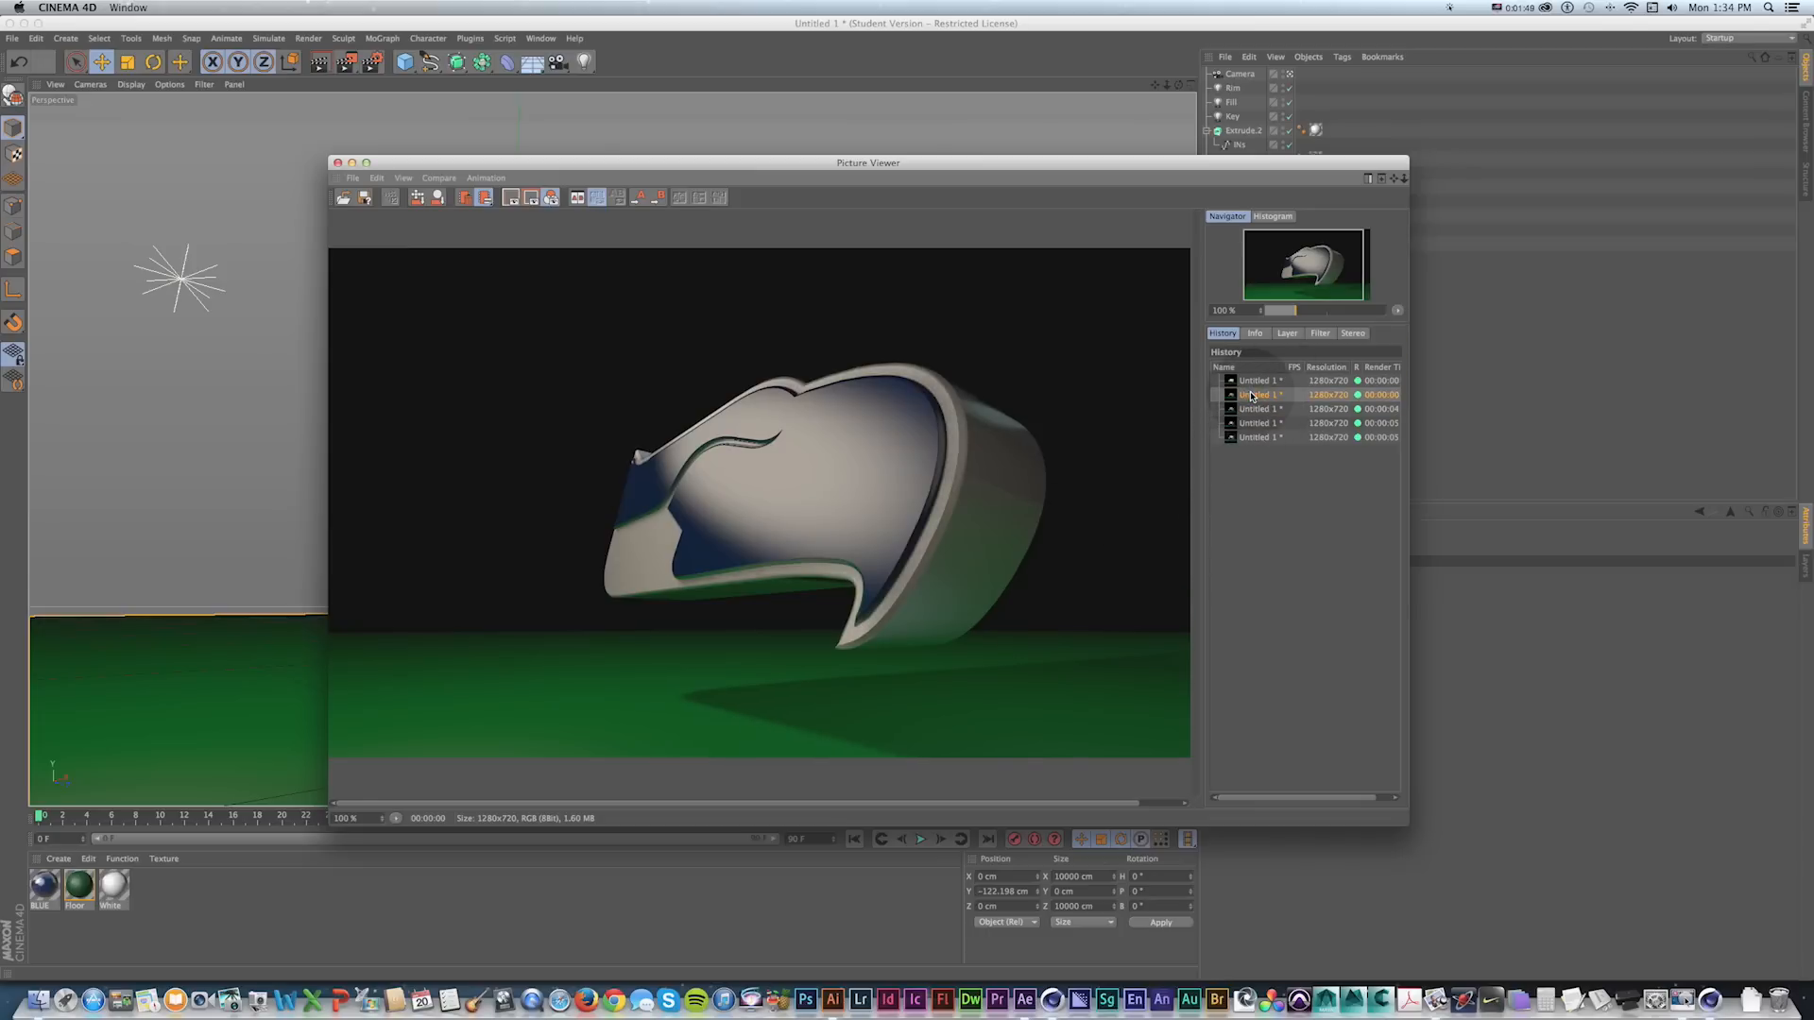
key(Down)
key(Down)
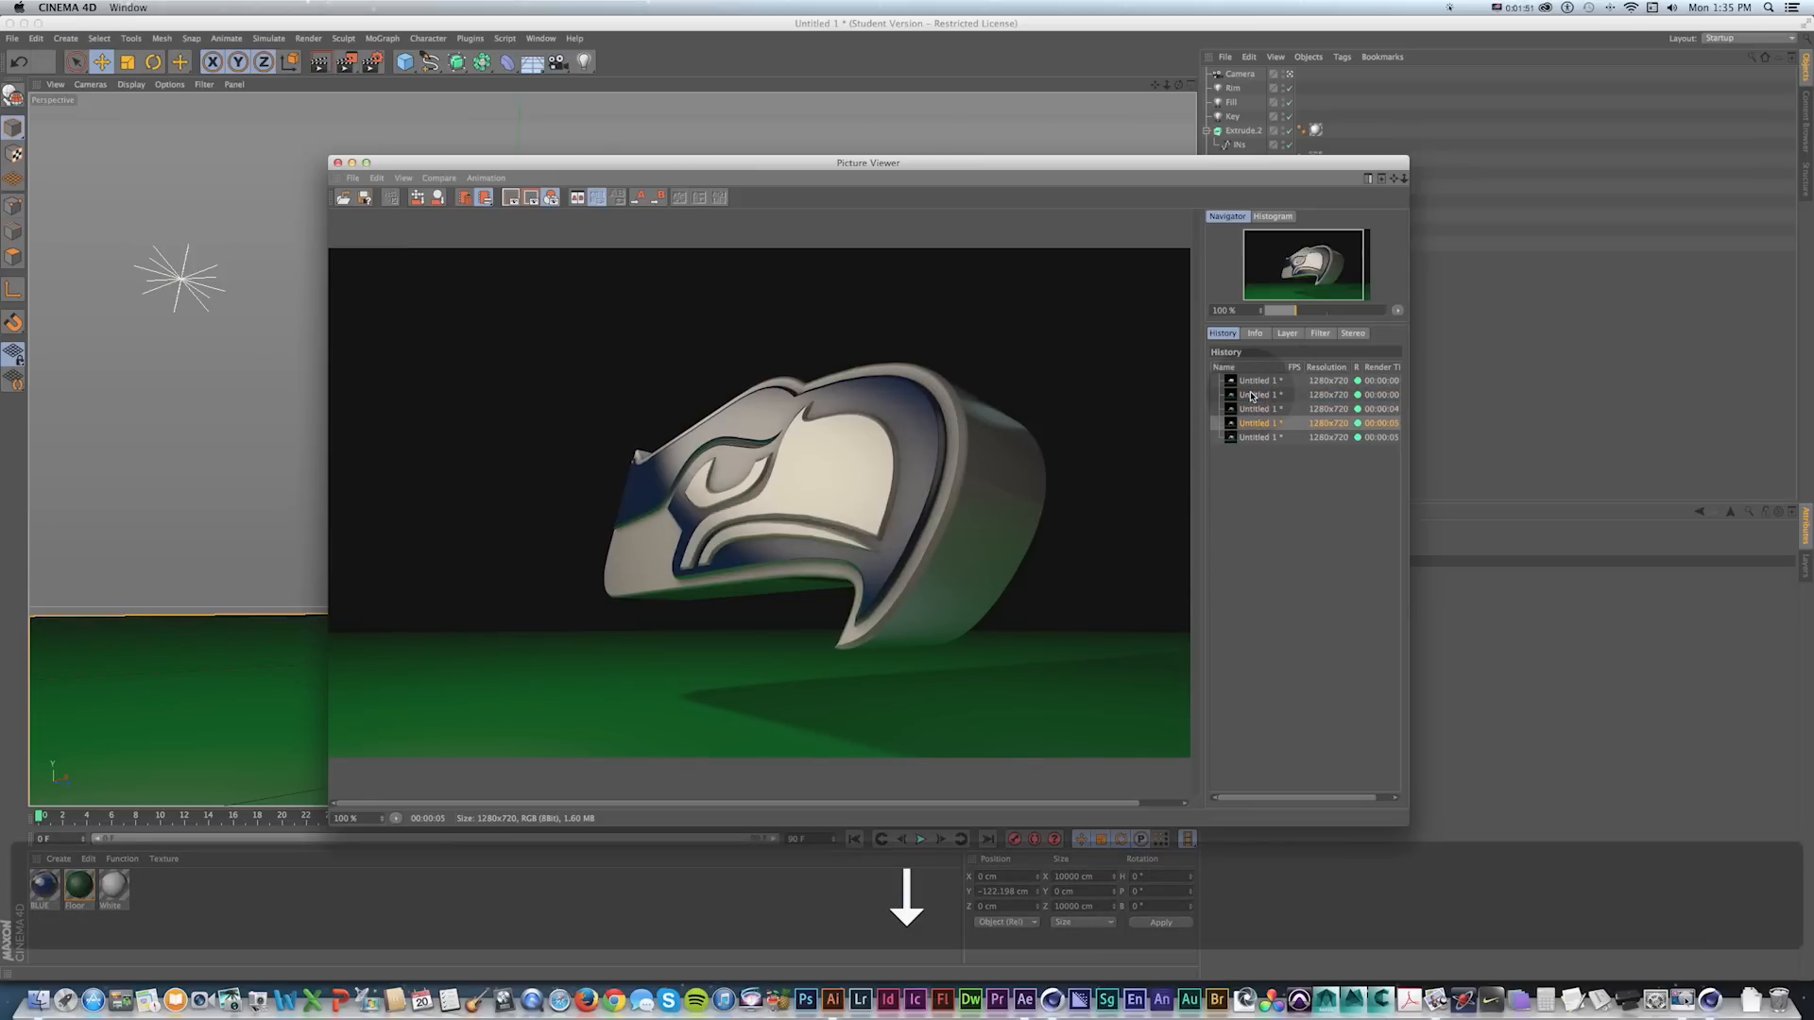
click(1255, 498)
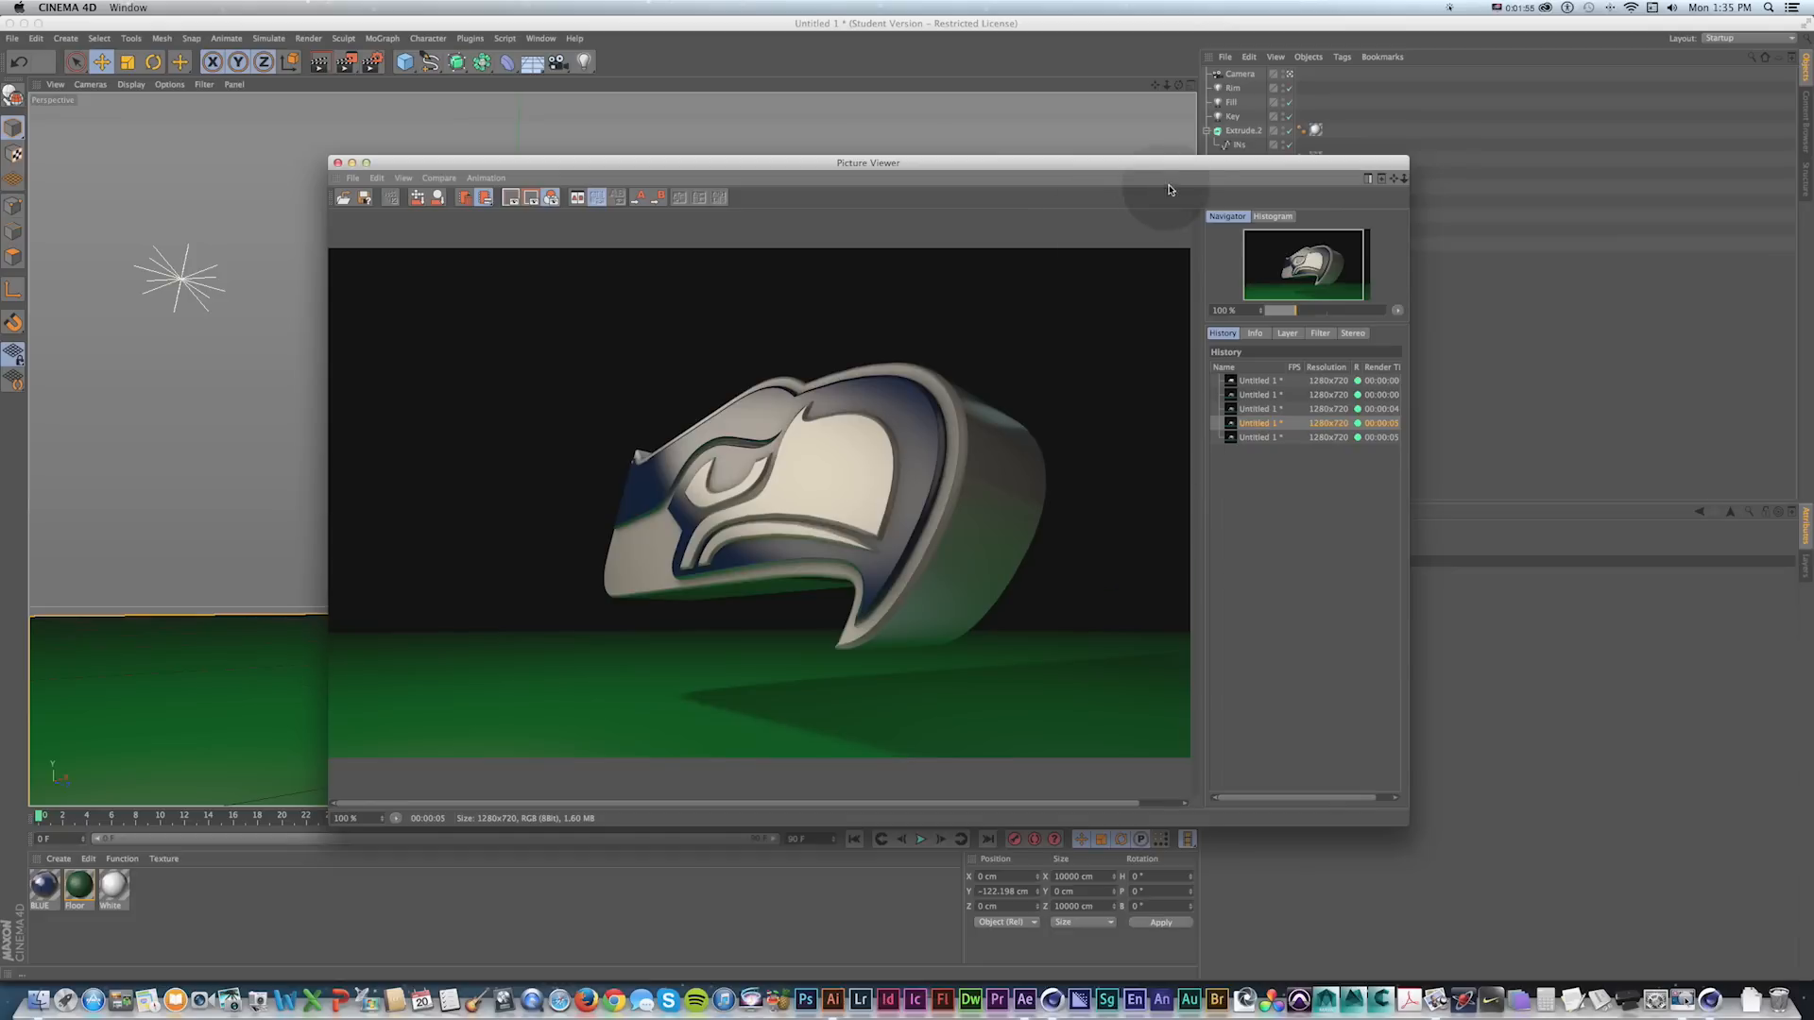
drag(1174, 170, 1059, 169)
click(1175, 460)
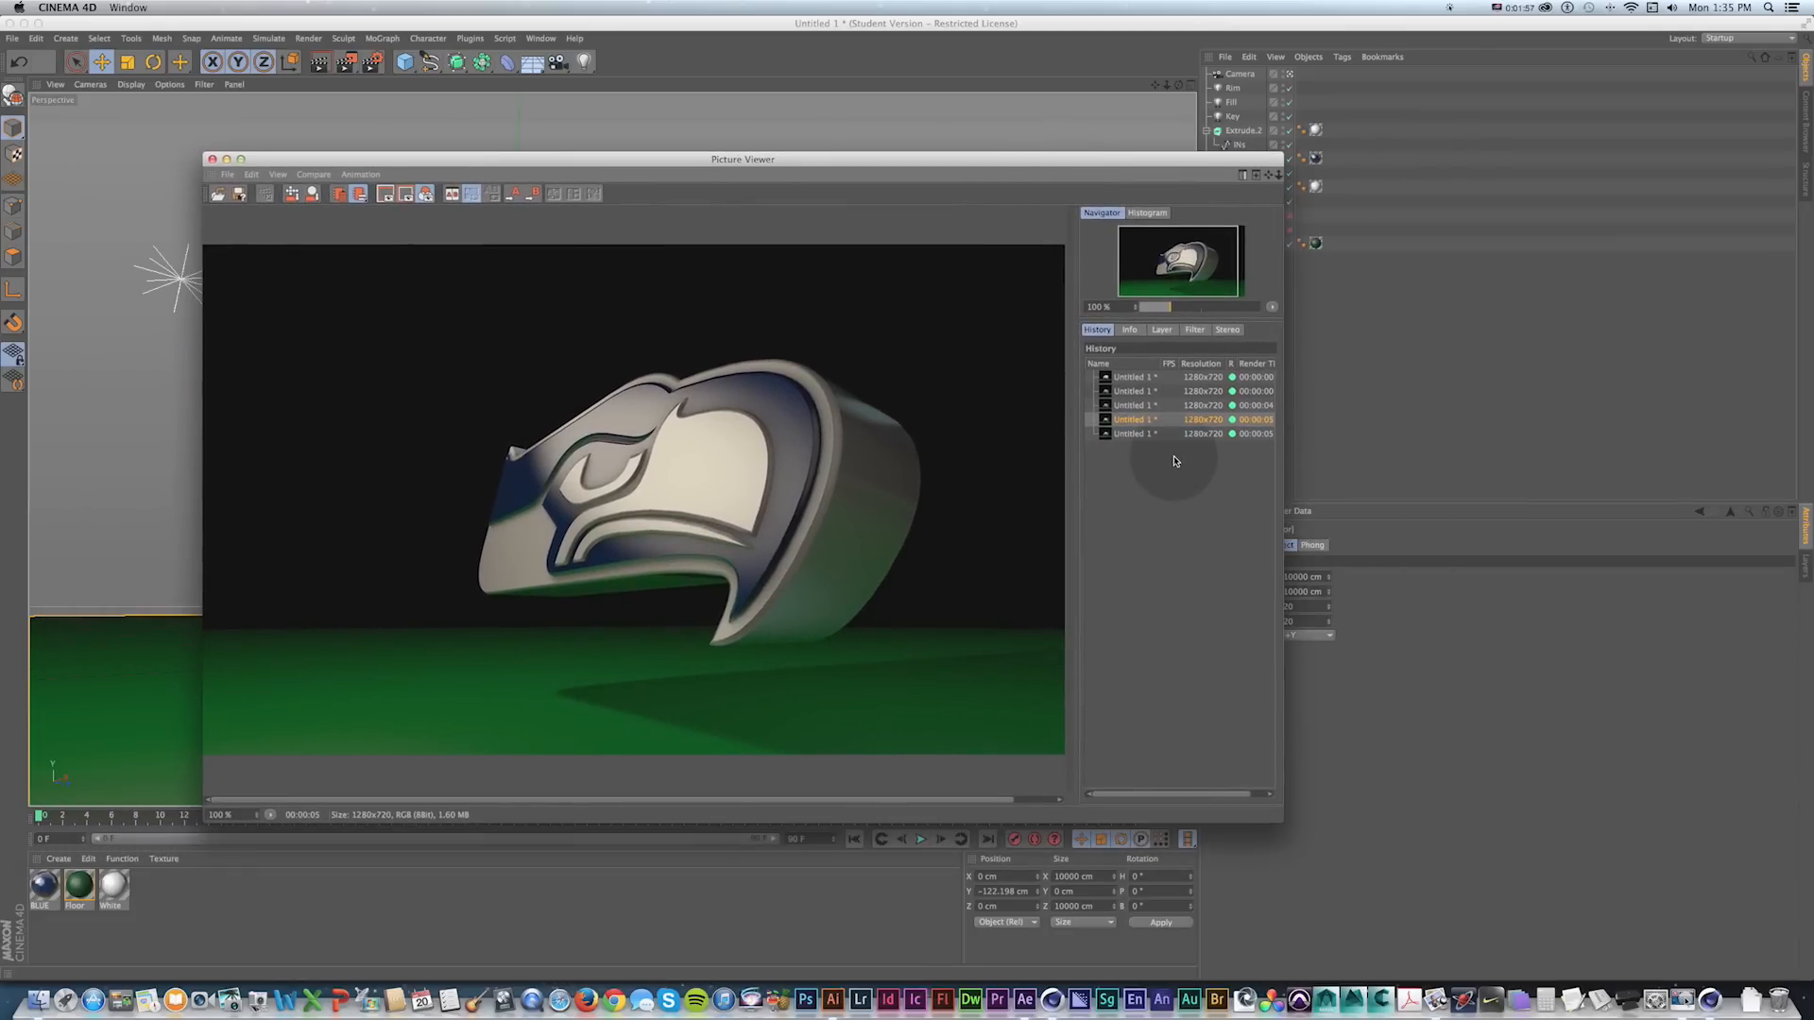
click(1171, 433)
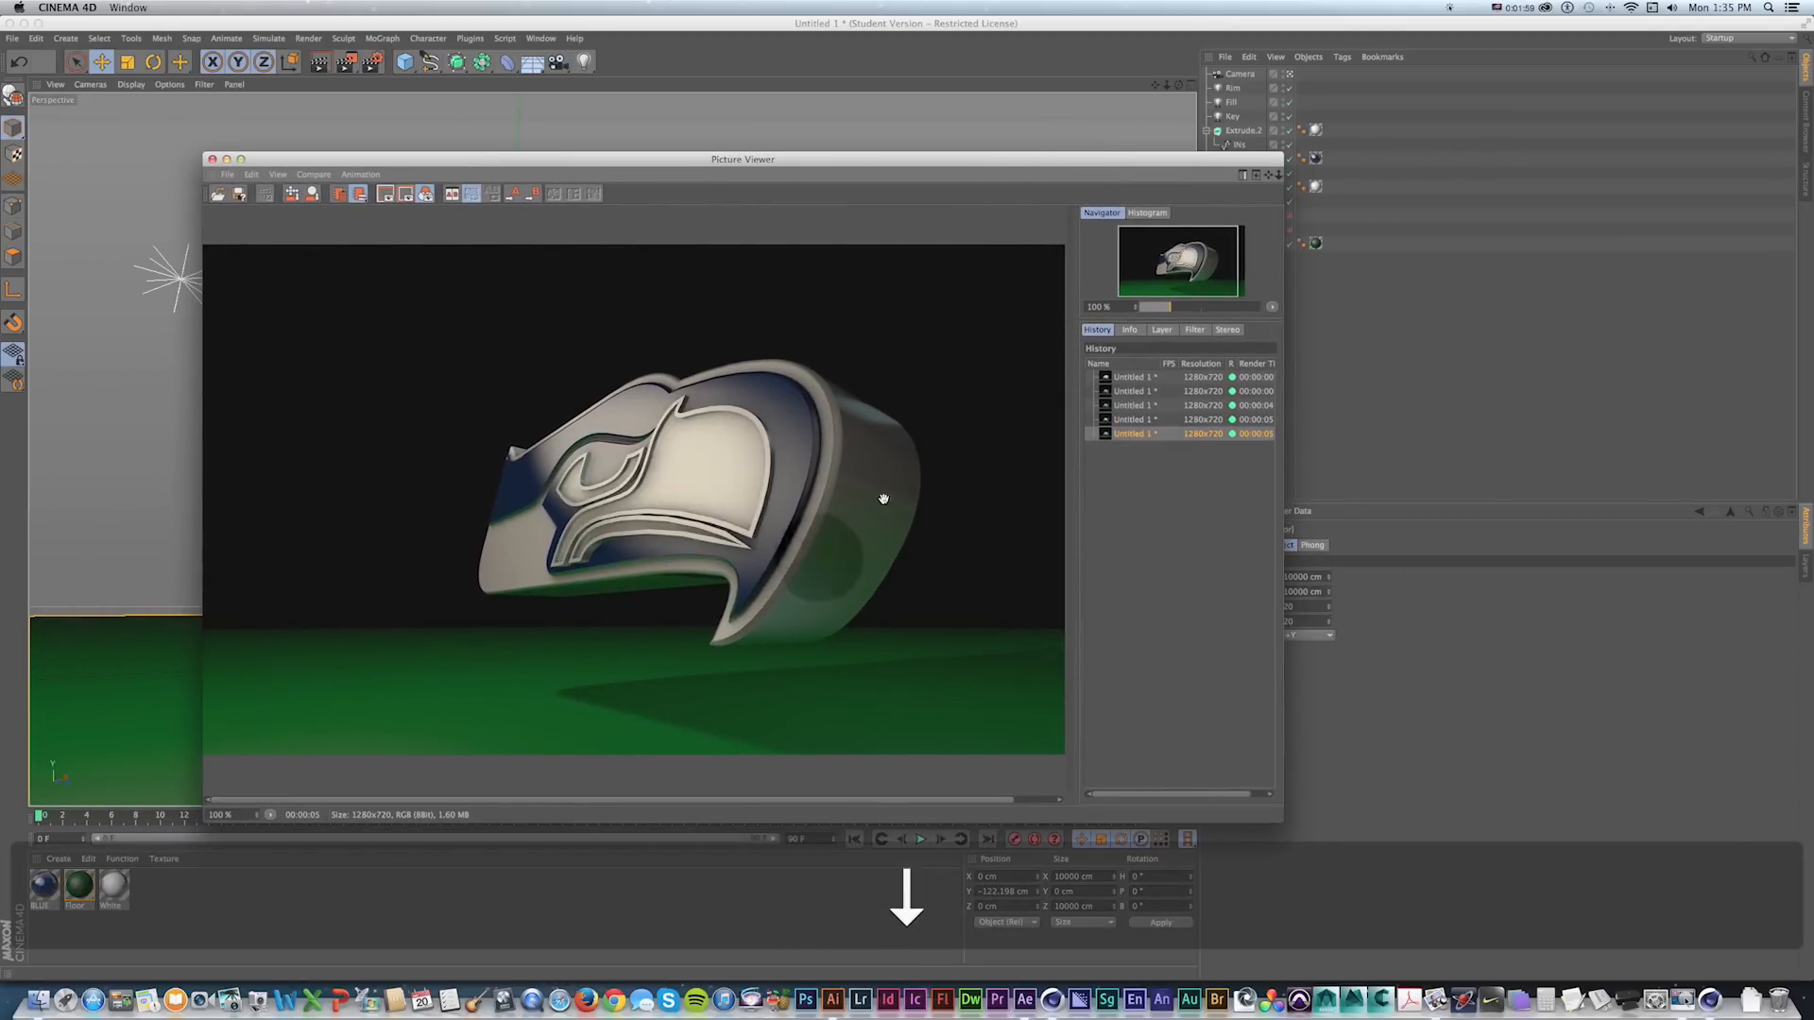
click(212, 160)
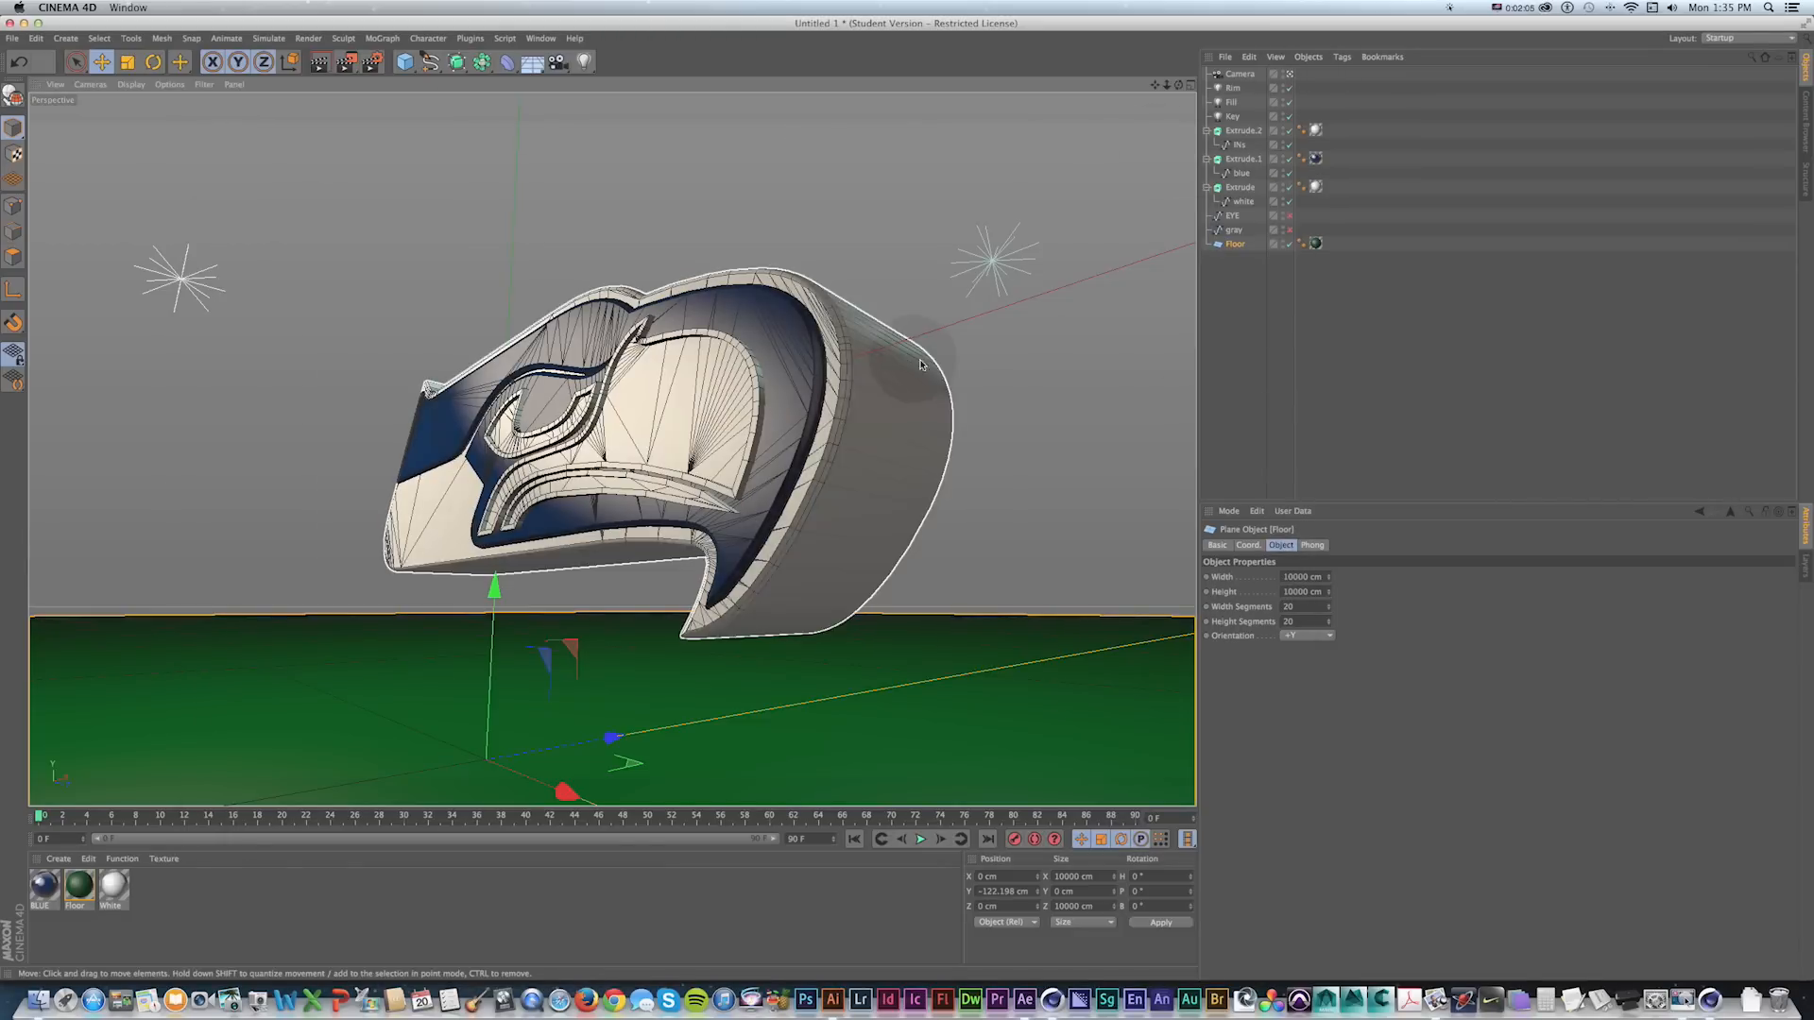
Duplicate Extrude.1, place the copy above Extrude.2, and replace the copy's blue spline with the gray spline.
click(1245, 130)
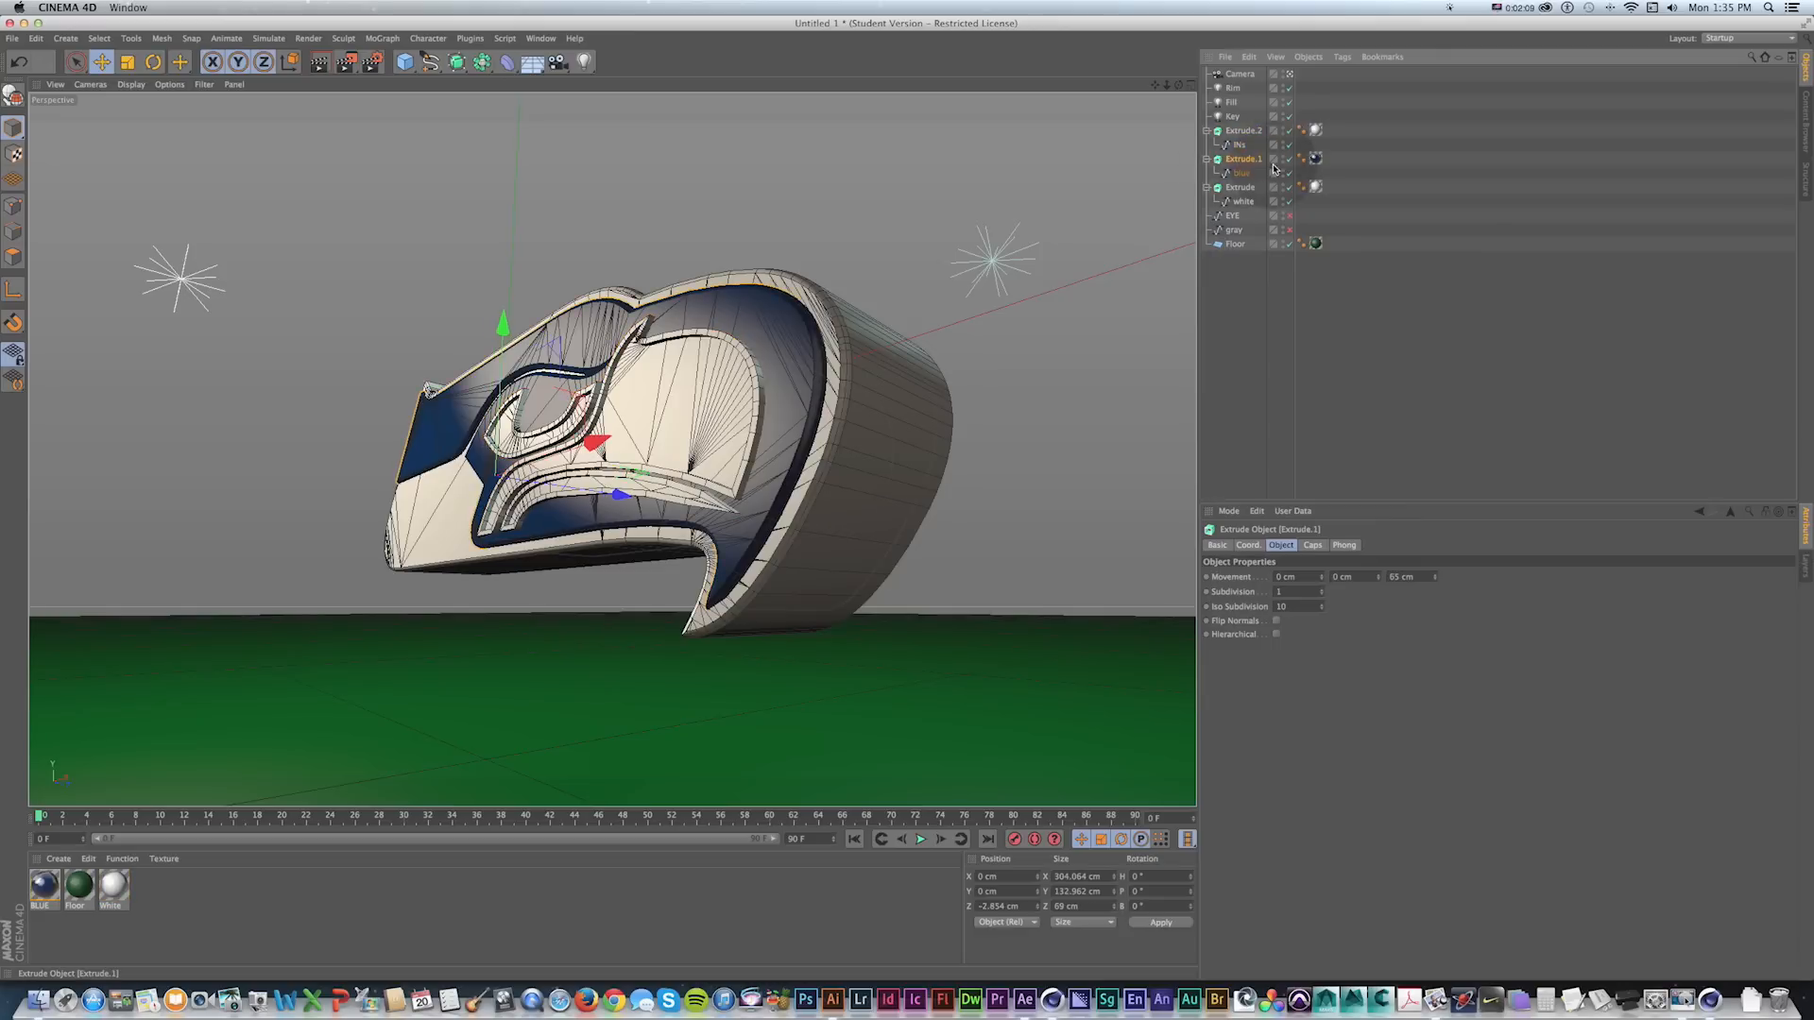
key(super+v)
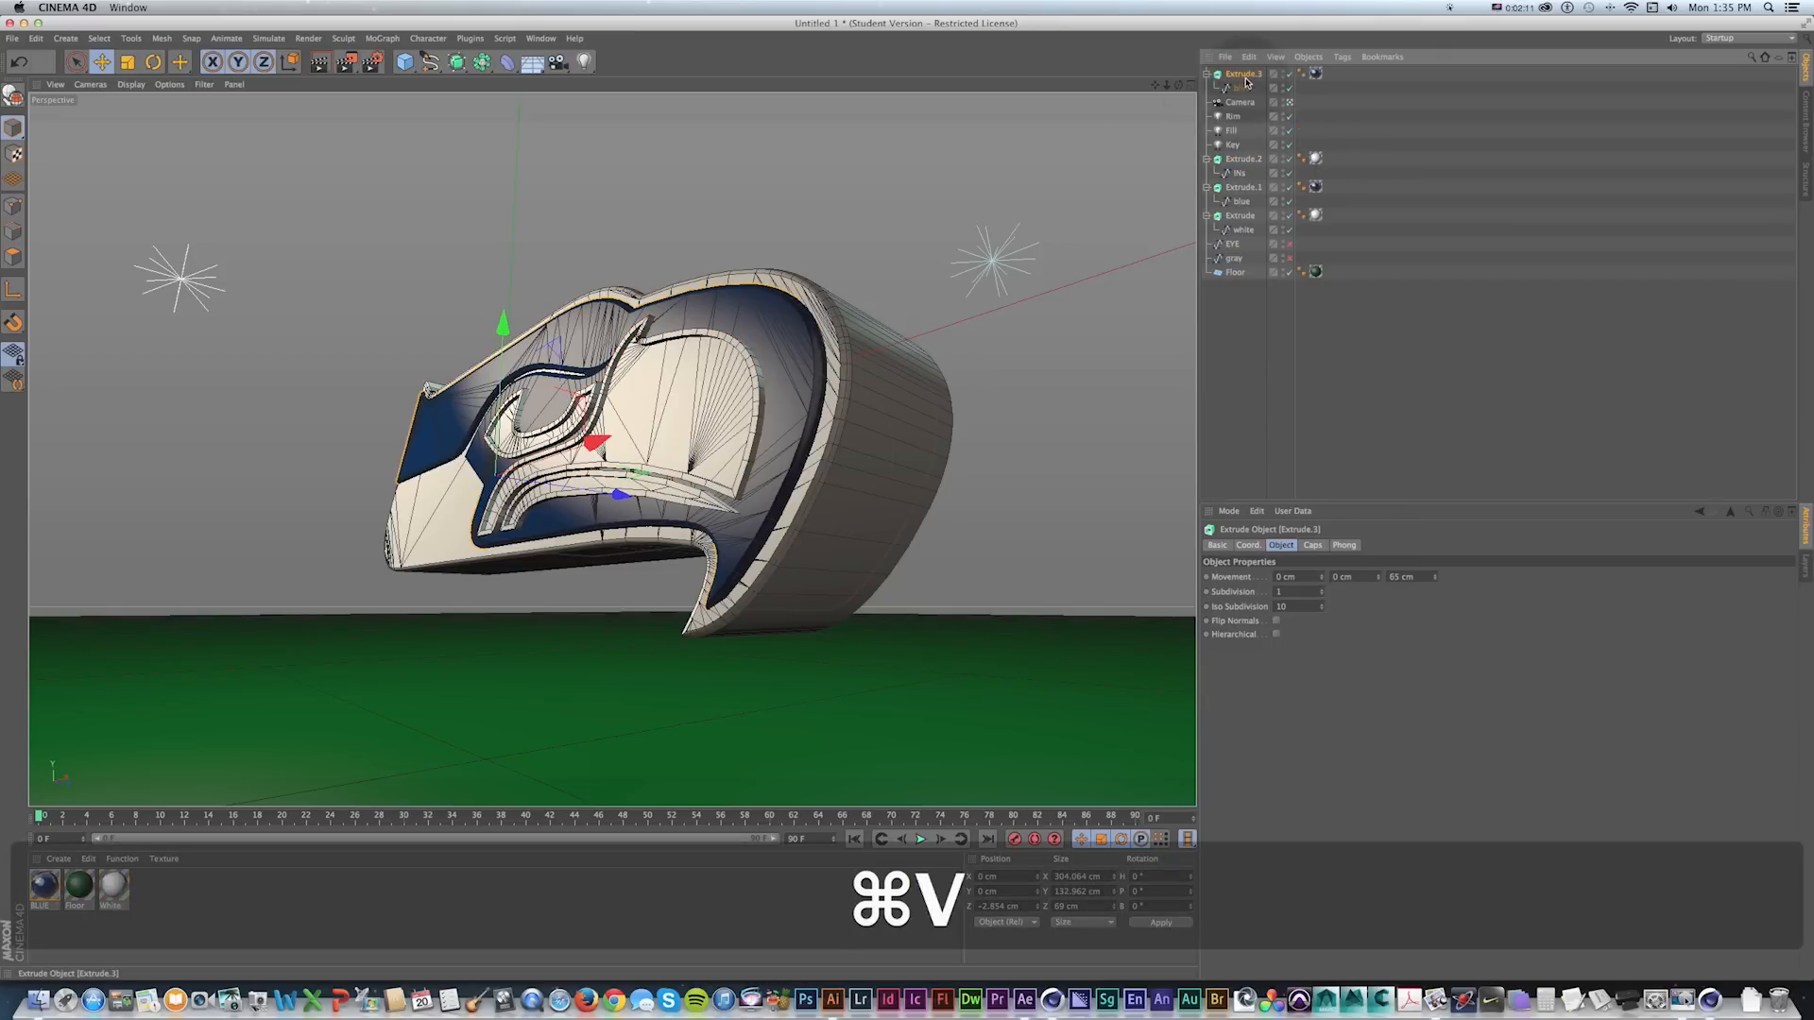
click(1237, 145)
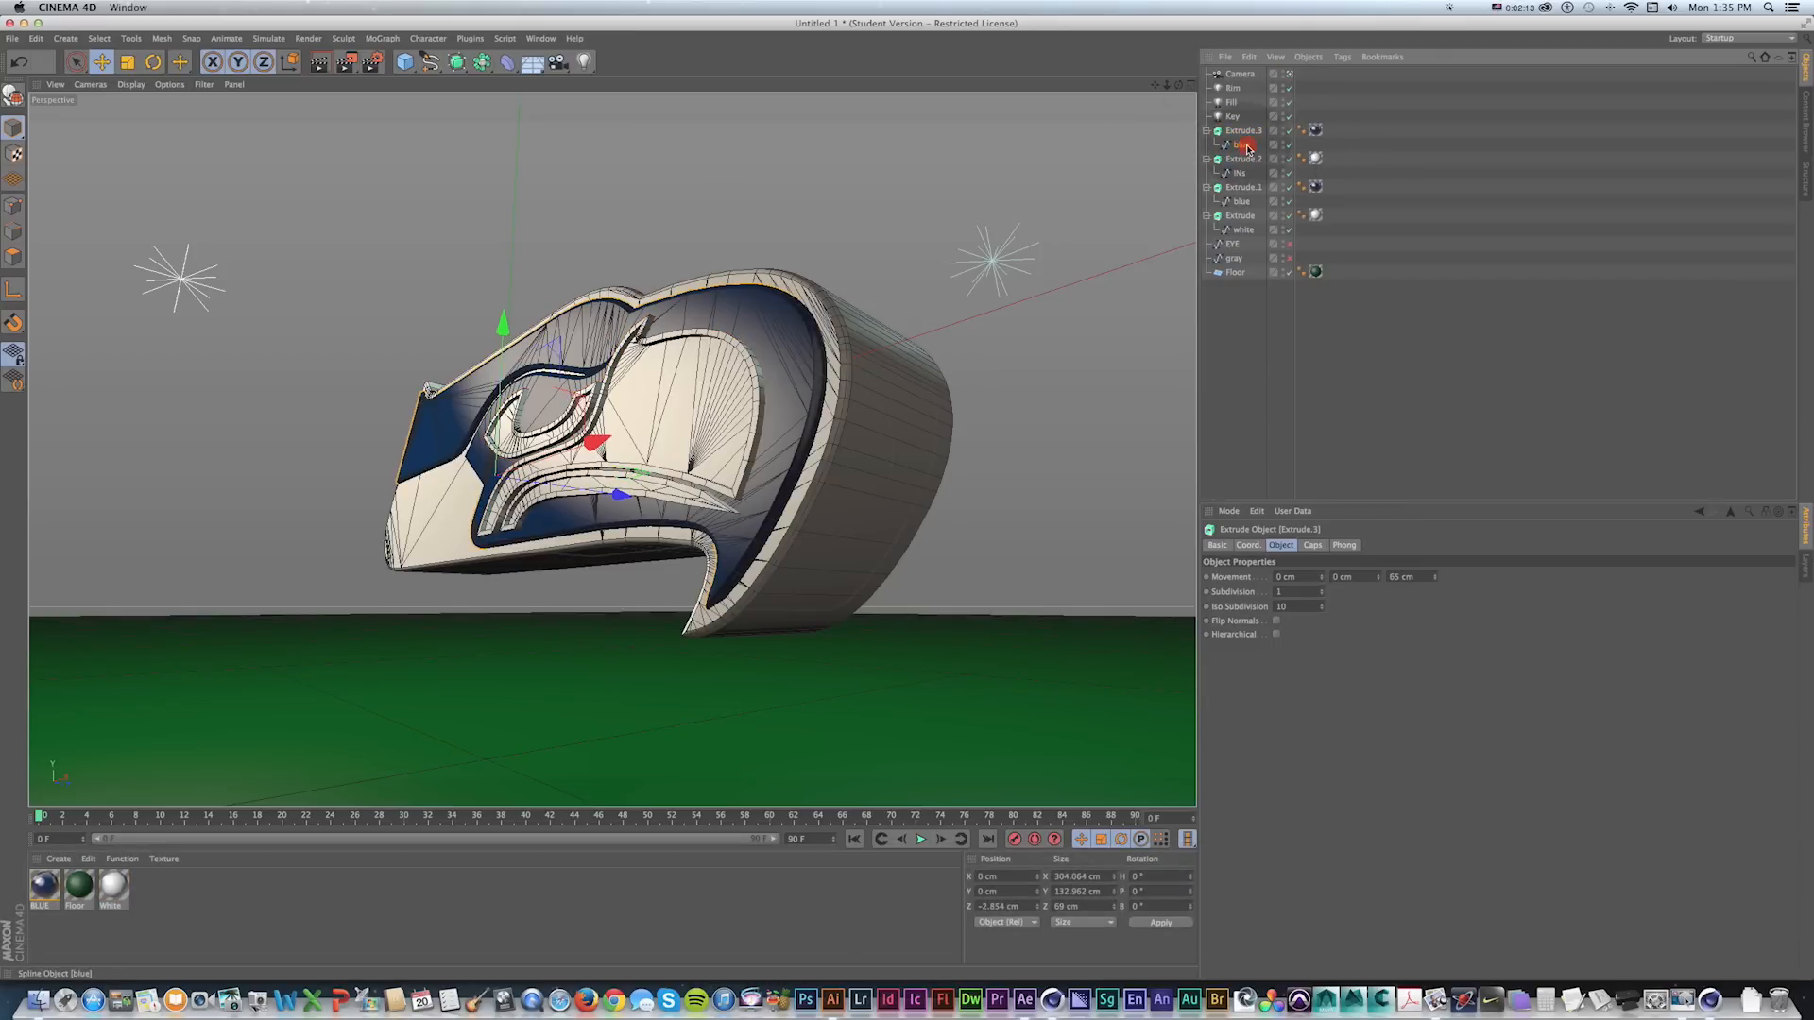
key(Delete)
drag(1233, 244, 1242, 133)
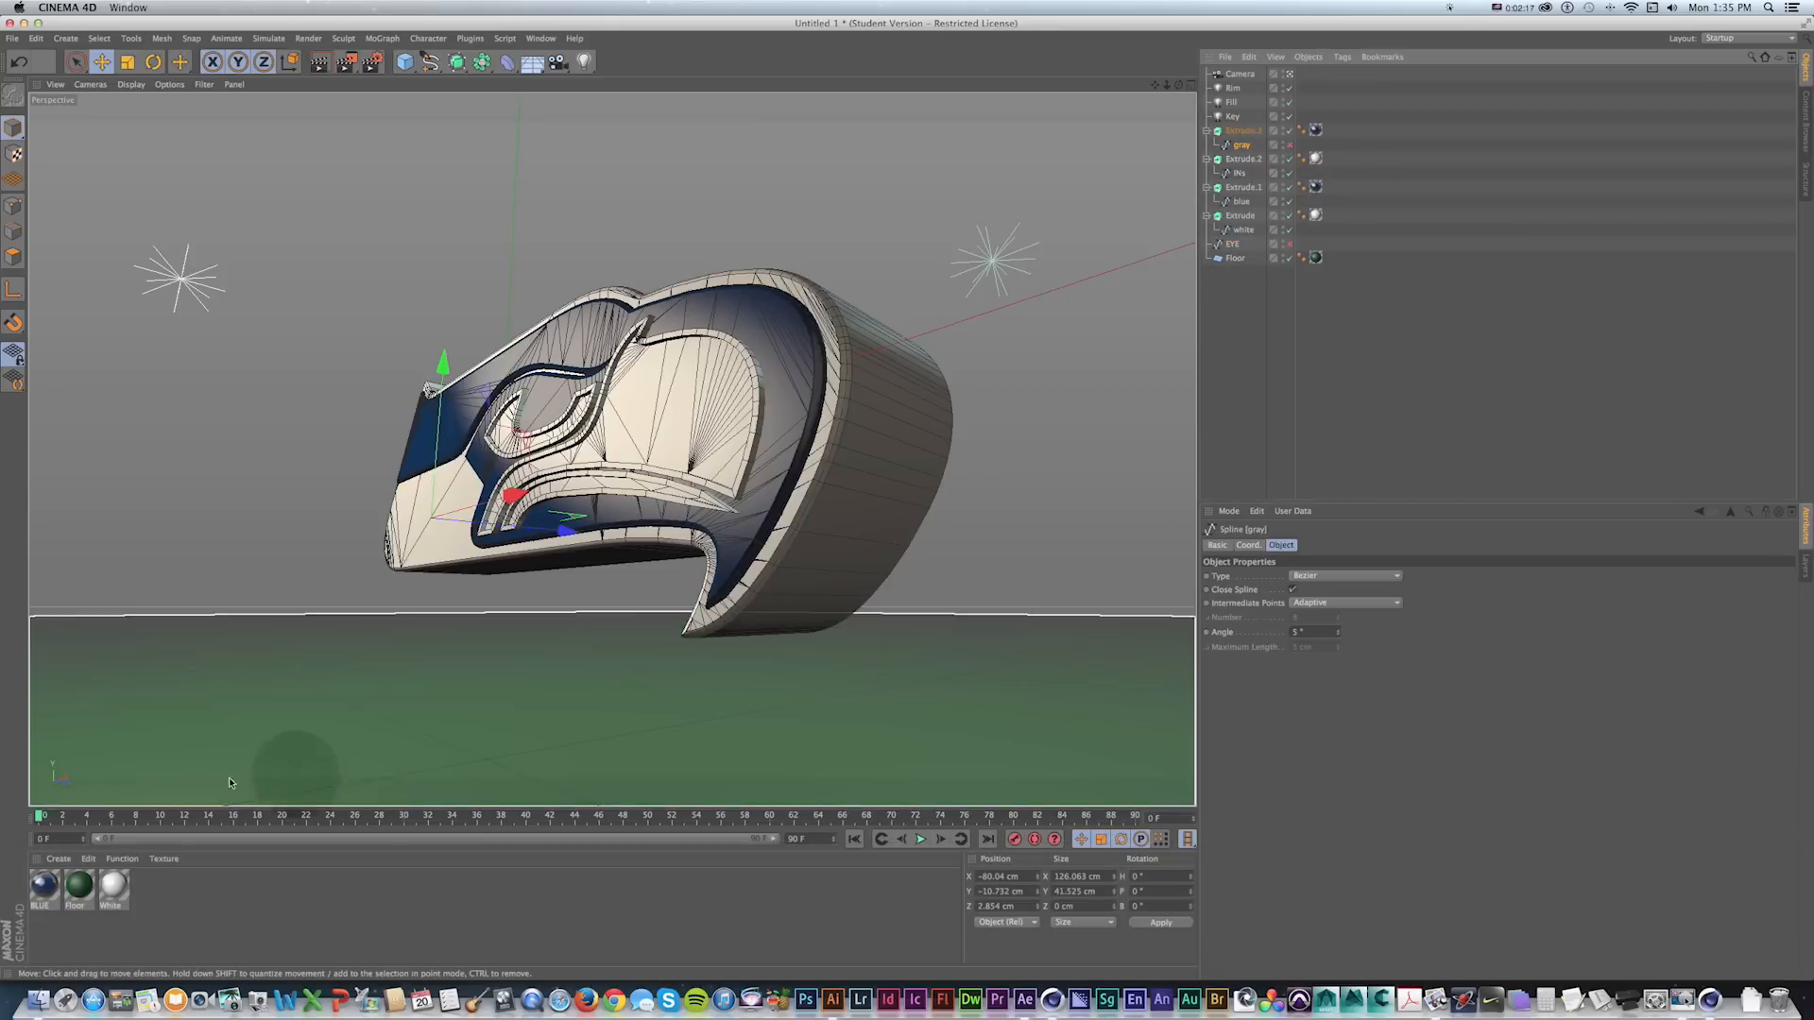
Duplicate the BLUE material and rename the copy GRAY.
click(111, 887)
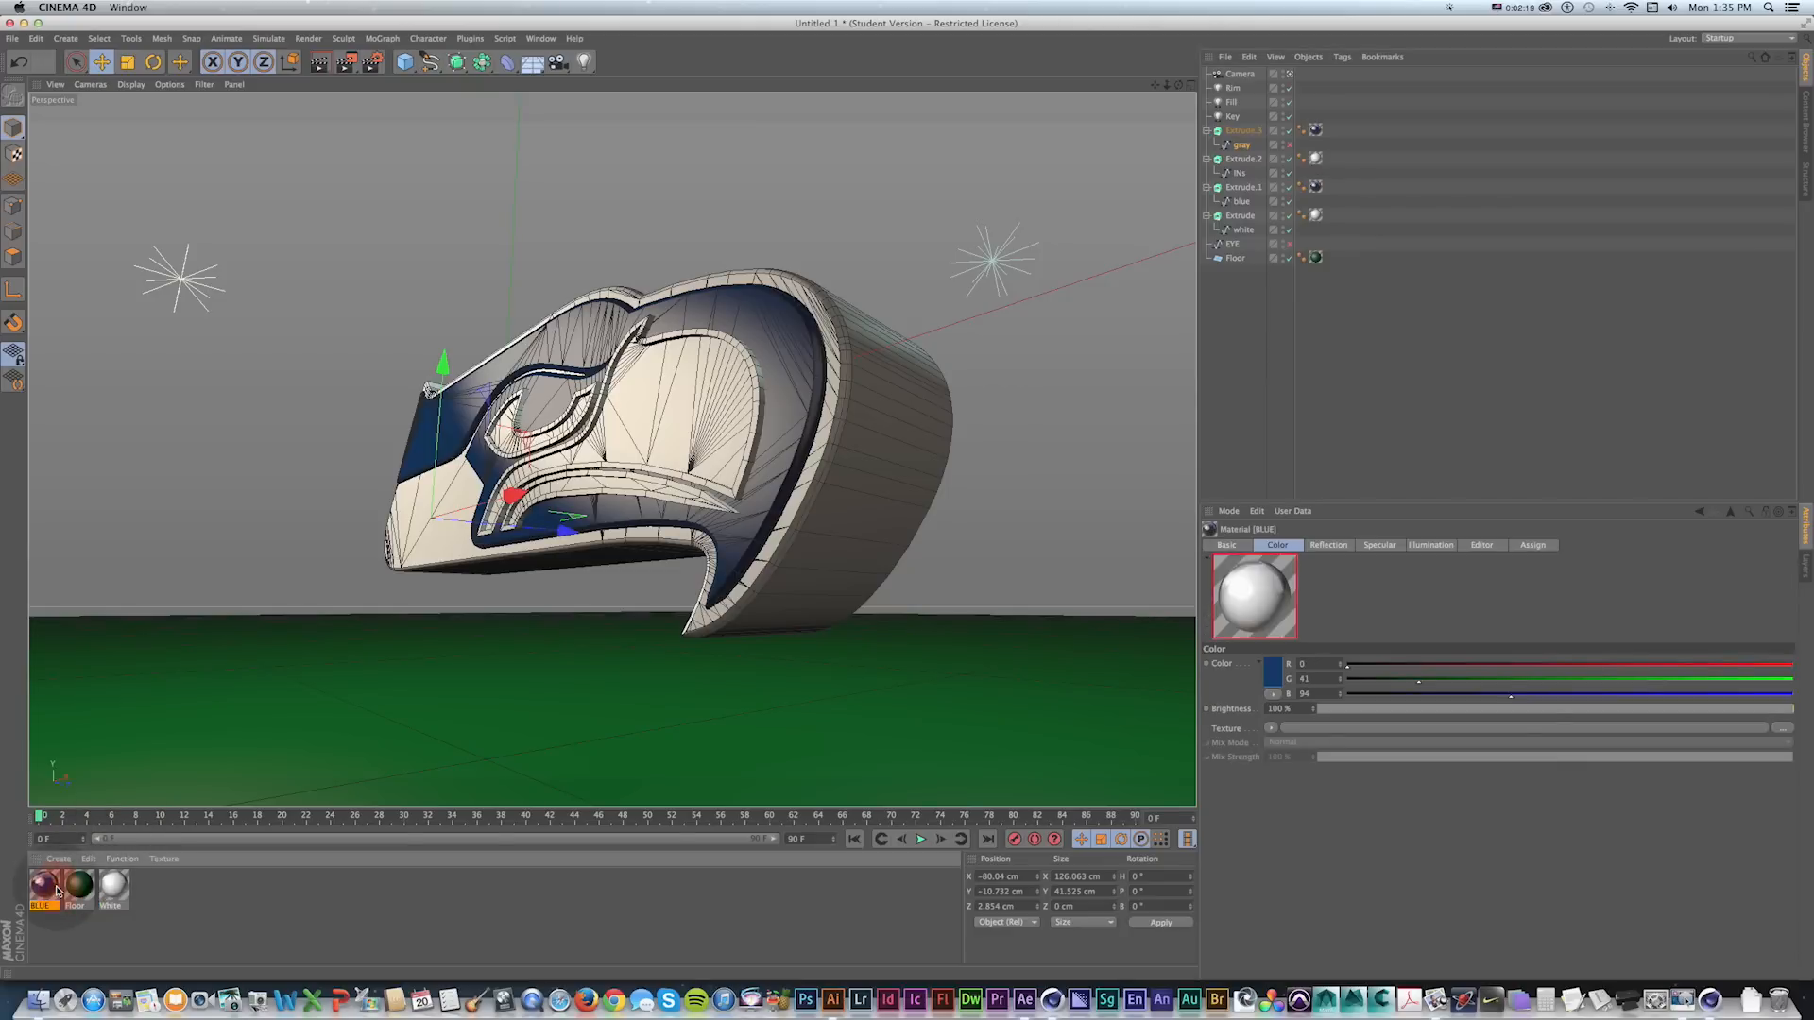
key(super+c)
double_click(42, 905)
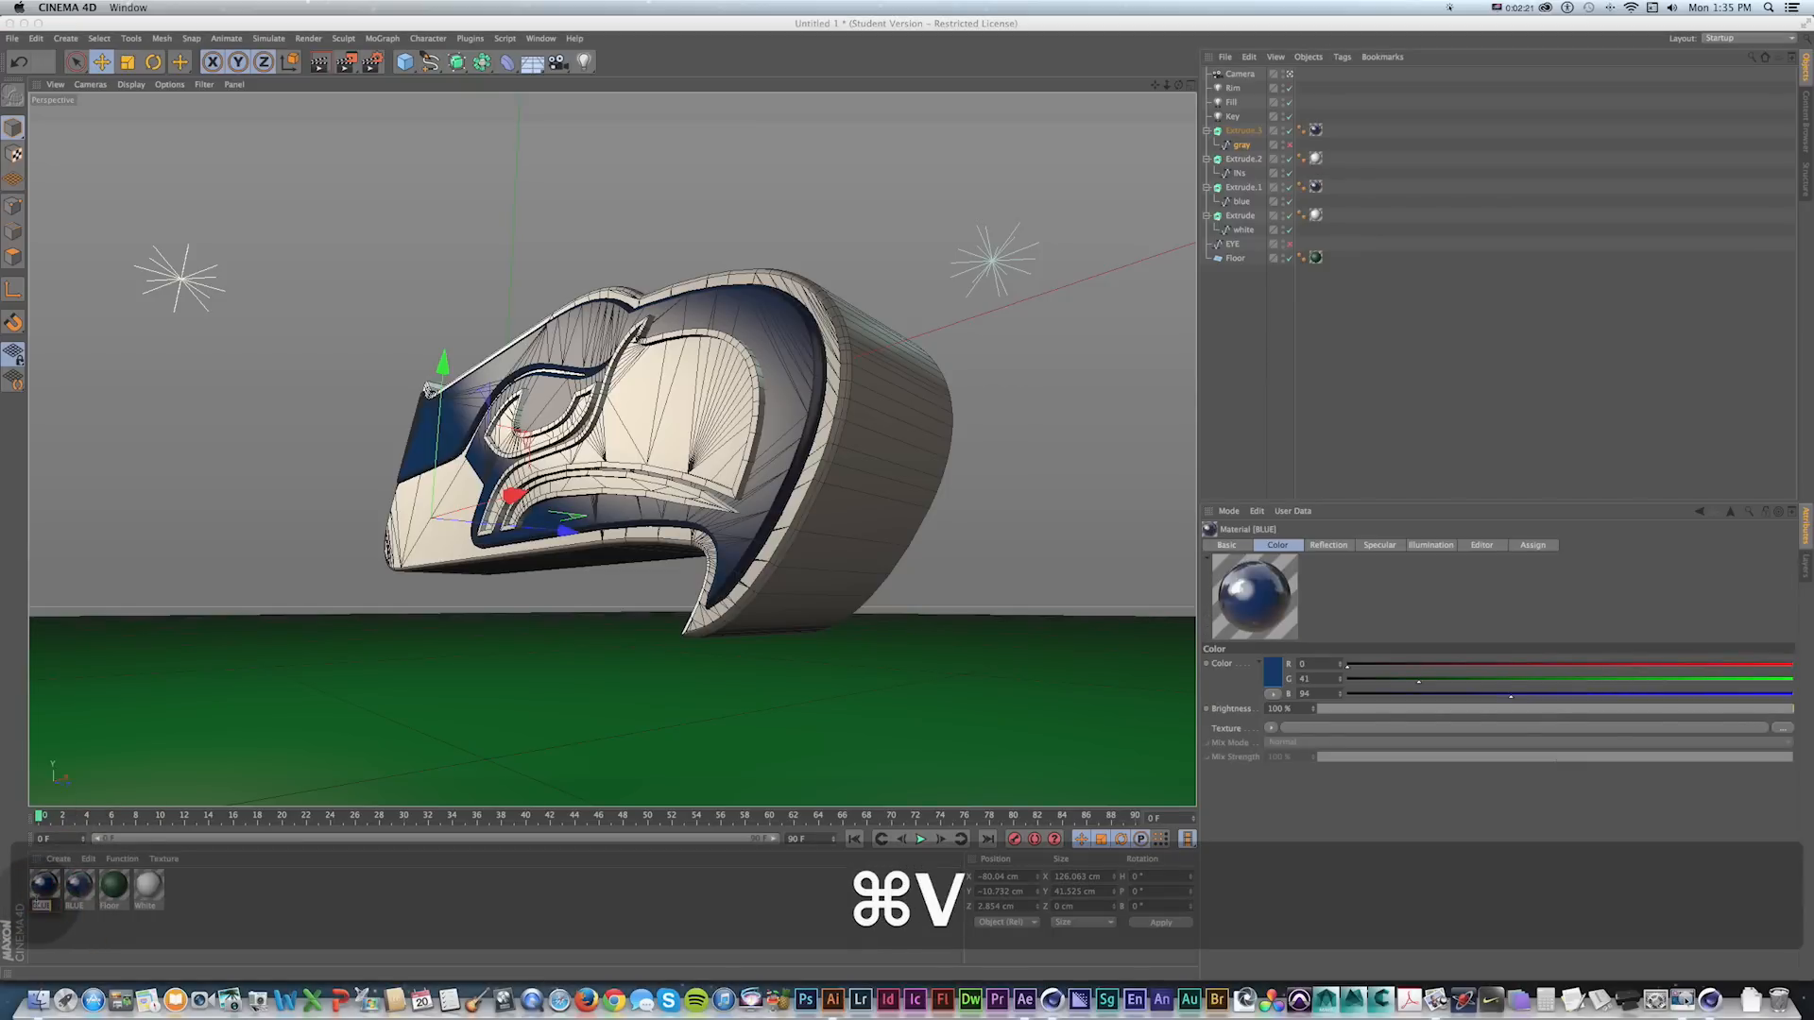
text(GRA)
key(Return)
Switch to Illustrator, sample the logo's gray area with the Eyedropper, and open the fill color to read its RGB values.
key(super+Tab)
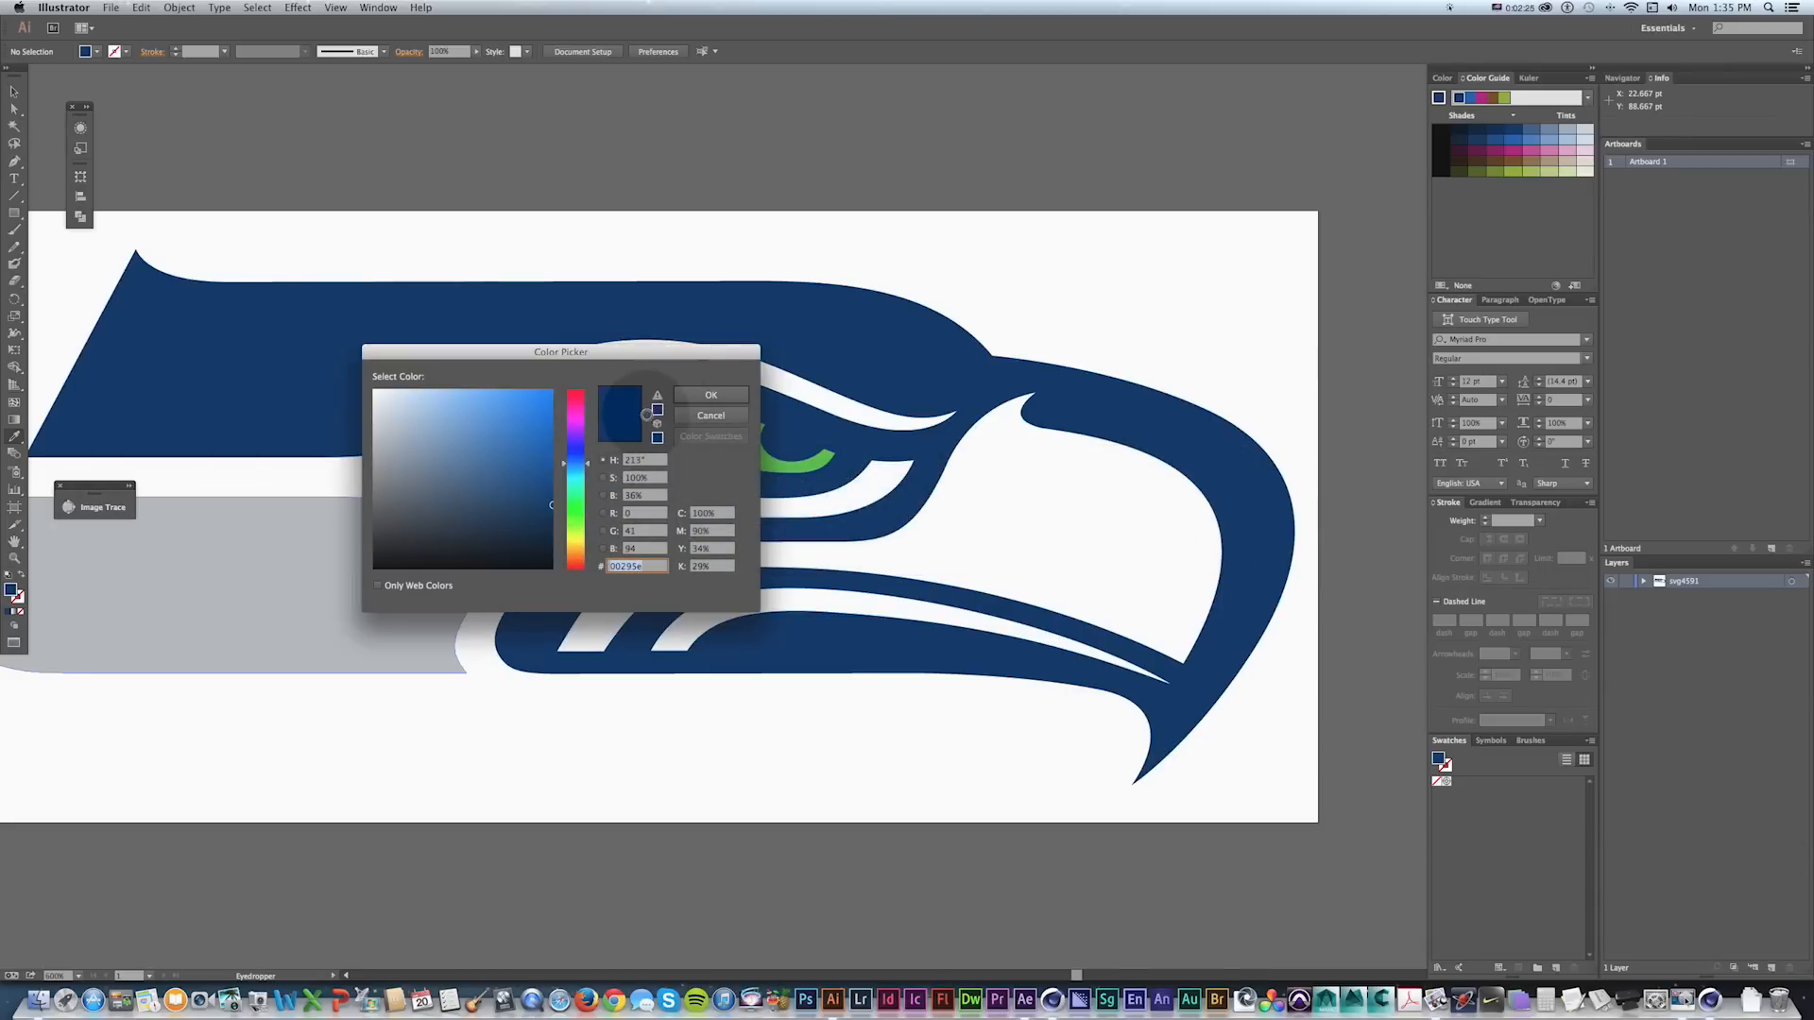
key(Escape)
key(i)
click(382, 552)
key(v)
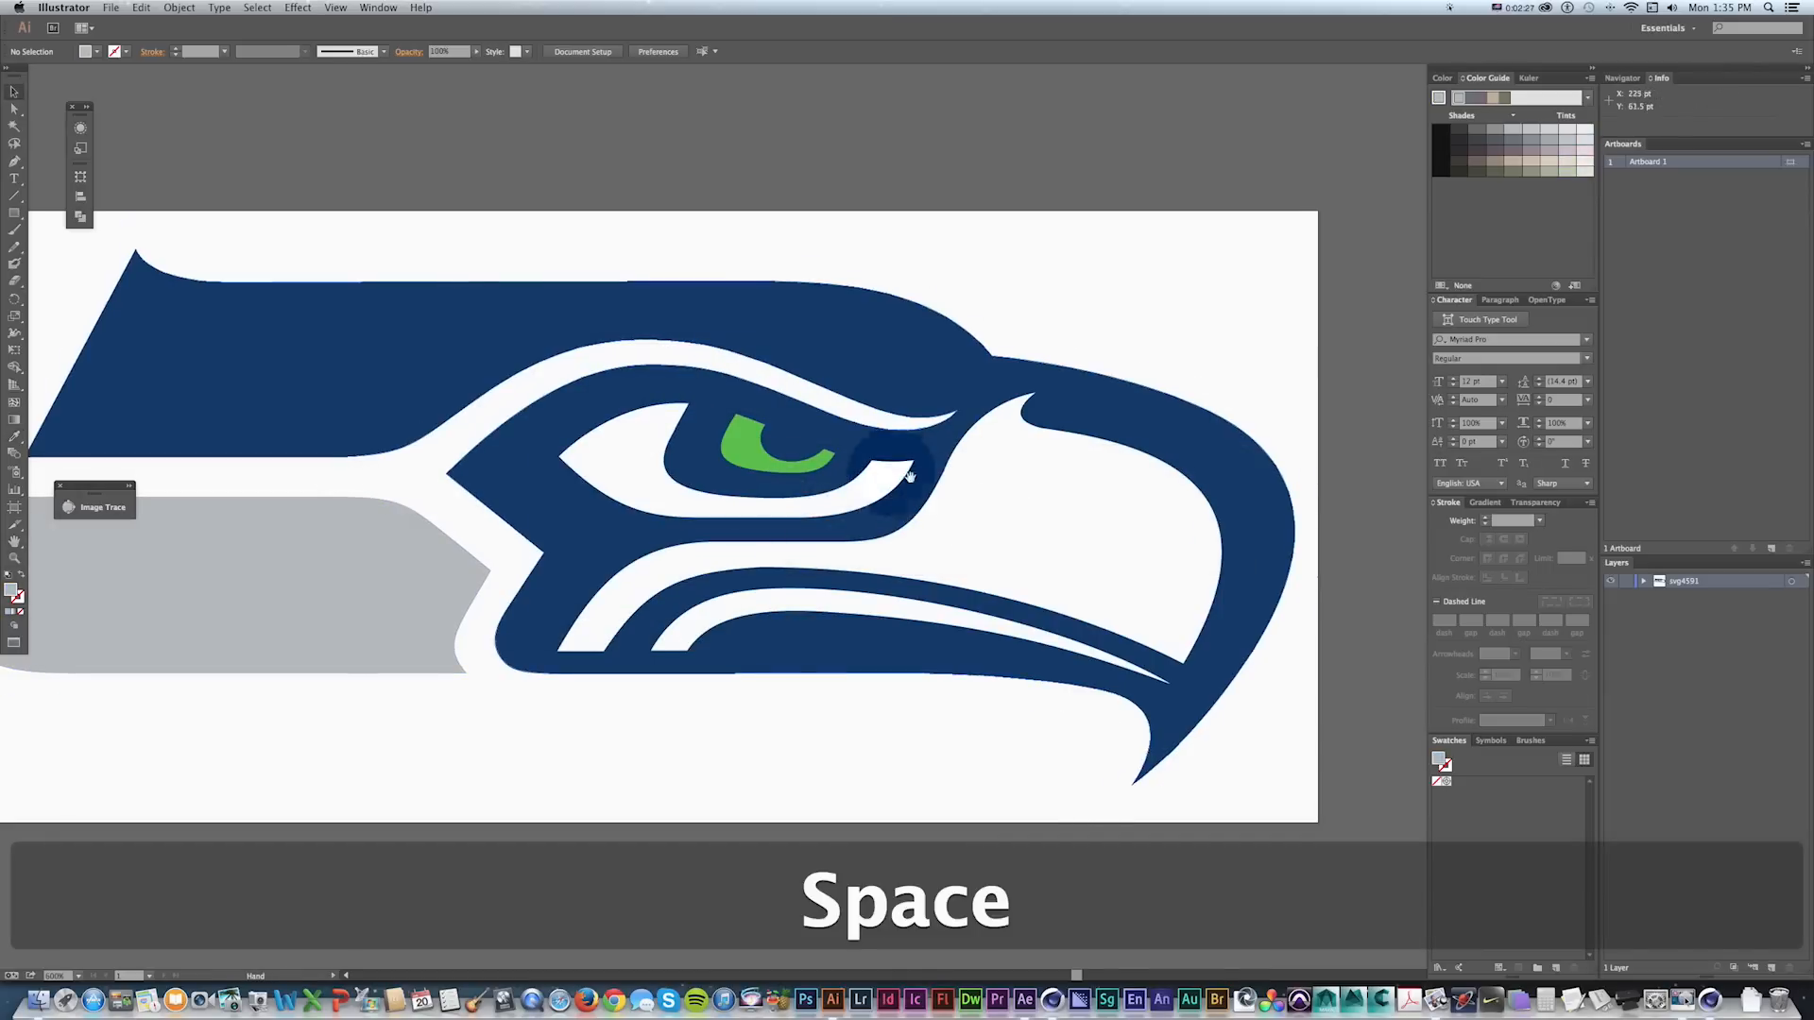
drag(148, 608, 181, 593)
double_click(9, 592)
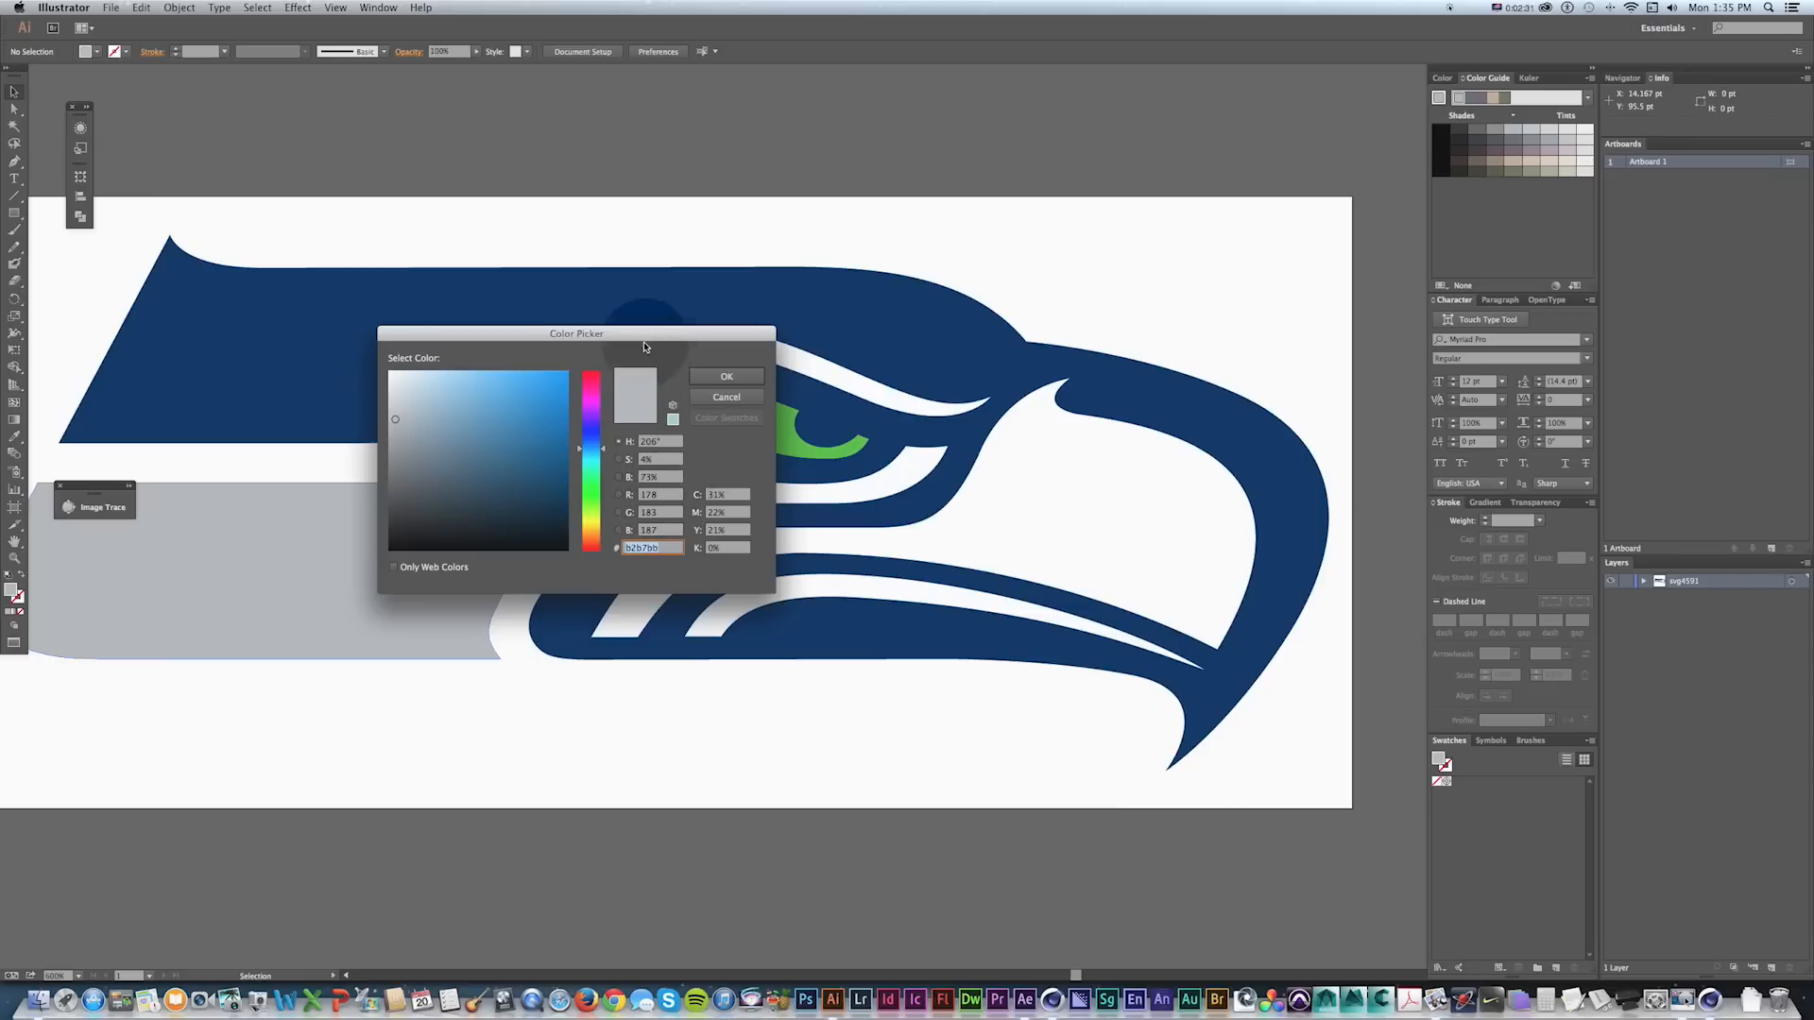
drag(649, 333, 656, 317)
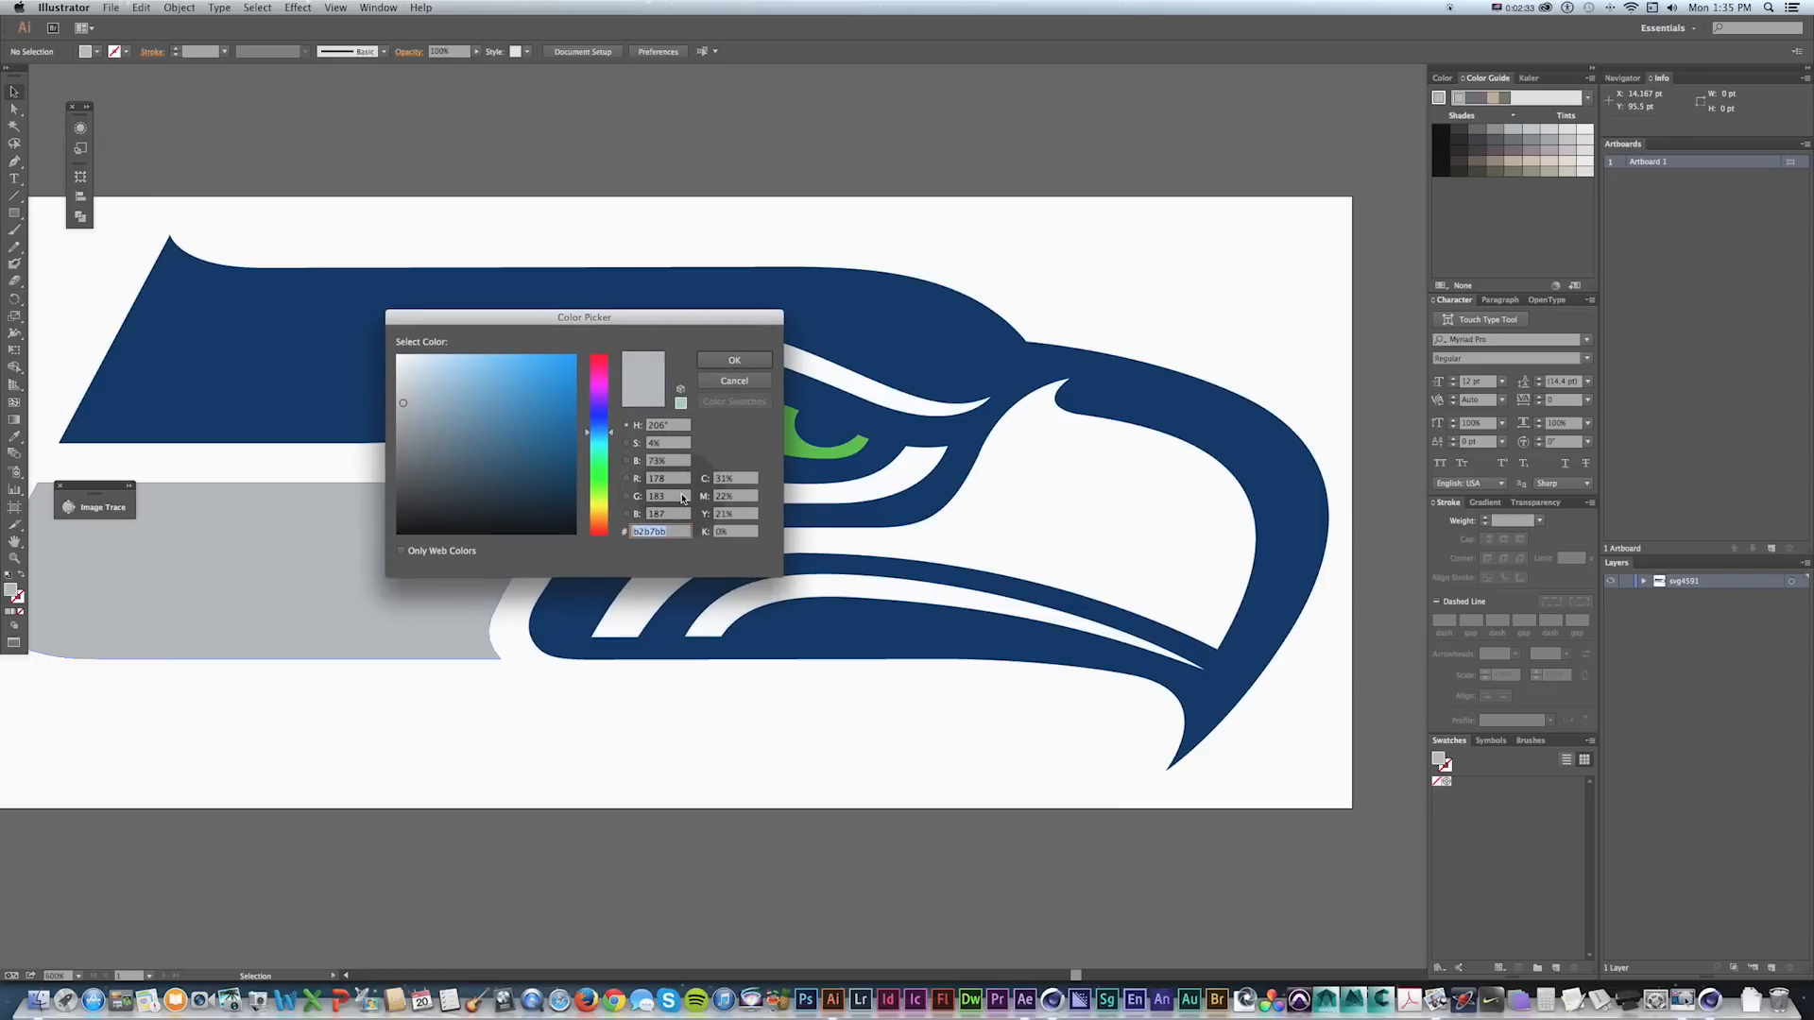
Switch back to Cinema 4D and set the GRAY material's color to R 178, G 183, B 187.
key(super+Tab)
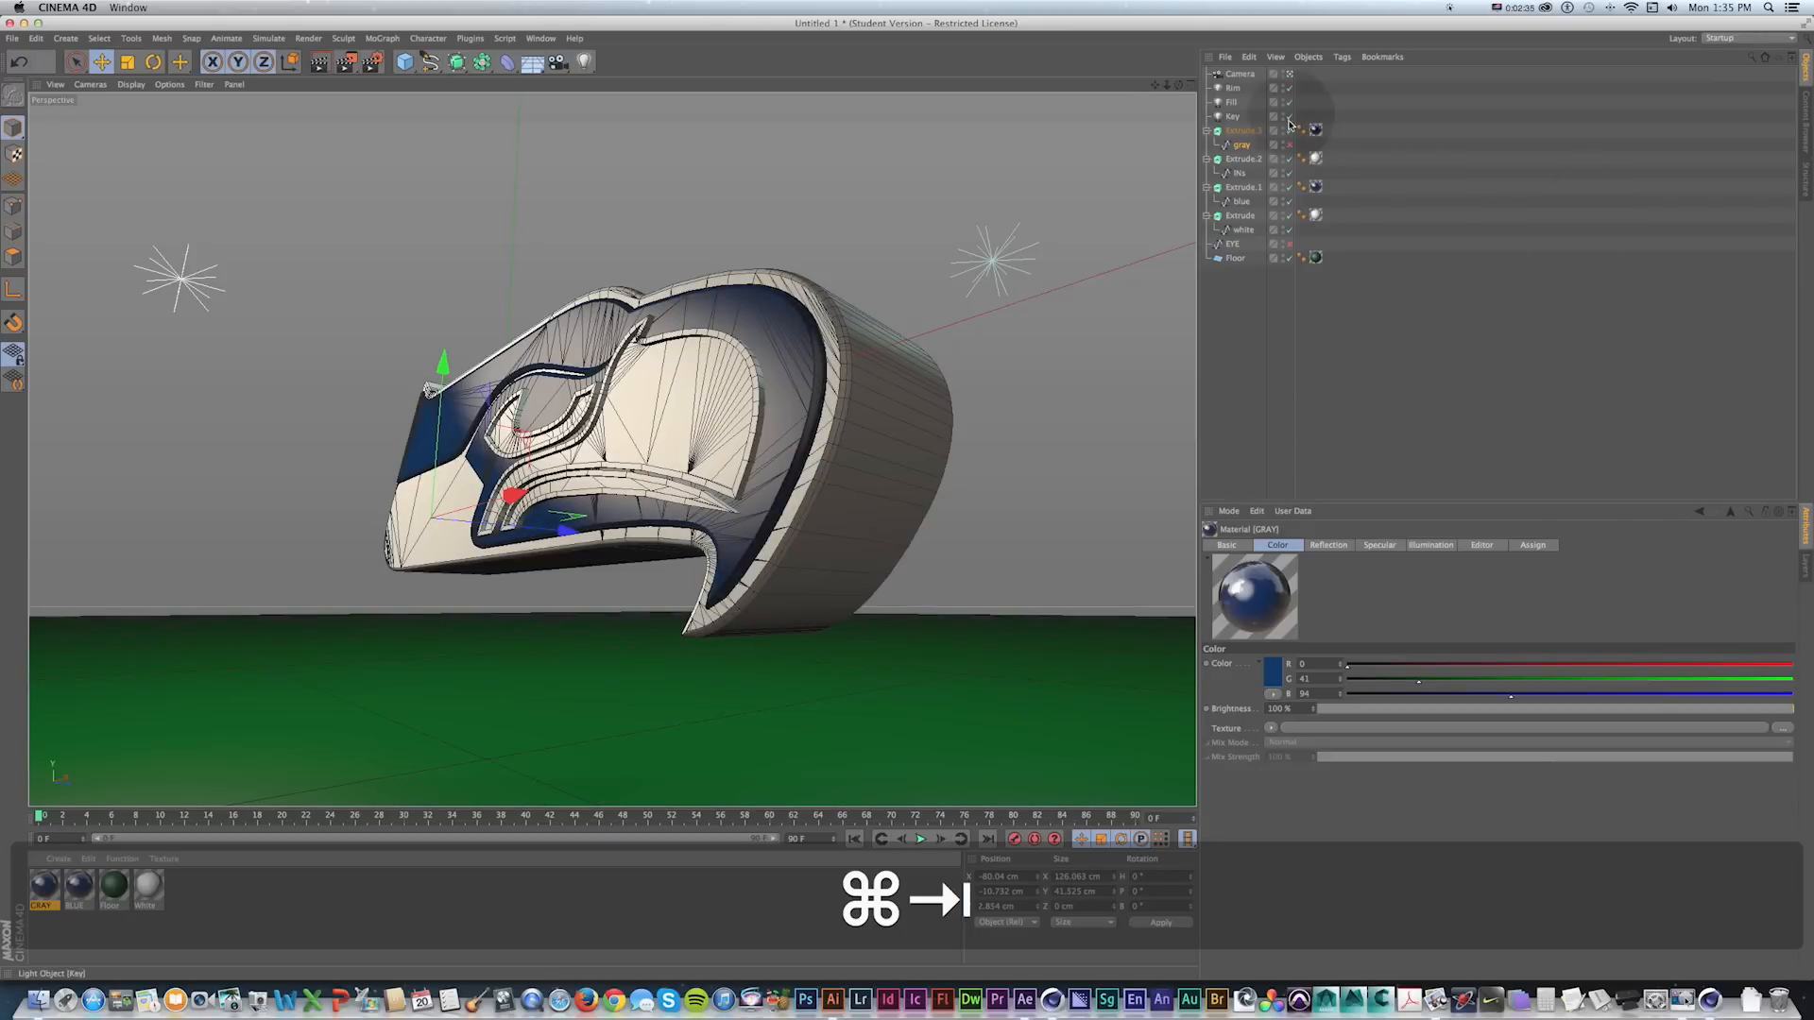
double_click(45, 886)
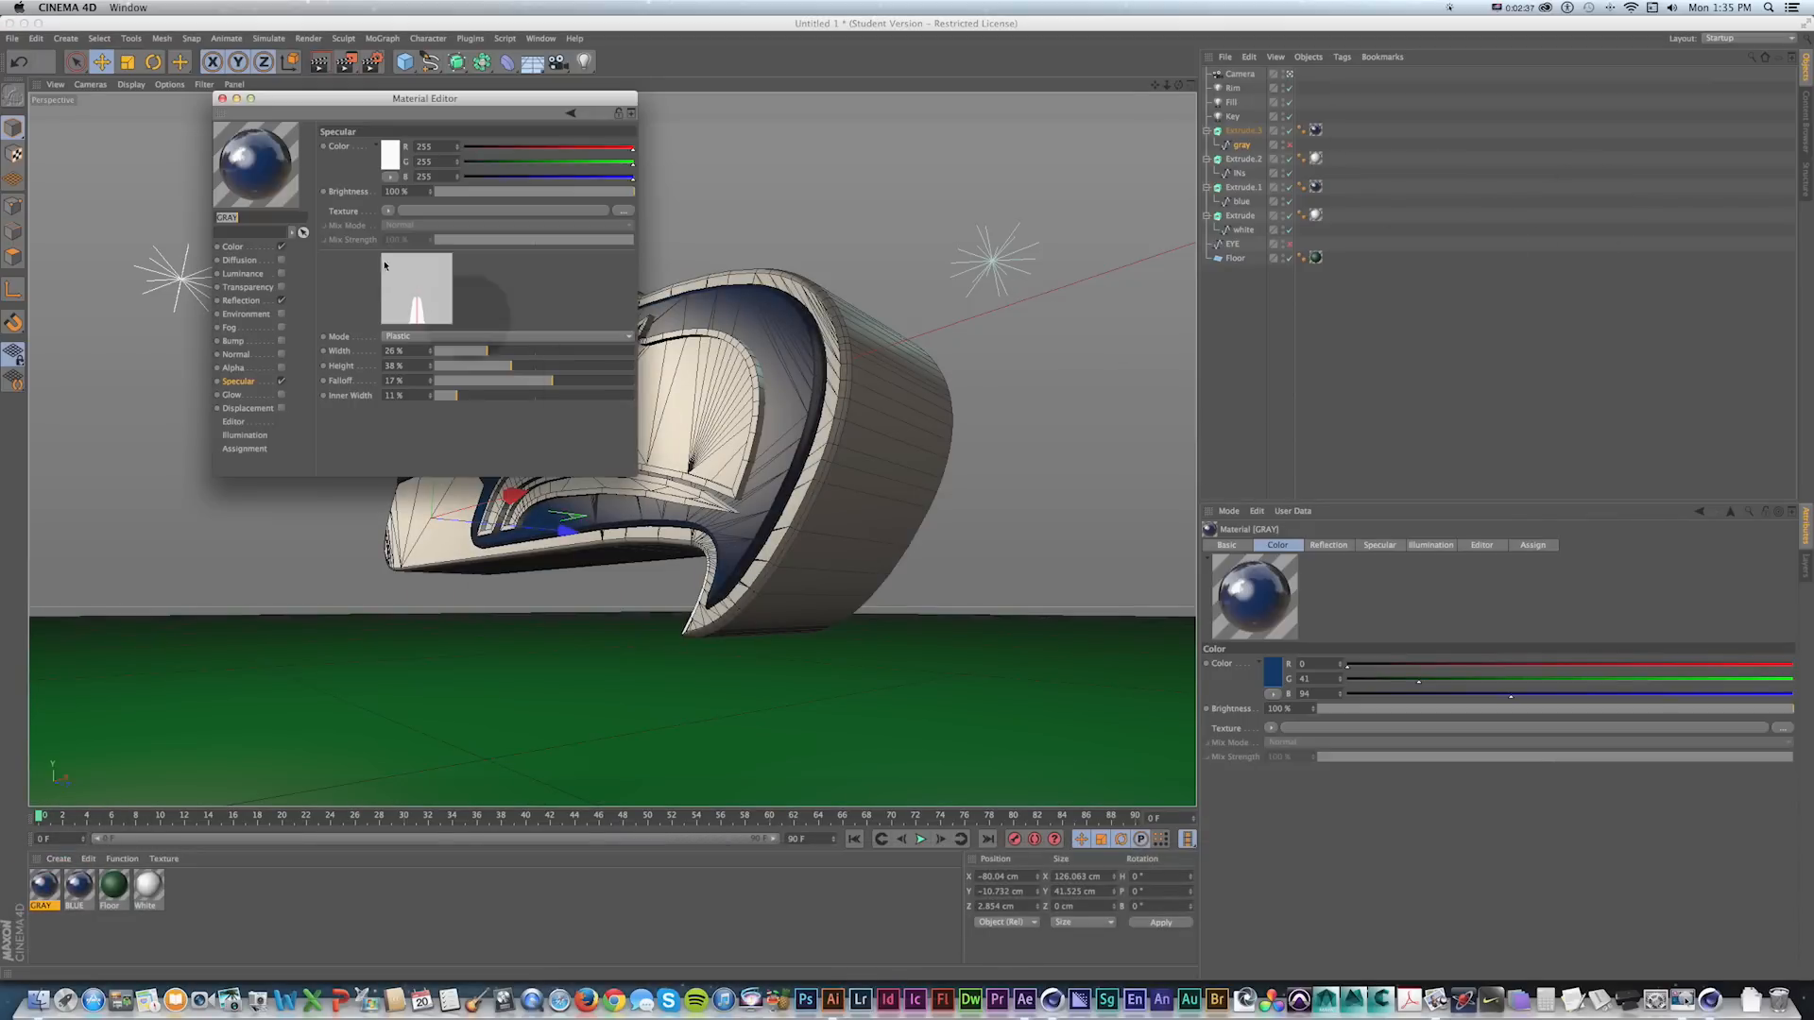
click(255, 249)
drag(375, 106, 418, 169)
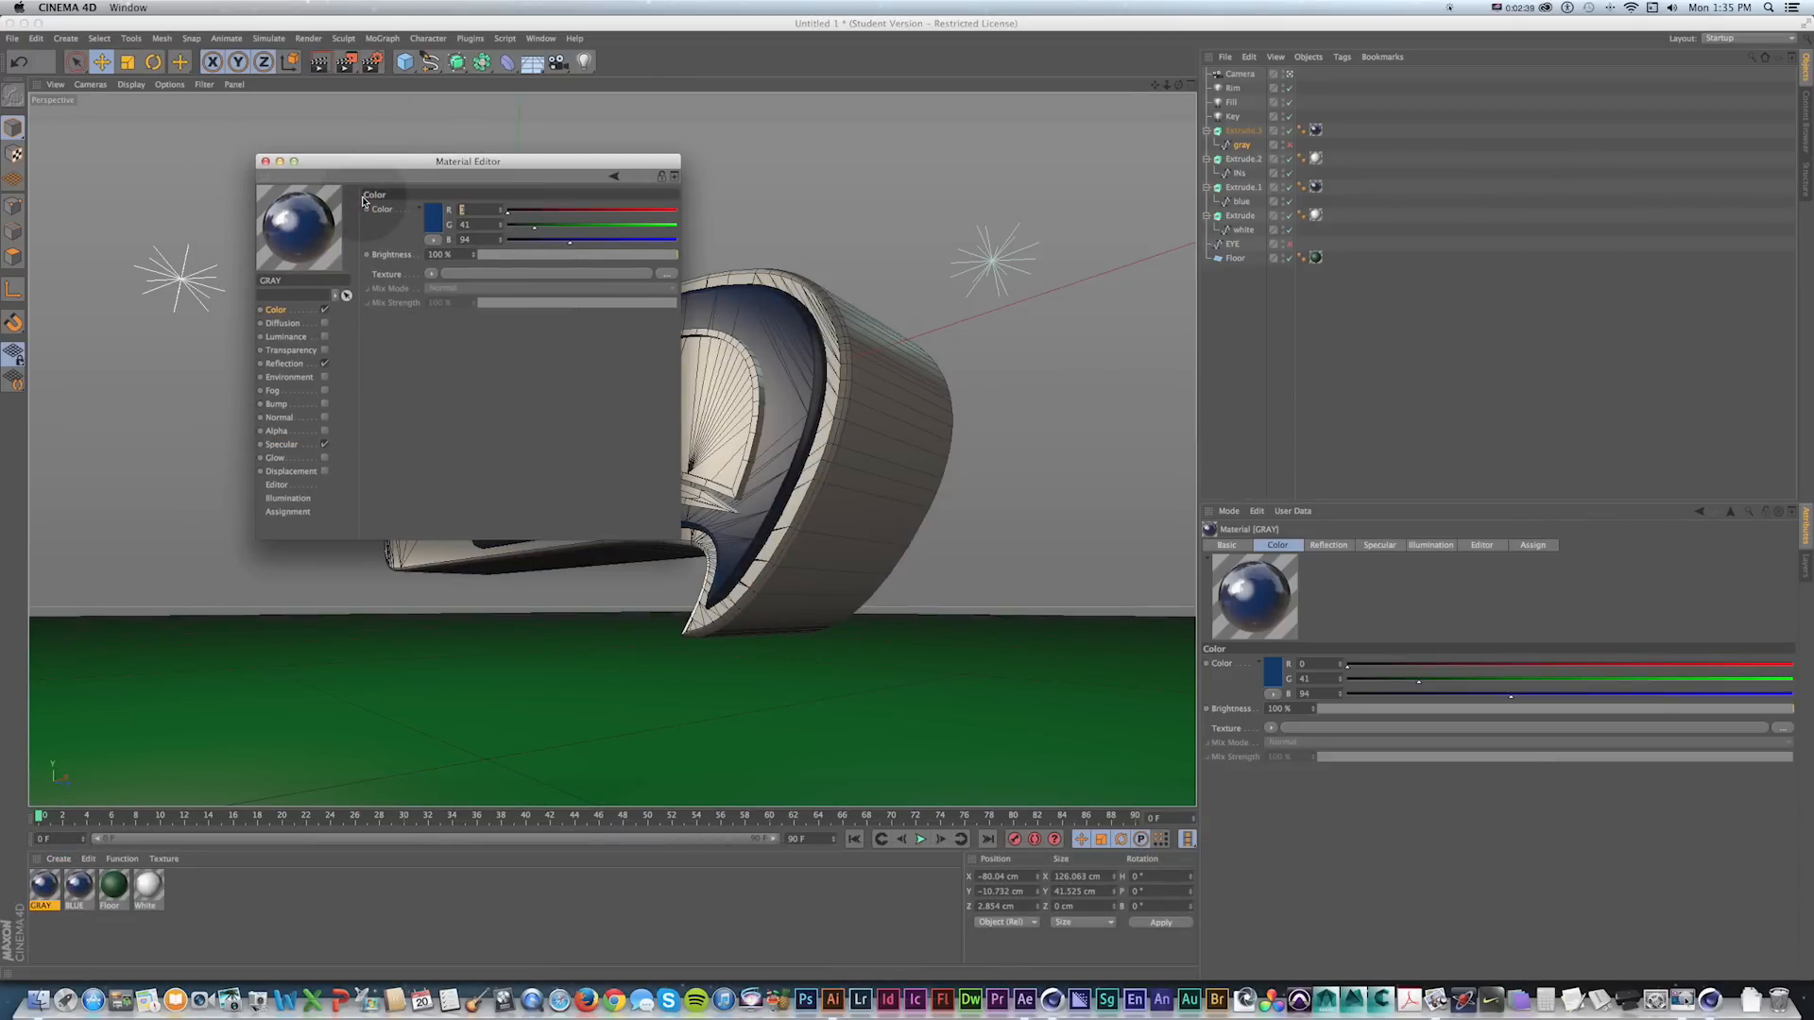
text(178)
key(Tab)
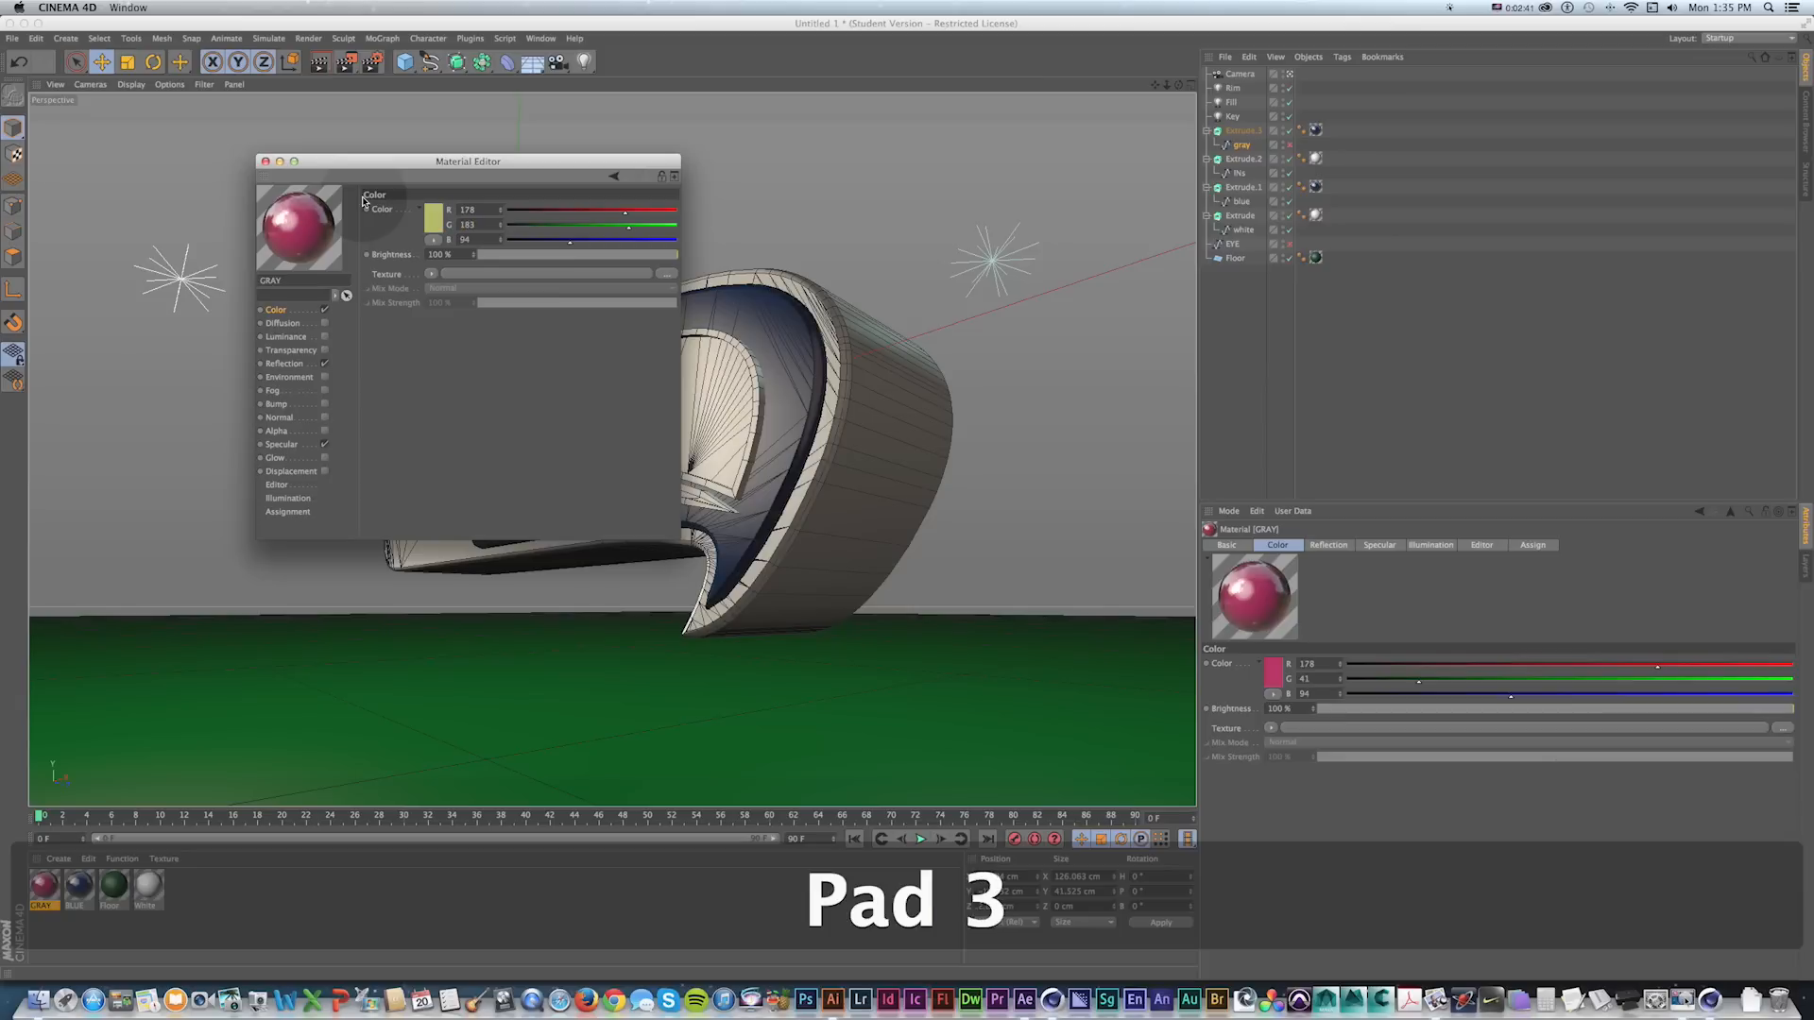
key(Tab)
text(187)
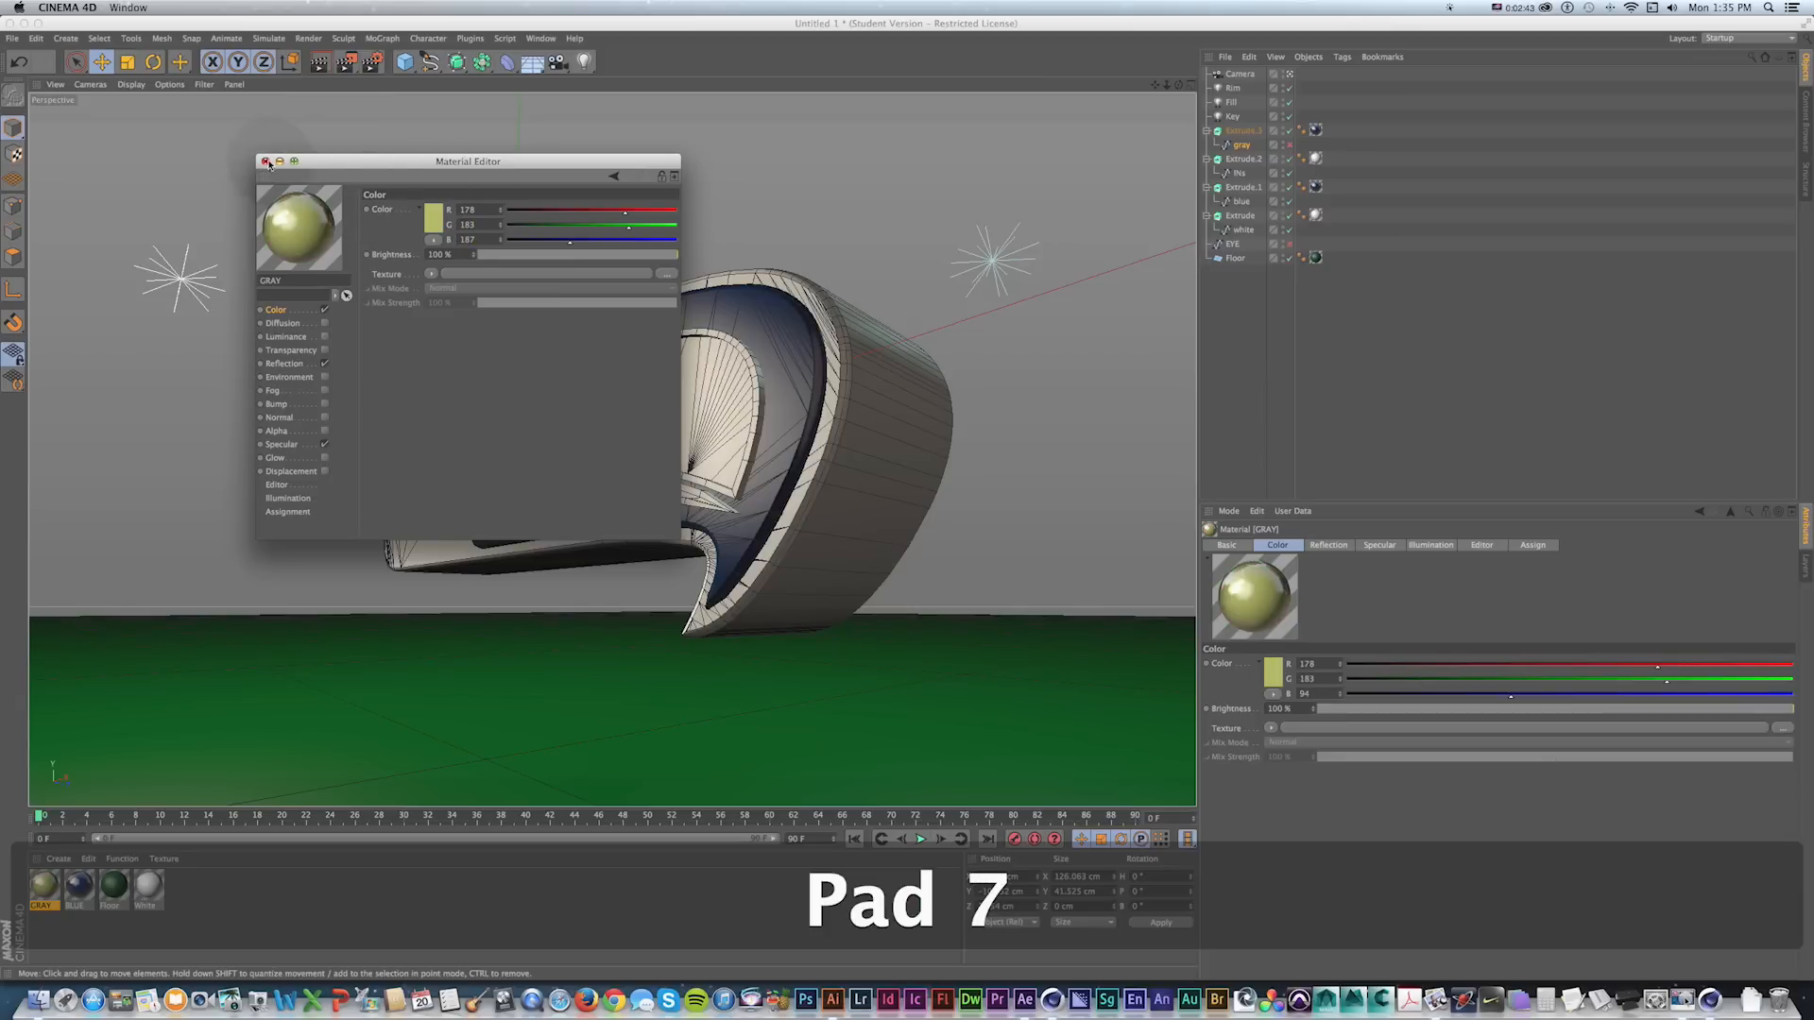
click(266, 162)
Remove the BLUE material tag from Extrude.3.
click(1317, 128)
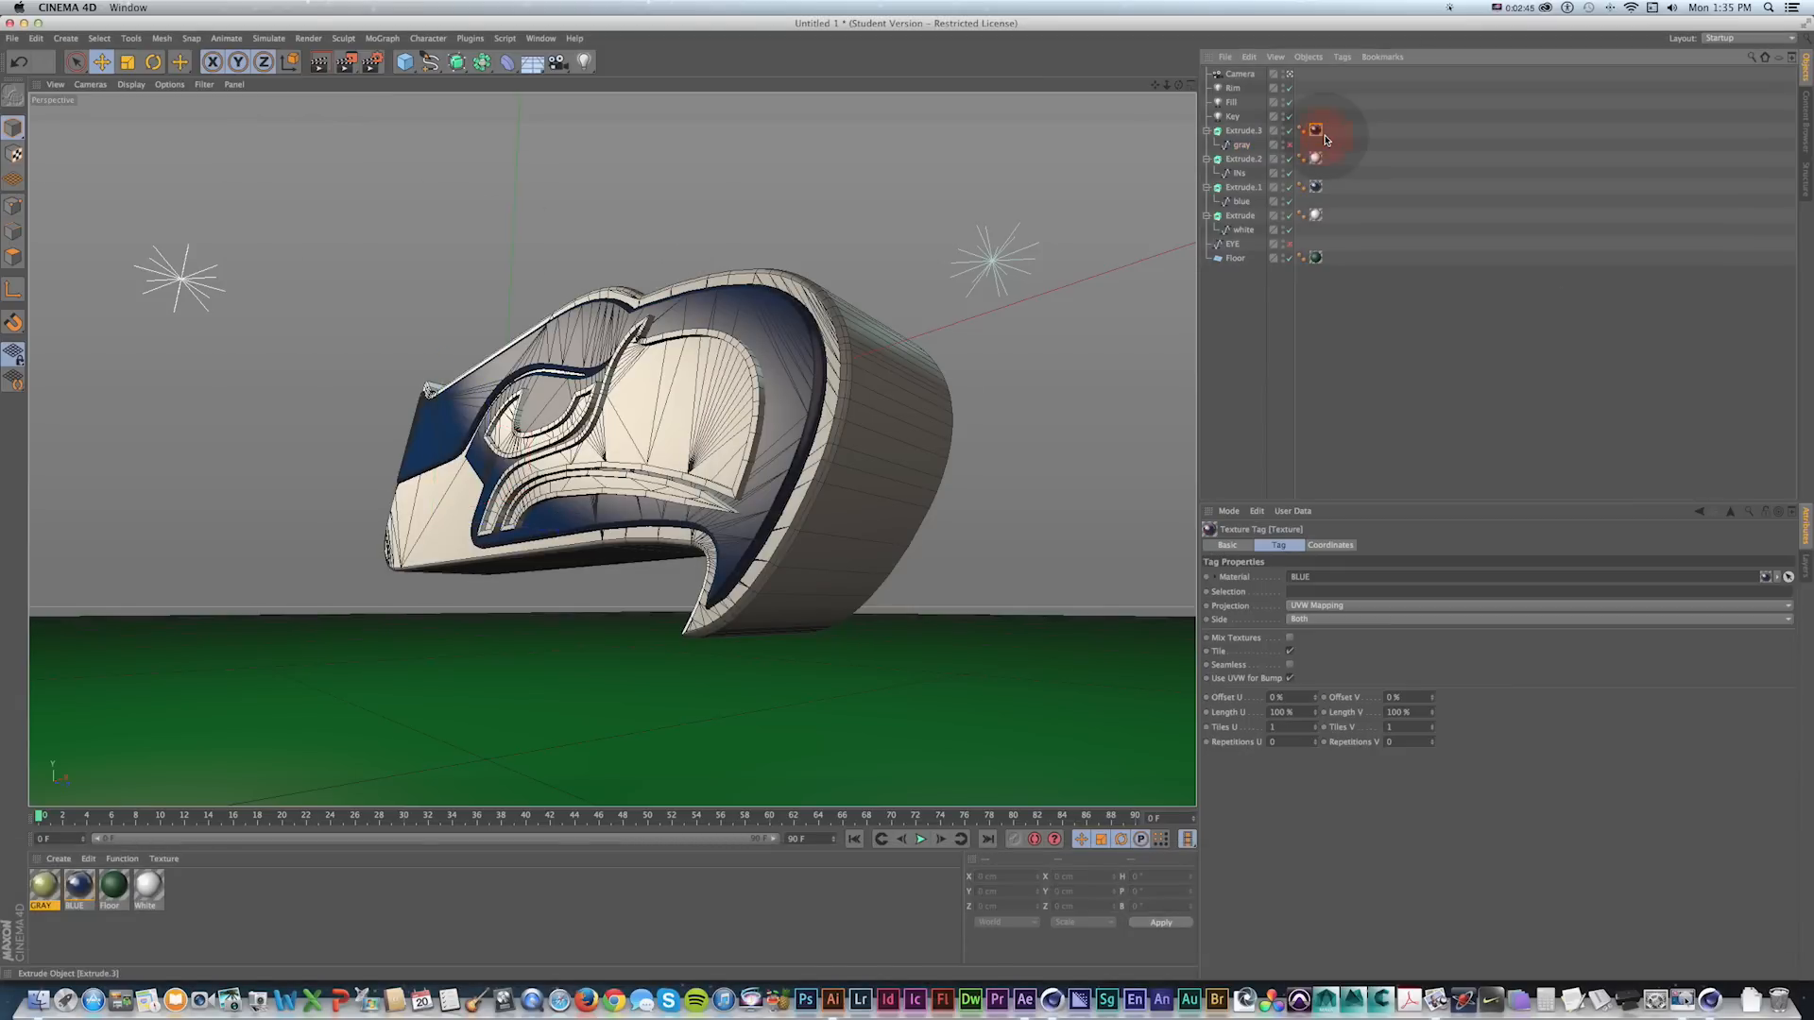
key(Delete)
Set the GRAY material's blue color value to 187 and apply the material to Extrude.3.
click(60, 886)
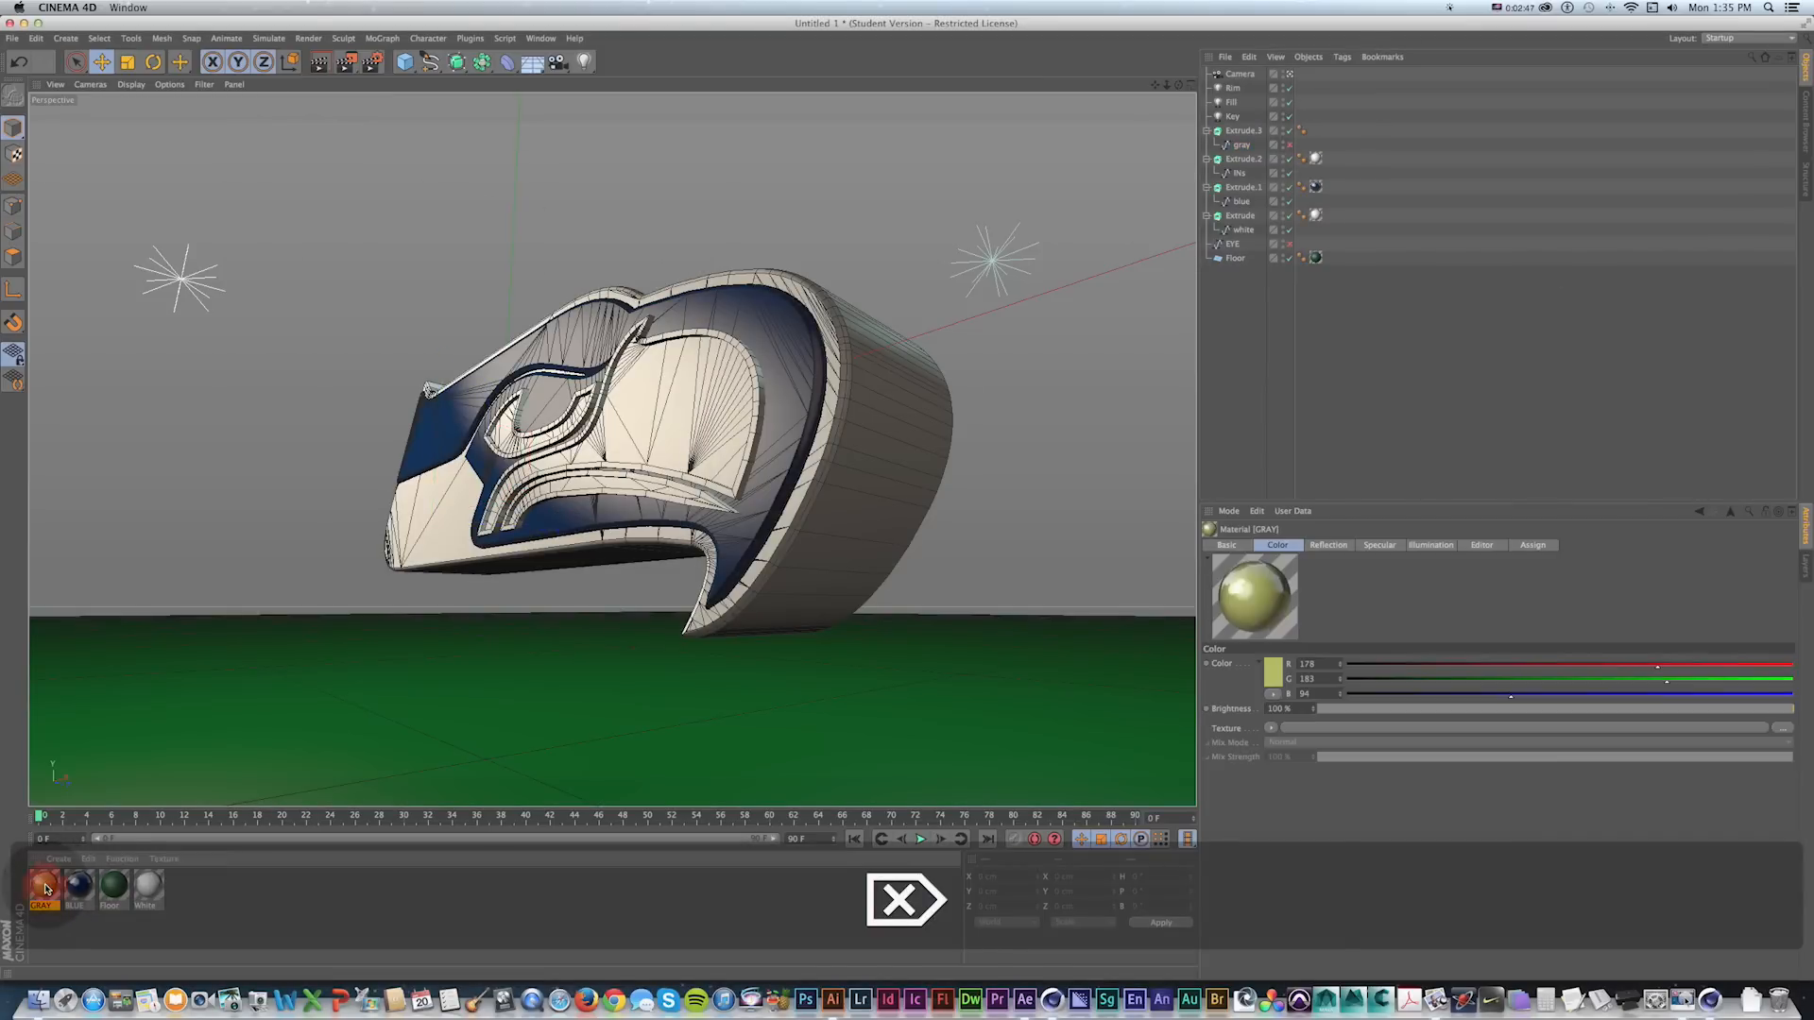
double_click(60, 886)
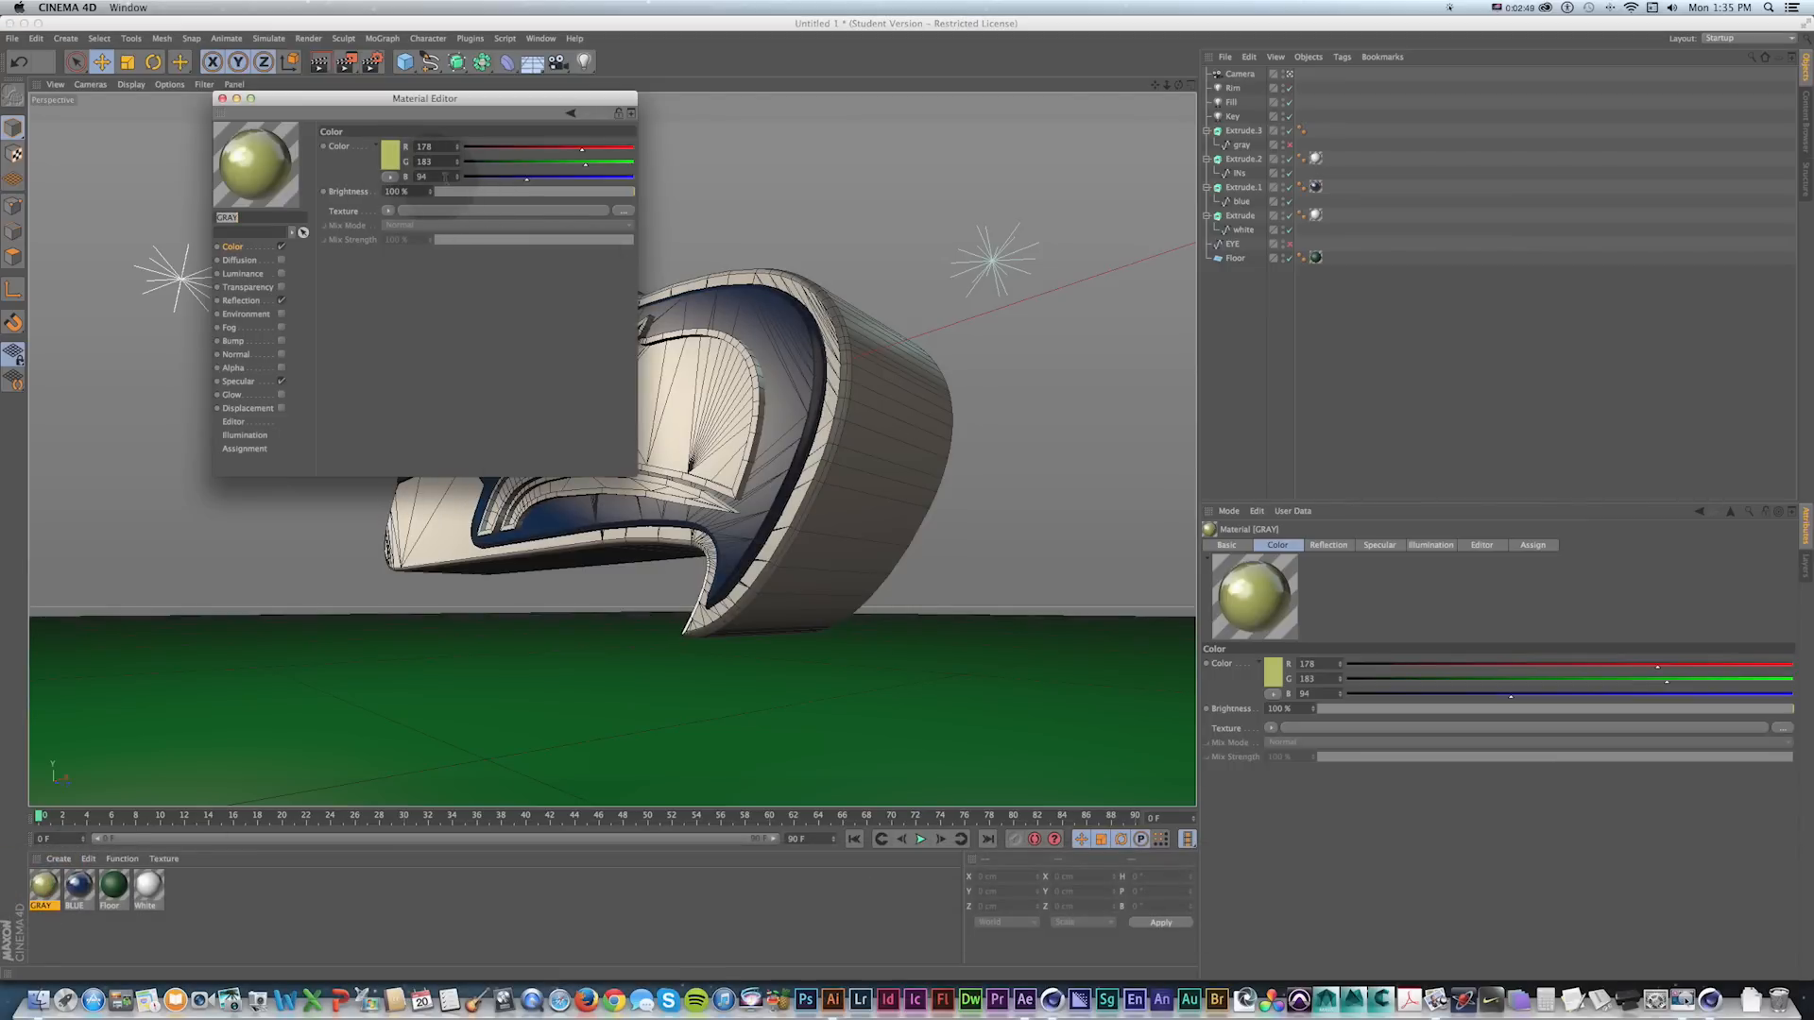
text(187)
key(Tab)
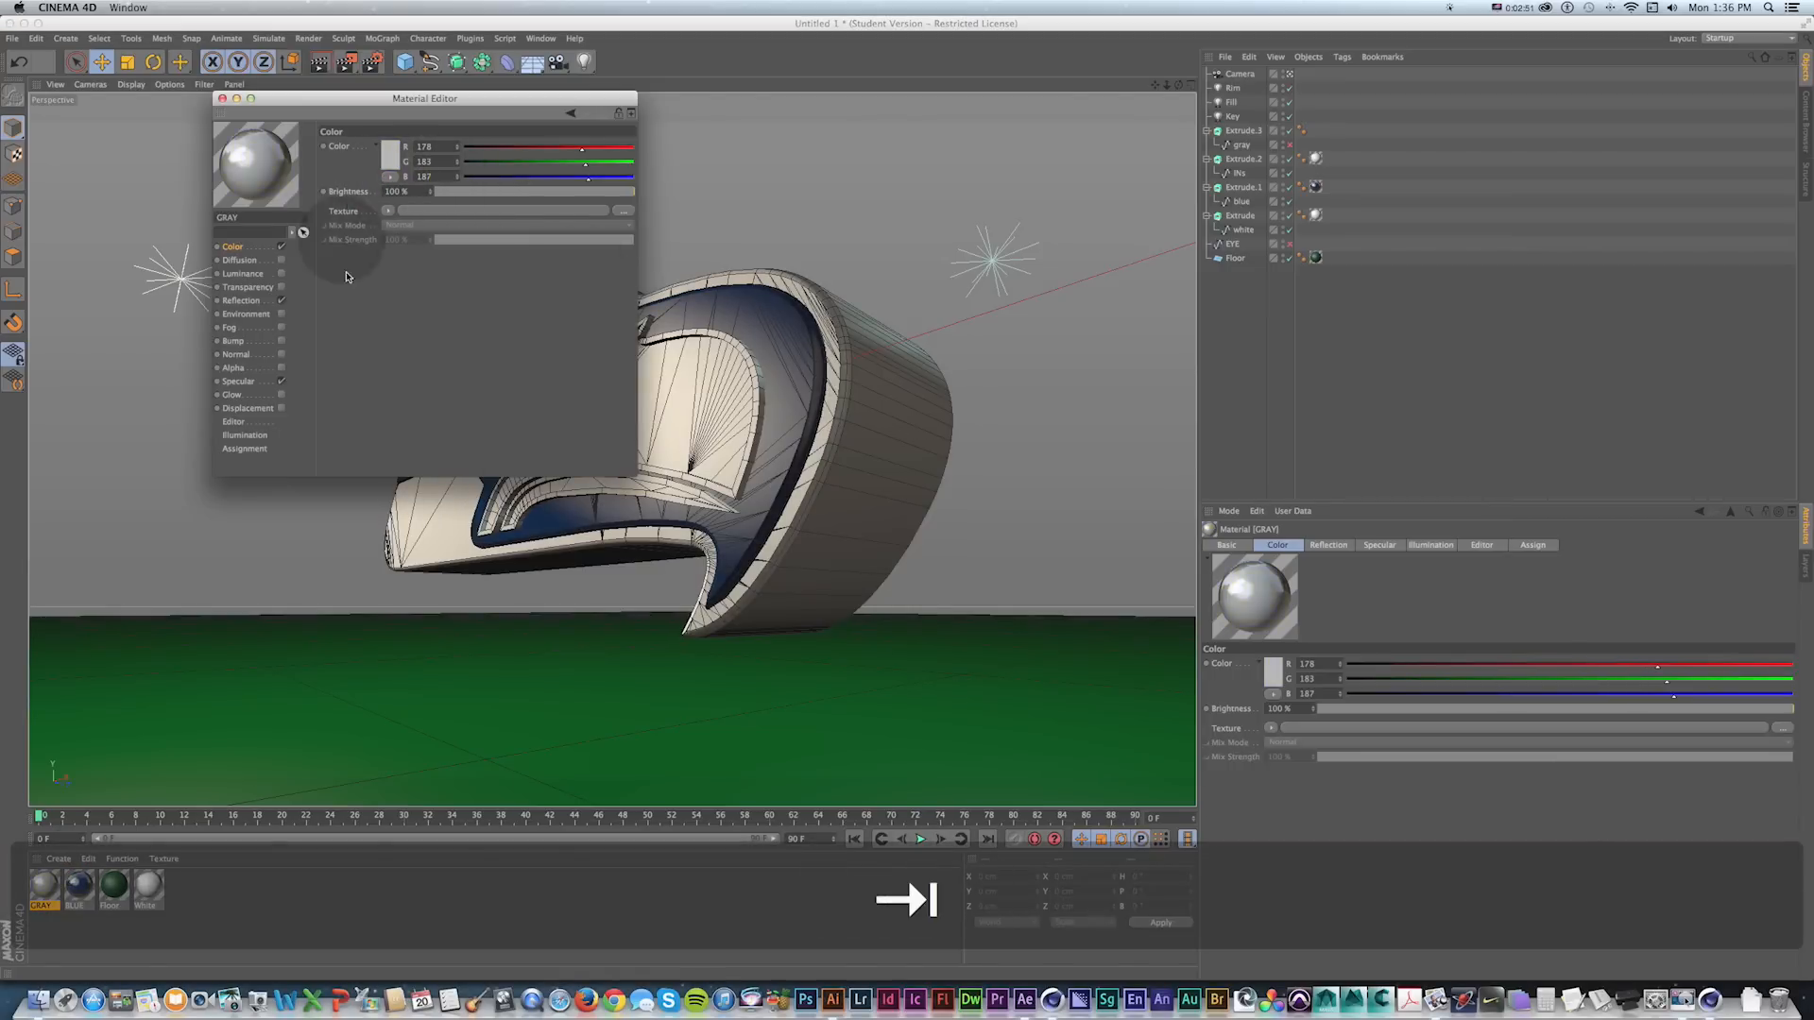
click(222, 98)
drag(52, 889, 1250, 130)
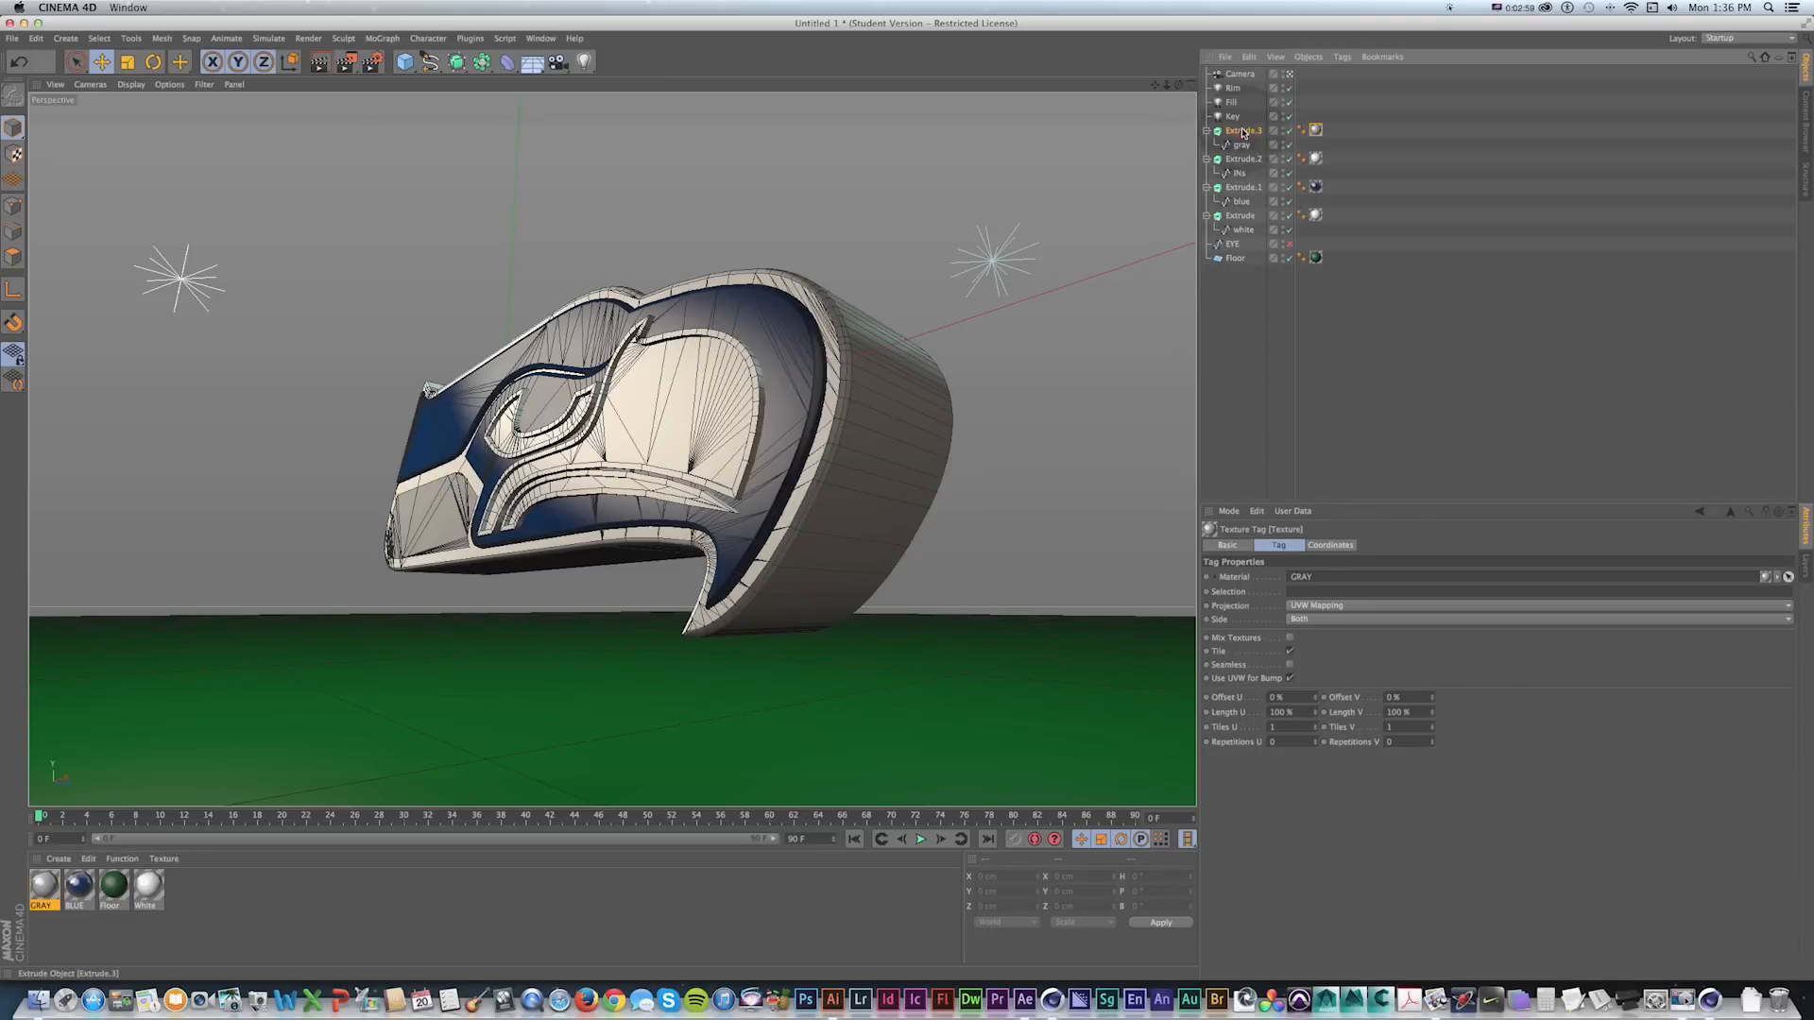
Move the gray layer Extrude.3 along the Z axis in the Right view to about Z -6.7 cm.
click(1243, 132)
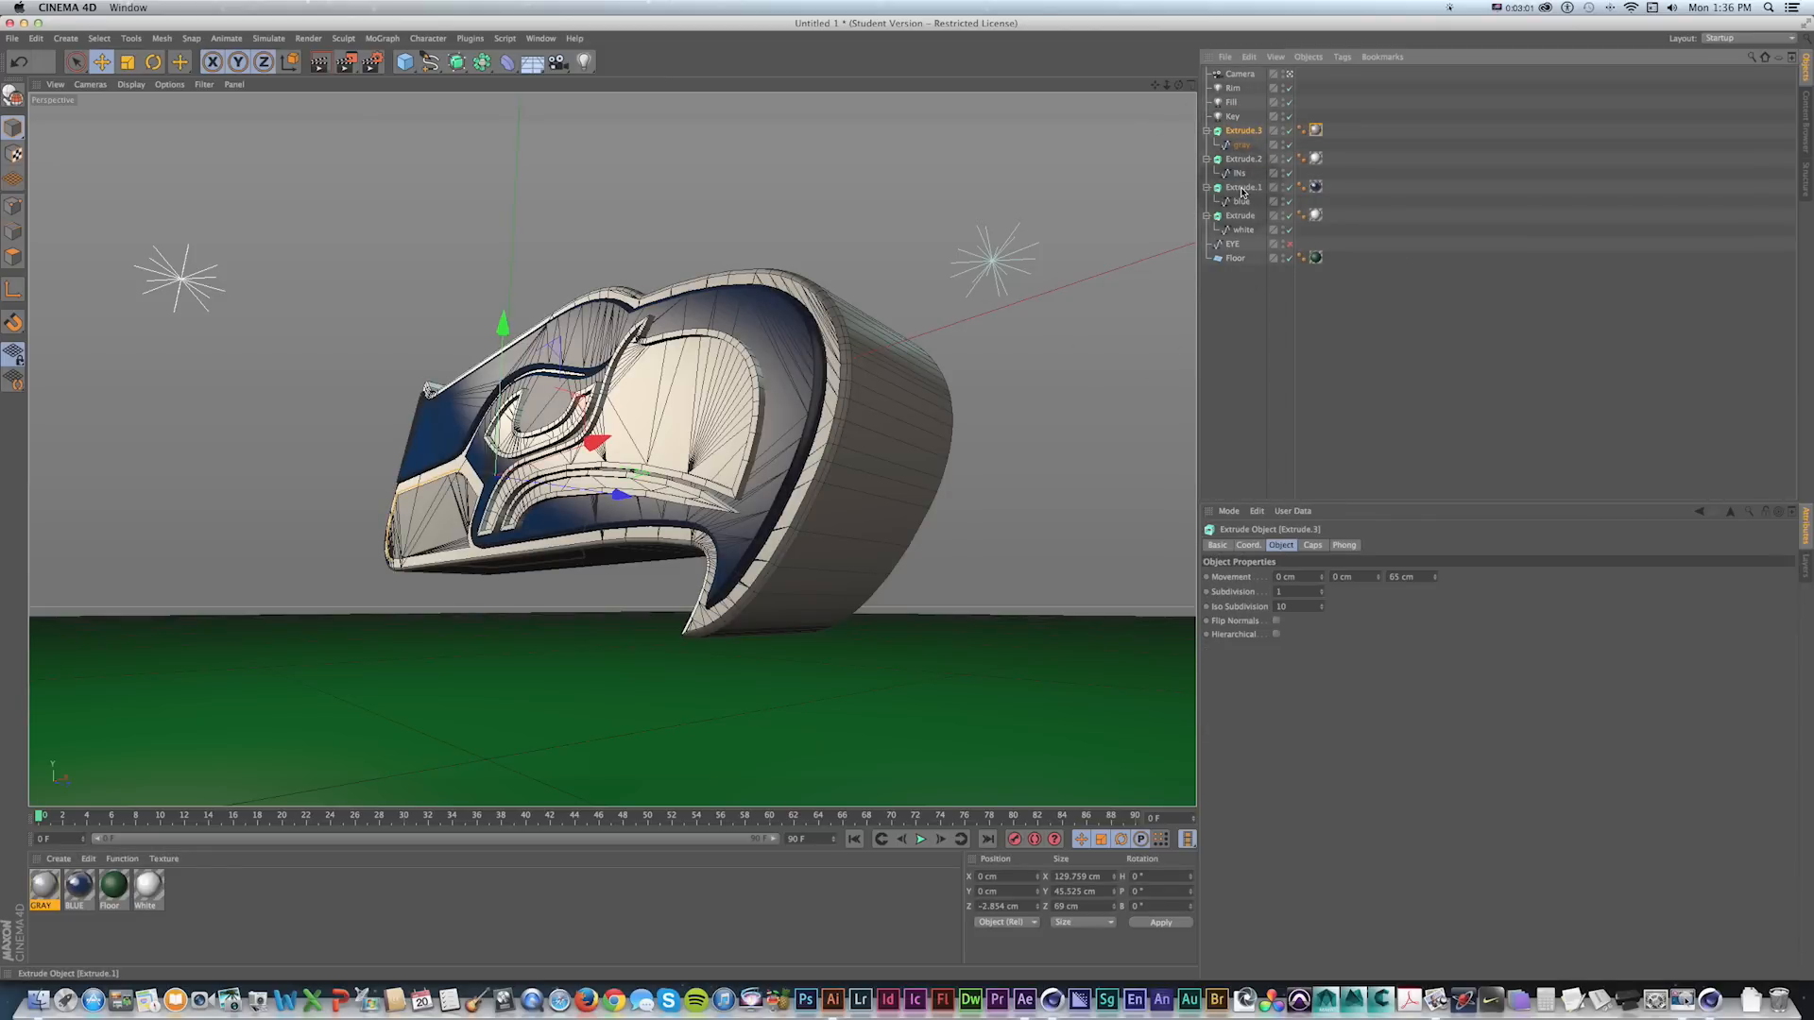
click(1242, 189)
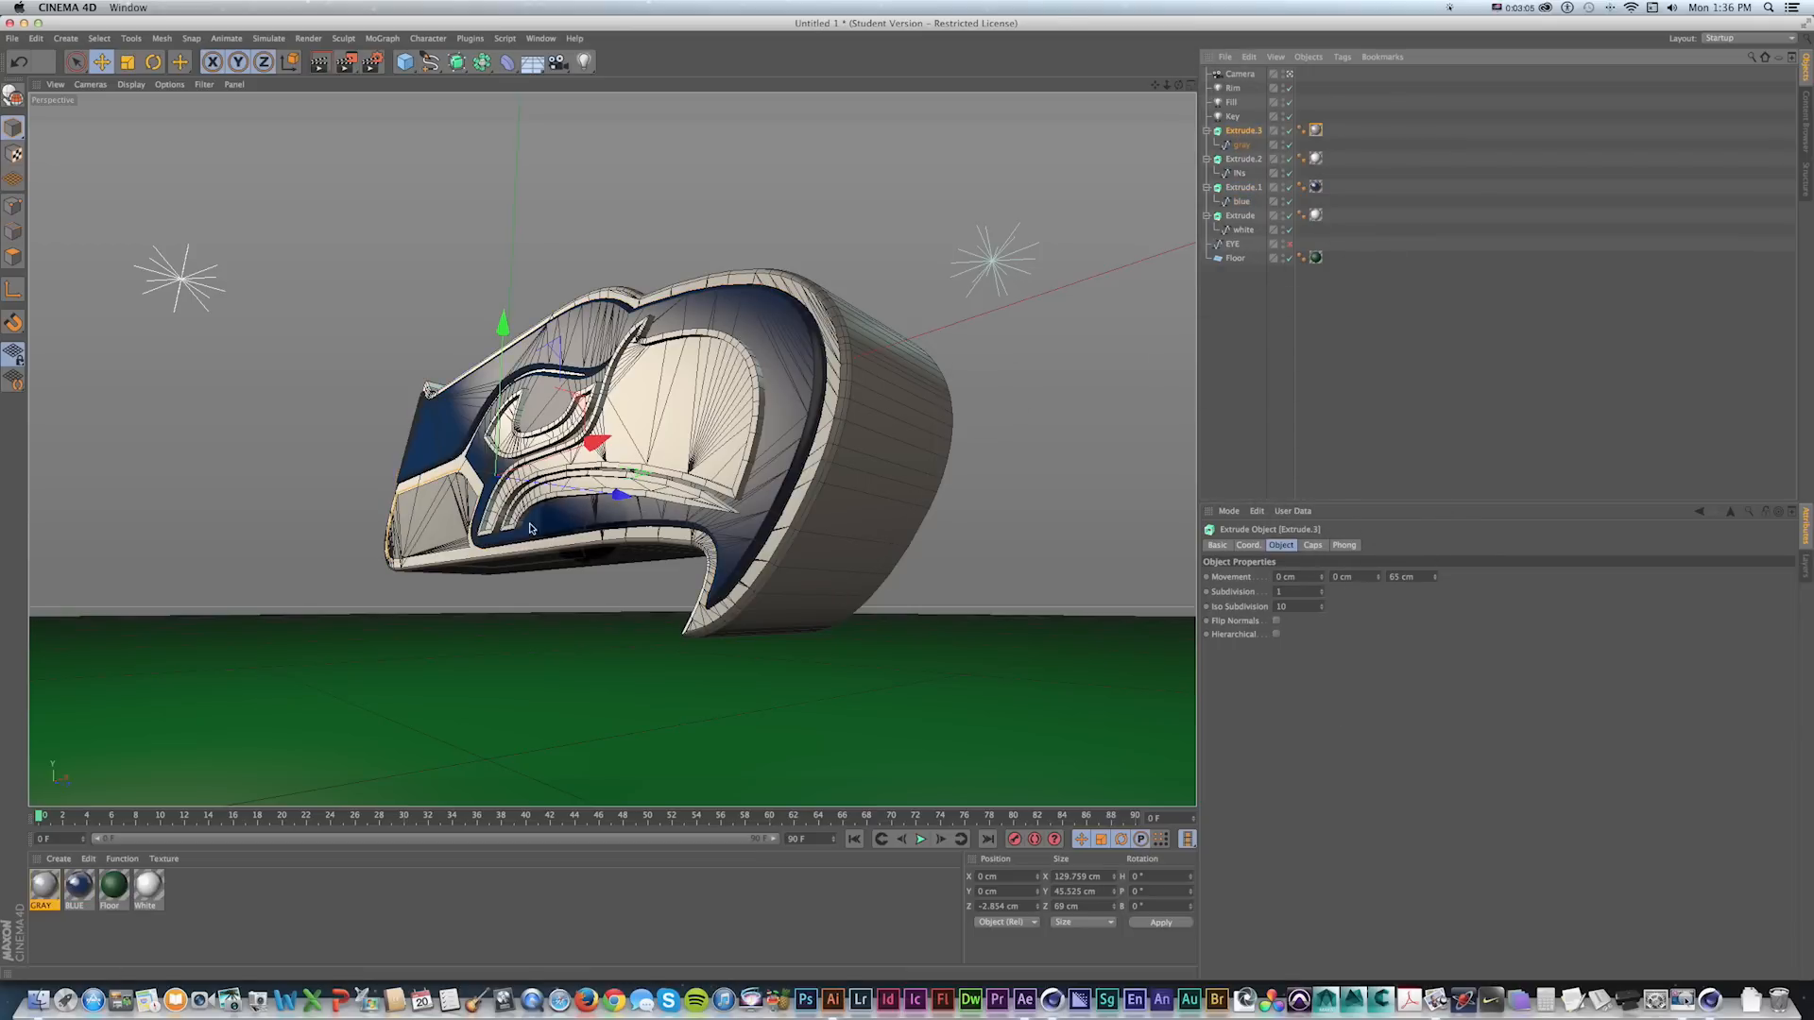
click(1191, 84)
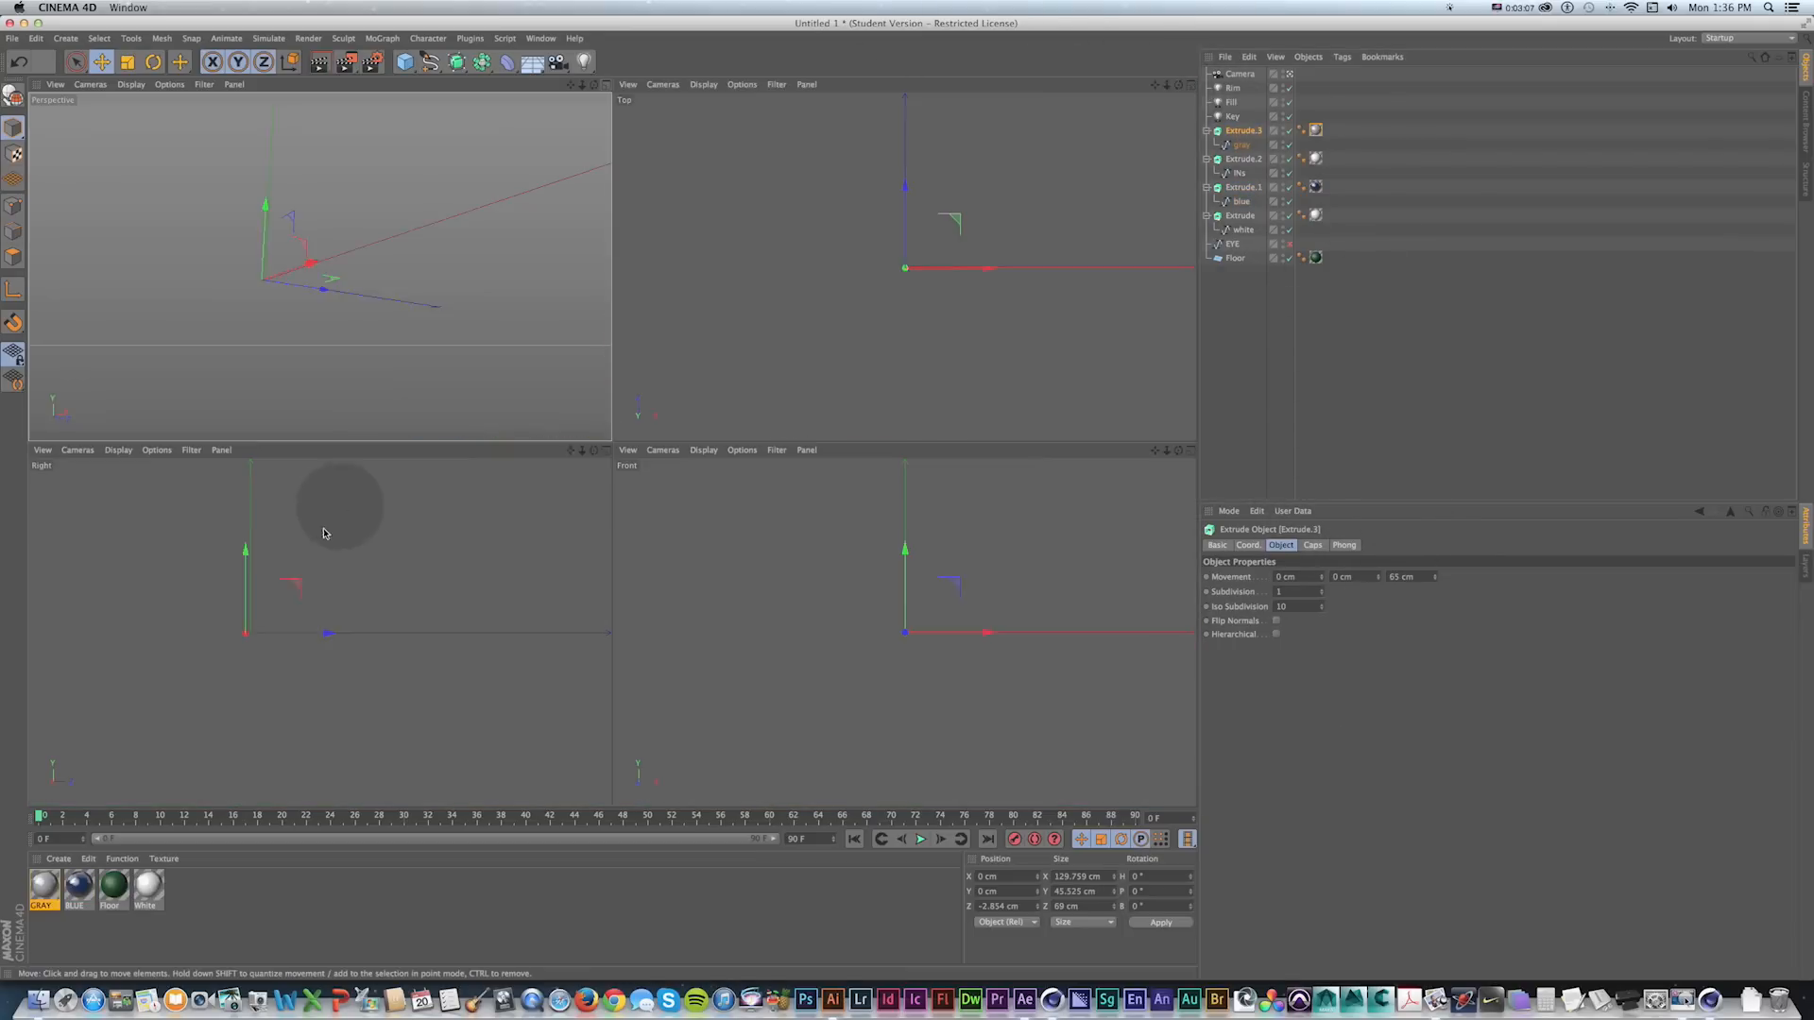
drag(301, 632, 295, 632)
click(607, 452)
click(536, 451)
scroll(537, 450, up, 1)
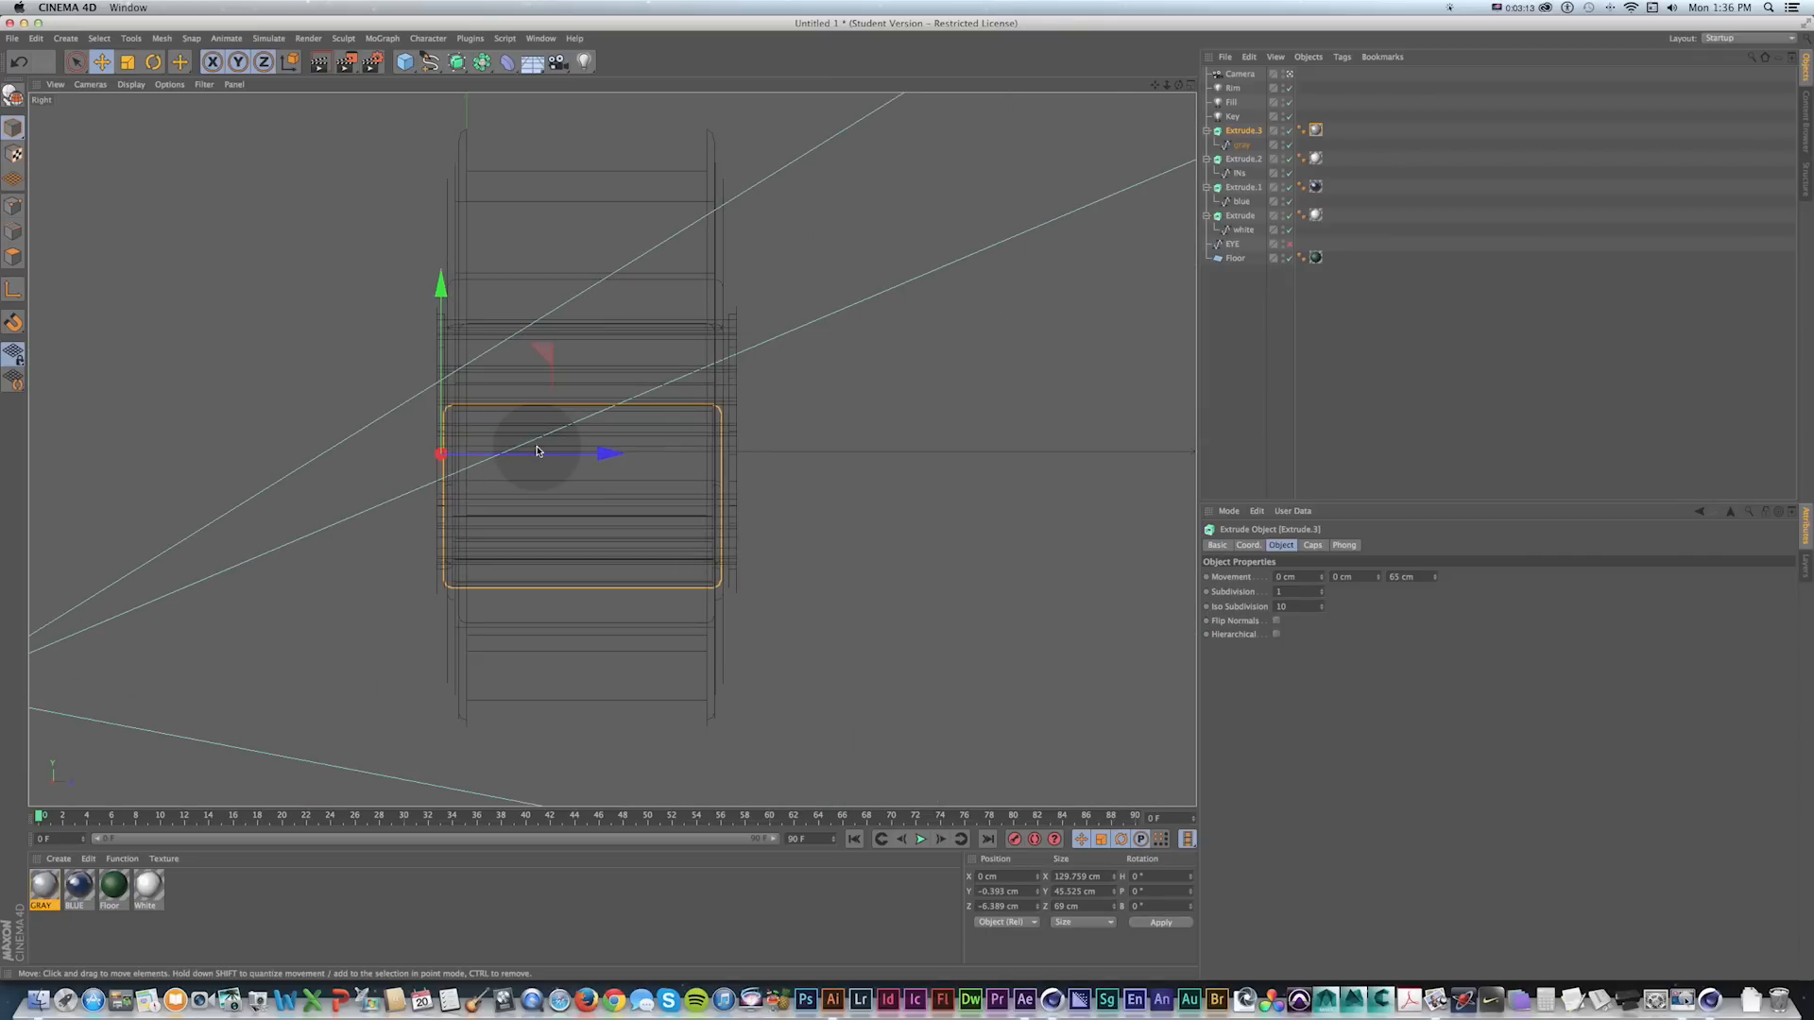
key(super+z)
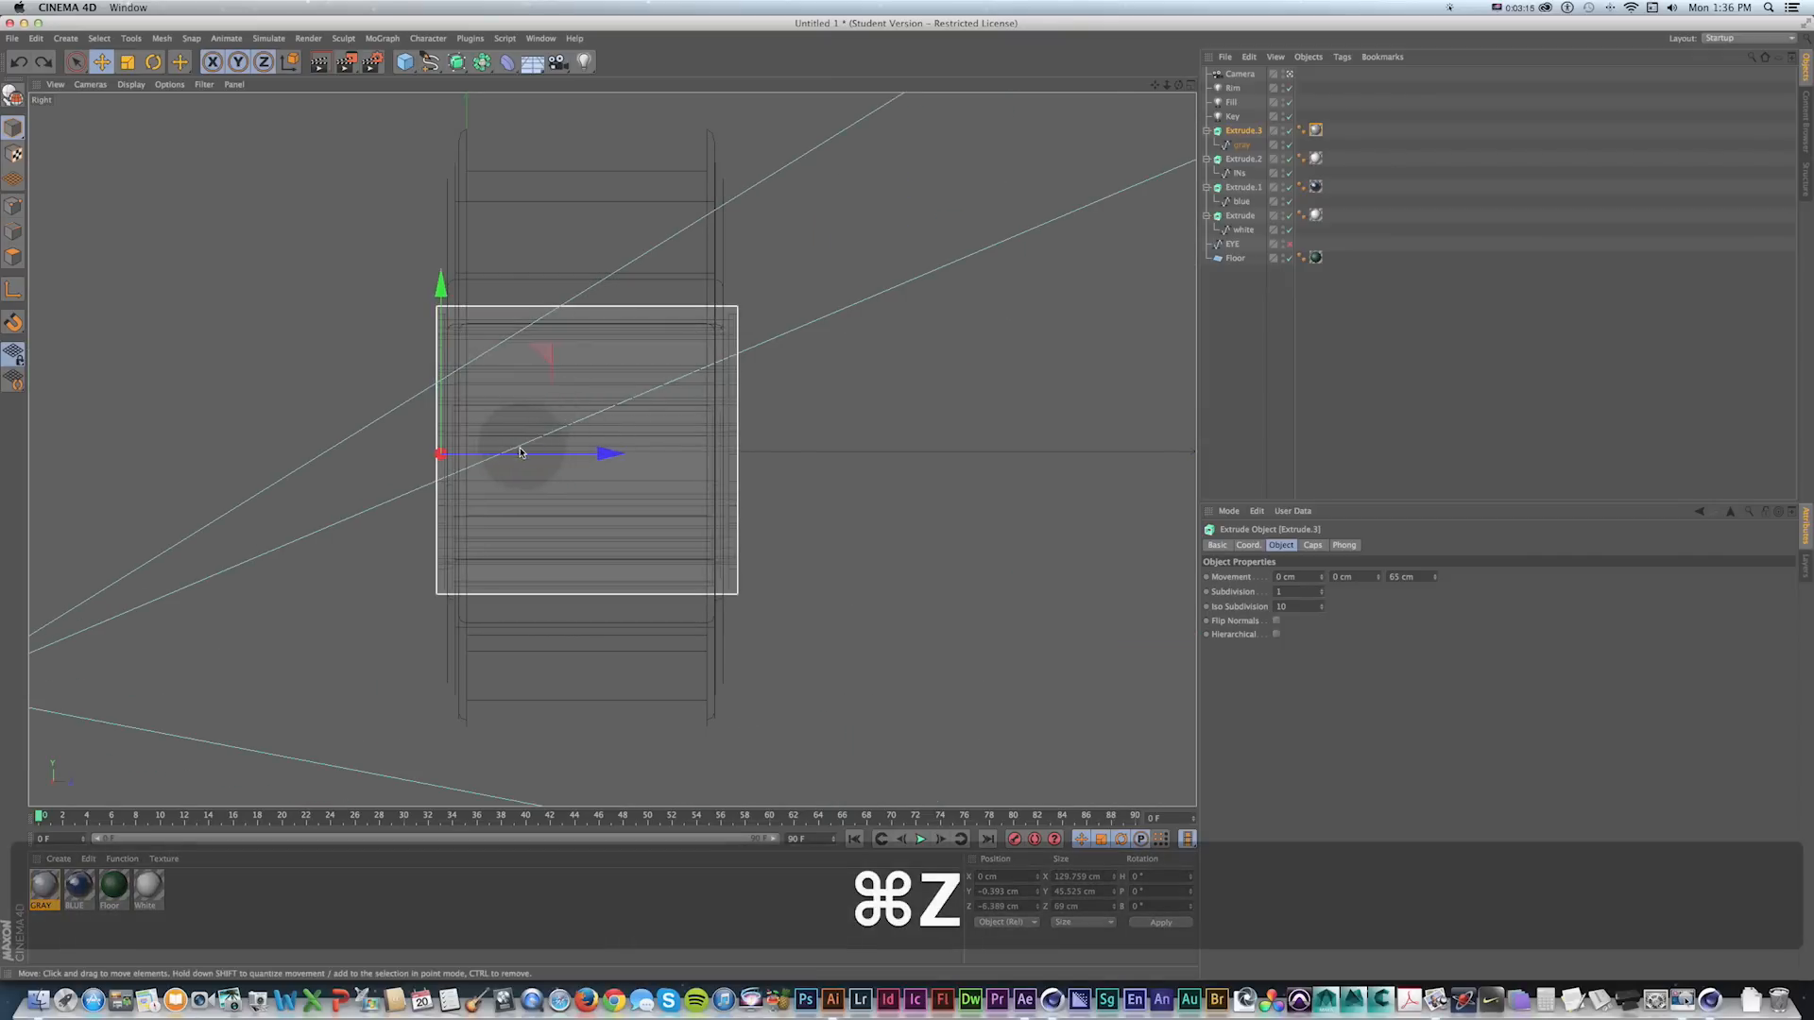
drag(531, 455, 536, 457)
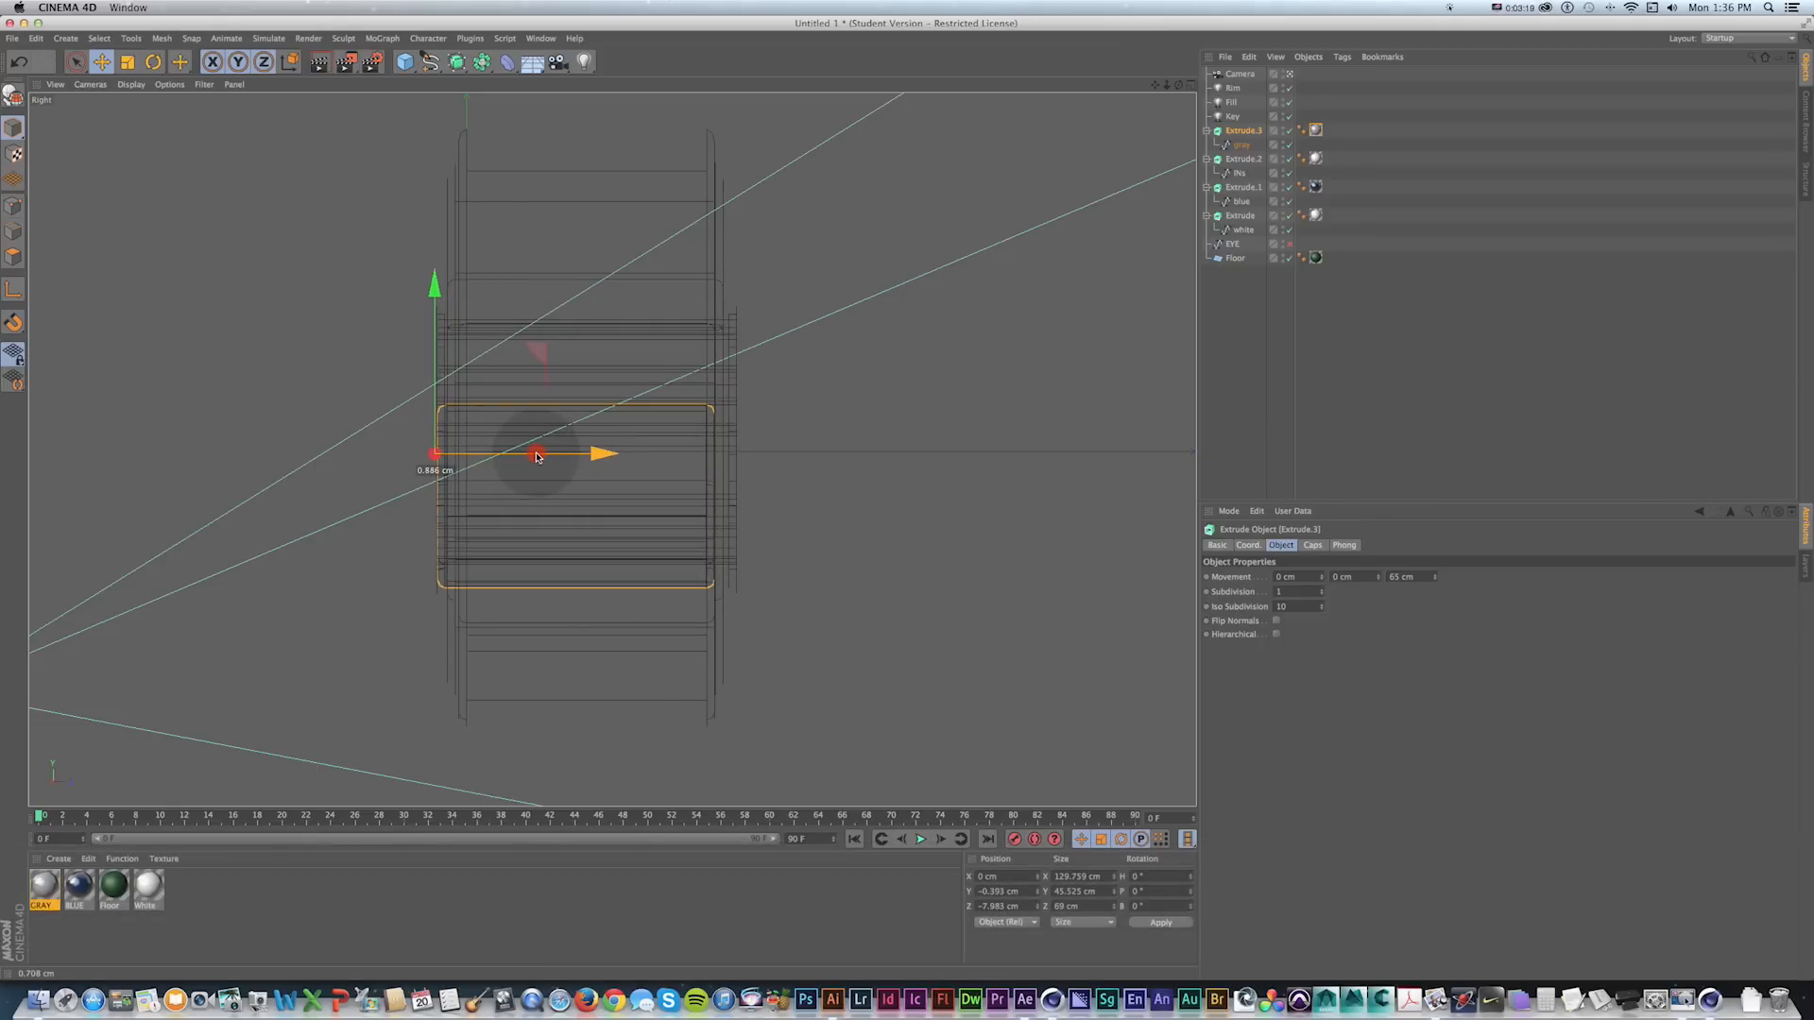
drag(543, 458, 543, 457)
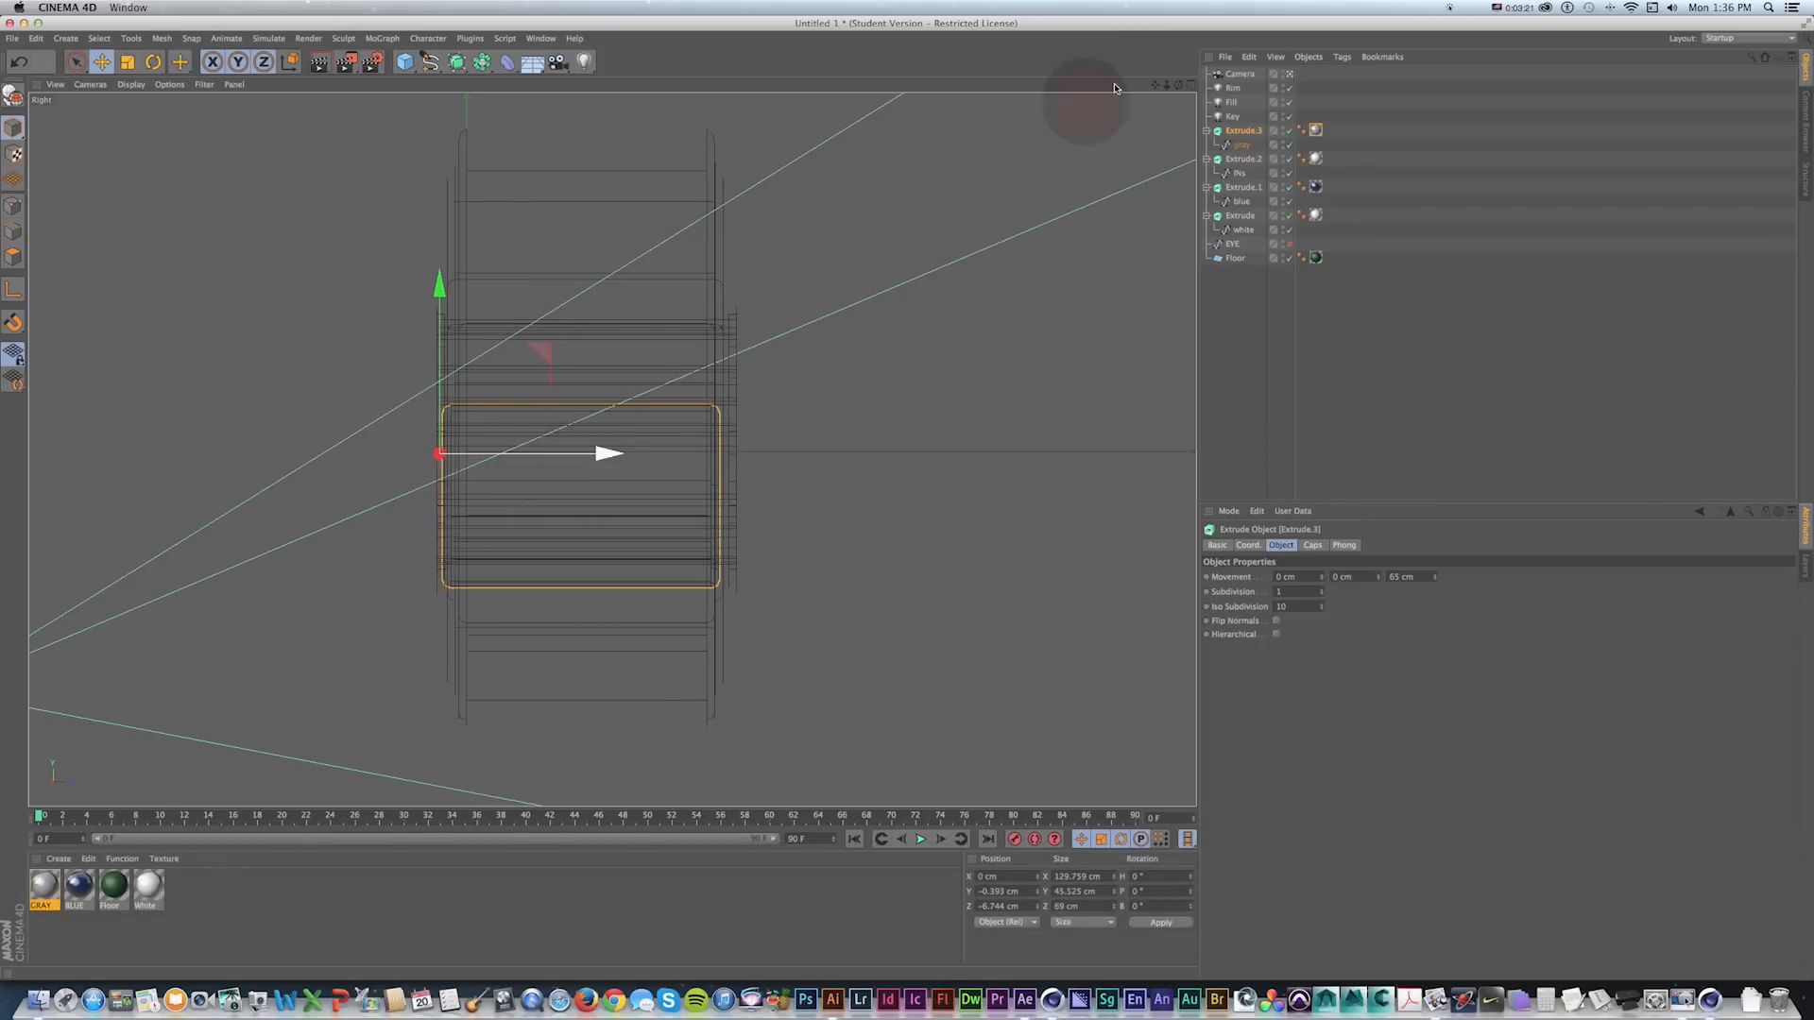
click(1190, 84)
click(519, 289)
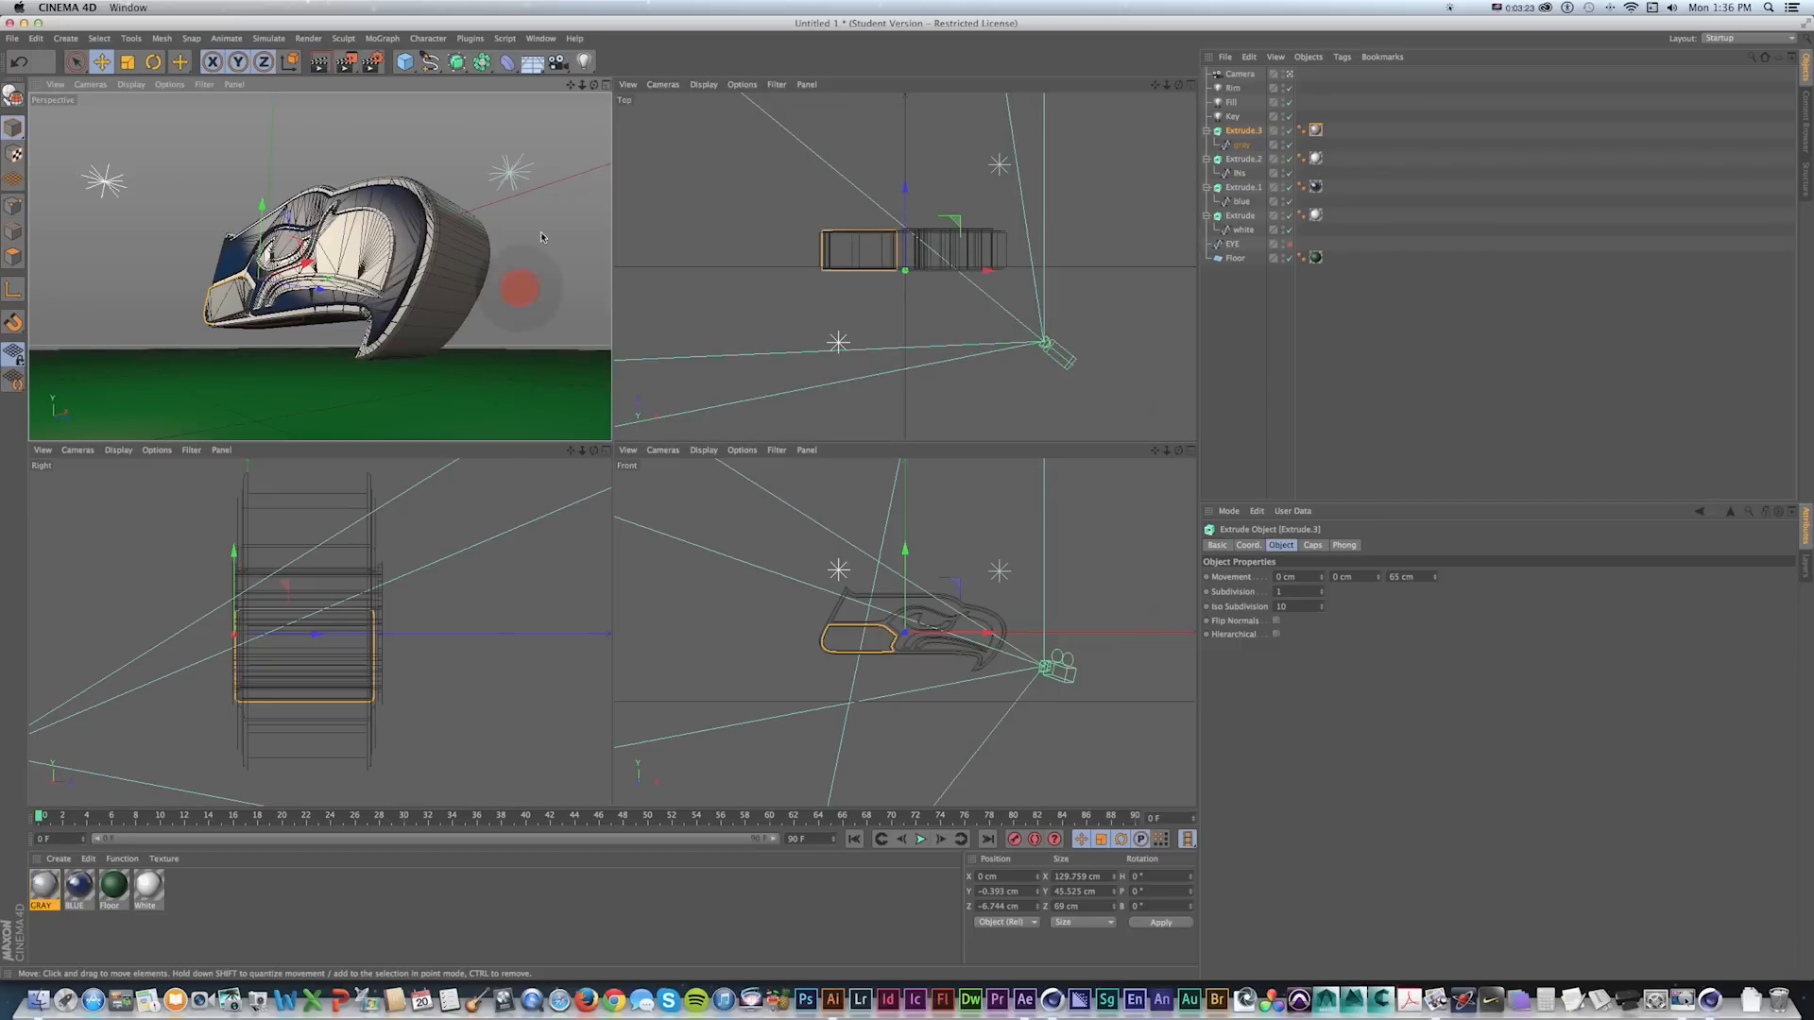
click(606, 84)
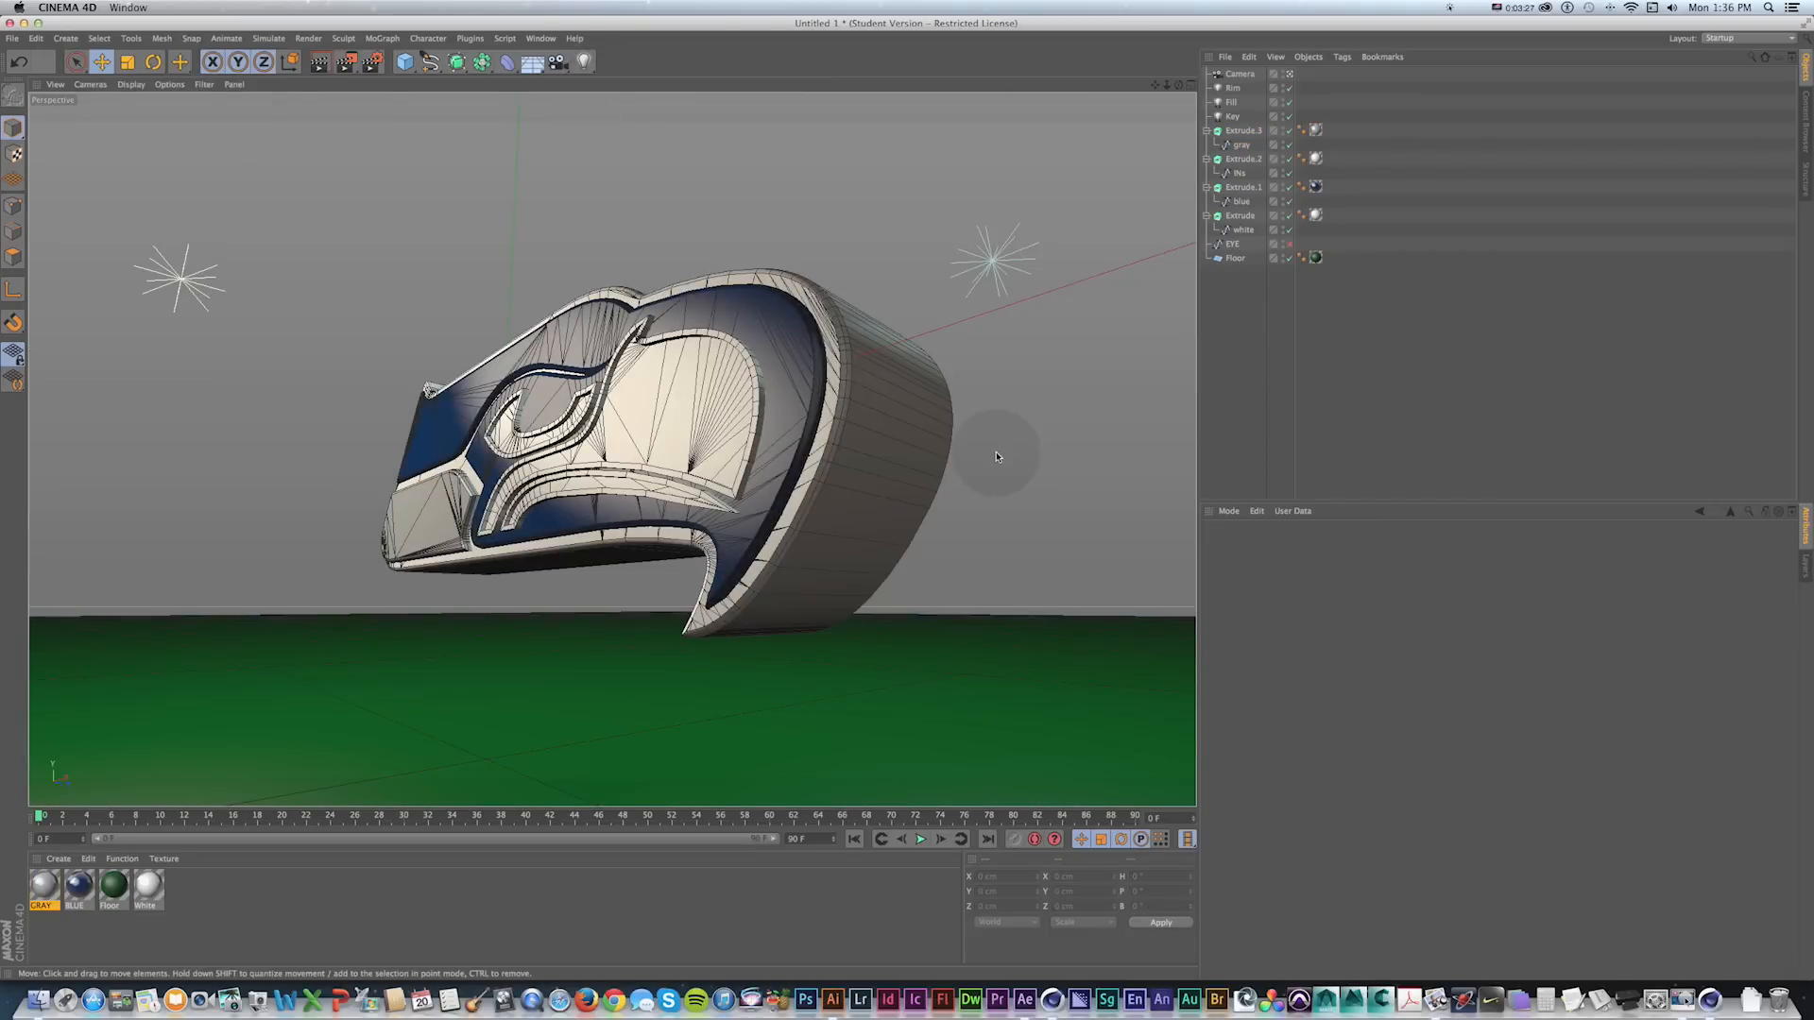
Duplicate Extrude.3, place the copy above it, and replace the copy's gray spline with the EYE spline.
click(1241, 132)
key(super+c)
key(super+v)
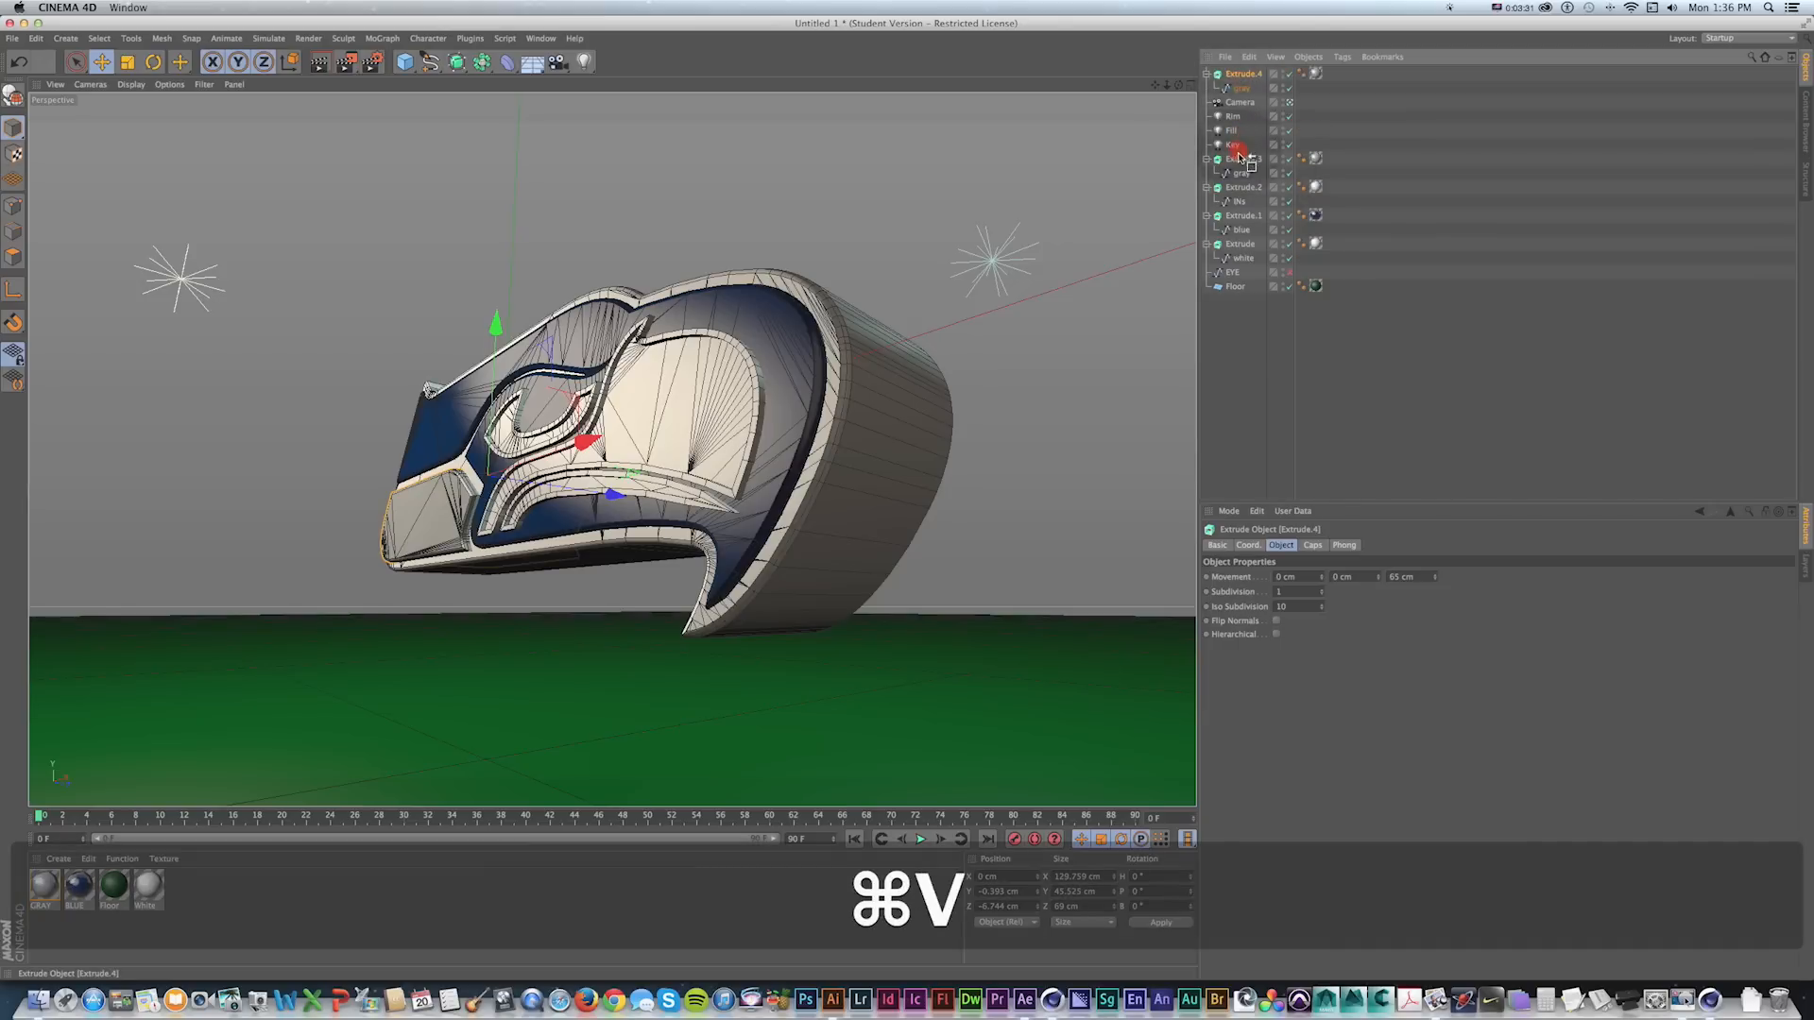
click(1241, 144)
key(Delete)
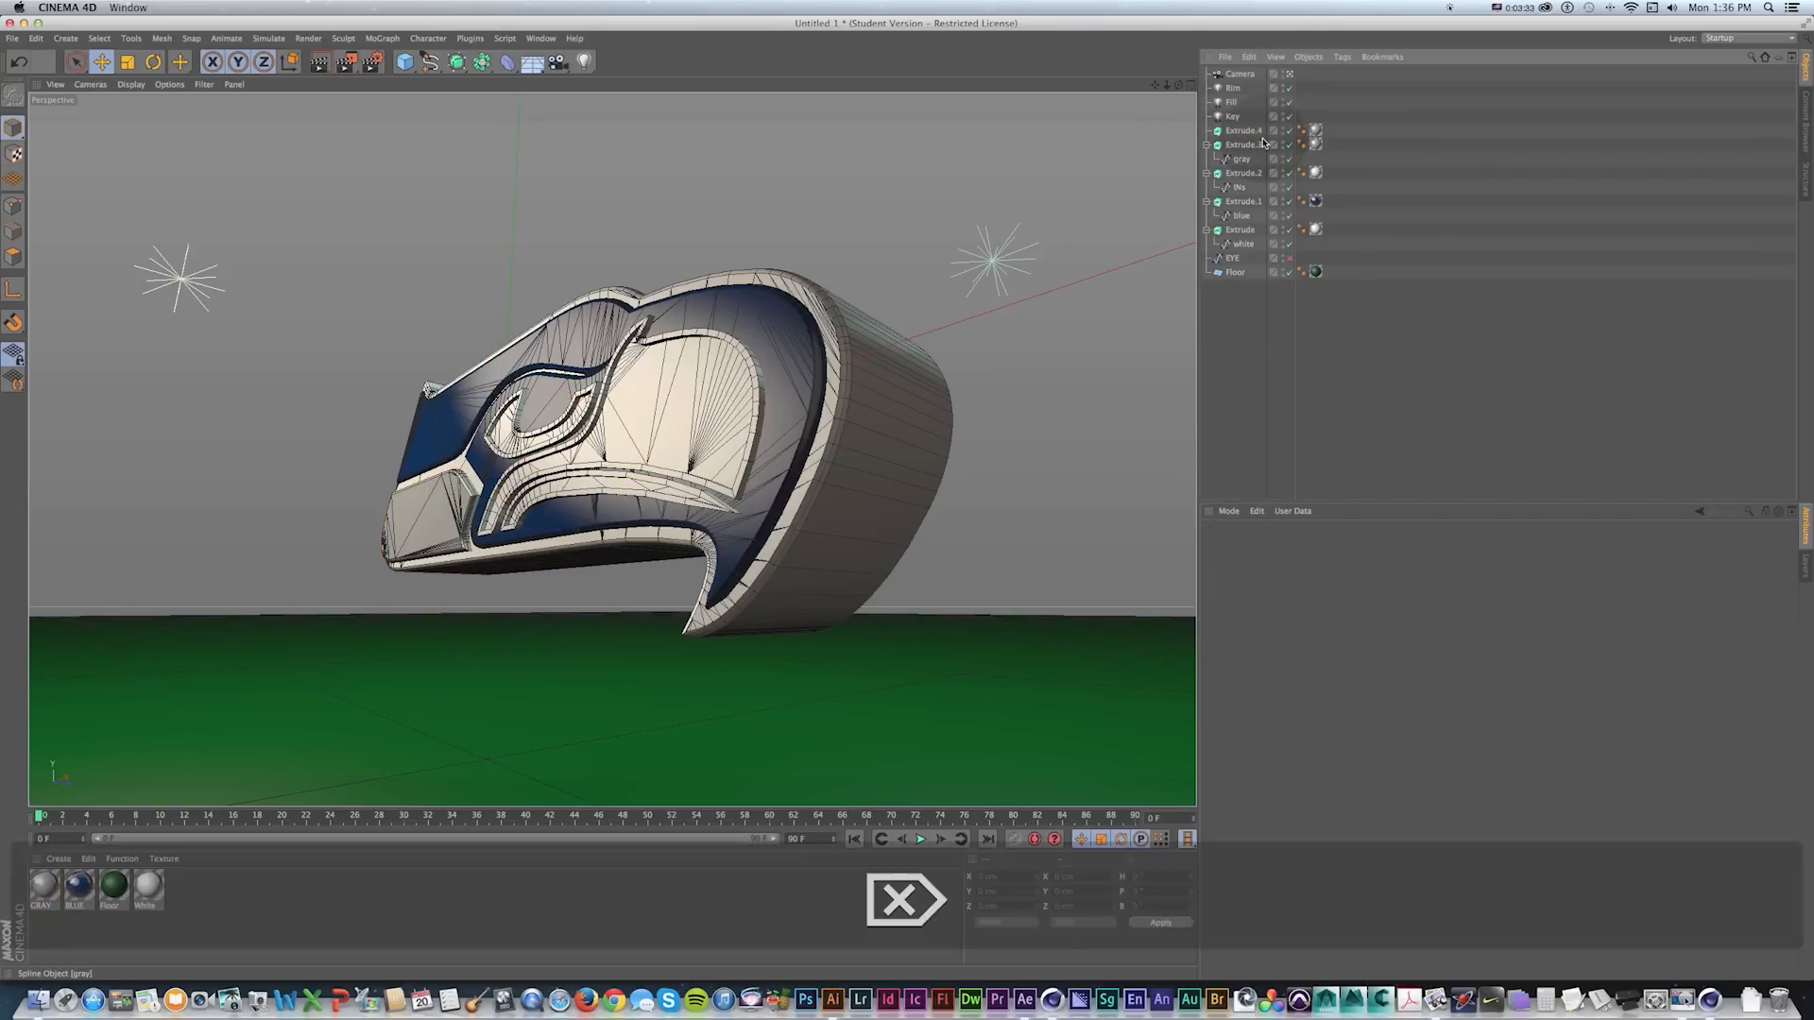
drag(1232, 261, 1257, 136)
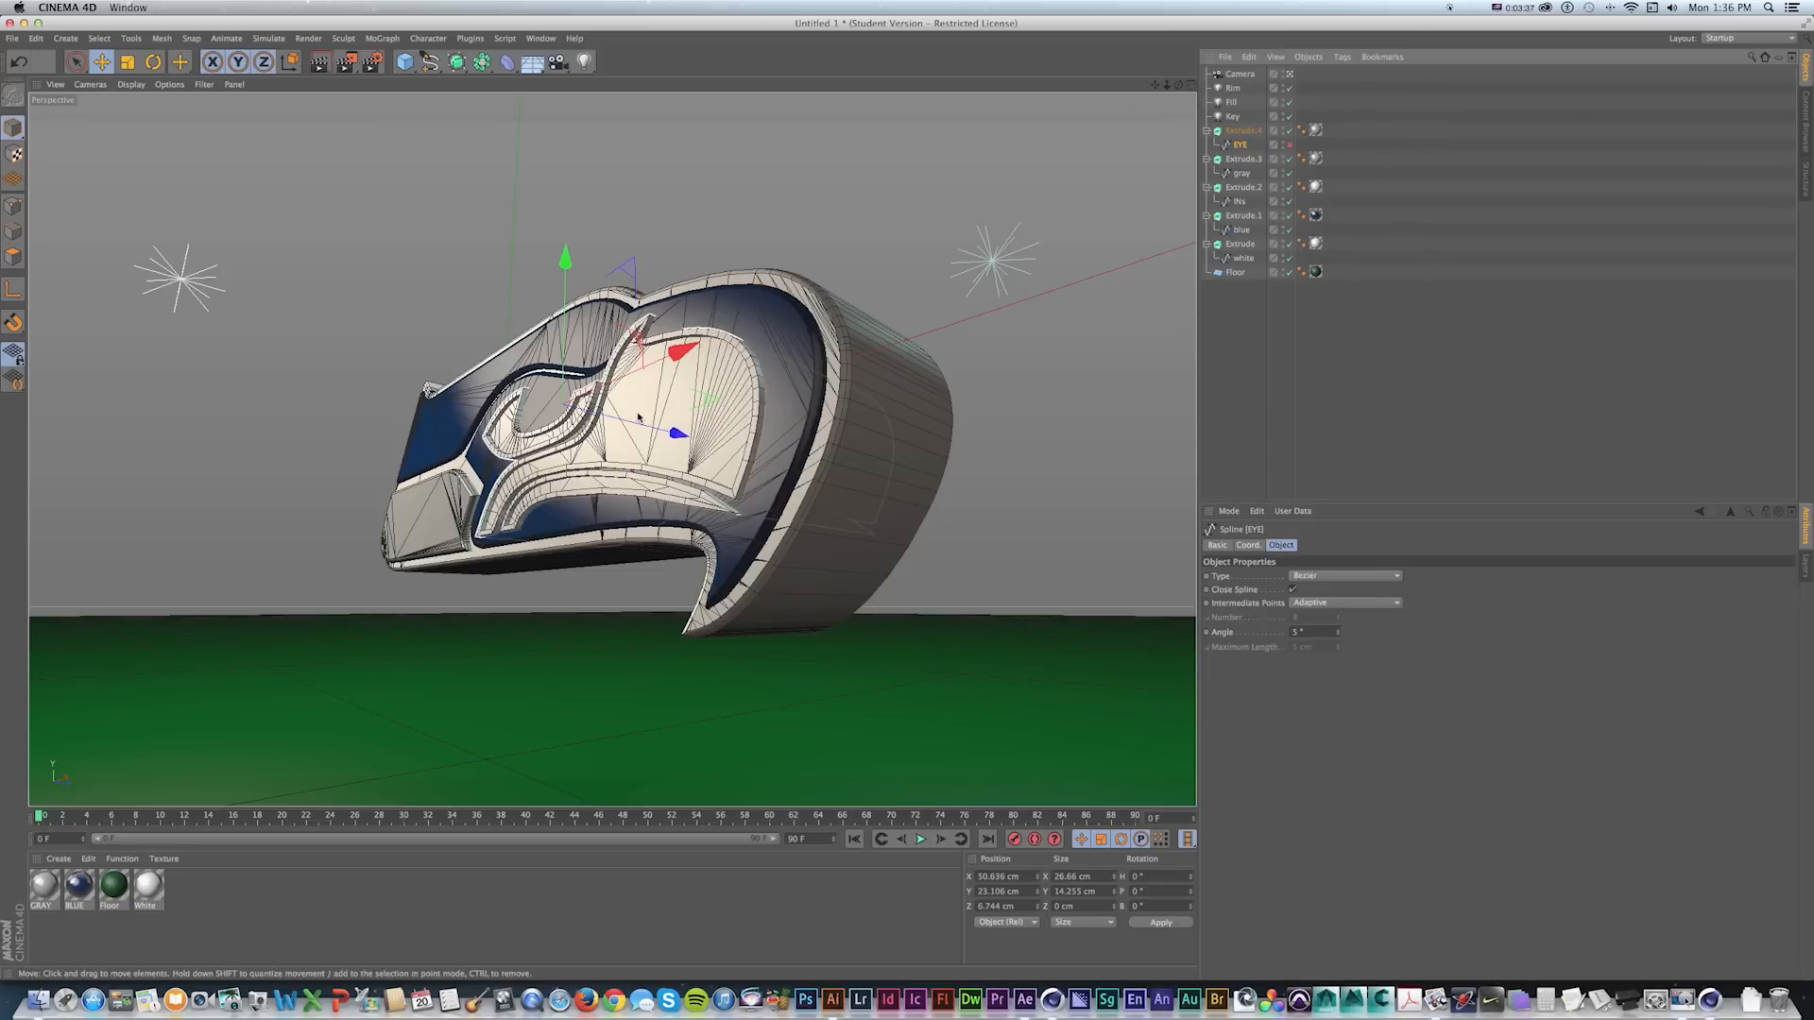
click(1255, 315)
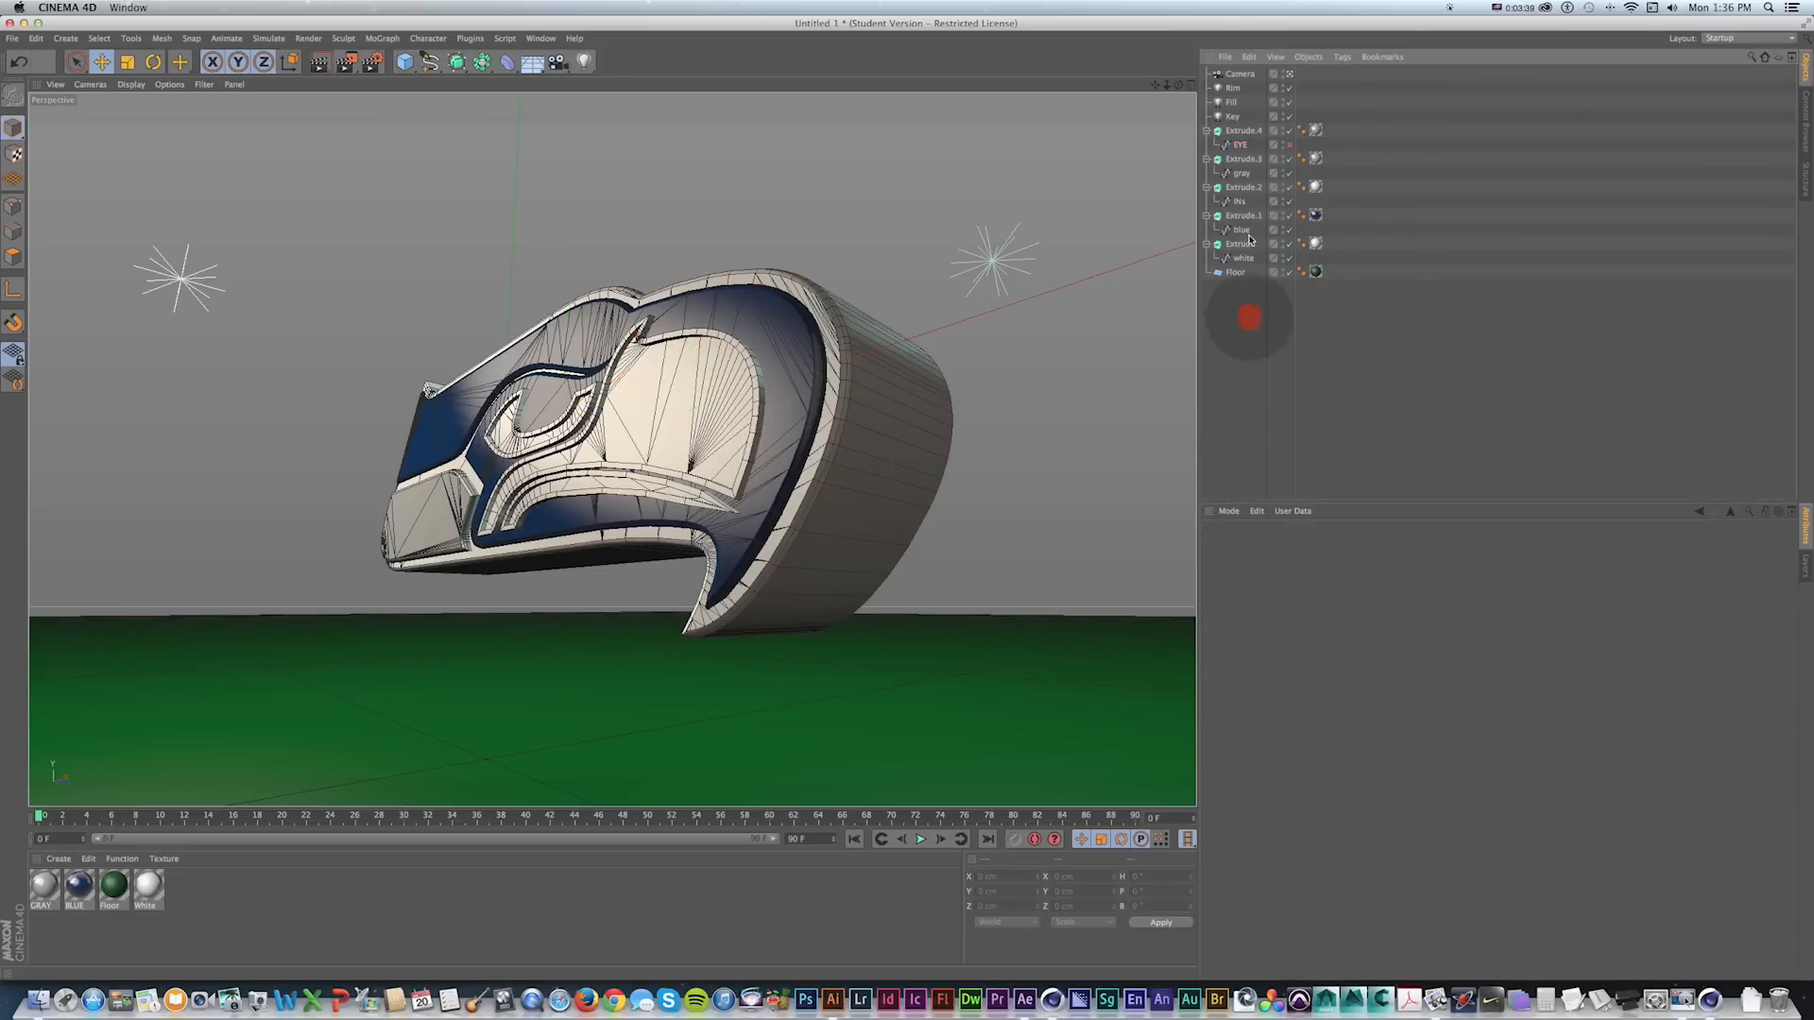
Set the Z extrusion movement of Extrude.4, the eye layer, to 70 cm.
click(1243, 131)
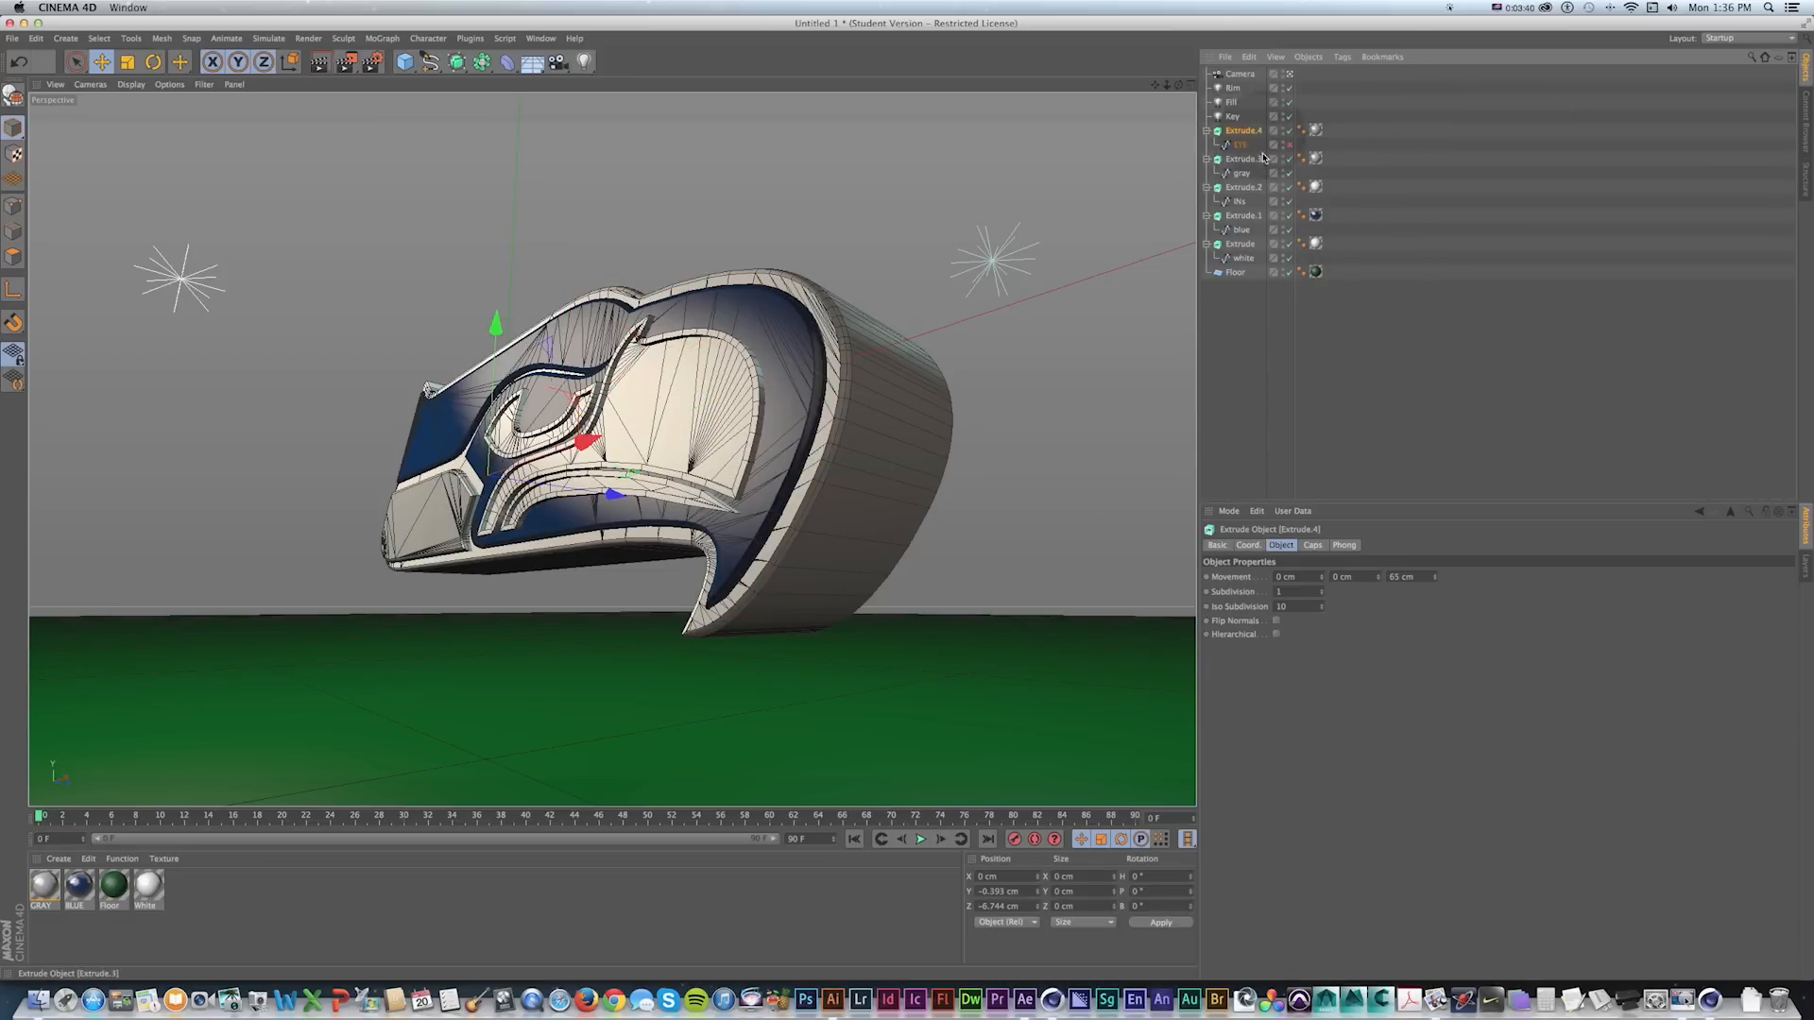
click(1396, 576)
key(shift+Right)
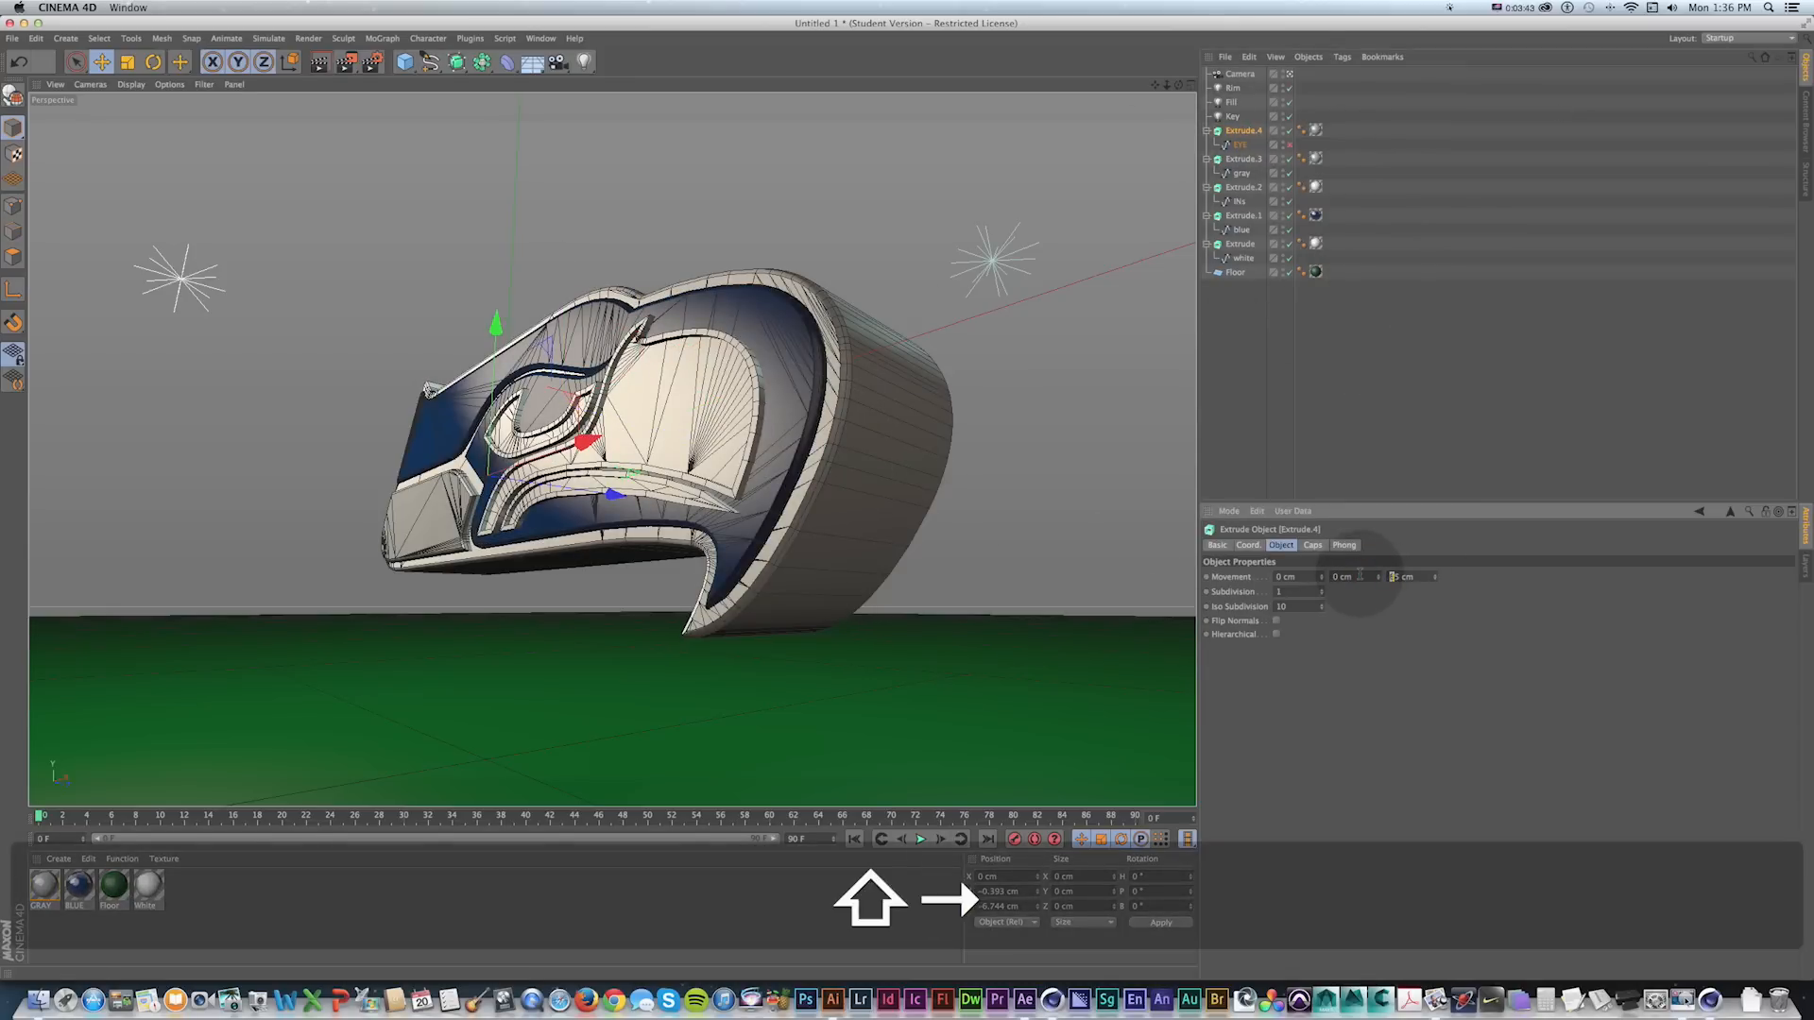
text(70)
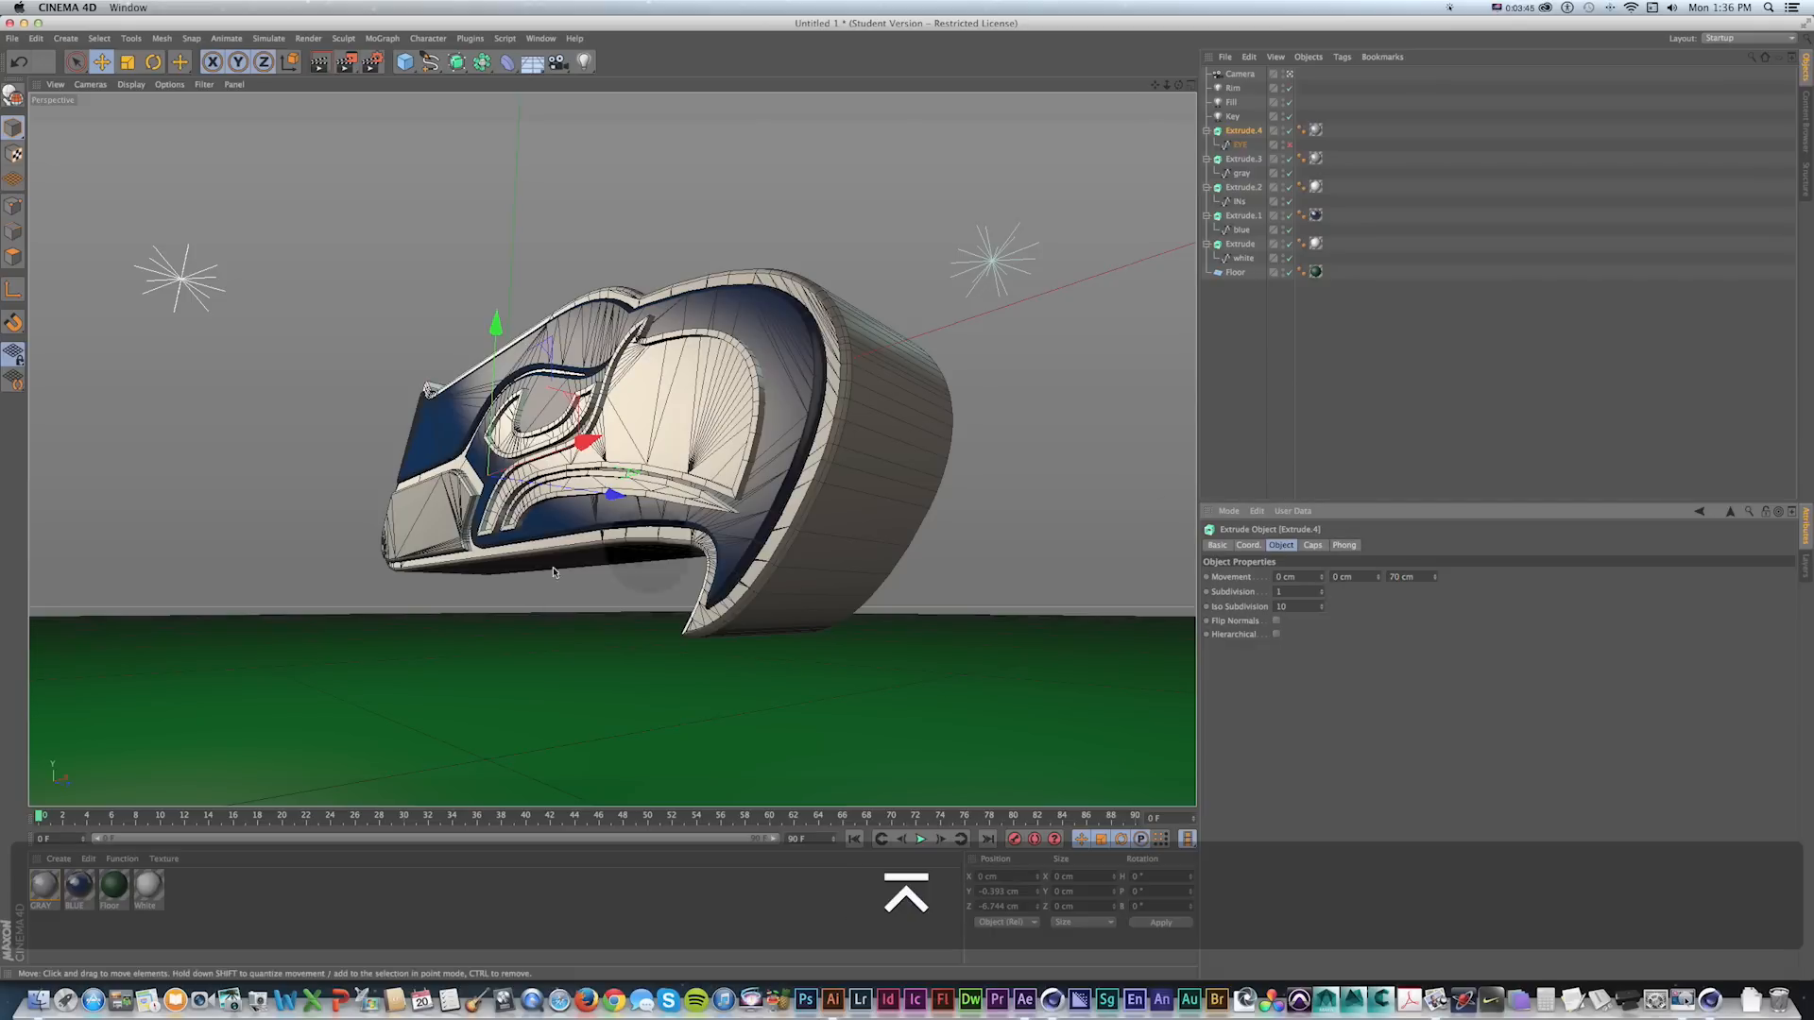
drag(572, 492, 528, 490)
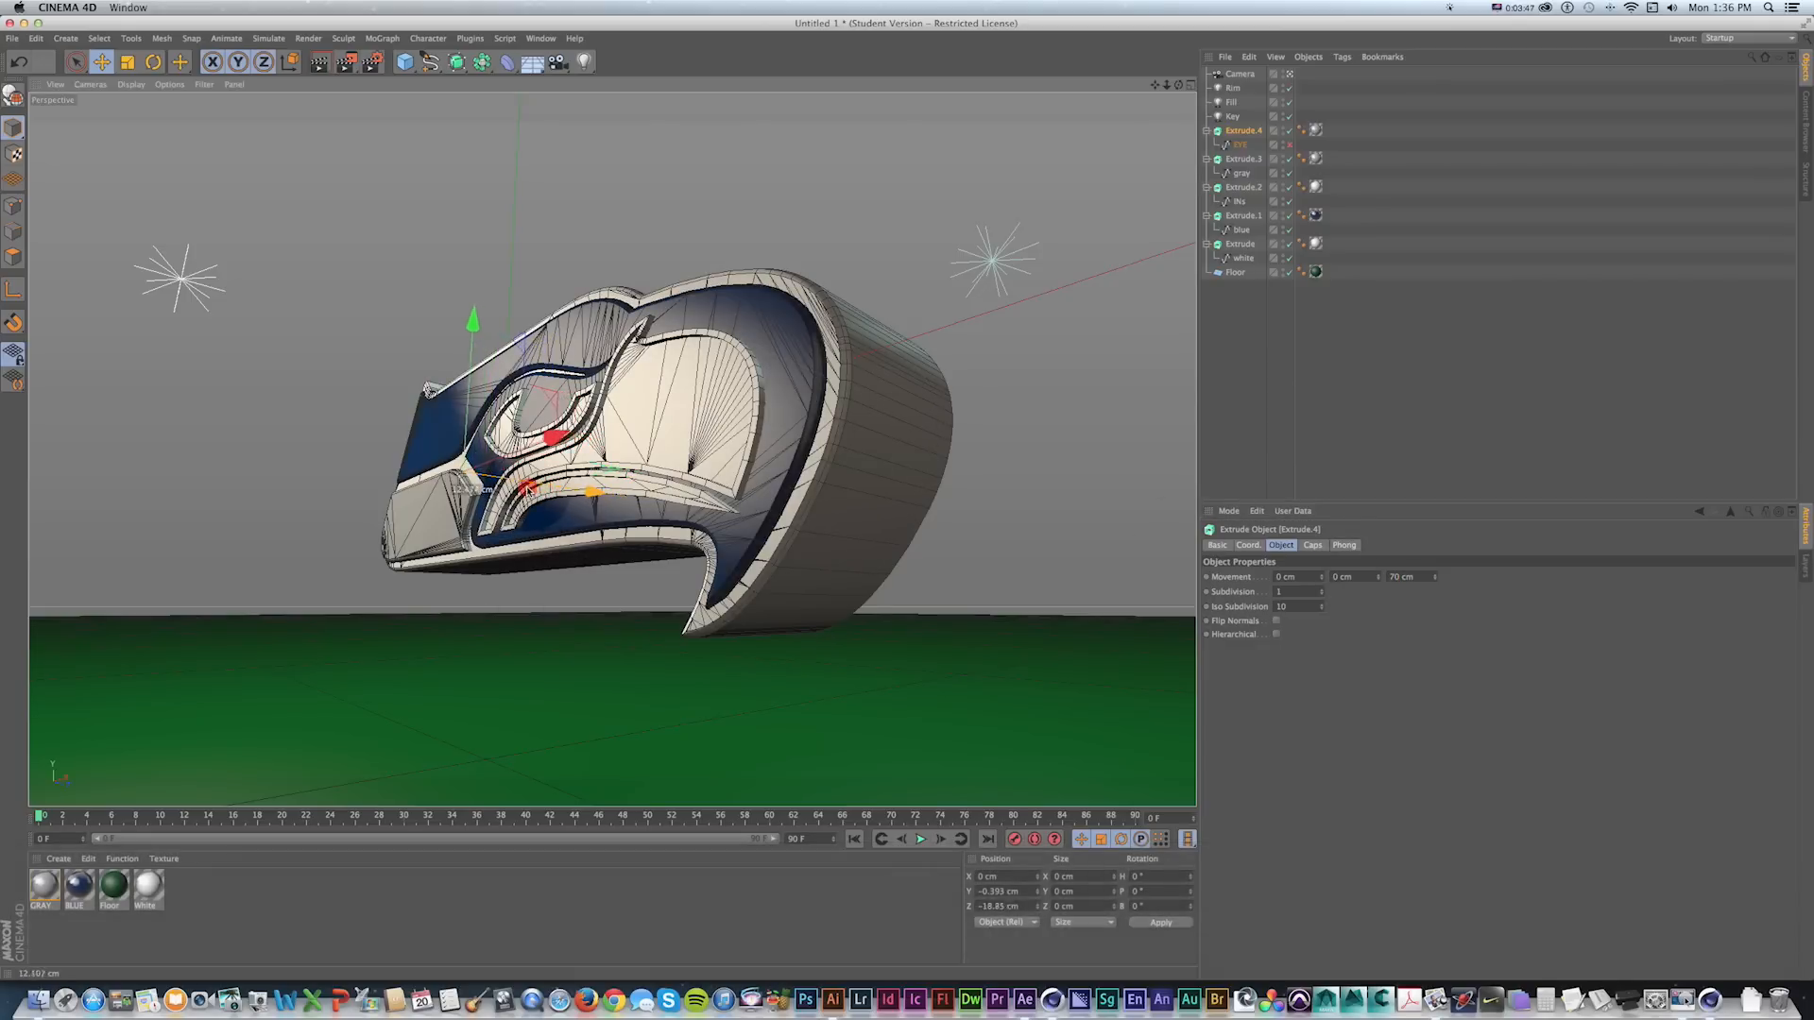
key(super+z)
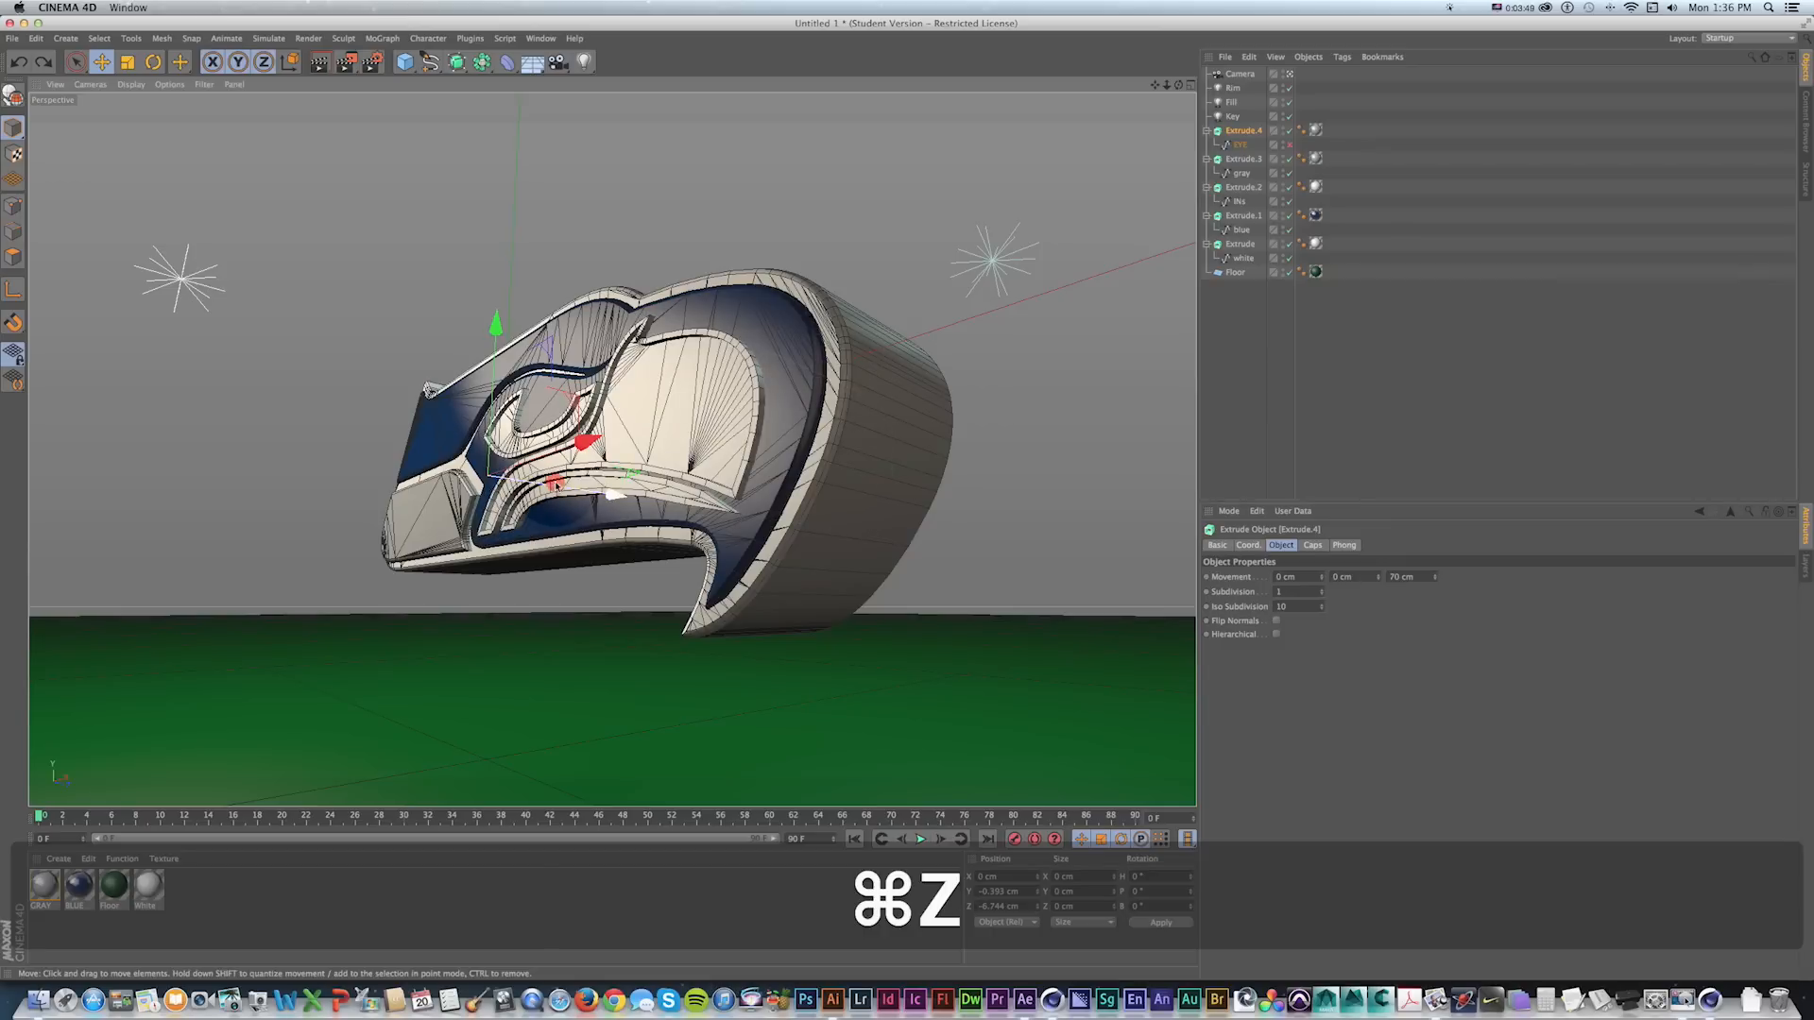
drag(567, 489, 499, 480)
key(super+z)
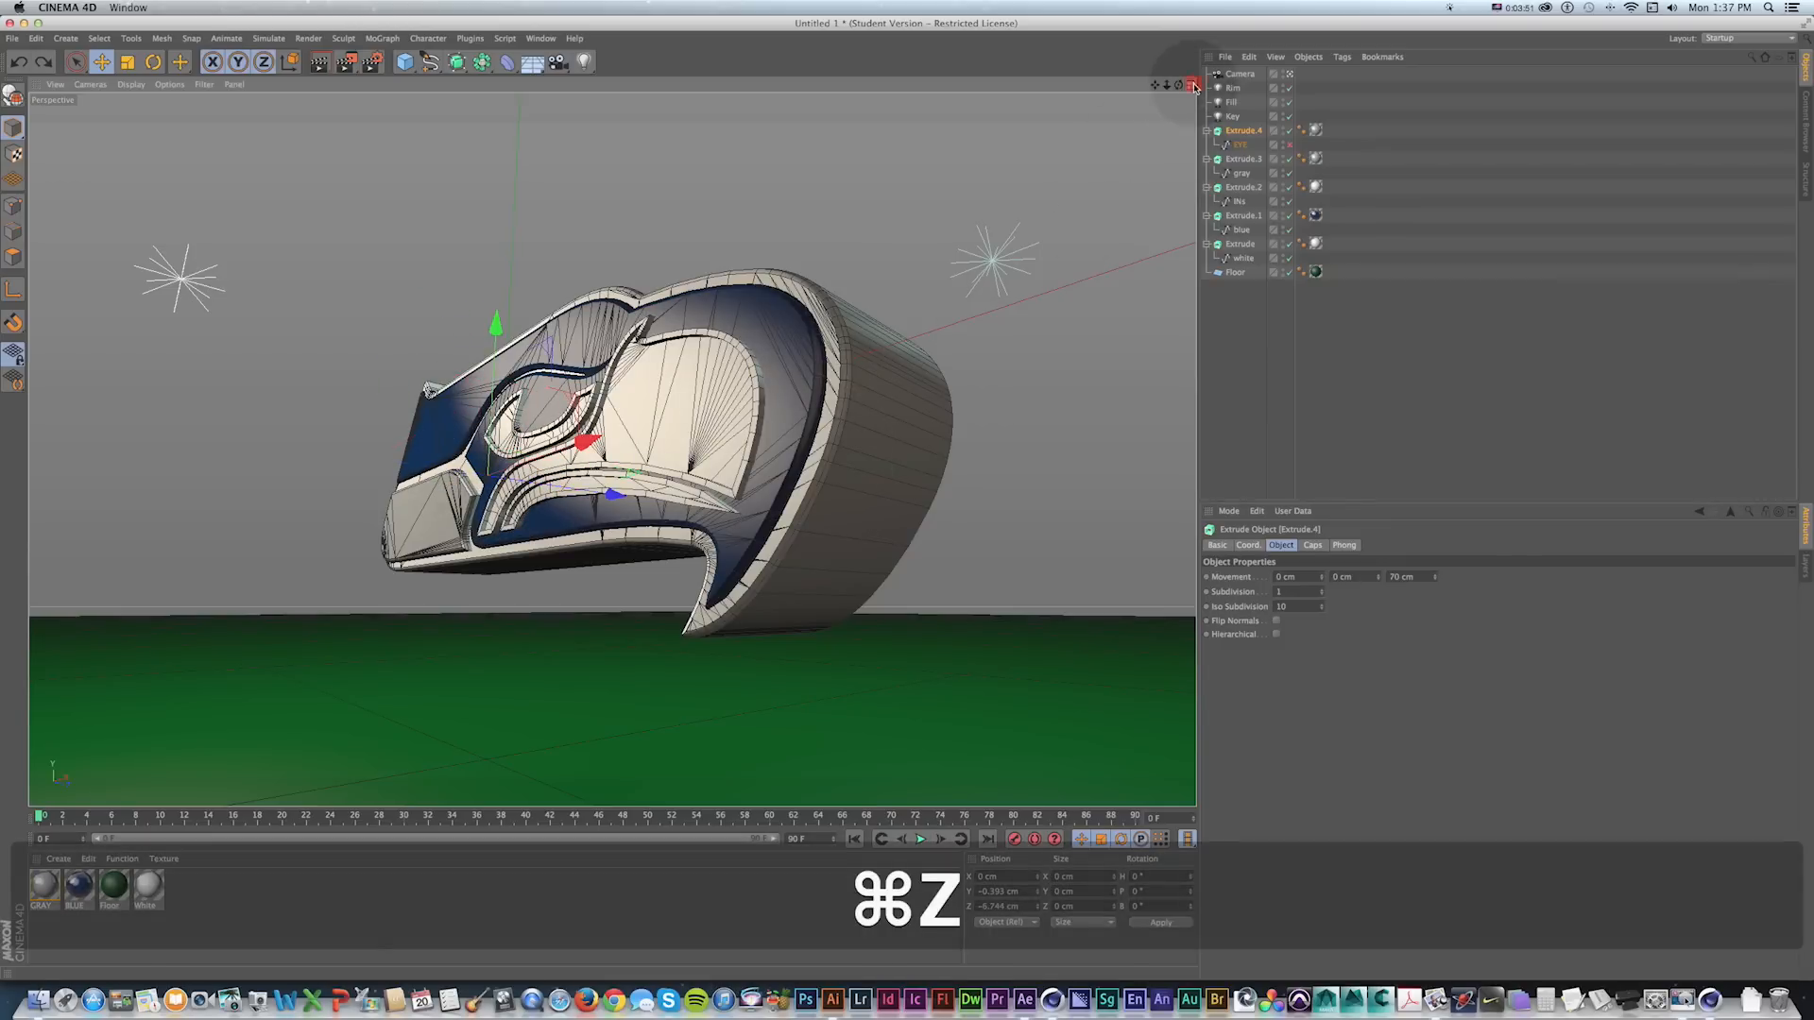
Move Extrude.4 forward along the Z axis to about Z -13 cm so the eye stands out from the logo.
click(1192, 85)
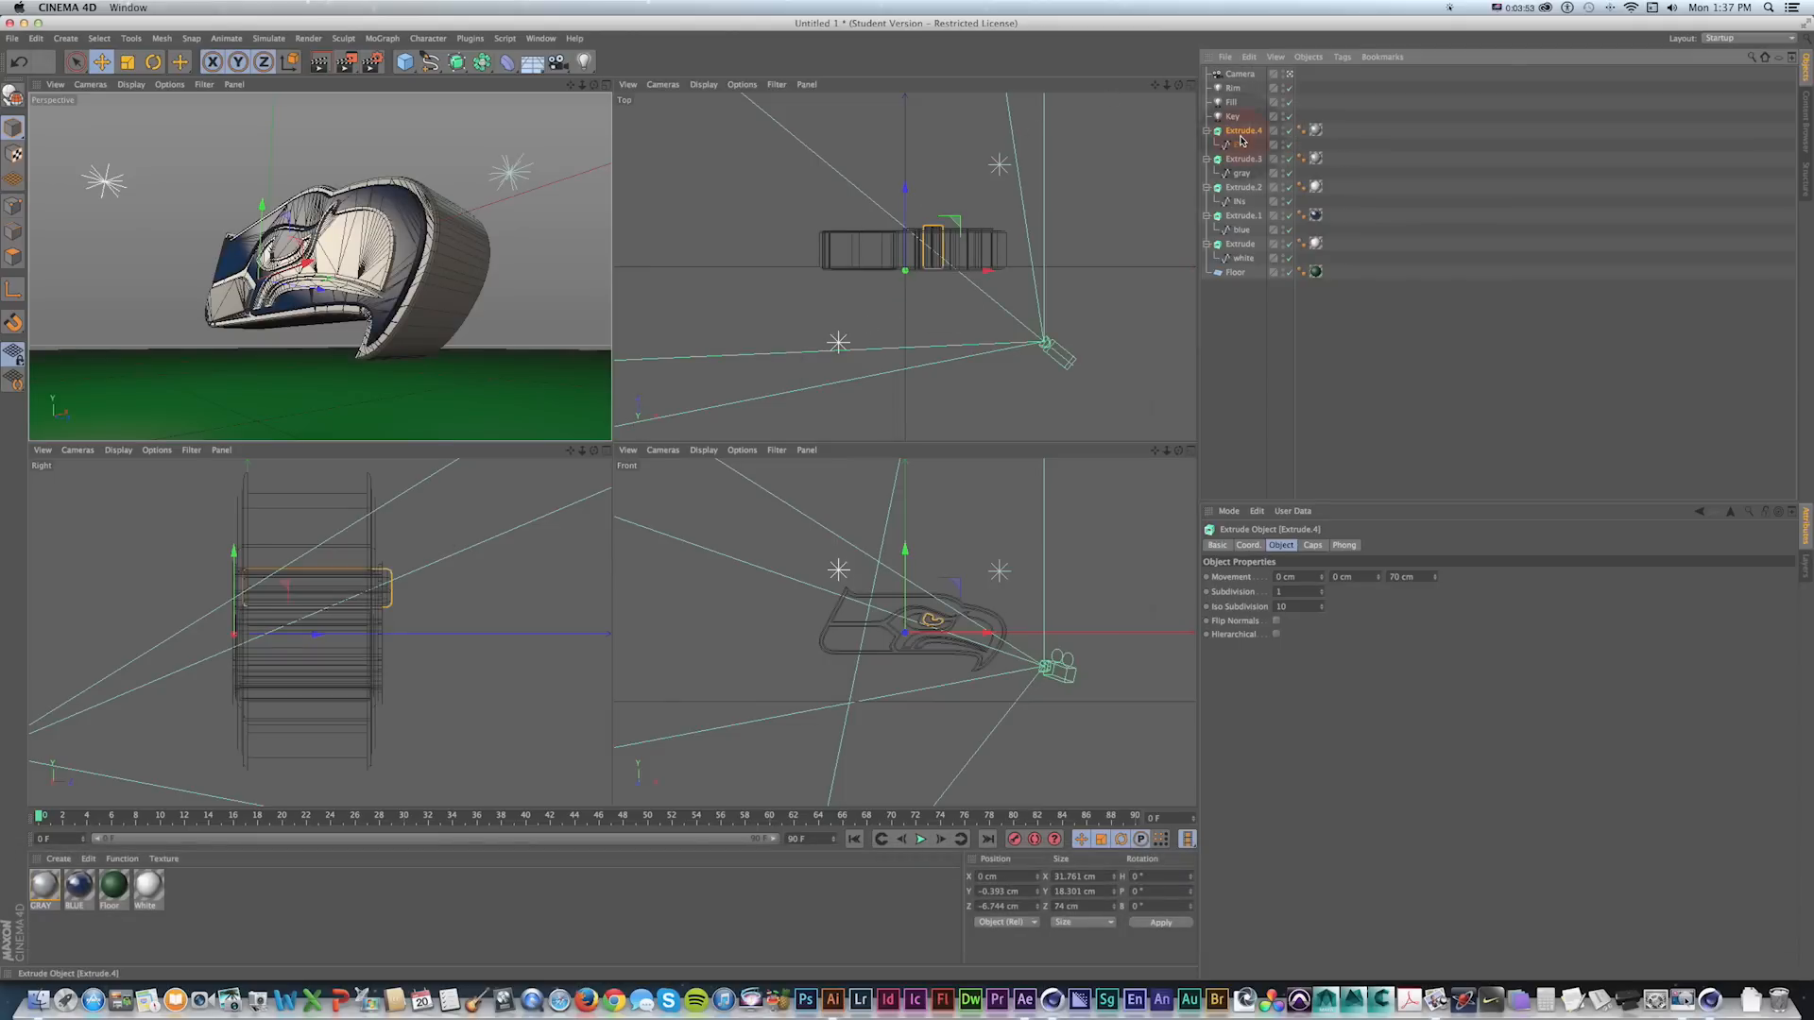
drag(284, 635, 277, 640)
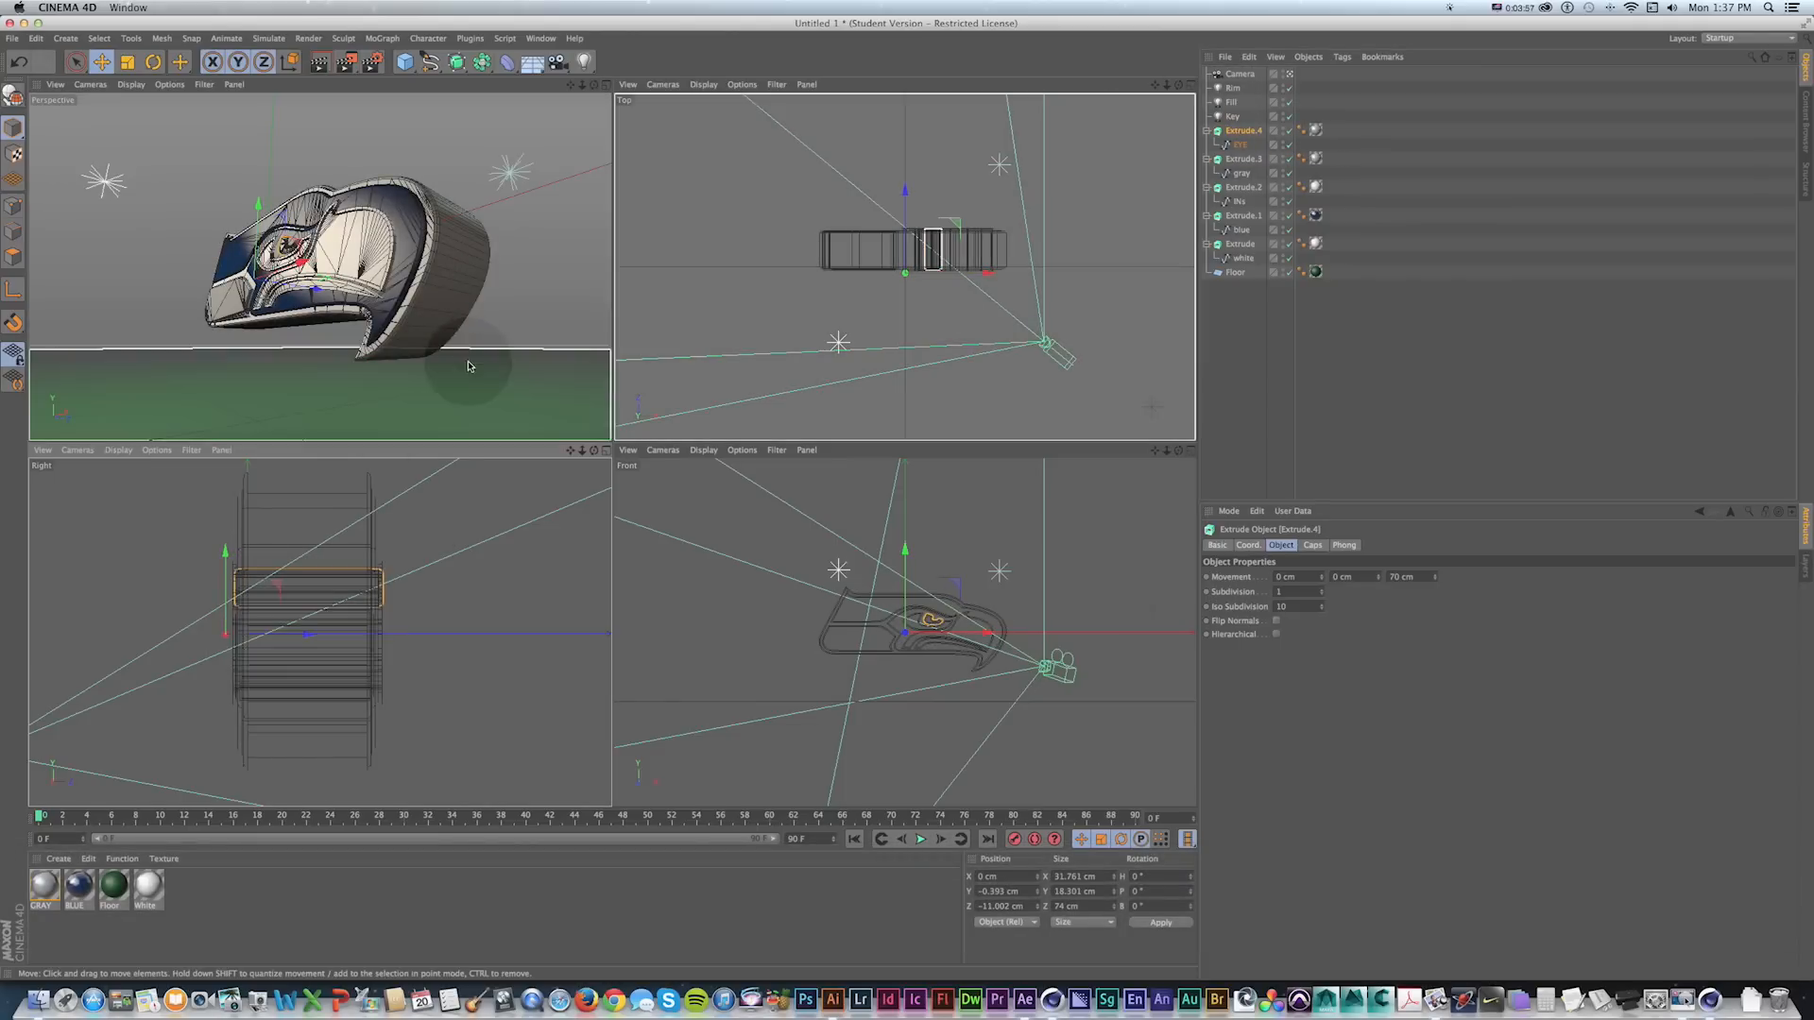
click(468, 387)
click(605, 84)
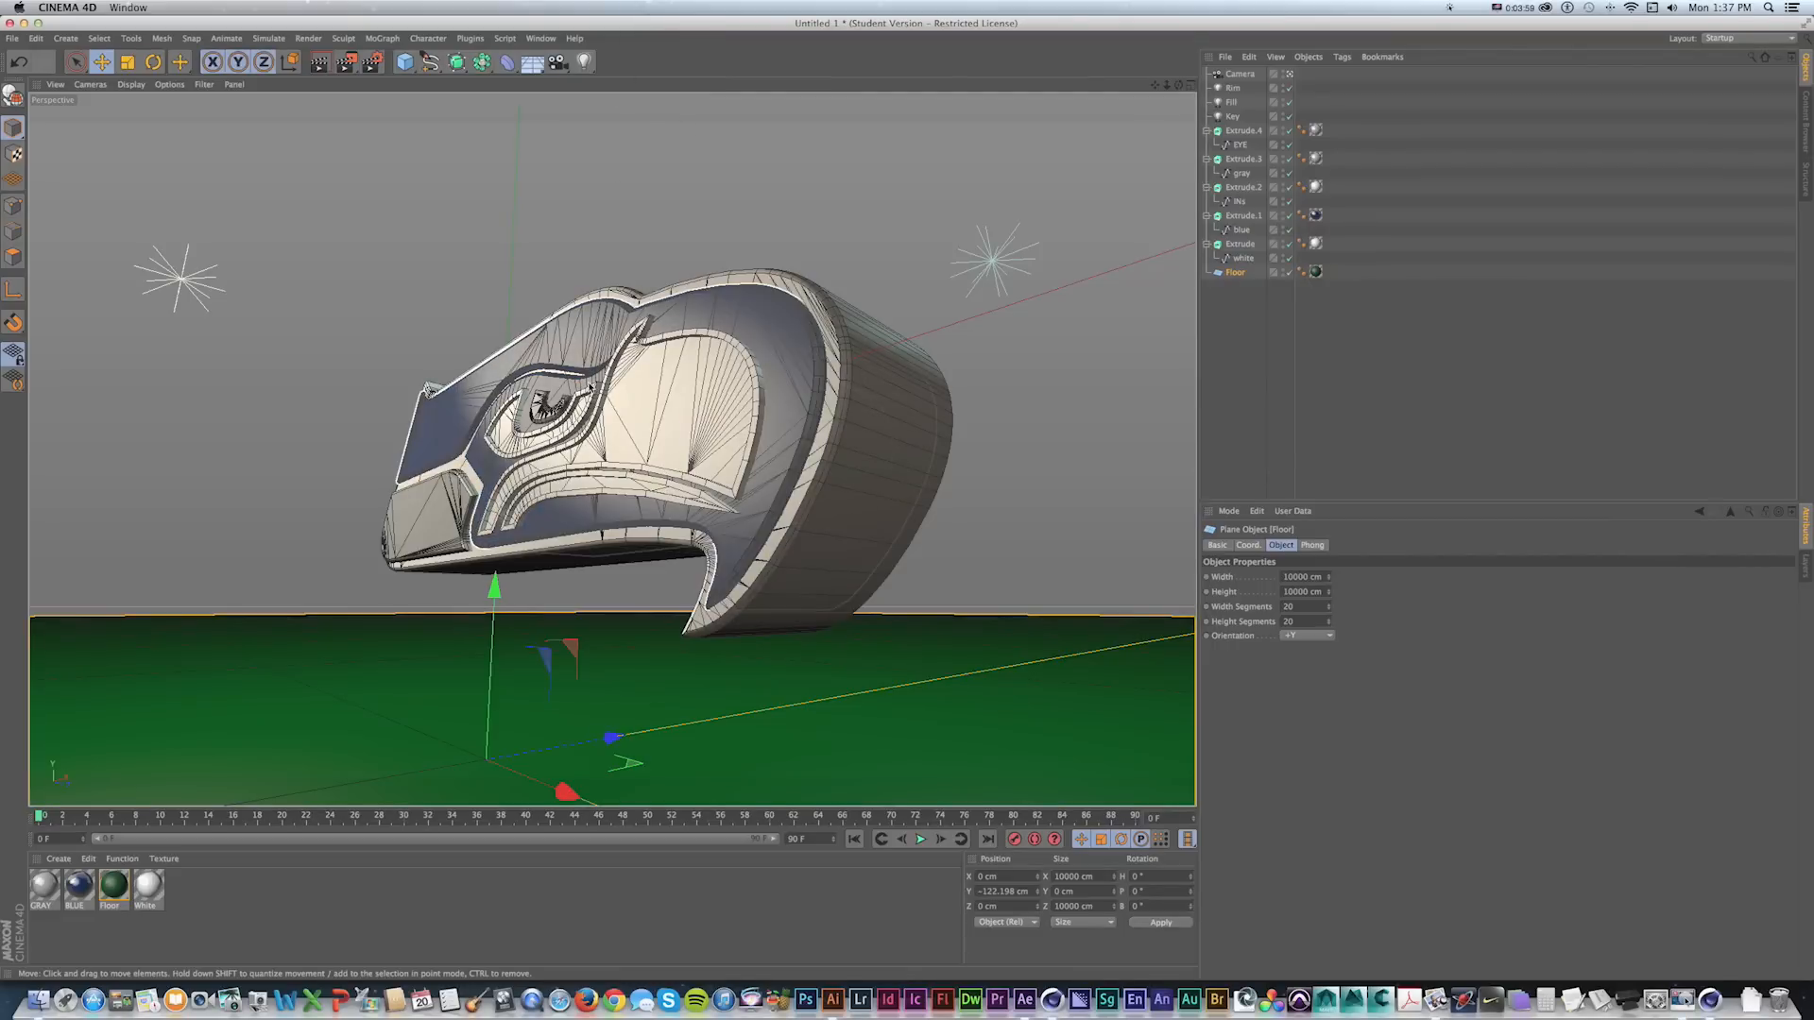
click(1243, 131)
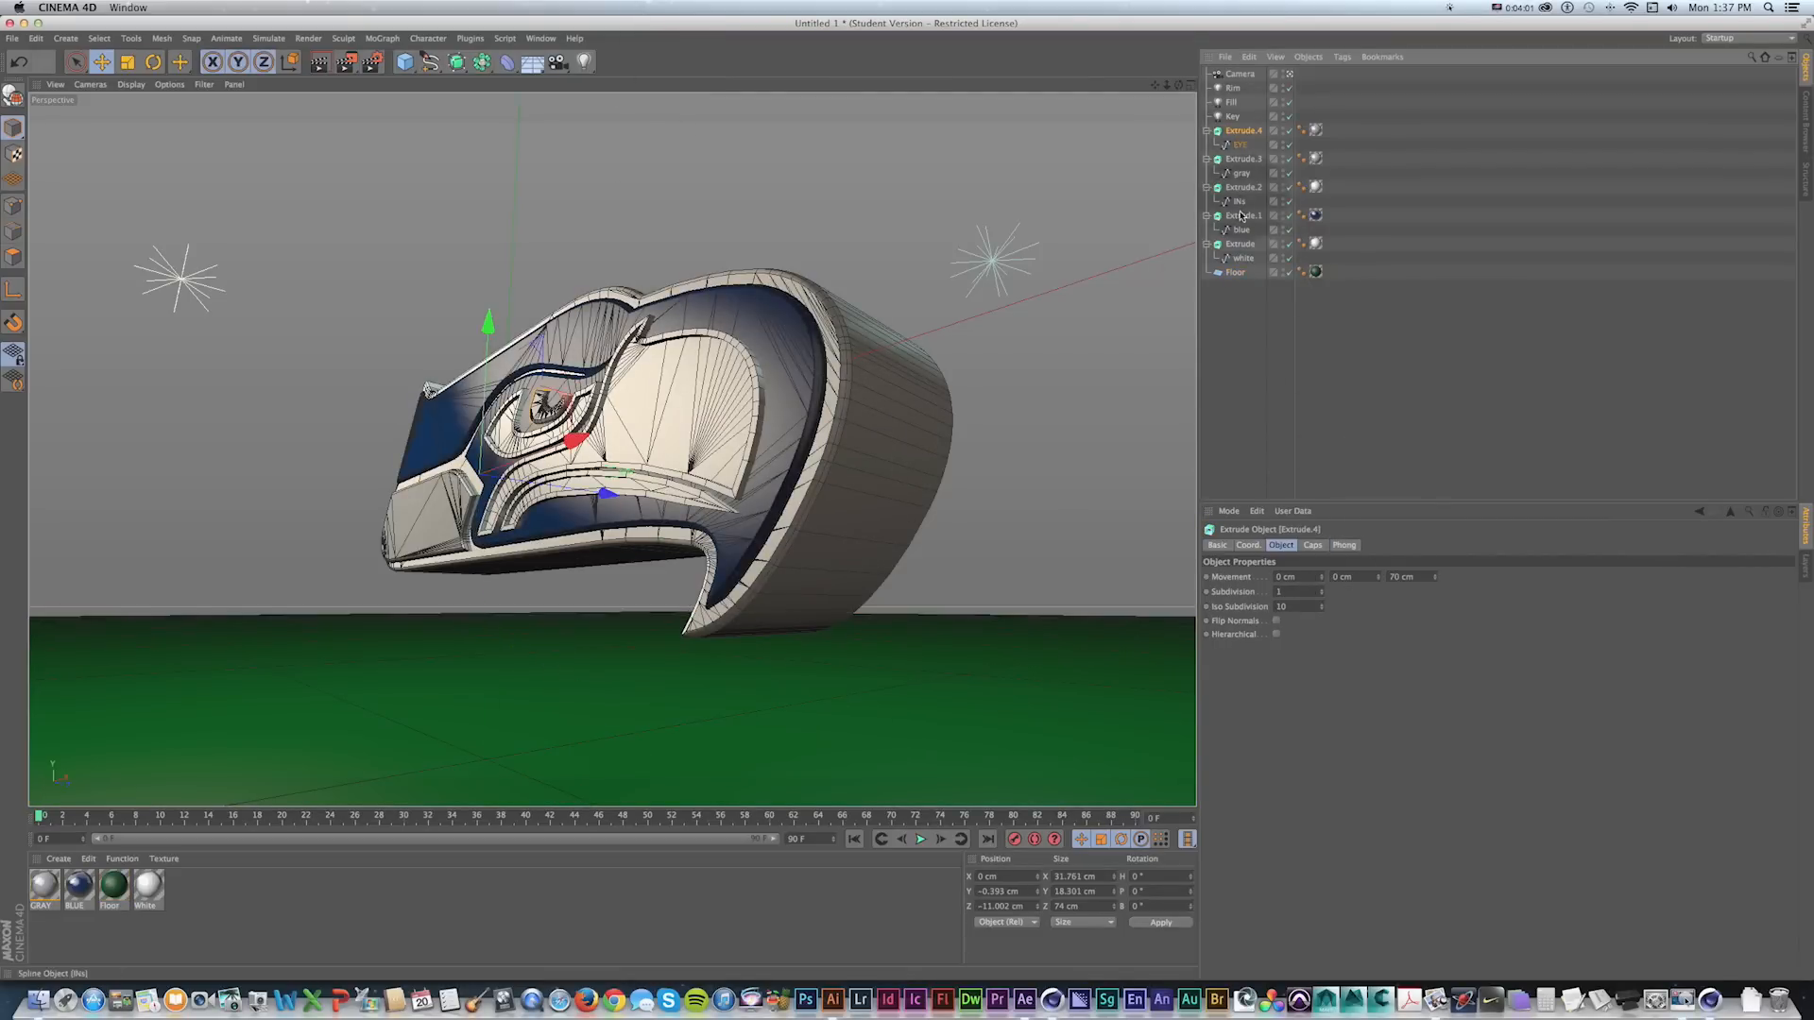
drag(538, 483, 535, 485)
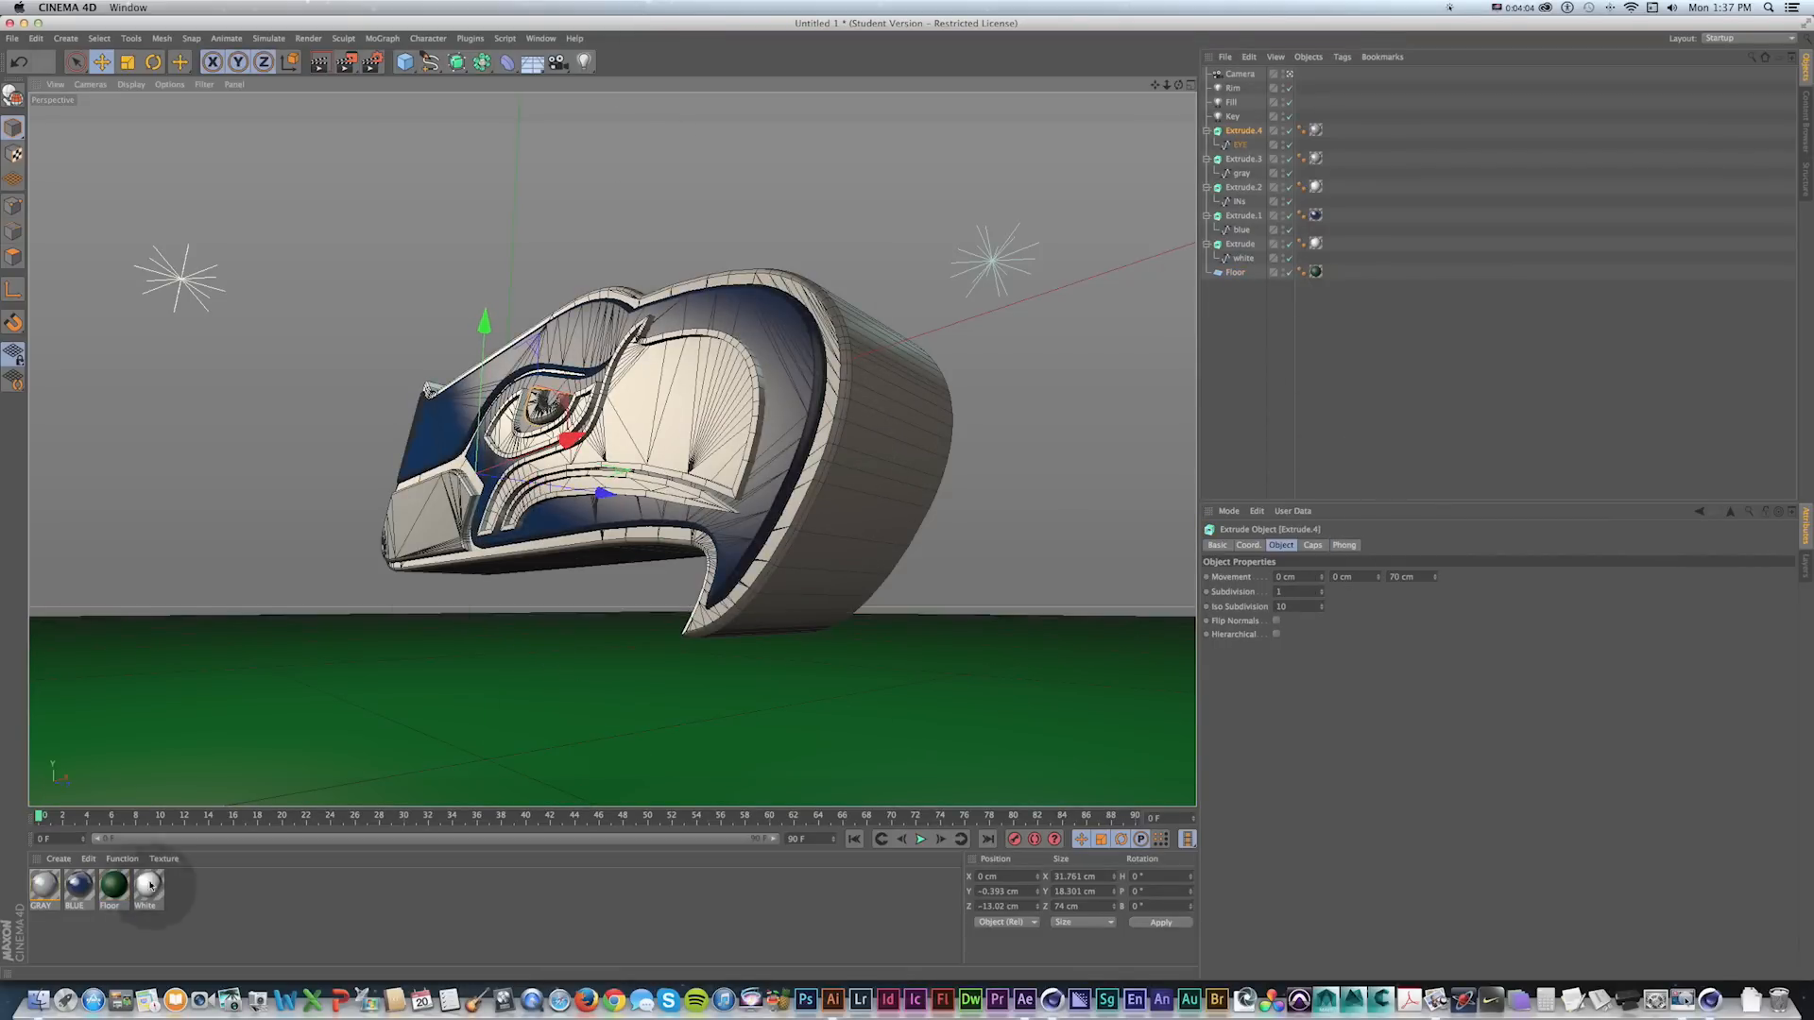
Duplicate the BLUE material and rename the copy EYE.
click(76, 888)
key(super+v)
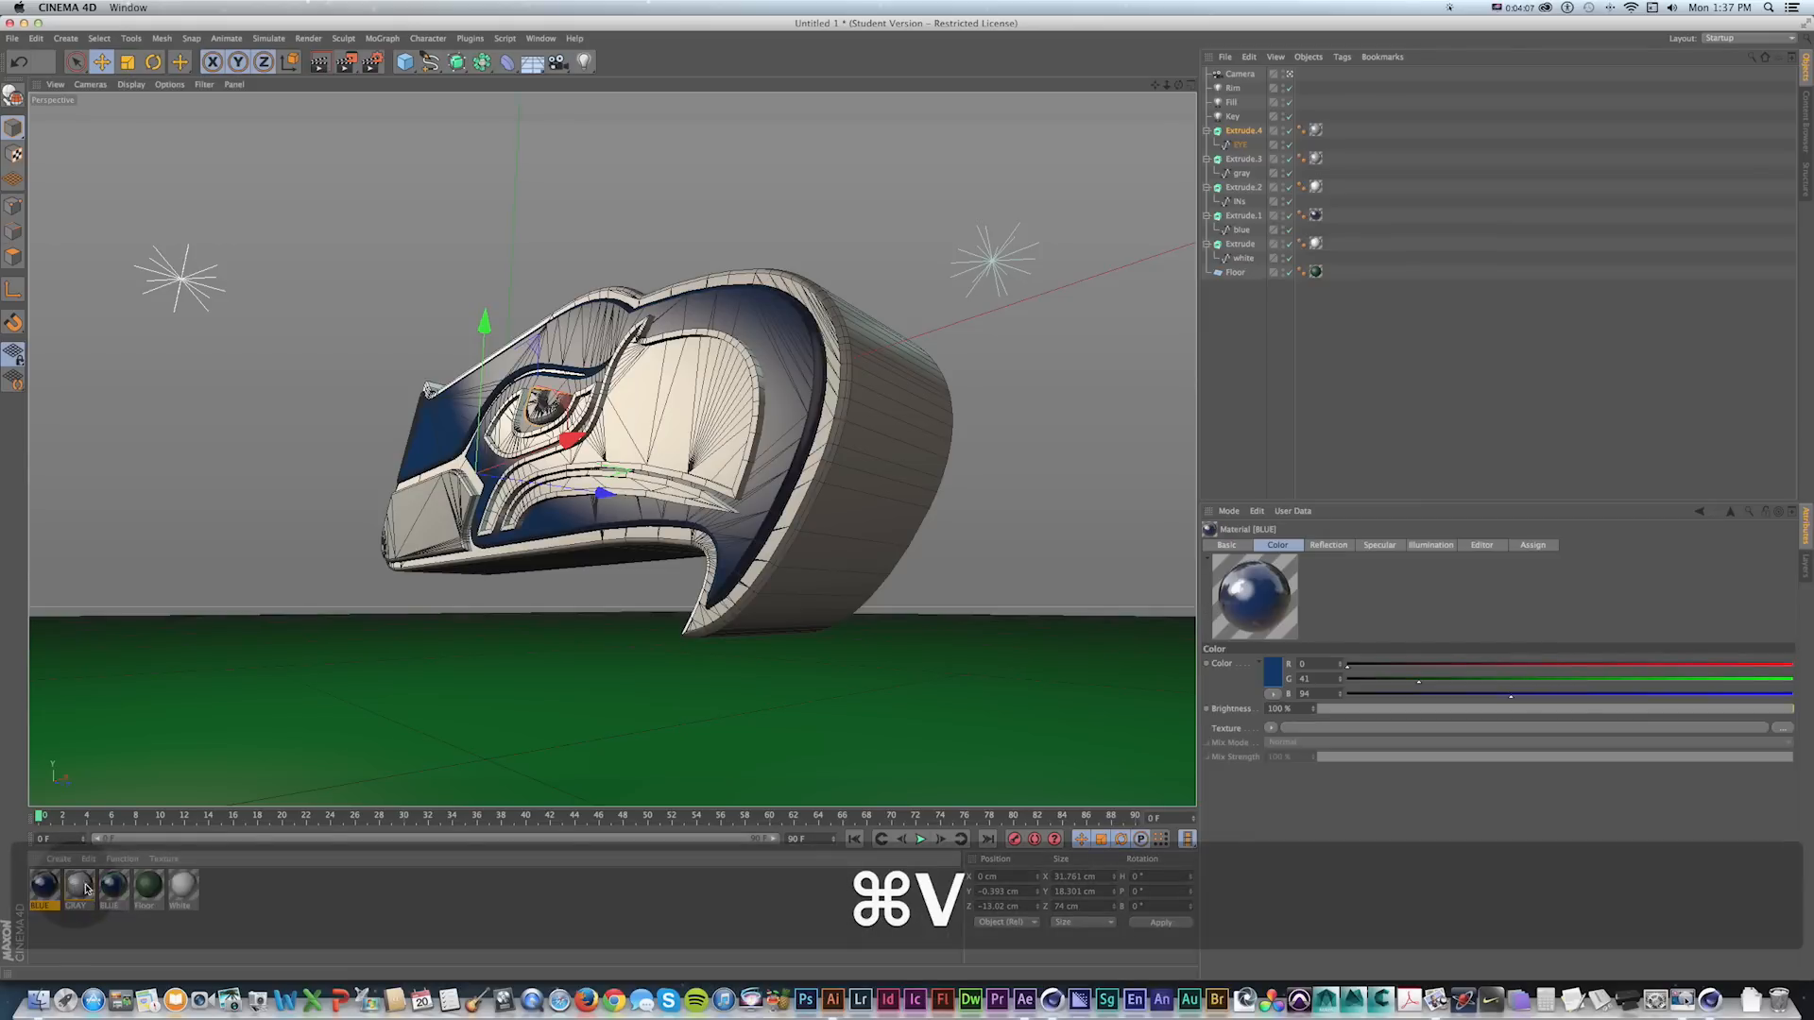
click(41, 909)
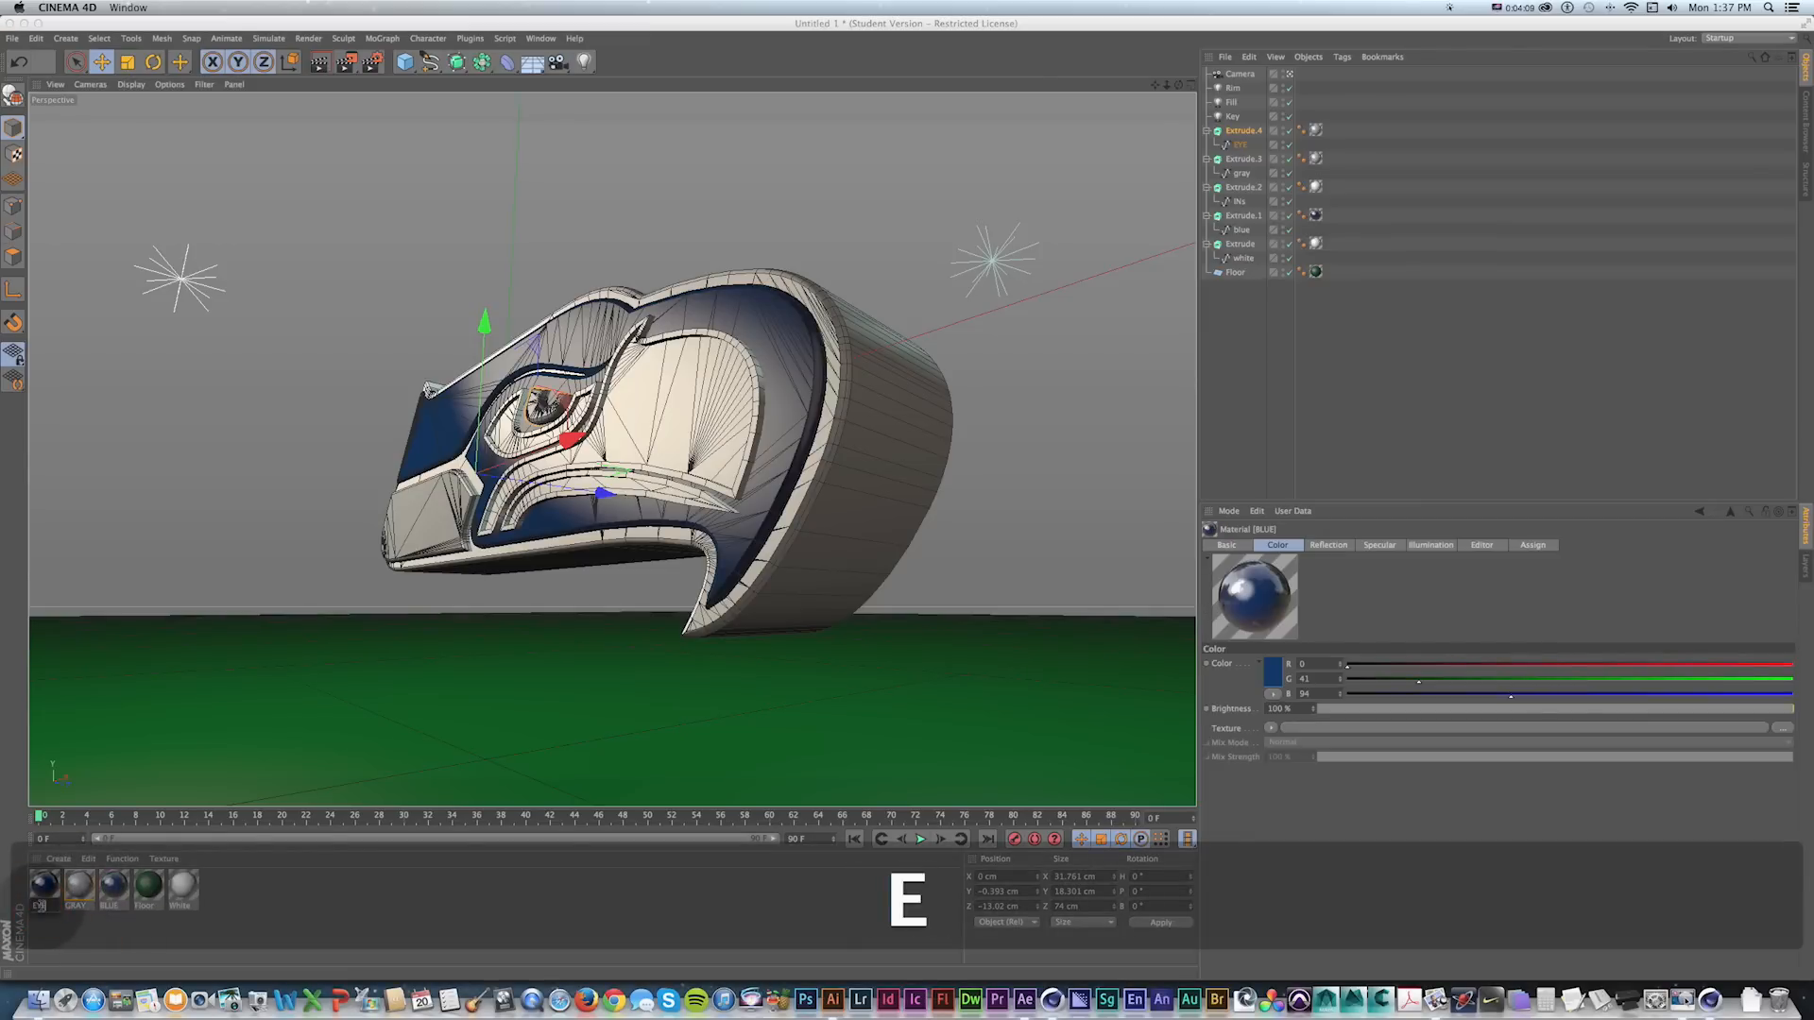
text(EYE)
key(Return)
Switch to Illustrator, sample the green of the logo's eye, and open its fill color values.
key(super+Tab)
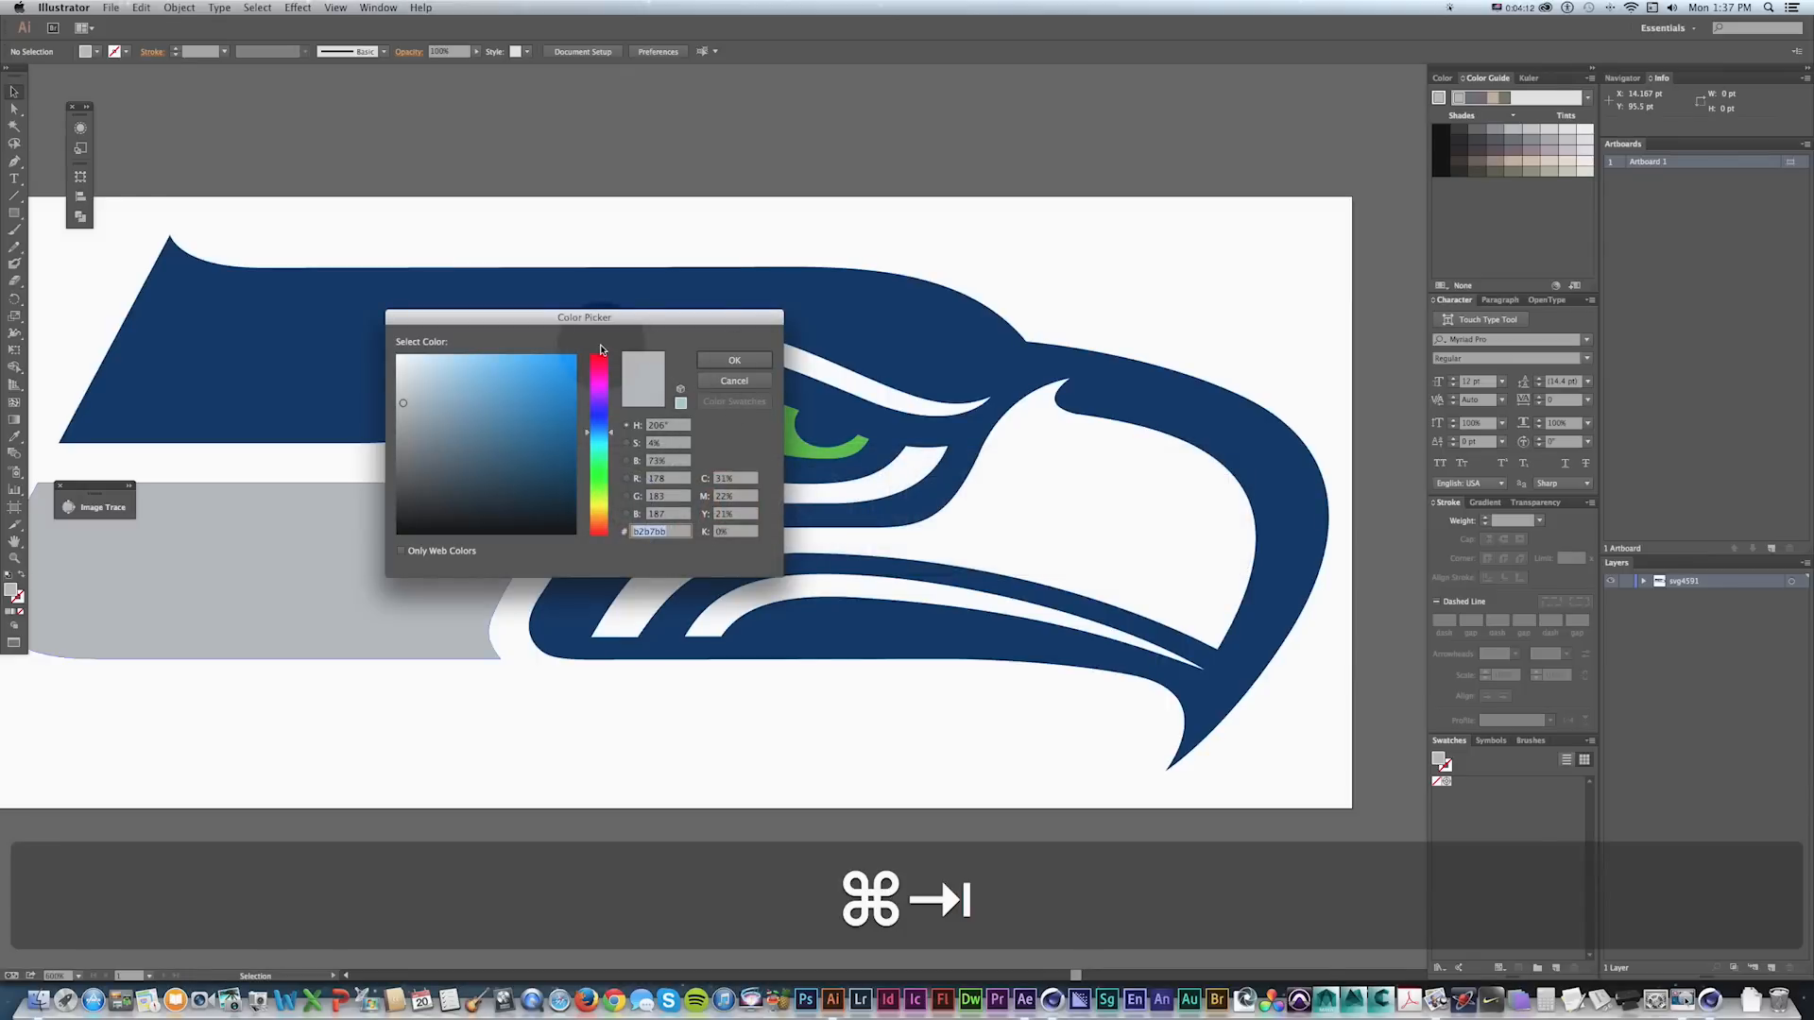
drag(614, 319, 508, 308)
click(646, 349)
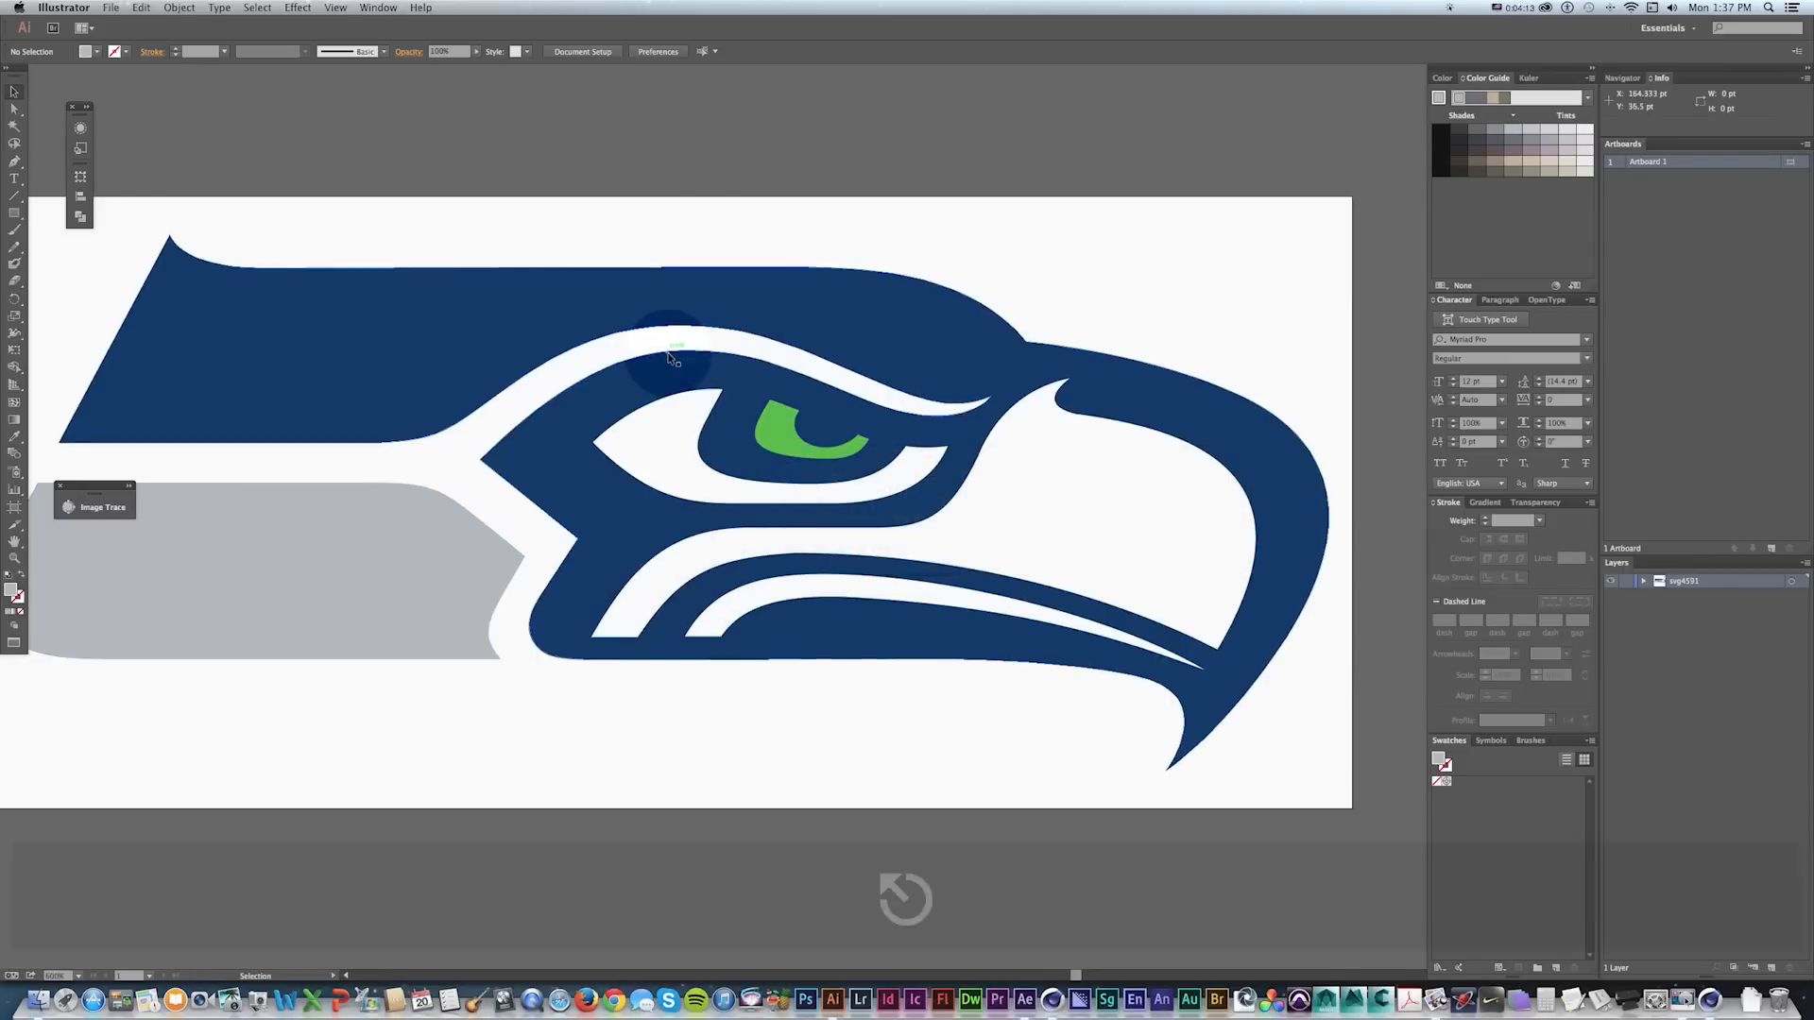
key(i)
click(772, 431)
key(v)
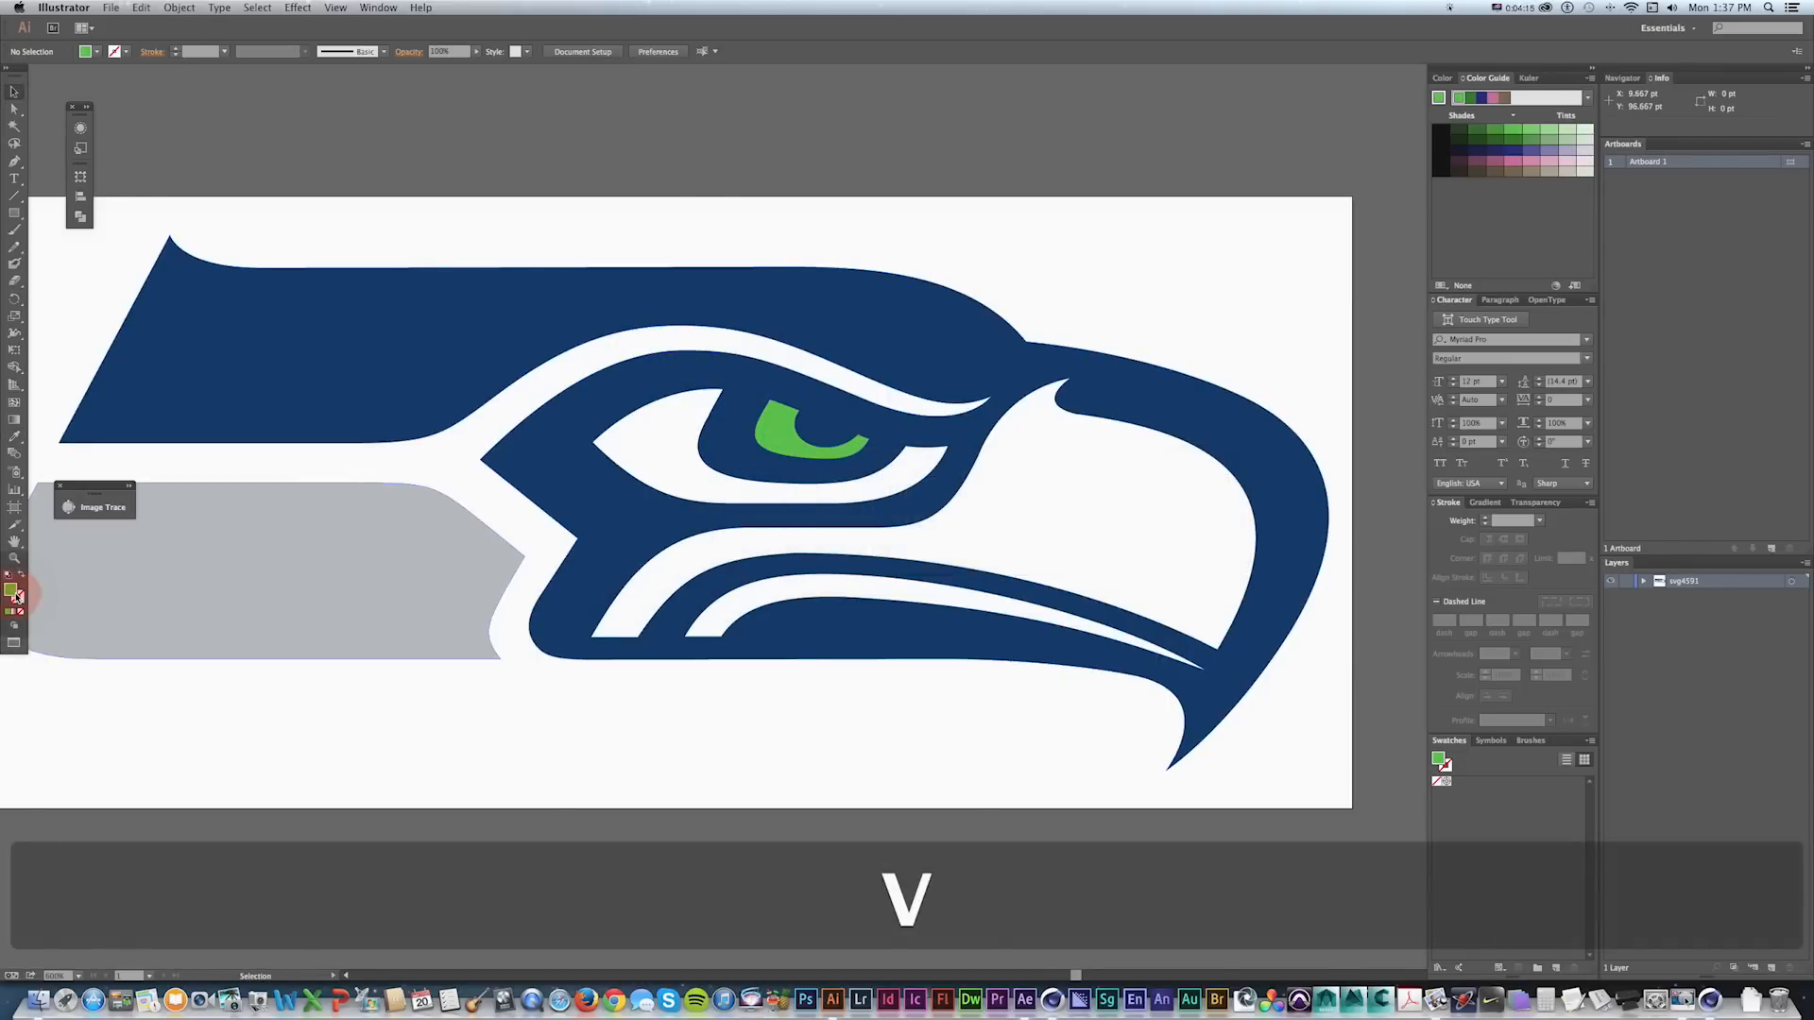
double_click(11, 590)
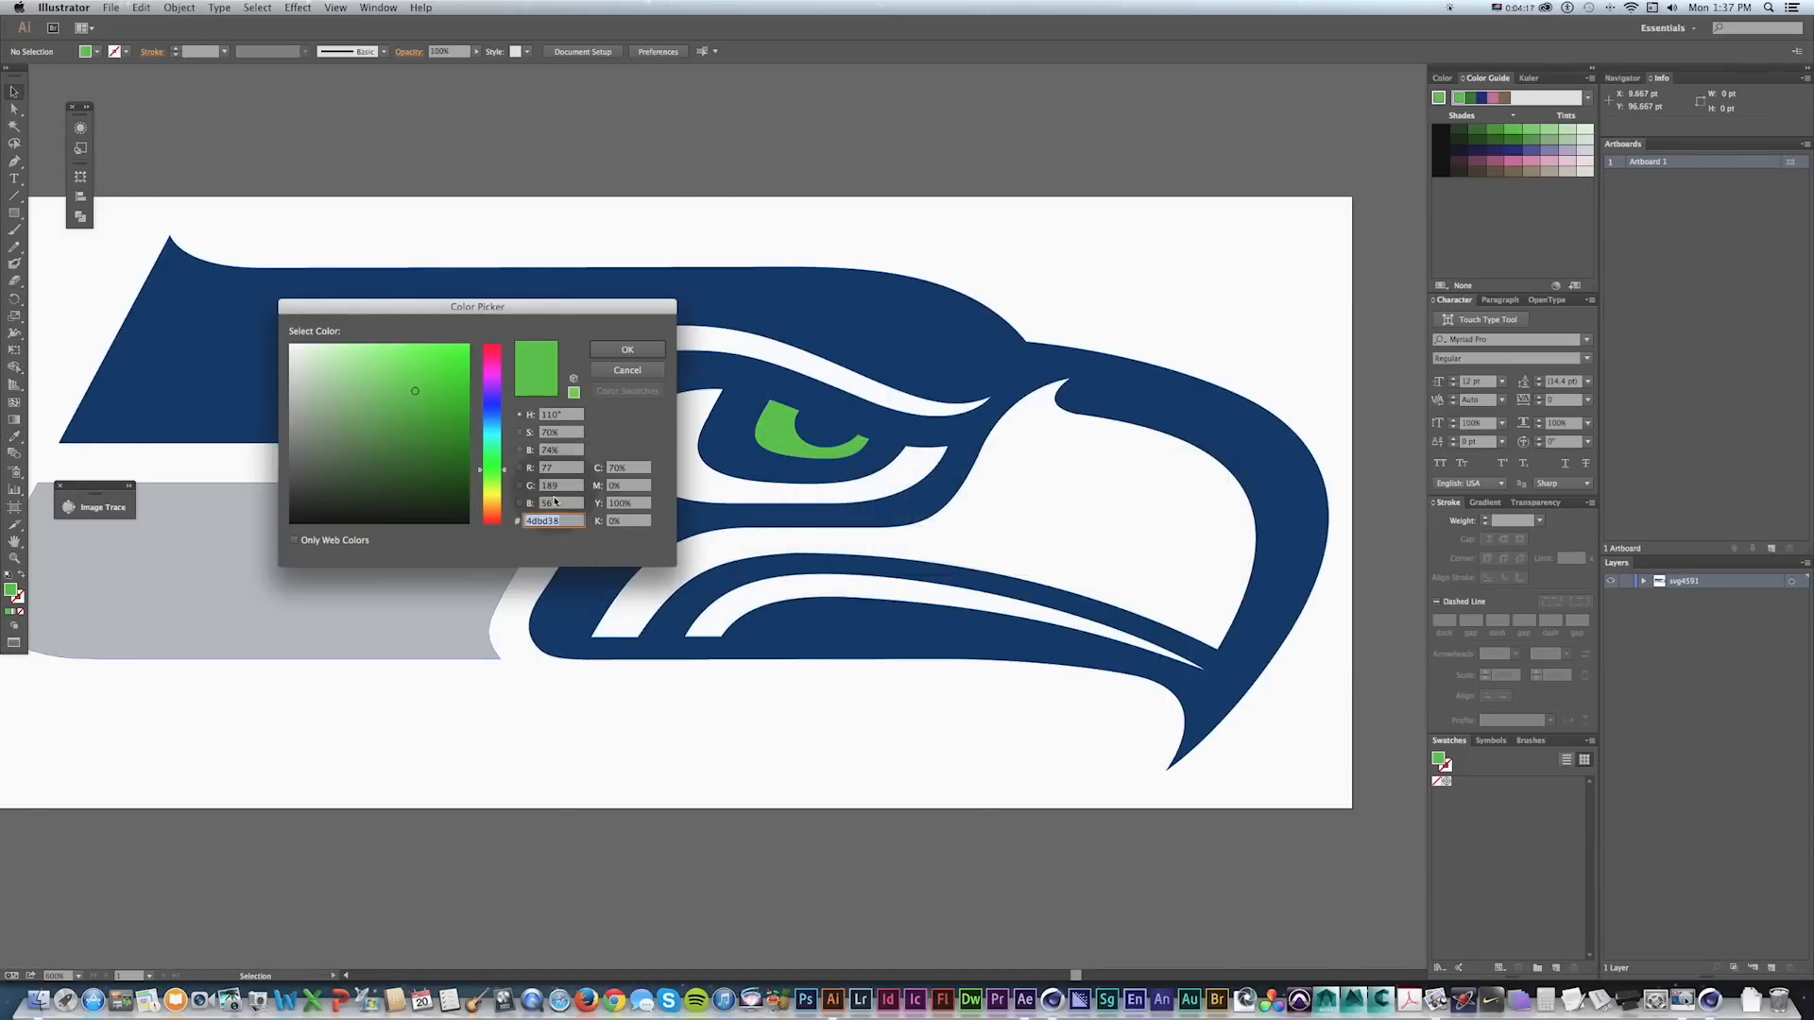
Back in Cinema 4D, set the EYE material's color to RGB 77, 189, 56 and close its editor.
key(super+Tab)
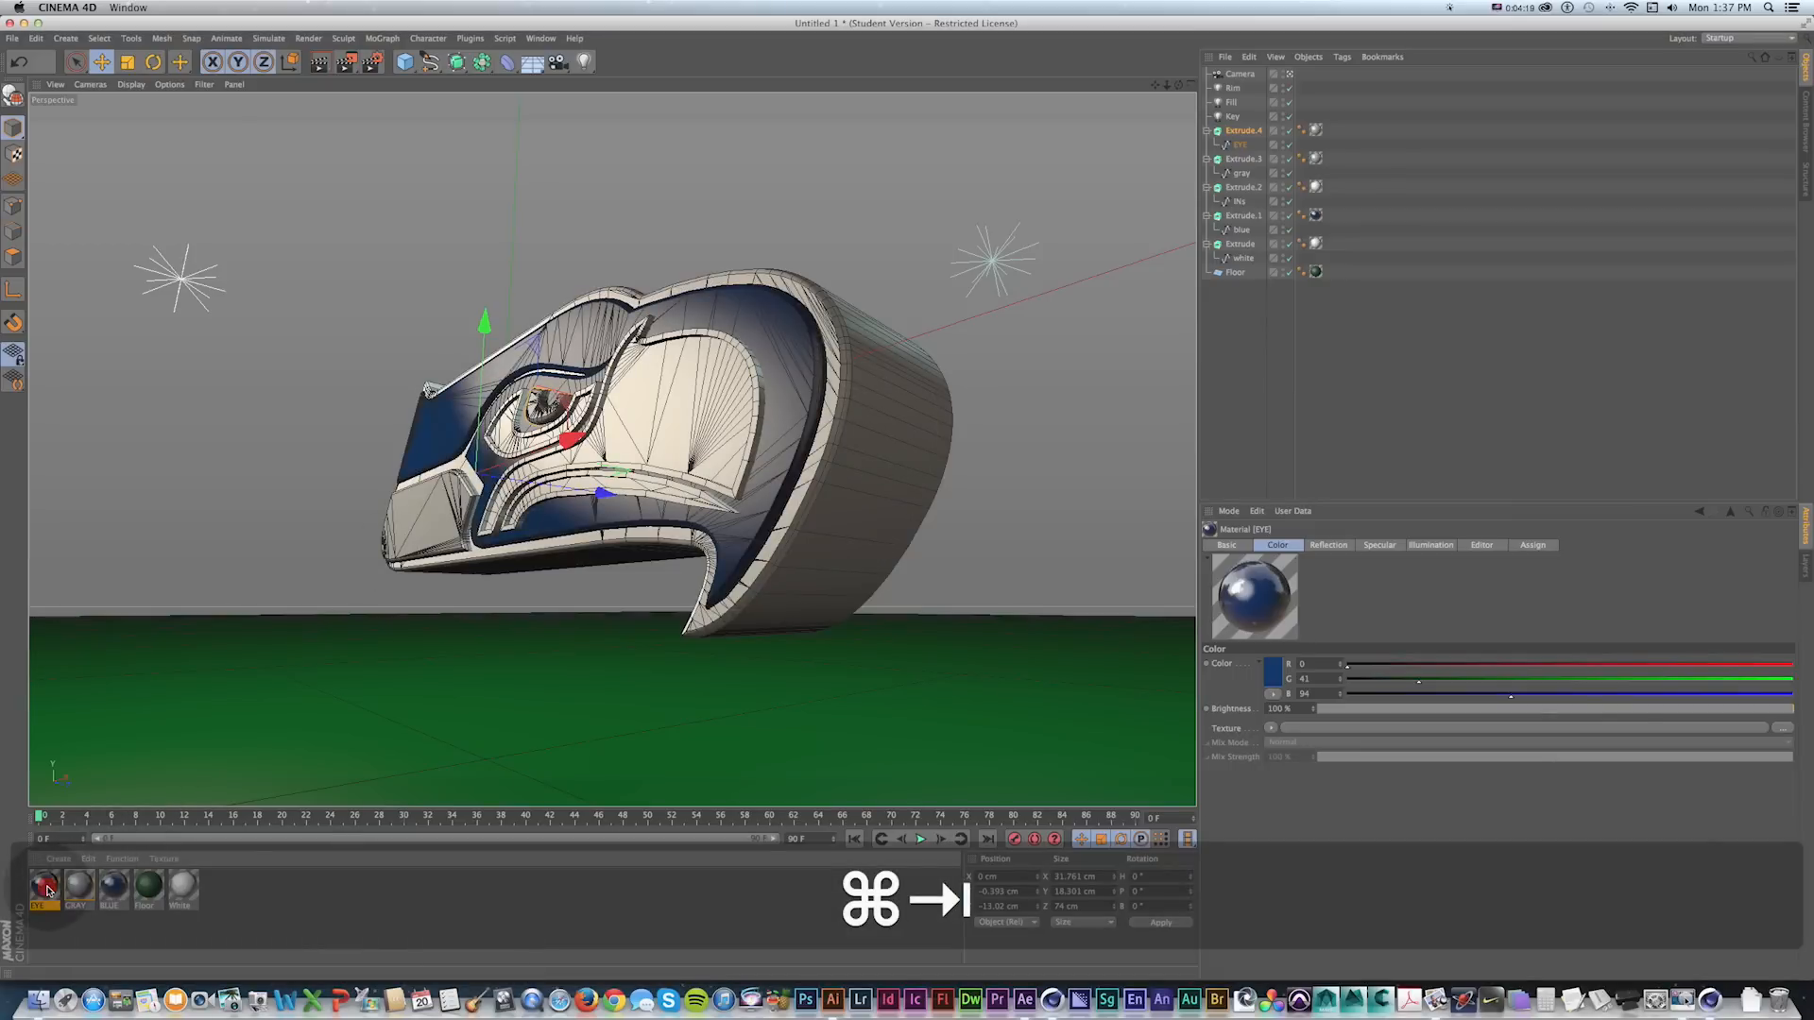
double_click(45, 886)
text(77)
key(Tab)
text(189)
key(Tab)
text(56)
key(Tab)
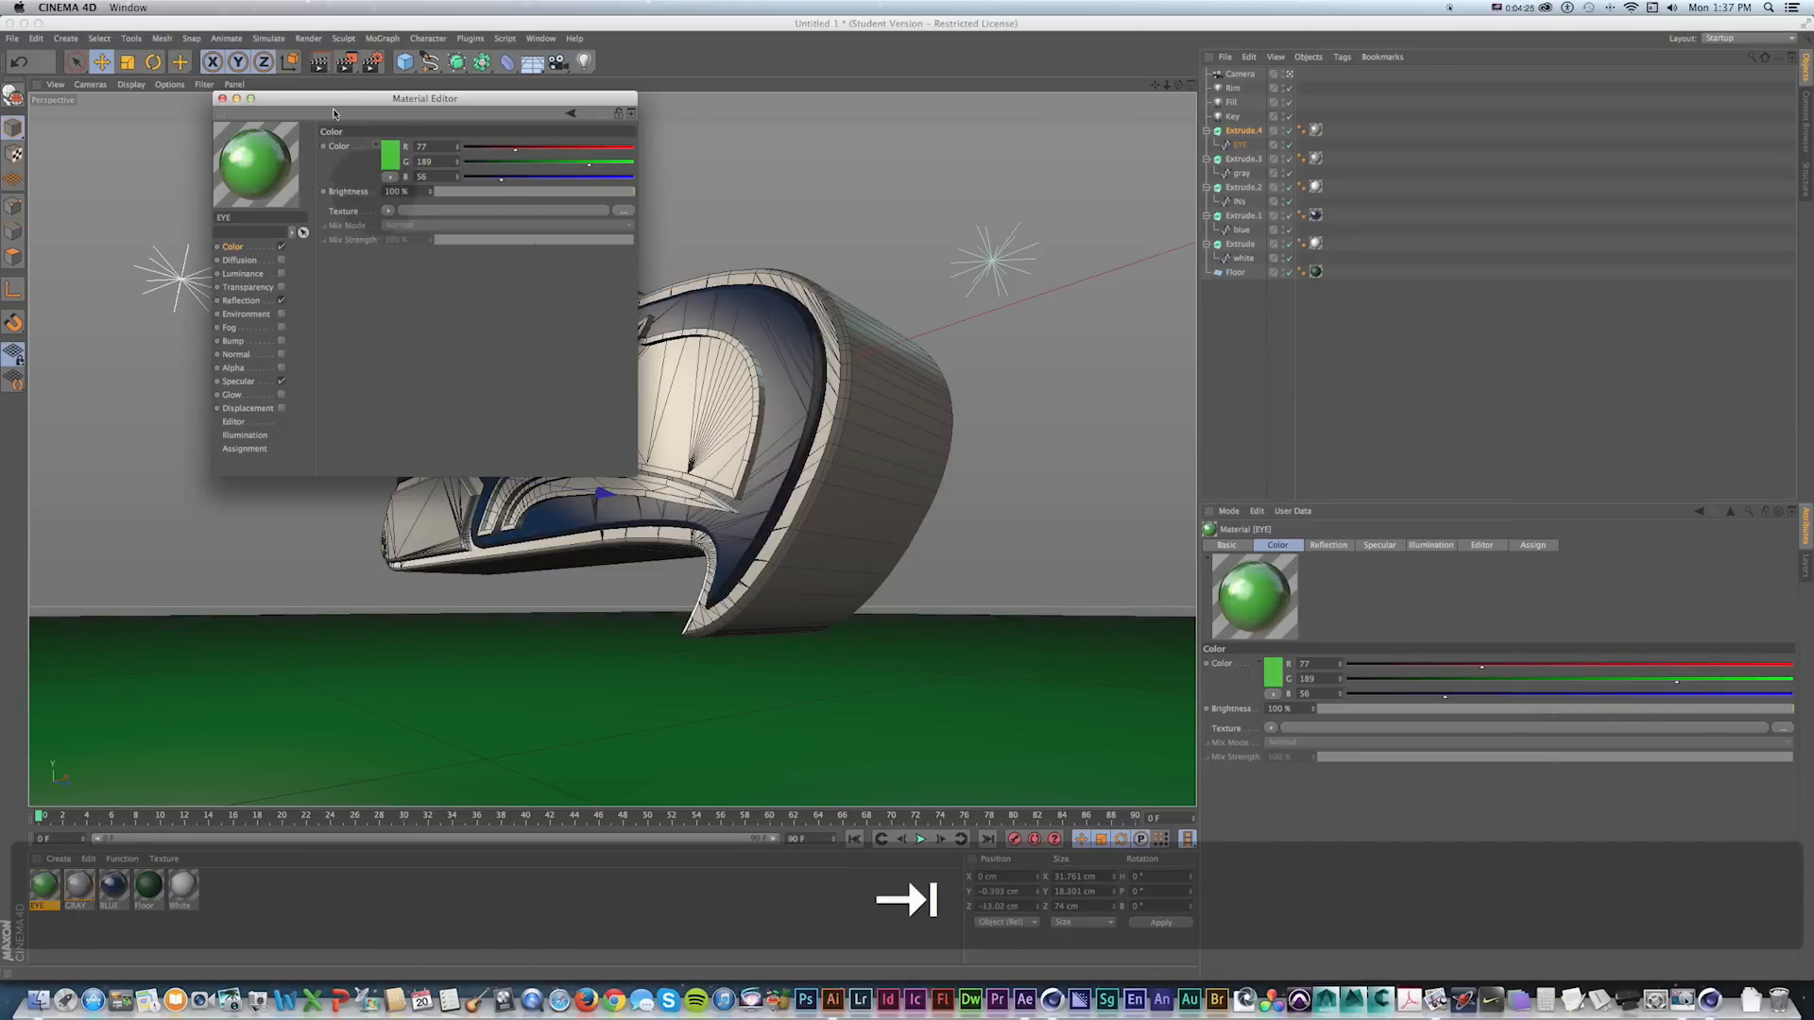
click(222, 98)
Replace the GRAY material on Extrude.4 with the EYE material.
click(1316, 131)
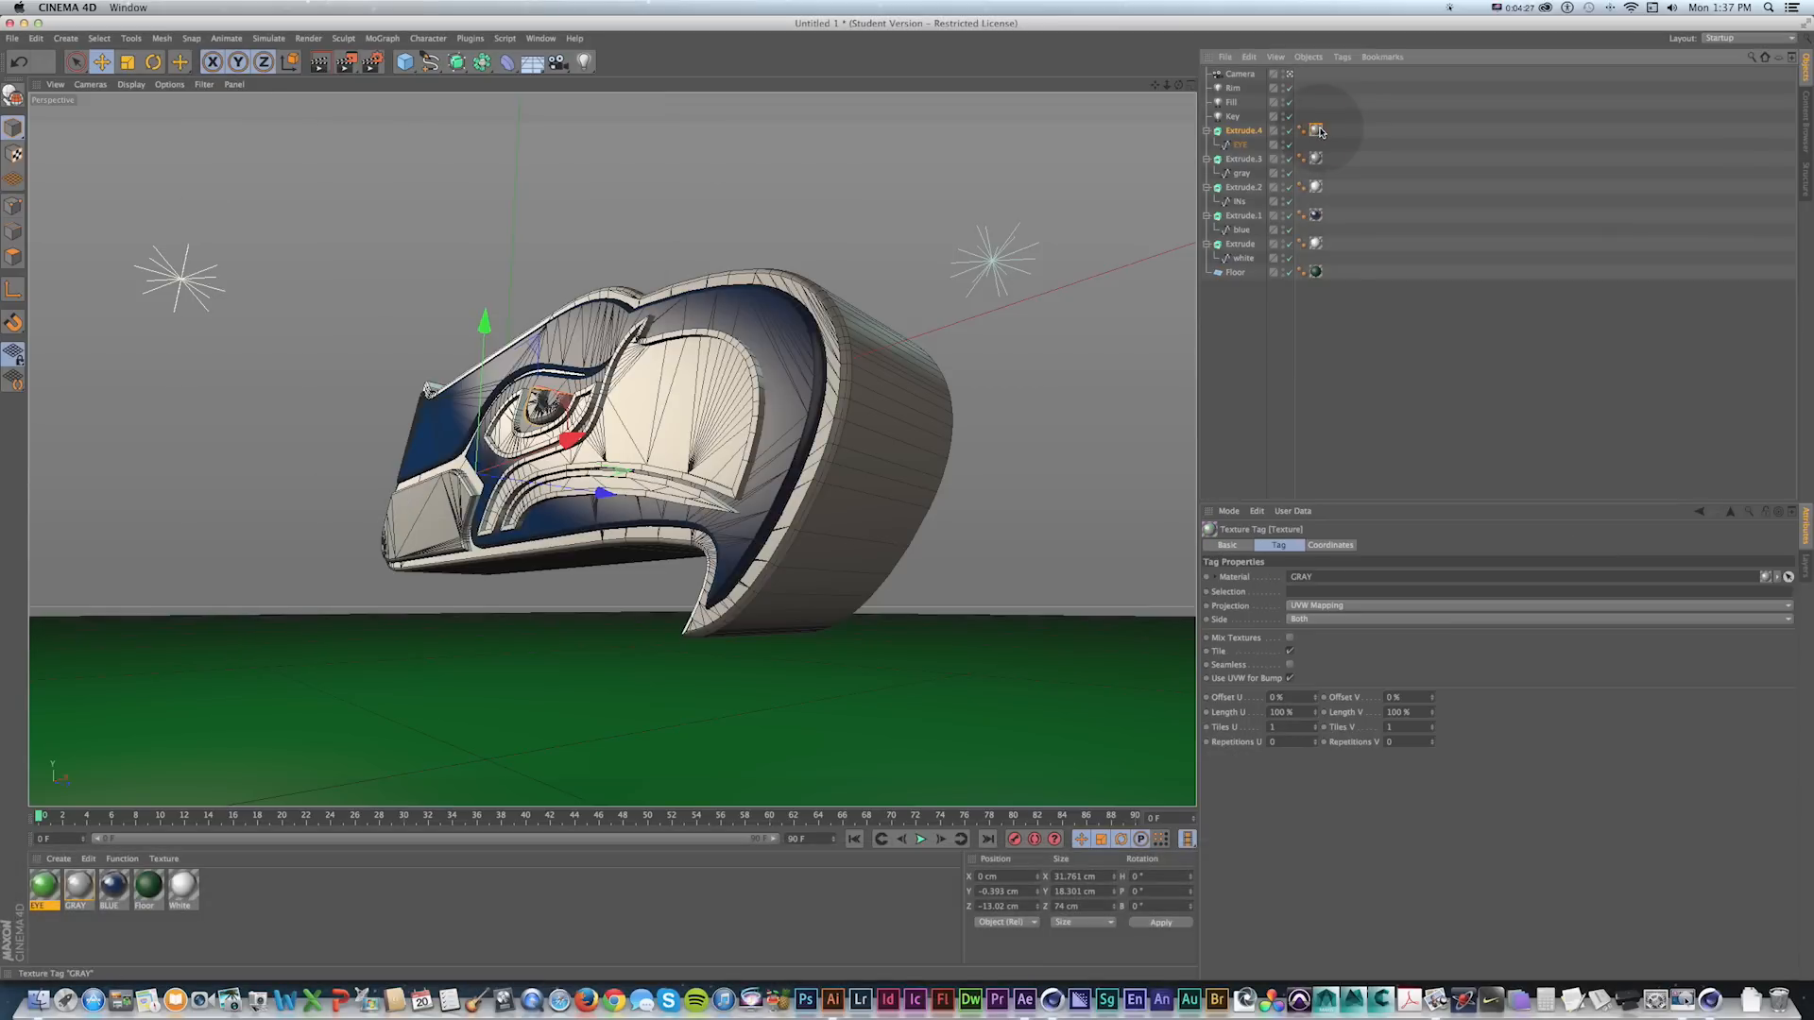
key(BackSpace)
drag(26, 893, 1252, 134)
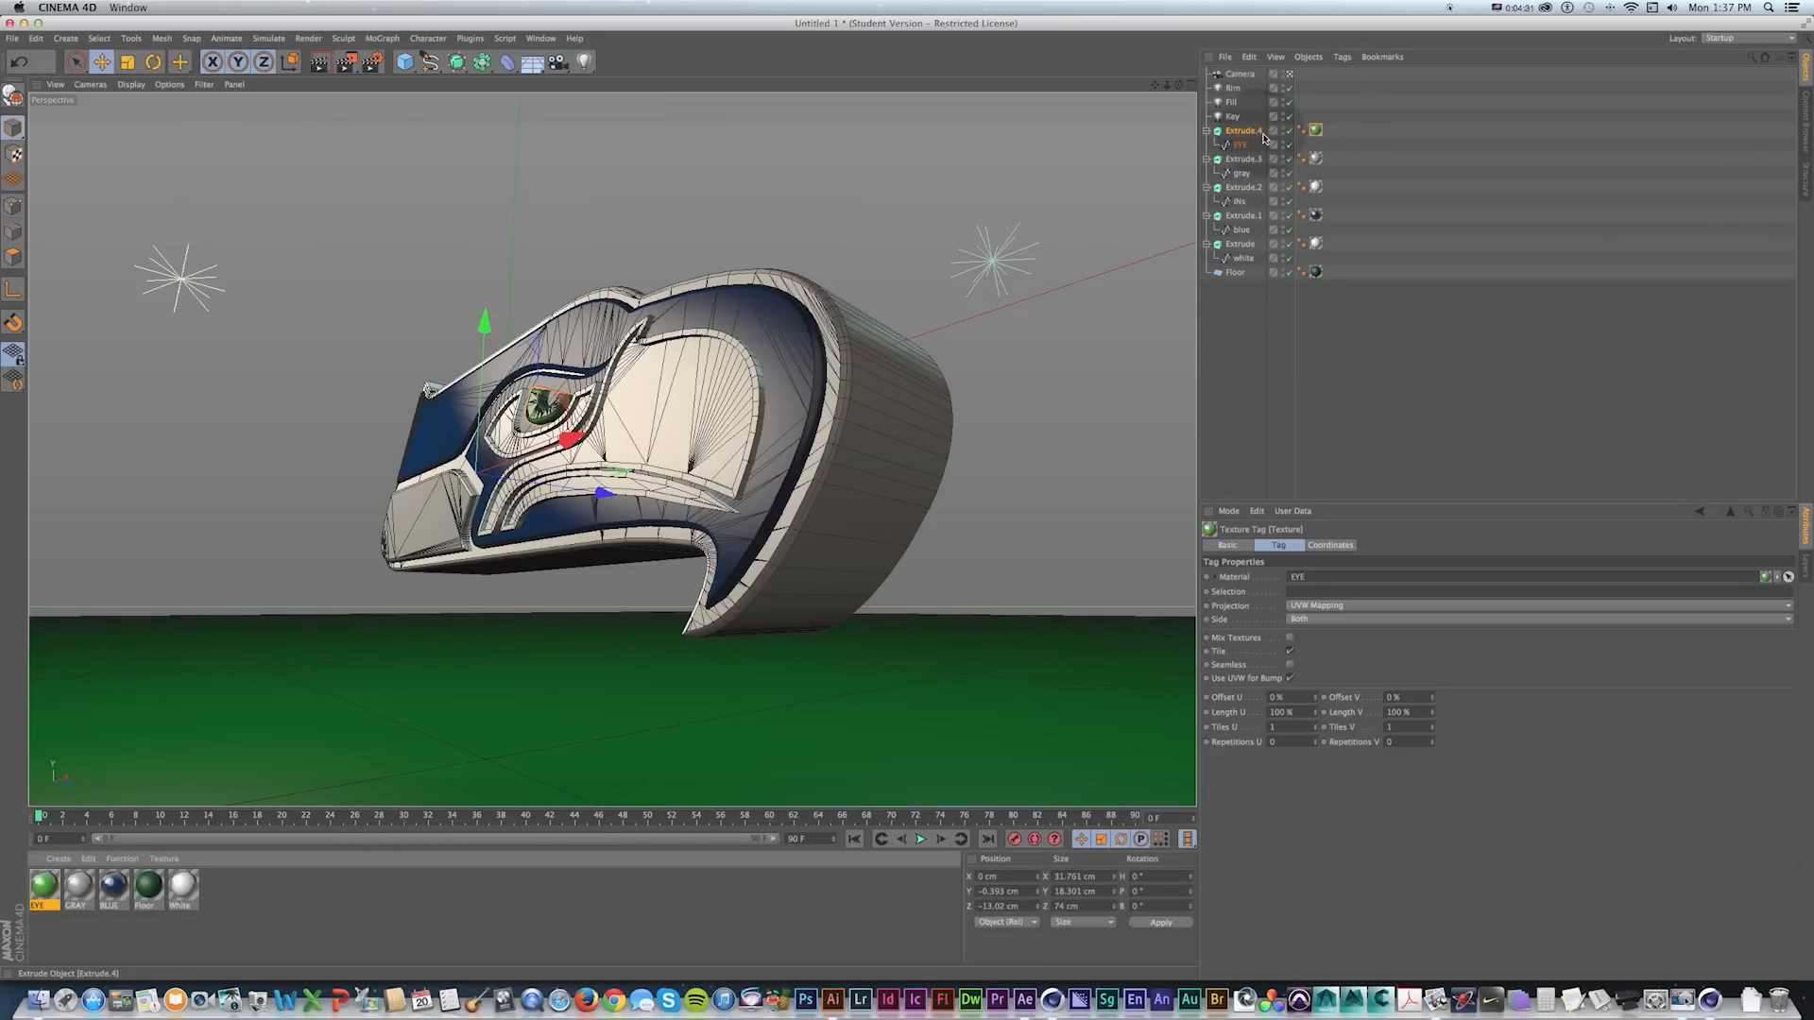
Render the scene to the Picture Viewer, examine the logo at different zoom levels and at 100 %, and close the viewer.
key(shift+r)
drag(746, 159, 722, 114)
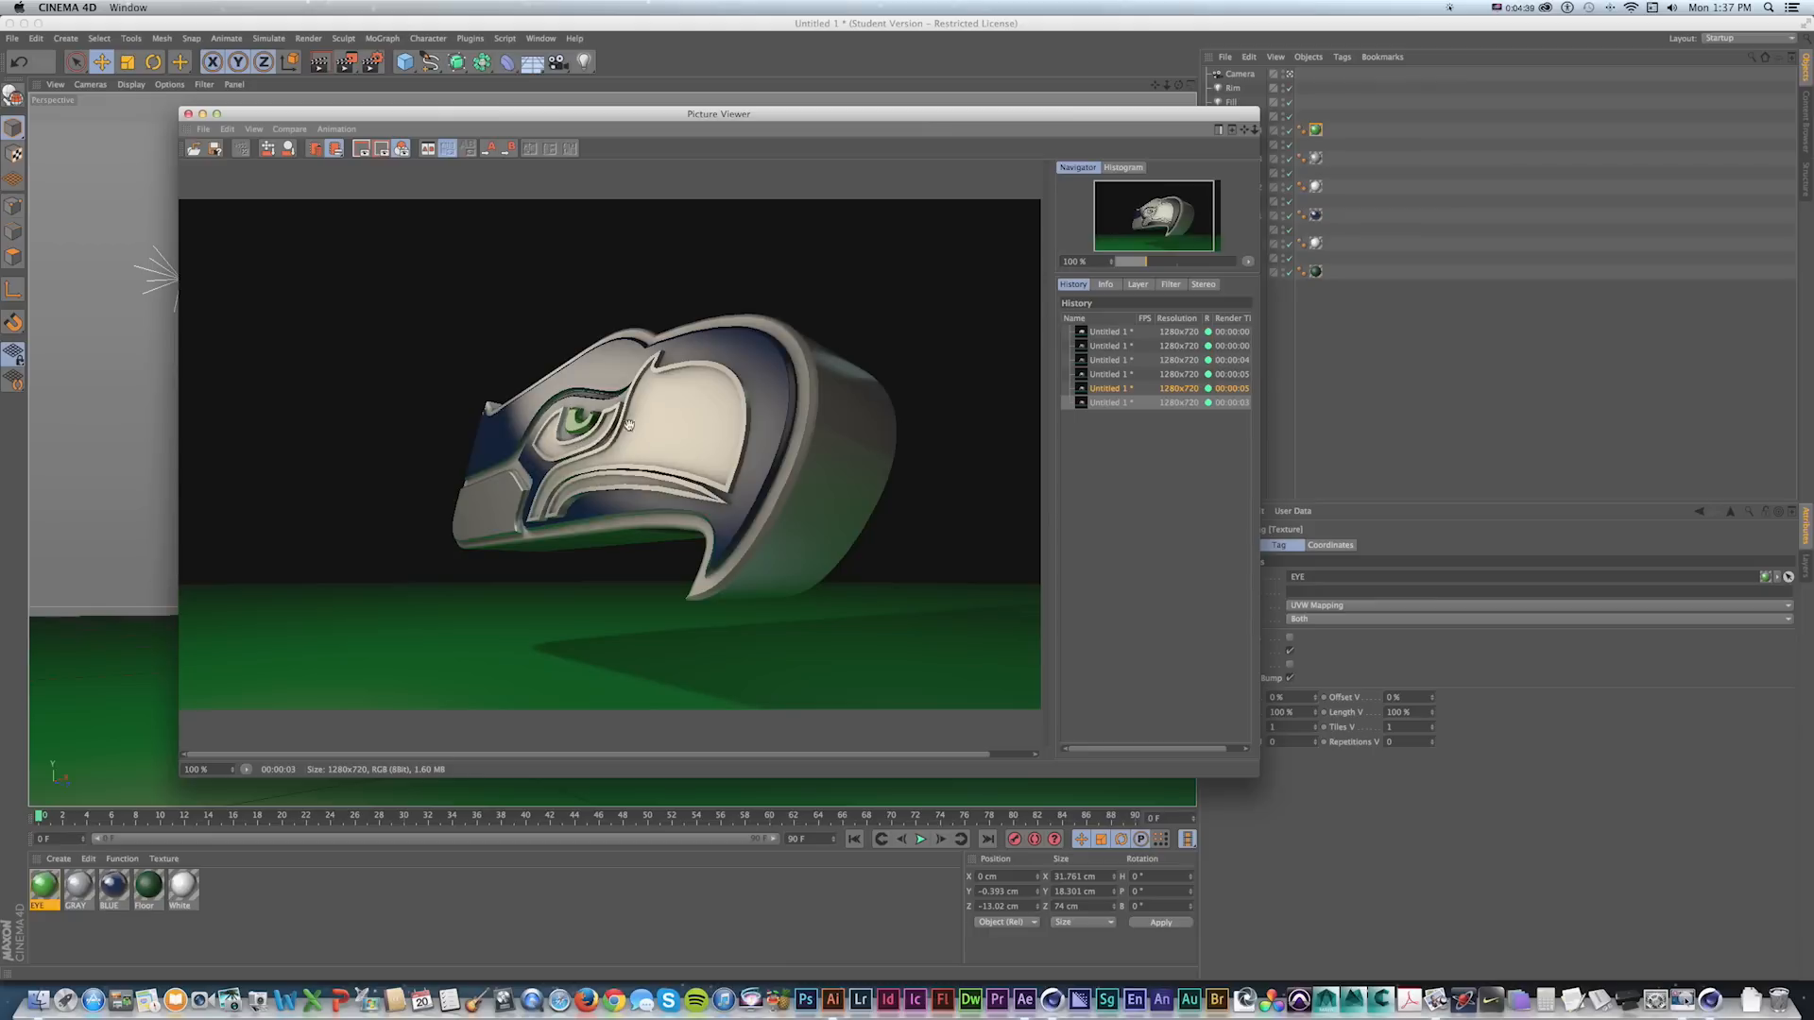
key(shift+equal)
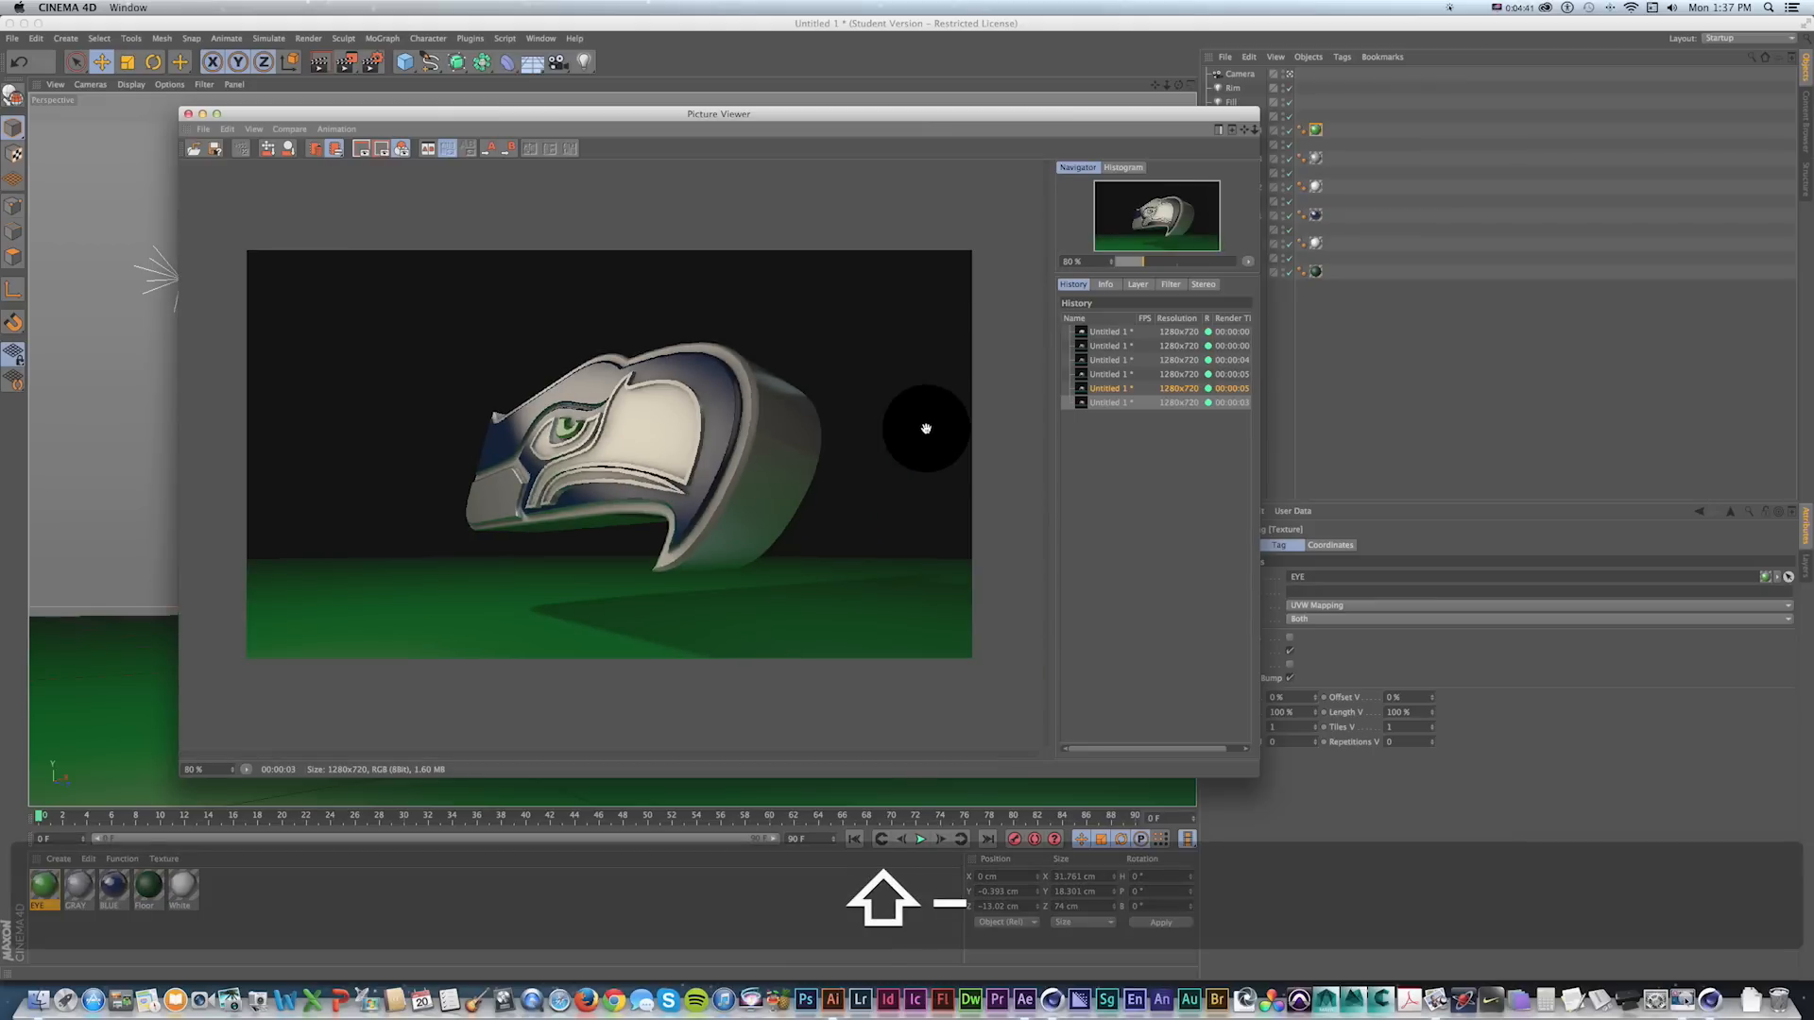
key(shift+minus)
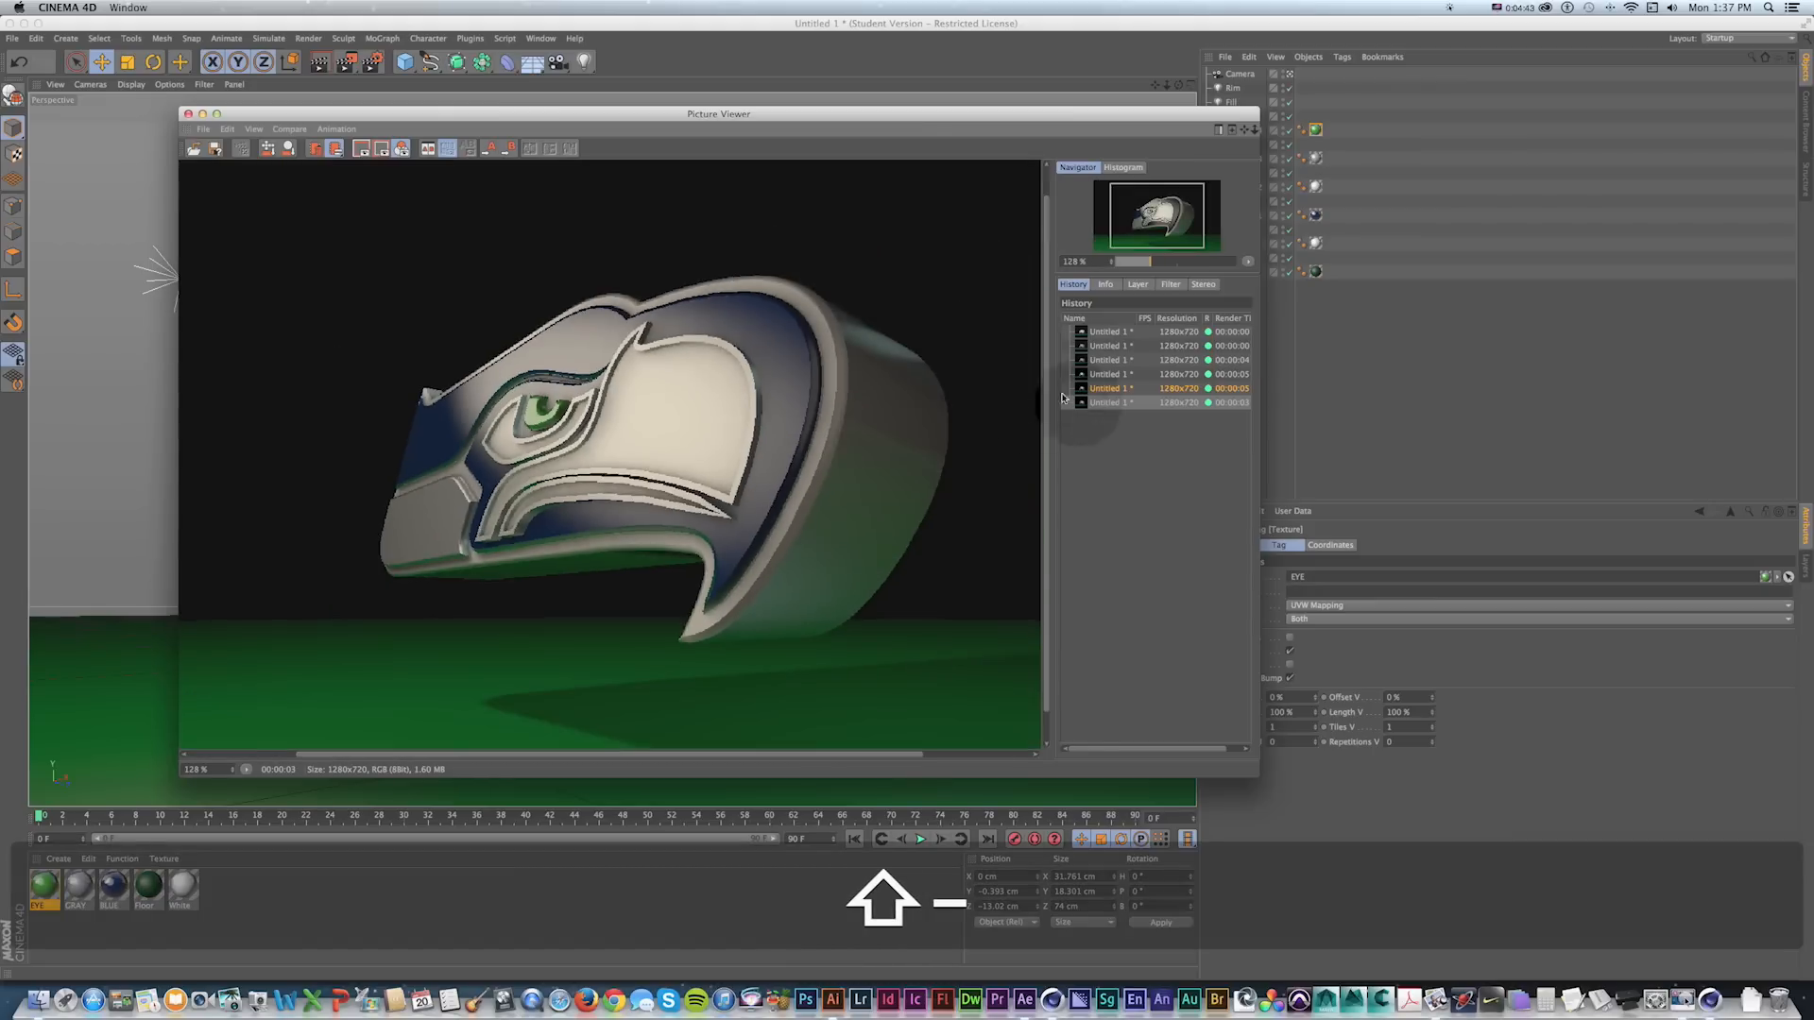
key(shift+minus)
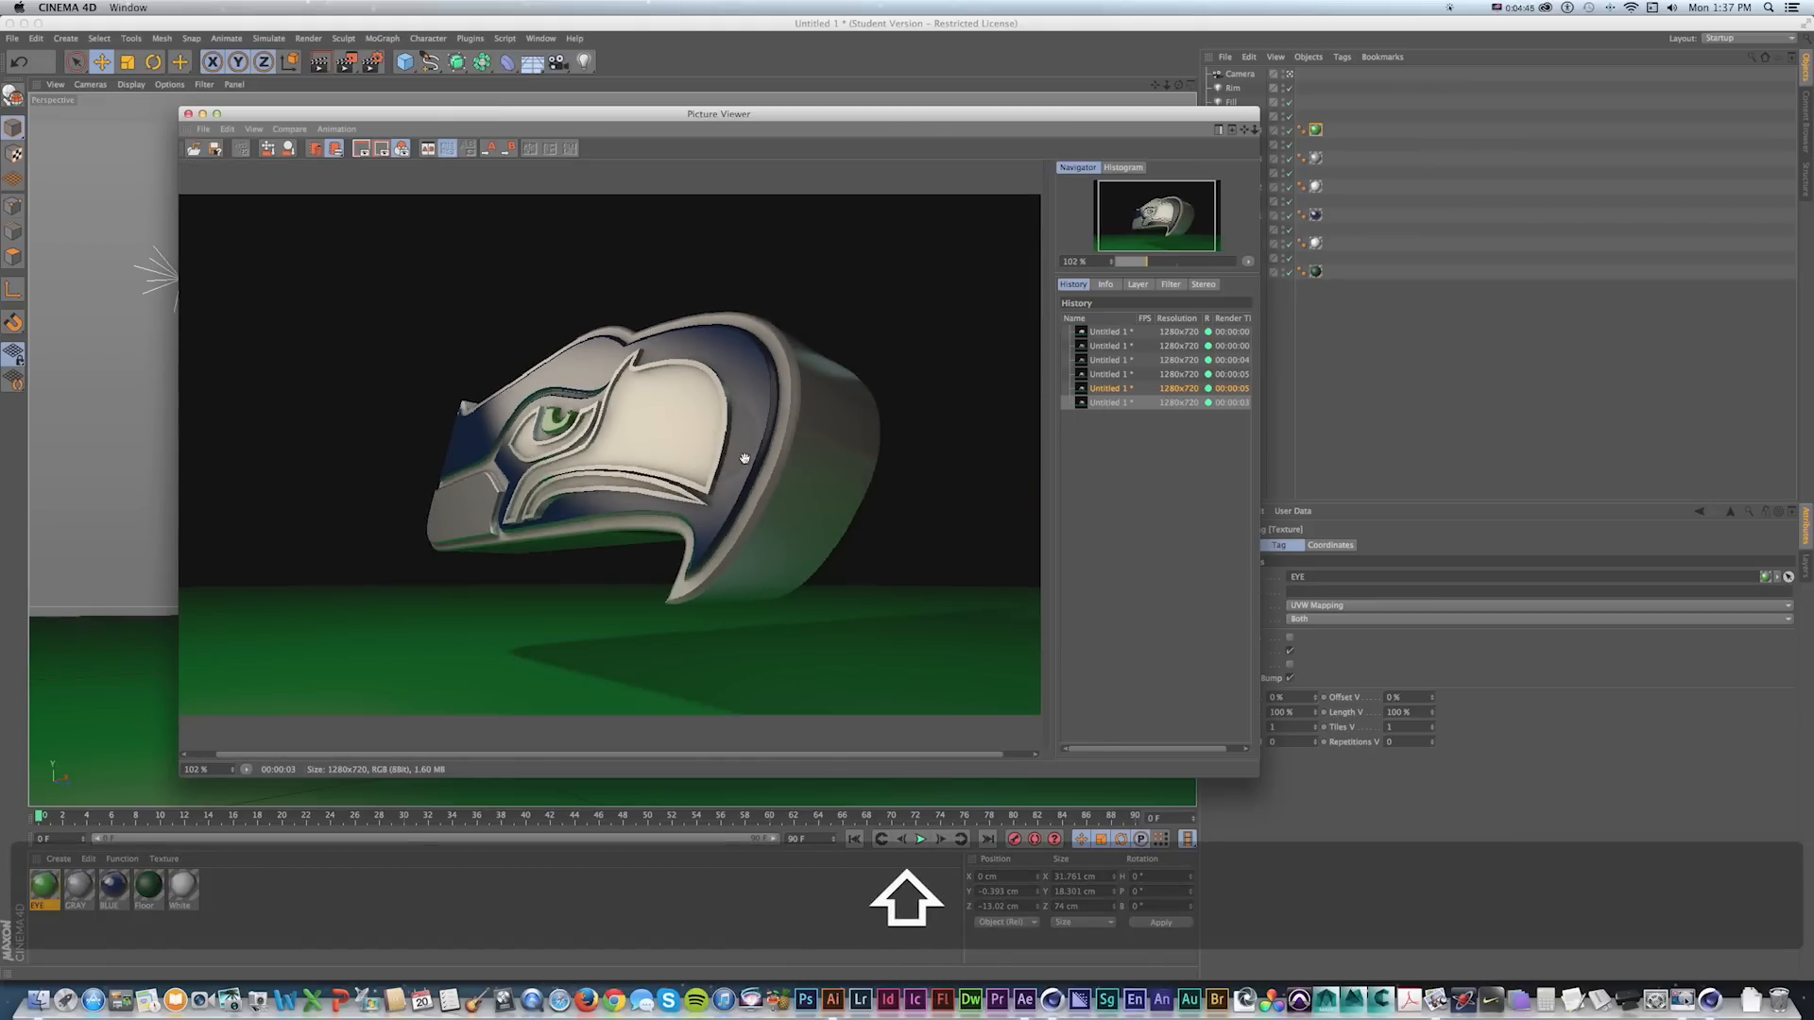
drag(204, 775, 21, 761)
text(100)
key(Return)
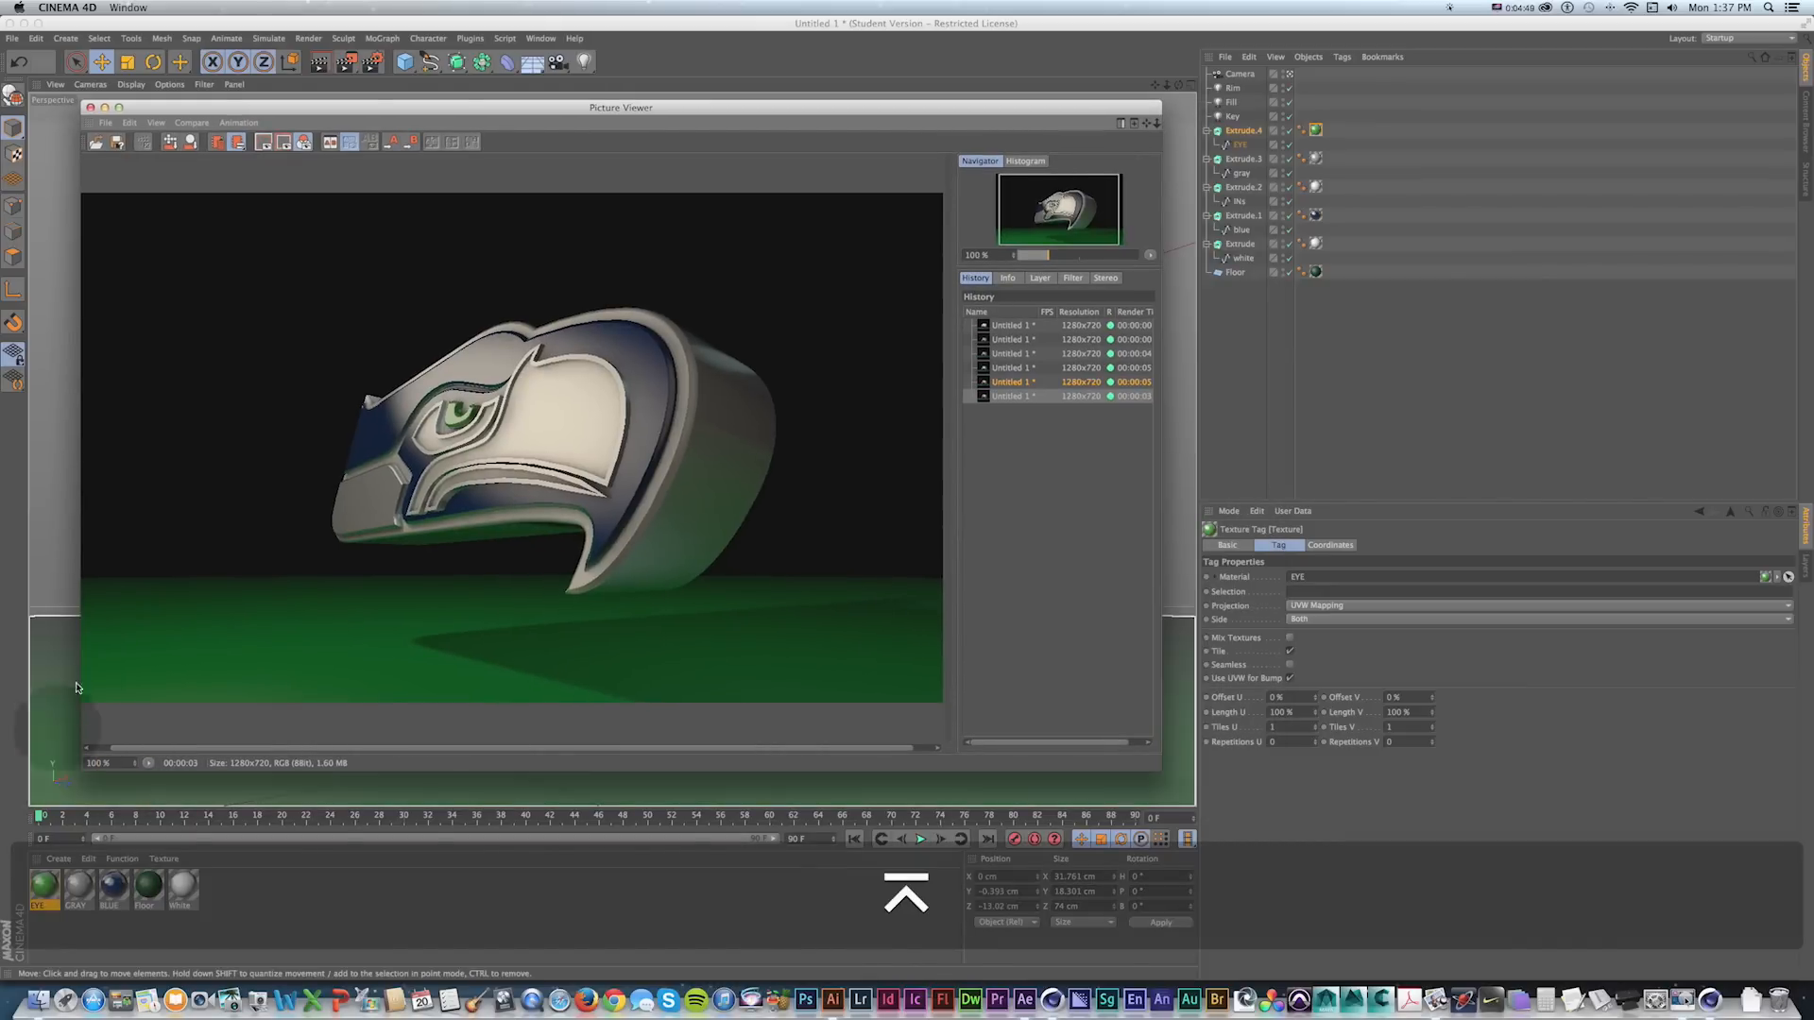
drag(623, 106, 769, 150)
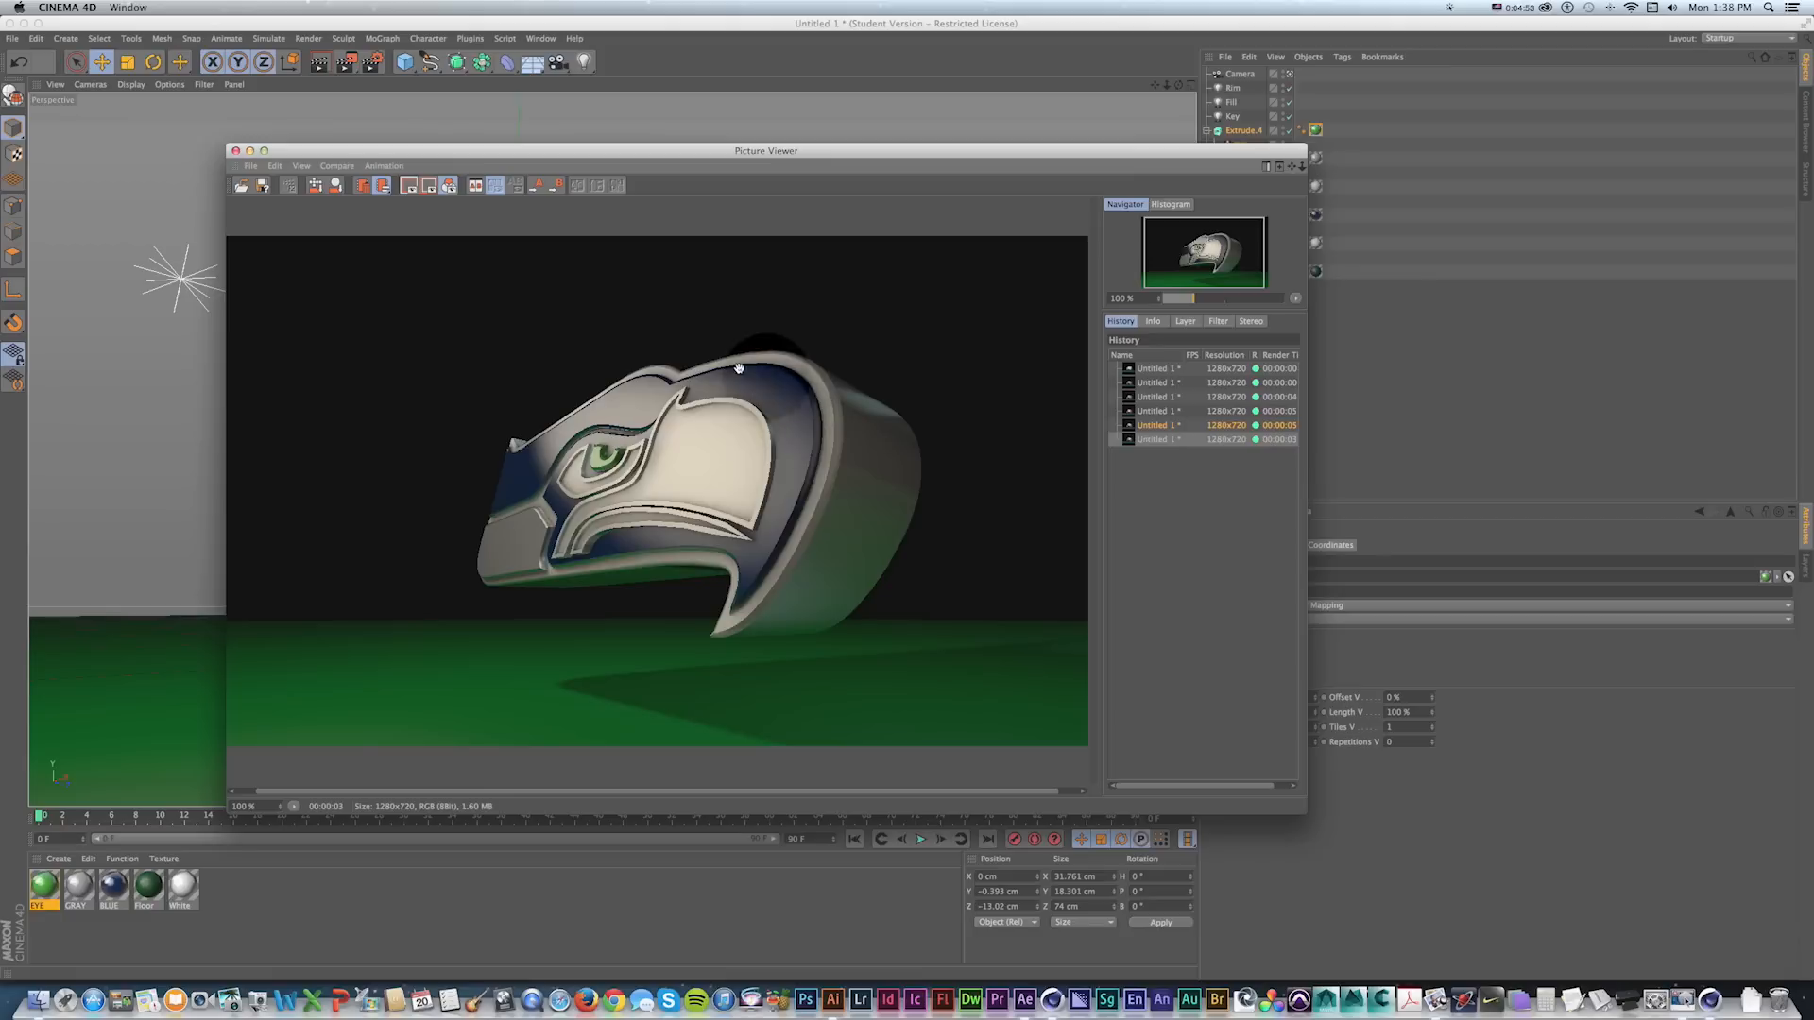
click(236, 150)
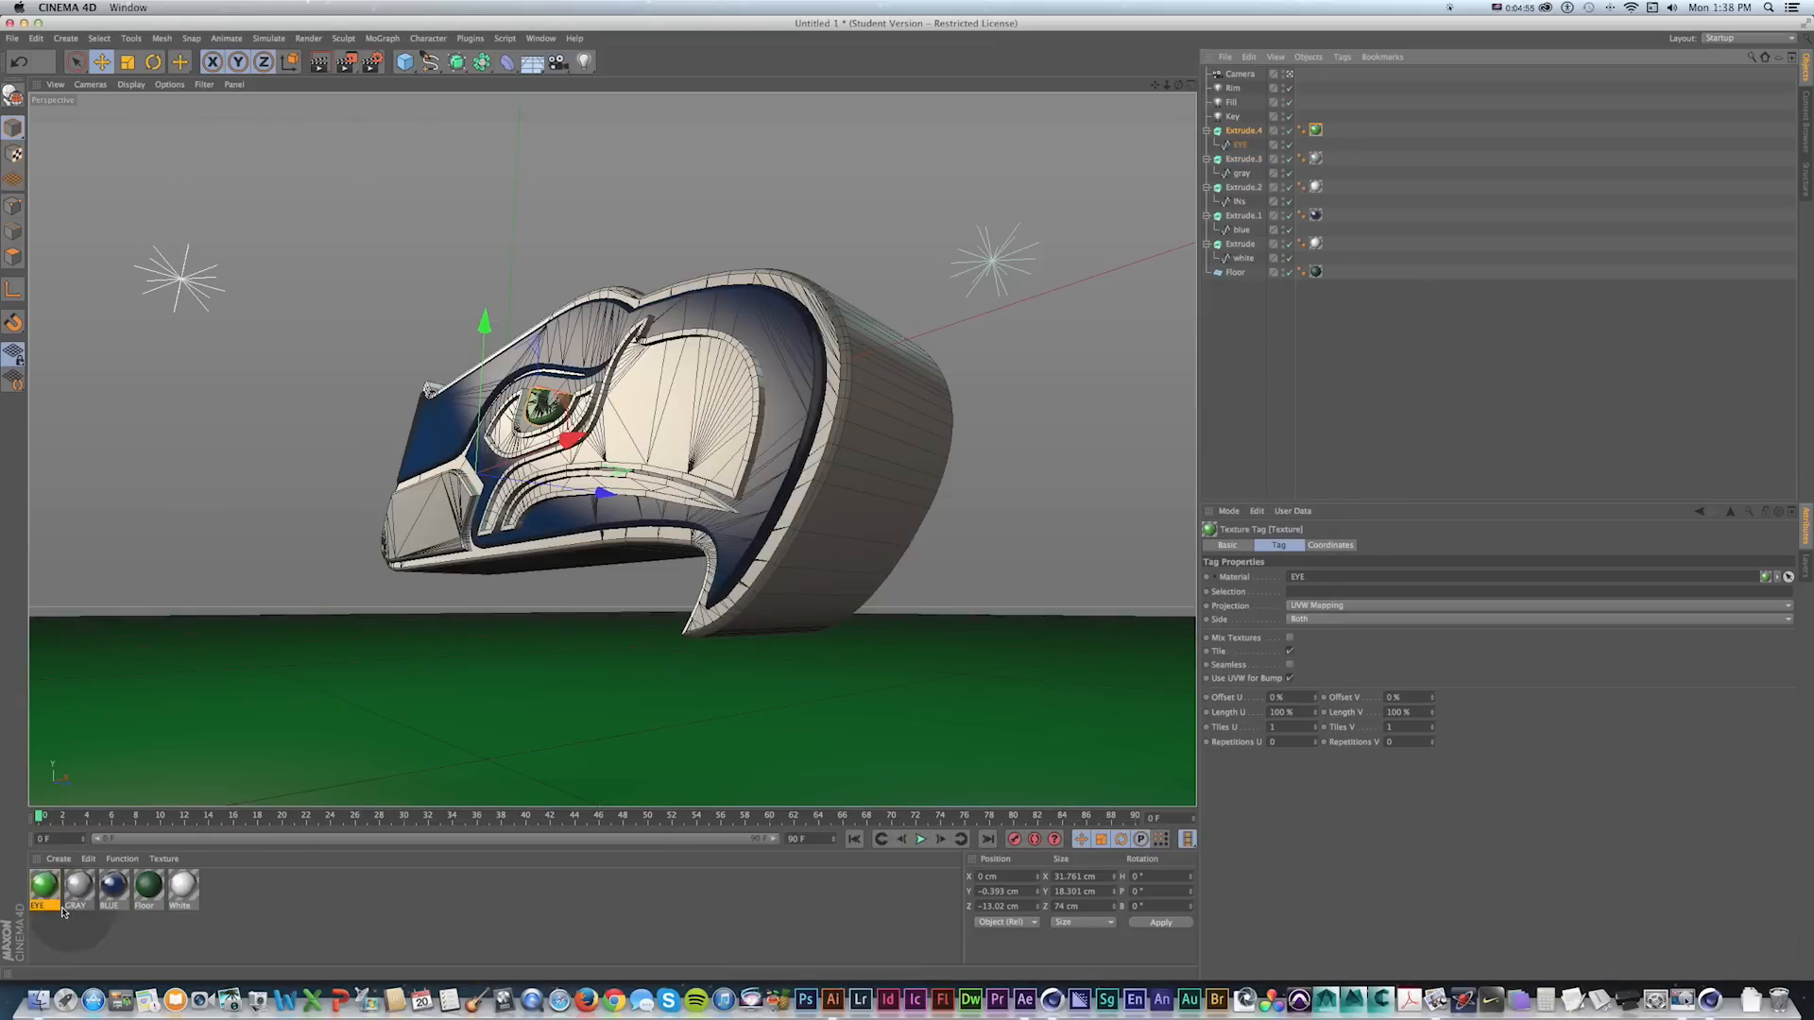
Enable luminance on the EYE material and set the luminance color to RGB 77, 189, 54.
double_click(44, 885)
drag(321, 98, 862, 377)
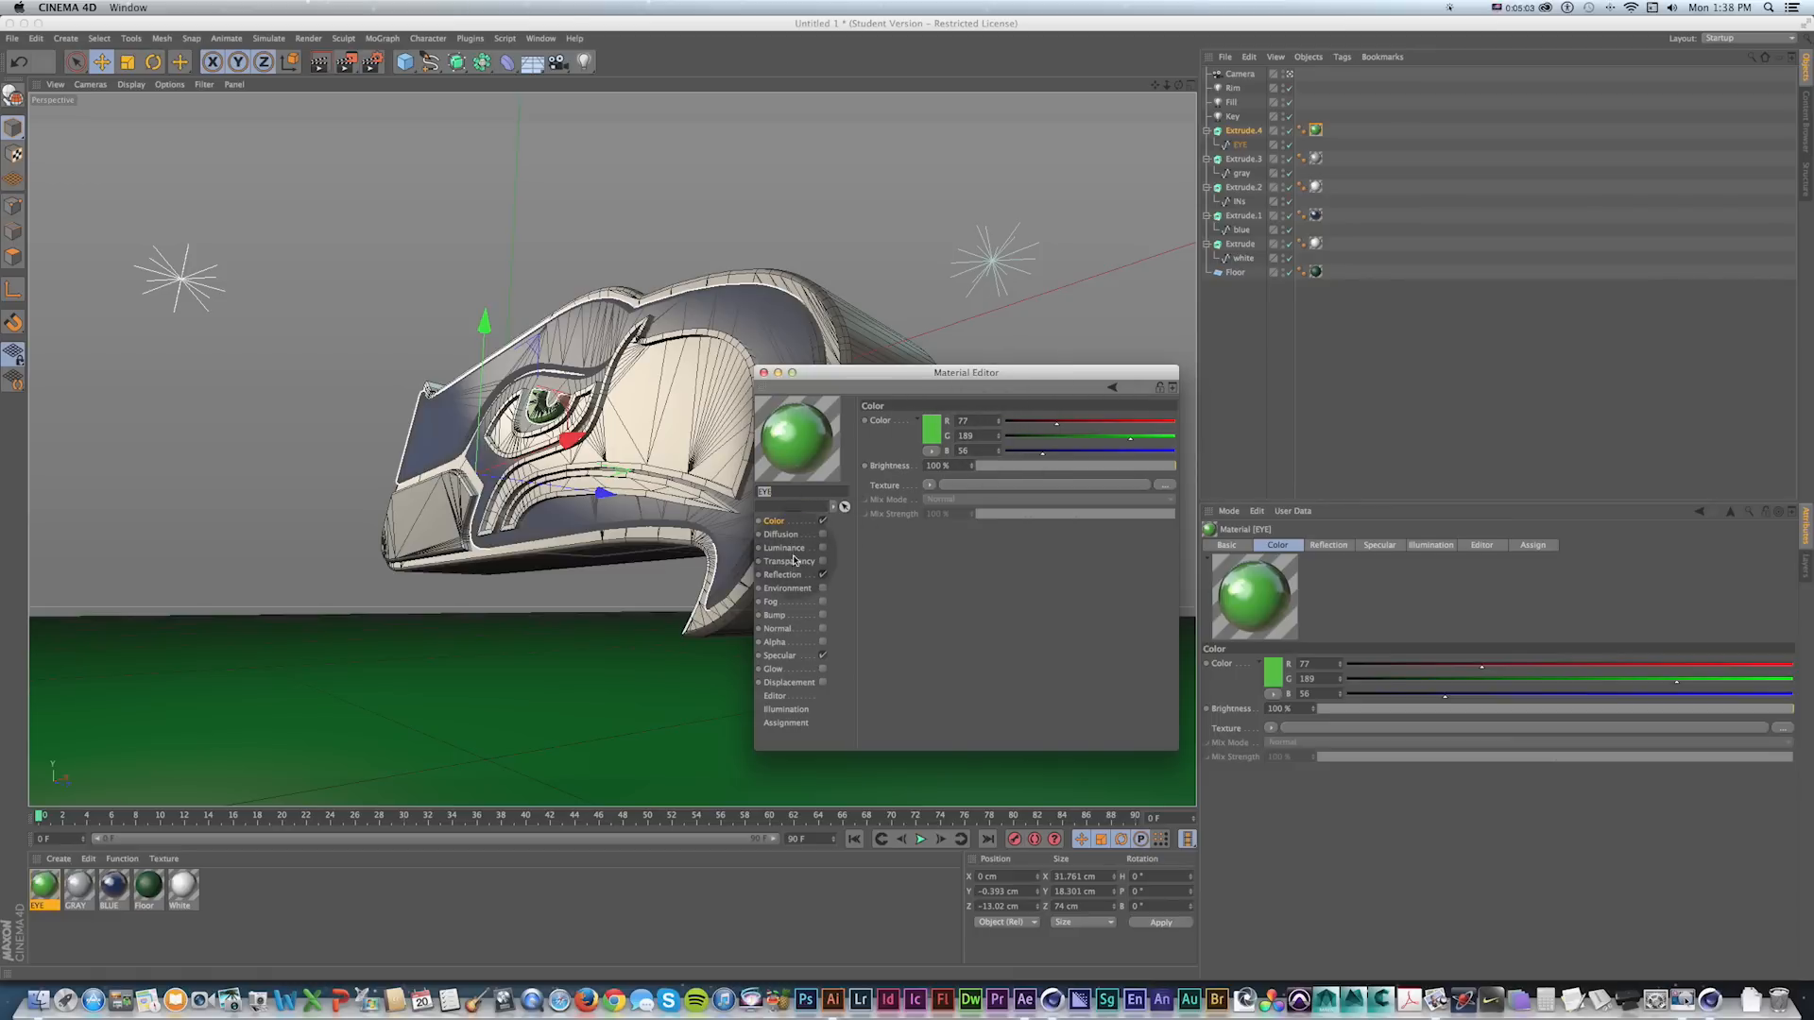
click(820, 547)
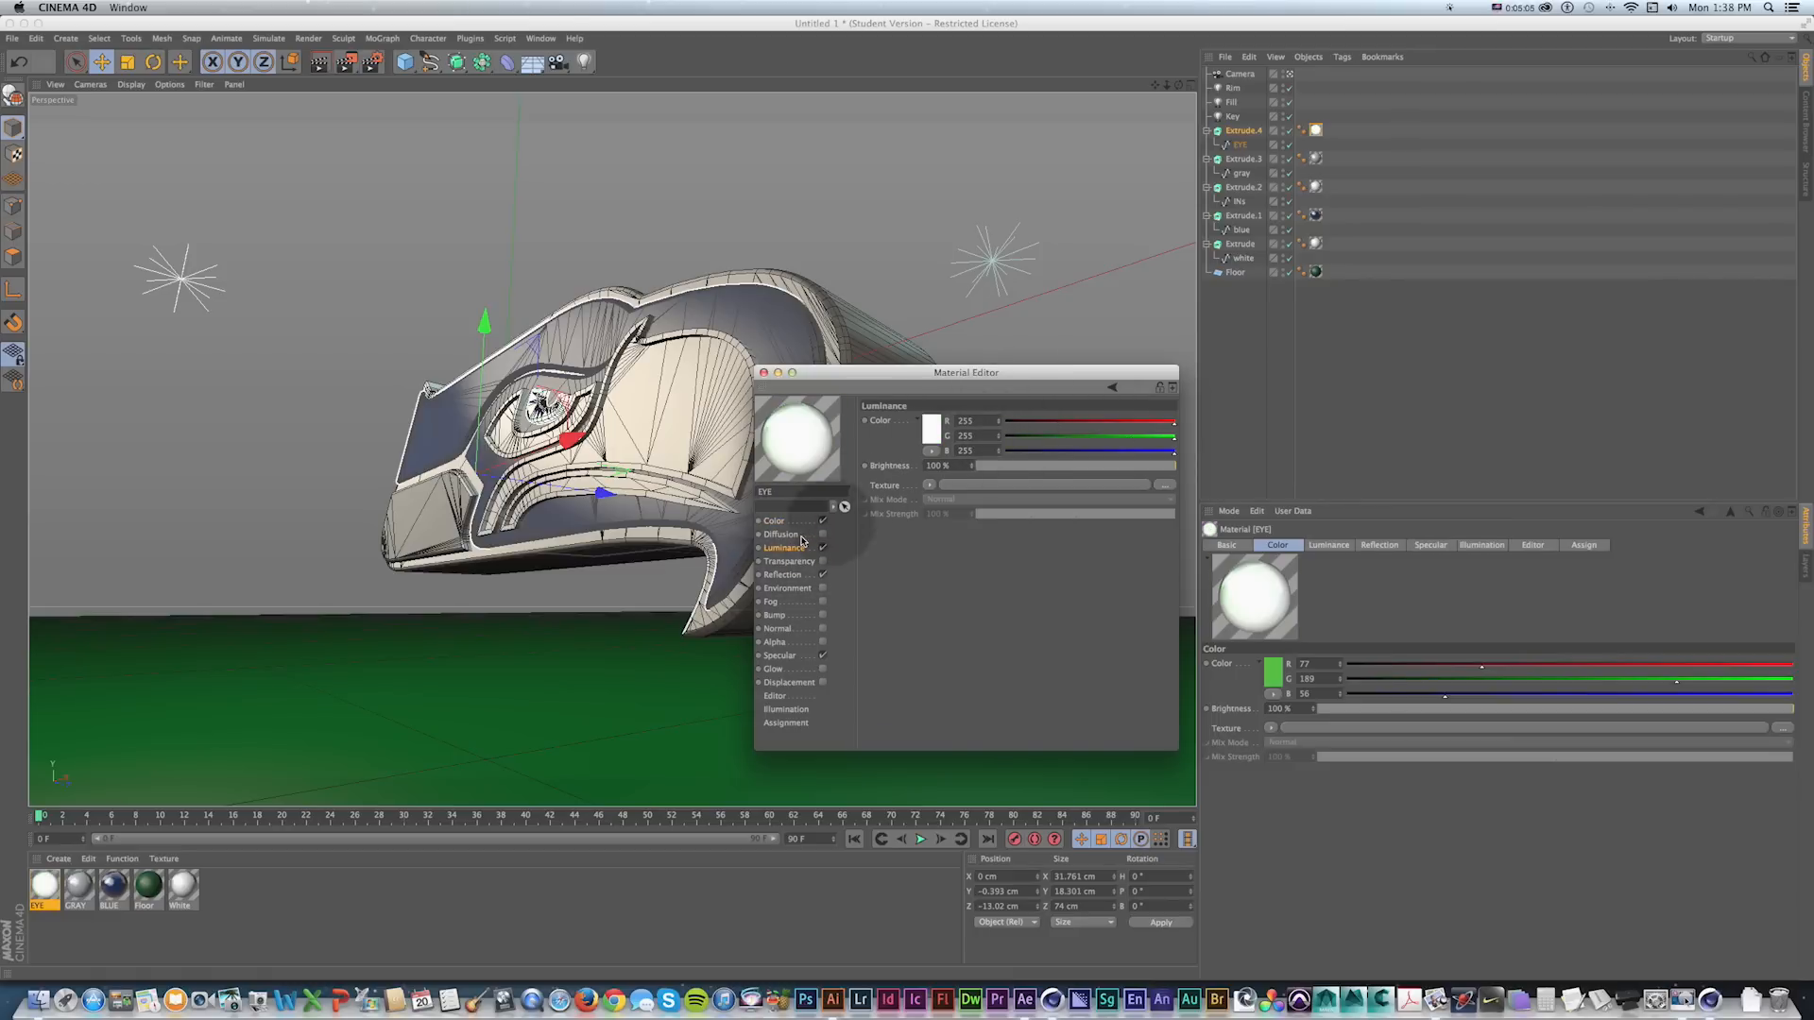
click(795, 524)
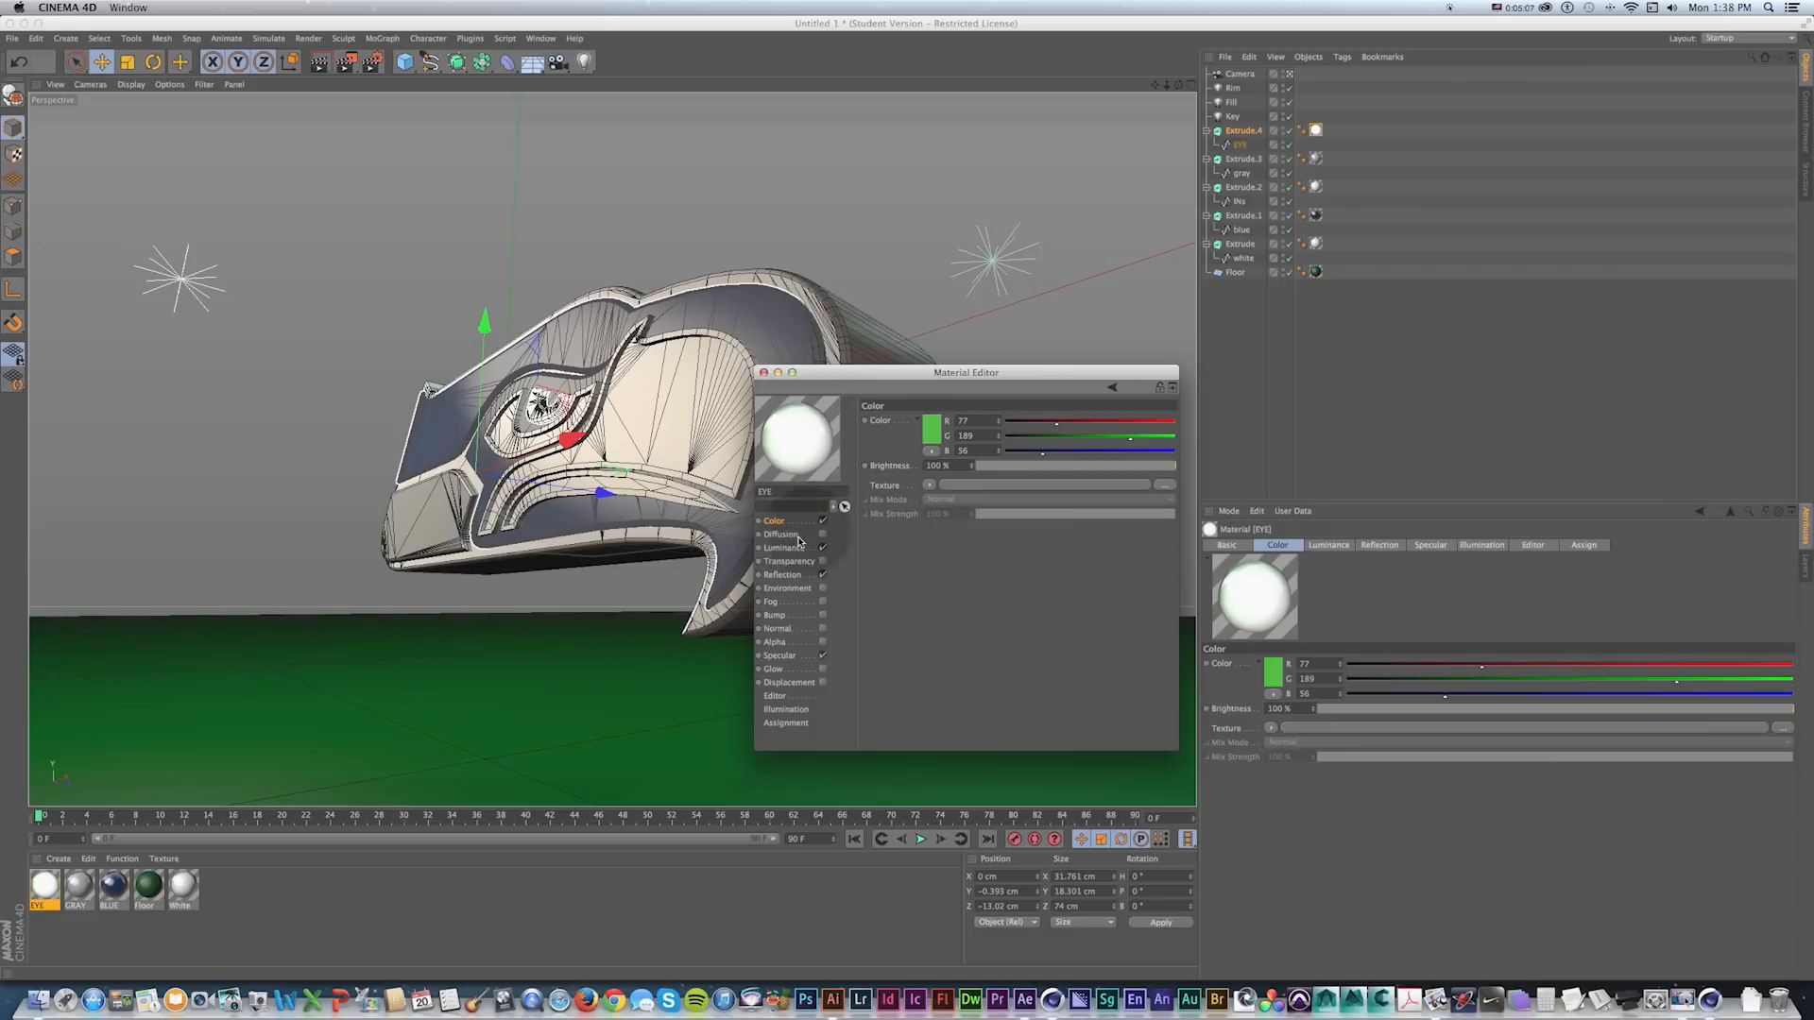
double_click(973, 420)
text(77)
key(Tab)
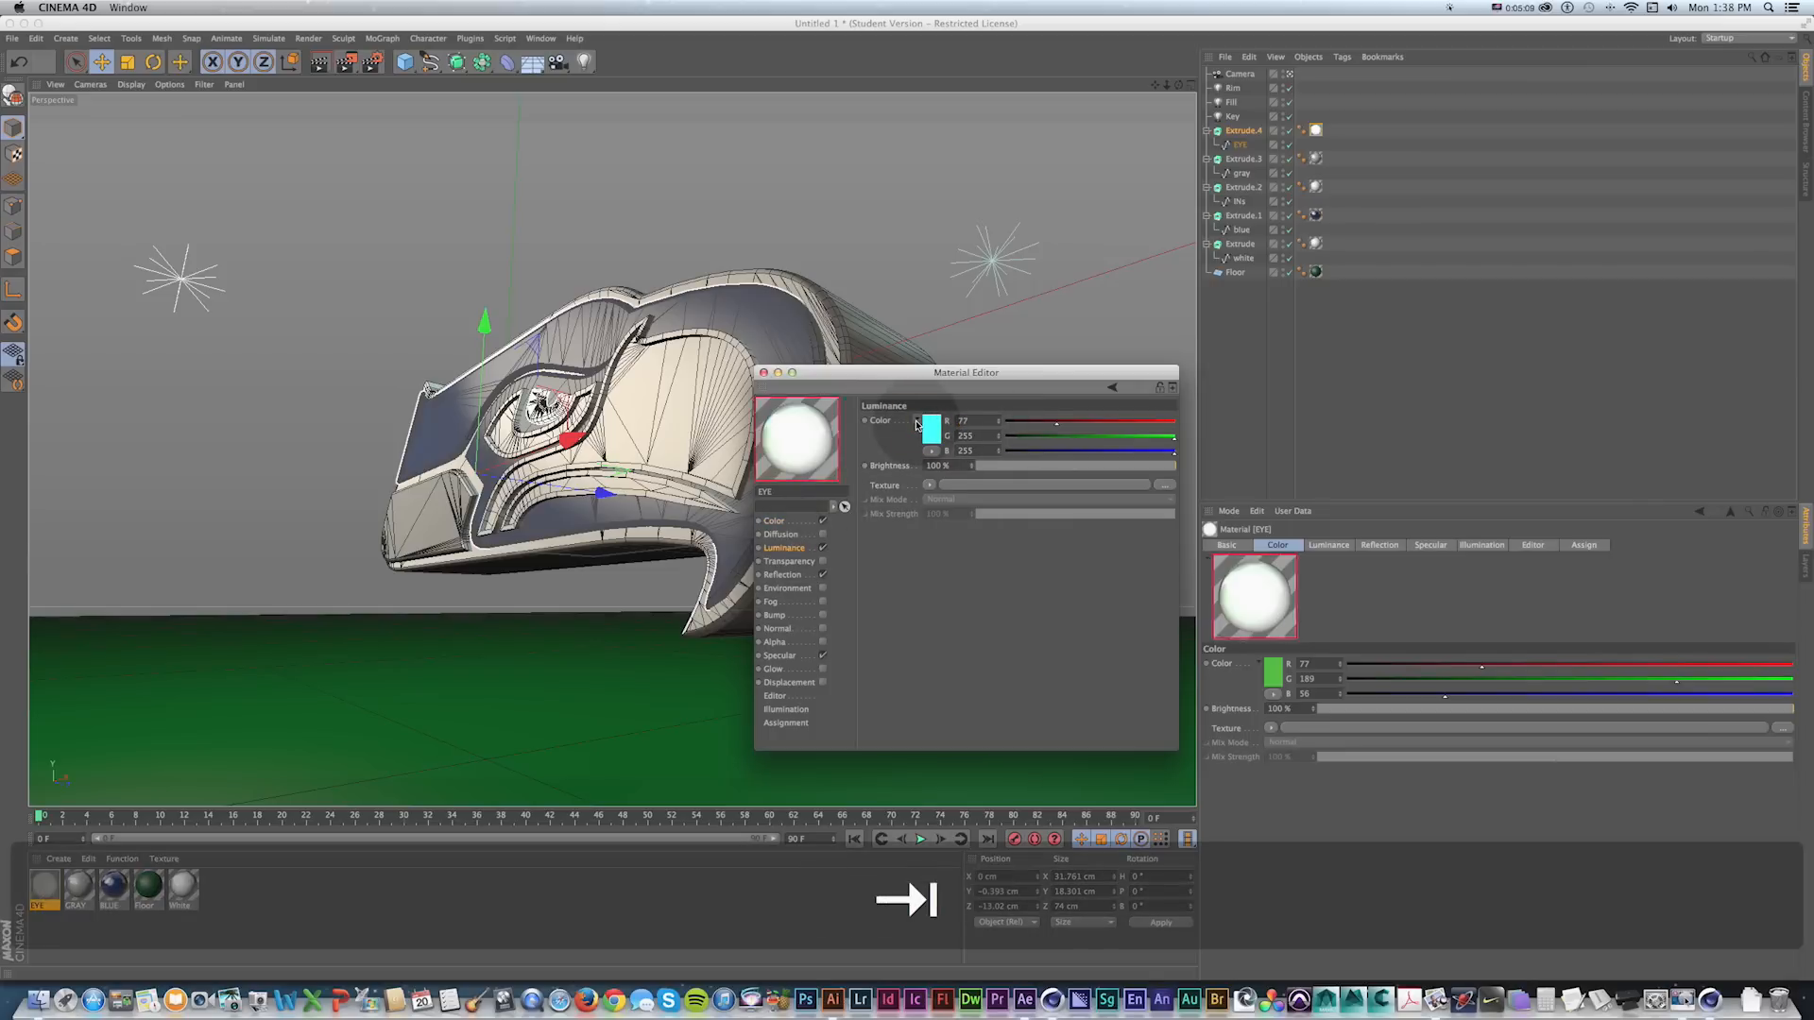
text(189)
key(Tab)
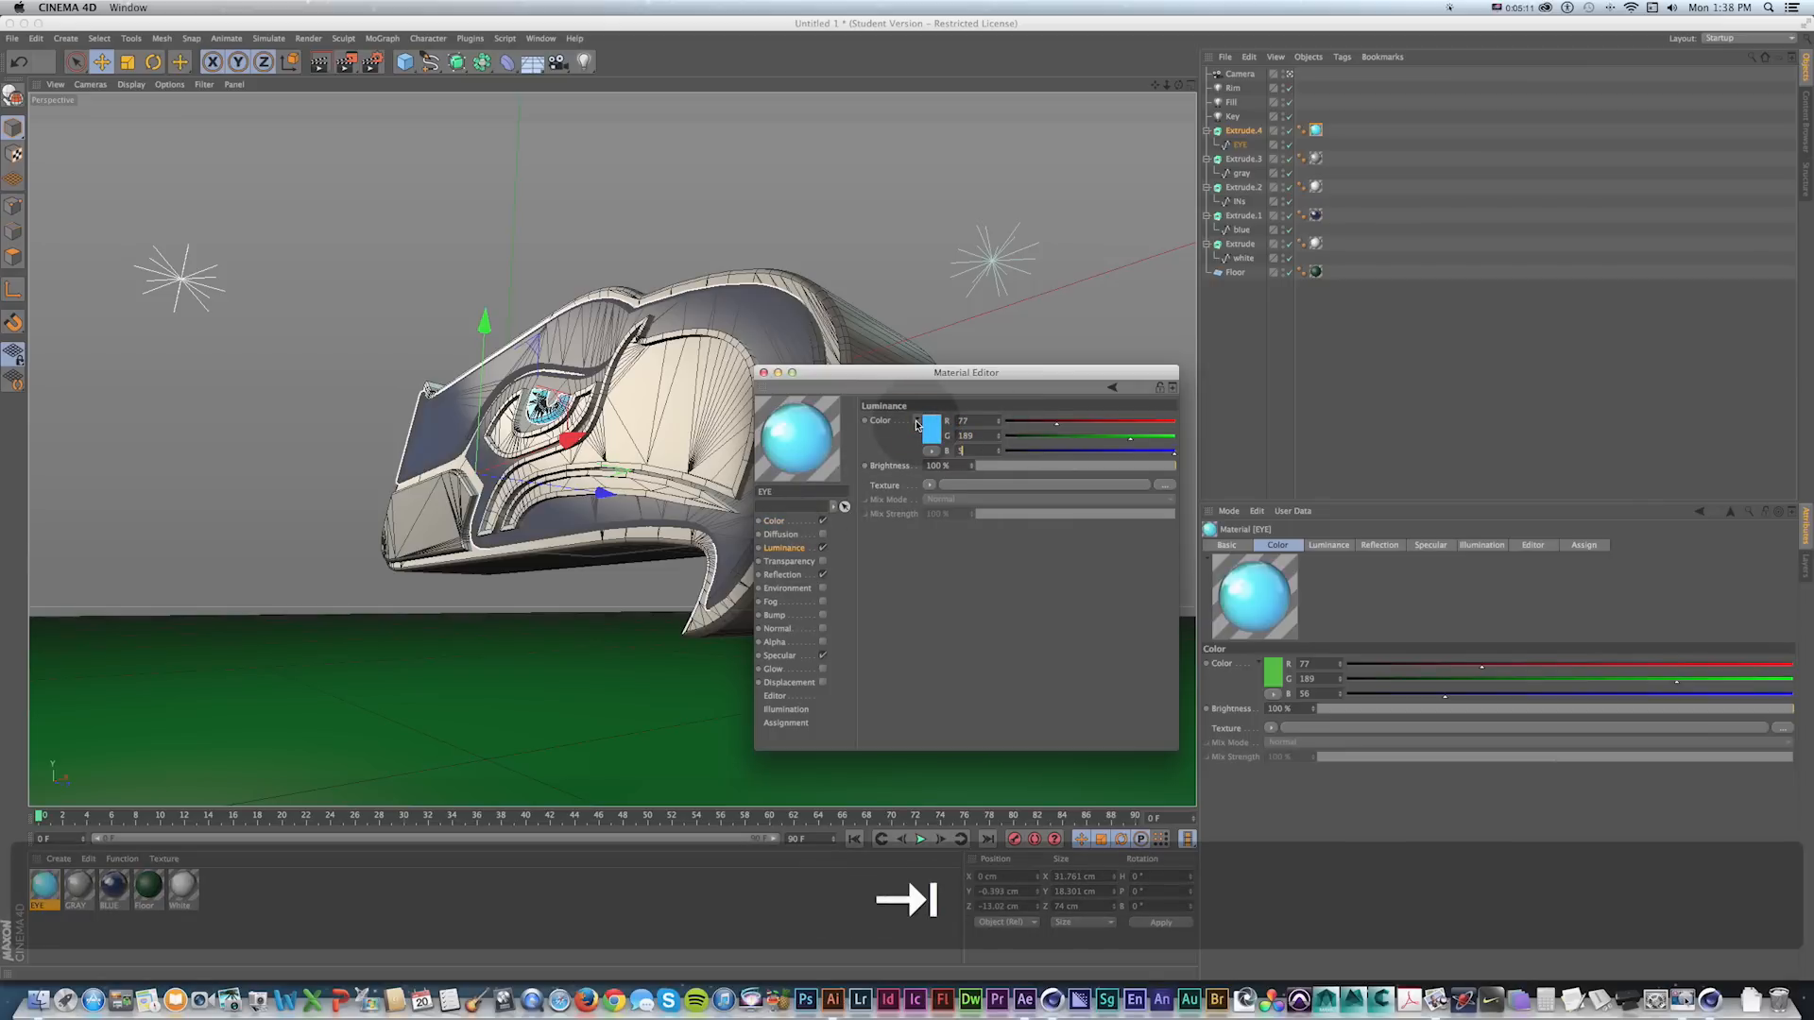
text(54)
key(Tab)
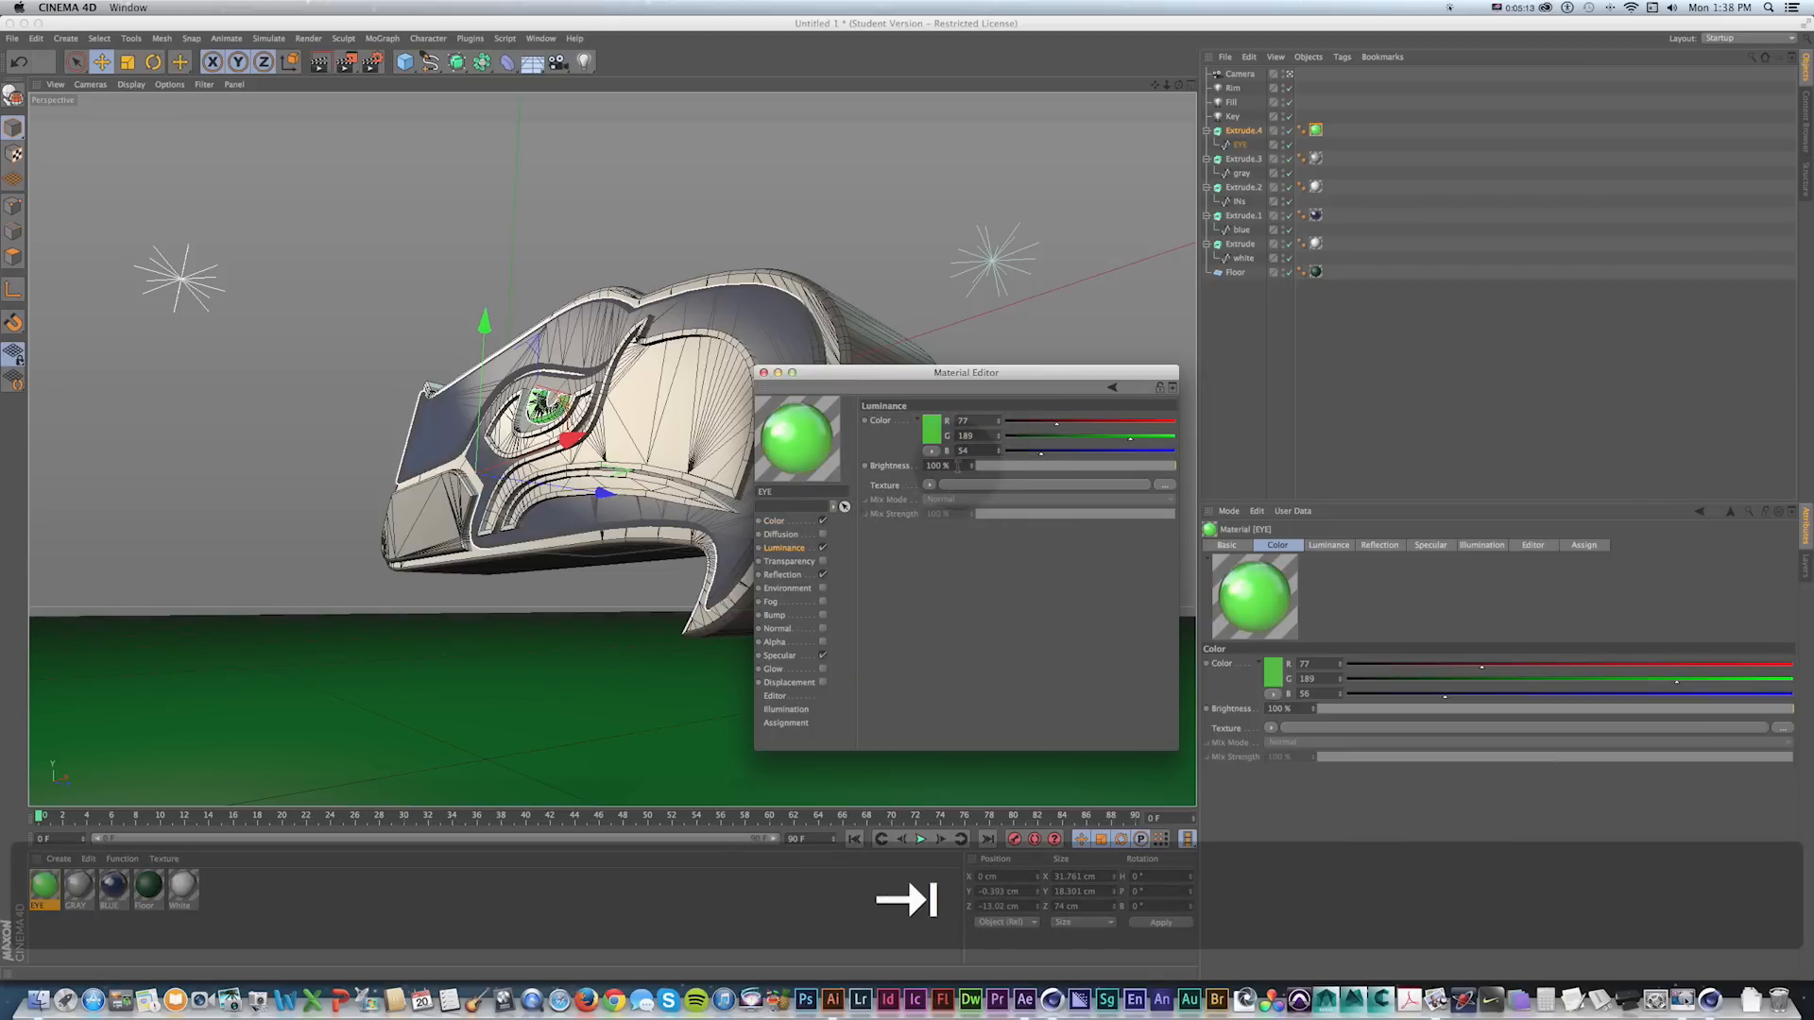
Set the EYE material's luminance brightness to 214 % and close its editor.
drag(973, 468, 973, 467)
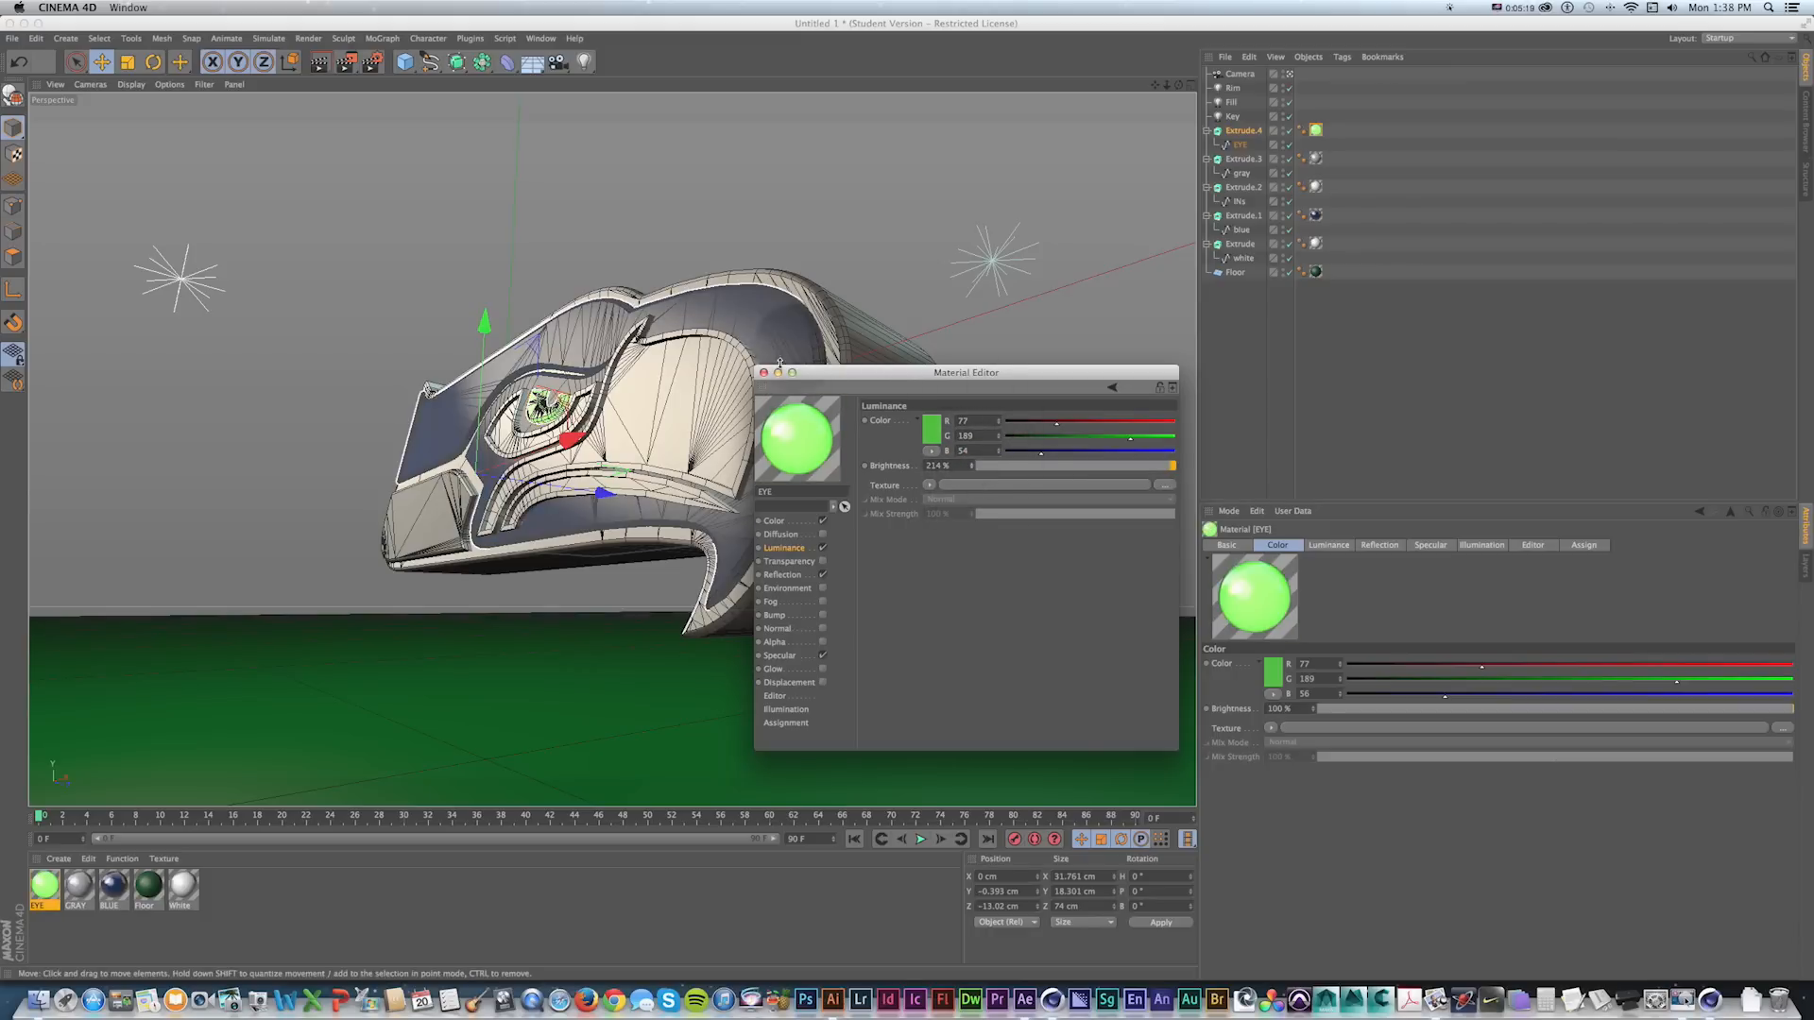
drag(850, 373, 791, 321)
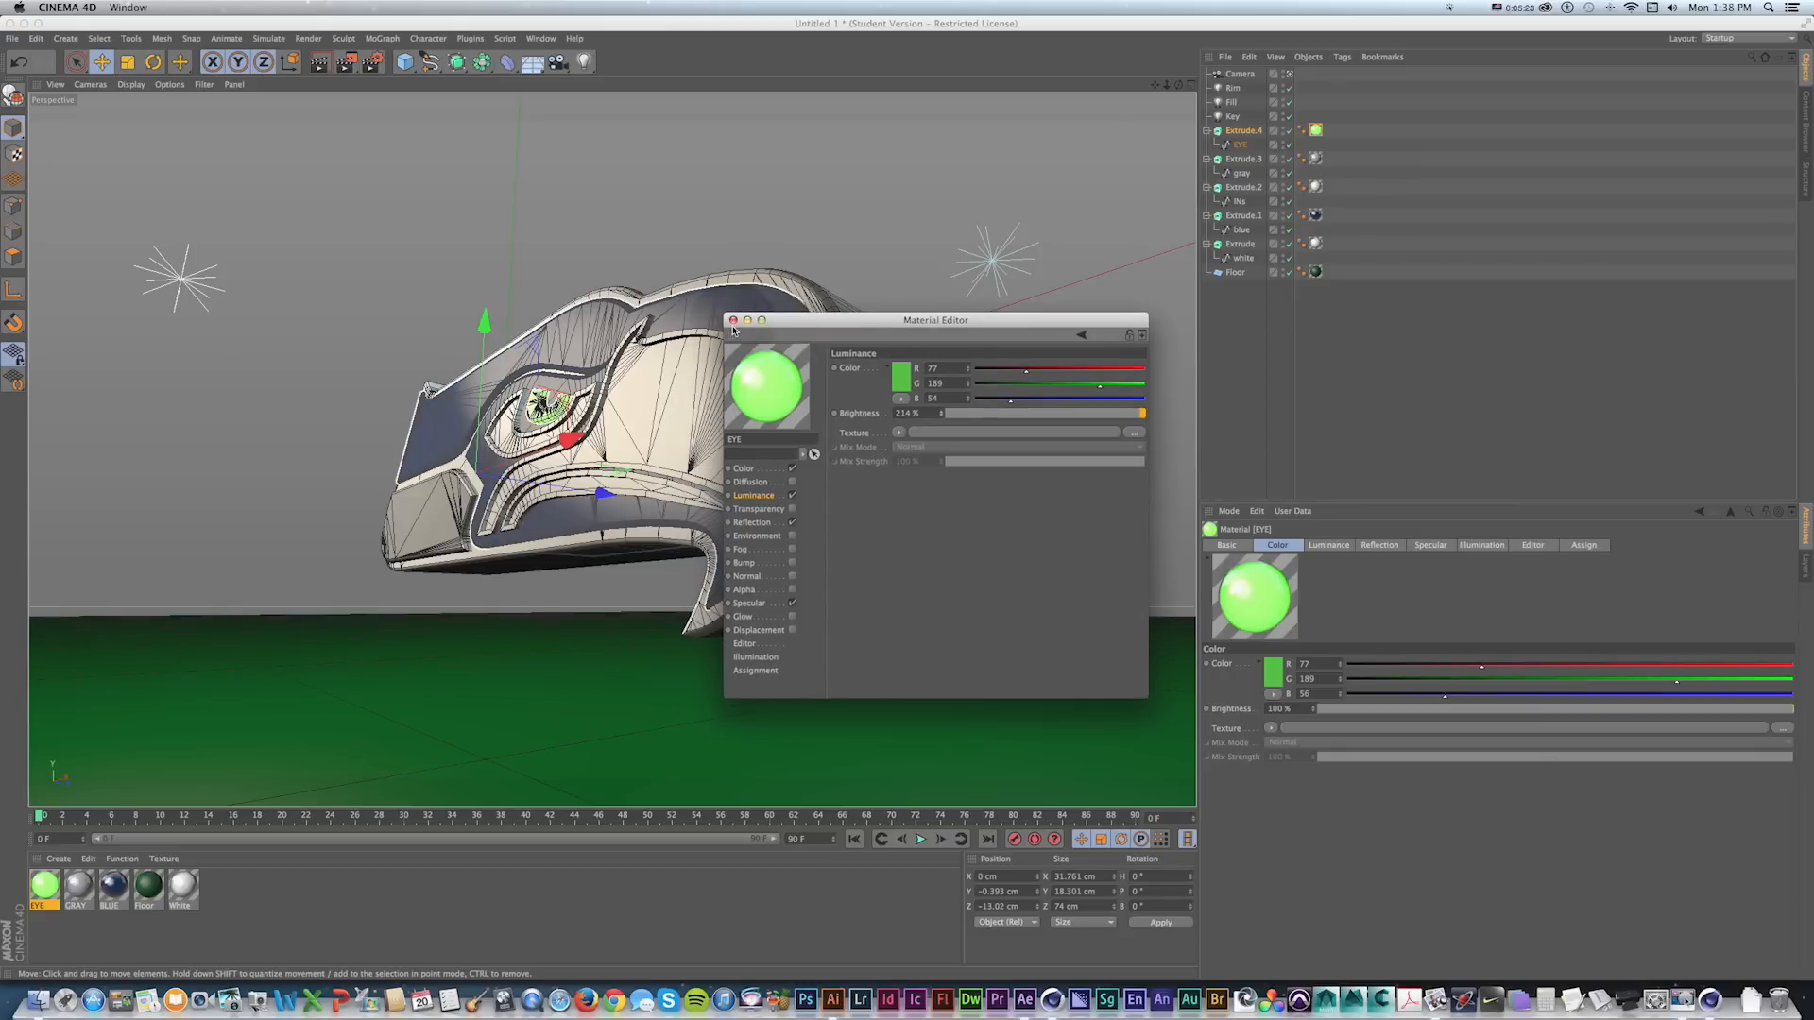
click(733, 321)
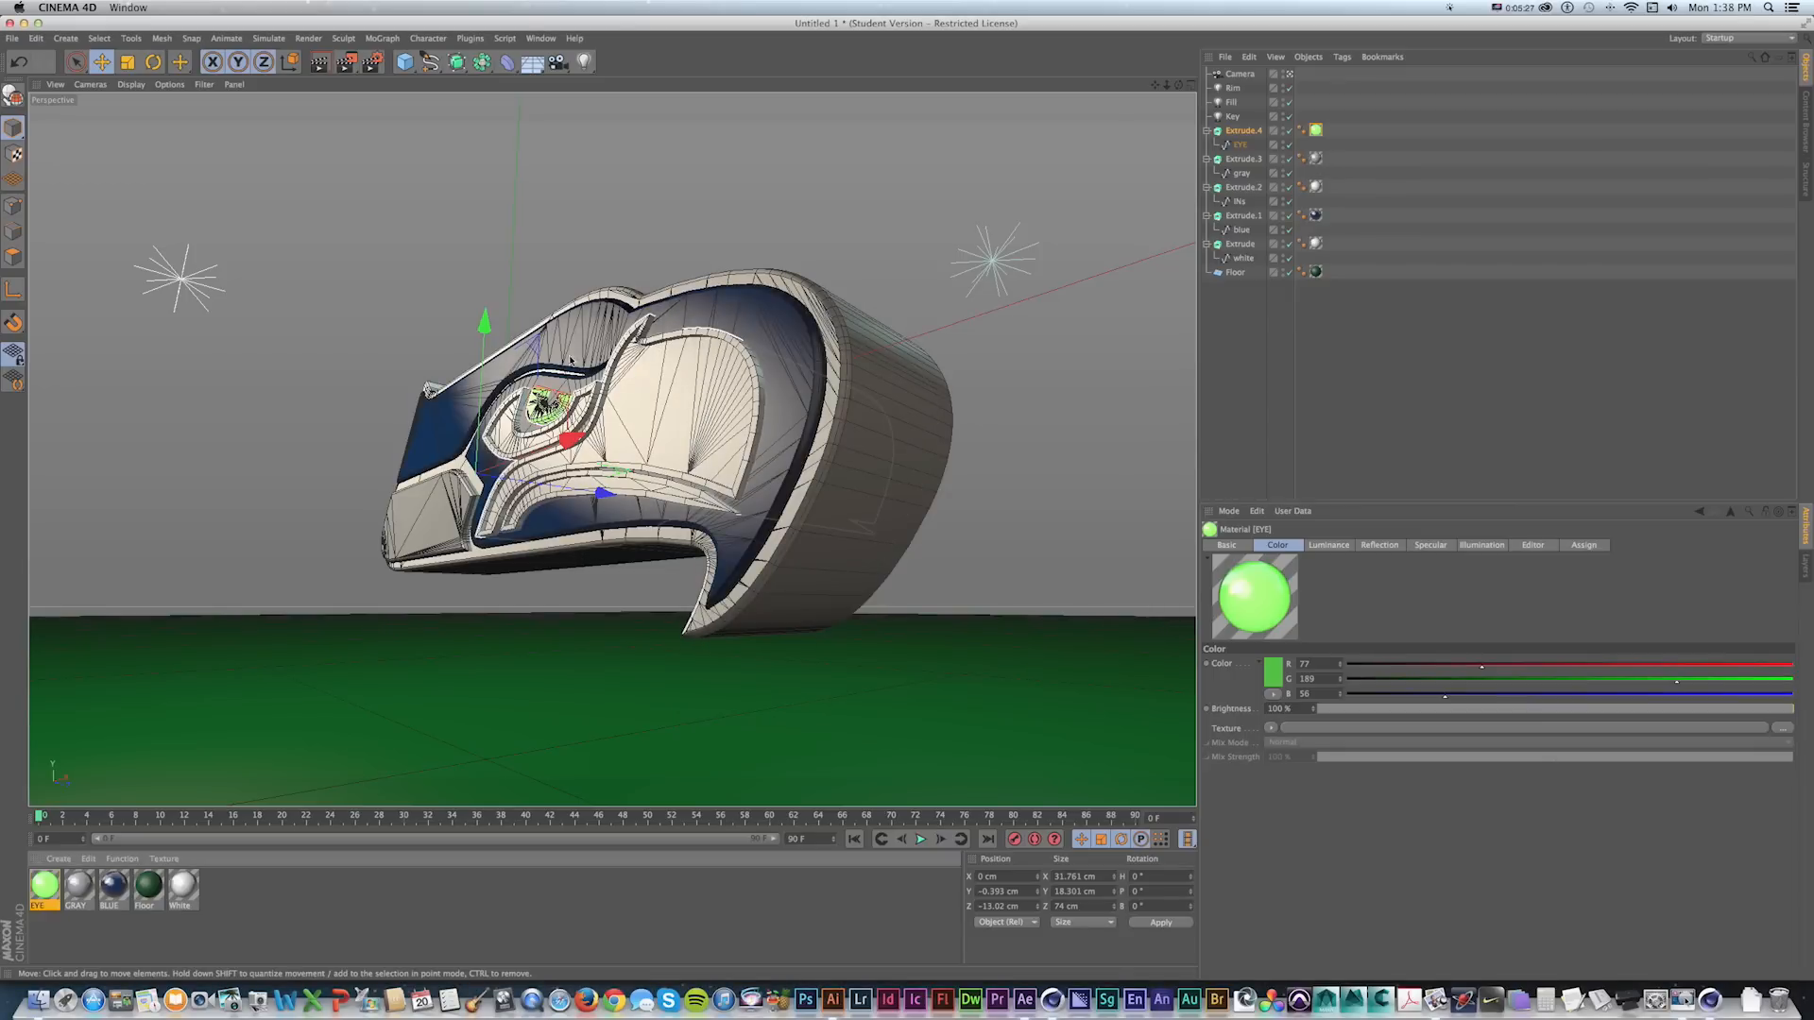
Start an interactive render region and shrink it to frame the area around the eye.
key(alt+r)
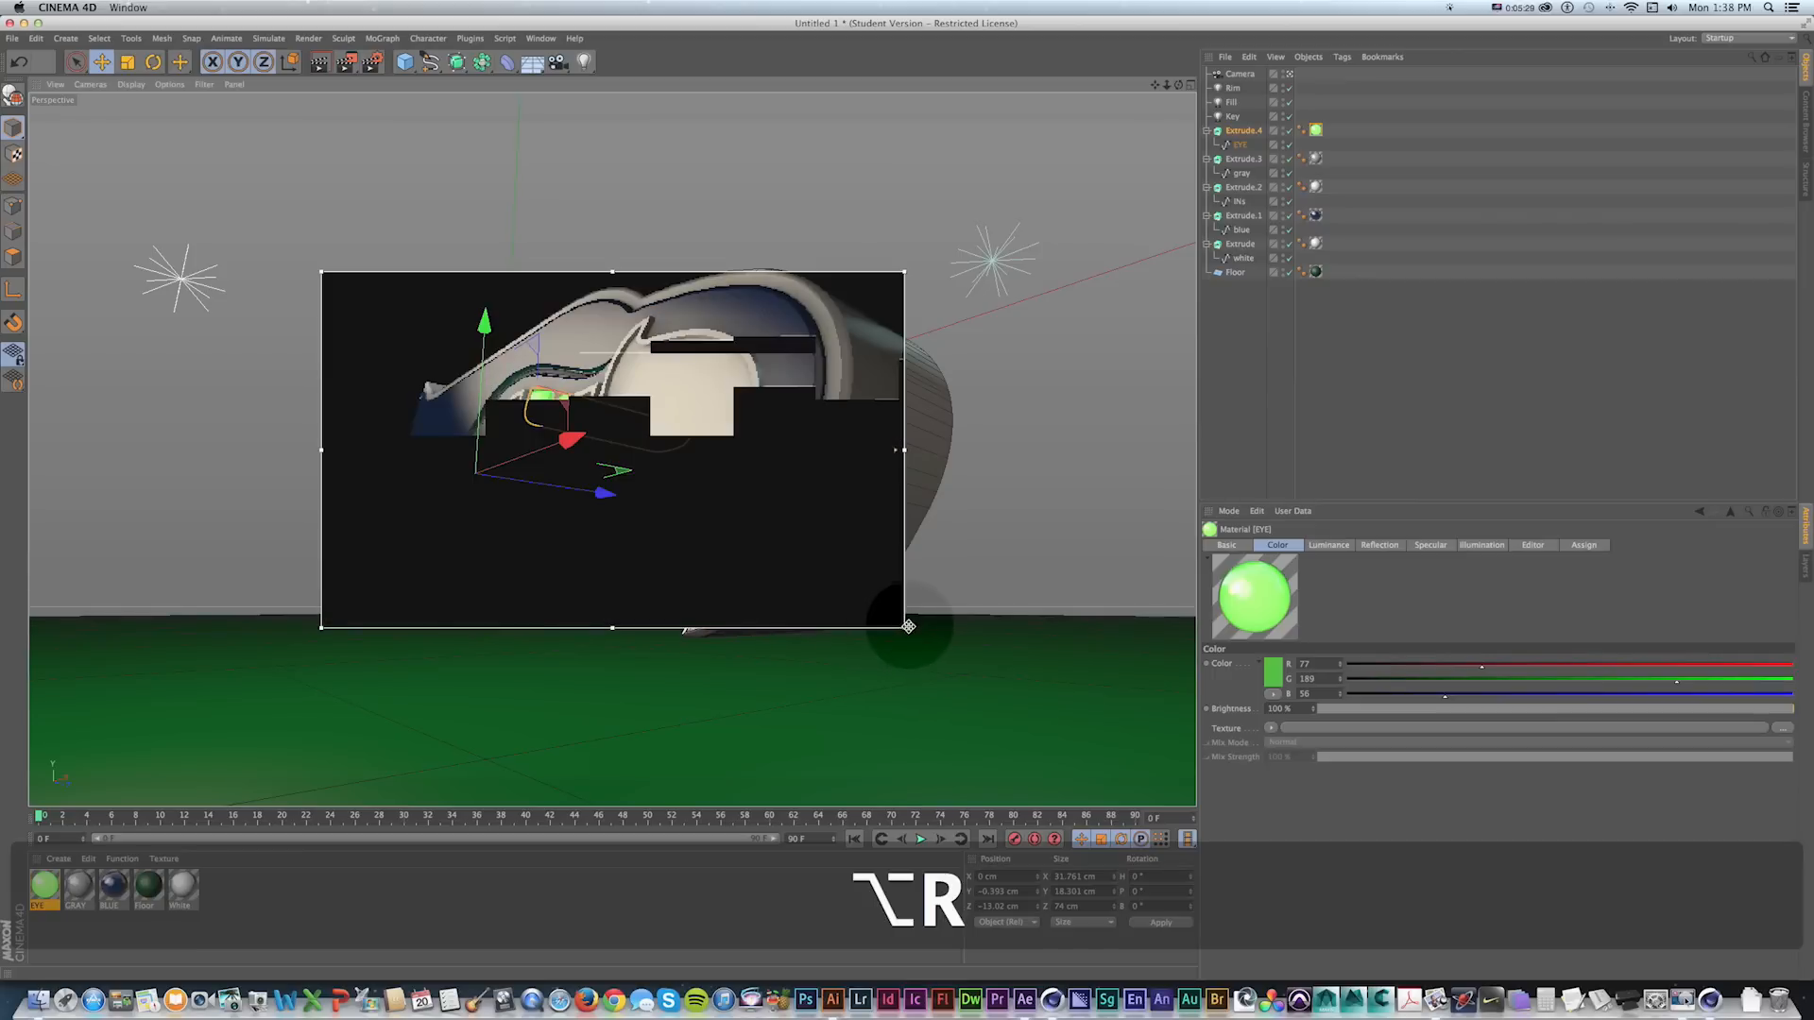
drag(908, 626, 630, 543)
drag(323, 268, 444, 299)
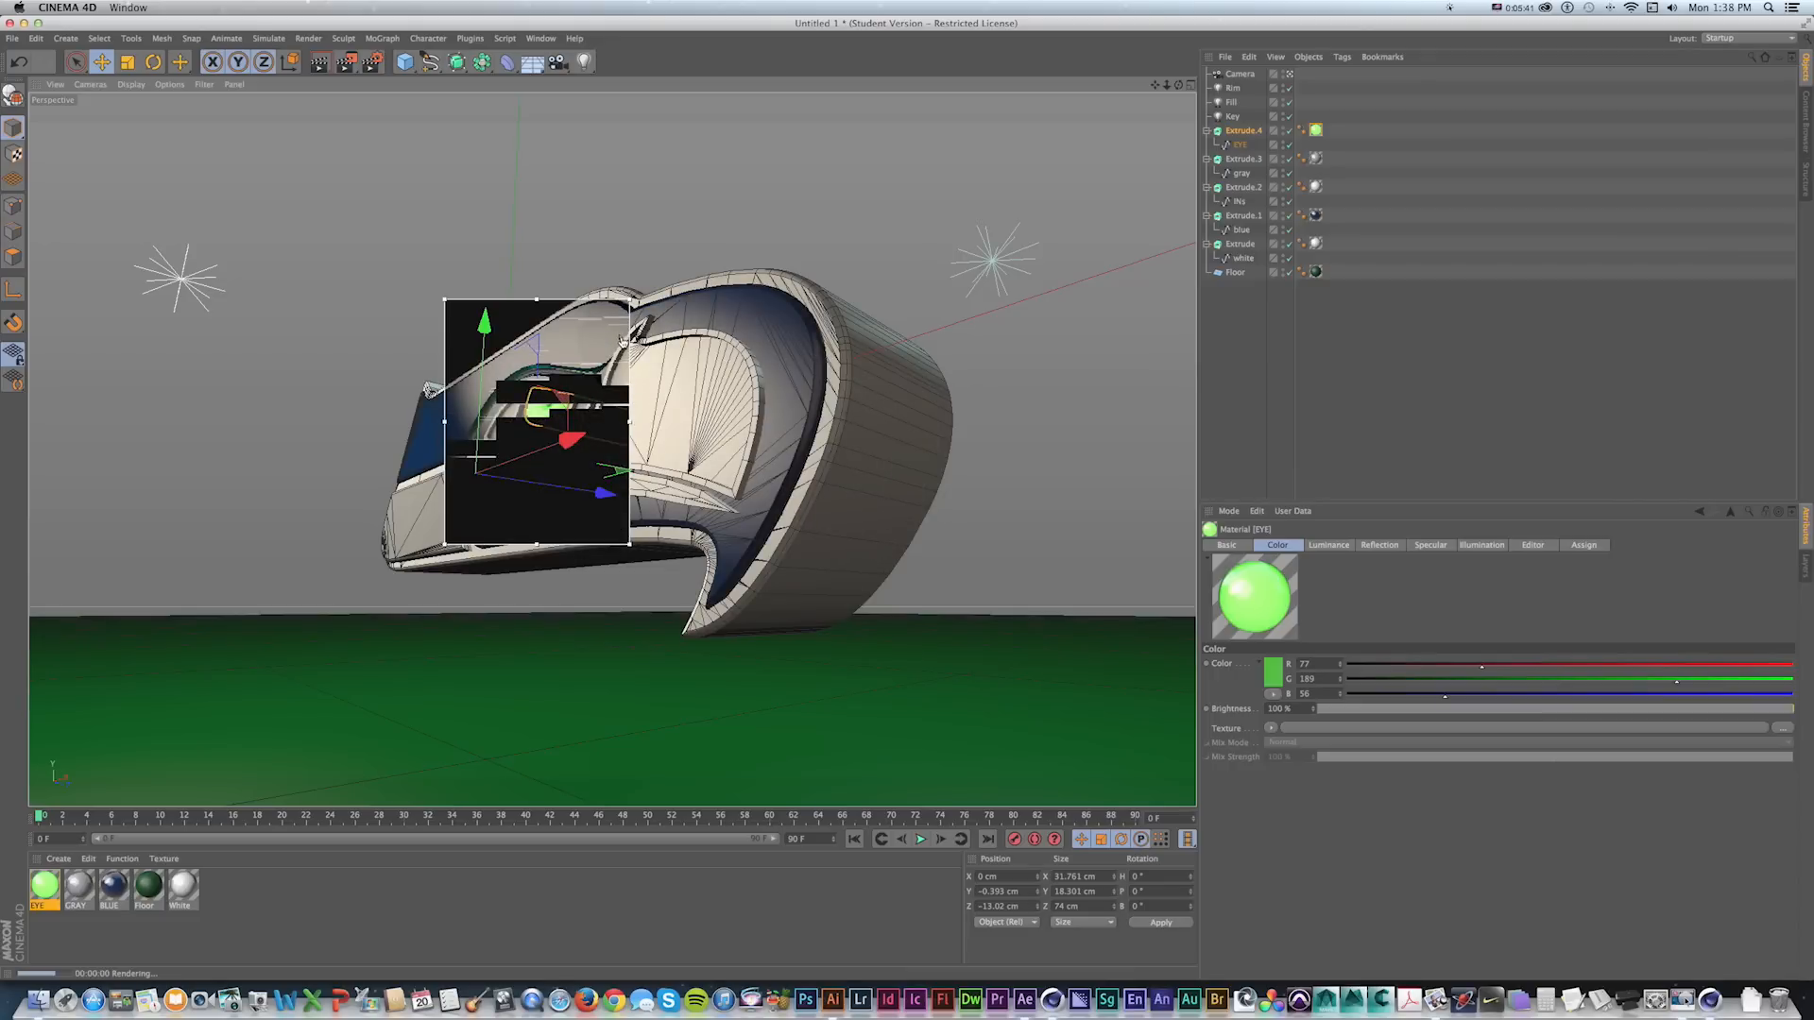
mouse_move(1, 1018)
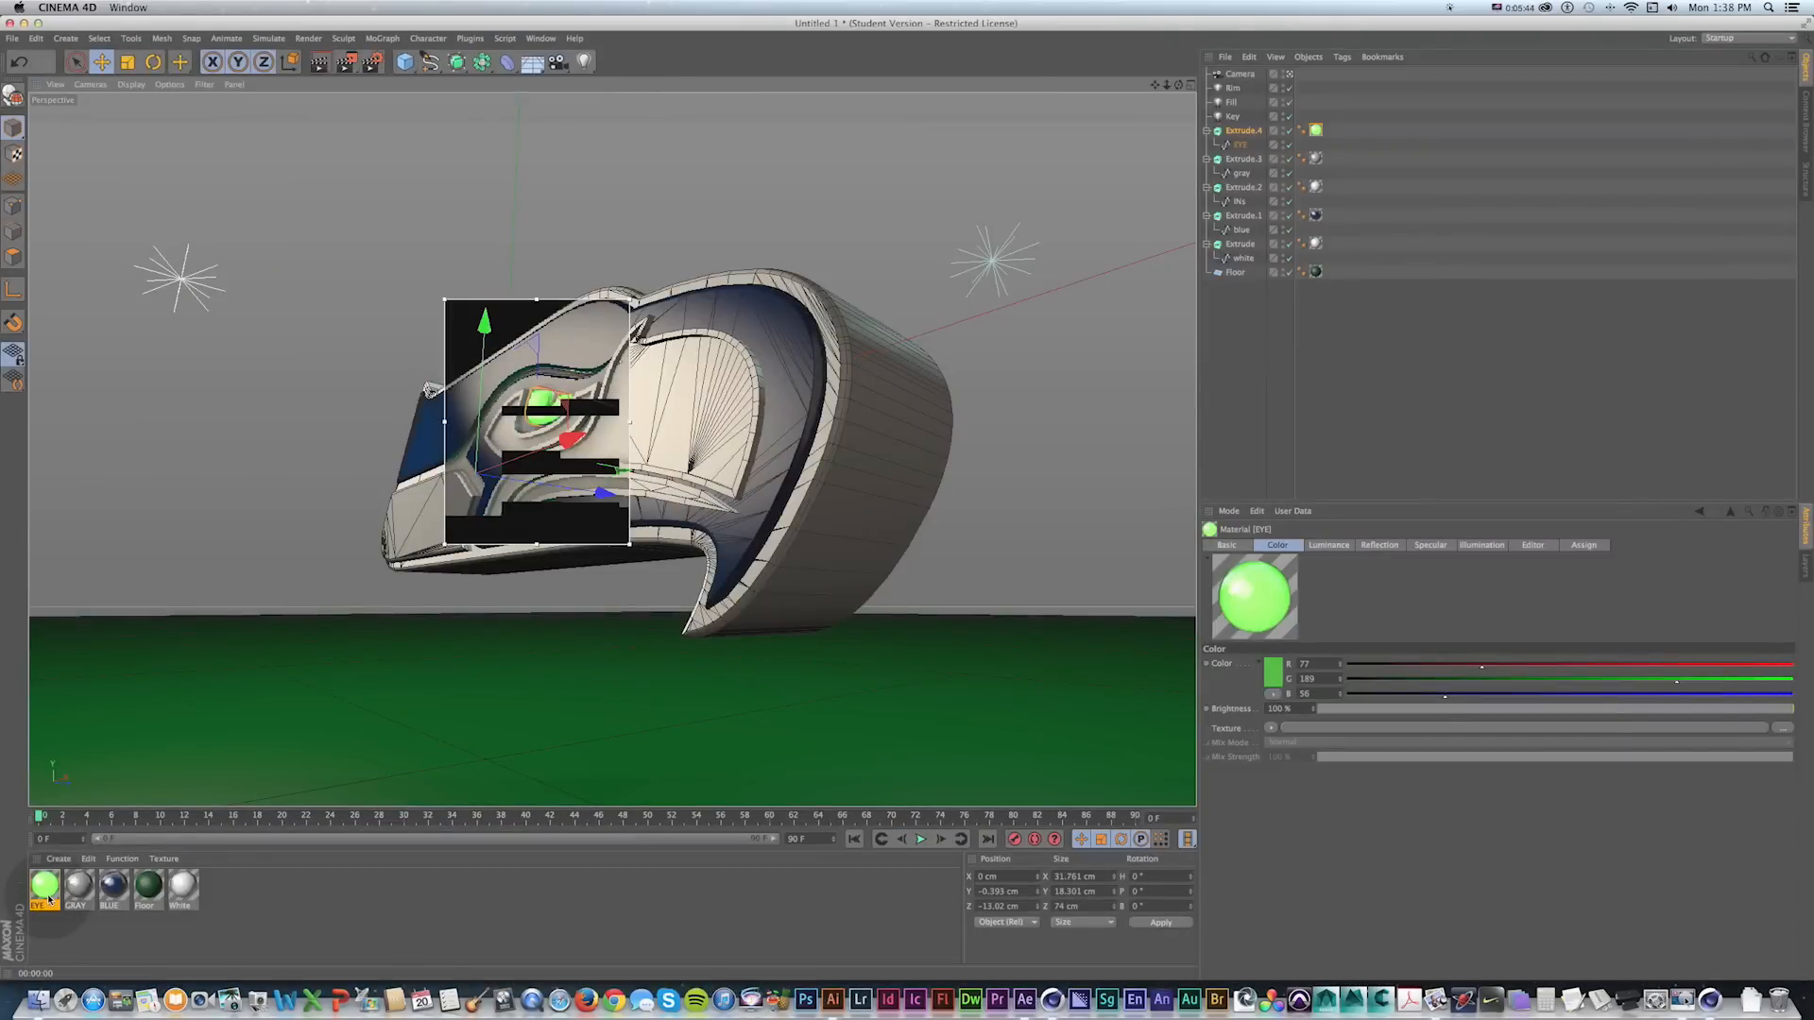
Reduce the EYE material's luminance brightness to 162 % and its color brightness to 65 %.
double_click(44, 886)
drag(330, 98, 990, 289)
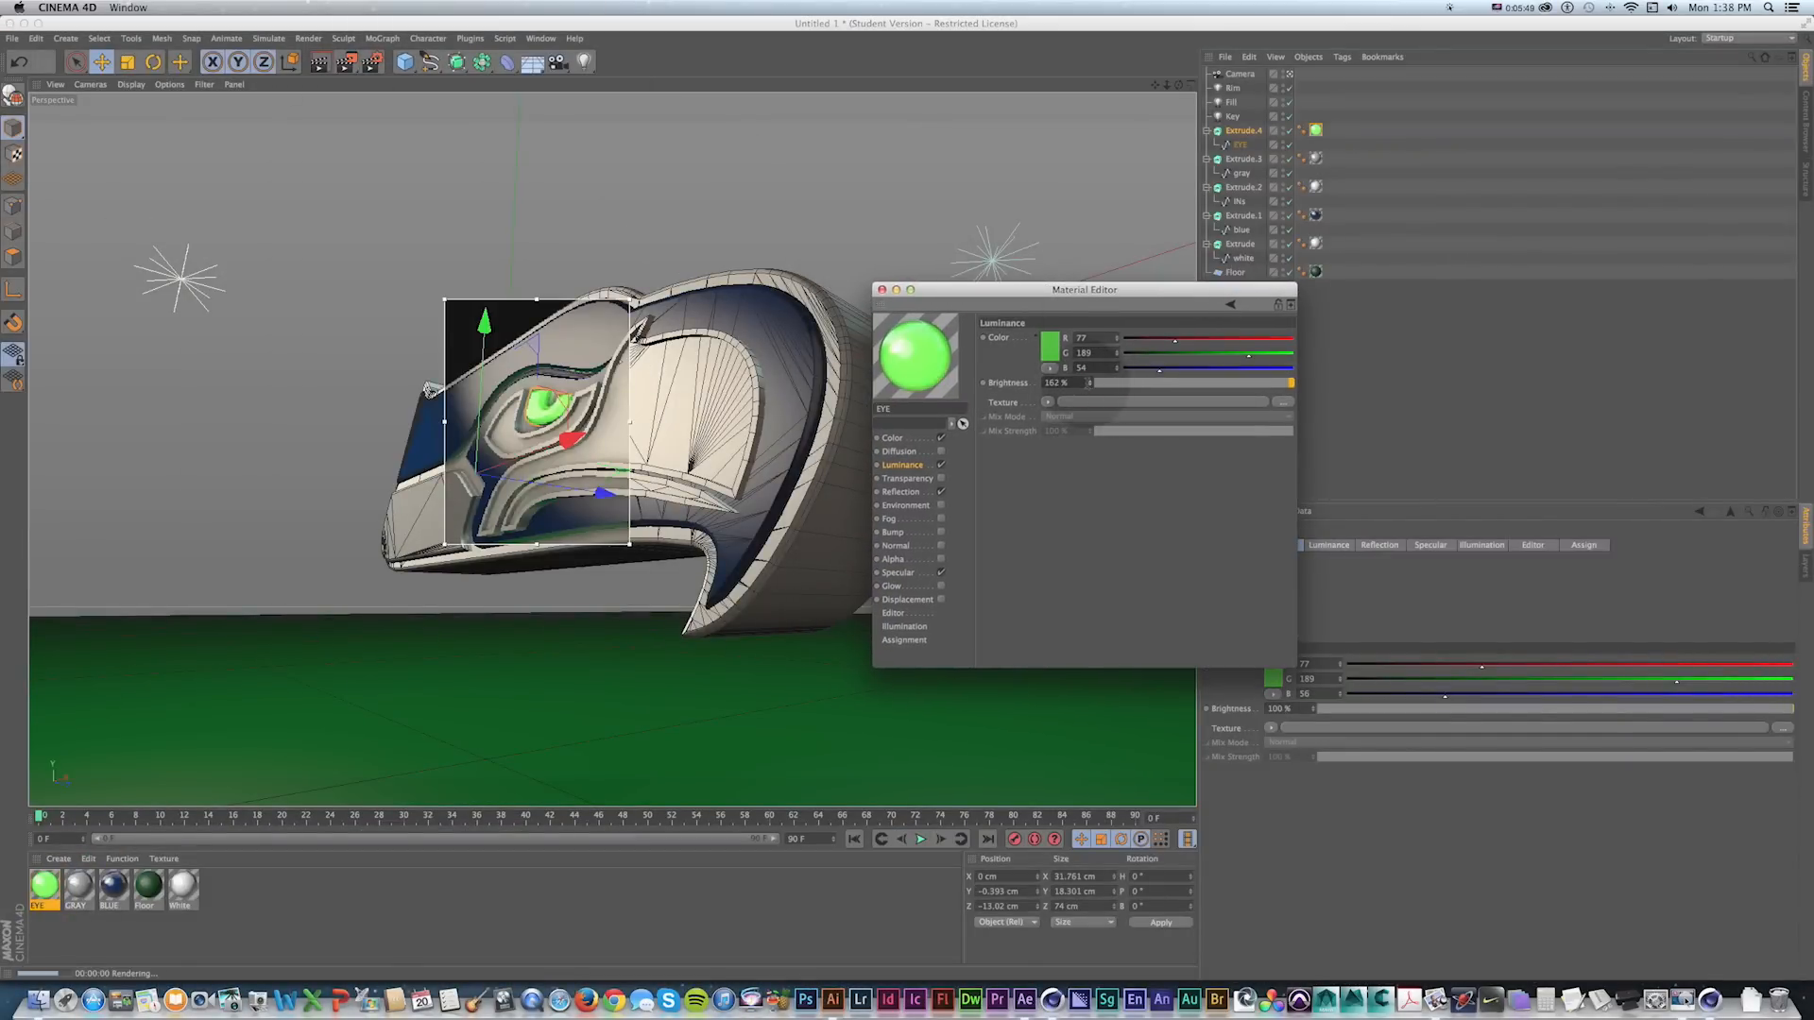
click(892, 437)
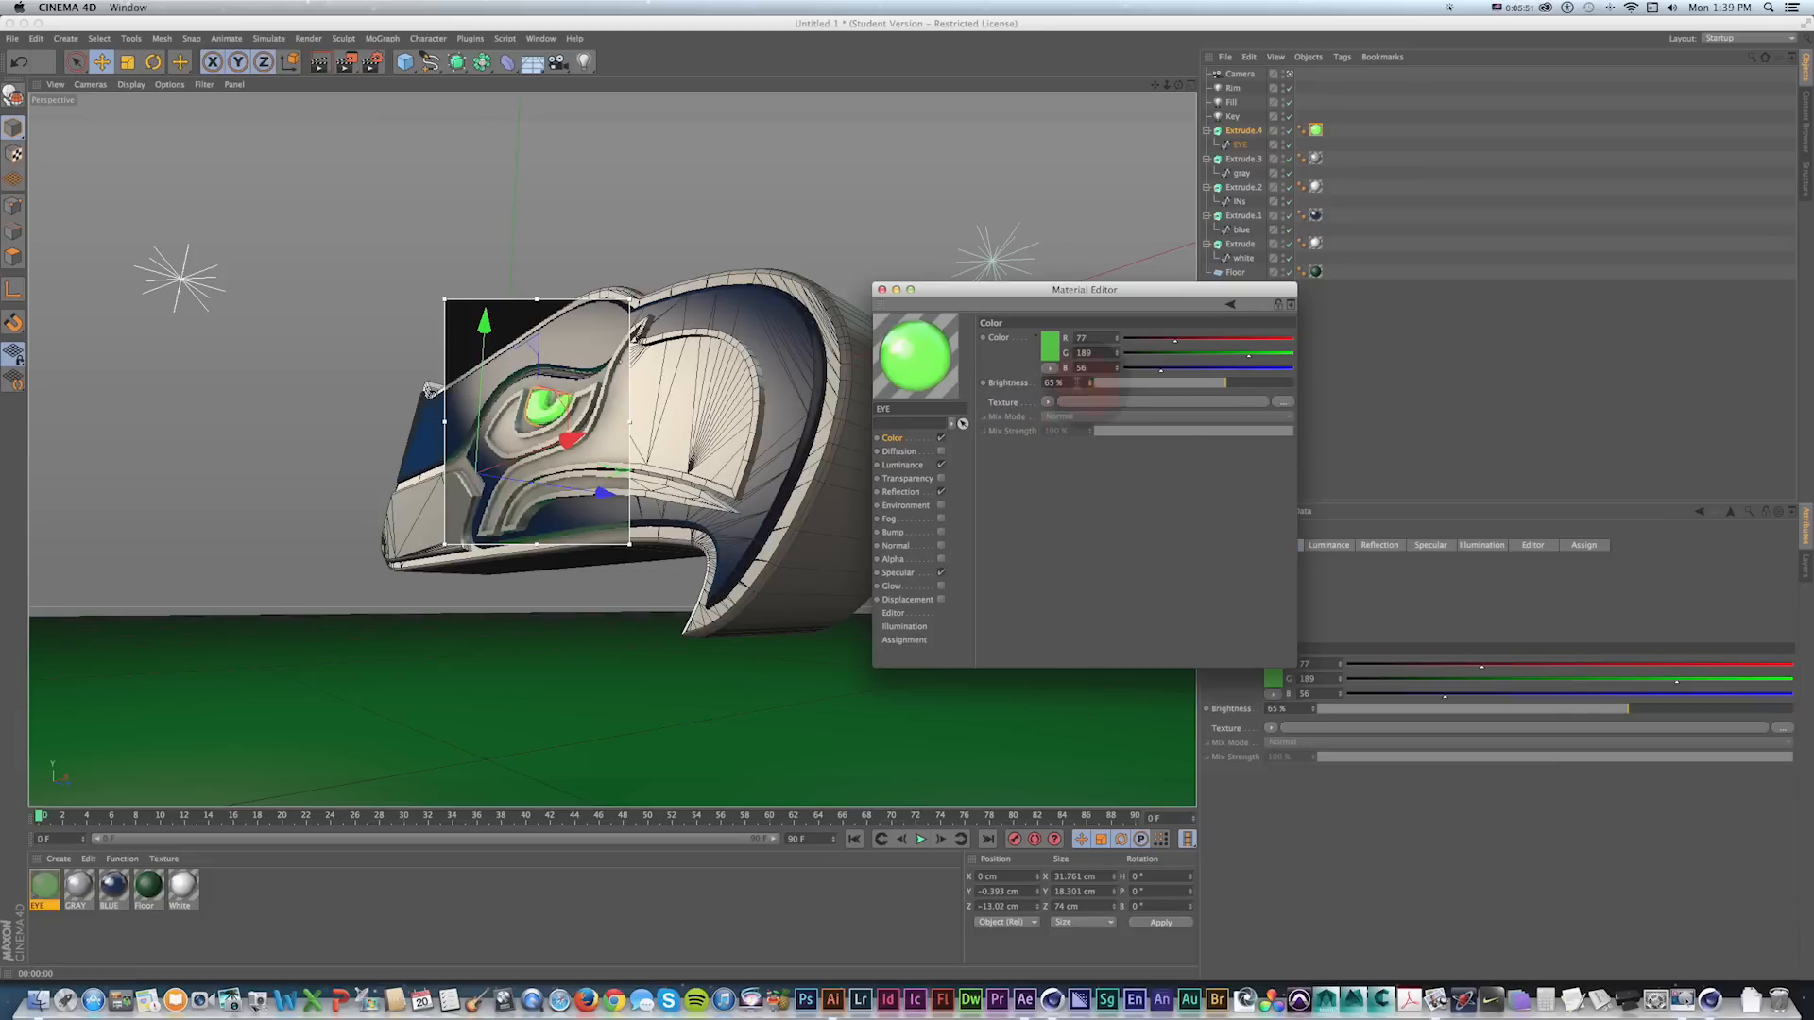
Lower the EYE material's luminance brightness to 153 %, close its editor, and turn off the interactive render region.
click(902, 465)
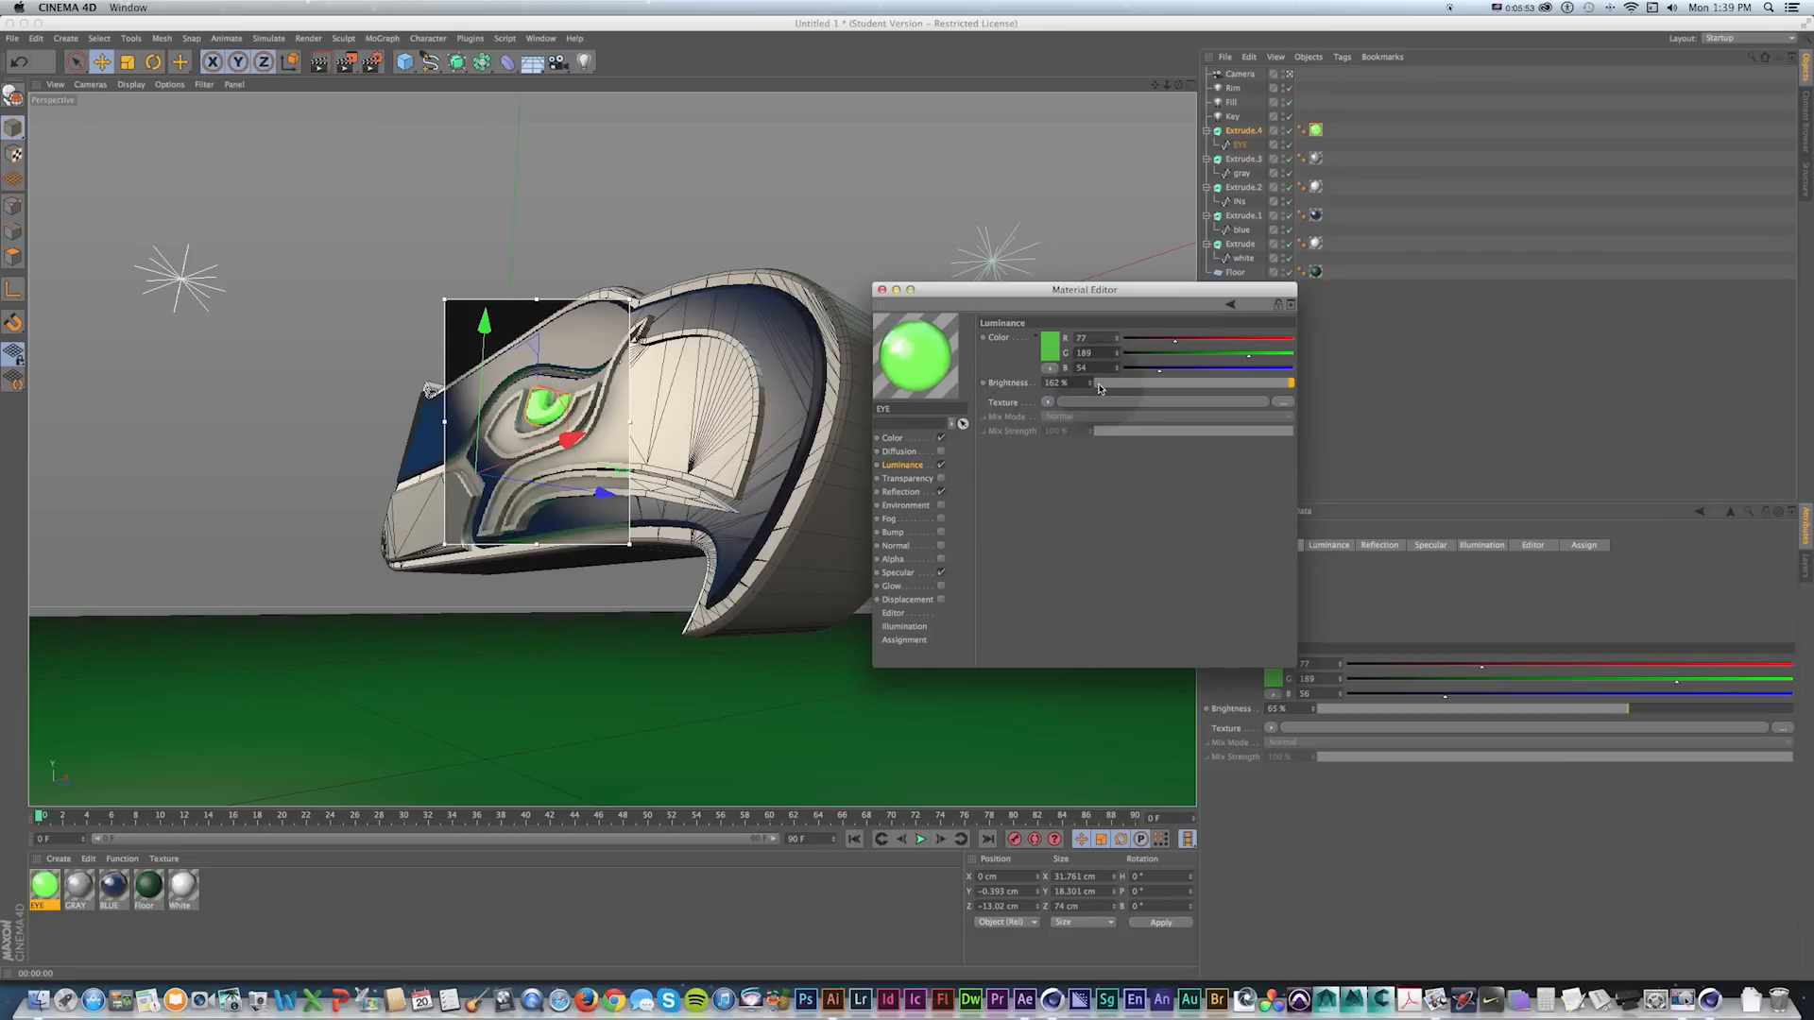
key(alt+r)
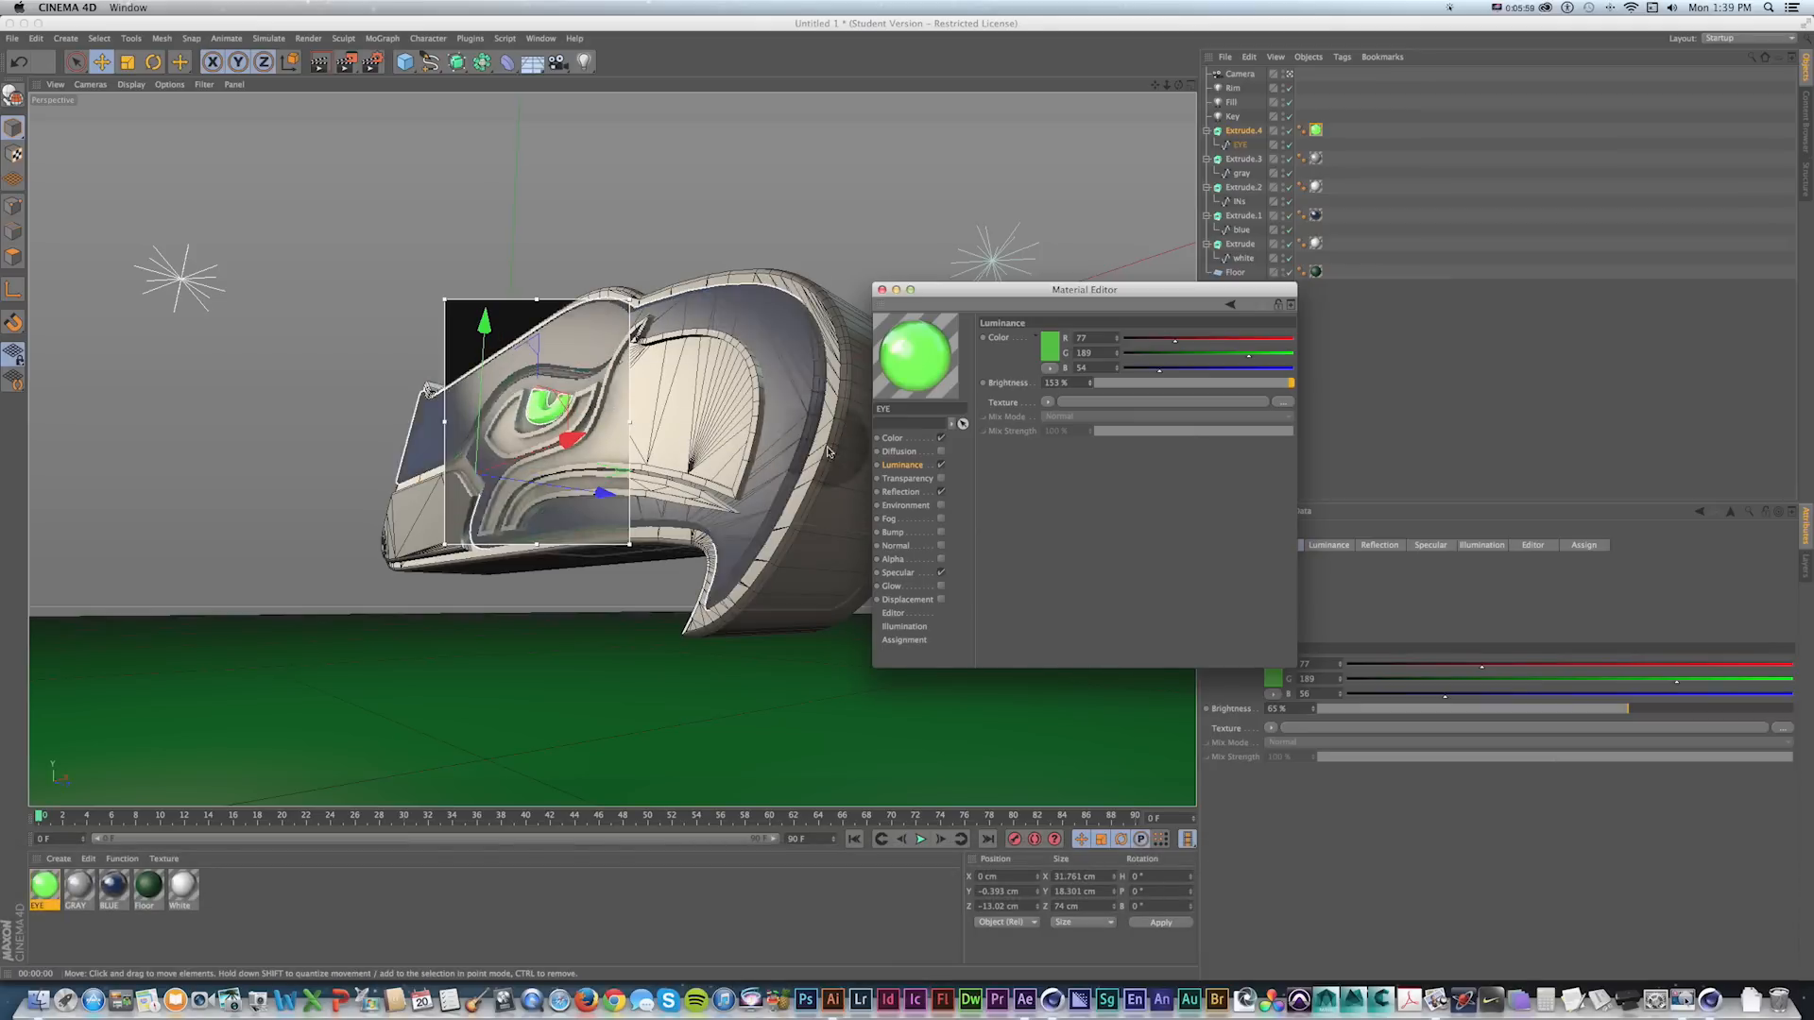
drag(1089, 383, 870, 275)
click(881, 290)
Change the renderer from Standard to Physical in the render settings.
click(373, 61)
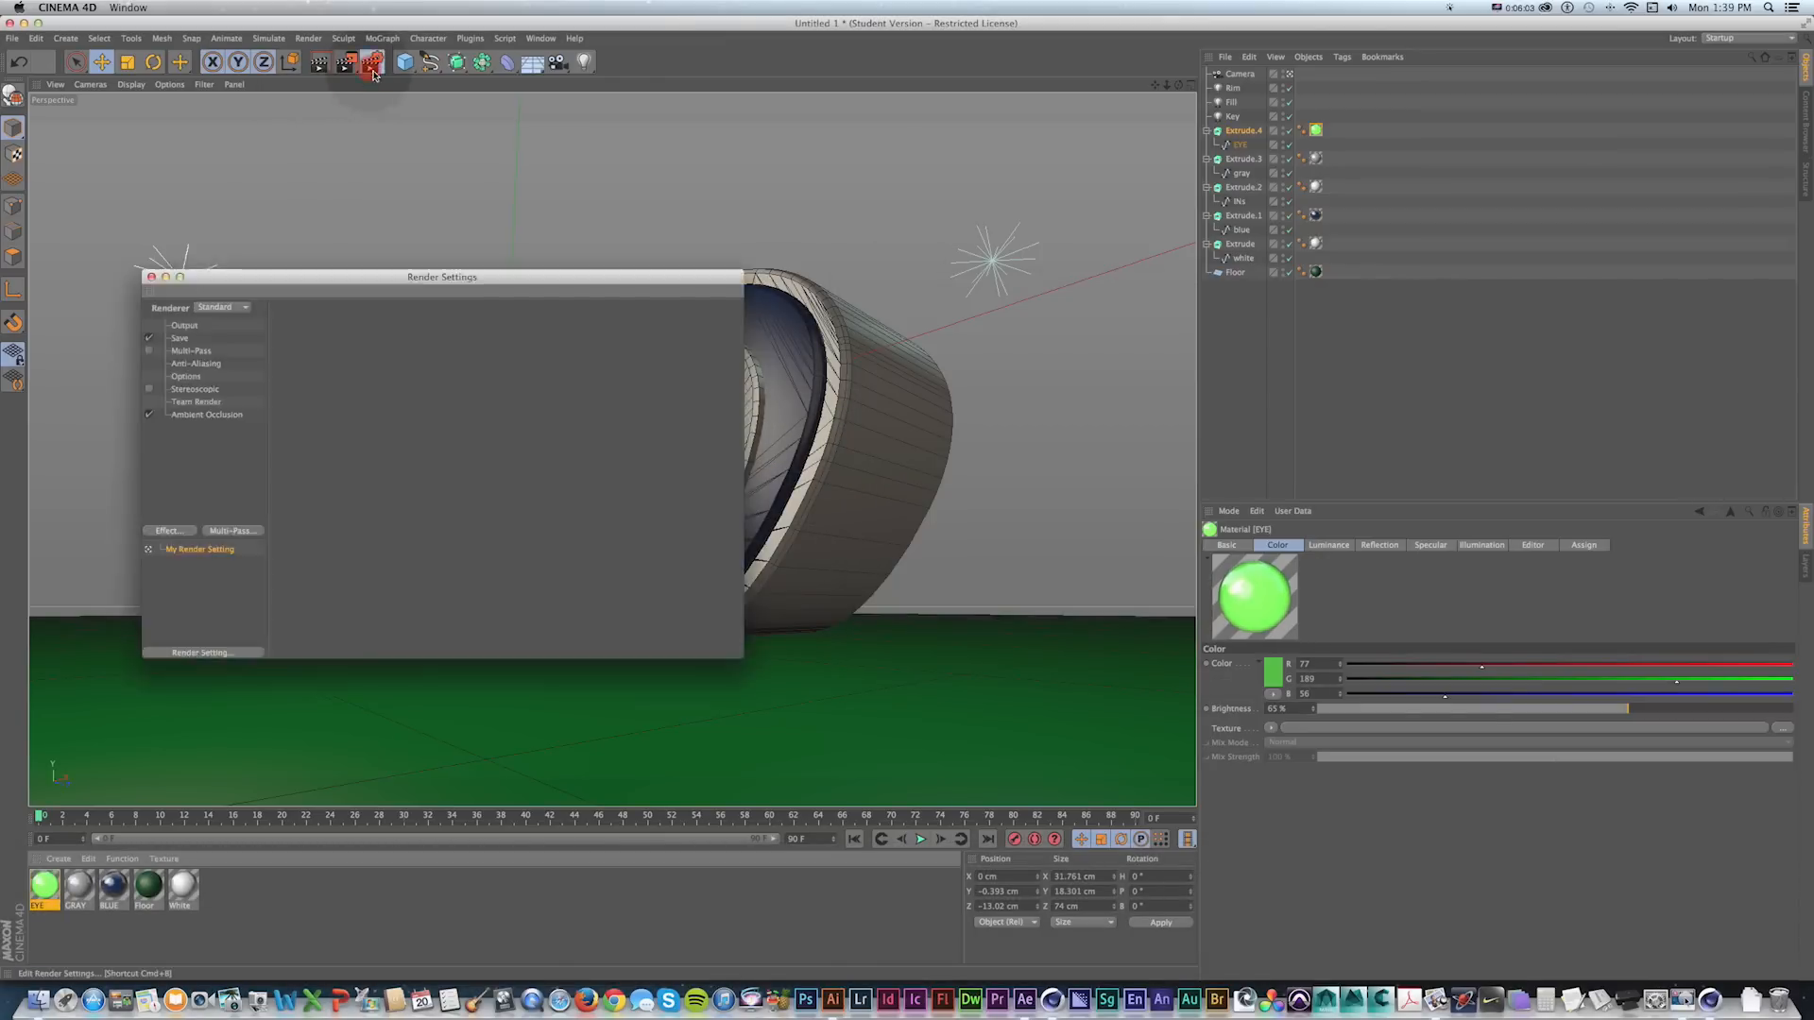
click(229, 345)
drag(160, 289, 436, 239)
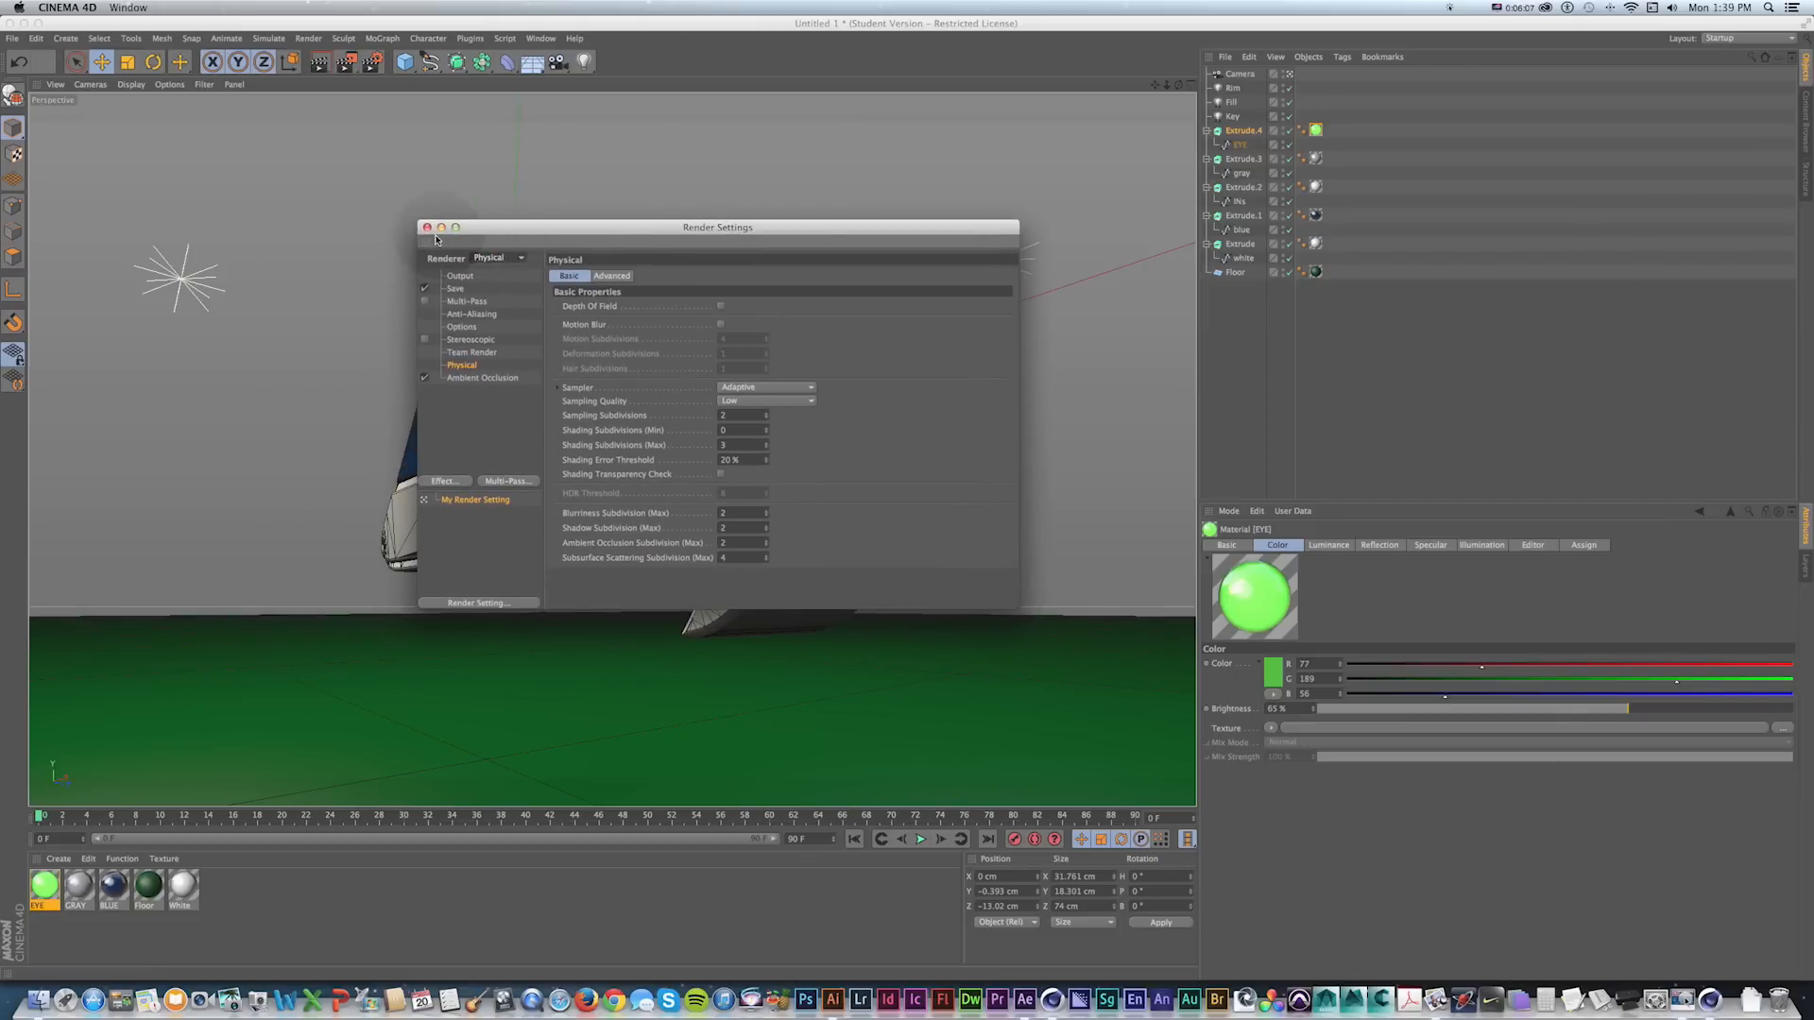
Turn off the interactive render region and render the scene with the Physical renderer to the Picture Viewer.
click(428, 228)
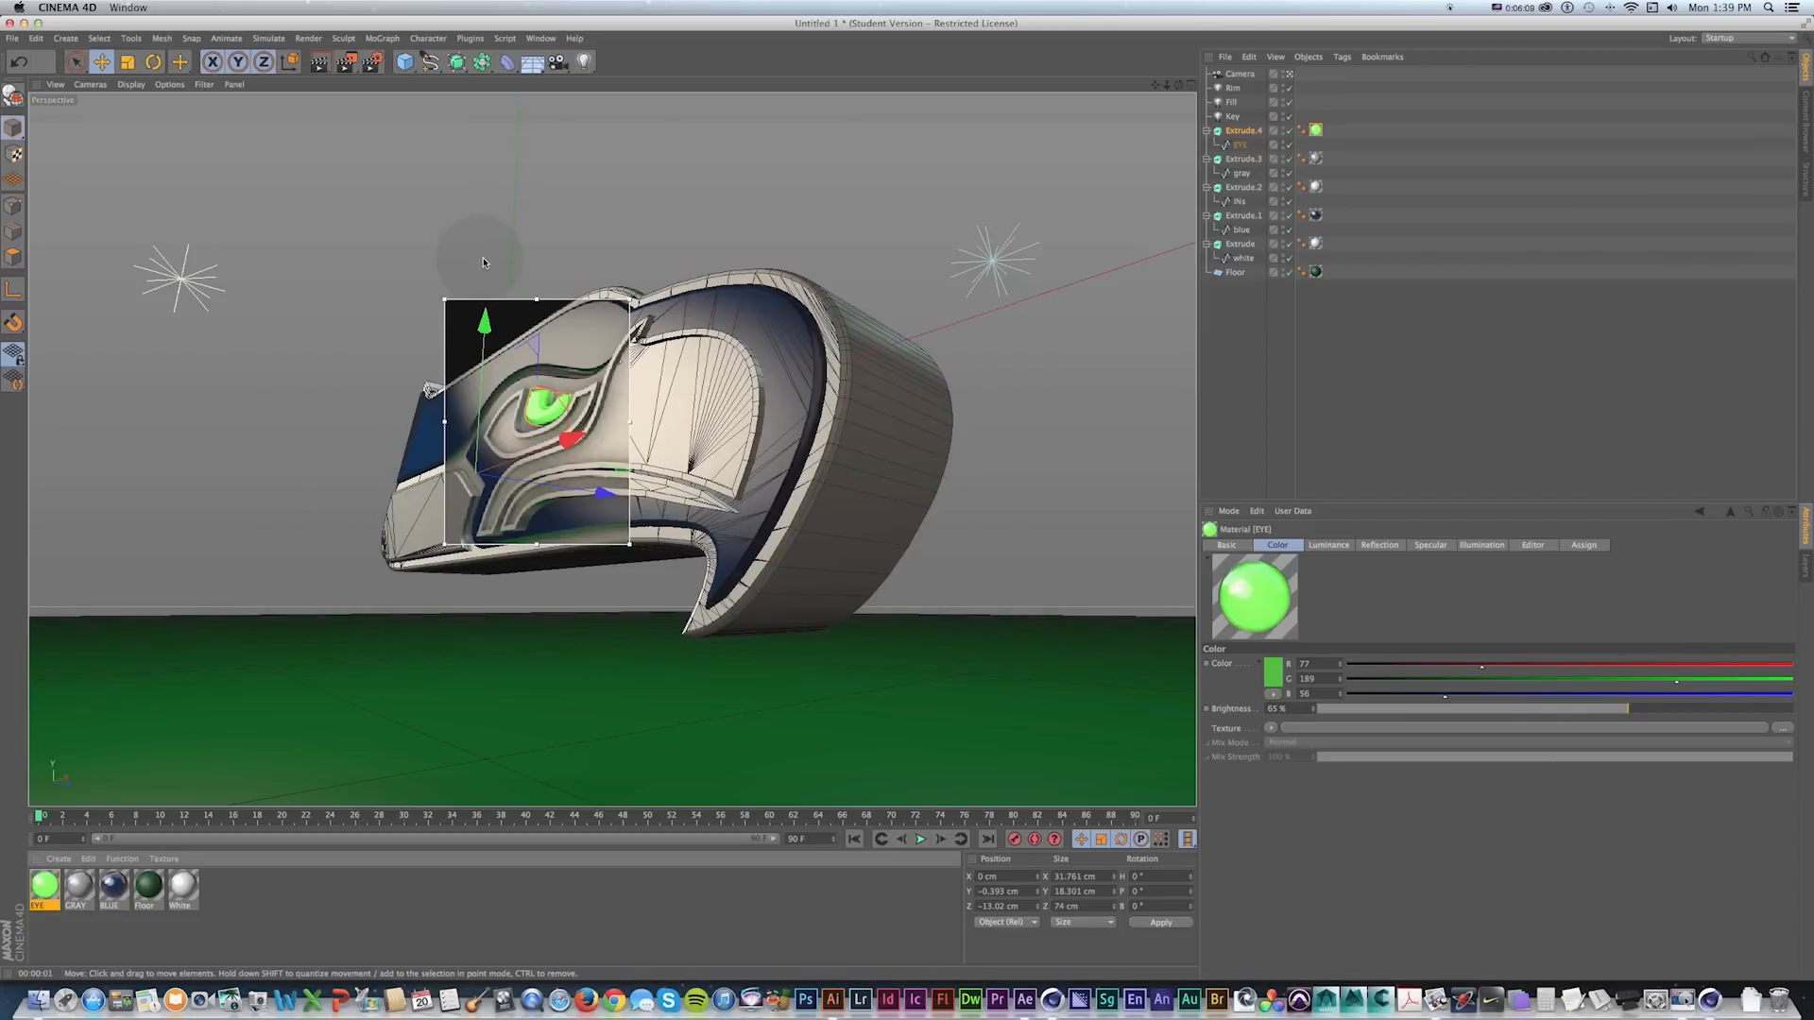
key(alt+r)
key(shift+r)
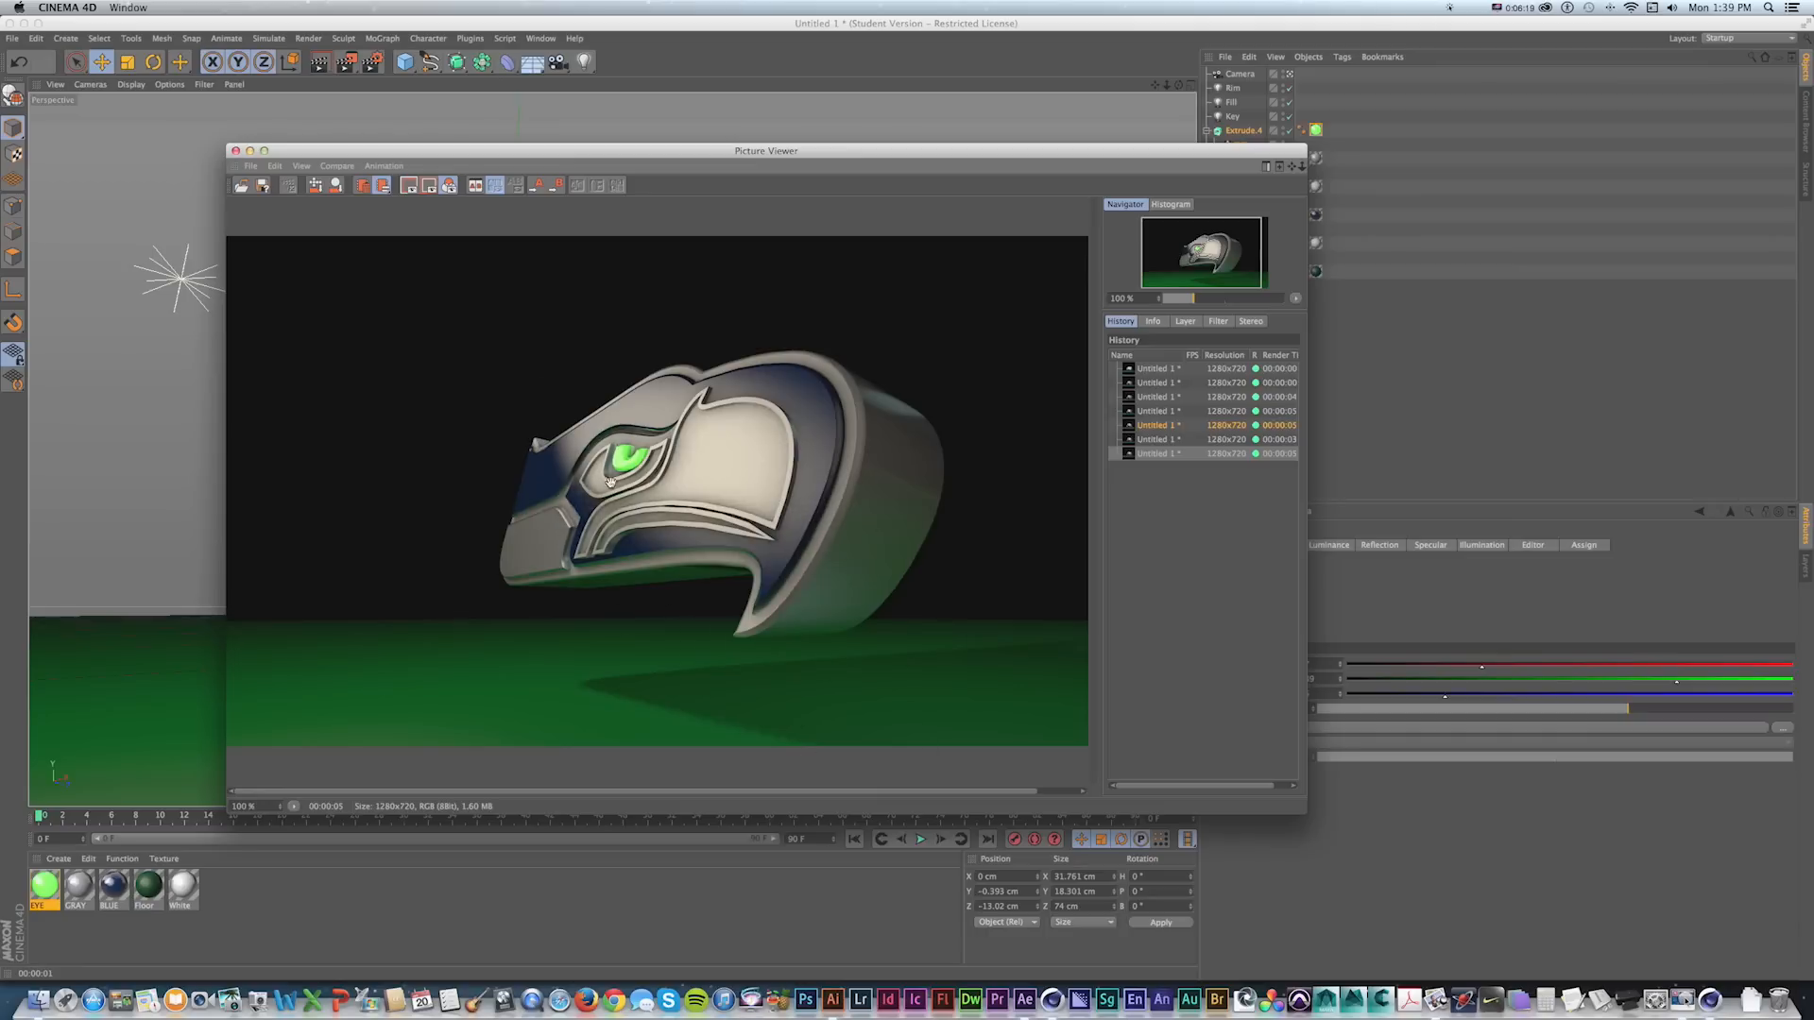
drag(472, 153, 682, 129)
drag(527, 120, 431, 130)
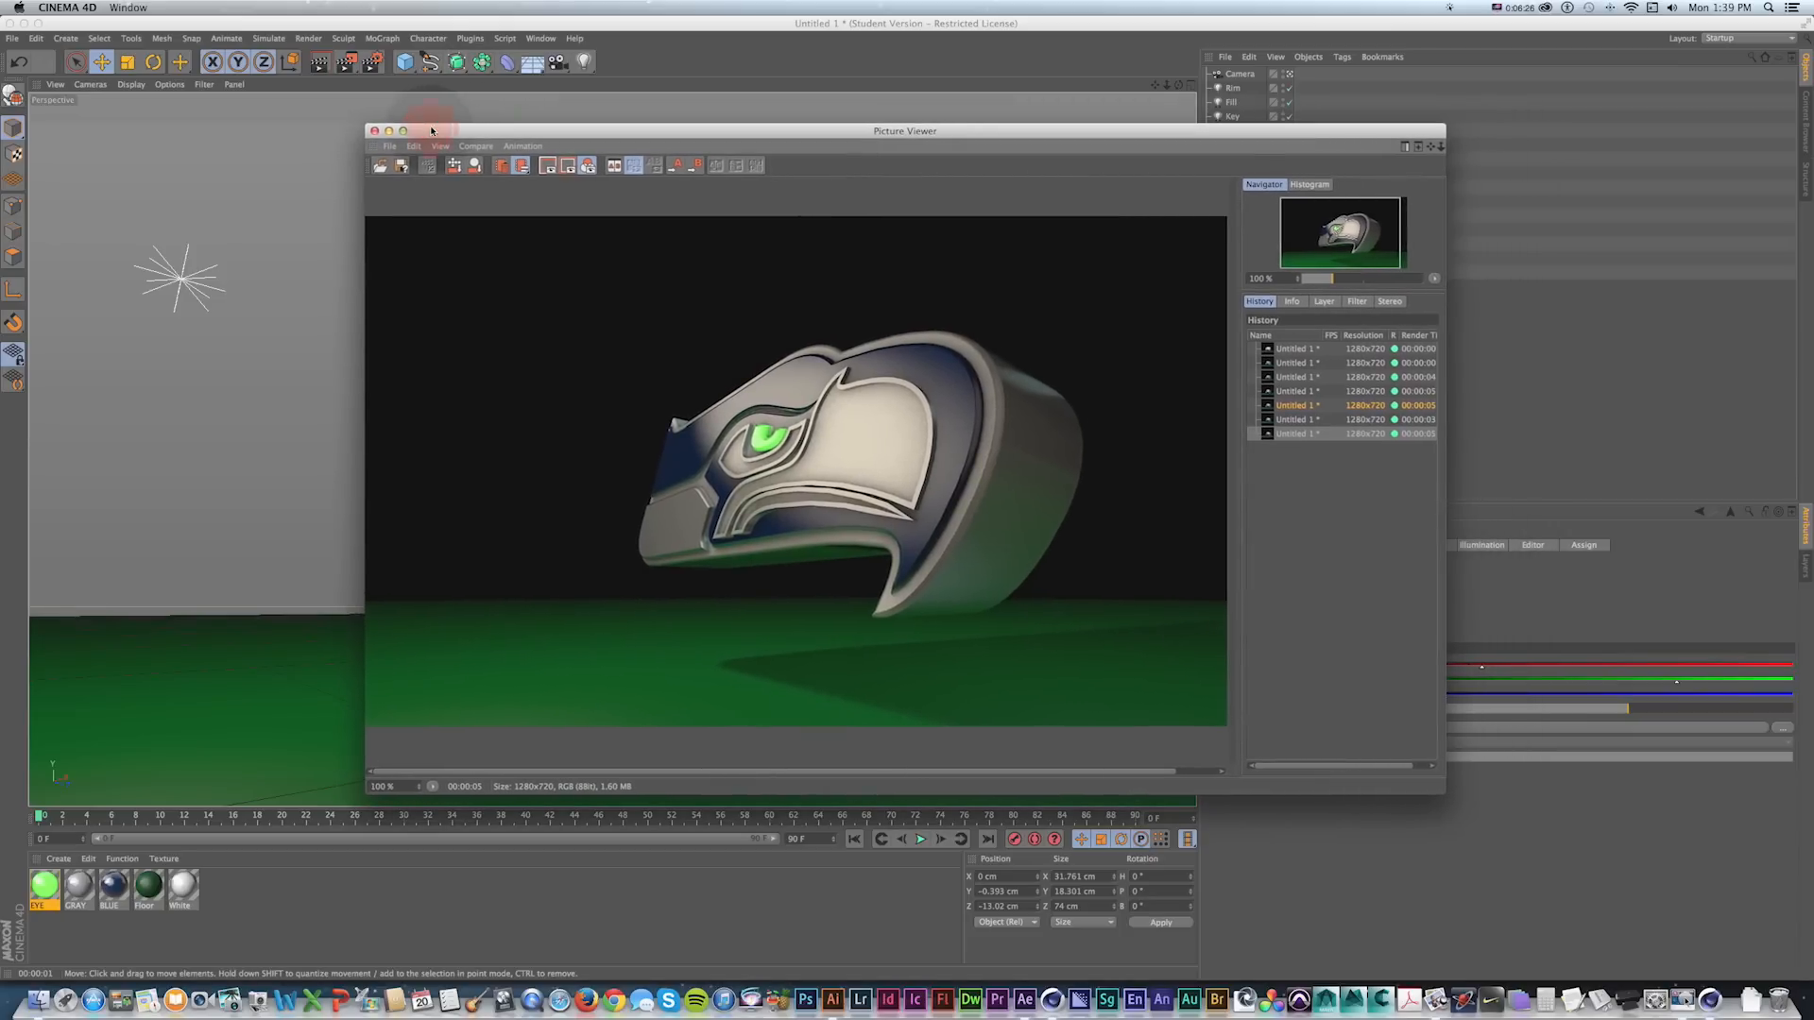
Add the Global Illumination effect to the render settings, keeping the Picture Viewer visible beside them.
click(374, 63)
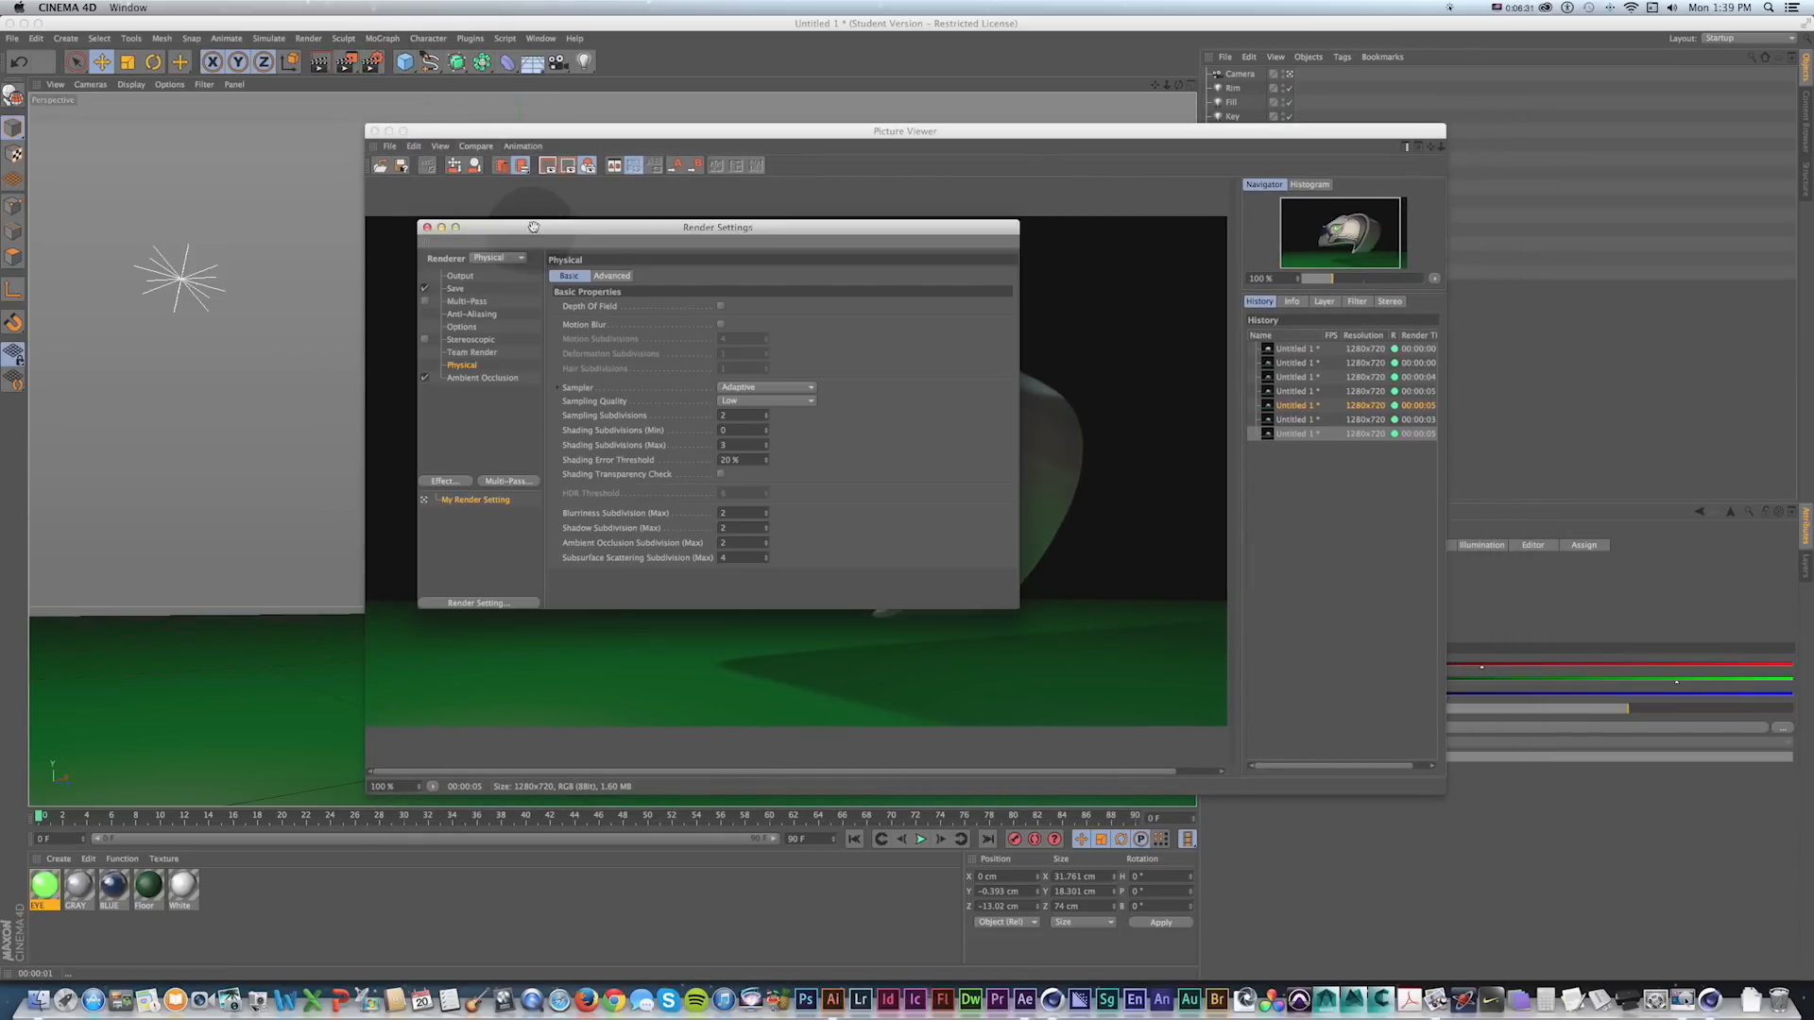
drag(533, 228, 304, 224)
drag(503, 134, 661, 122)
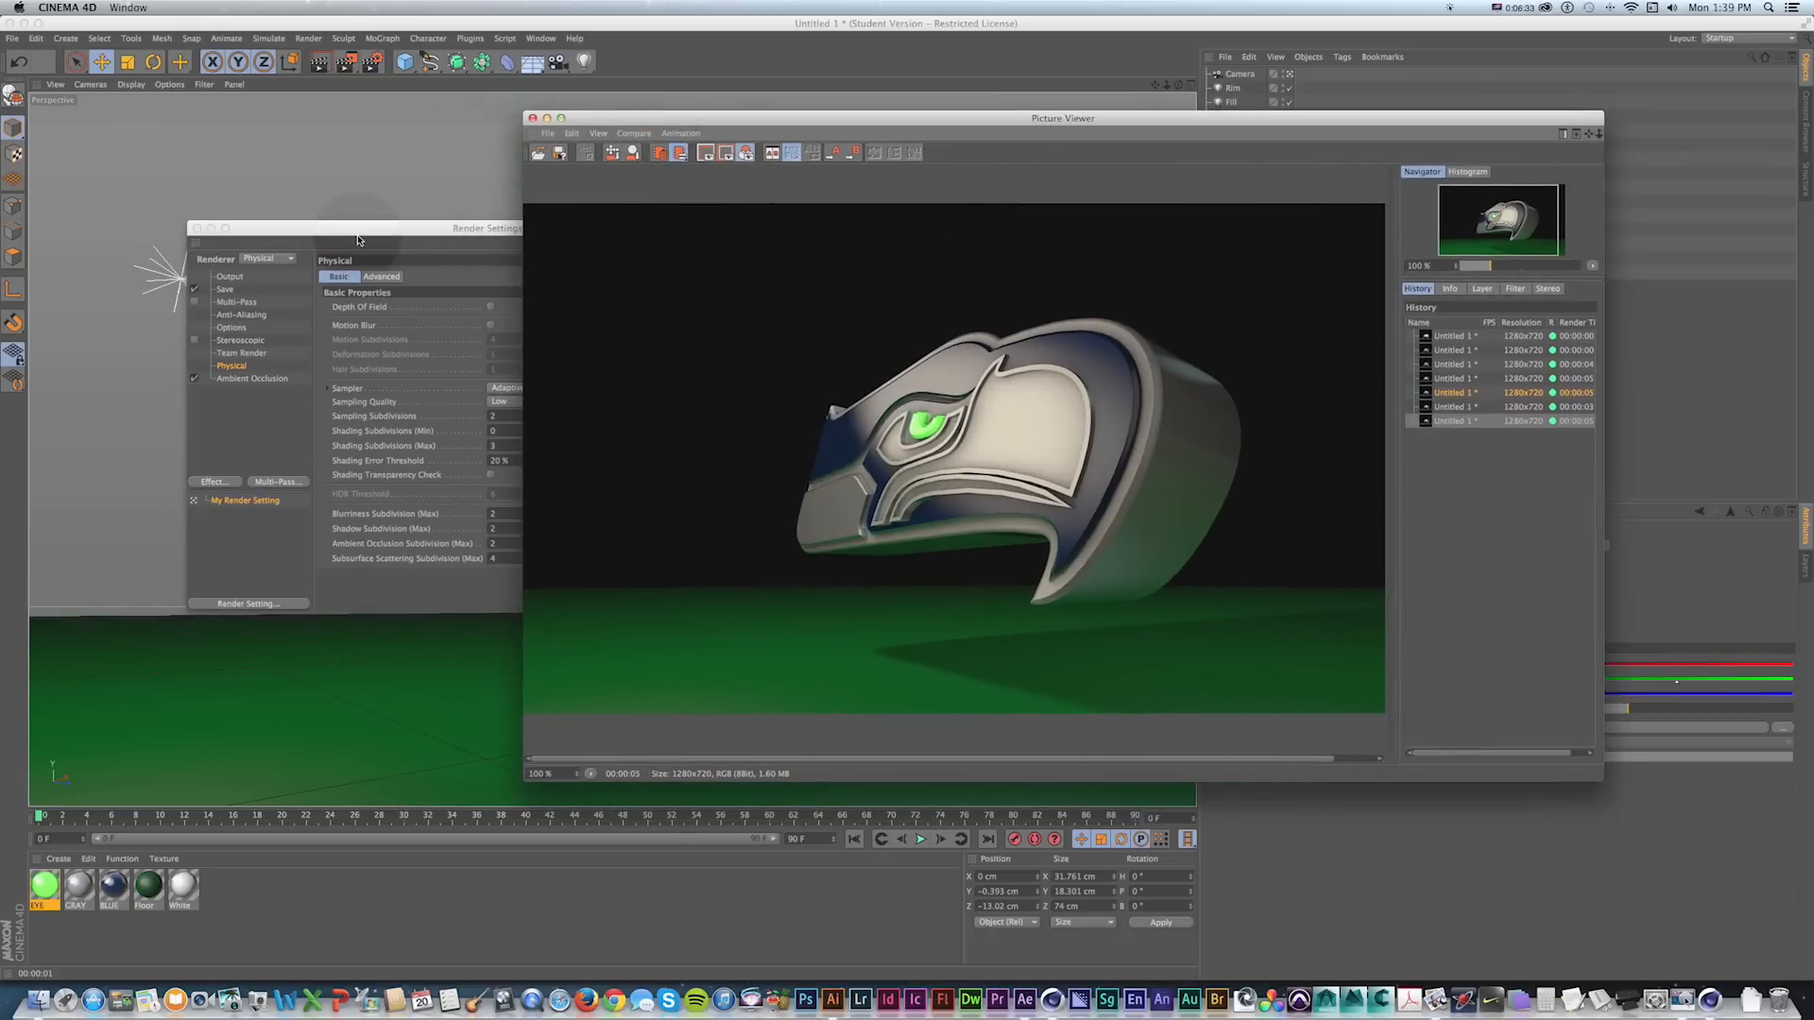
drag(340, 228, 342, 219)
click(216, 473)
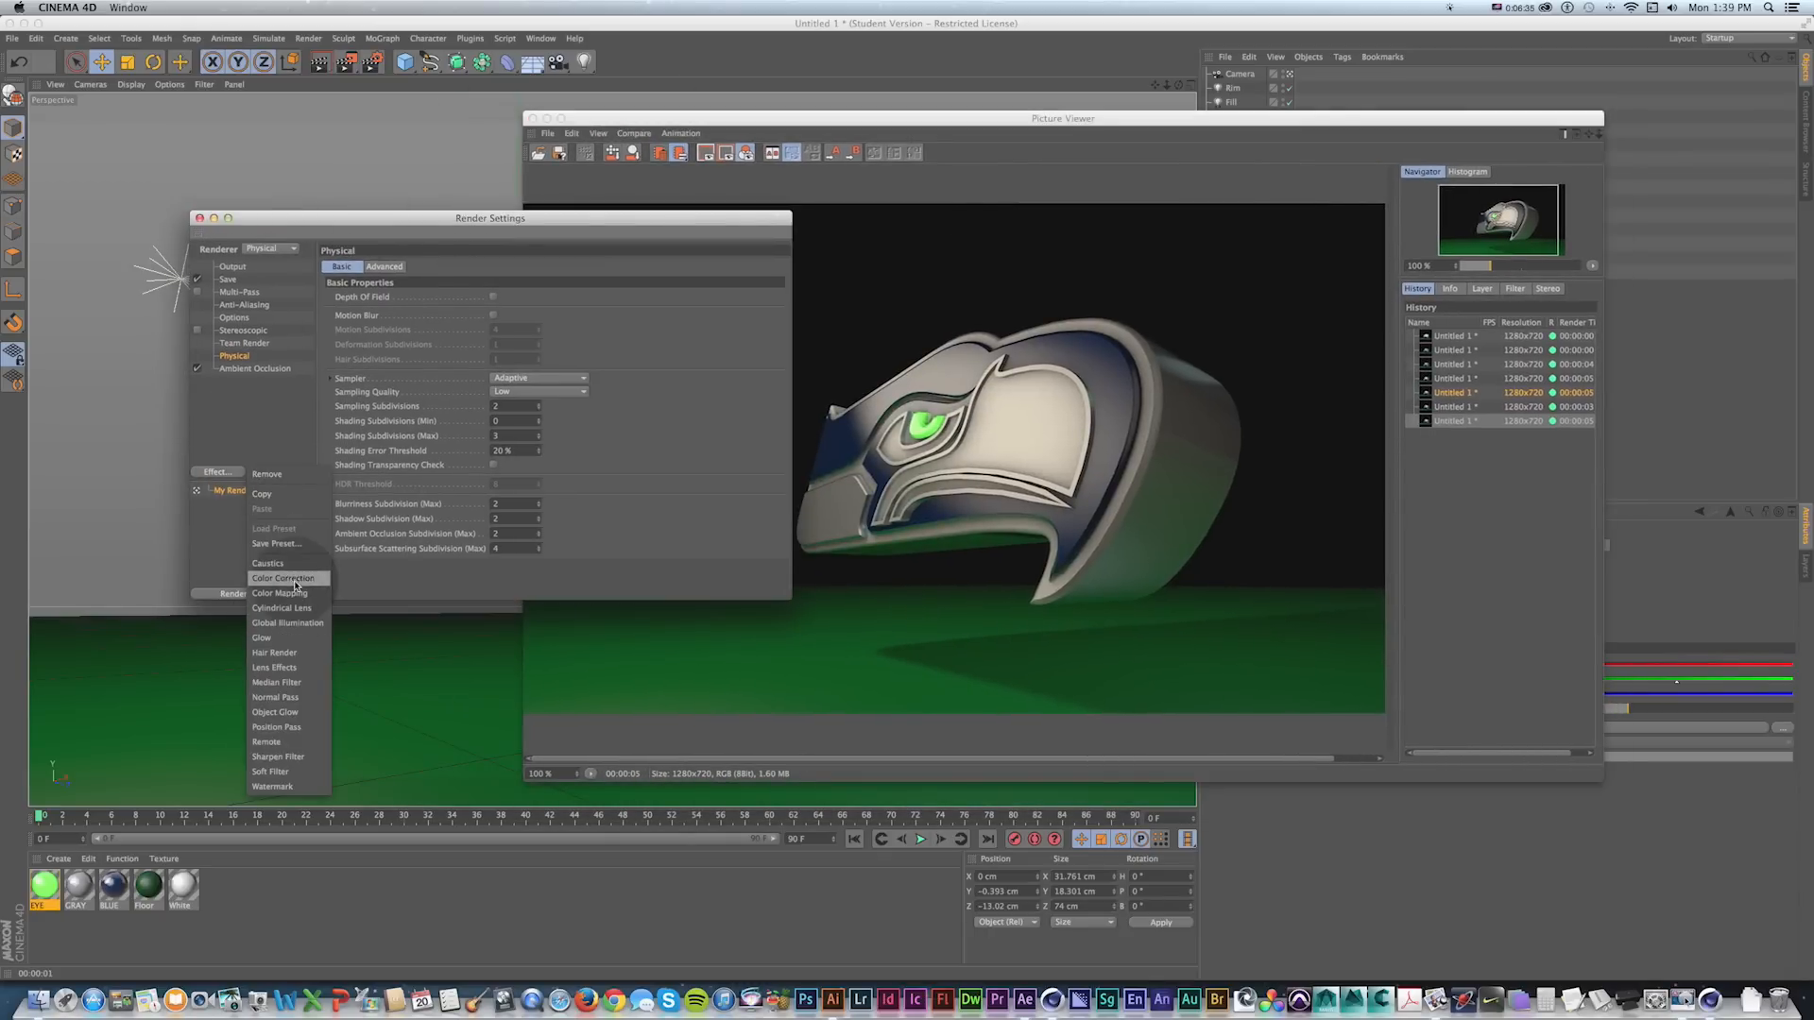
click(293, 622)
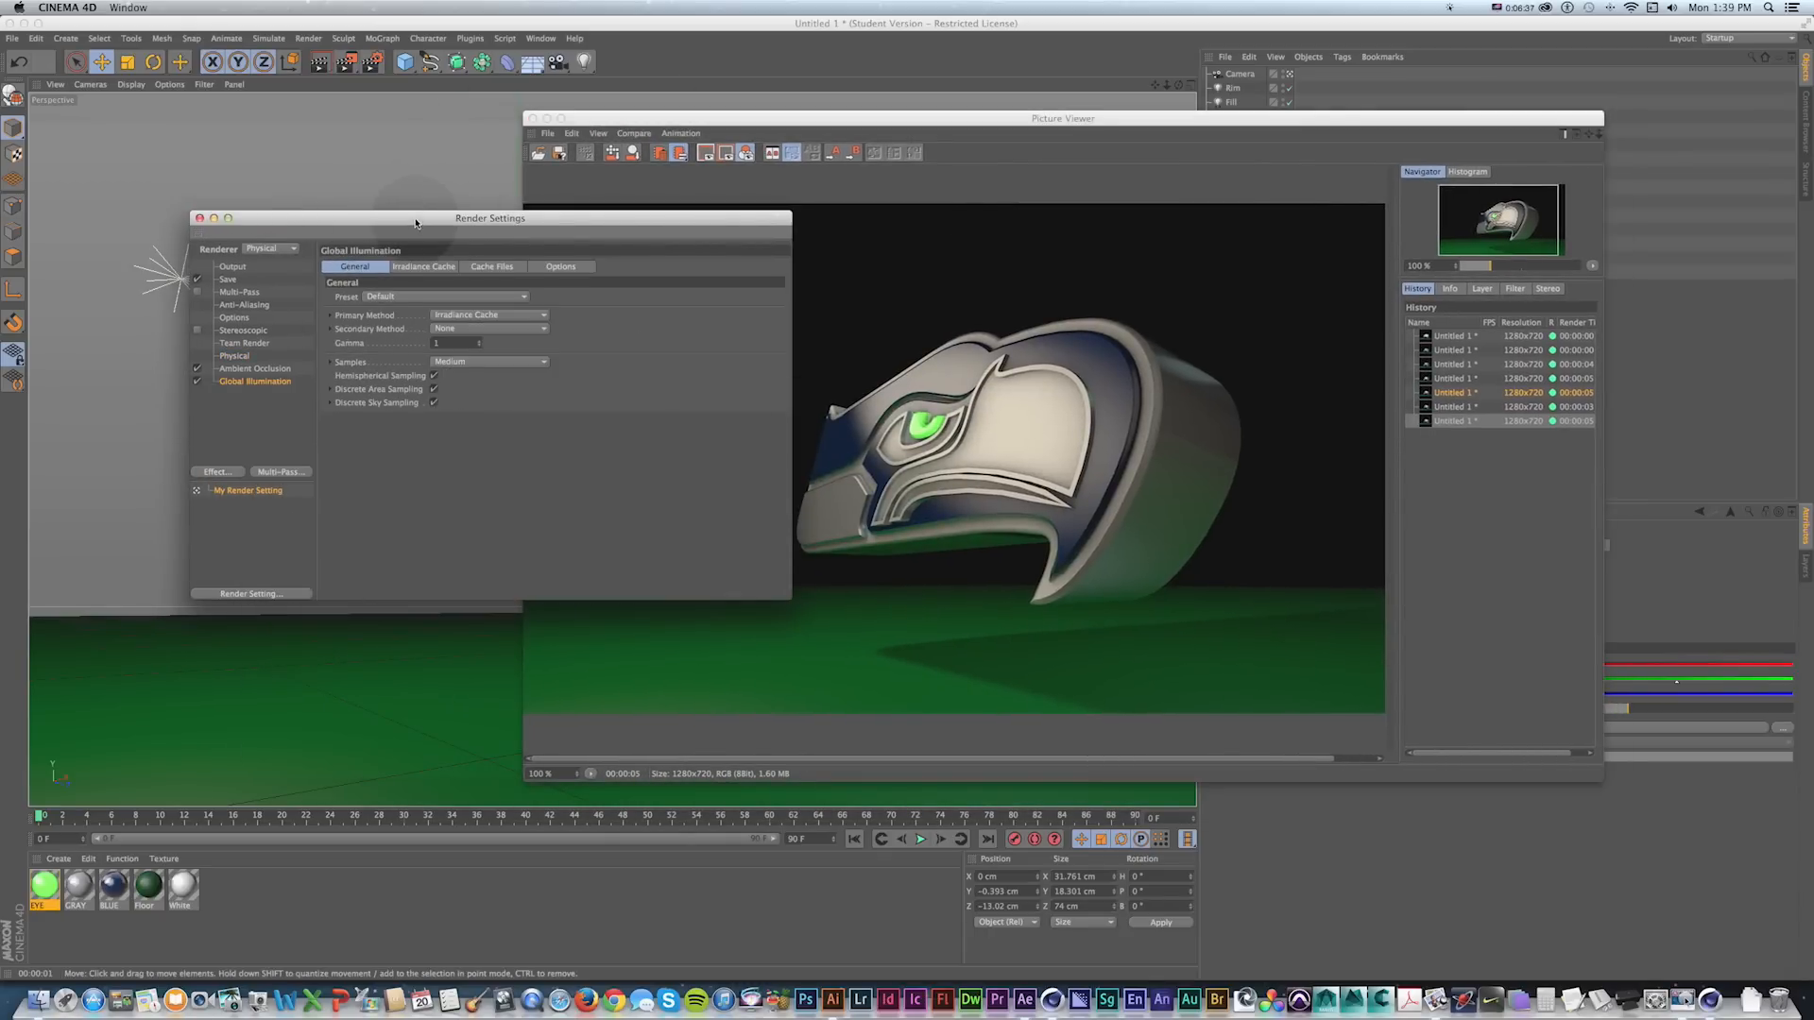
drag(416, 223, 350, 260)
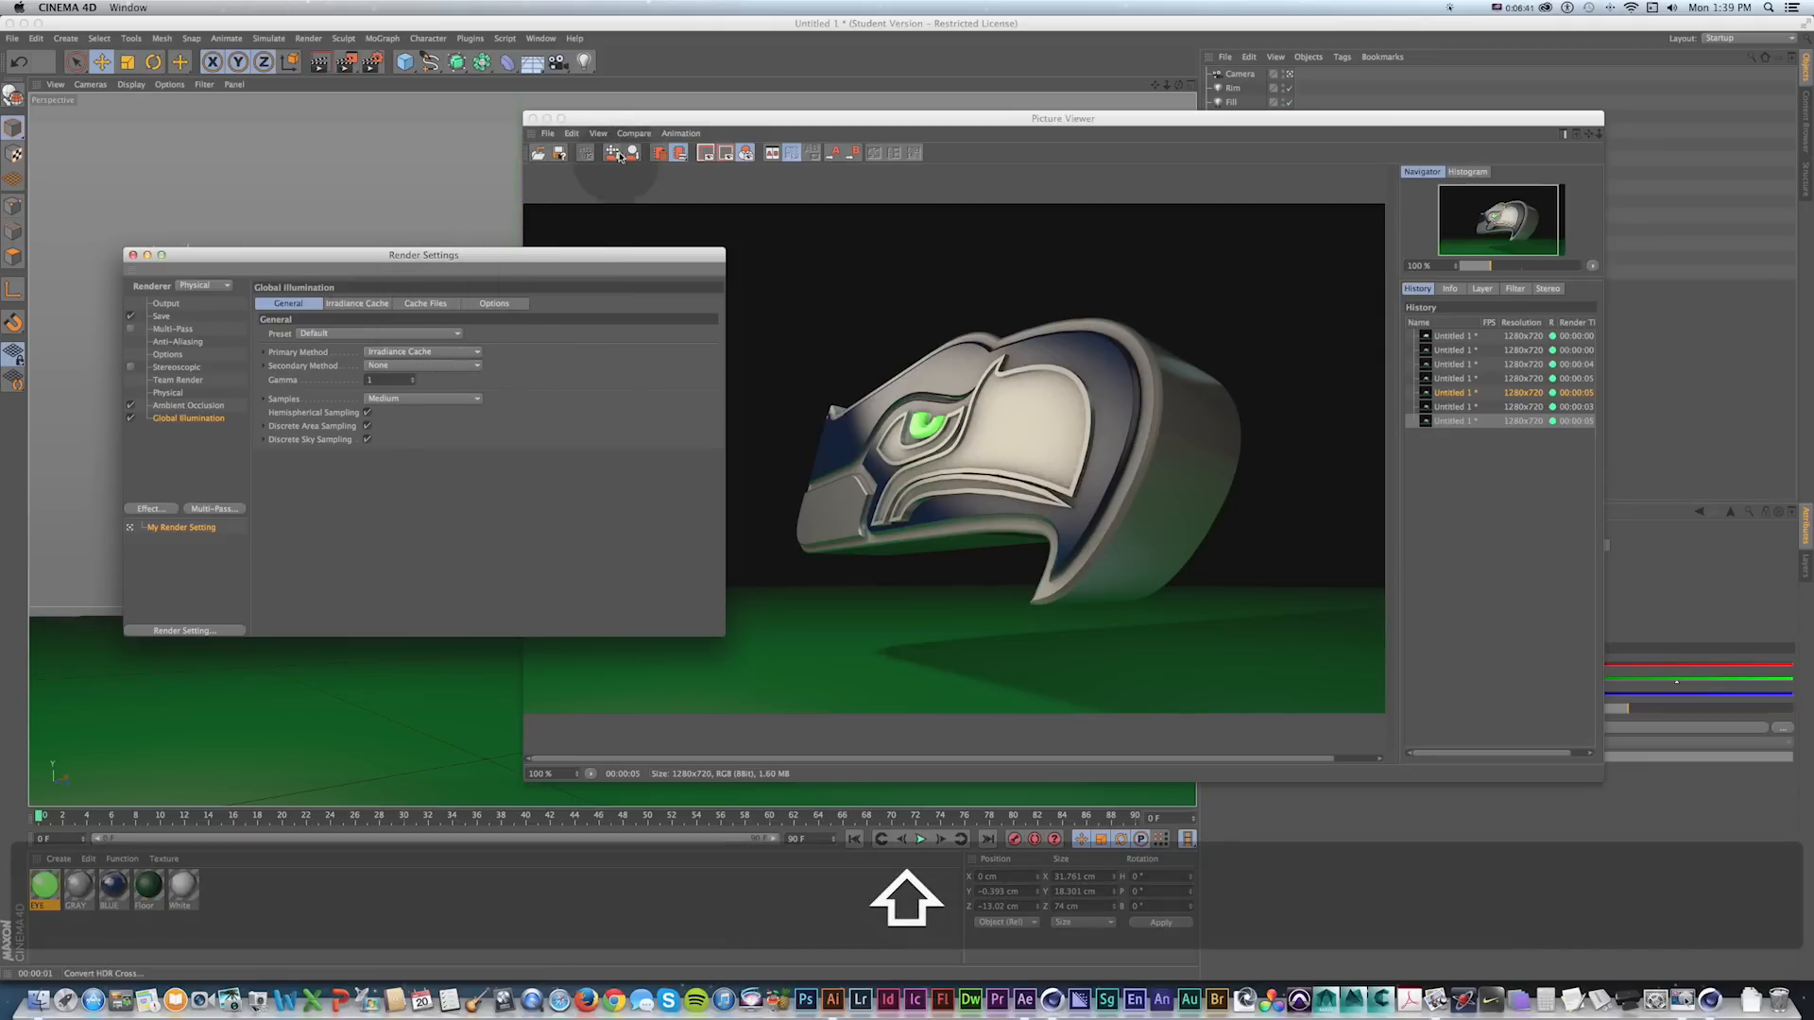
Render the scene to the Picture Viewer with Global Illumination enabled.
key(shift+r)
drag(688, 123, 714, 122)
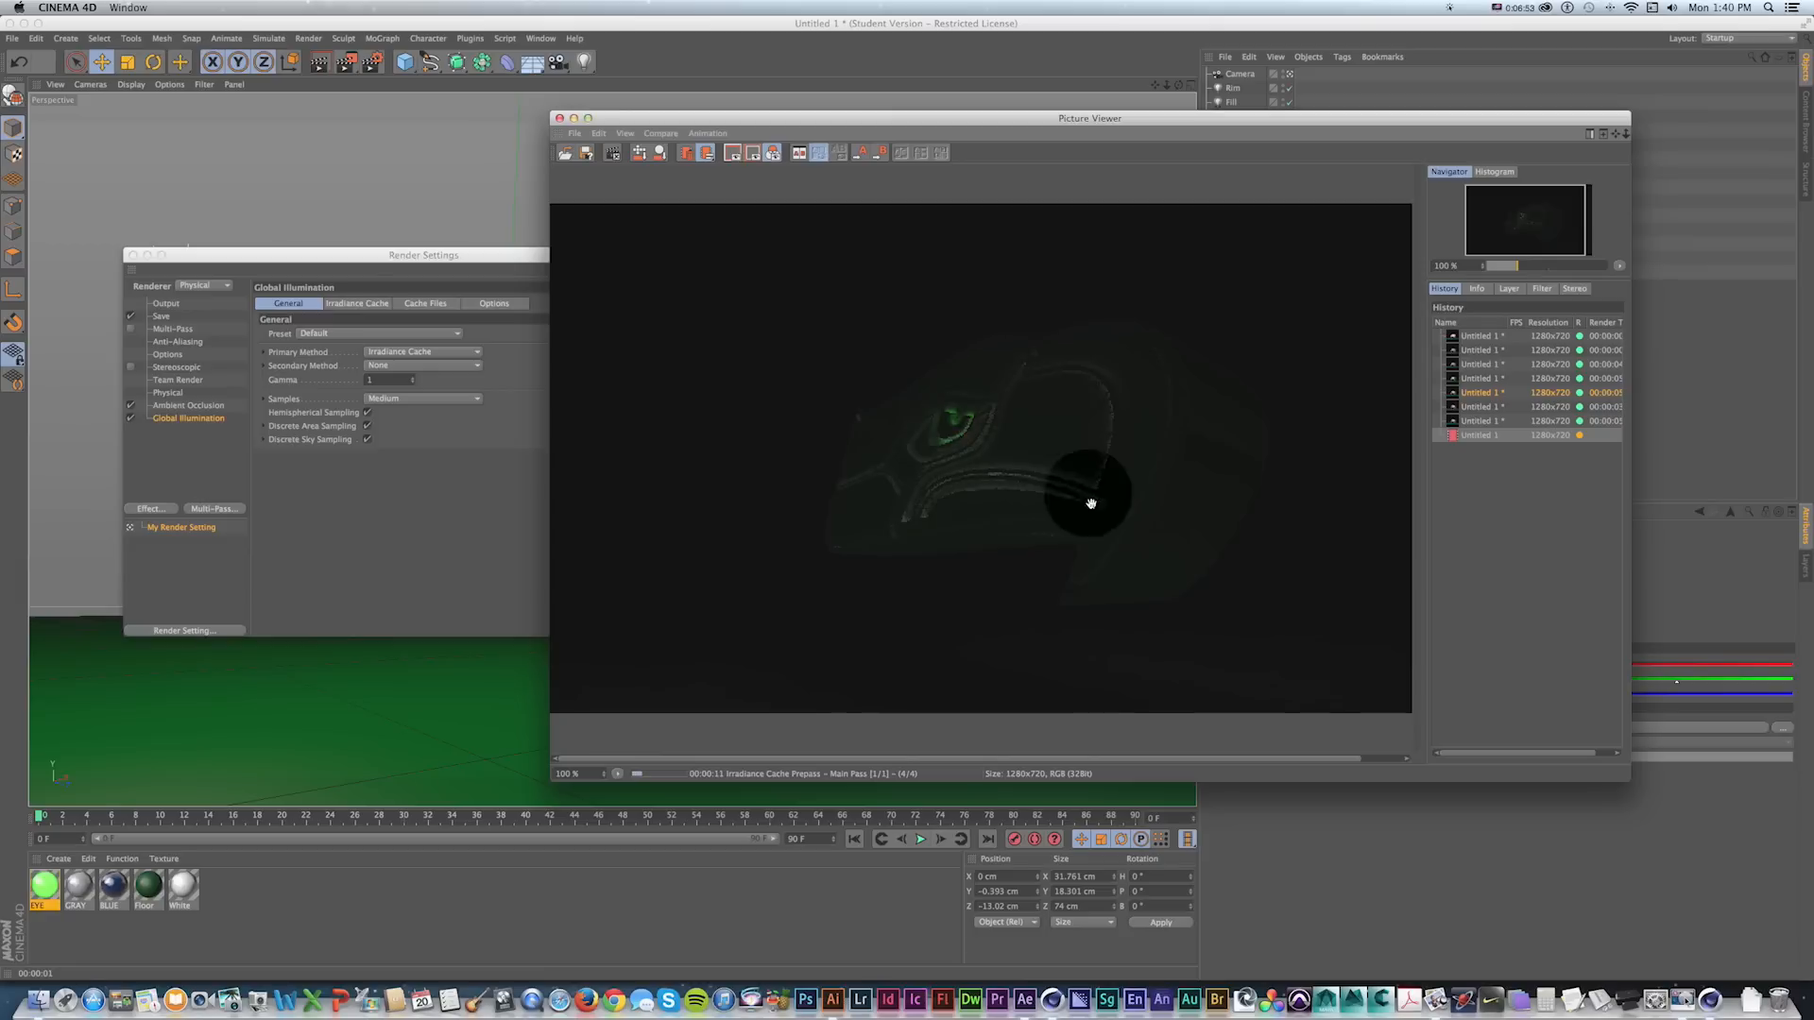
drag(877, 125, 827, 126)
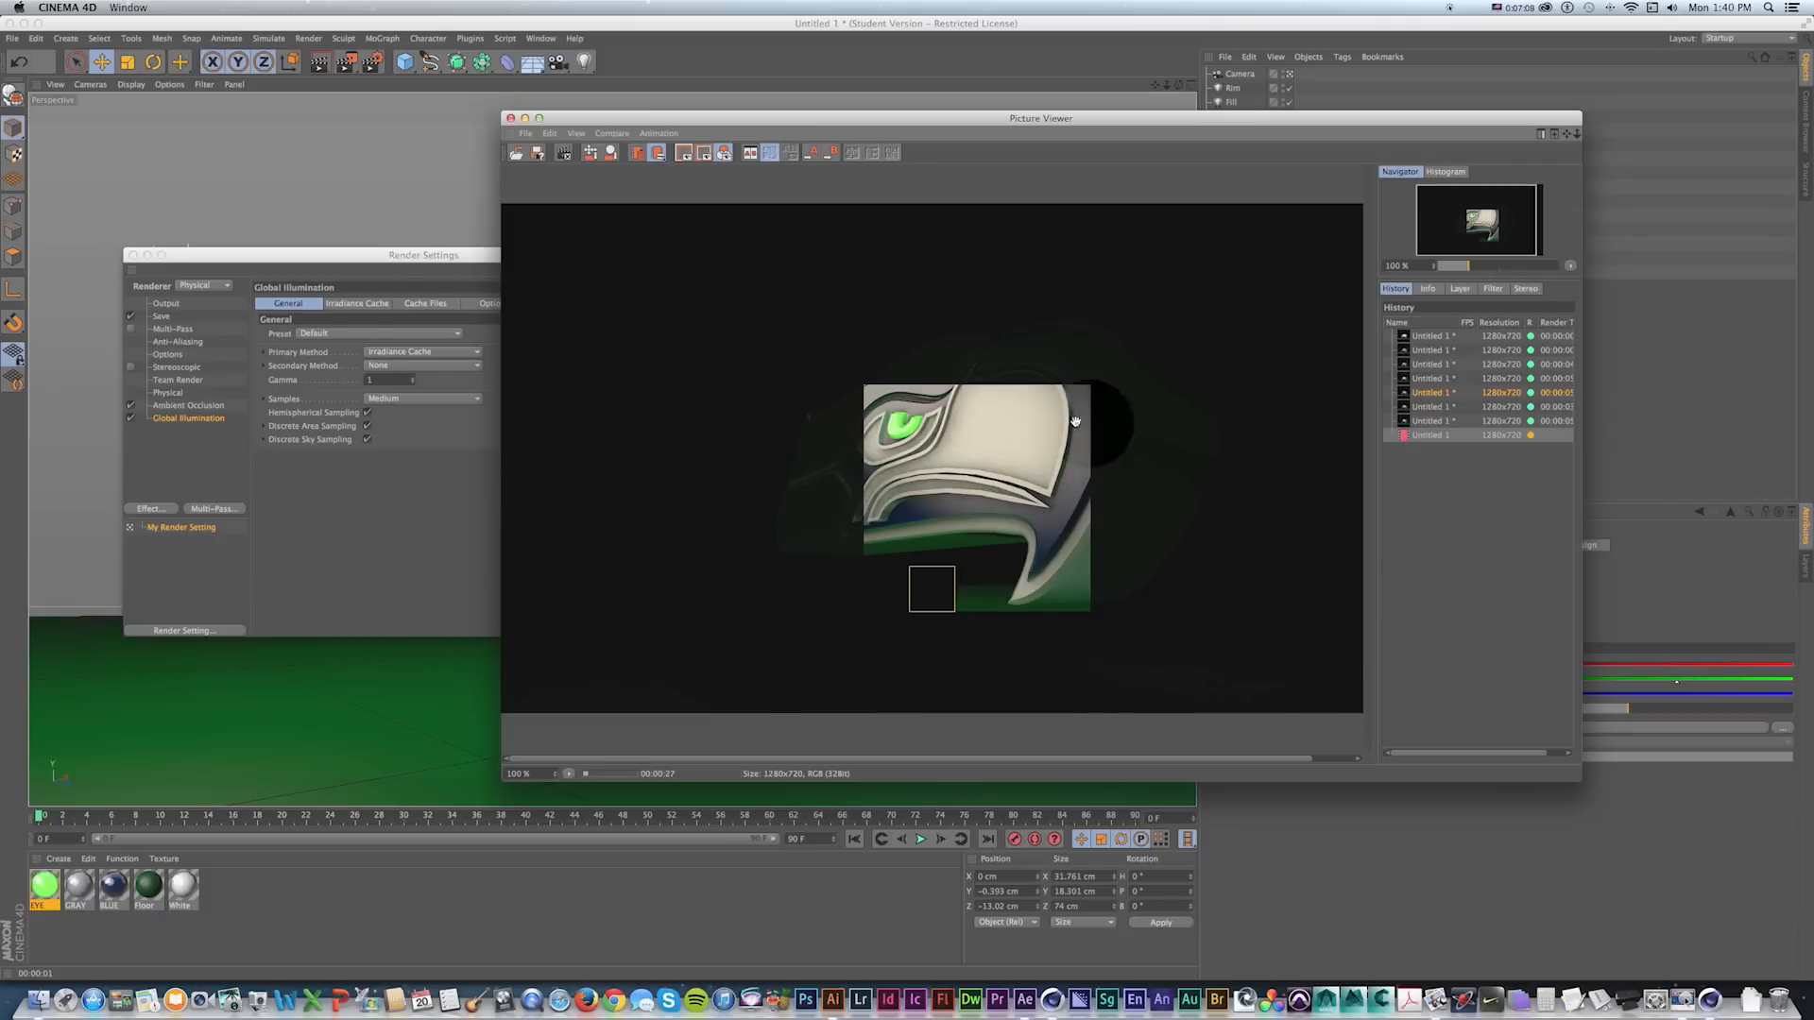
Compare the Global Illumination render with the preceding Physical render in the render history, switching between them repeatedly.
click(1427, 423)
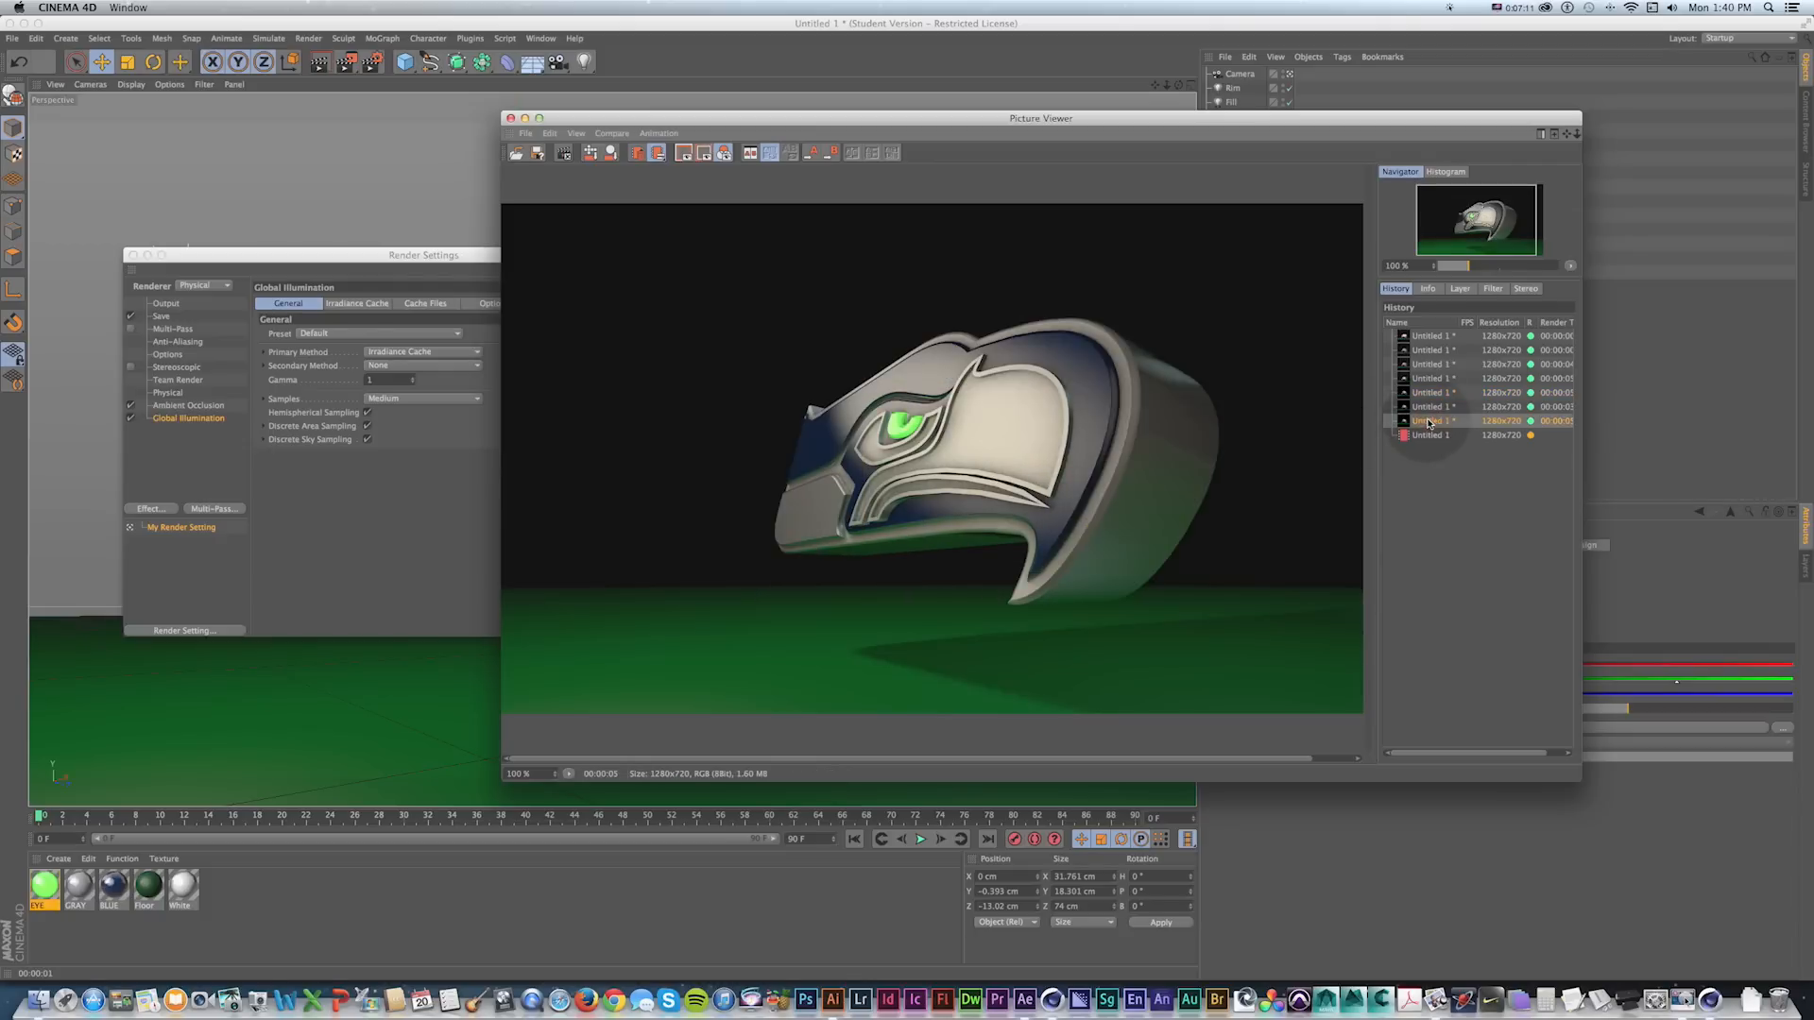
click(1430, 437)
click(1433, 423)
key(Down)
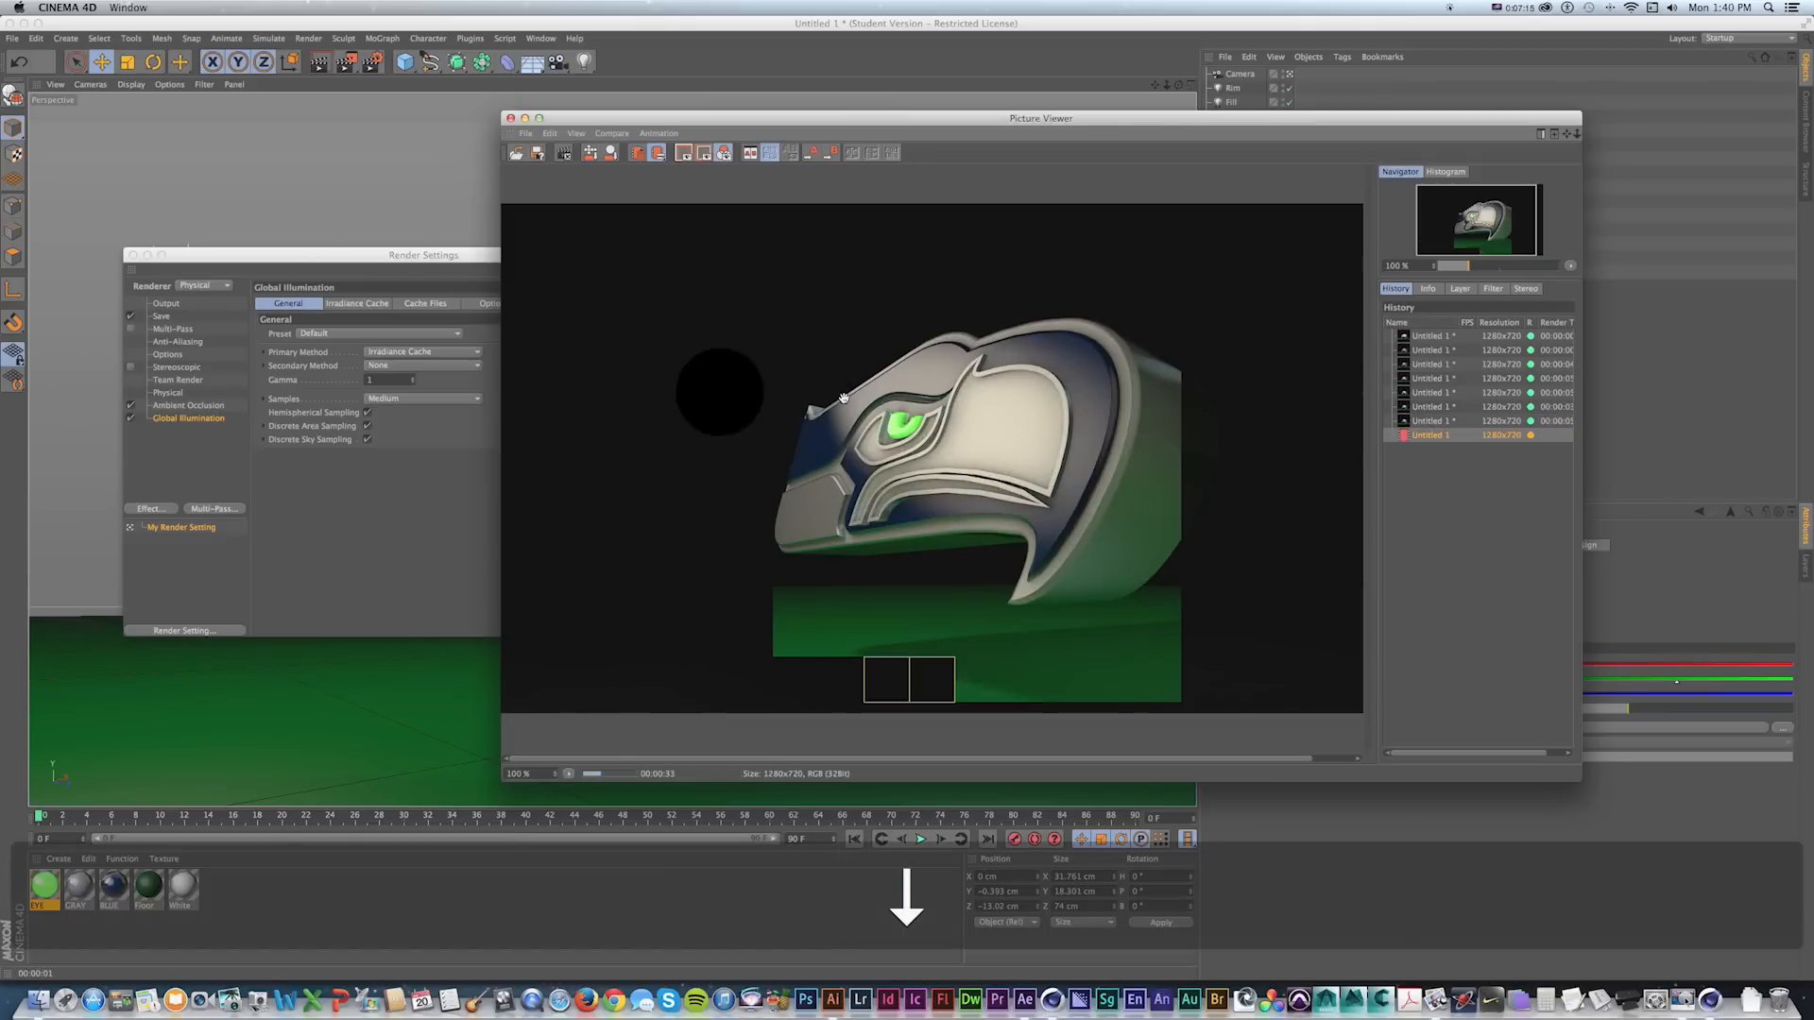
key(Up)
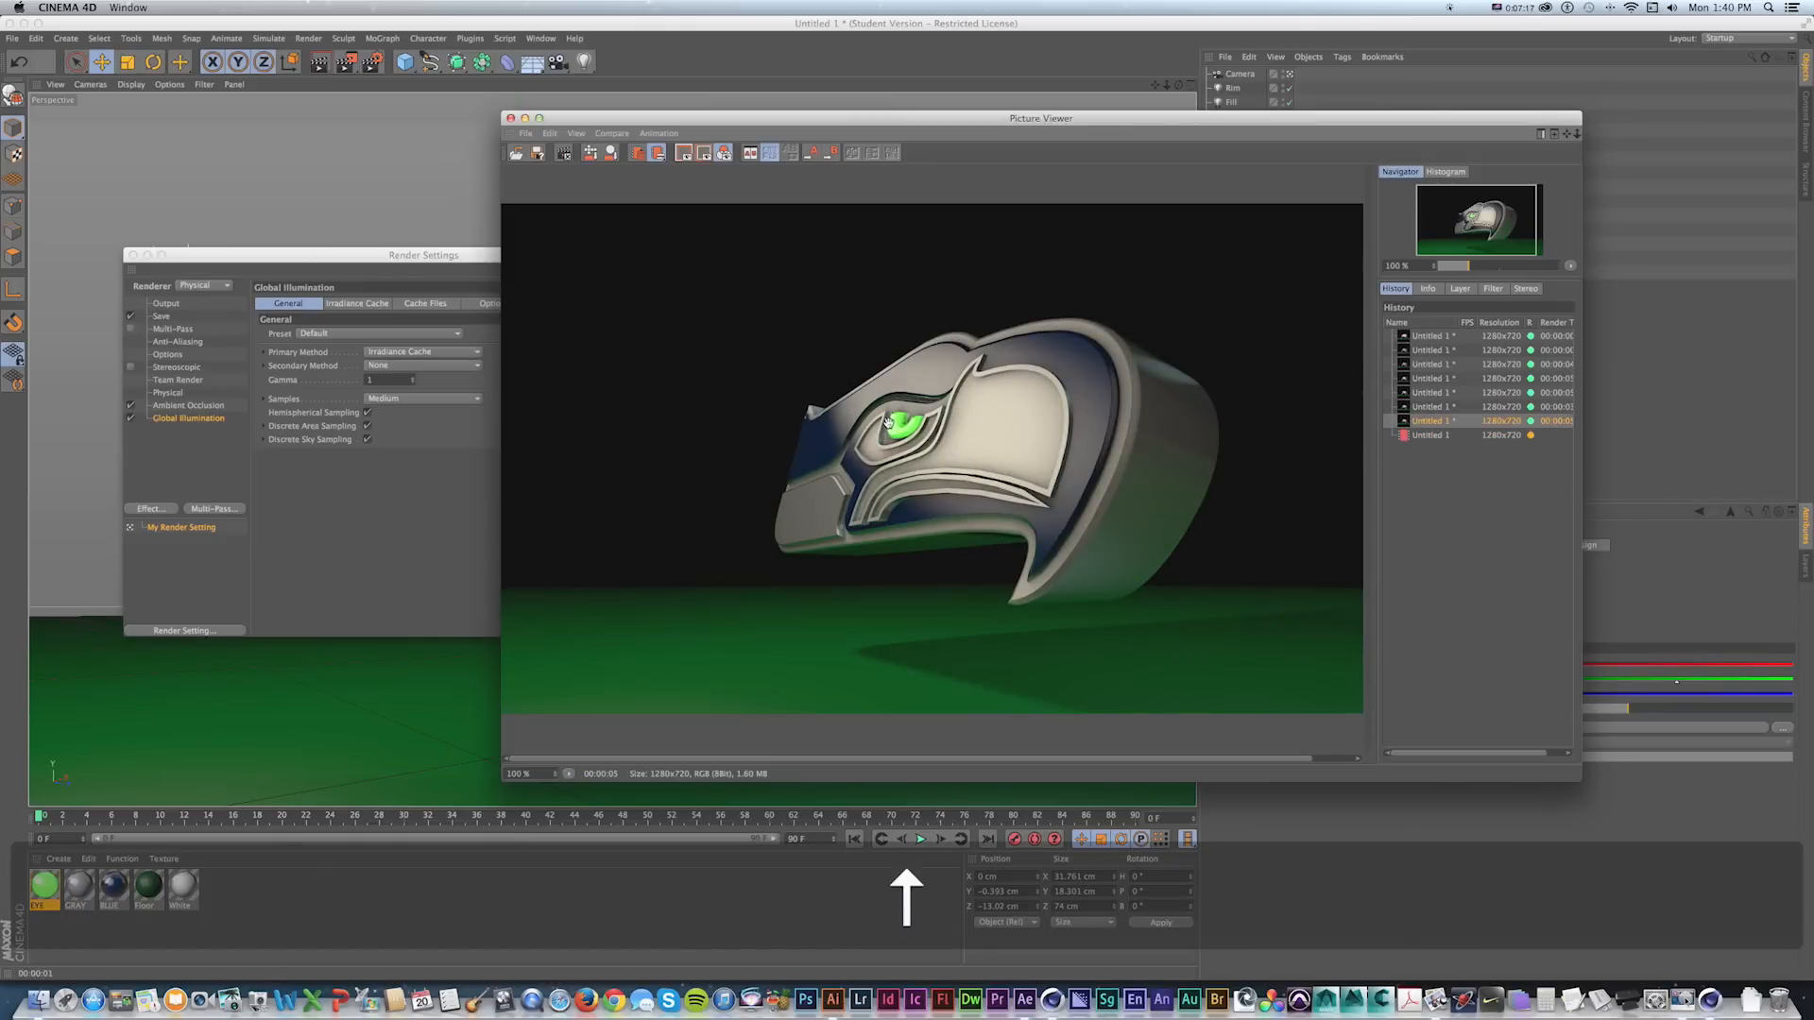
key(Down)
key(Up)
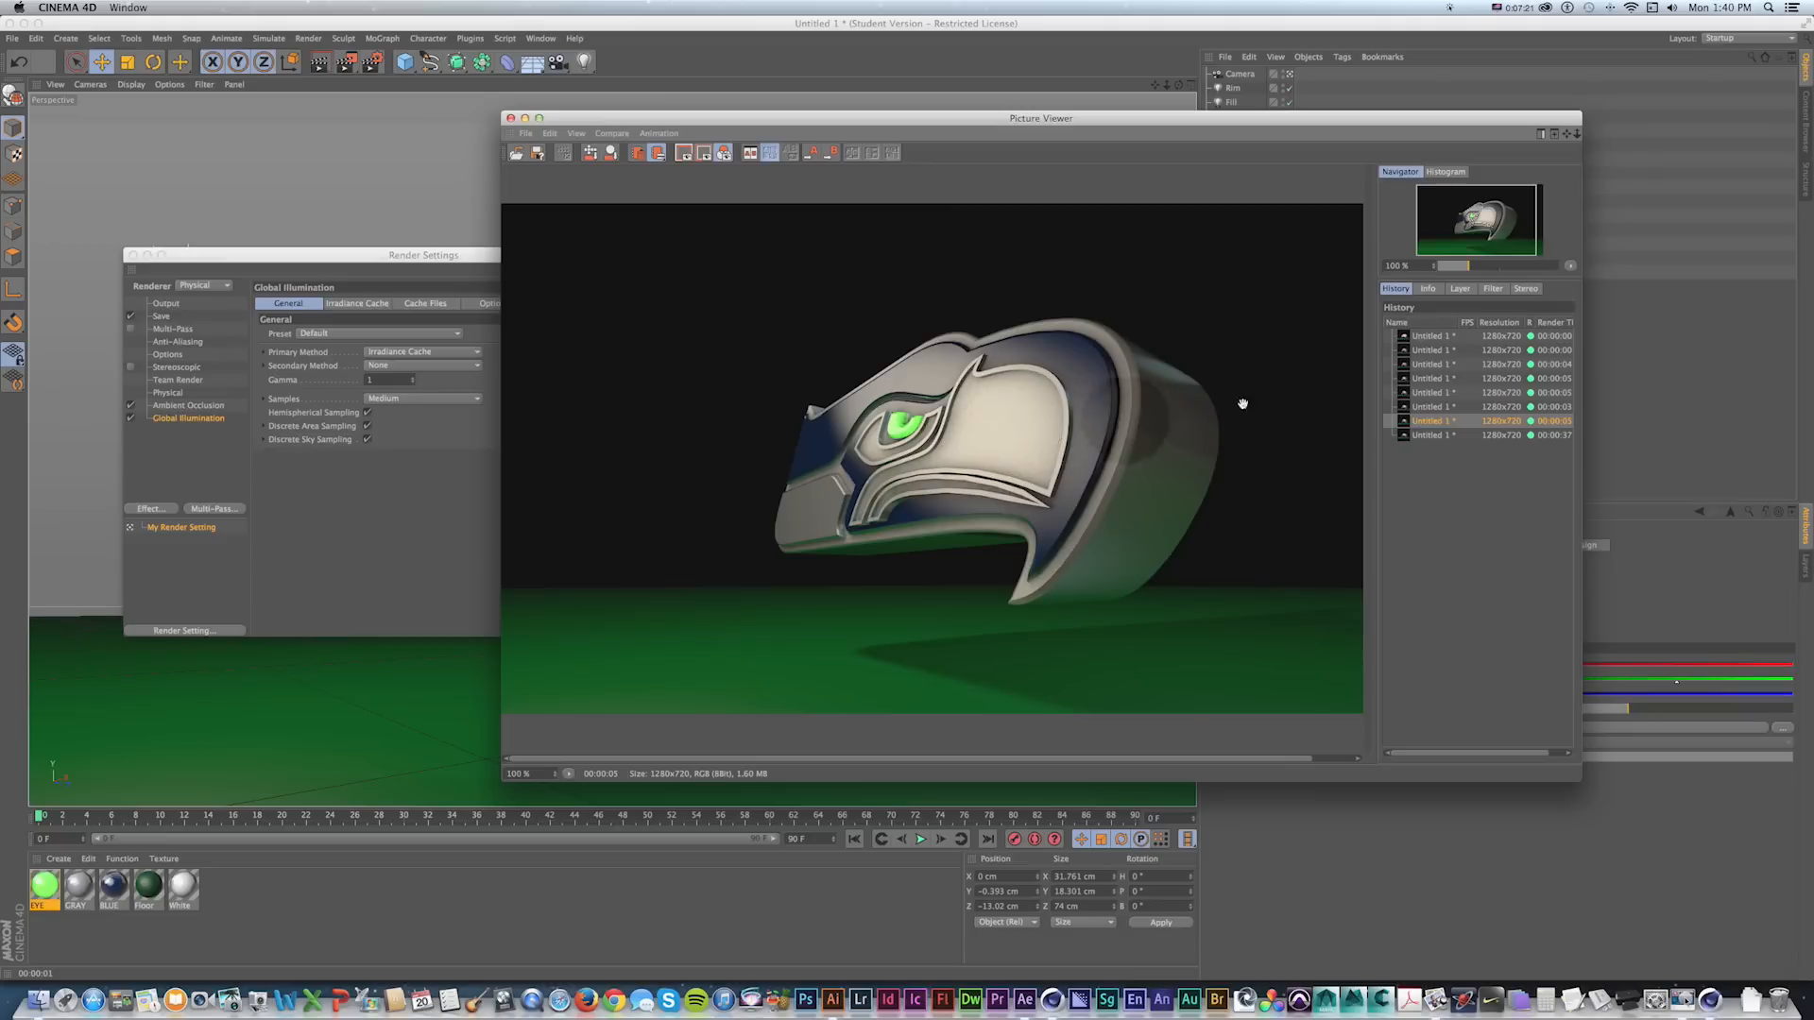
key(Down)
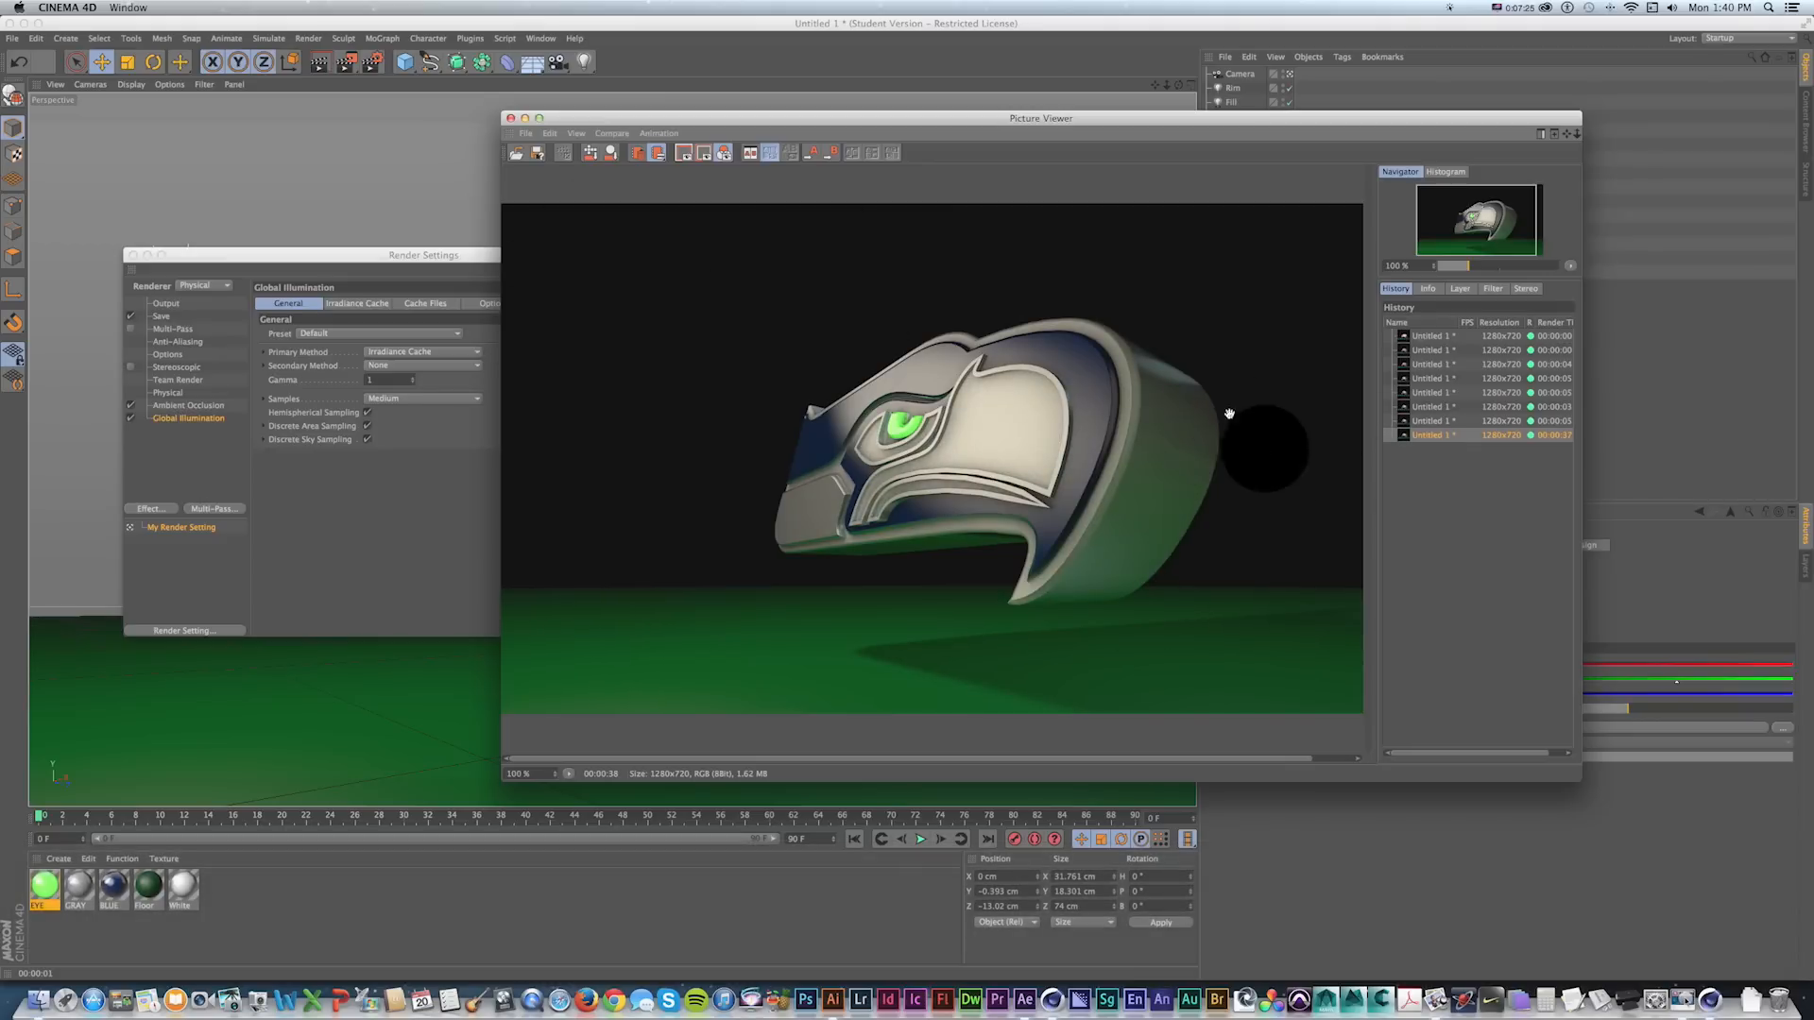
key(Up)
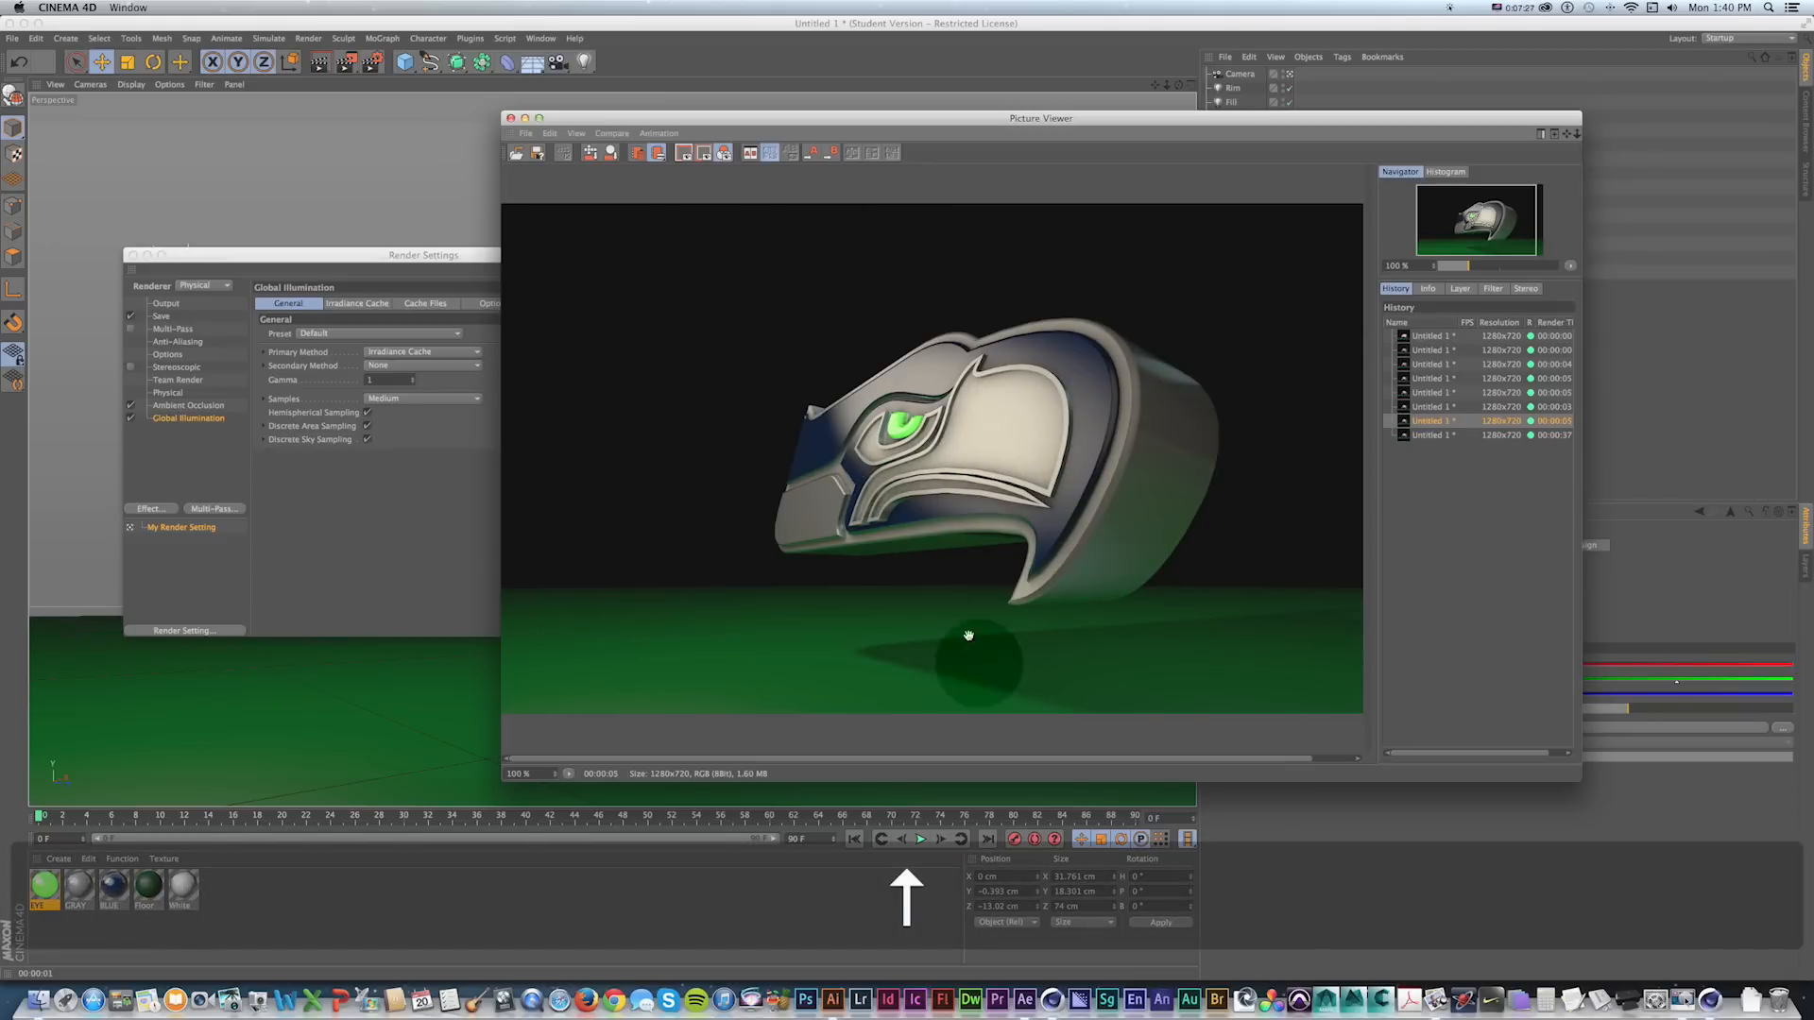
key(Down)
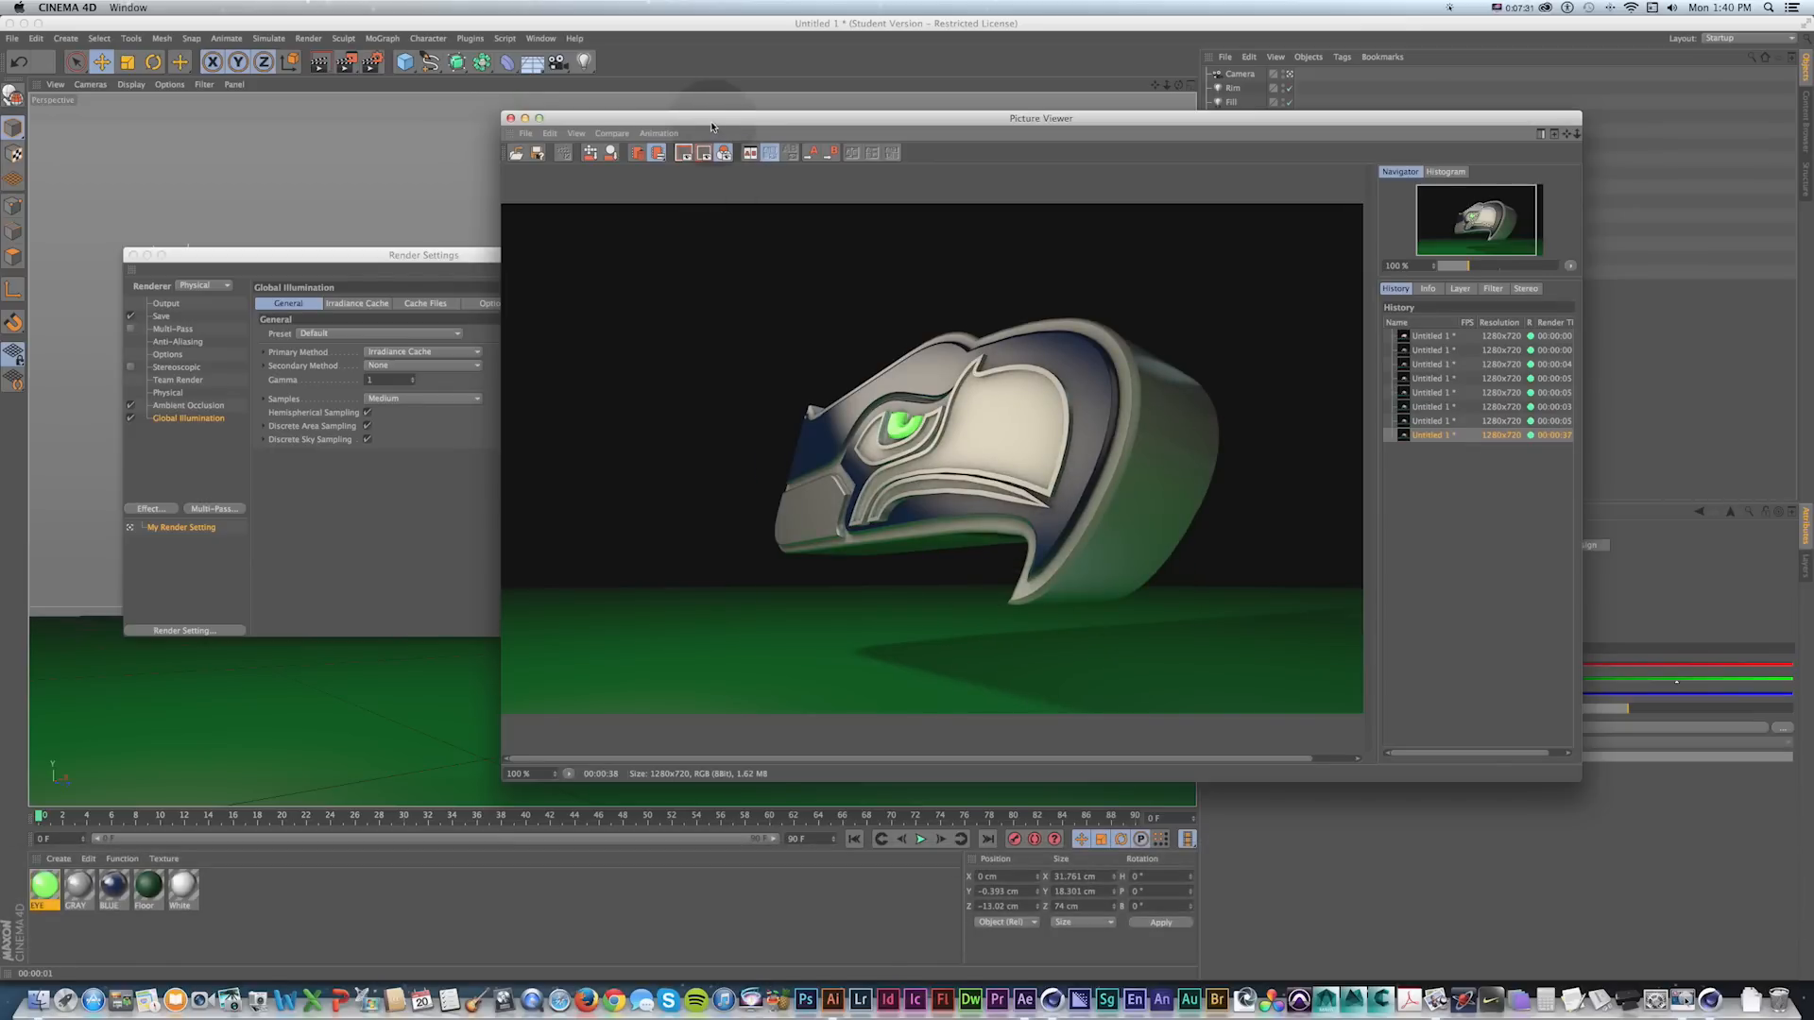
Close the Picture Viewer and the render settings.
drag(734, 112, 670, 115)
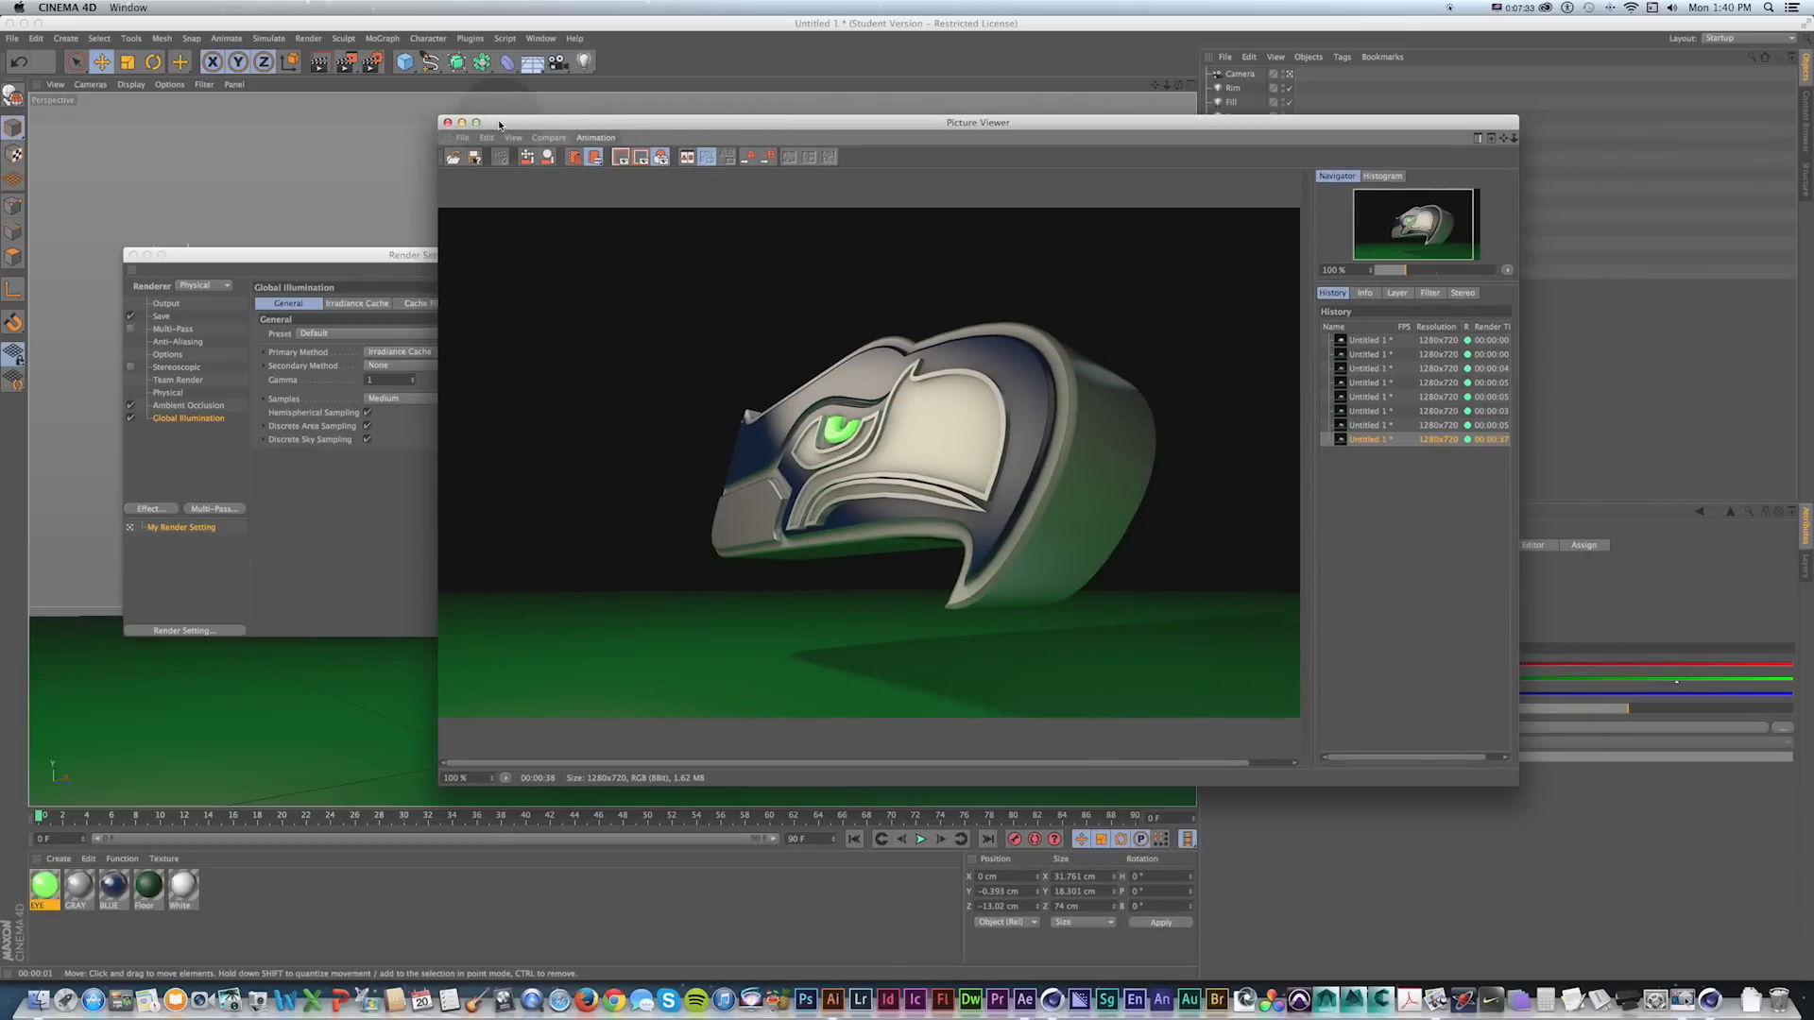
drag(500, 124, 492, 122)
click(439, 120)
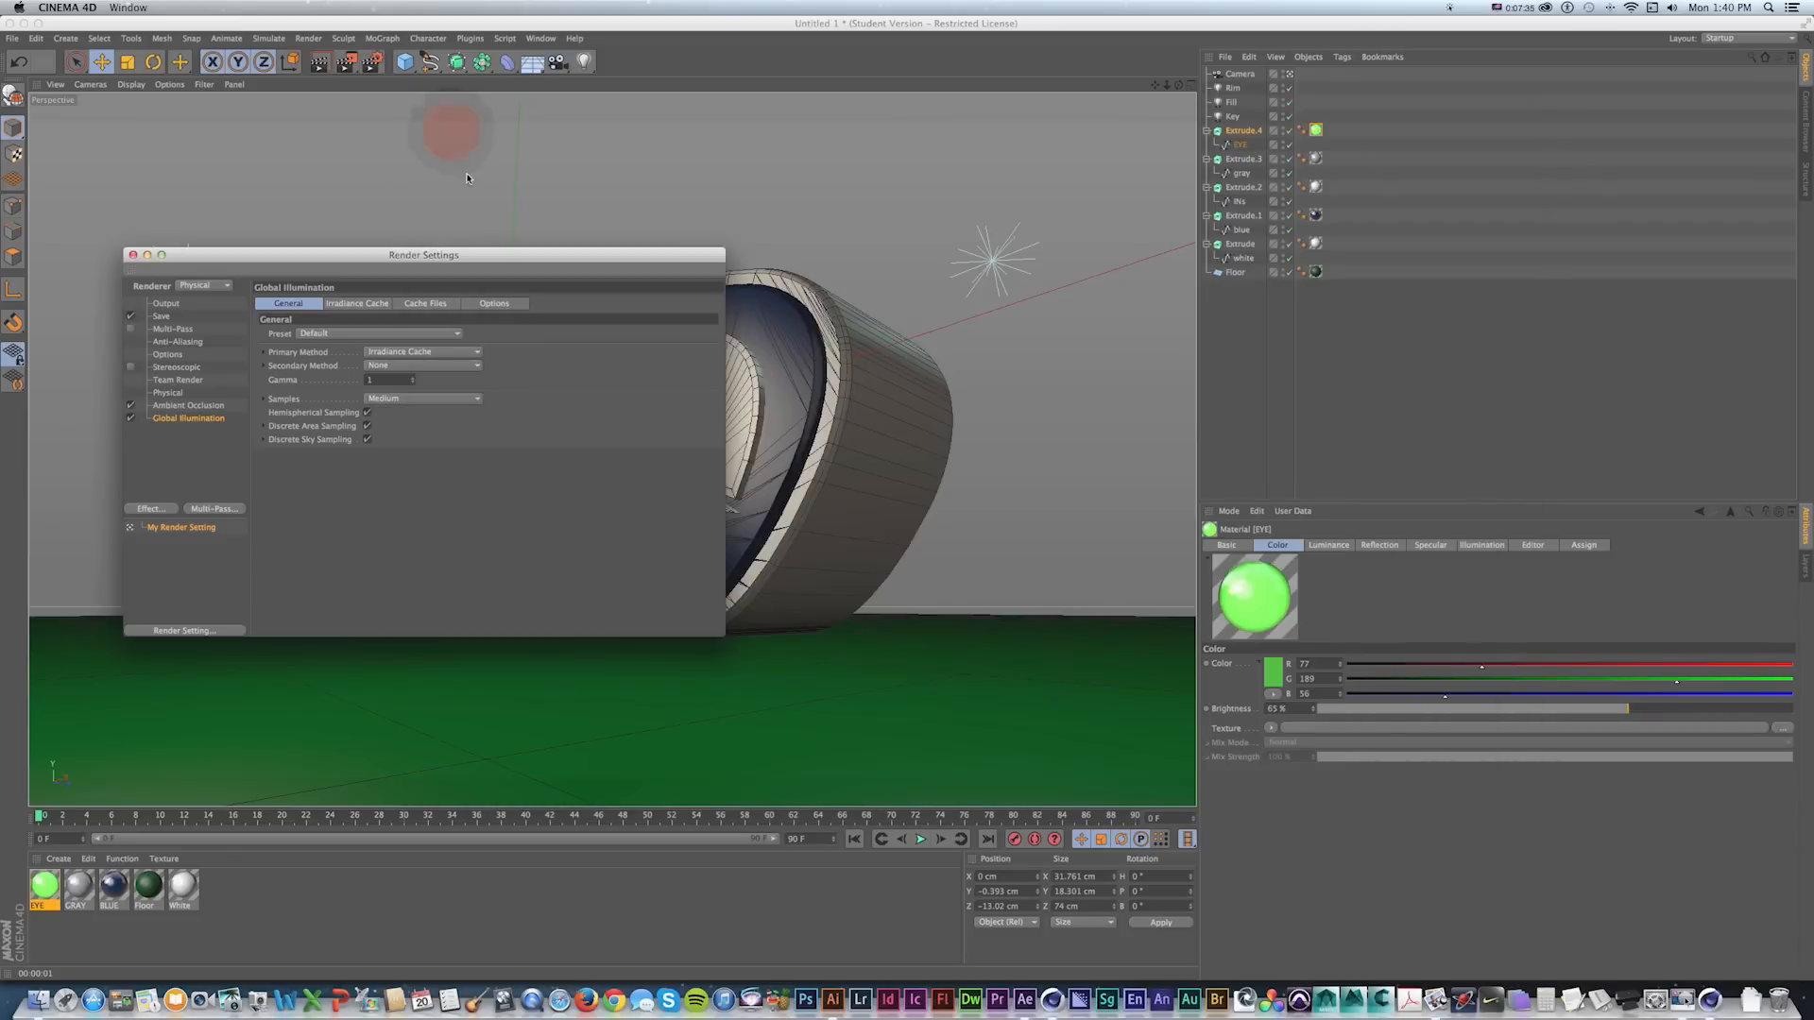
drag(126, 281, 270, 260)
click(276, 234)
Switch to CINEMA 4D Lite and examine which effects its render settings offer.
key(super+Tab)
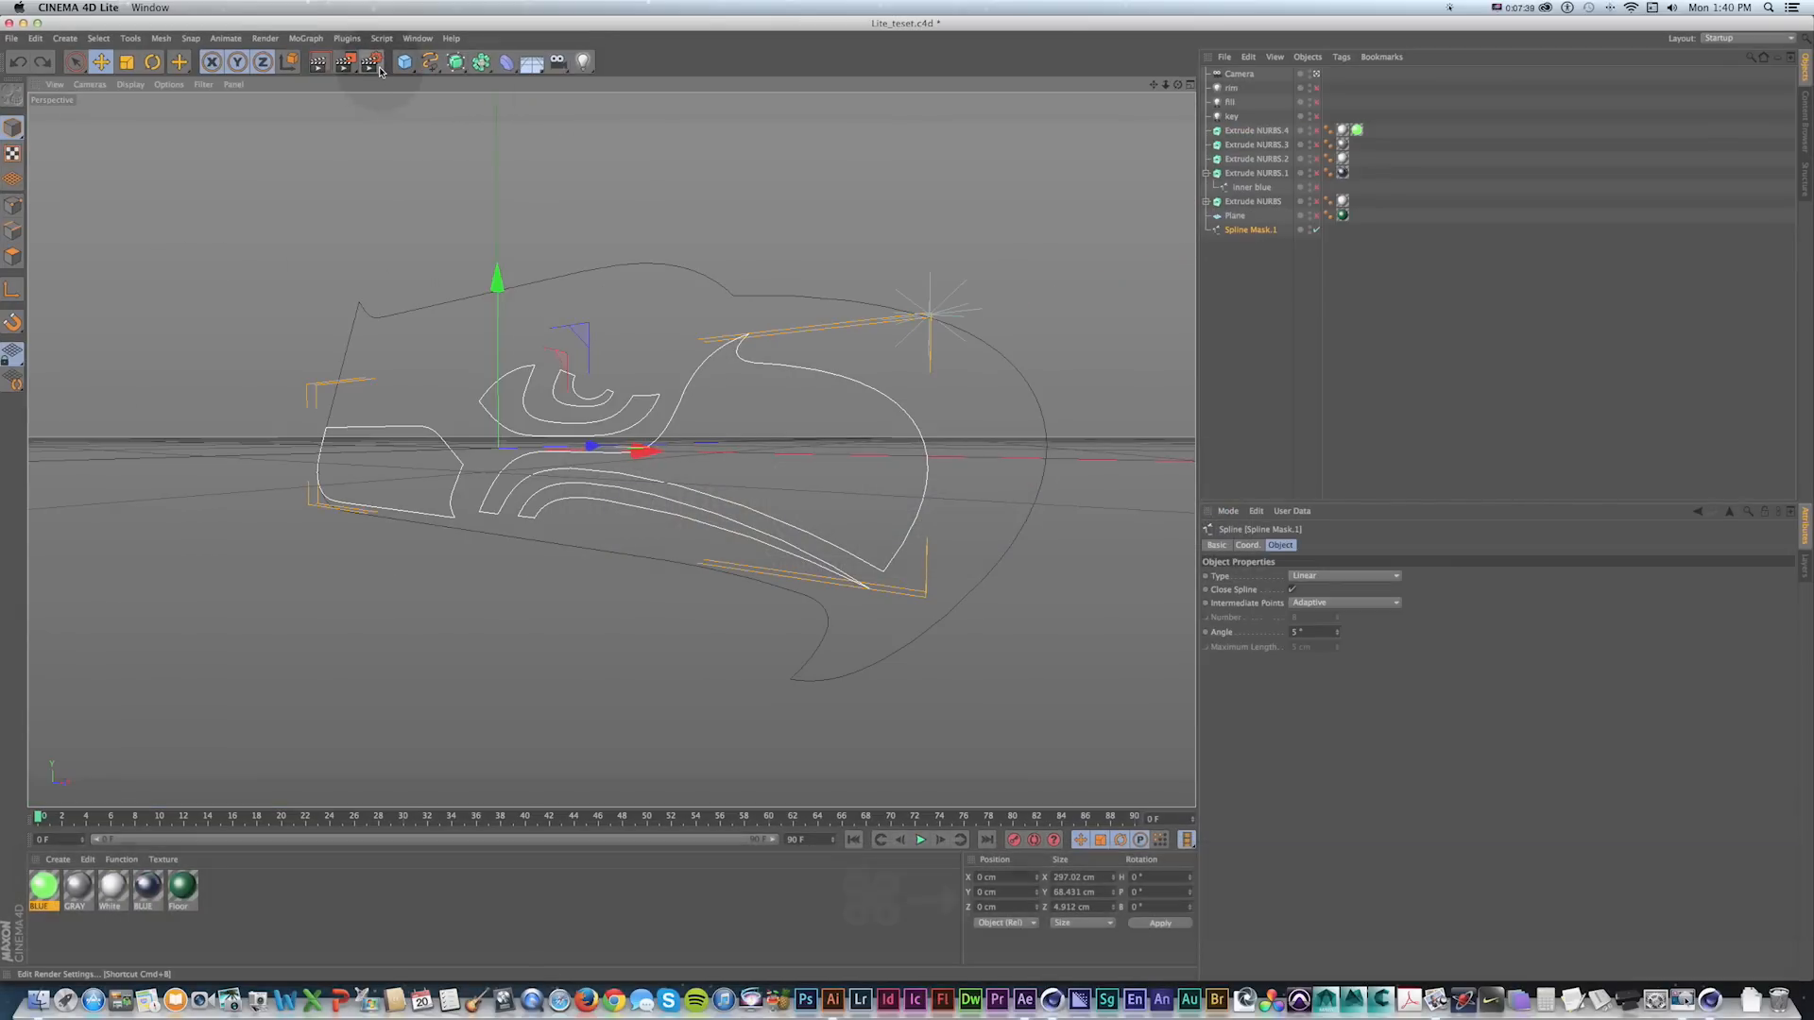
click(378, 69)
click(102, 277)
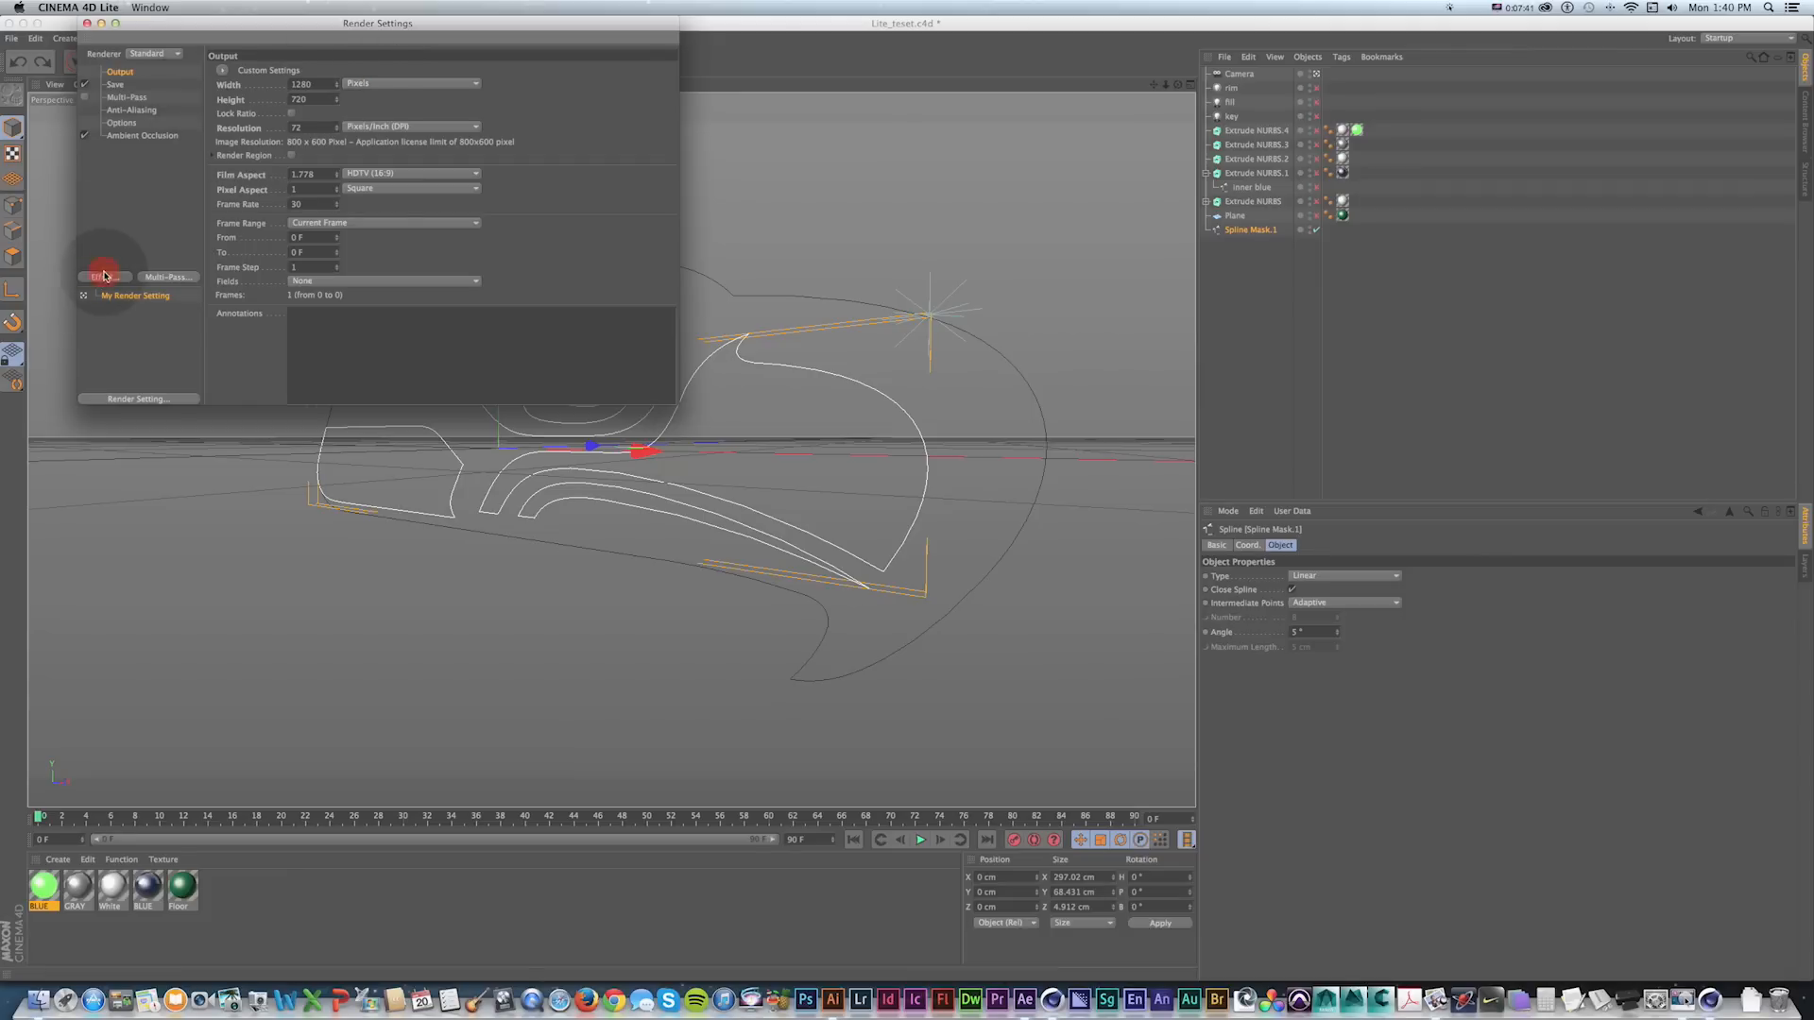
click(126, 232)
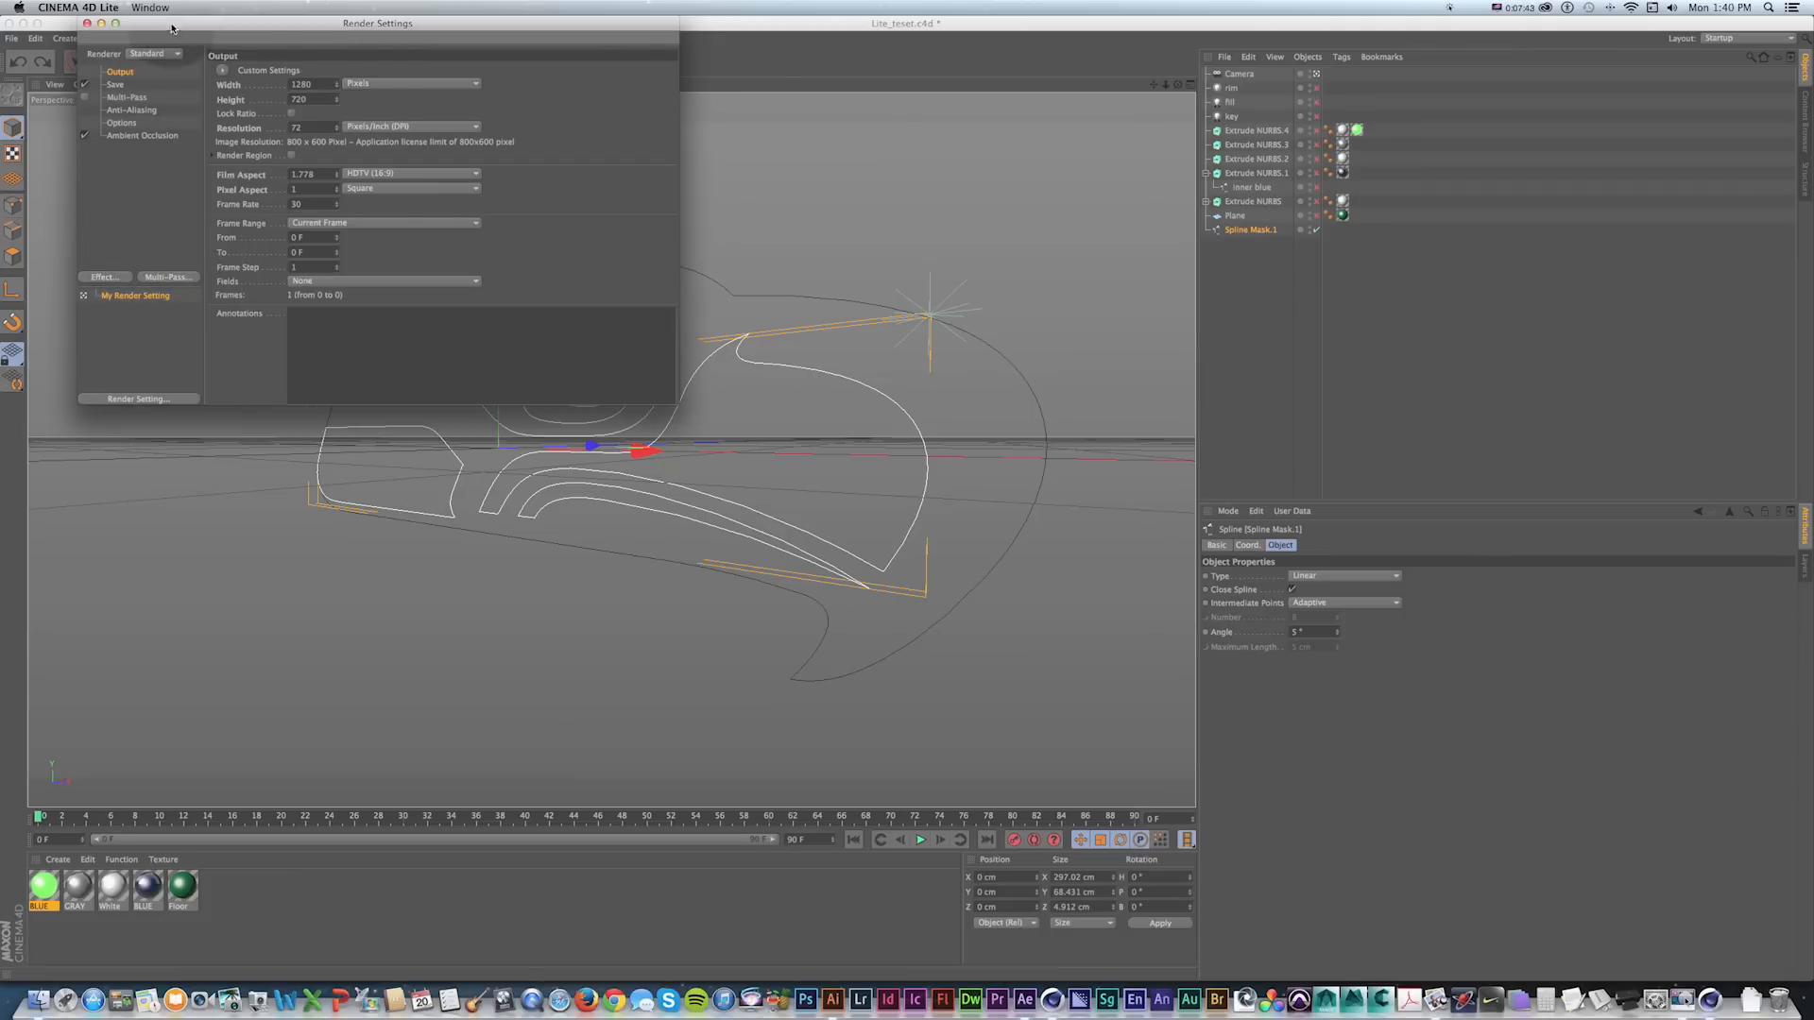
drag(183, 25, 447, 240)
click(351, 238)
Switch back to the full CINEMA 4D project and review its Global Illumination render settings.
key(super+Tab)
key(super+Tab)
click(697, 532)
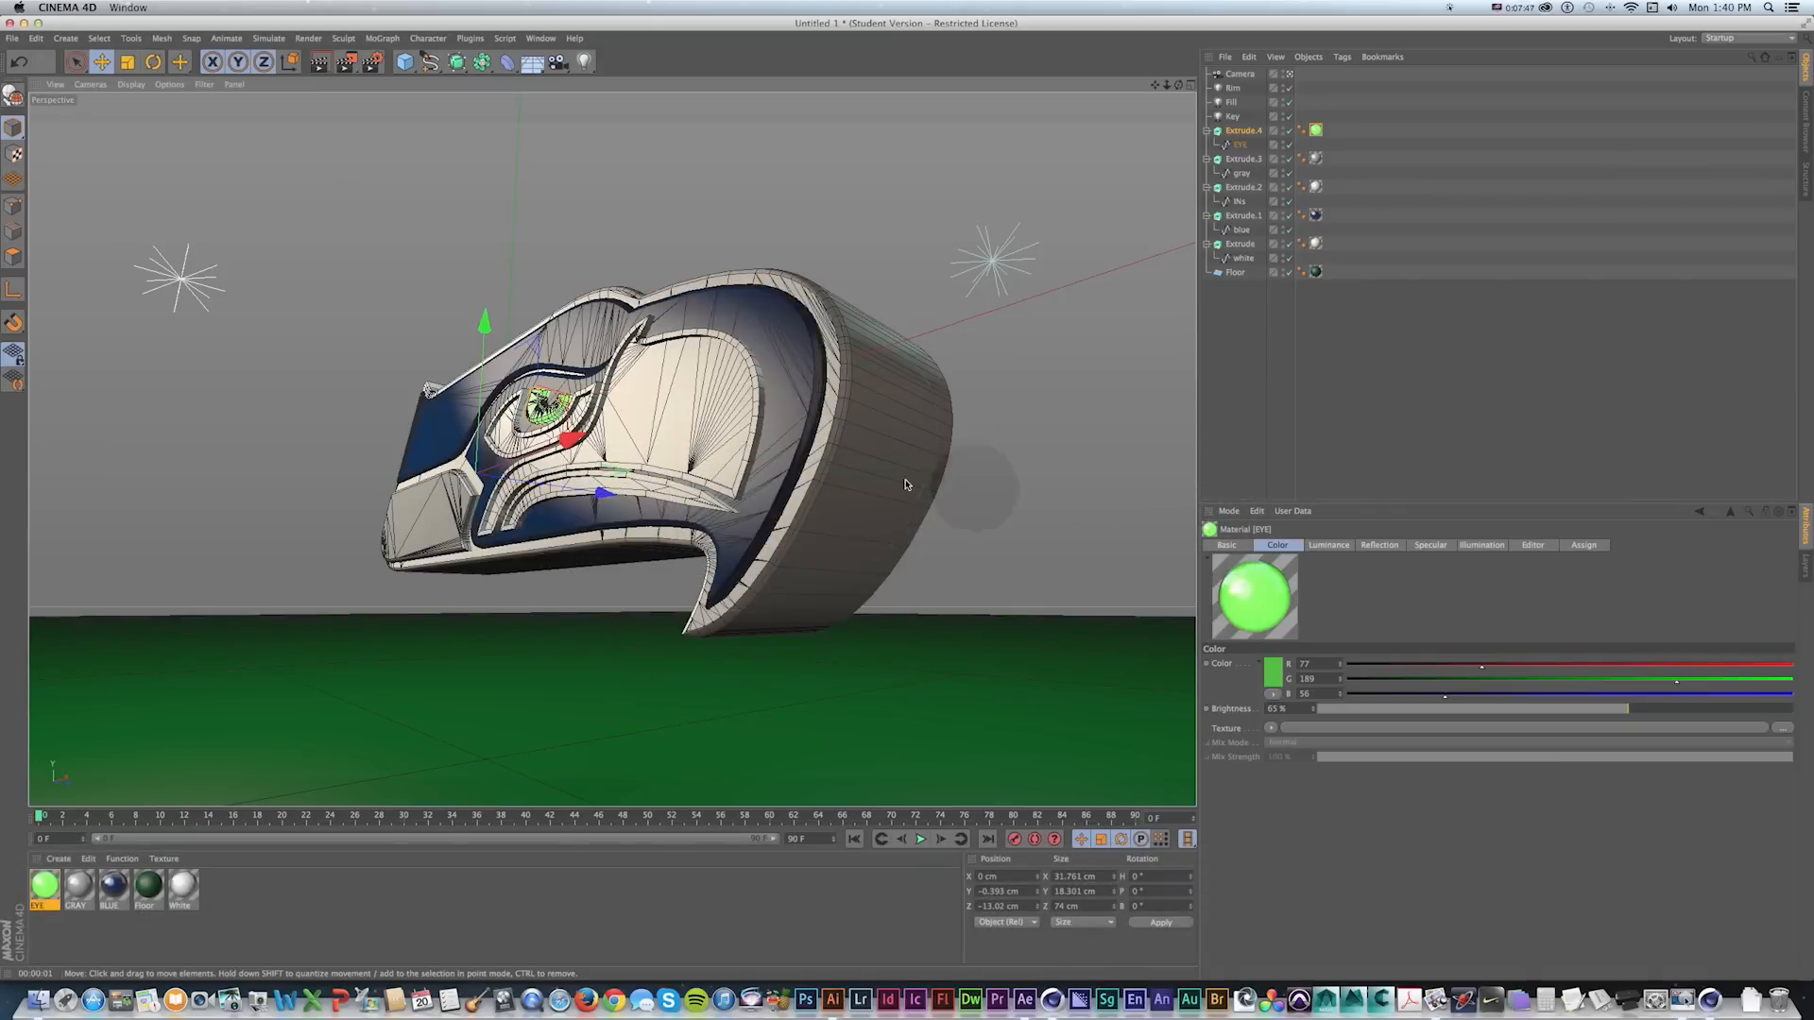
click(375, 64)
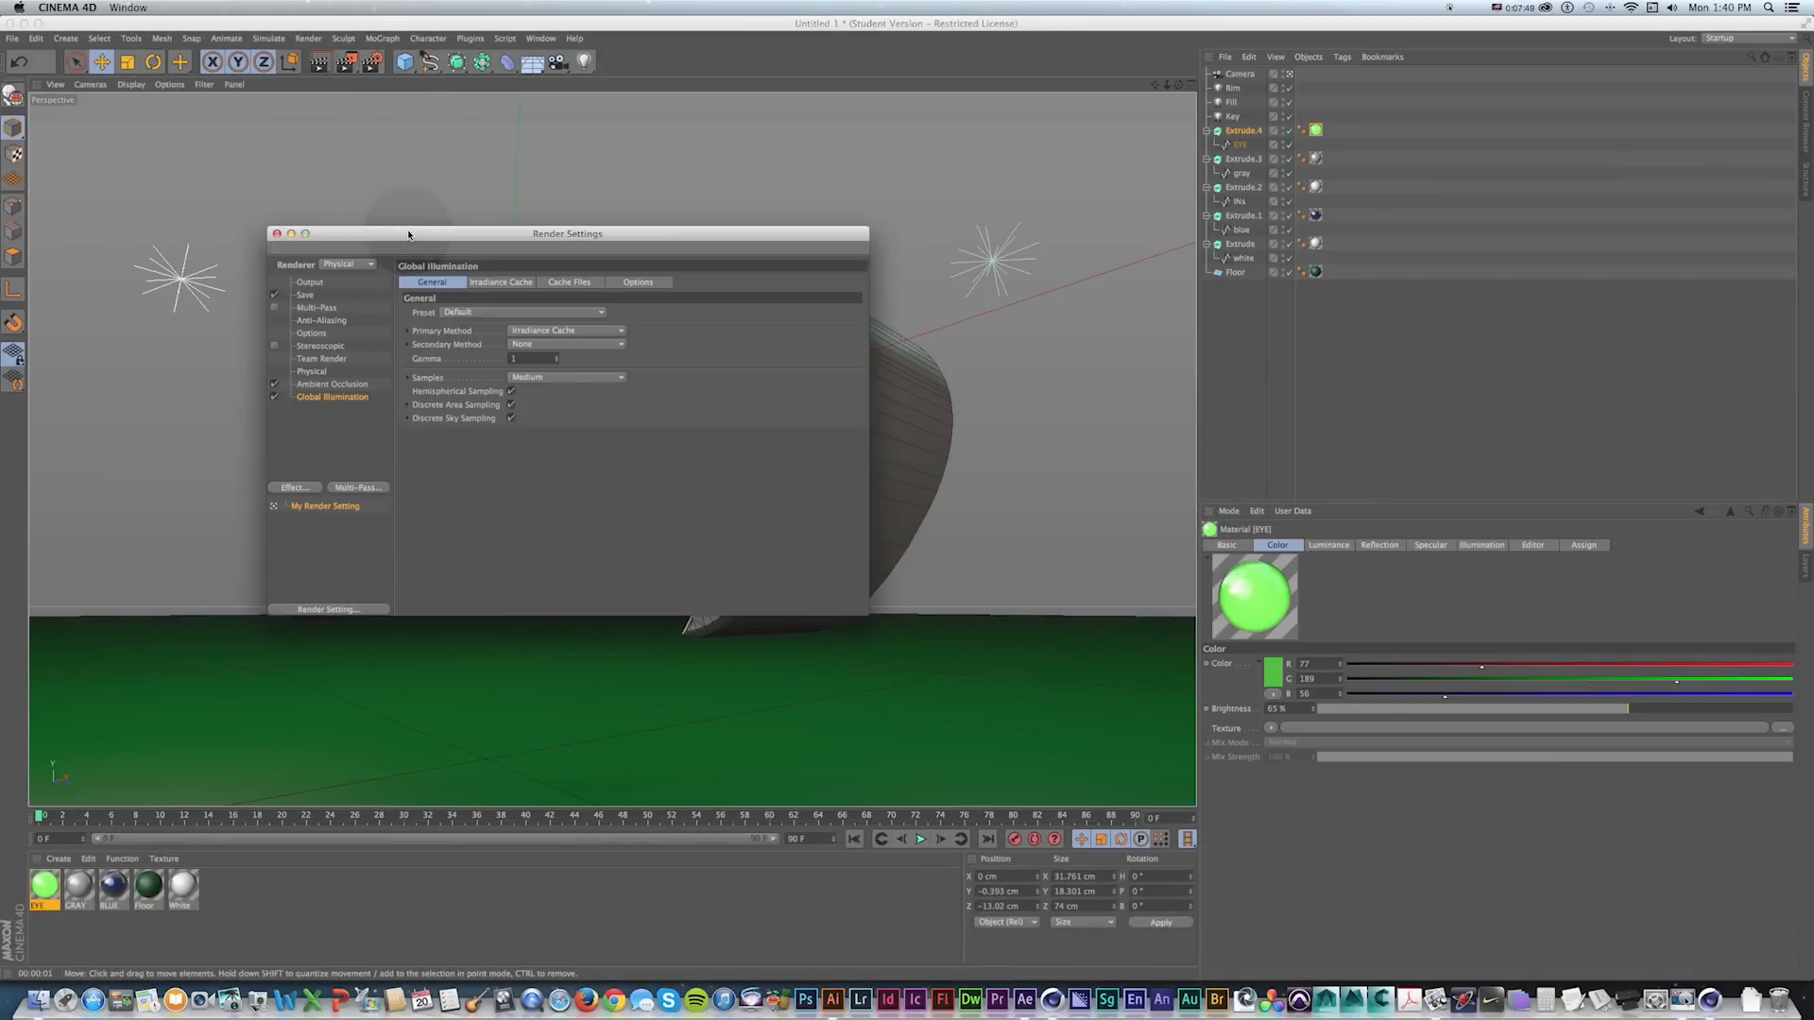
drag(408, 235, 625, 243)
click(492, 242)
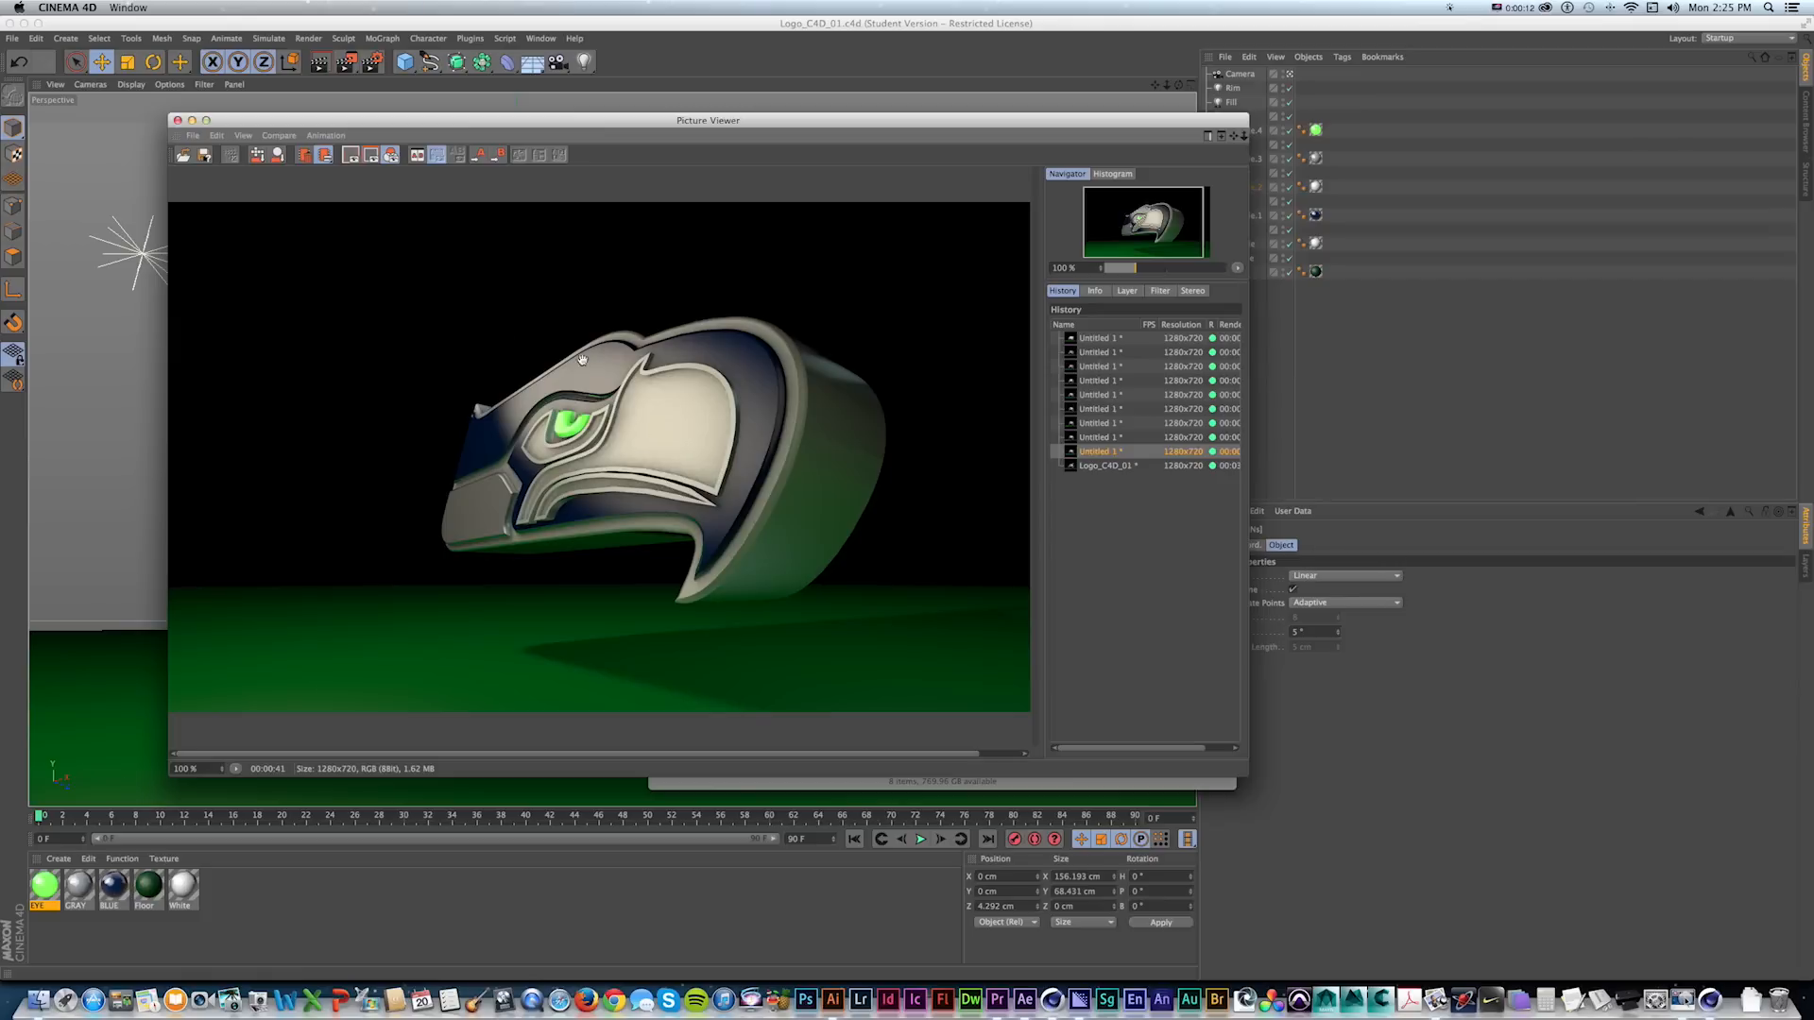
Set the Physical renderer's sampling quality to High and close the render settings.
drag(952, 125, 943, 124)
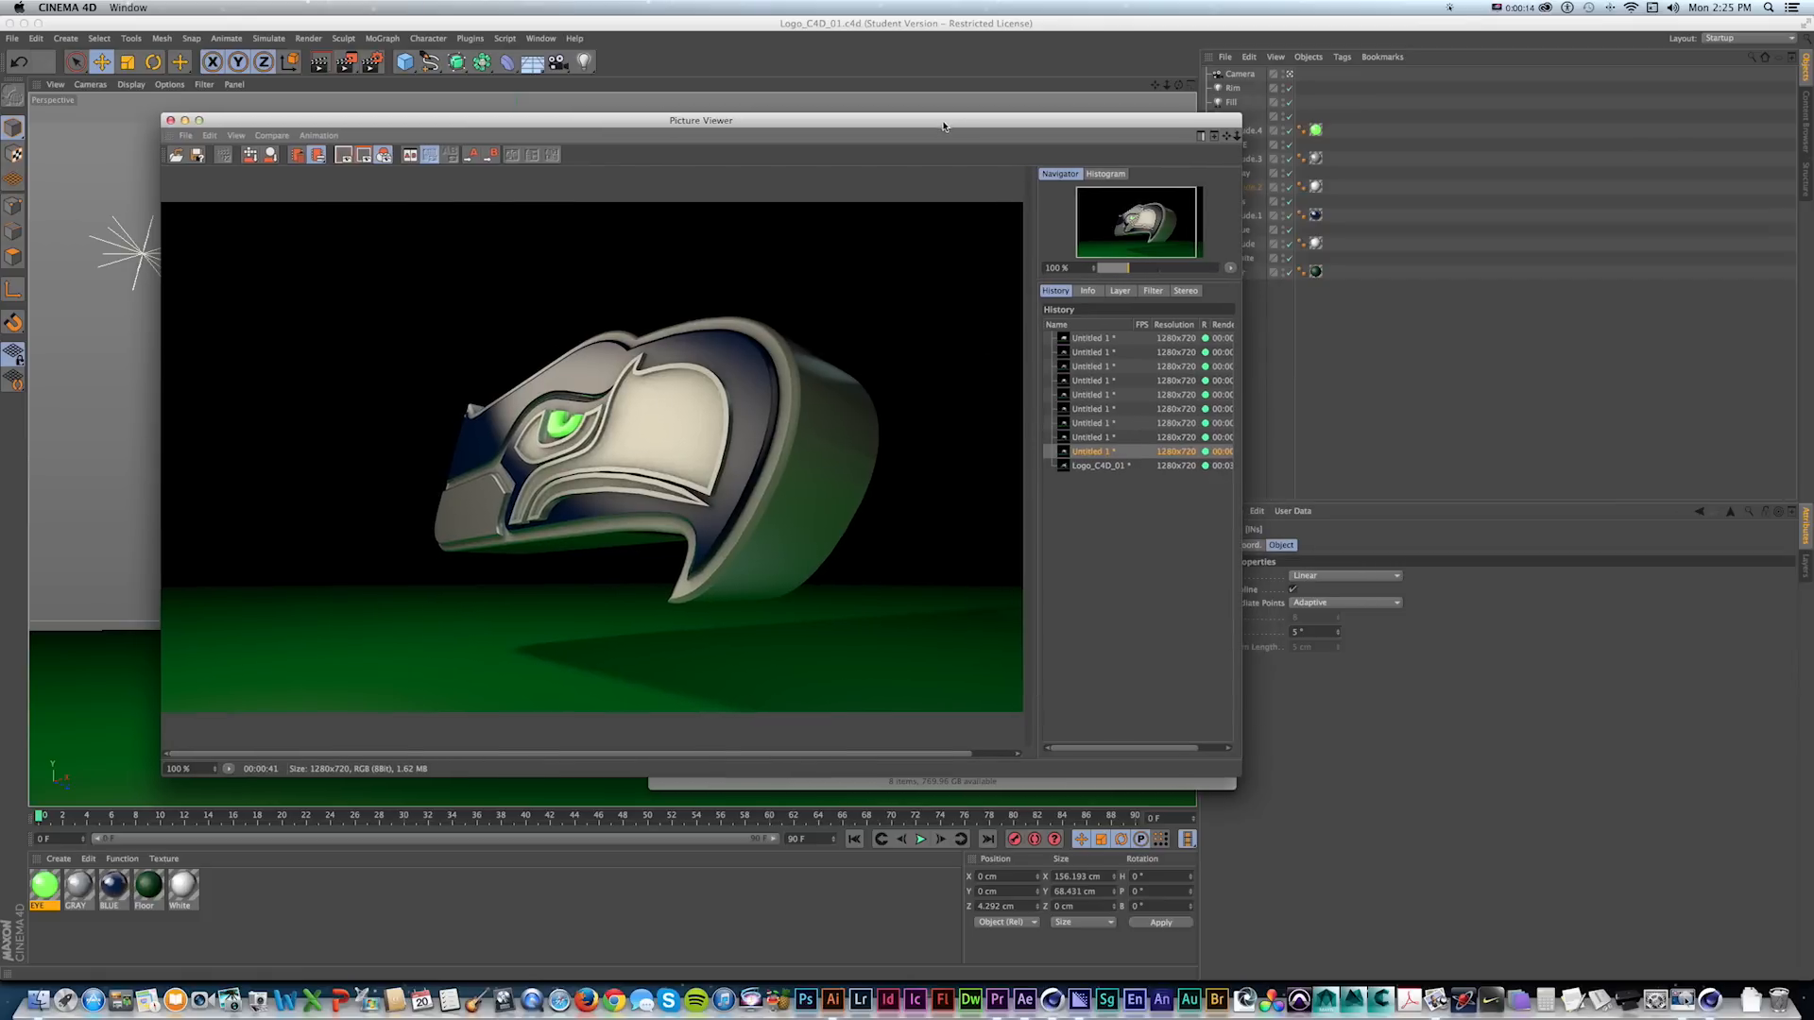
drag(513, 124, 453, 122)
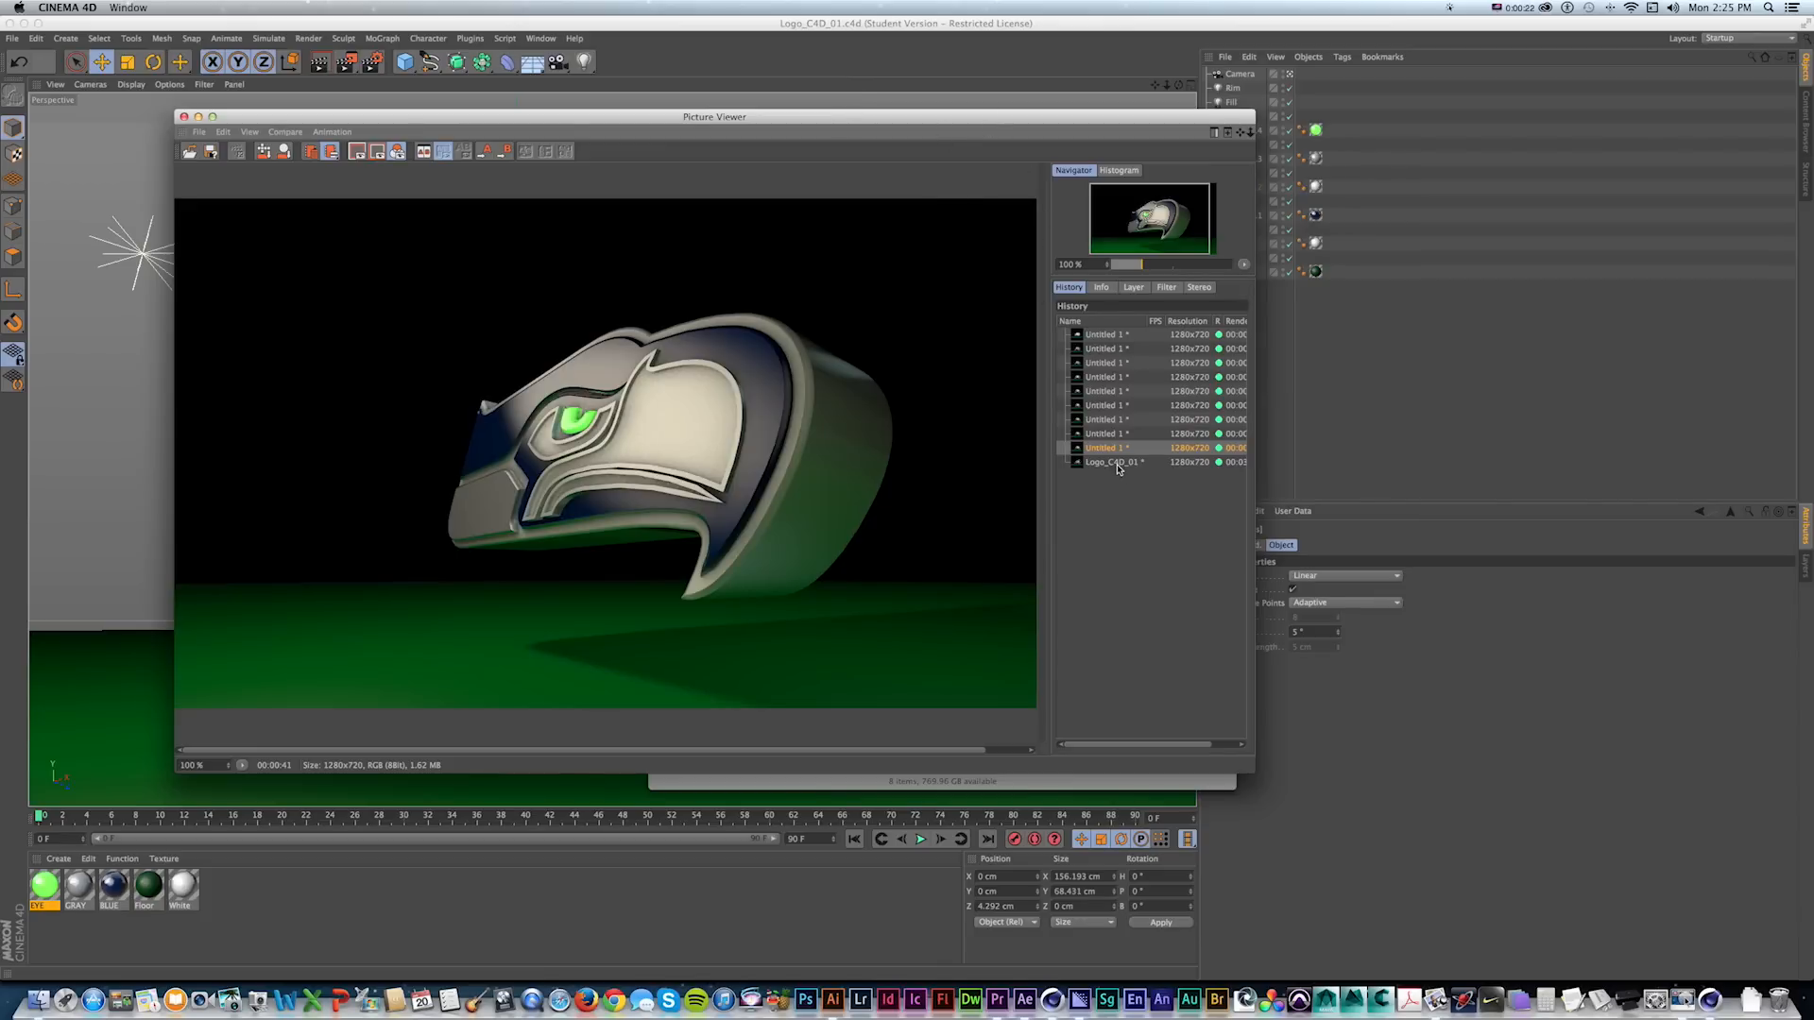
click(376, 62)
click(526, 423)
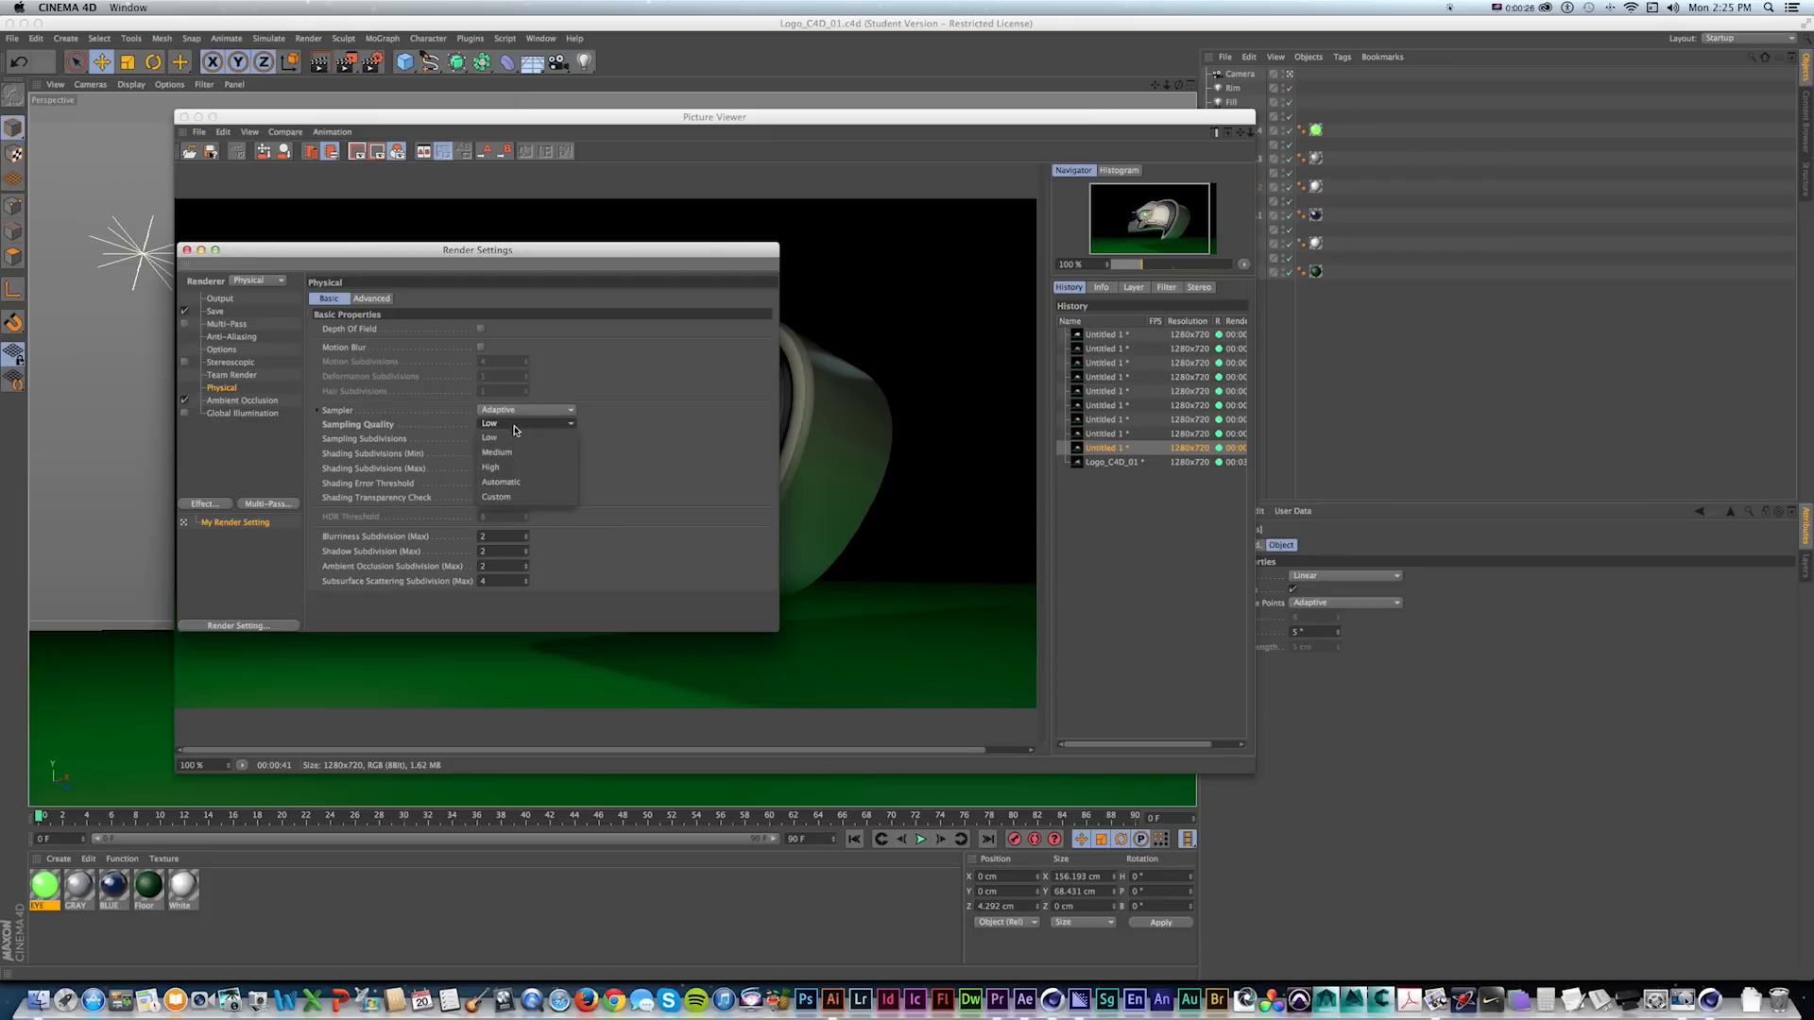
click(510, 463)
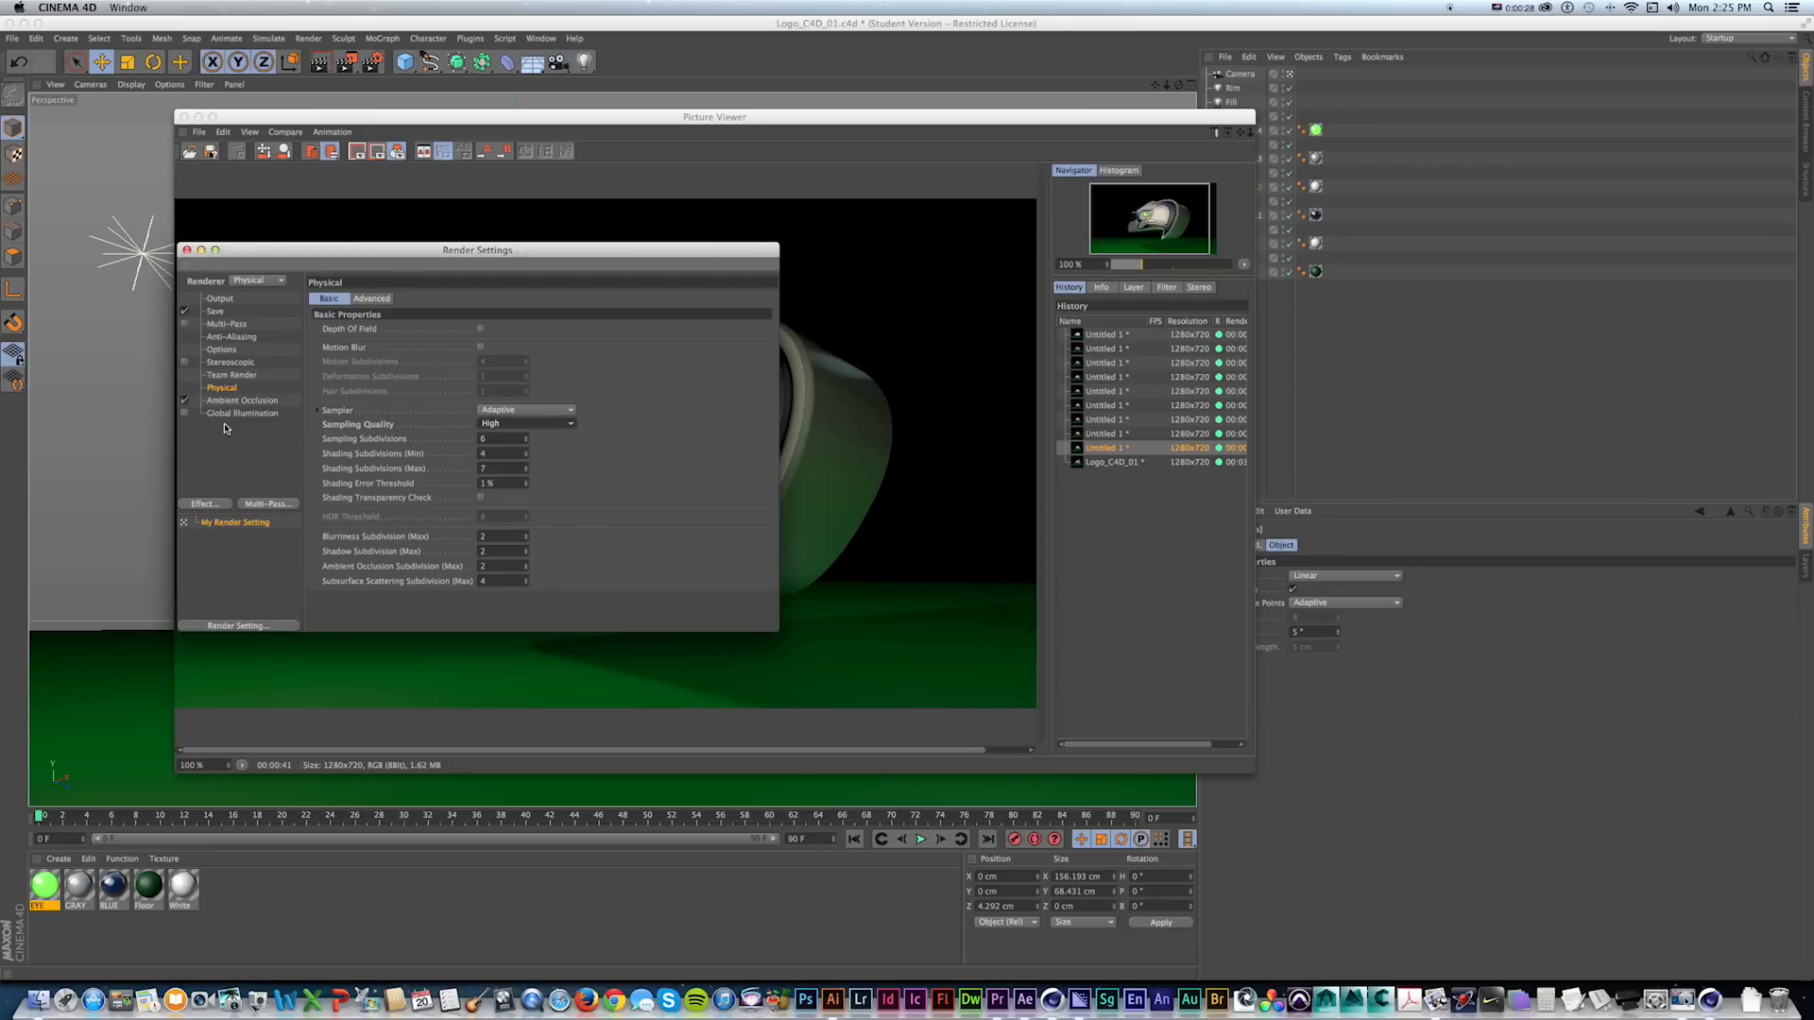
click(187, 250)
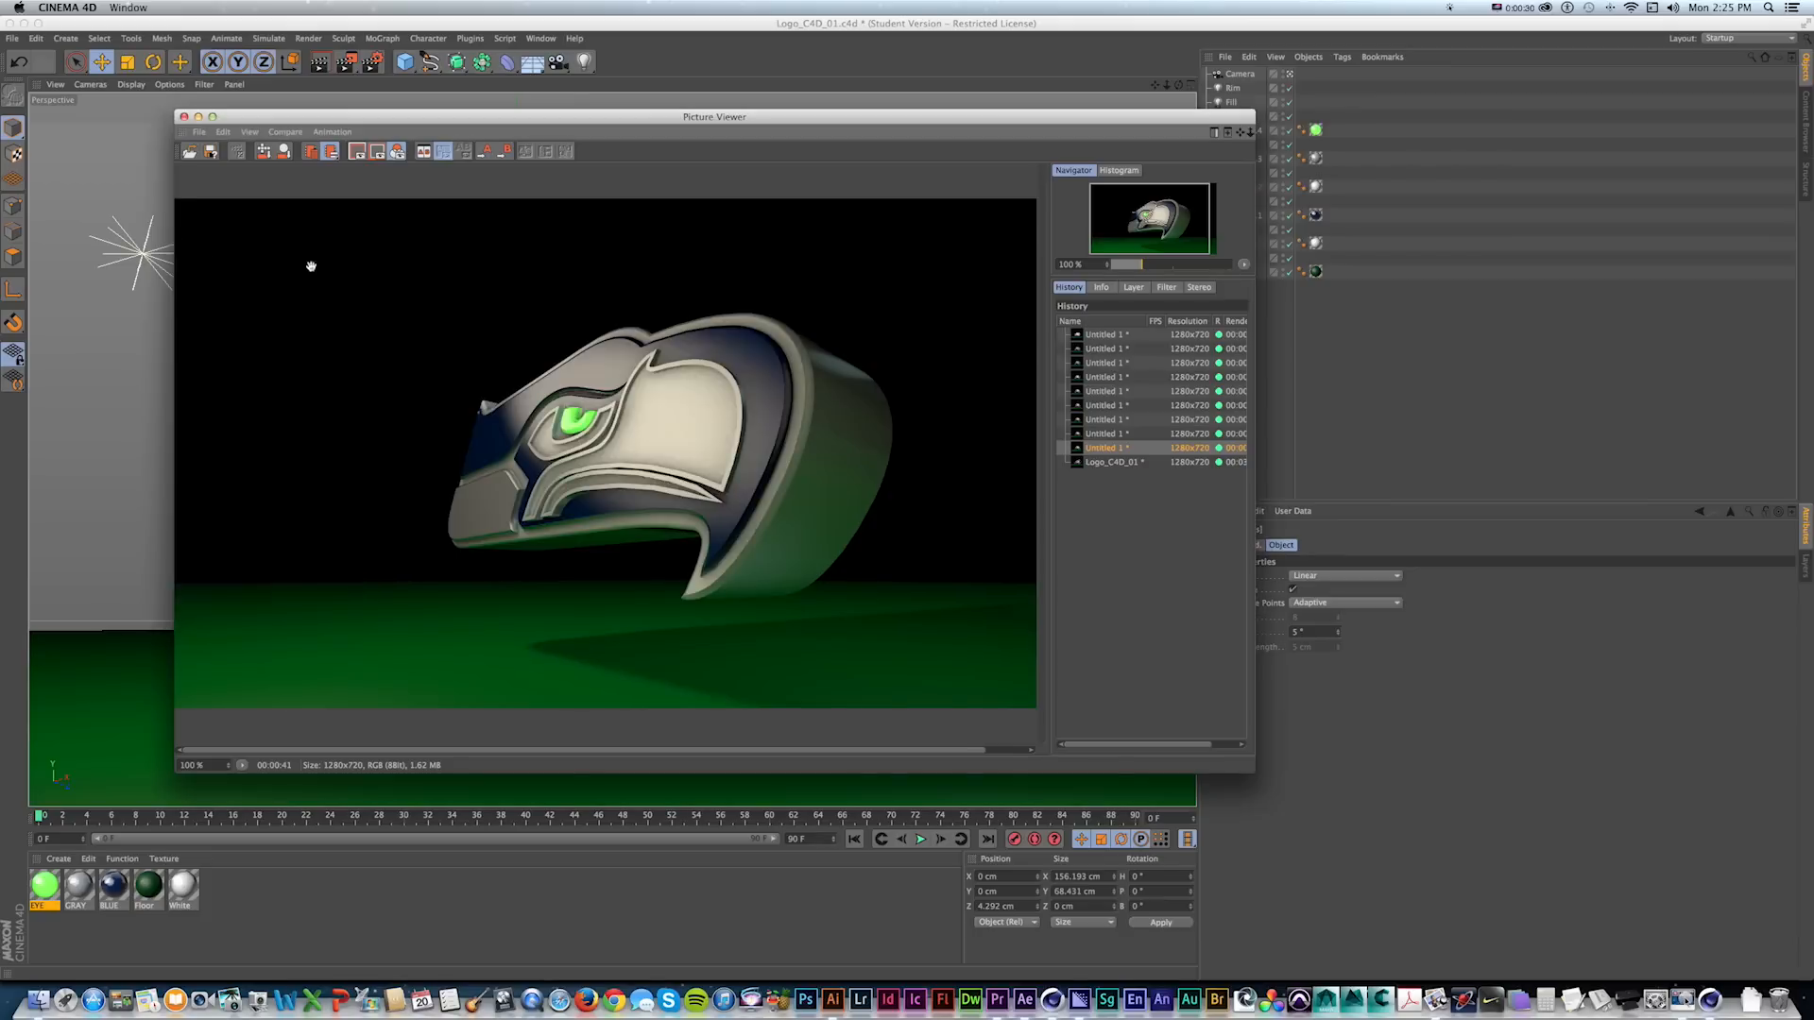
Compare the Logo_C4D_01 render with the preceding Untitled 1 render in the history and check their render times.
click(1105, 463)
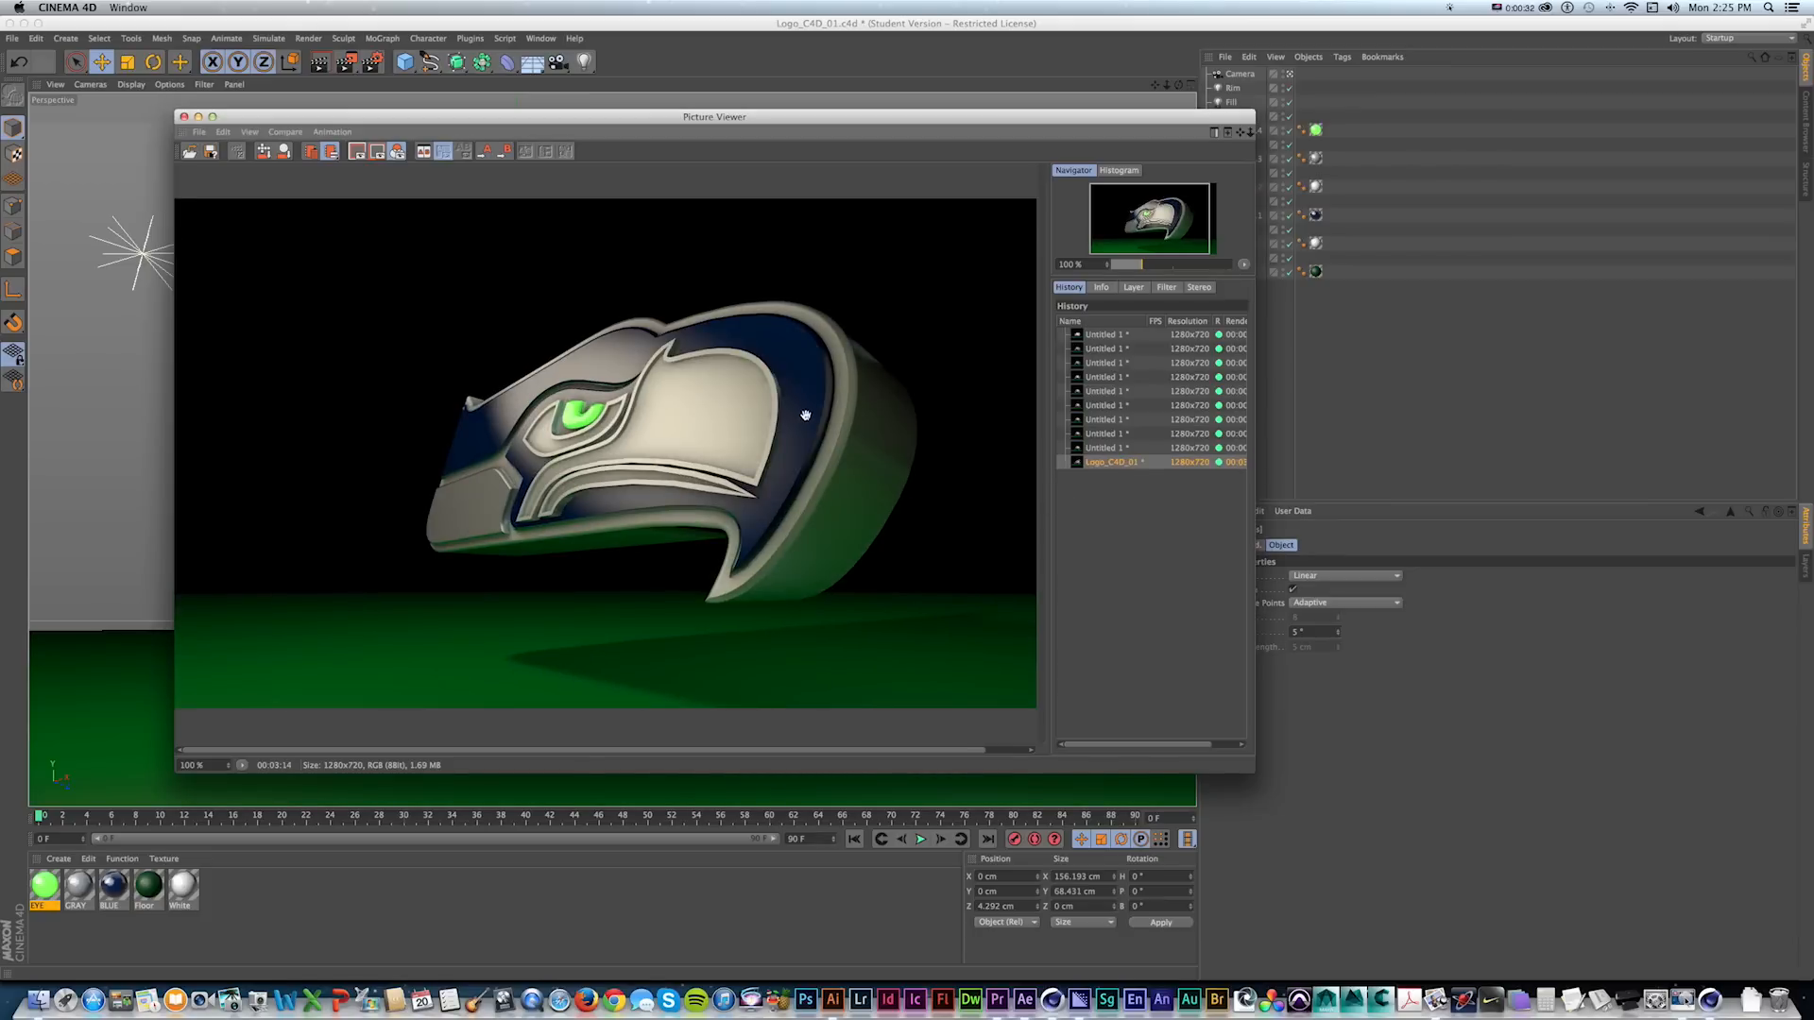
click(1105, 449)
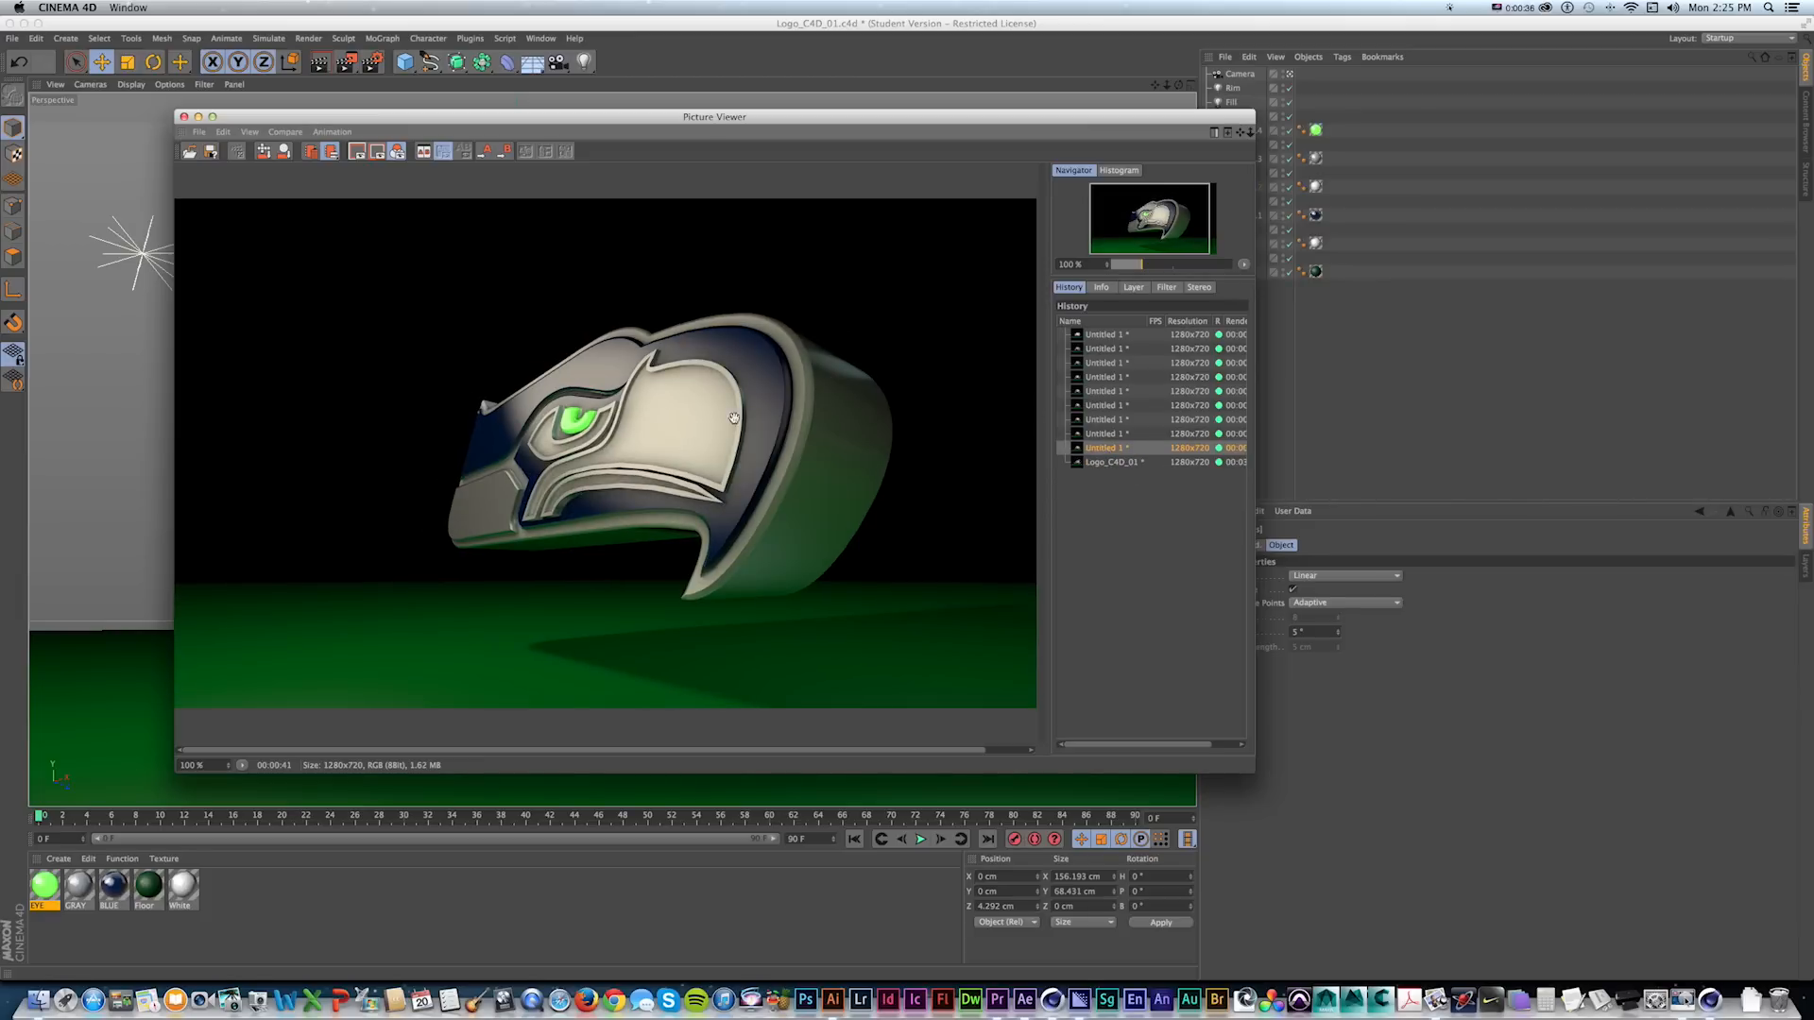
click(1092, 462)
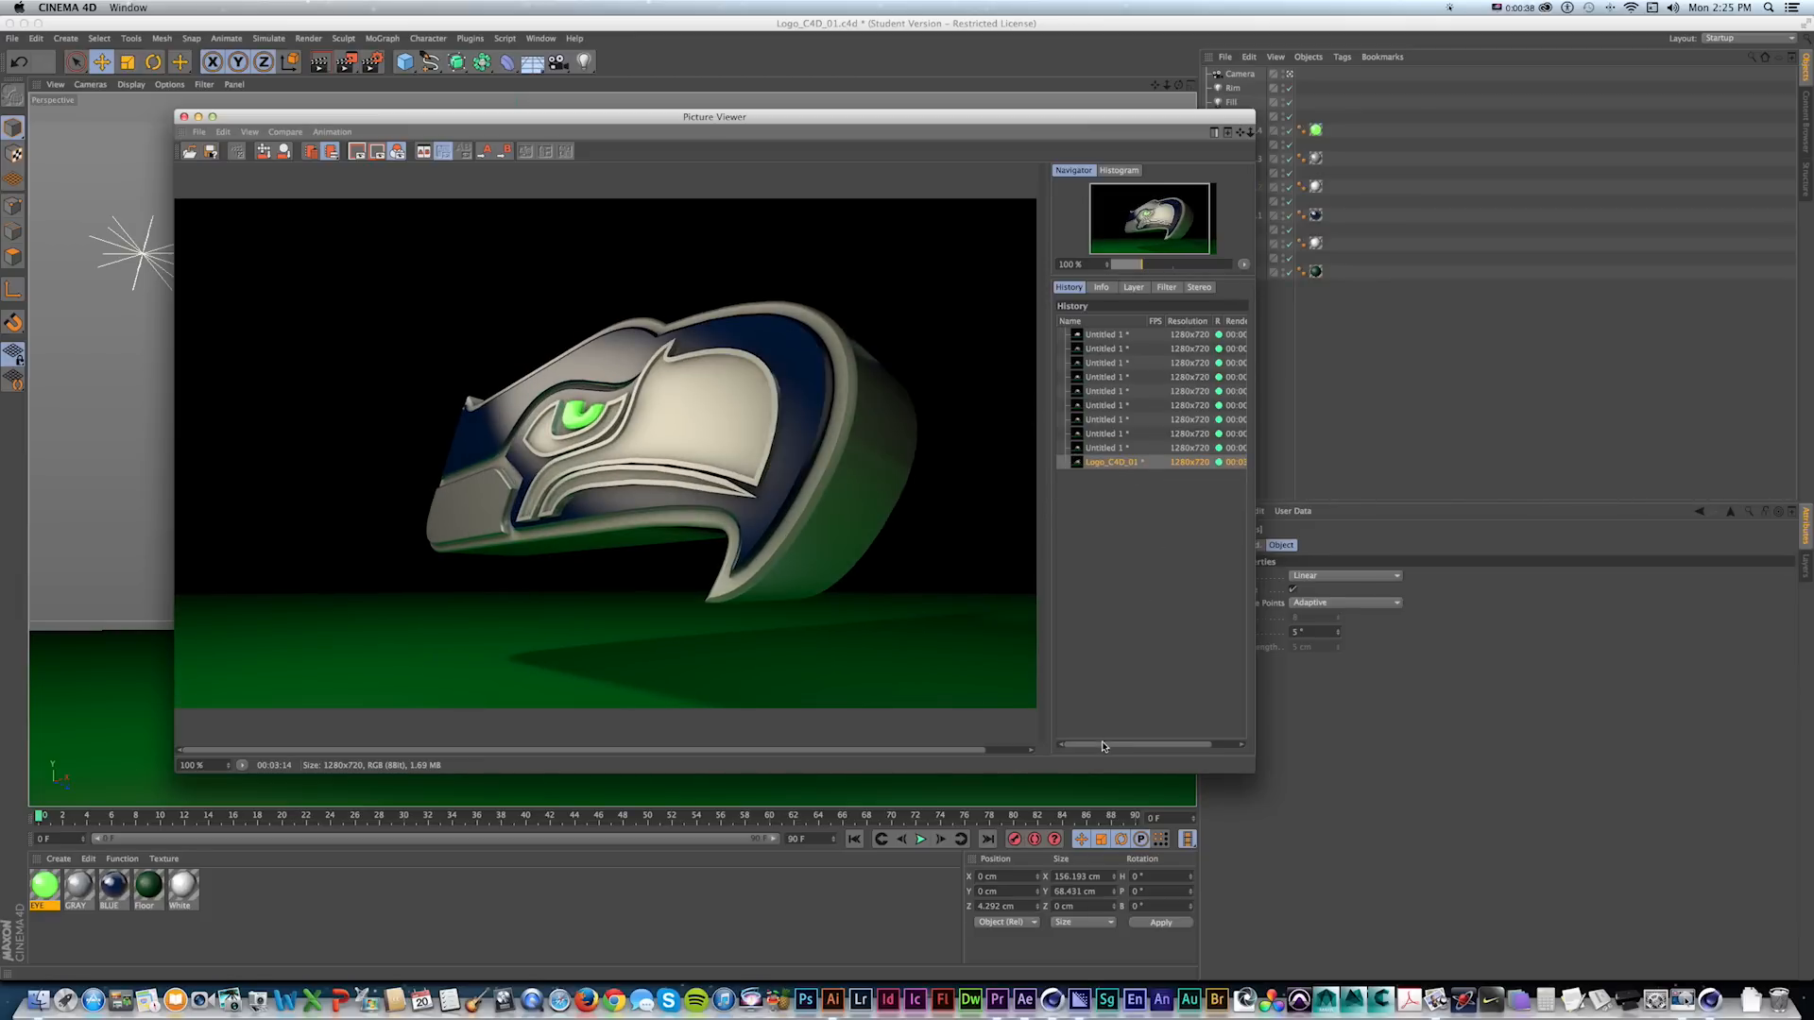
drag(1101, 747, 1141, 748)
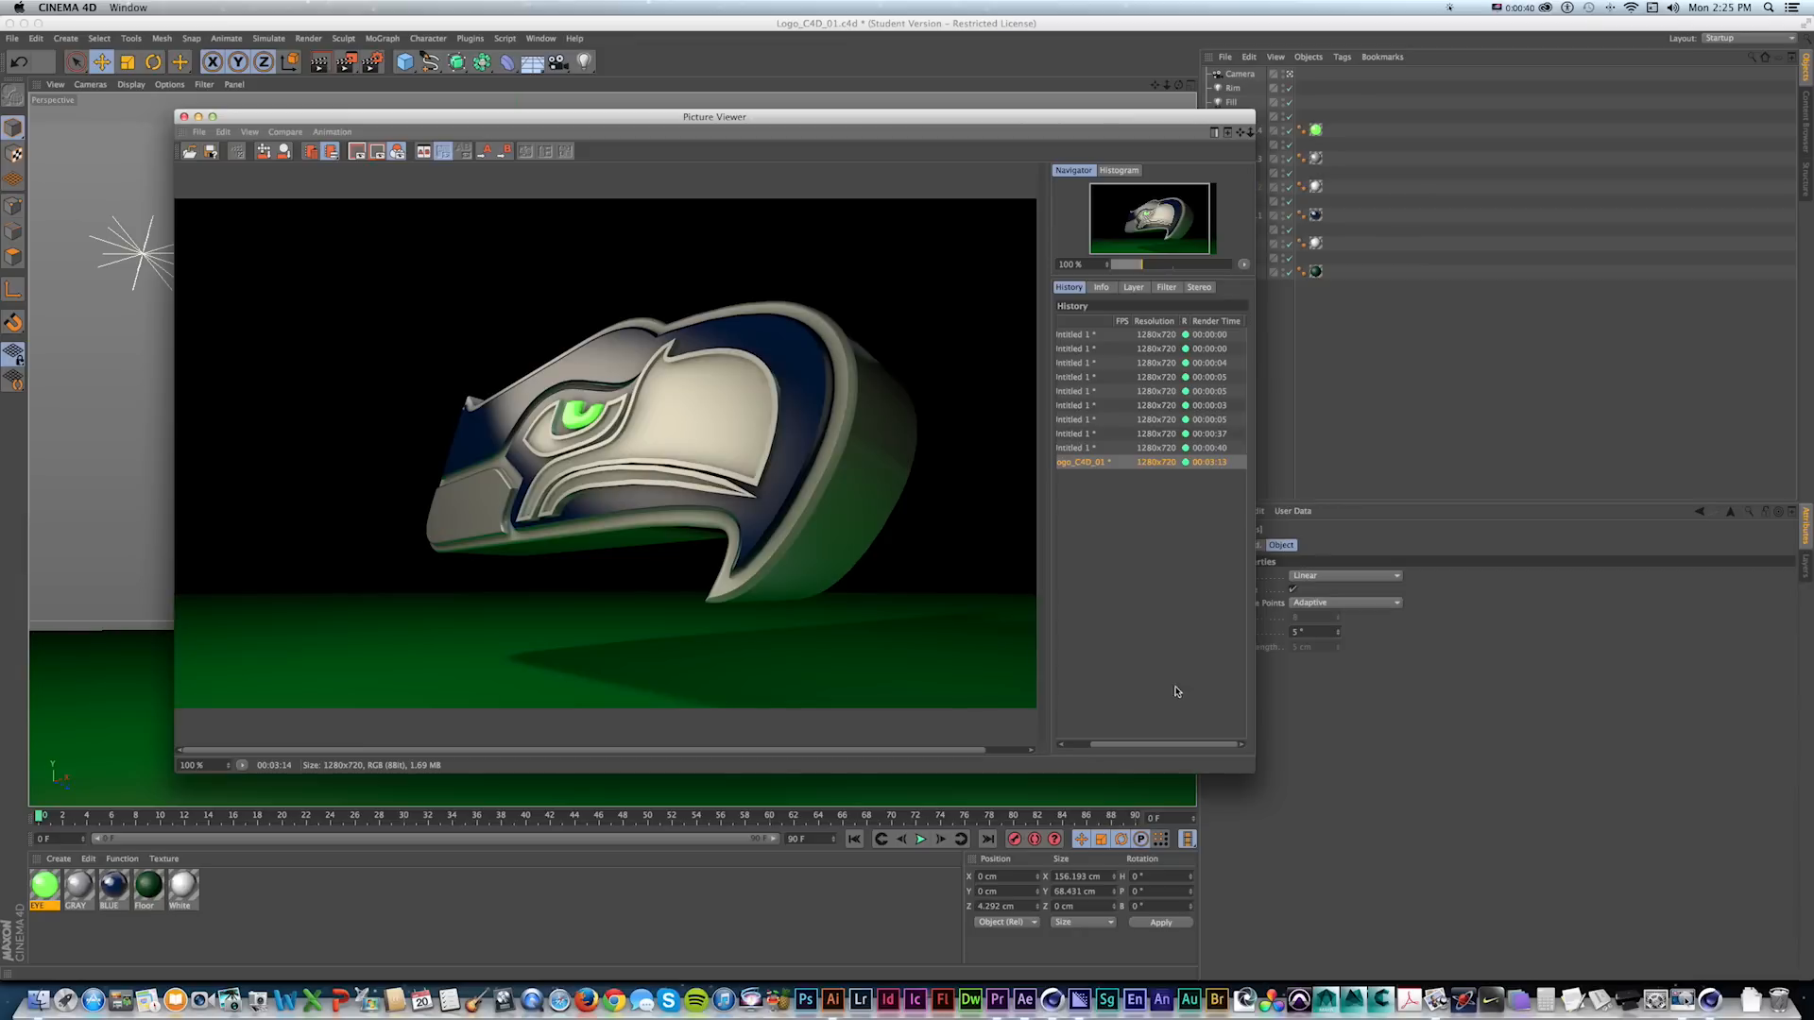
drag(1151, 747, 1122, 747)
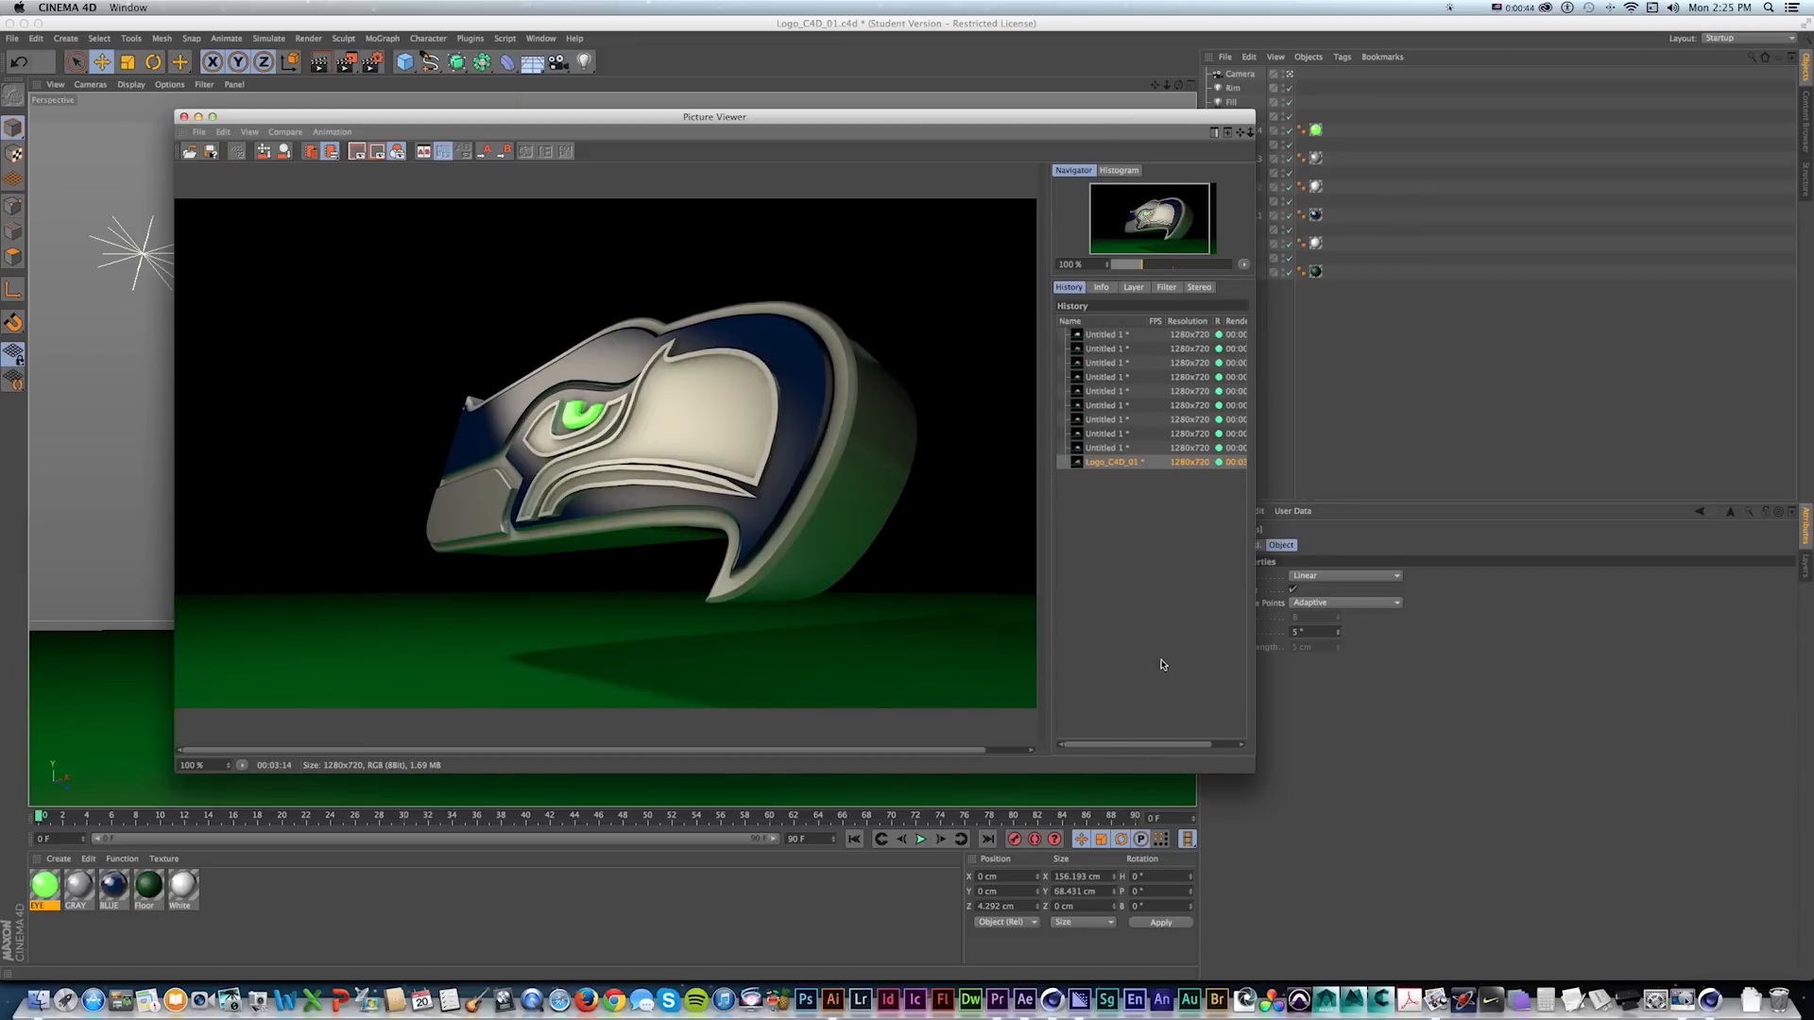
Disable Global Illumination in the render settings and close both the settings and the Picture Viewer.
drag(1151, 746, 1166, 746)
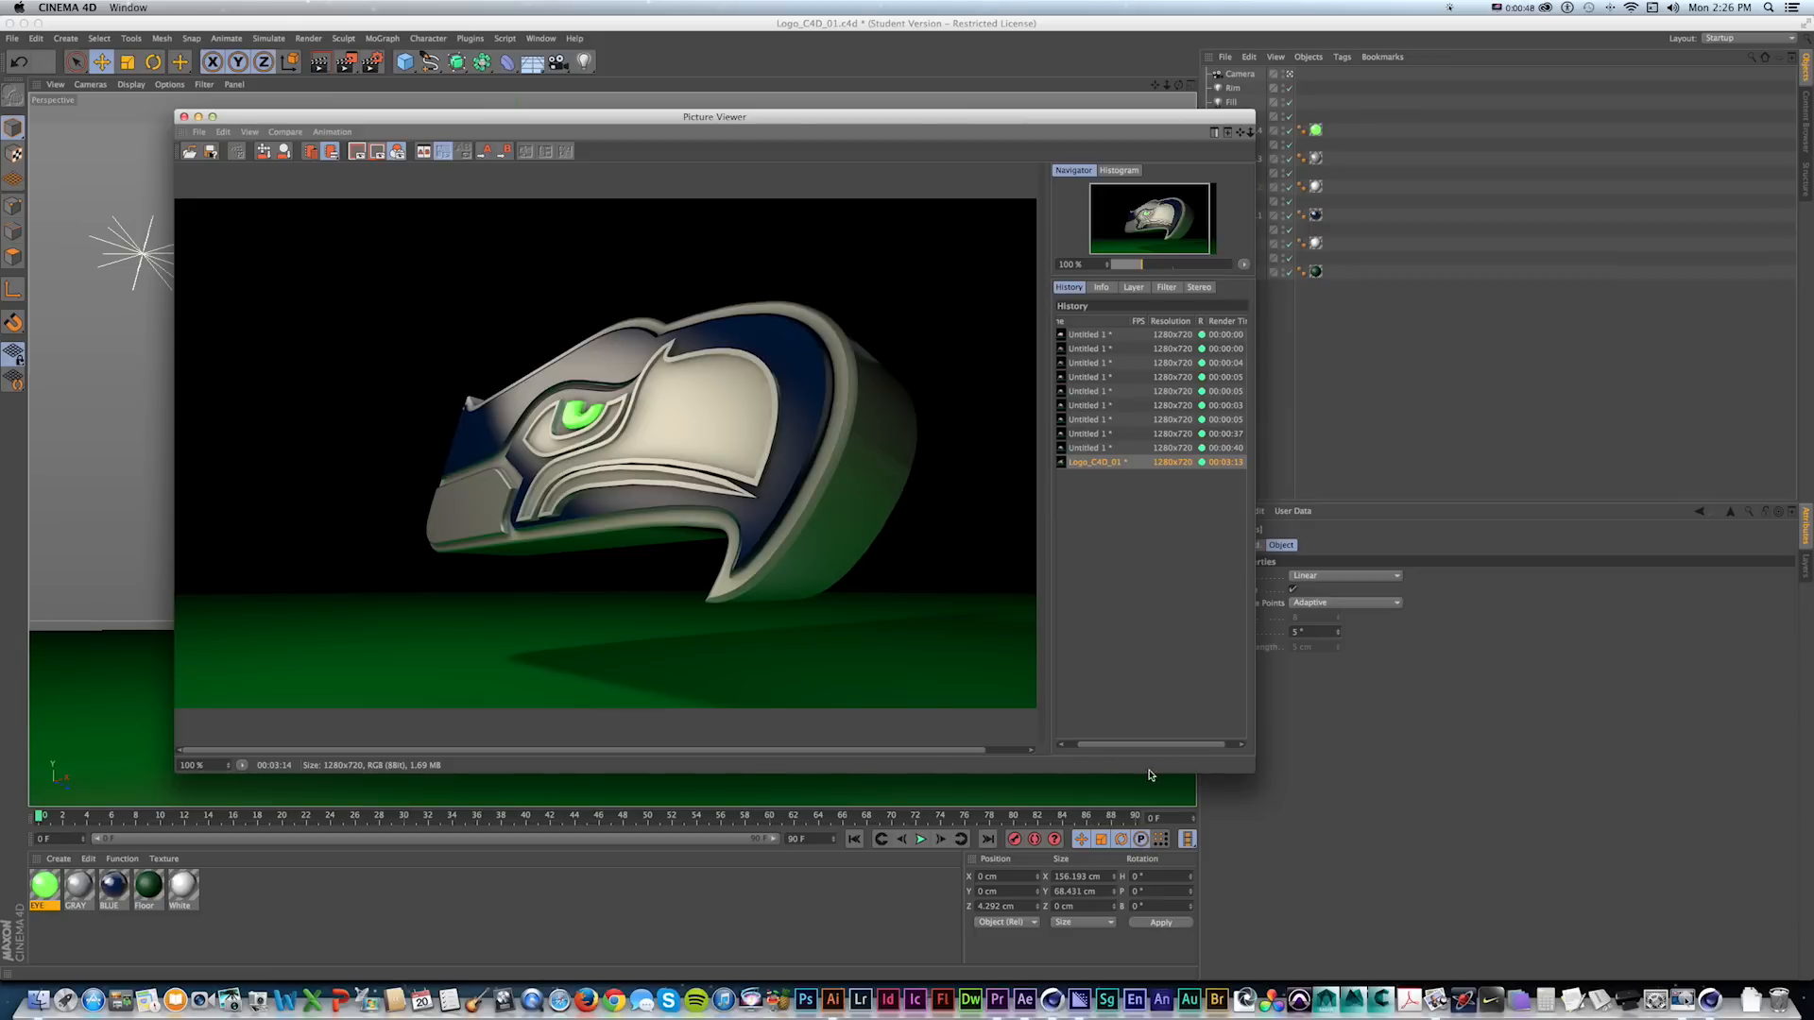
drag(1135, 746, 1118, 746)
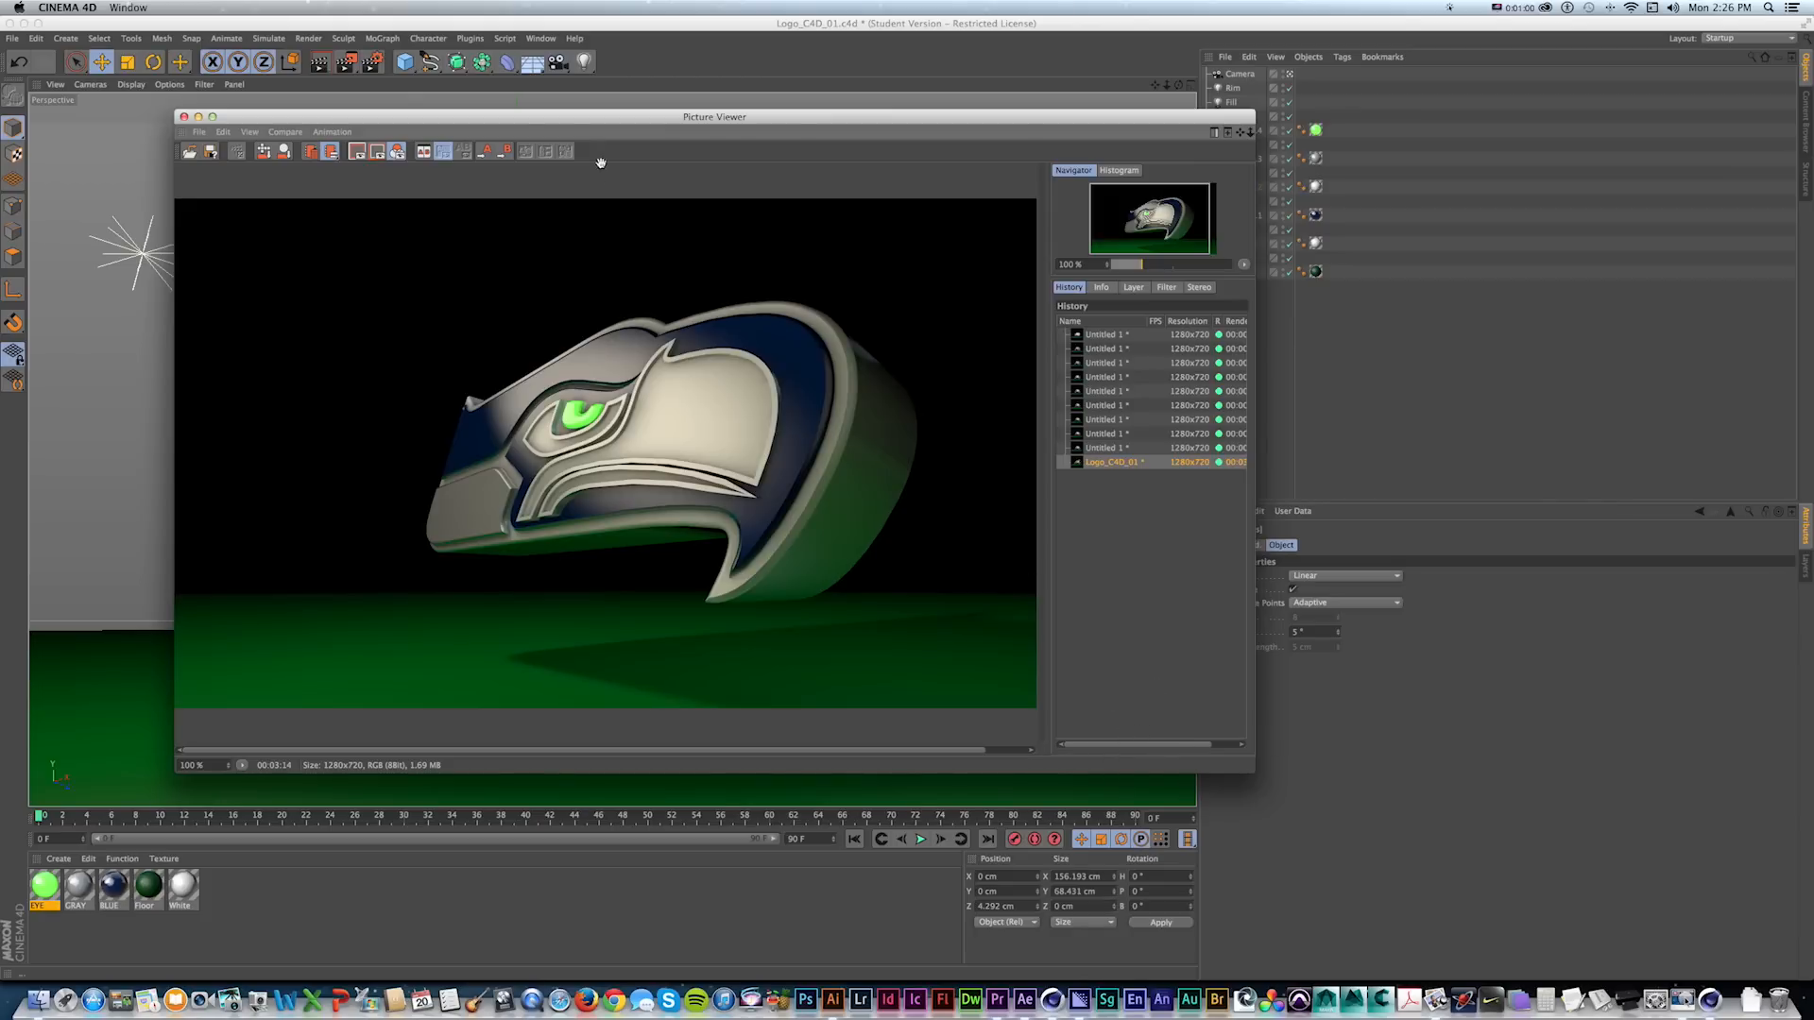
click(377, 63)
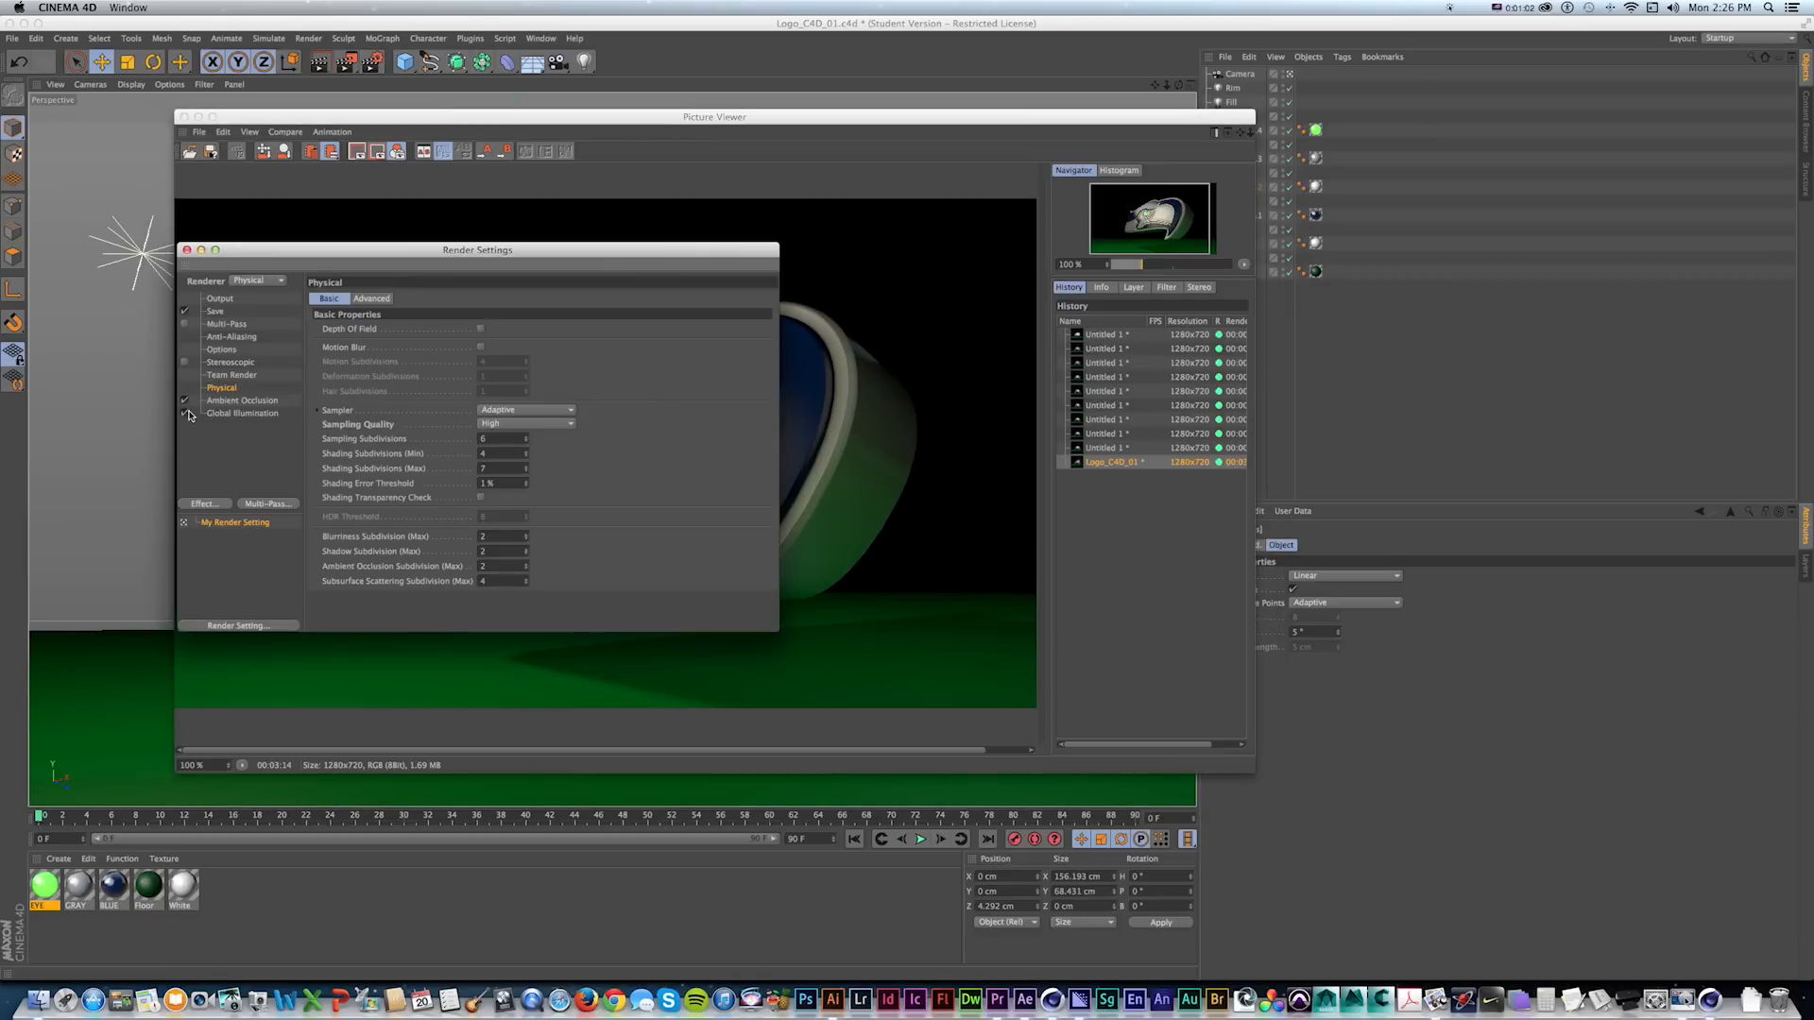
drag(257, 261, 224, 258)
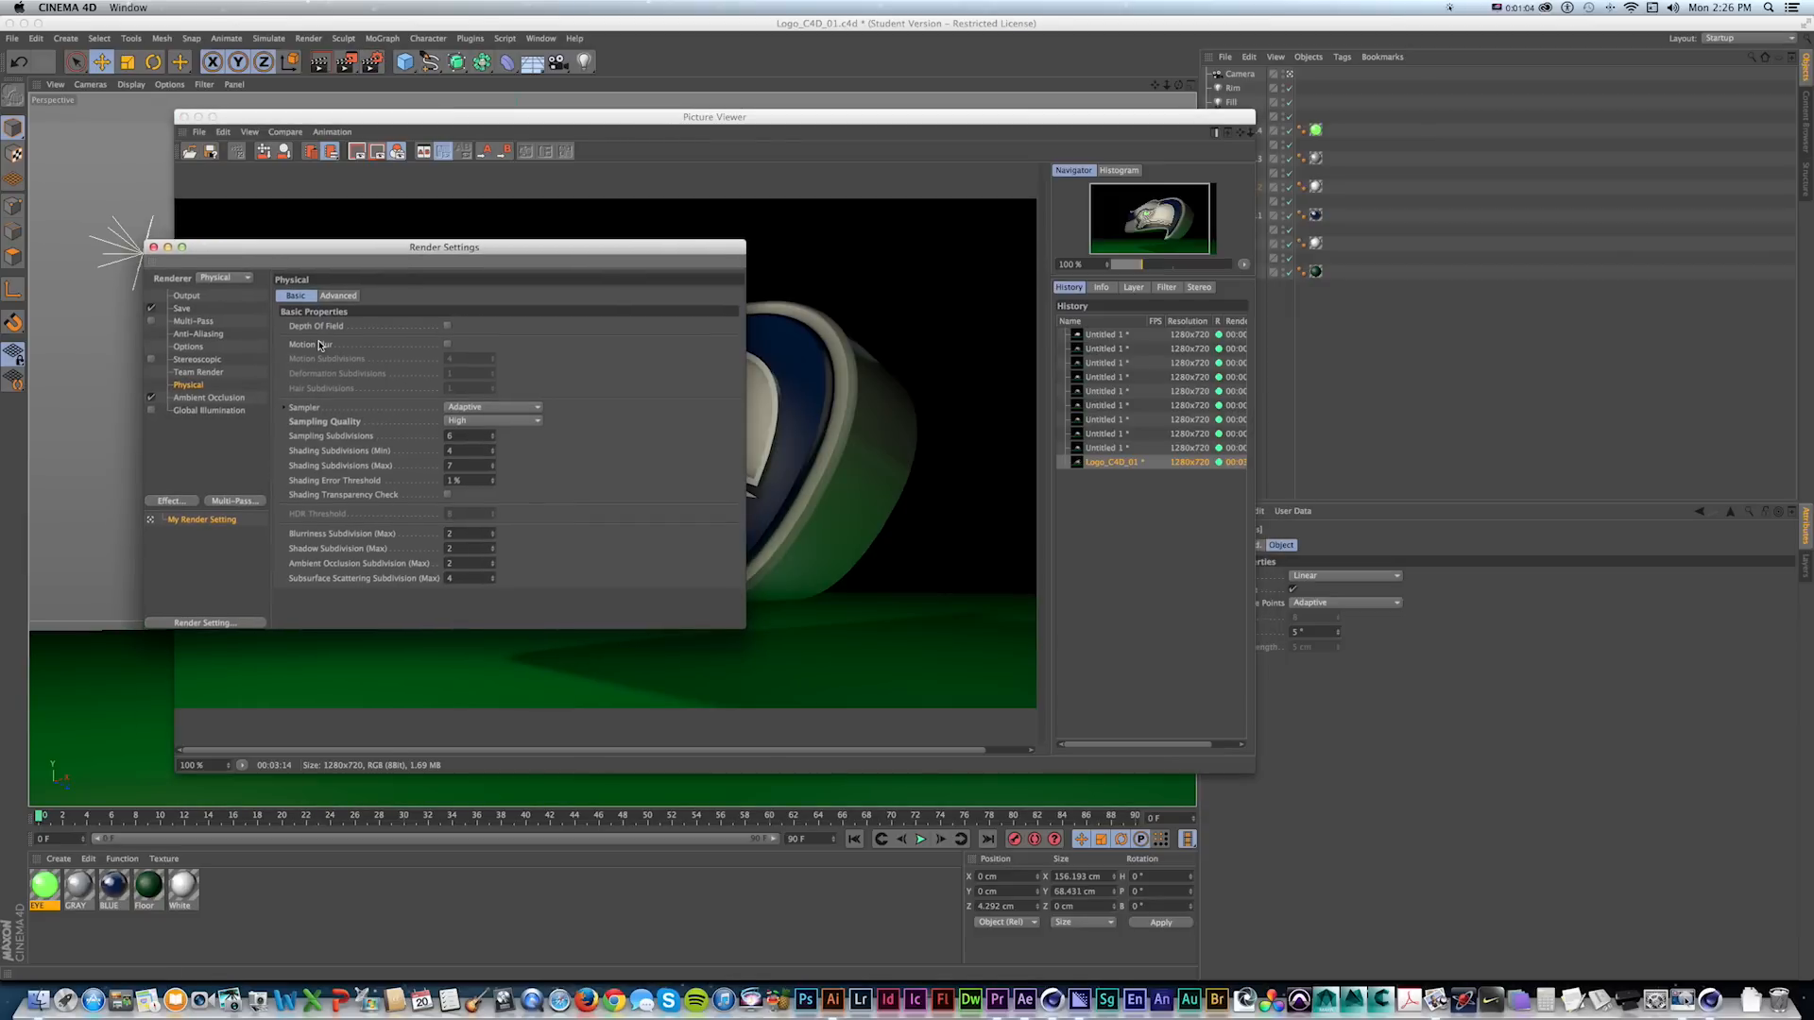
click(153, 247)
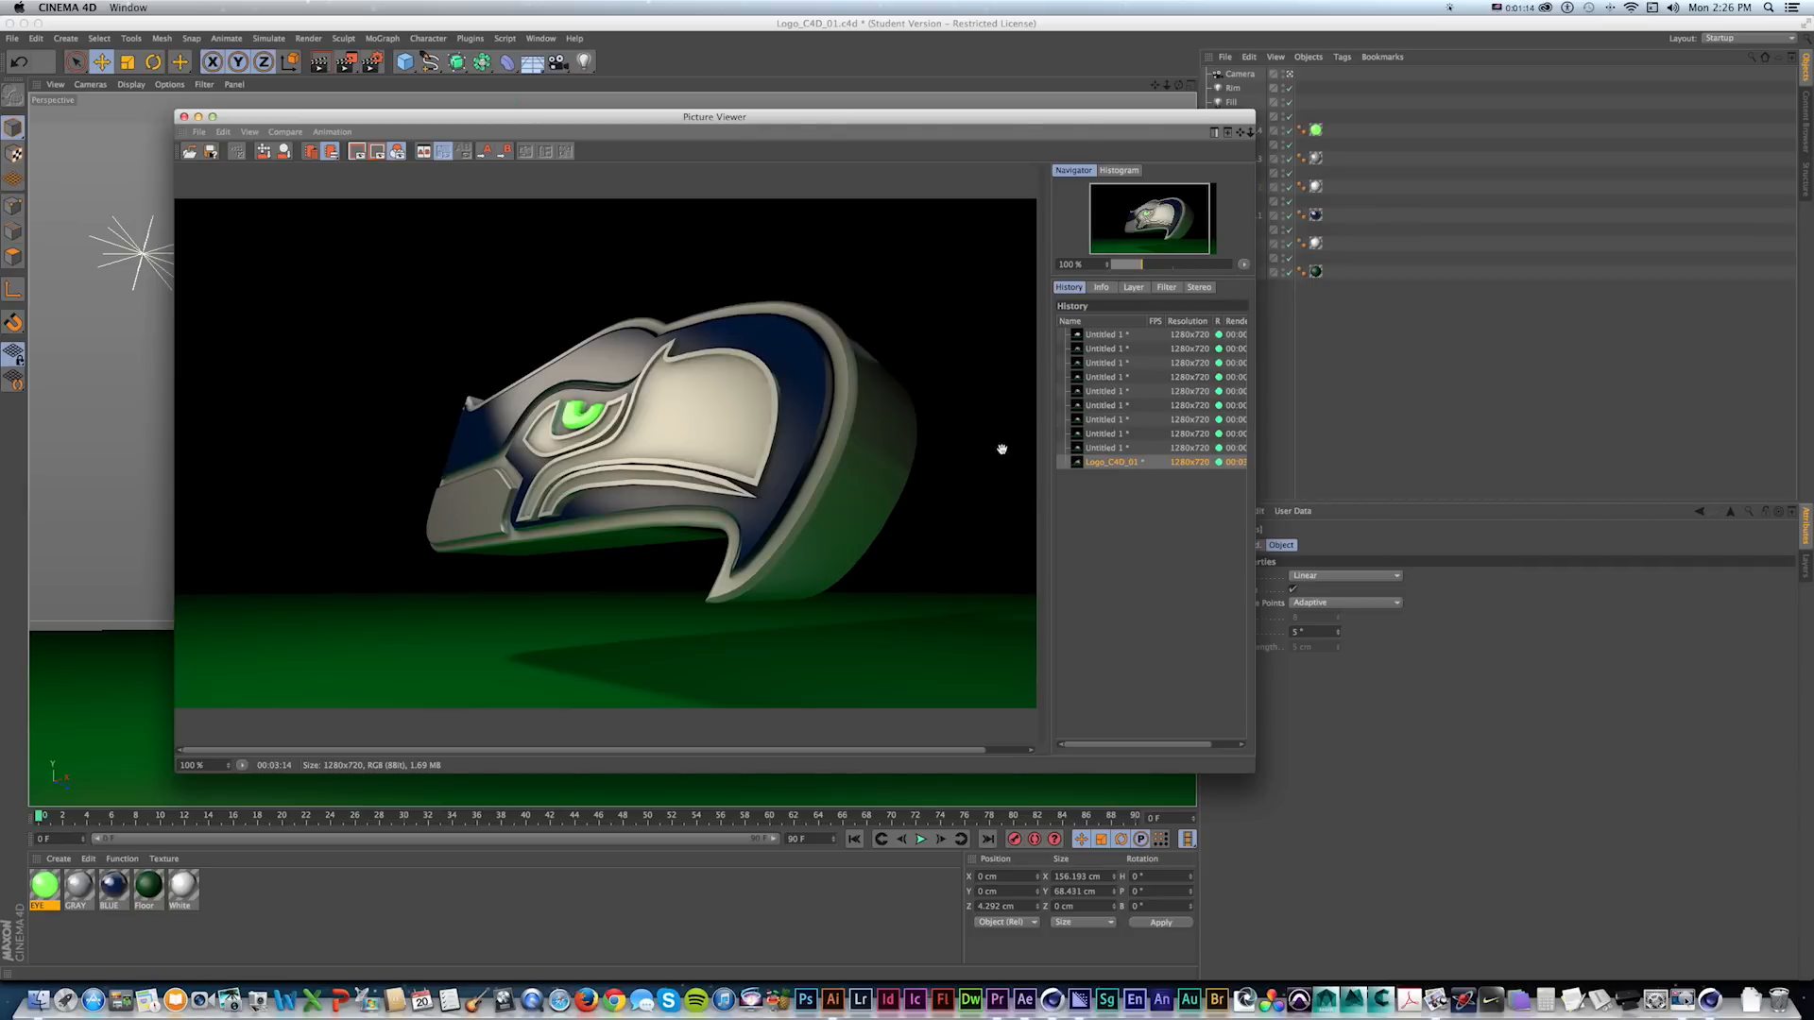
click(184, 116)
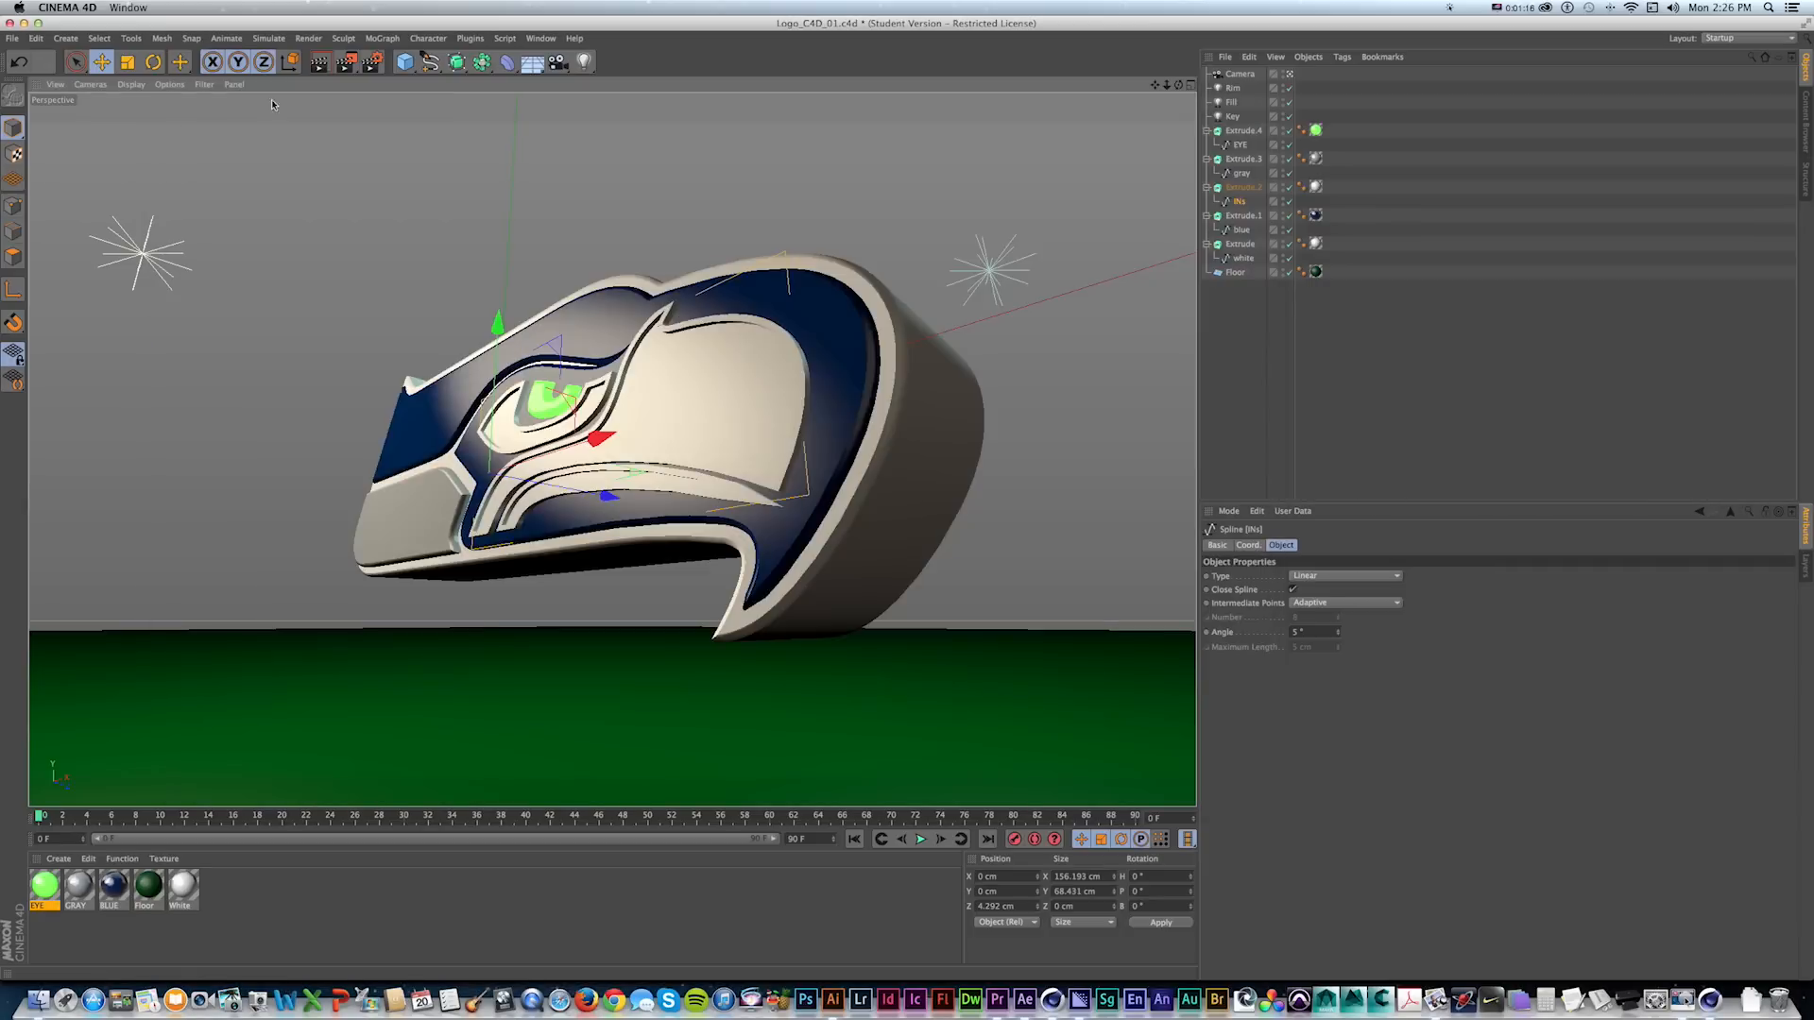
Collapse all five Extrude objects in the object list so their child splines are hidden.
click(1207, 131)
click(1206, 145)
click(1206, 158)
click(1206, 173)
click(1206, 187)
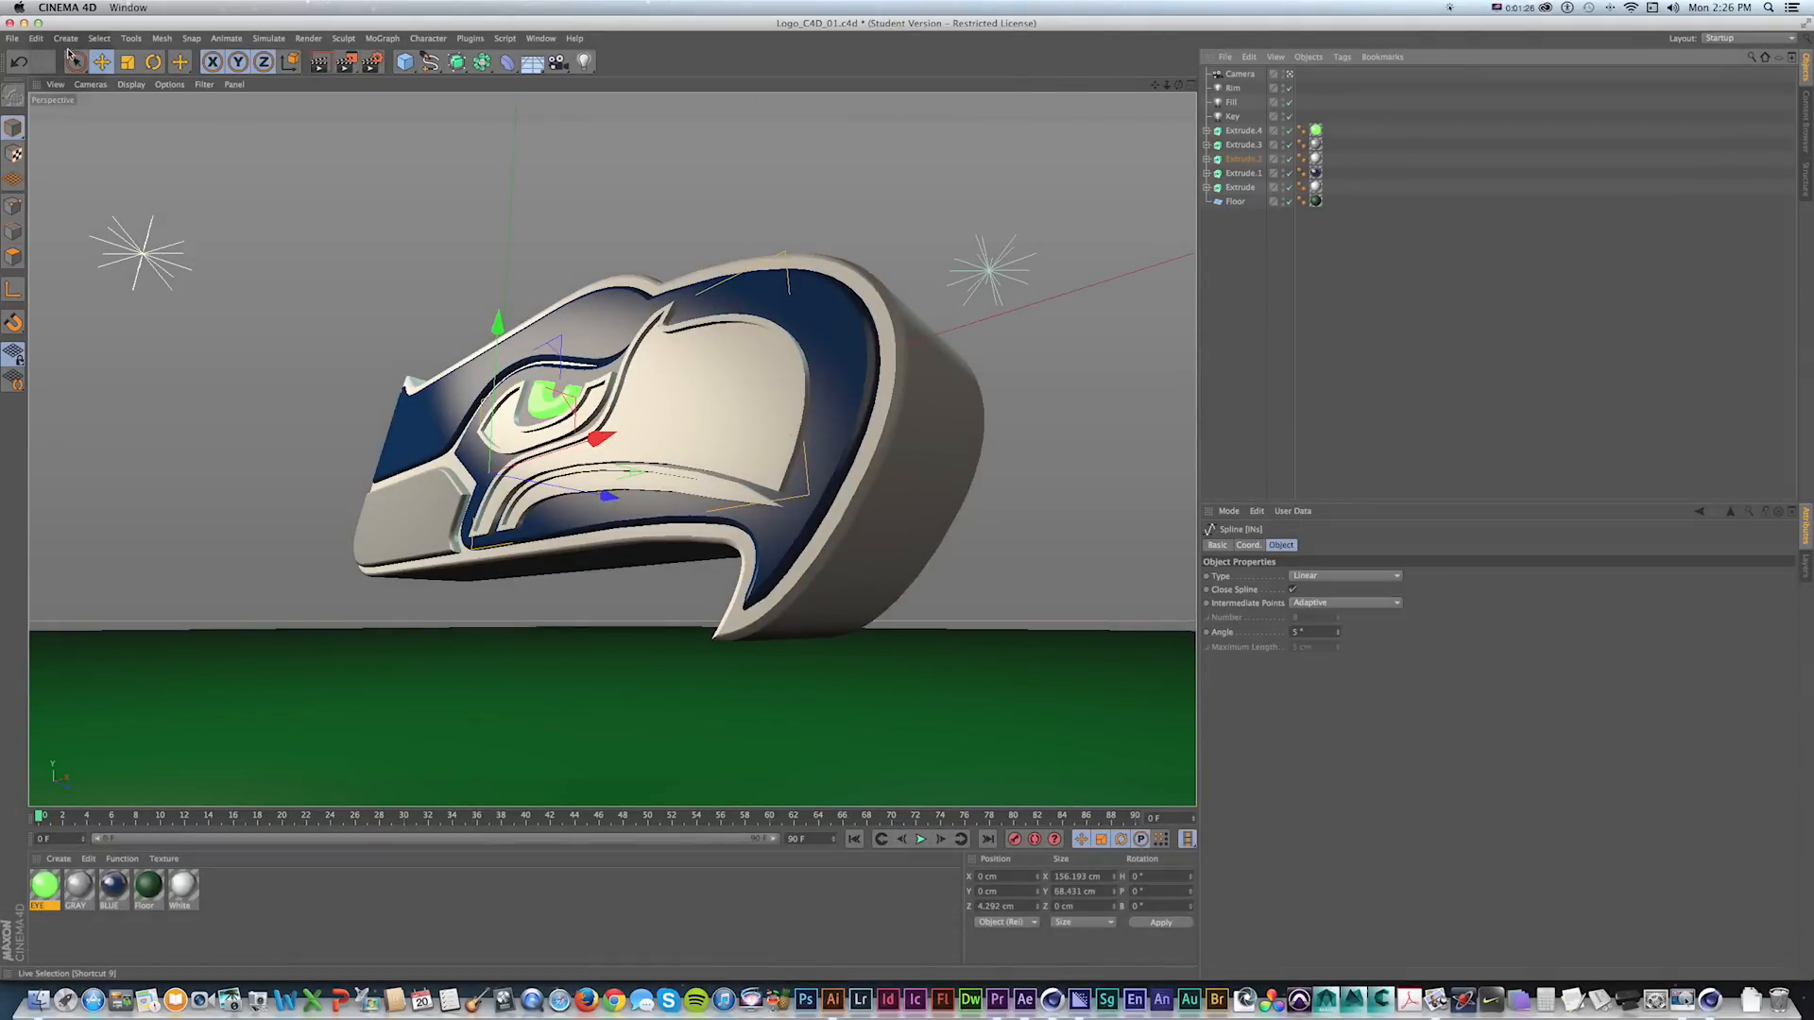
Create a null object and rename it LOGO.
click(83, 47)
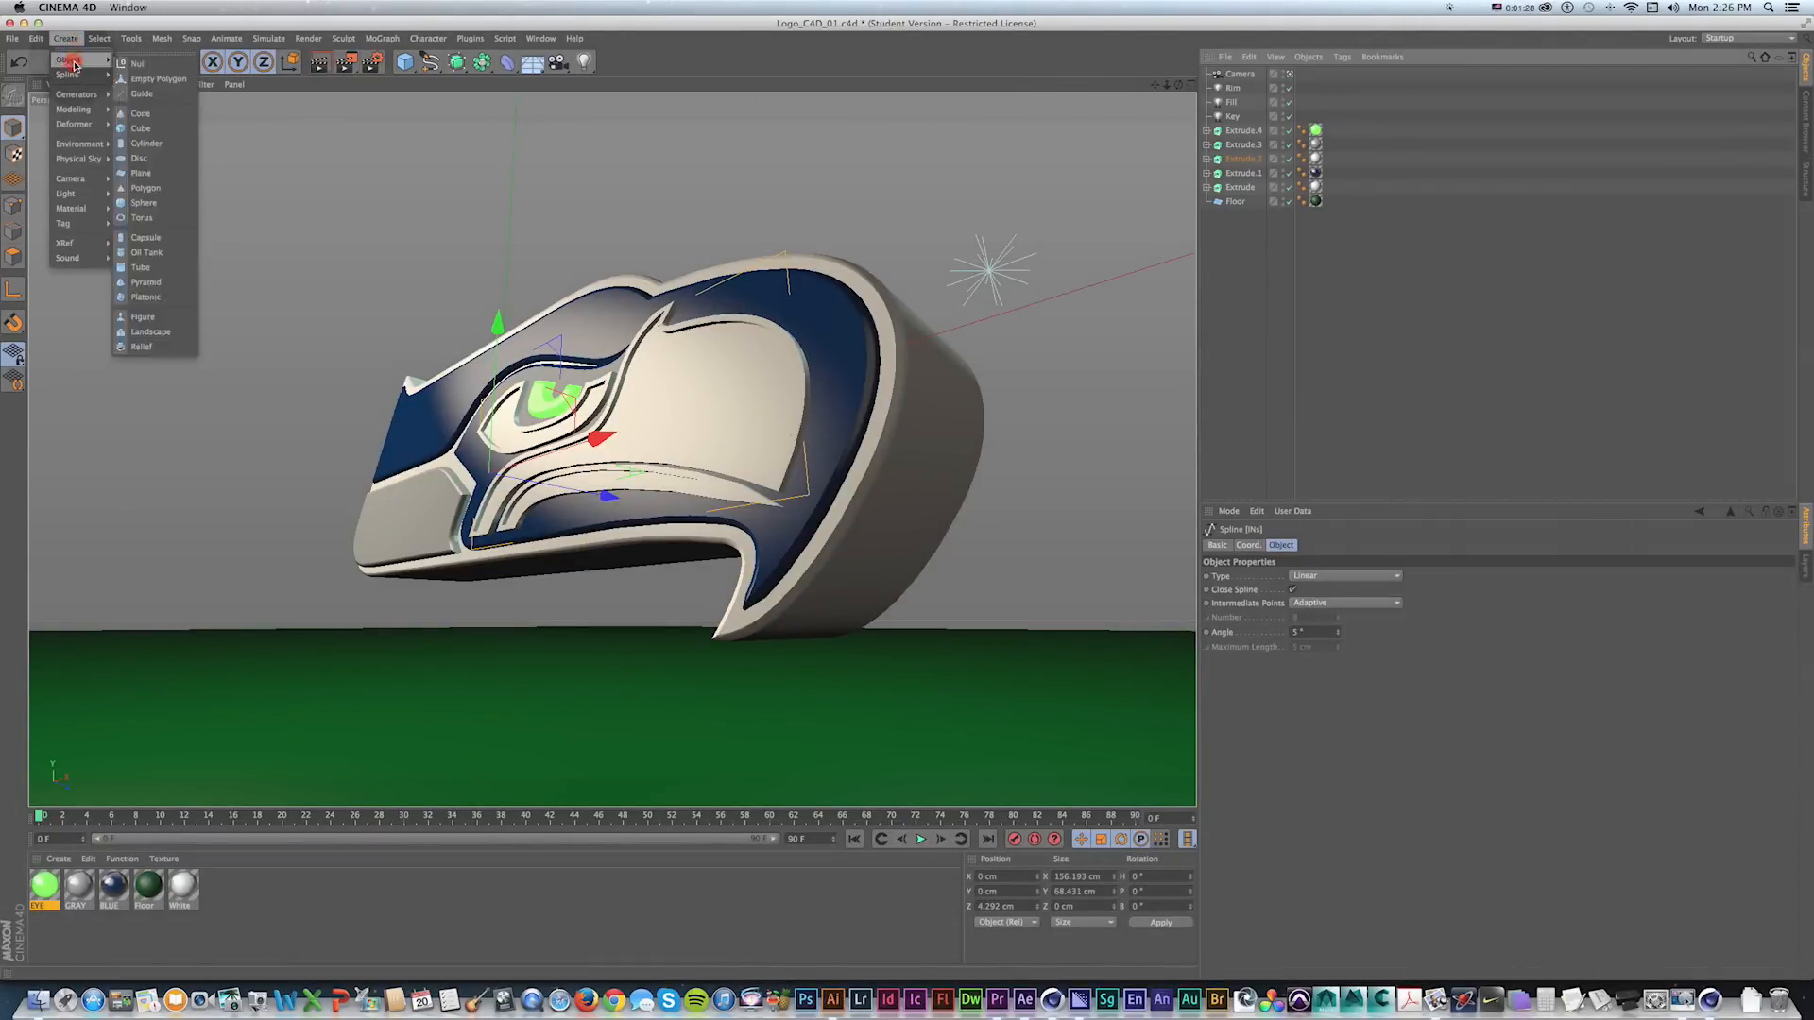
click(164, 63)
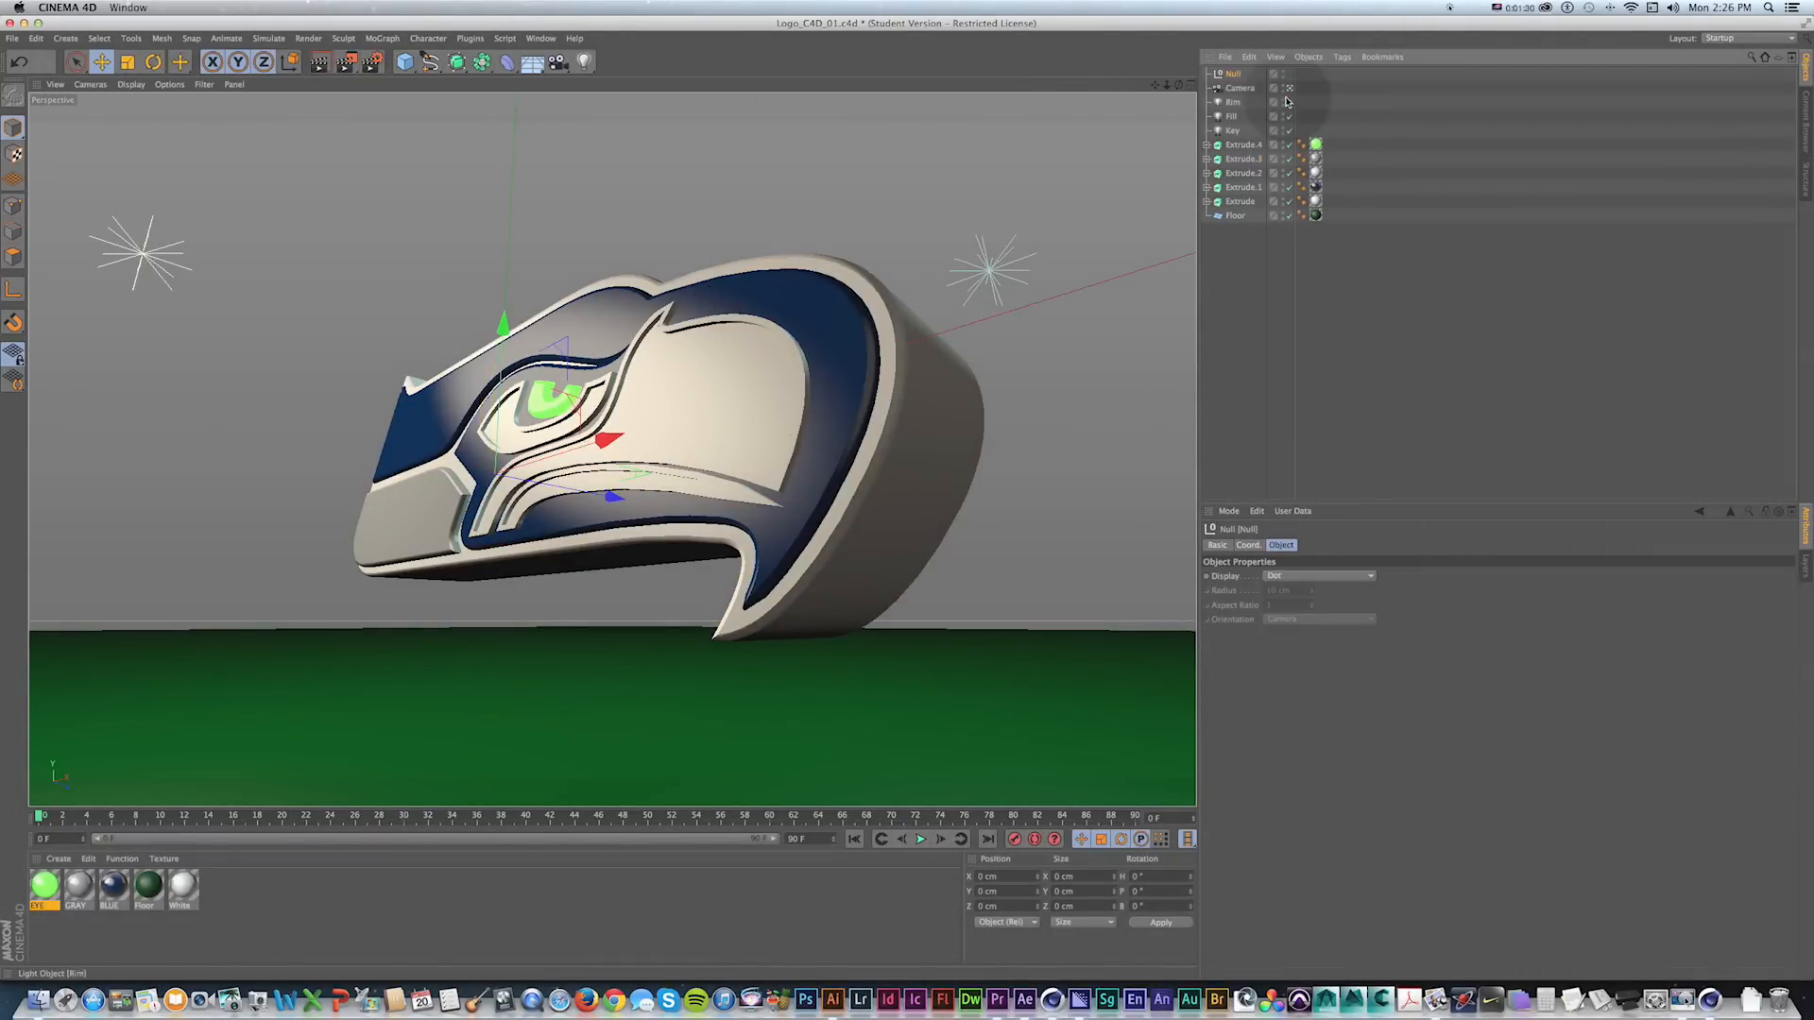
double_click(1237, 75)
text(LOGO)
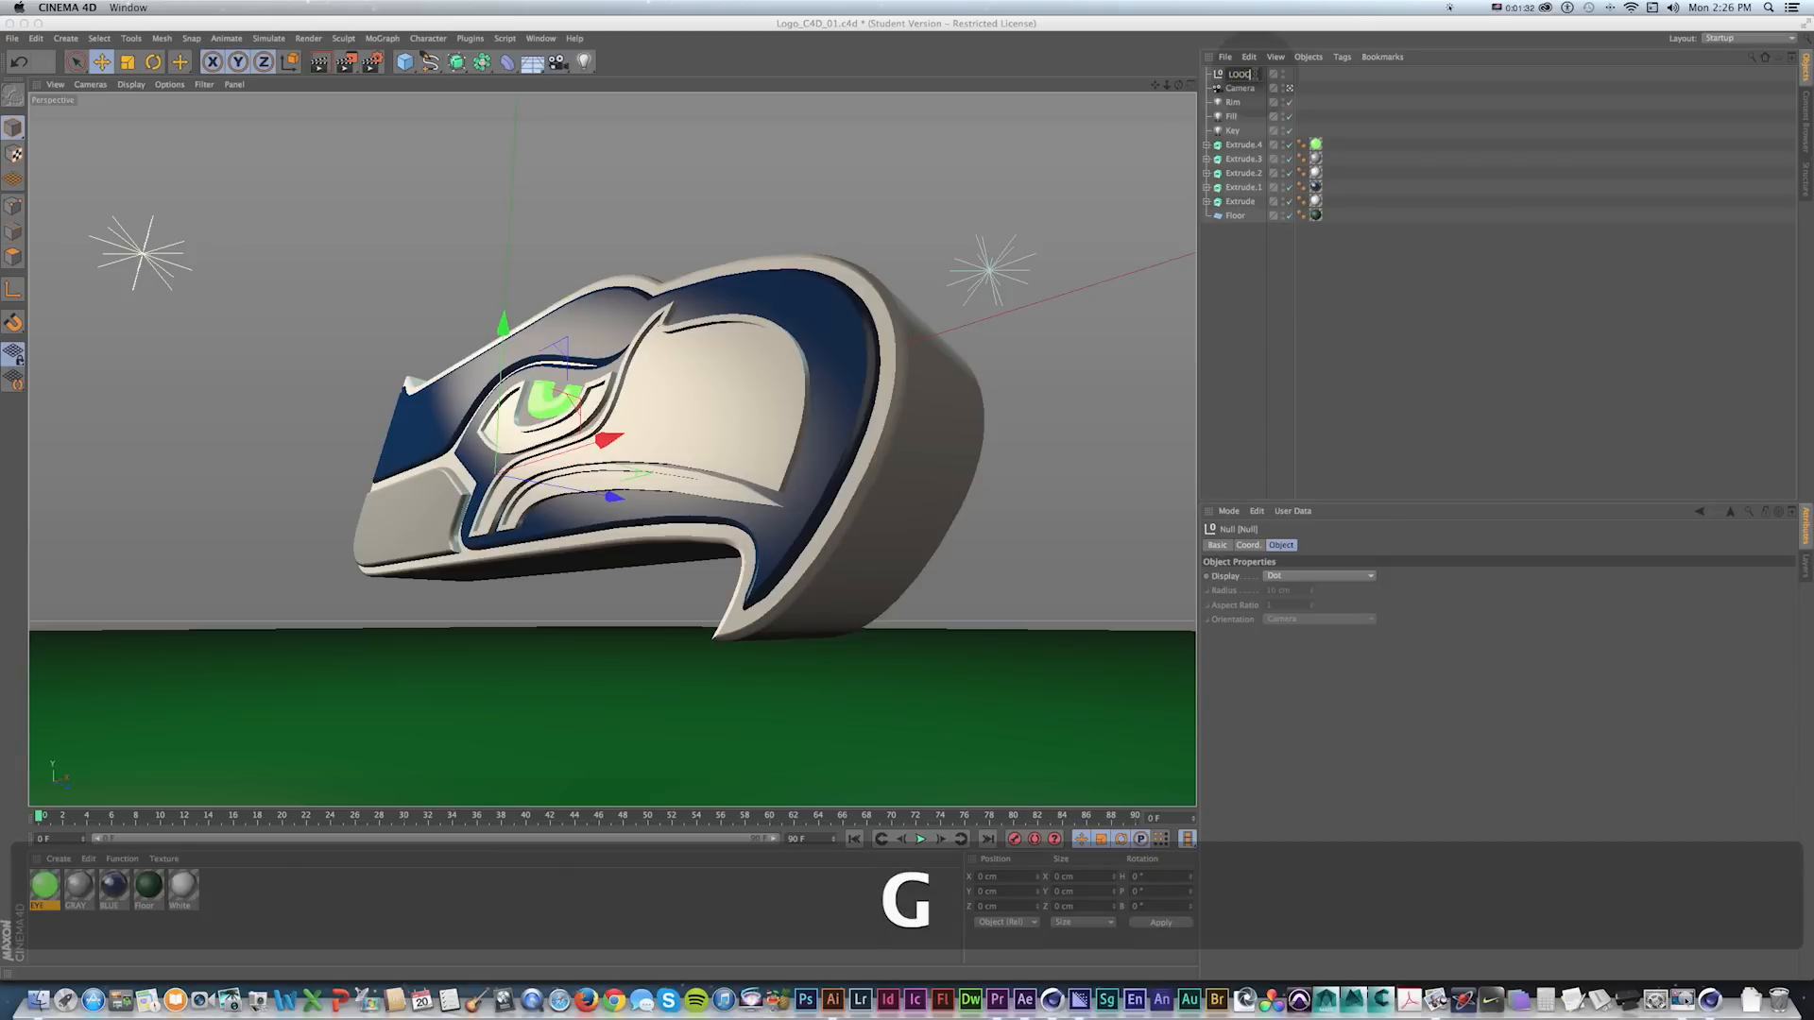
key(Return)
Move the LOGO null below the Key light and nest all five Extrude objects inside it.
drag(1246, 73, 1238, 129)
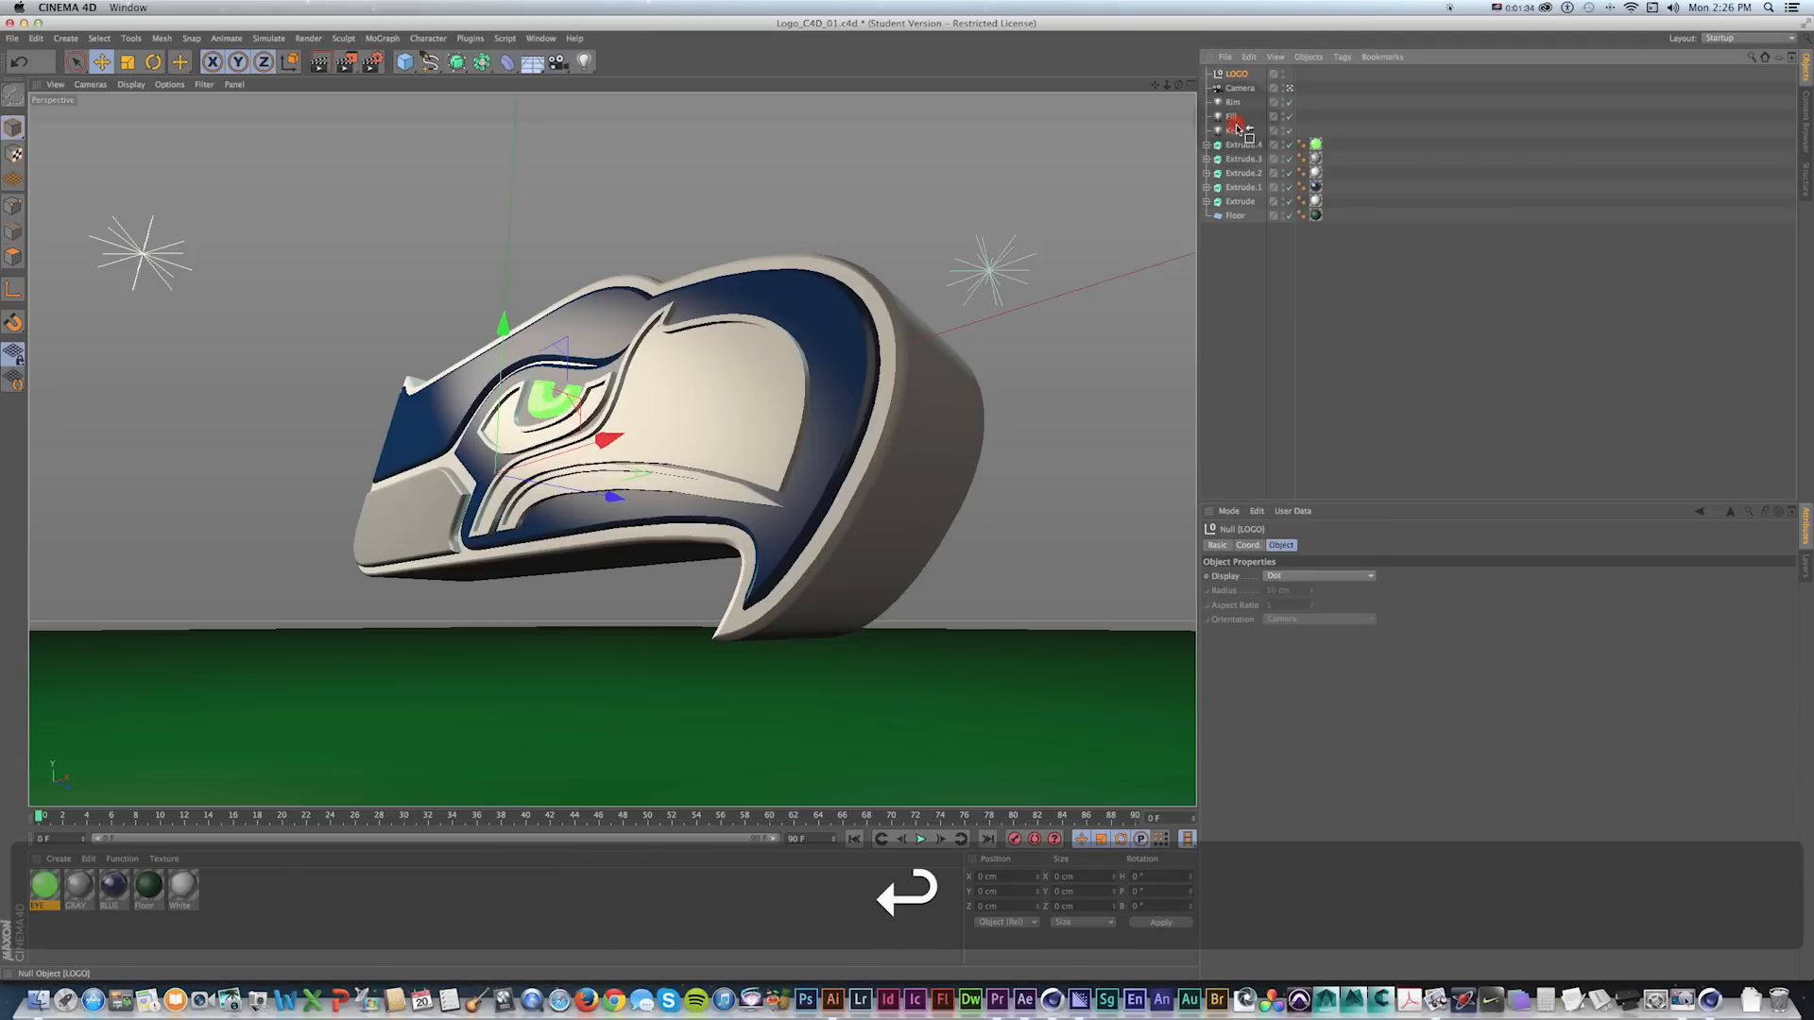
shift+click(1240, 202)
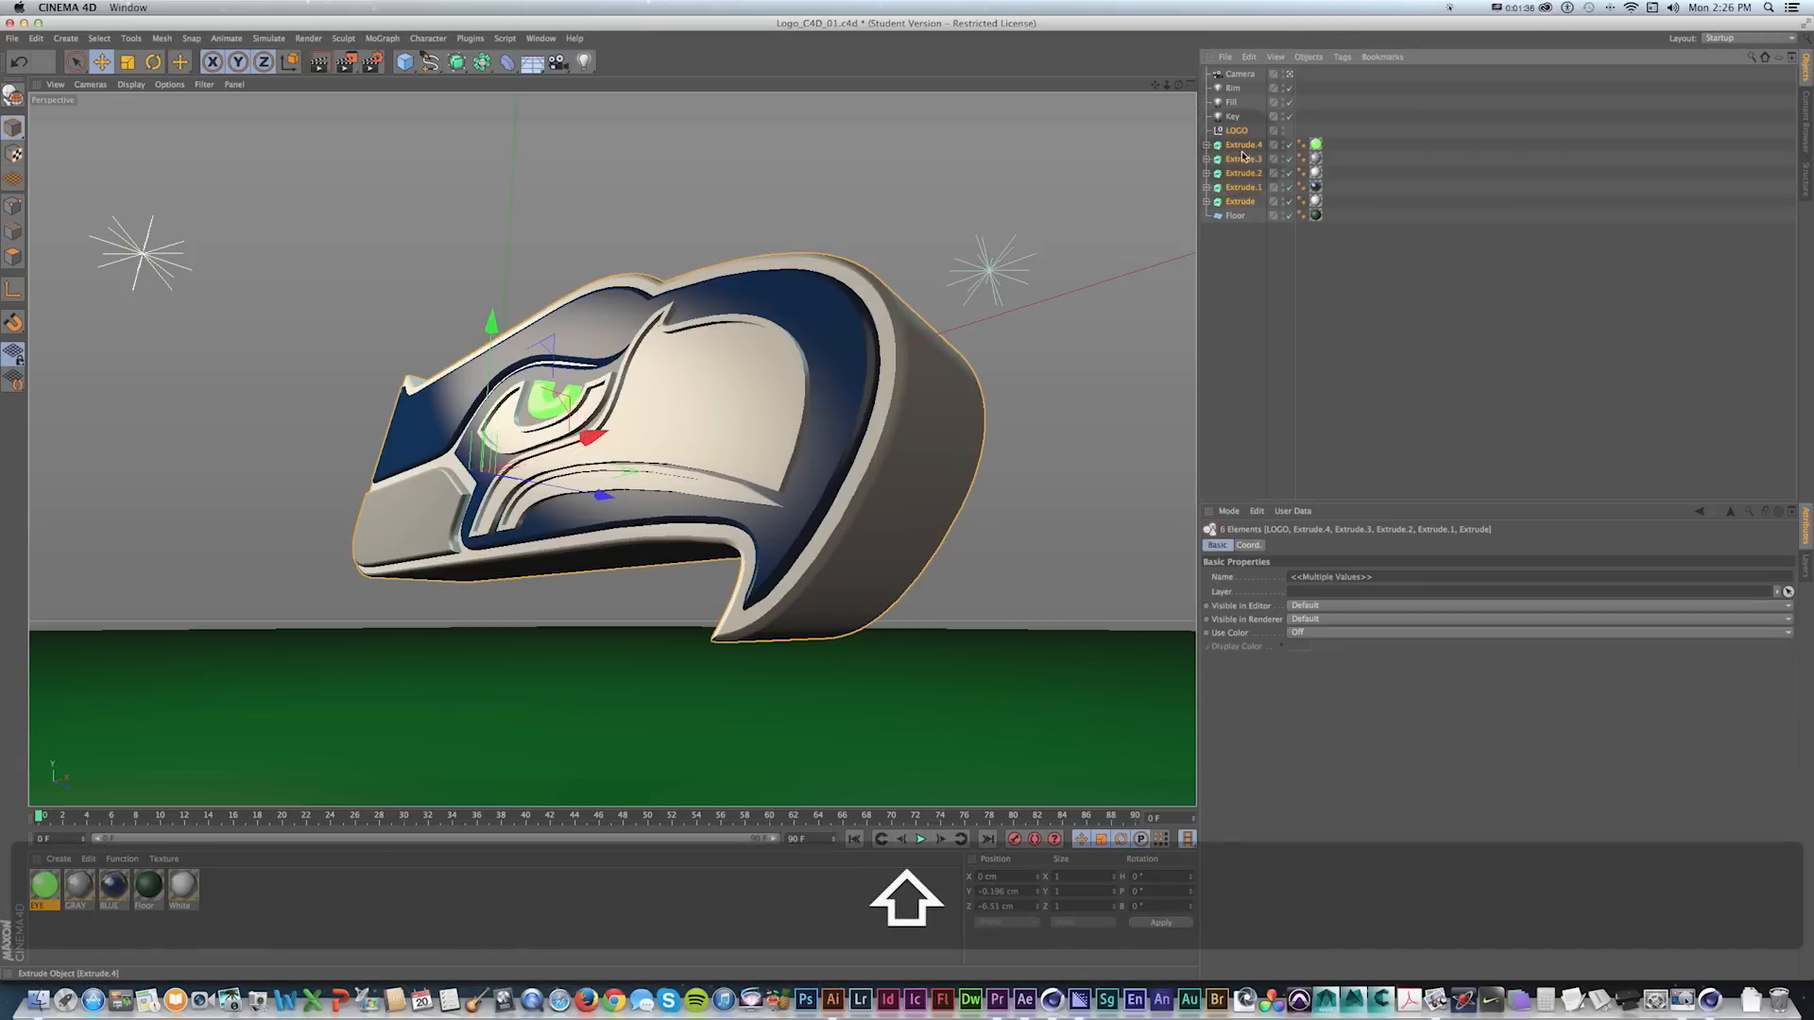
click(1239, 252)
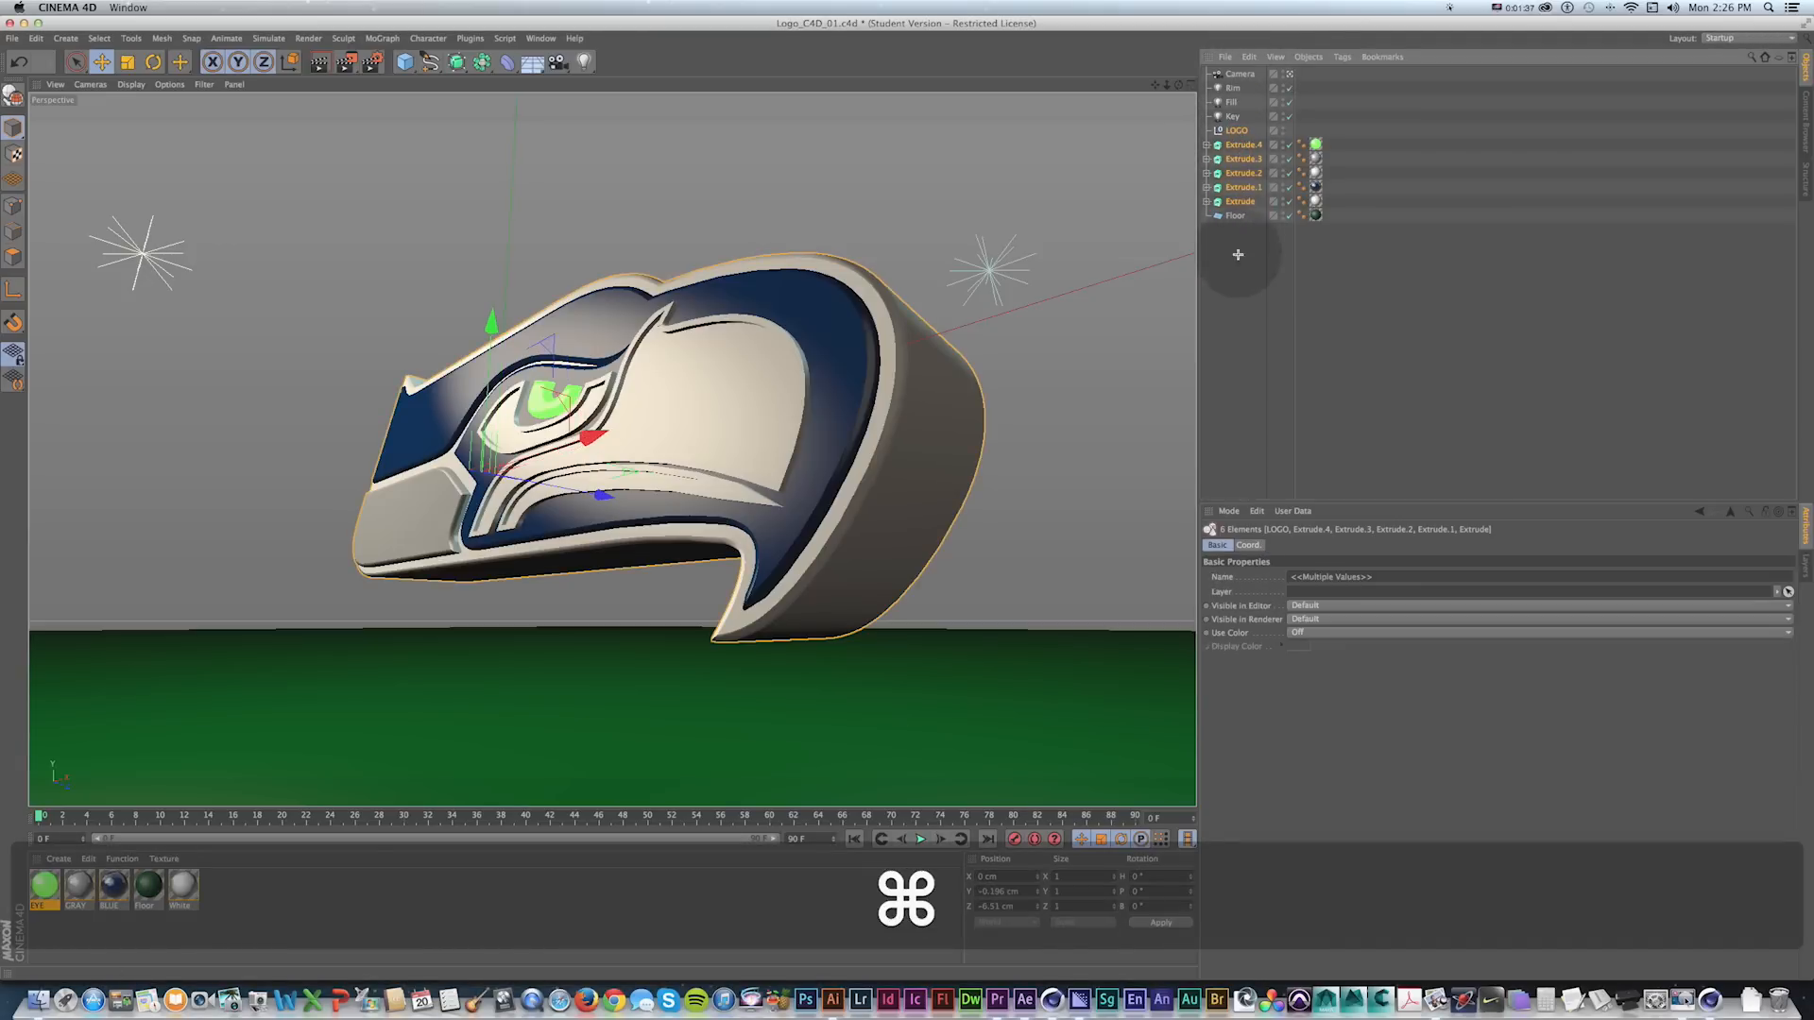
click(1243, 199)
shift+click(1233, 145)
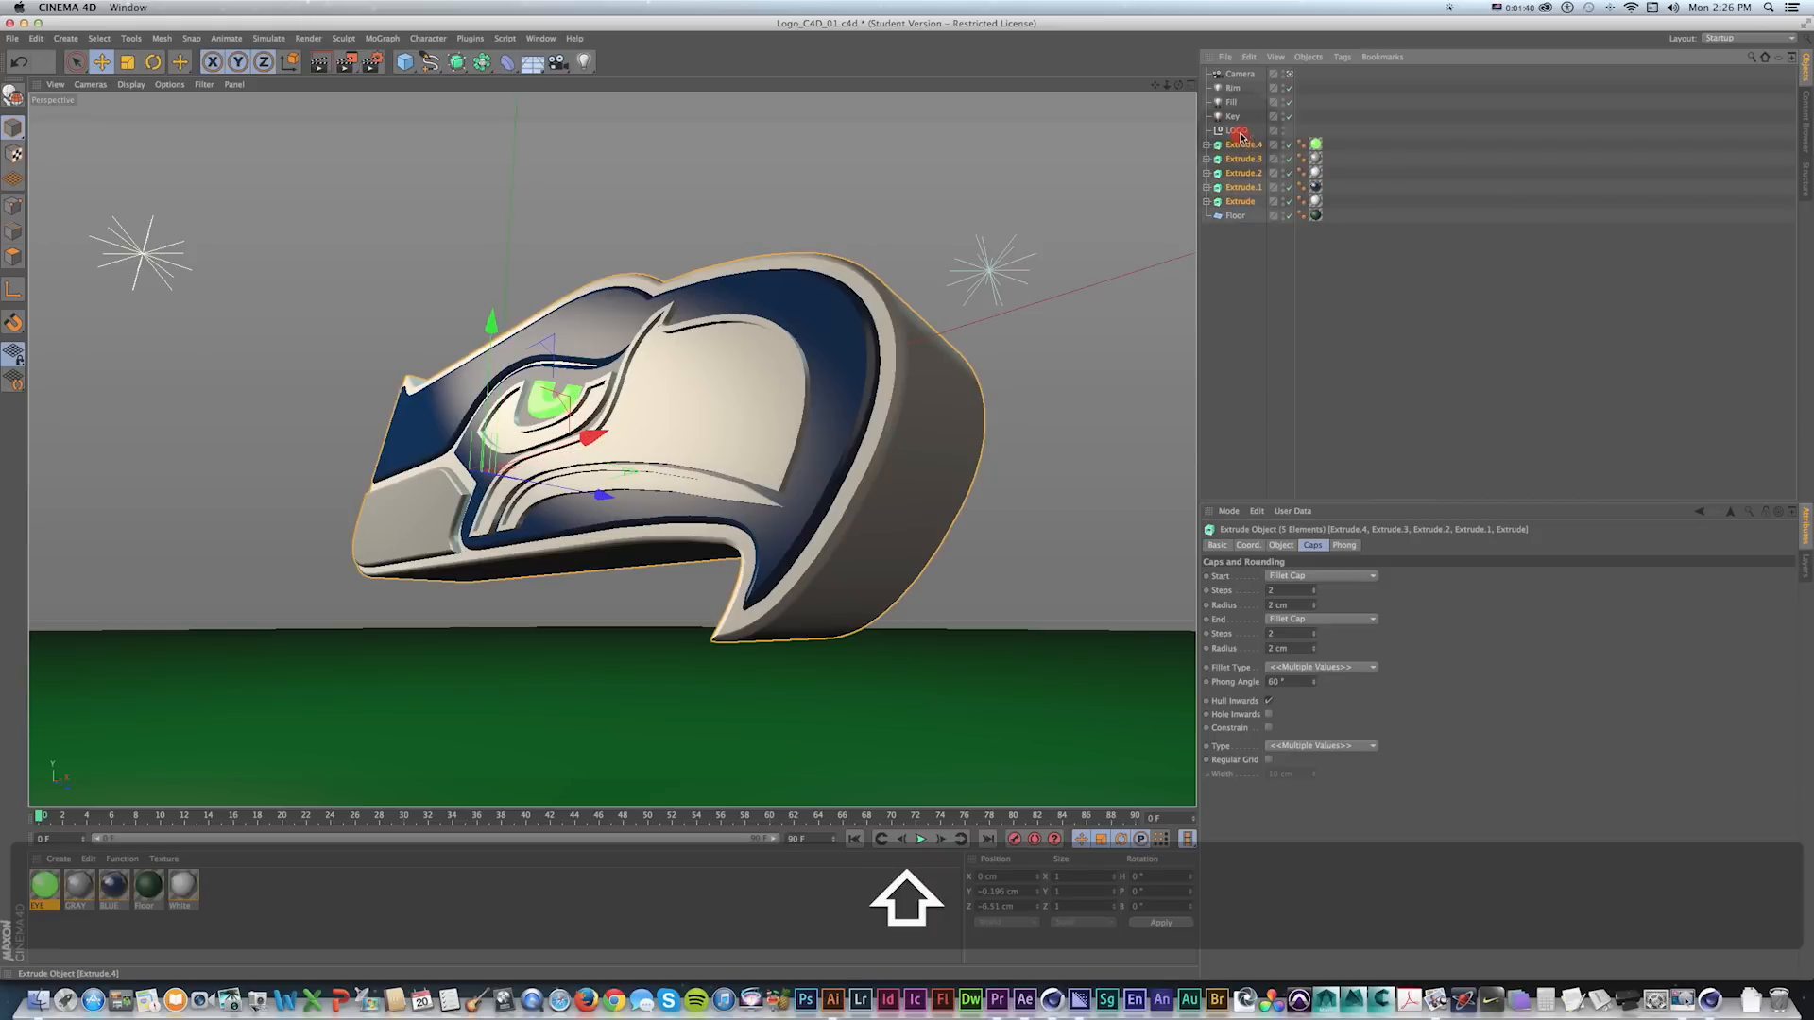
drag(1227, 153, 1240, 133)
click(1241, 135)
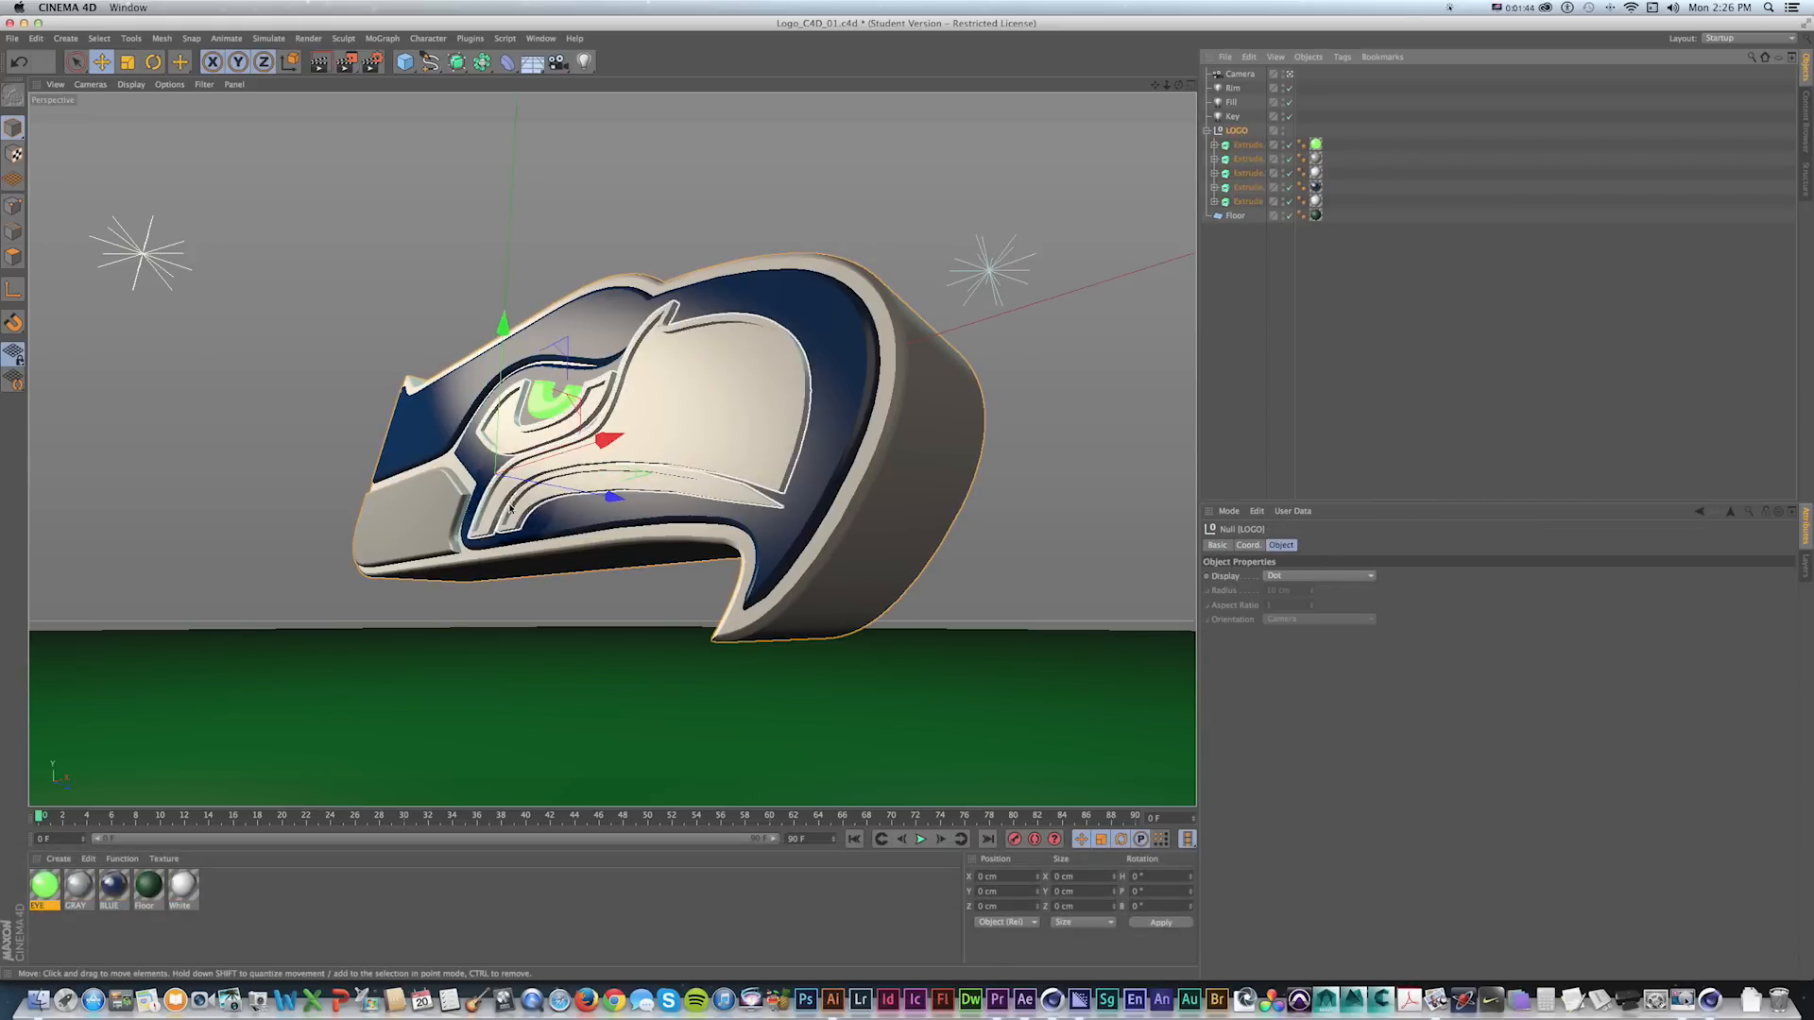
Test-move the LOGO group and test-rotate it outside the camera view, undoing both changes.
mouse_move(569, 449)
mouse_down()
mouse_move(468, 435)
mouse_move(538, 434)
mouse_up()
key(super+z)
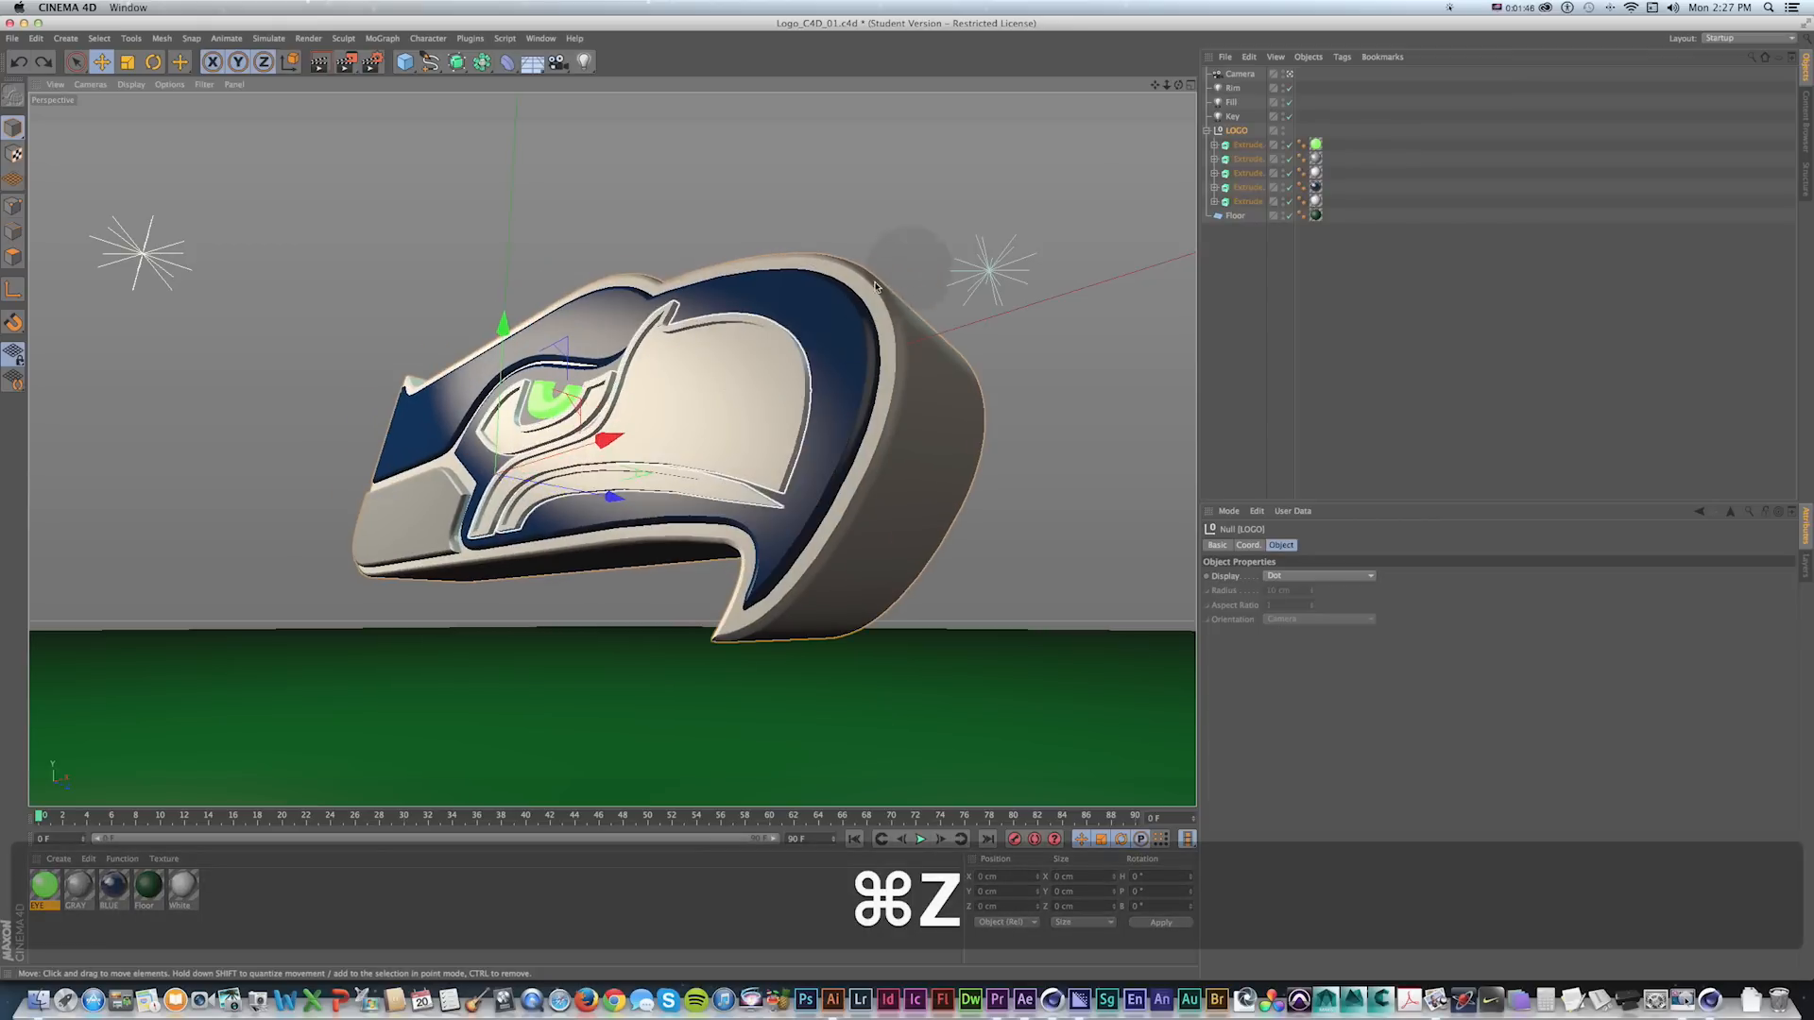
click(1289, 75)
alt+drag(887, 377, 581, 617)
key(1)
drag(591, 551, 623, 519)
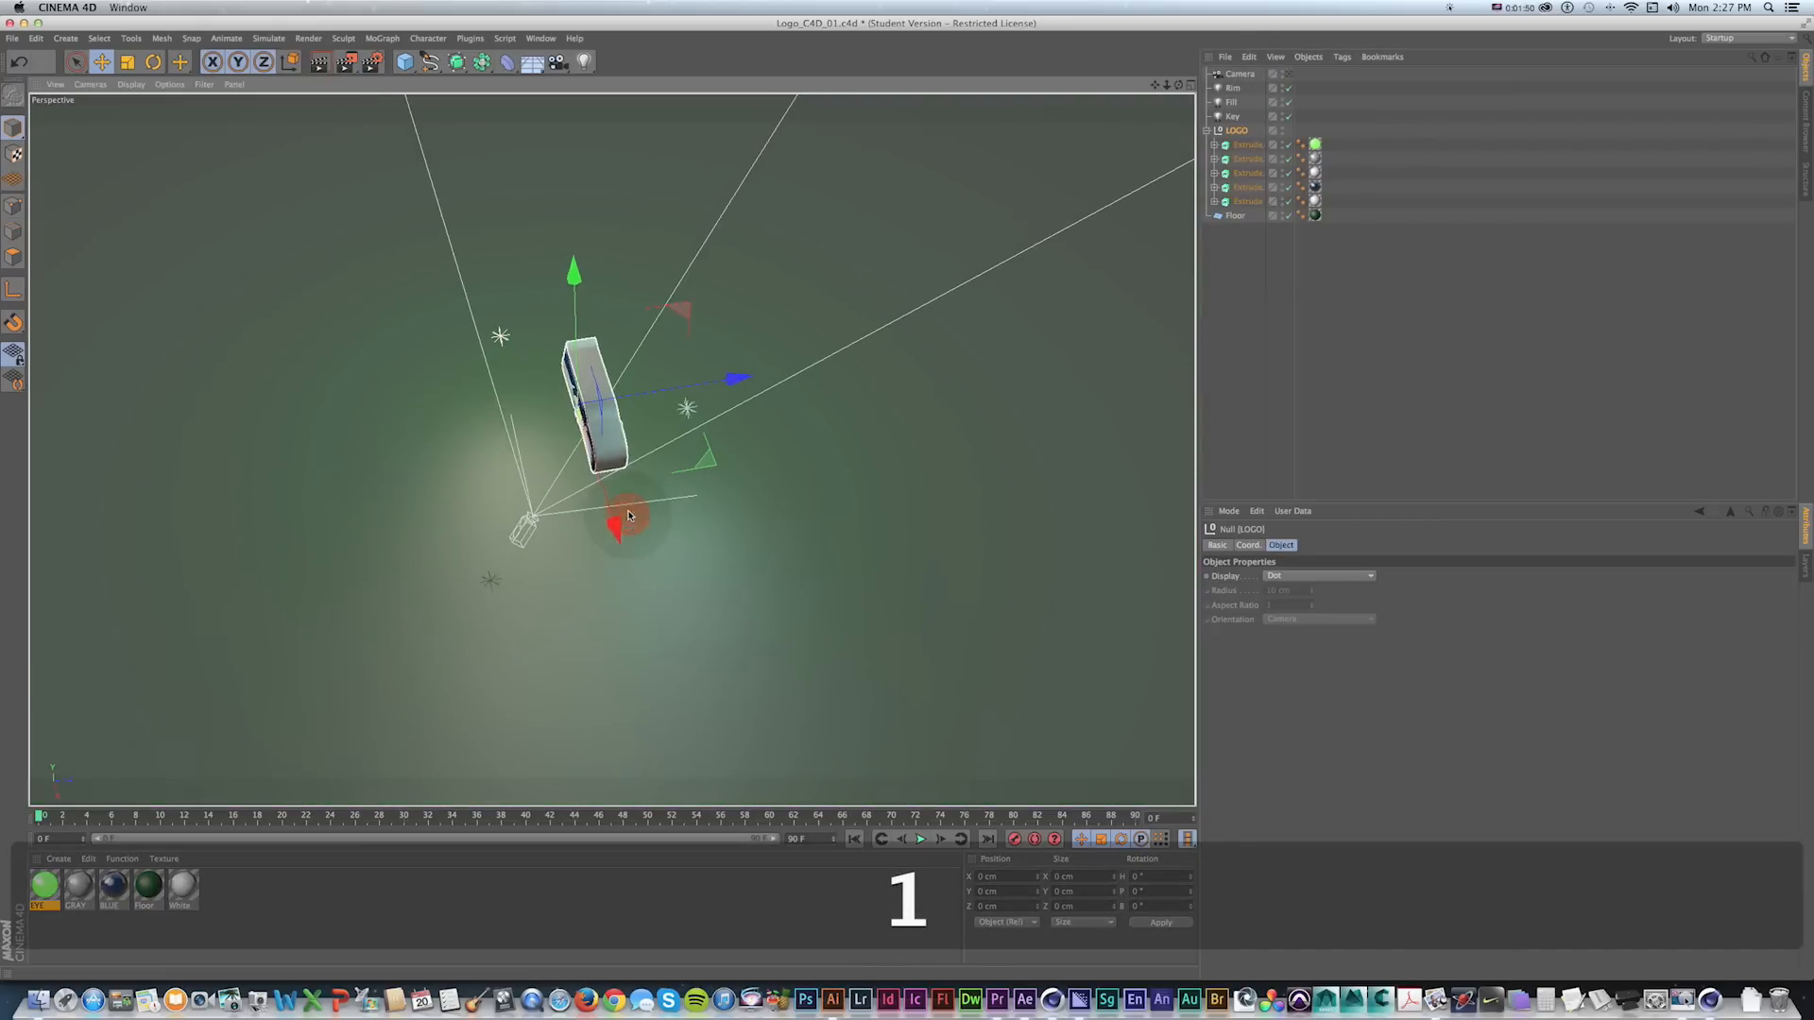
scroll(630, 500, up, 3)
scroll(628, 464, up, 4)
scroll(628, 466, up, 5)
key(1)
drag(571, 393, 543, 454)
key(r)
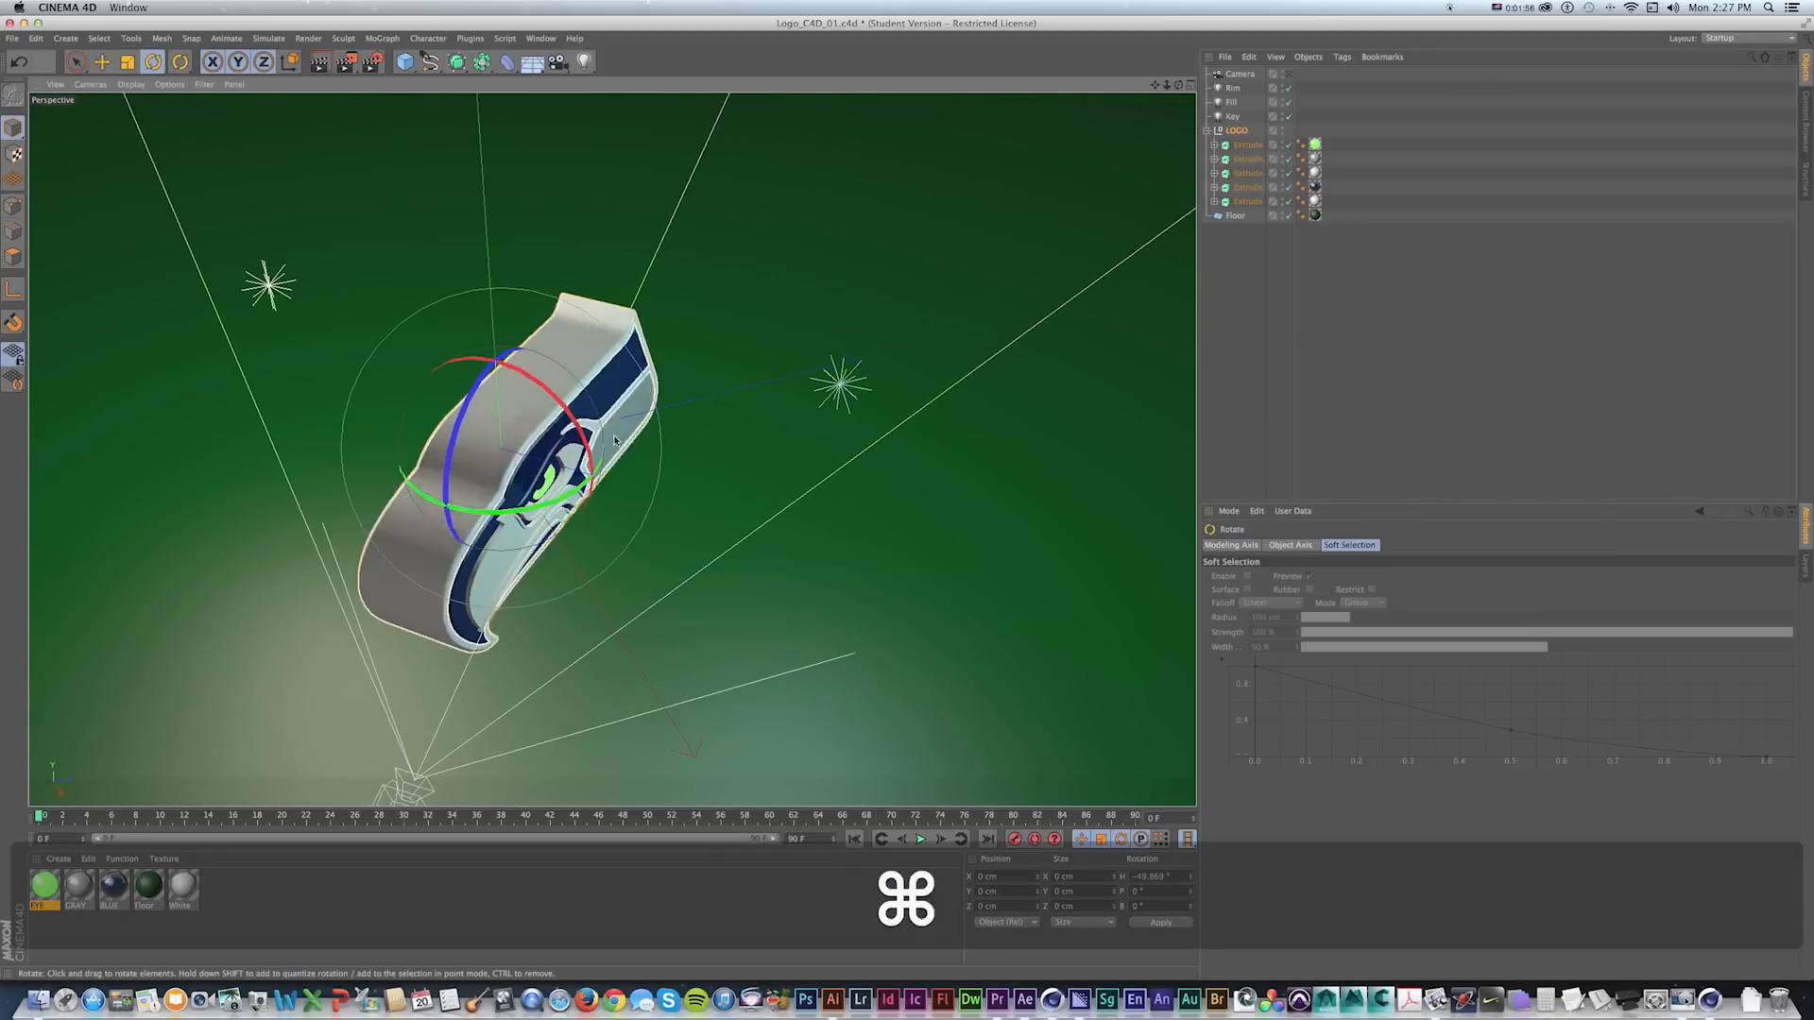
key(super+z)
Center the LOGO null's axis on the logo geometry using Axis Center with Points Center, Include Children and Use All Objects enabled.
alt+drag(661, 477, 558, 525)
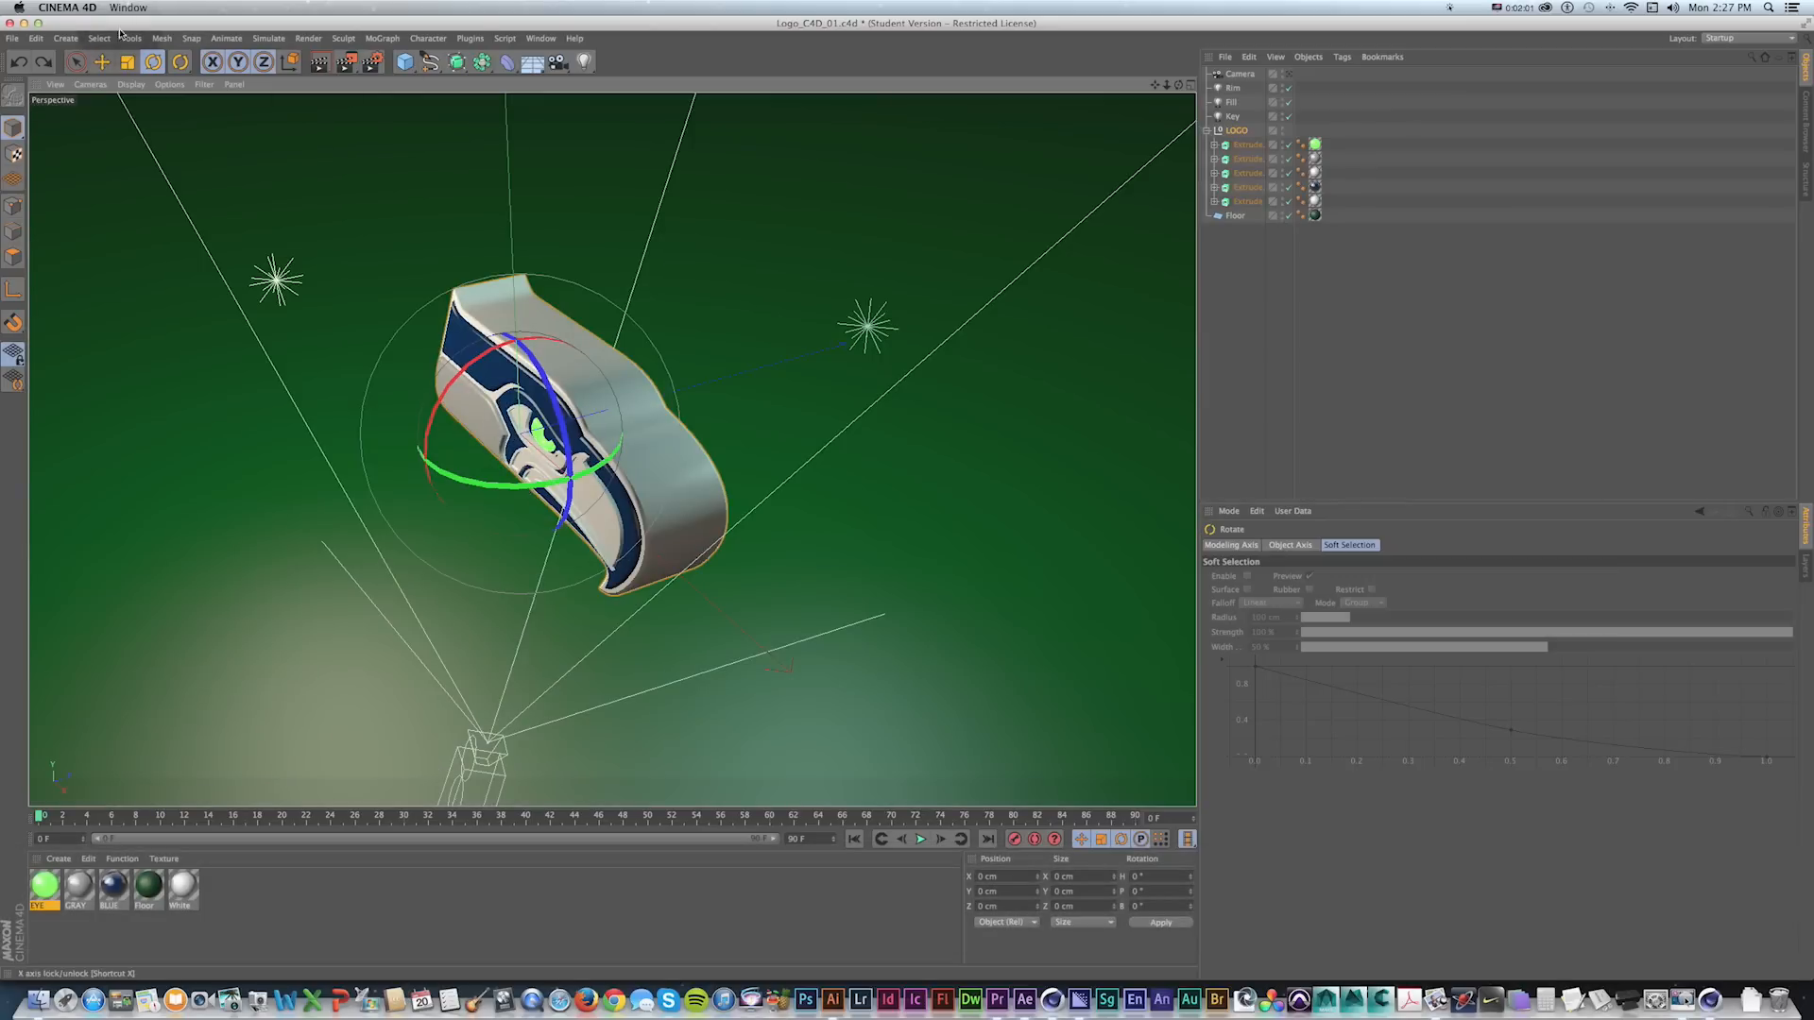
click(115, 38)
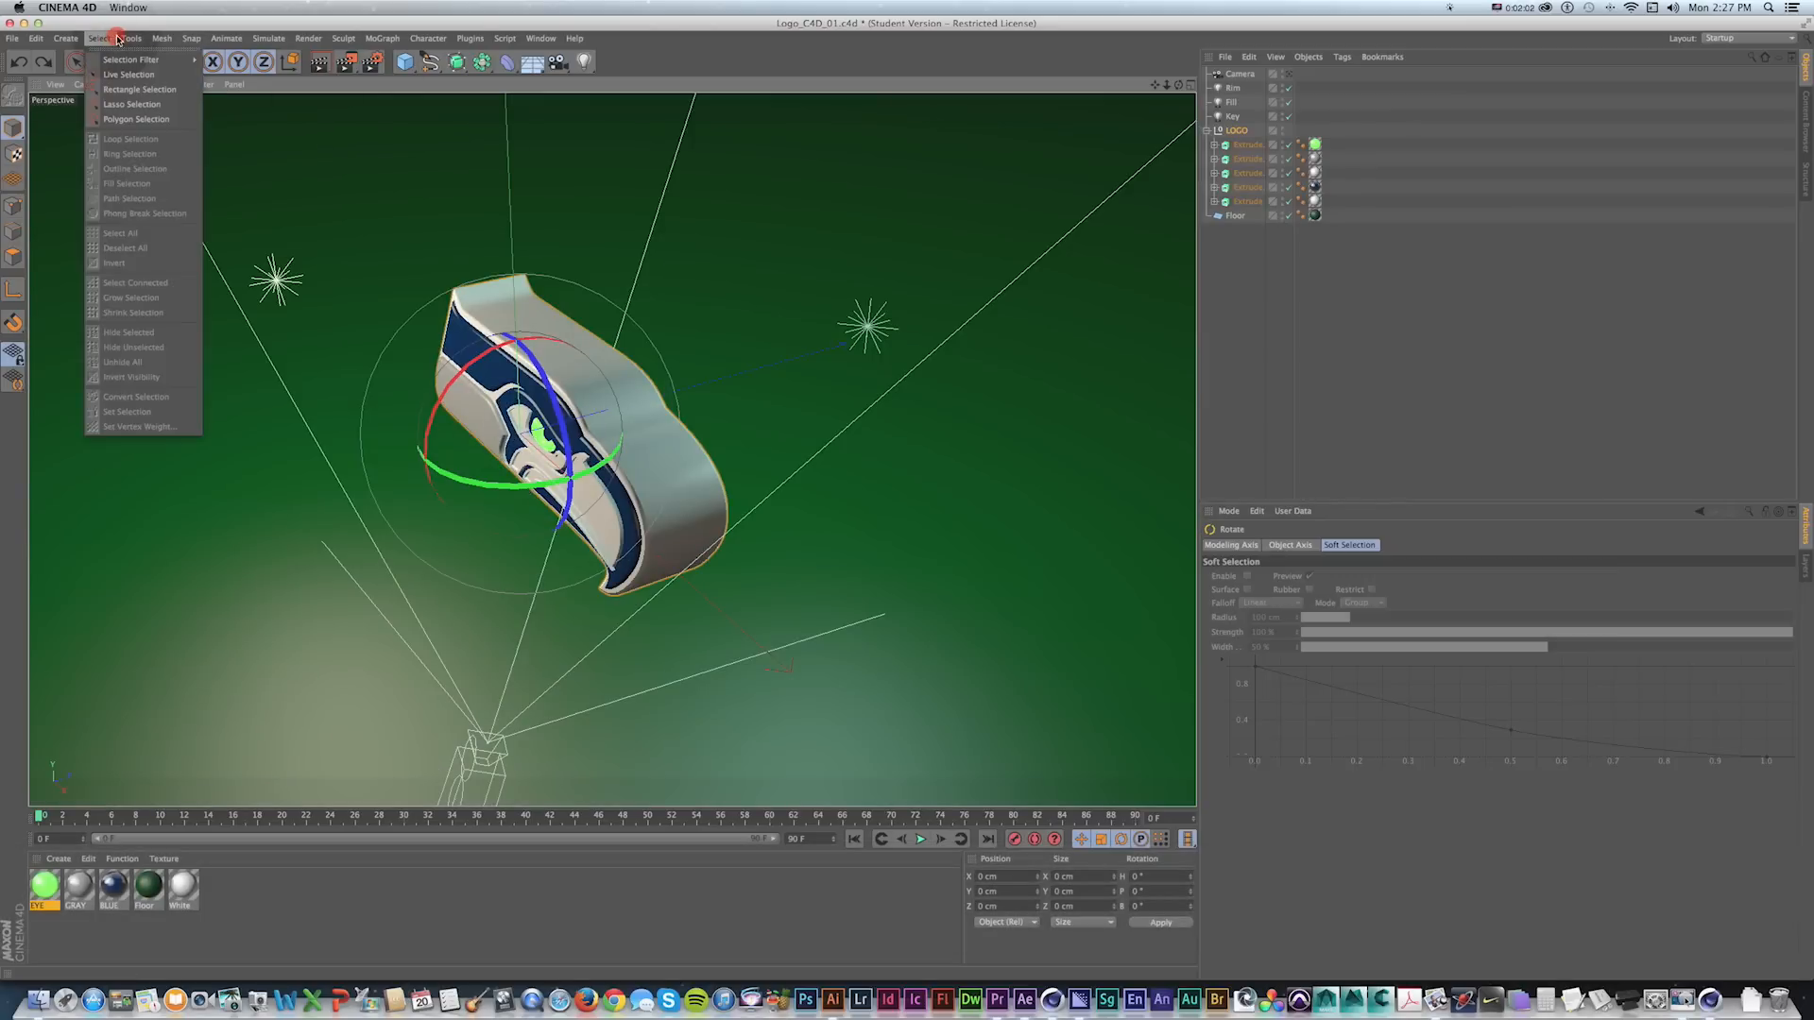
mouse_move(160, 37)
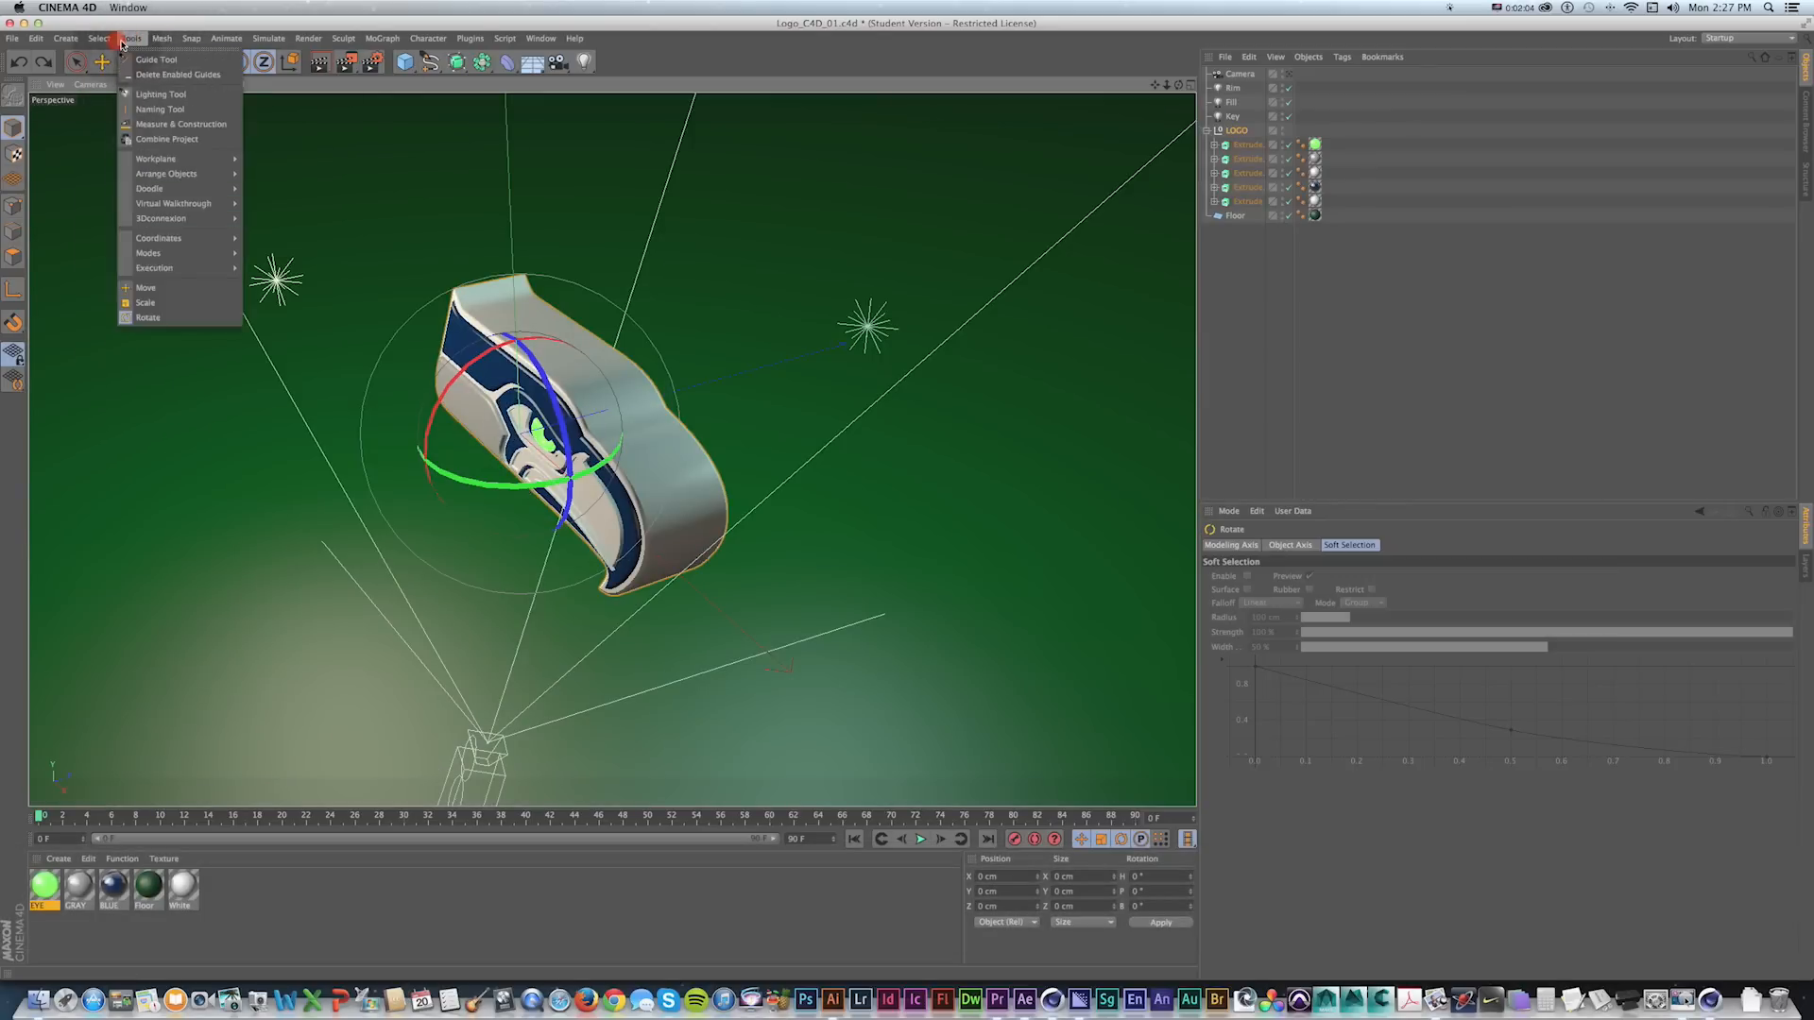
mouse_move(189, 174)
click(302, 176)
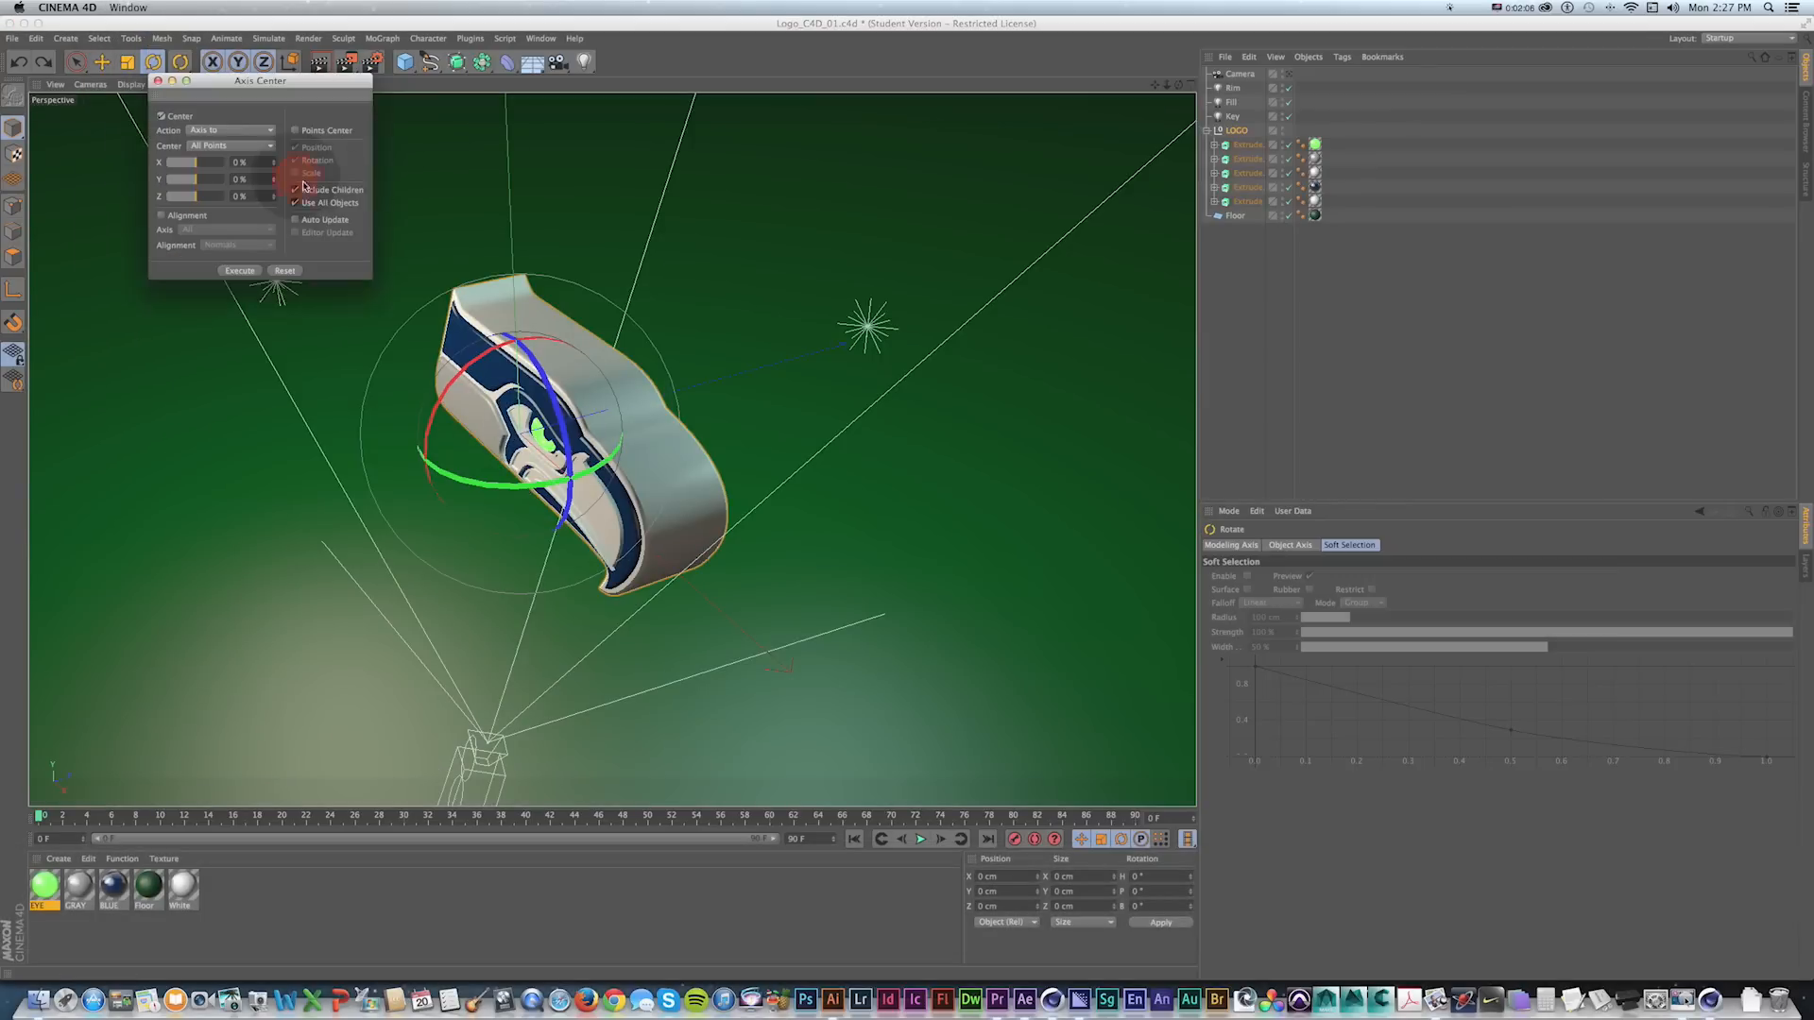
drag(272, 82, 289, 152)
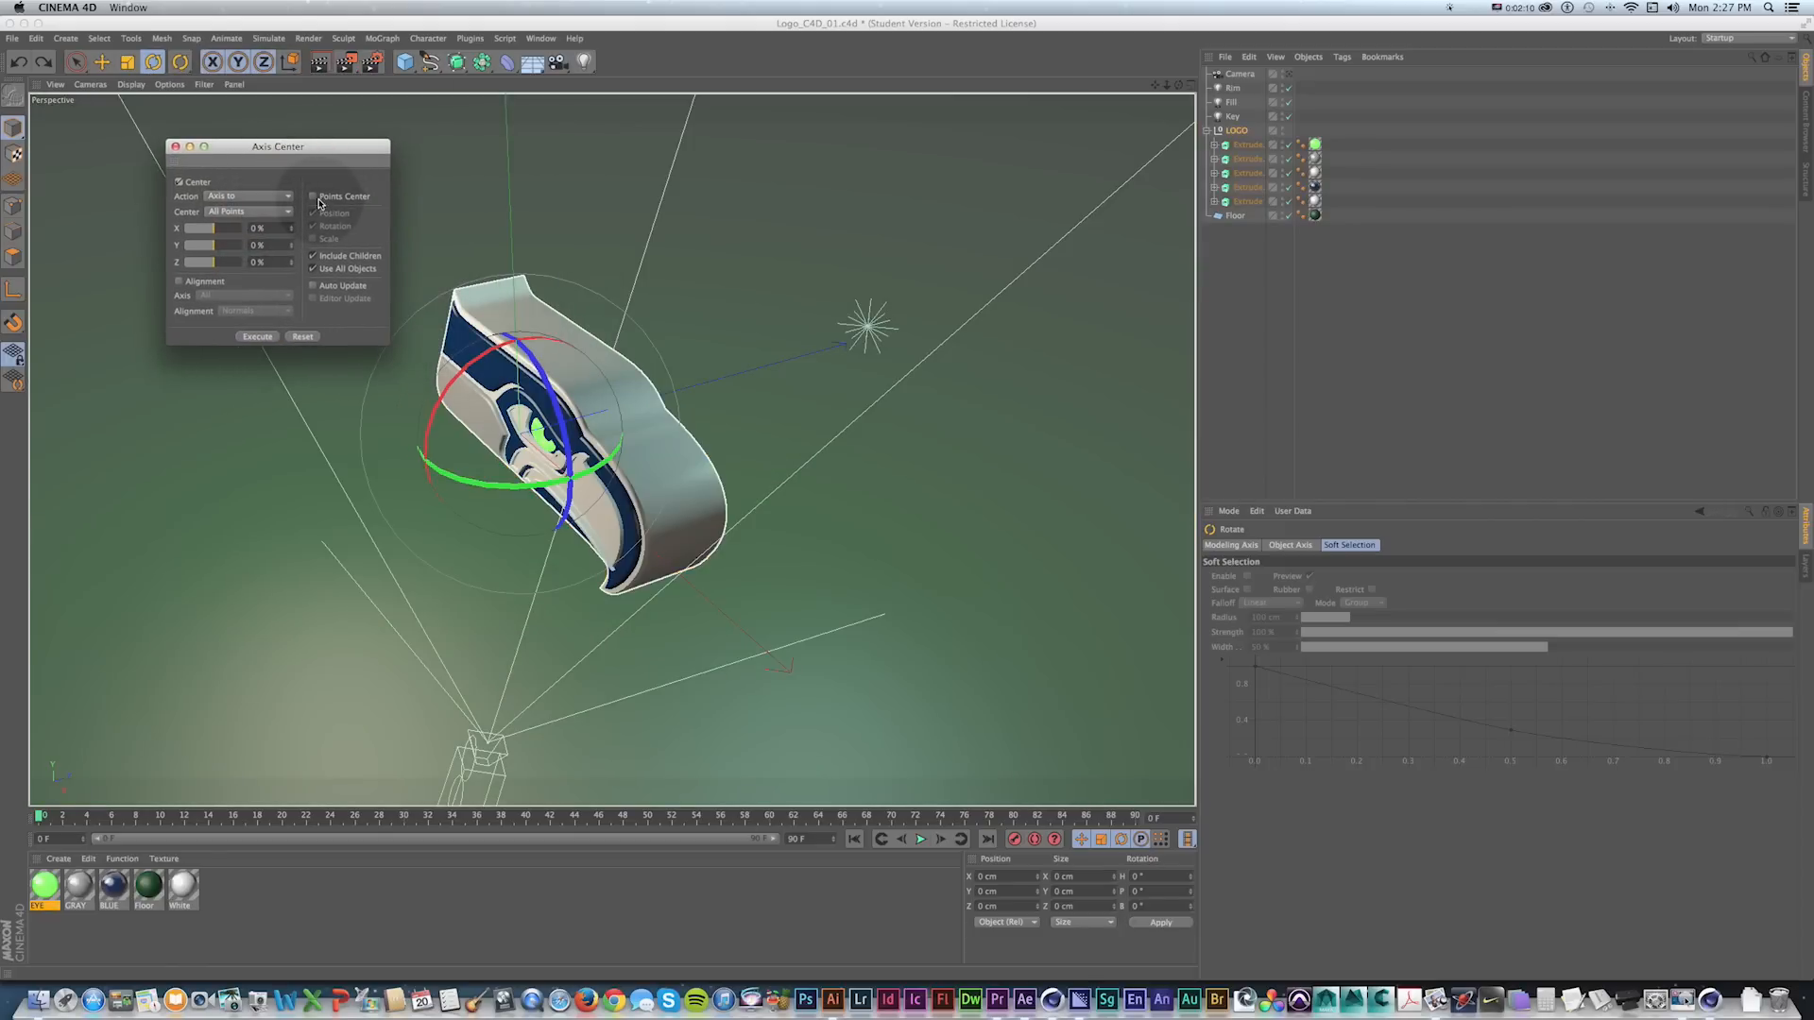
click(310, 255)
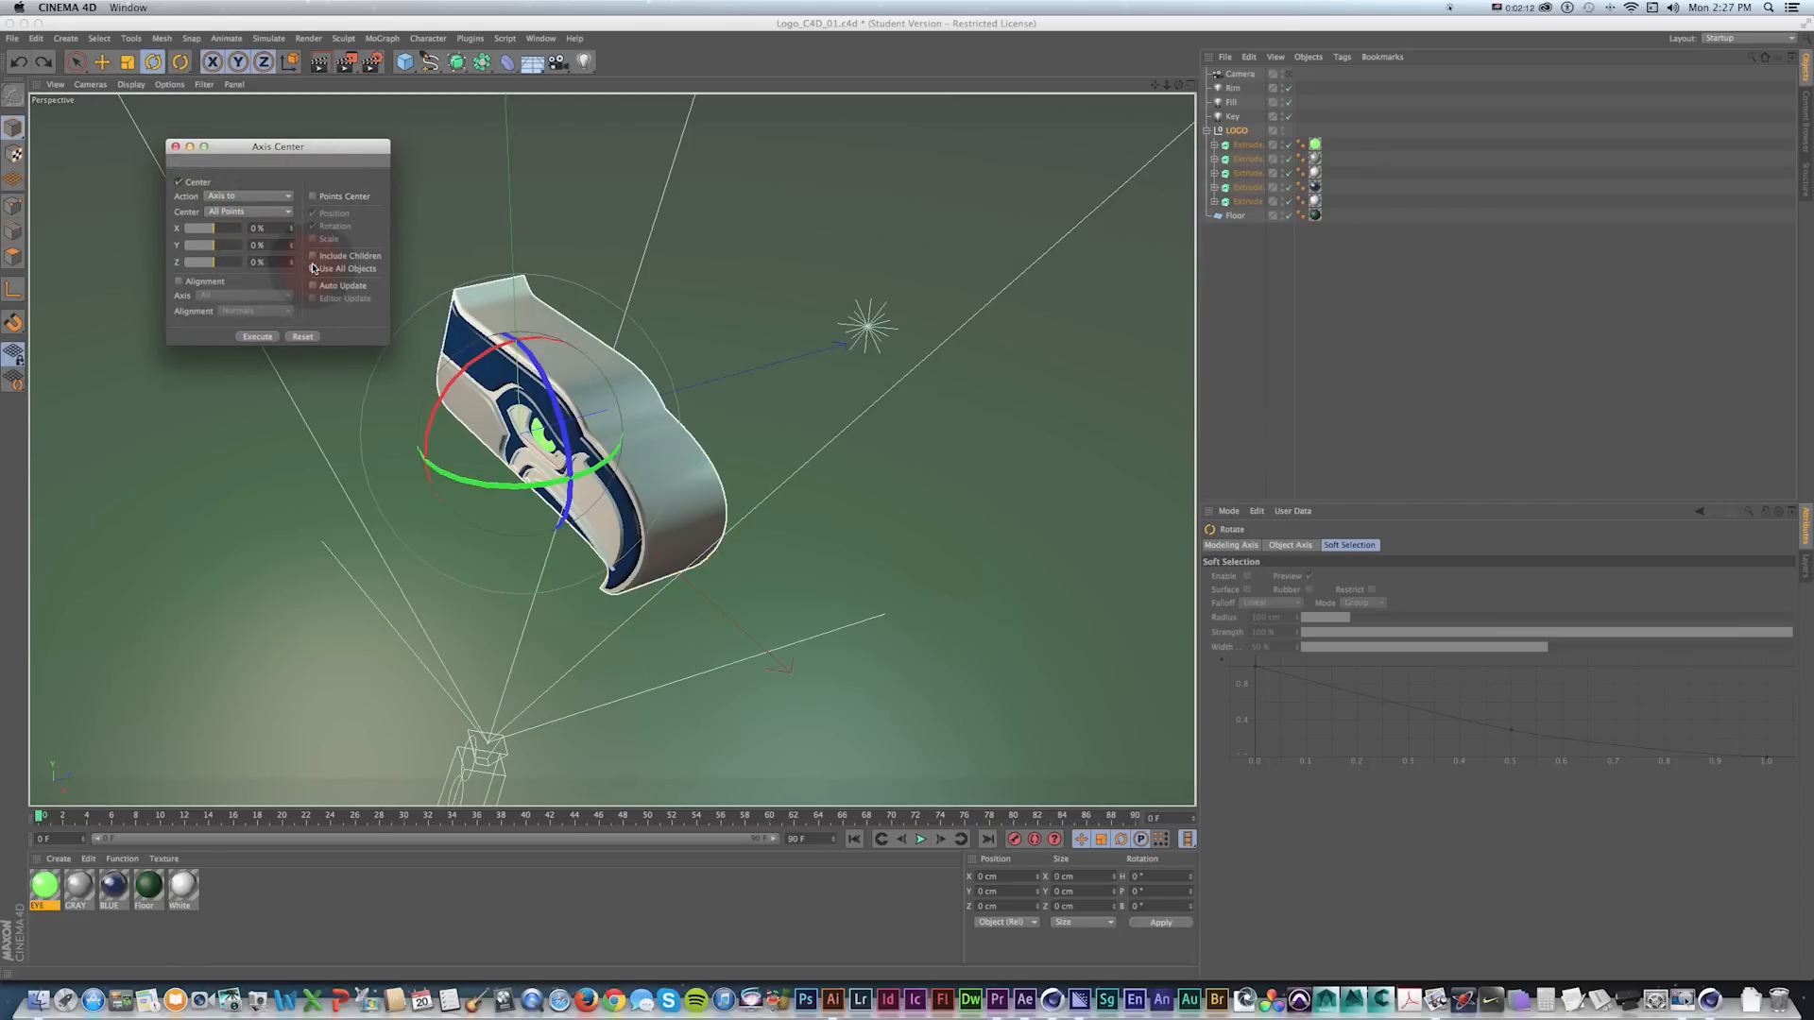
click(257, 337)
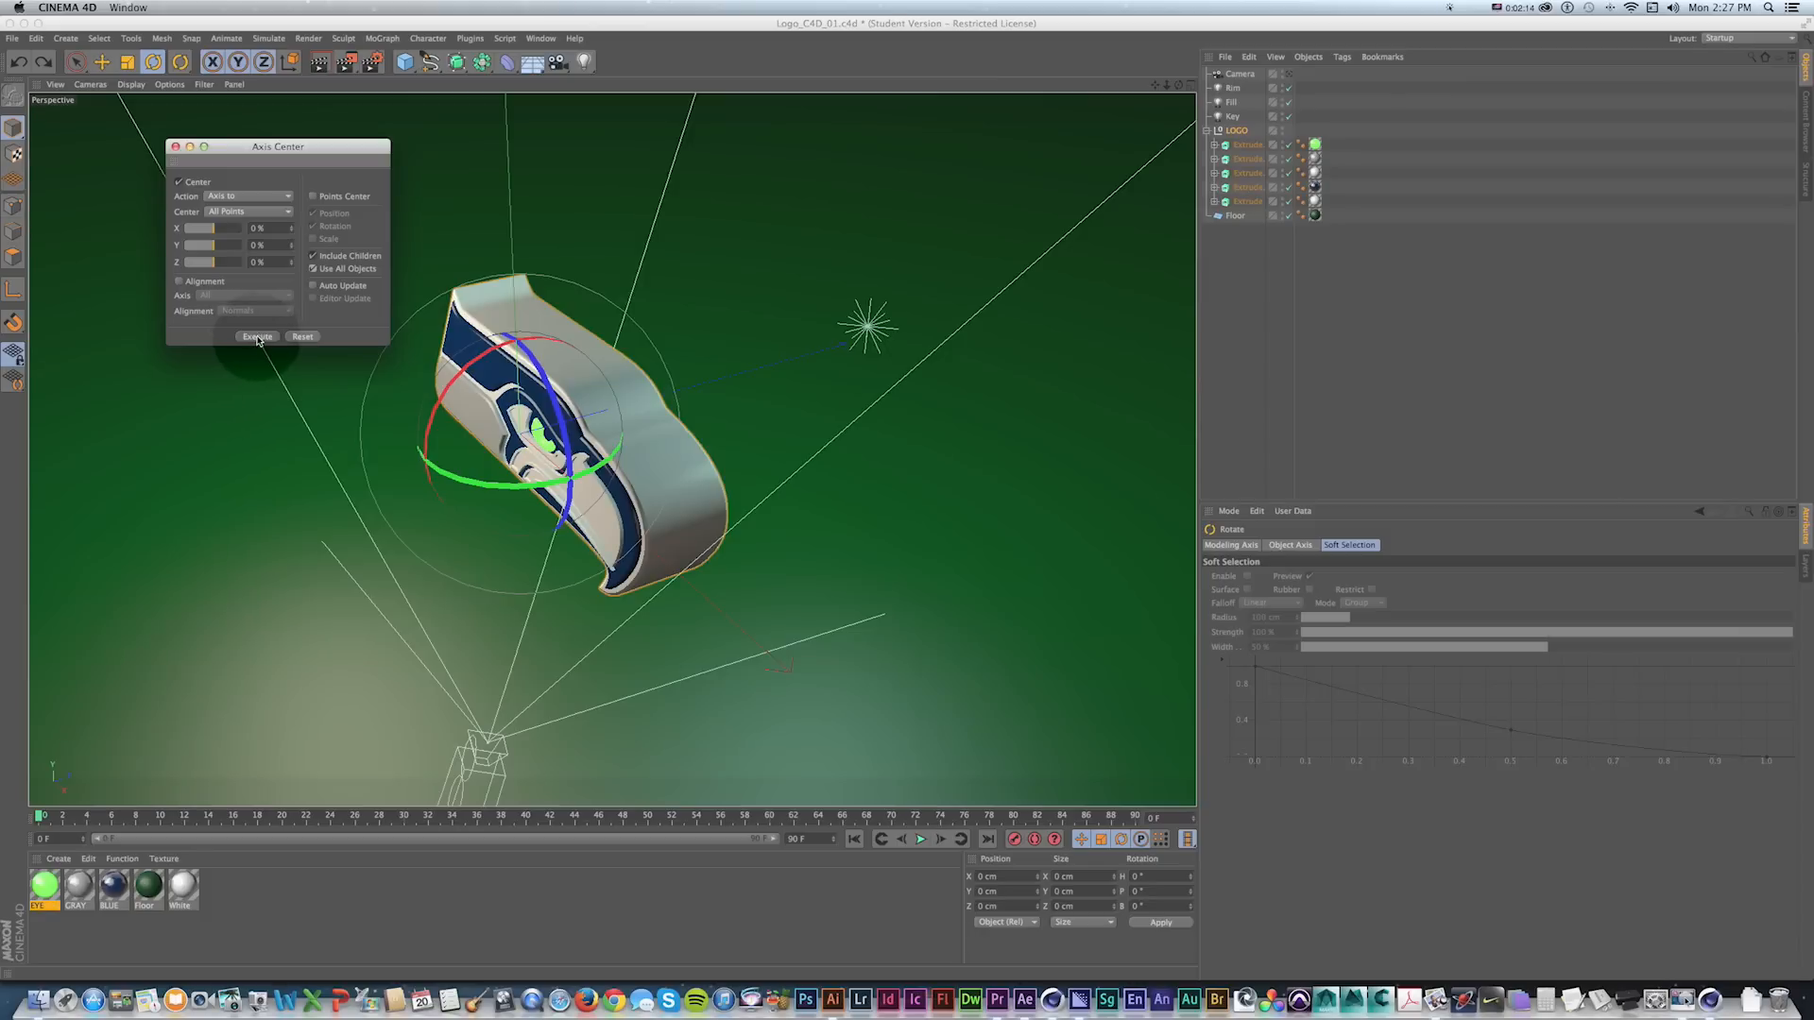
click(312, 197)
click(255, 339)
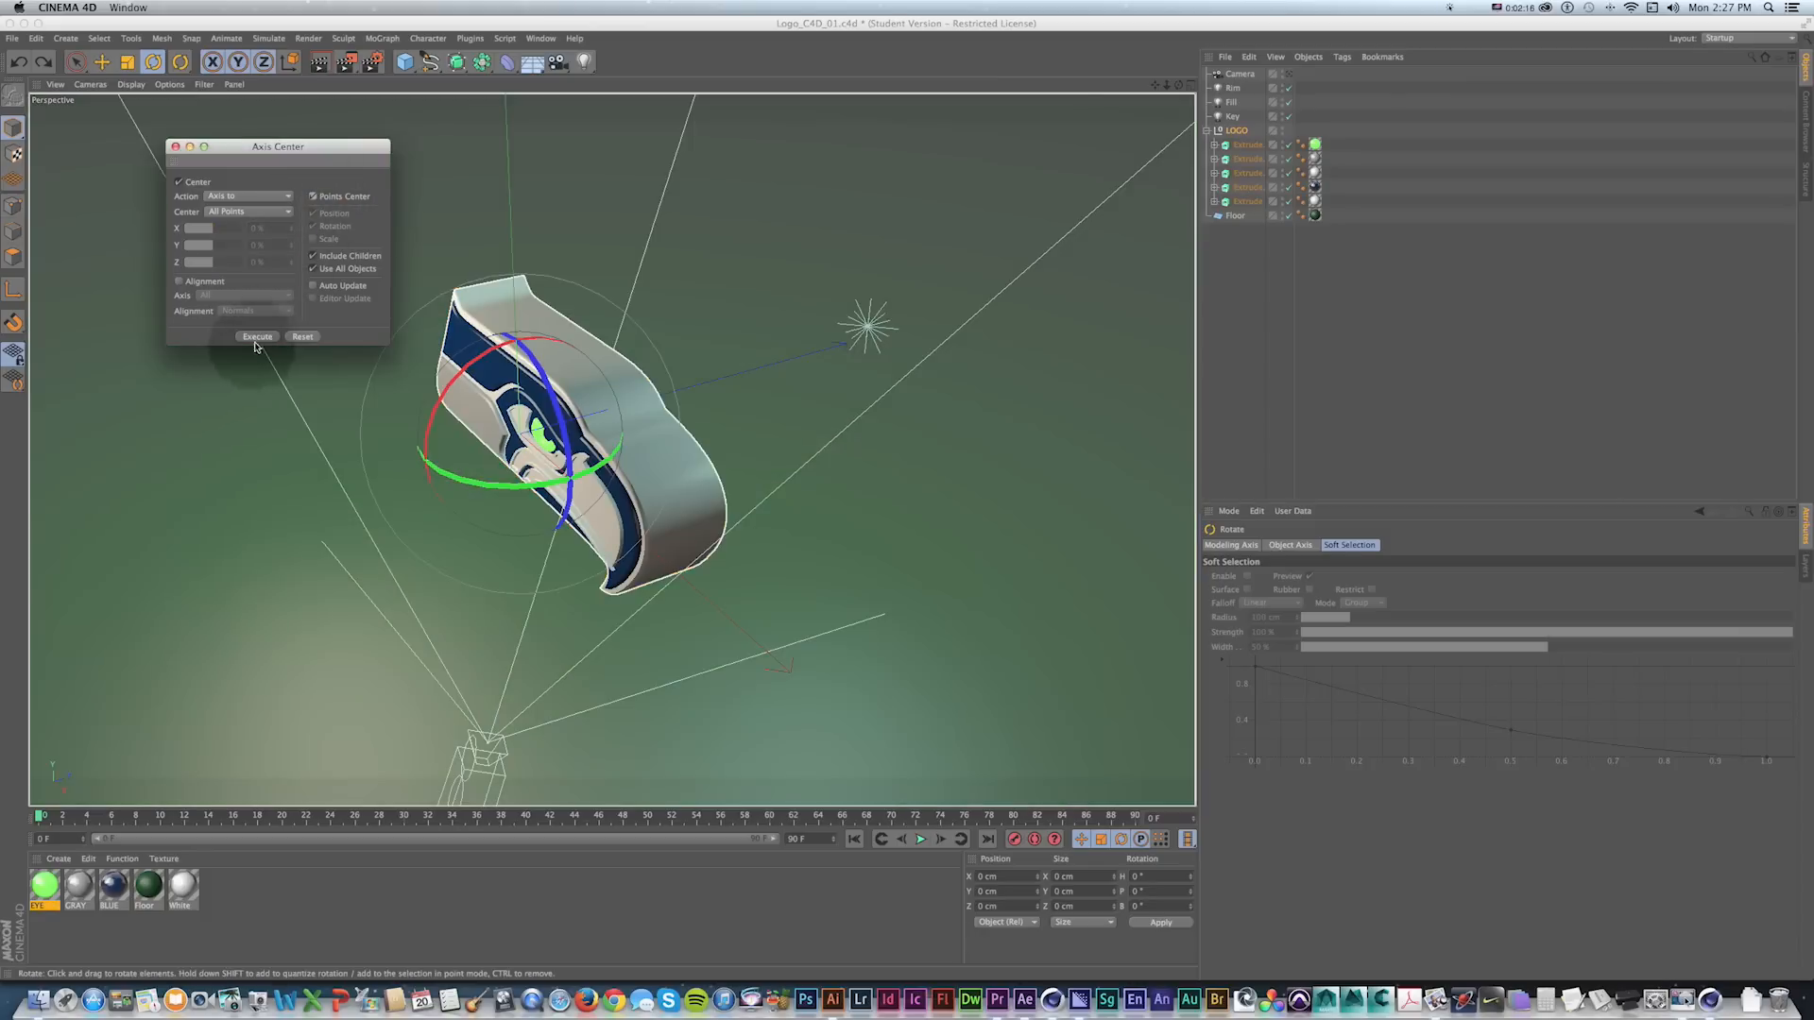
click(257, 336)
Try rotating the LOGO group about 15° in heading around its centered axis and undo the rotation.
key(e)
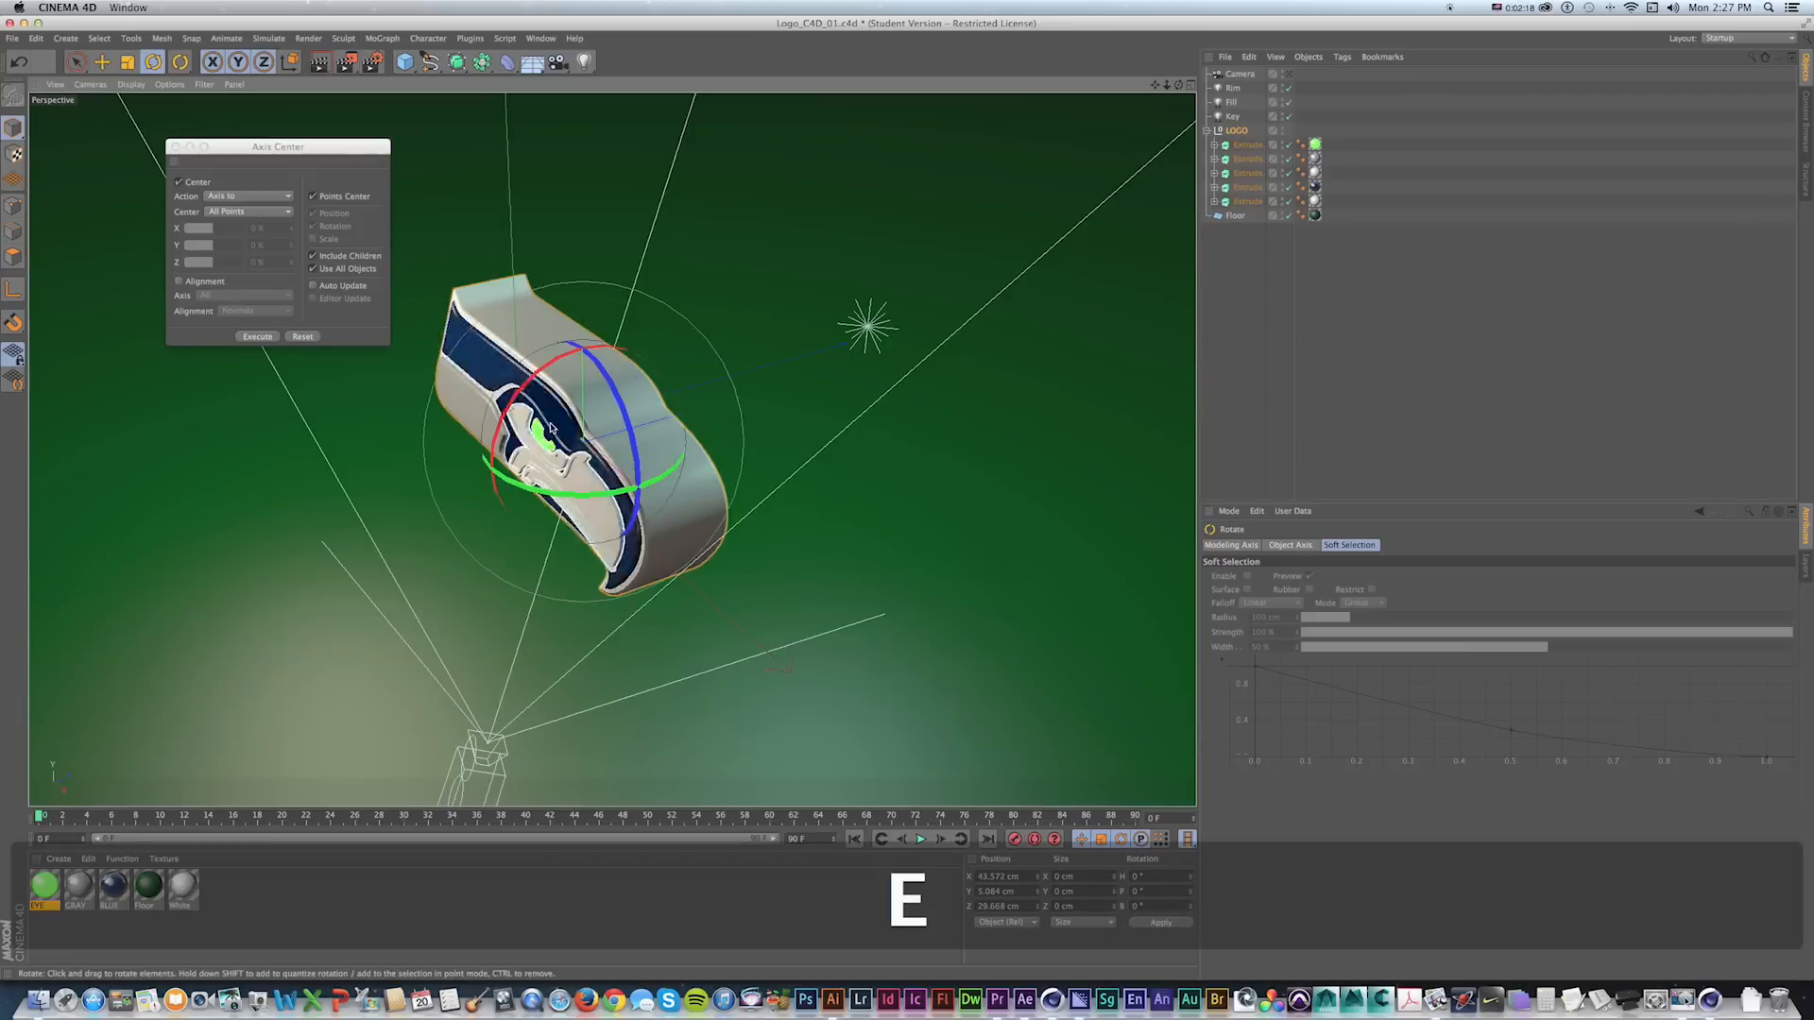
mouse_move(598, 493)
mouse_down()
mouse_move(680, 496)
mouse_move(611, 490)
mouse_move(635, 489)
mouse_up()
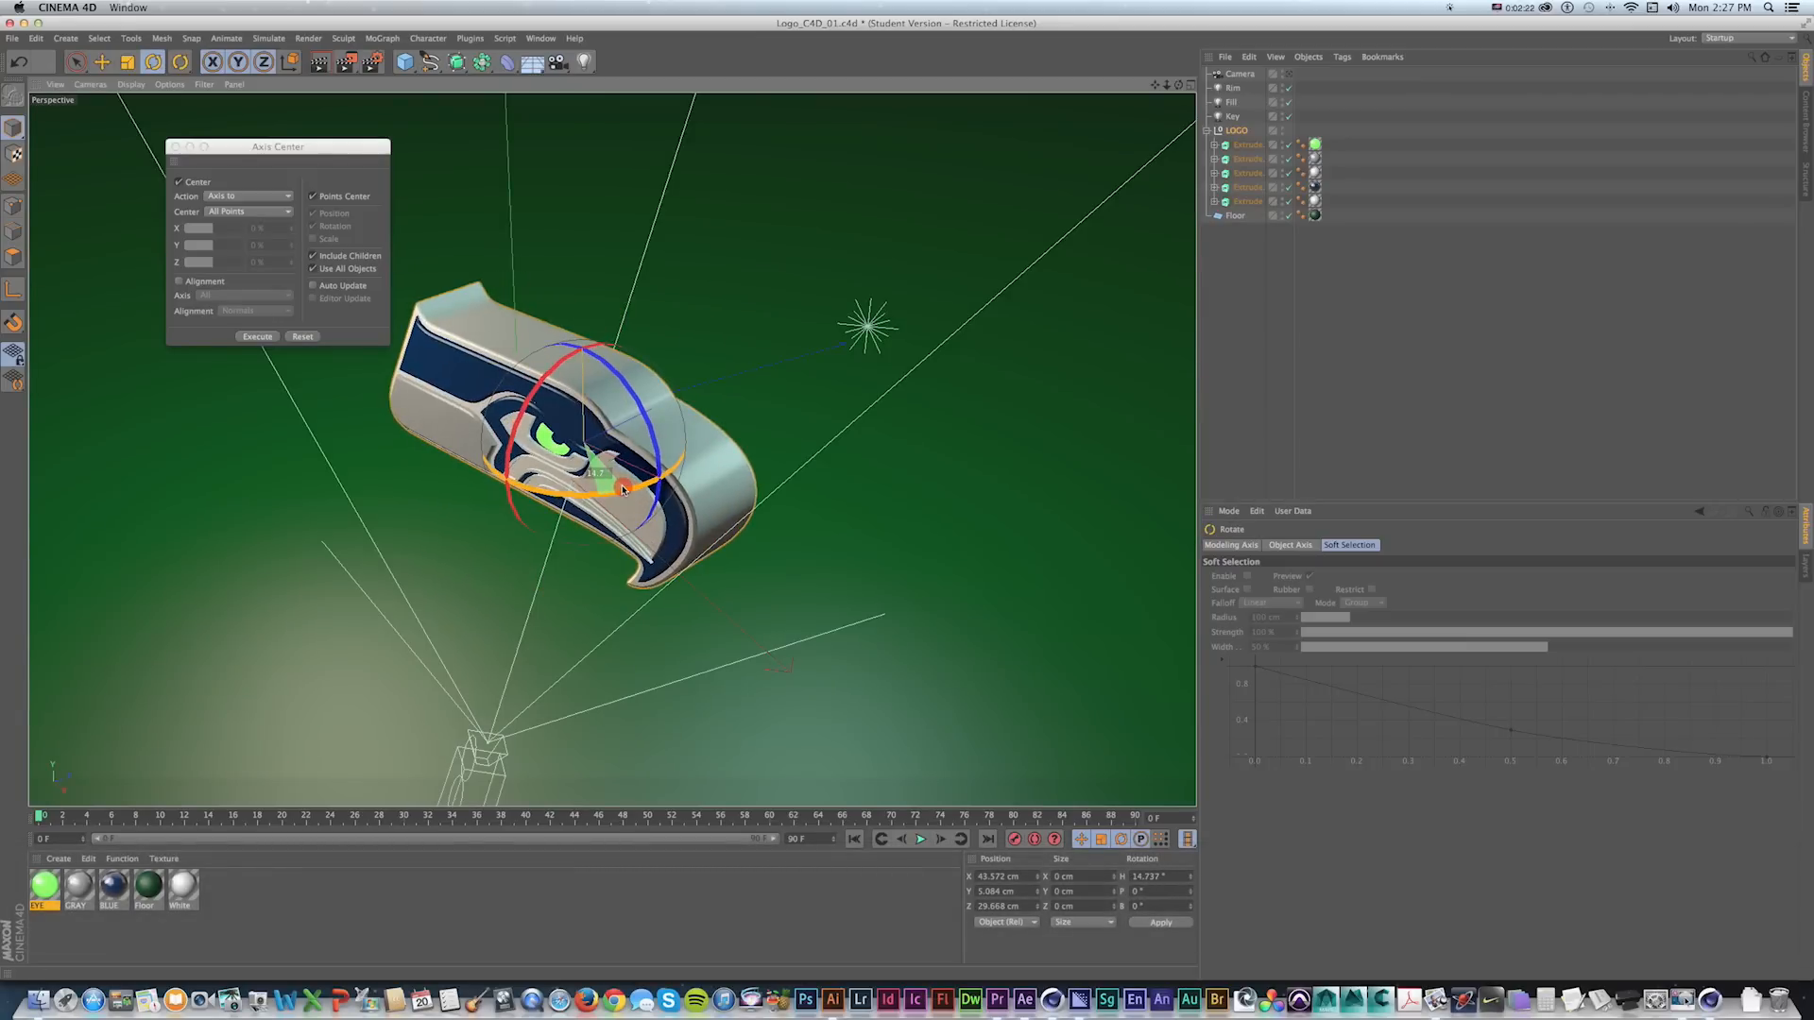
key(super+z)
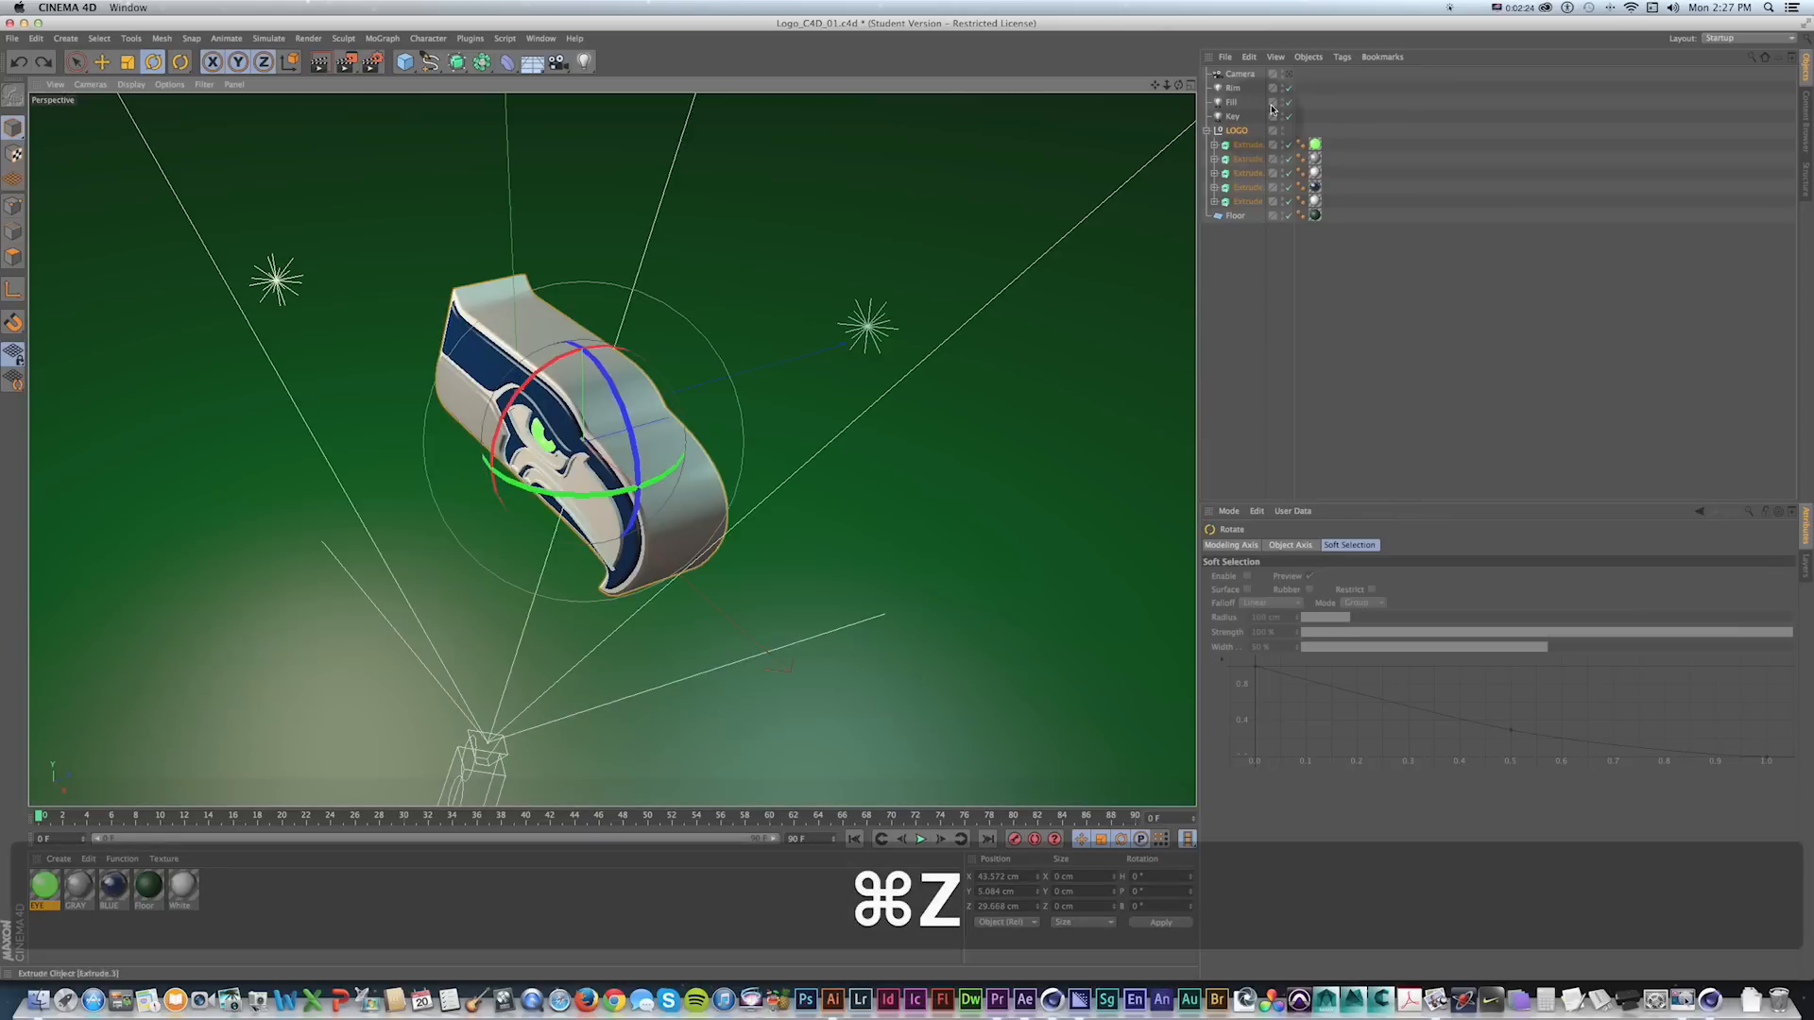
Return to the camera view, try rotating the LOGO group about -40° in heading, and undo it.
click(1287, 74)
drag(704, 446, 540, 427)
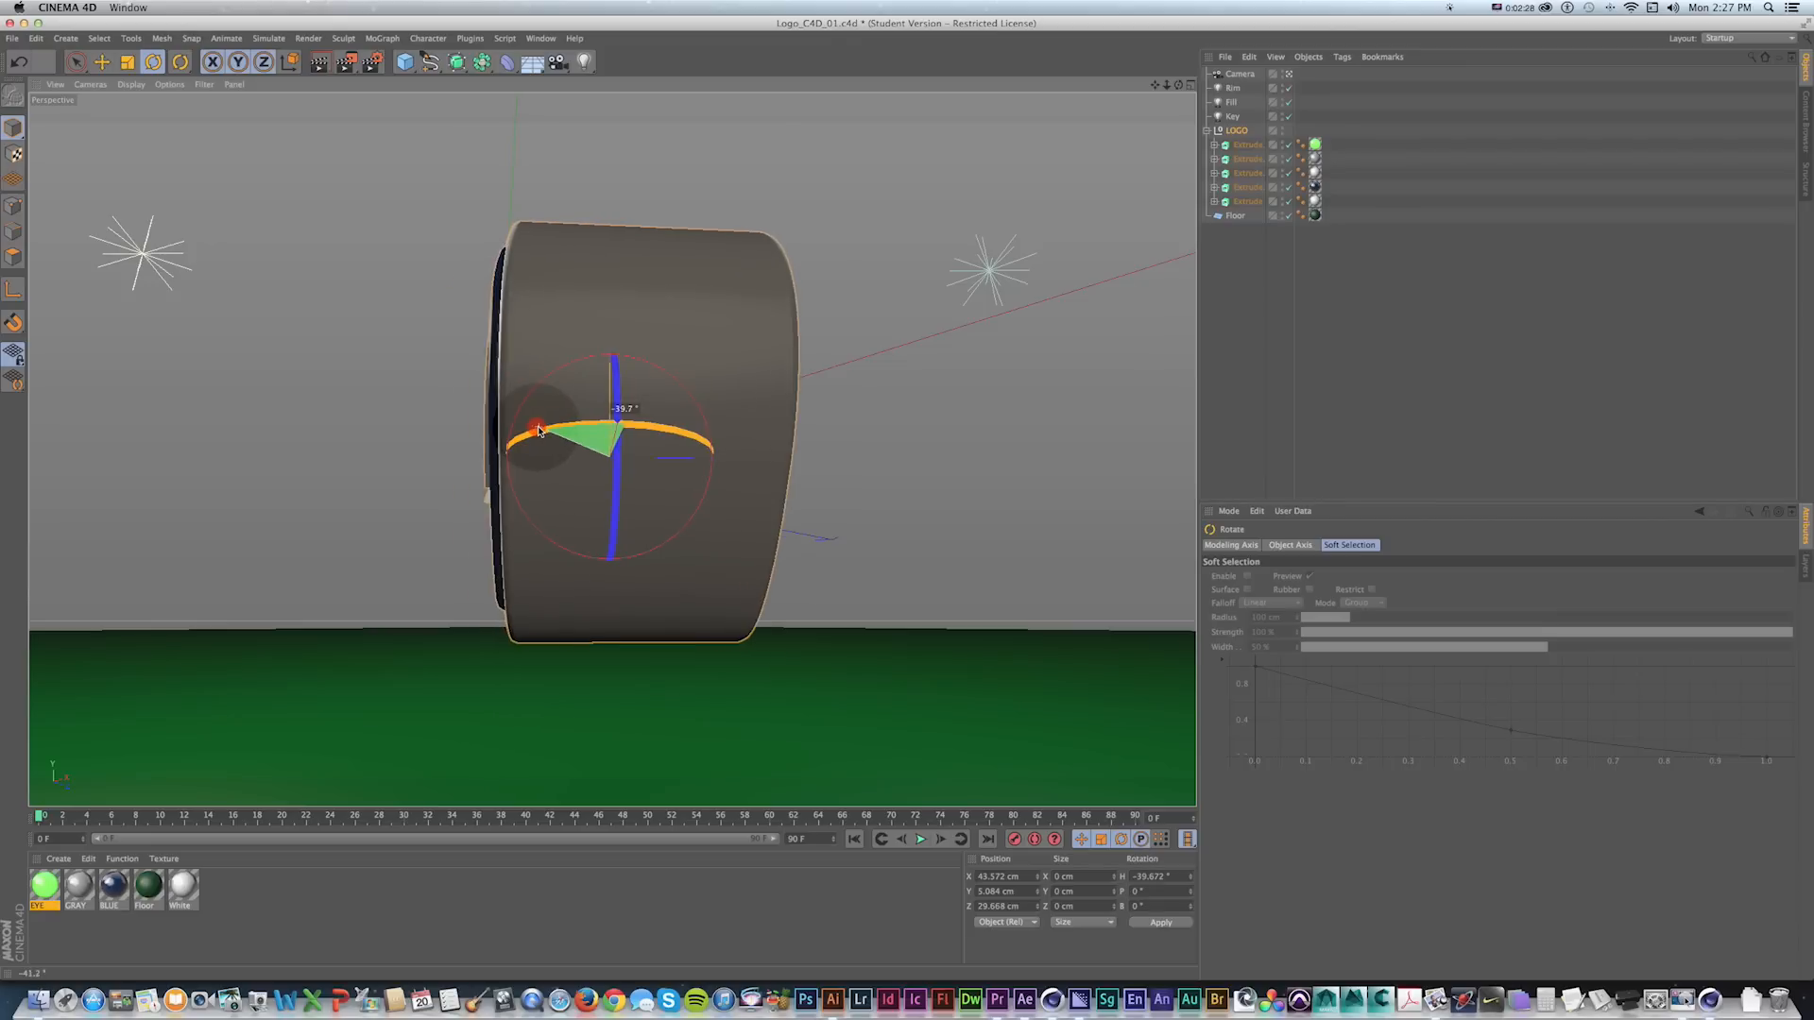
key(super+z)
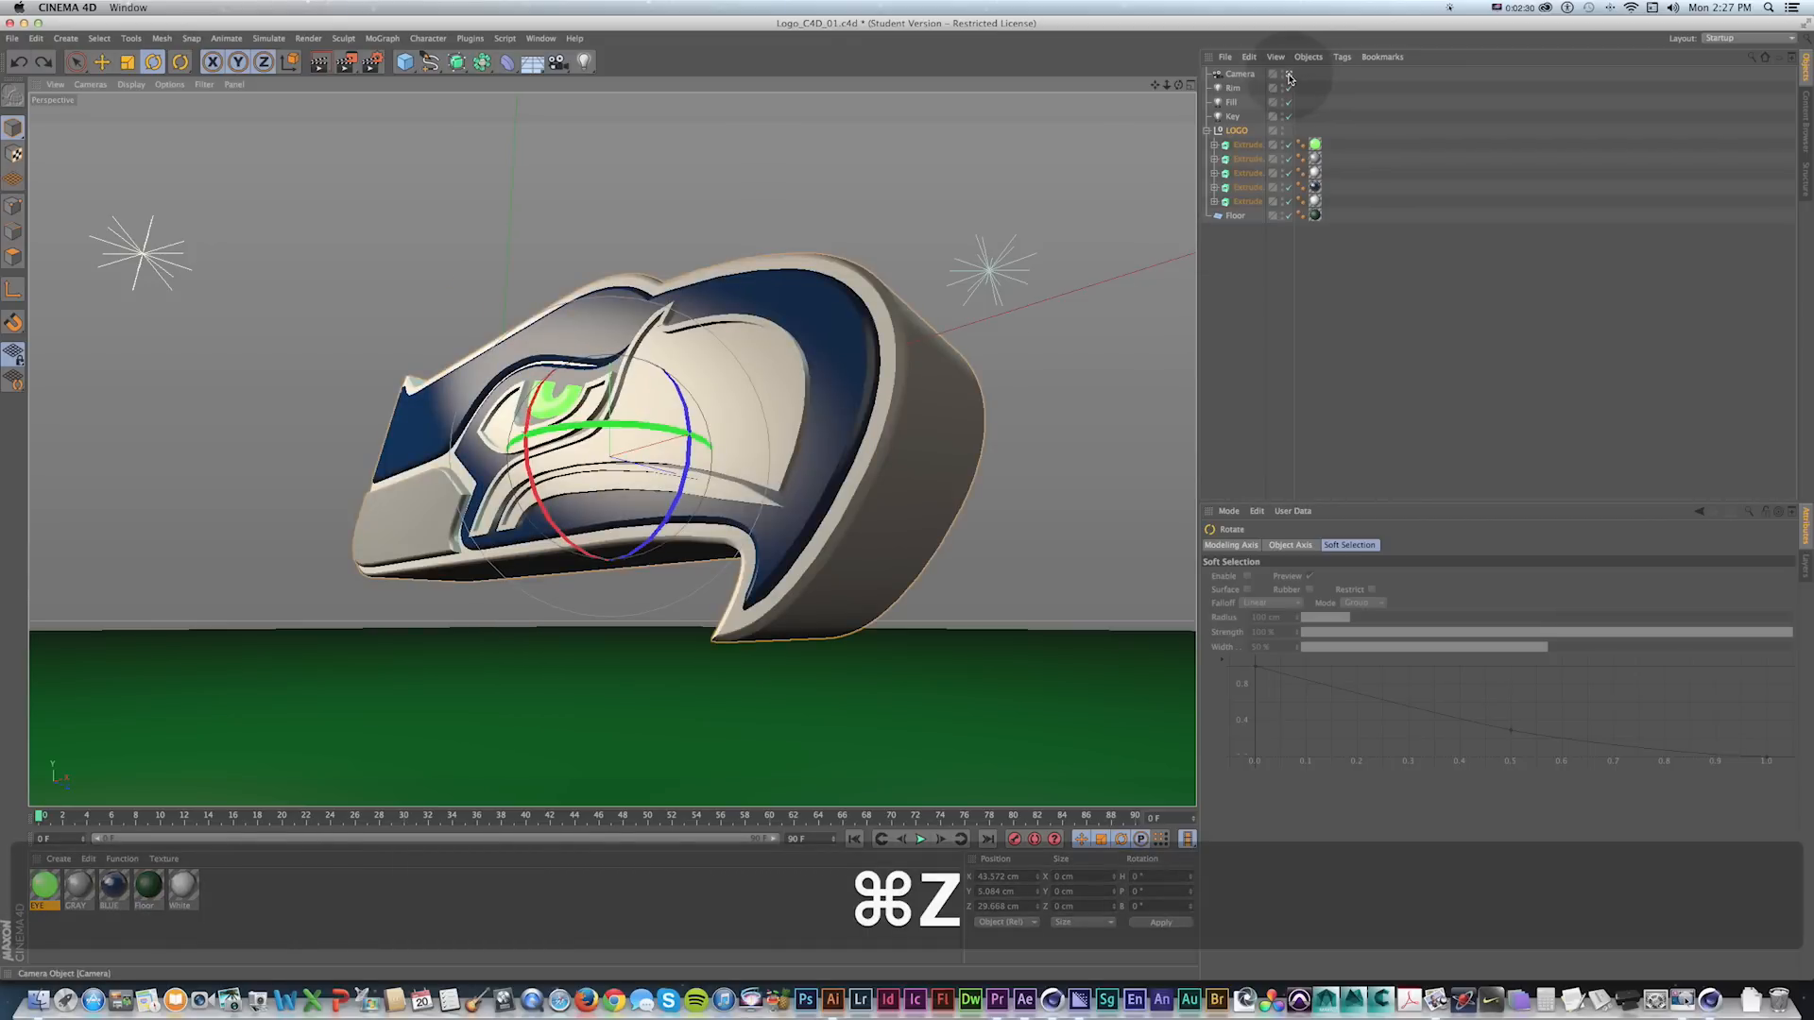
click(1289, 75)
click(1290, 75)
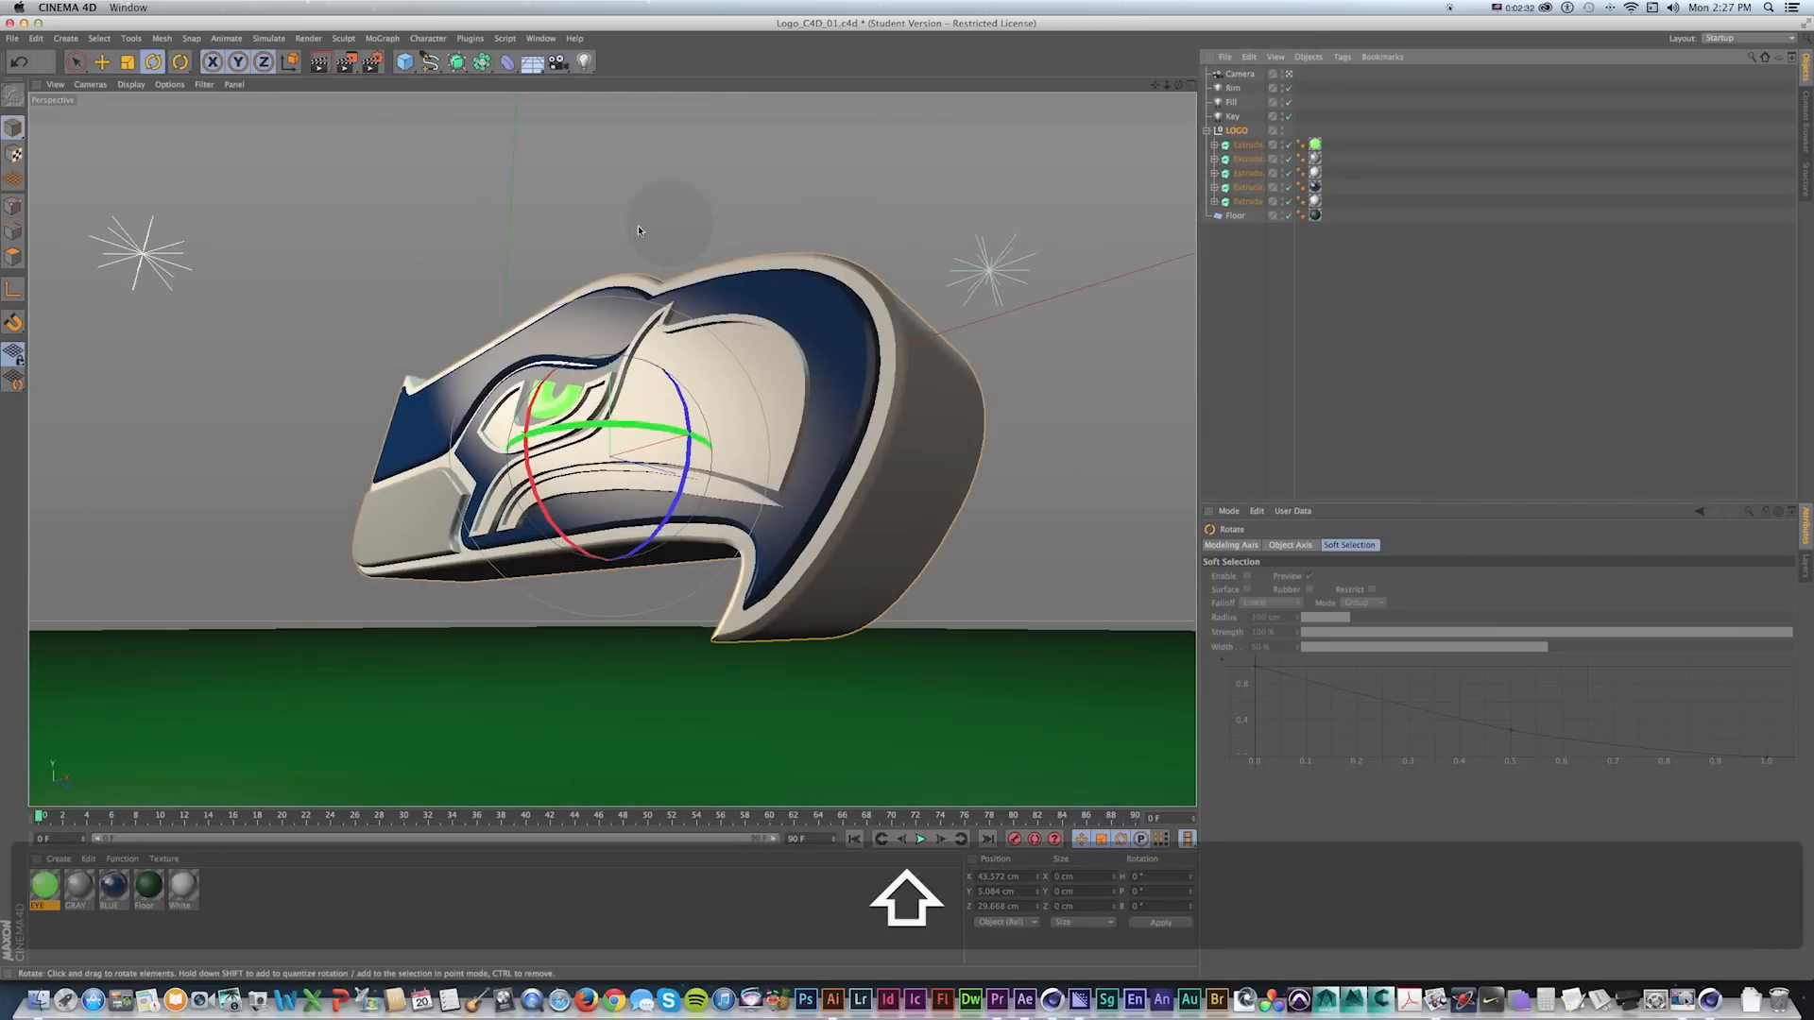
Activate the Move tool, collapse the LOGO group and select the Key light.
key(e)
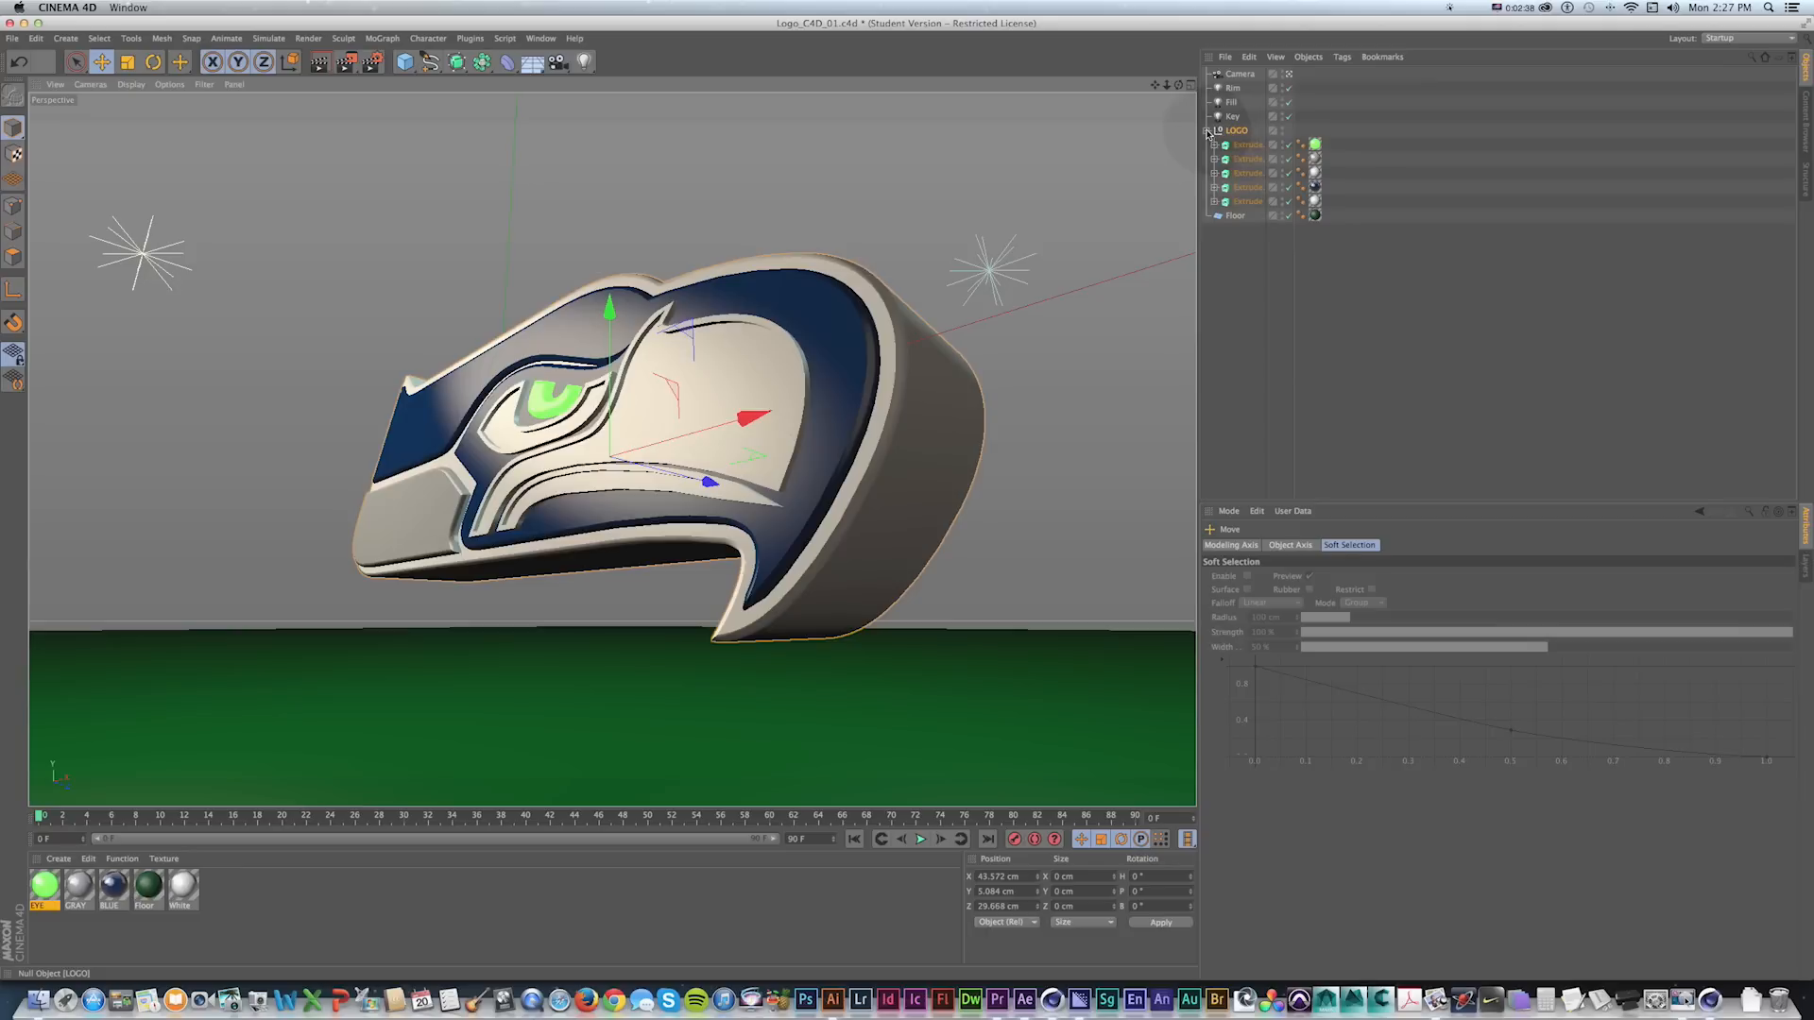
click(1206, 131)
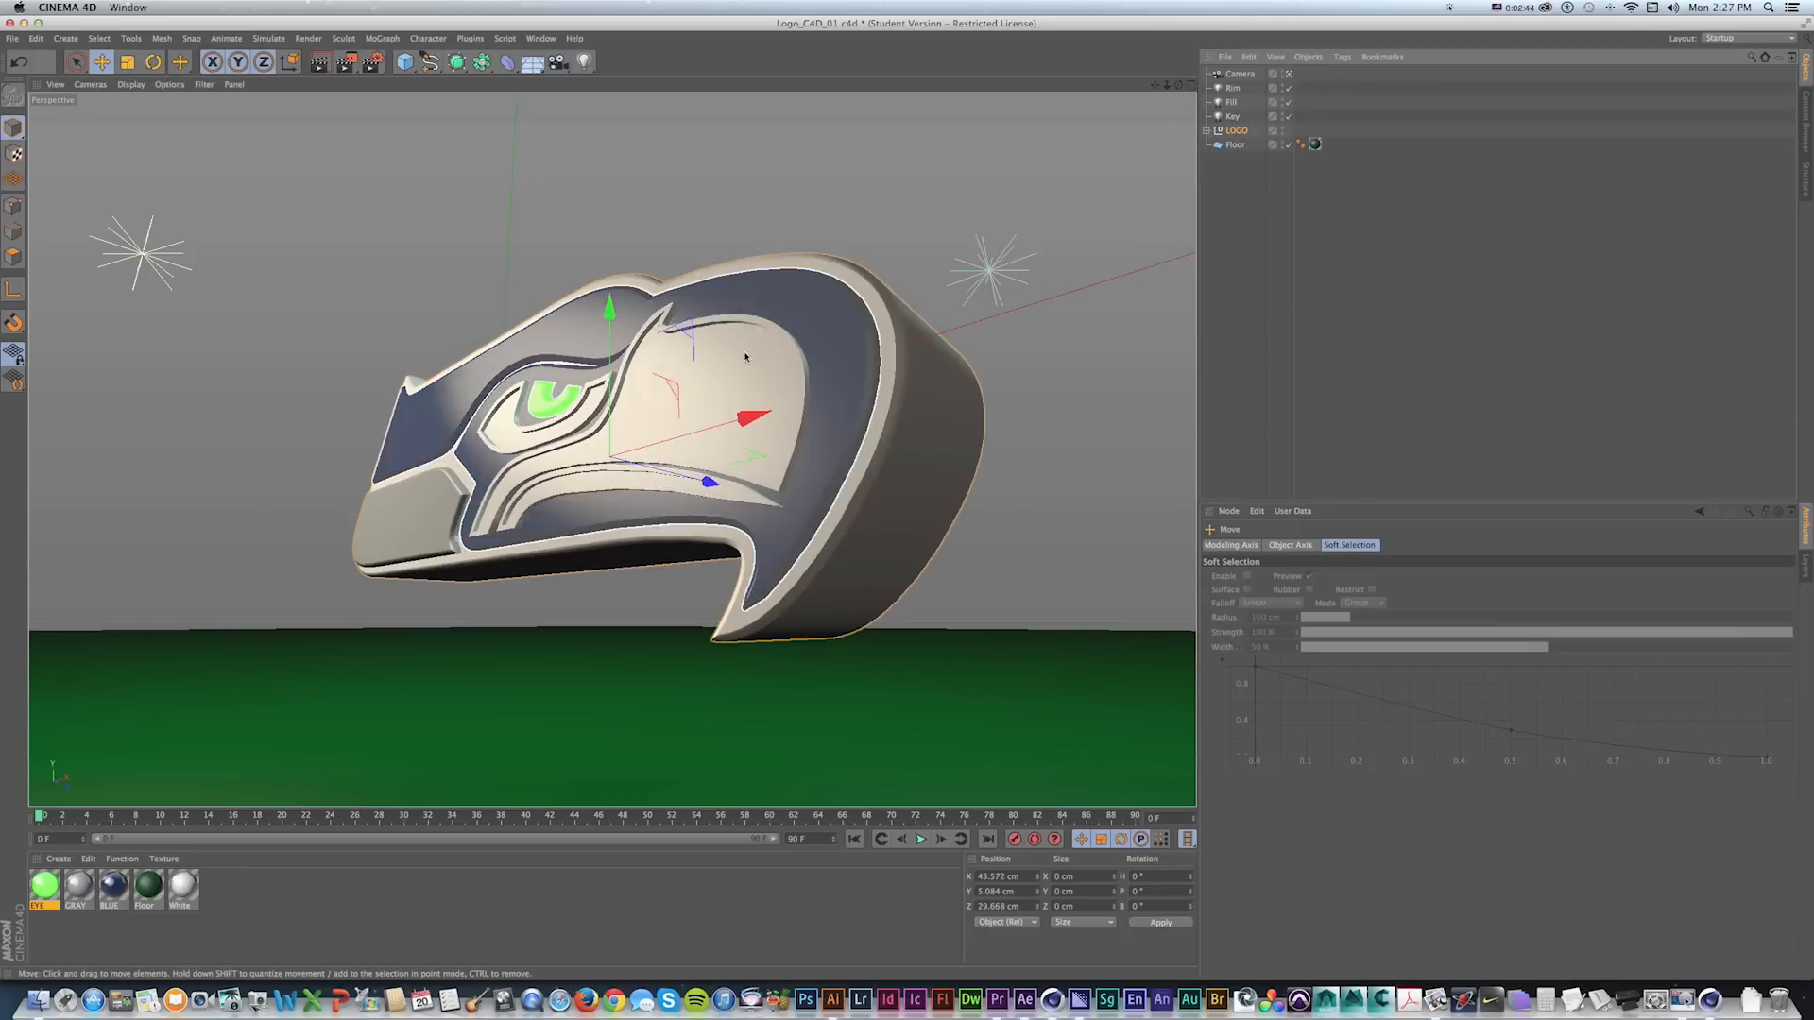
click(140, 253)
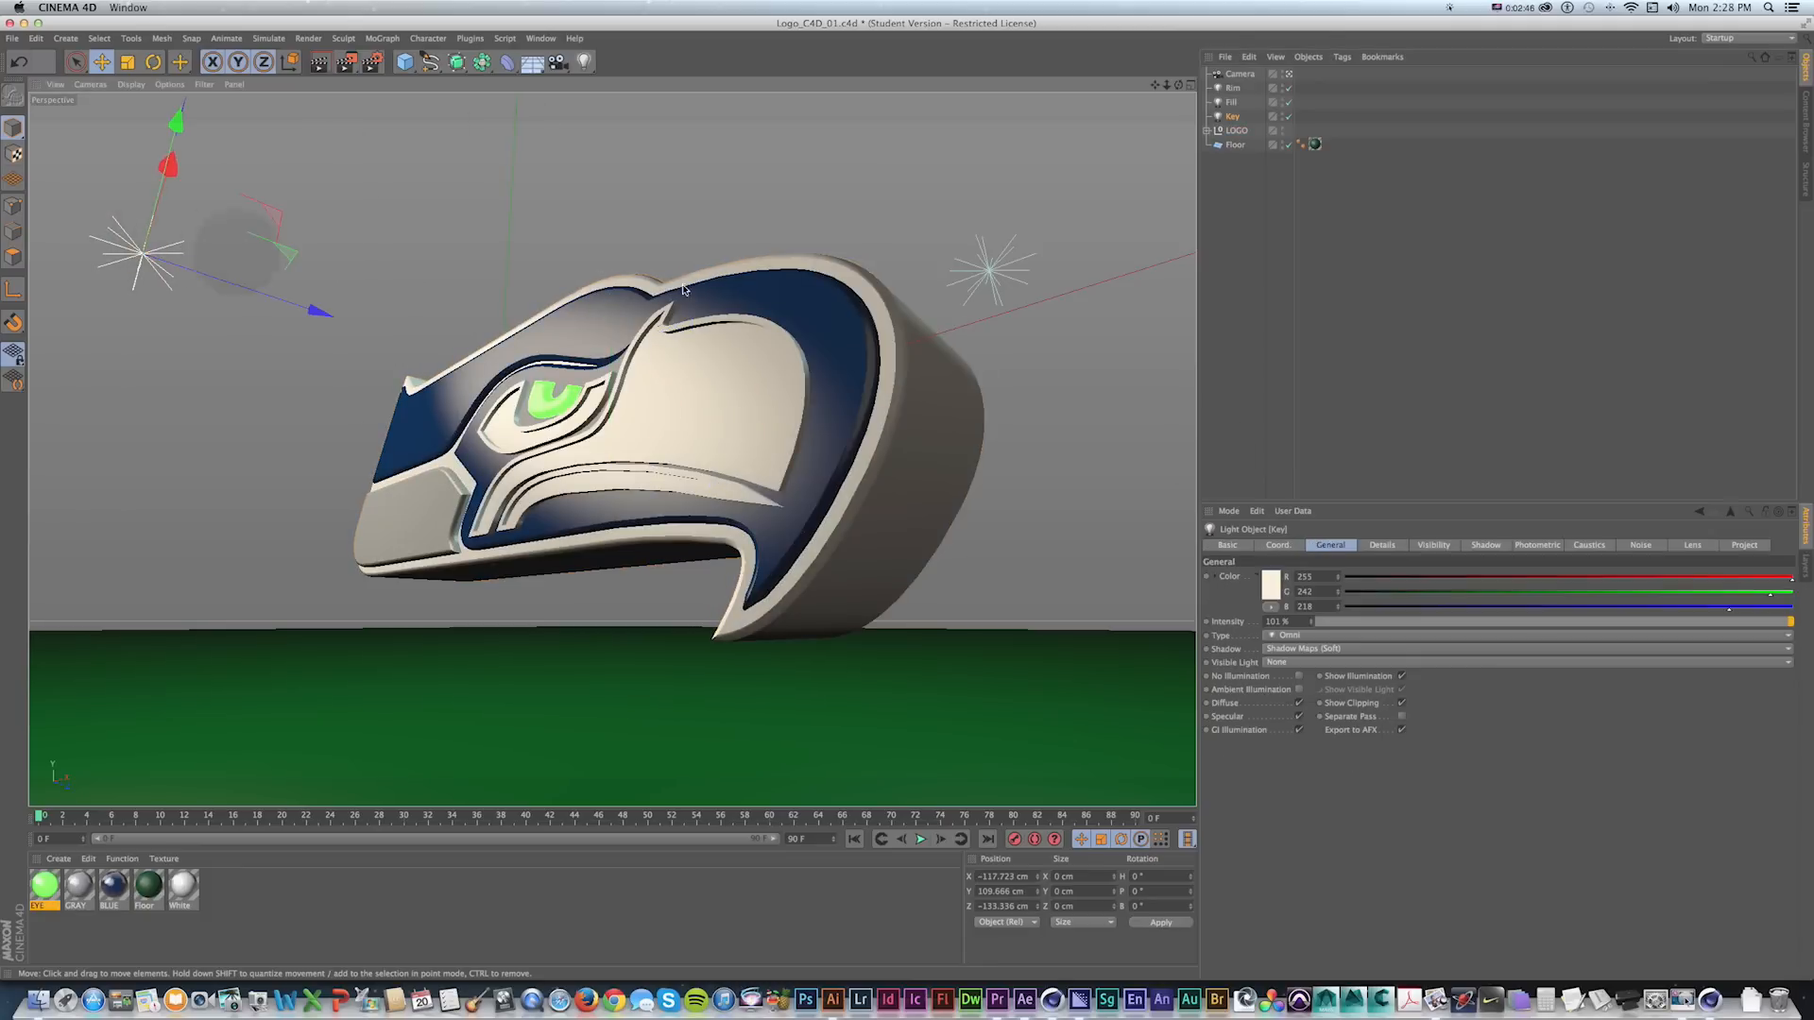
Set the Key light's shadow type to Area.
key(w)
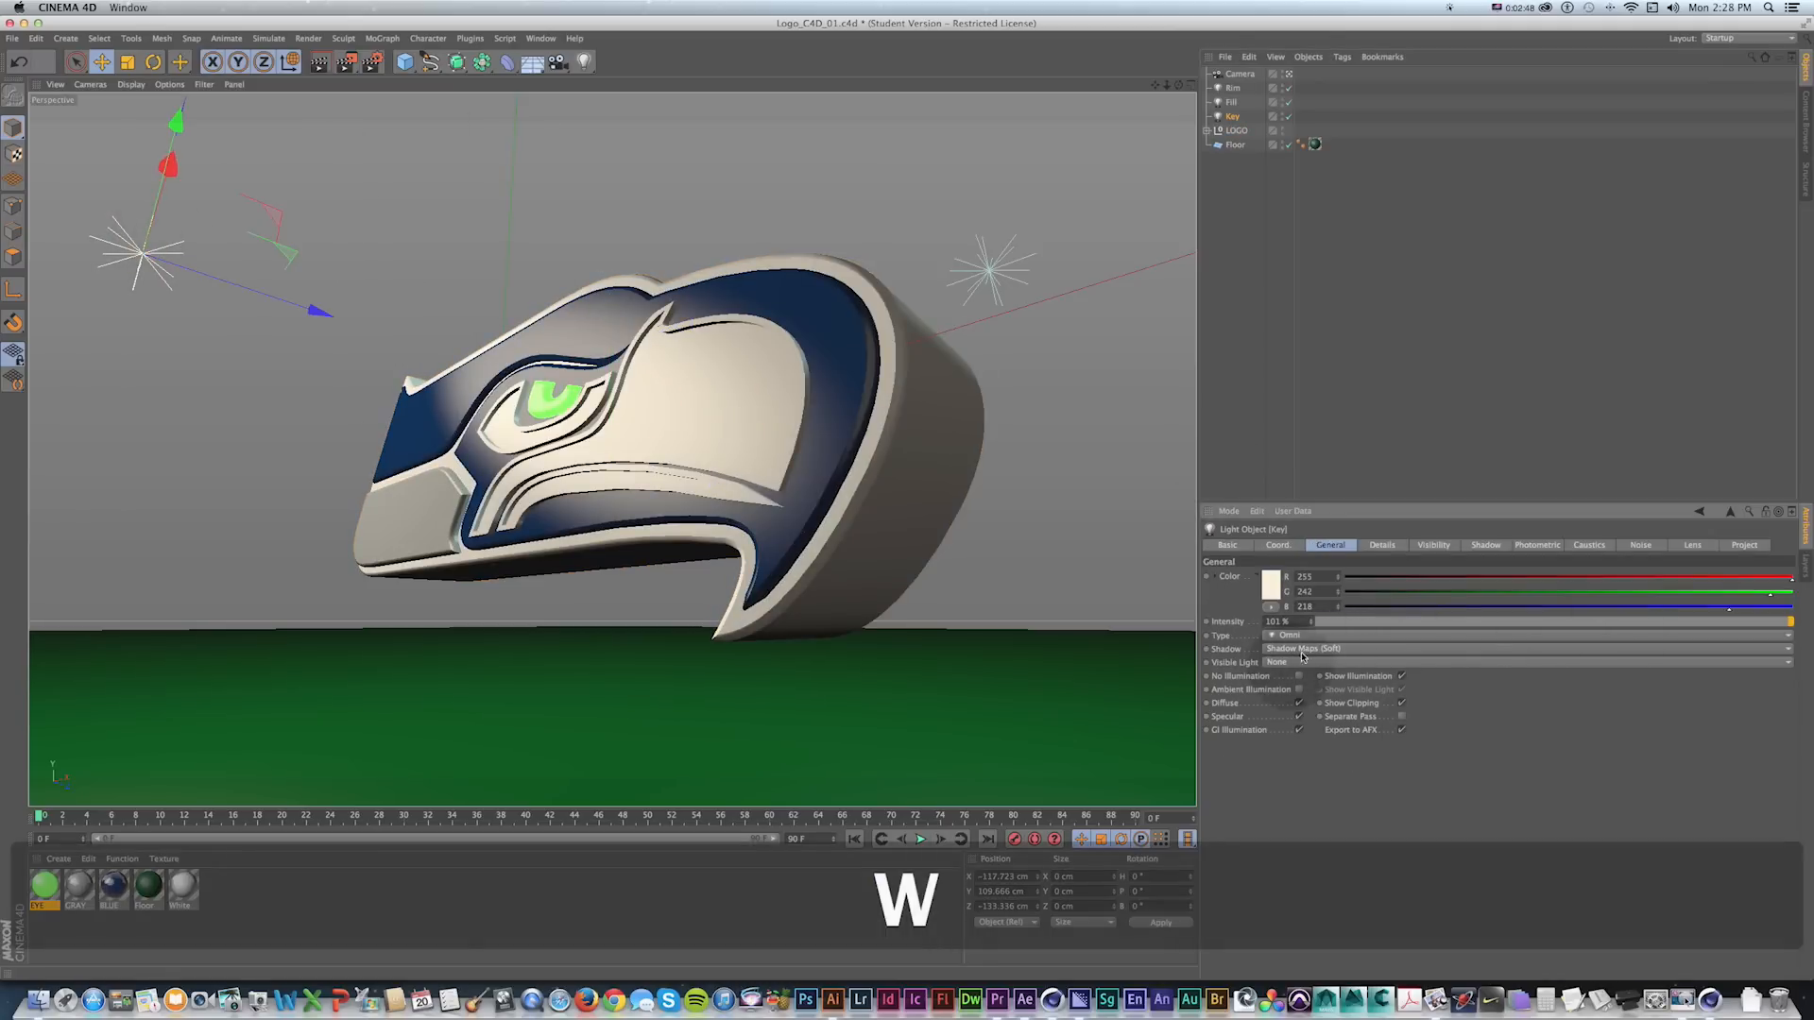
click(1297, 649)
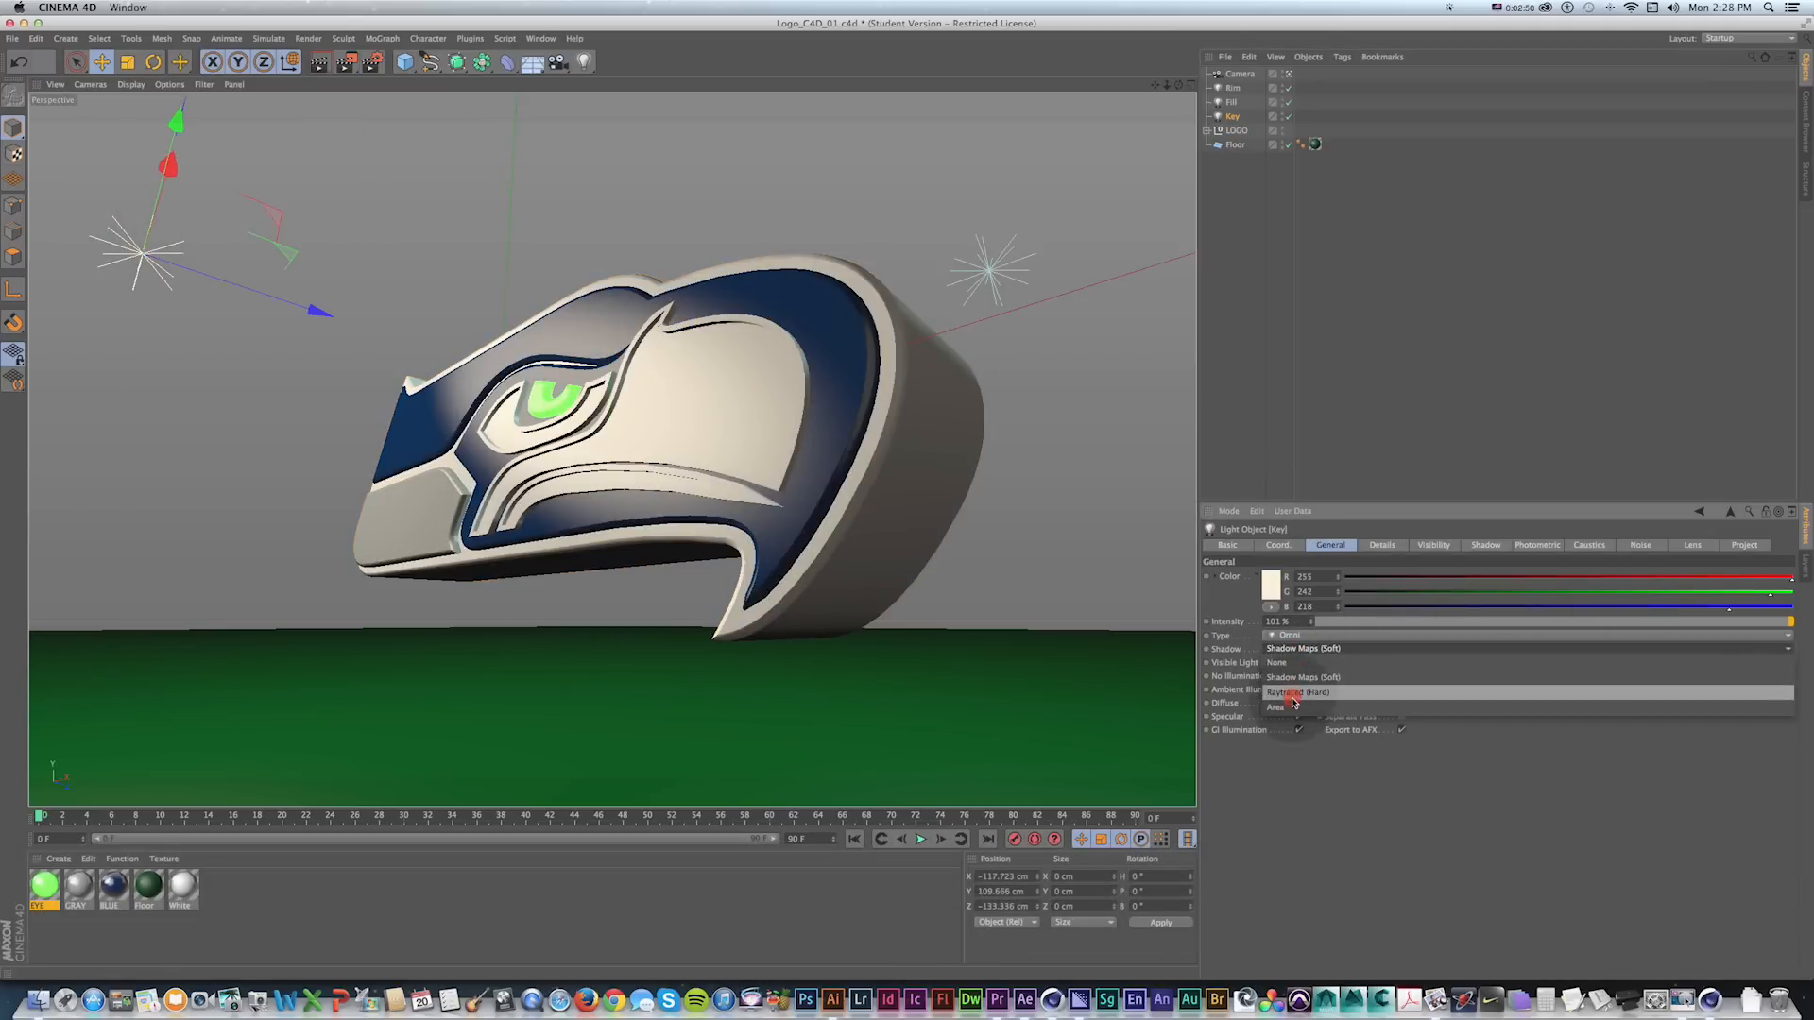
click(1293, 707)
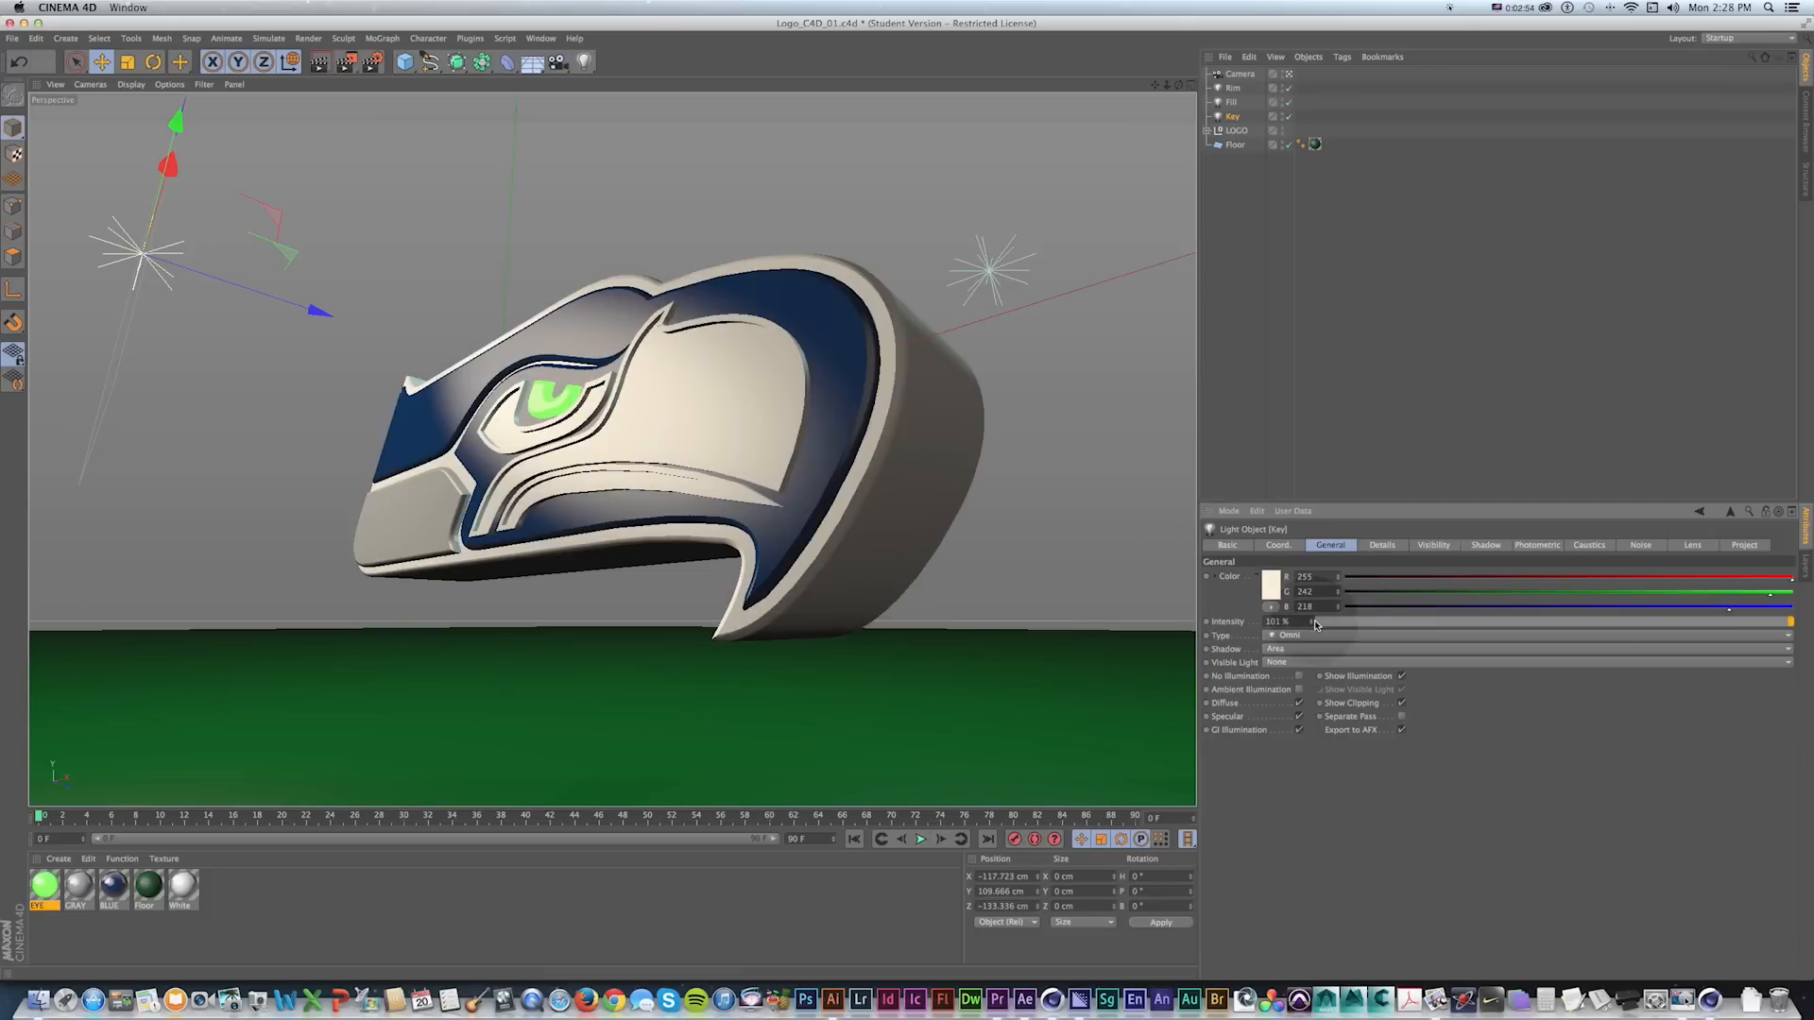
drag(1312, 622, 1313, 616)
Select the Rim light and lower it slightly to about 103.5 cm in Y.
click(983, 272)
key(w)
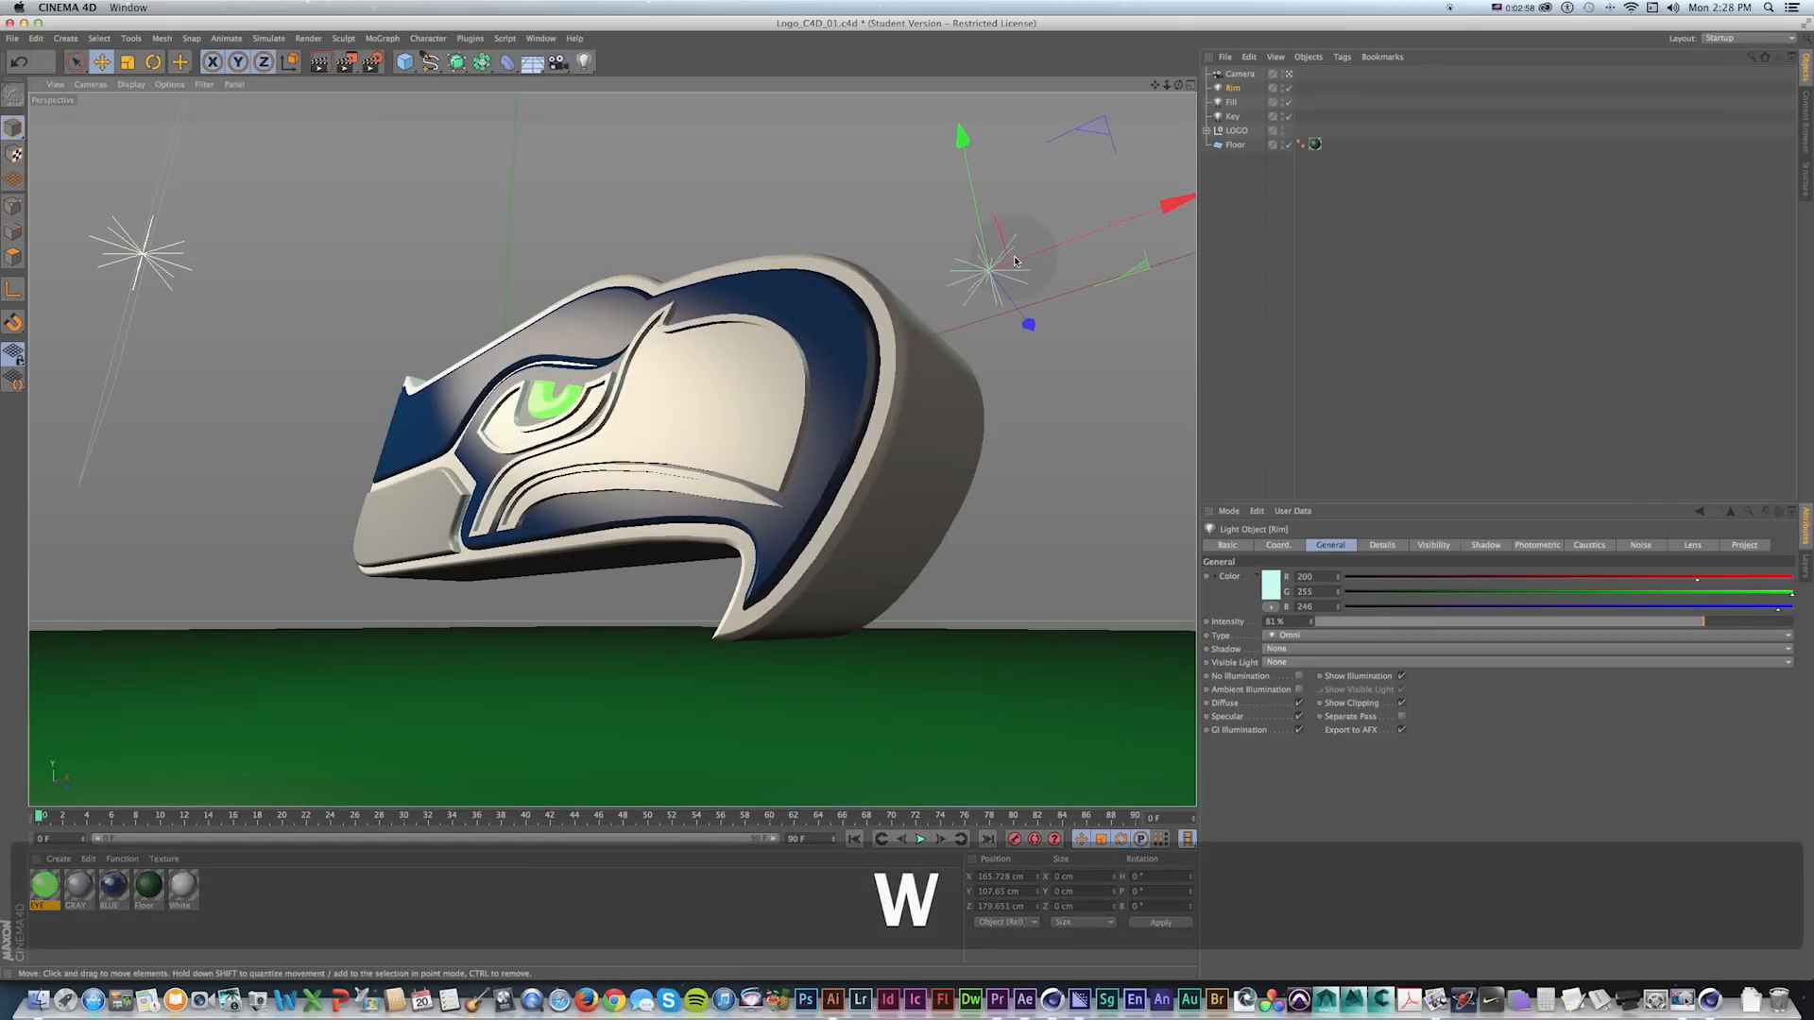
drag(983, 243, 984, 251)
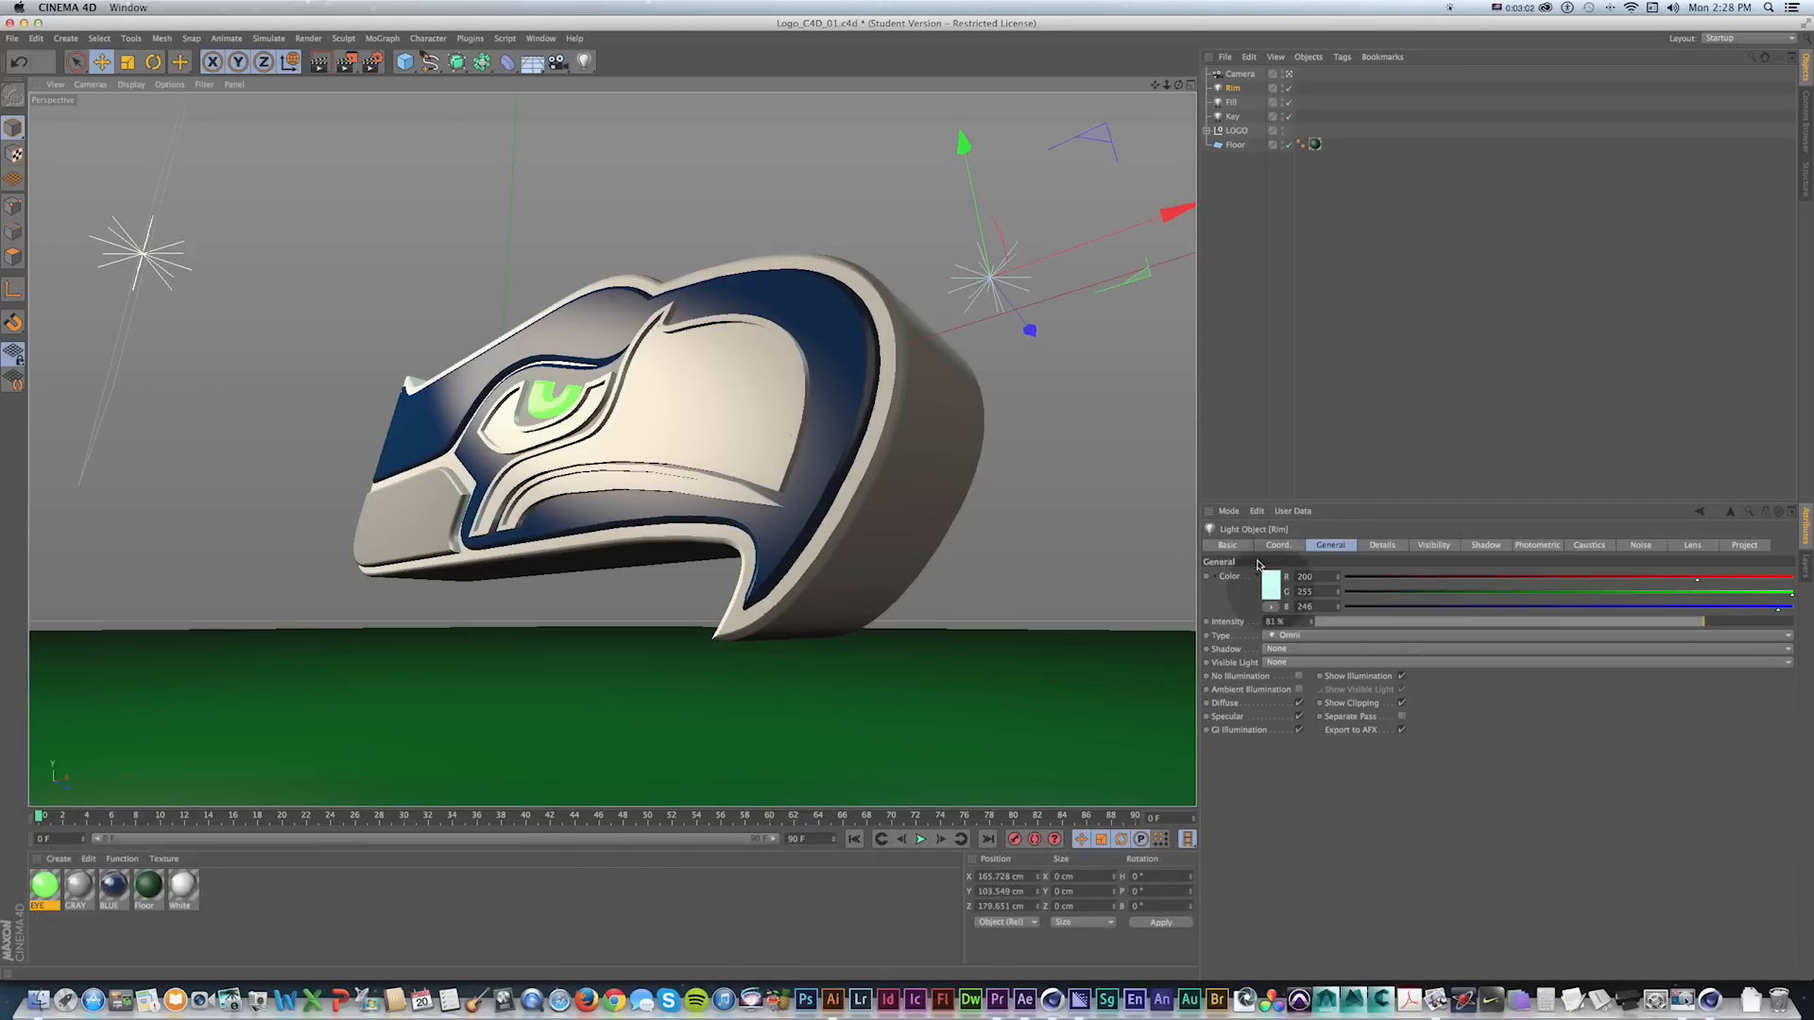
alt+drag(1030, 466, 1005, 462)
key(1)
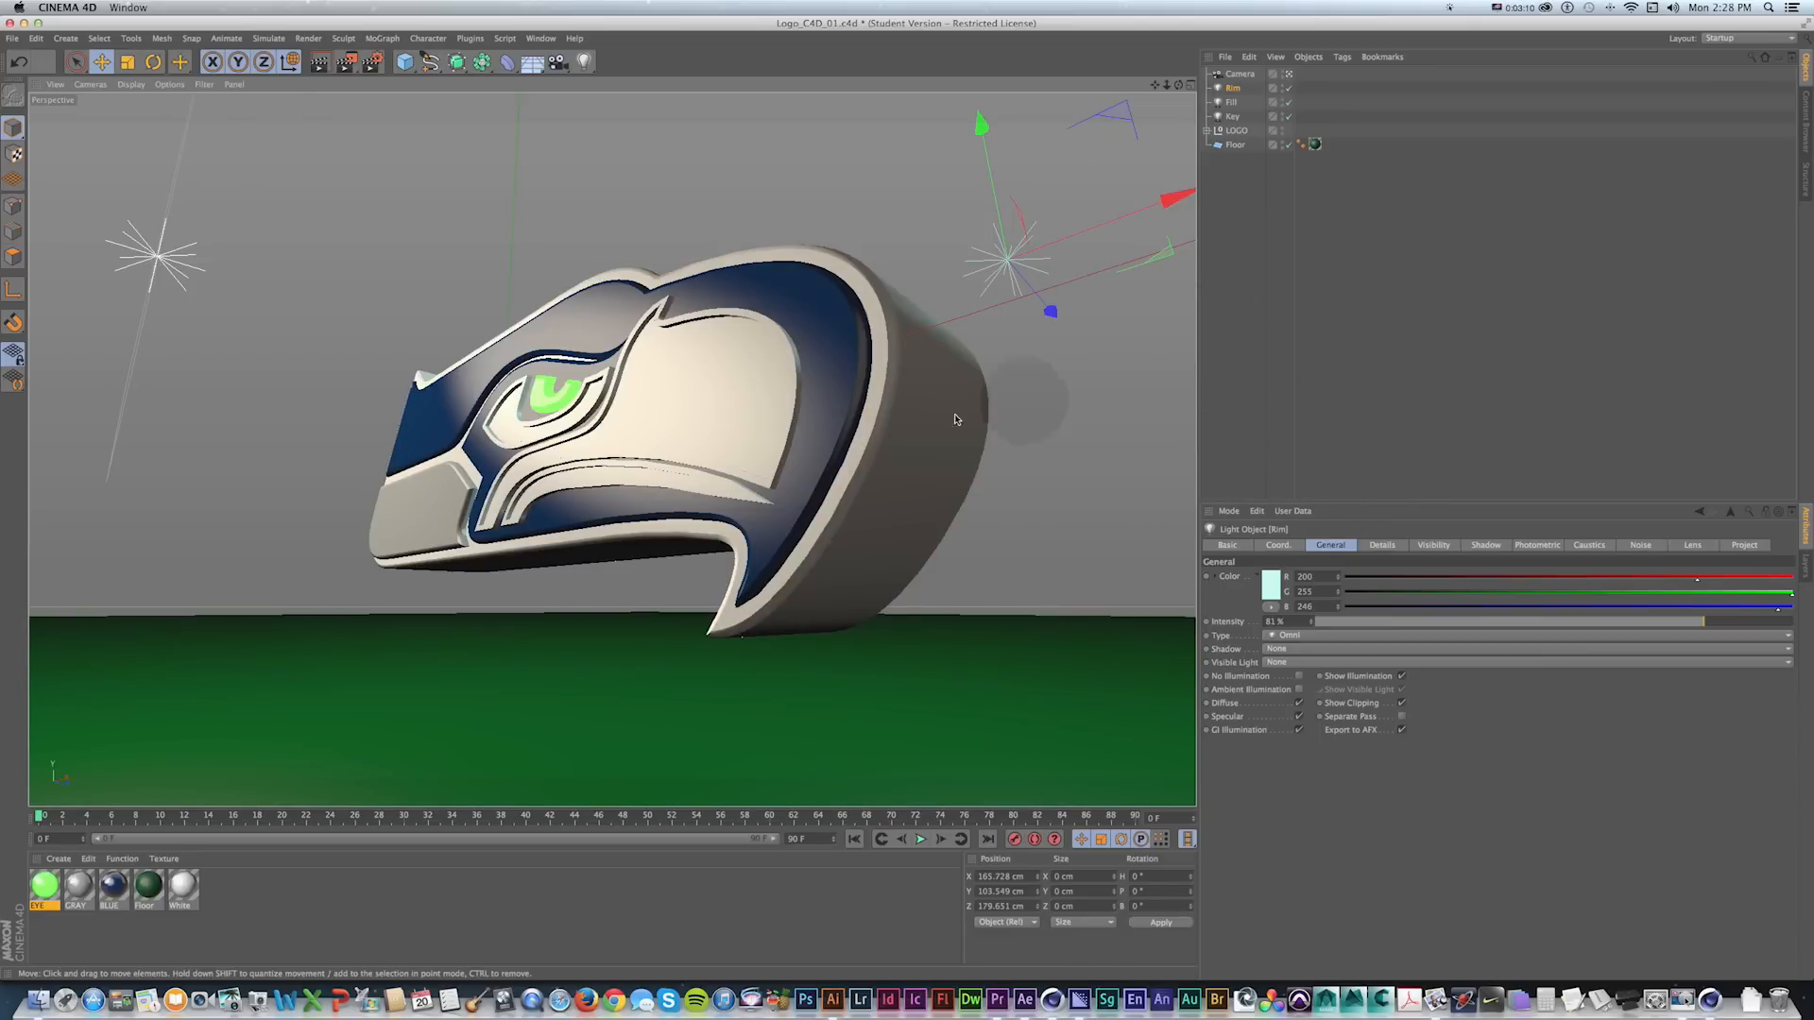
key(shift)
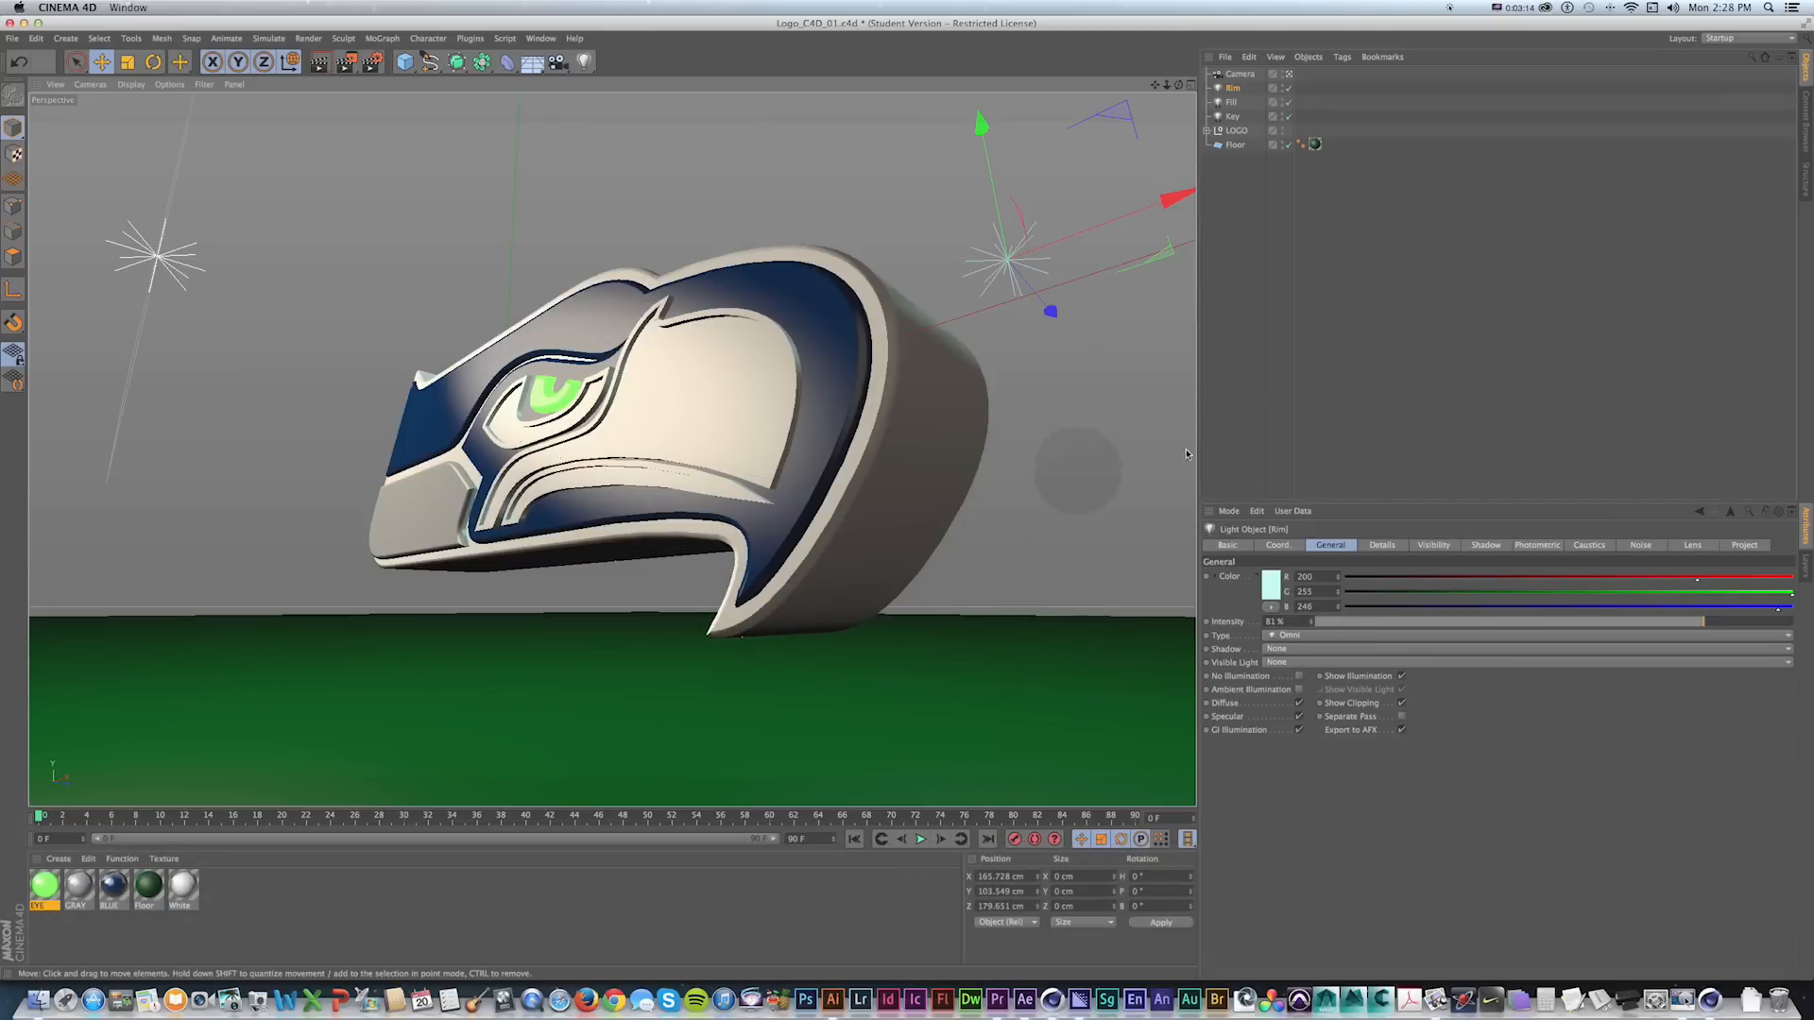
Save the Cinema 4D scene, switch to After Effects and import Logo_C4D_01.c4d from the TUTORIALS folder.
key(super+s)
key(super+Tab)
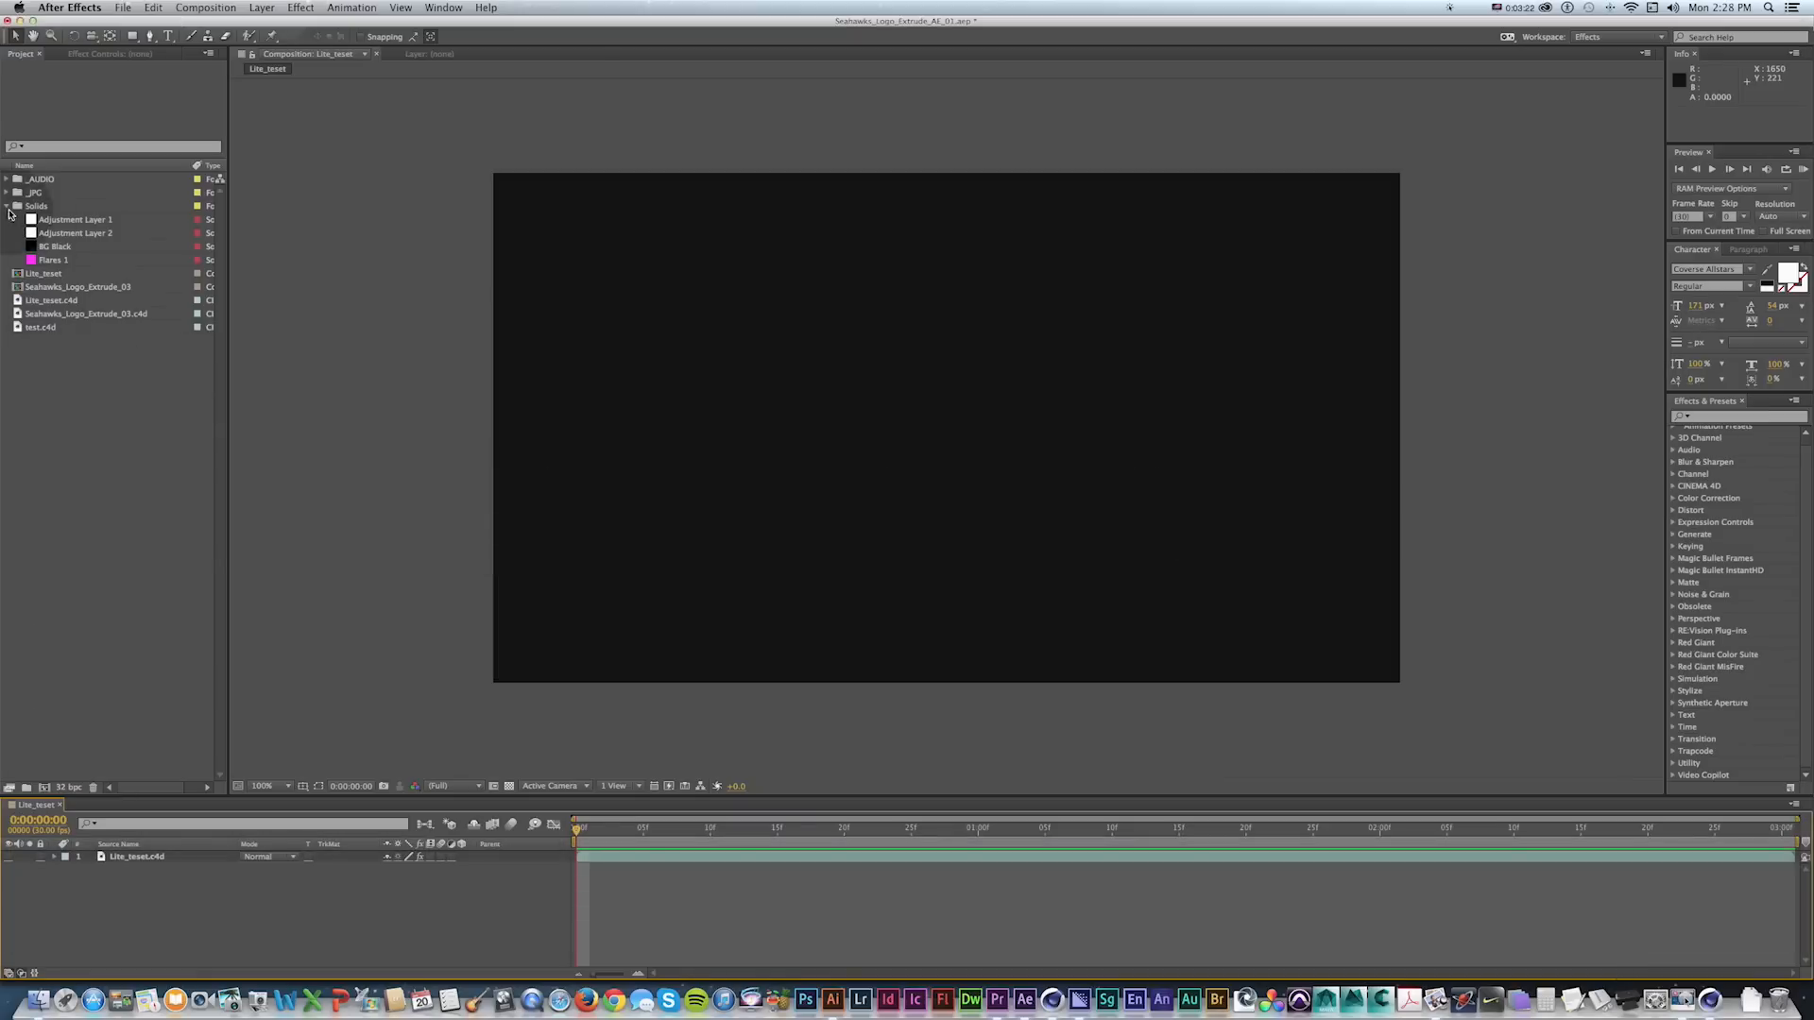
click(7, 206)
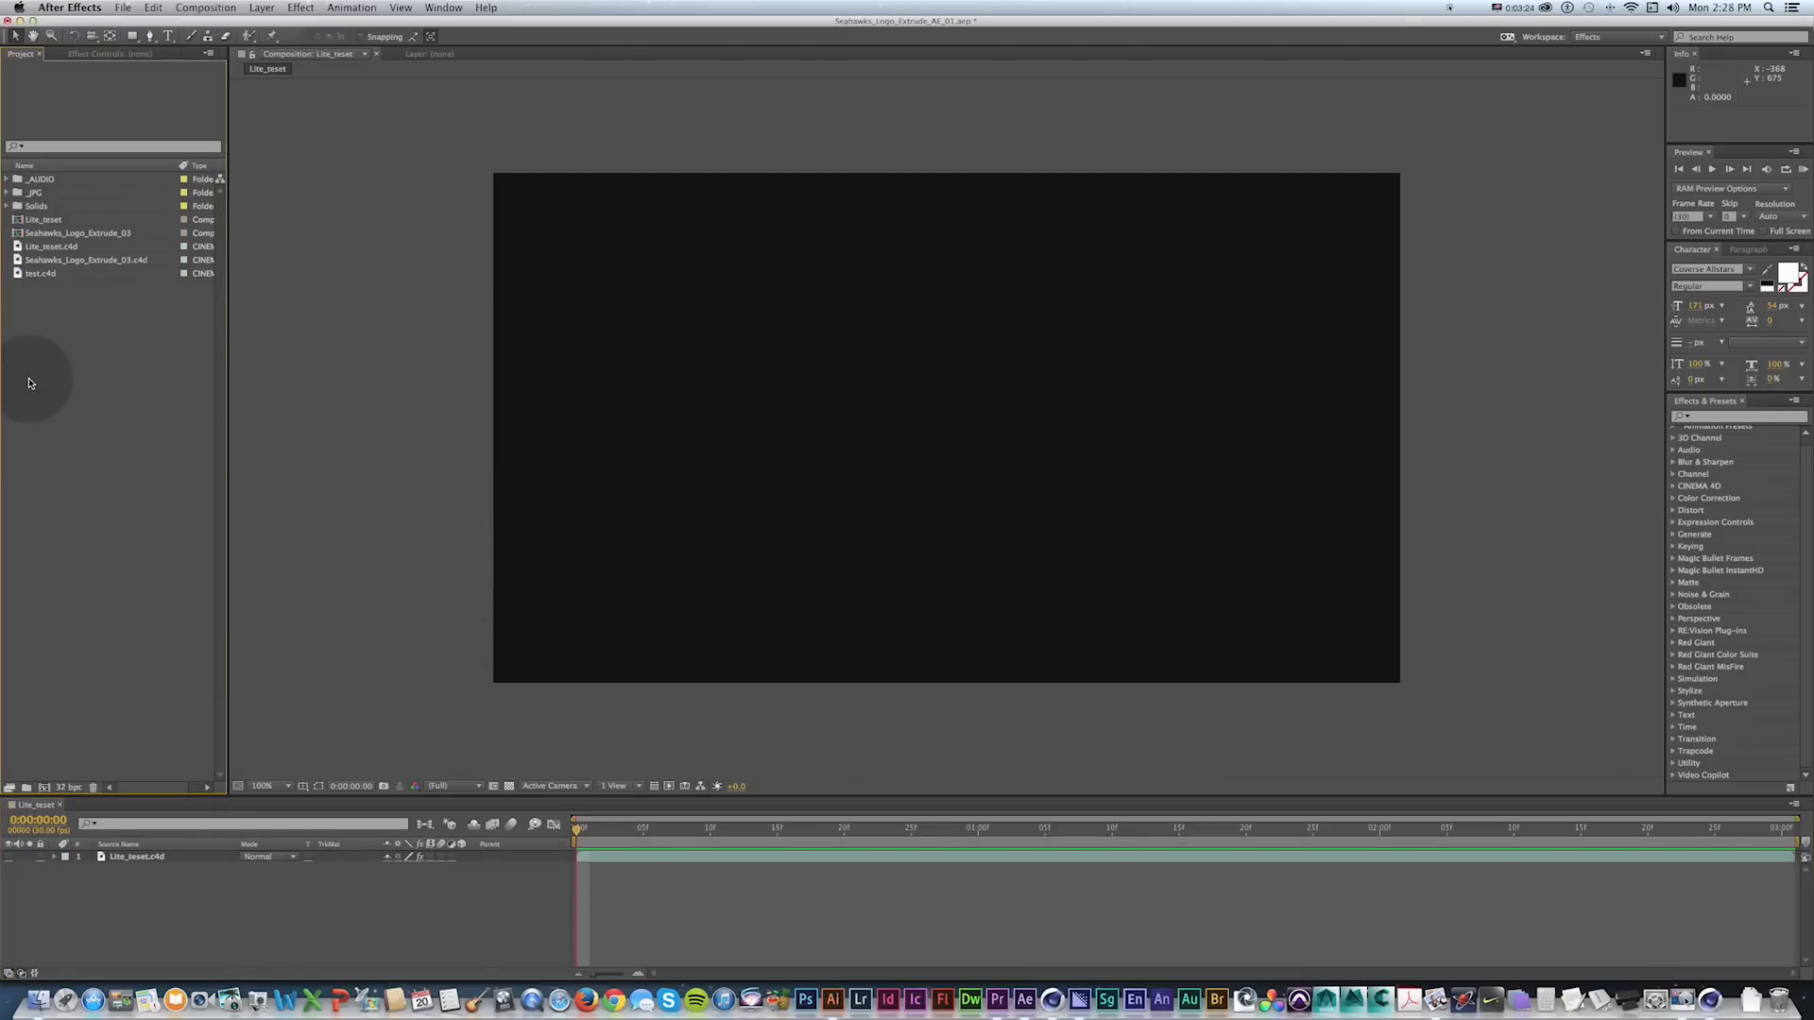
double_click(34, 301)
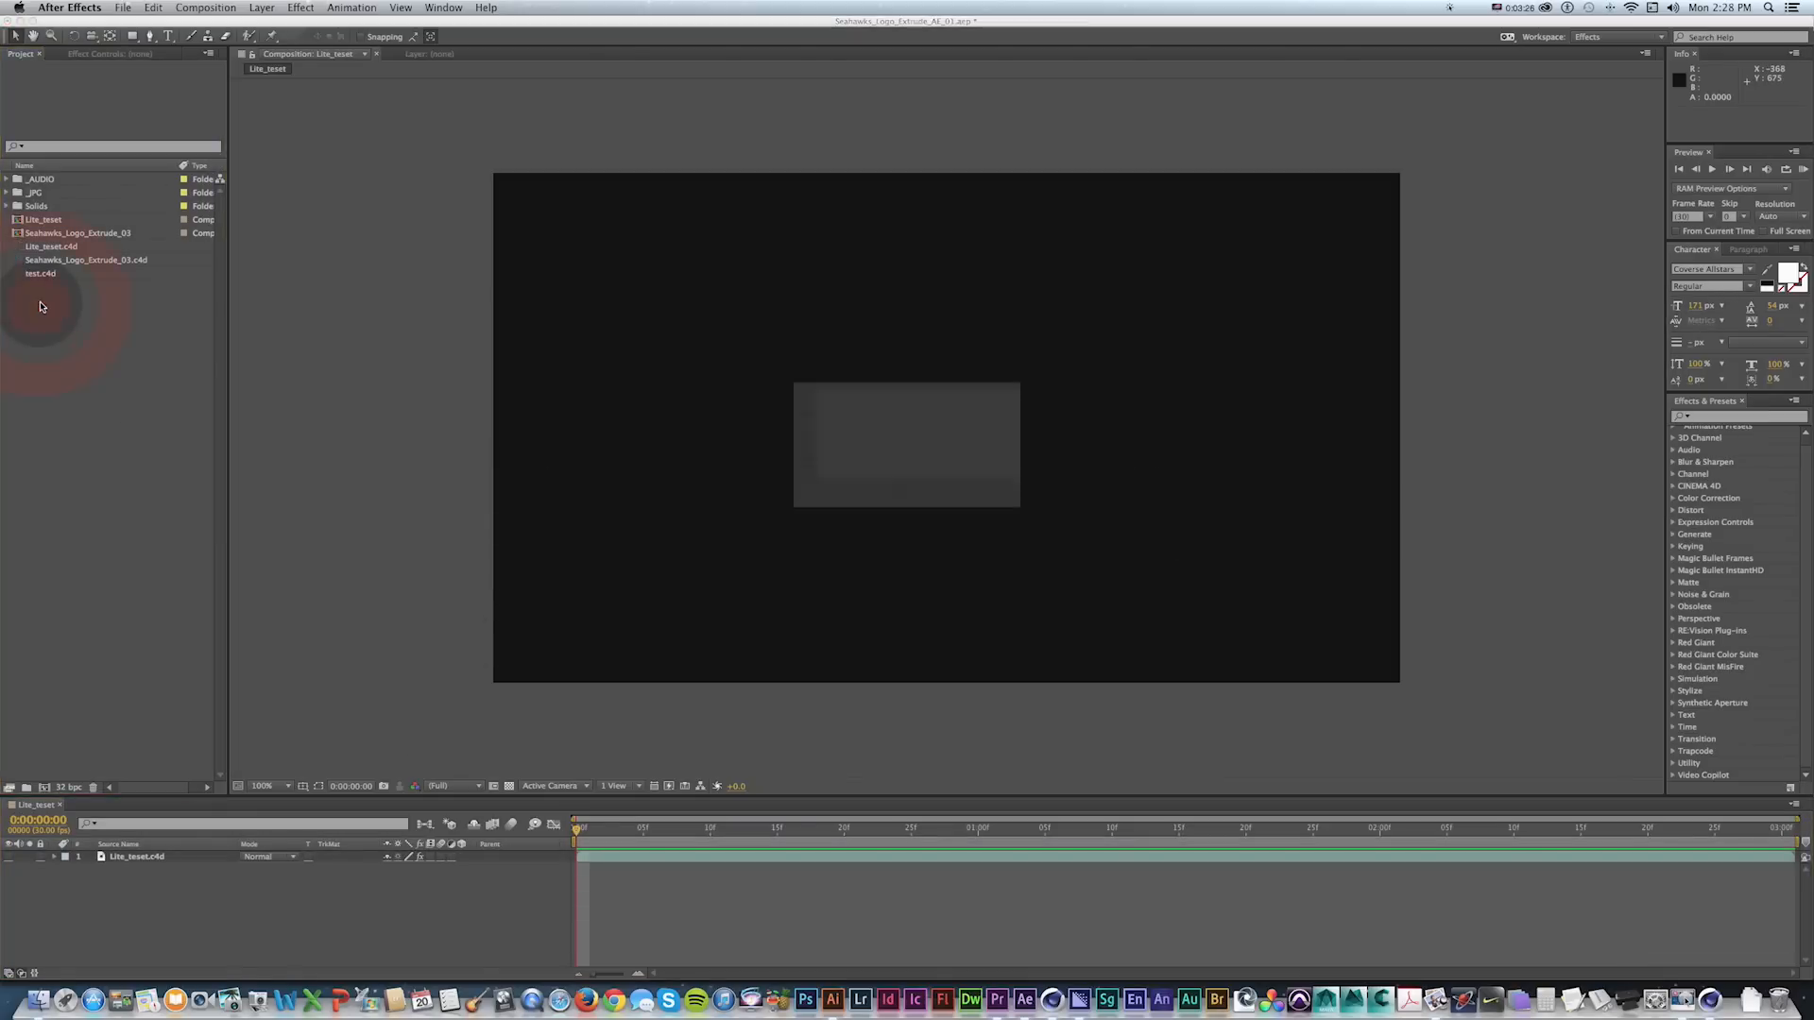
scroll(323, 580, down, 5)
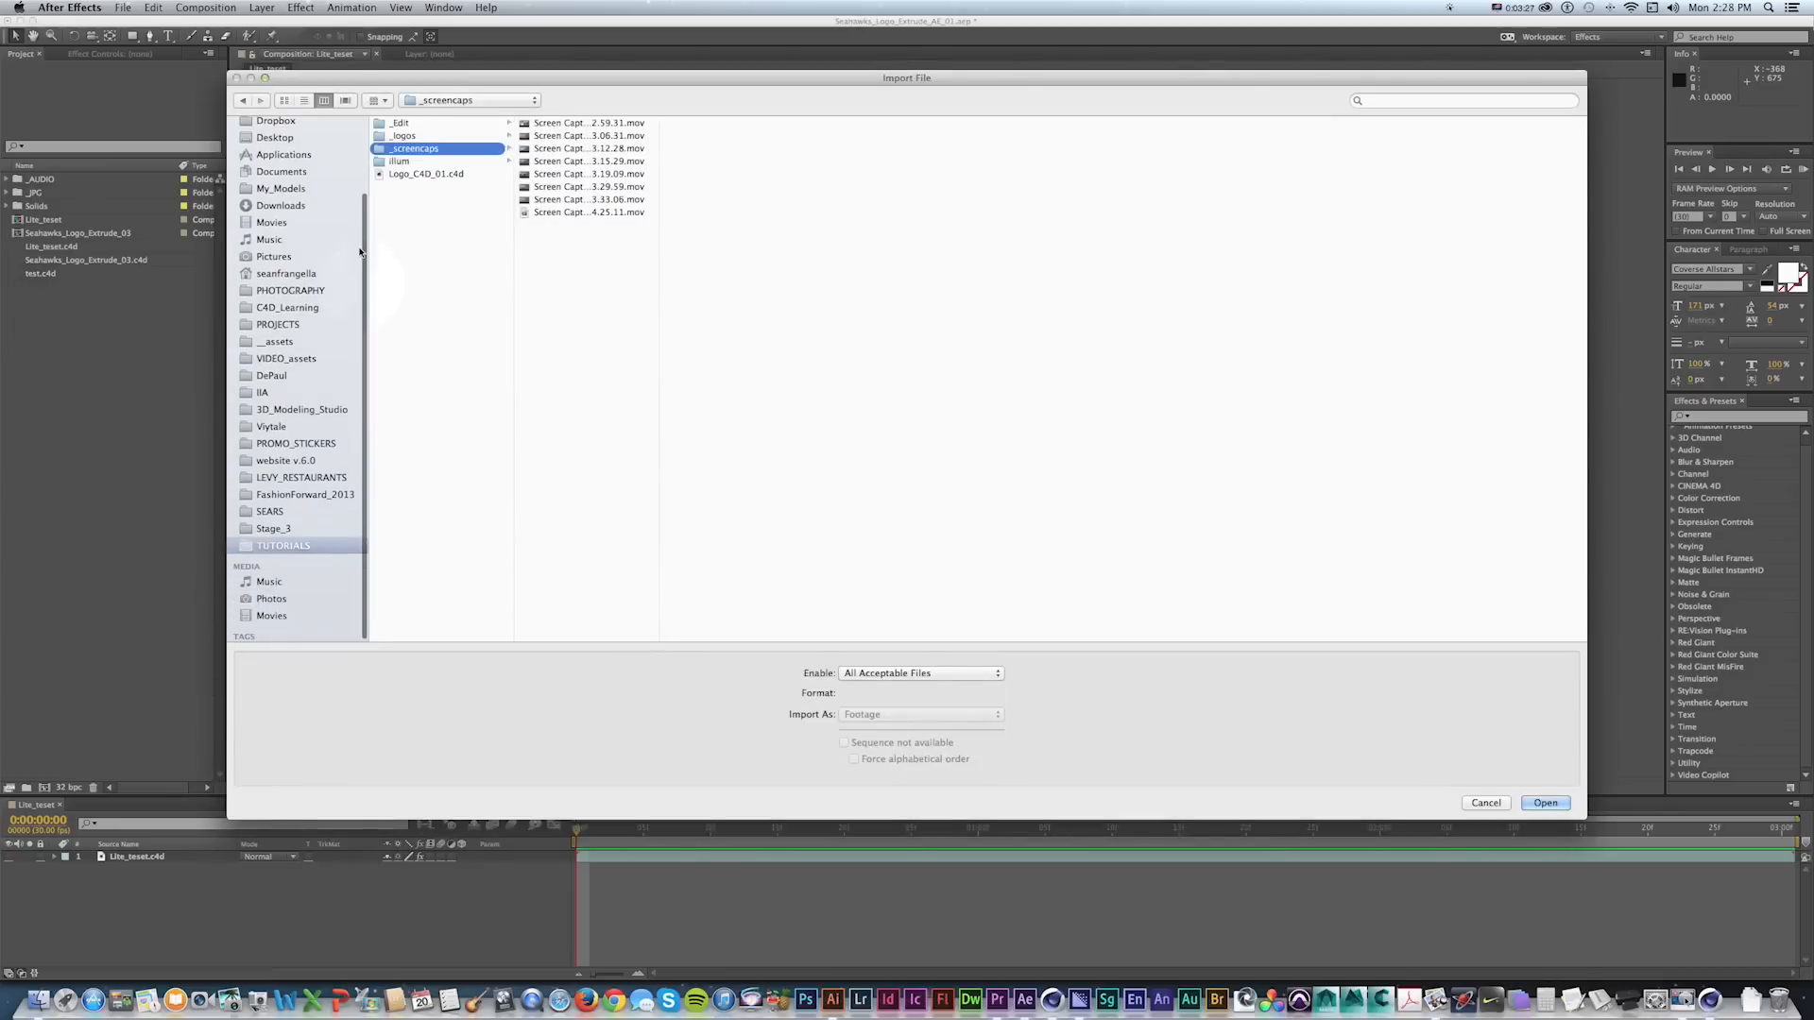
click(400, 176)
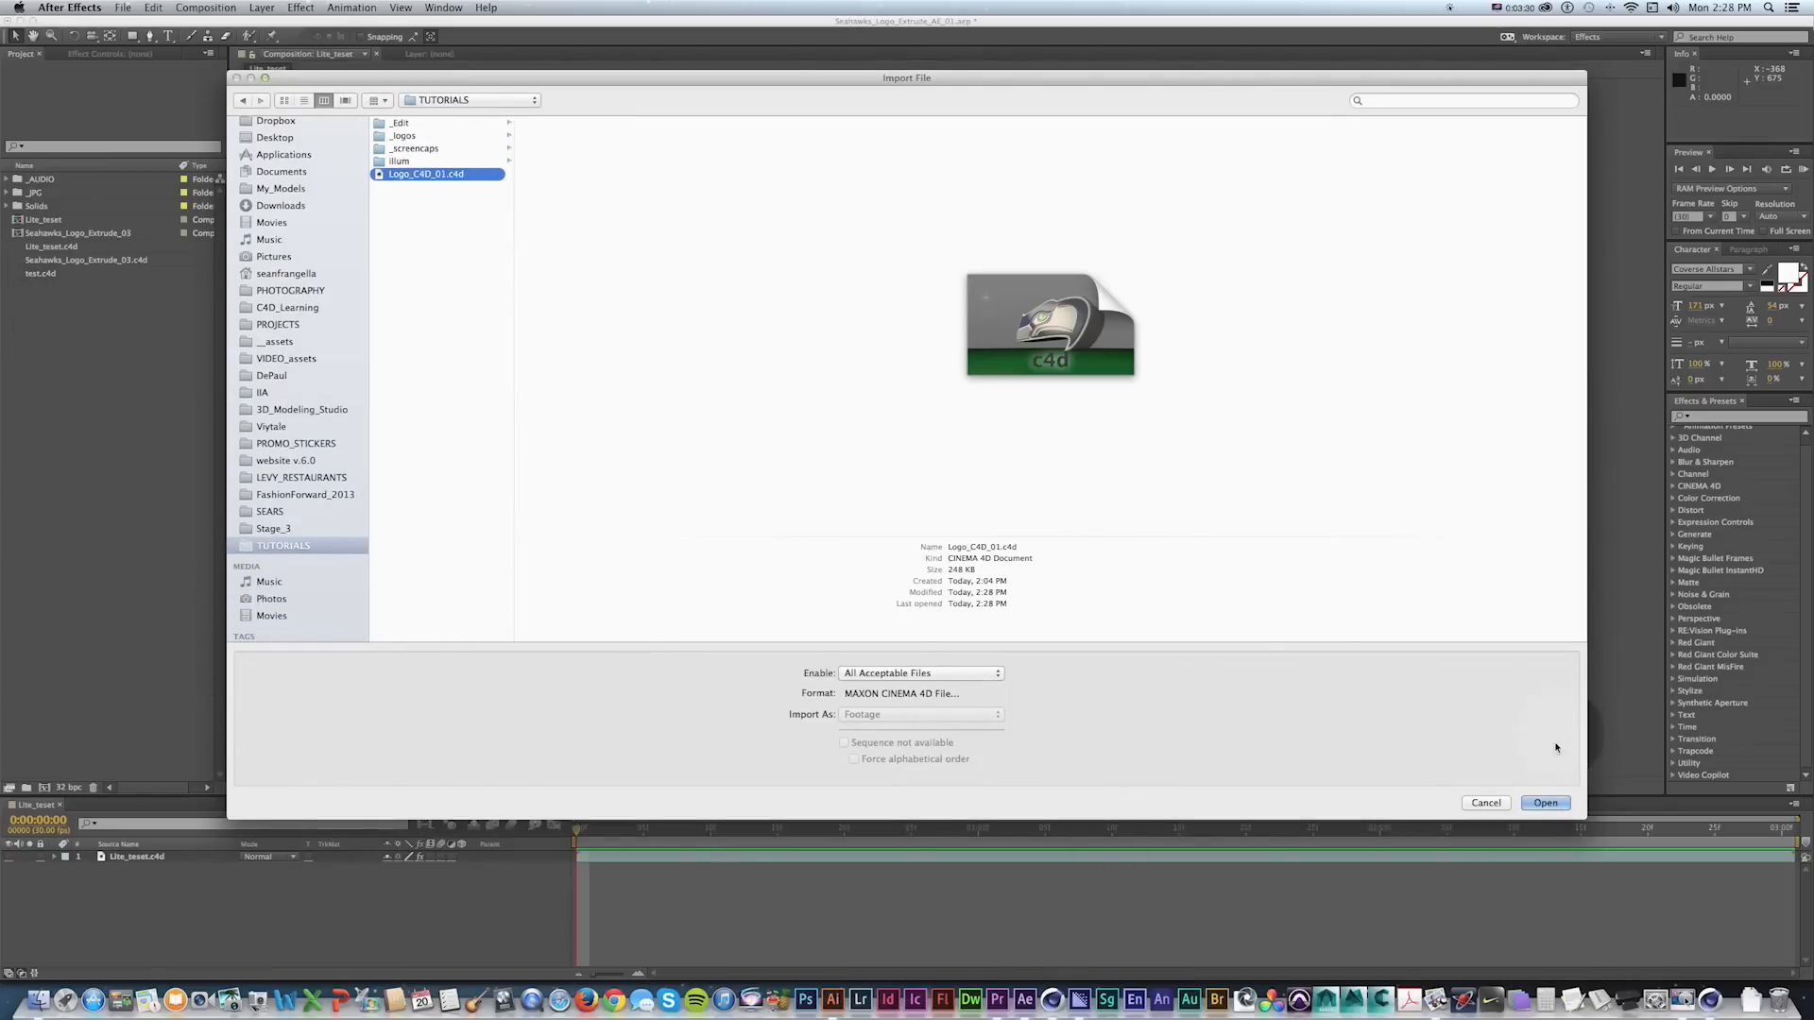
click(1545, 803)
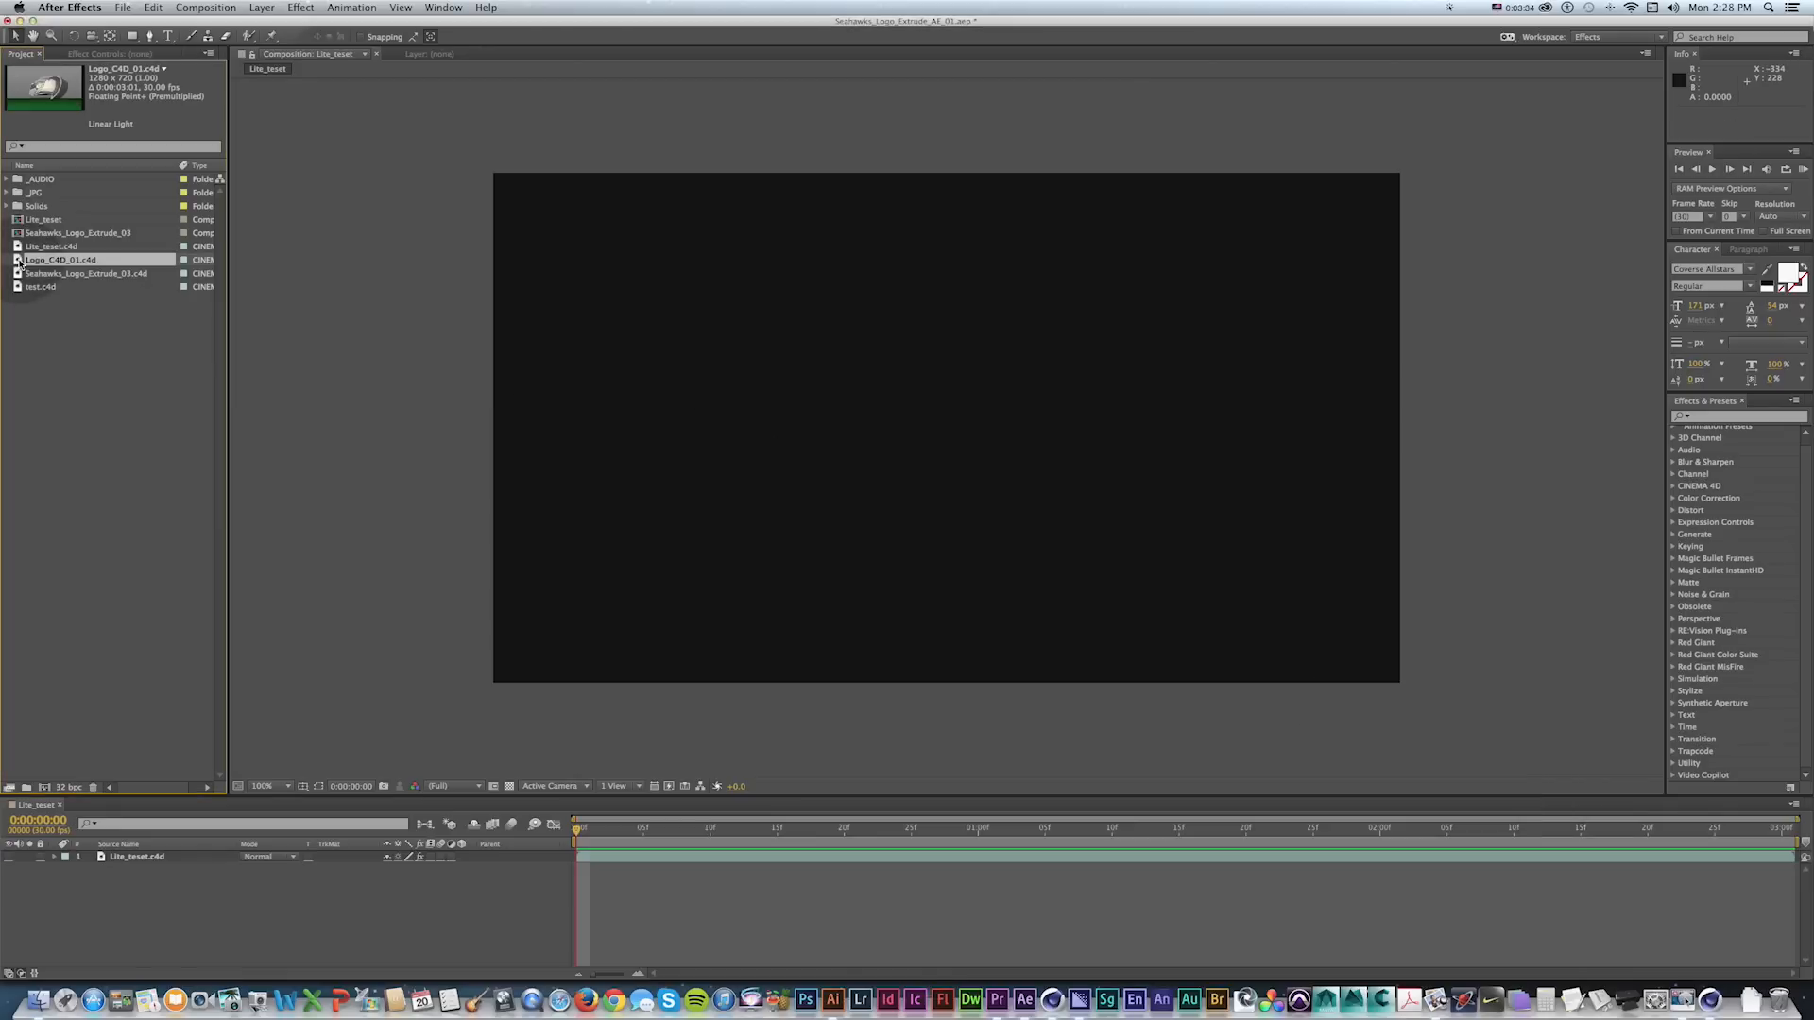
Create a new composition from the imported Logo_C4D_01.c4d footage.
drag(66, 641, 49, 792)
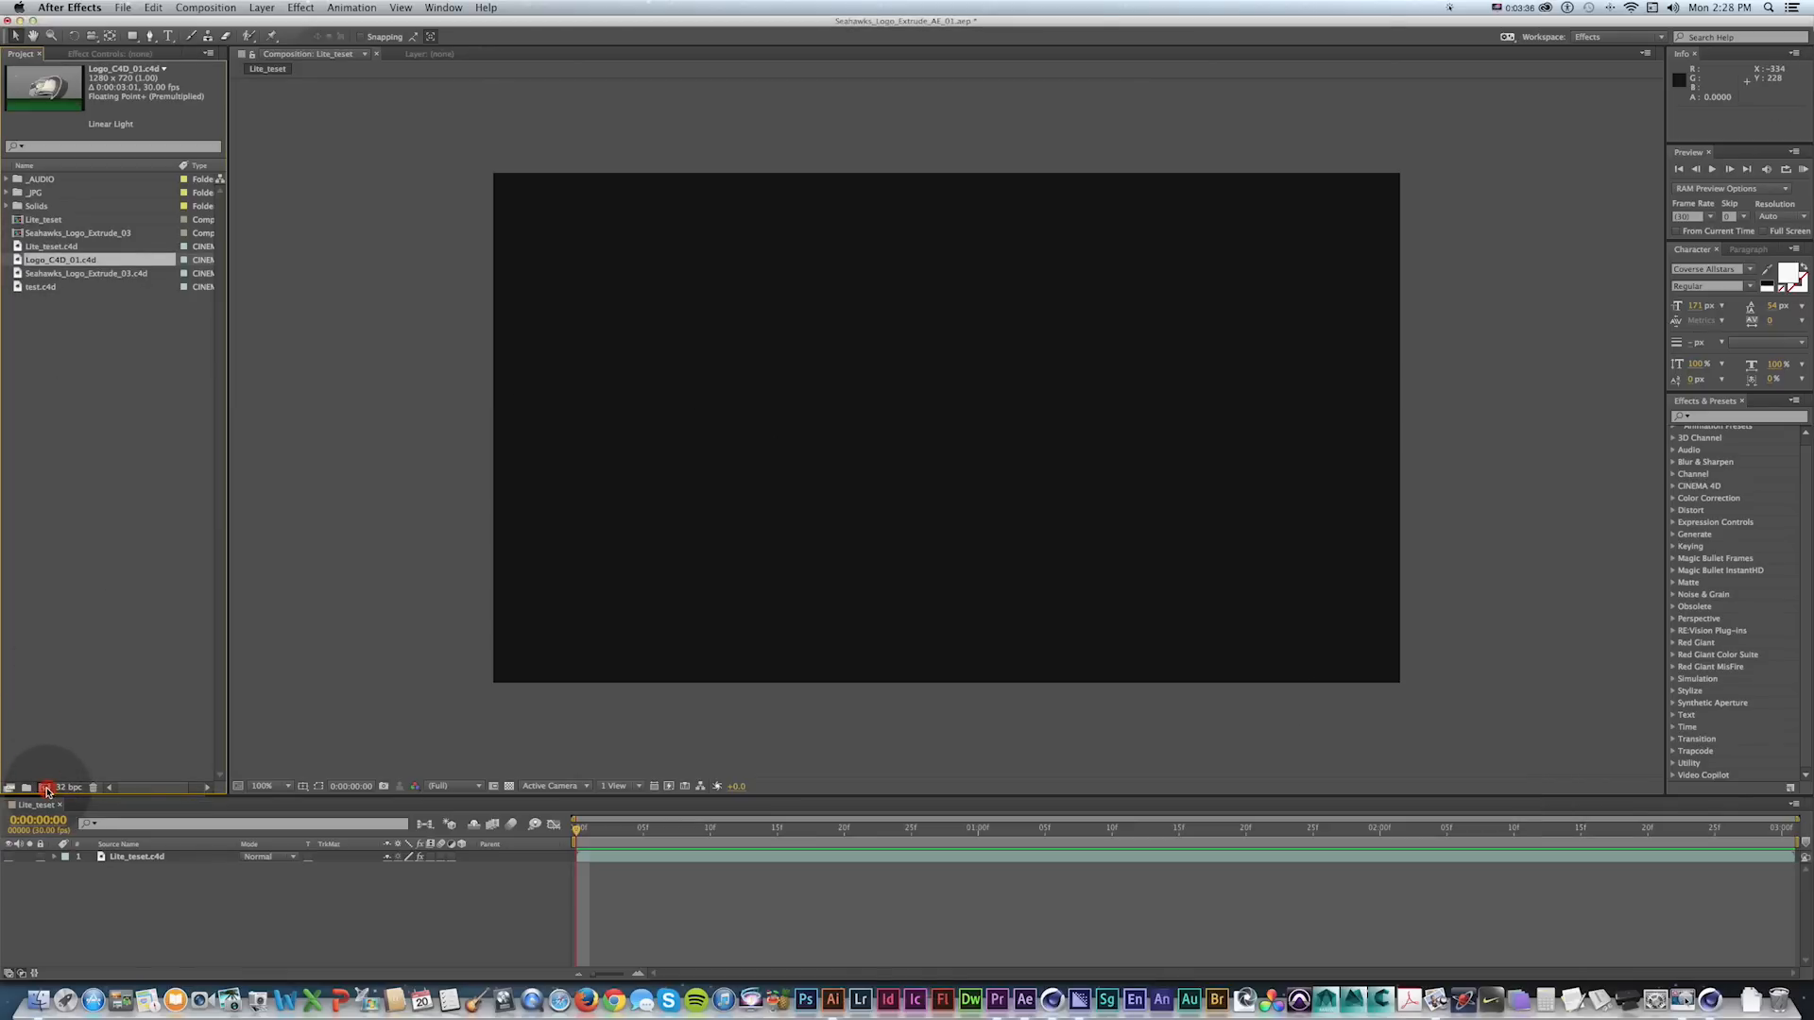
drag(48, 792, 48, 791)
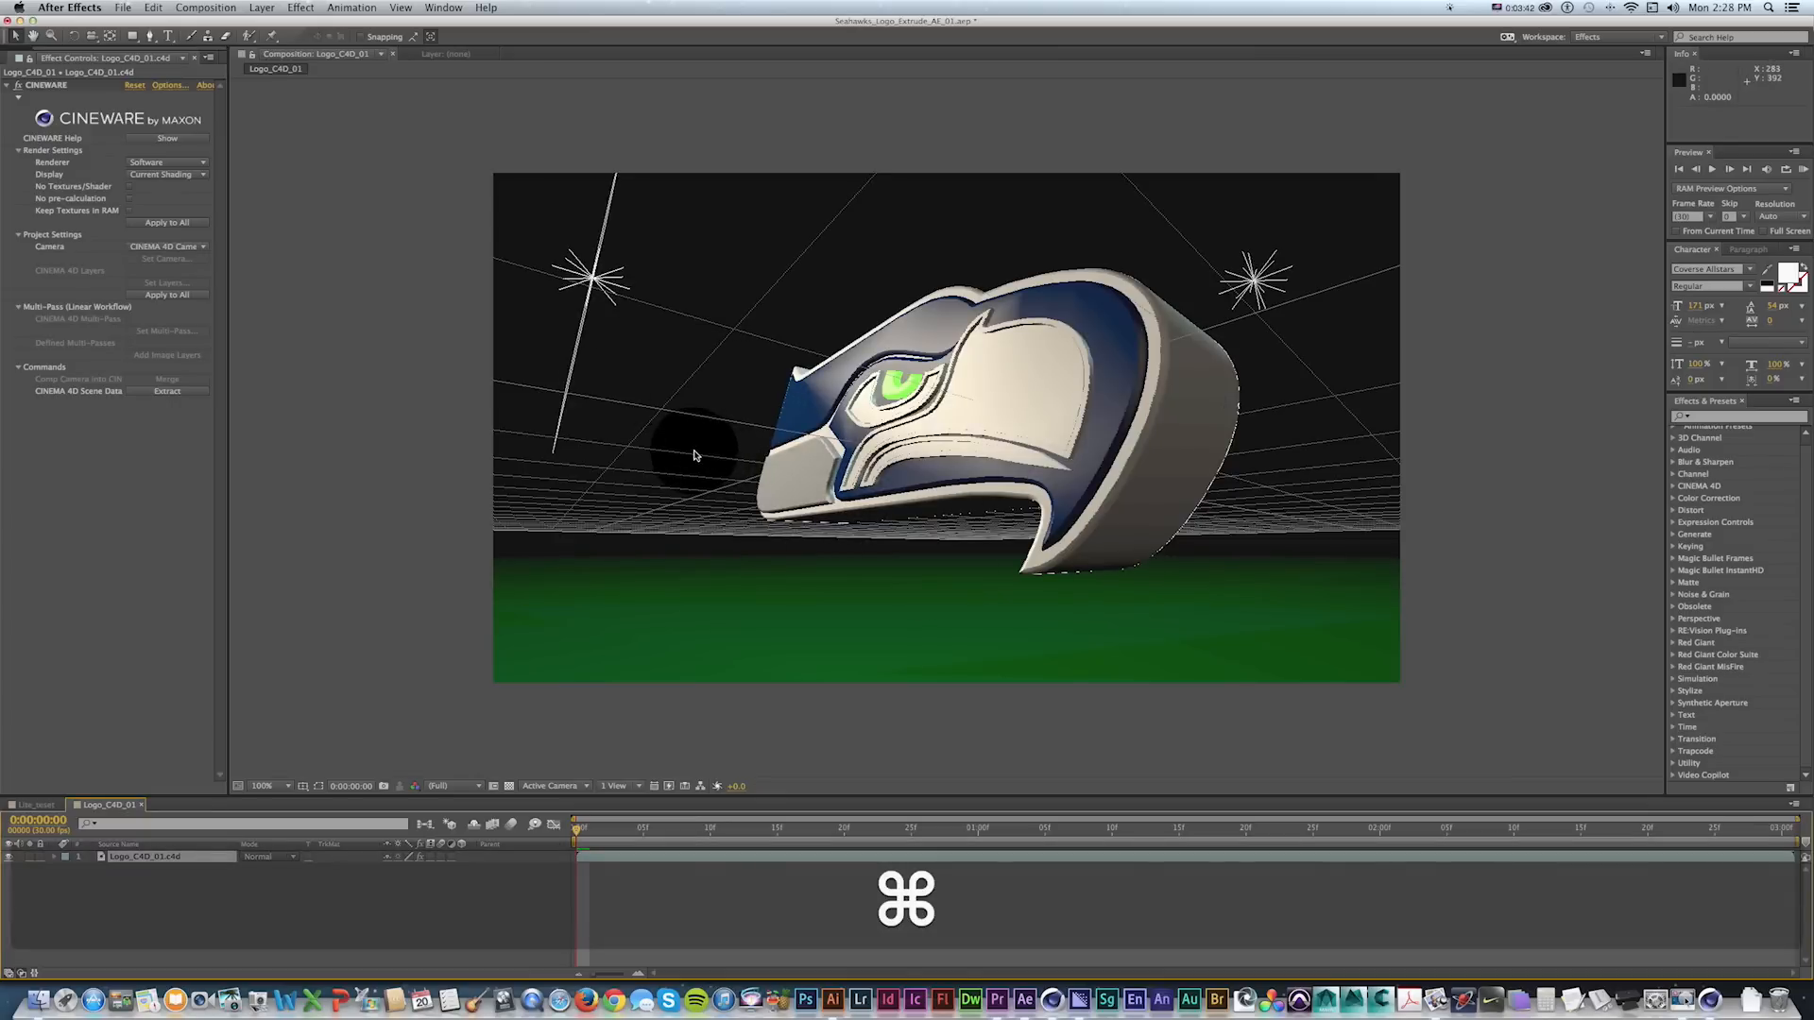
key(super+Tab)
key(super+Tab)
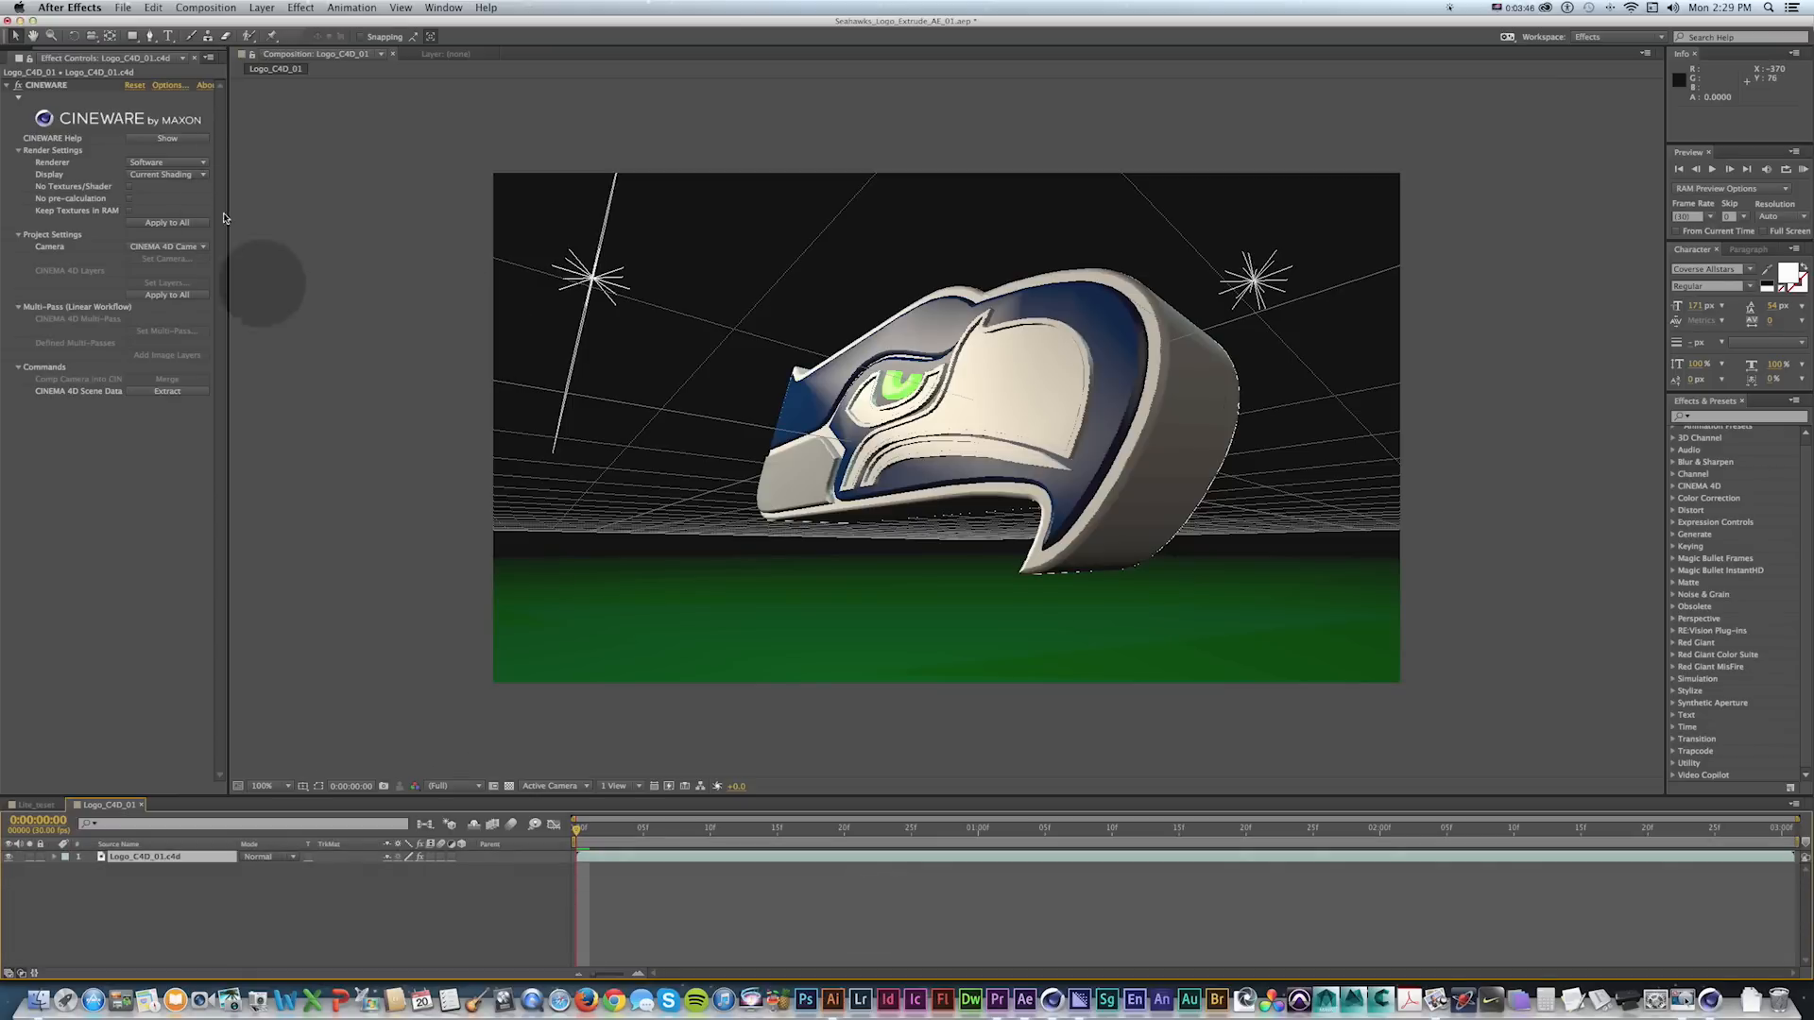
Set the CINEWARE renderer to Standard (Final) and check the composition at Half and Full preview resolution.
click(161, 163)
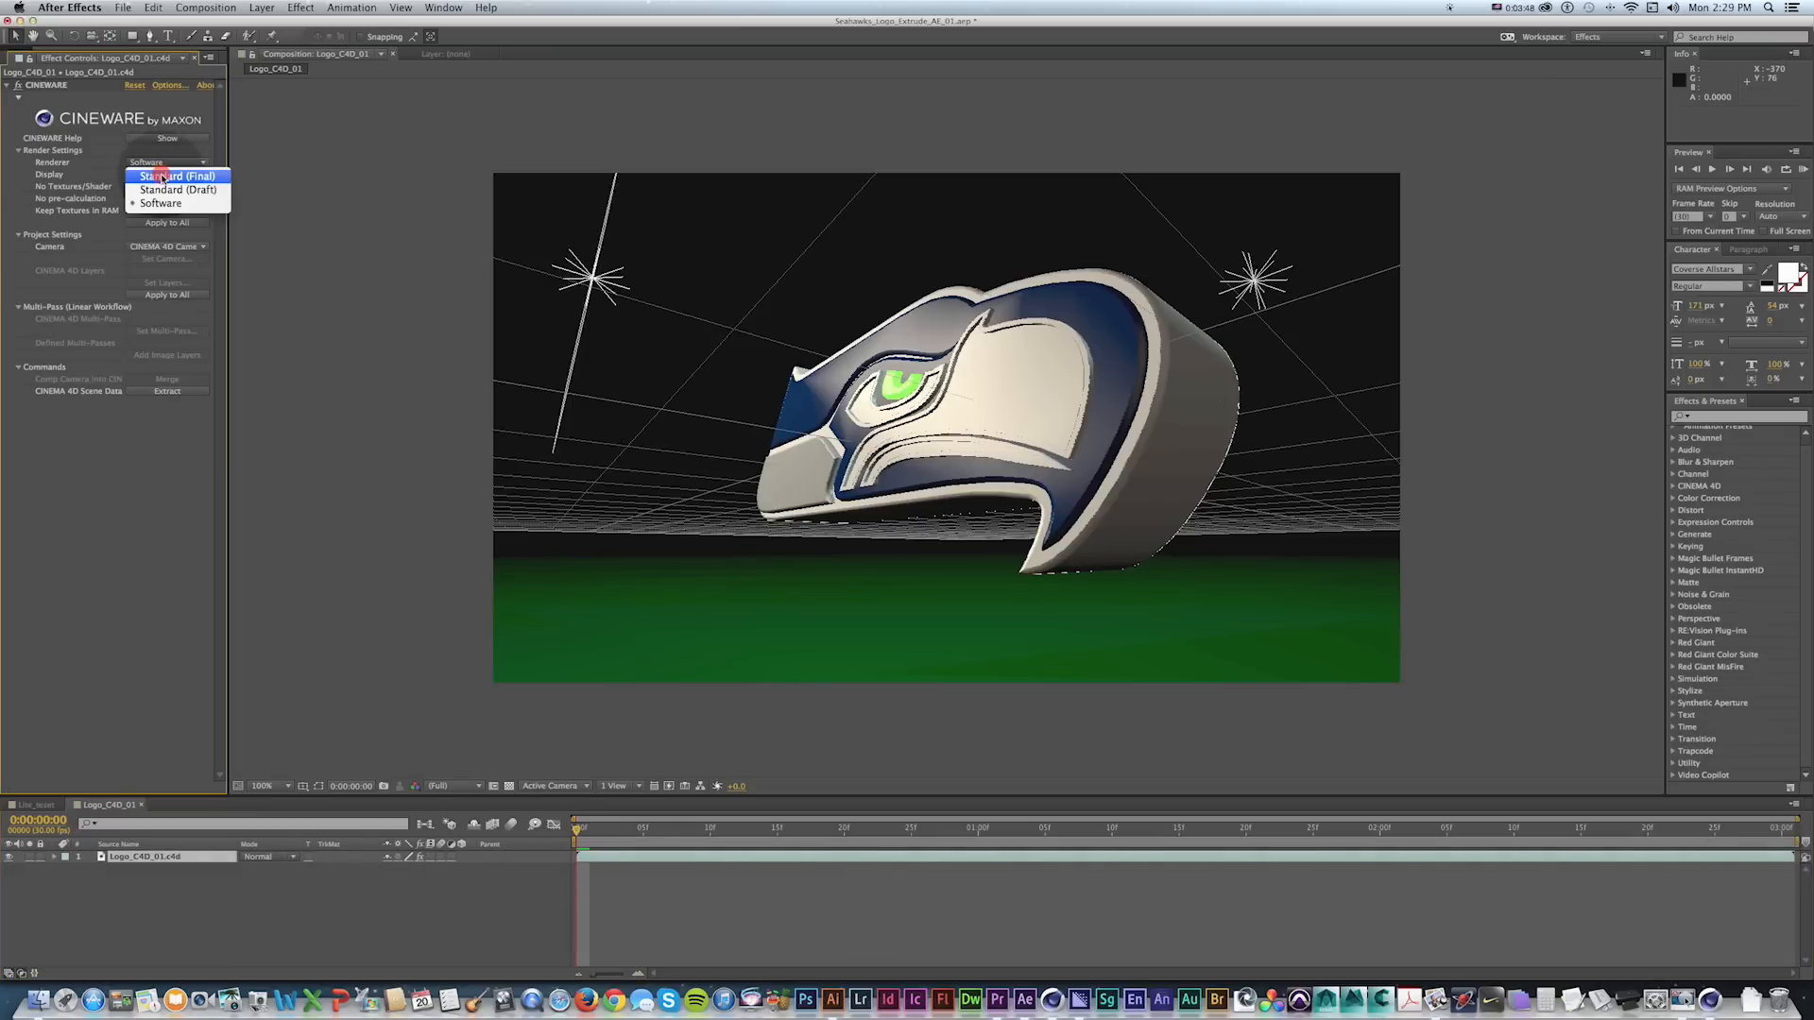
click(162, 177)
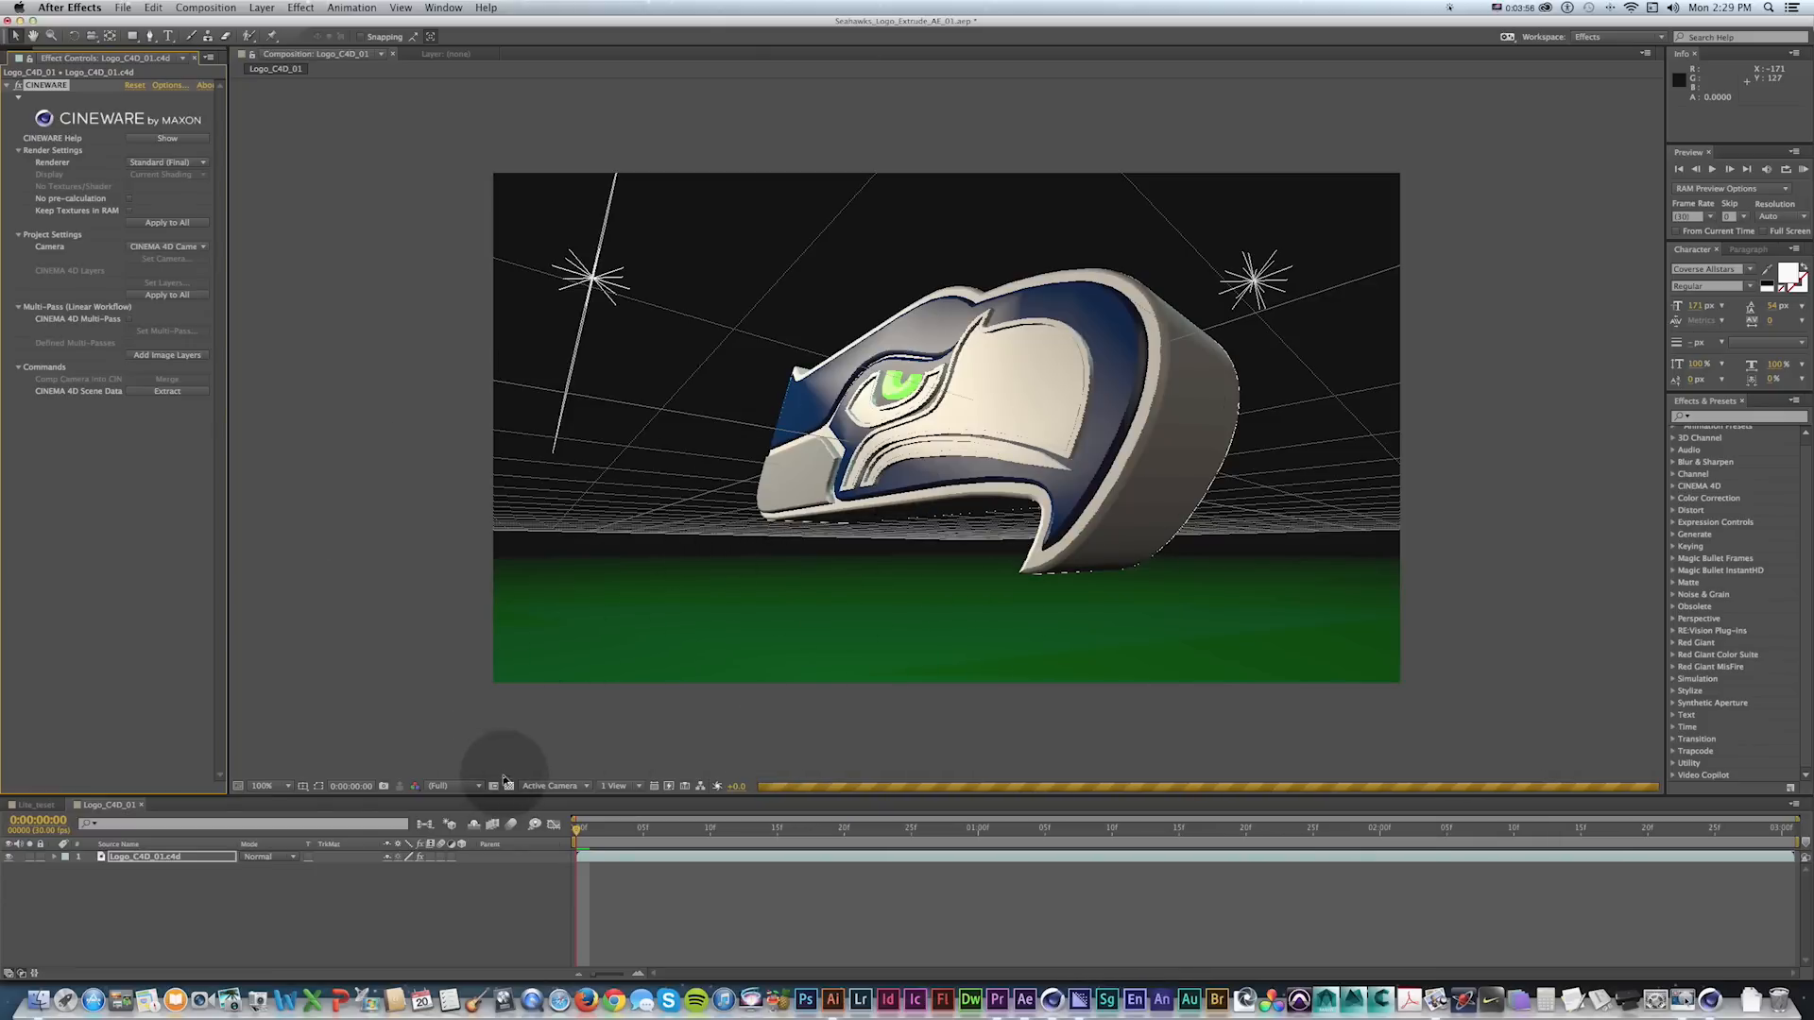
click(462, 788)
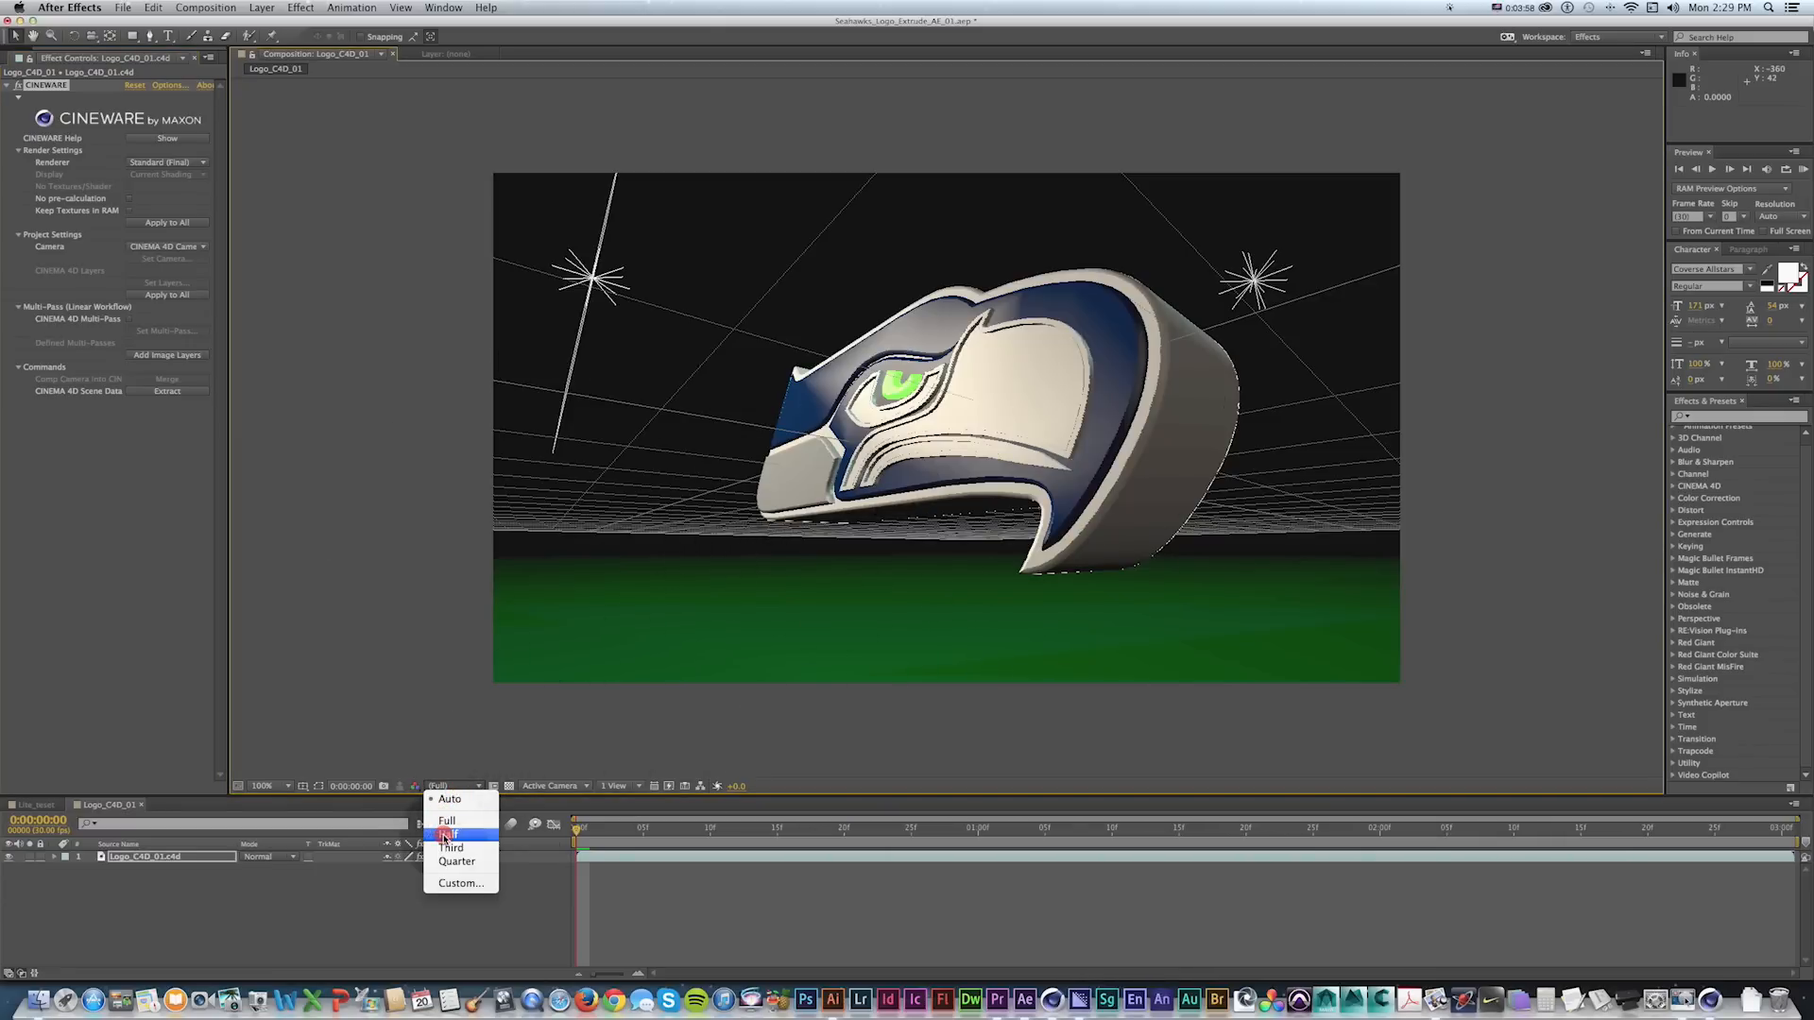
click(446, 835)
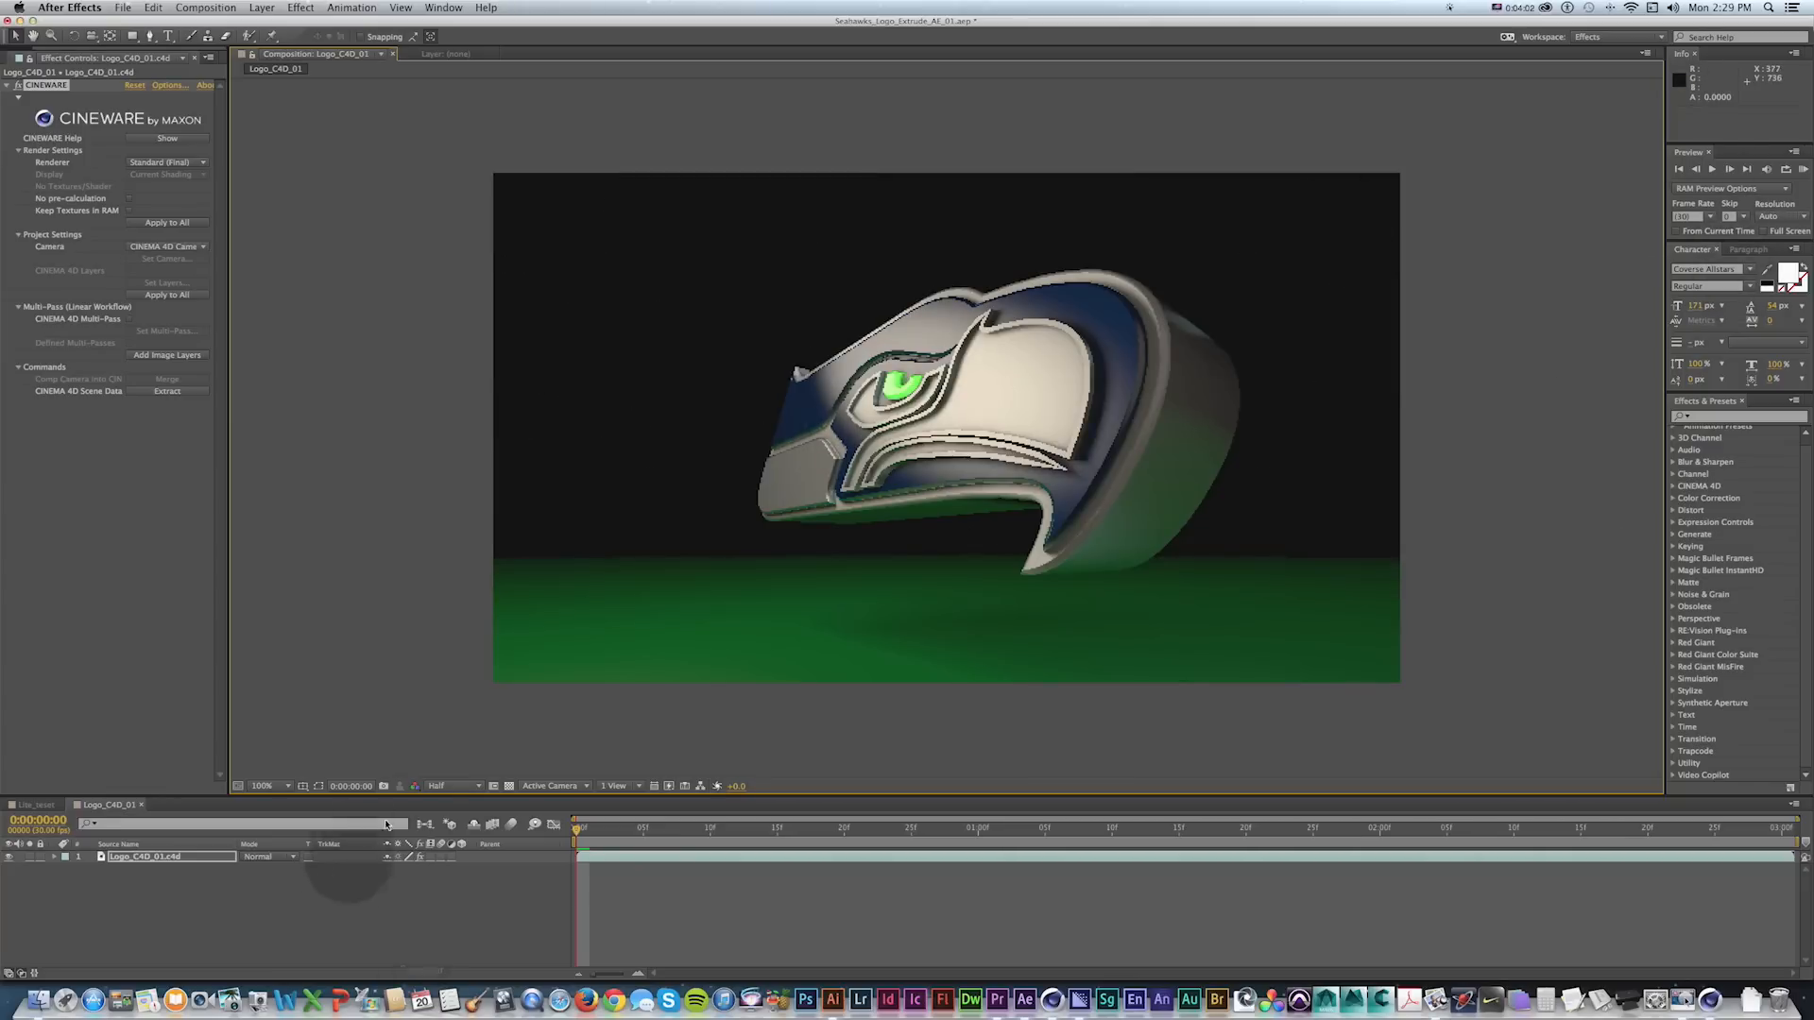
click(454, 786)
click(439, 818)
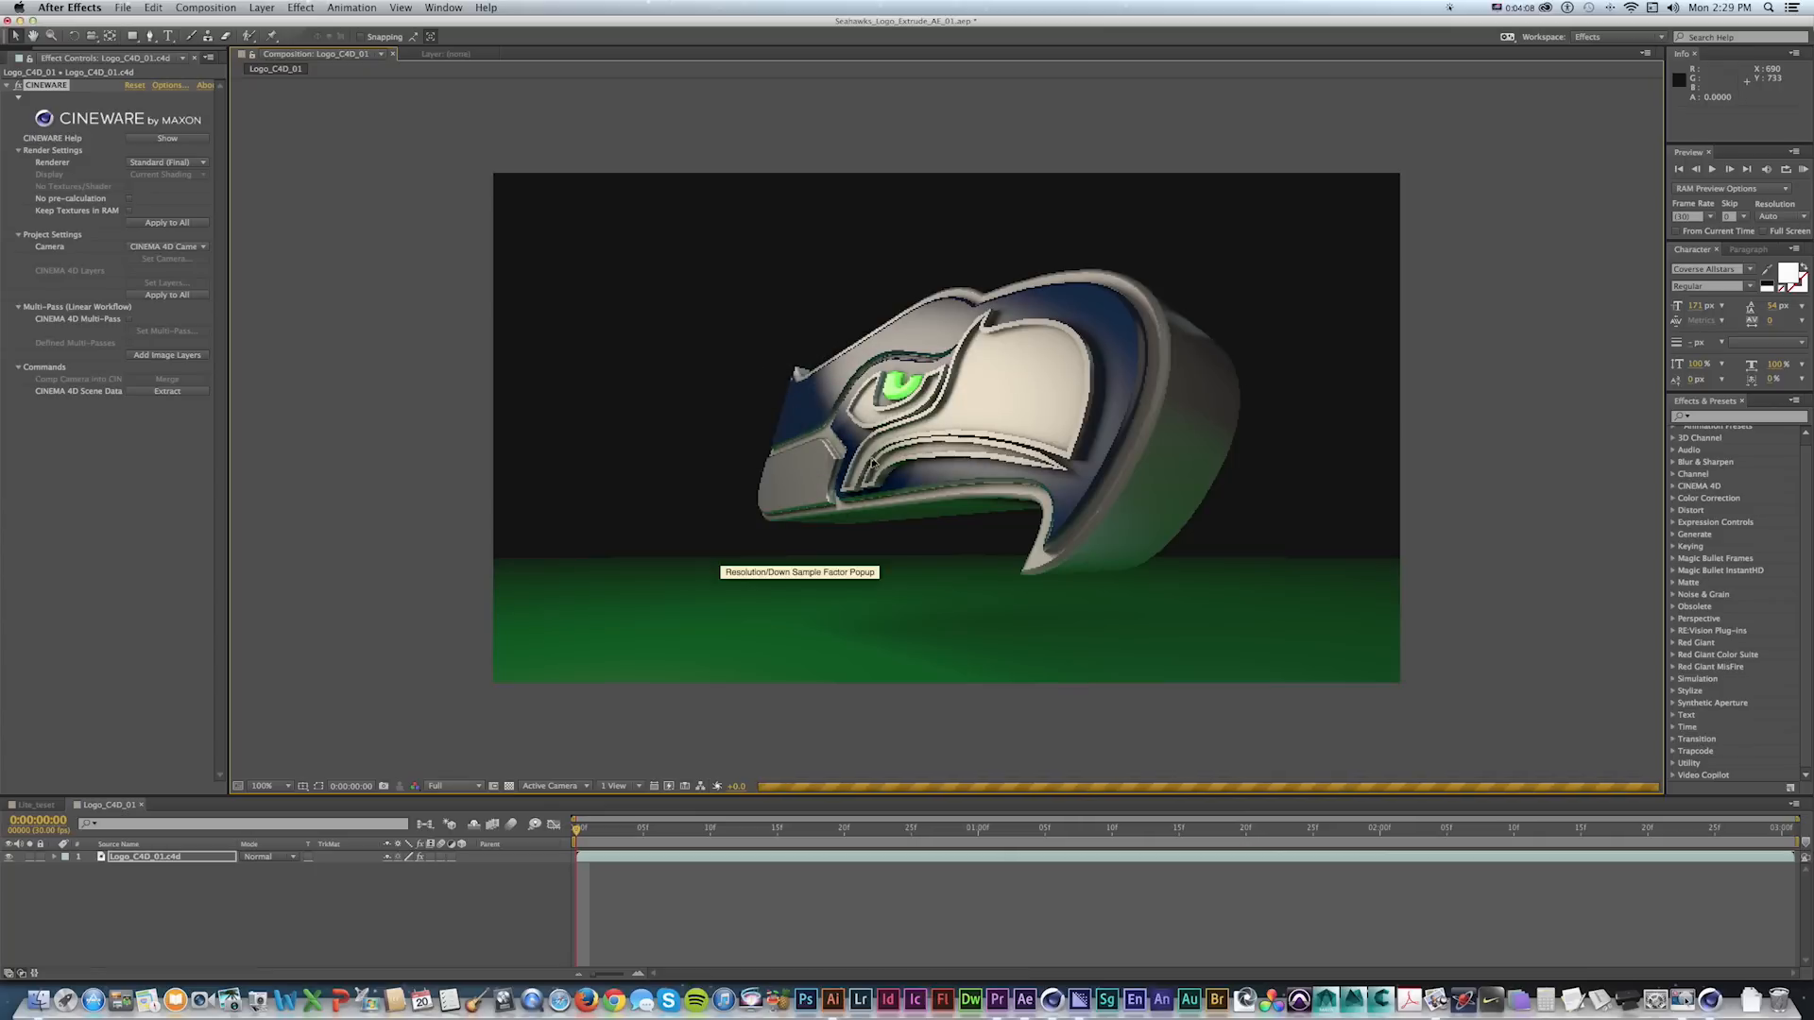
Add an adjustment layer above the logo layer and rename it CC.
click(264, 10)
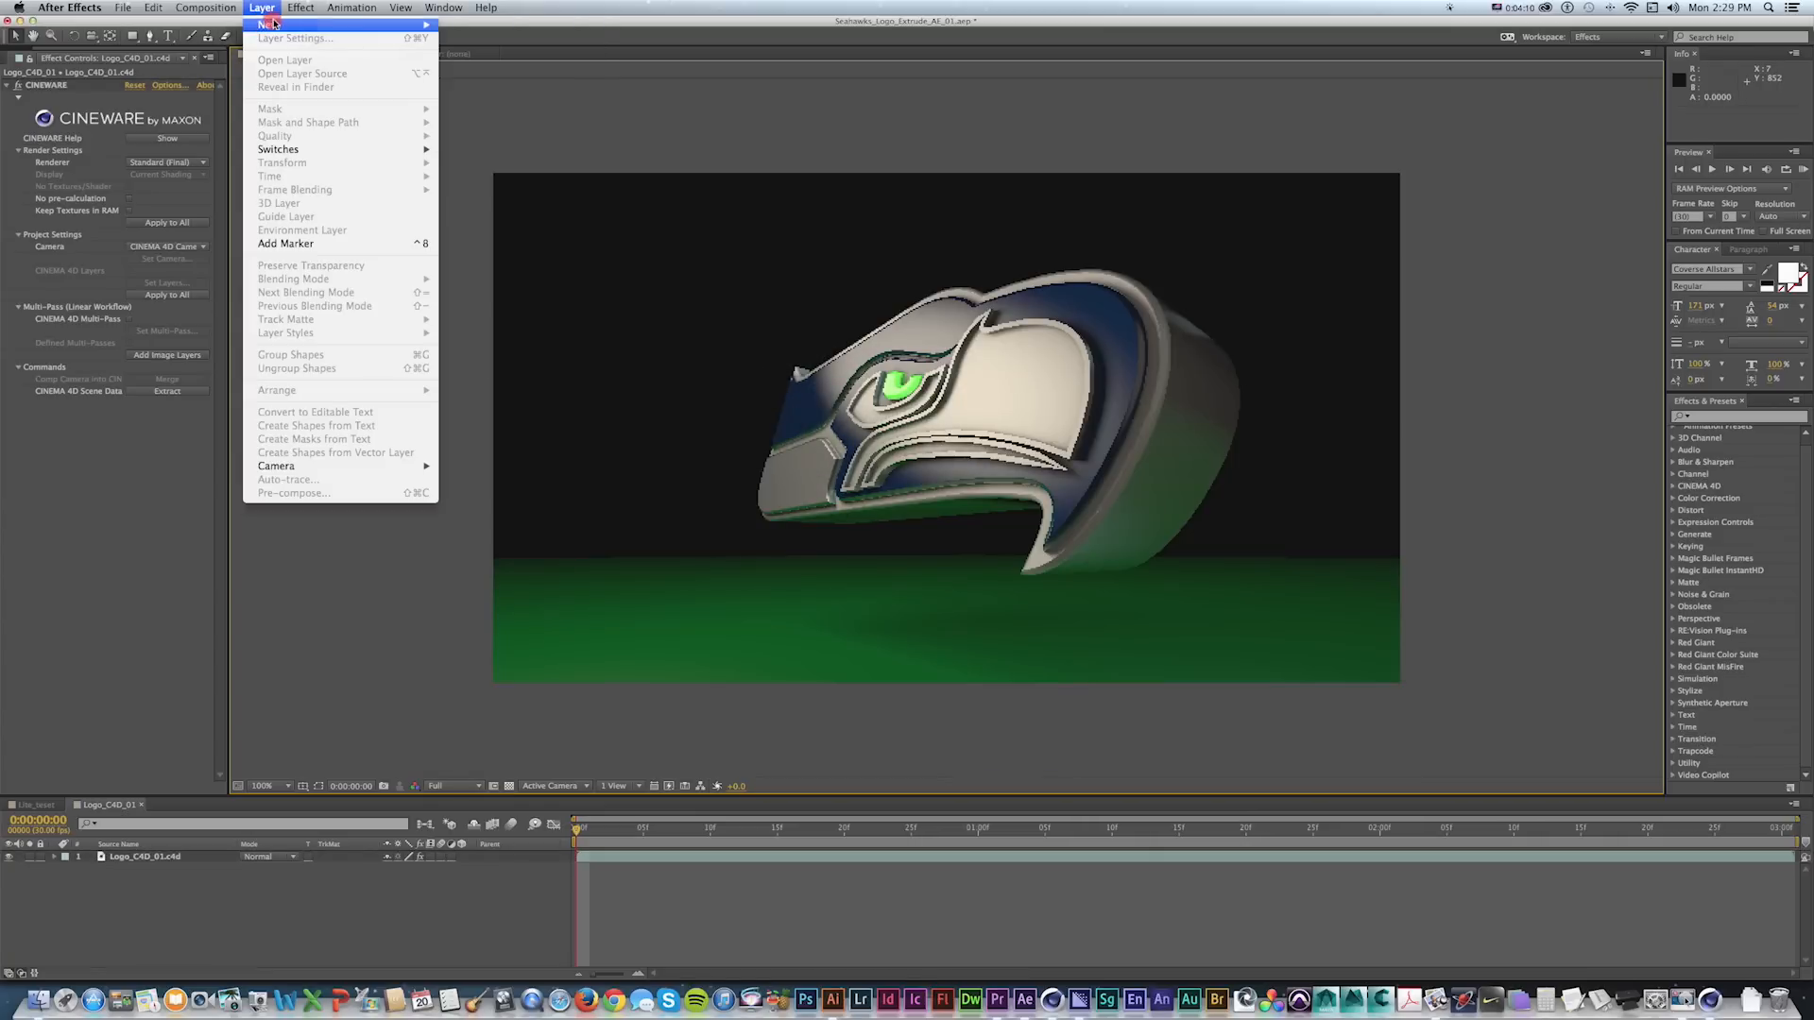
mouse_move(269, 24)
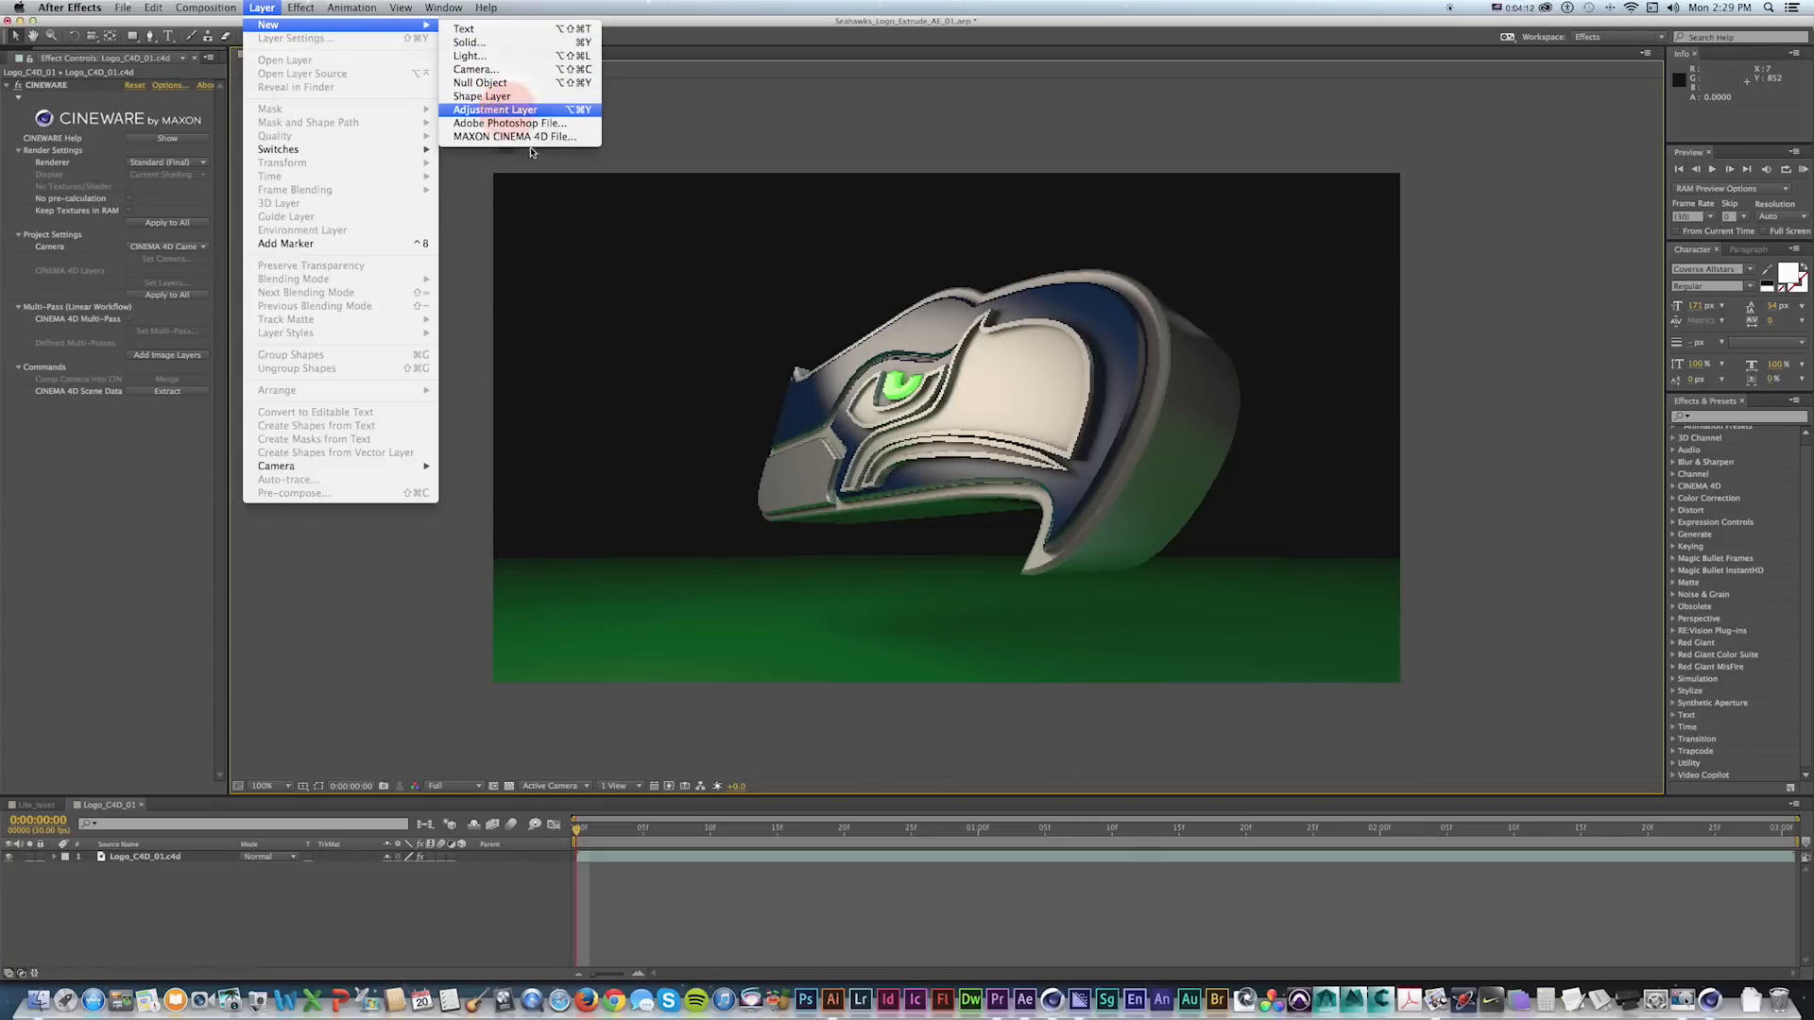
click(500, 110)
key(shift+c)
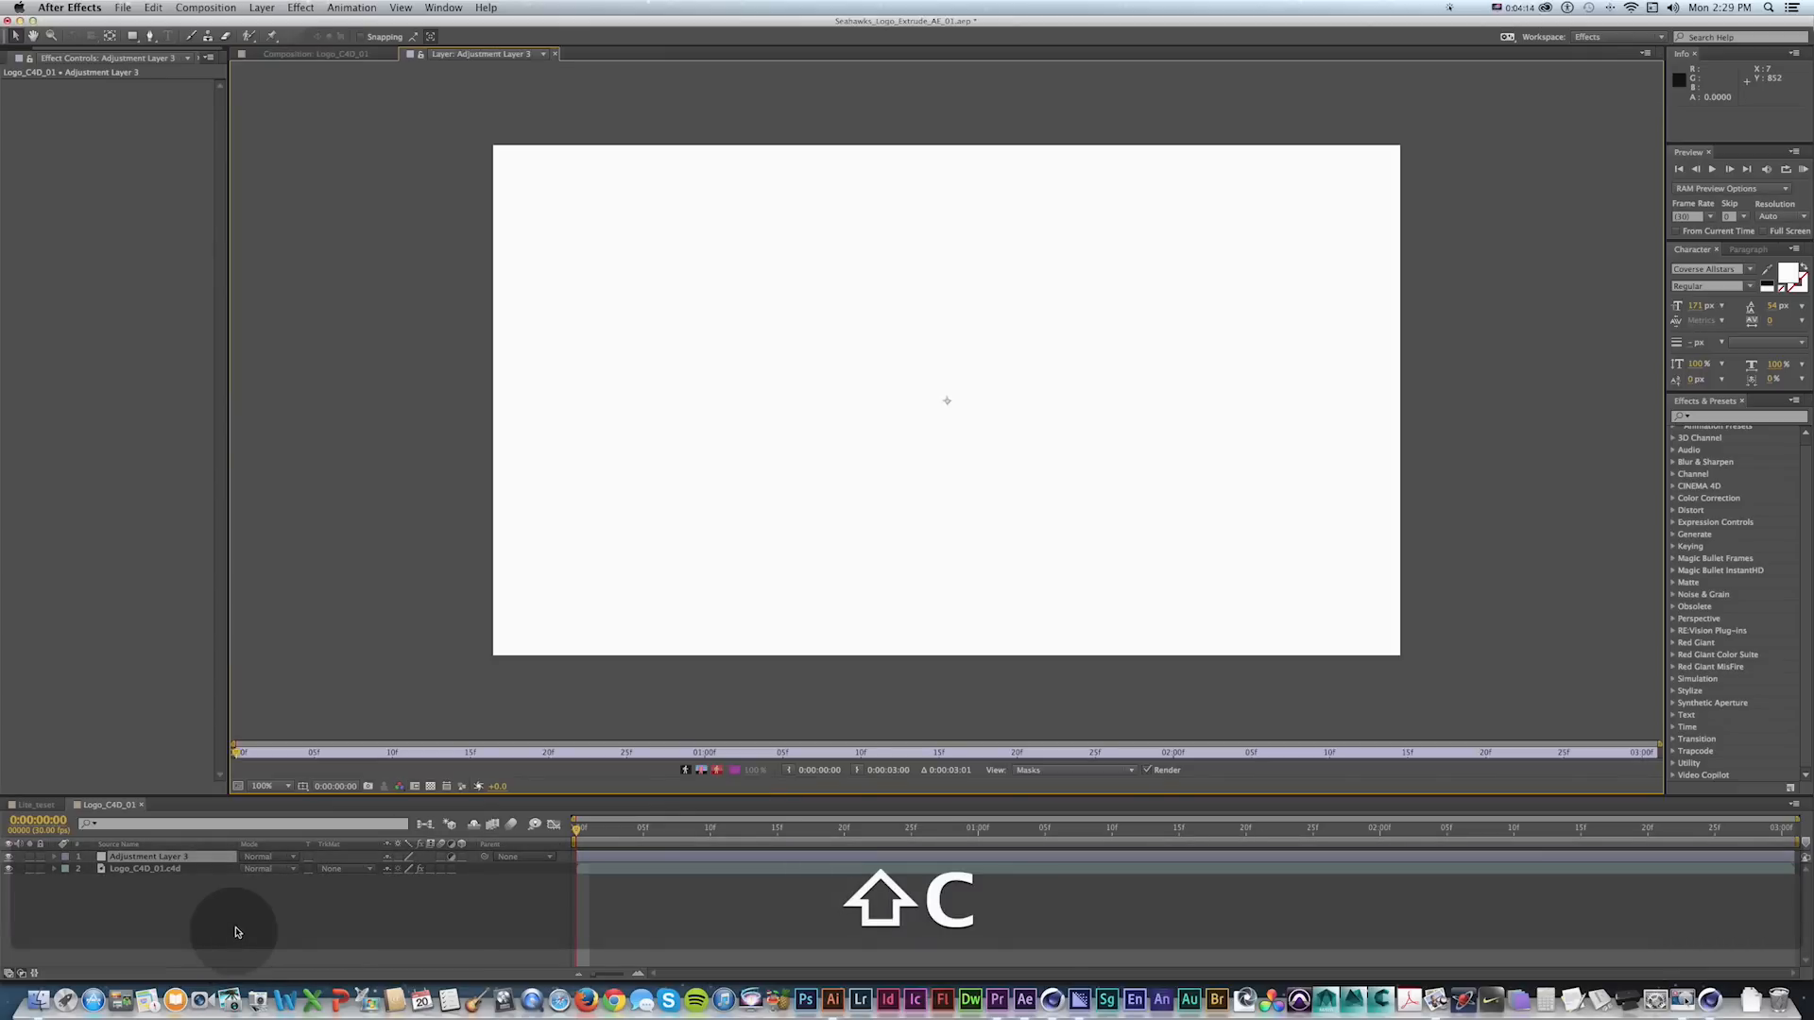
click(316, 54)
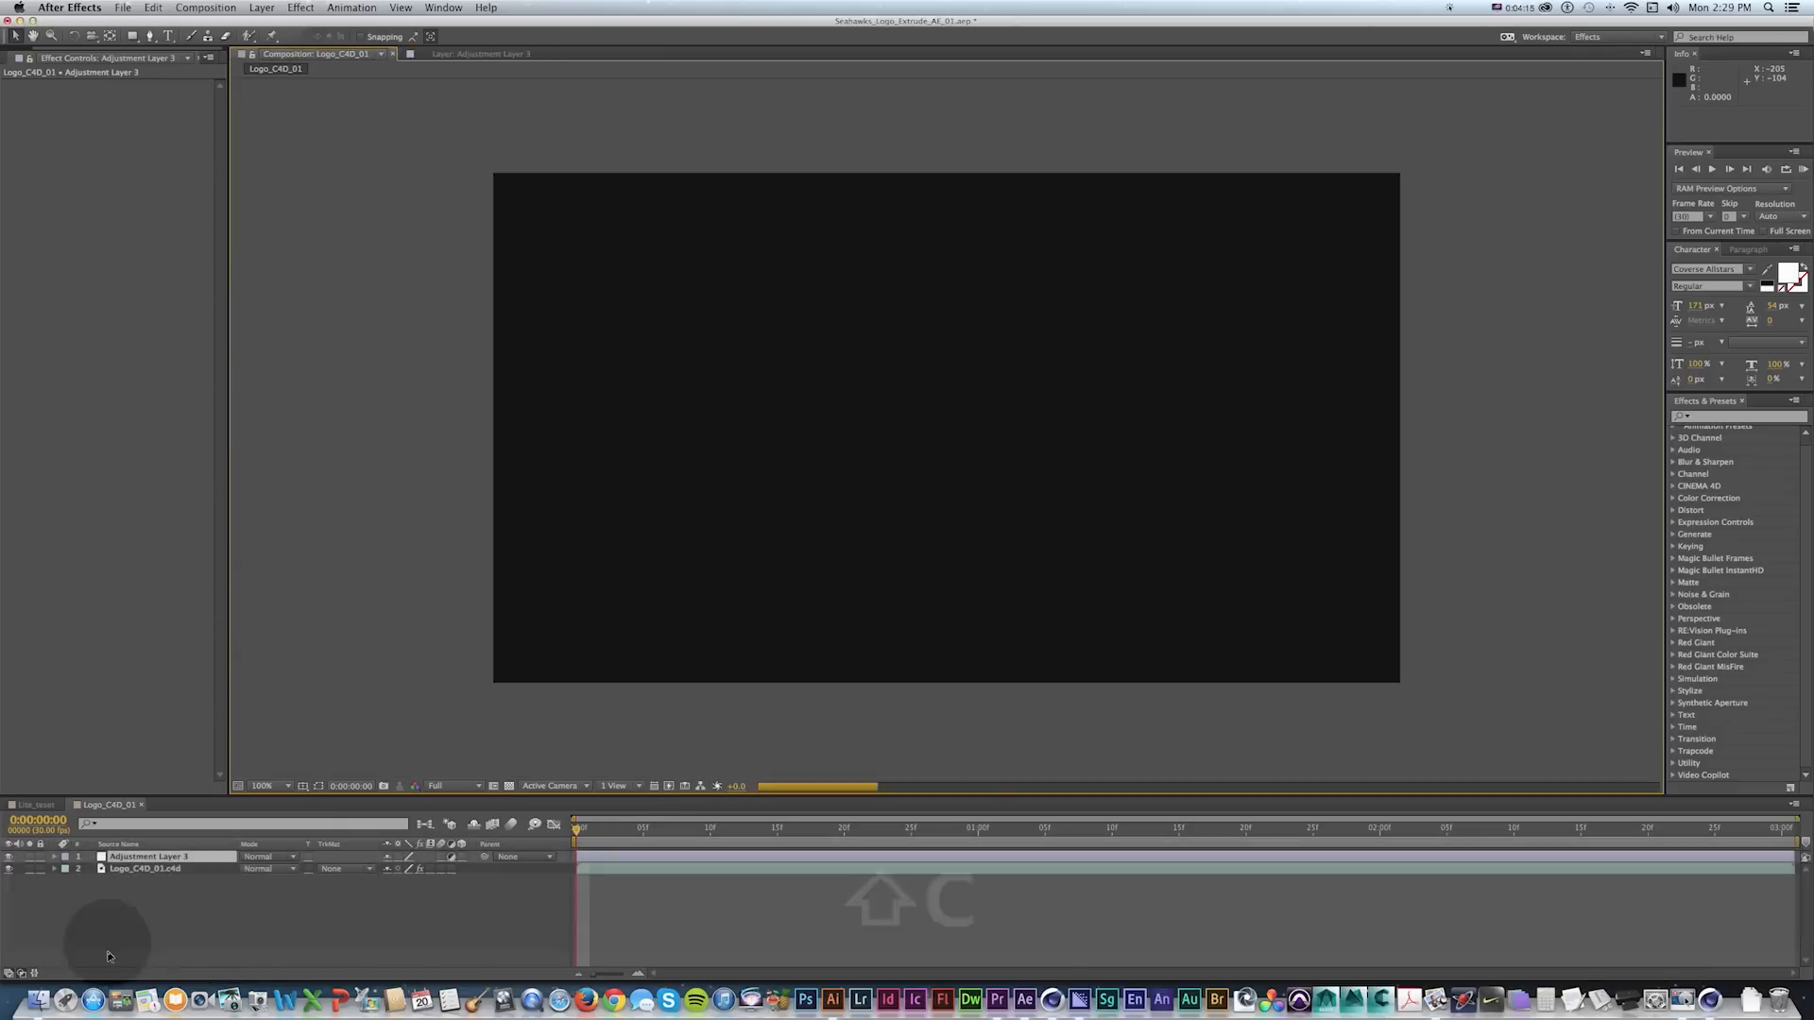
click(130, 857)
key(shift+c)
key(Return)
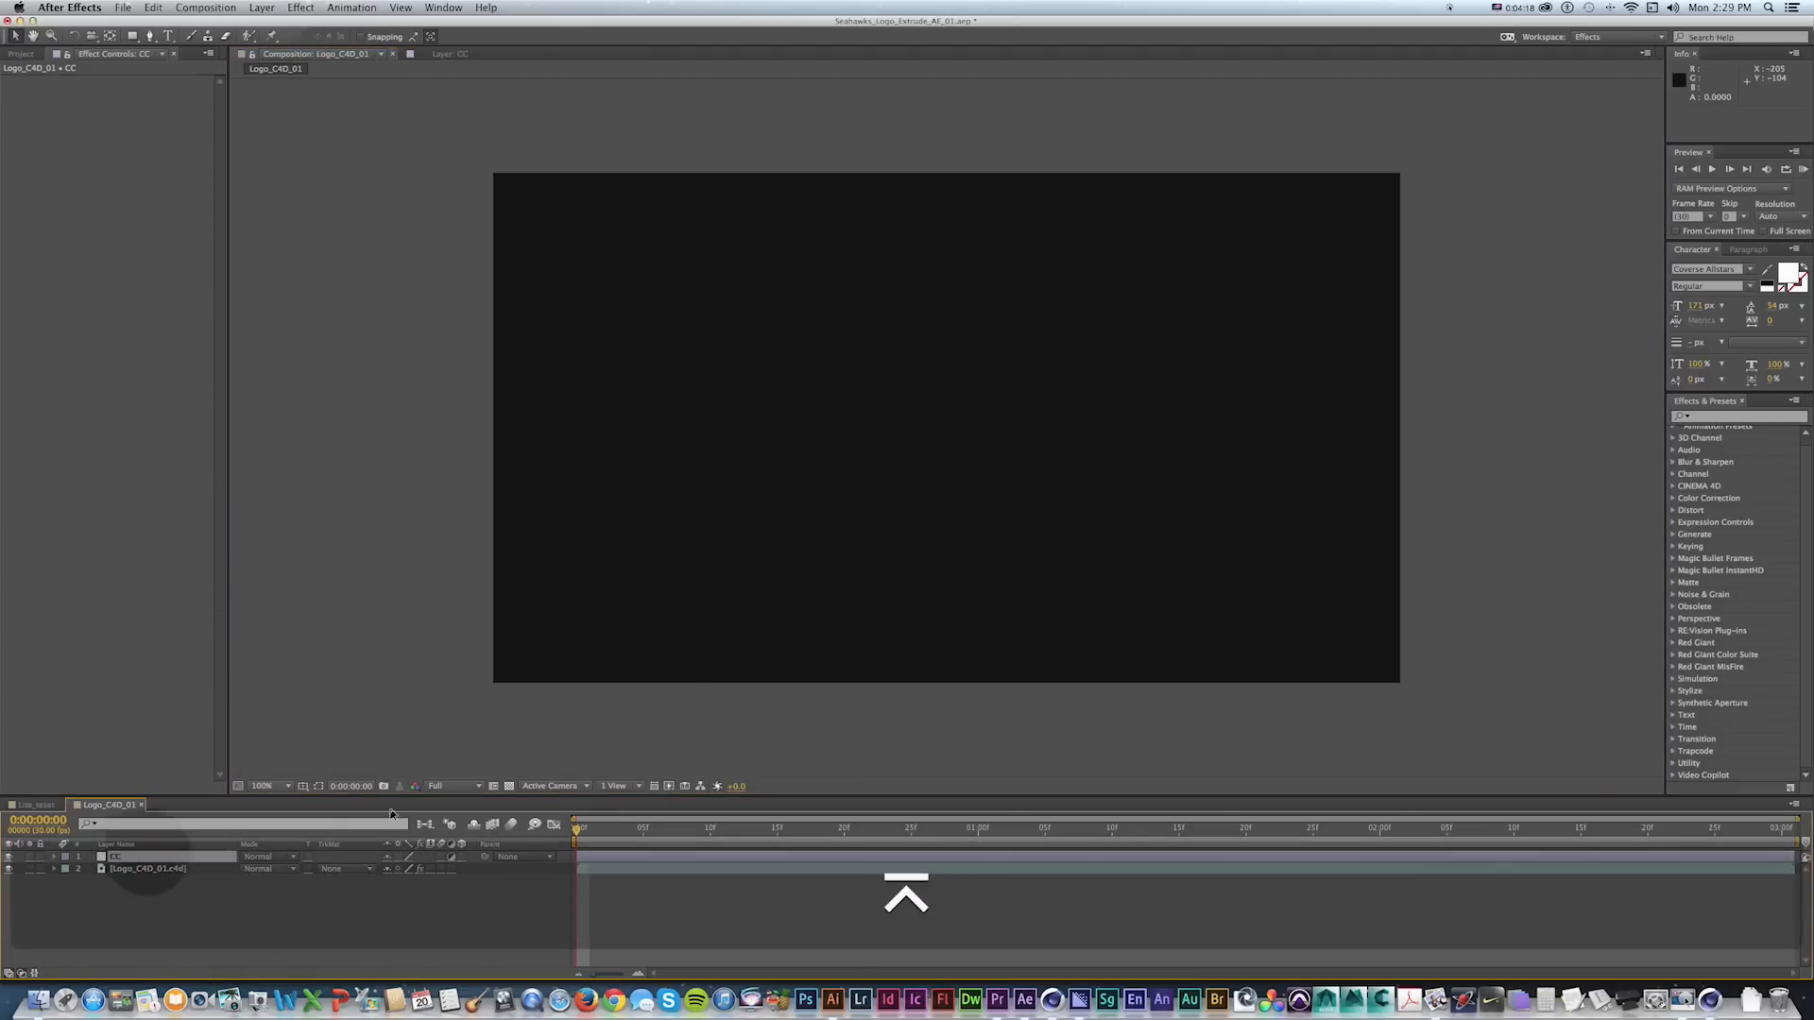
Apply the Curves effect to the CC layer with a gentle S-shaped RGB curve, and set the preview resolution to Auto.
click(1721, 416)
text(curves)
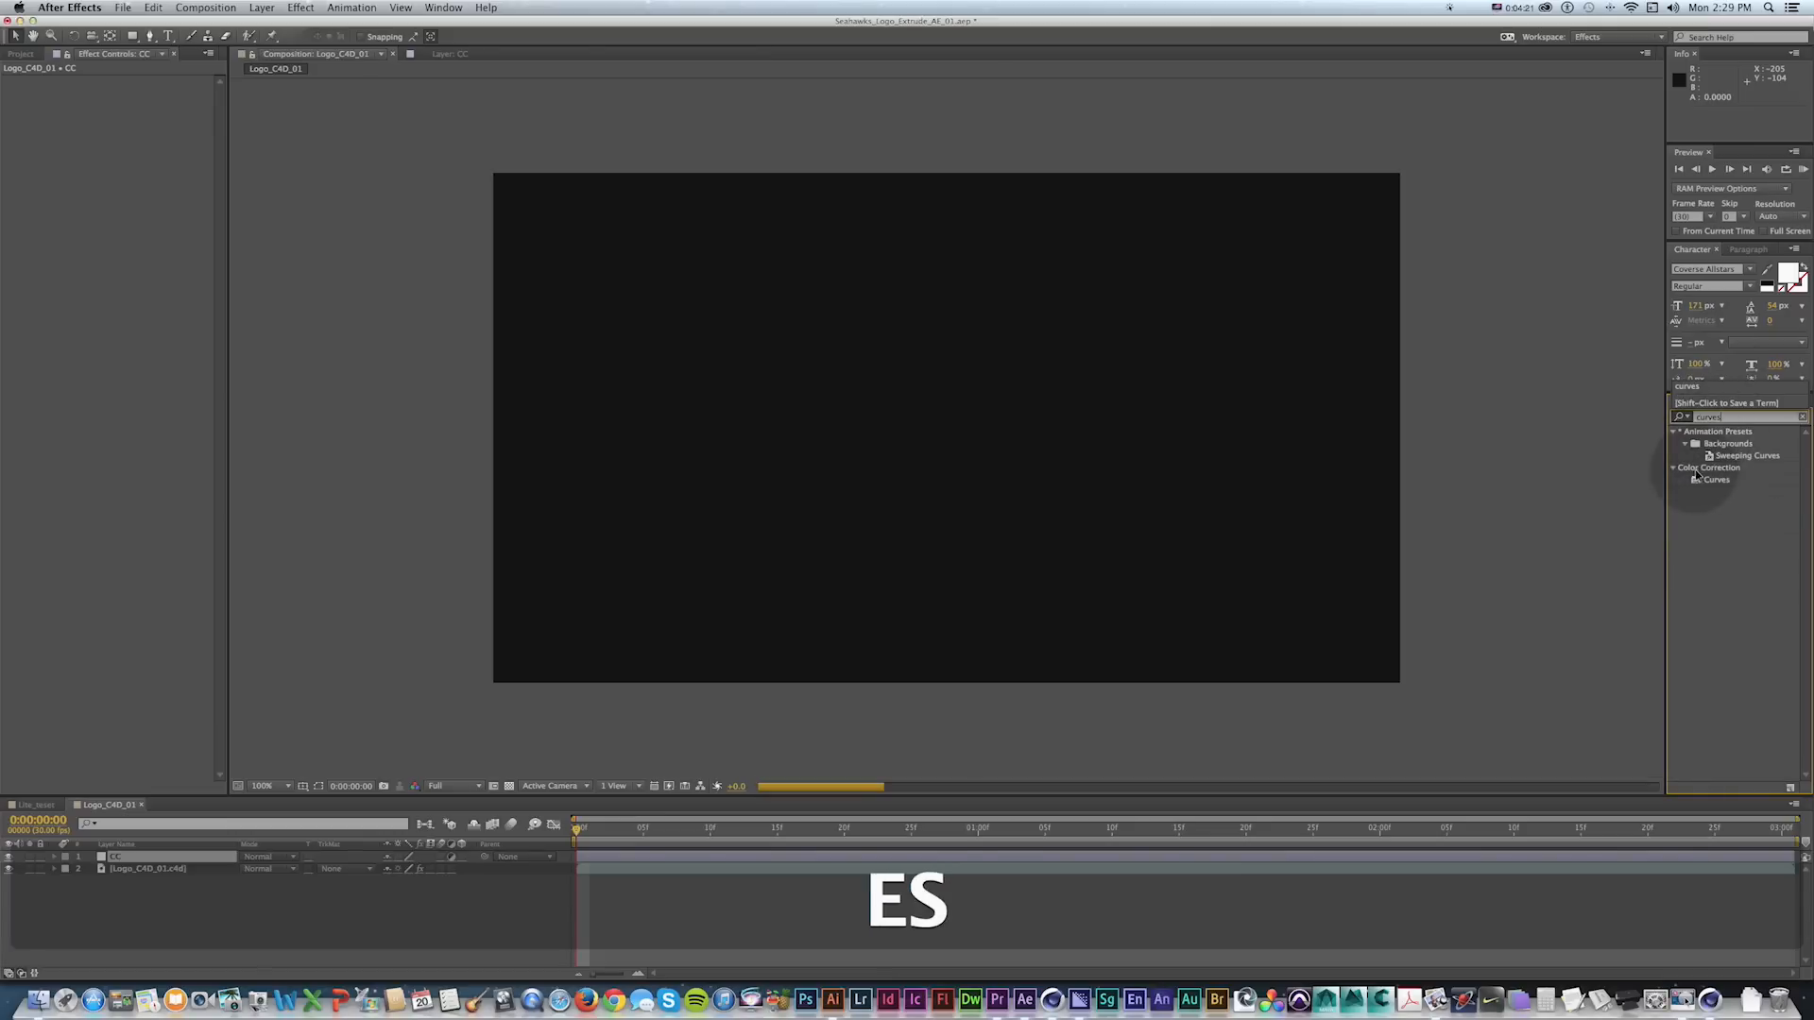
click(1698, 477)
drag(1697, 480, 115, 857)
drag(72, 198, 116, 154)
click(446, 786)
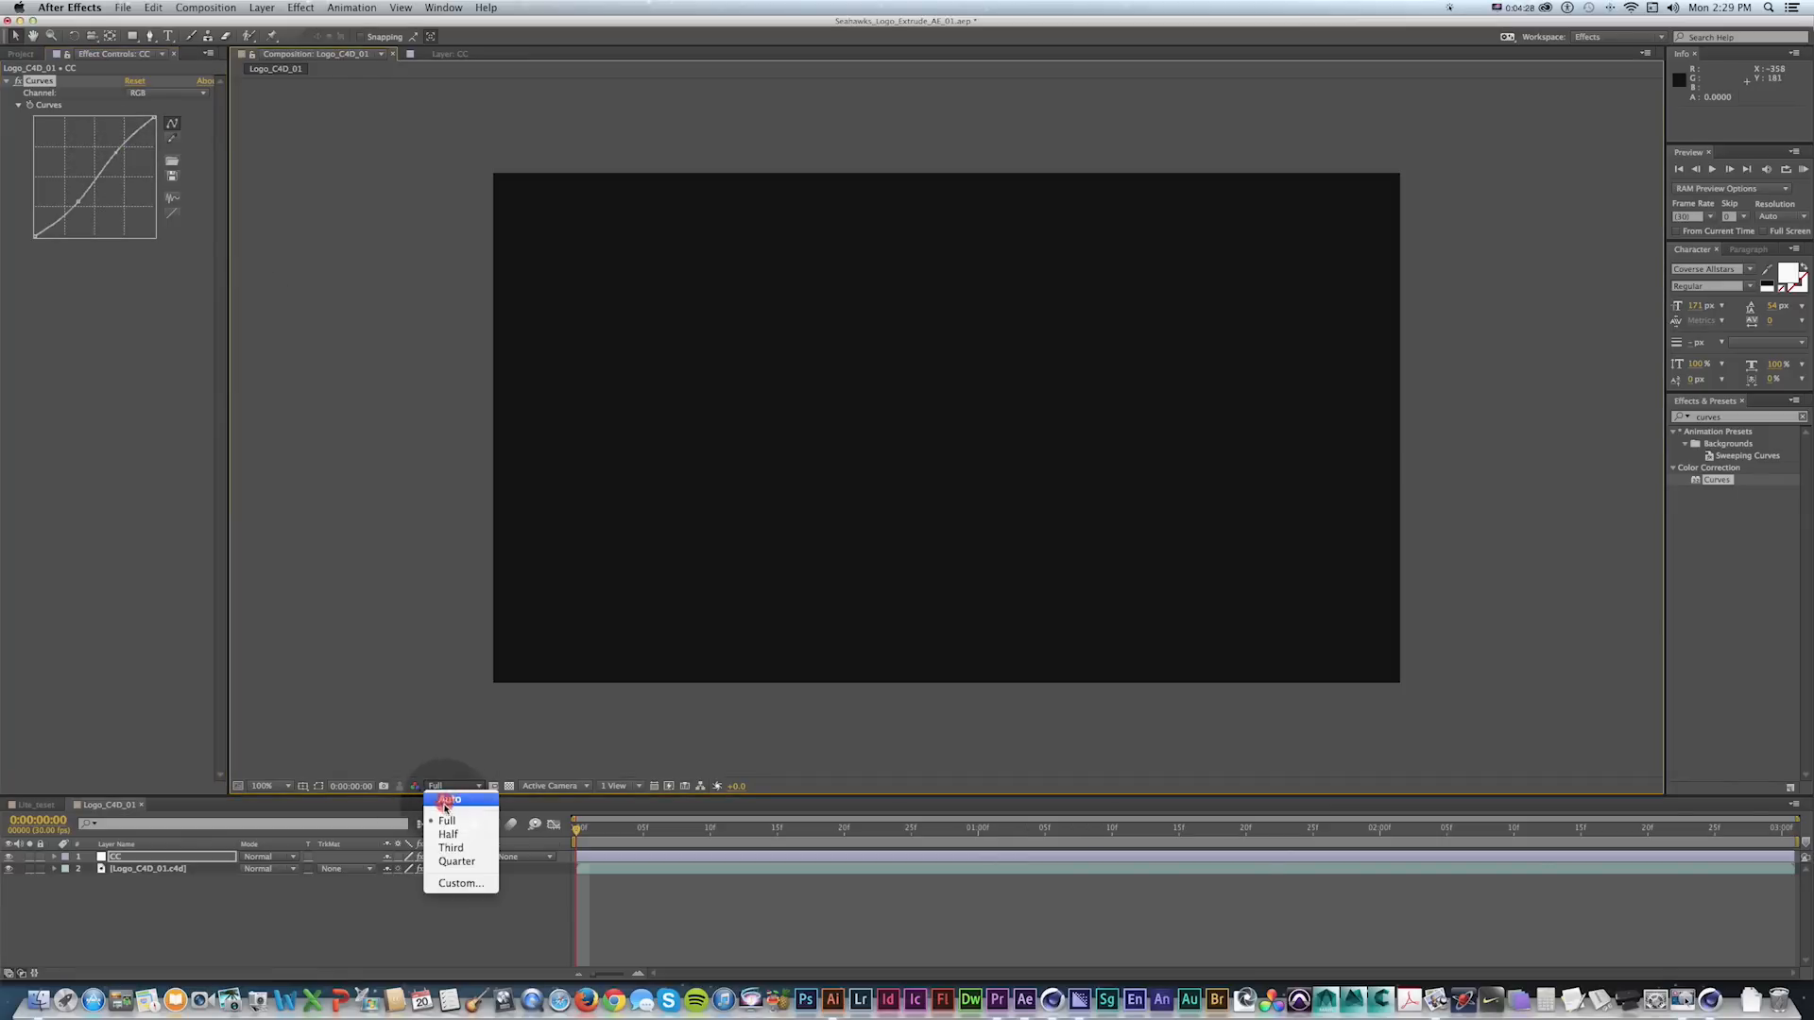
click(450, 801)
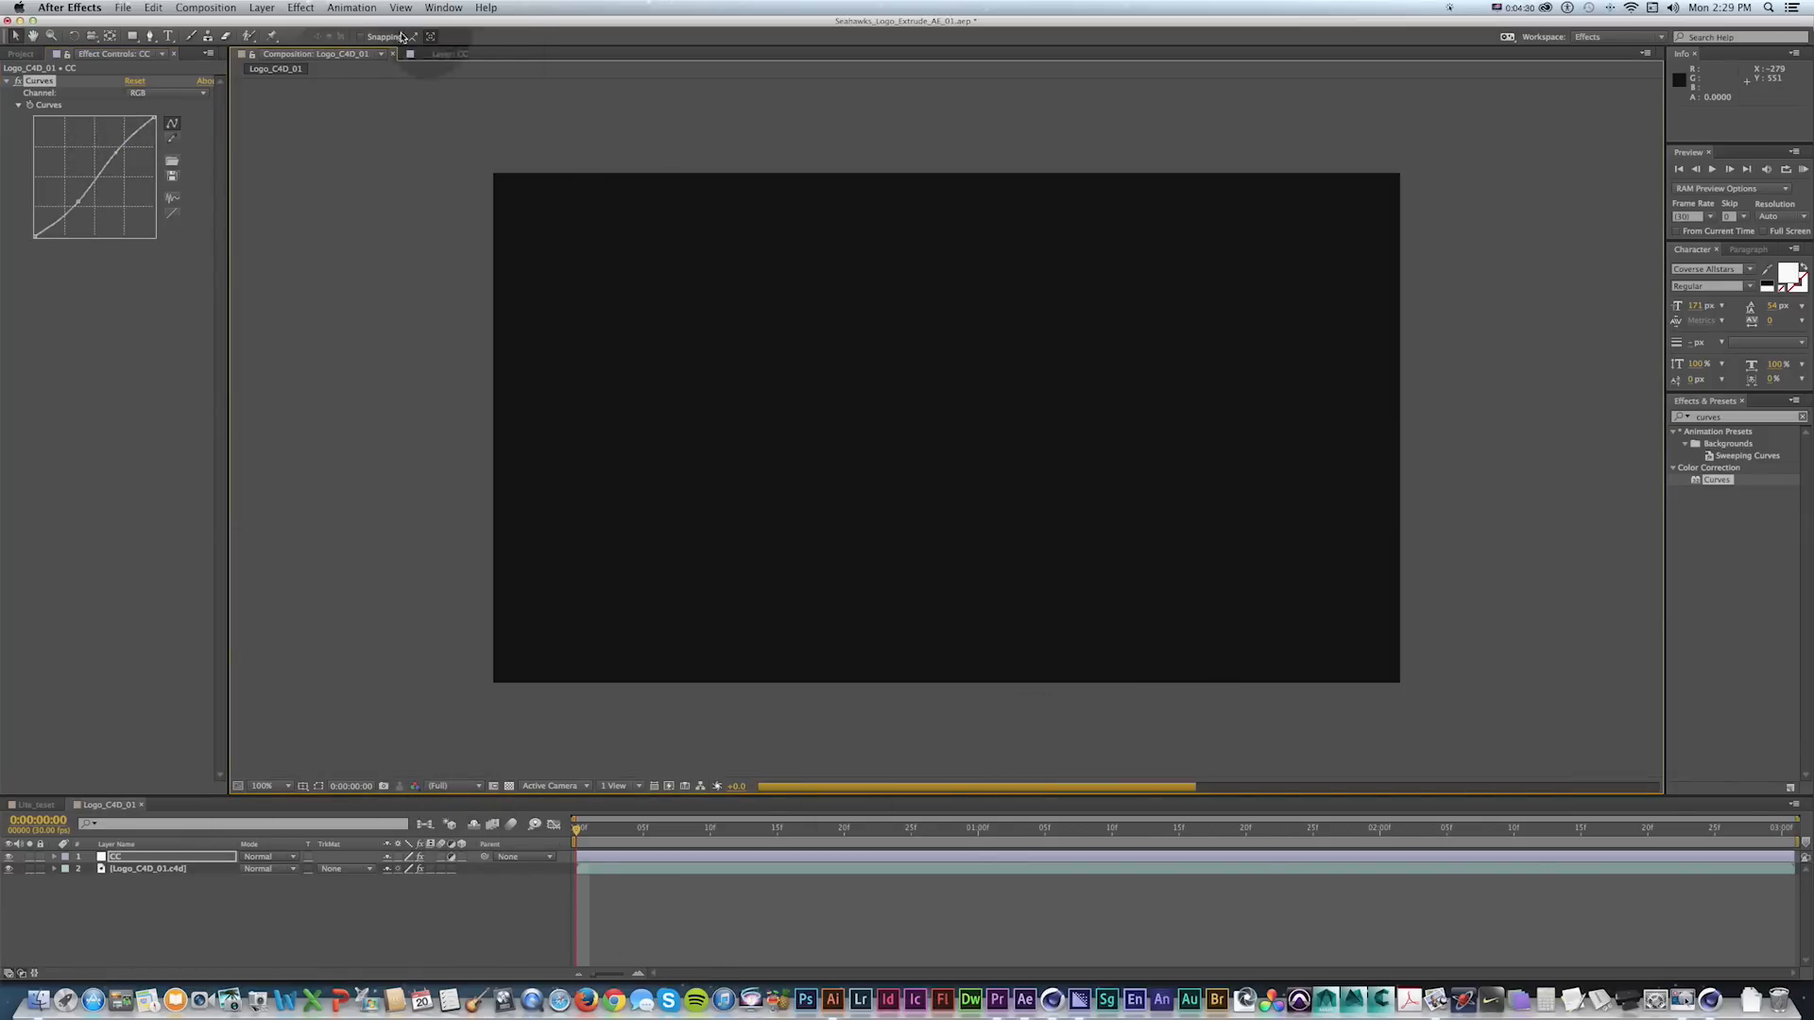
Add another adjustment layer above CC and apply the Brightness & Contrast effect to it.
click(259, 8)
mouse_move(265, 26)
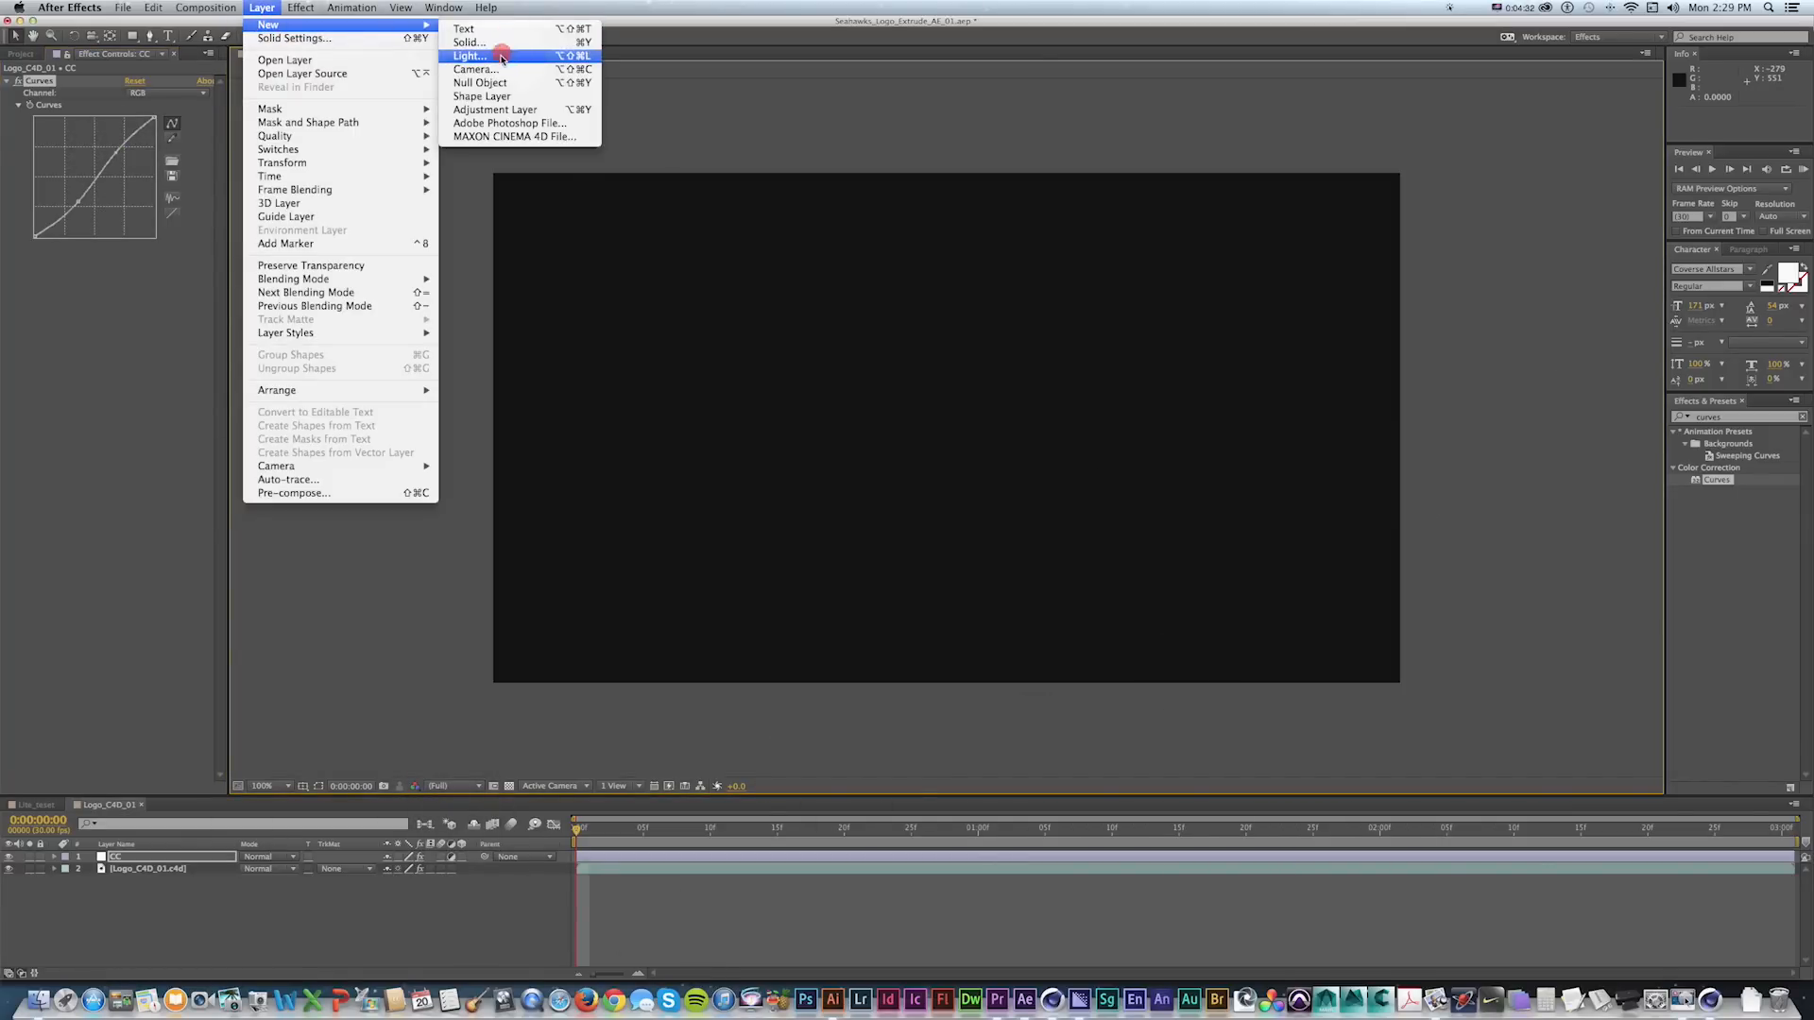
click(495, 110)
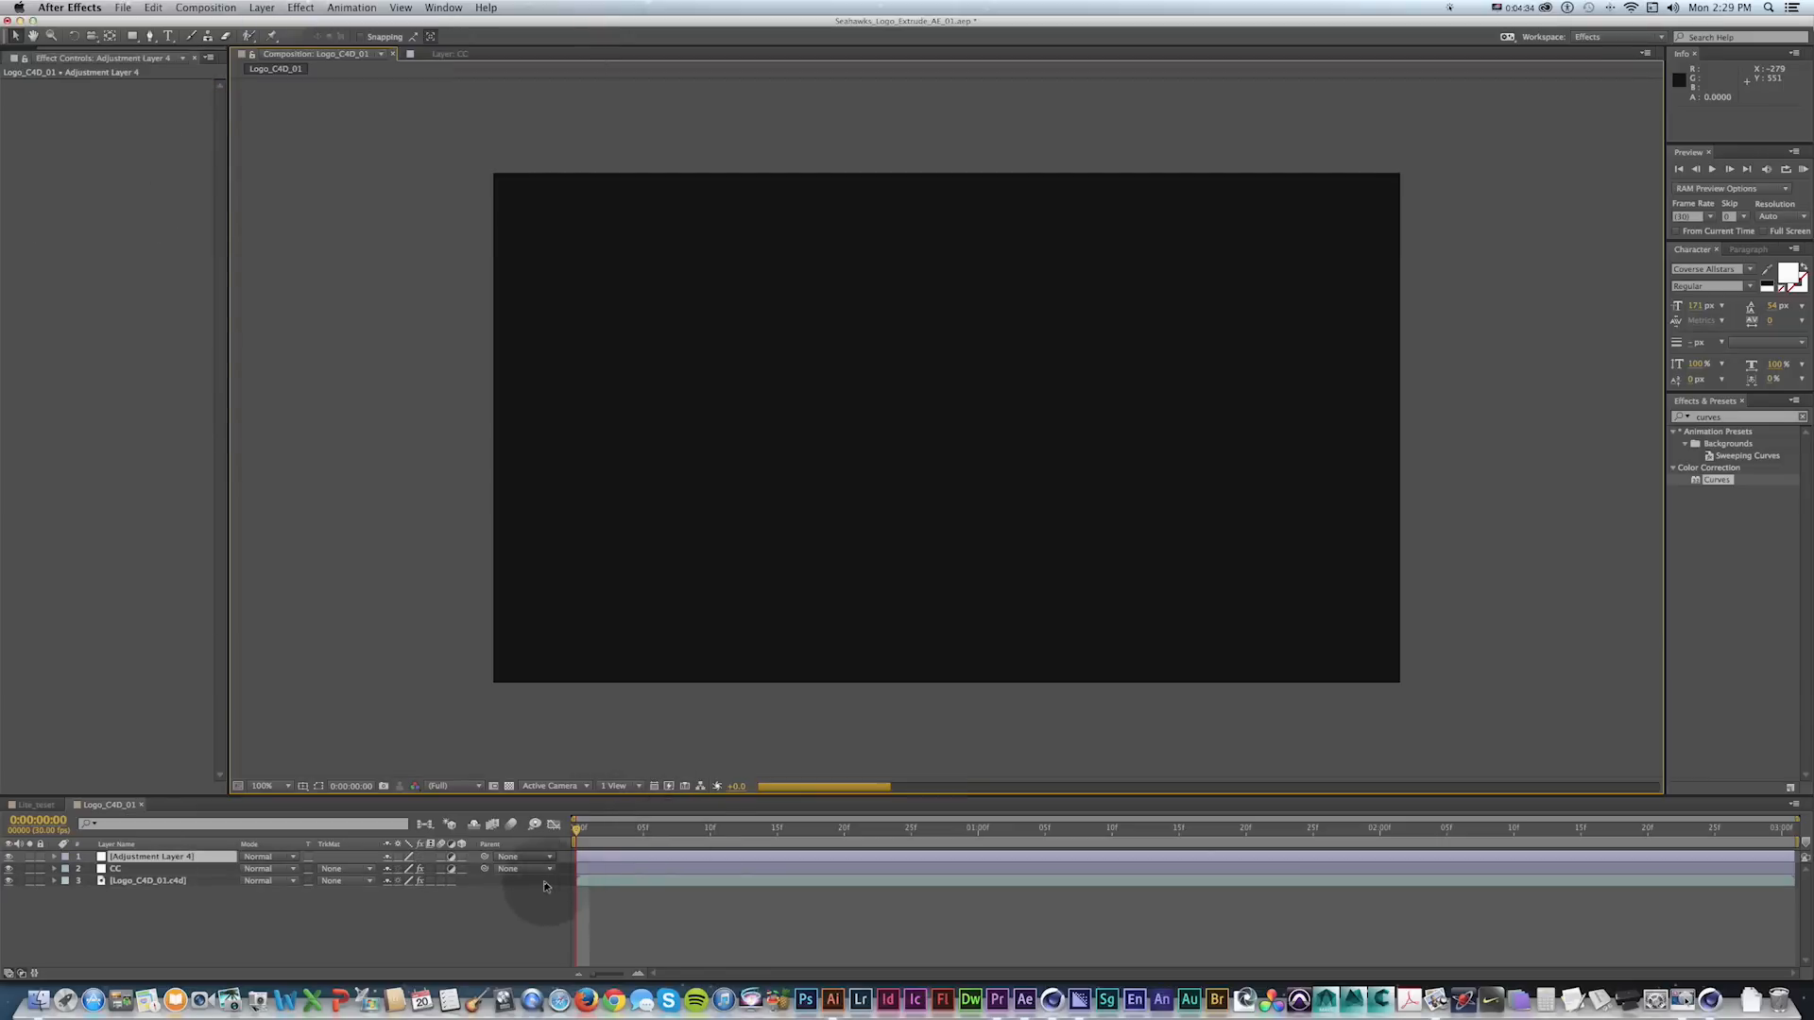
drag(1723, 421, 1622, 425)
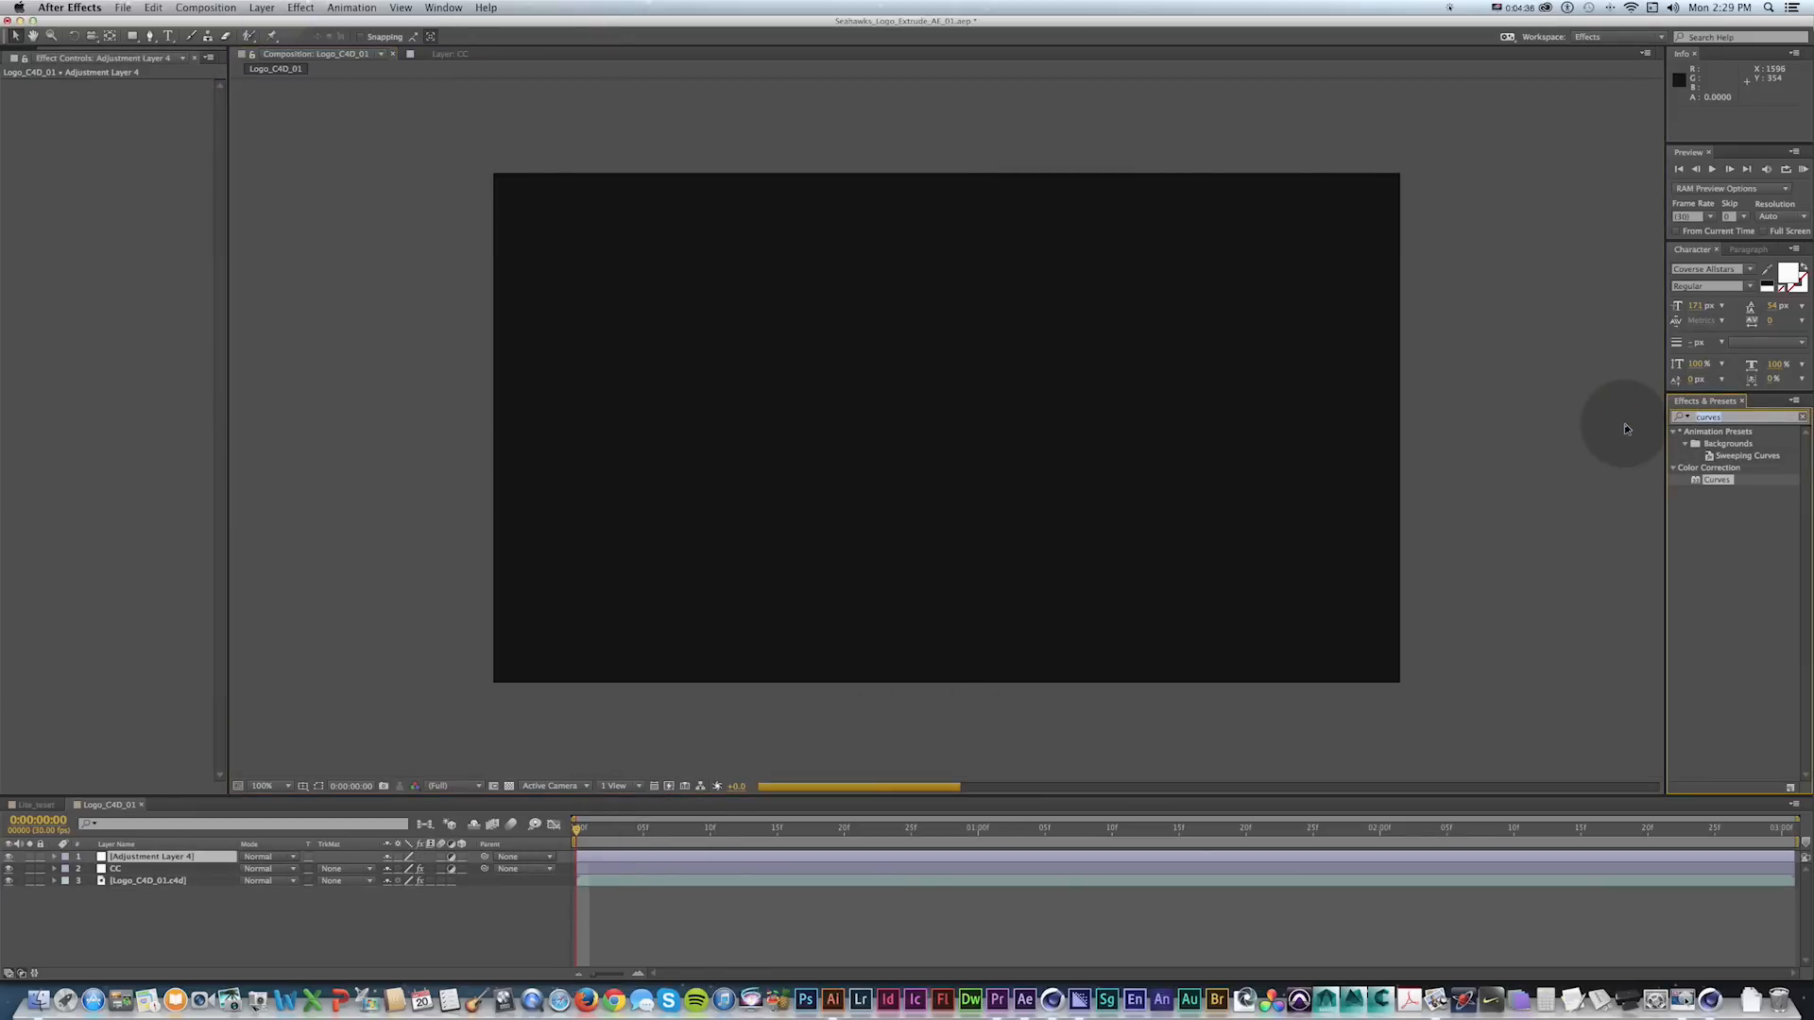
text(brightn)
key(BackSpace)
text(ess)
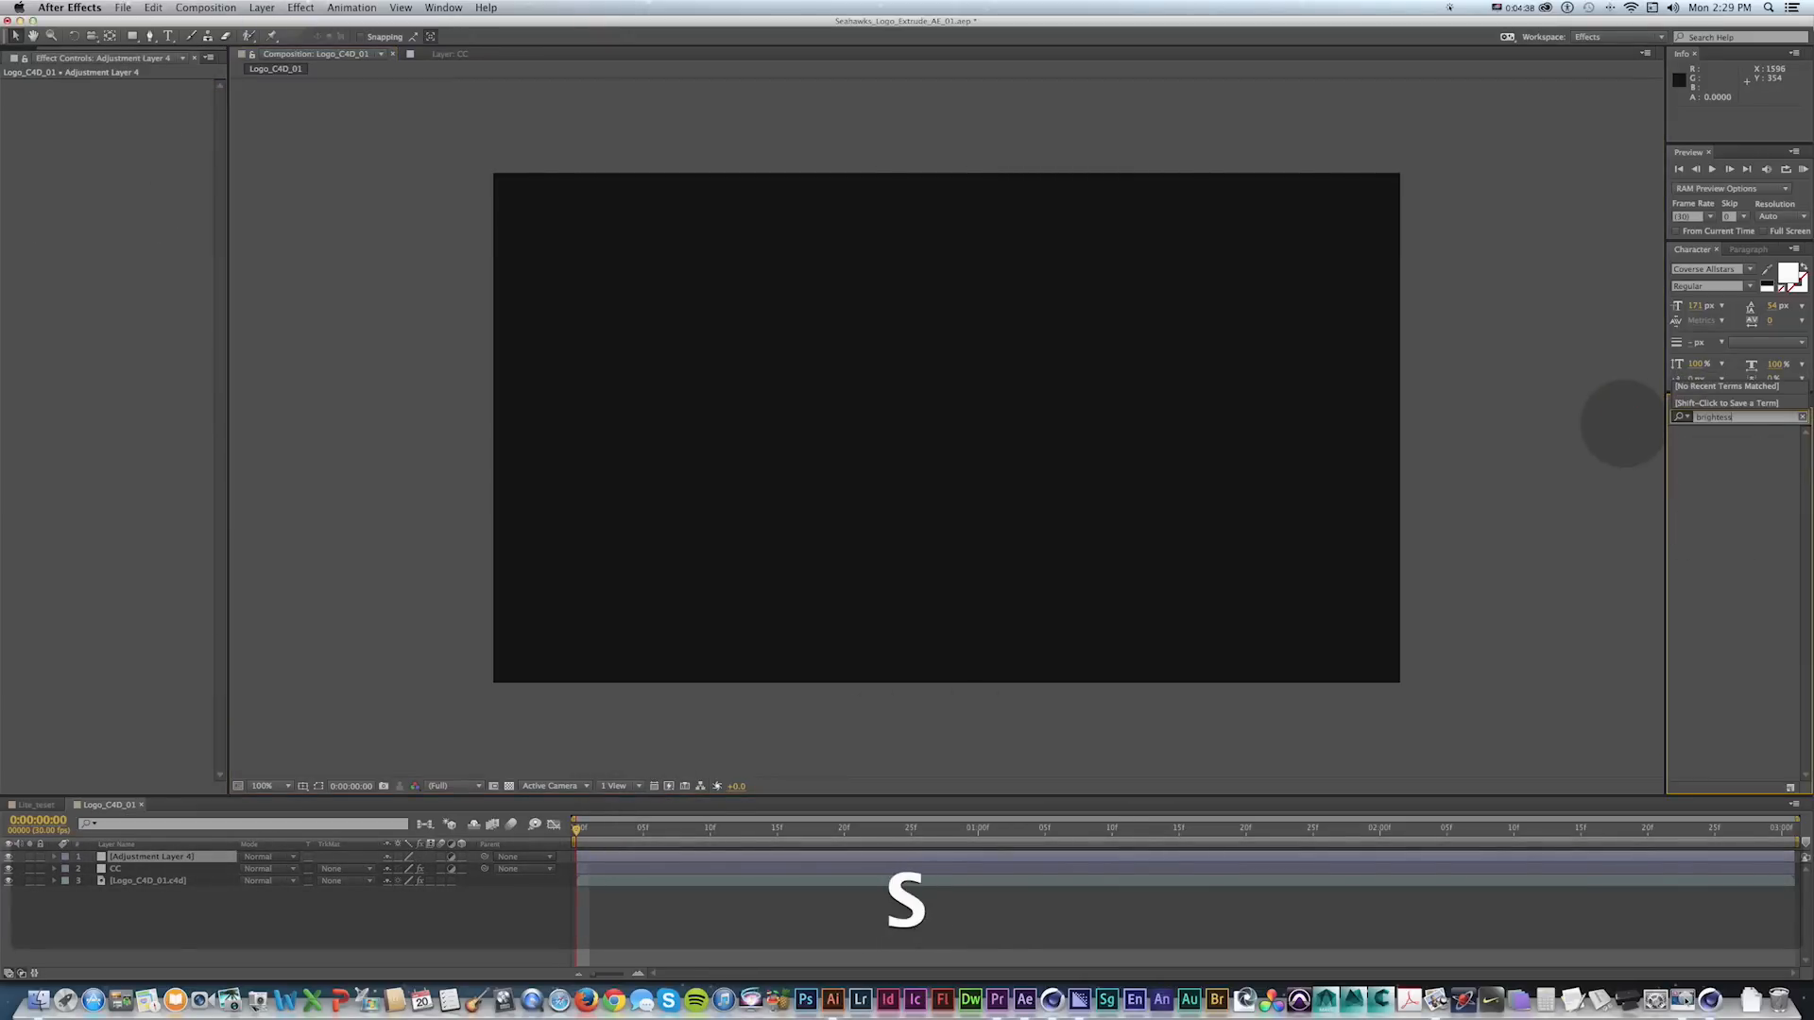
text(brightnes)
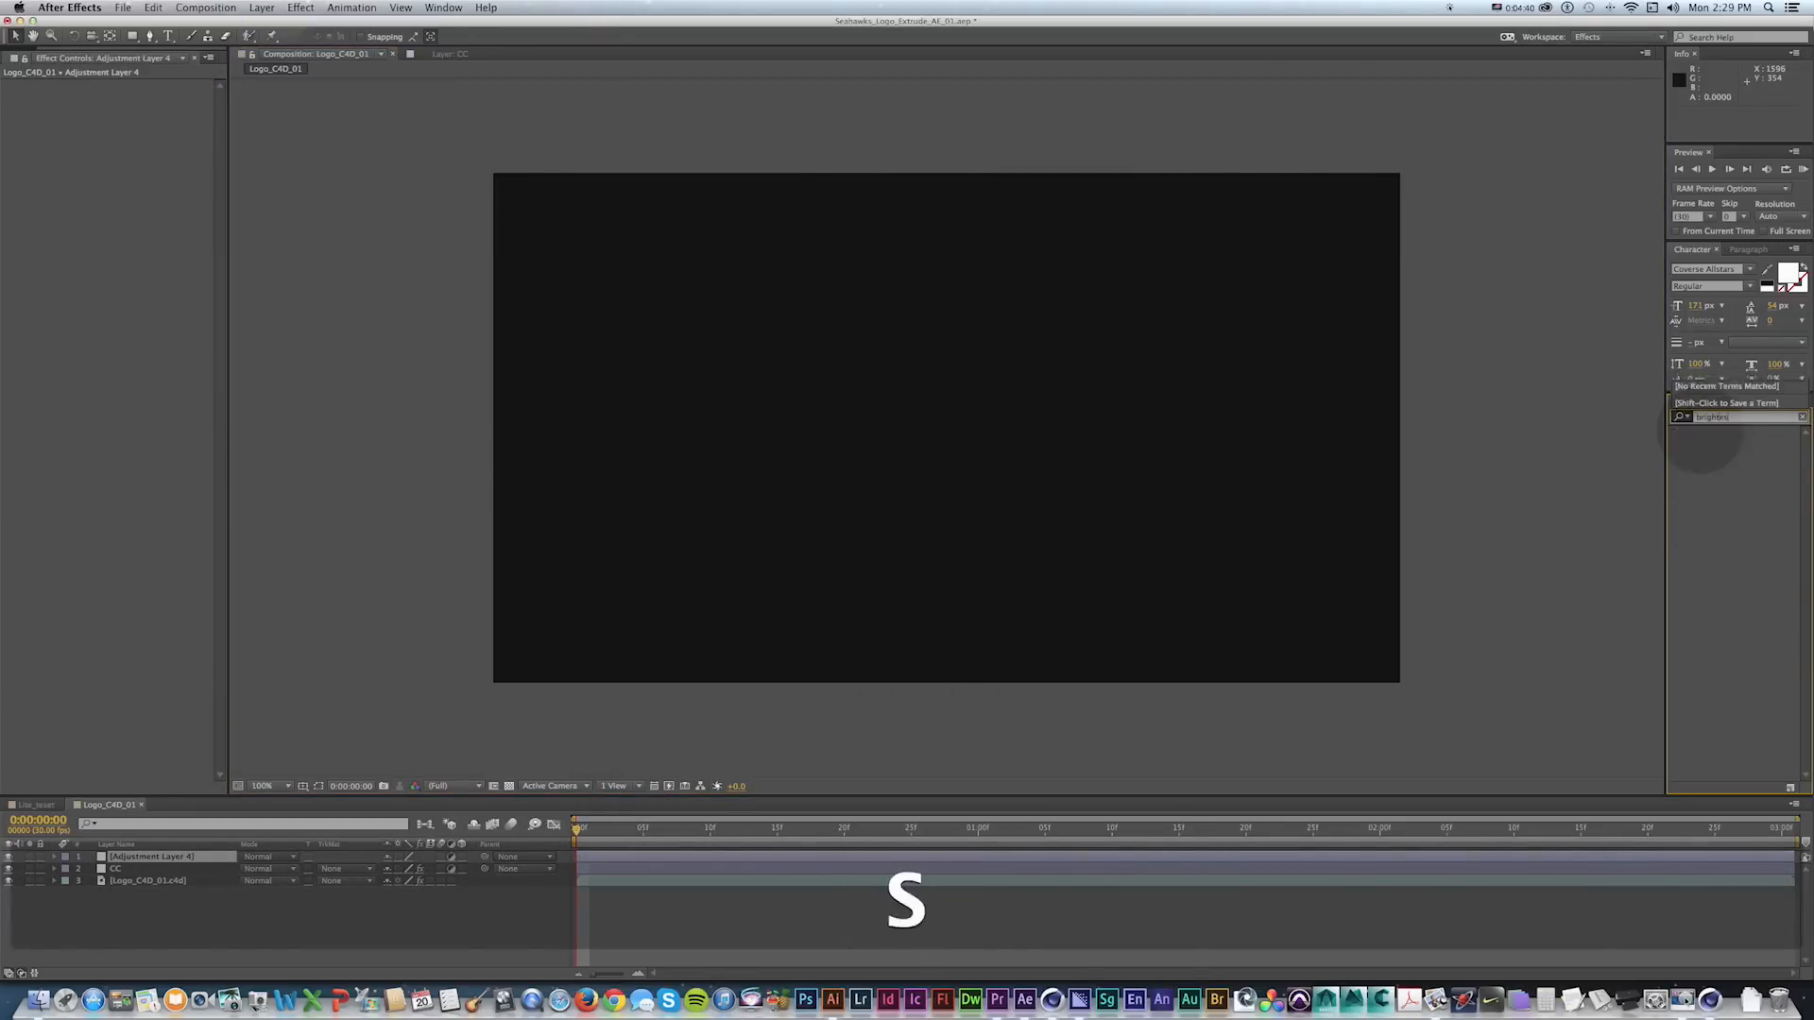
drag(1745, 443, 579, 660)
key(super+minus)
key(super+minus)
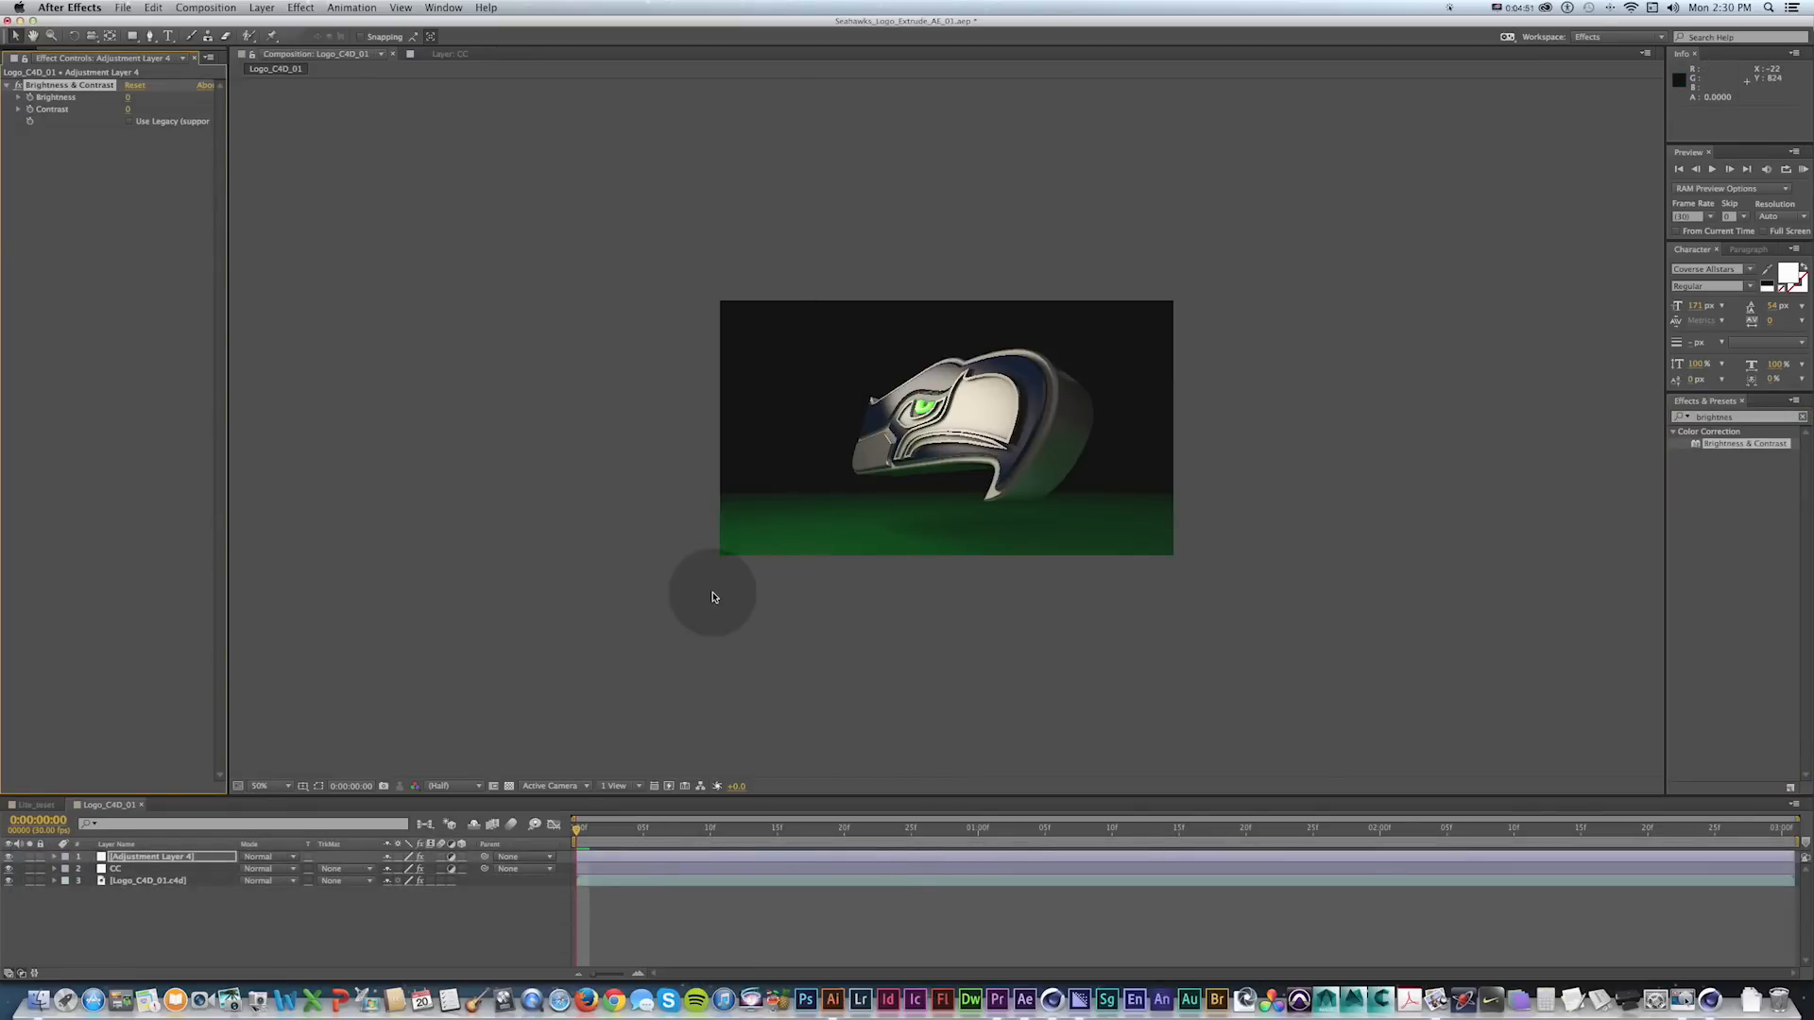
Toggle the CC layer's visibility off and on to compare the image with and without the curves correction.
click(117, 869)
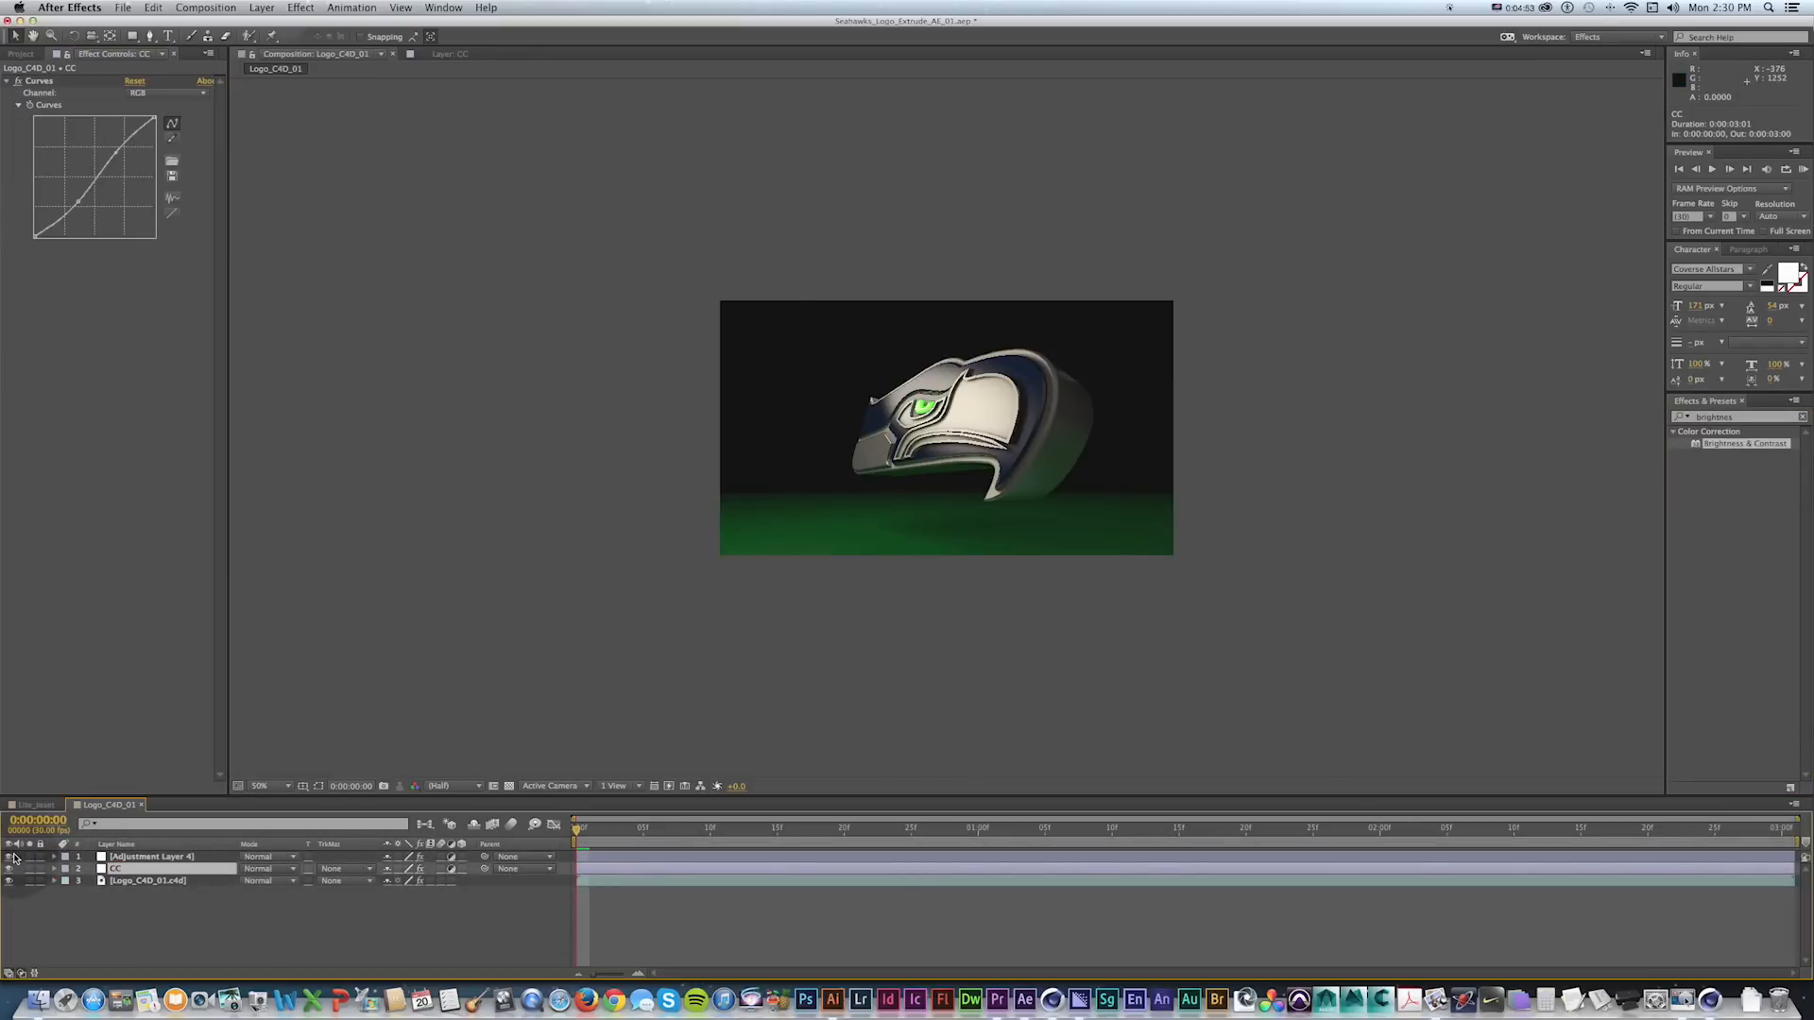
click(10, 869)
click(10, 870)
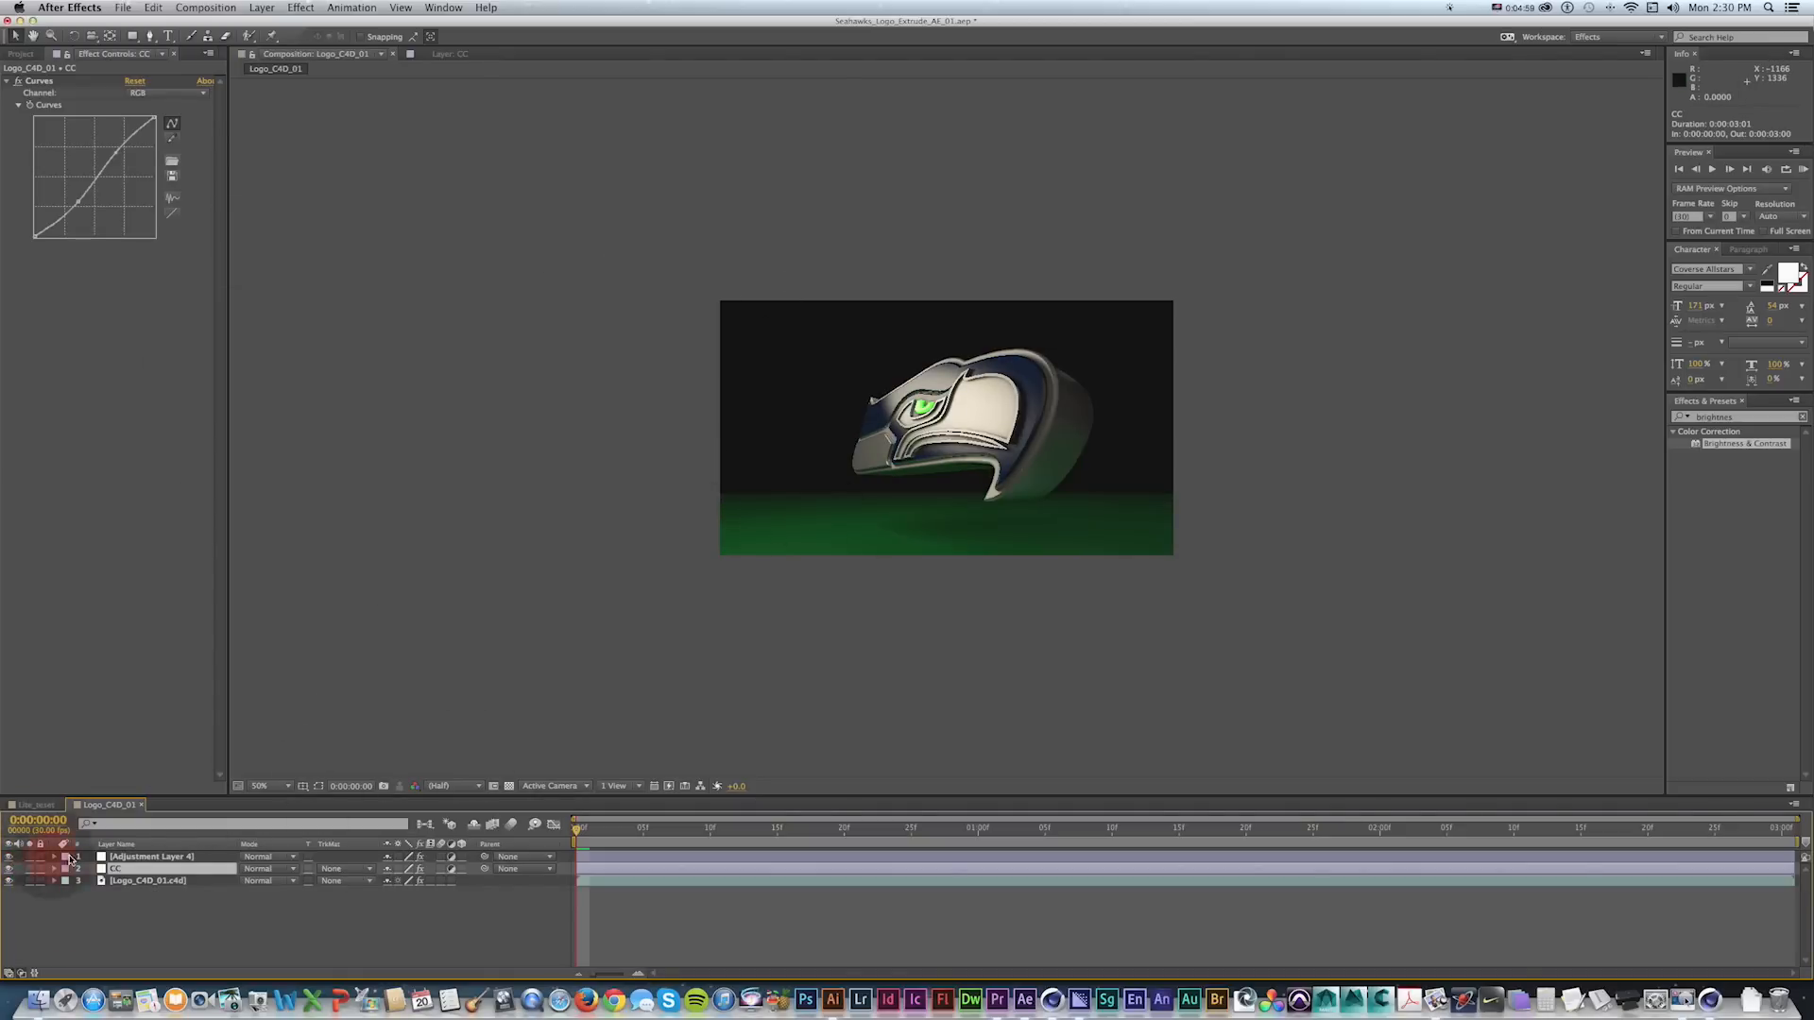
Rename the Brightness & Contrast adjustment layer vignette and lower its Brightness to about -75.
click(121, 858)
key(Return)
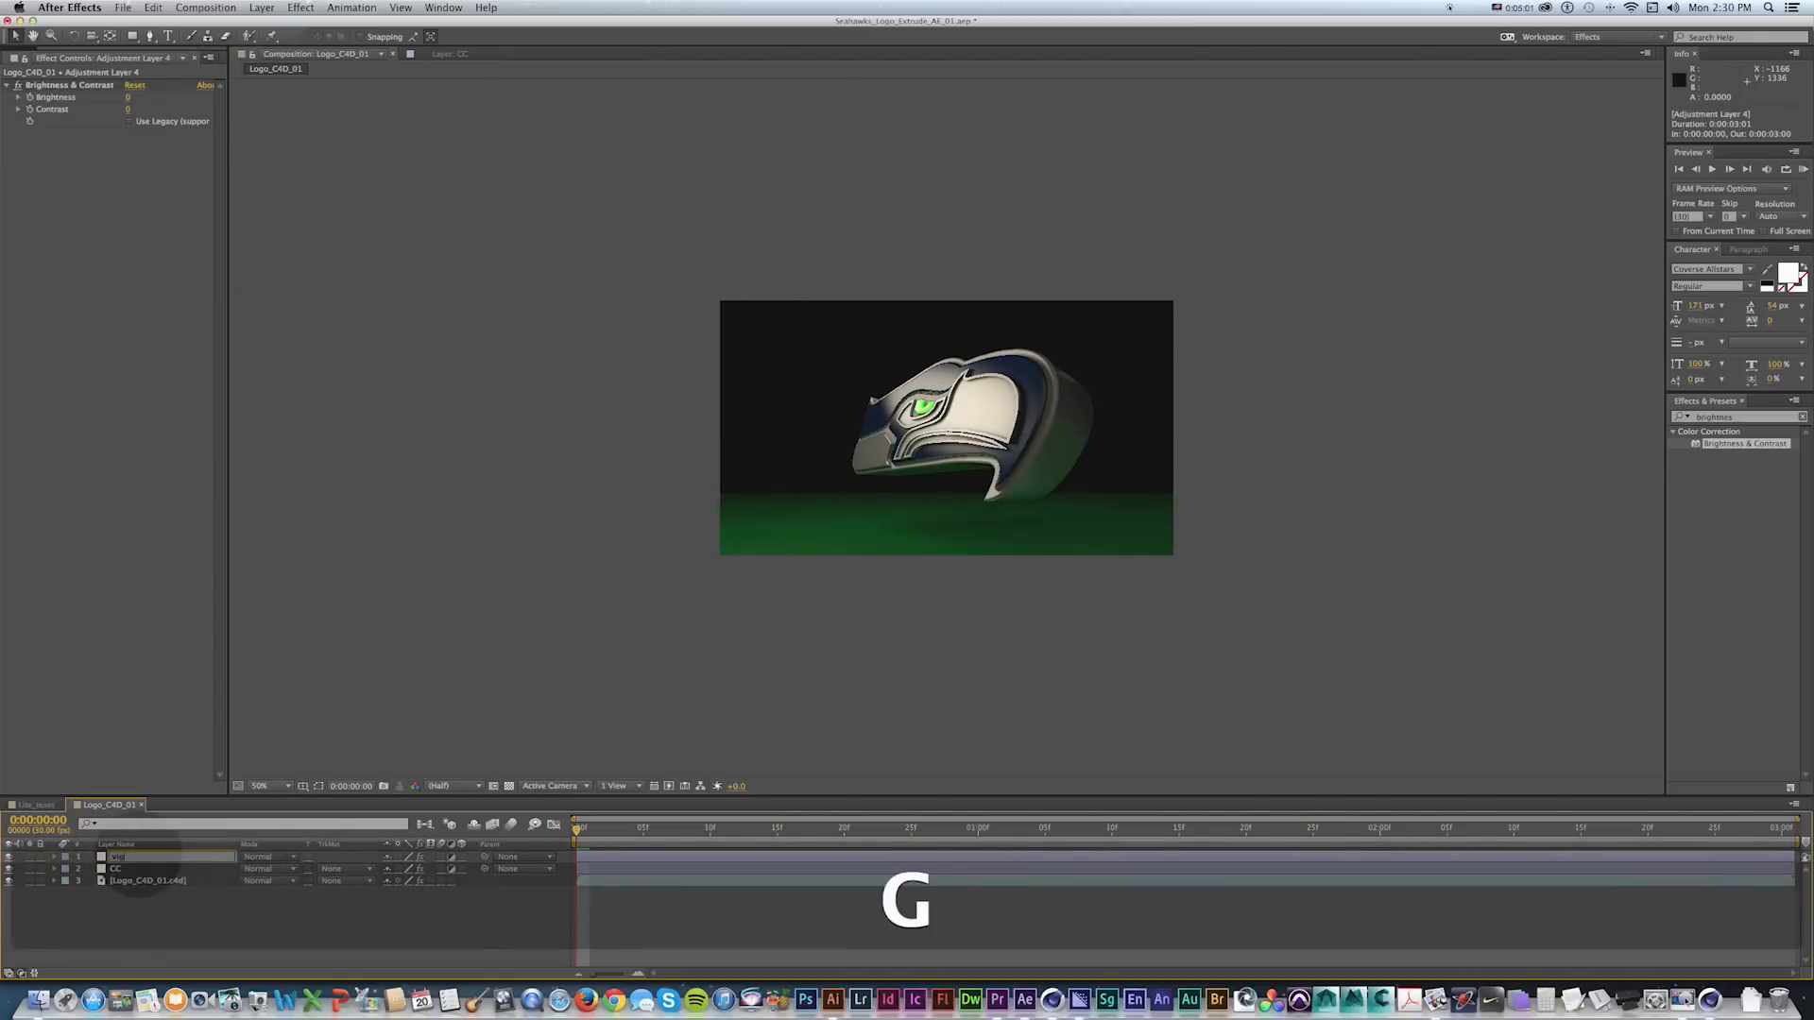
text(vignette)
key(Return)
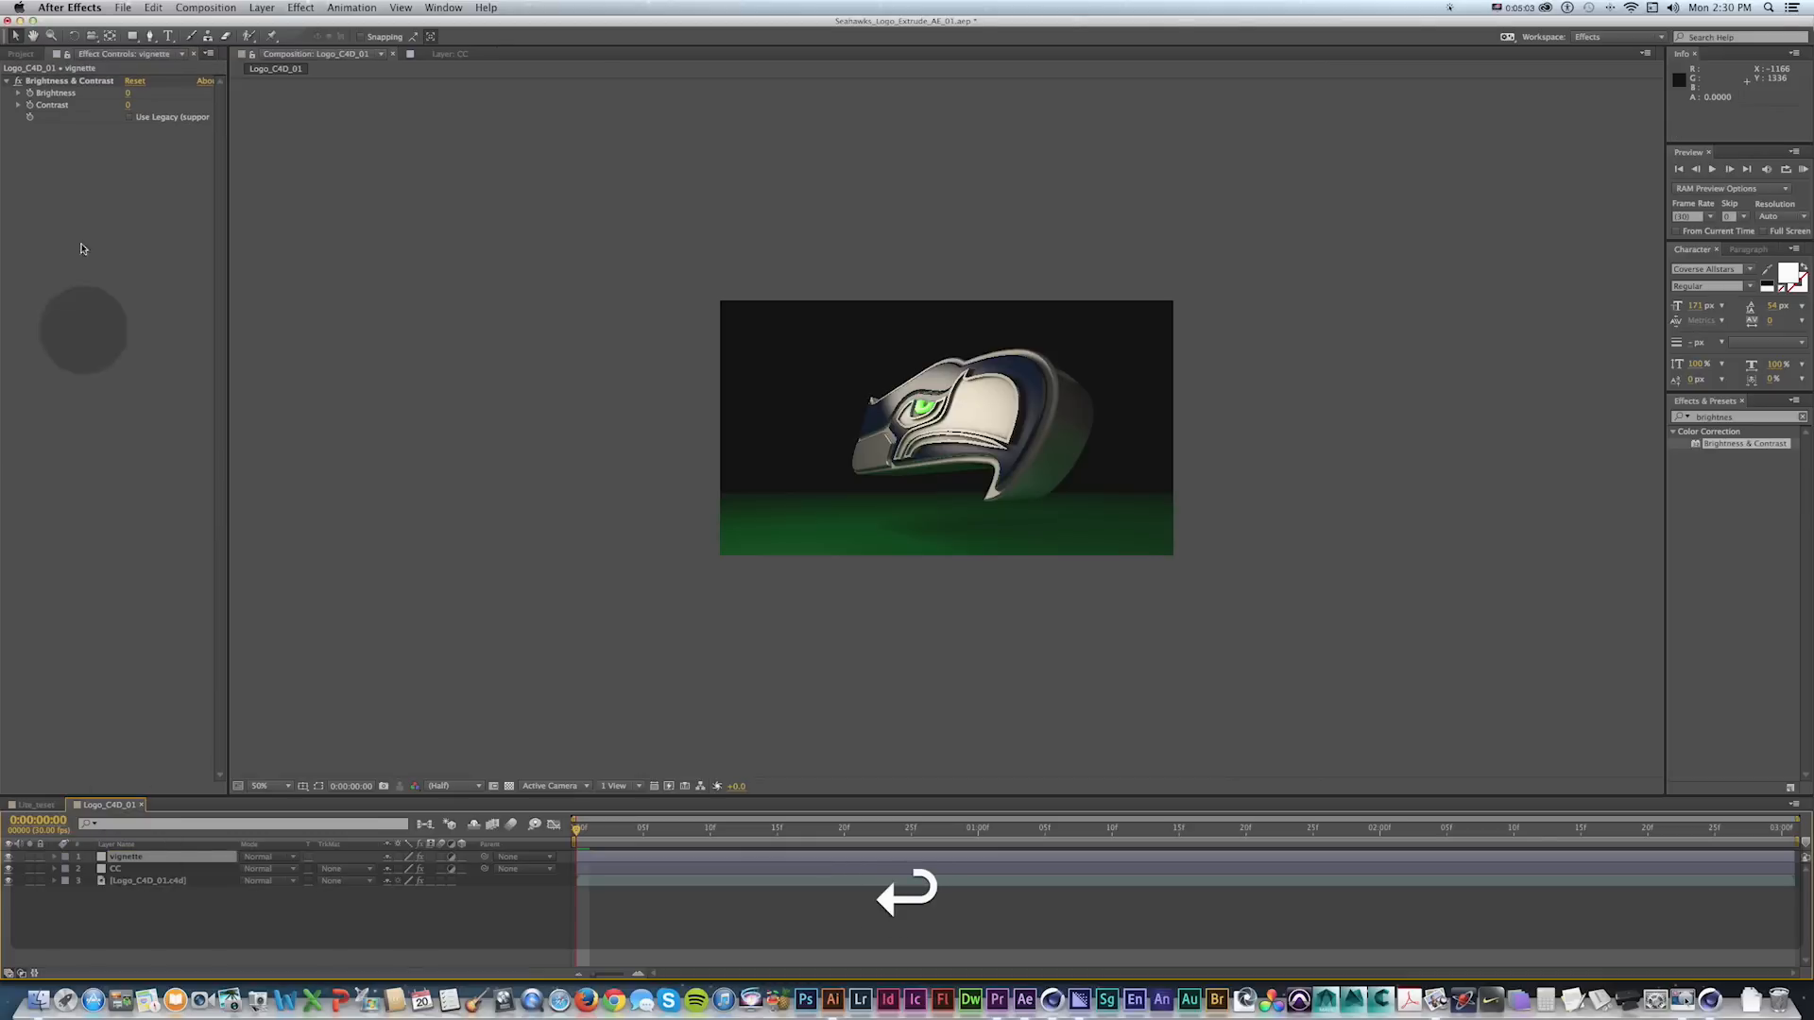
drag(132, 95, 389, 165)
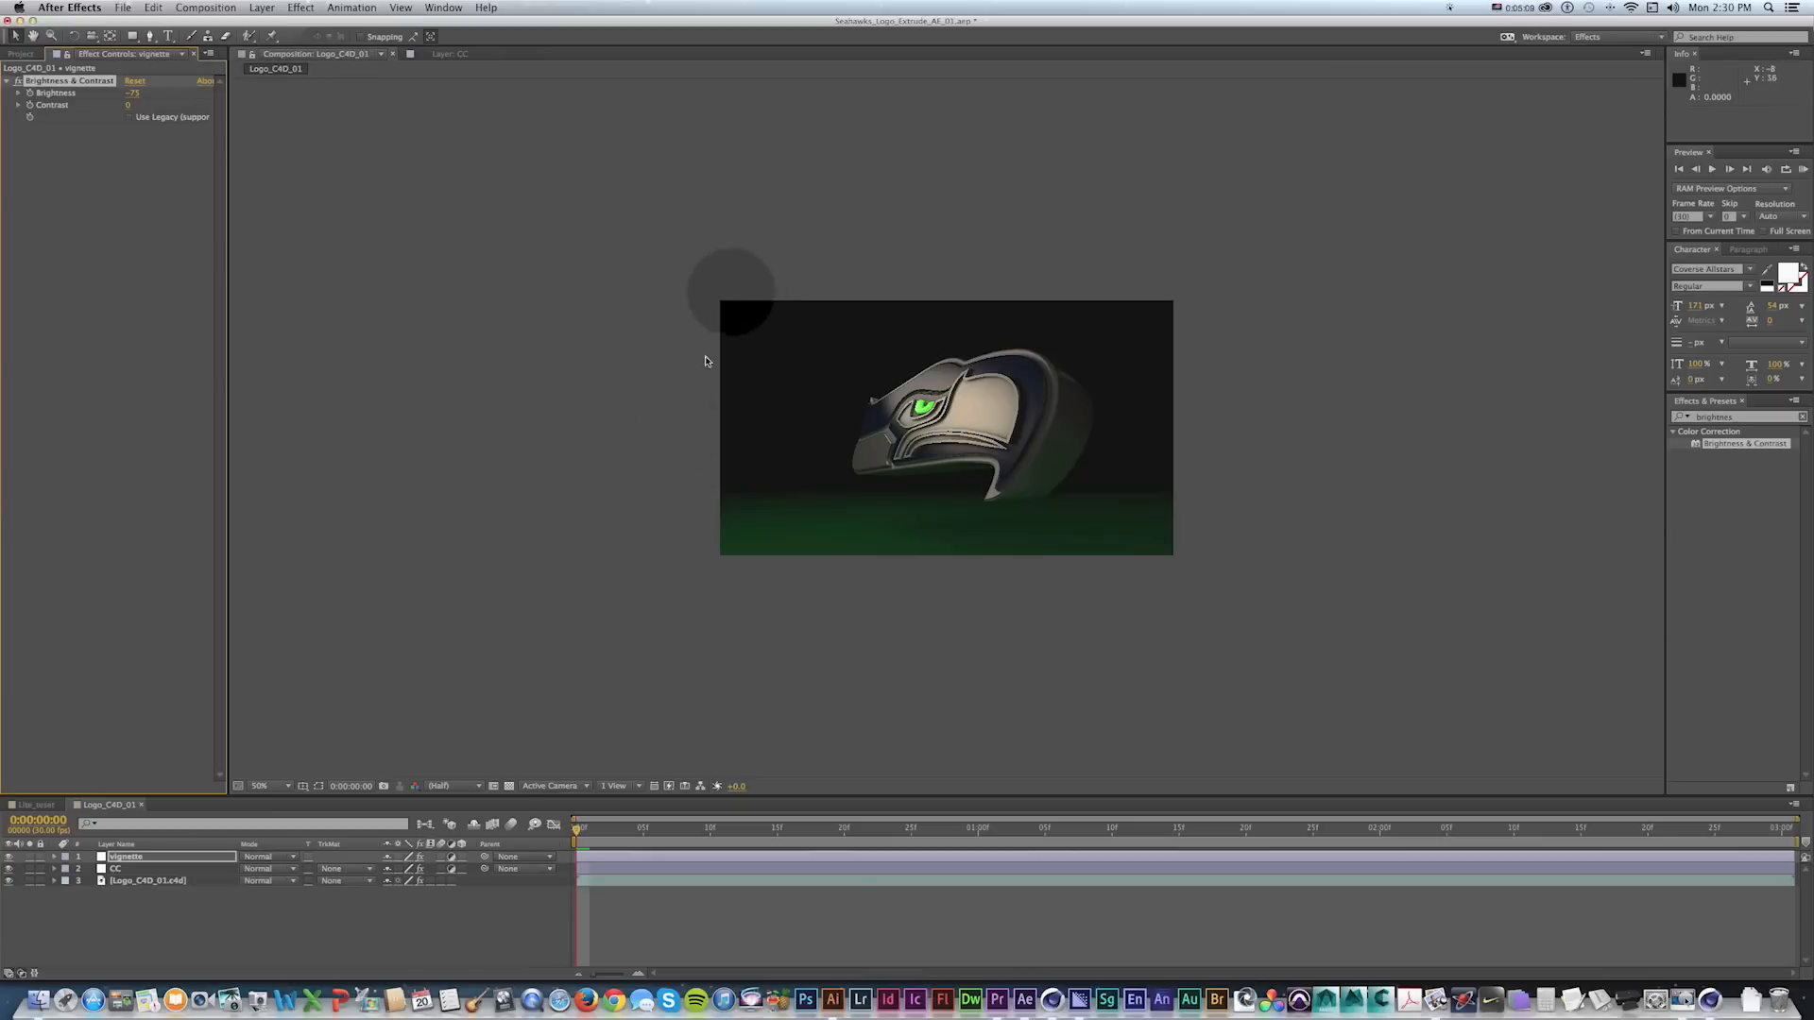
Add an elliptical mask filling the whole frame to the vignette layer.
click(259, 7)
click(256, 6)
click(257, 5)
click(178, 38)
drag(139, 40, 191, 66)
double_click(137, 39)
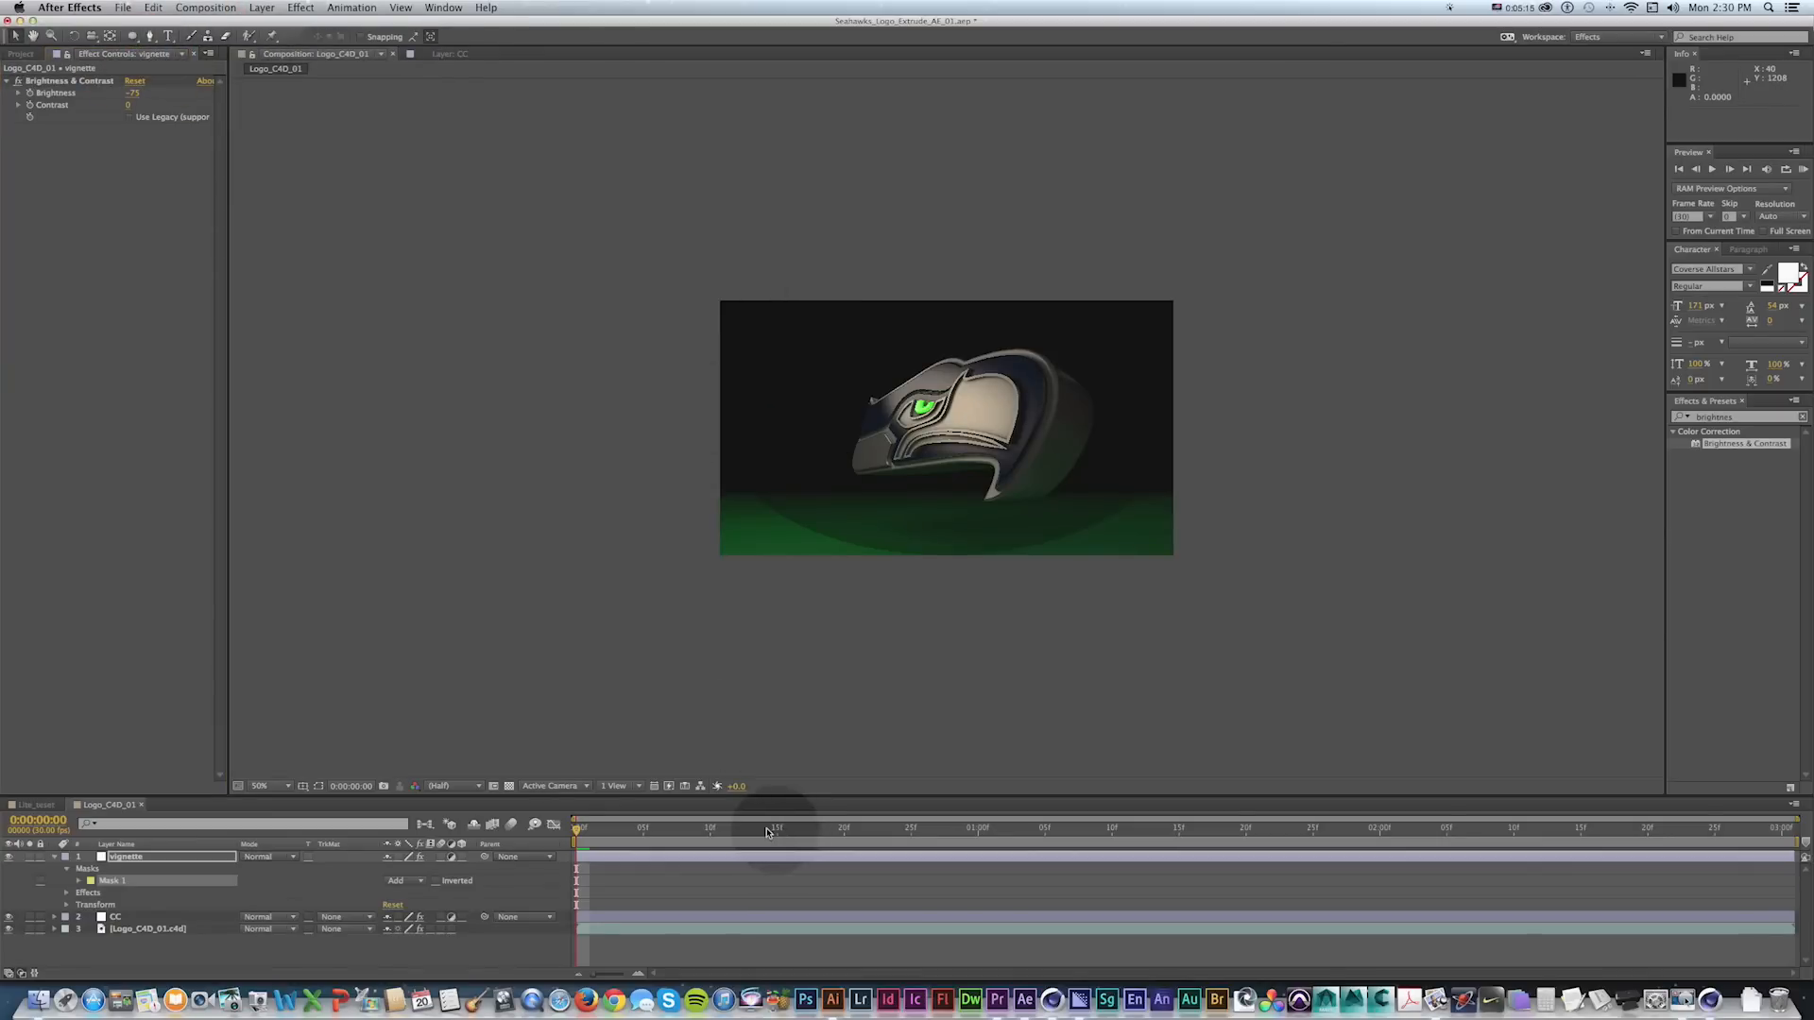
Invert the vignette layer's mask with a feather of about 166 pixels, and save the project.
key(m)
key(m)
key(m)
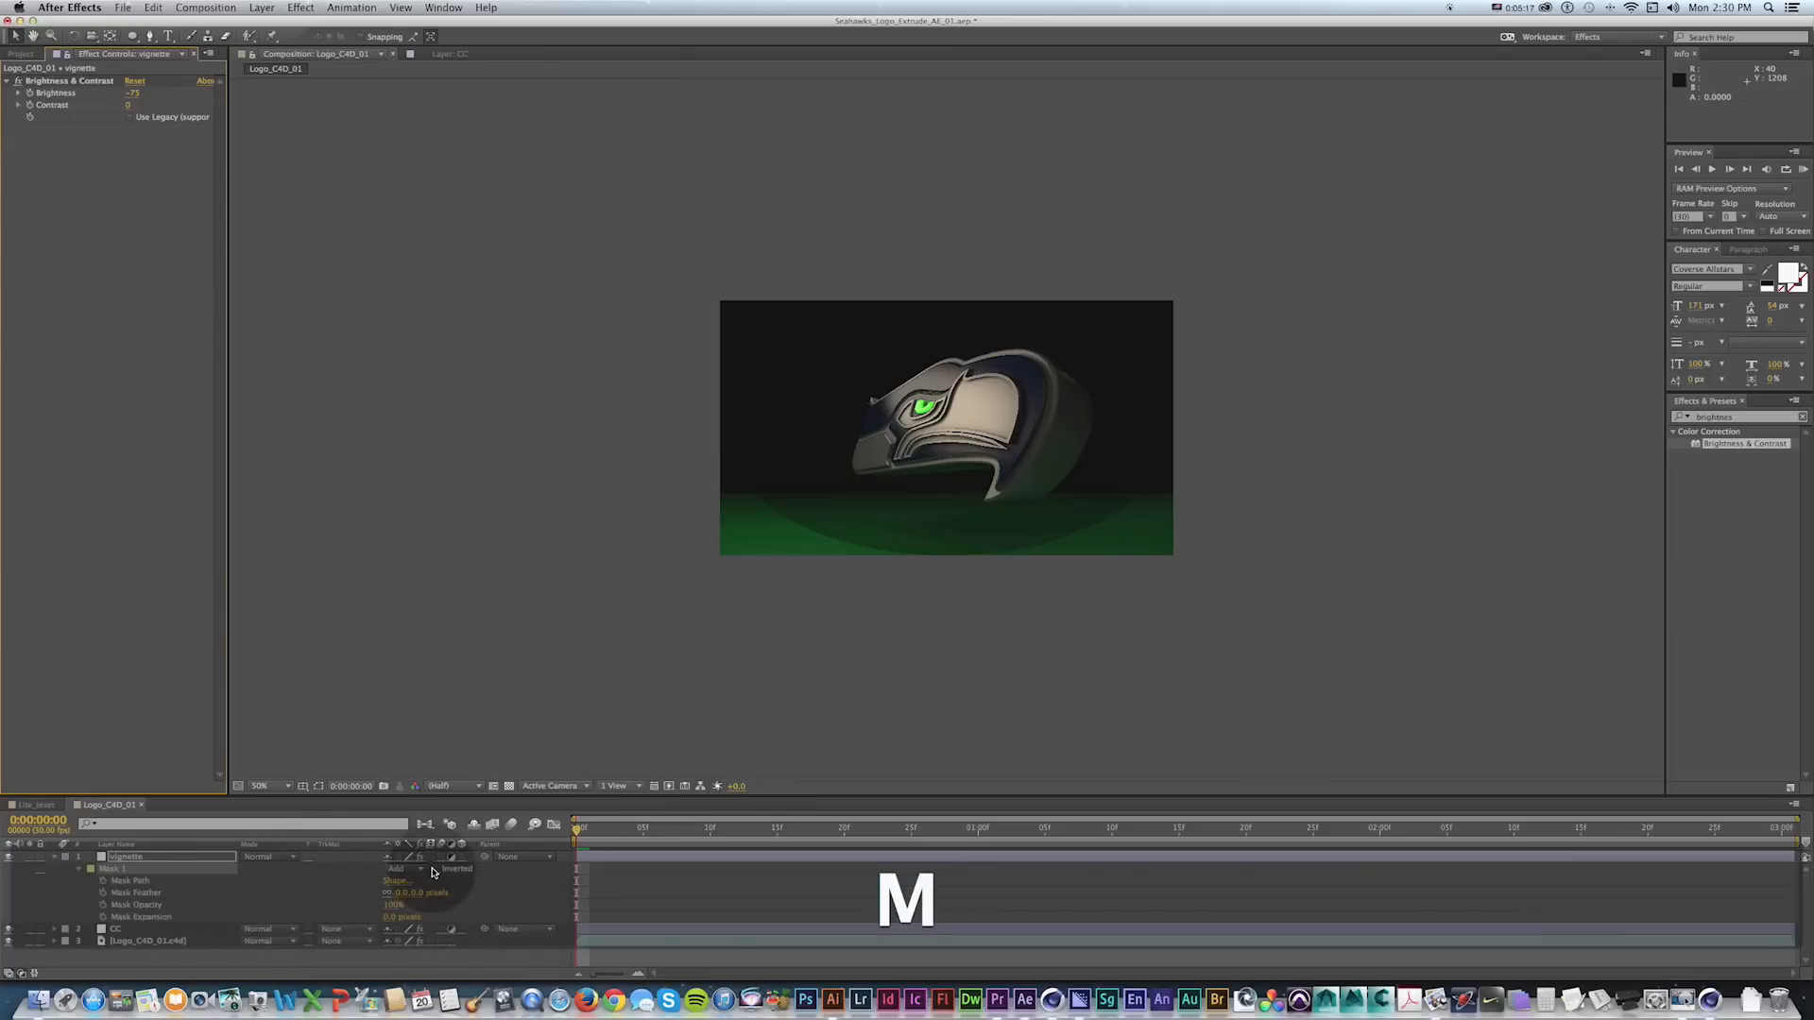
drag(435, 888, 511, 882)
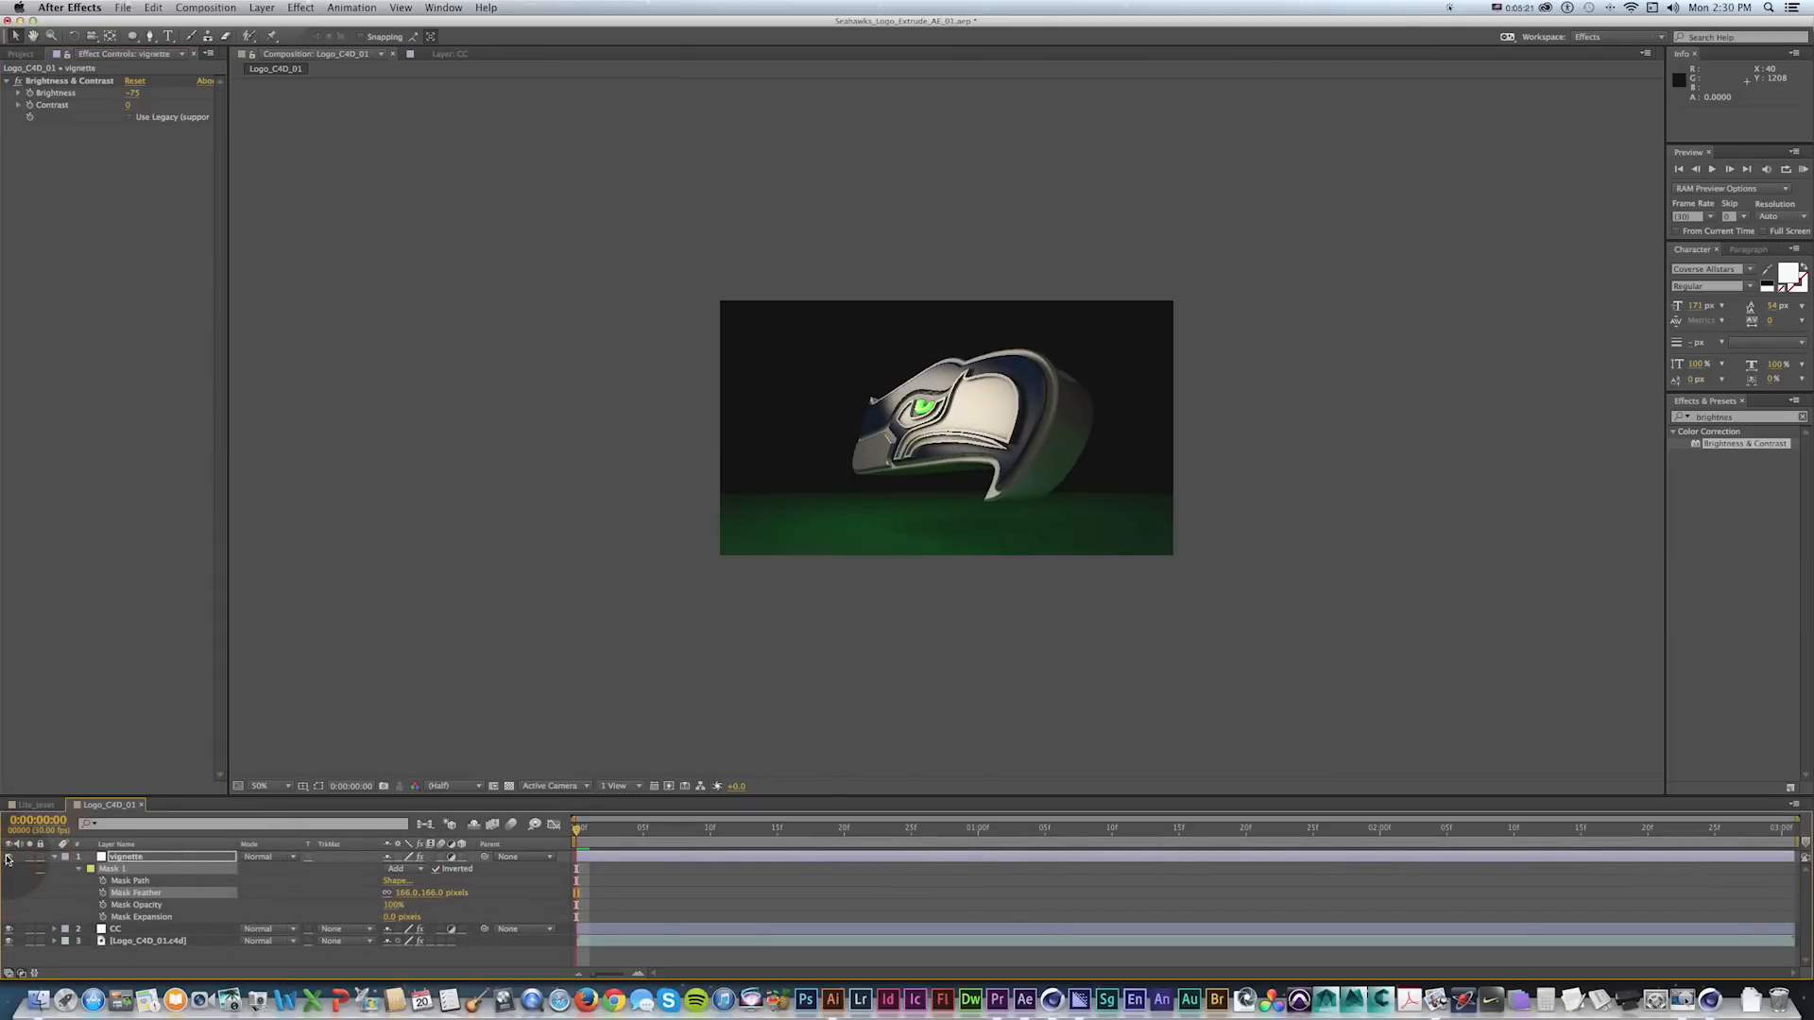
key(super+s)
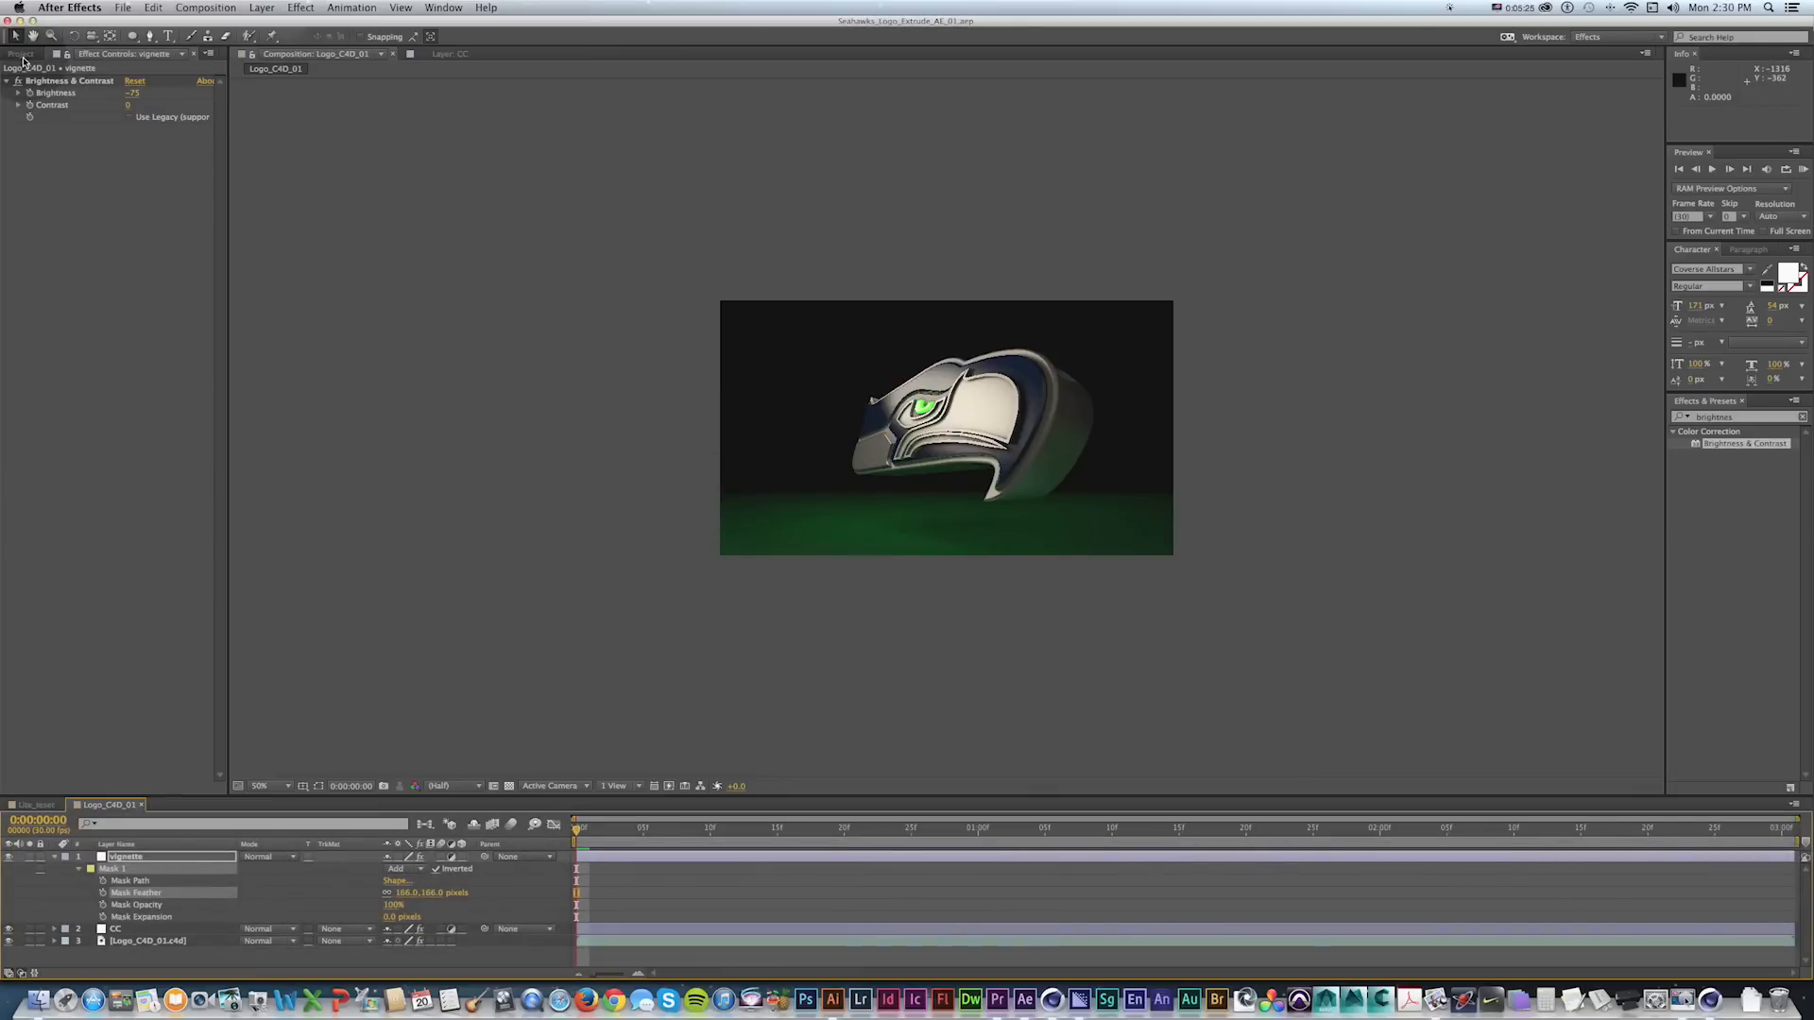
Clear the effects search and expand the Video Copilot effects category.
click(1690, 416)
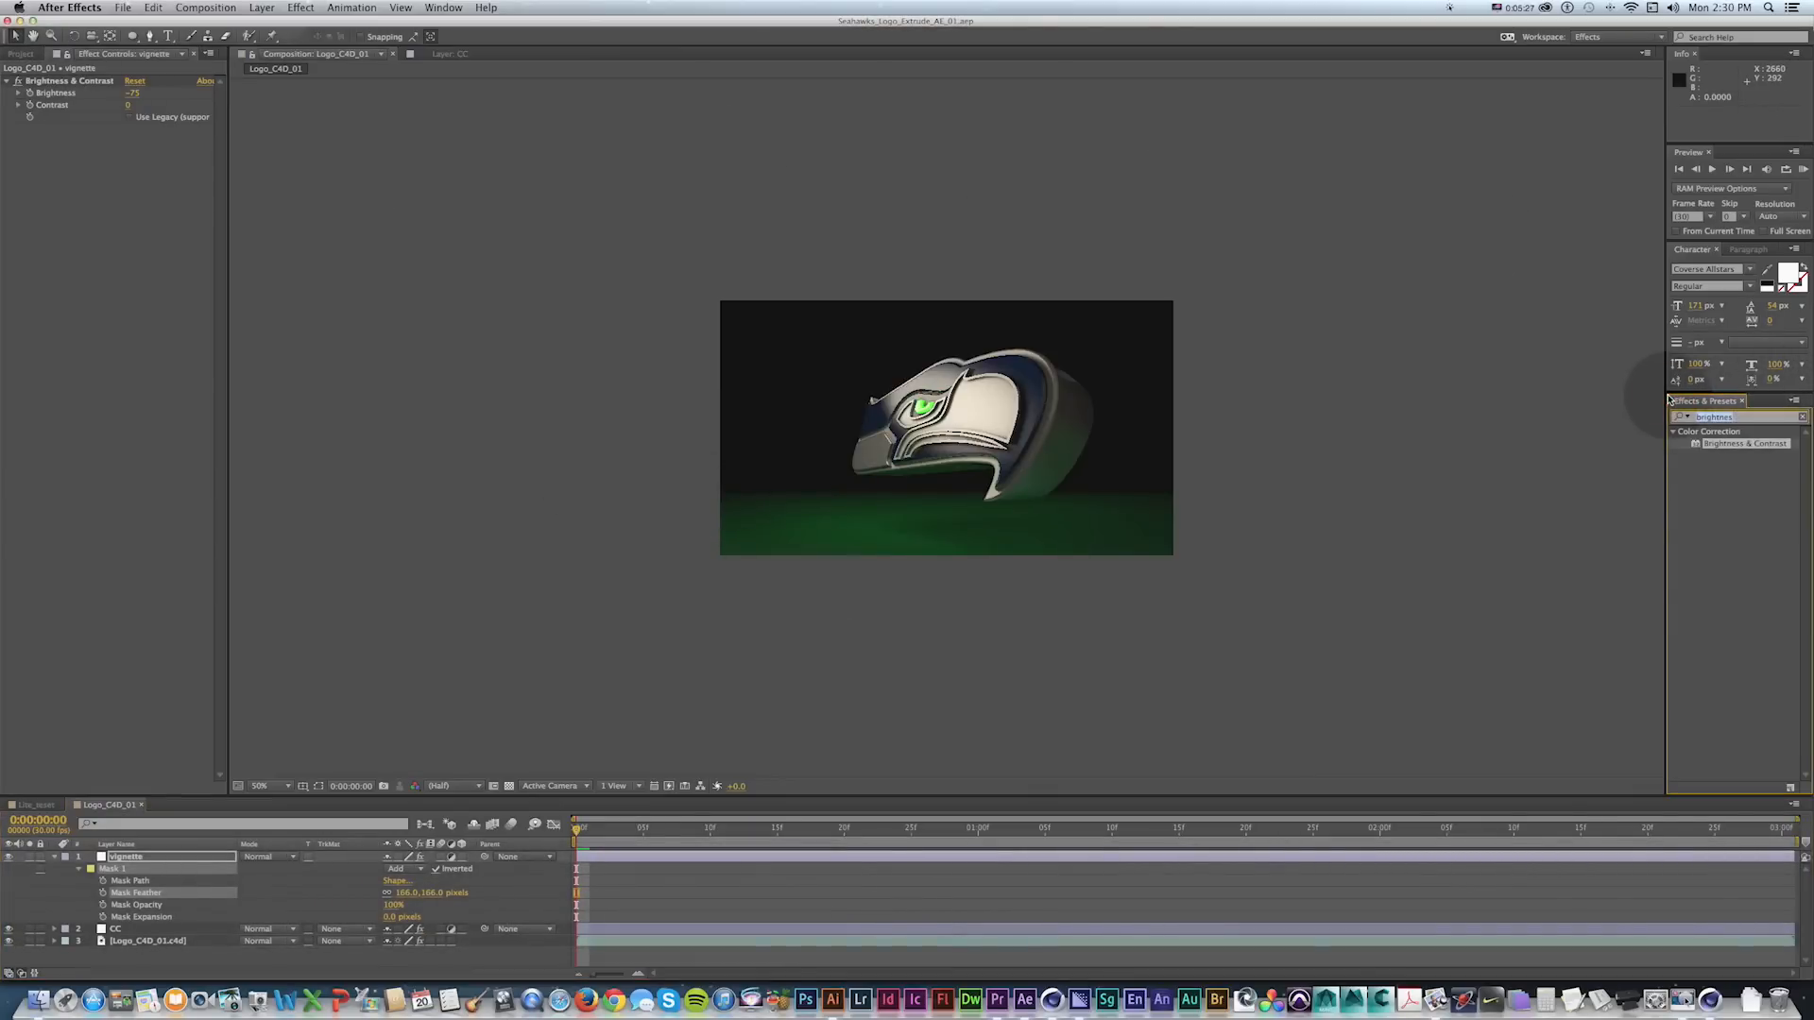
key(BackSpace)
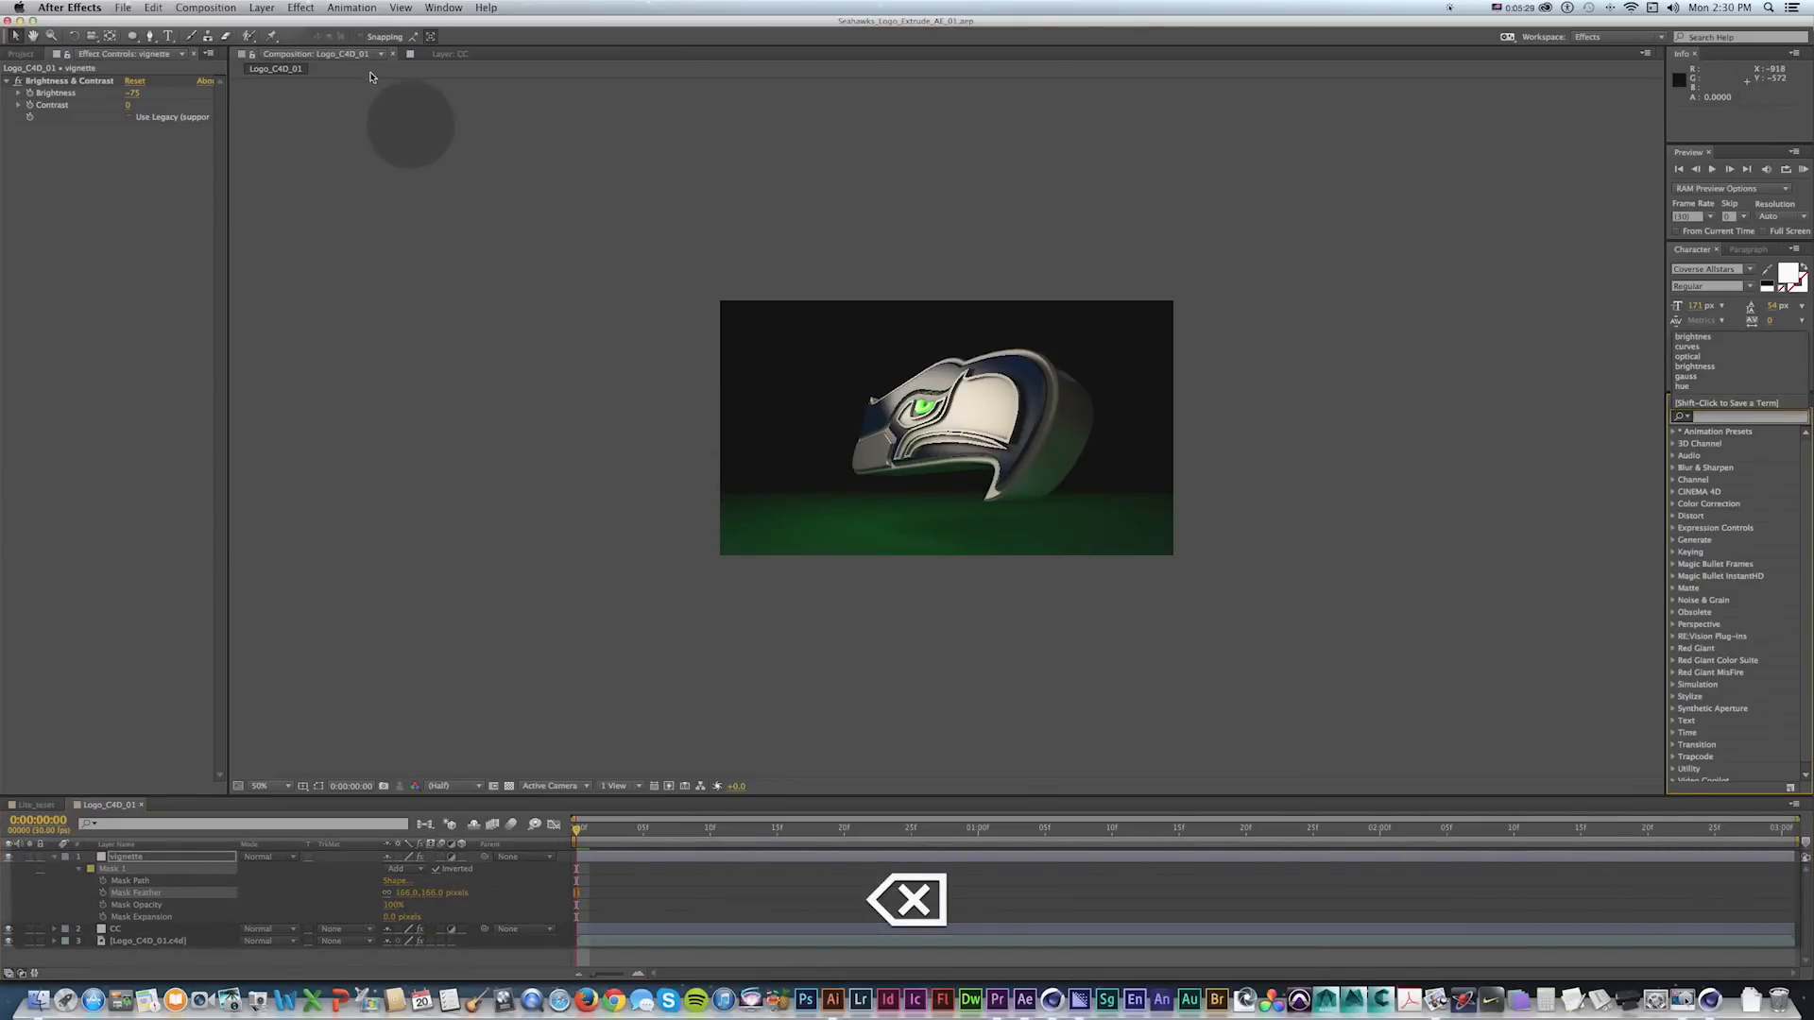
click(261, 8)
click(1392, 292)
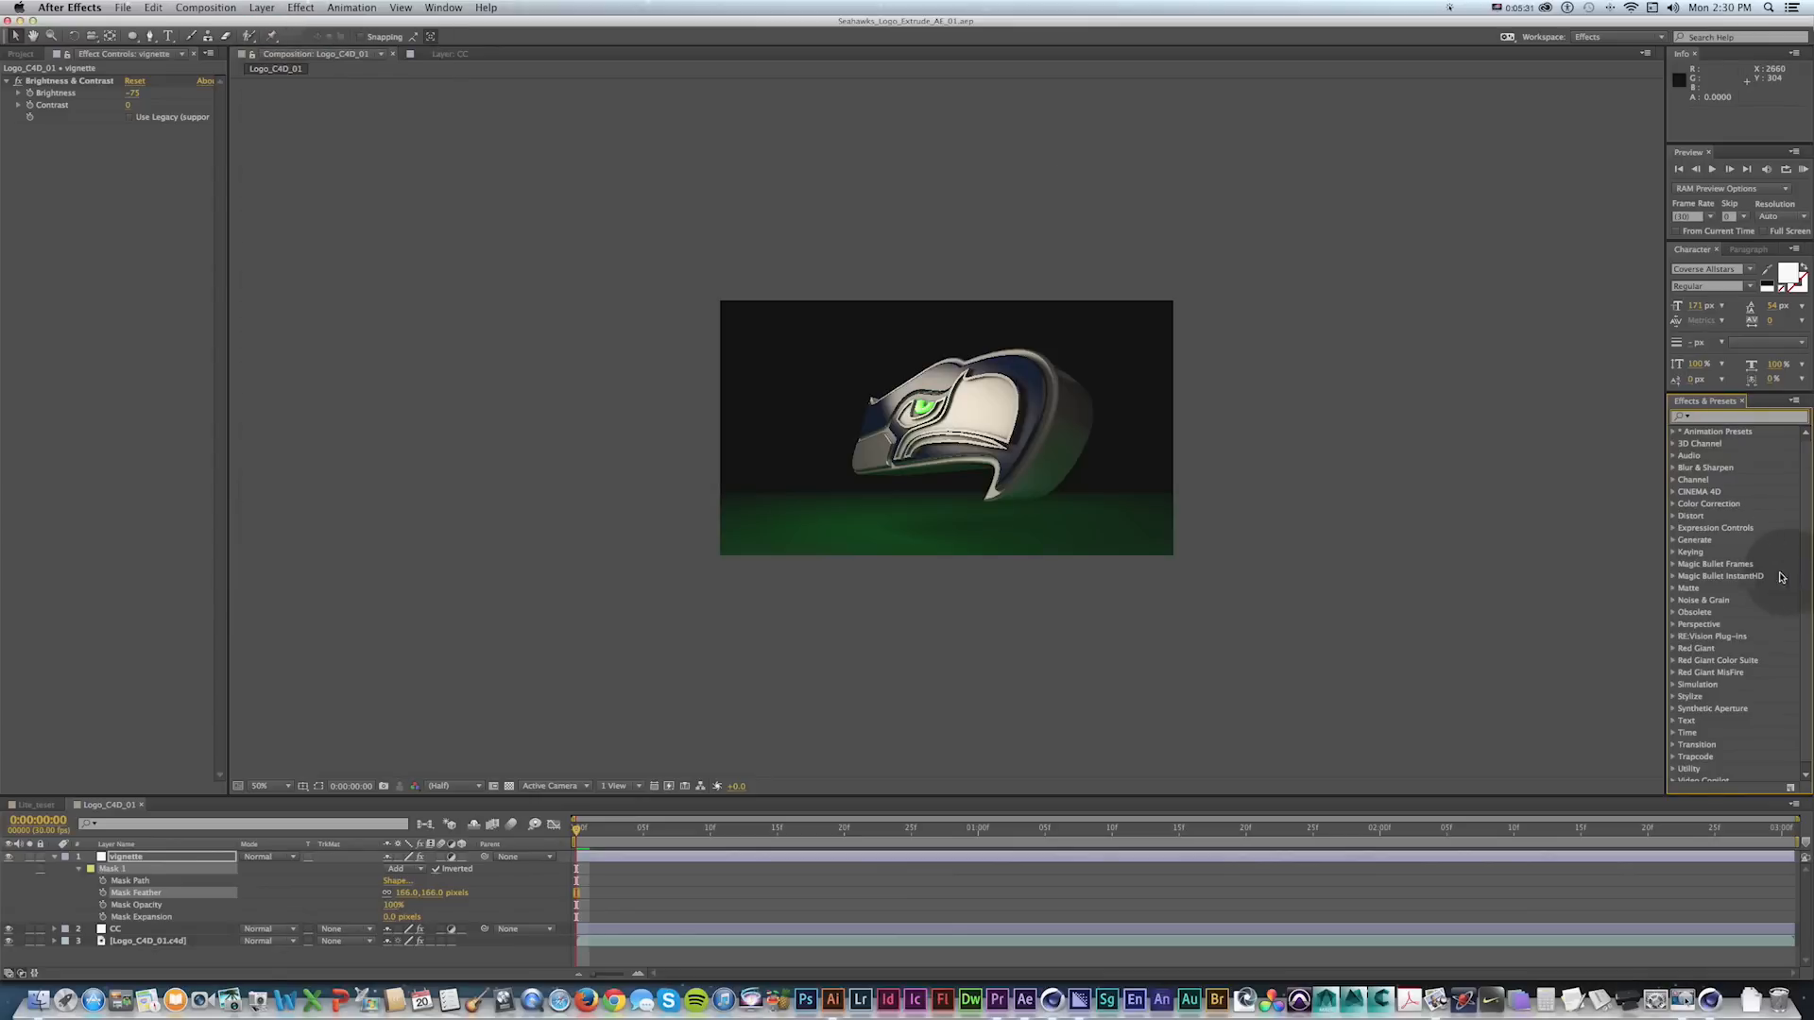
scroll(1736, 777, down, 1)
click(1677, 777)
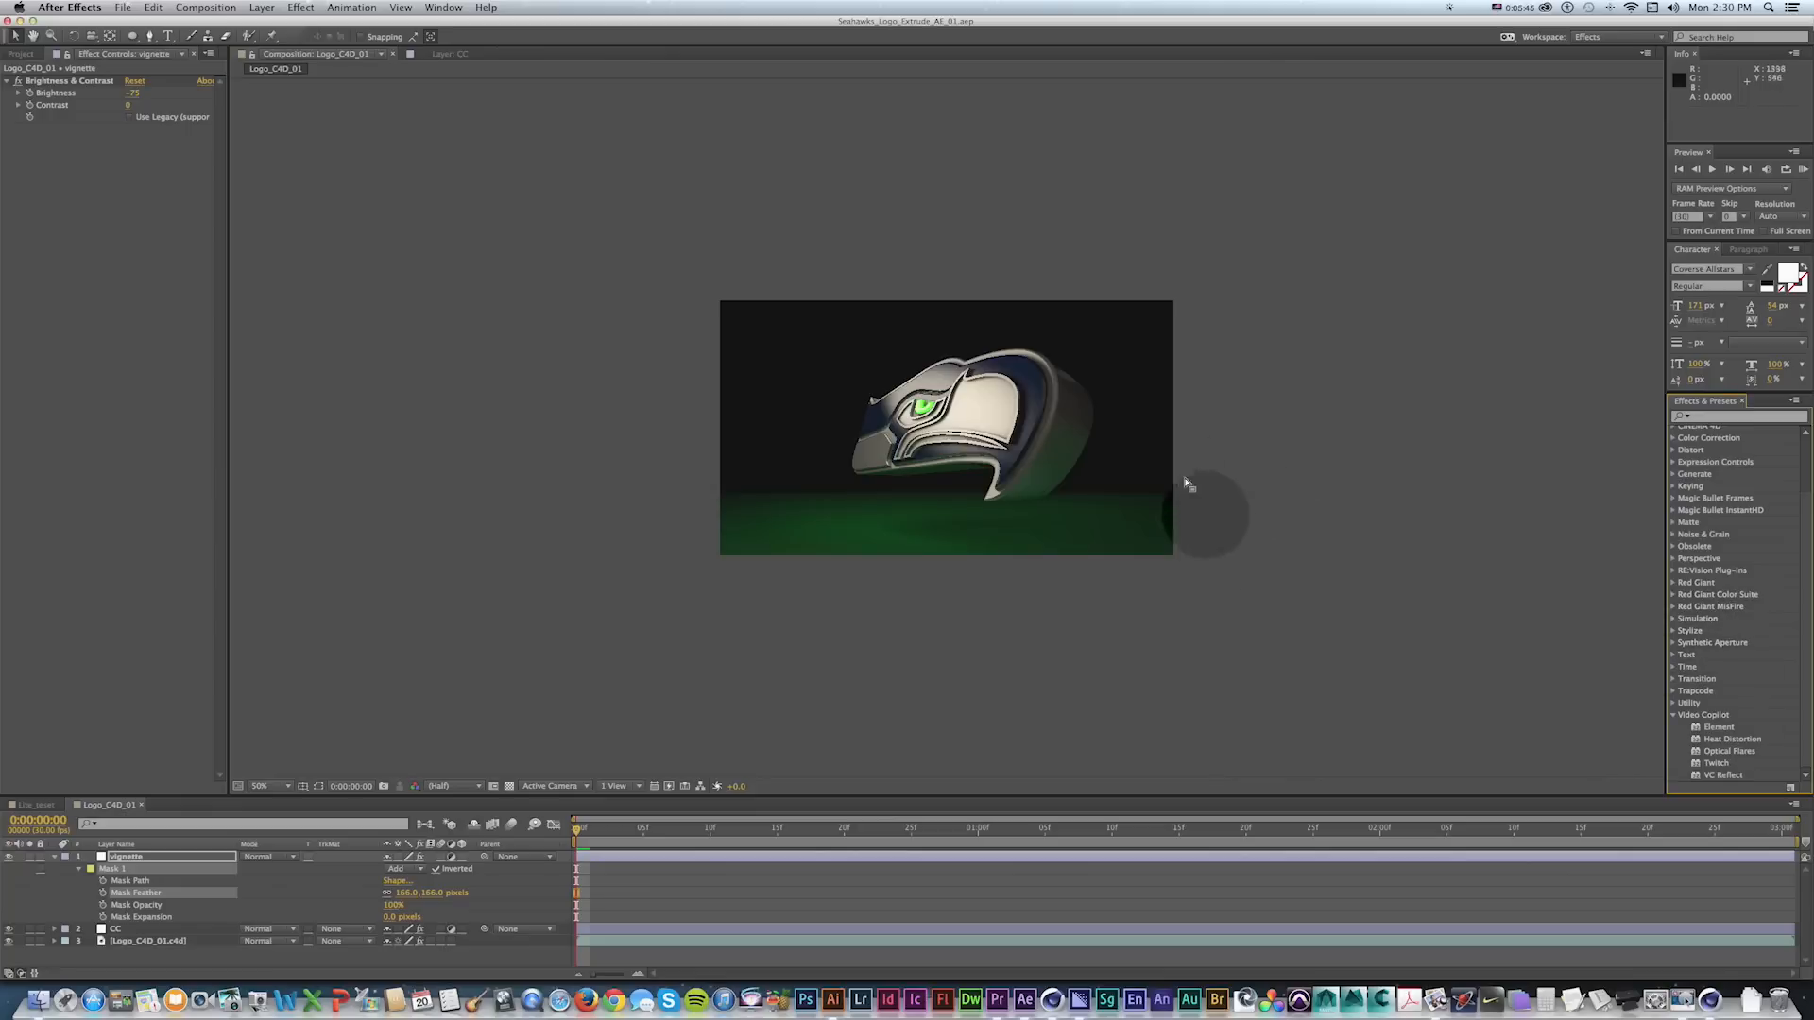
Create a composition-sized solid layer named FLARES with a bright magenta color.
click(264, 7)
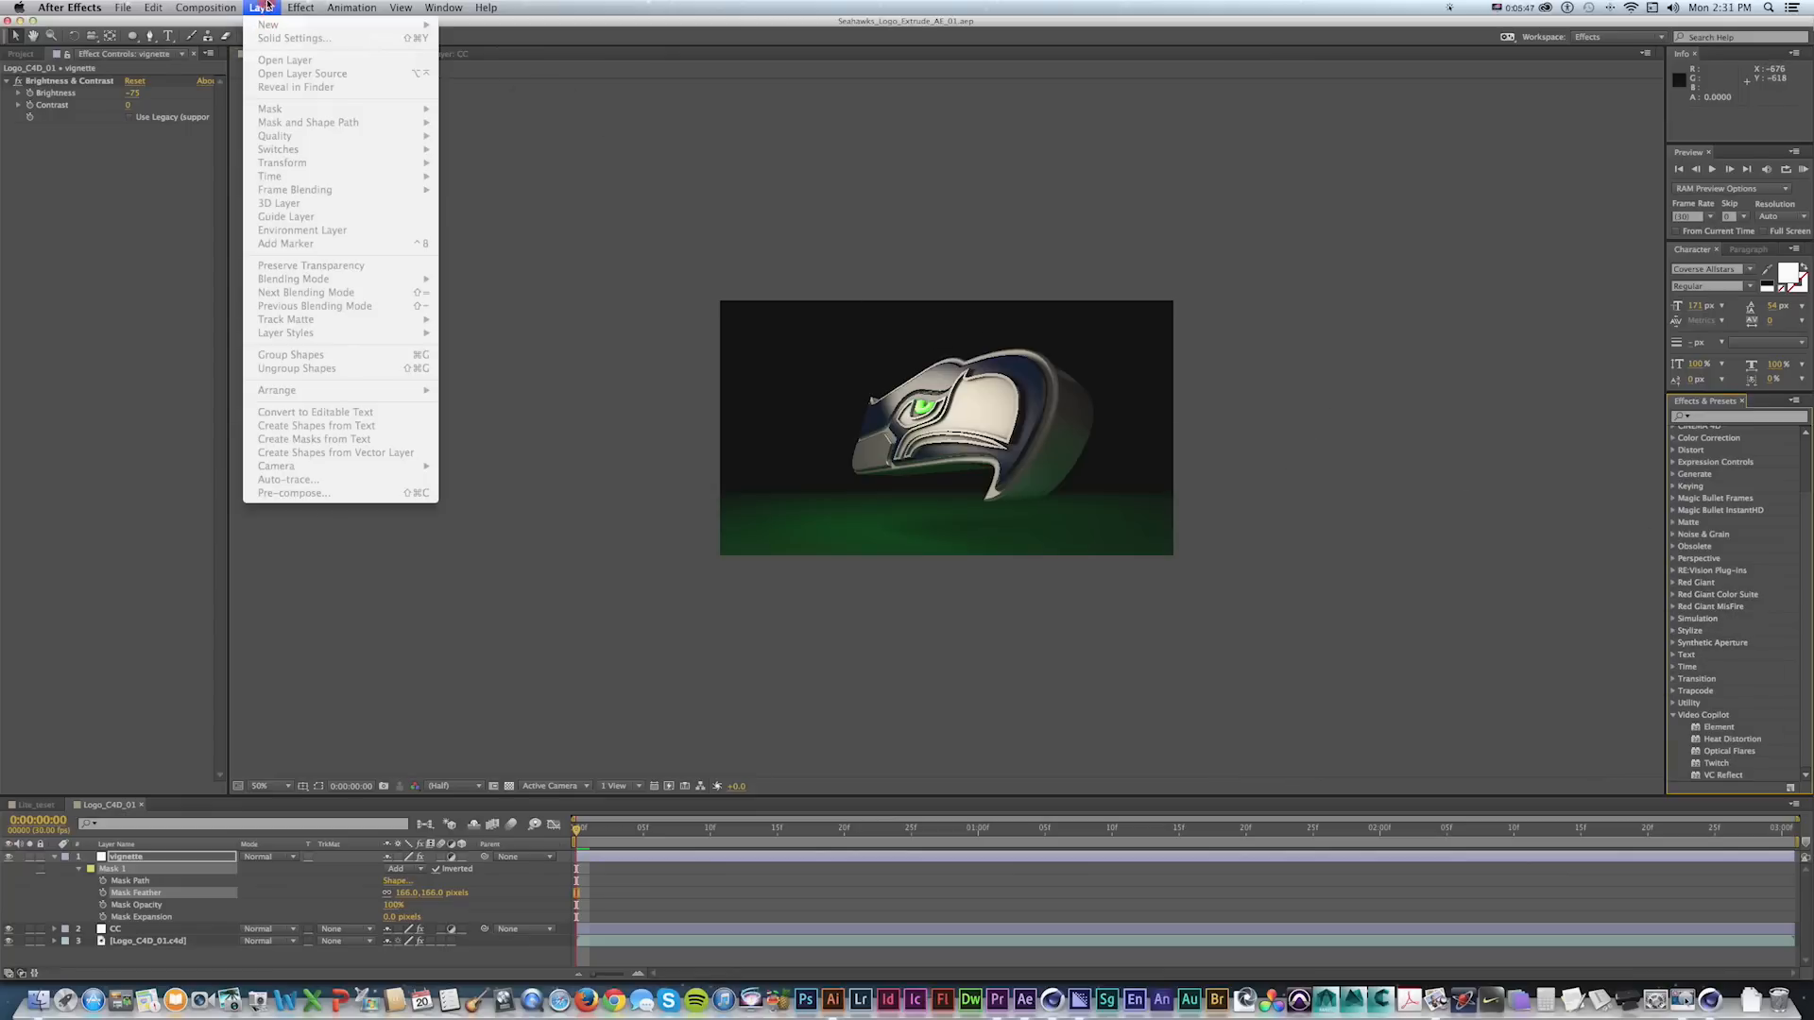
click(267, 5)
click(307, 75)
click(255, 9)
mouse_move(331, 25)
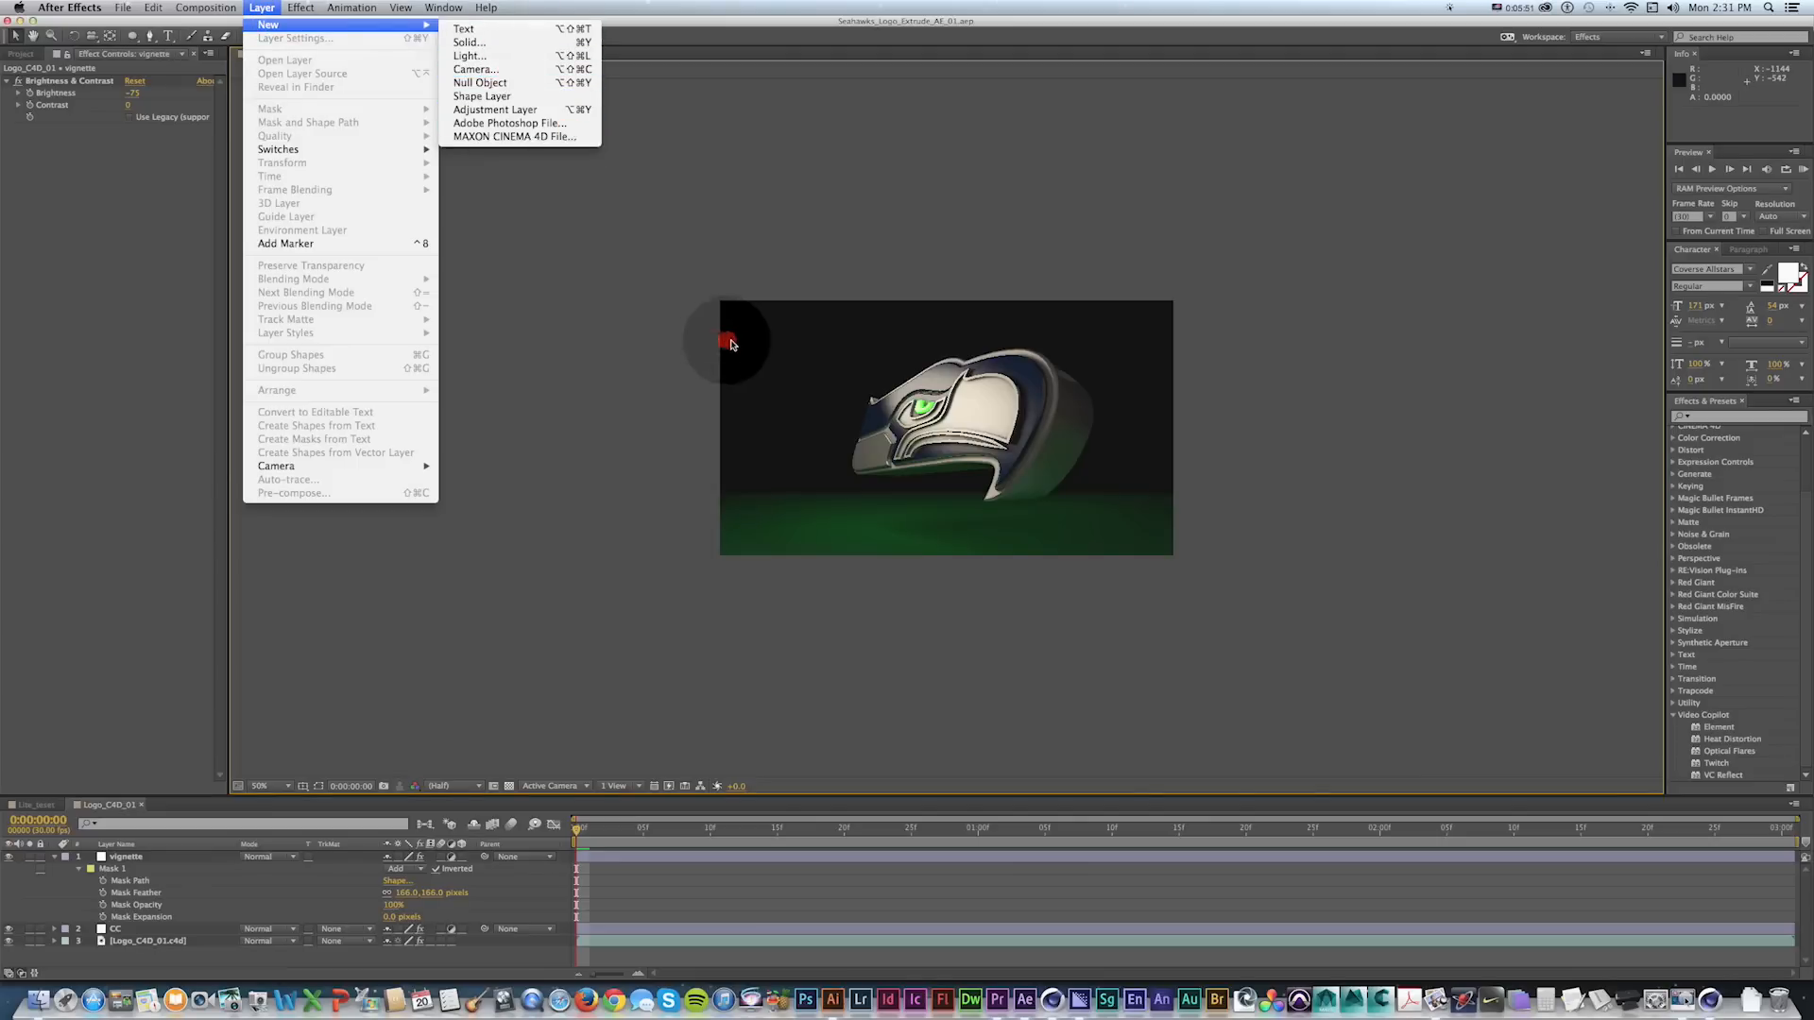
key(super+y)
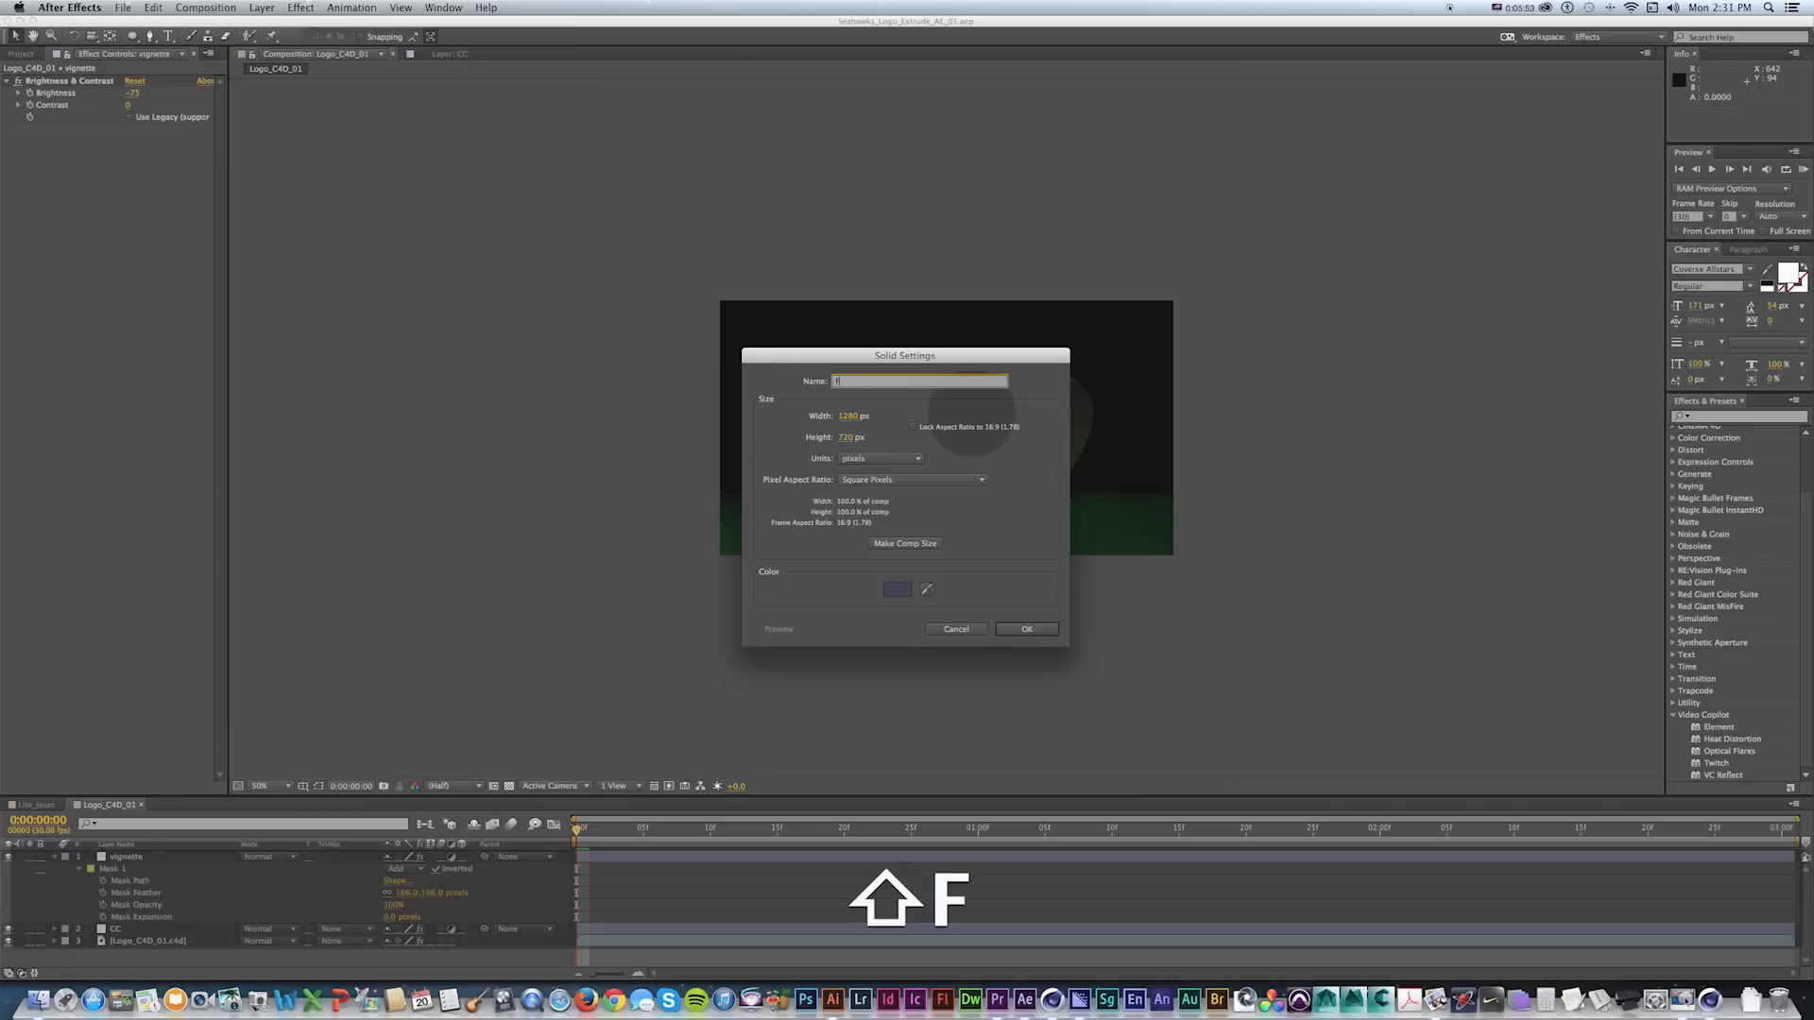
text(FLARES)
click(896, 589)
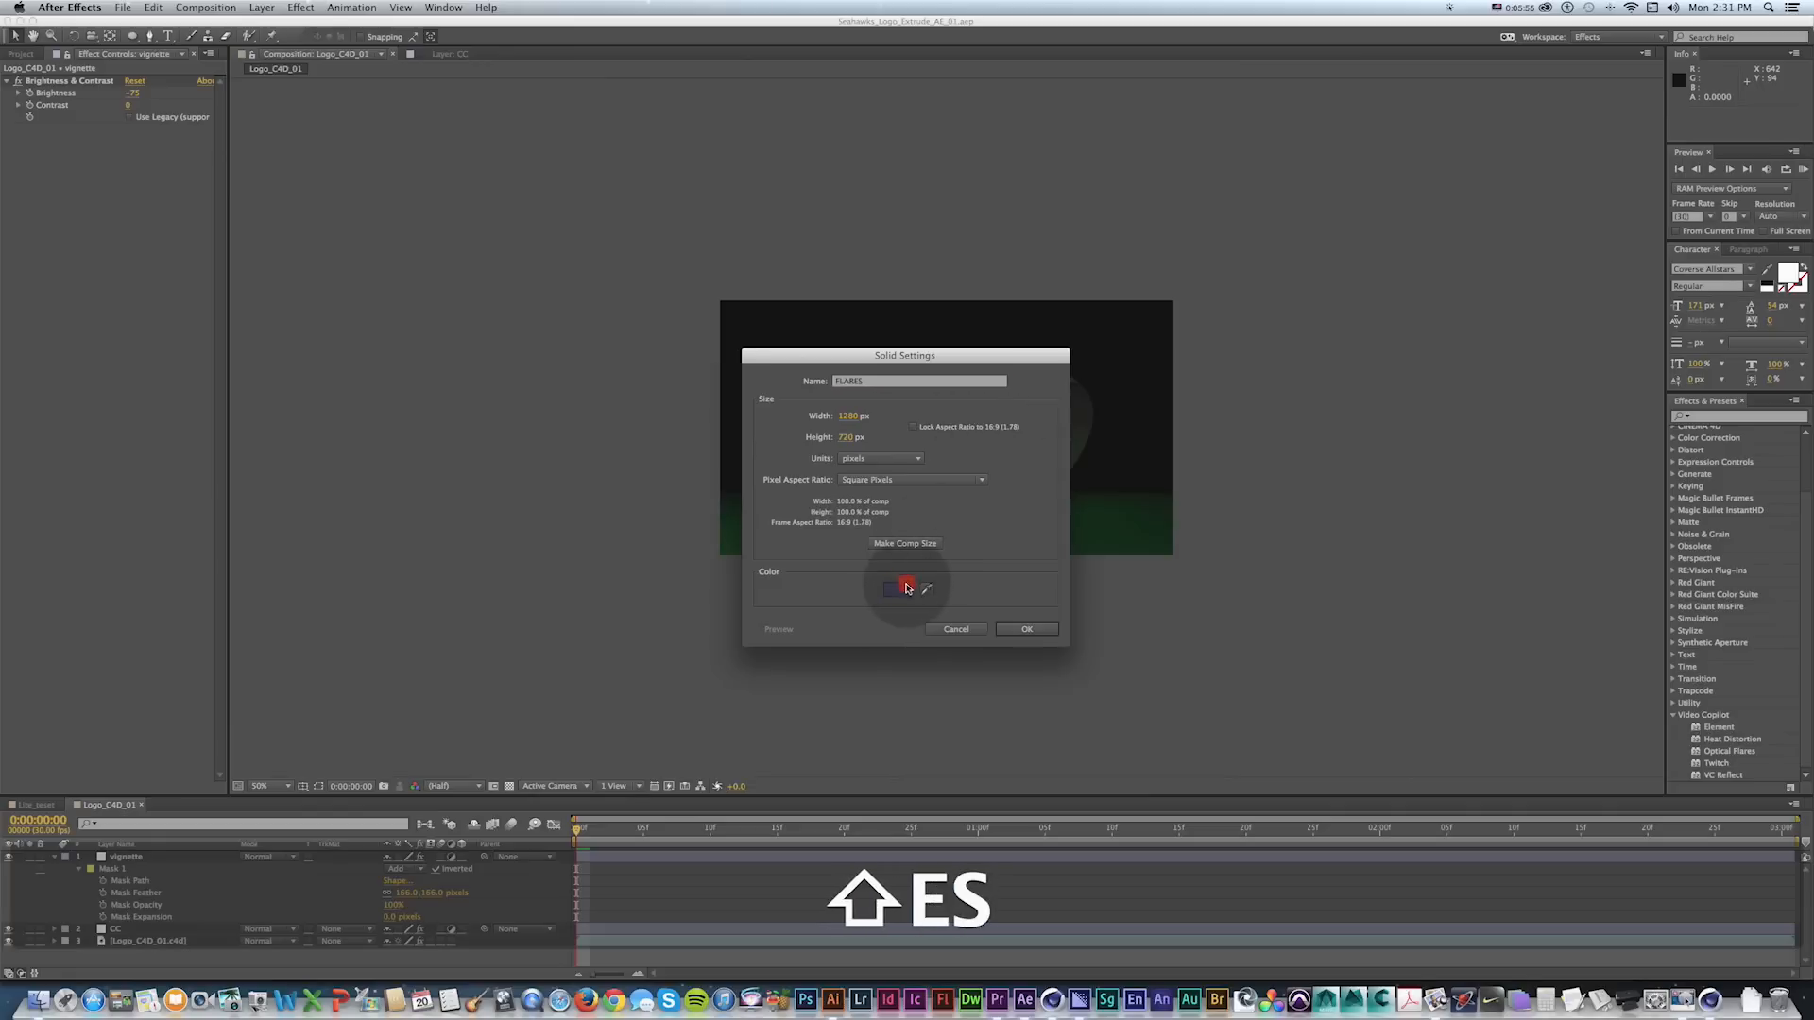
drag(1045, 451, 1035, 432)
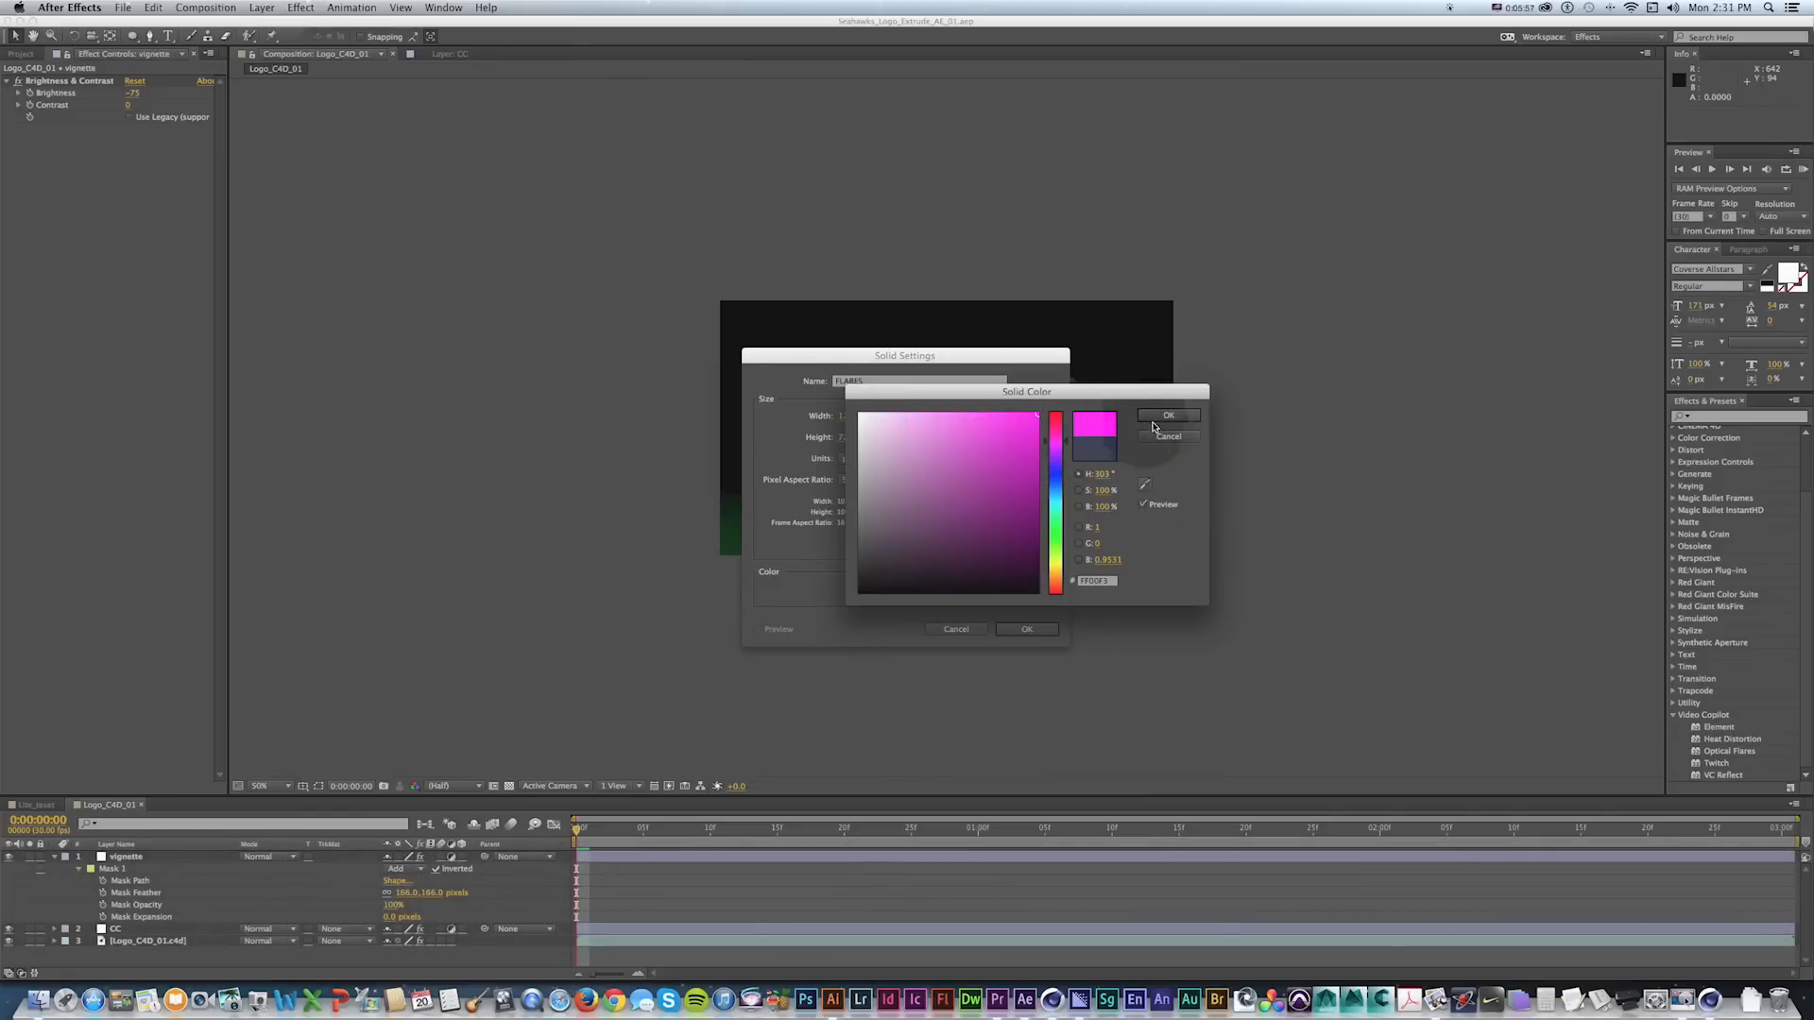
click(1162, 417)
click(1027, 629)
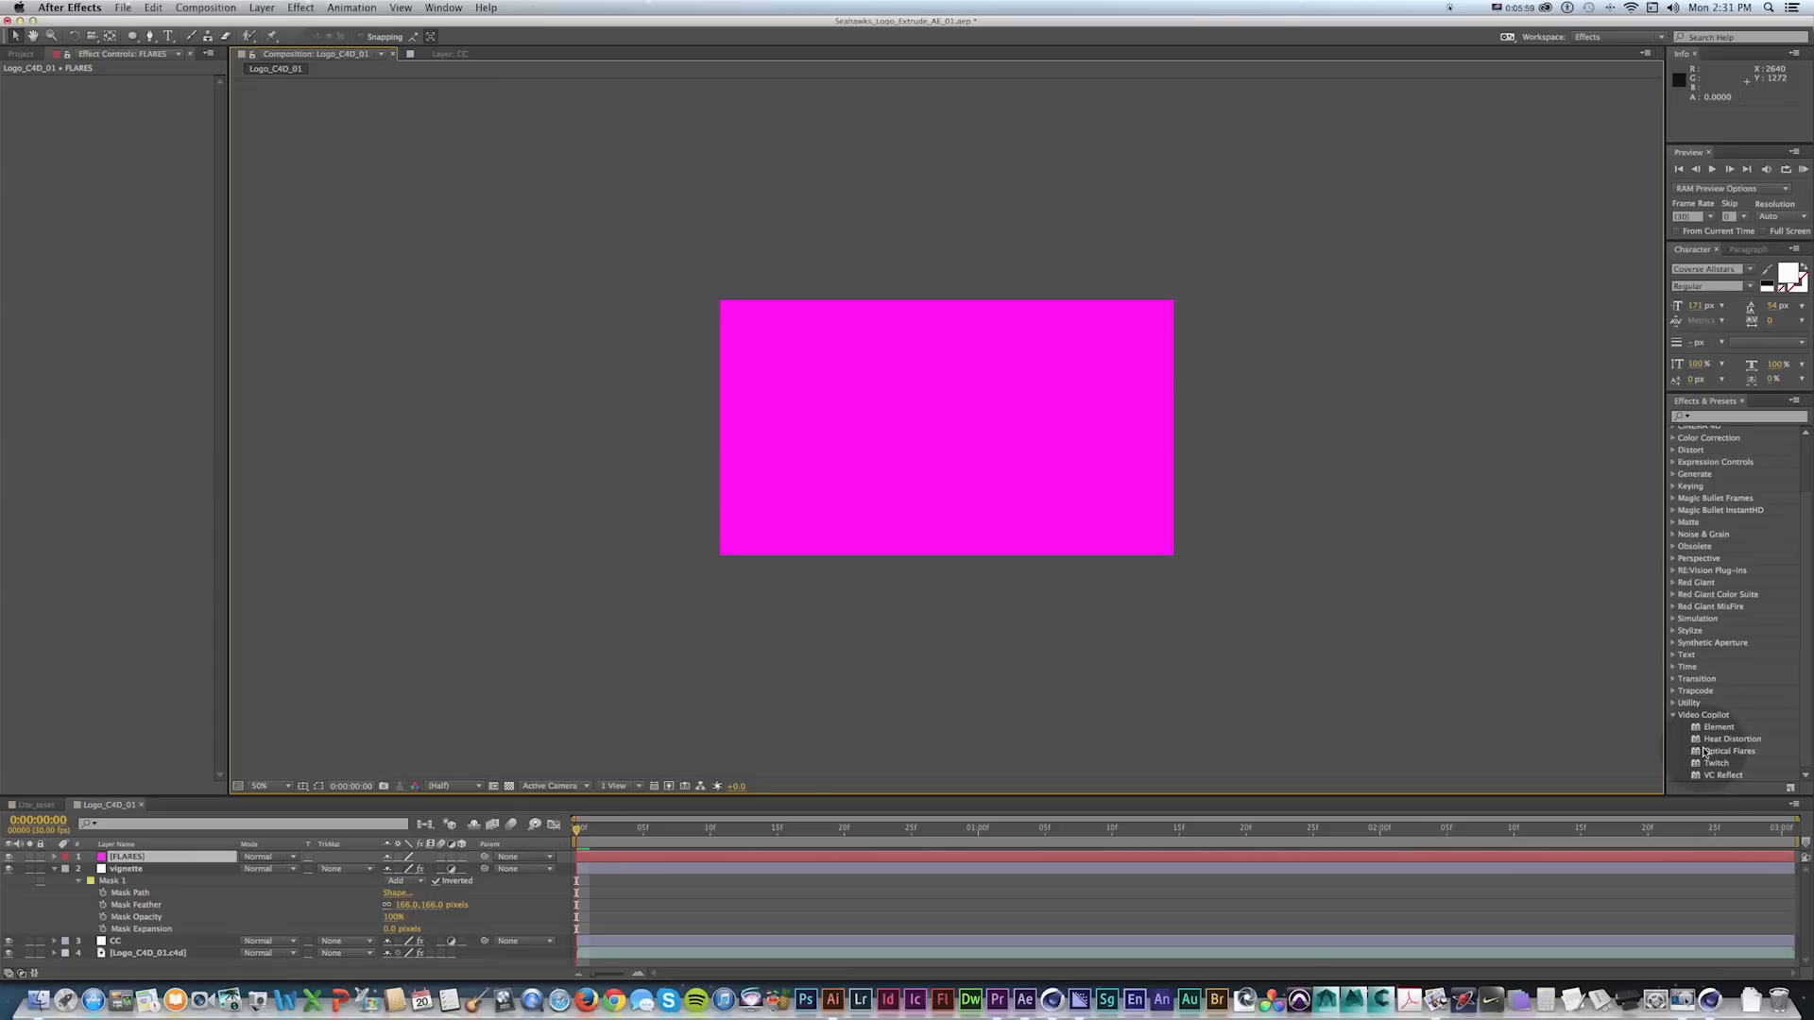
Apply the Optical Flares effect to the FLARES solid and load the Propaganda preset from the Conspiracy lens flares.
drag(1699, 753, 605, 856)
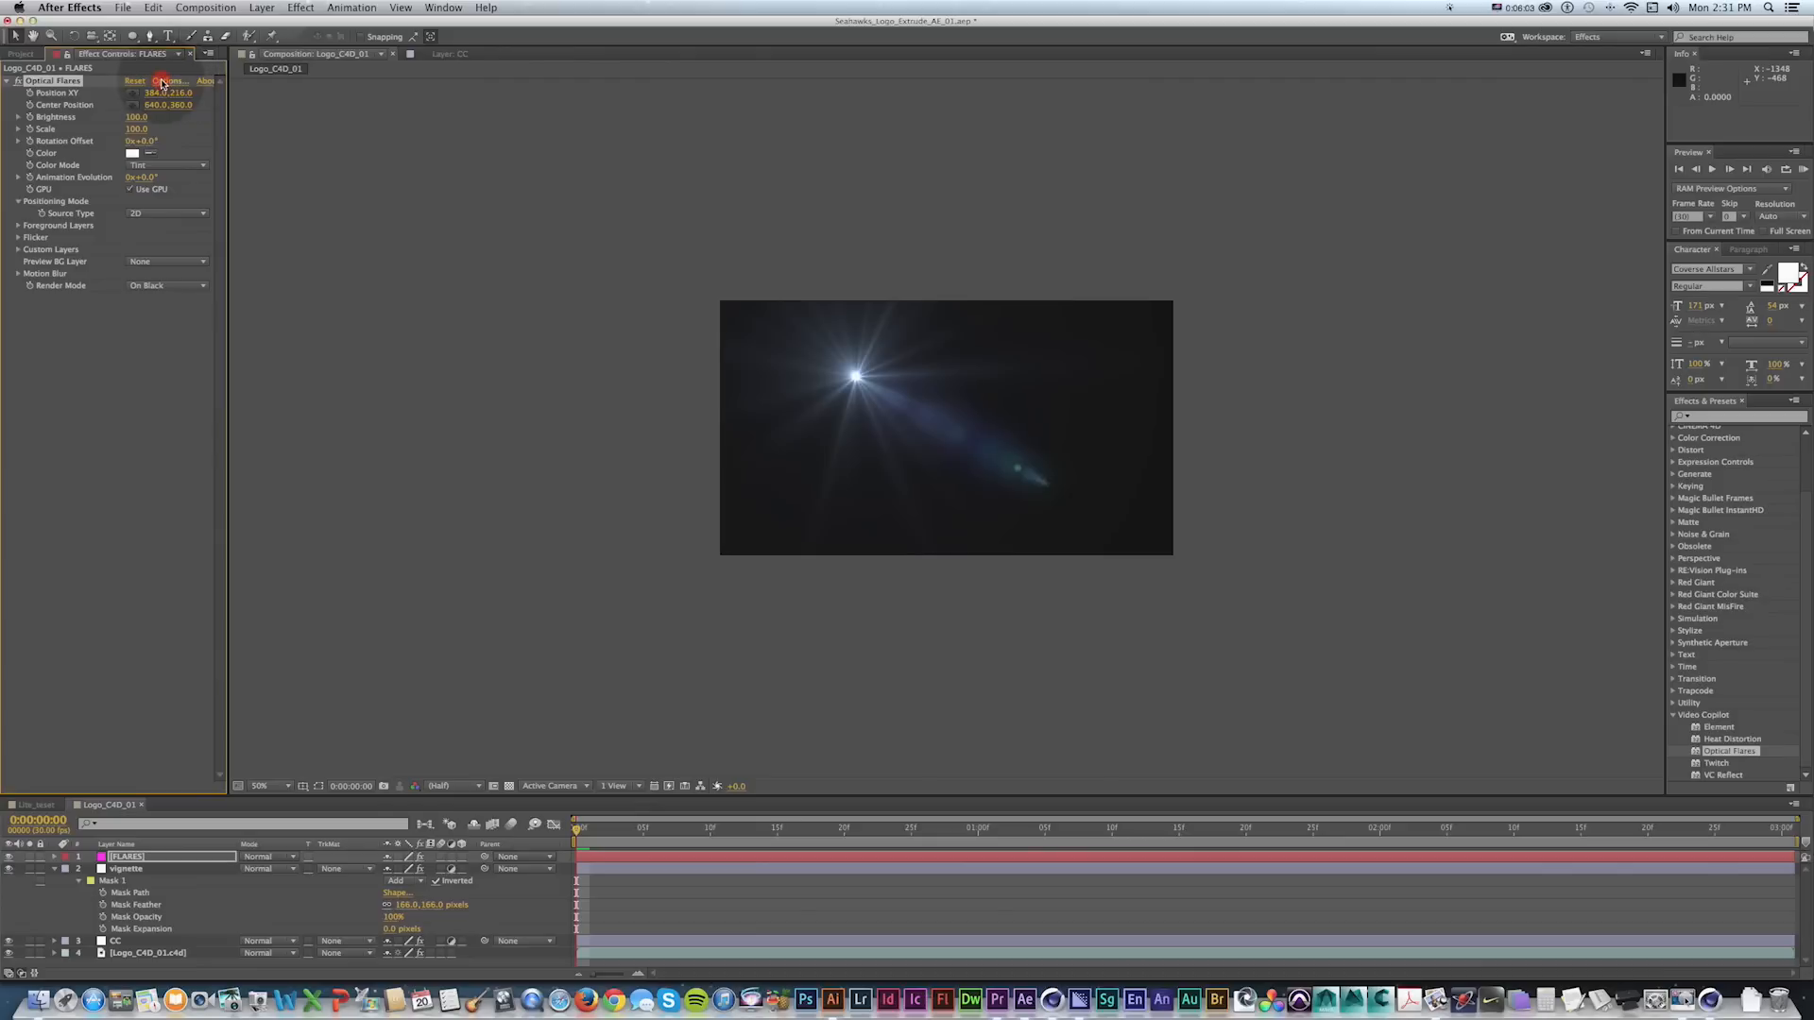
click(163, 84)
double_click(1125, 550)
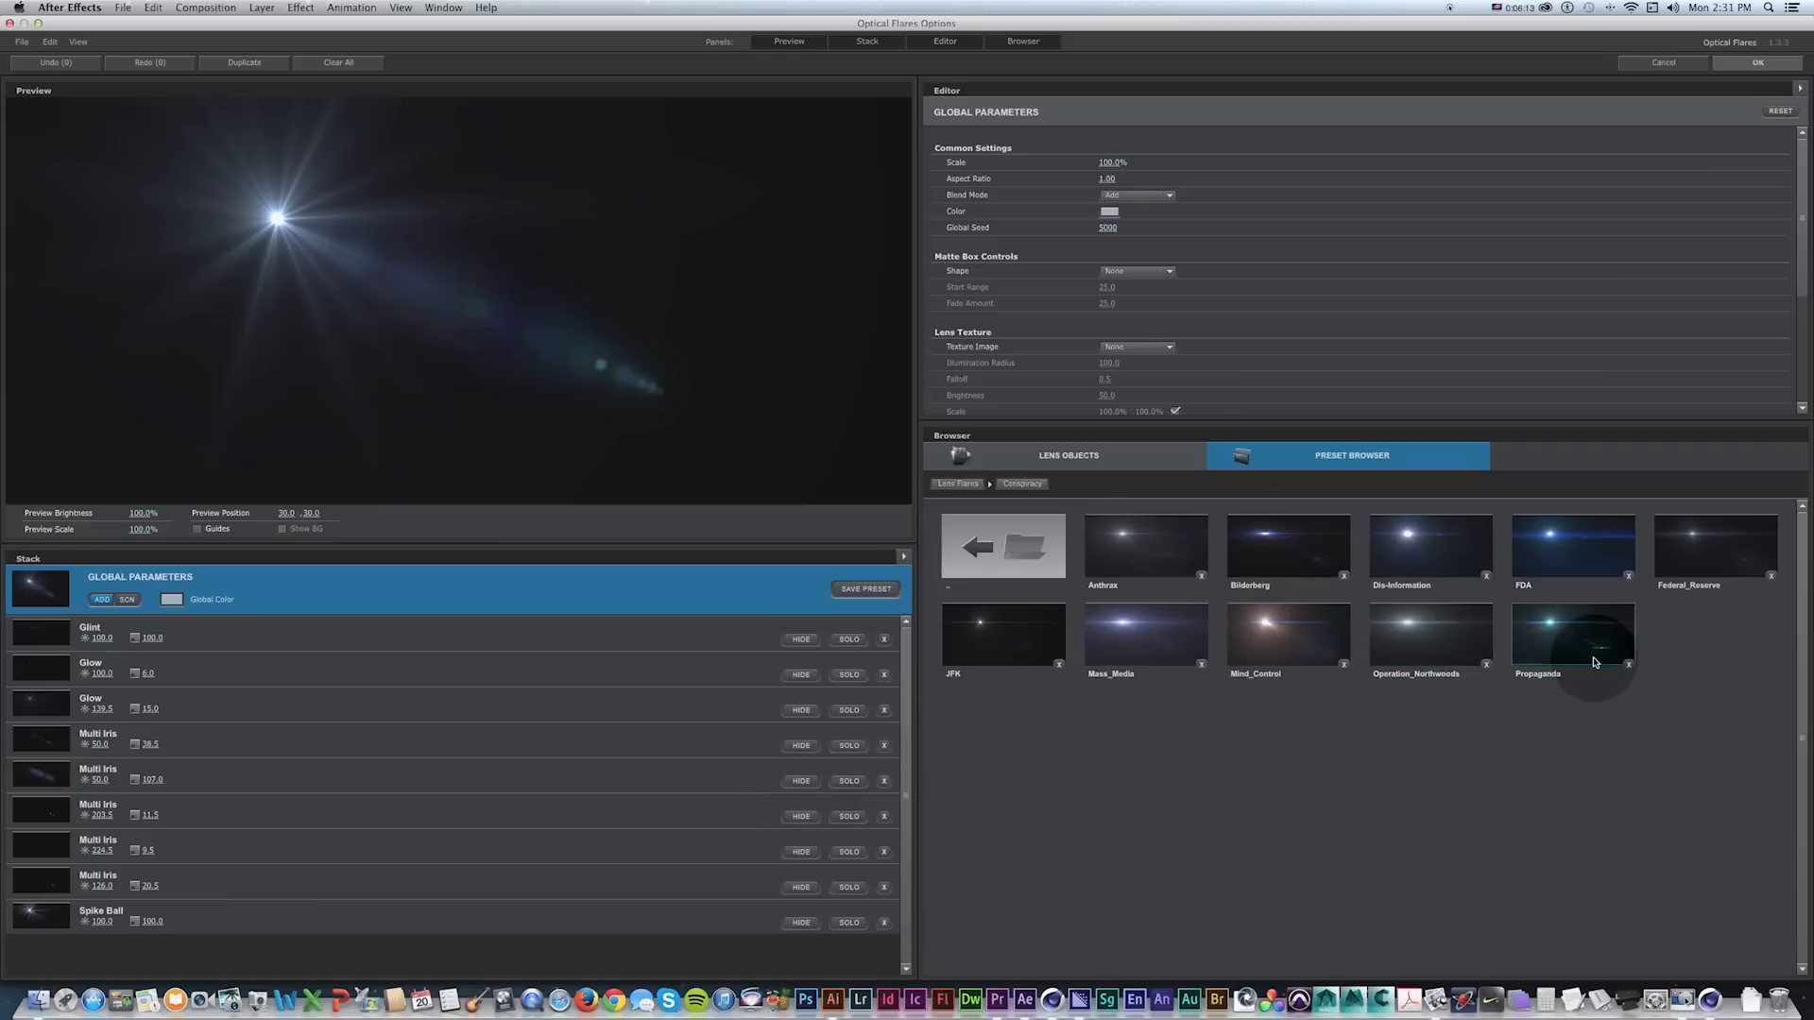
click(1521, 650)
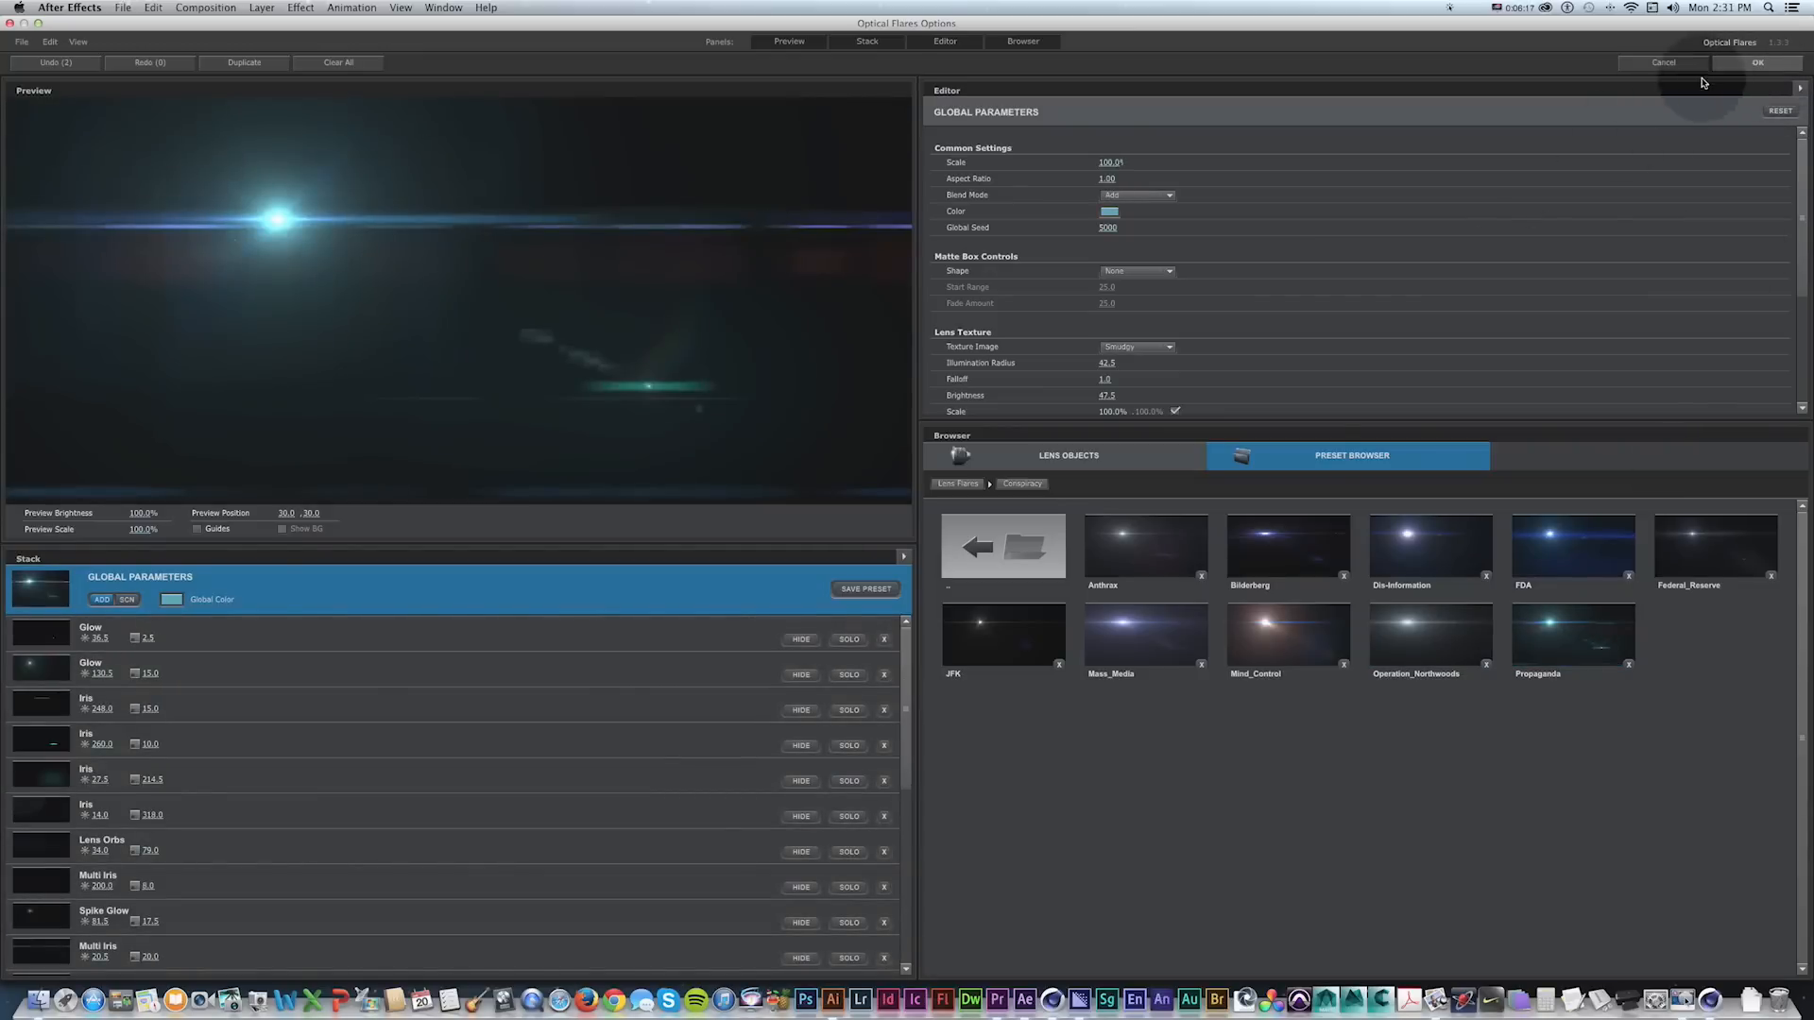
click(1743, 64)
Set the Optical Flares Render Mode to On Transparent and its Source Type to Track Lights.
drag(678, 802, 672, 695)
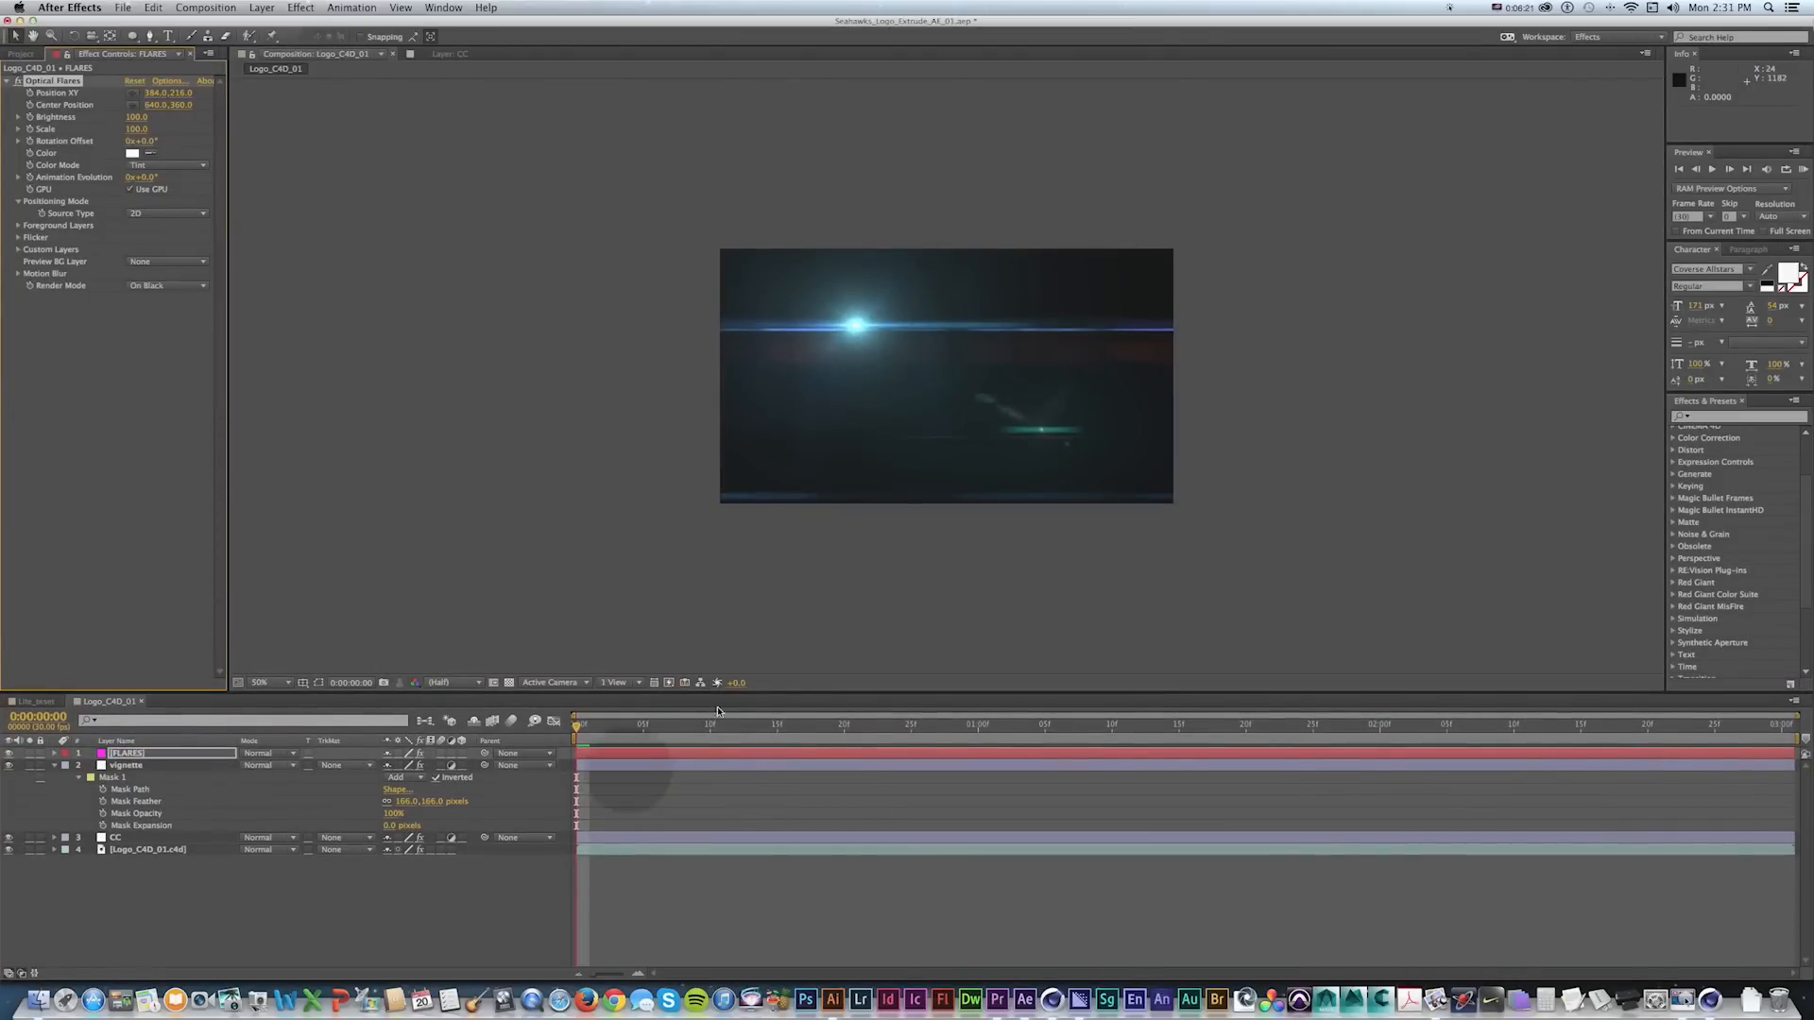
click(167, 286)
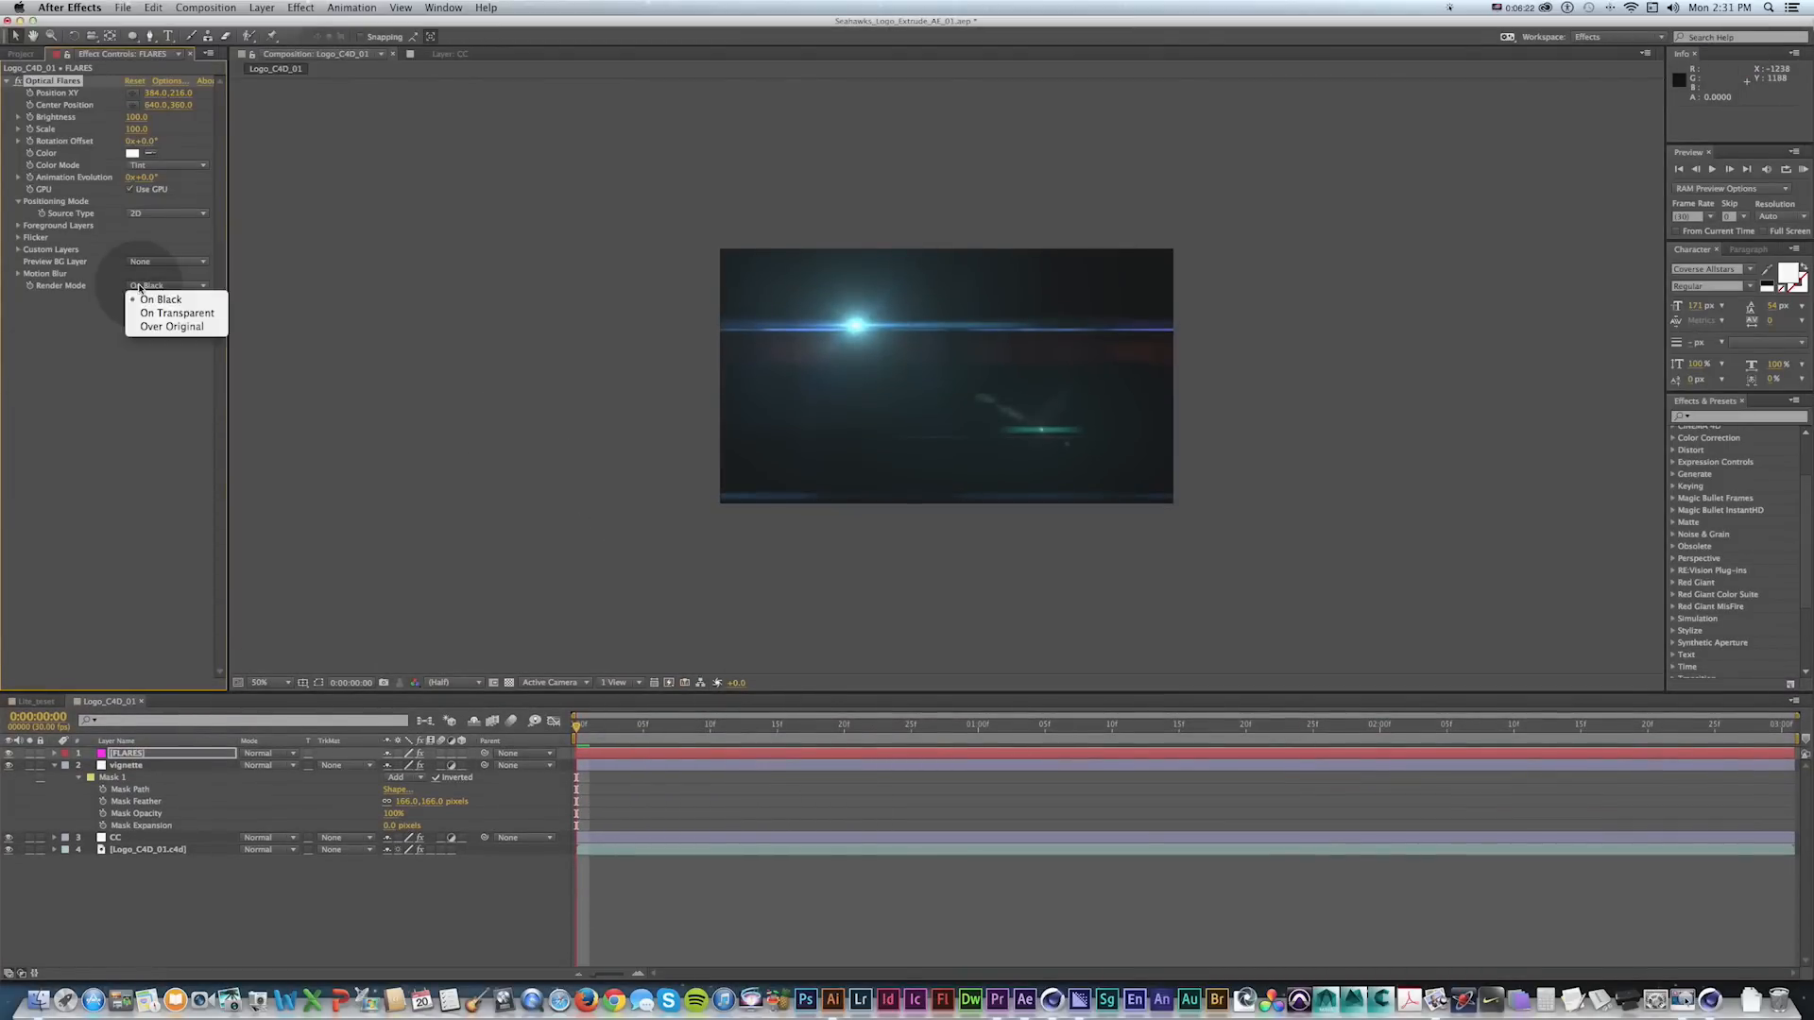
click(196, 319)
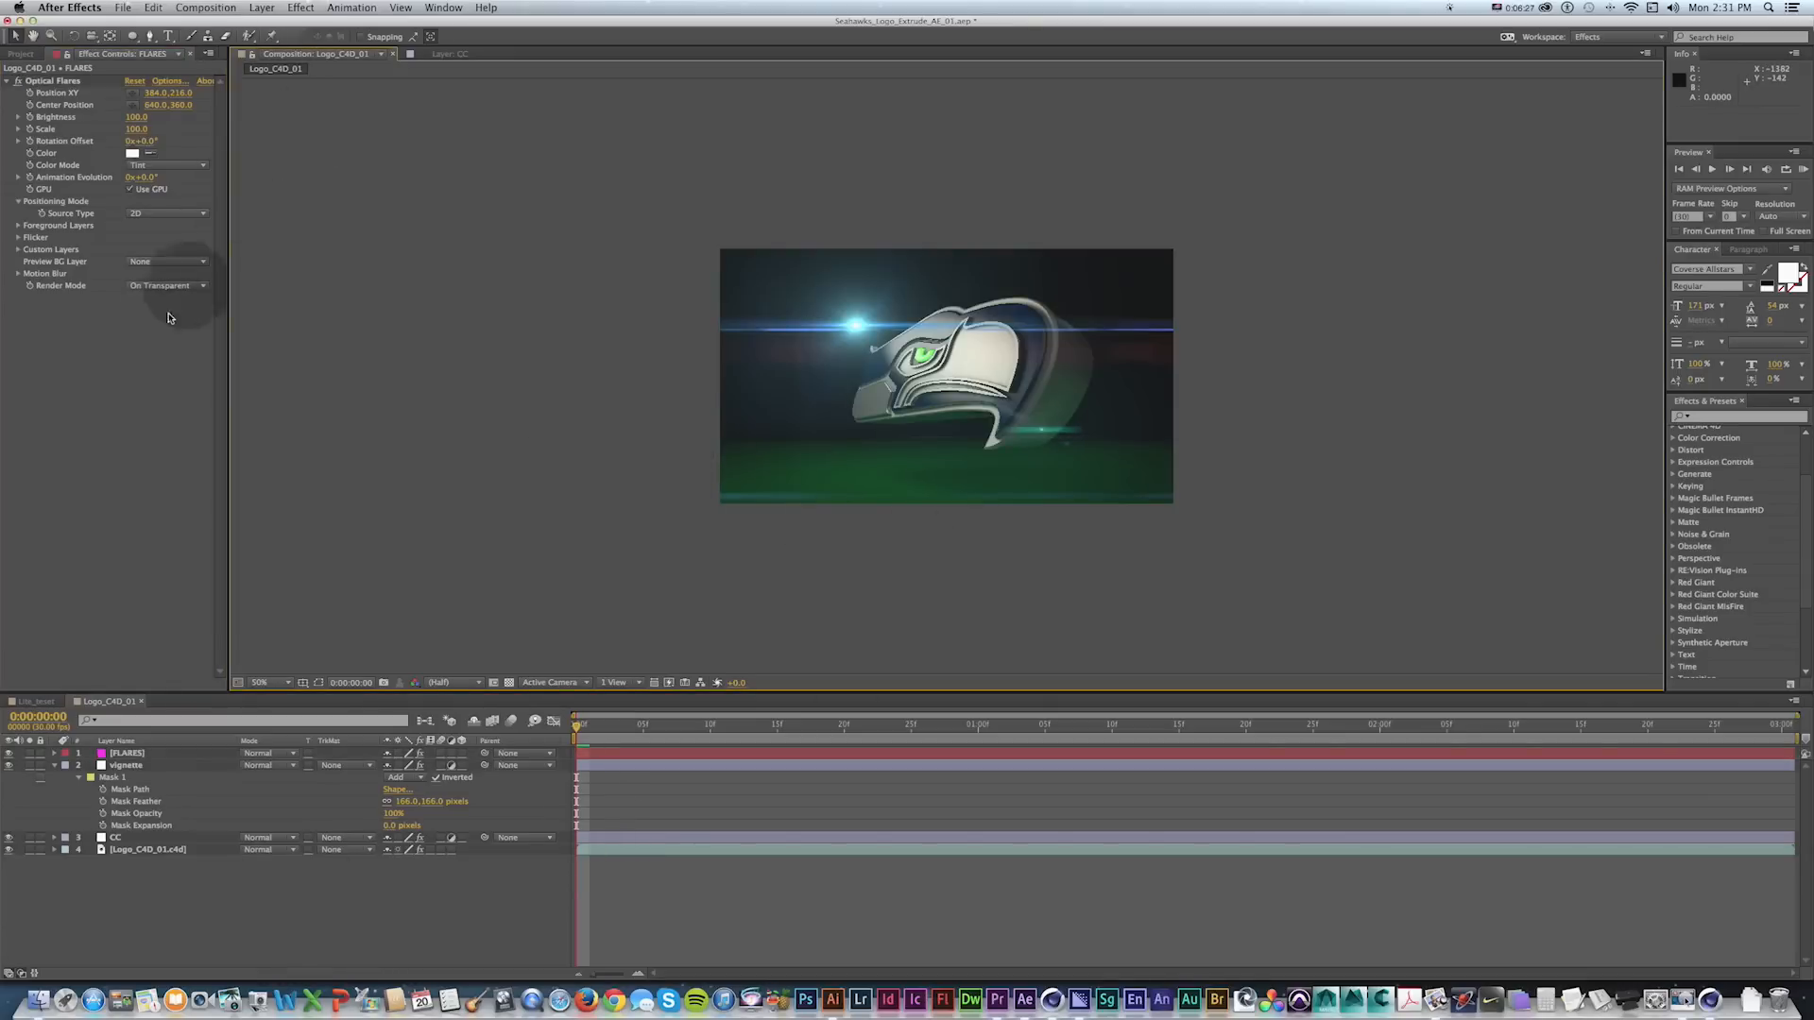
click(151, 215)
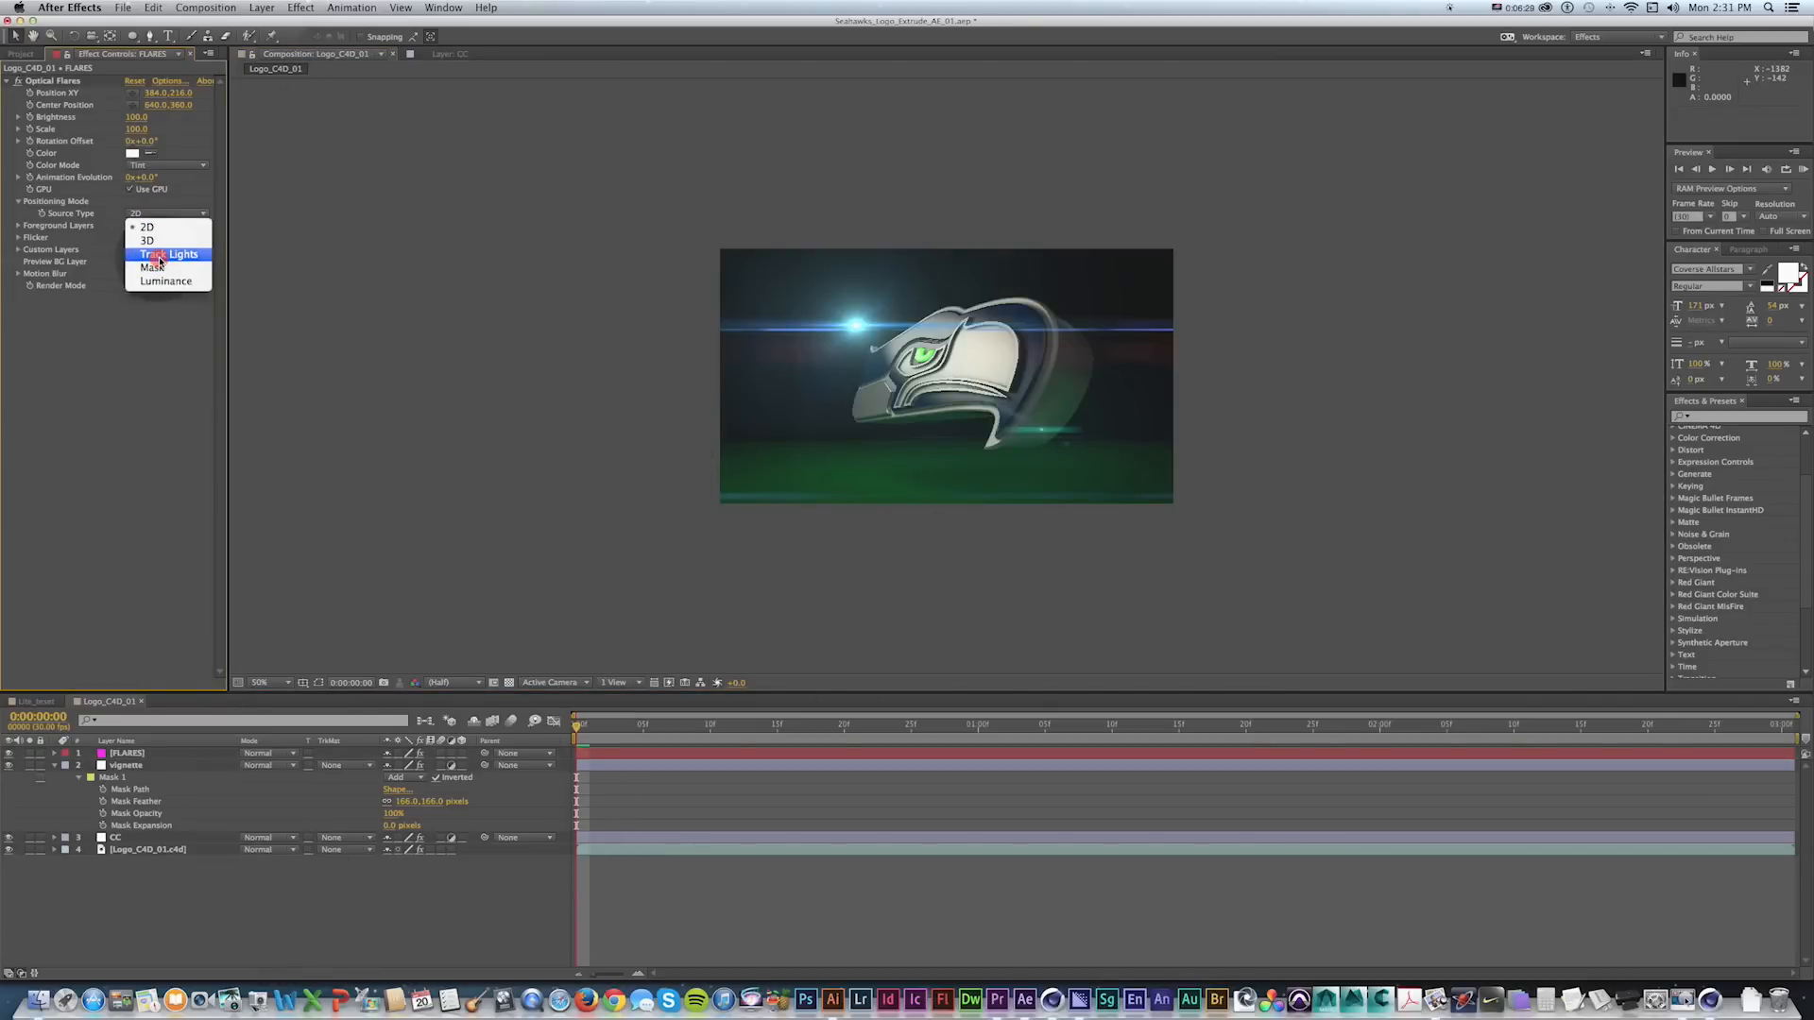
click(159, 255)
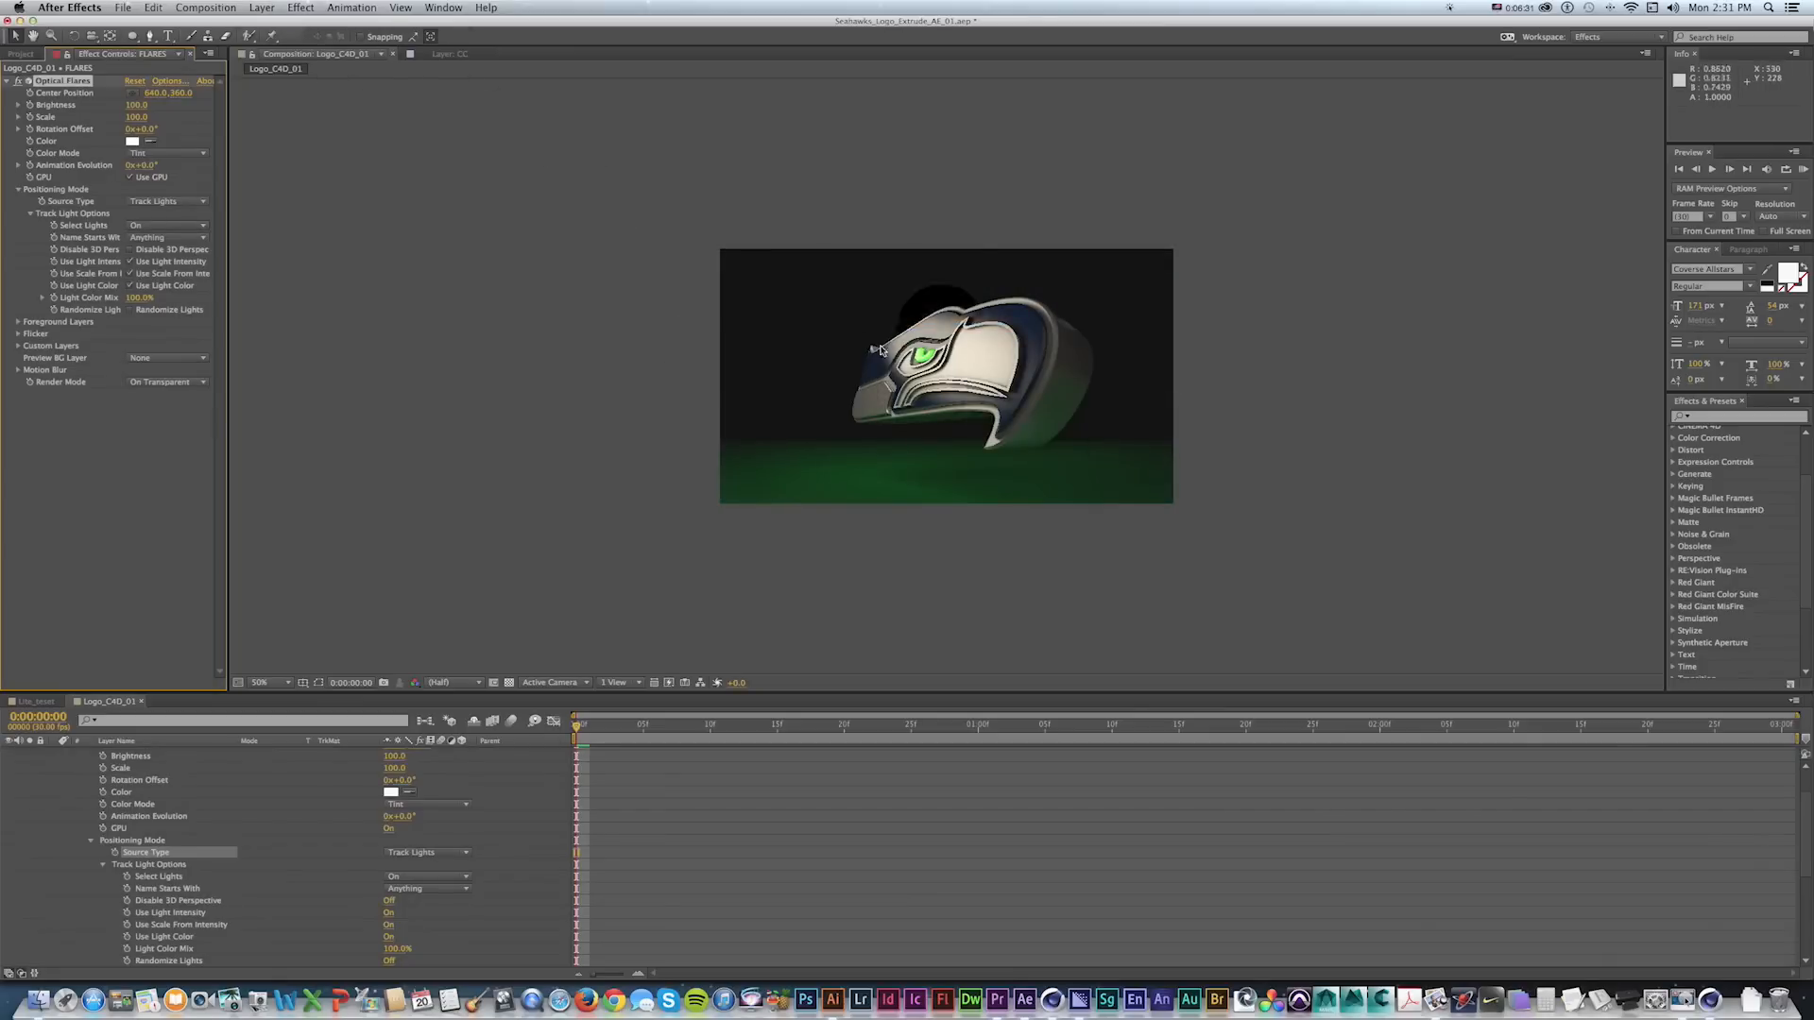
Add a new light layer with a saturated blue light color to drive the flare.
click(262, 7)
mouse_move(423, 24)
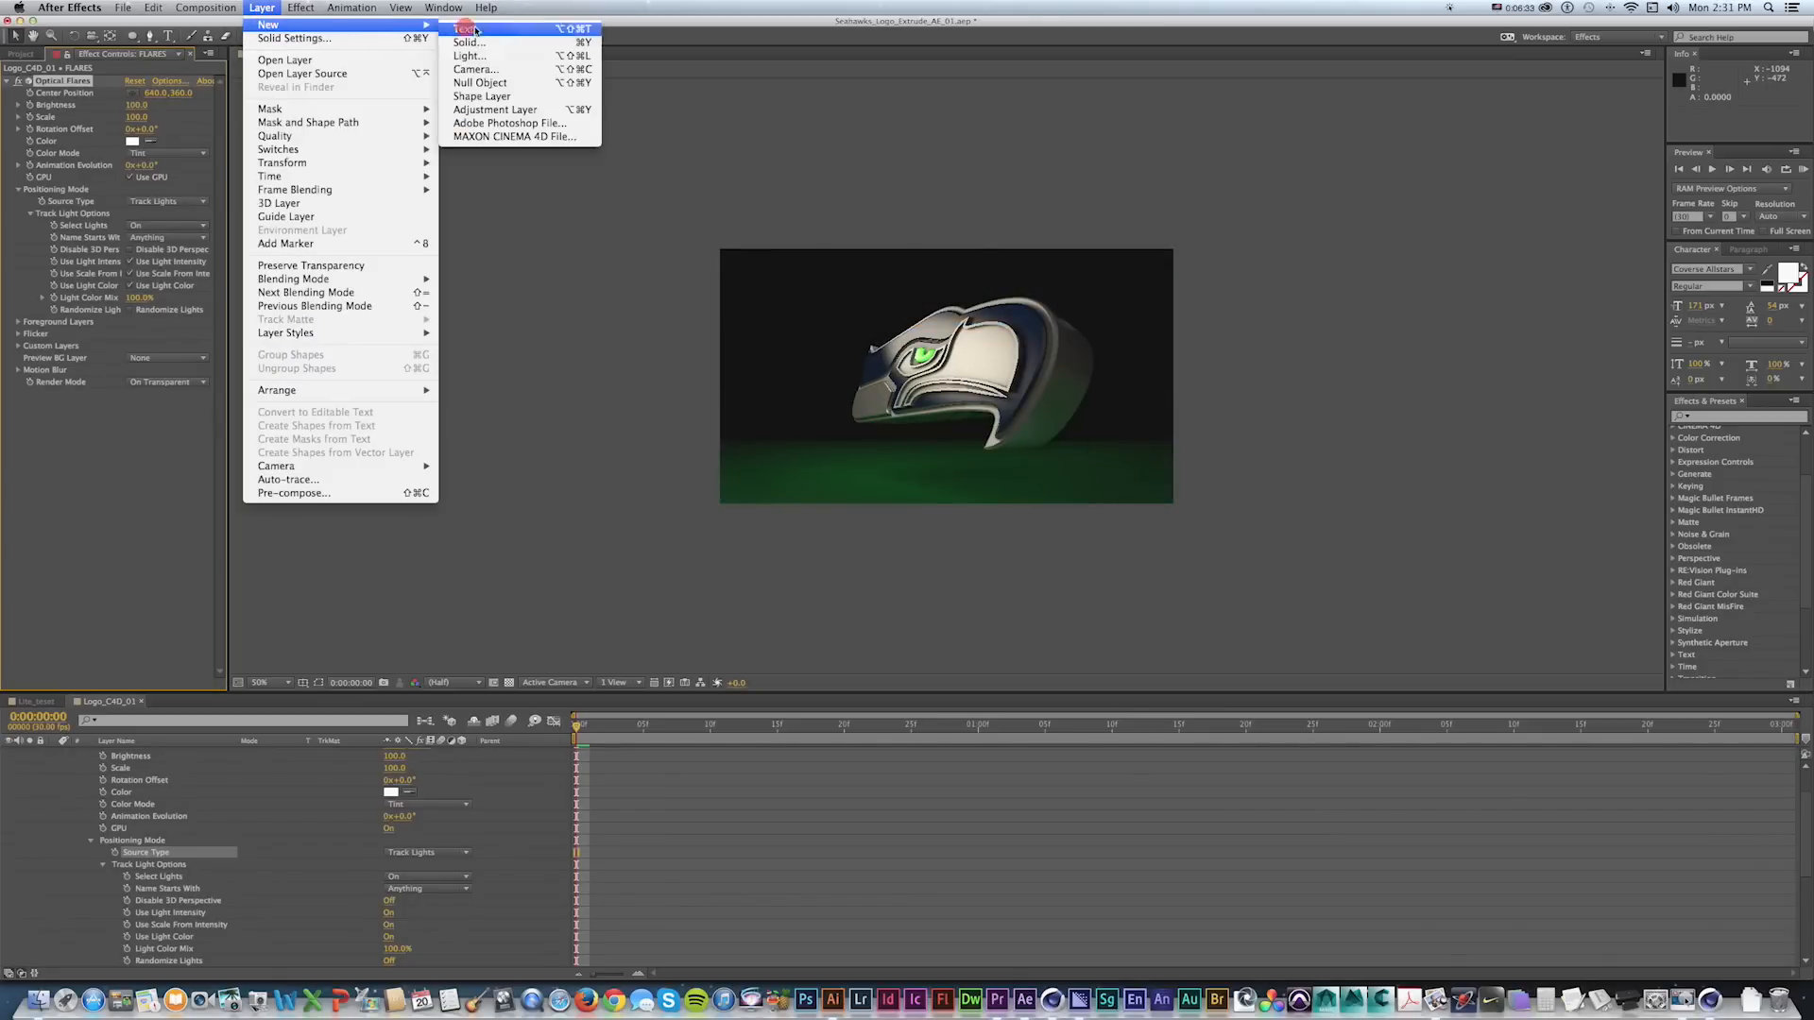
click(490, 57)
click(897, 408)
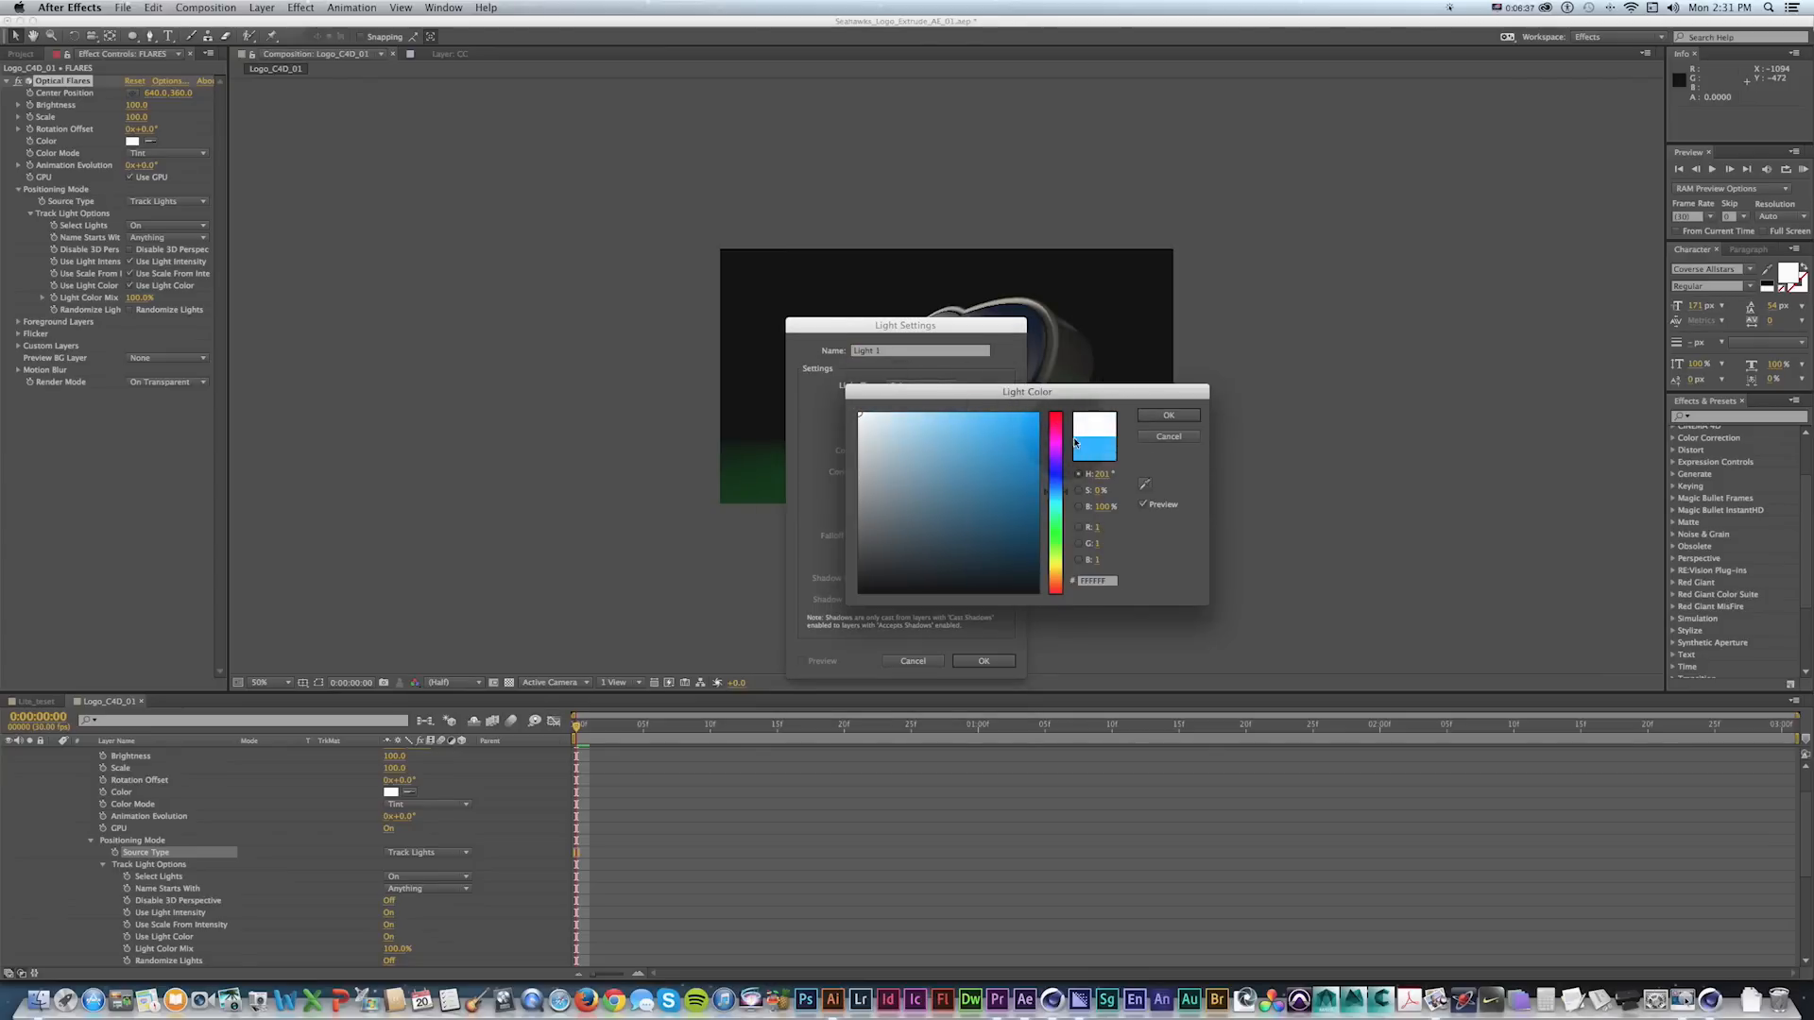
click(1143, 482)
click(1040, 343)
drag(997, 480, 1034, 466)
click(1167, 418)
click(983, 661)
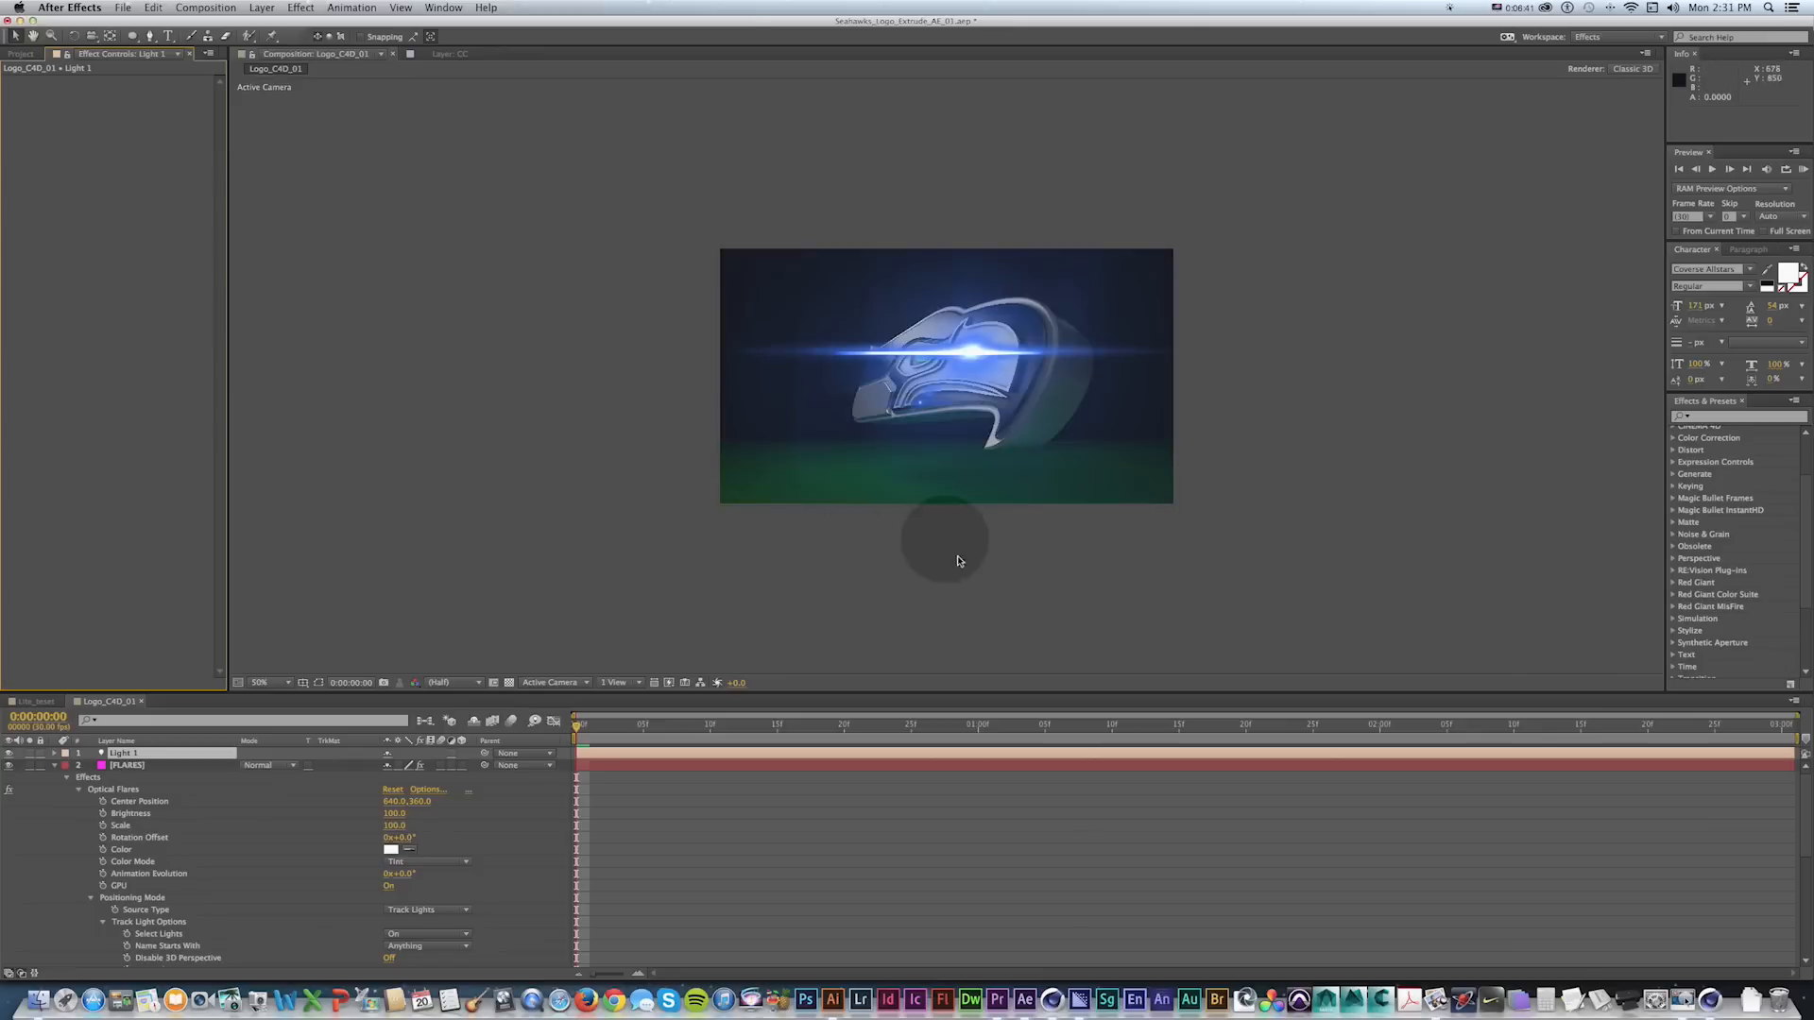
Reduce Light 1's intensity to about 82% and move it along X to about 482, beside the logo's beak.
key(t)
drag(394, 778, 386, 778)
key(shift+p)
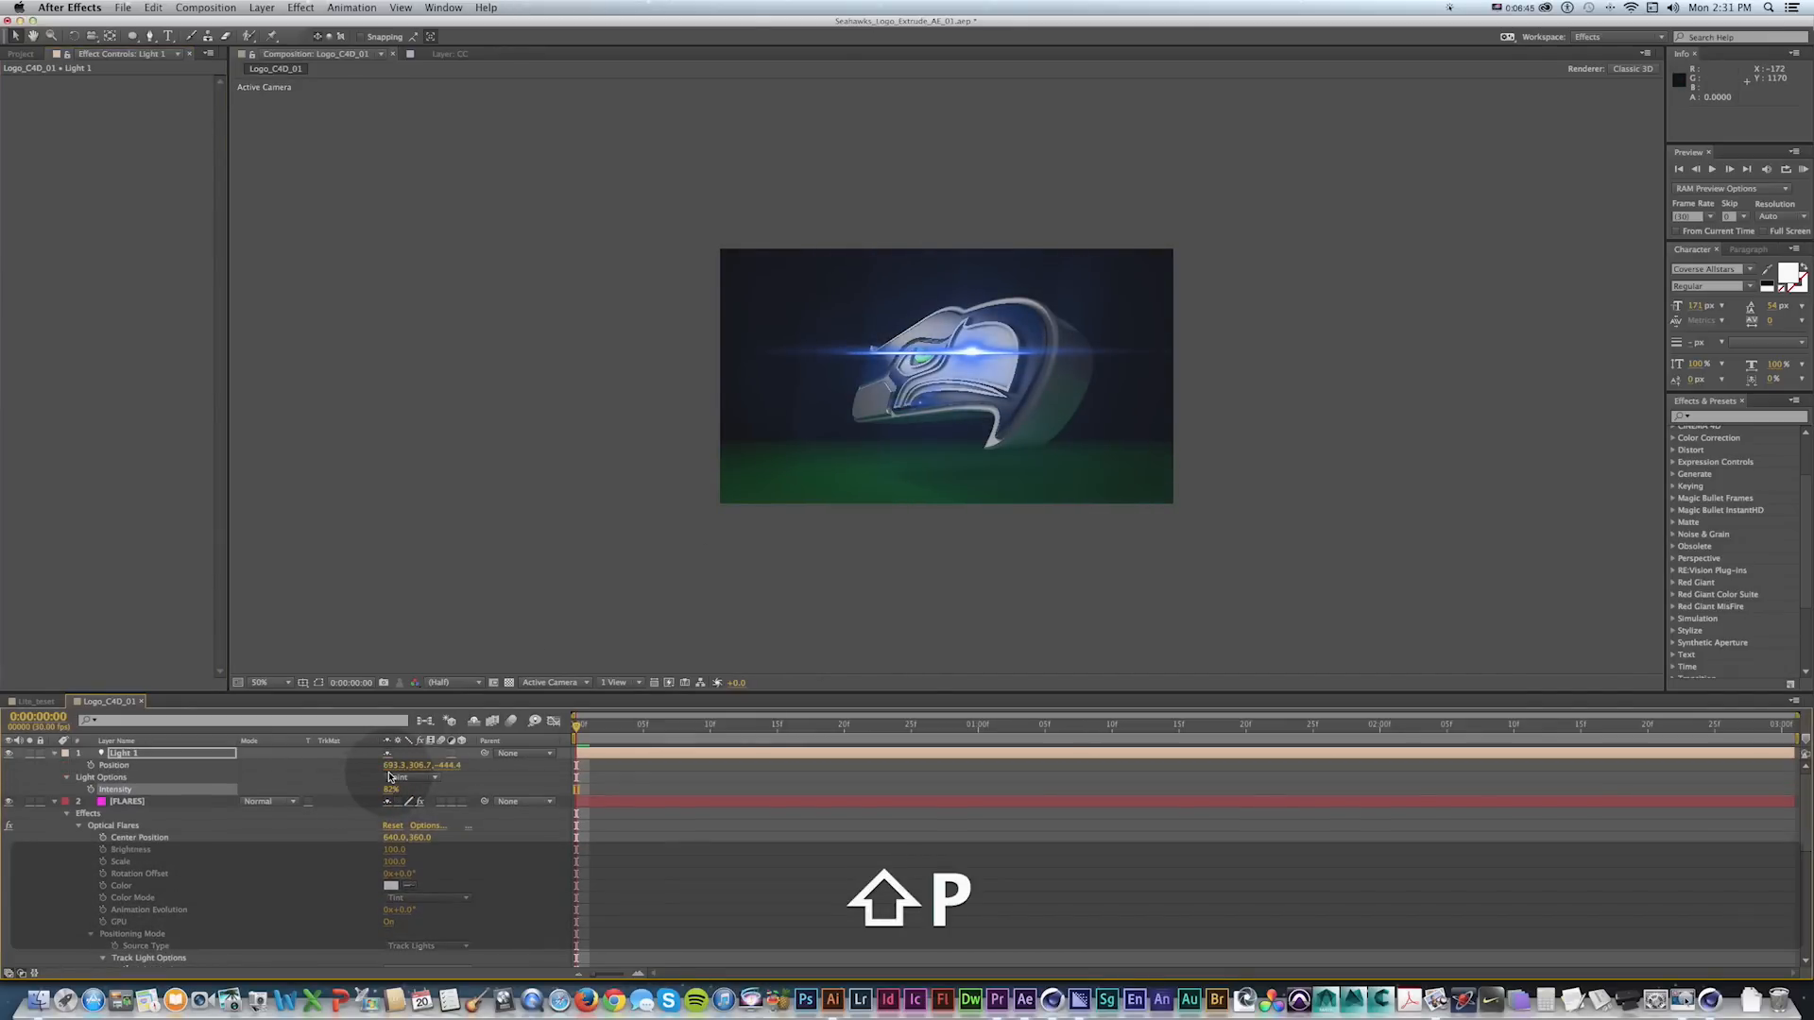
drag(393, 773, 276, 770)
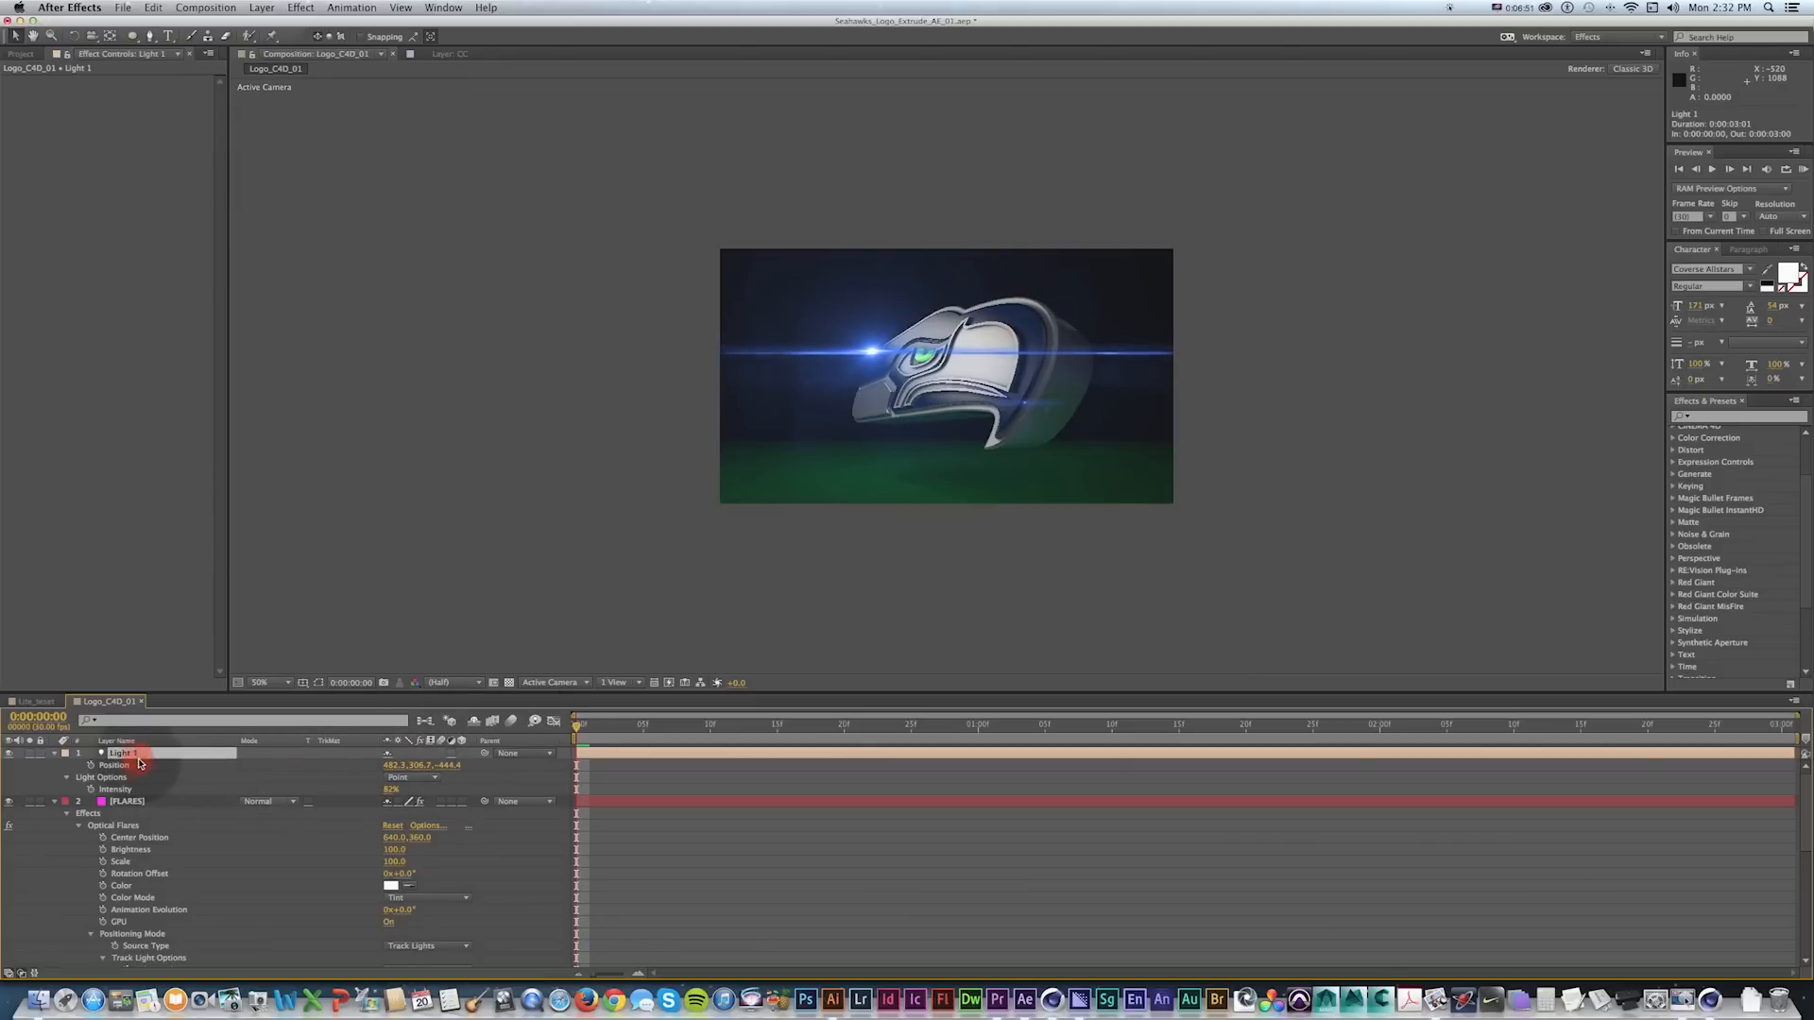
Duplicate Light 1 and move the copy along X to about 789, over the back of the logo.
key(super+d)
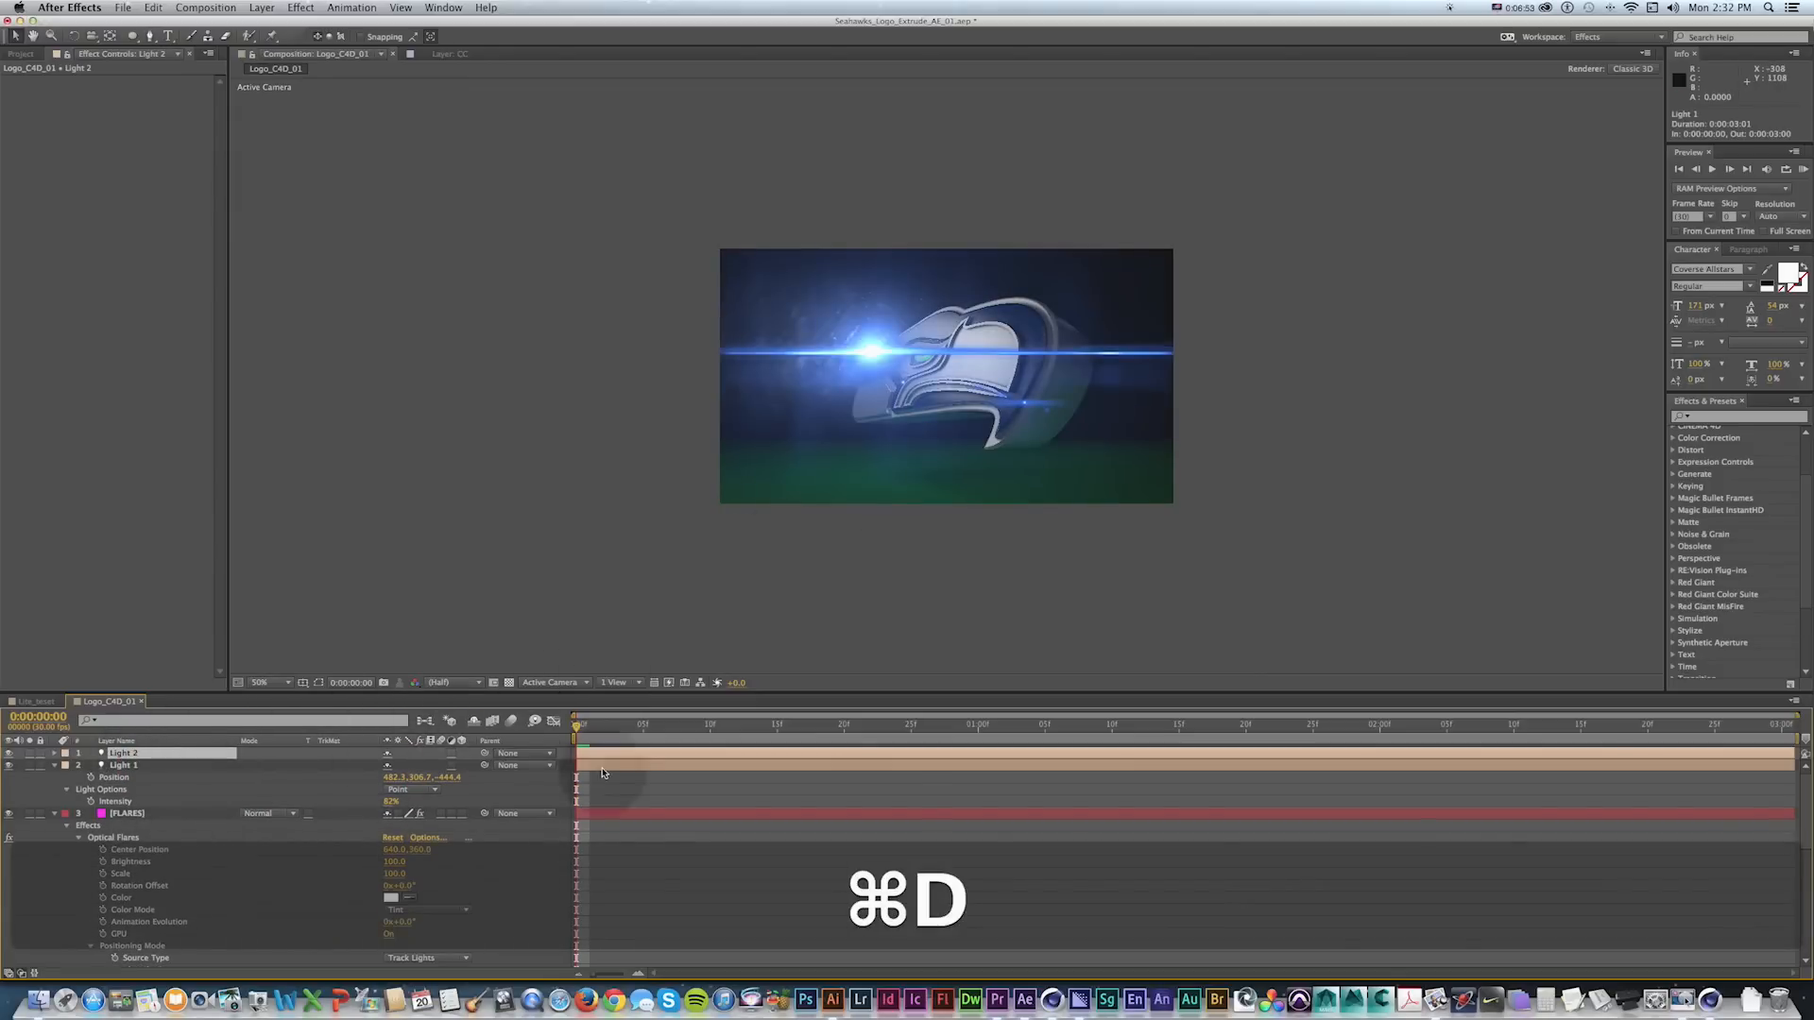
key(p)
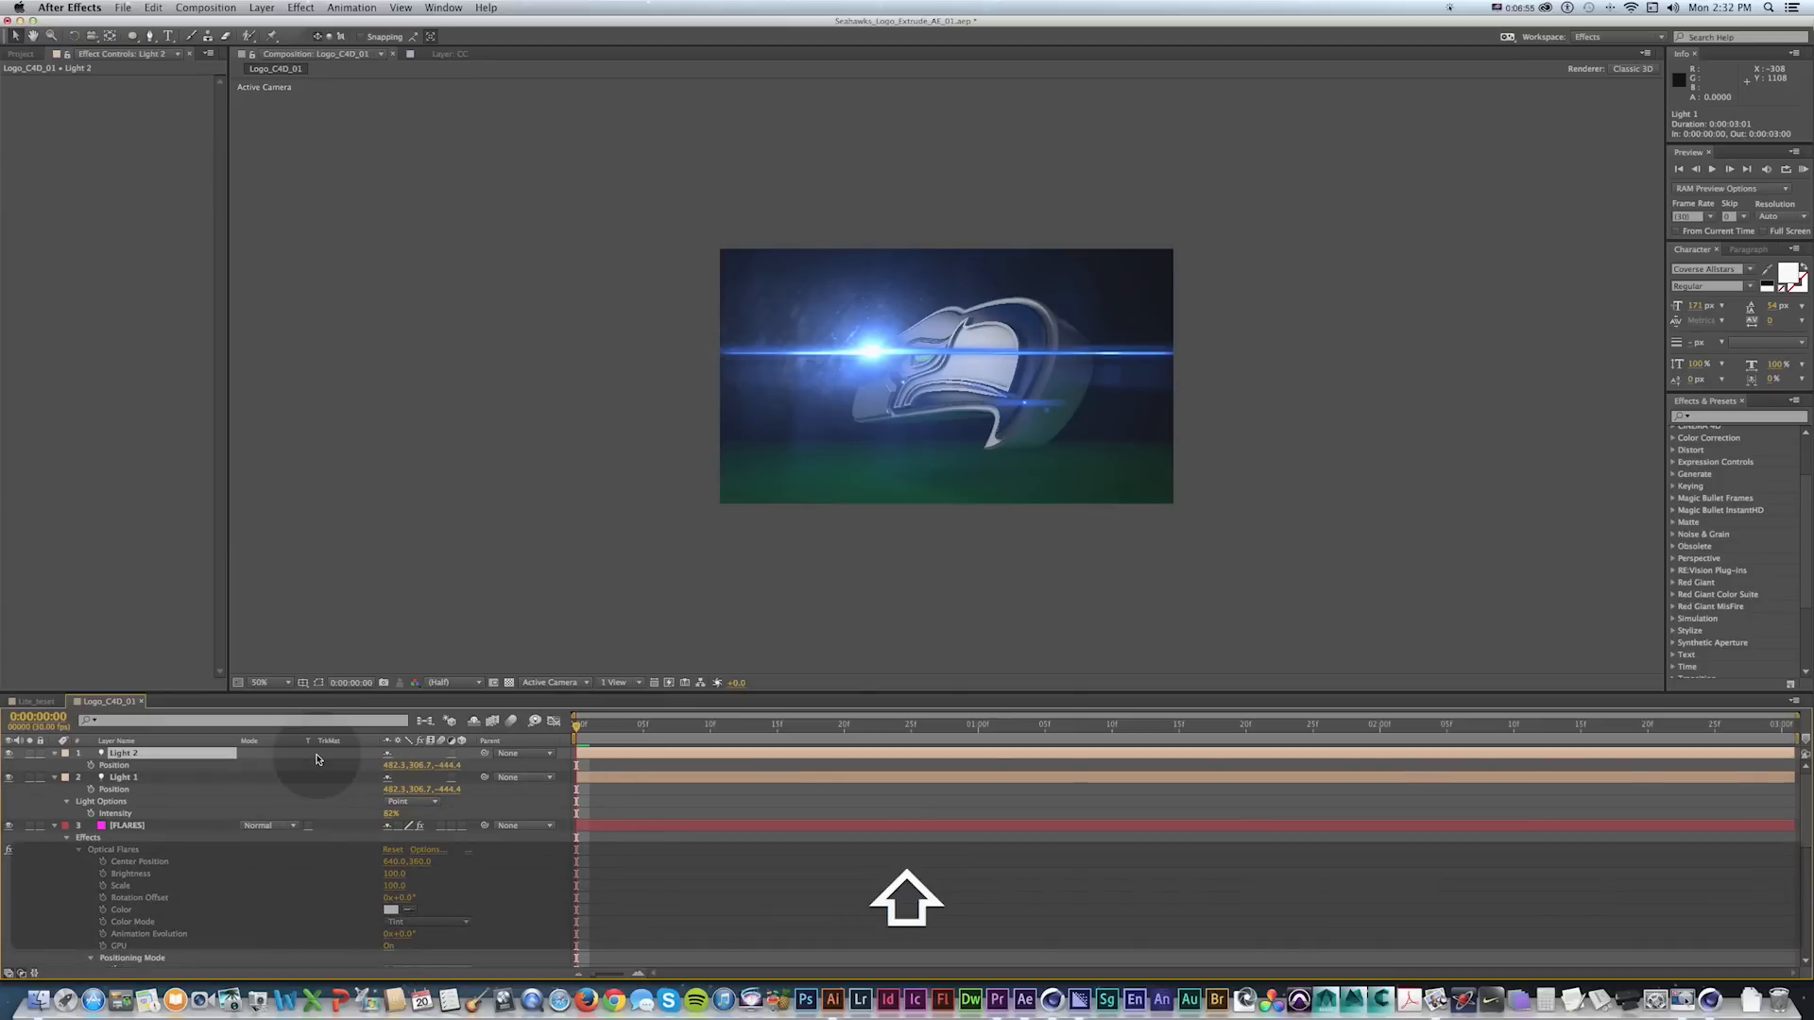
drag(396, 767, 613, 764)
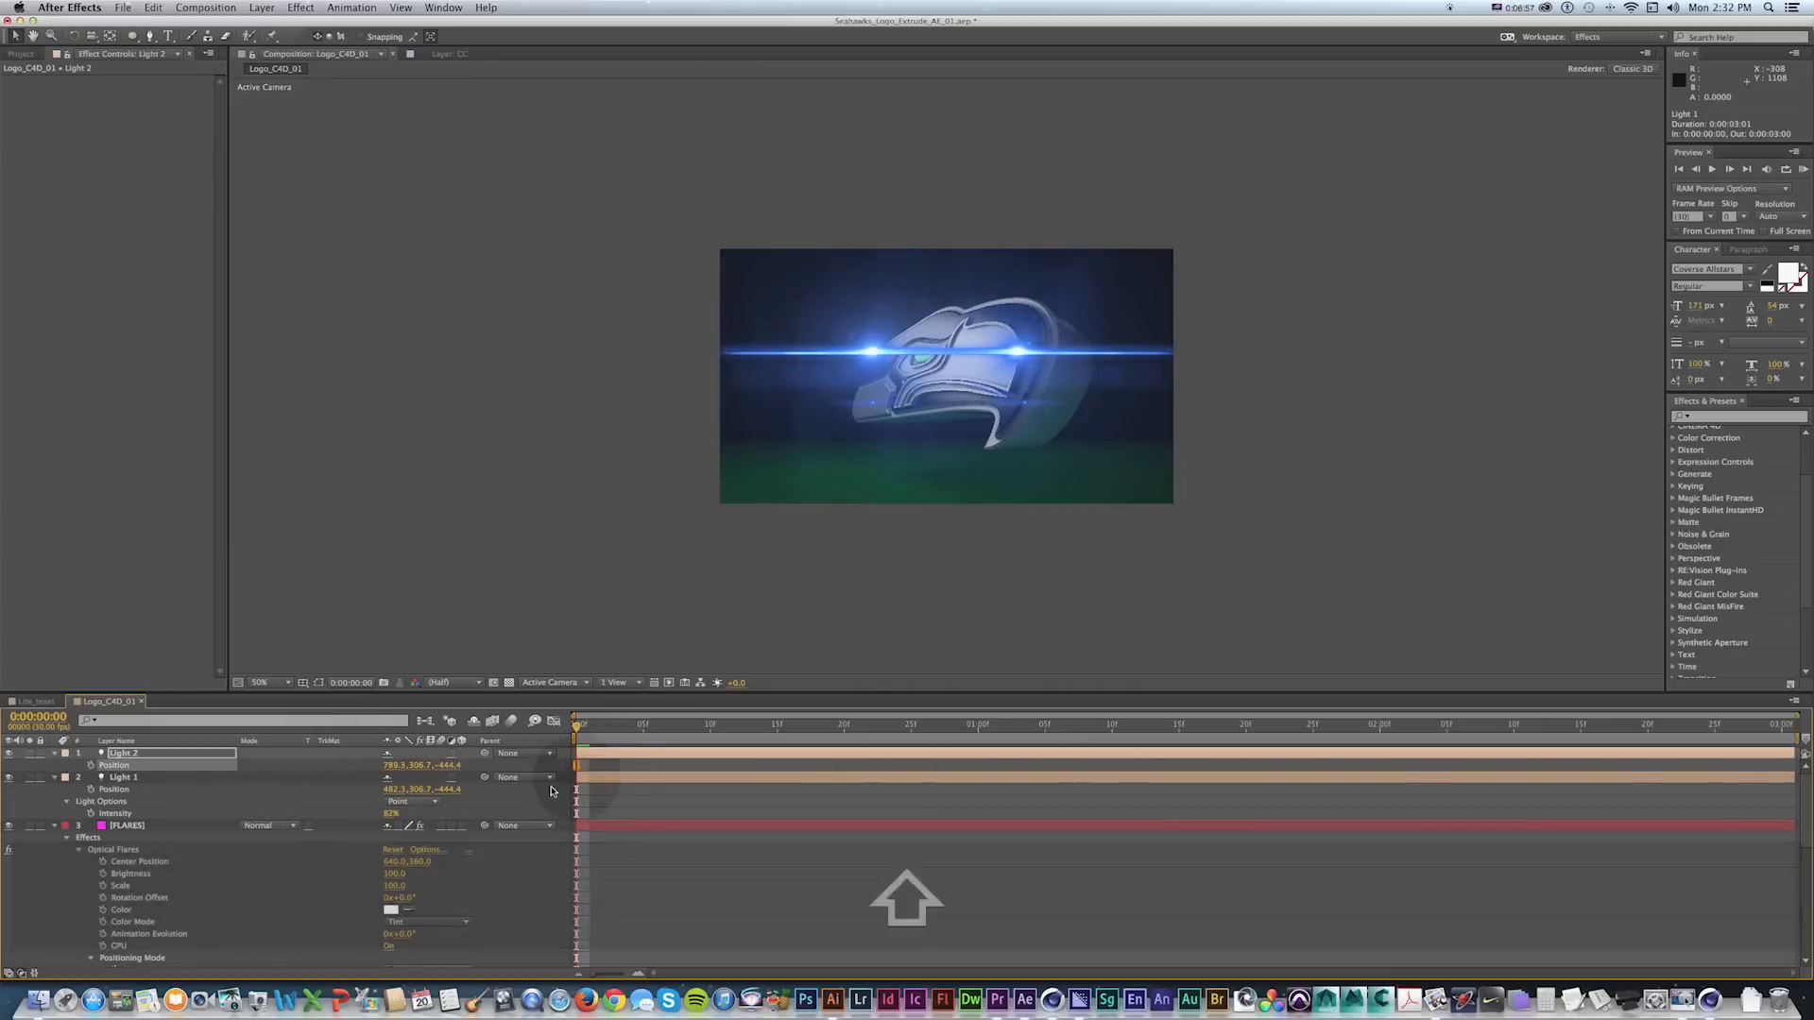
Move Light 2 along Y to about 502, at the logo's lower tip, and reduce its intensity.
drag(426, 765, 554, 765)
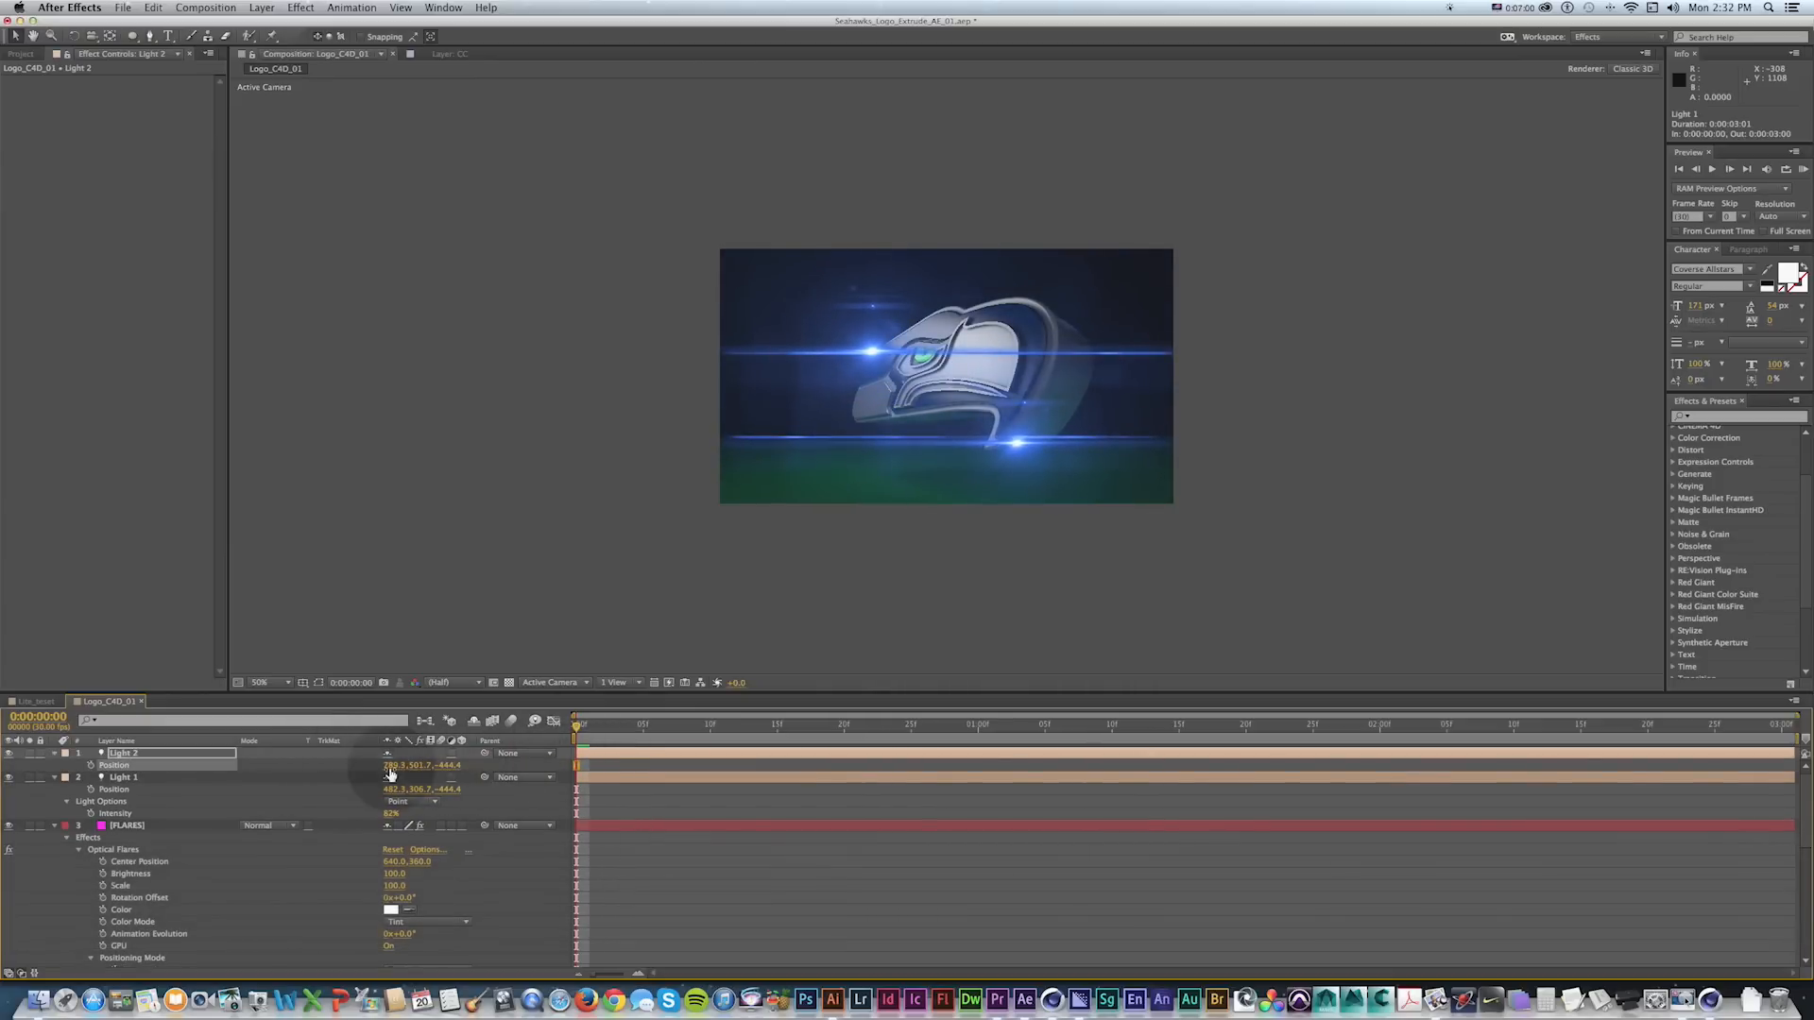
click(53, 755)
click(67, 791)
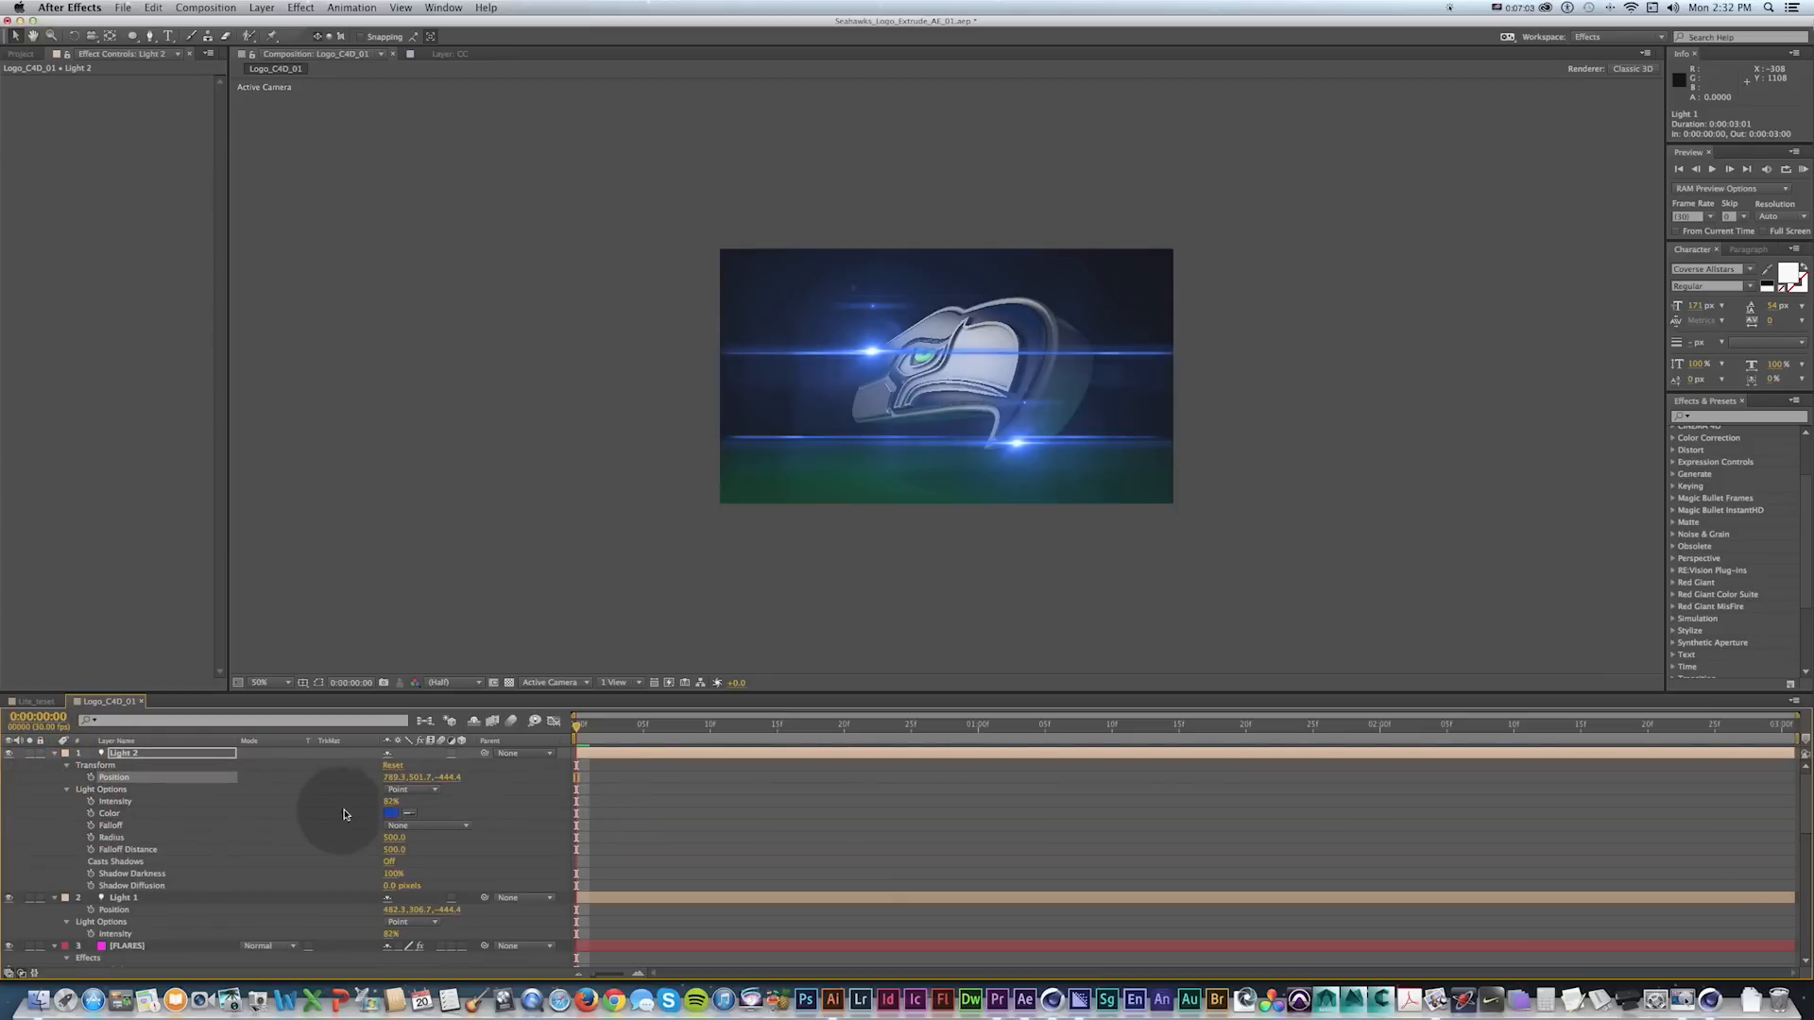
drag(389, 801, 378, 801)
Change Light 2's color to a pale warm cream and shift the light along X to about 765.
click(391, 813)
drag(1055, 480, 1059, 574)
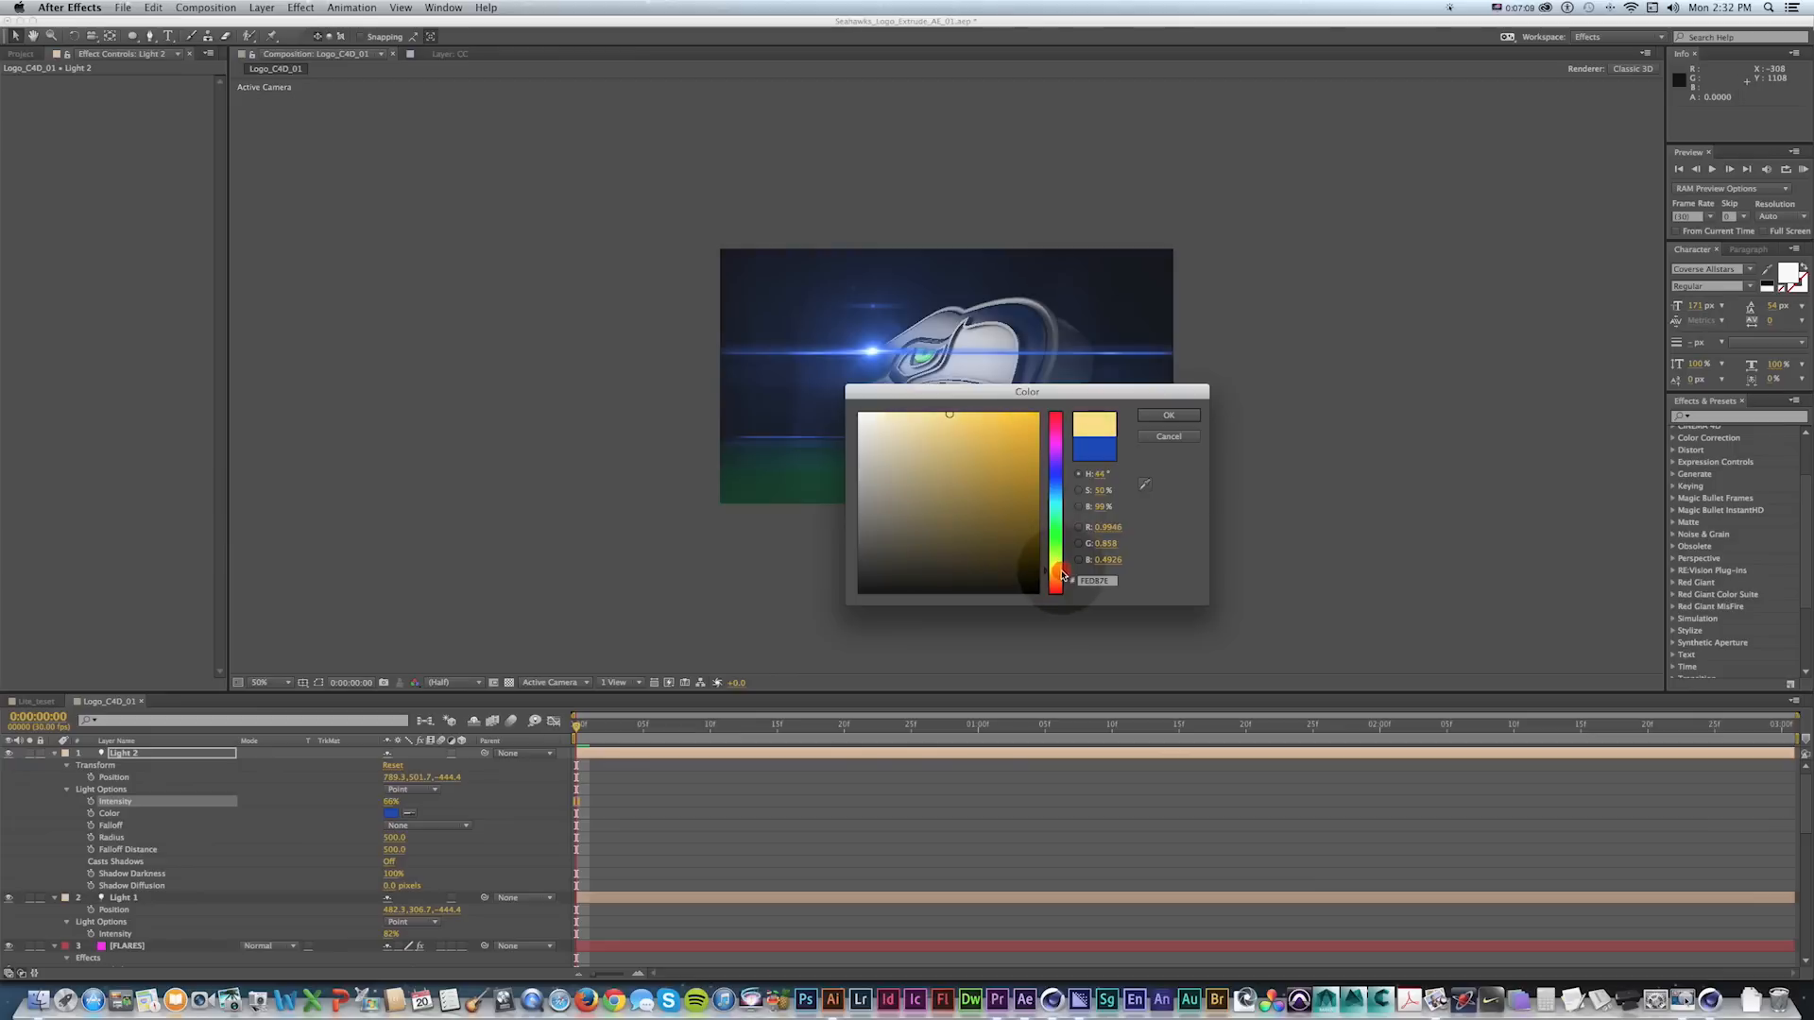
click(1168, 414)
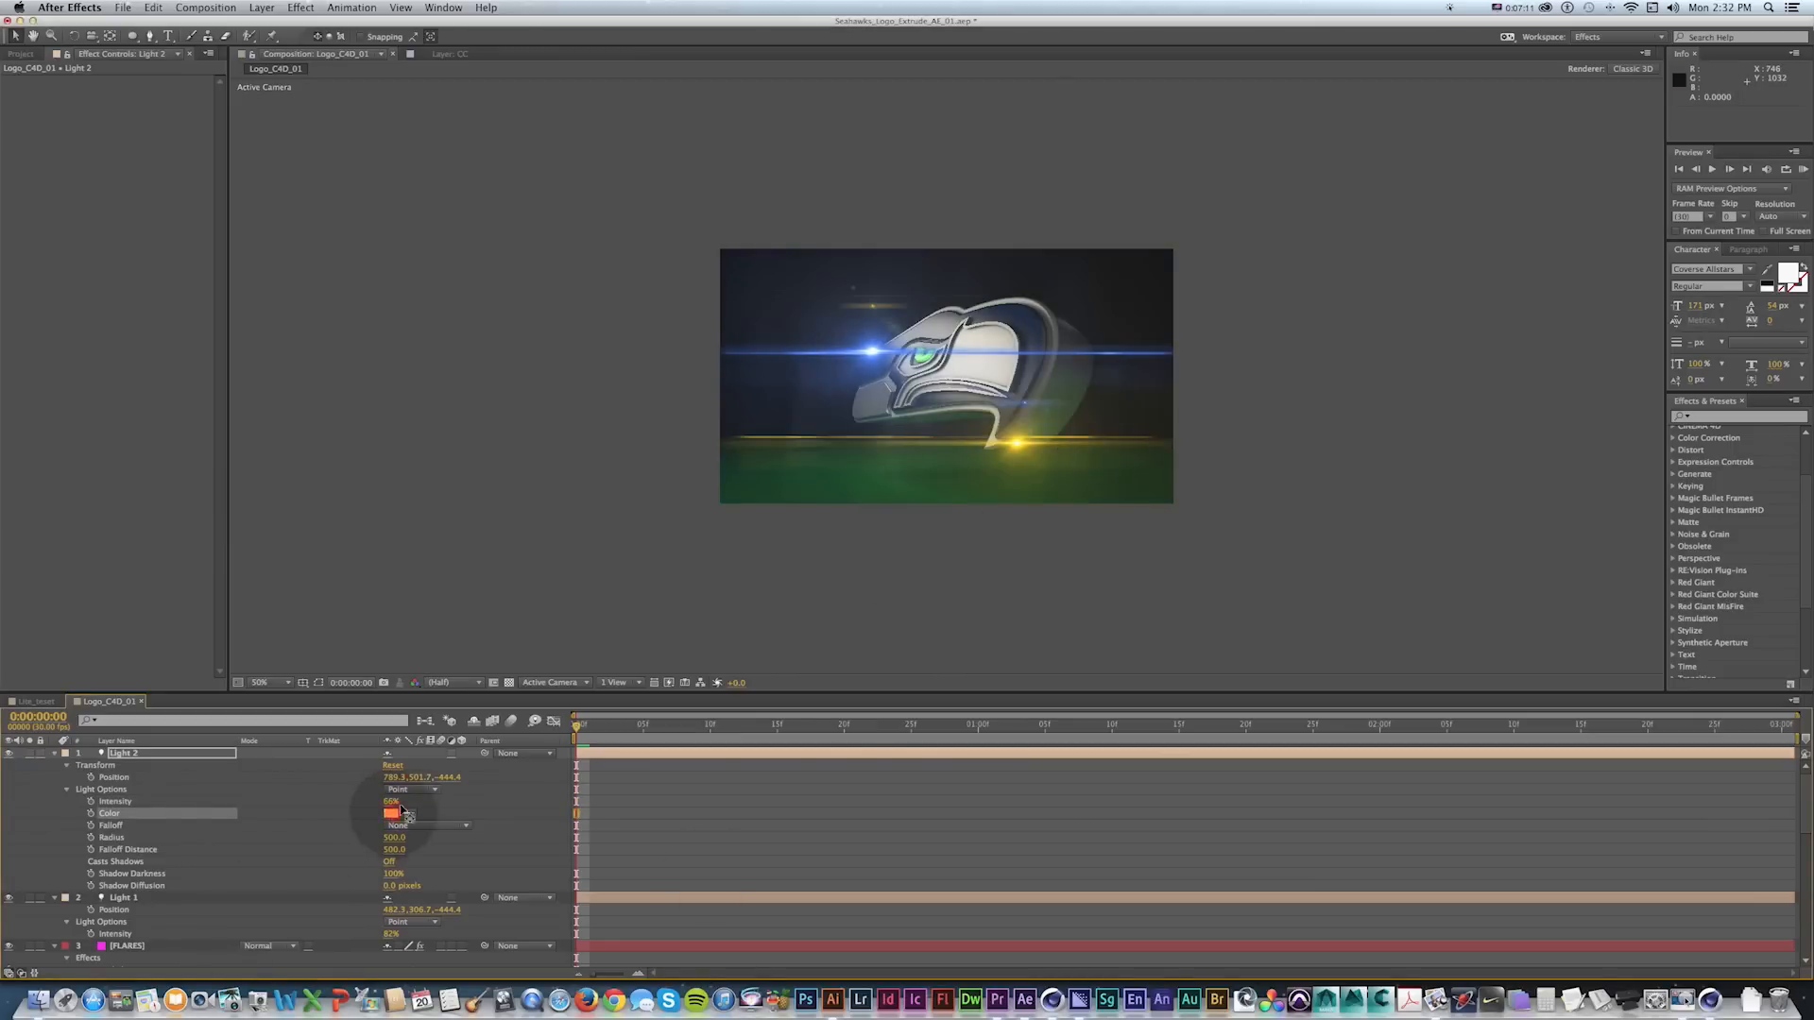
click(392, 814)
click(904, 416)
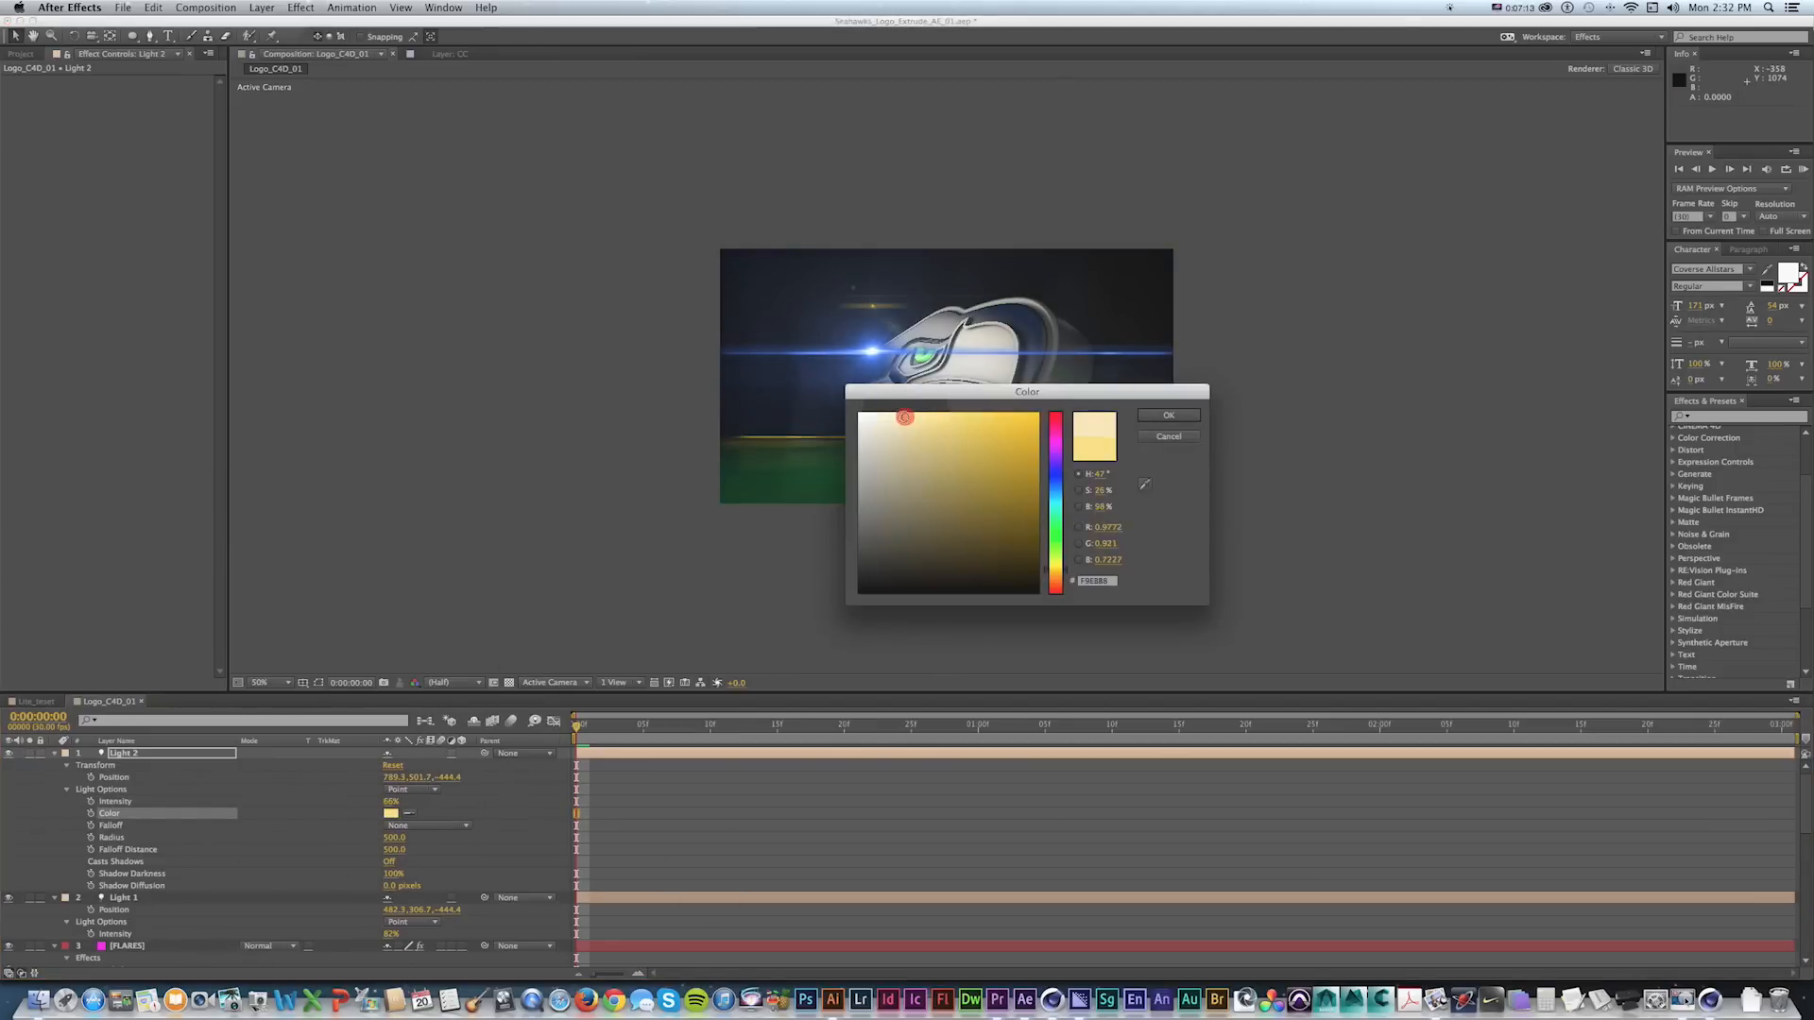
click(1170, 415)
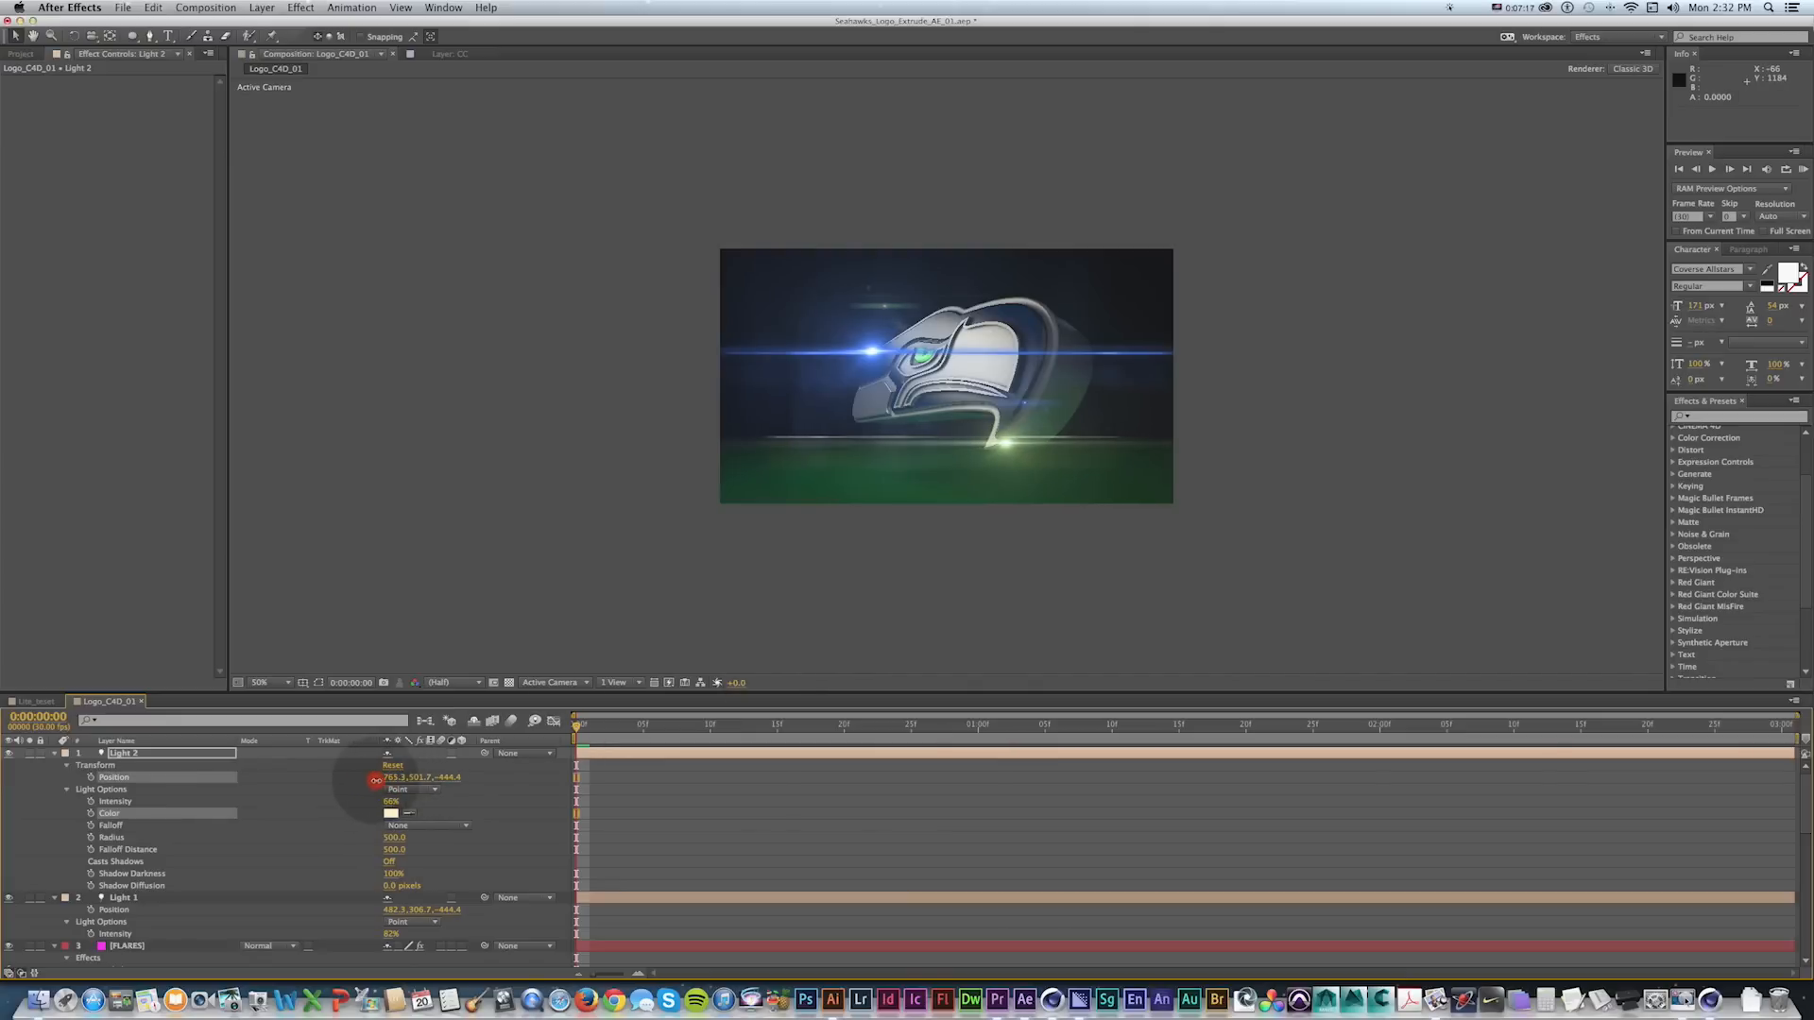
Lower Light 2's intensity to about 54% and Light 1's intensity to about 71%.
key(z)
click(972, 392)
key(space)
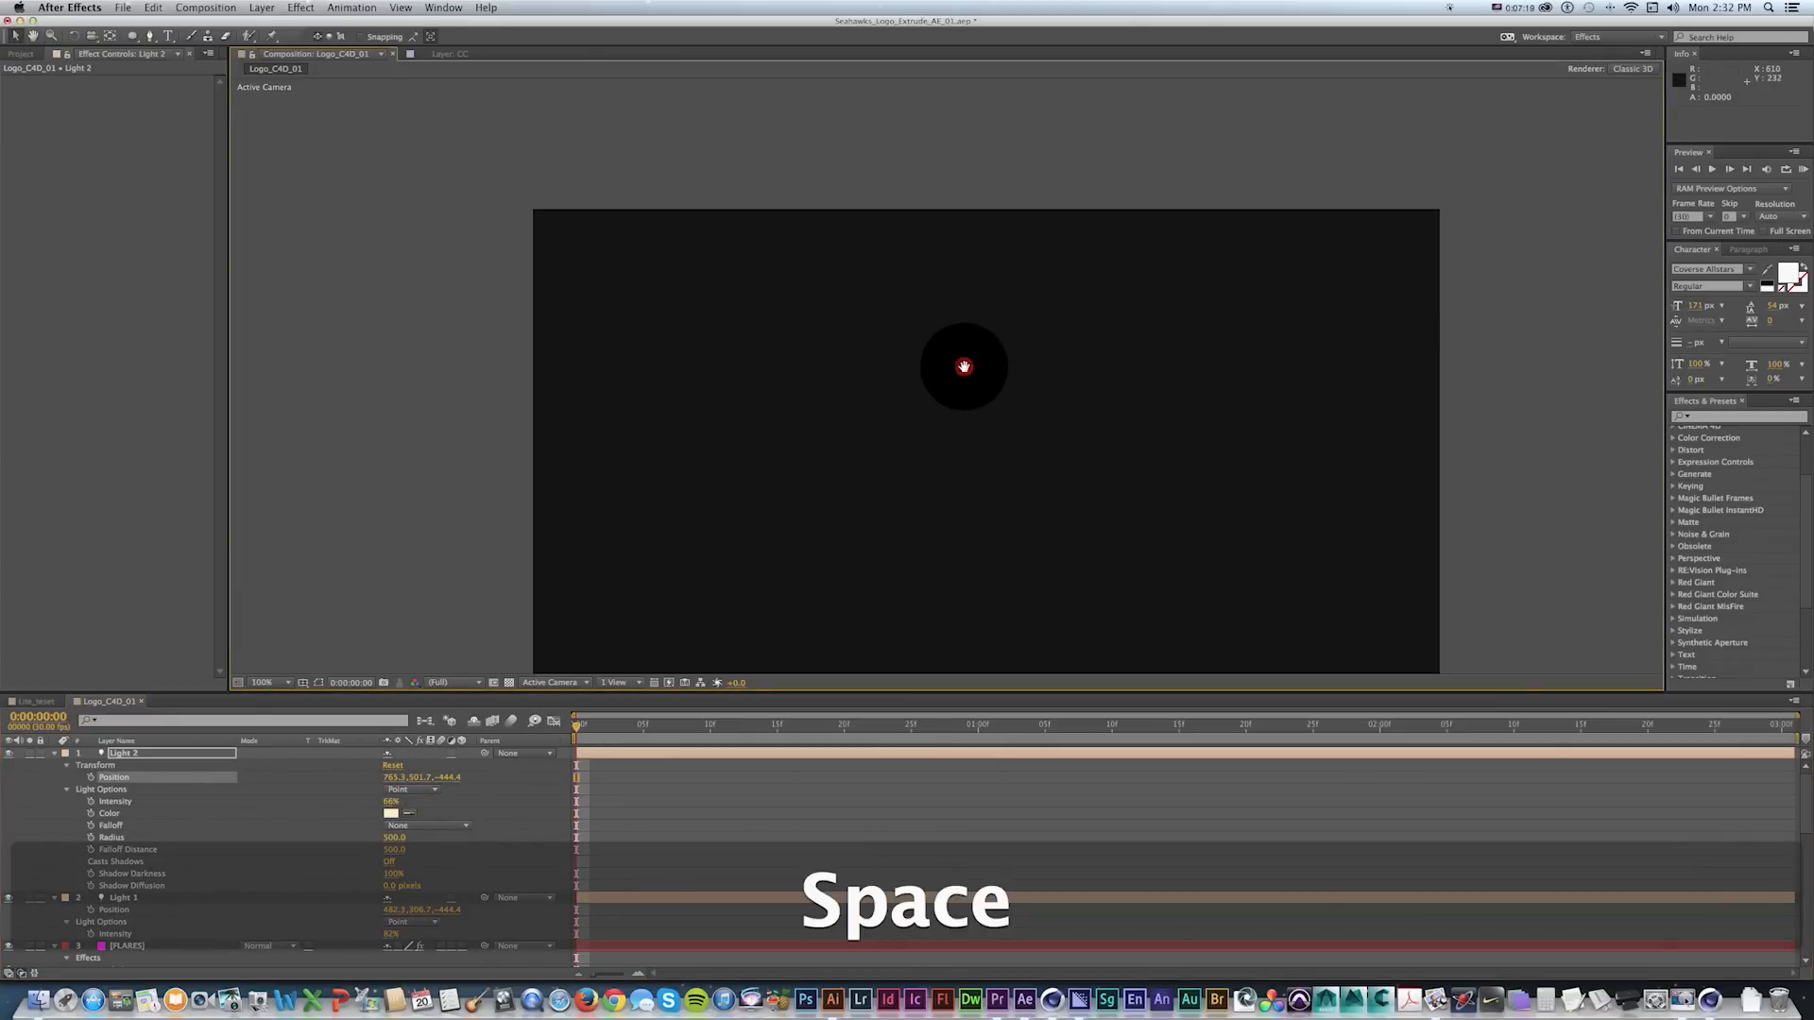
drag(963, 367, 953, 307)
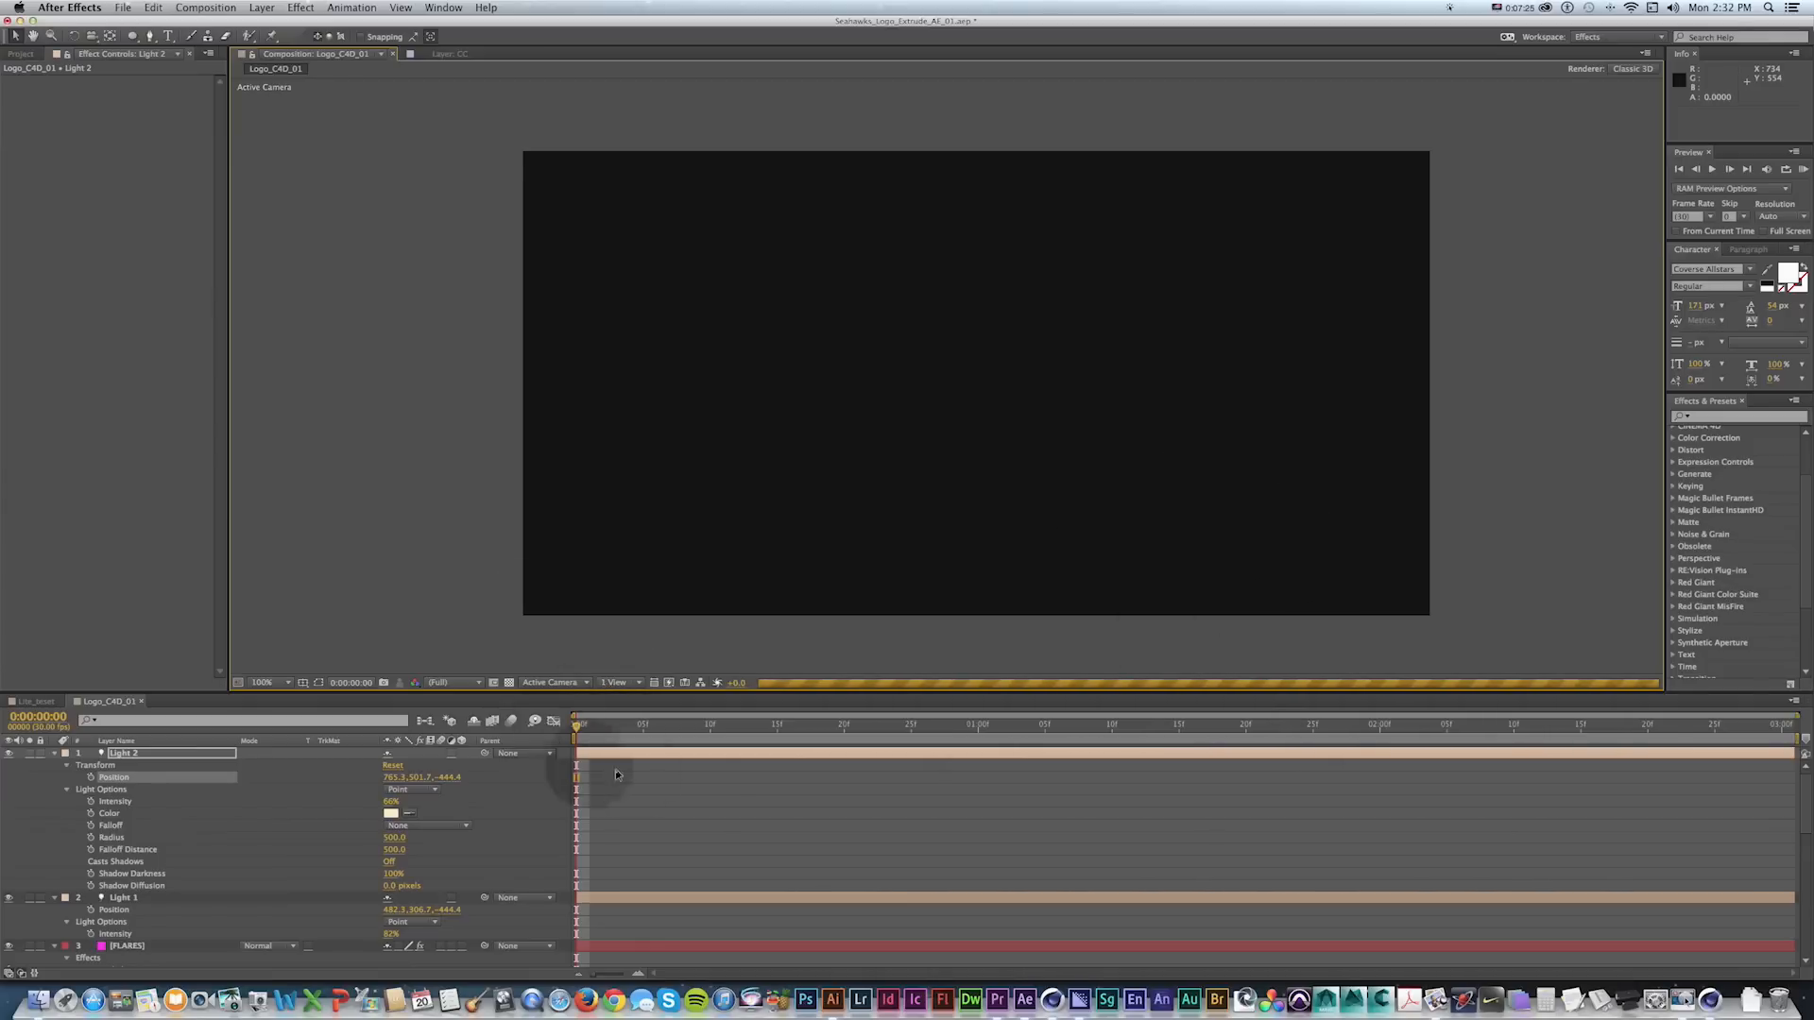
key(u)
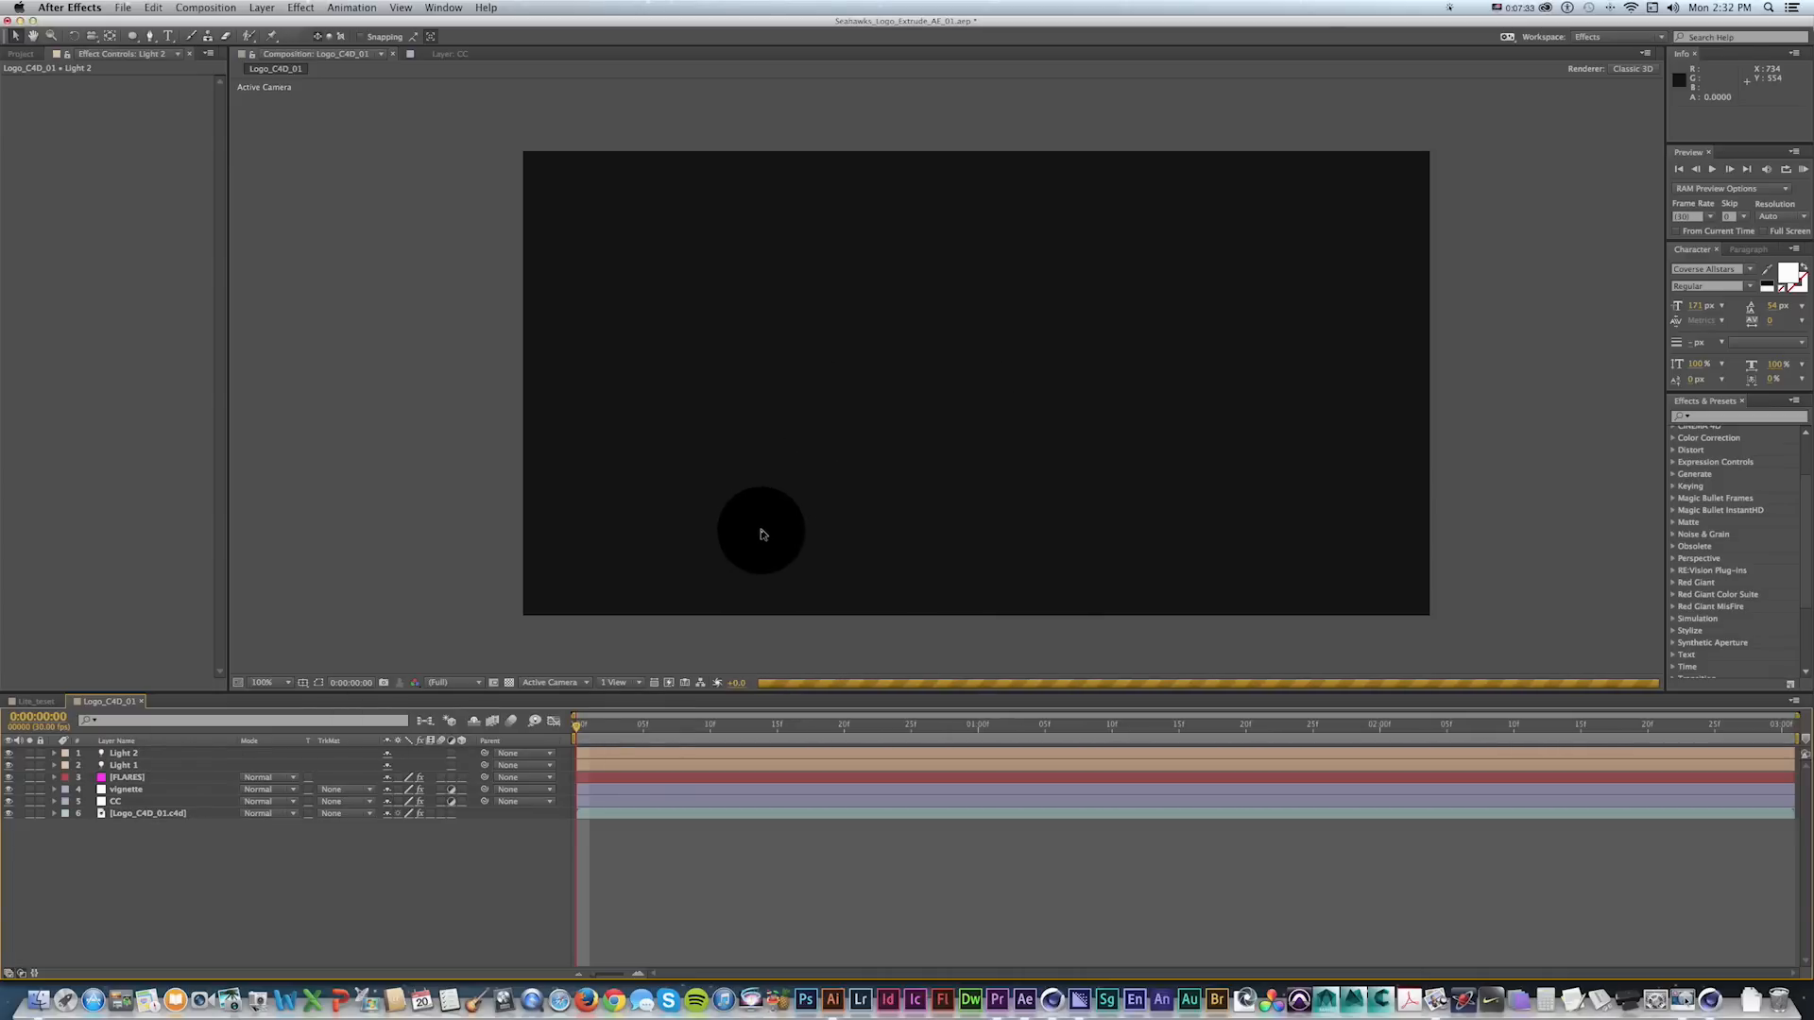
key(super+minus)
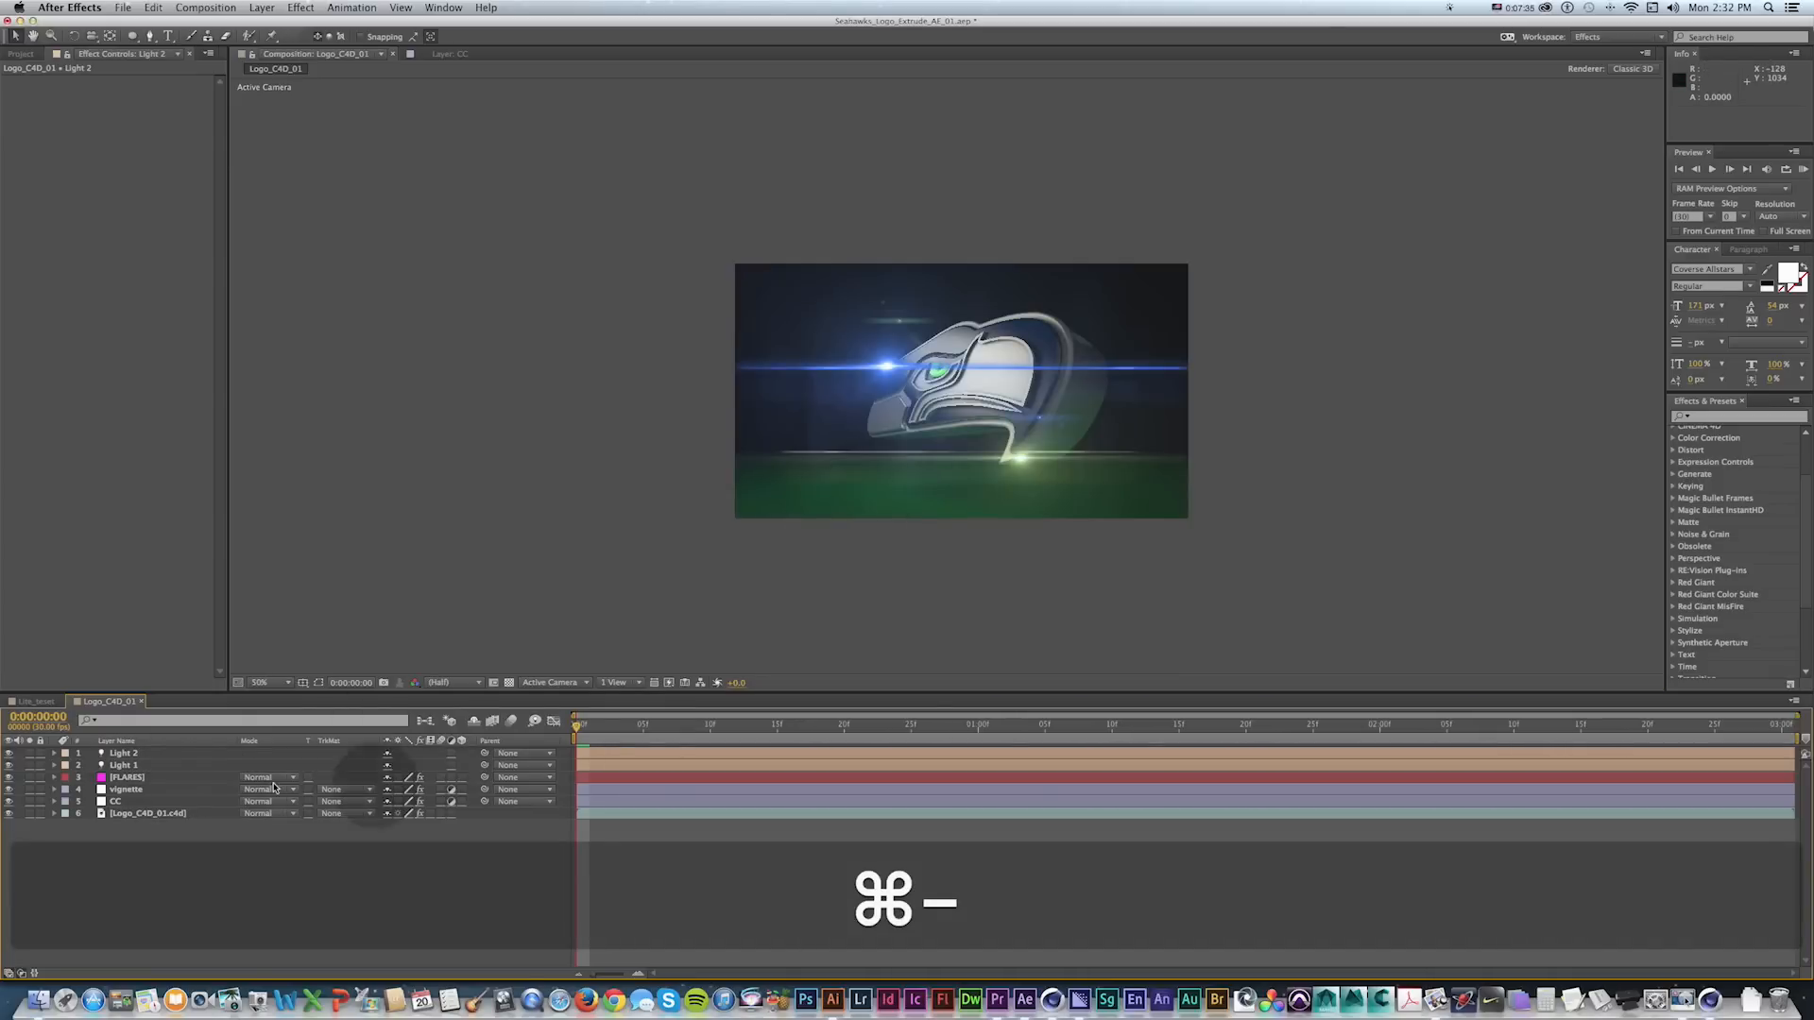
click(123, 765)
shift+click(123, 753)
key(t)
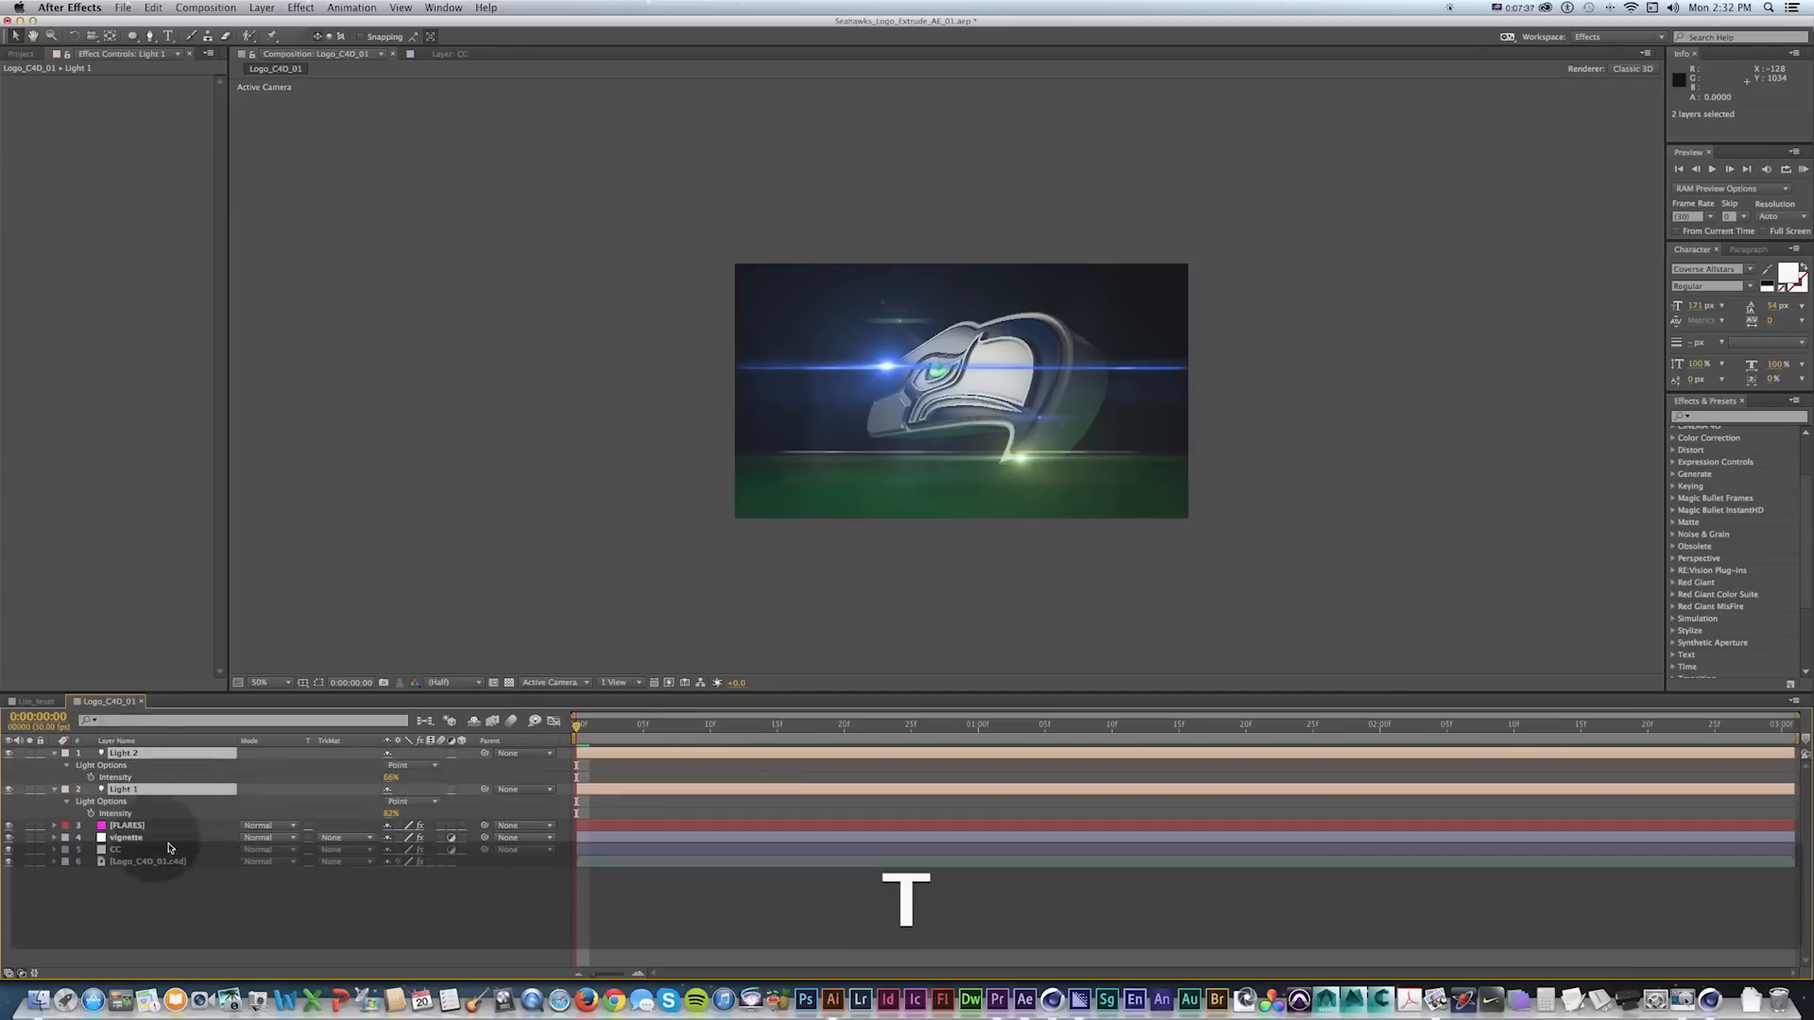
mouse_move(388, 783)
mouse_down()
mouse_move(356, 781)
mouse_move(383, 817)
mouse_up()
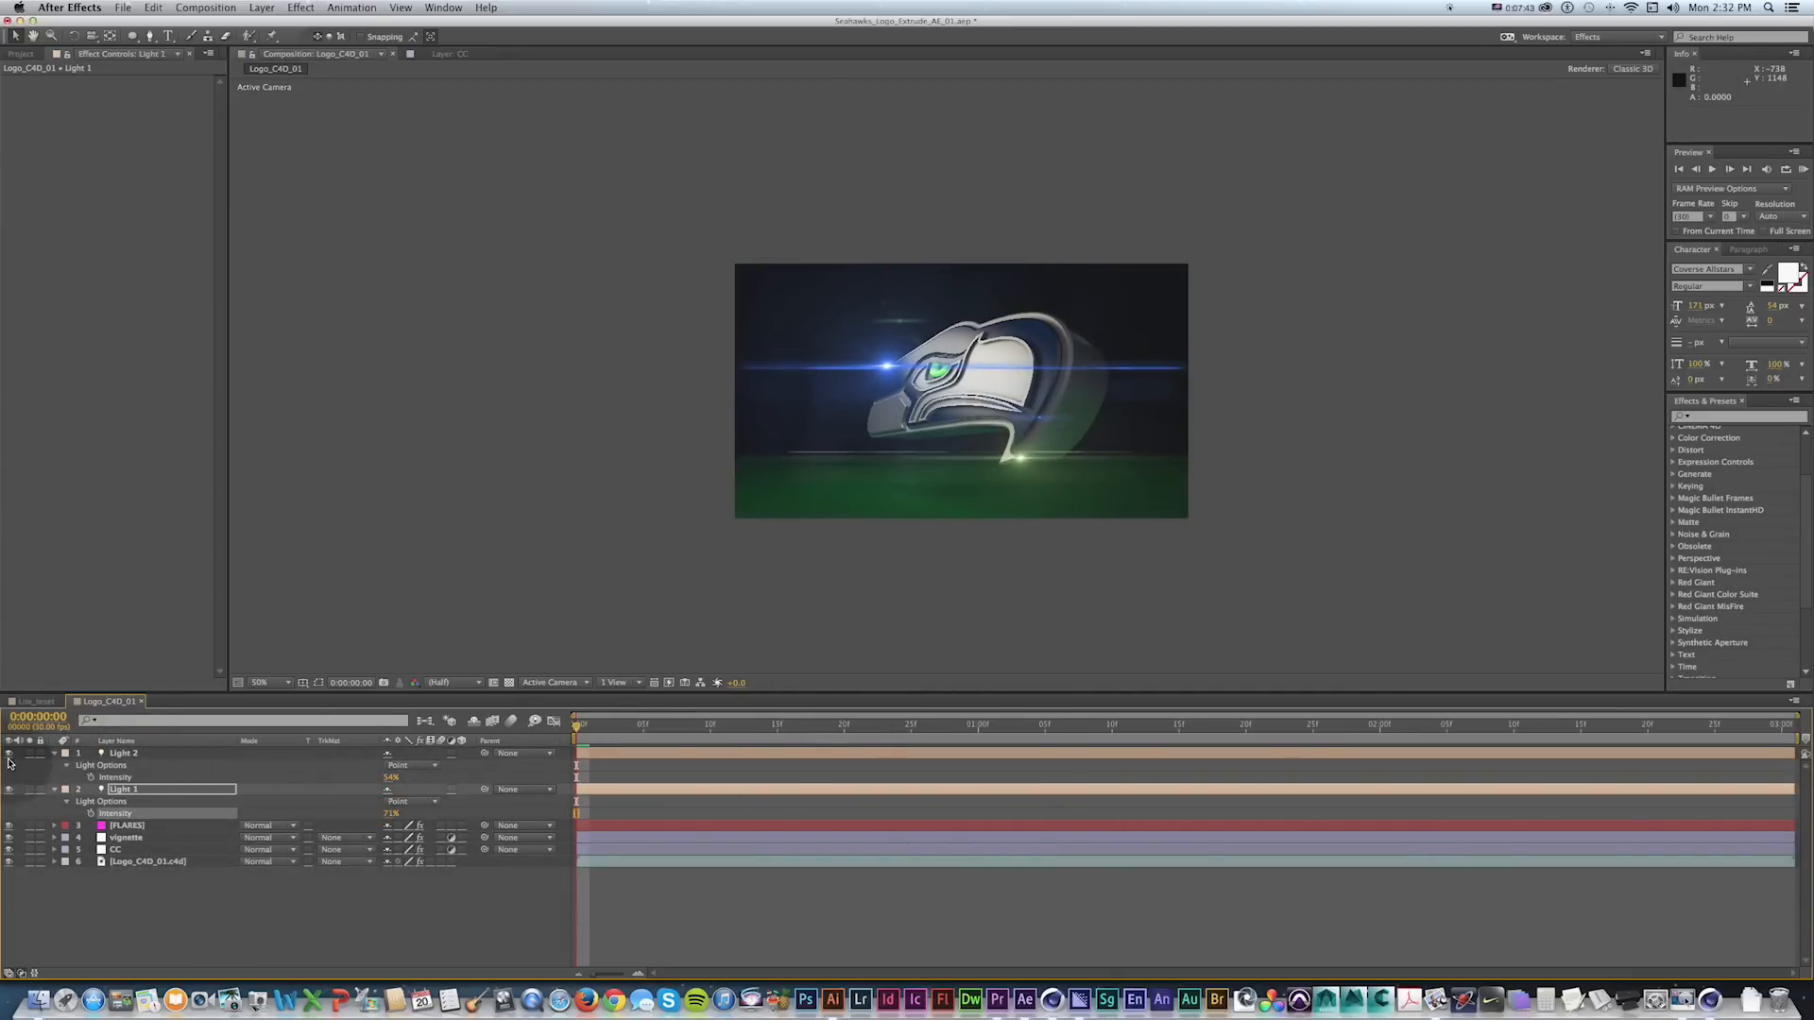
Hide both light layers so the logo shows without flares.
click(11, 792)
key(v)
click(699, 510)
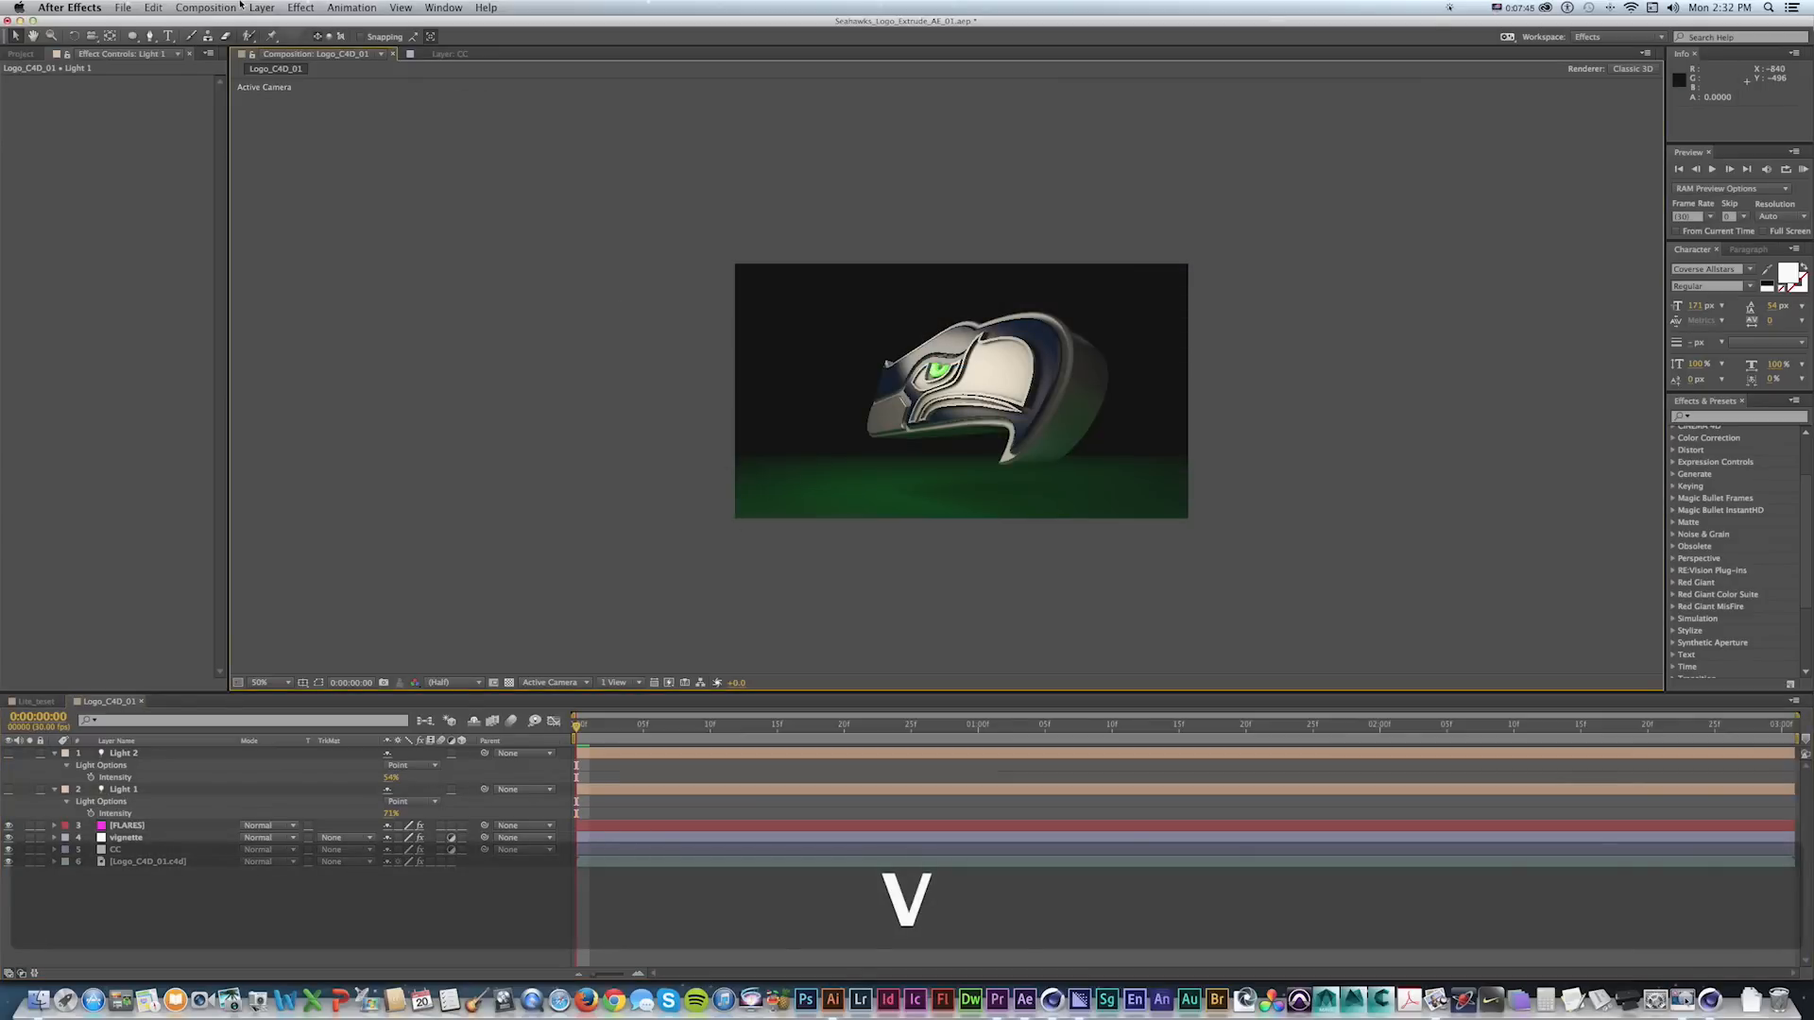
Draw a small circle with the Ellipse tool at the logo's lower tip, using a pale cream solid fill.
click(137, 38)
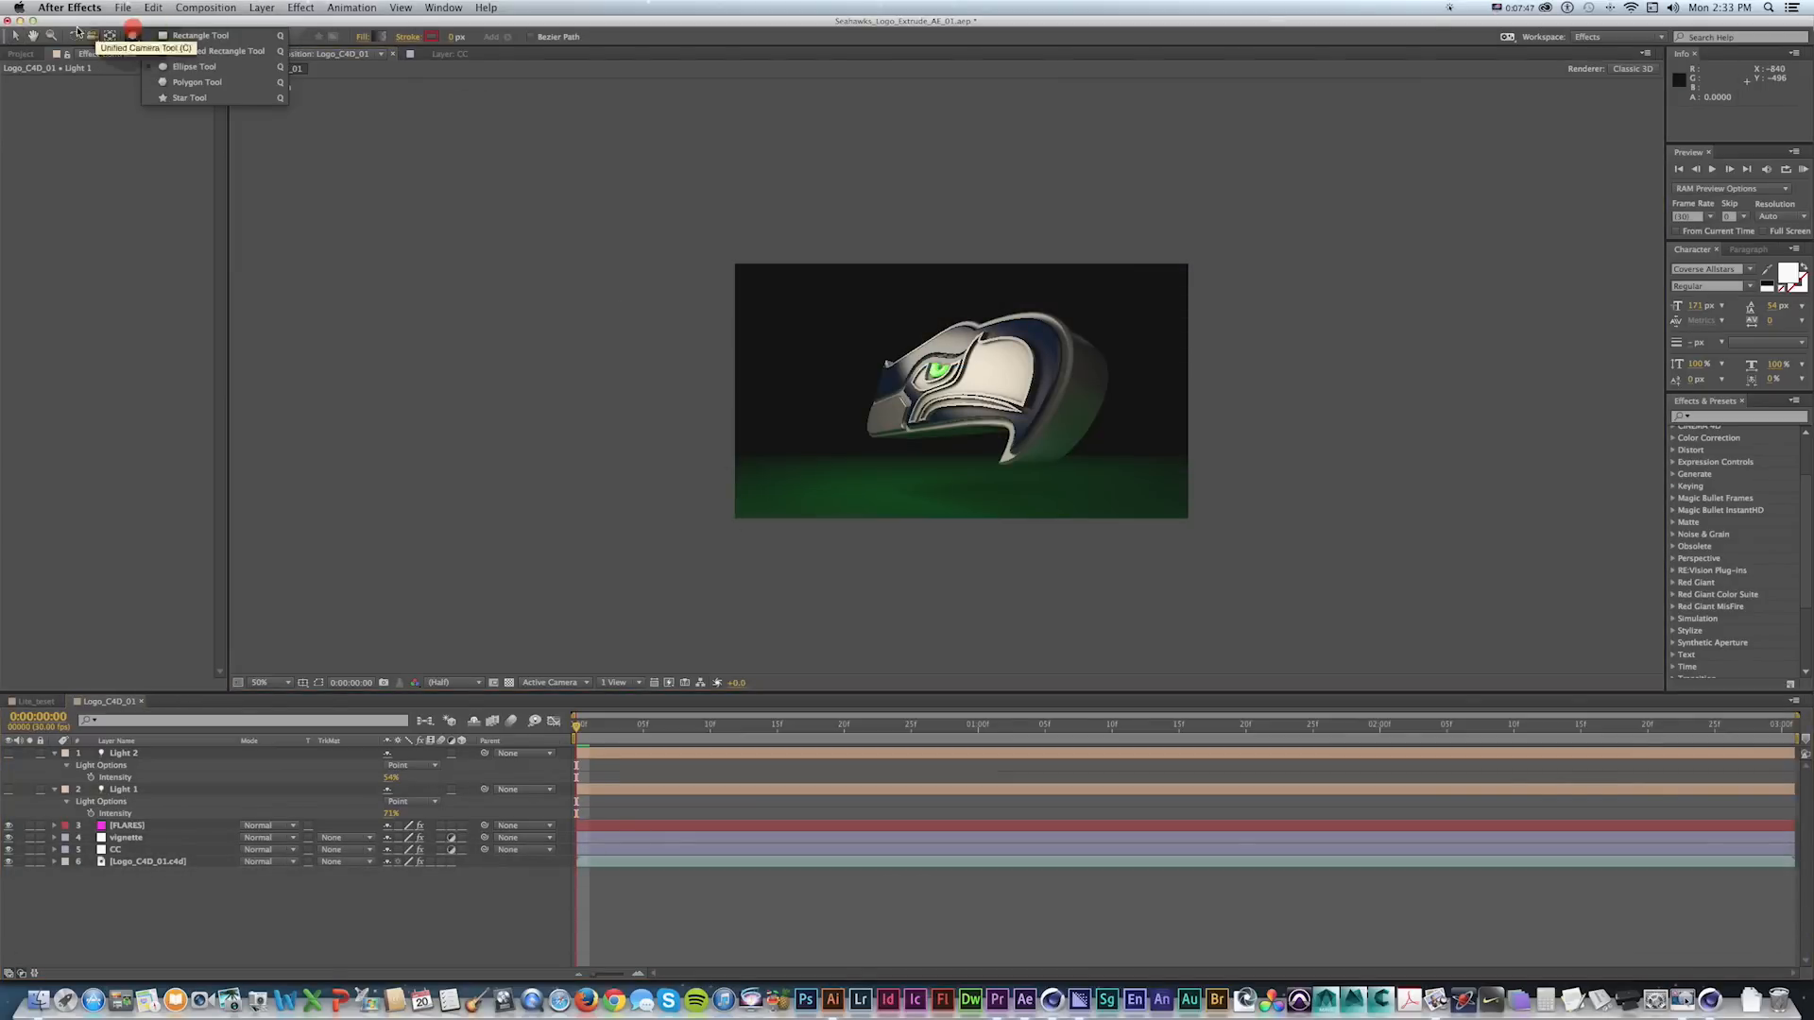
click(362, 38)
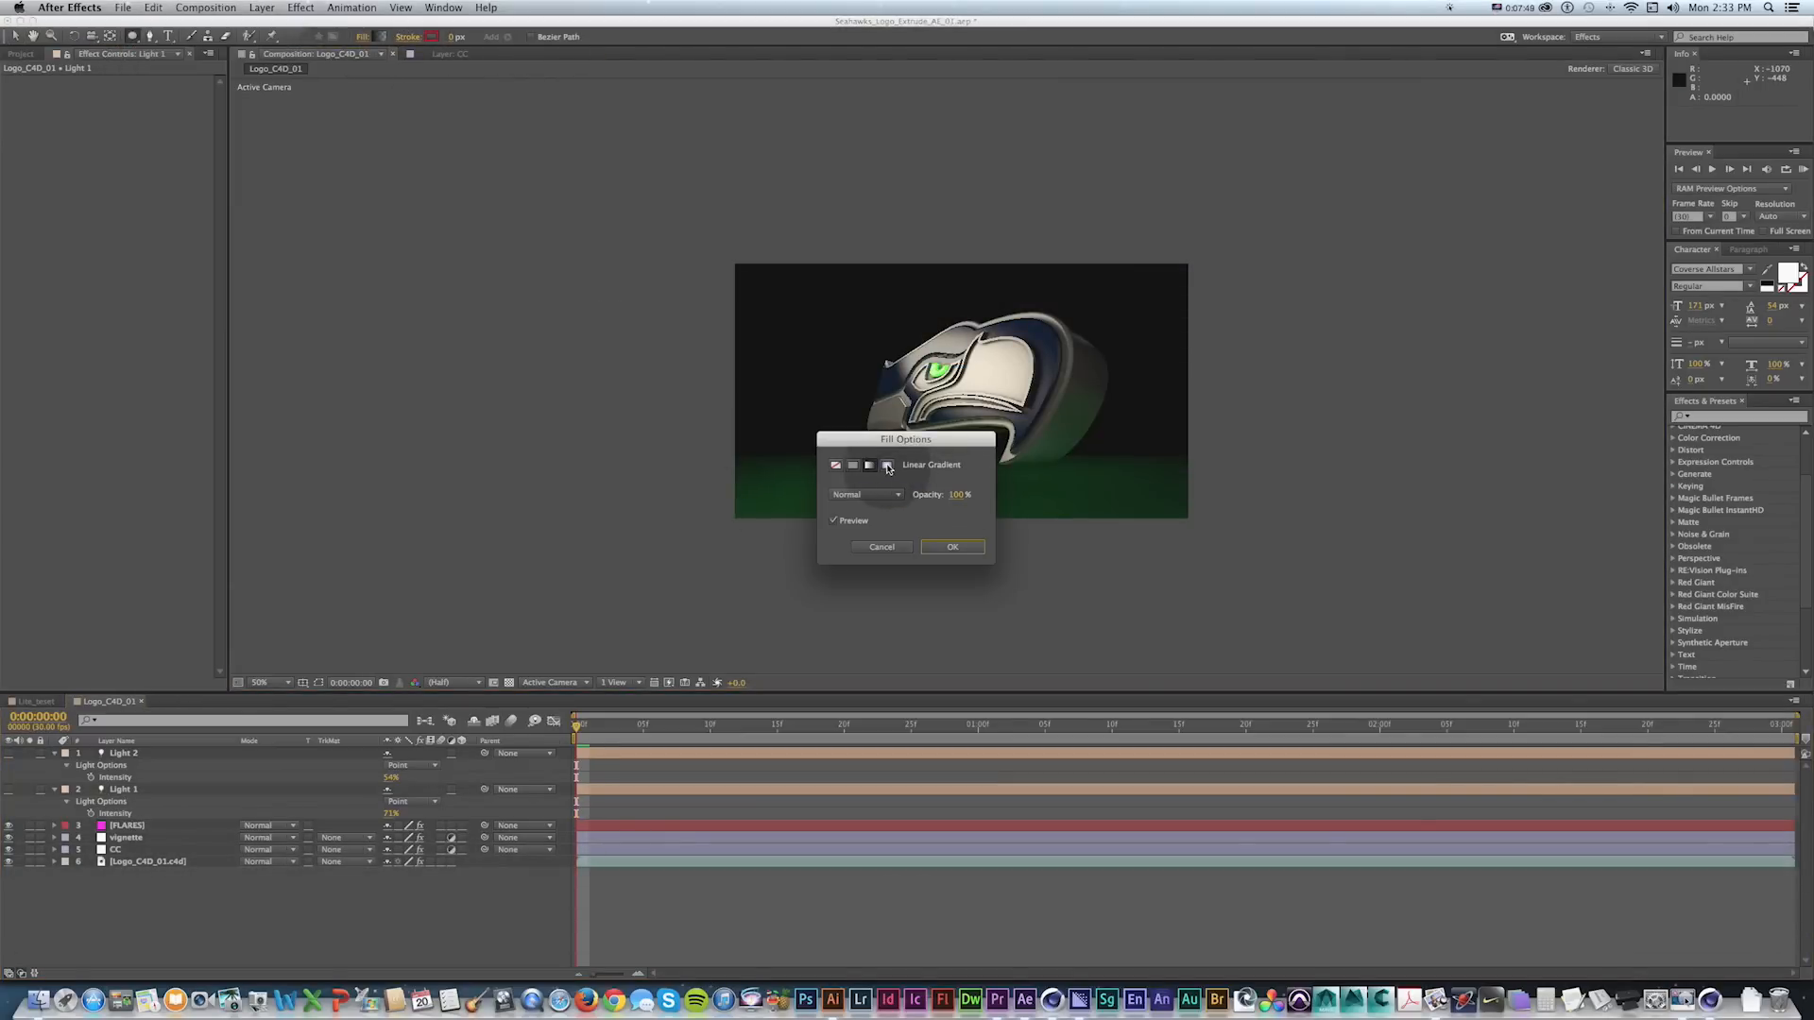
click(953, 546)
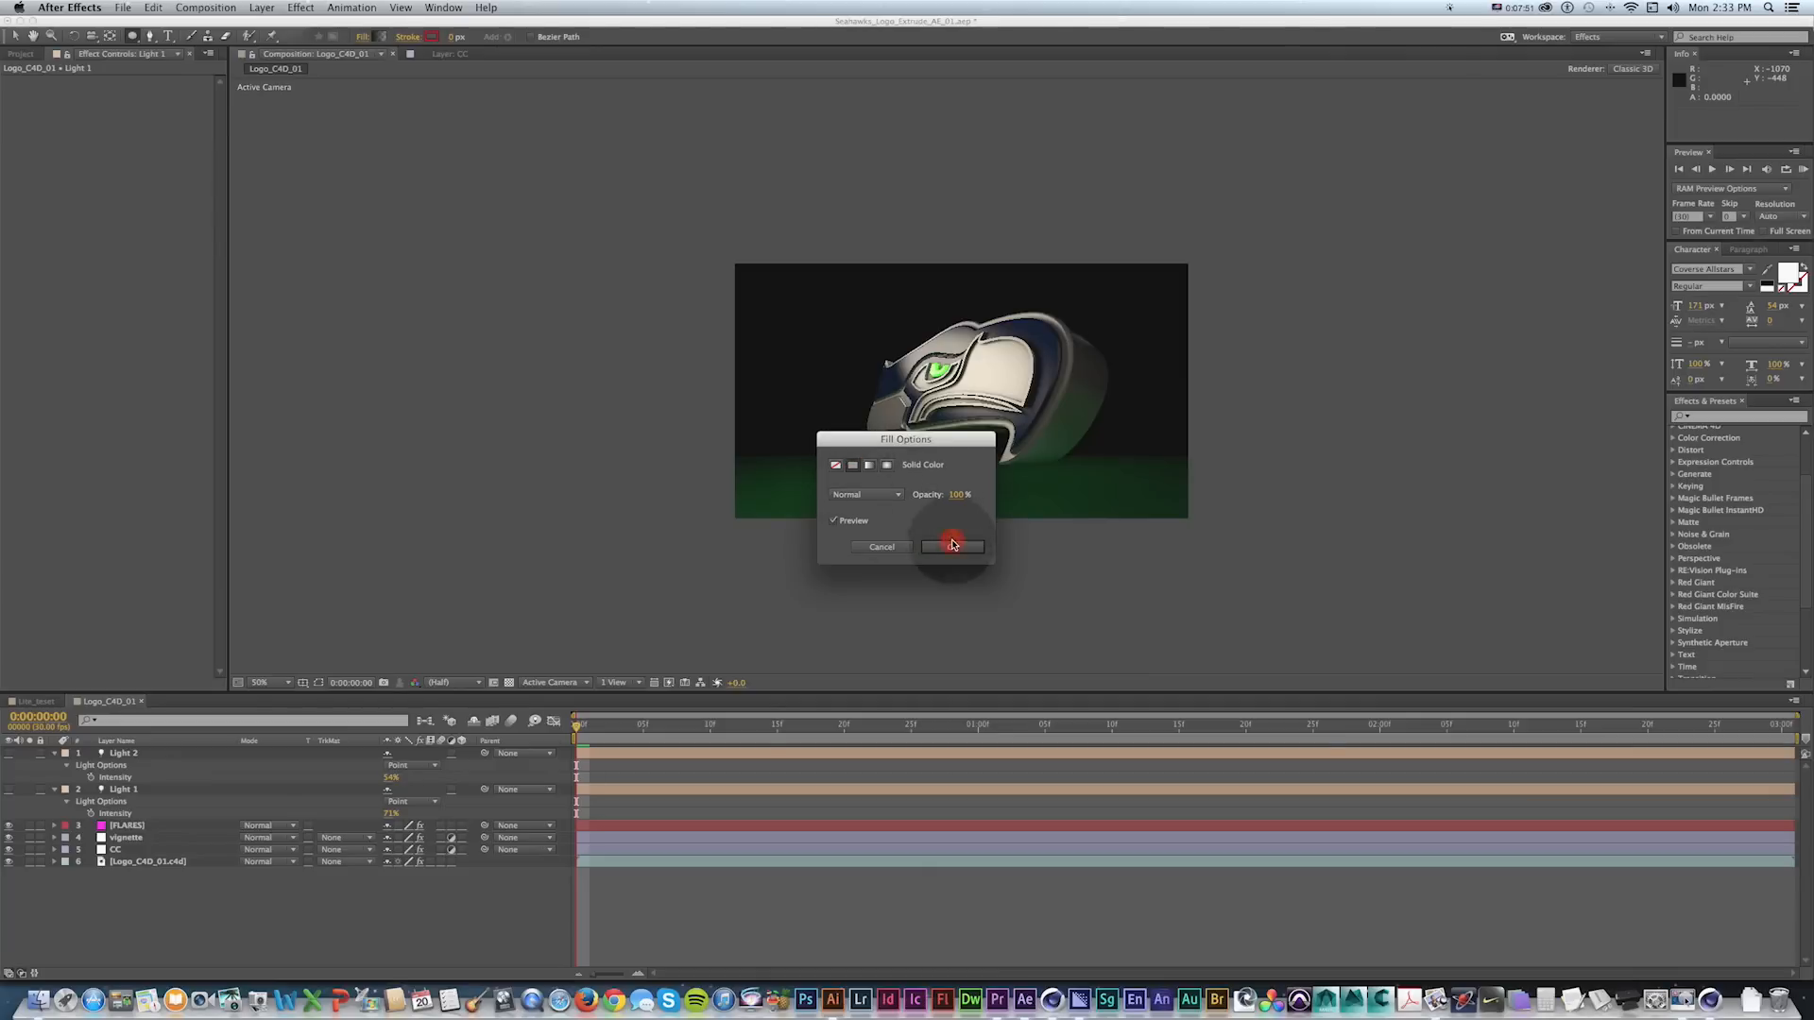
click(387, 40)
drag(1047, 476, 1047, 559)
click(1176, 418)
drag(893, 396, 892, 397)
click(1149, 414)
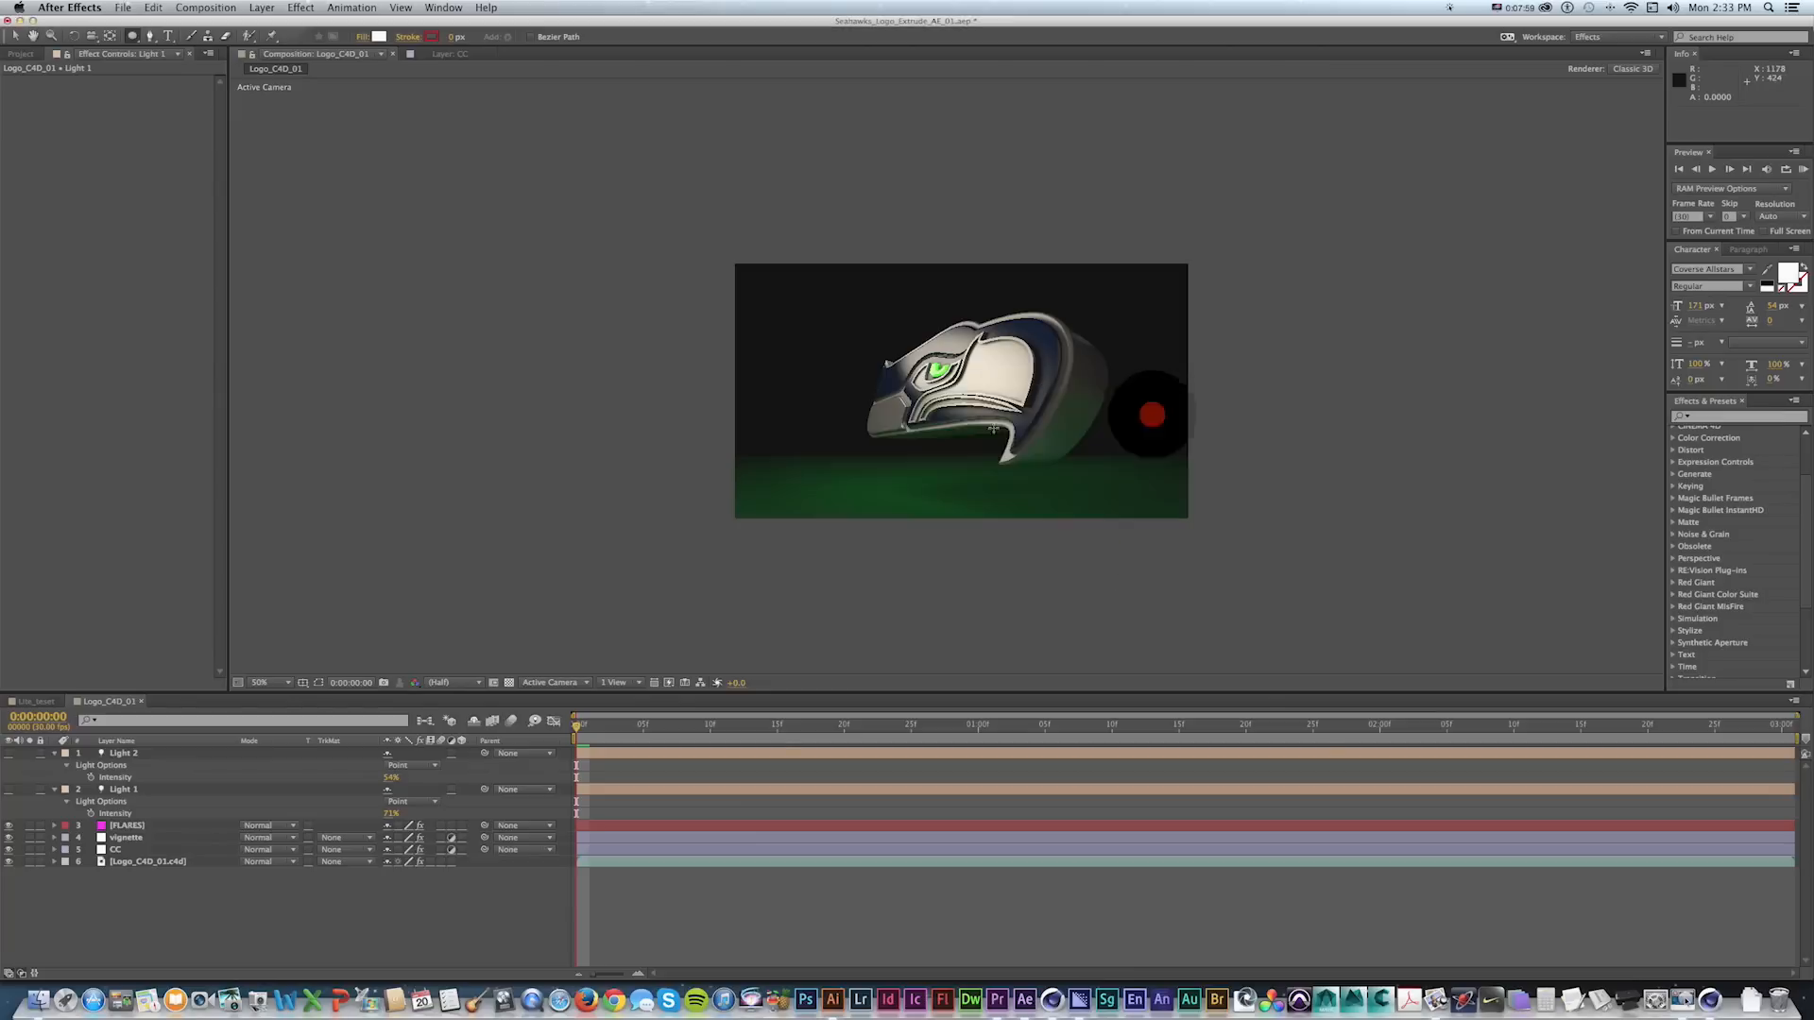
shift+drag(1016, 444, 1029, 457)
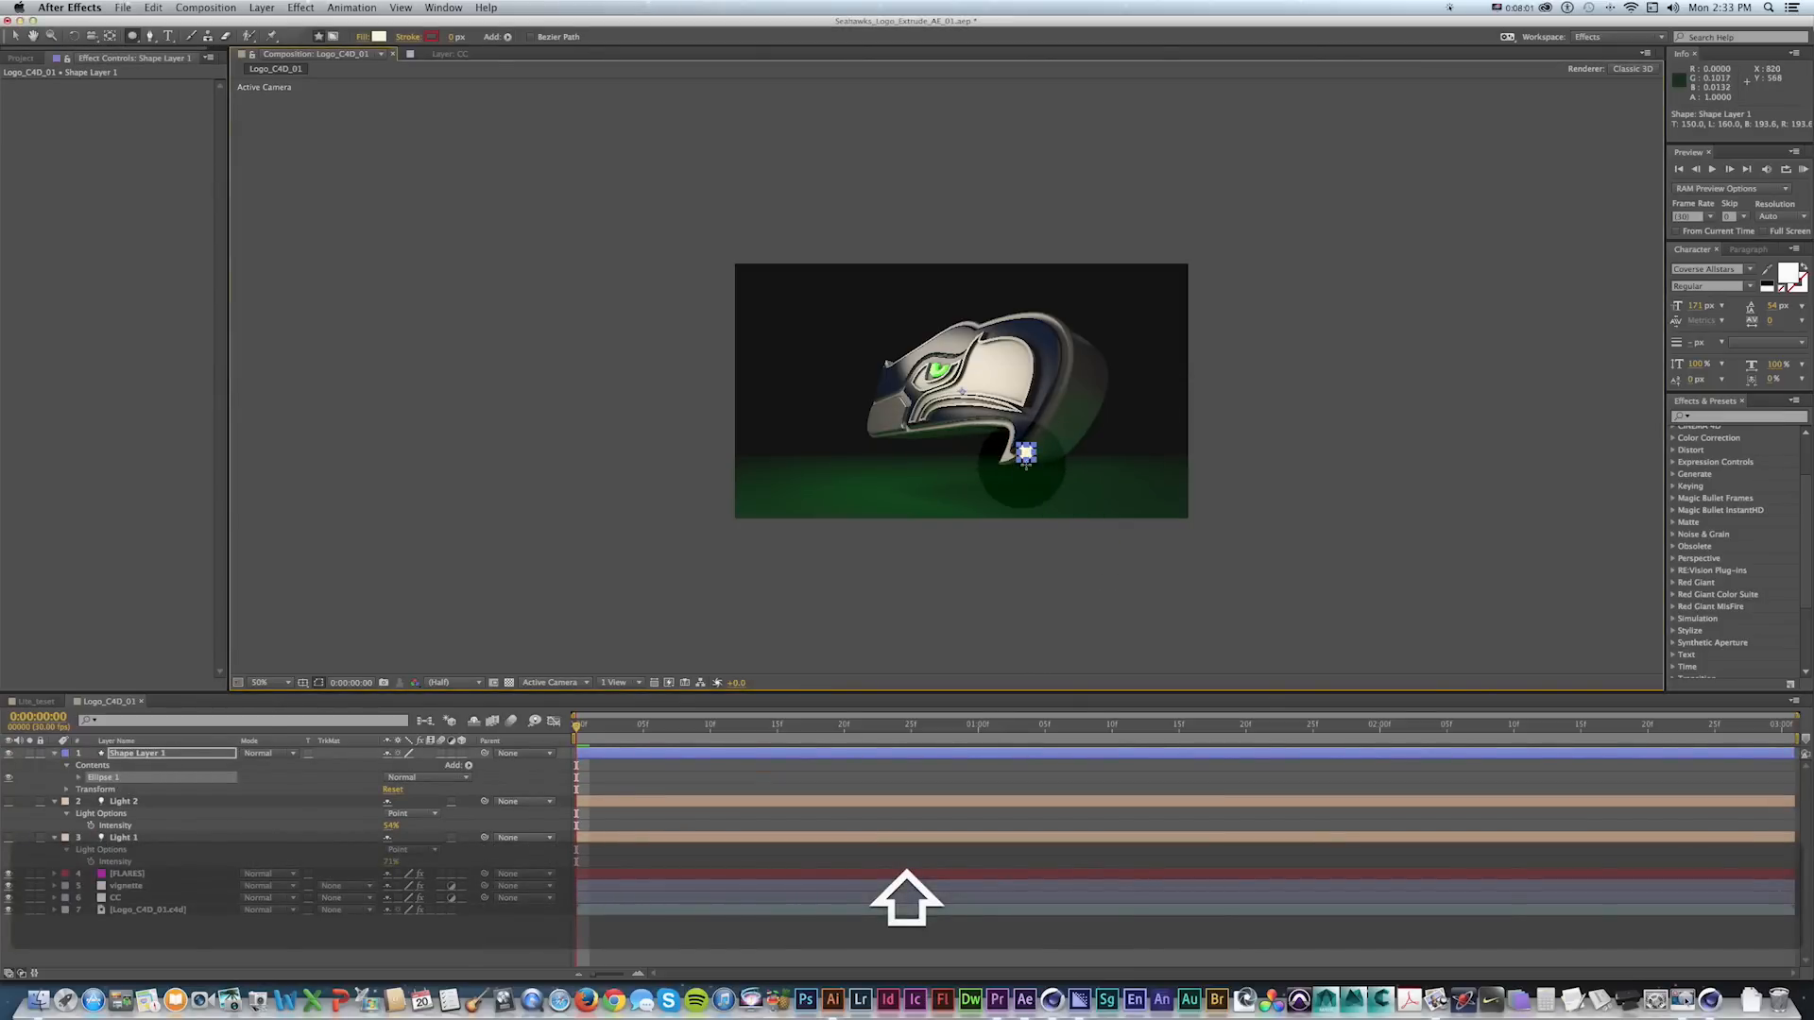
Apply Gaussian Blur to the circle's shape layer with a blurriness of about 32.
click(1753, 417)
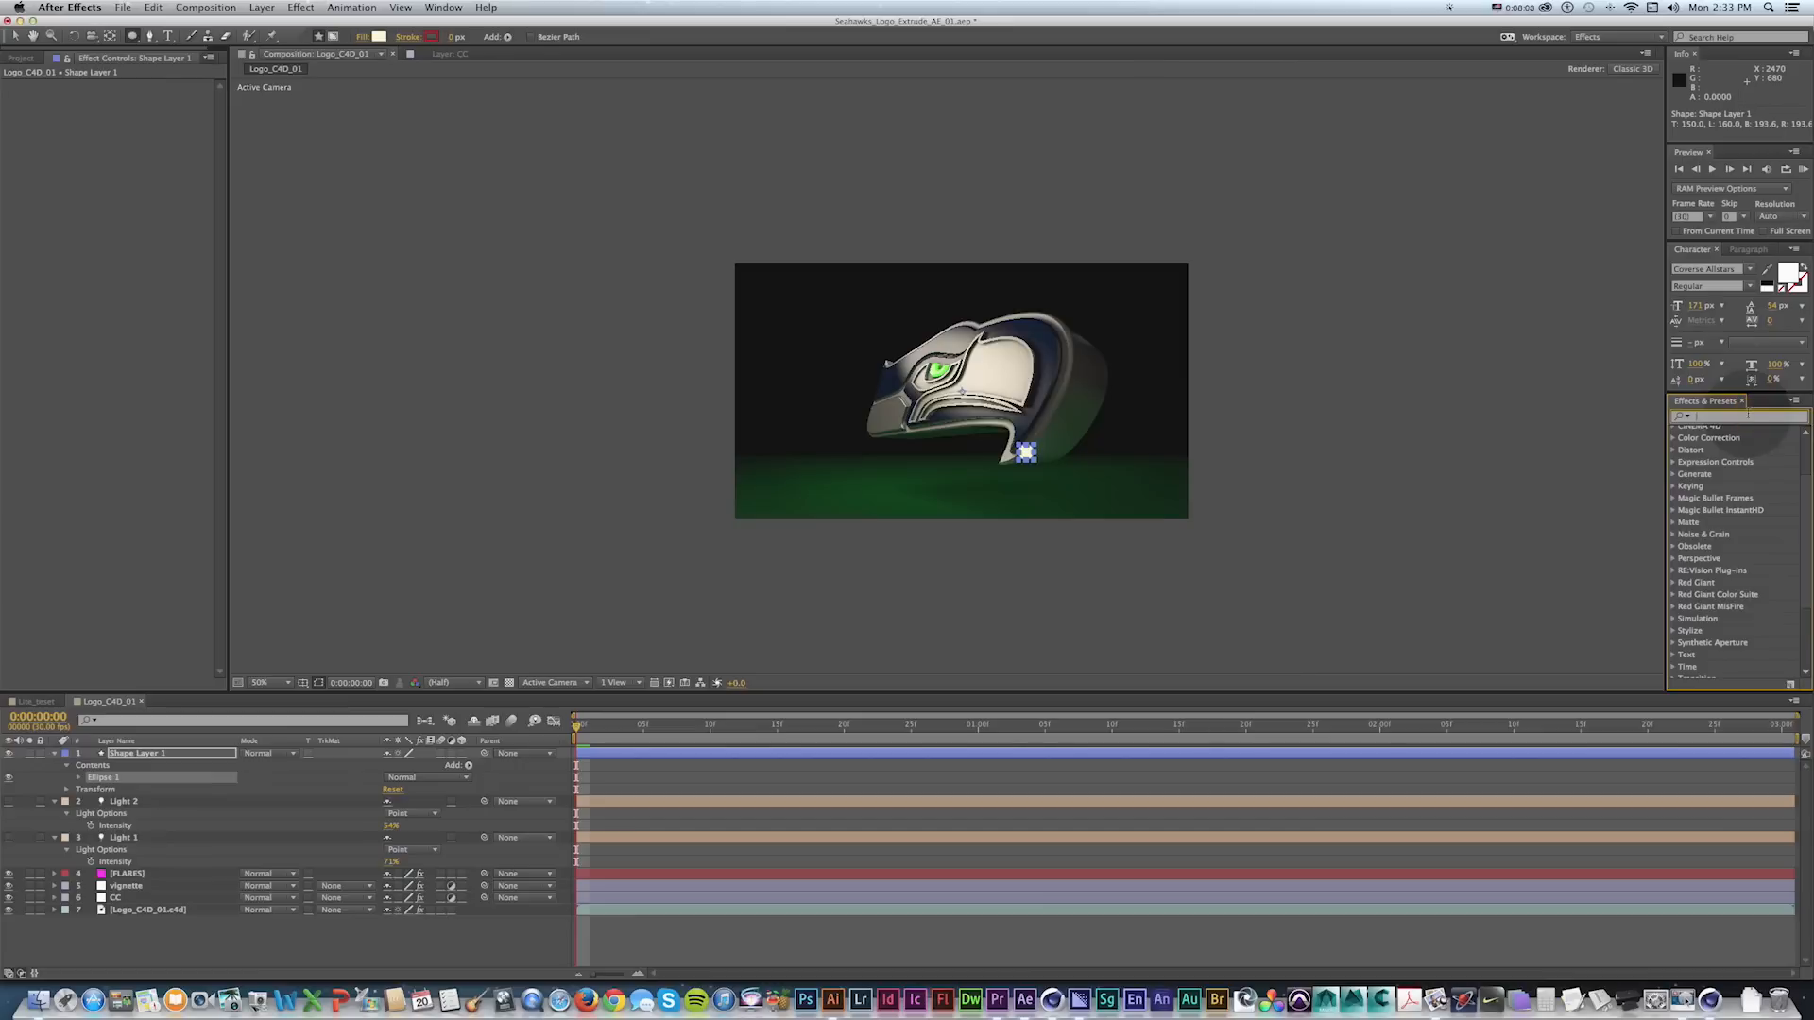
text(blur)
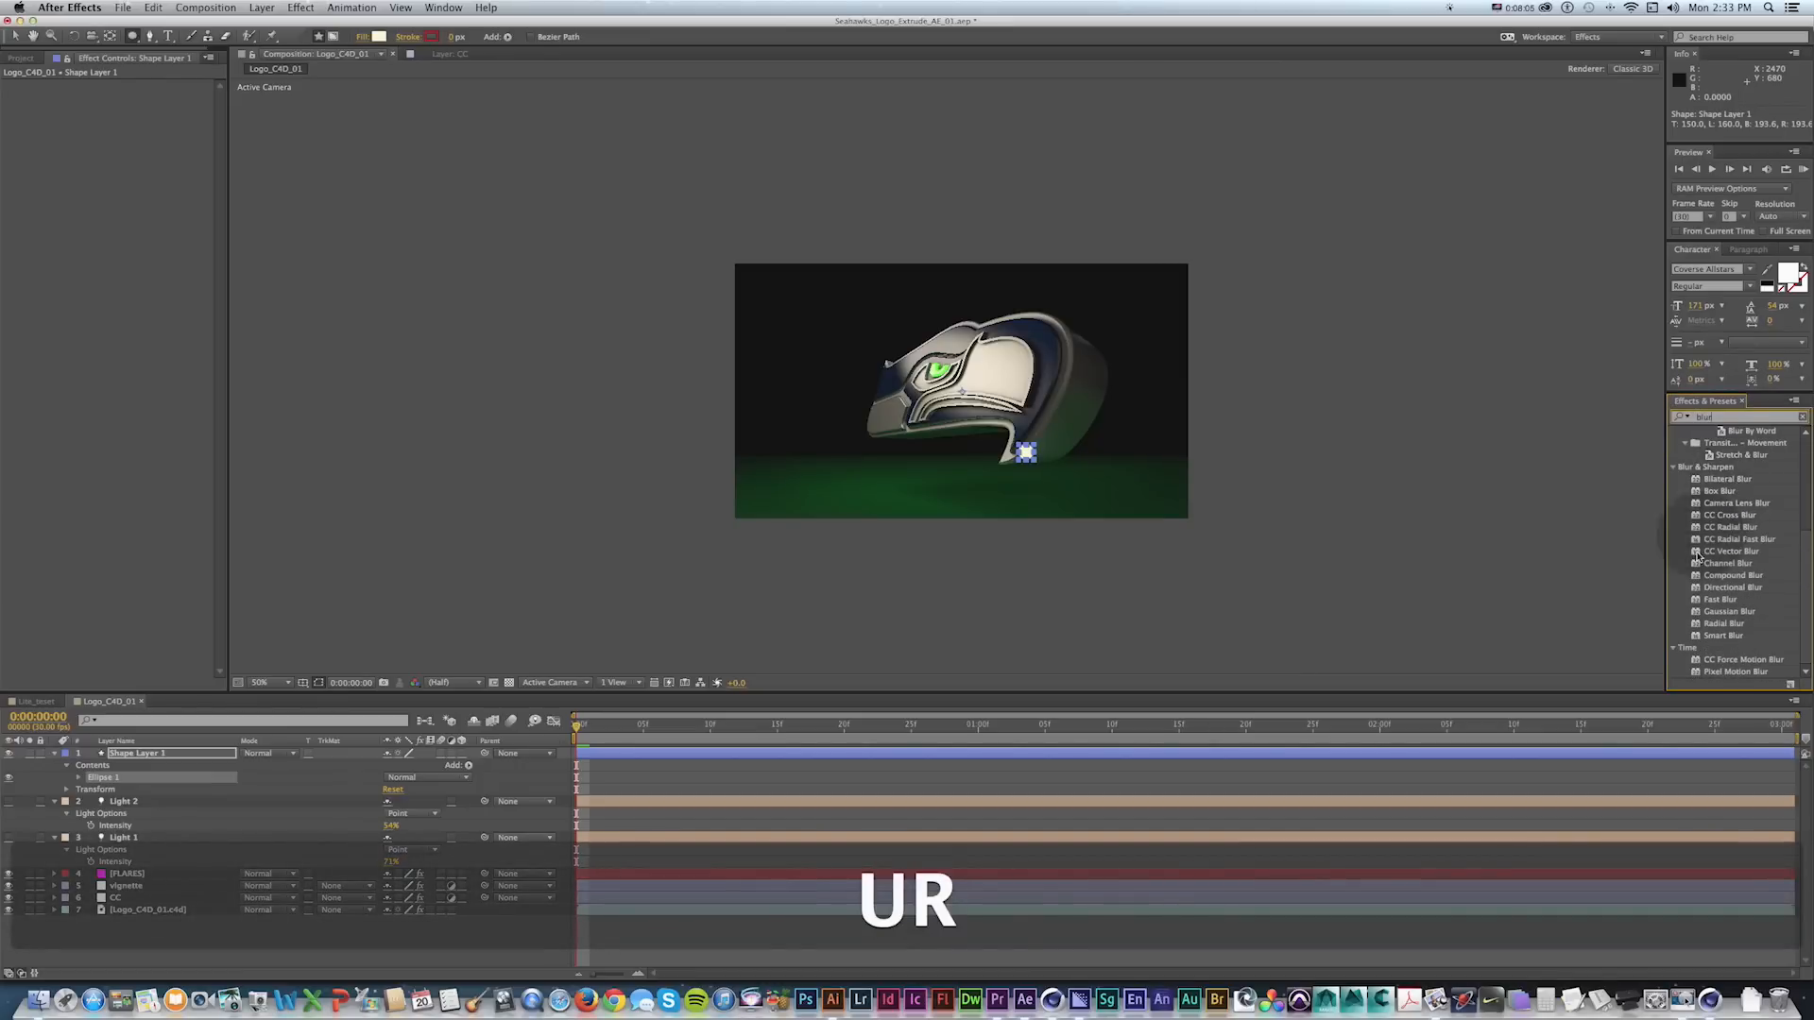
drag(1698, 614, 392, 793)
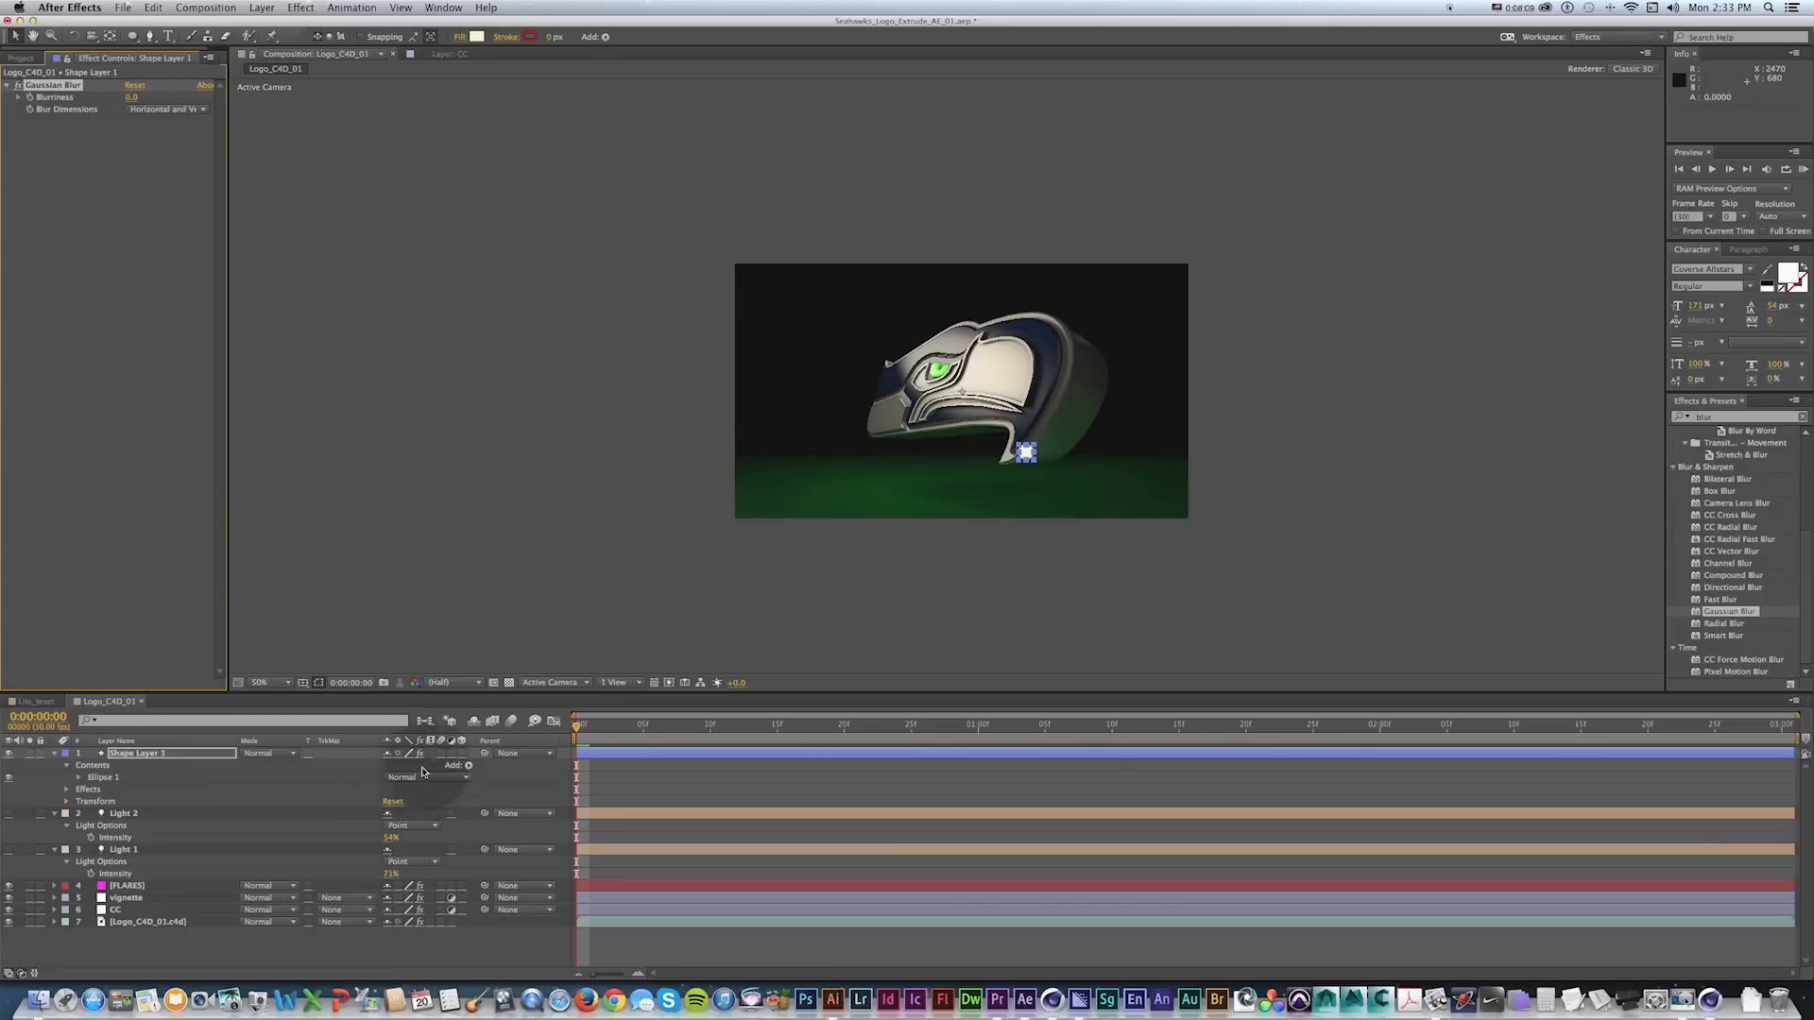
key(t)
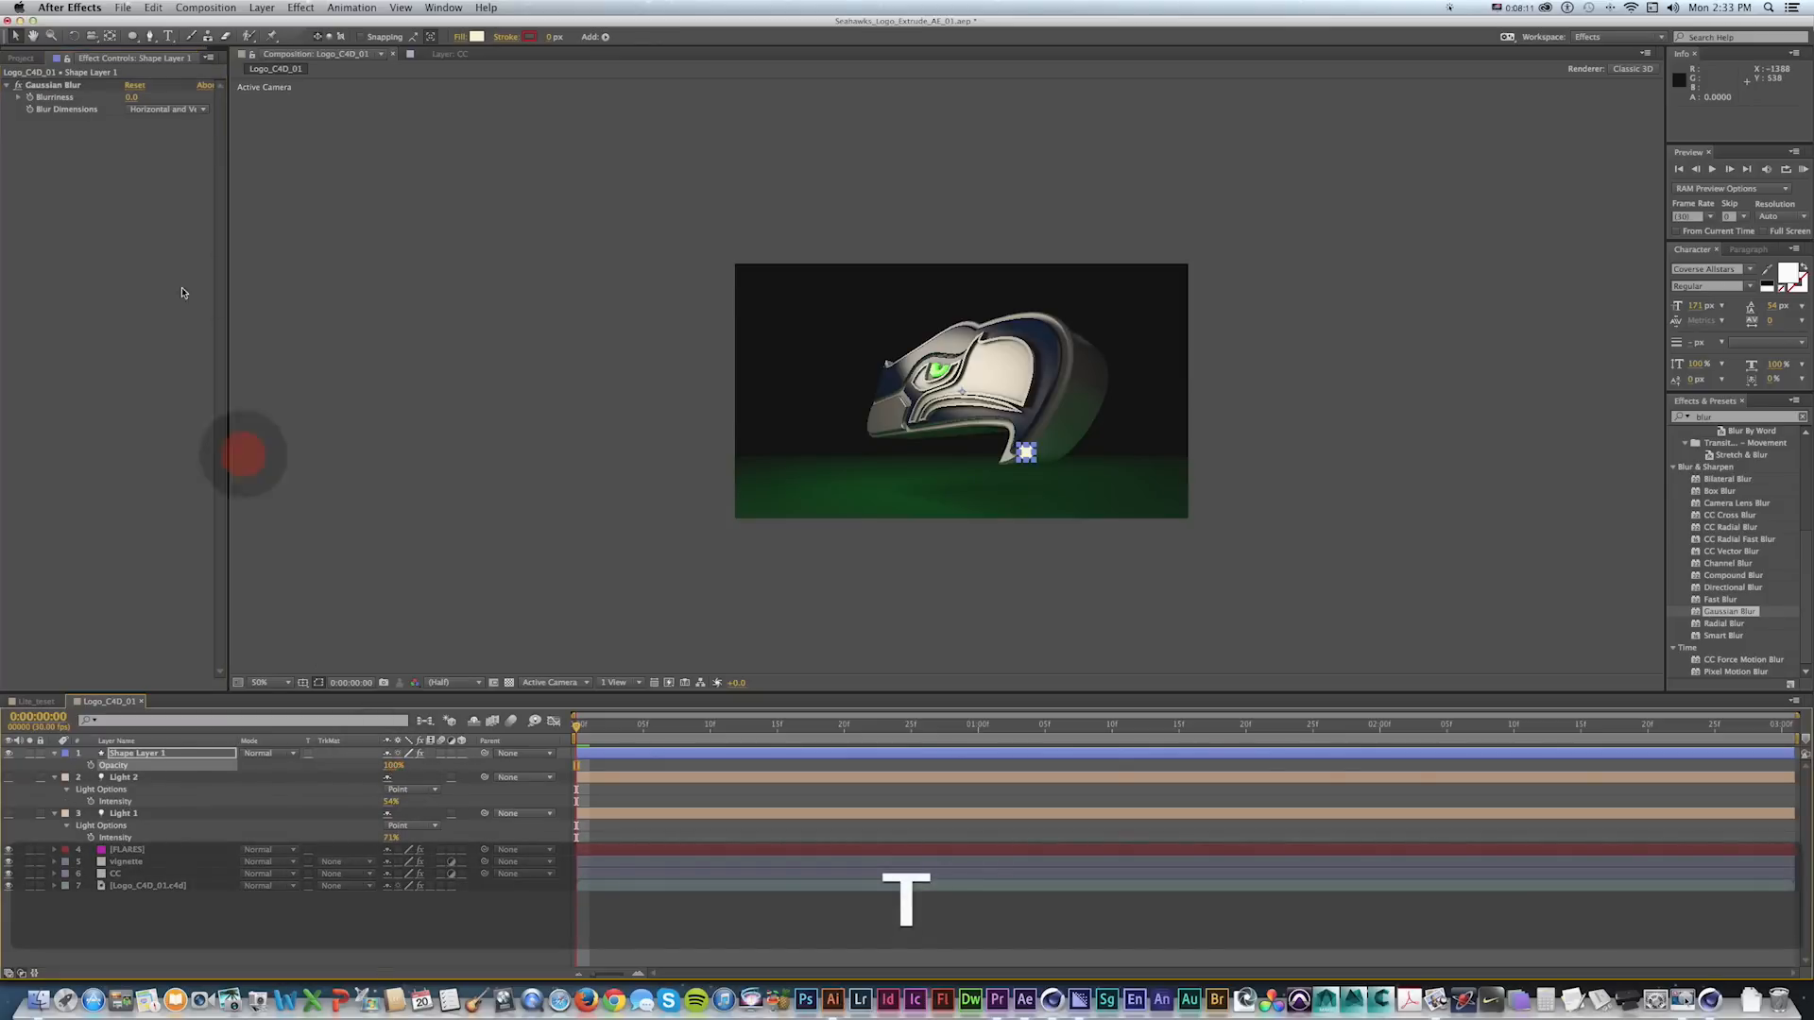
drag(132, 98, 373, 101)
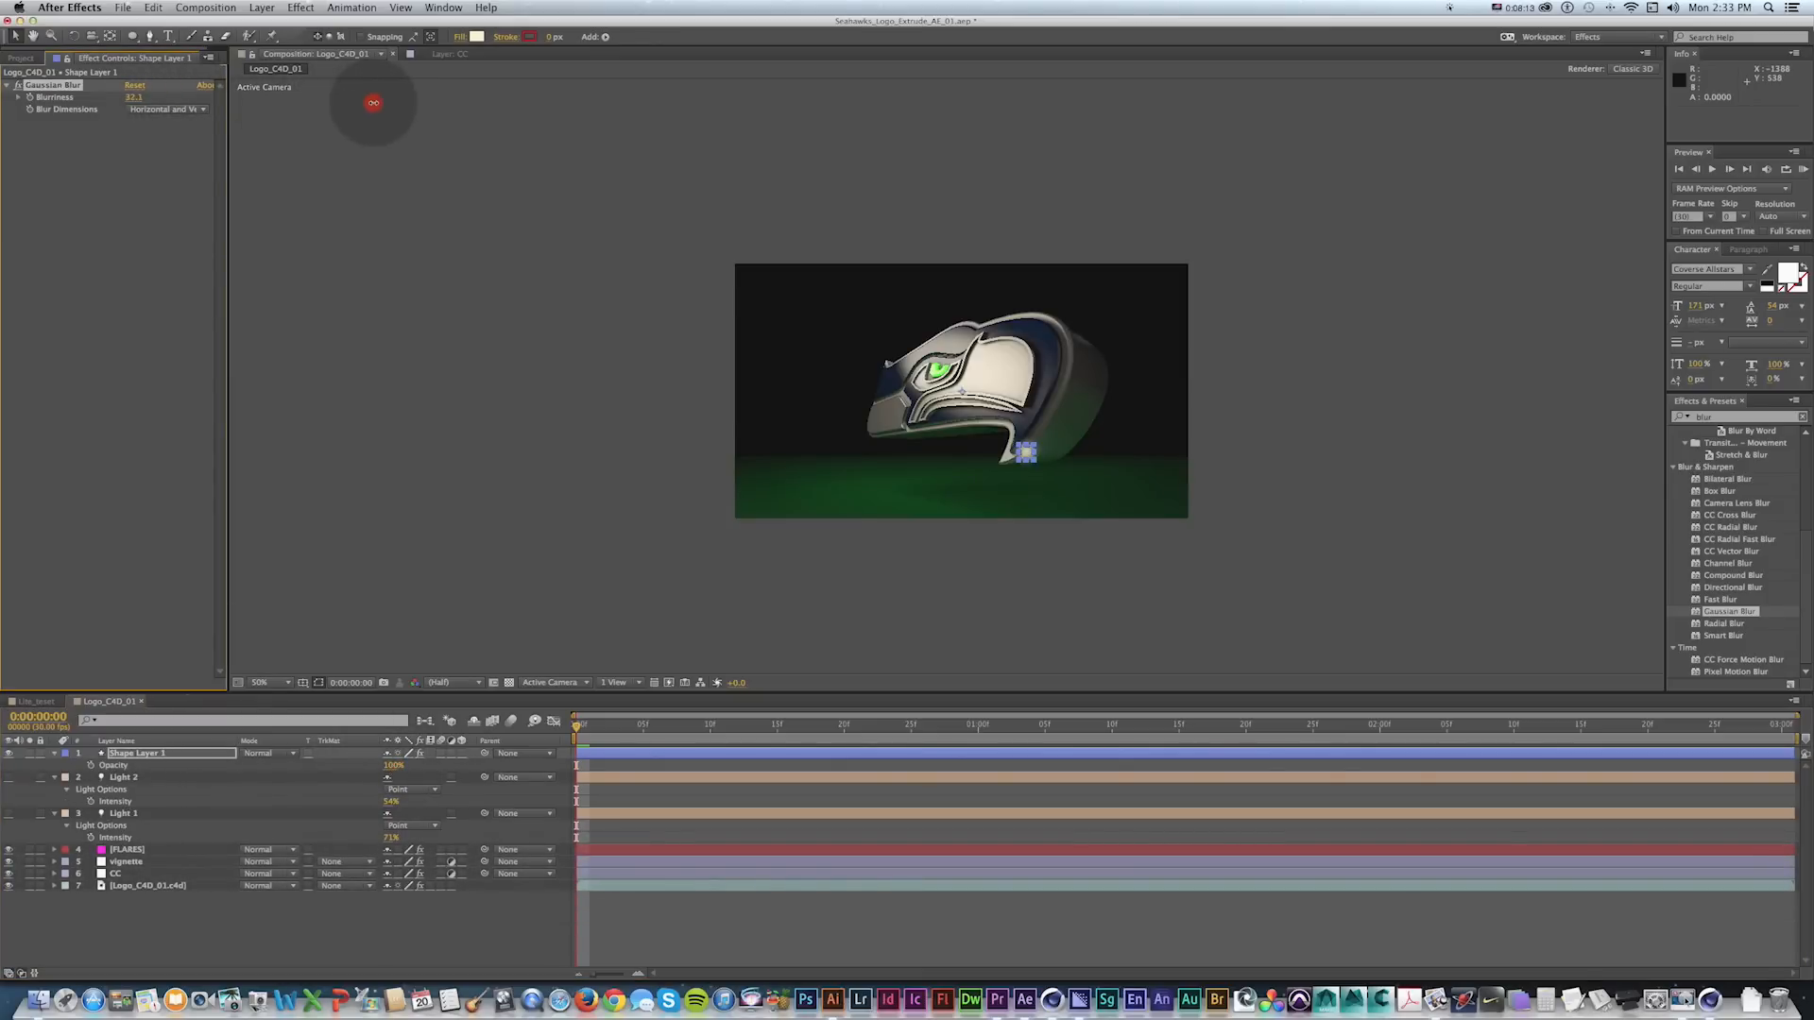
Add the Stylize Glow effect to the shape layer and cycle its blending mode to Color Burn.
click(1728, 417)
text(glow)
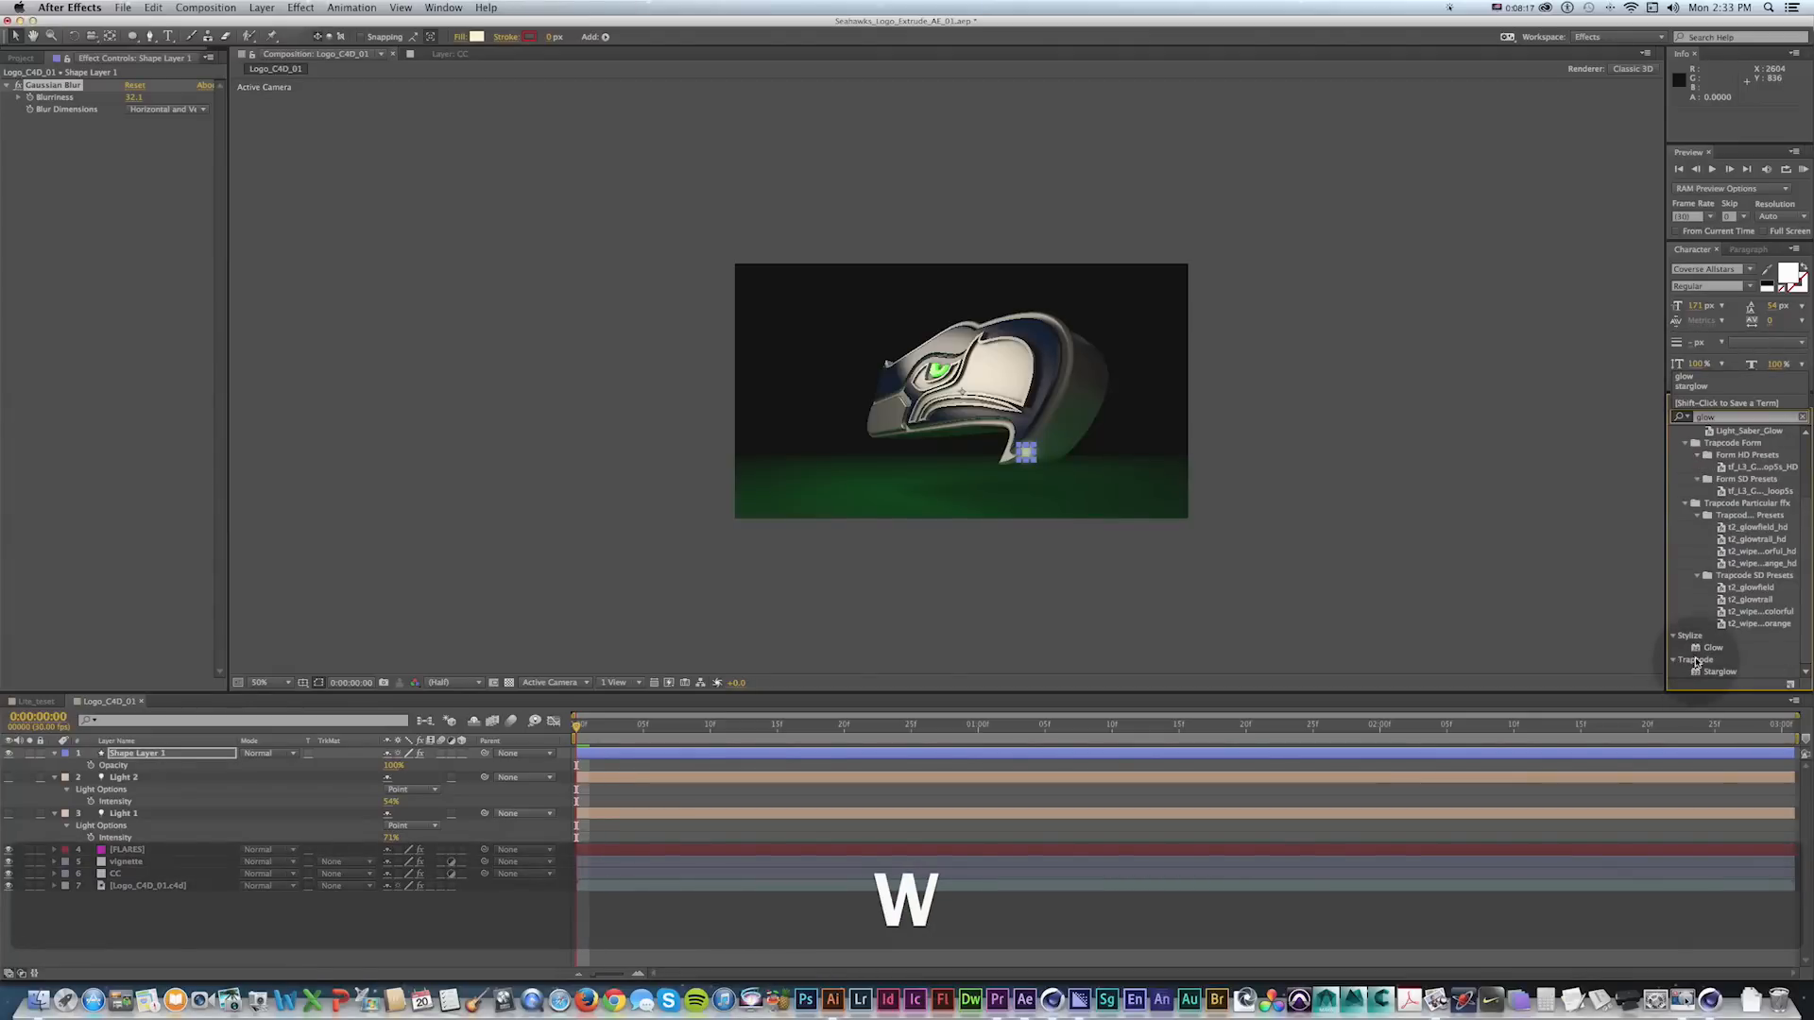
drag(1711, 648, 132, 753)
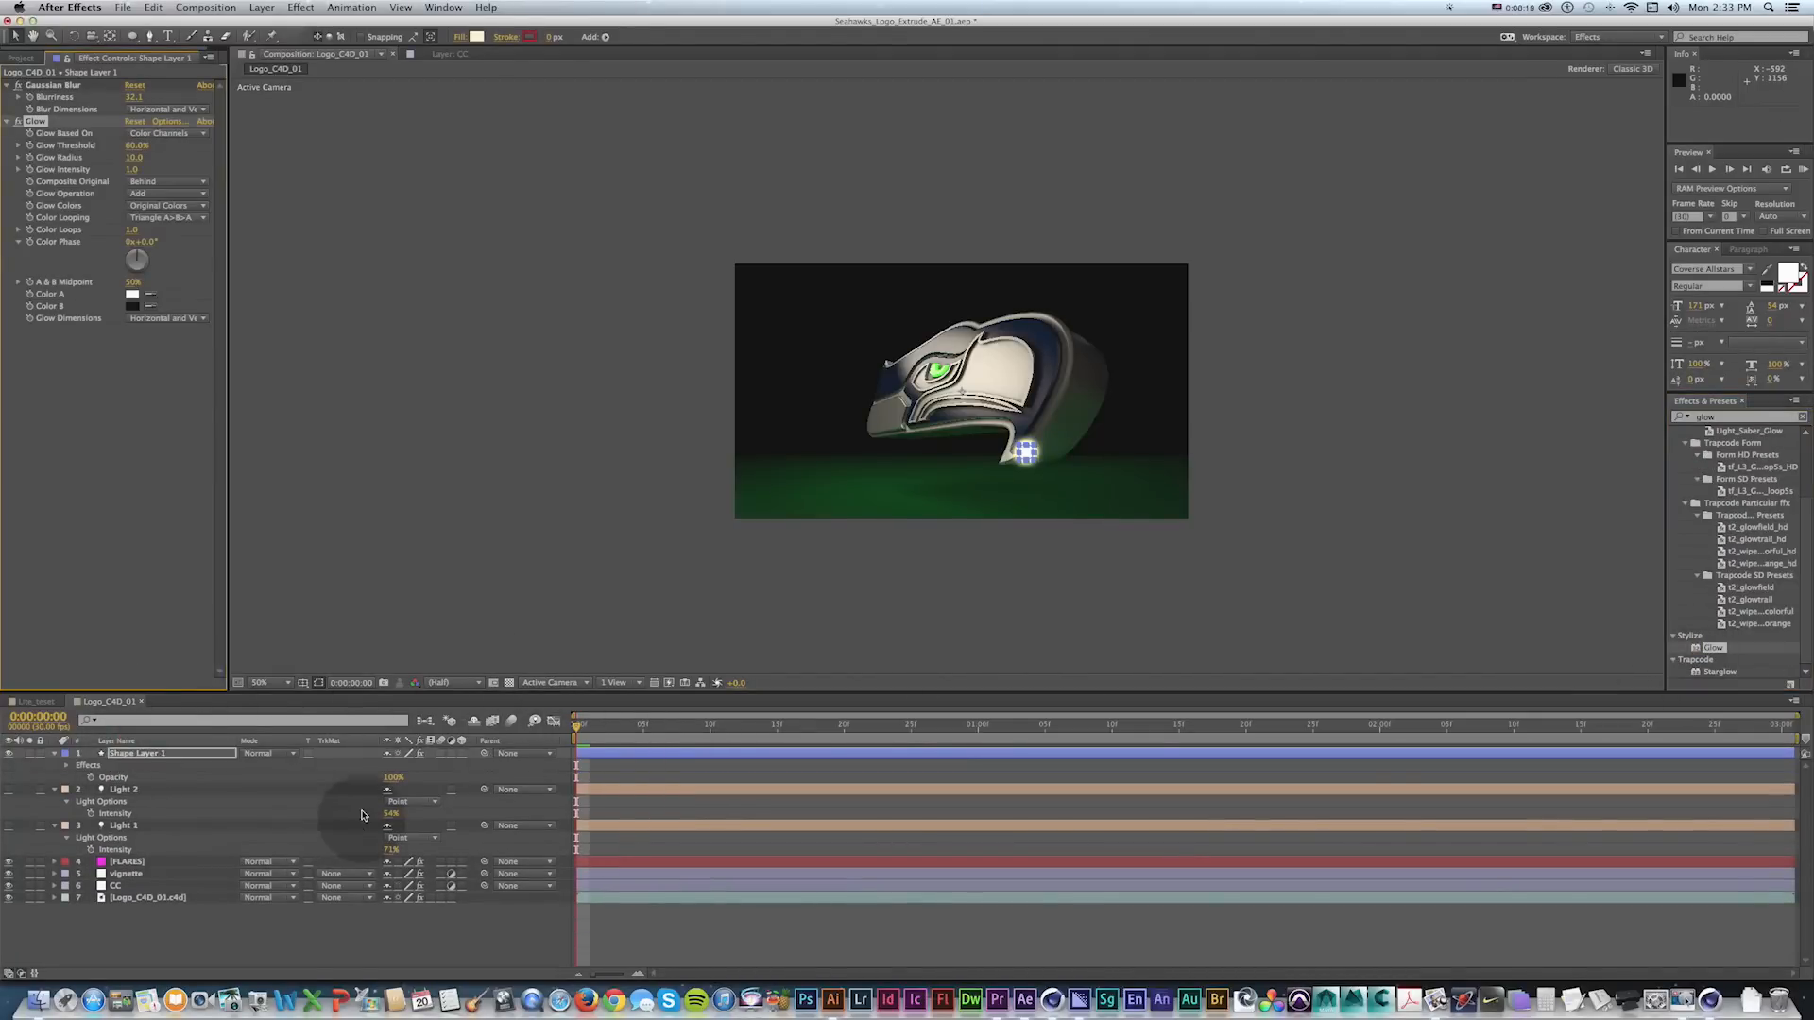
key(shift+equal)
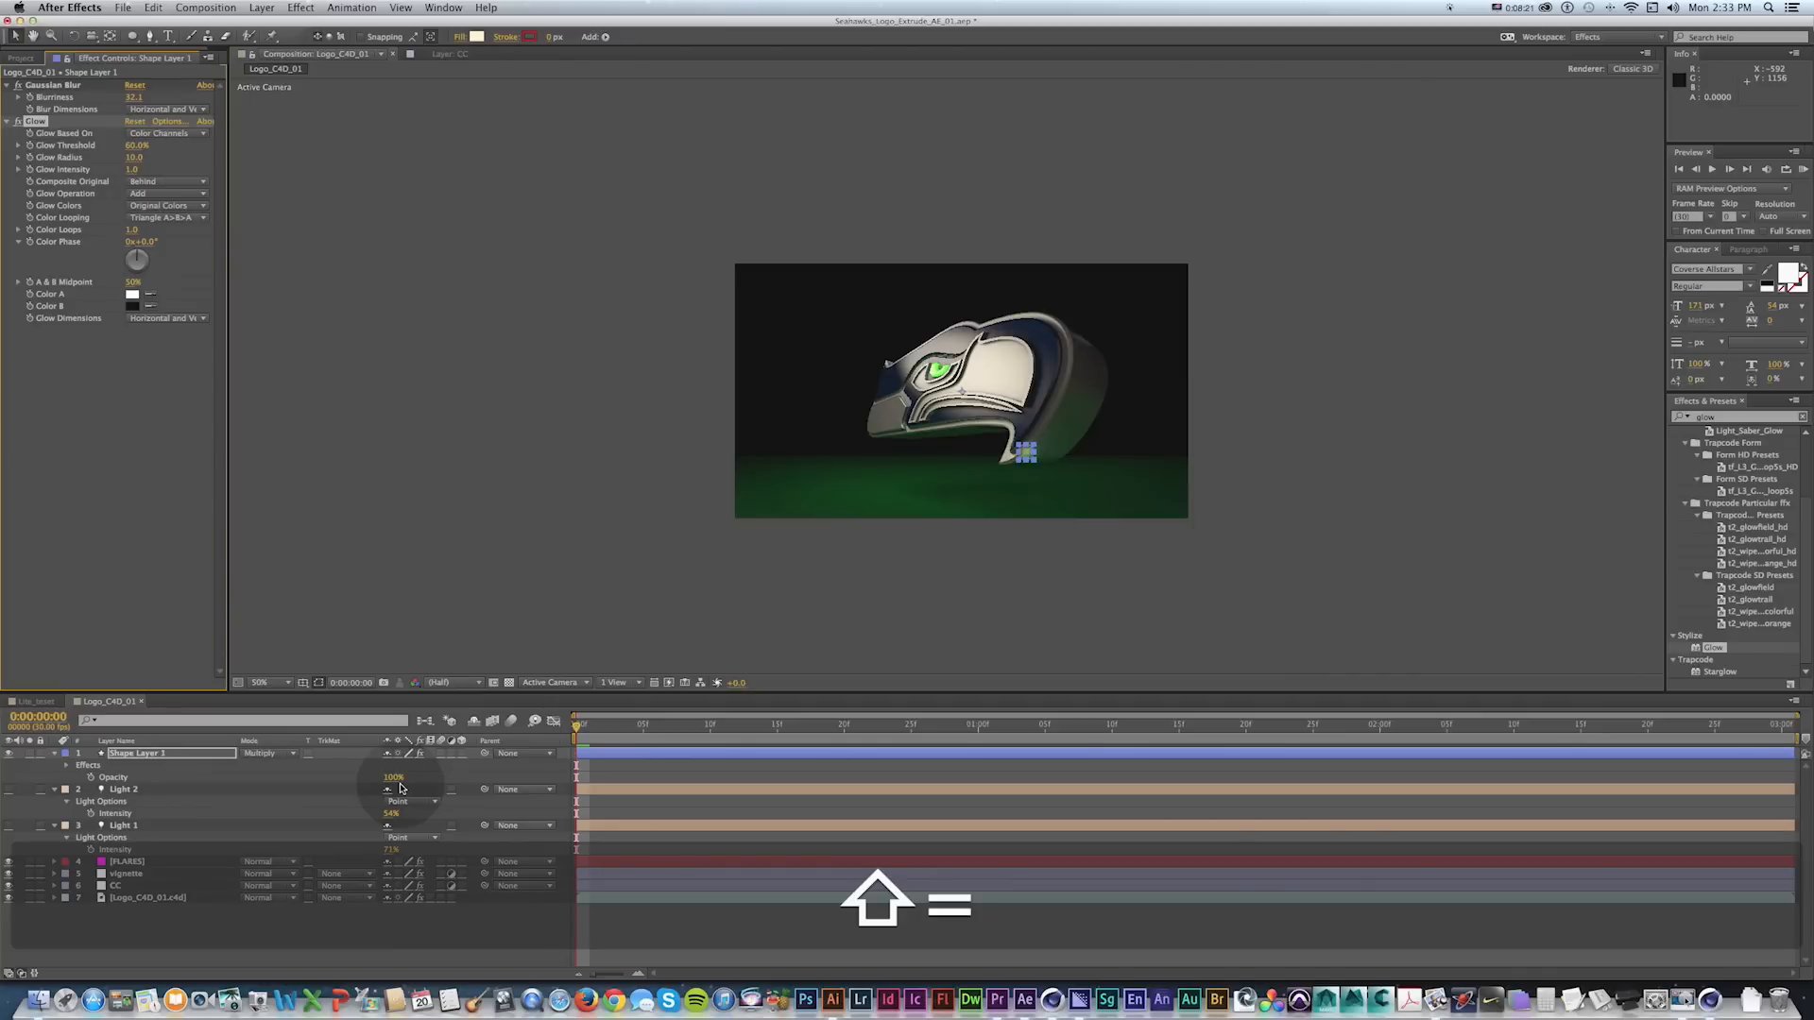
key(v)
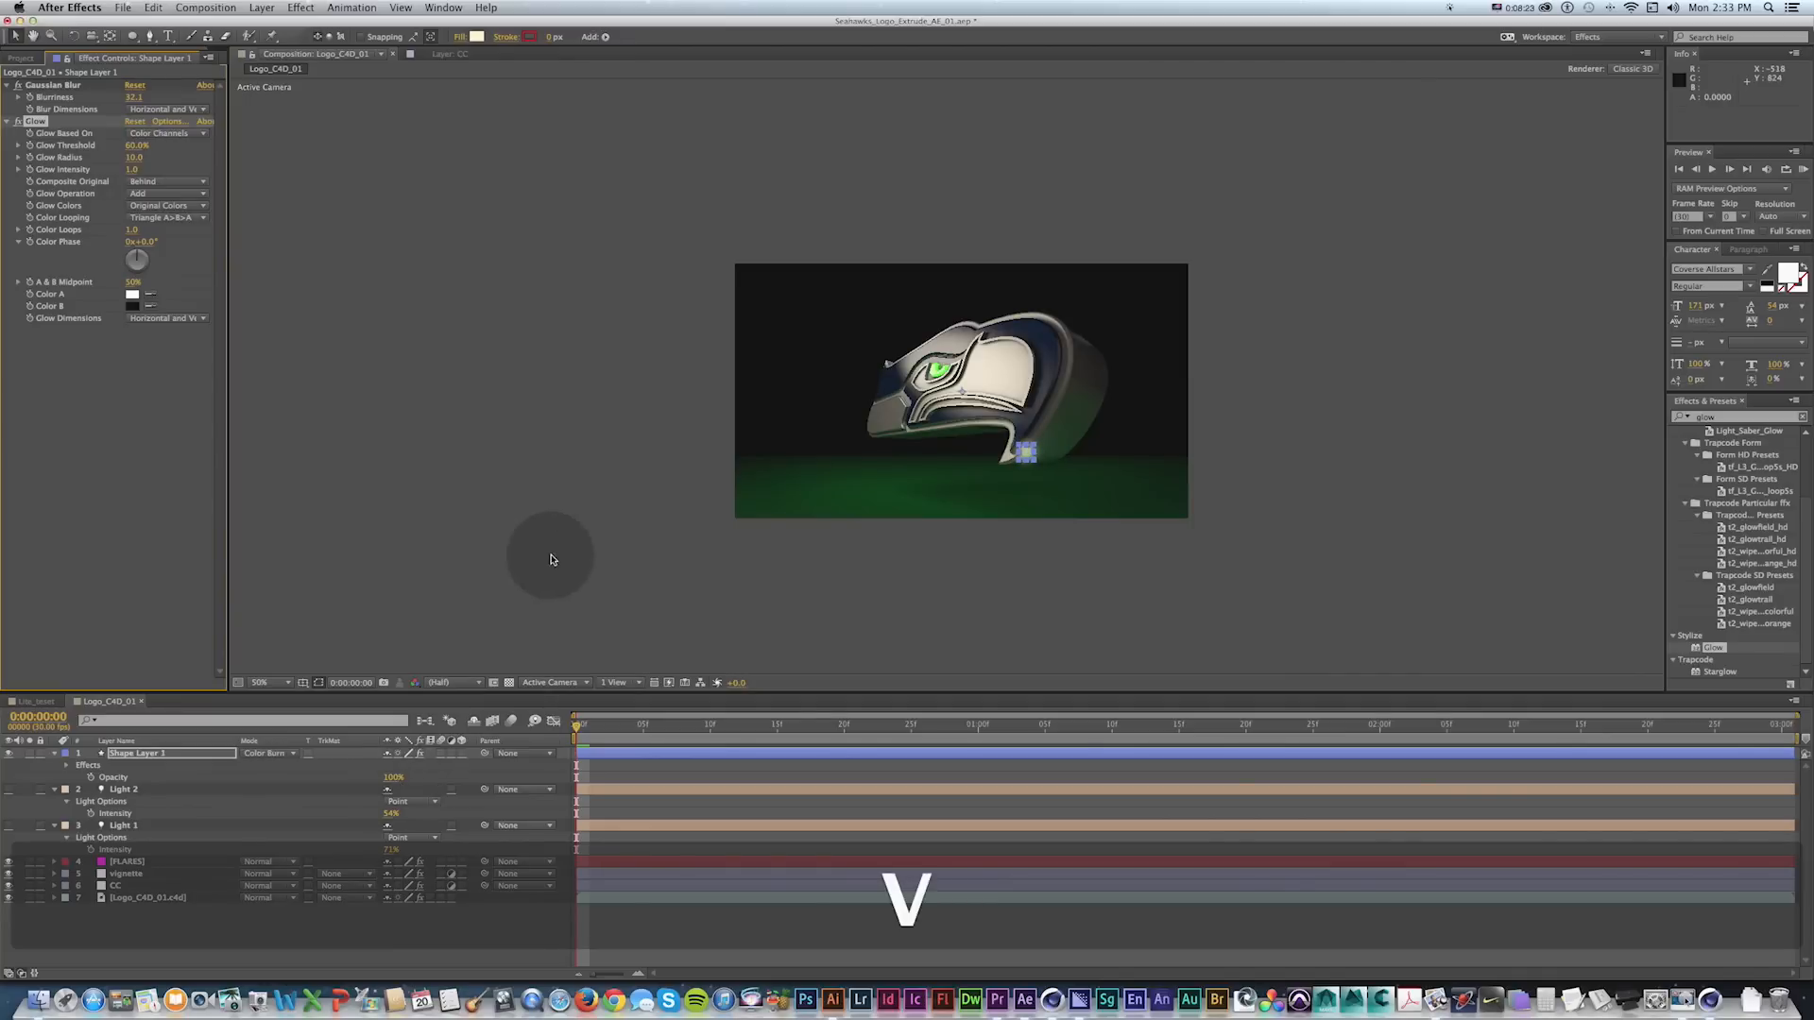
click(554, 557)
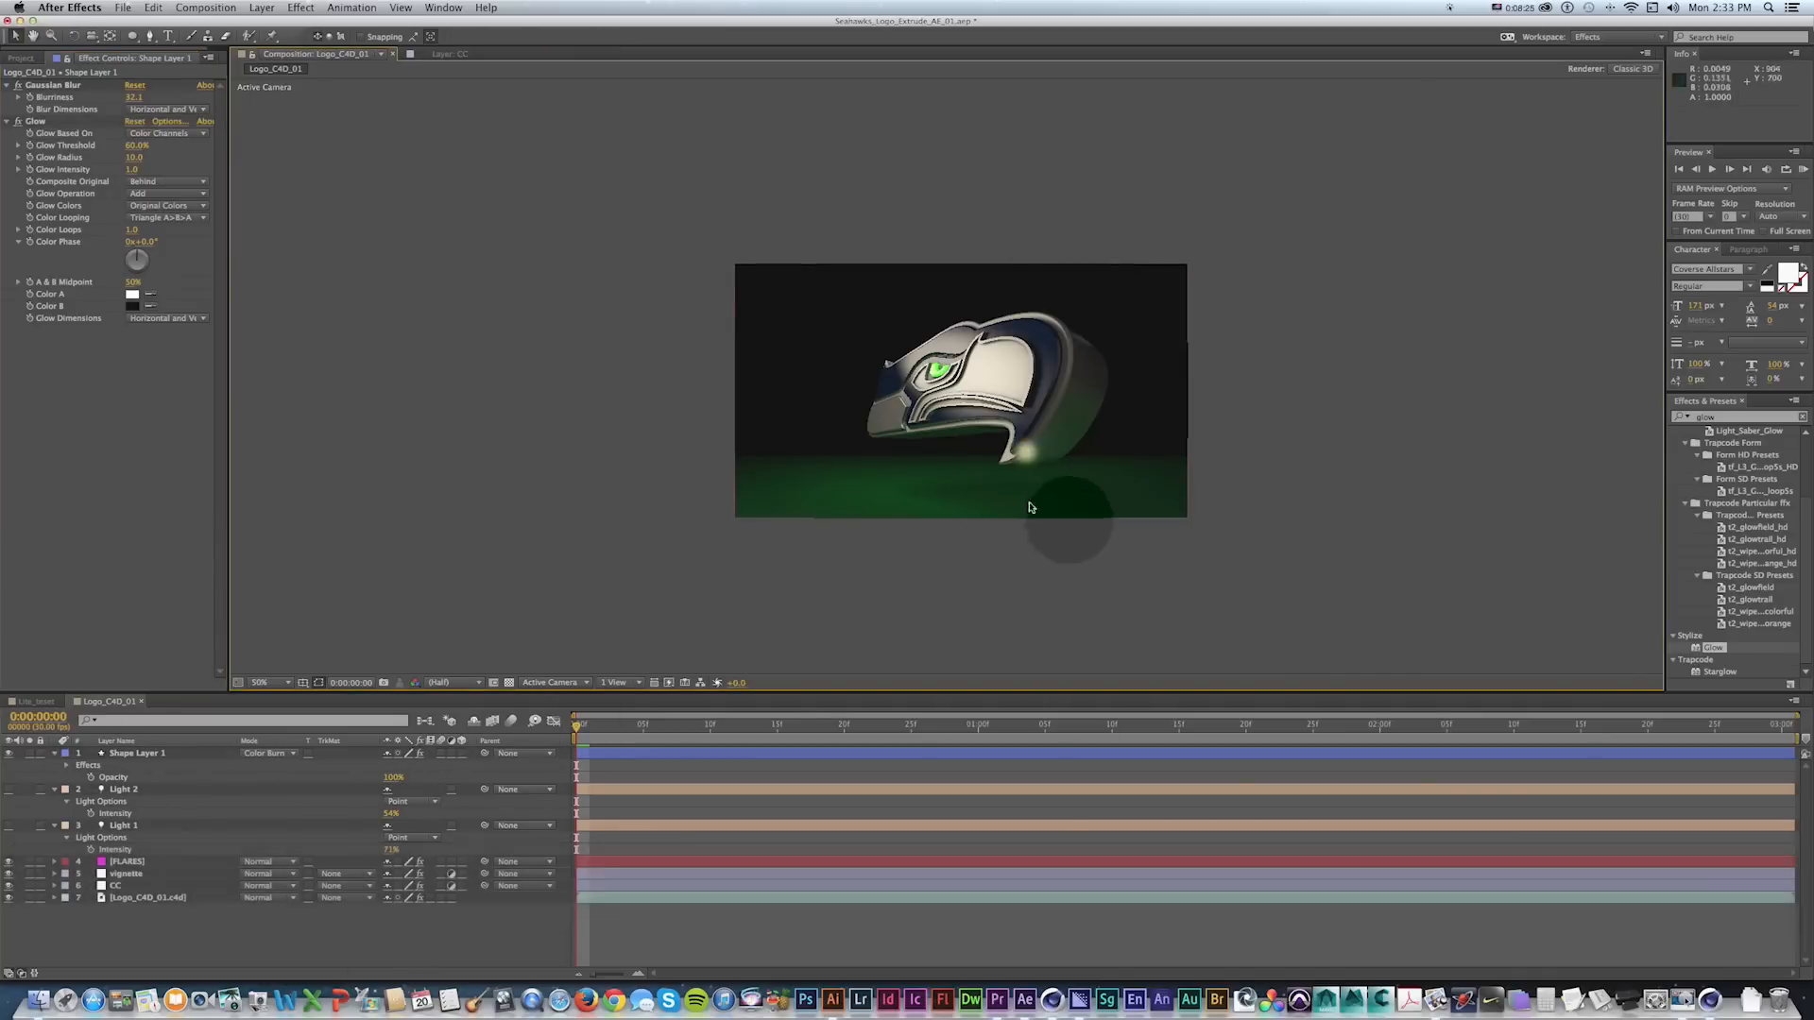
Delete the shape layer and make Light 1 and Light 2 visible again.
click(120, 753)
key(cmd+x)
click(12, 755)
shift+click(8, 792)
click(8, 789)
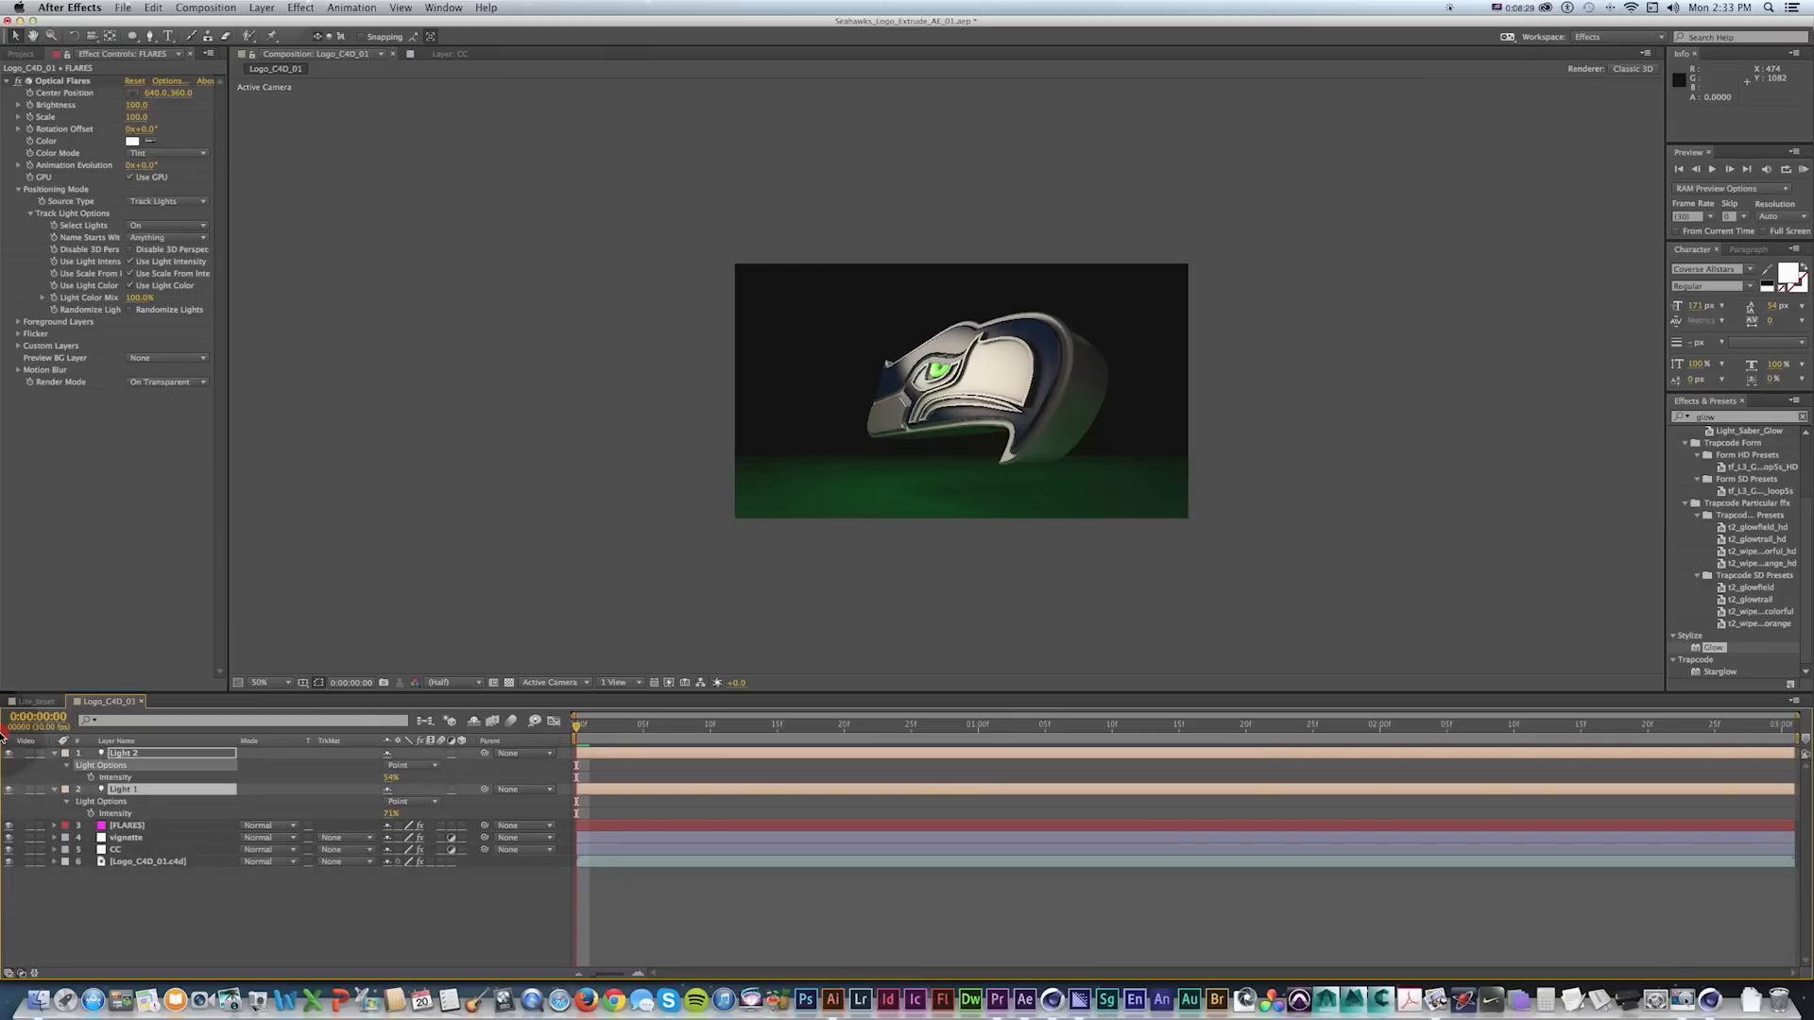
click(9, 753)
Switch to Preview and enlarge Seahawks_Logo_Final_02.jpg to examine the flares and lighting in the final reference image.
key(space)
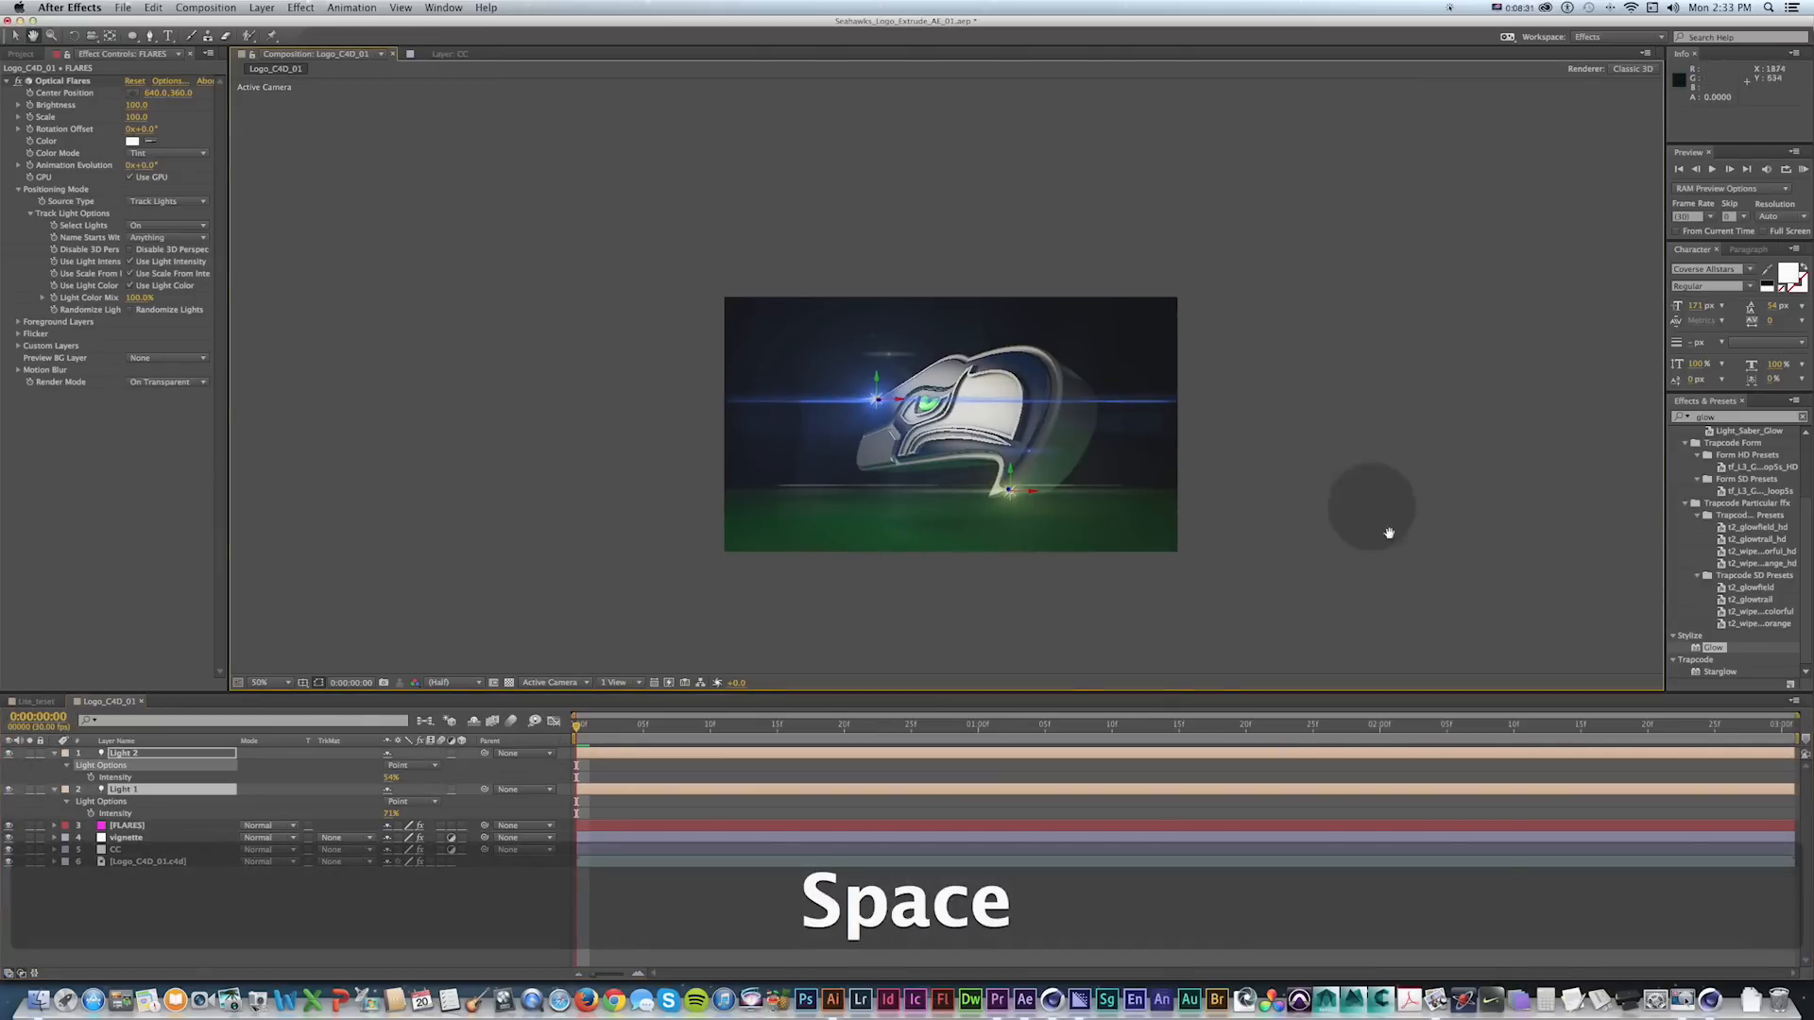
key(super+Tab)
key(super+Tab)
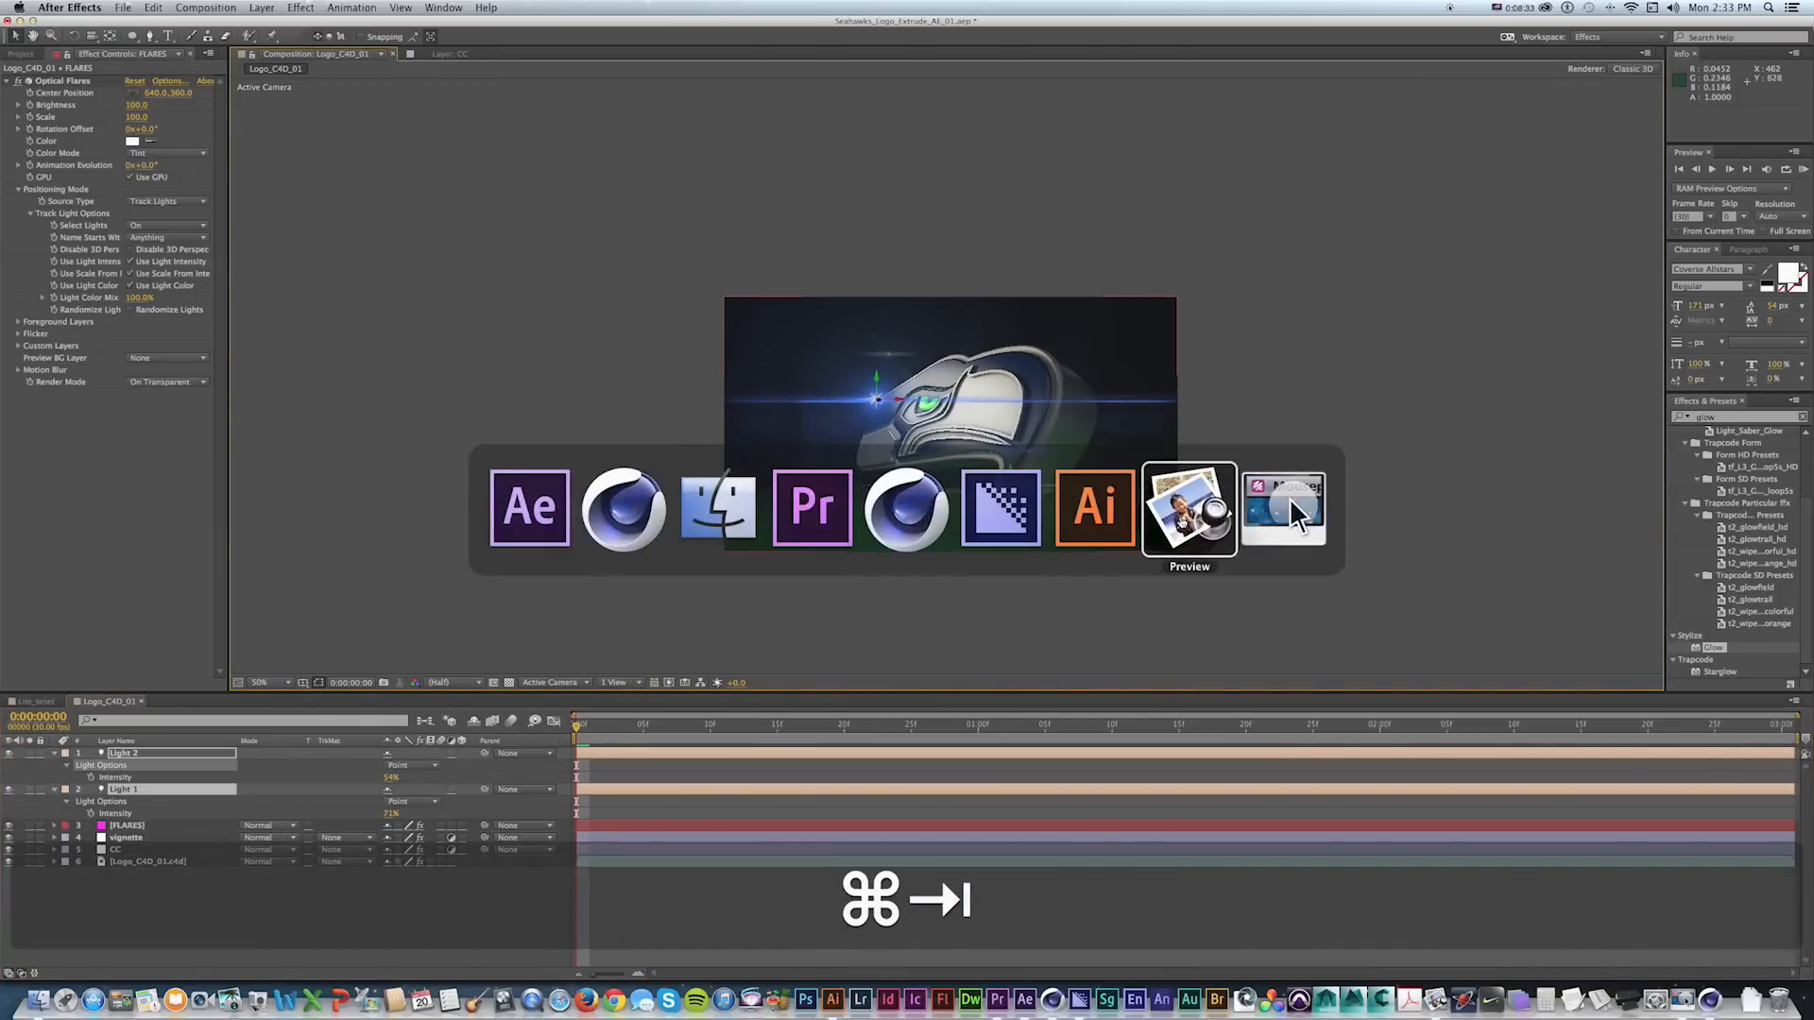
drag(1051, 492, 614, 177)
drag(1171, 643, 1384, 813)
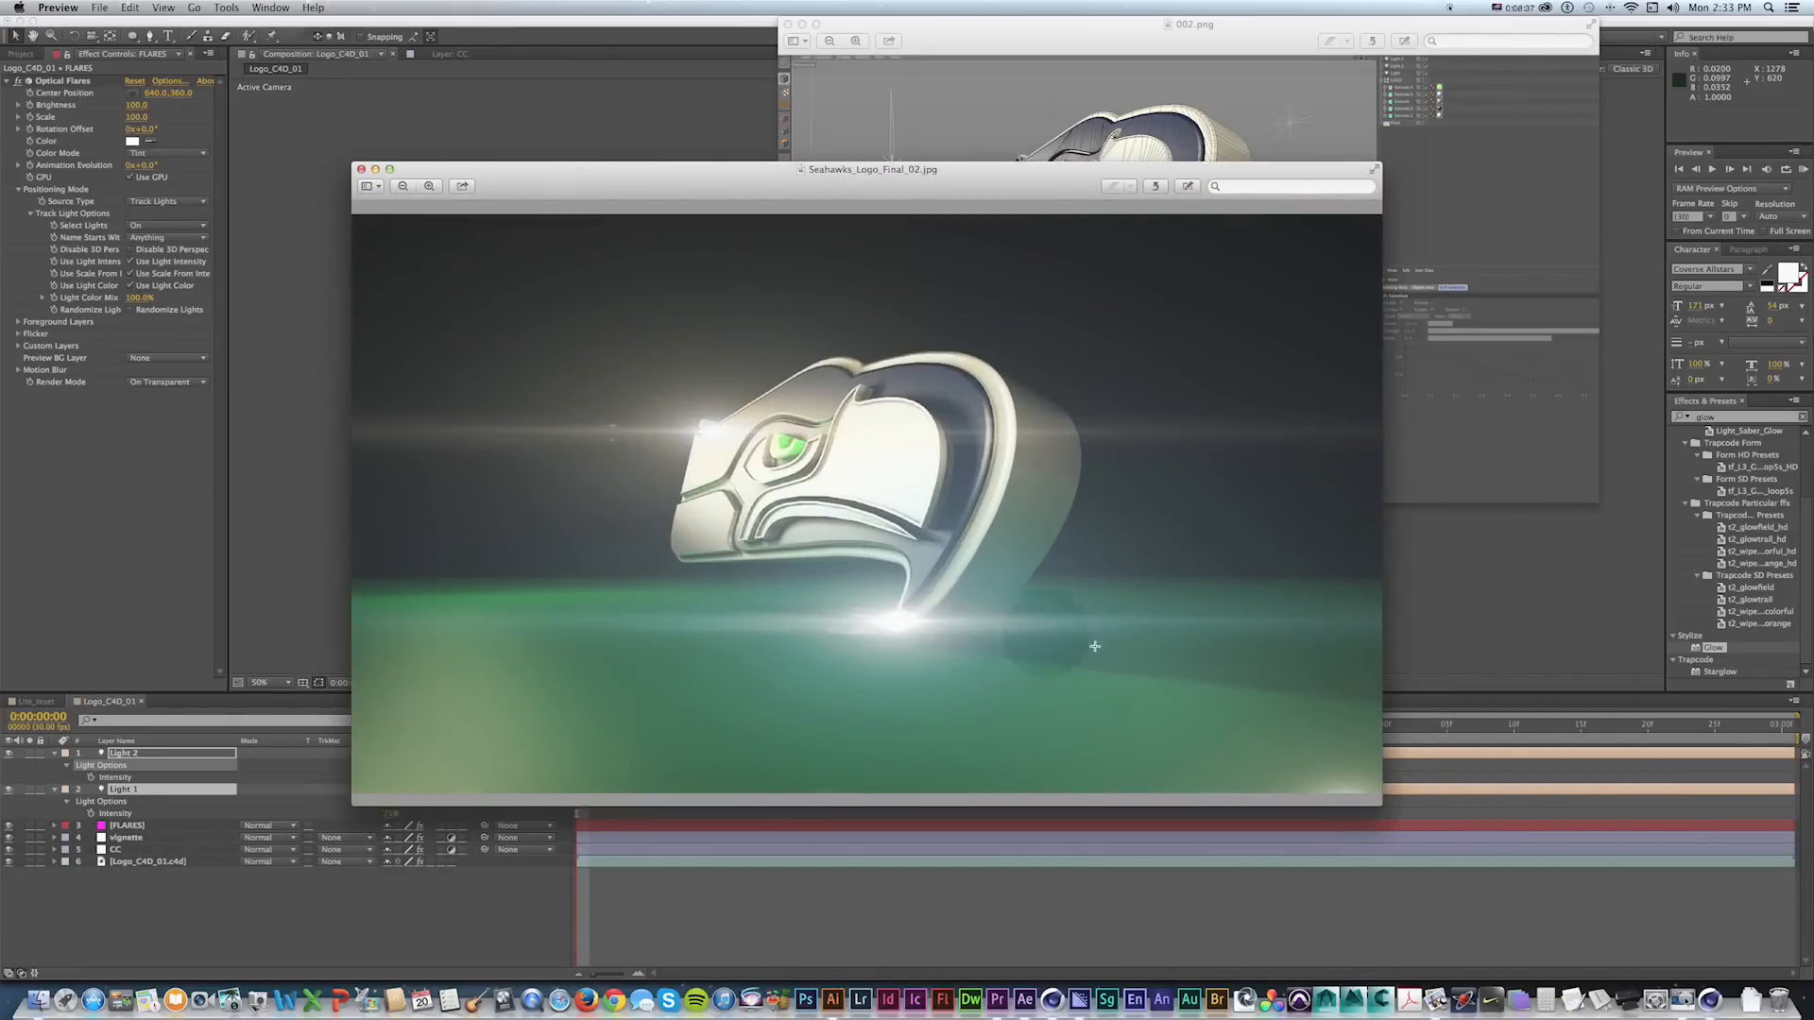
drag(745, 182, 908, 182)
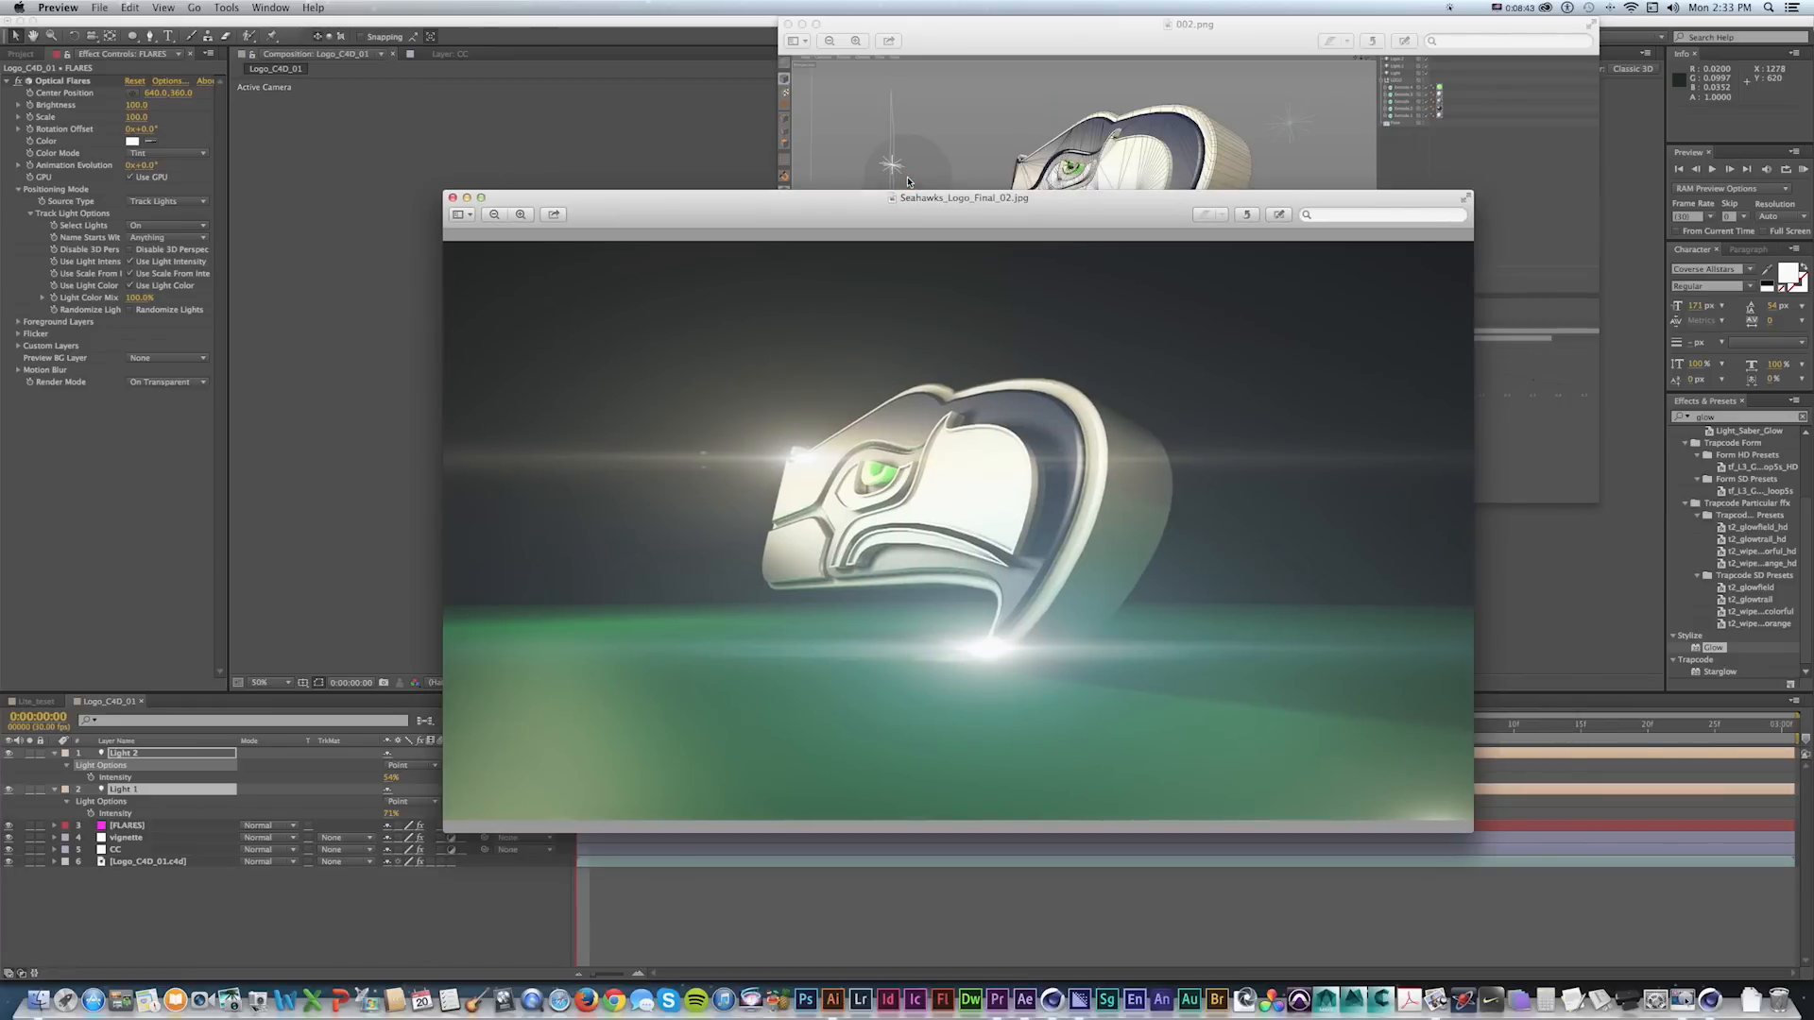
drag(872, 192, 959, 179)
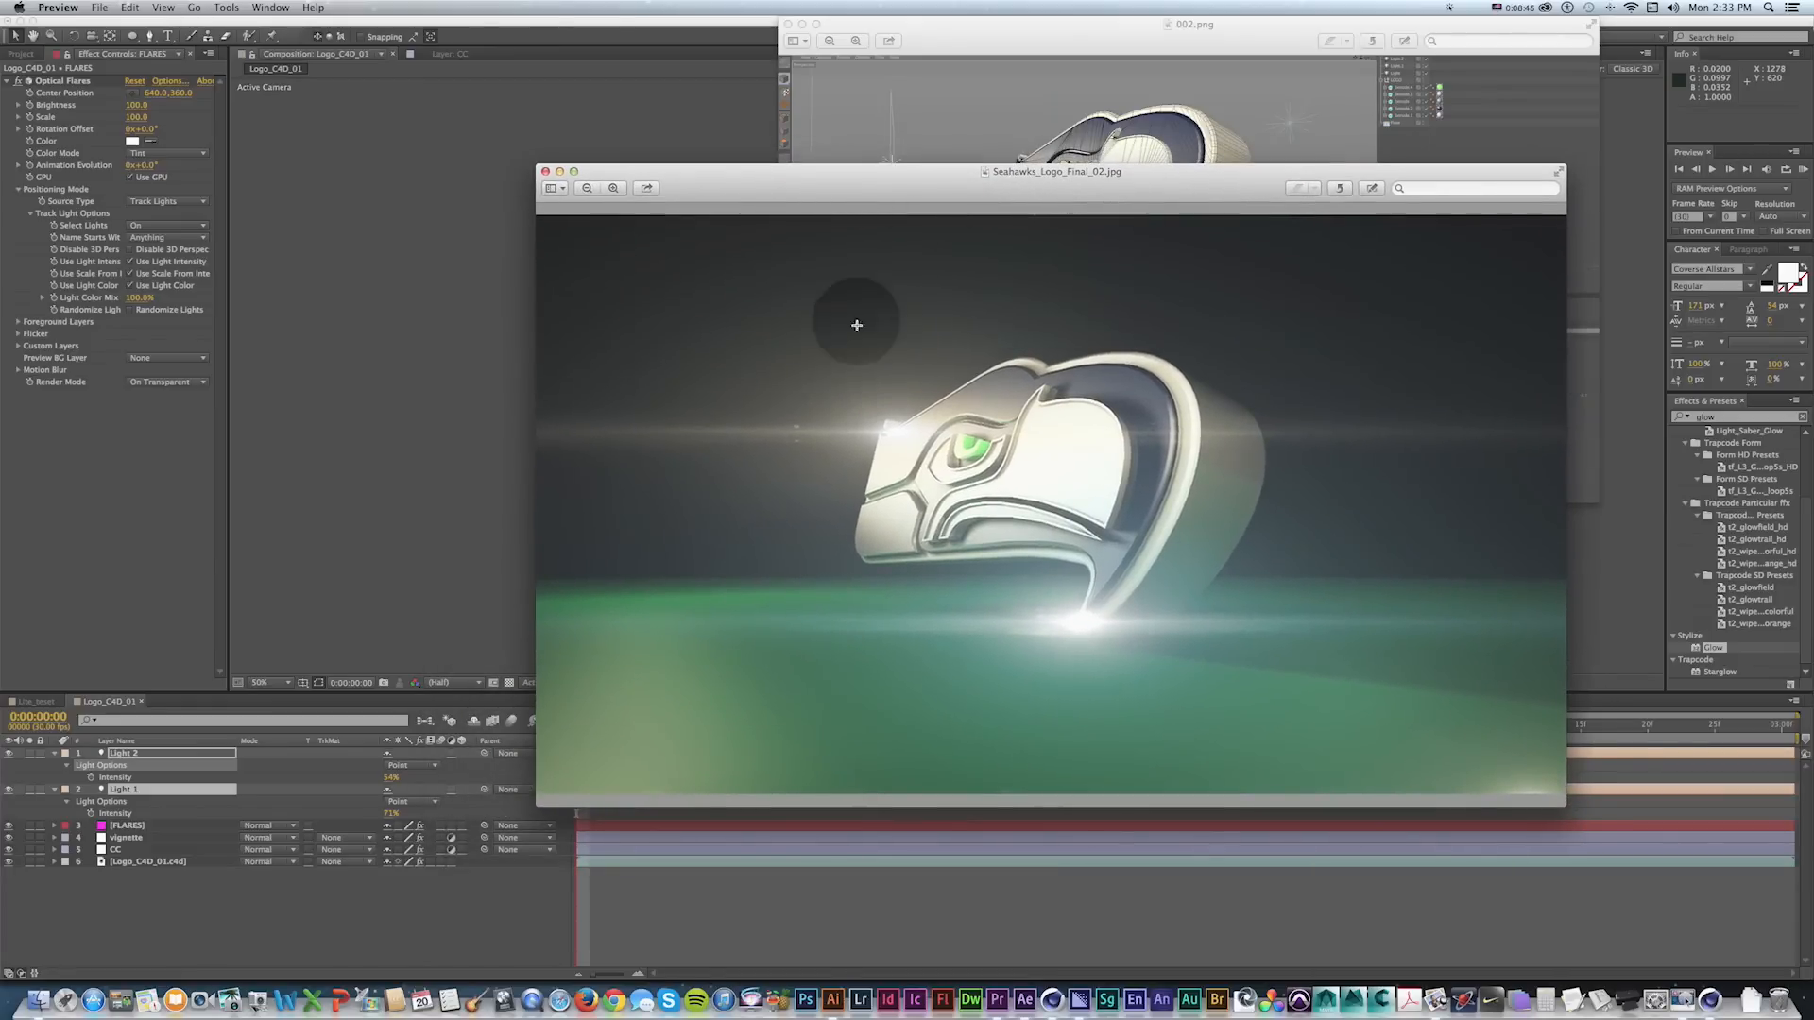
click(520, 156)
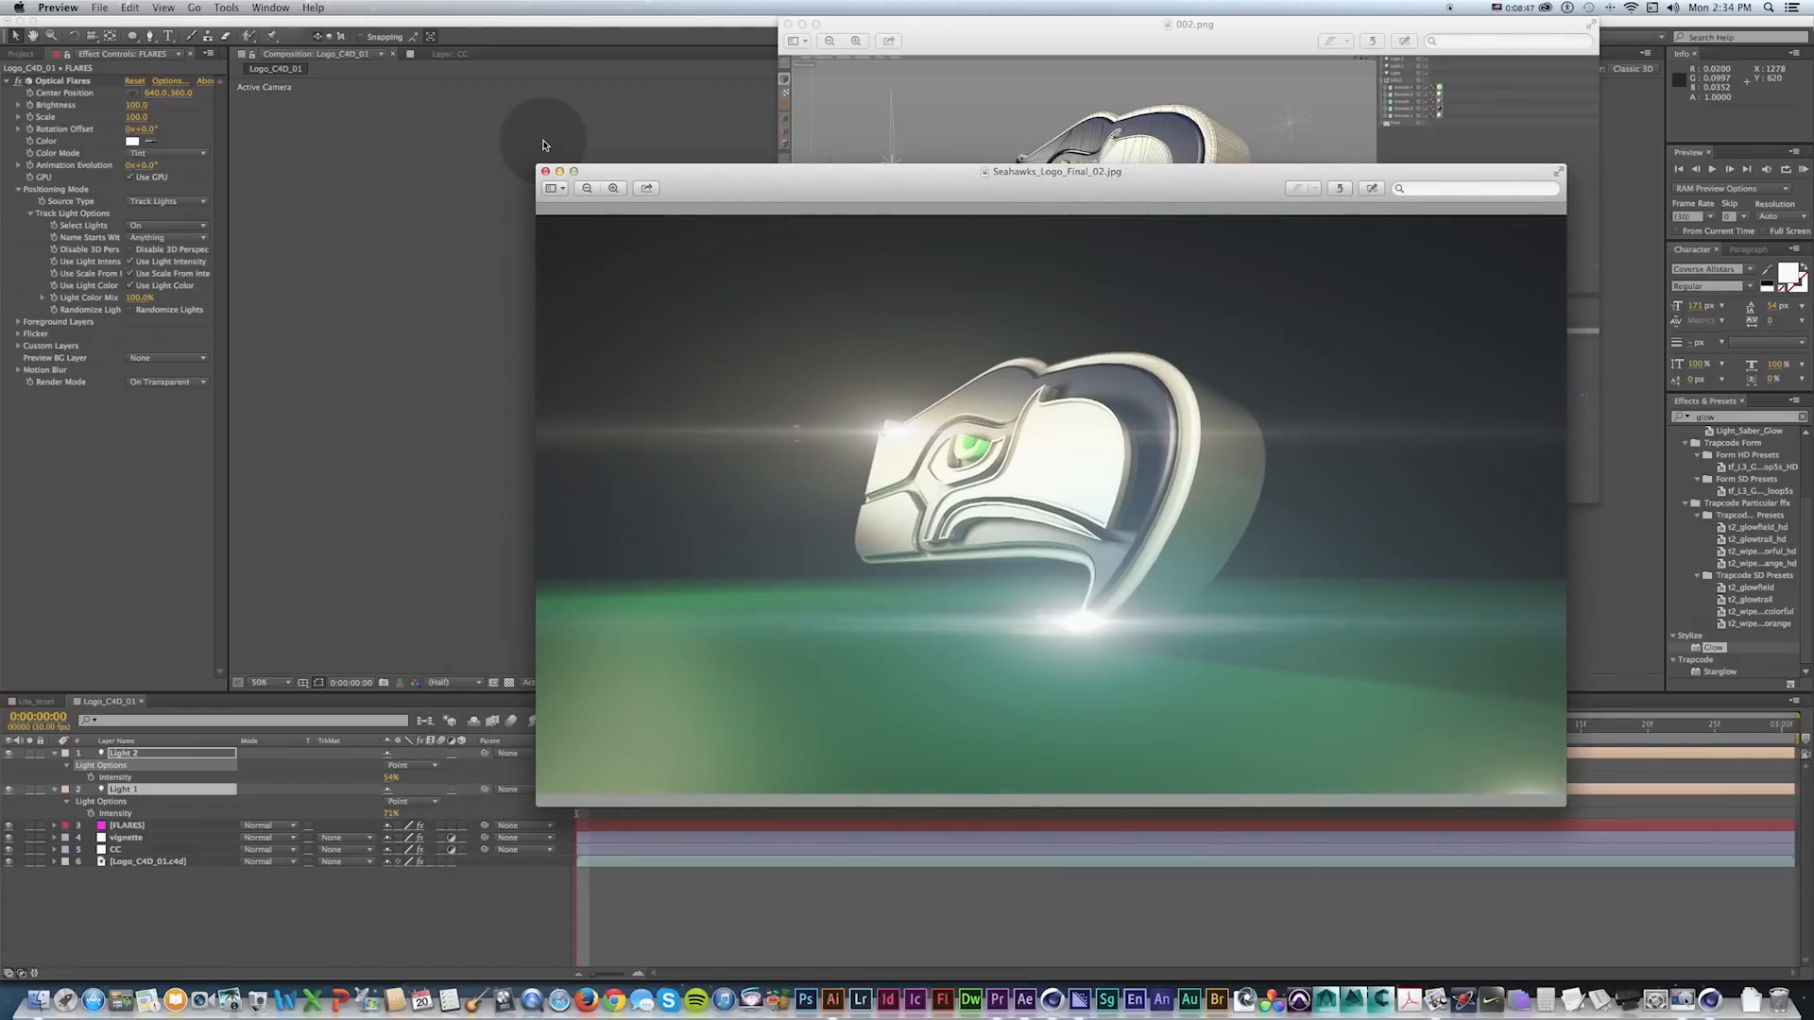
Arrange the 002.png and Seahawks_Logo_Final_02.jpg windows so the raw 3D viewport can be compared with the final composited logo.
click(544, 146)
key(super+Tab)
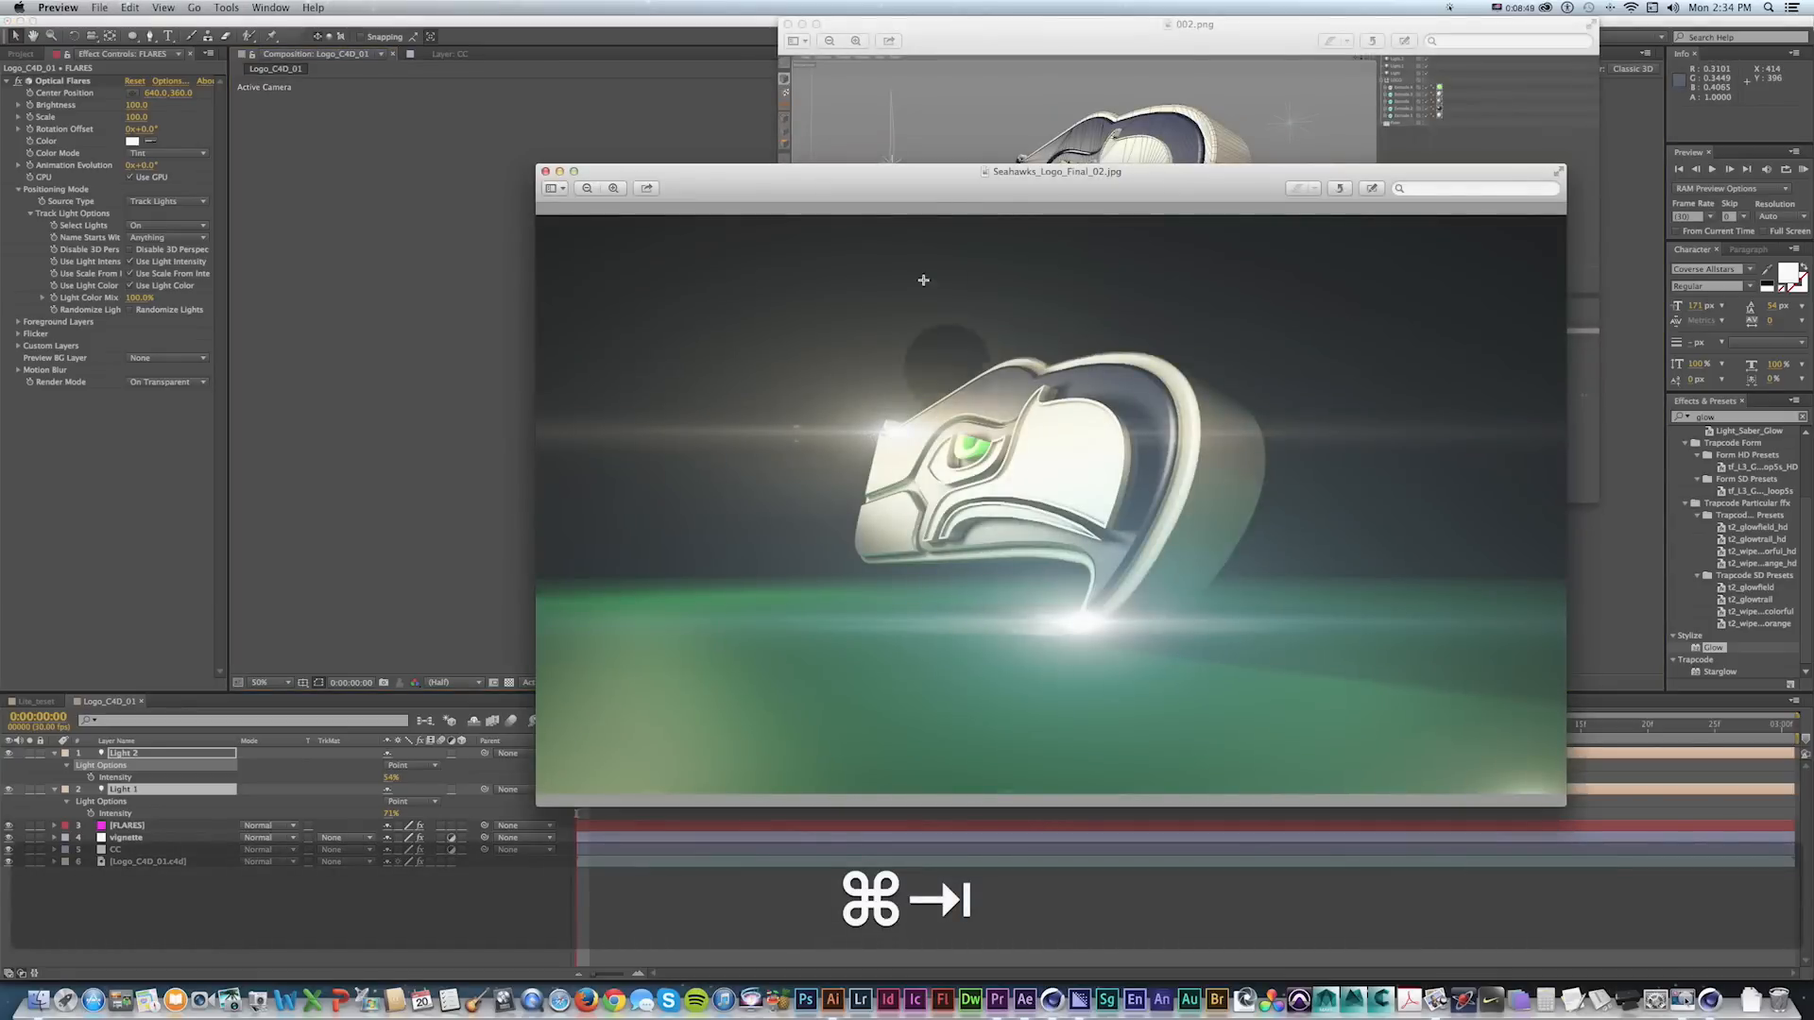
drag(891, 197, 918, 235)
drag(1001, 44, 378, 69)
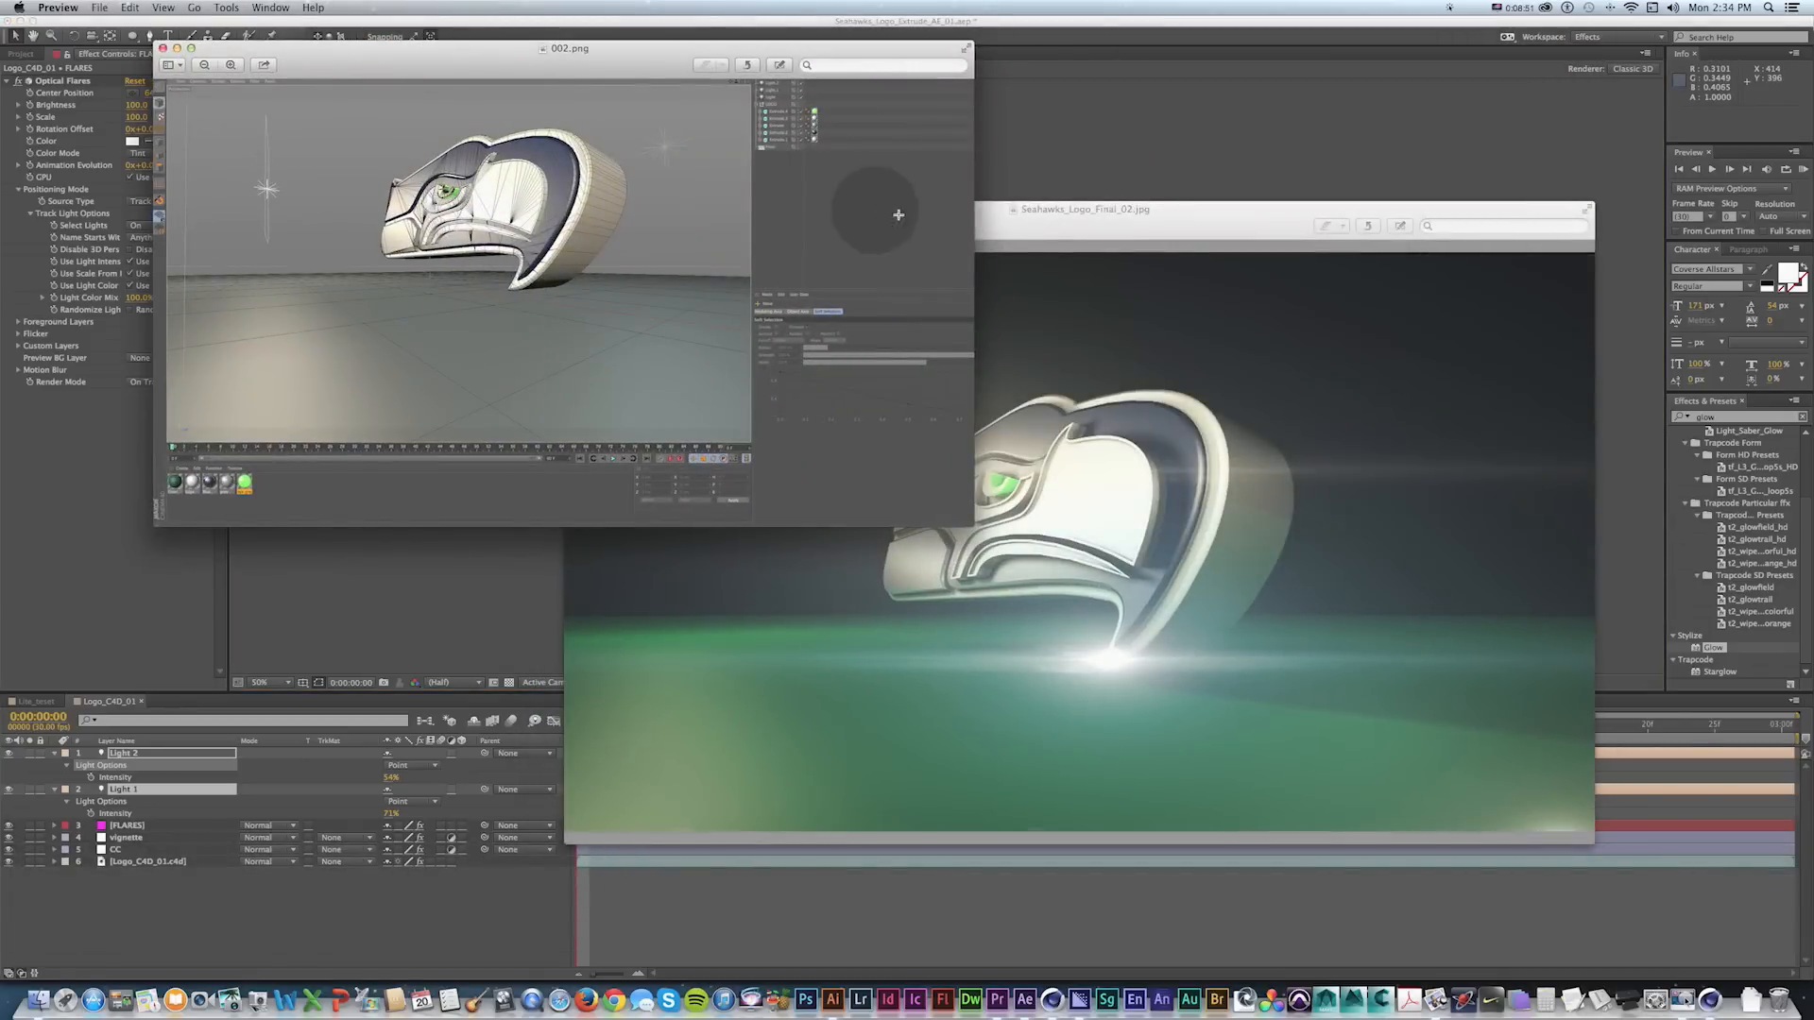
click(1005, 231)
drag(1005, 230, 1018, 254)
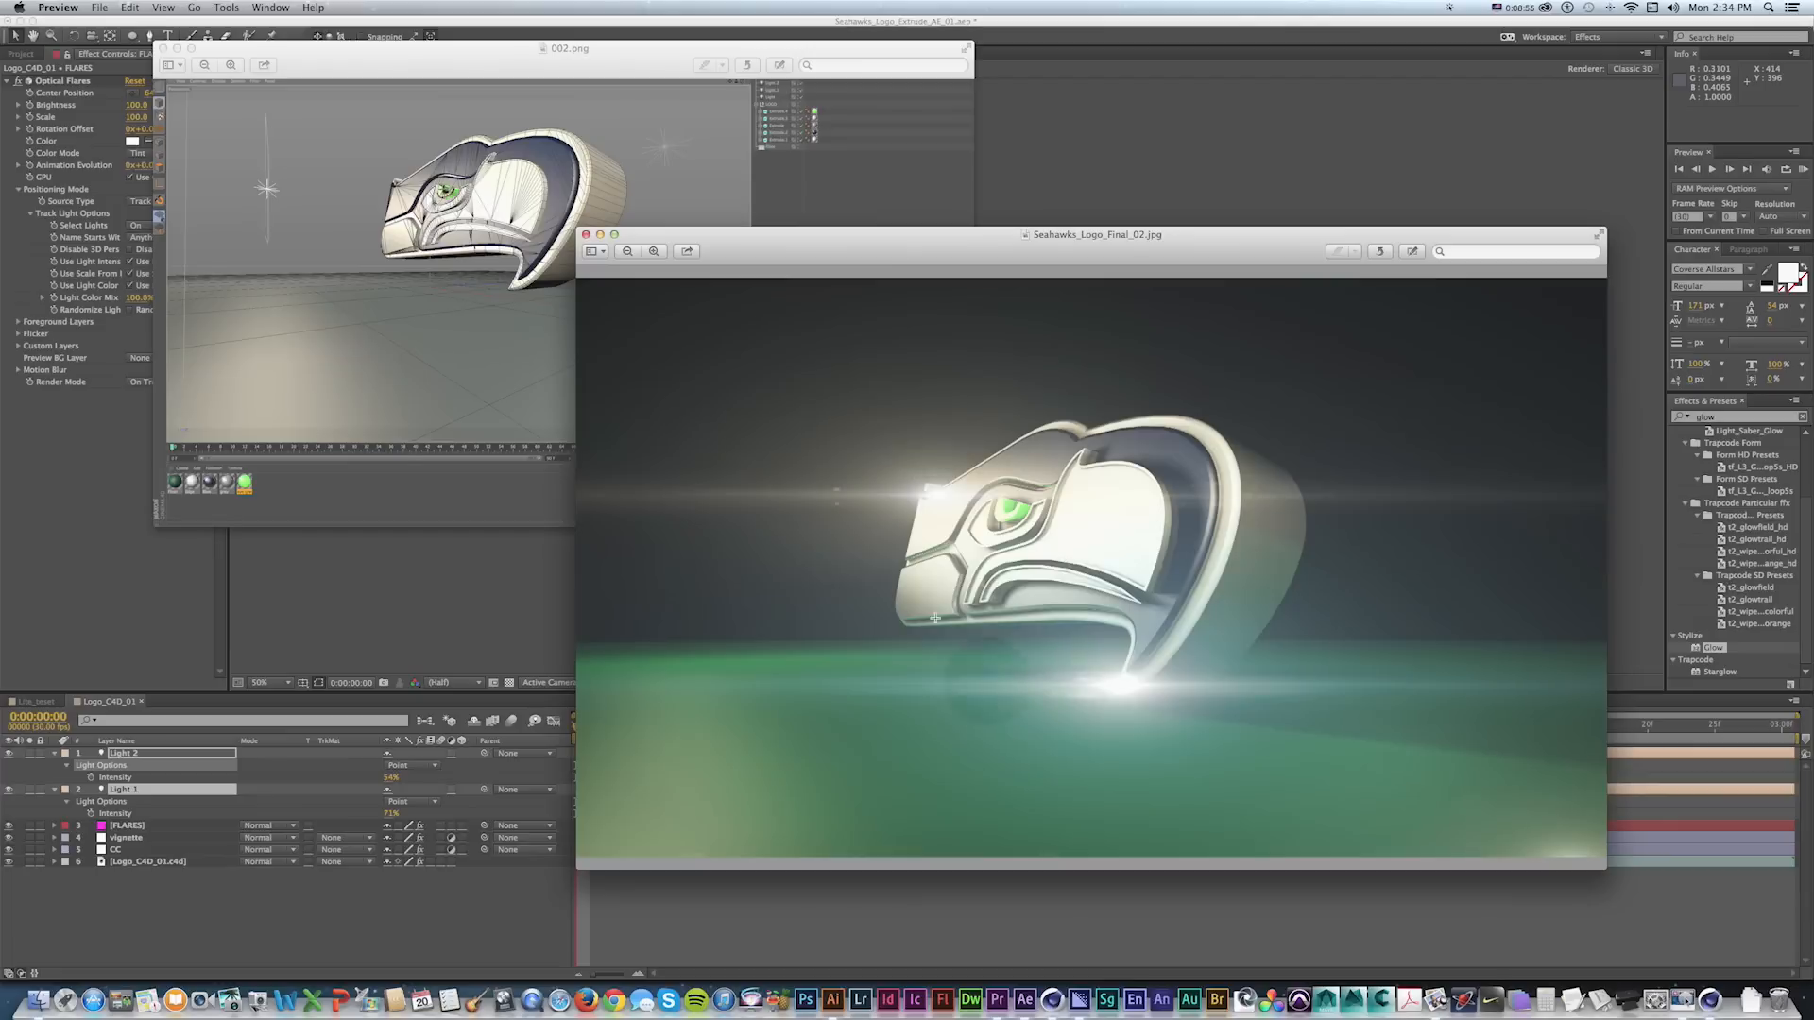
mouse_move(945, 258)
mouse_down()
mouse_move(965, 269)
mouse_move(975, 252)
mouse_up()
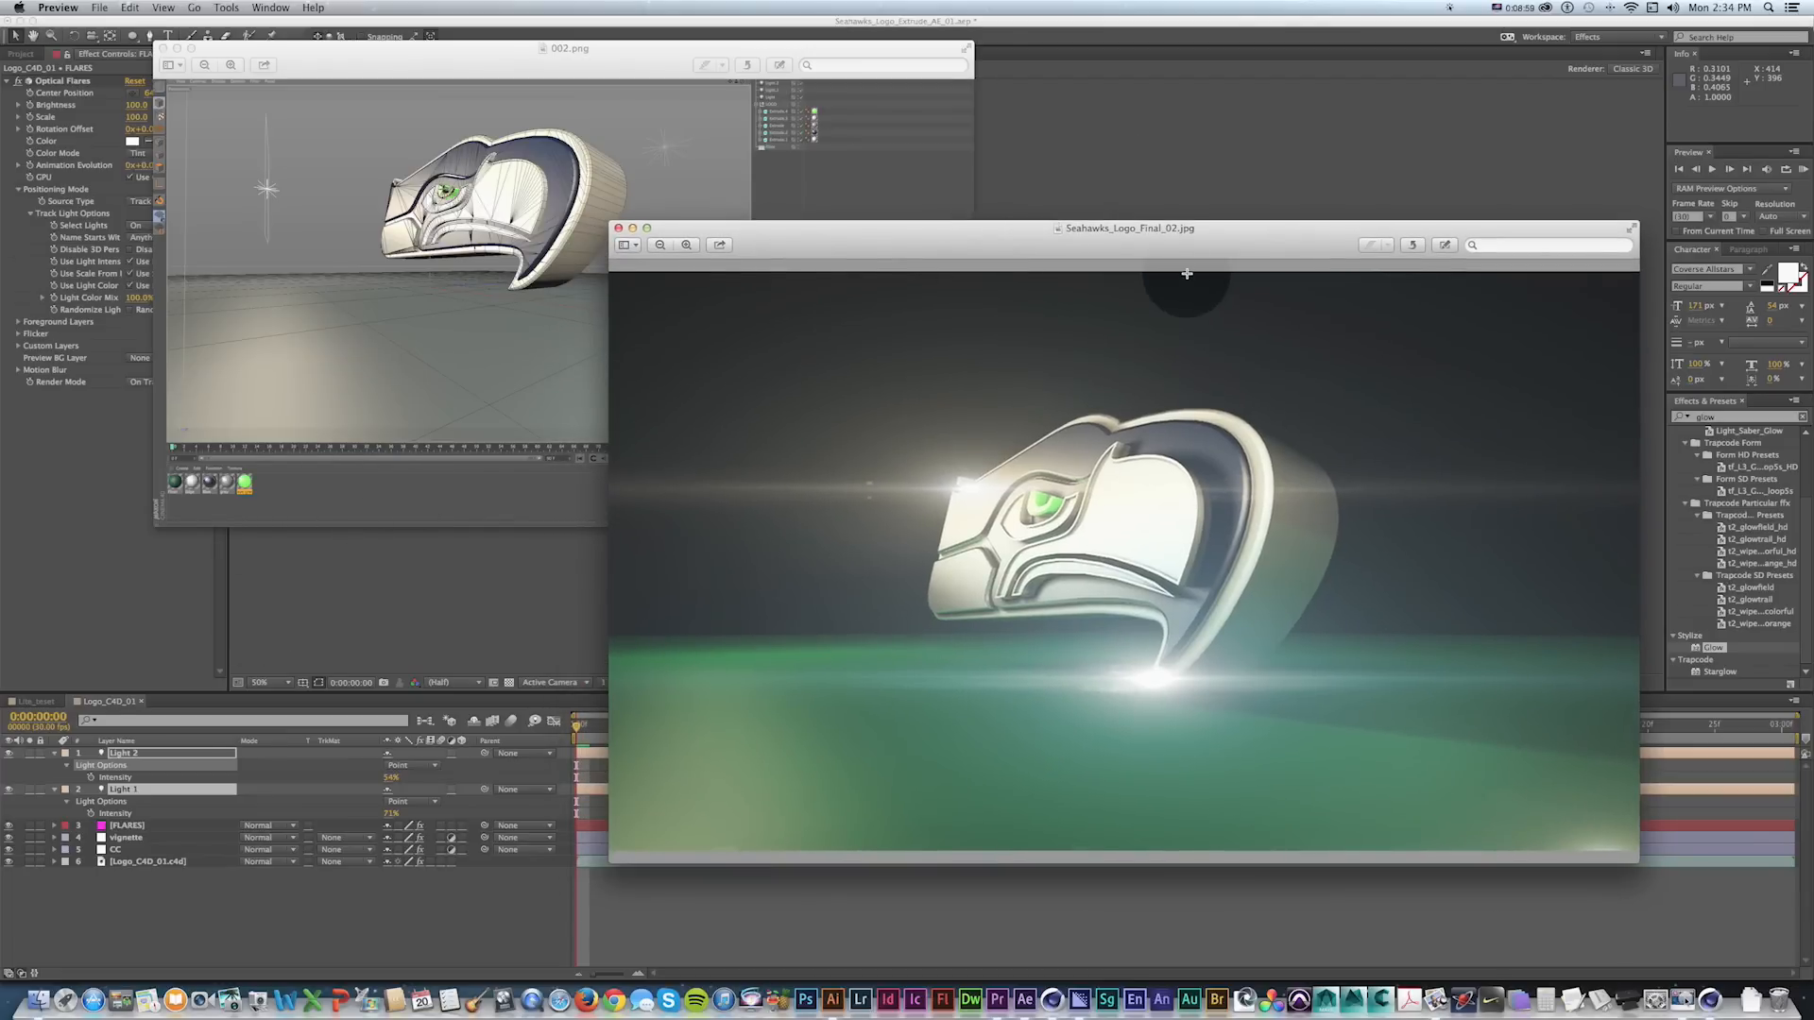
drag(988, 270, 948, 238)
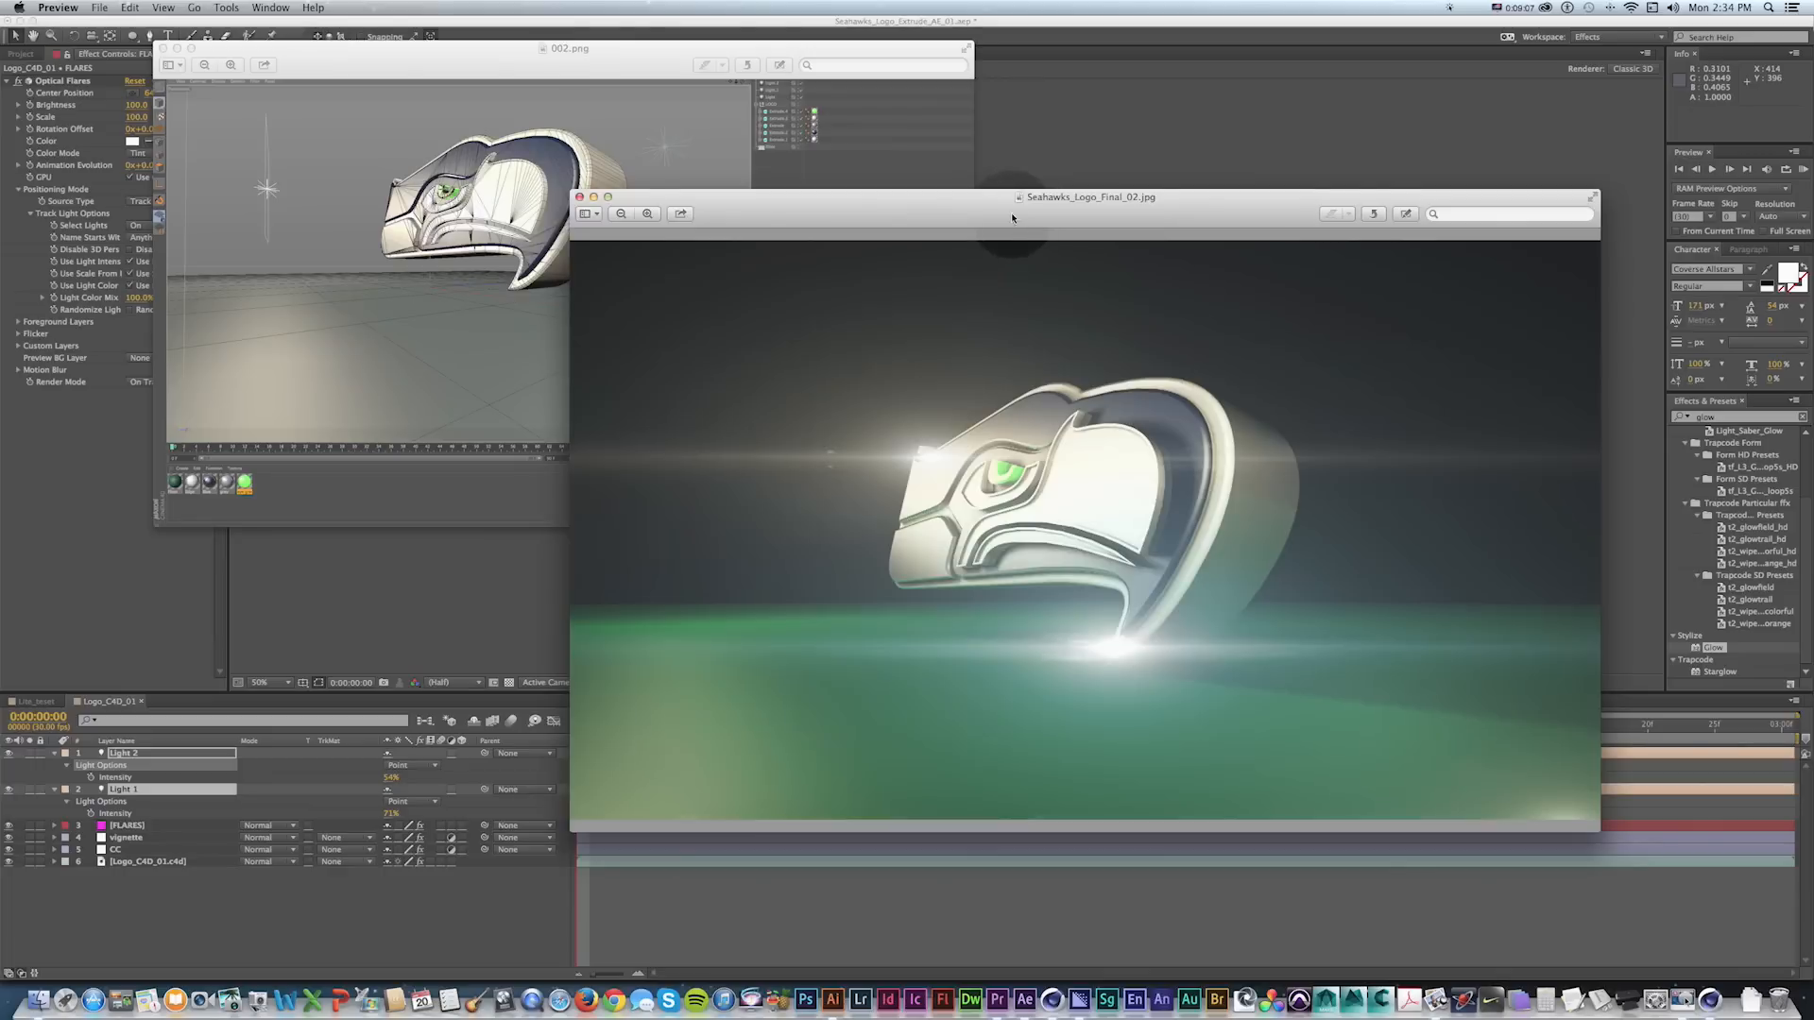
drag(1011, 217, 1014, 239)
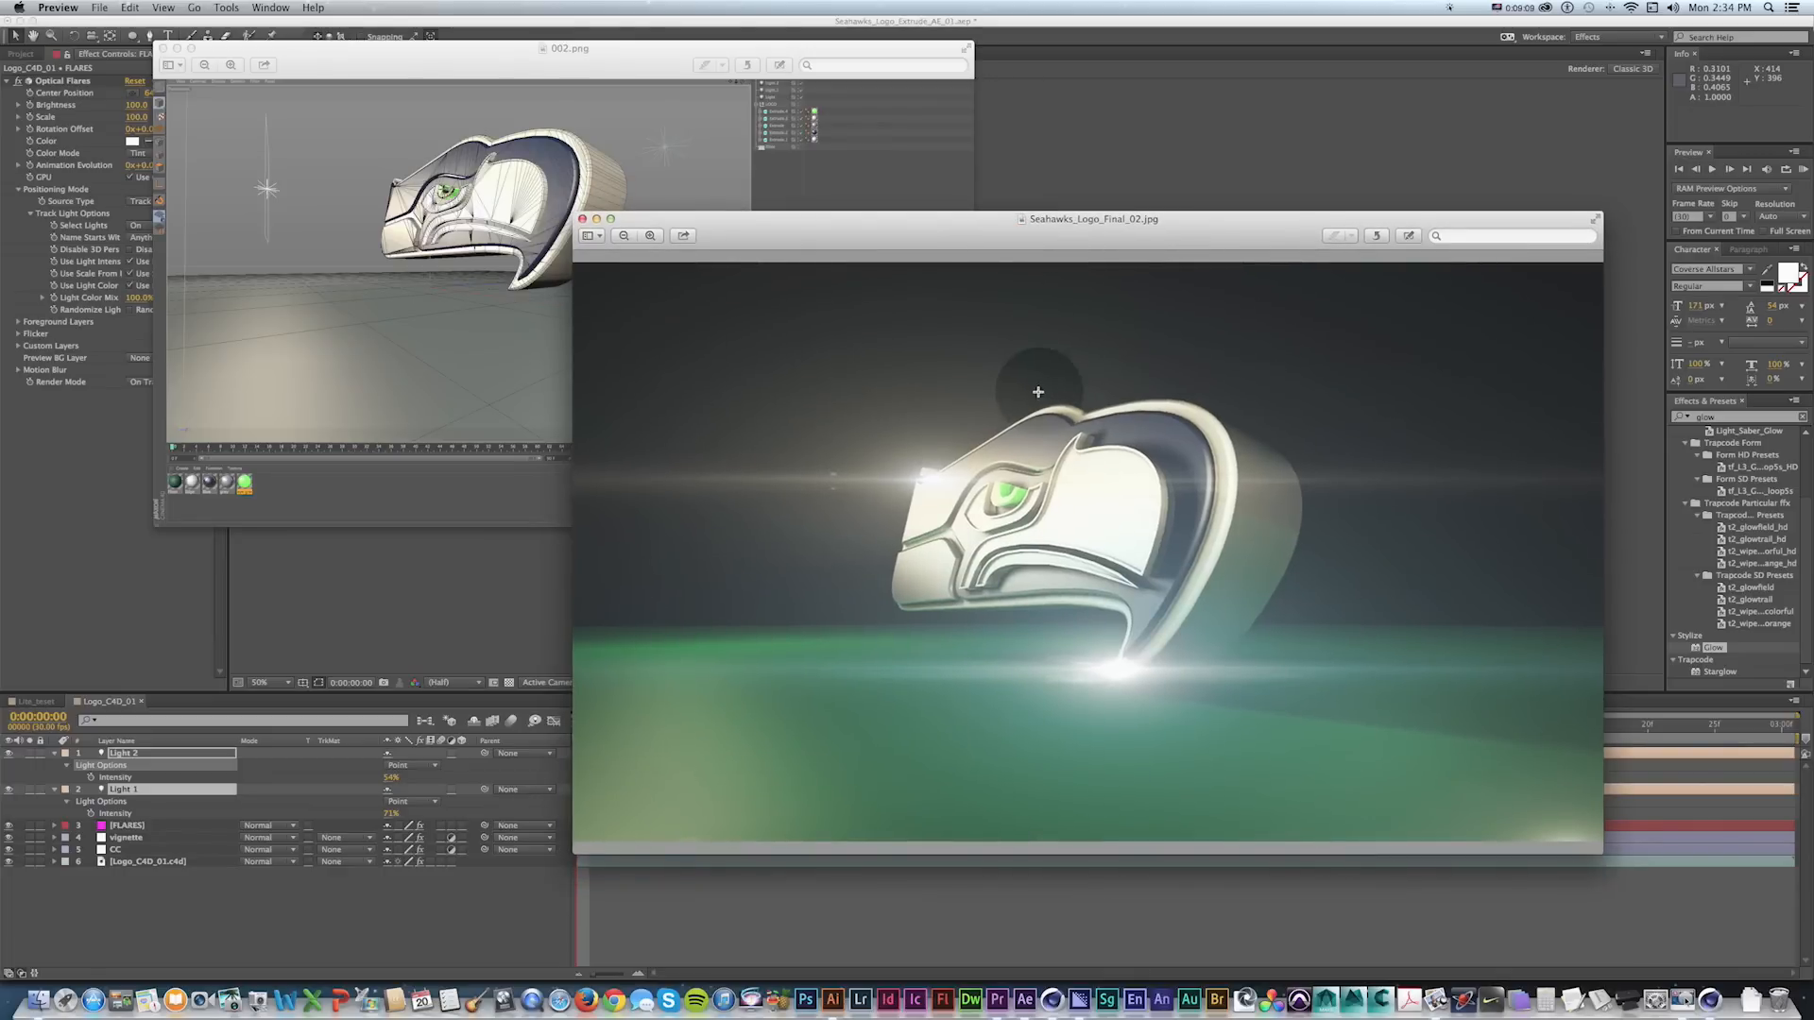